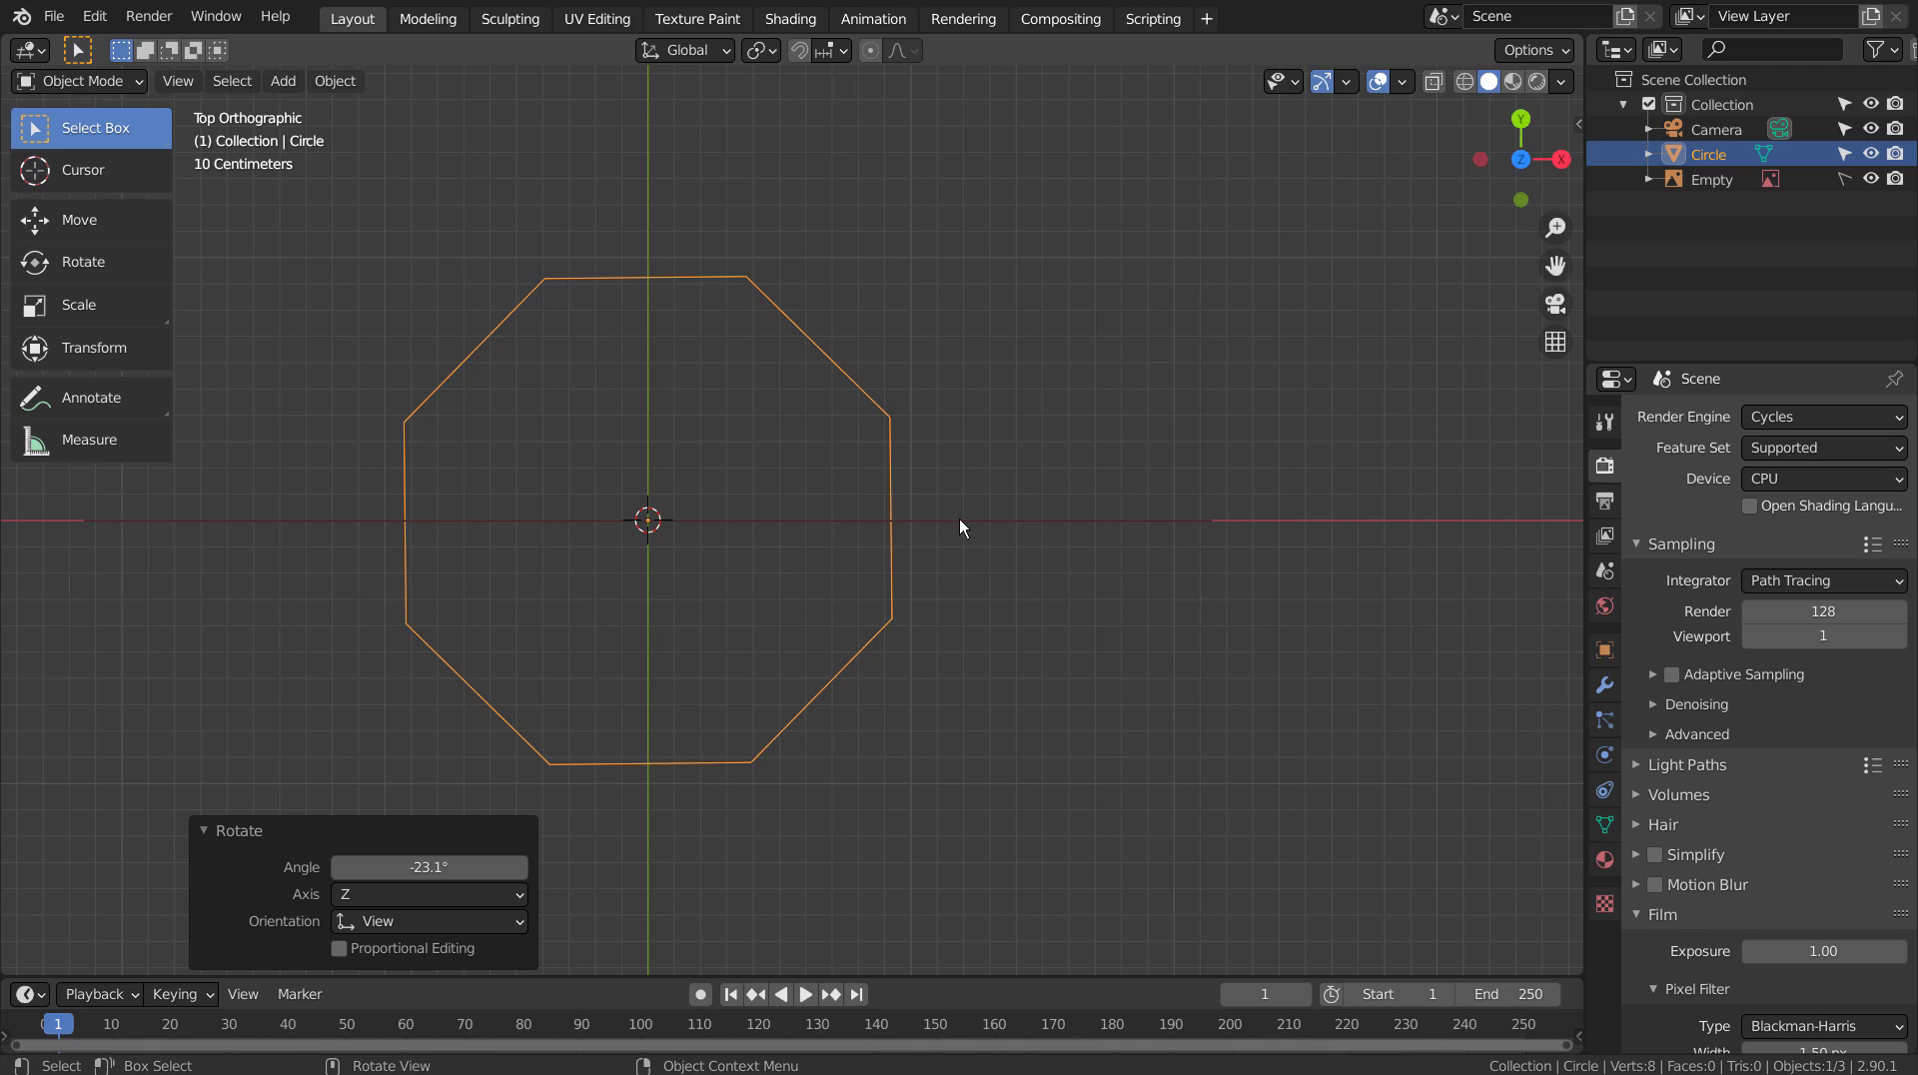
Straighten the octagonal circle by rotating it about 0.92°, and scale it by about 1.57 to the reference plinth's width.
{"action": "key", "text": "r"}
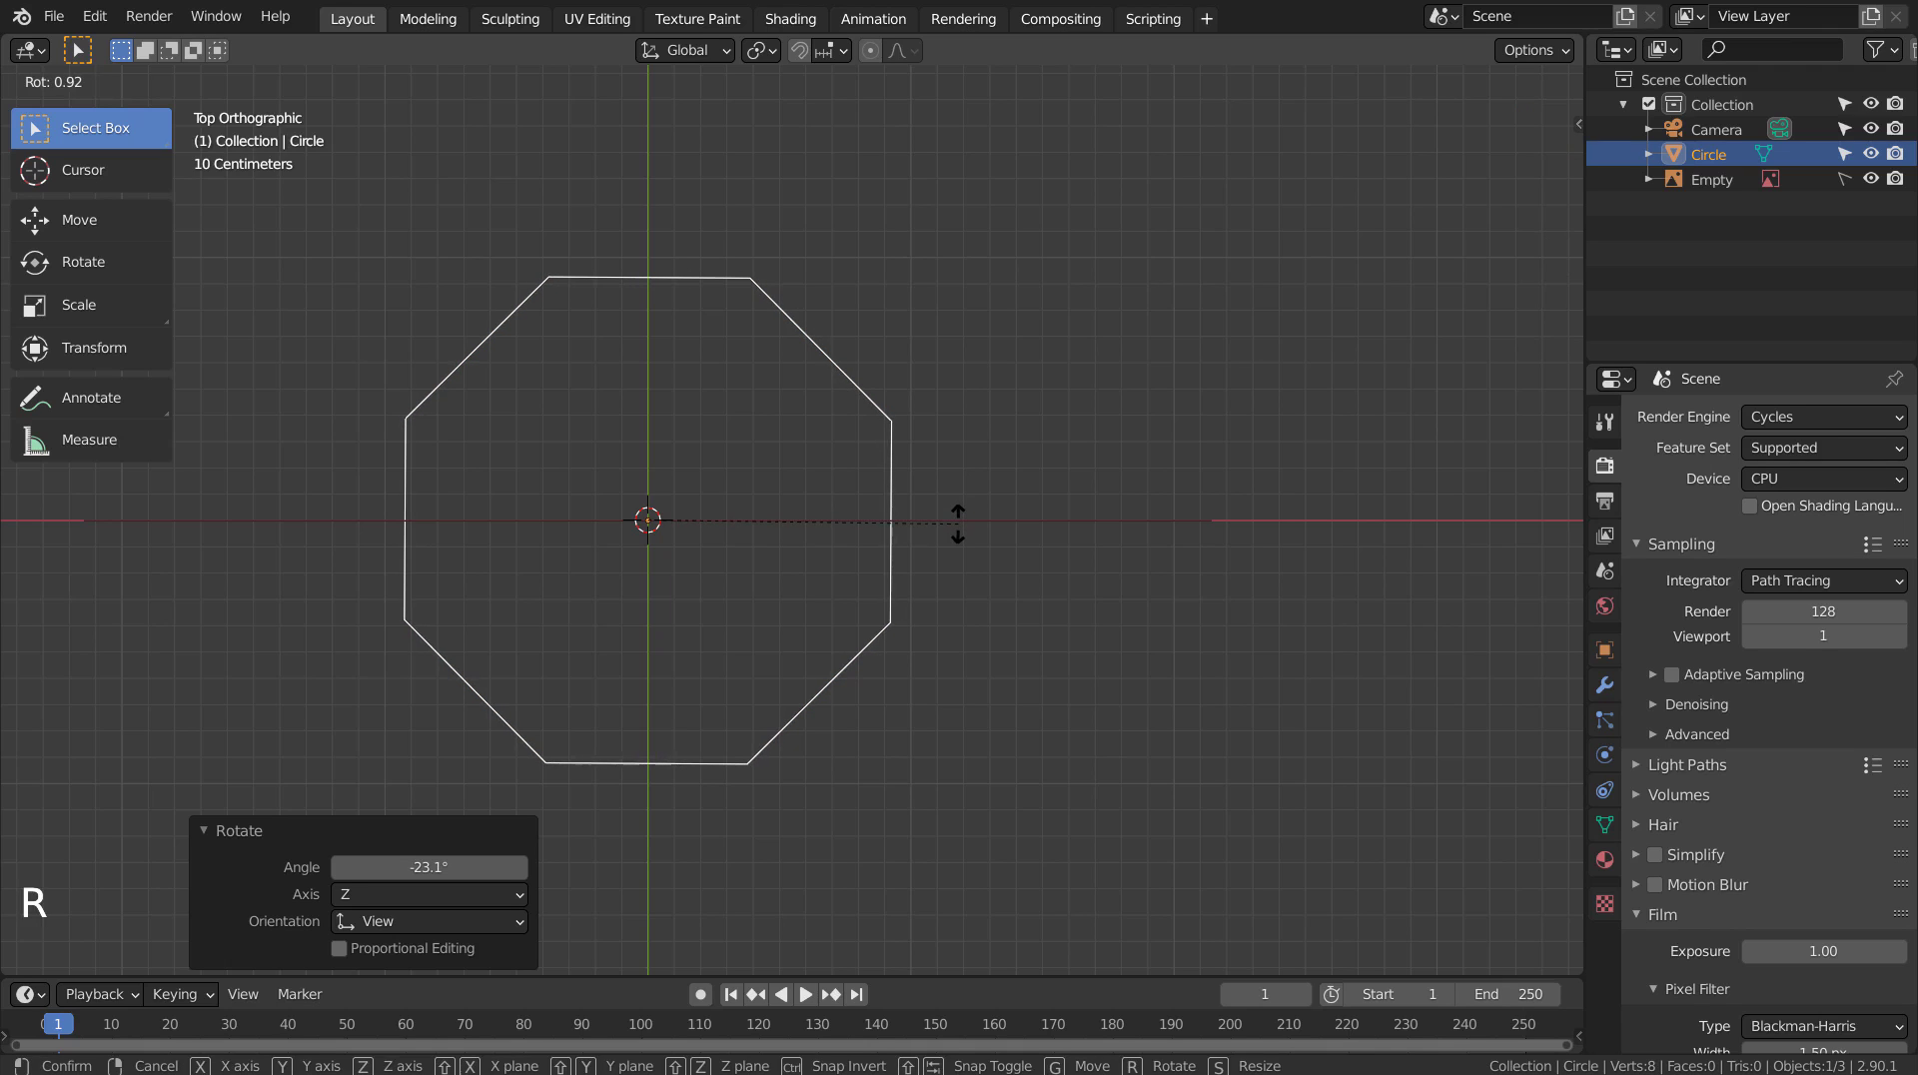
{"action": "left_click", "coordinate": [957, 520]}
{"action": "middle_click_drag", "start_coordinate": [963, 775], "coordinate": [956, 566]}
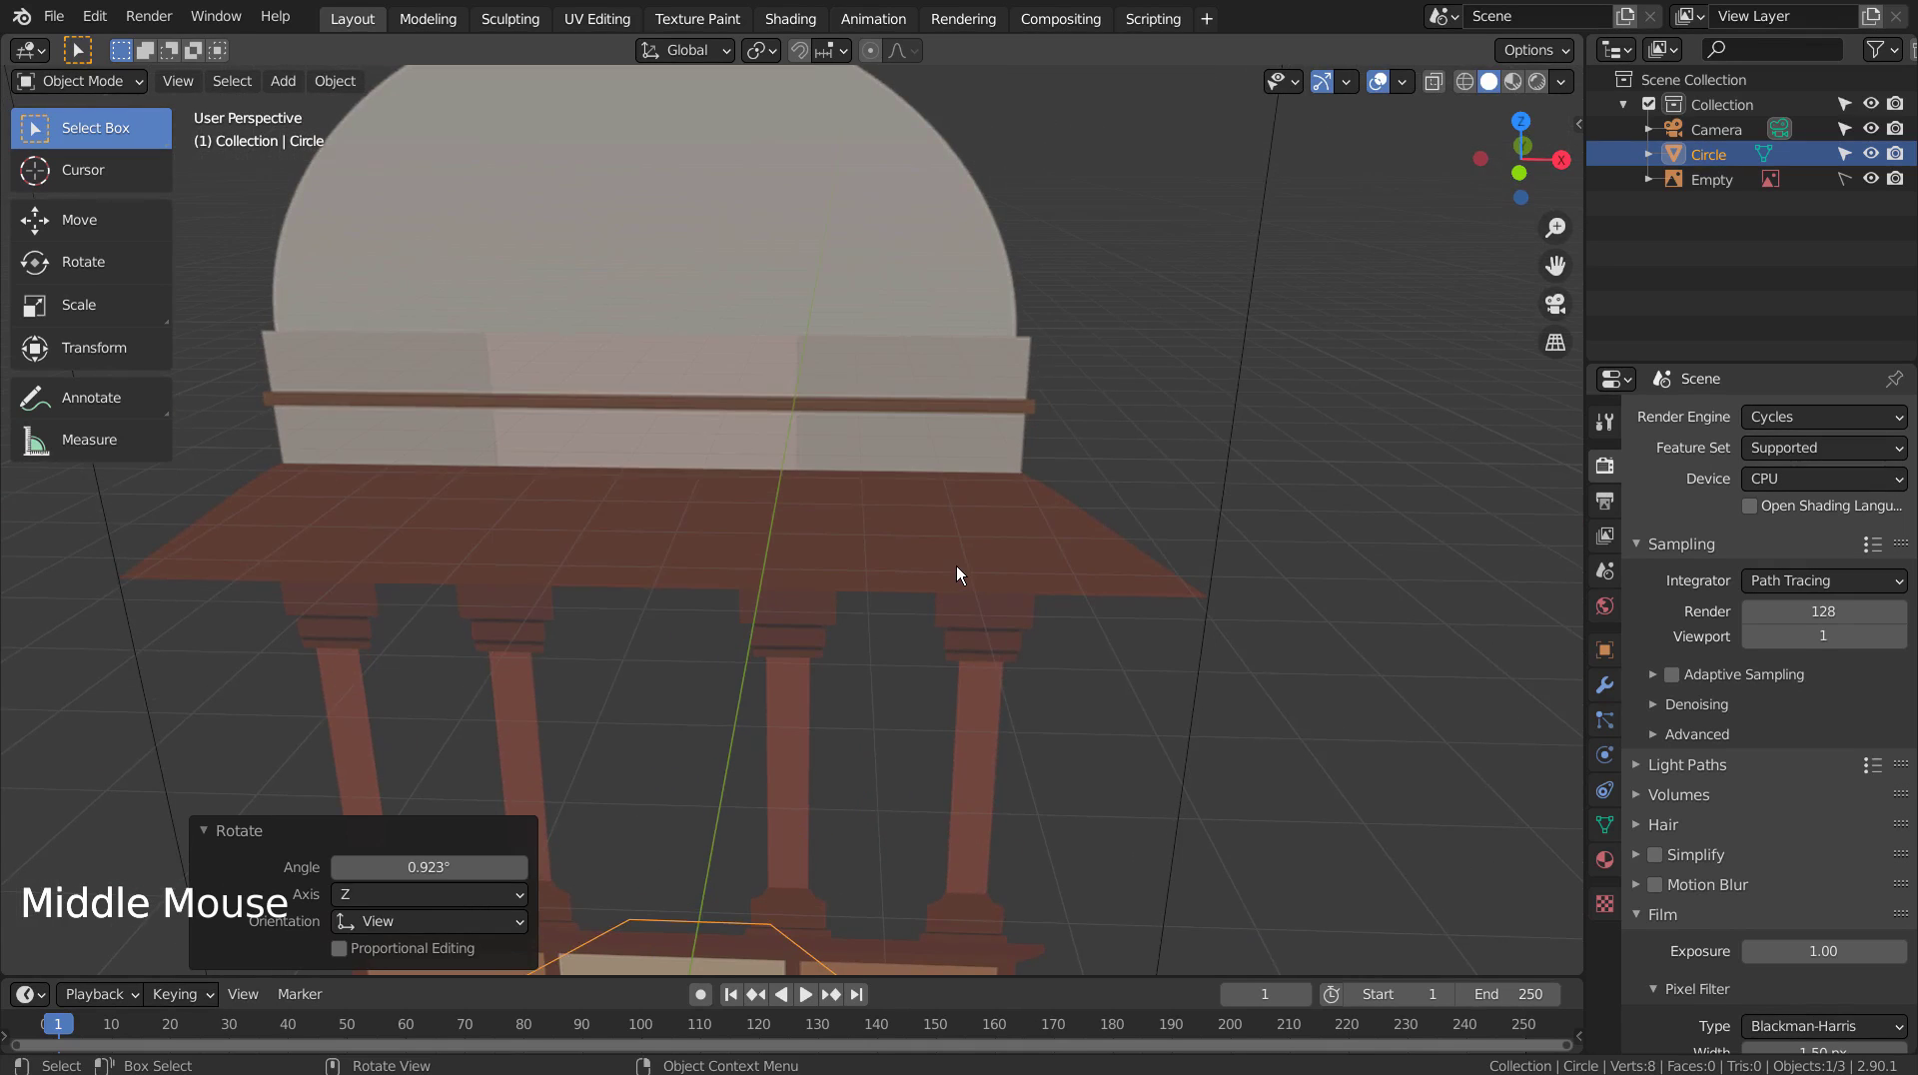
{"action": "scroll", "coordinate": [956, 566], "scroll_direction": "down", "scroll_amount": 6}
{"action": "key", "text": "KP_1"}
{"action": "key", "text": "s"}
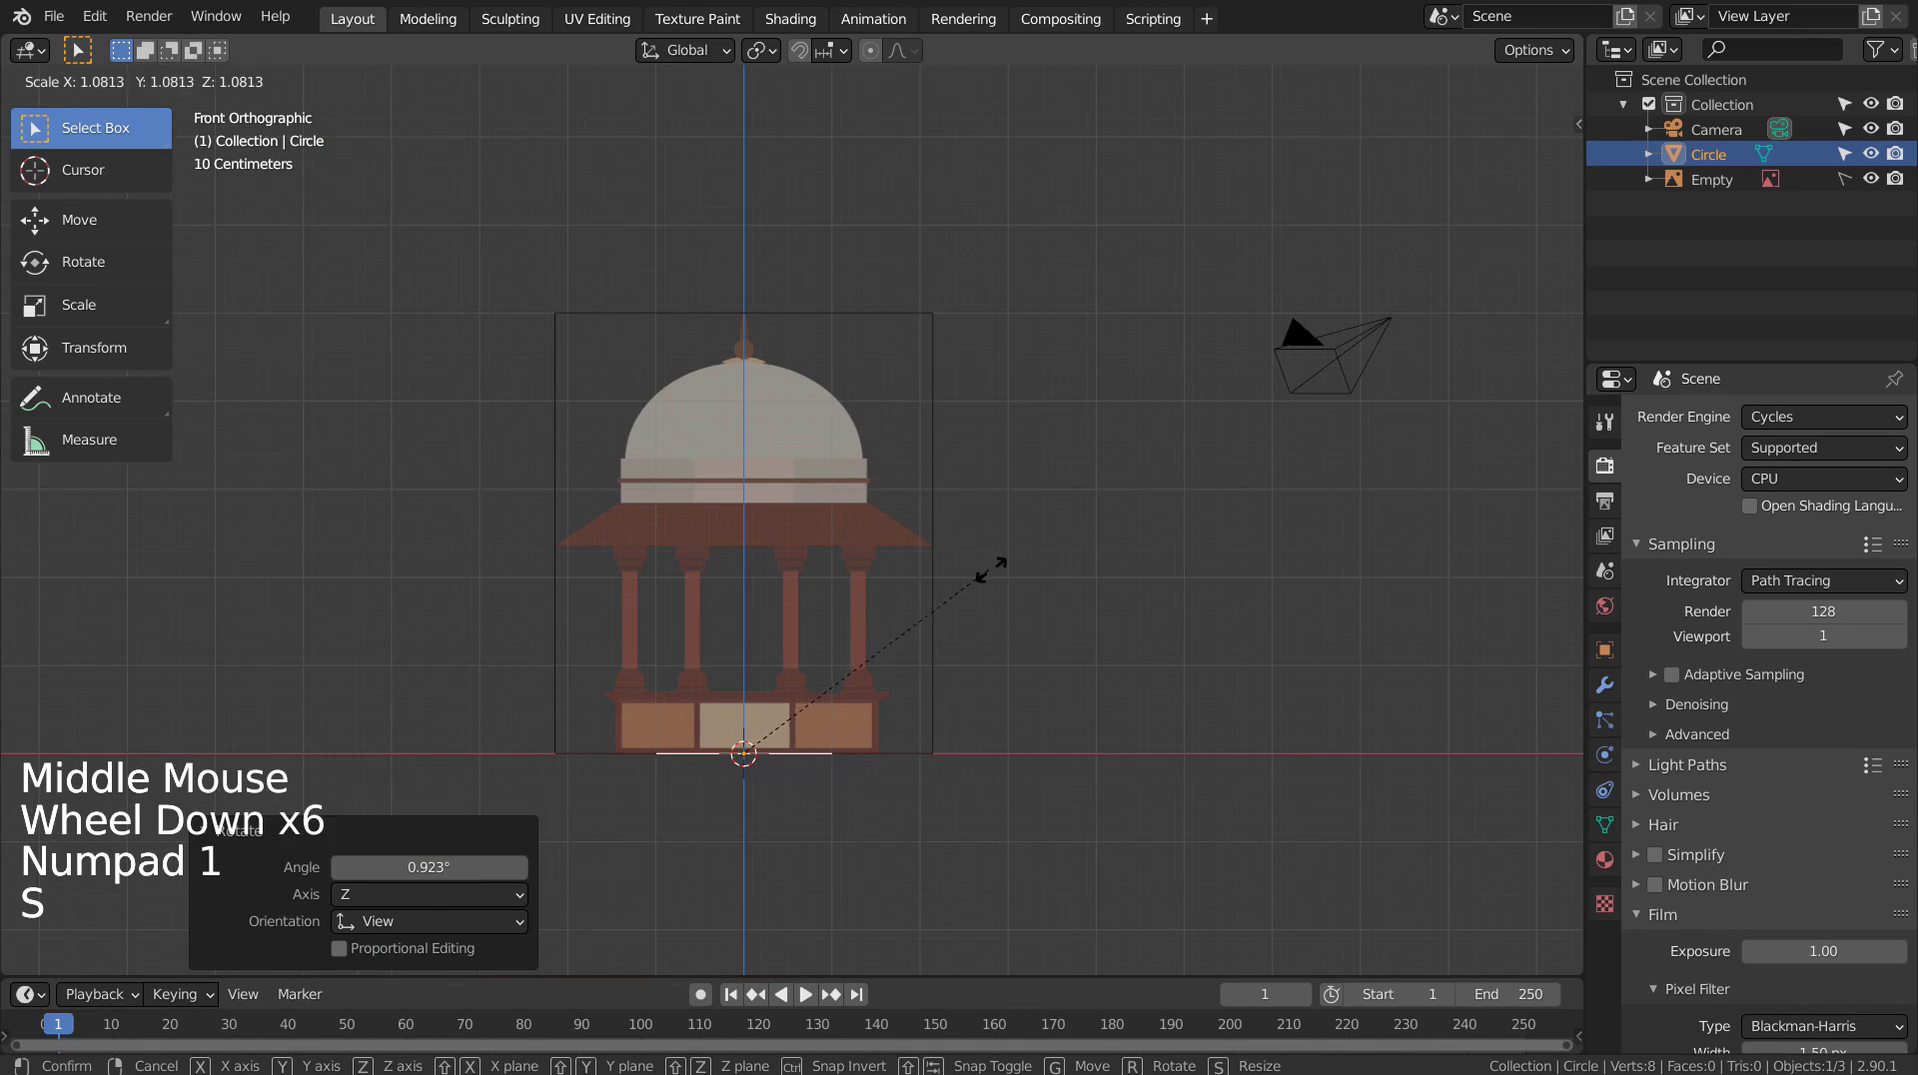
{"action": "left_click", "coordinate": [1147, 568]}
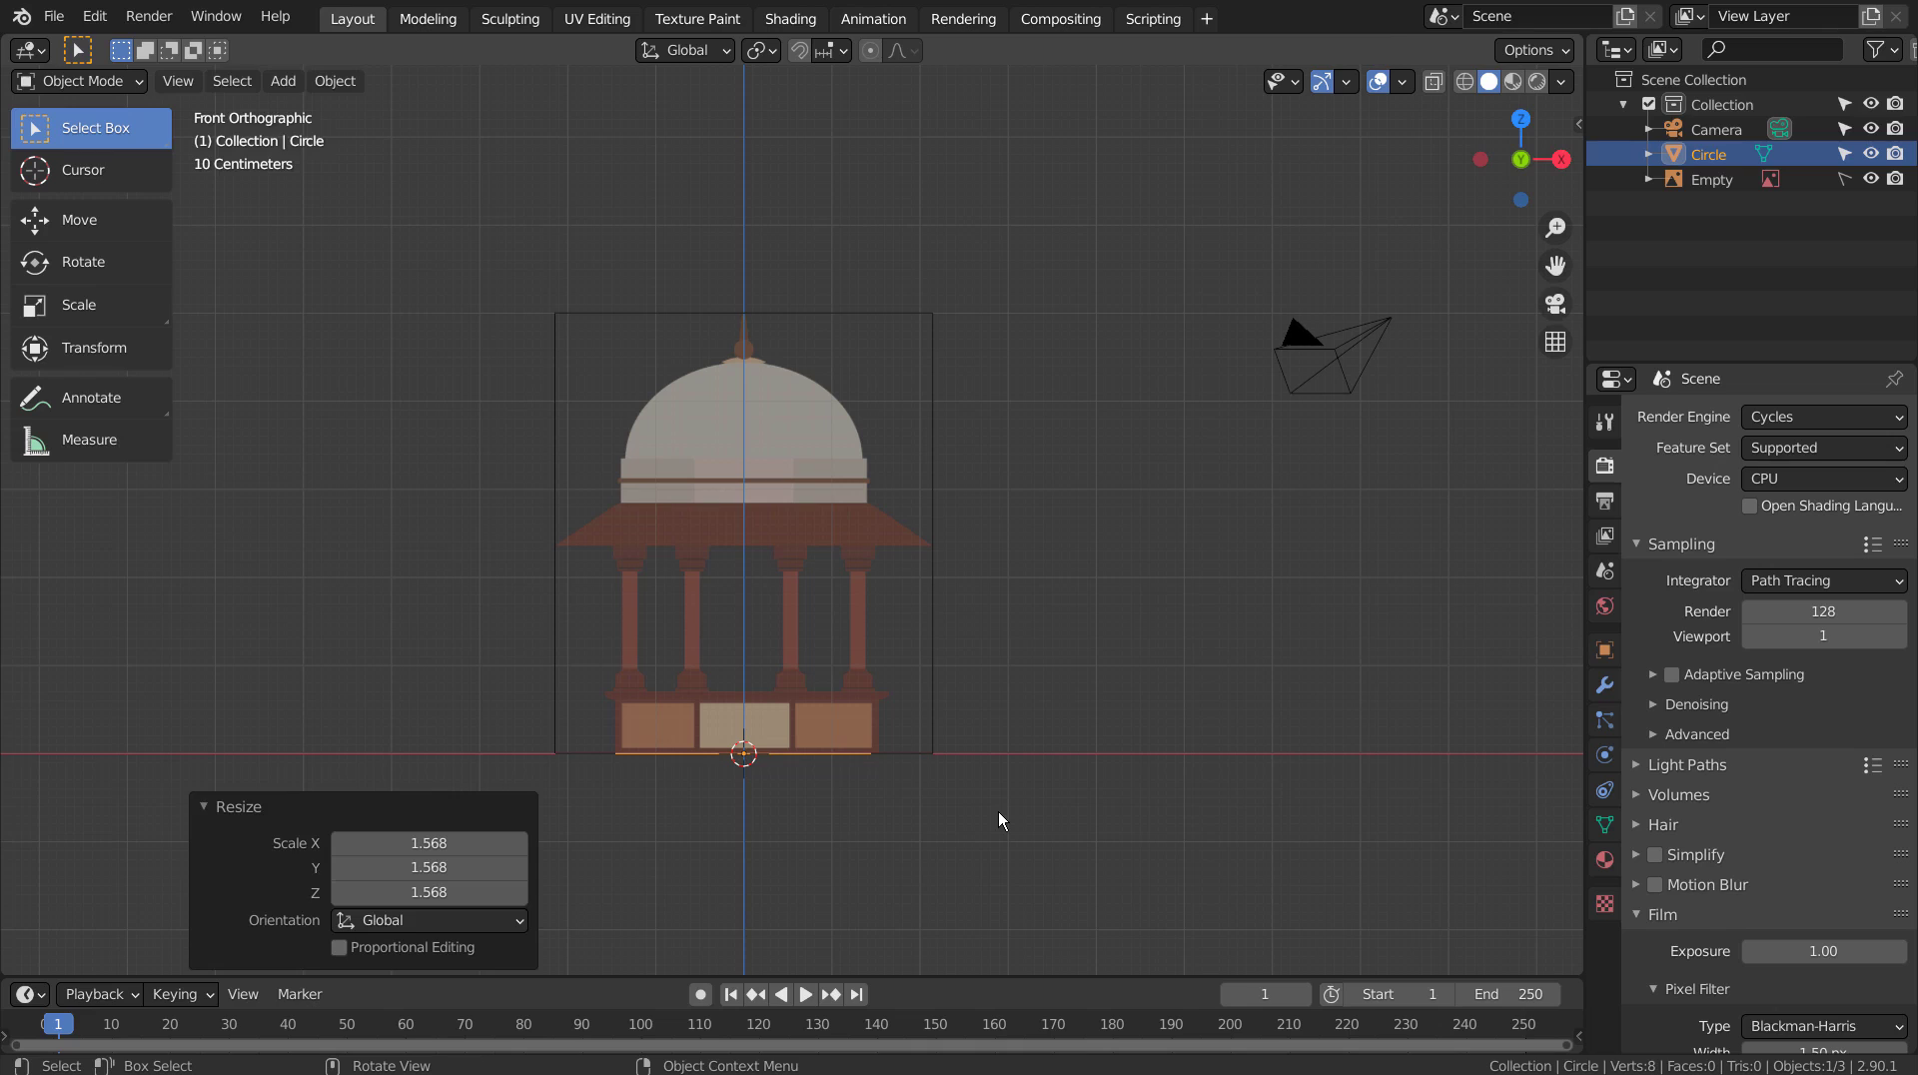
Extrude the octagon upward about 0.6 m to form the plinth body.
{"action": "key", "text": "Tab"}
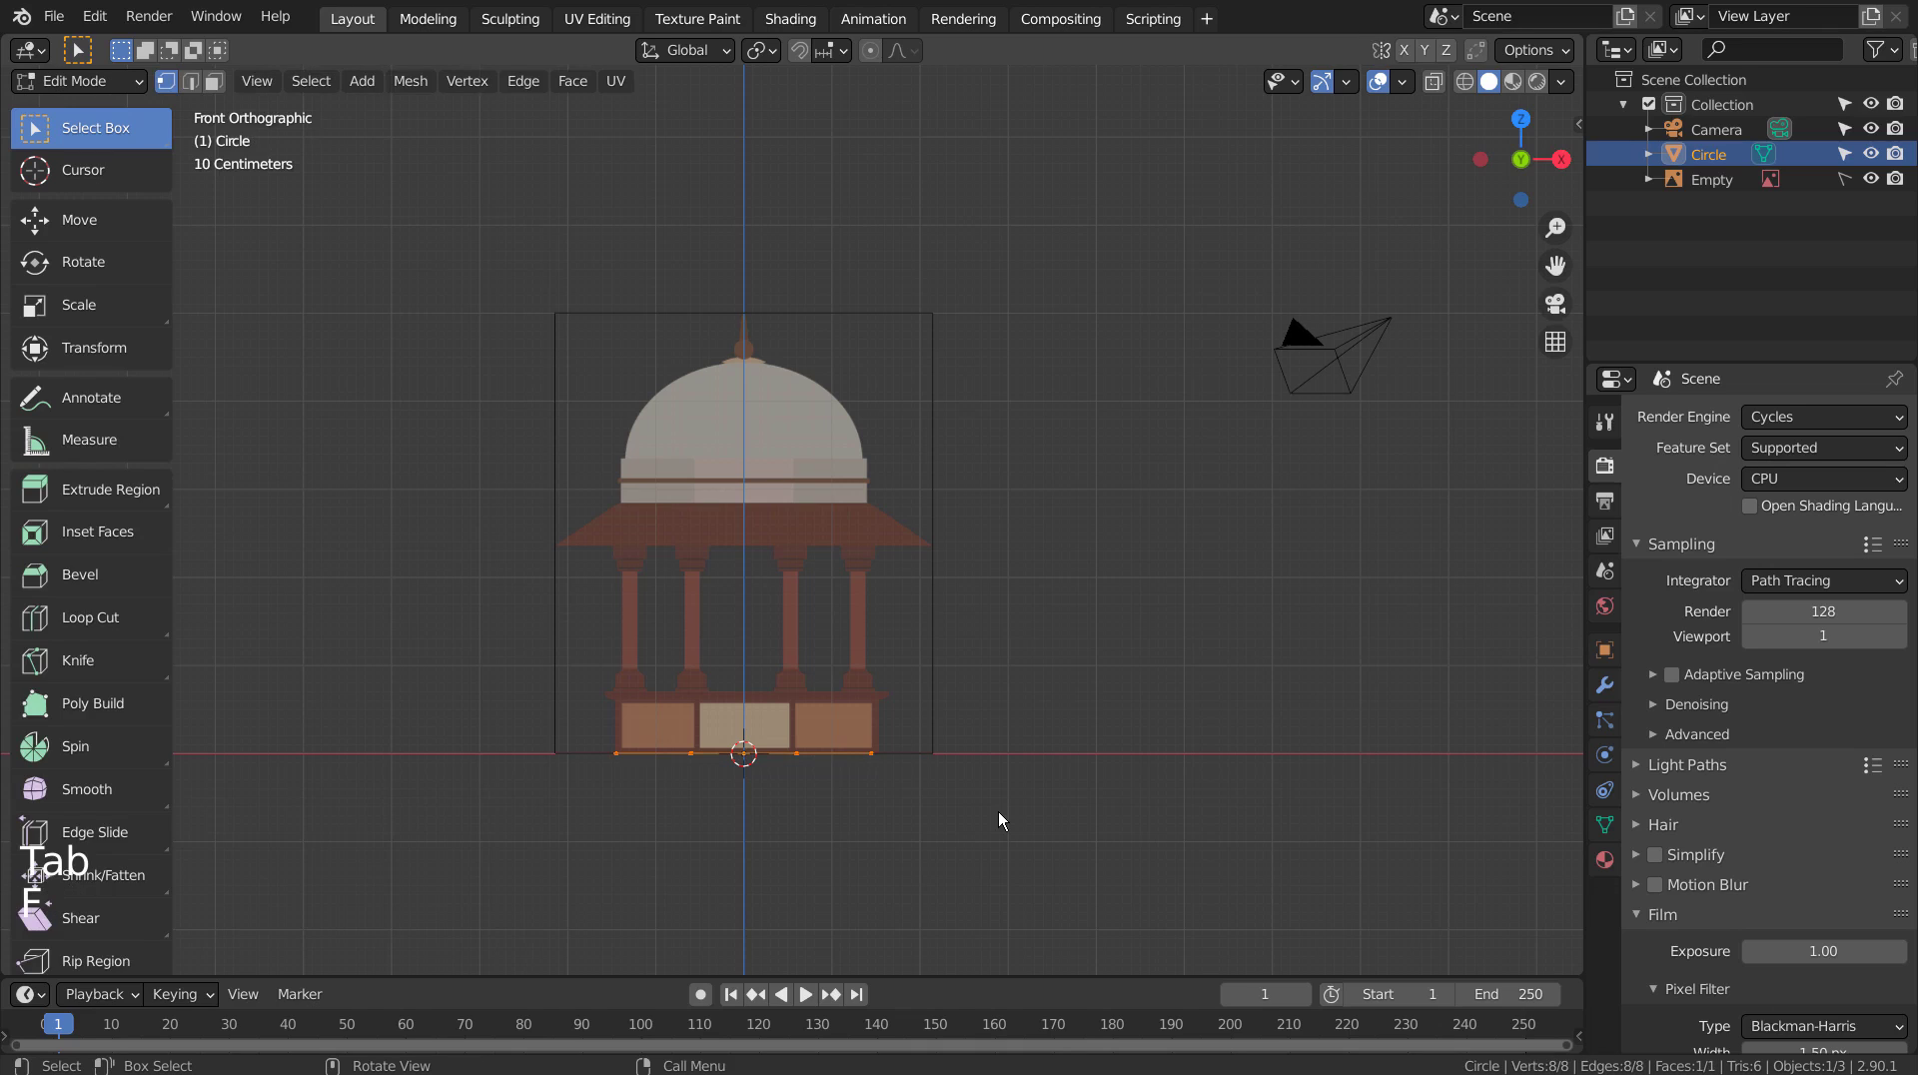
{"action": "key", "text": "e"}
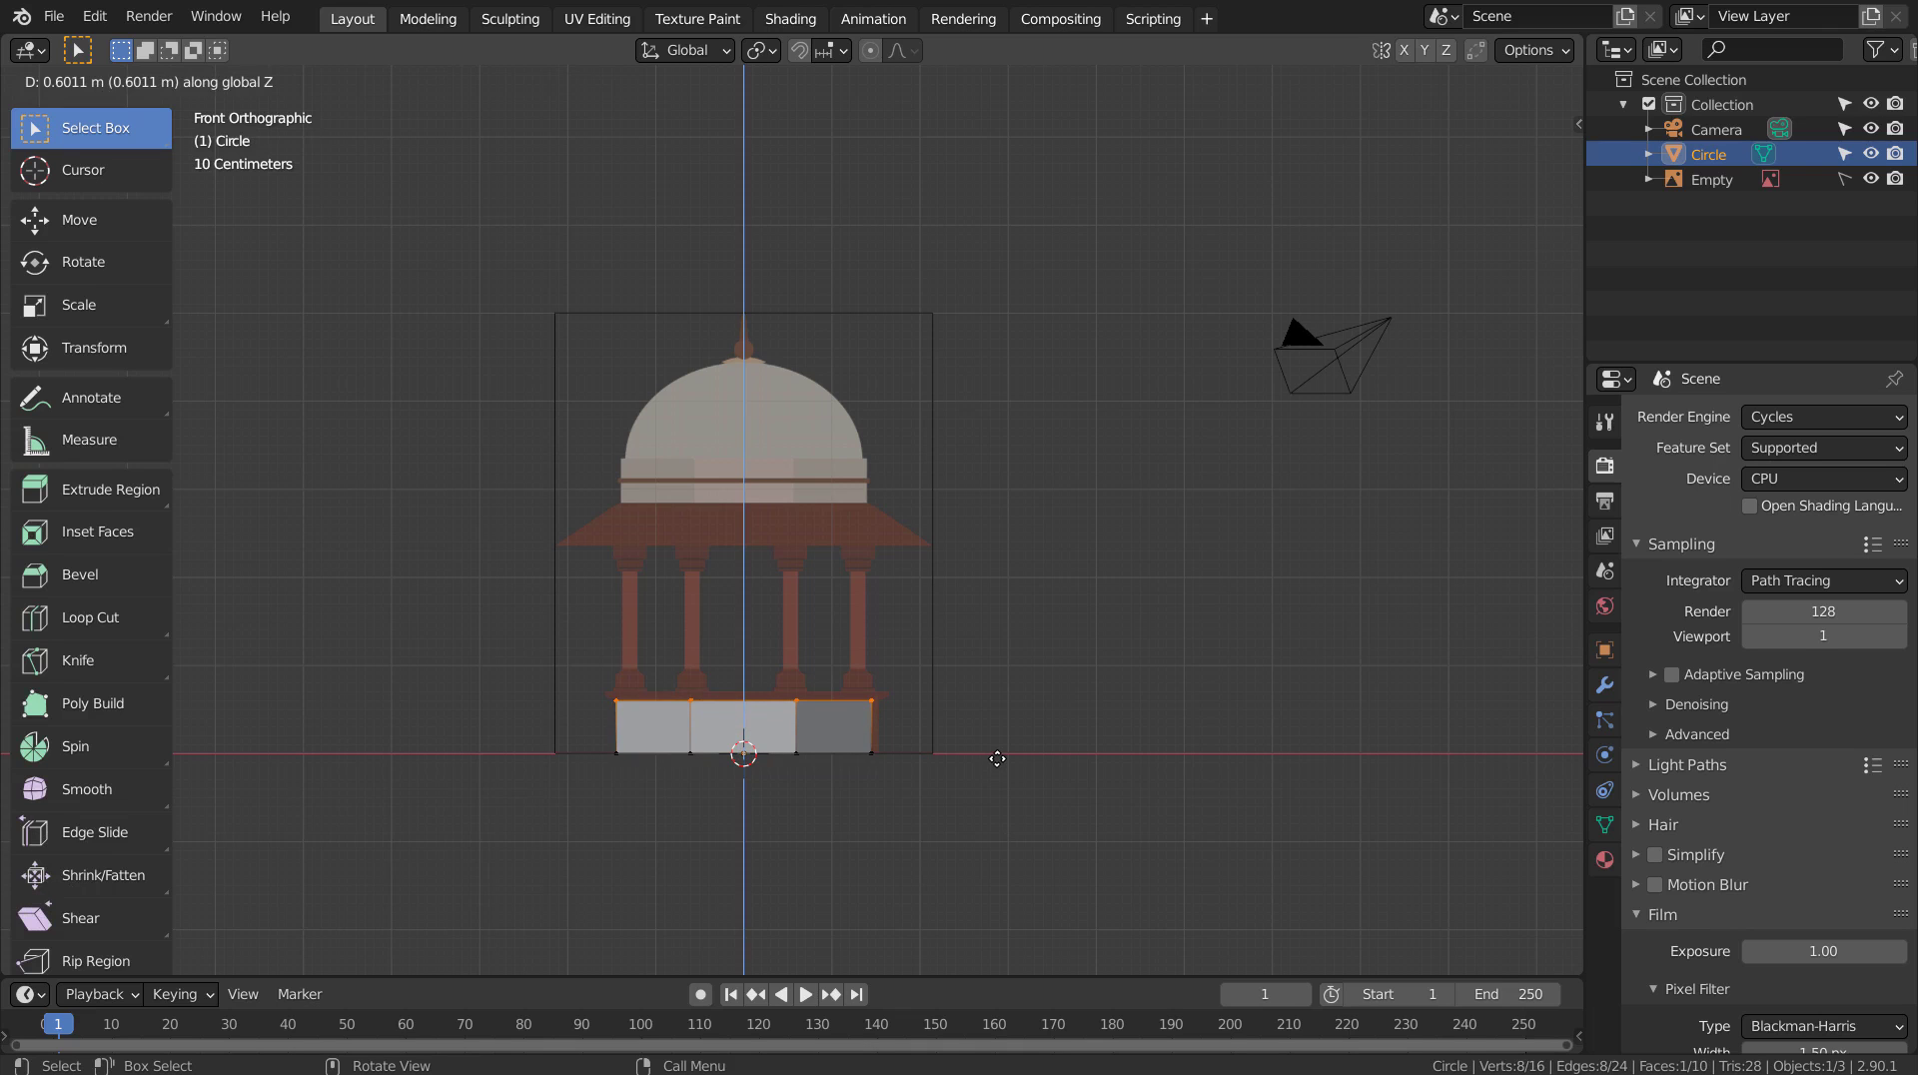
{"action": "left_click", "coordinate": [997, 758]}
{"action": "key", "text": "Tab"}
{"action": "middle_click_drag", "start_coordinate": [1047, 721], "coordinate": [799, 745]}
Extrude the plinth's top face up about 0.04 m and scale it by about 1.09 to flare the ledge outward.
{"action": "key", "text": "Tab"}
{"action": "key", "text": "3"}
{"action": "left_click", "coordinate": [742, 702]}
{"action": "key", "text": "KP_1"}
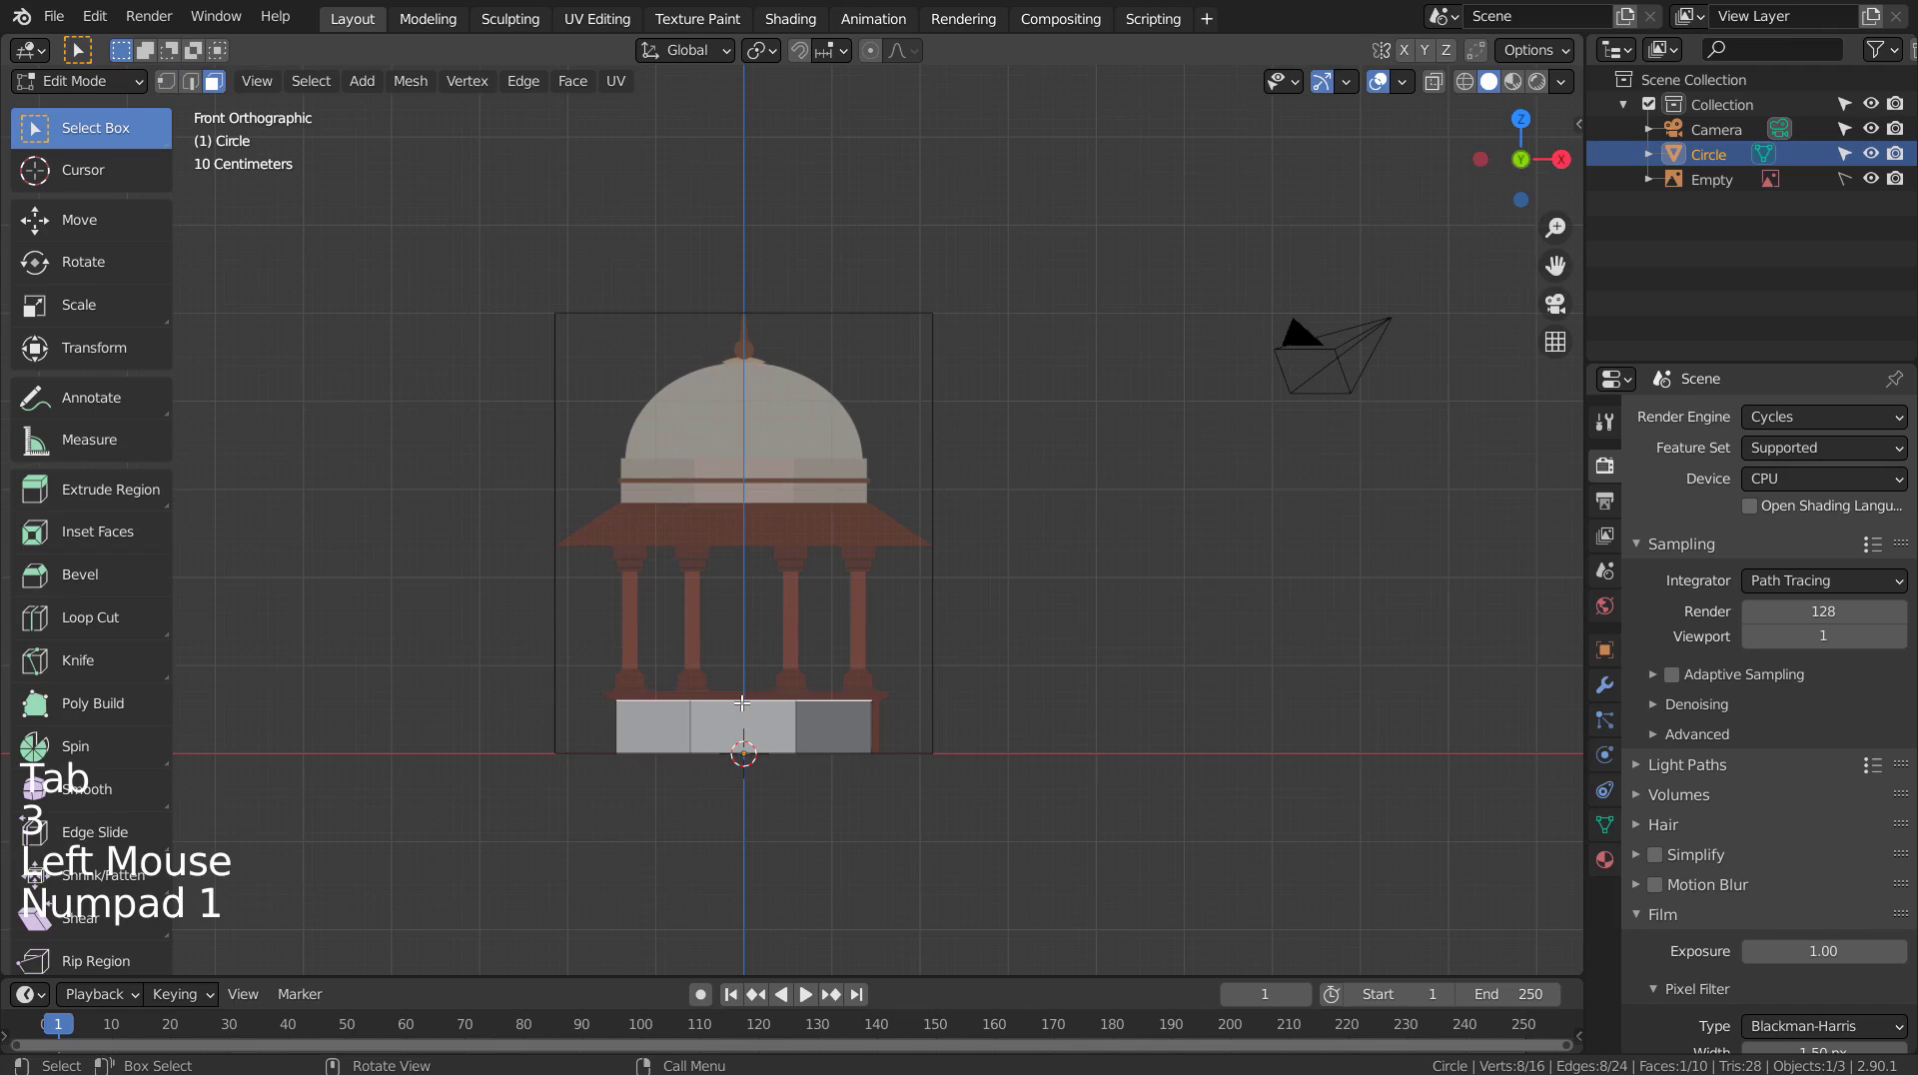
{"action": "scroll", "coordinate": [800, 722], "scroll_direction": "up", "scroll_amount": 4}
{"action": "middle_click_drag", "start_coordinate": [879, 921], "coordinate": [889, 763], "text": "shift"}
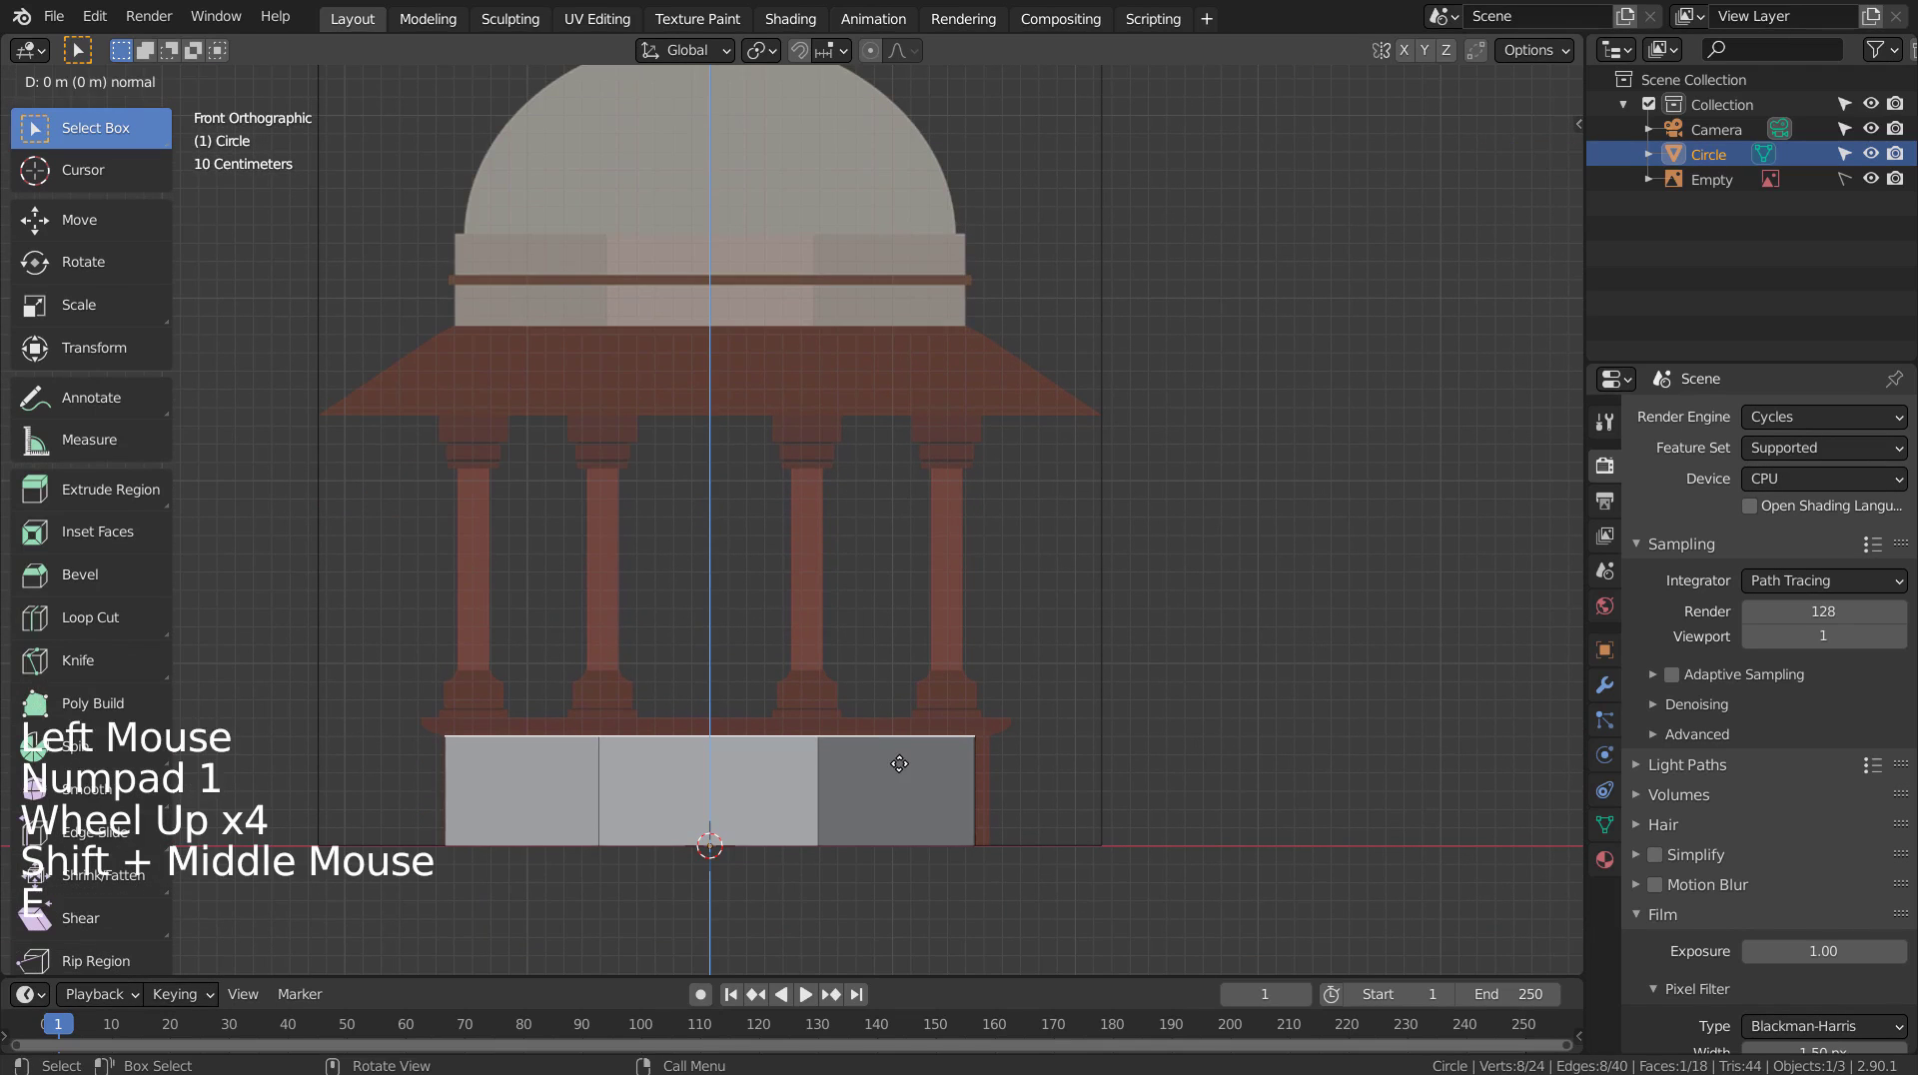
{"action": "key", "text": "e"}
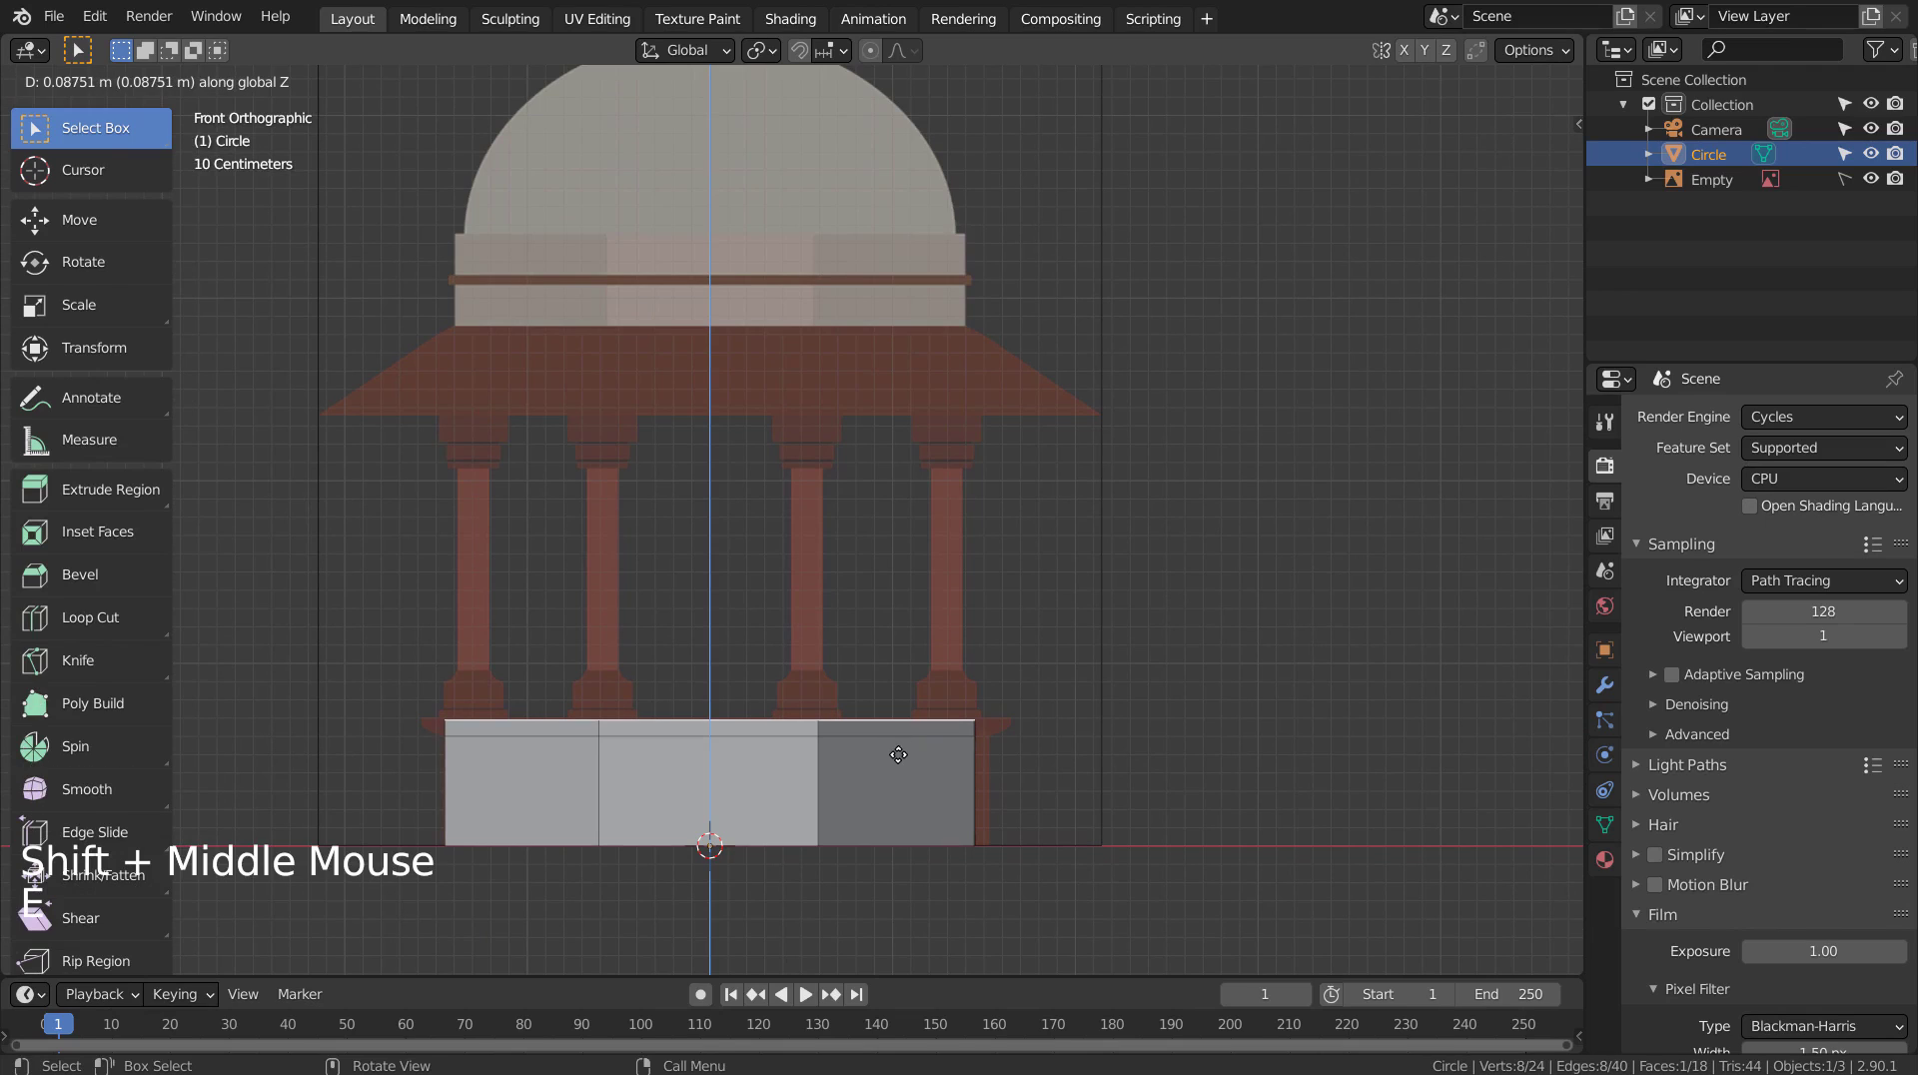
{"action": "left_click", "coordinate": [895, 756]}
{"action": "key", "text": "s"}
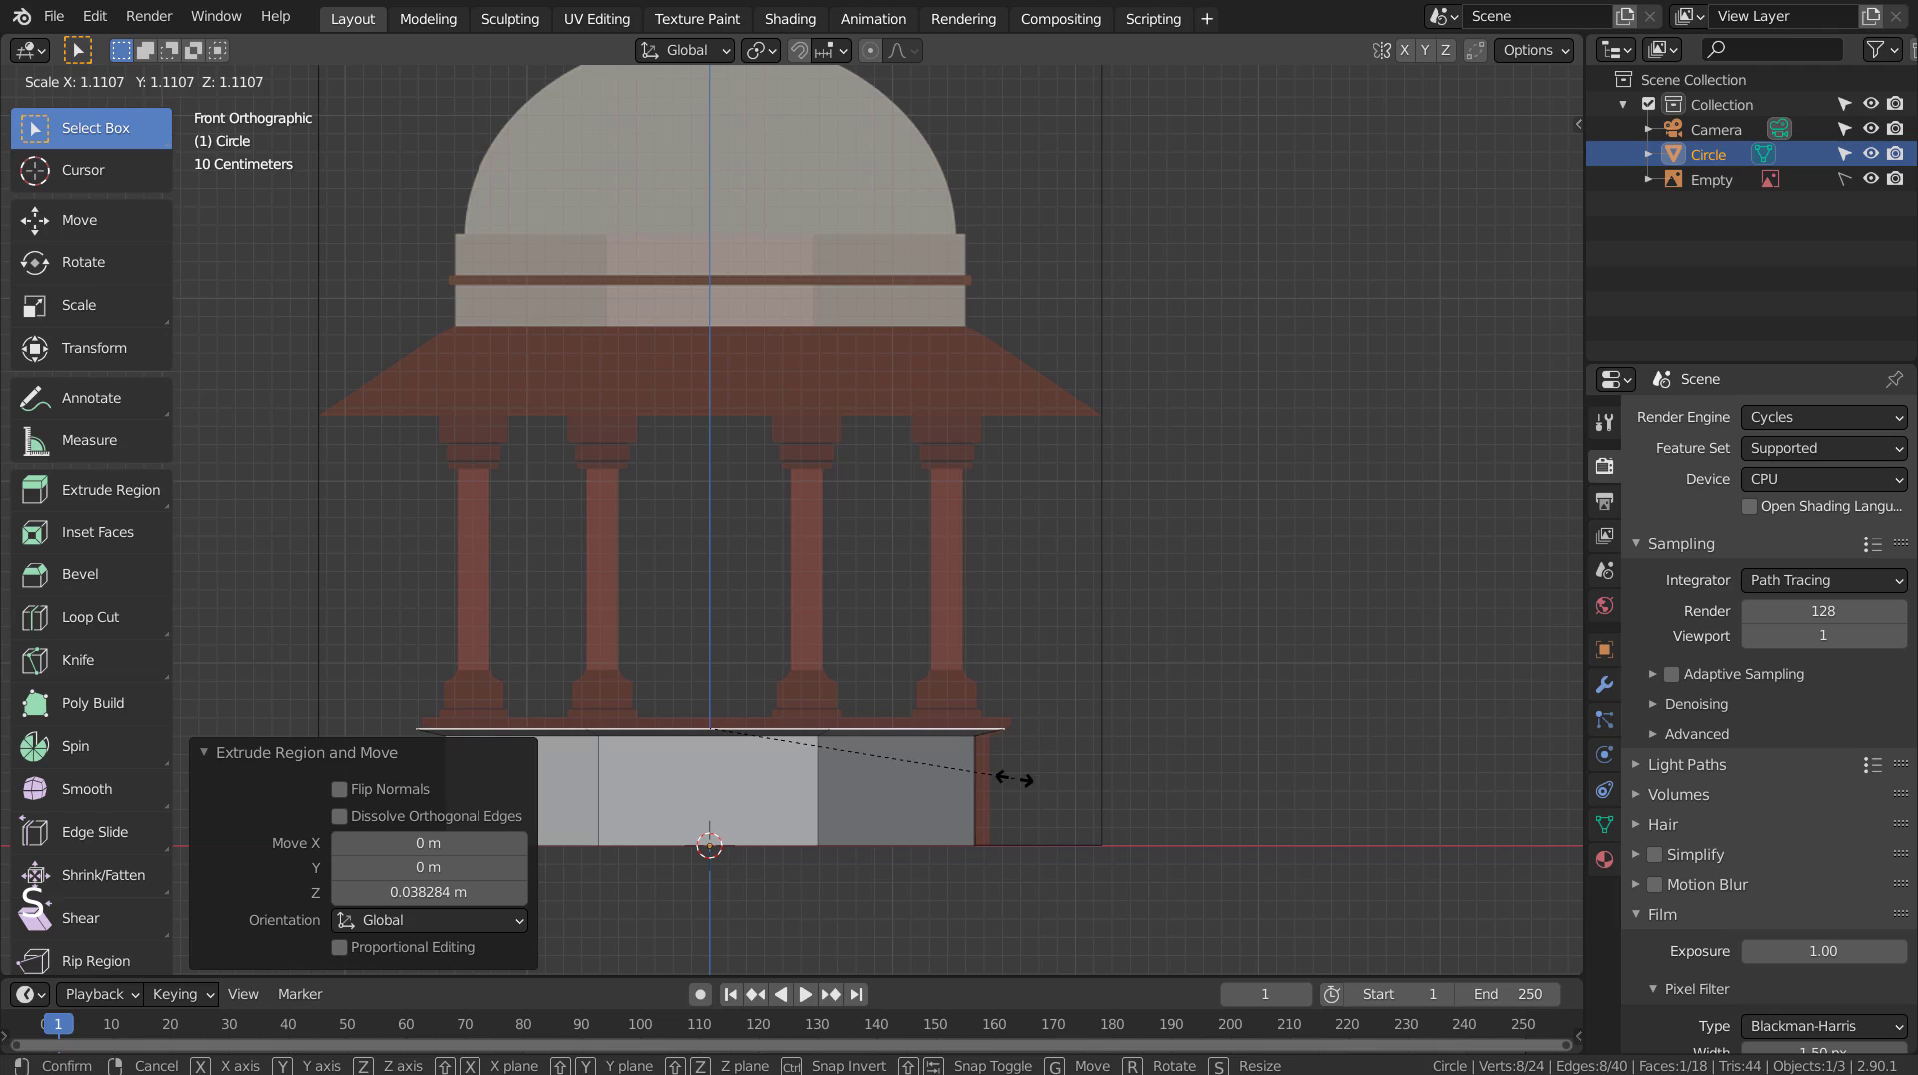
{"action": "left_click", "coordinate": [1008, 779]}
Extrude the flared top face upward about 0.07 m to give the plinth ledge its thickness.
{"action": "key", "text": "e"}
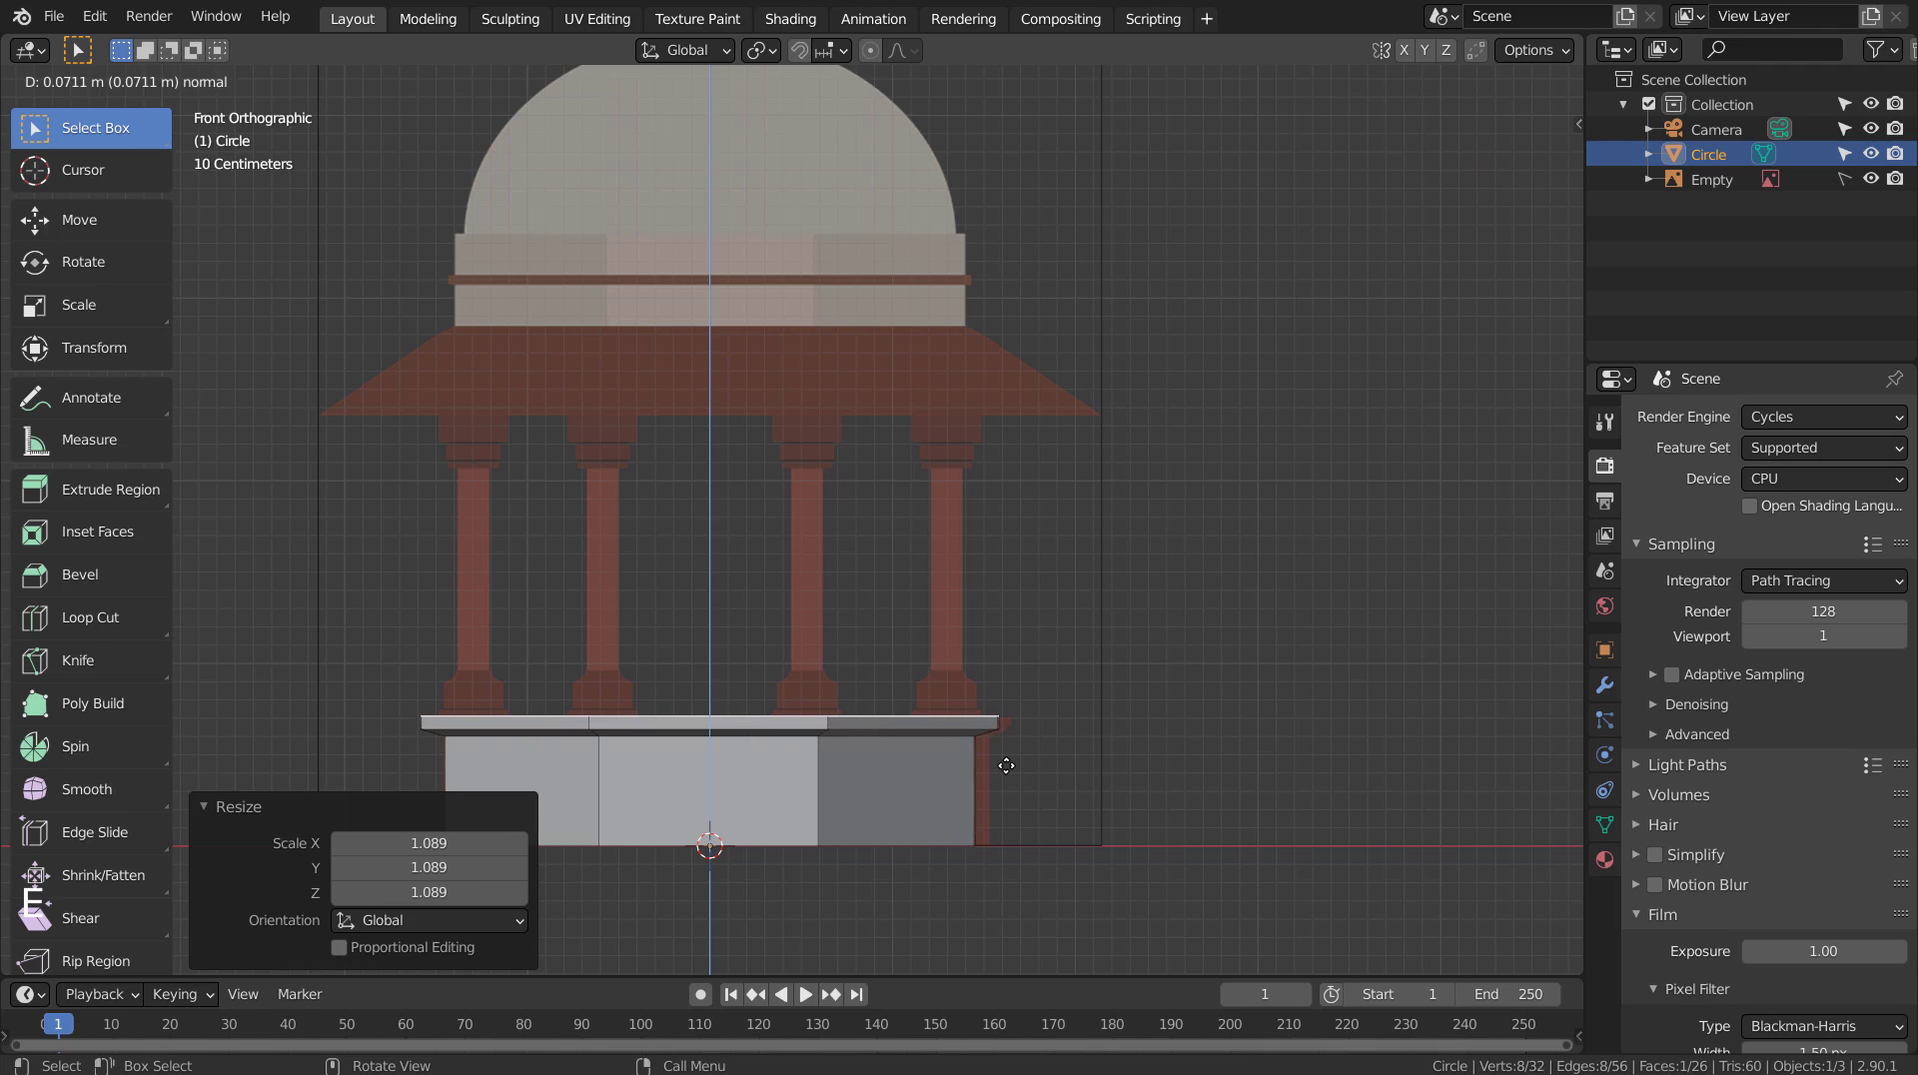
{"action": "left_click", "coordinate": [1006, 765]}
{"action": "key", "text": "Tab"}
{"action": "mouse_move", "coordinate": [1094, 769]}
{"action": "middle_mouse_down"}
{"action": "mouse_move", "coordinate": [763, 842]}
{"action": "mouse_move", "coordinate": [603, 715]}
{"action": "mouse_move", "coordinate": [621, 669]}
{"action": "mouse_move", "coordinate": [1093, 705]}
{"action": "mouse_move", "coordinate": [1125, 775]}
{"action": "middle_mouse_up"}
{"action": "key", "text": "KP_1"}
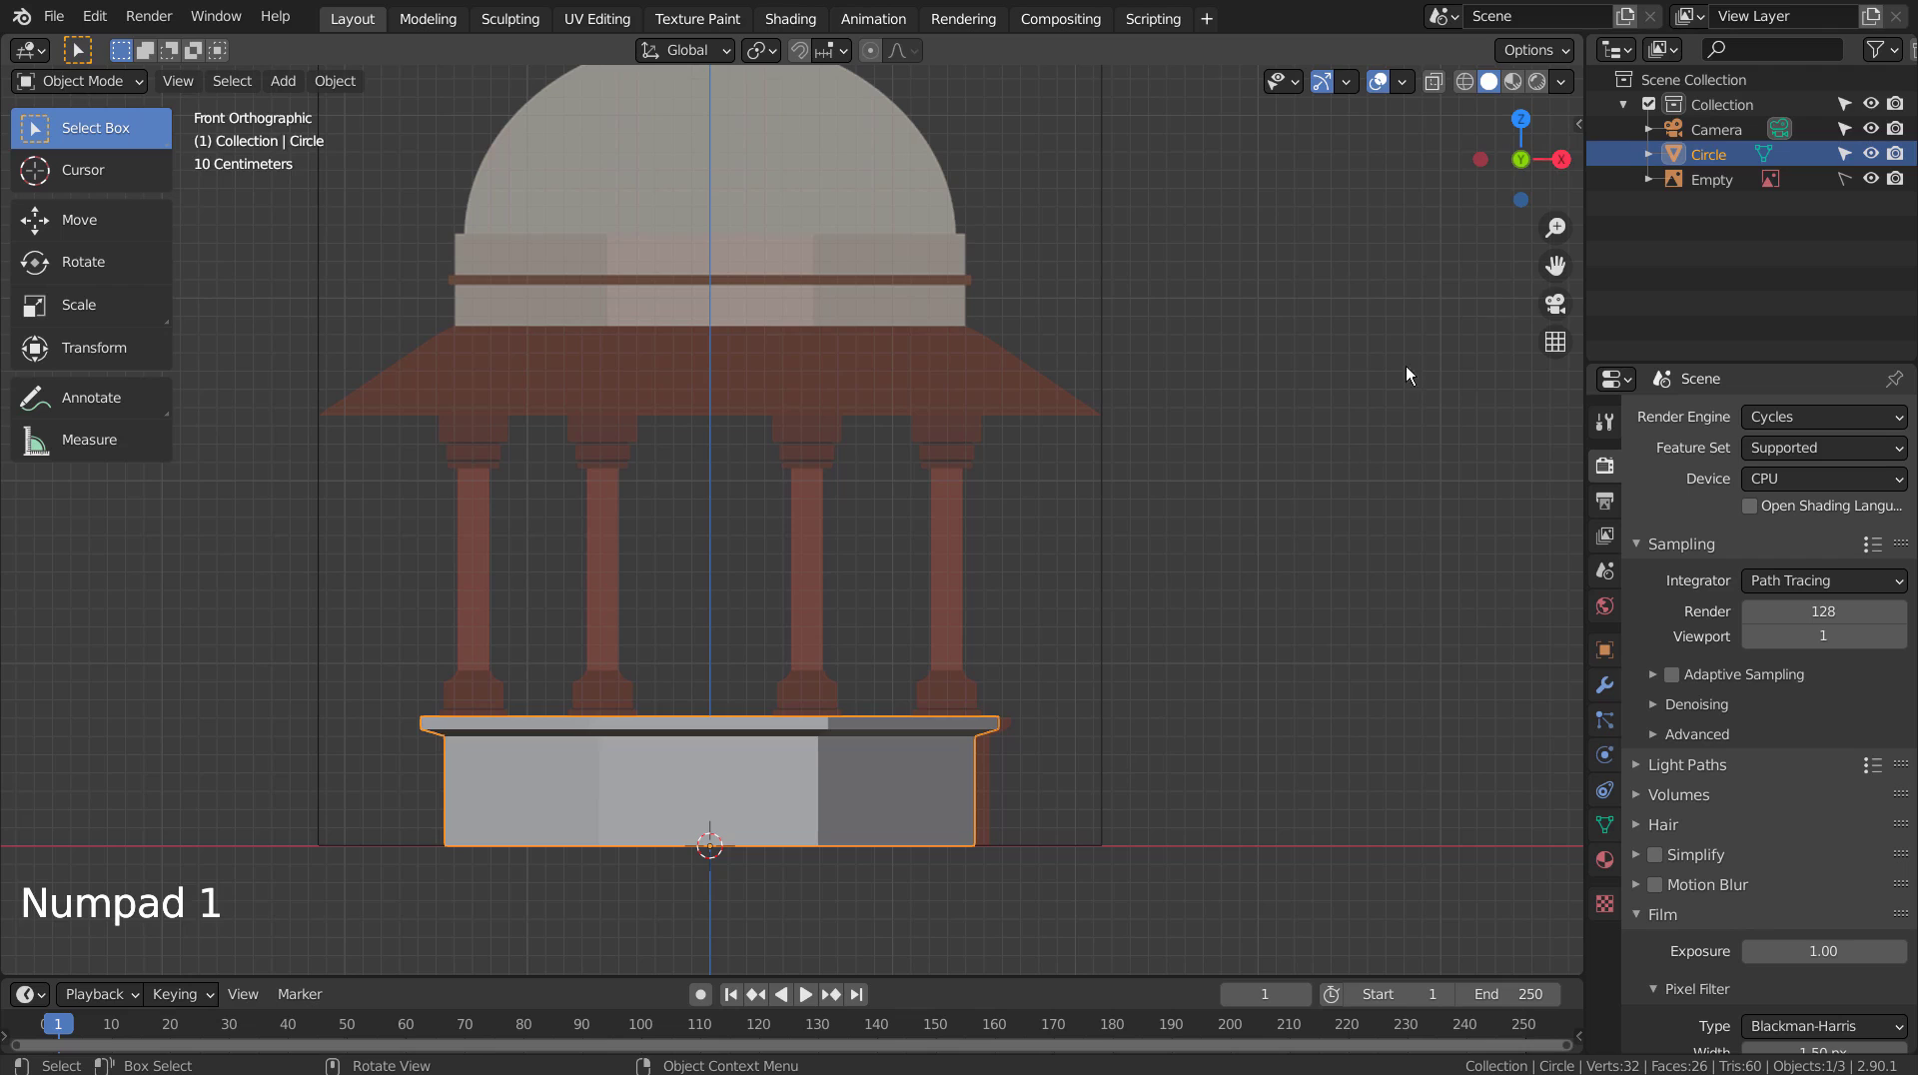
Make the reference image selectable and duplicate it about -0.53 m along X, centring a pillar on the Z axis.
{"action": "left_click", "coordinate": [1794, 208]}
{"action": "left_click", "coordinate": [999, 414]}
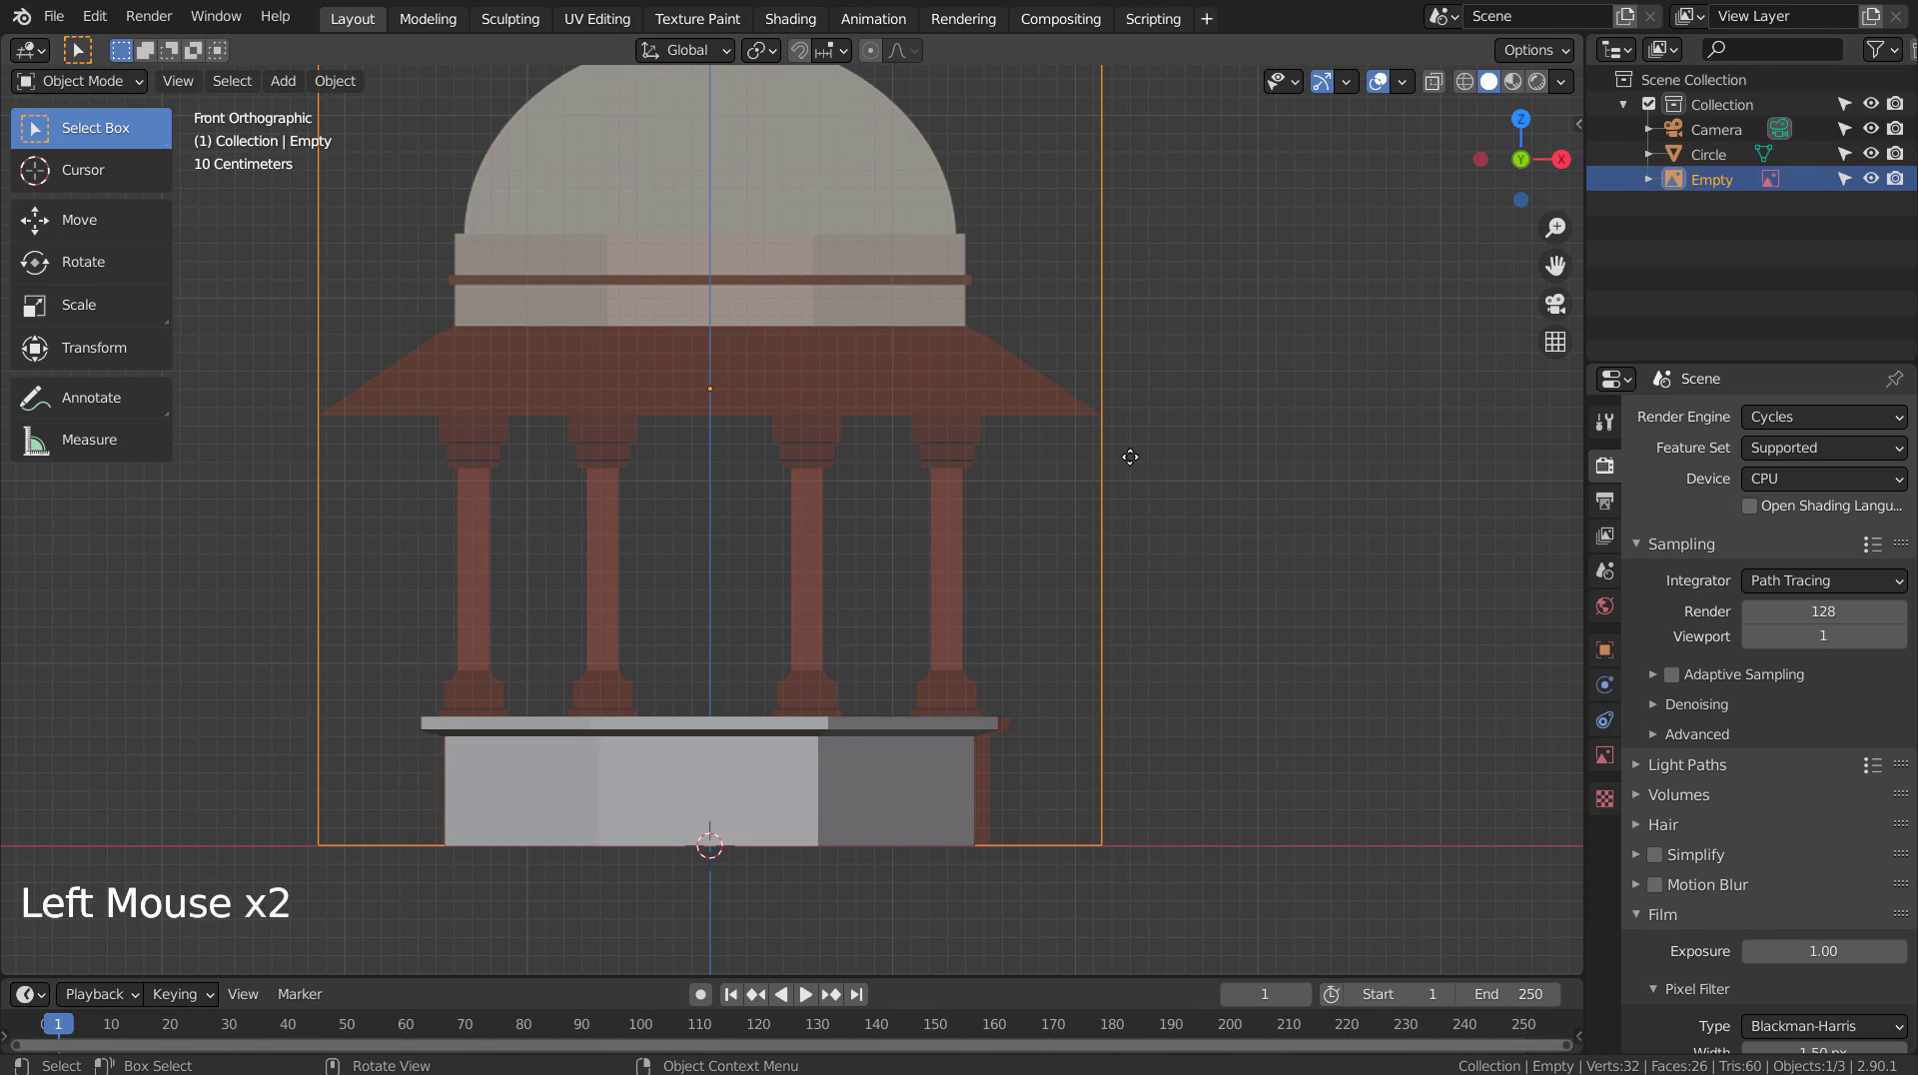
{"action": "key", "text": "shift+d"}
{"action": "key", "text": "x"}
{"action": "key", "text": "x"}
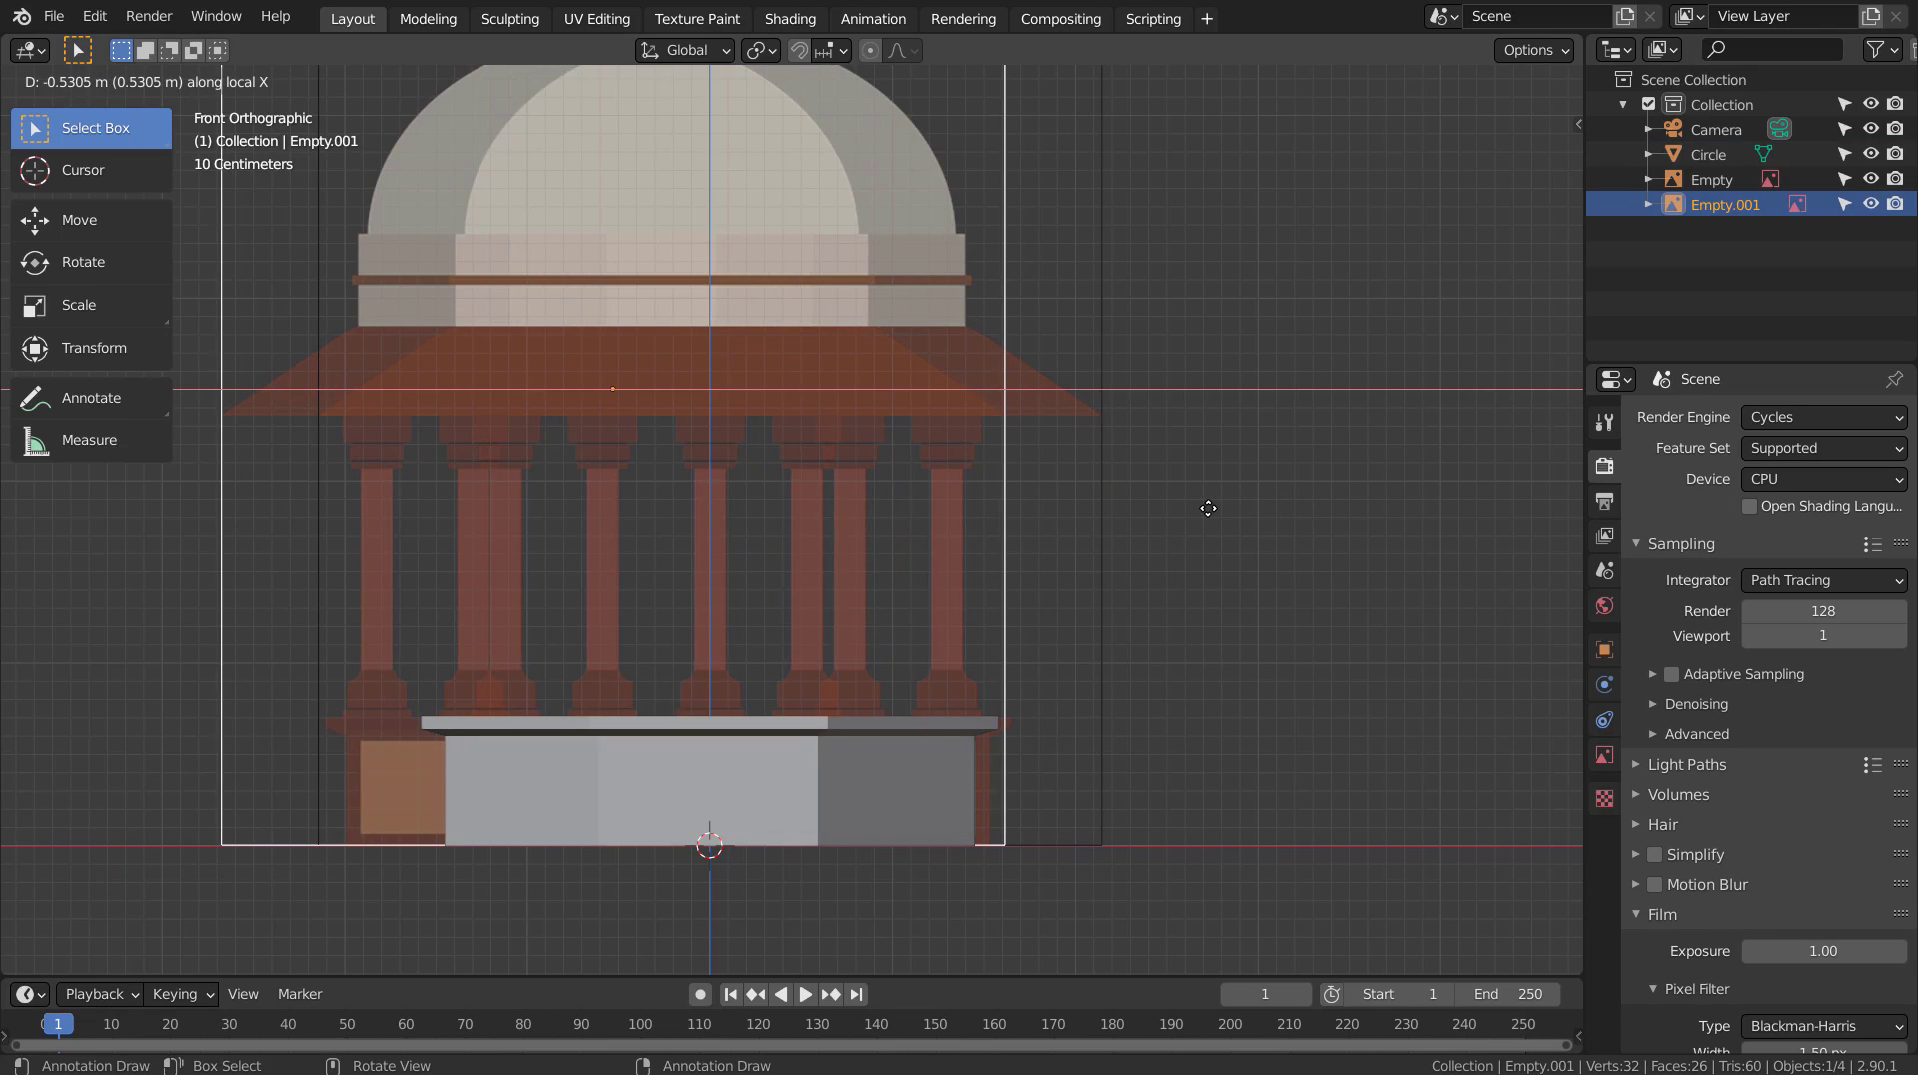
{"action": "left_click", "coordinate": [1207, 507]}
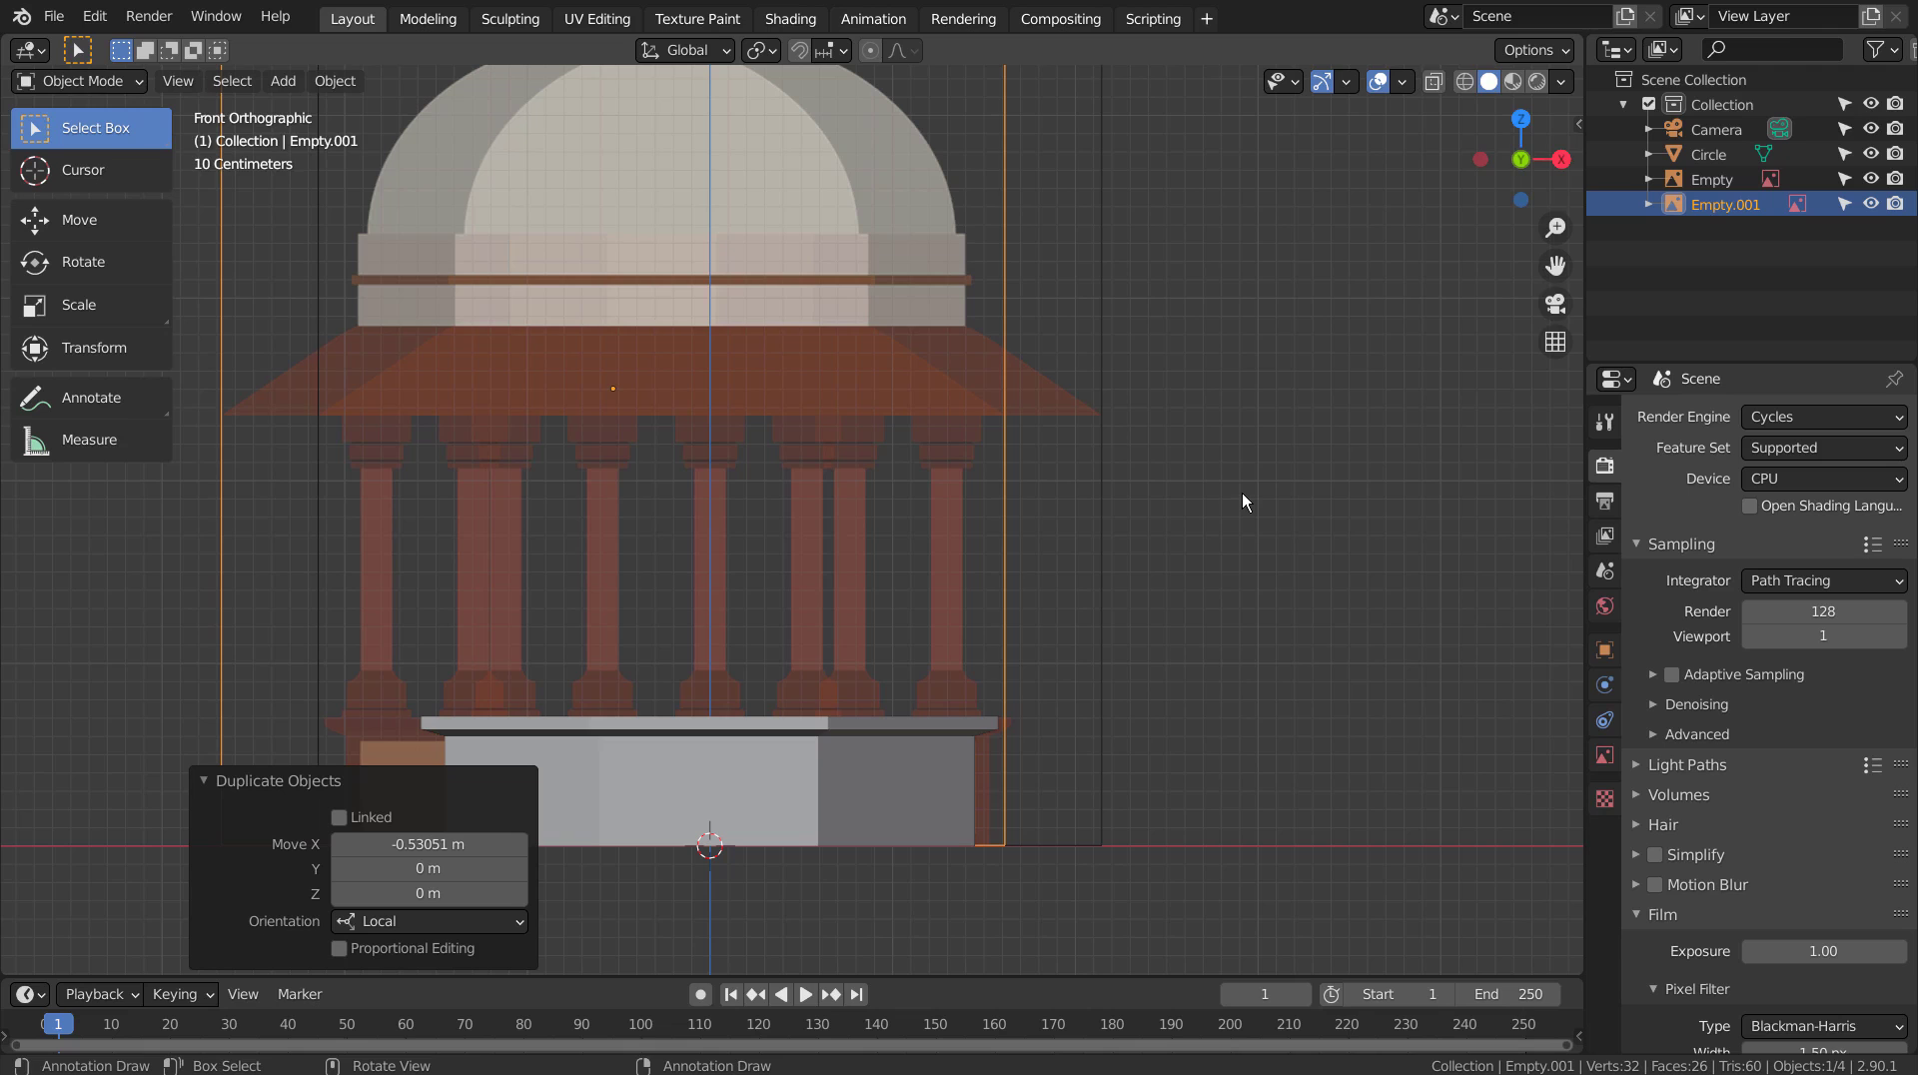
Move the duplicated reference image down about 0.68 m in total in wireframe shading, bringing the pillar's foot to the origin.
{"action": "key", "text": "g"}
{"action": "key", "text": "shift+z"}
{"action": "left_click", "coordinate": [1241, 595]}
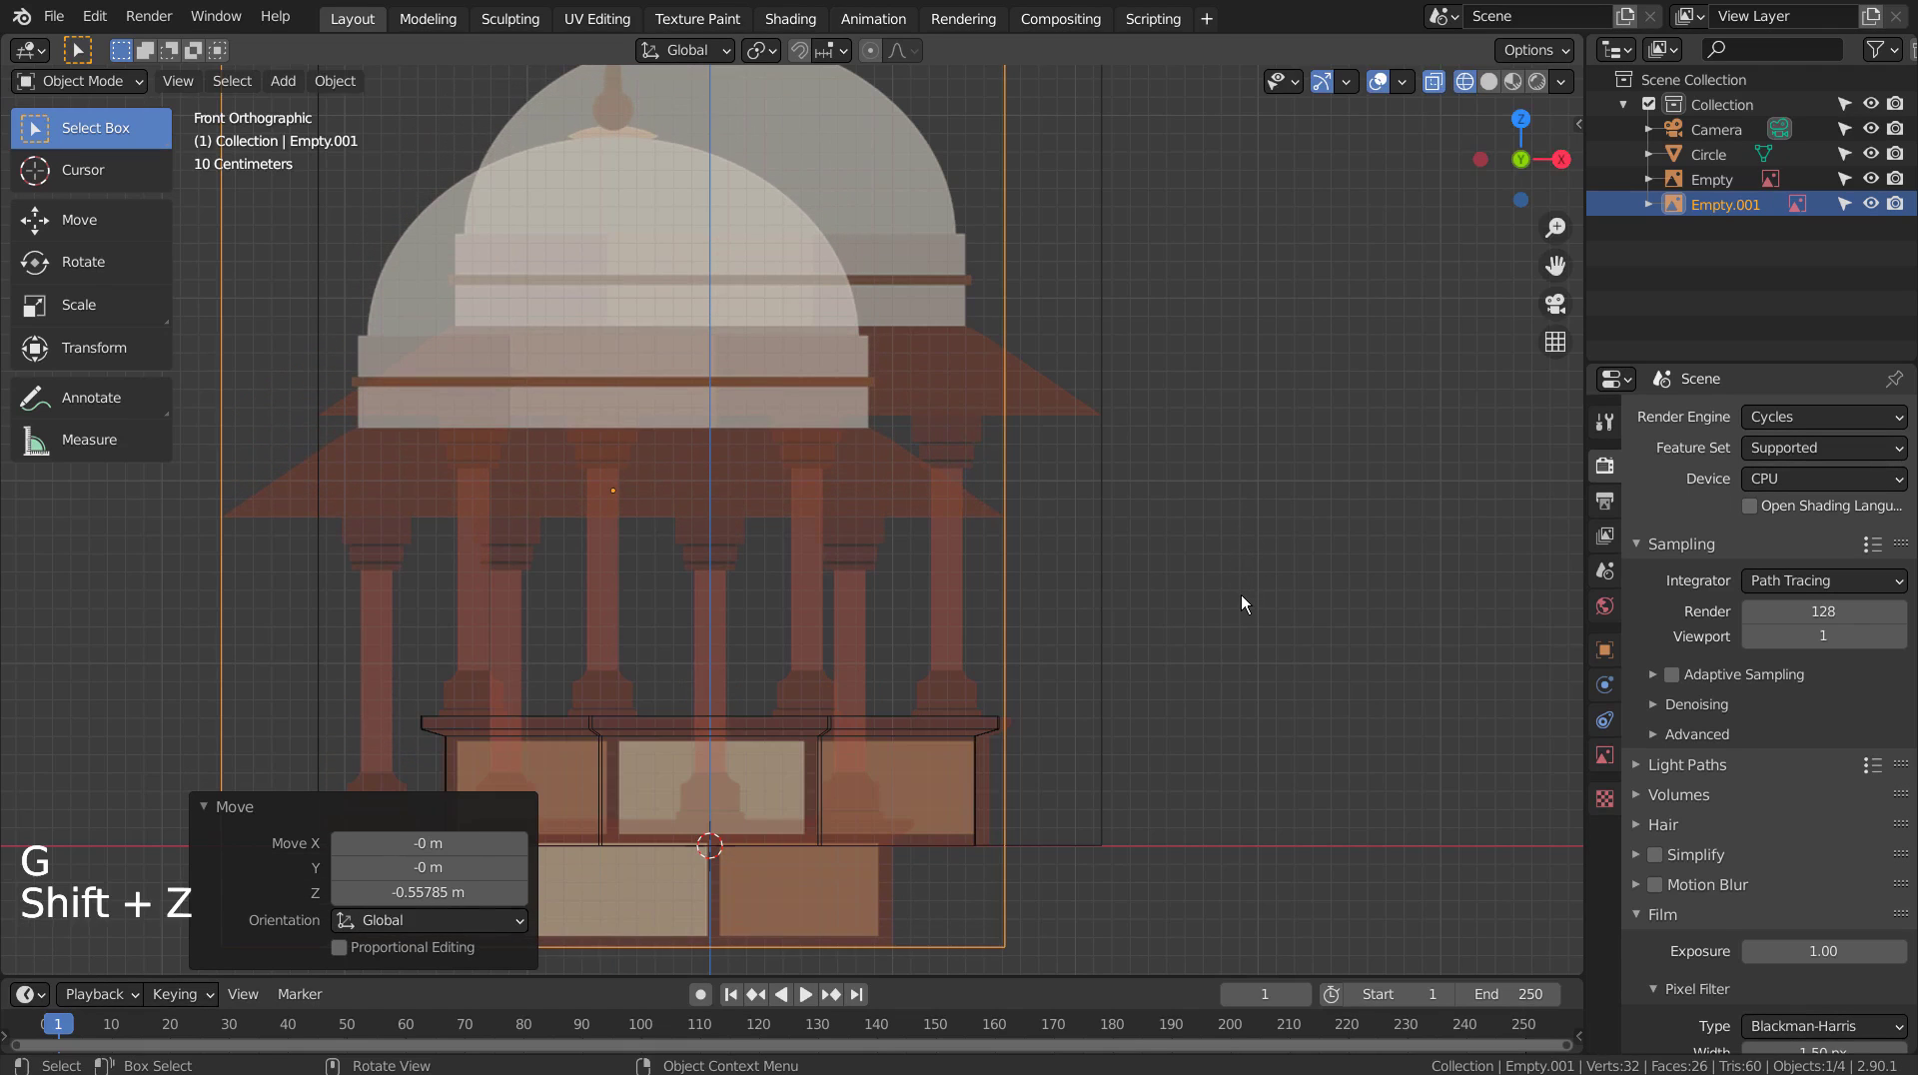
{"action": "key", "text": "g"}
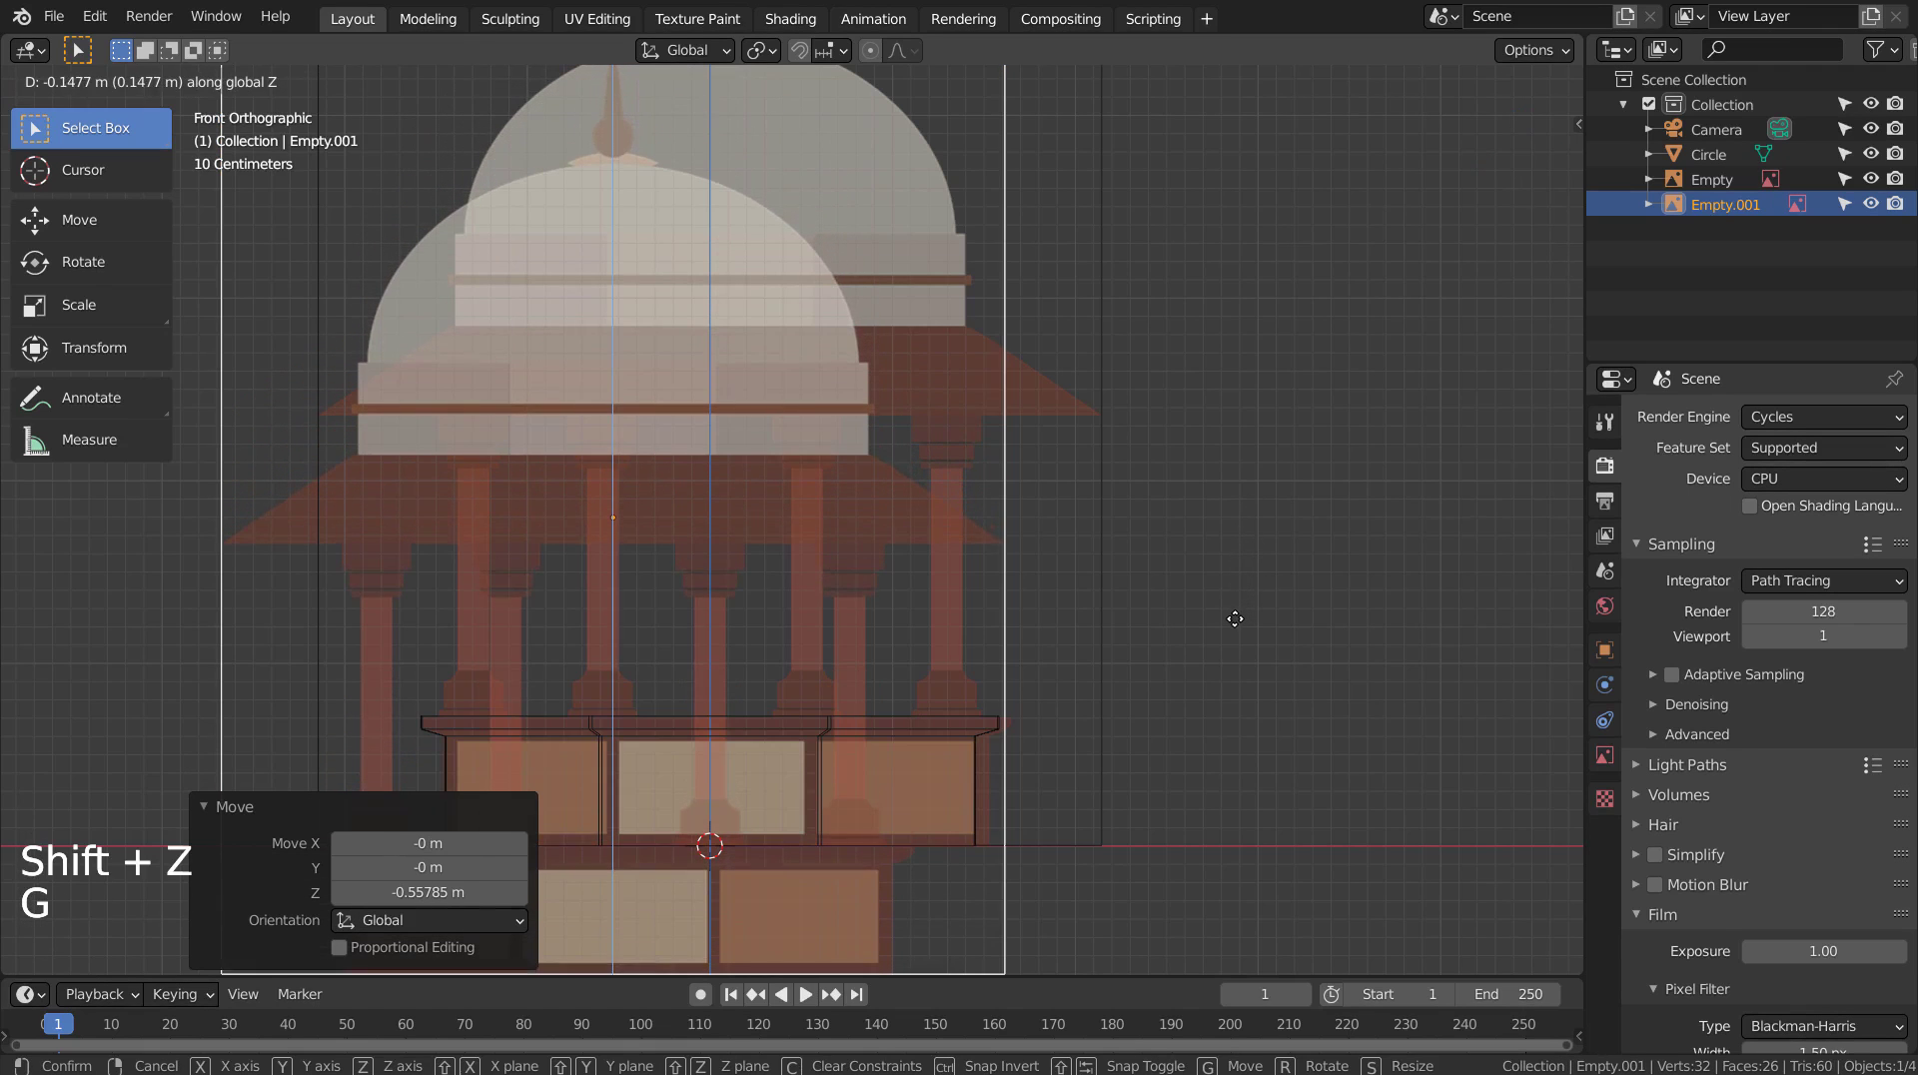
{"action": "left_click", "coordinate": [1235, 617]}
Hide the original reference image and the octagonal plinth, and make the duplicated reference image unselectable.
{"action": "middle_click_drag", "start_coordinate": [1234, 620], "coordinate": [955, 340], "text": "shift"}
{"action": "scroll", "coordinate": [903, 345], "scroll_direction": "up", "scroll_amount": 4}
{"action": "middle_click_drag", "start_coordinate": [862, 500], "coordinate": [1132, 649], "text": "shift"}
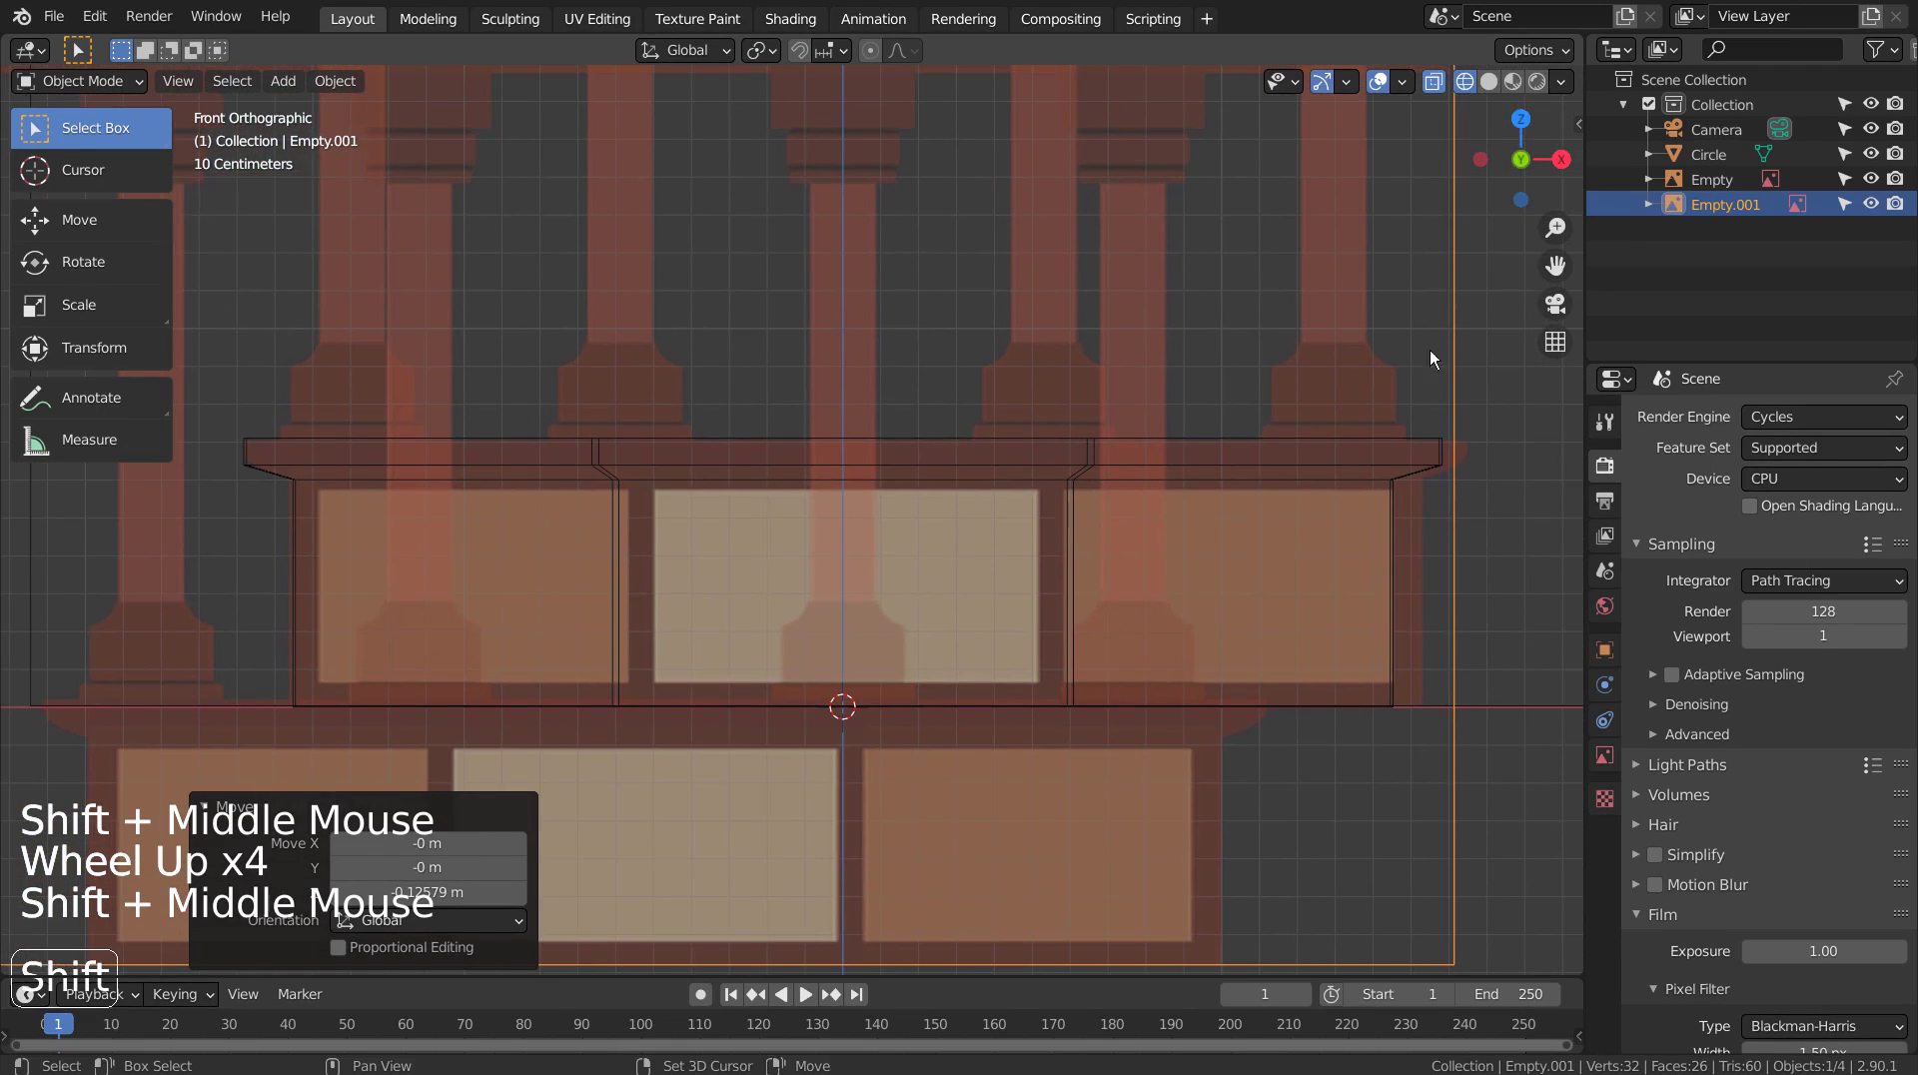
{"action": "left_click", "coordinate": [1870, 179]}
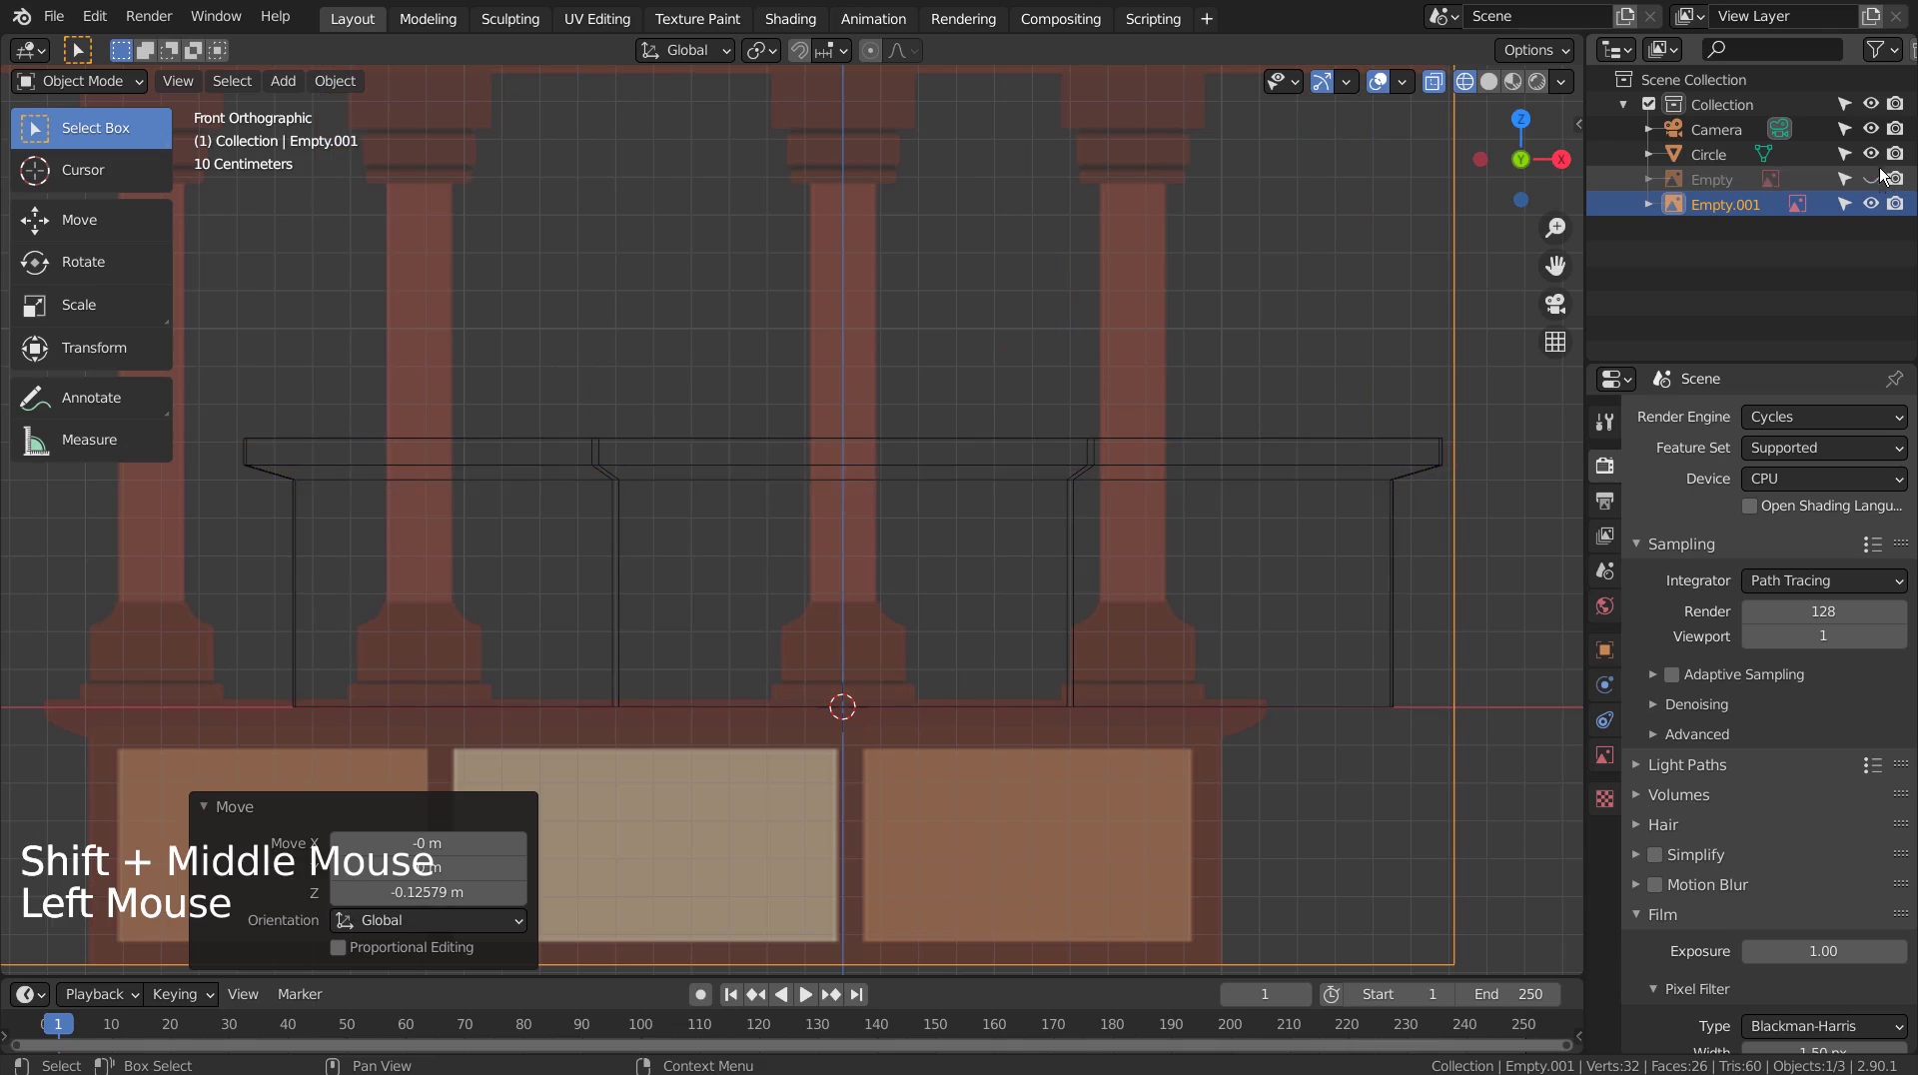
{"action": "left_click", "coordinate": [1869, 154]}
{"action": "left_click", "coordinate": [1844, 204]}
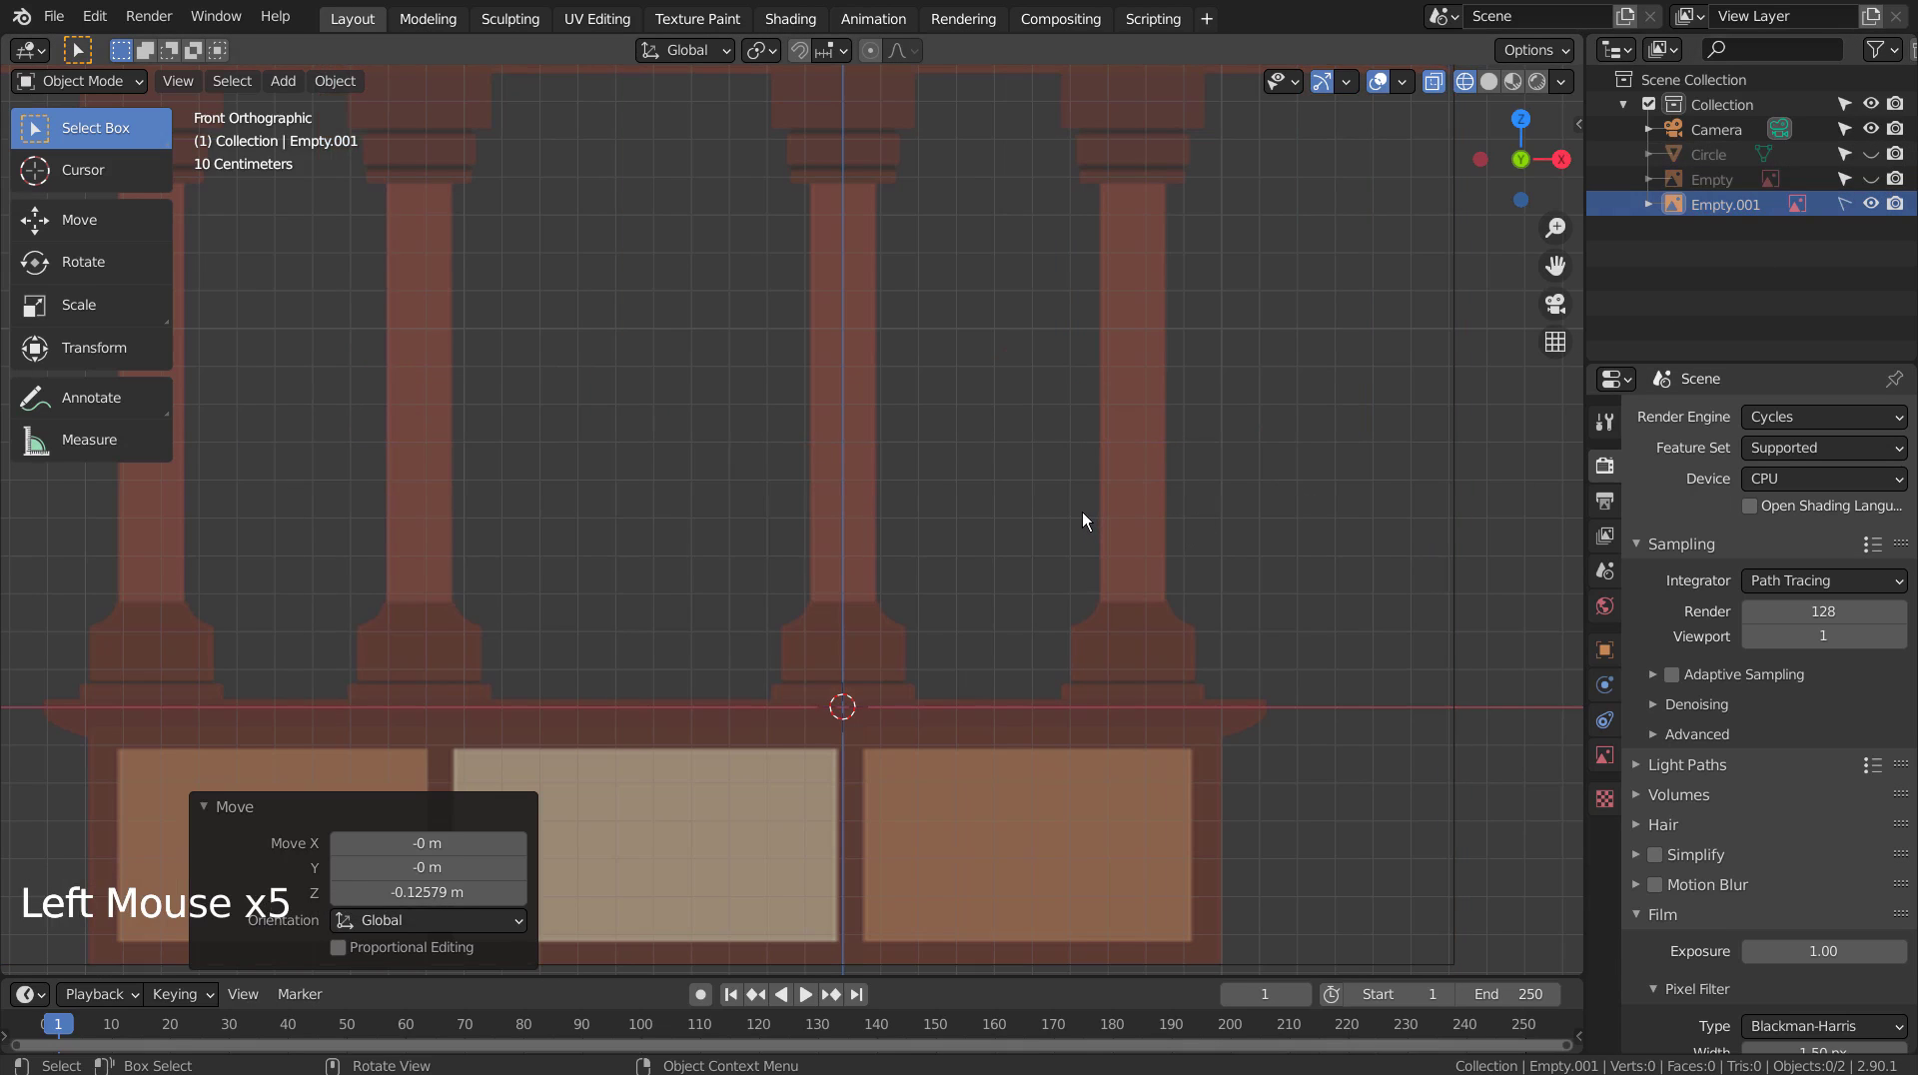
Add a Point curve at the pillar's foot with 3D and Bezier output.
{"action": "key", "text": "shift+a"}
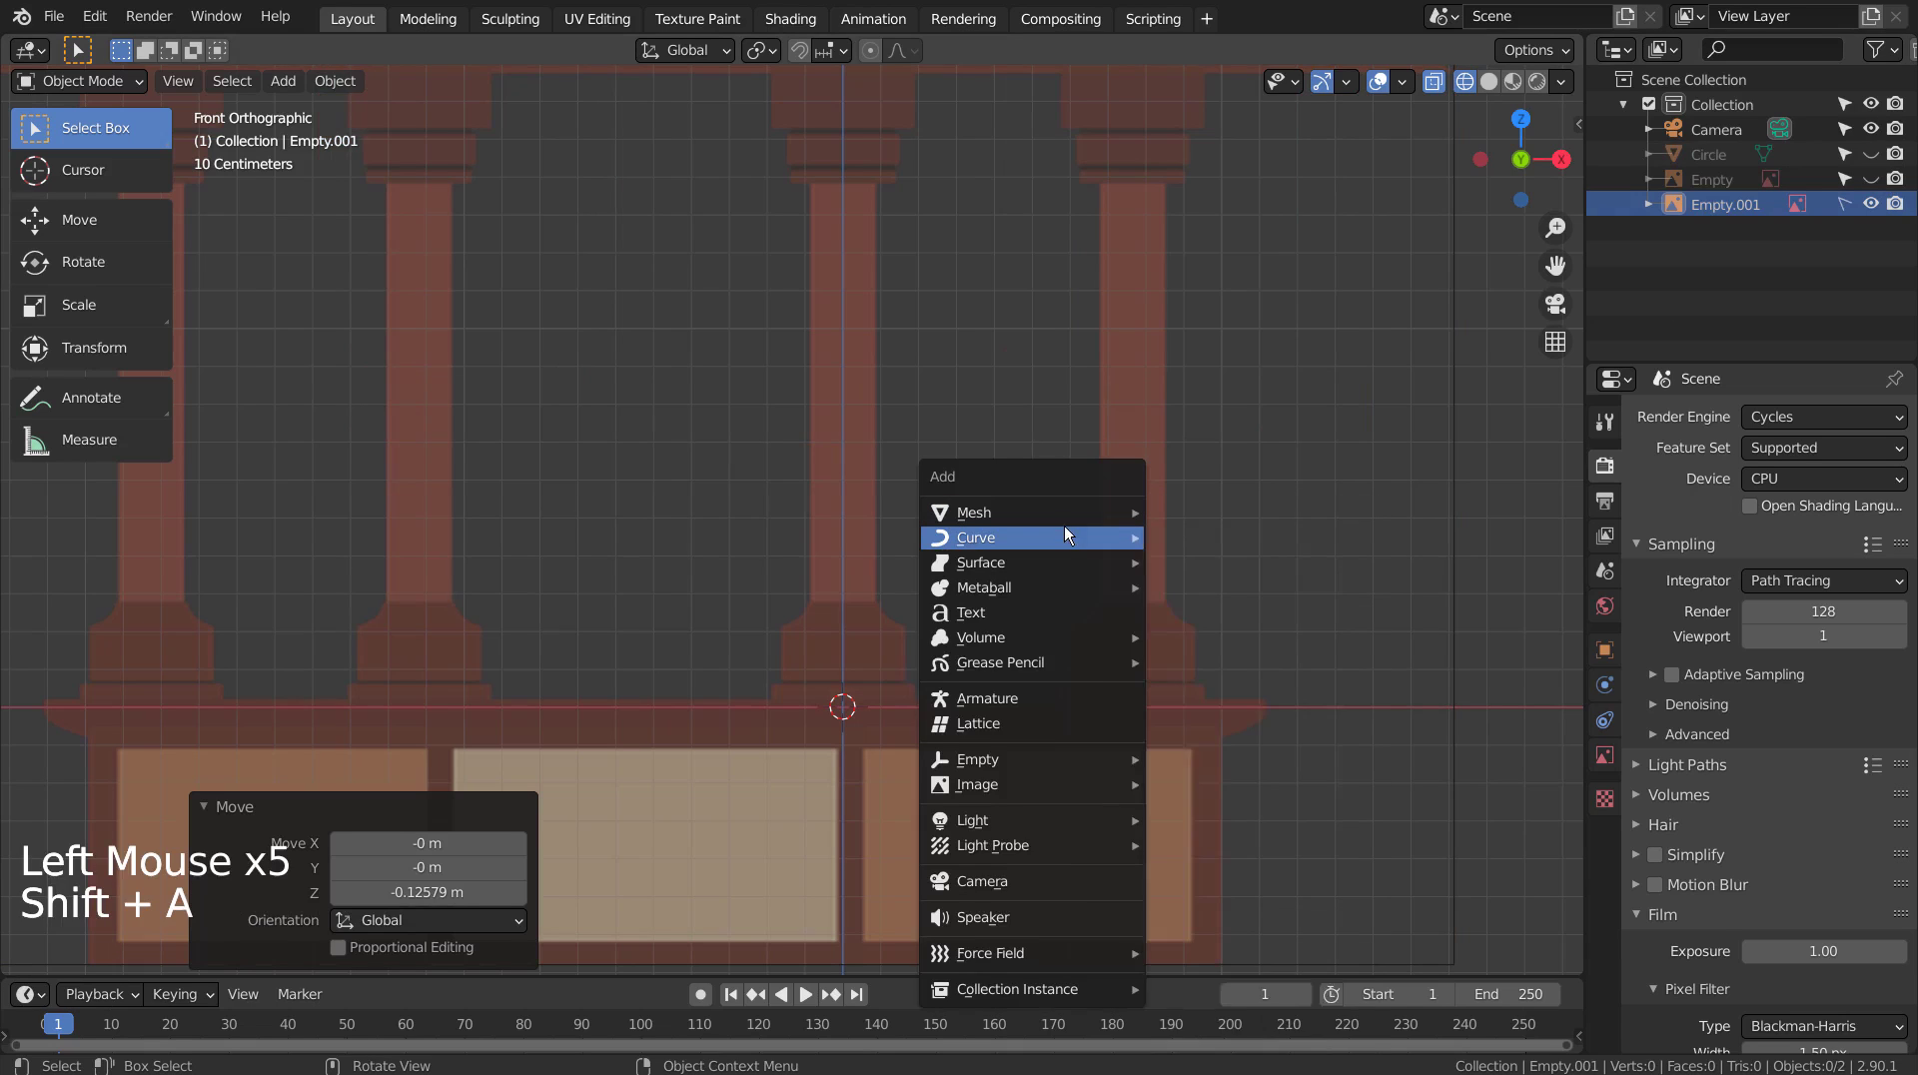
{"action": "mouse_move", "coordinate": [1068, 537]}
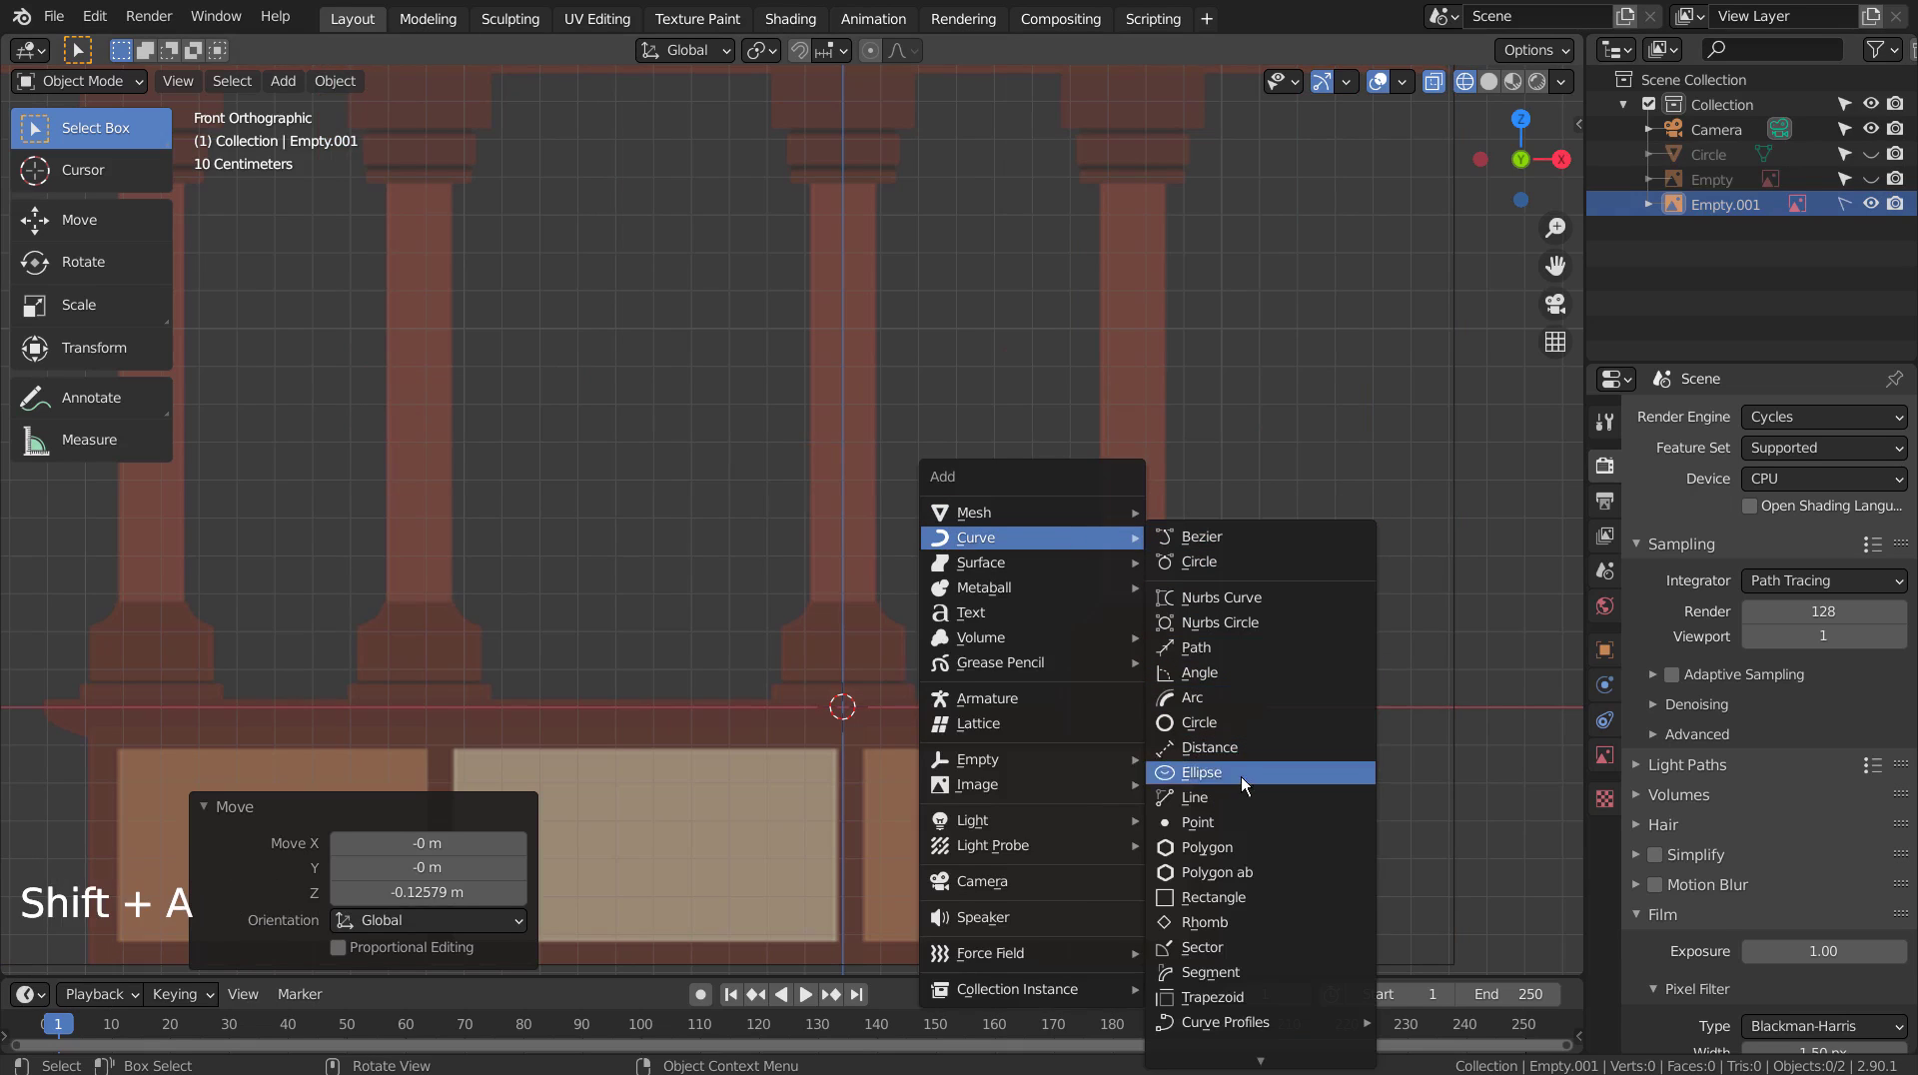
{"action": "left_click", "coordinate": [1236, 815]}
{"action": "left_click", "coordinate": [480, 583]}
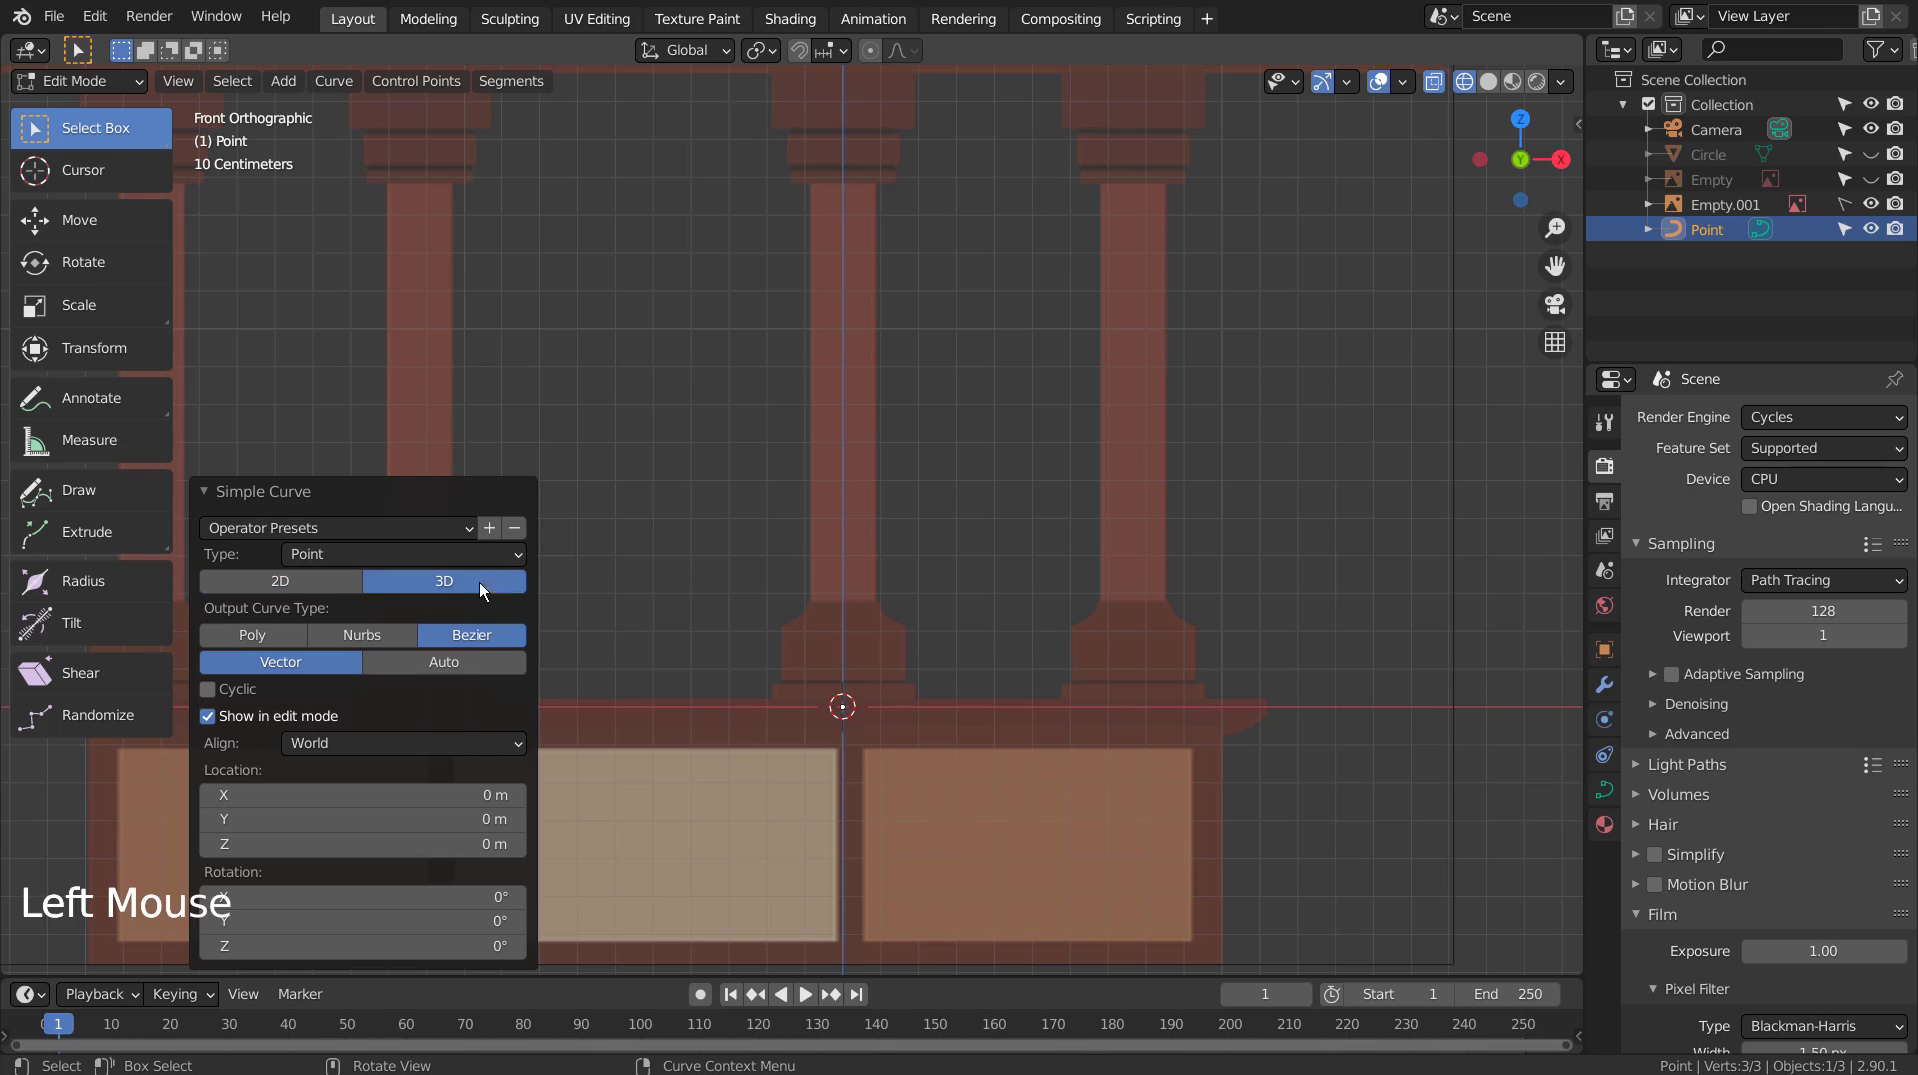
Extrude the curve along the pillar base outline: about 0.18 m out, 0.07 m up, 0.02 m in, 0.13 m up, then 0.07 m diagonally inward.
{"action": "key", "text": "e"}
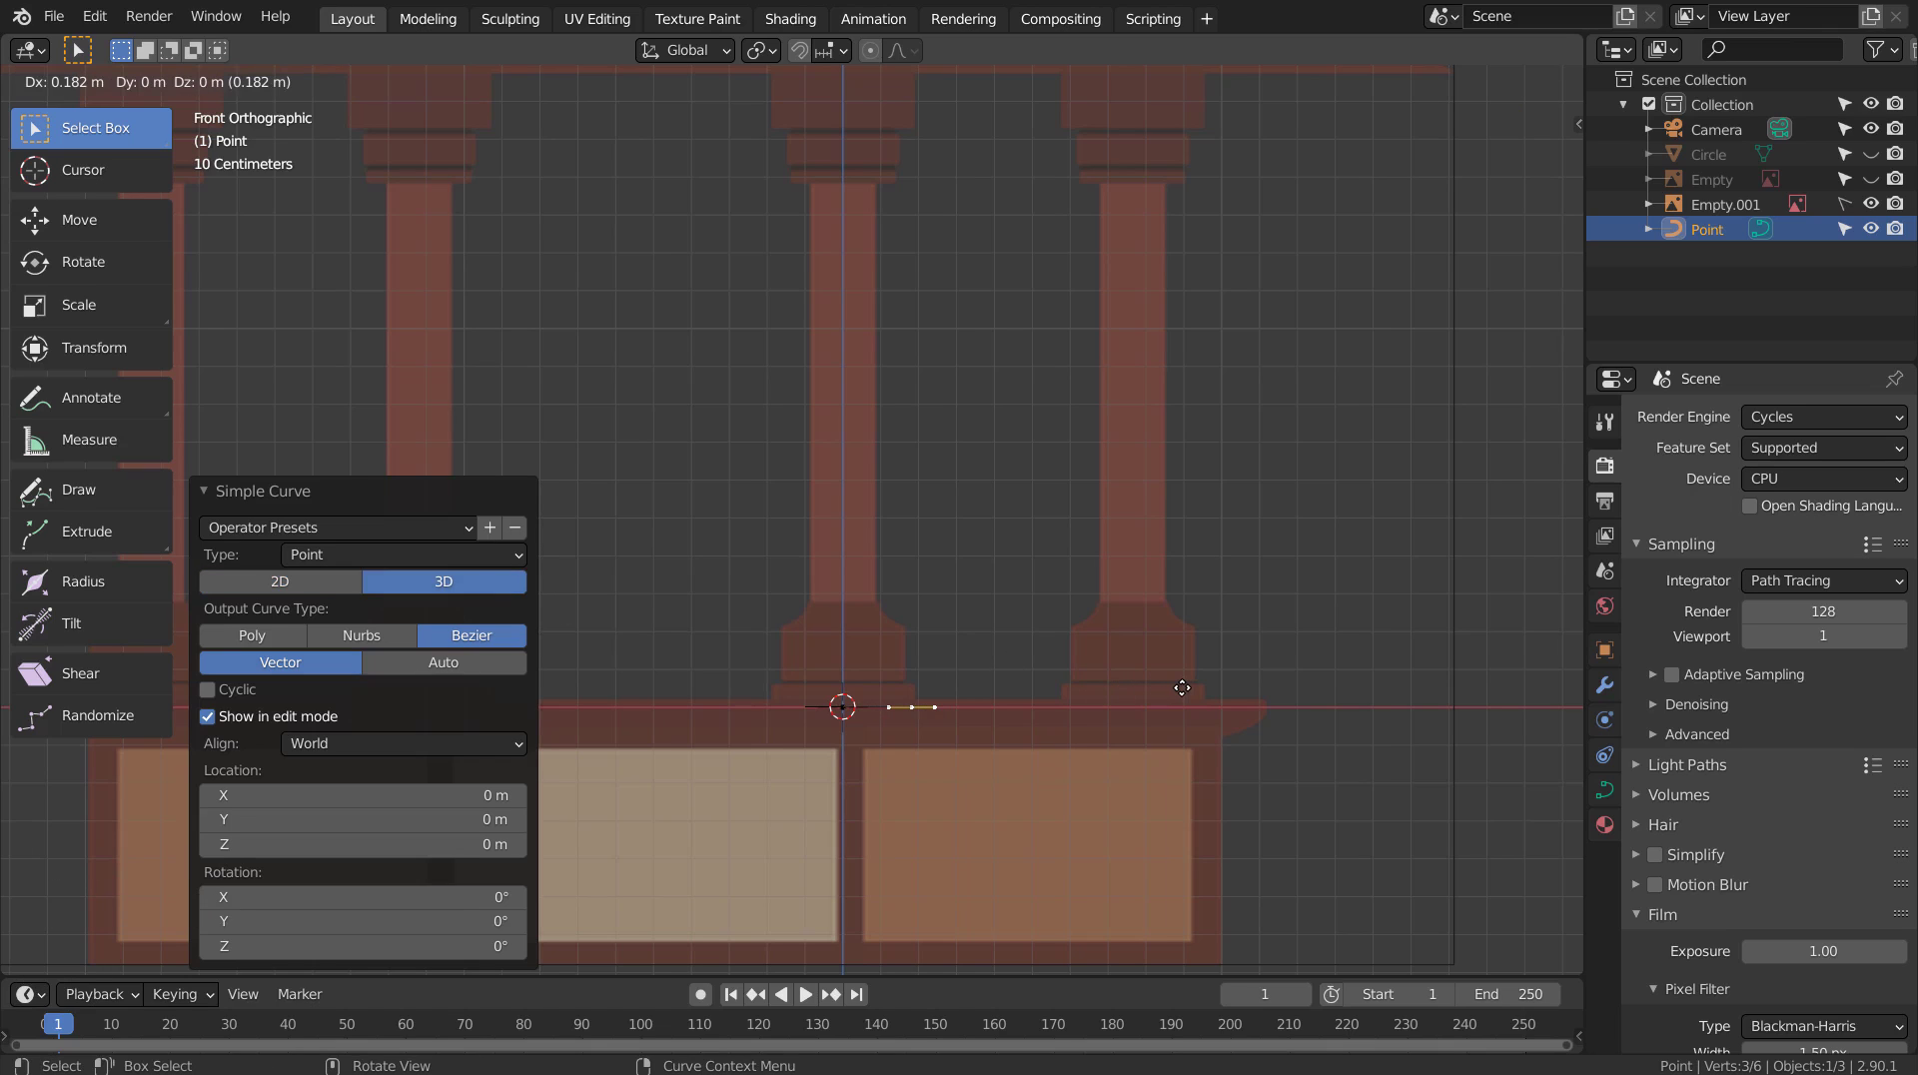
{"action": "left_click", "coordinate": [1181, 687]}
{"action": "key", "text": "e"}
{"action": "left_click", "coordinate": [1182, 660]}
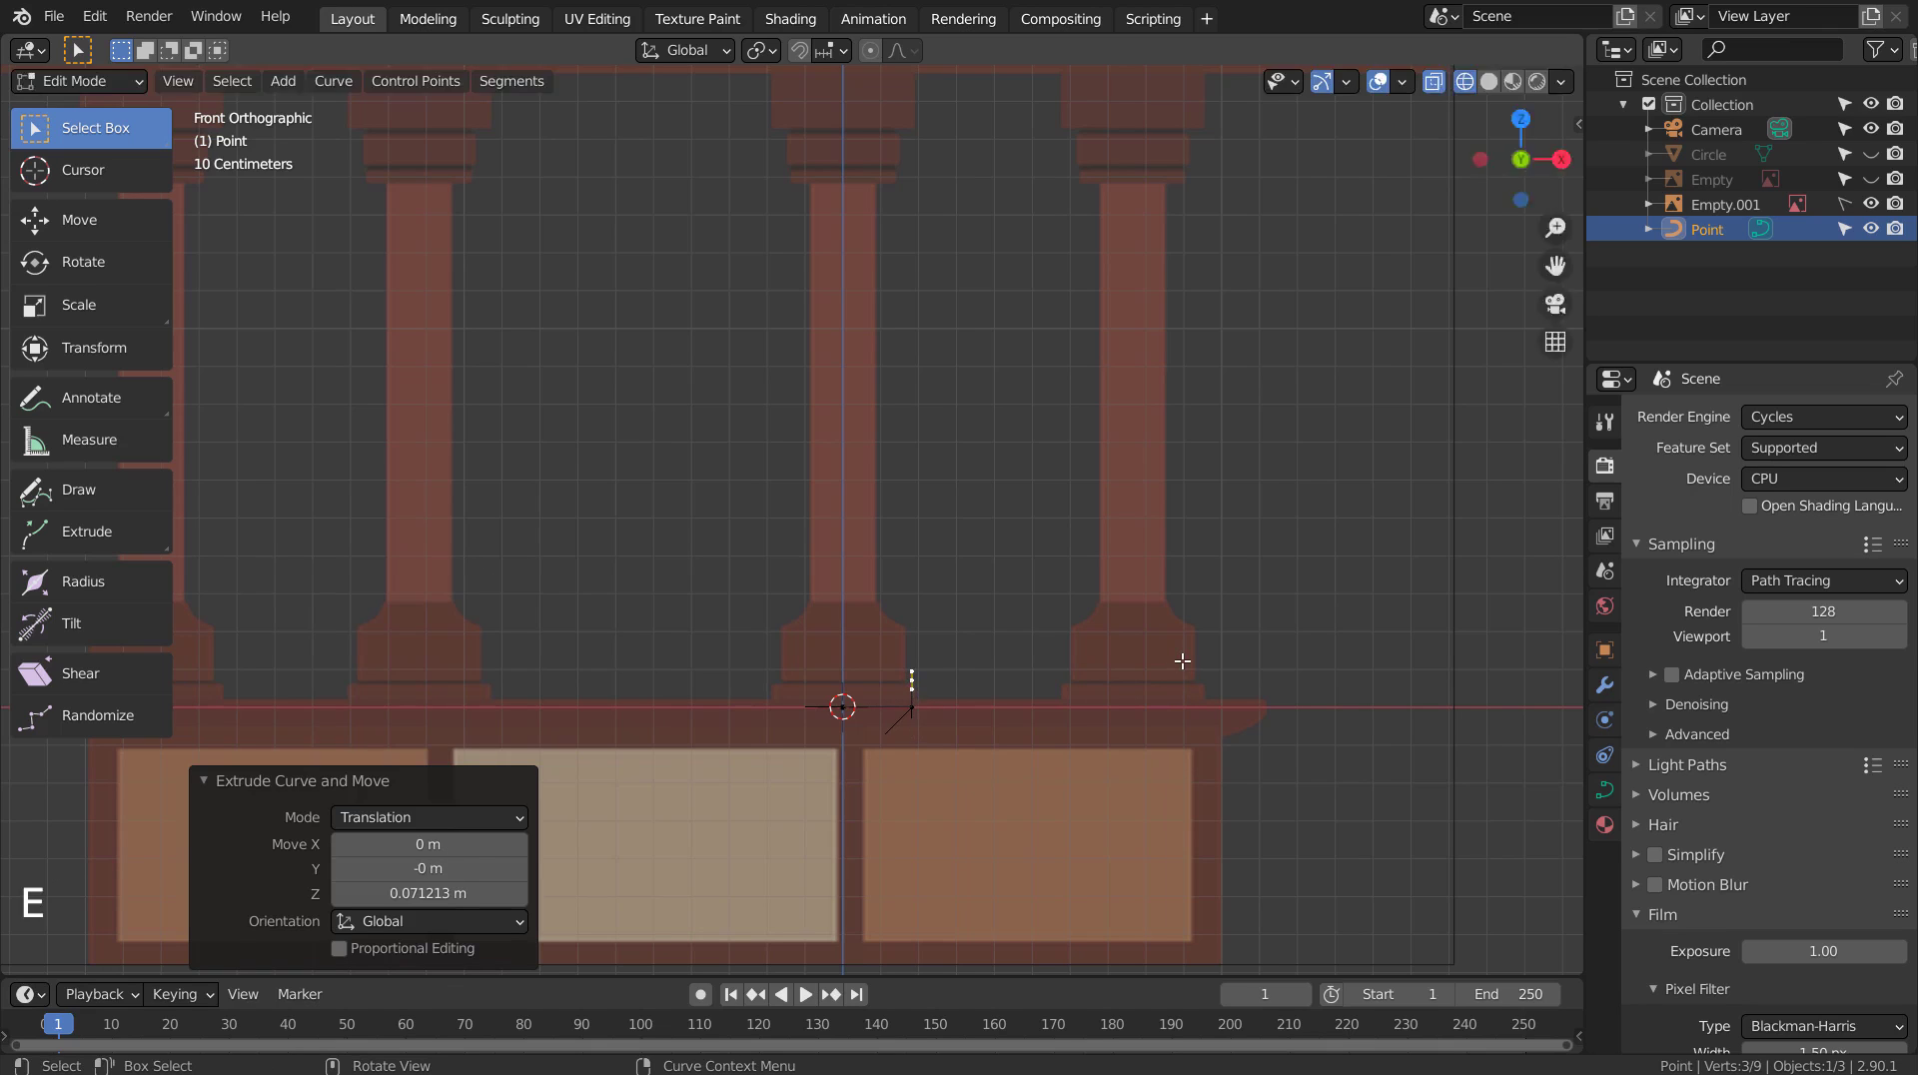
{"action": "key", "text": "e"}
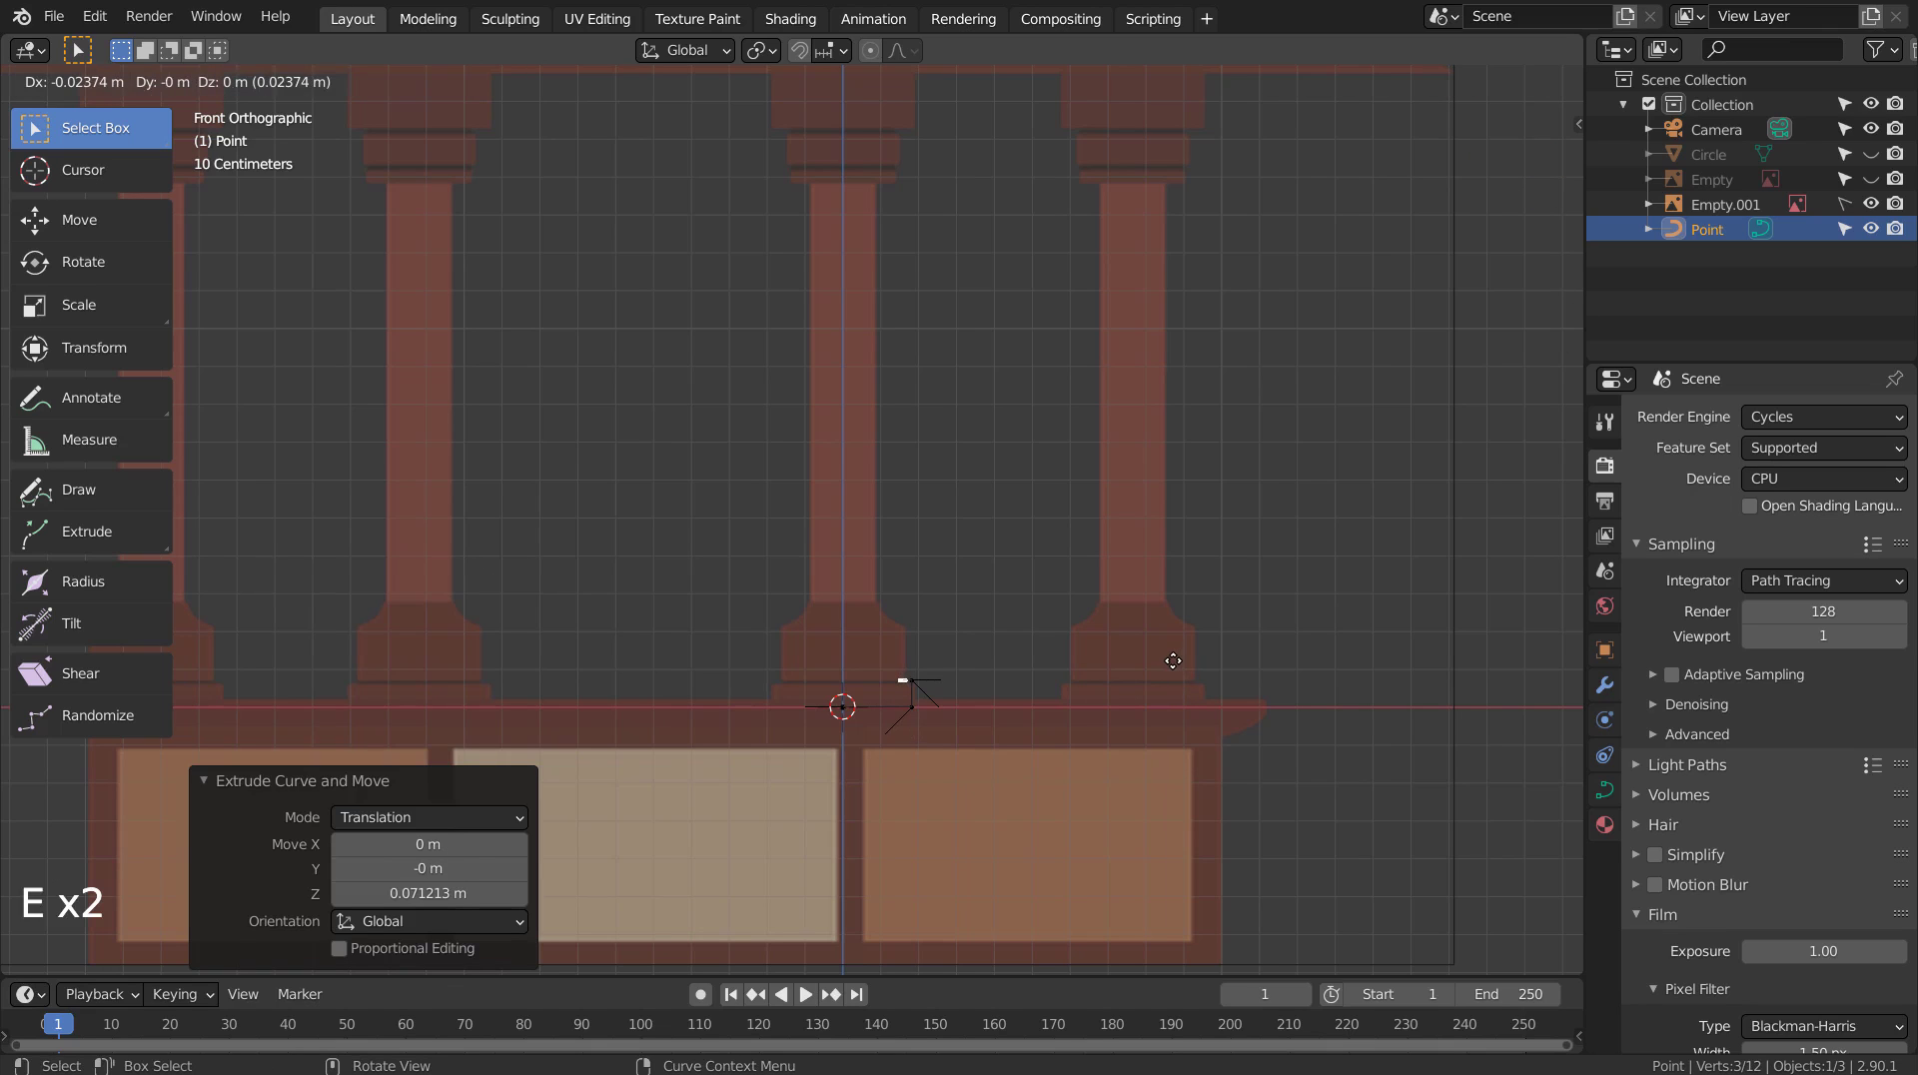
{"action": "left_click", "coordinate": [1173, 660]}
{"action": "key", "text": "e"}
{"action": "left_click", "coordinate": [1173, 610]}
{"action": "key", "text": "e"}
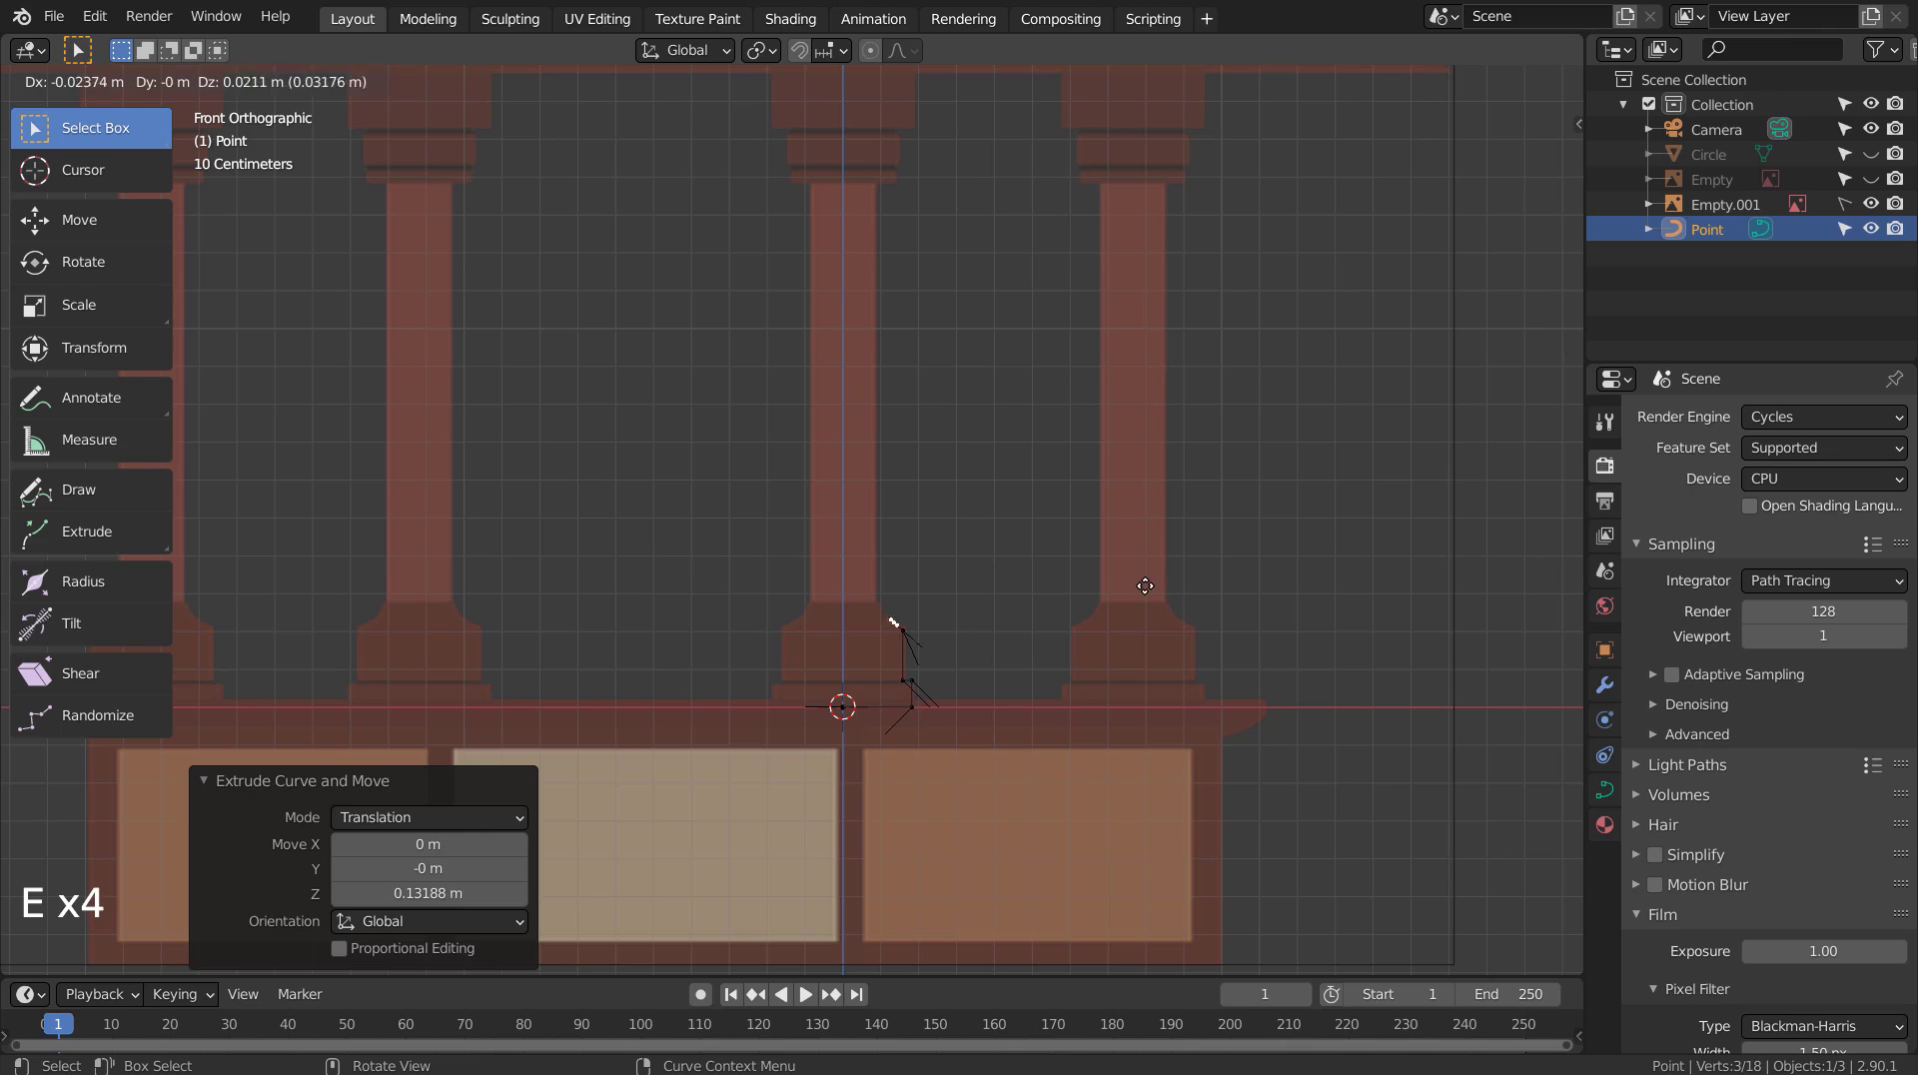
{"action": "left_click", "coordinate": [1145, 582]}
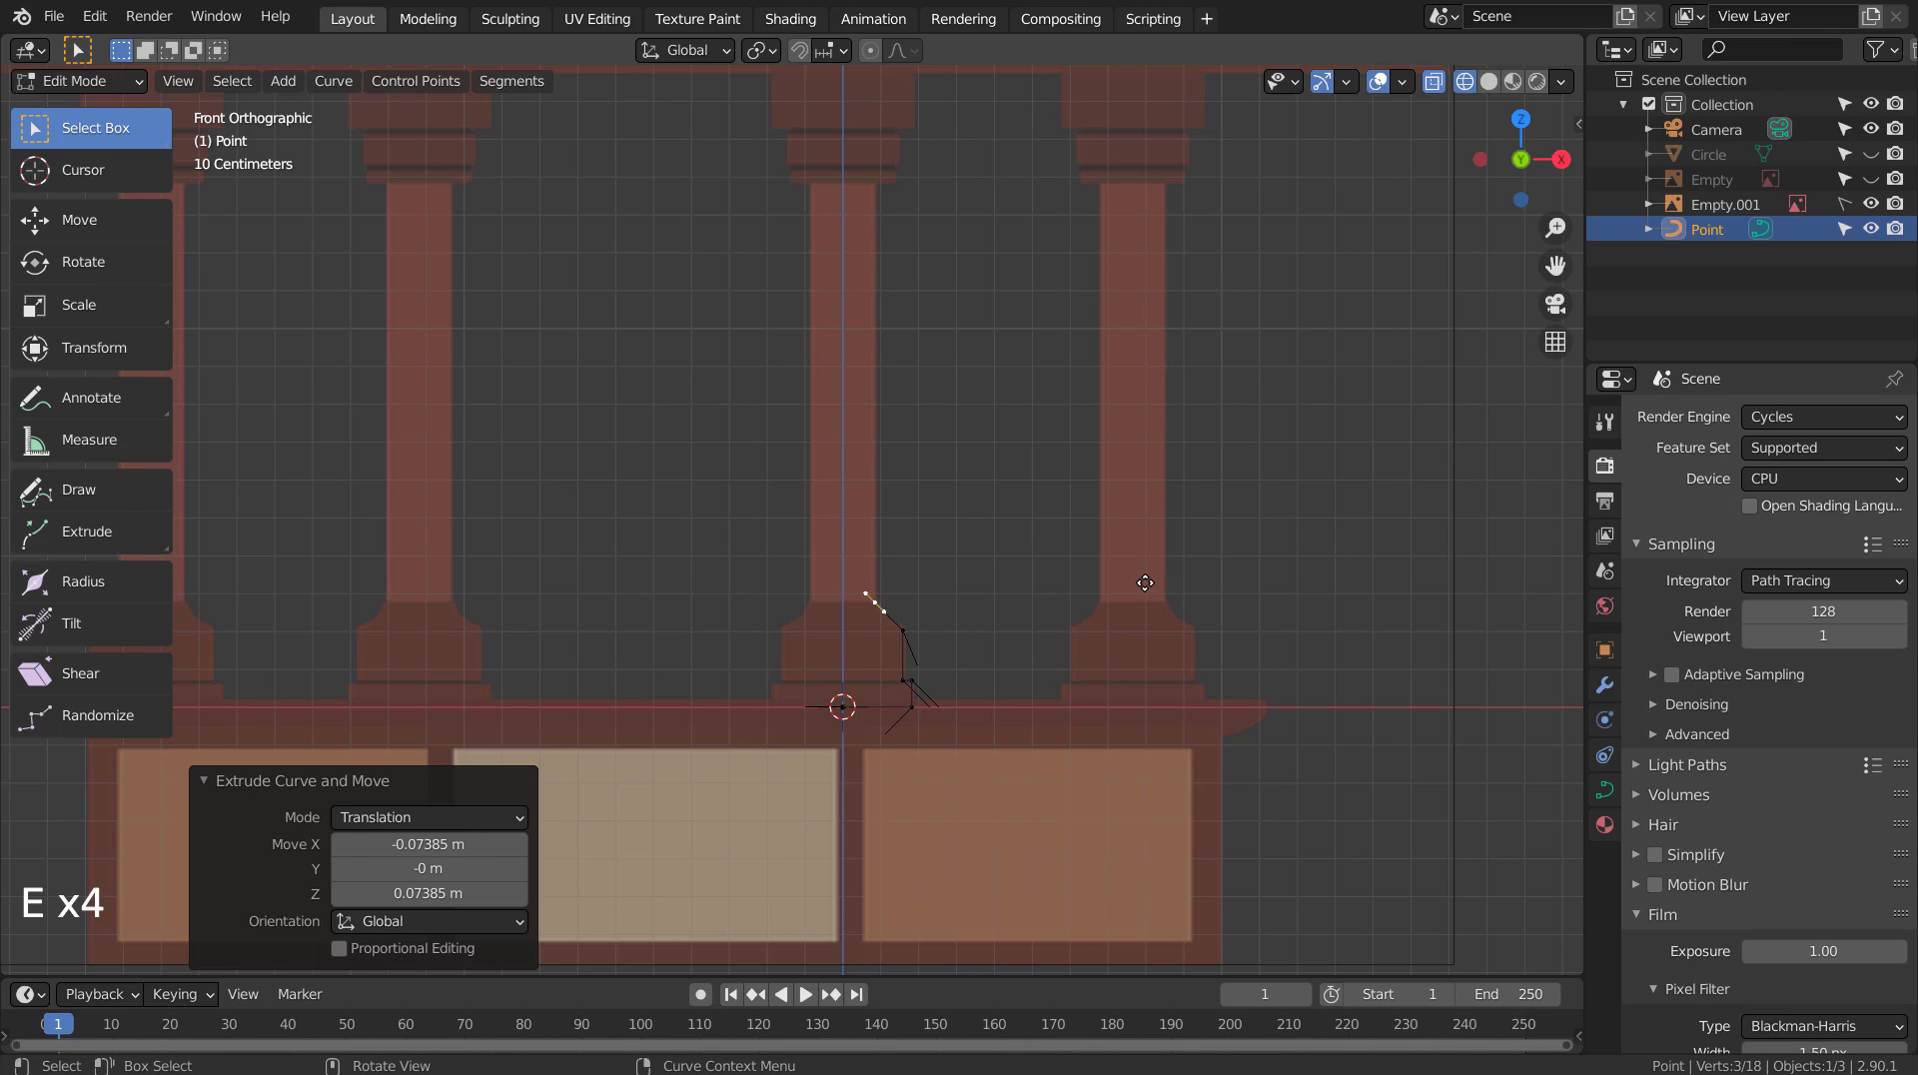
Extrude the profile curve upward about 1.1 m along the pillar shaft to the underside of the capital.
{"action": "middle_click_drag", "start_coordinate": [1088, 420], "coordinate": [1075, 679], "text": "shift"}
{"action": "key", "text": "e"}
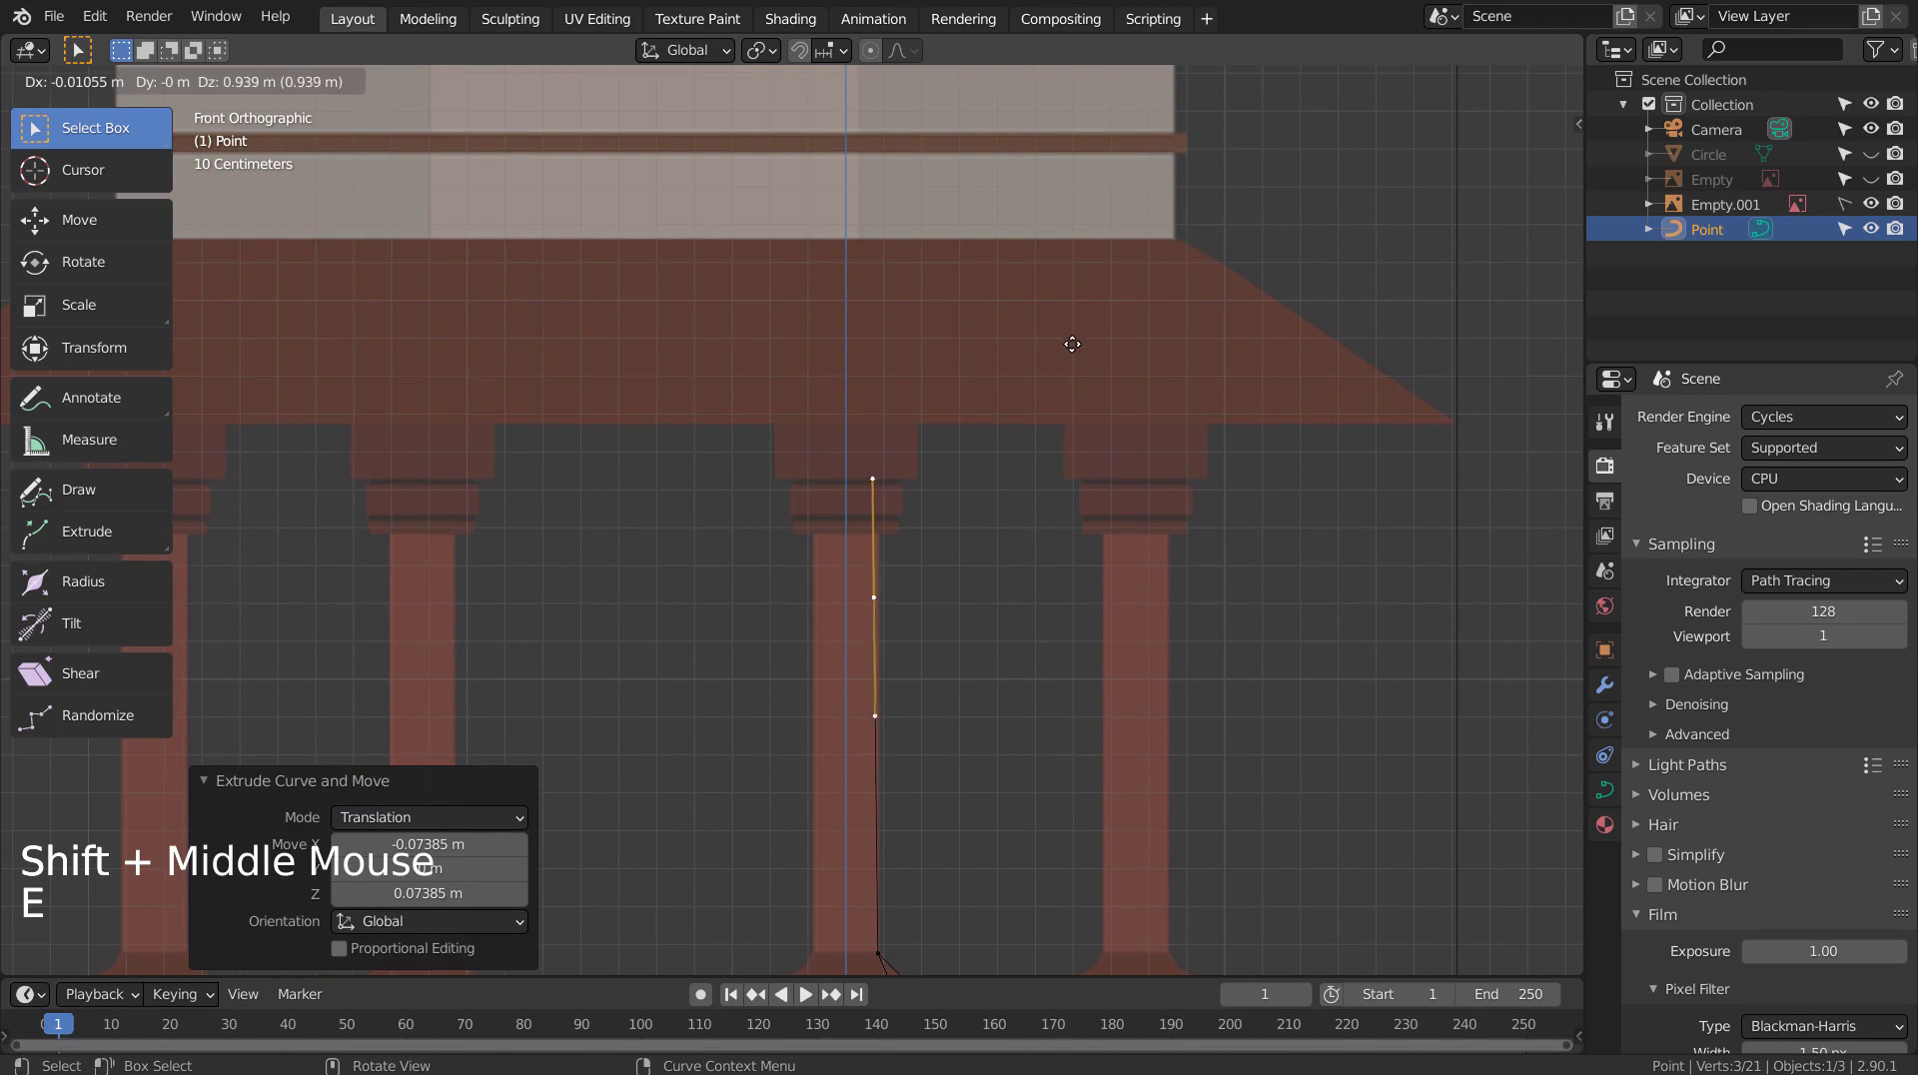
{"action": "left_click", "coordinate": [1078, 302]}
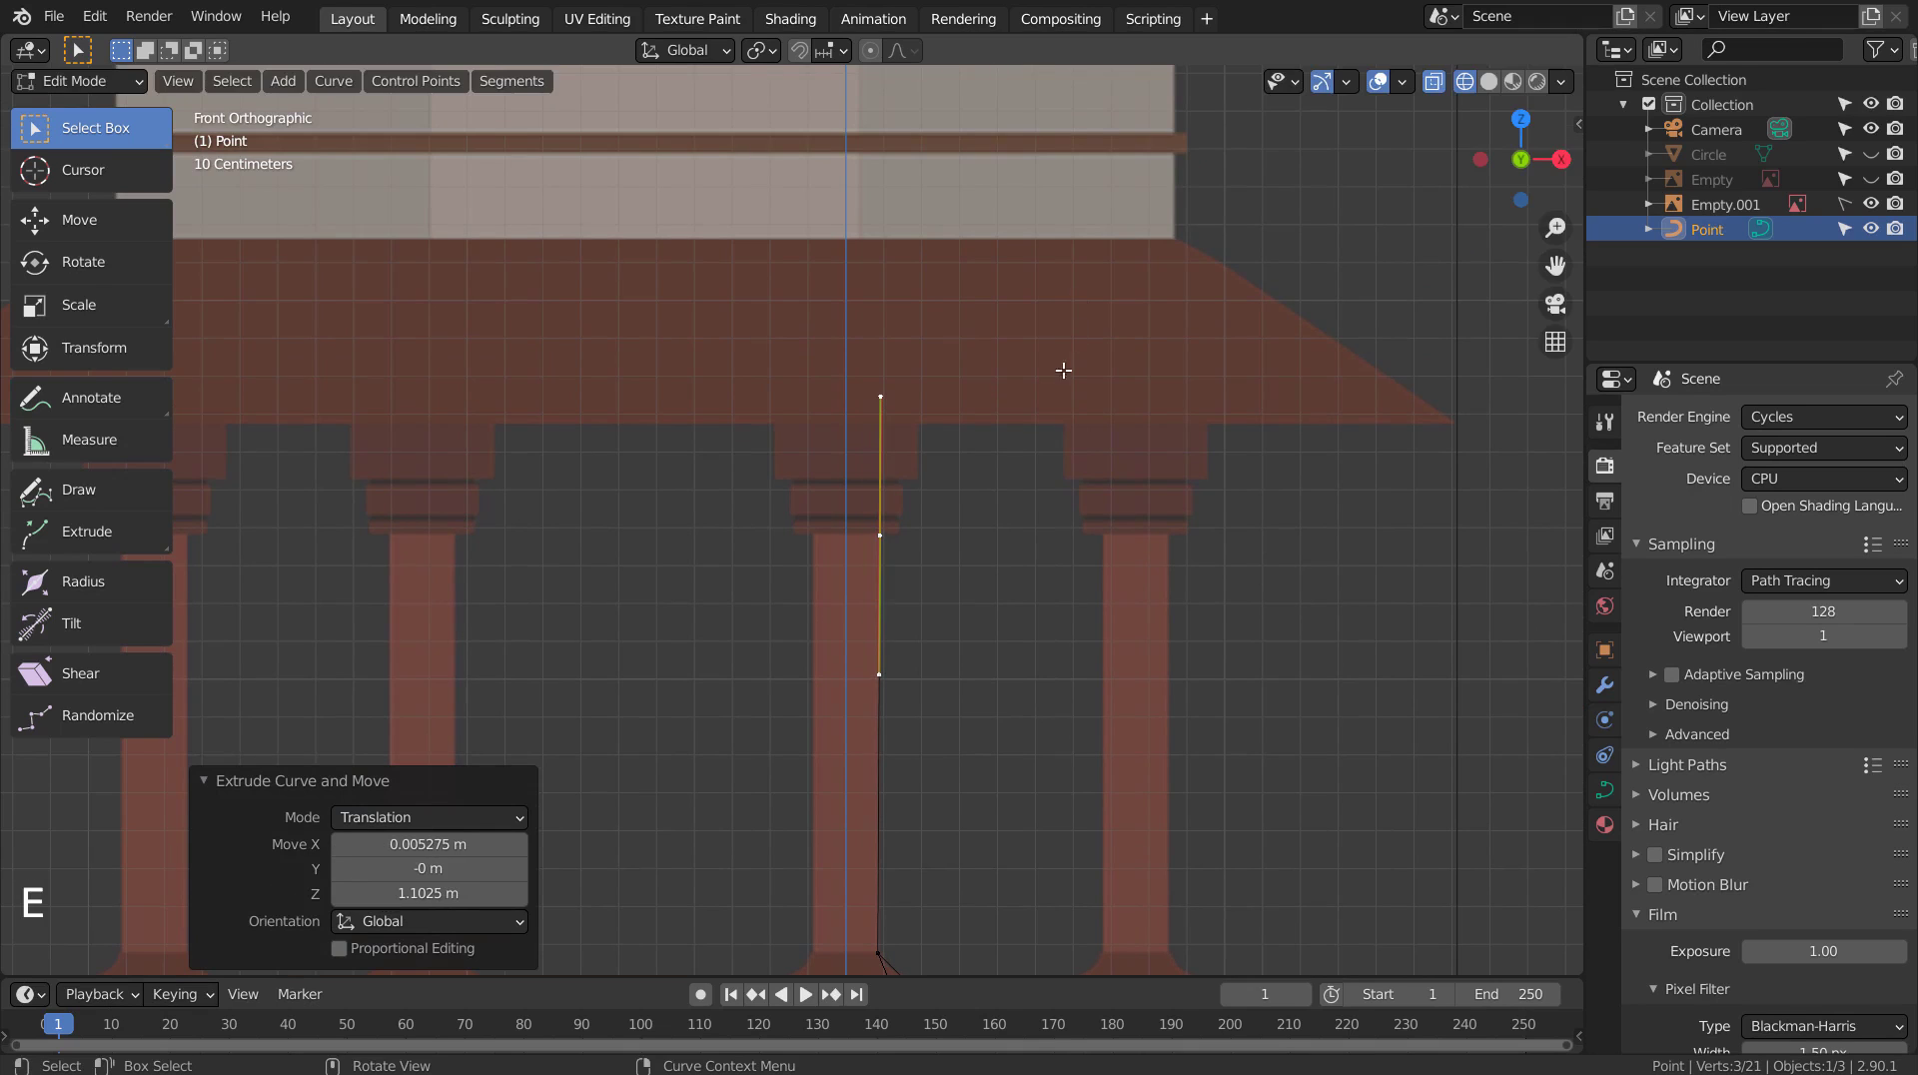
Extrude the profile curve along the lower capital bands: about 0.047 m out, 0.035 m up, 0.017 m out, then 0.096 m up.
{"action": "scroll", "coordinate": [1035, 477], "scroll_direction": "up", "scroll_amount": 3}
{"action": "key", "text": "e"}
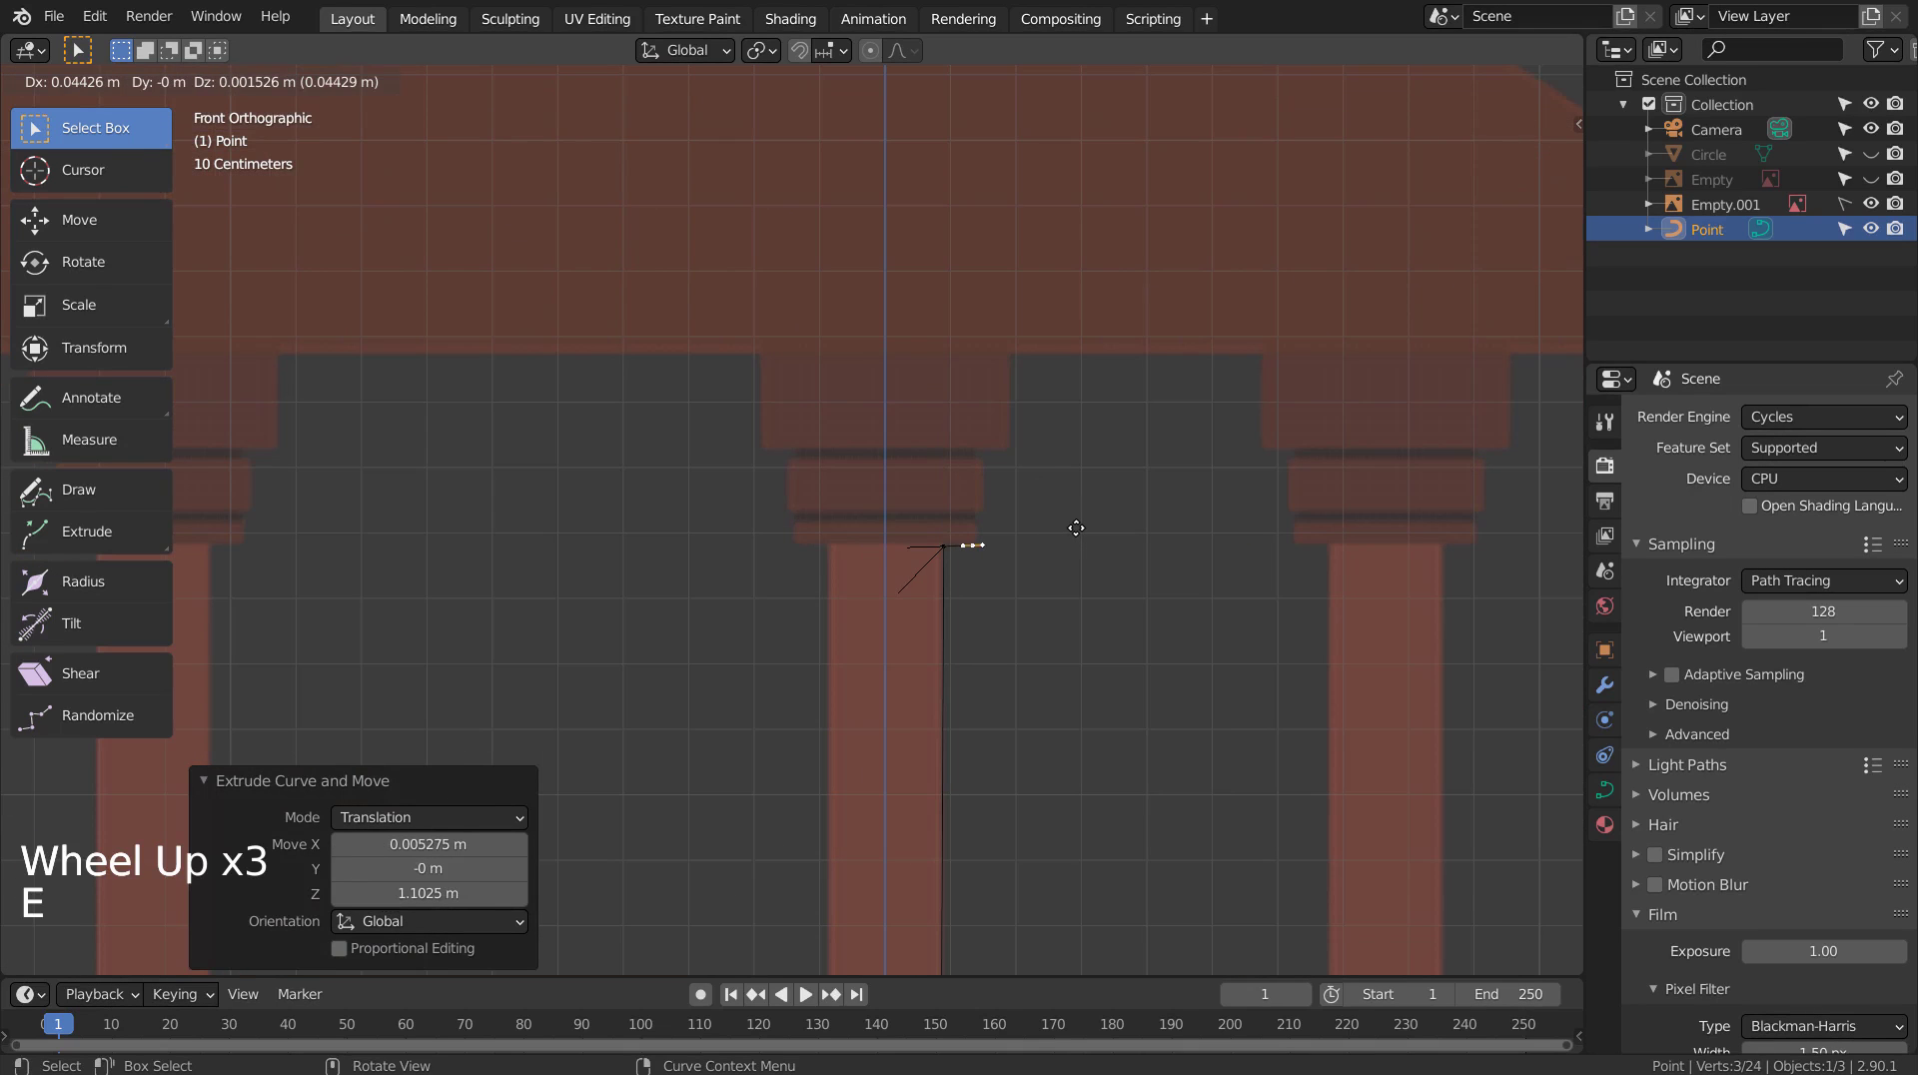
{"action": "left_click", "coordinate": [1078, 525]}
{"action": "key", "text": "e"}
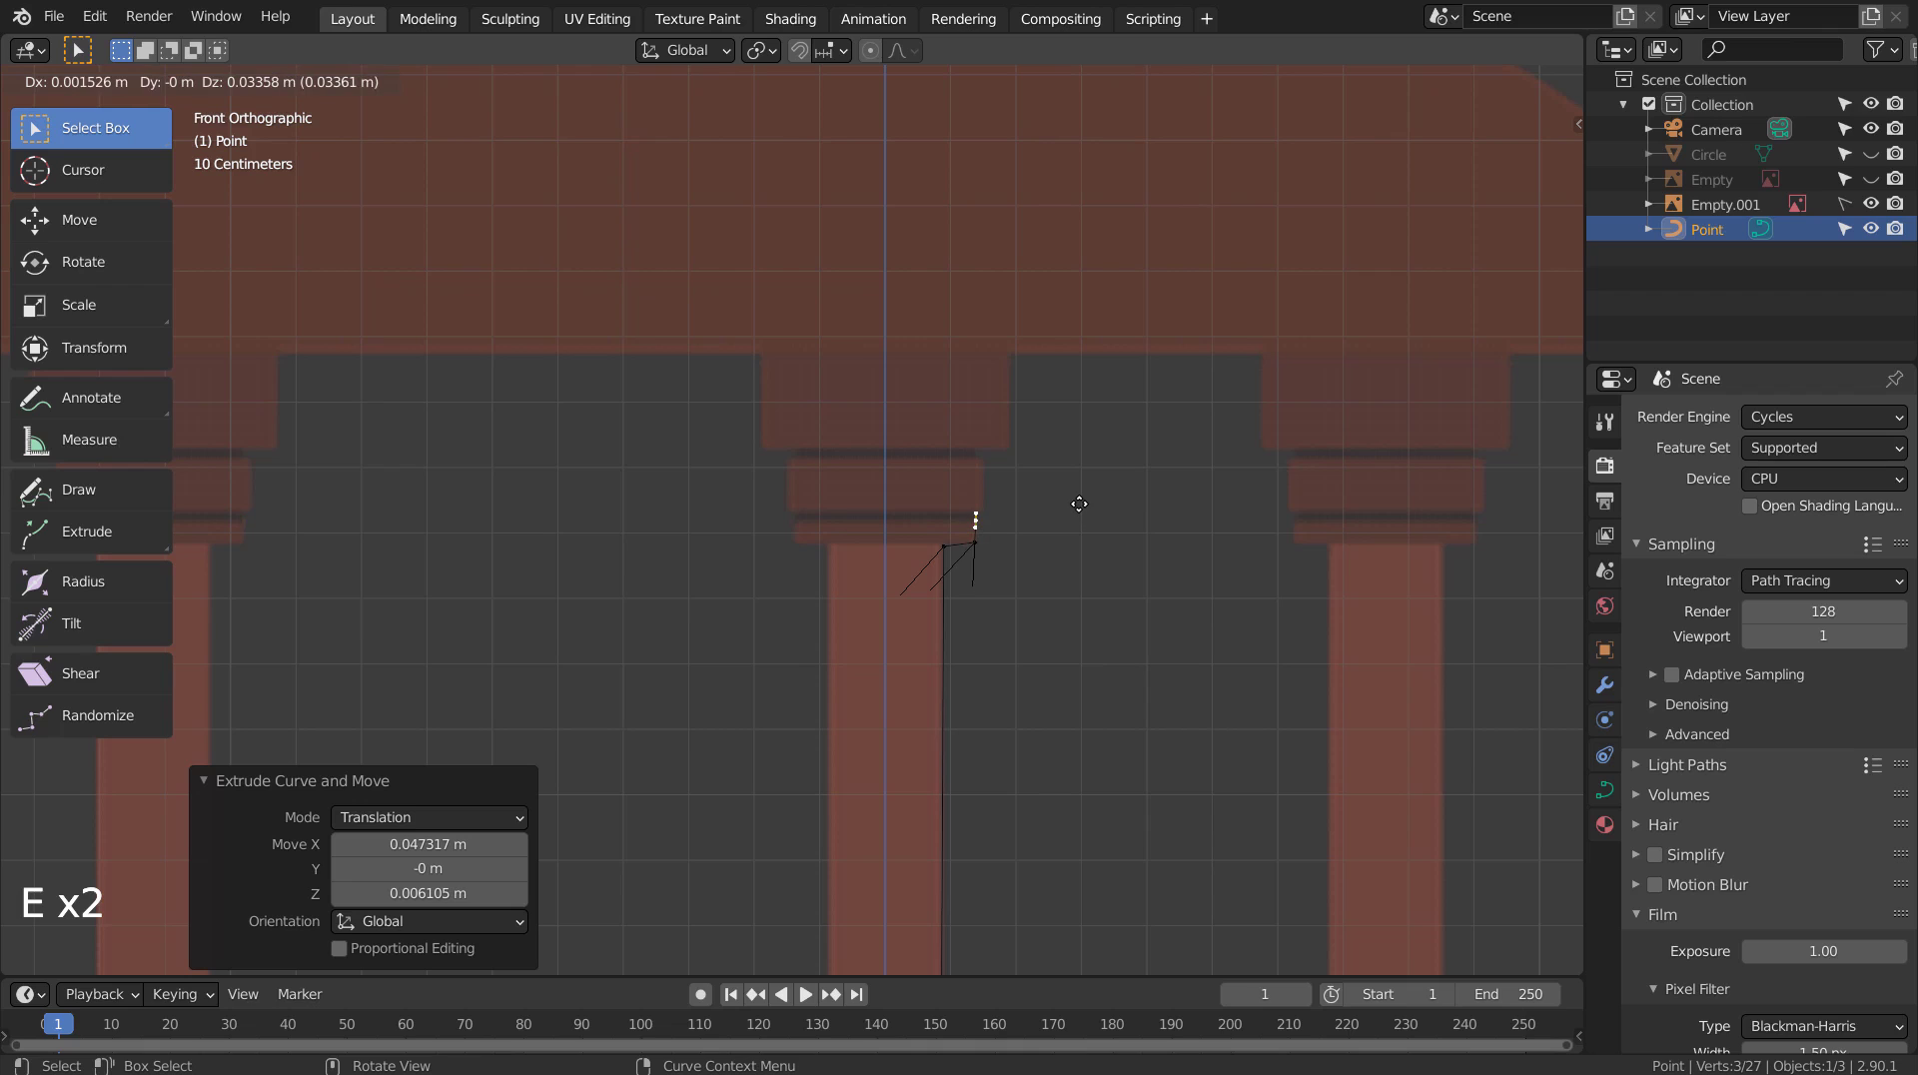
{"action": "left_click", "coordinate": [1080, 500]}
{"action": "key", "text": "e"}
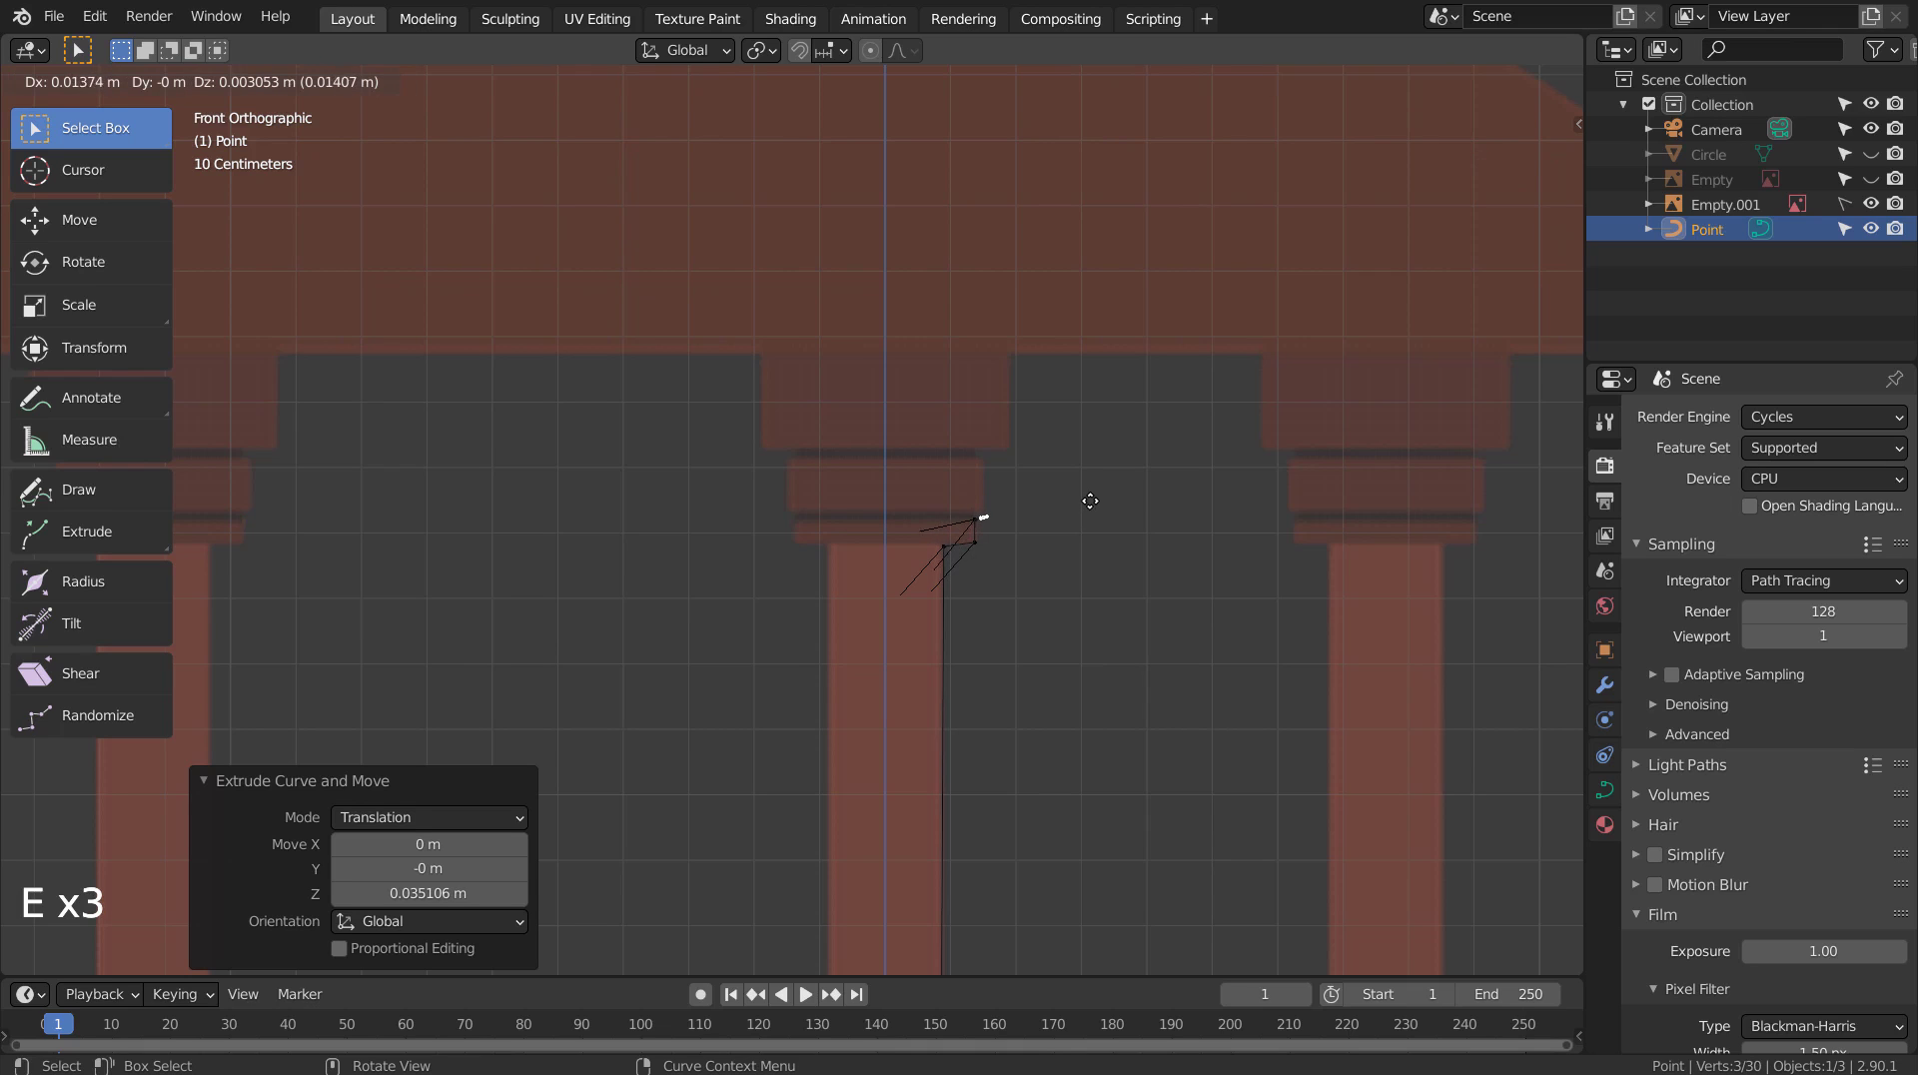
{"action": "left_click", "coordinate": [1089, 500]}
{"action": "key", "text": "e"}
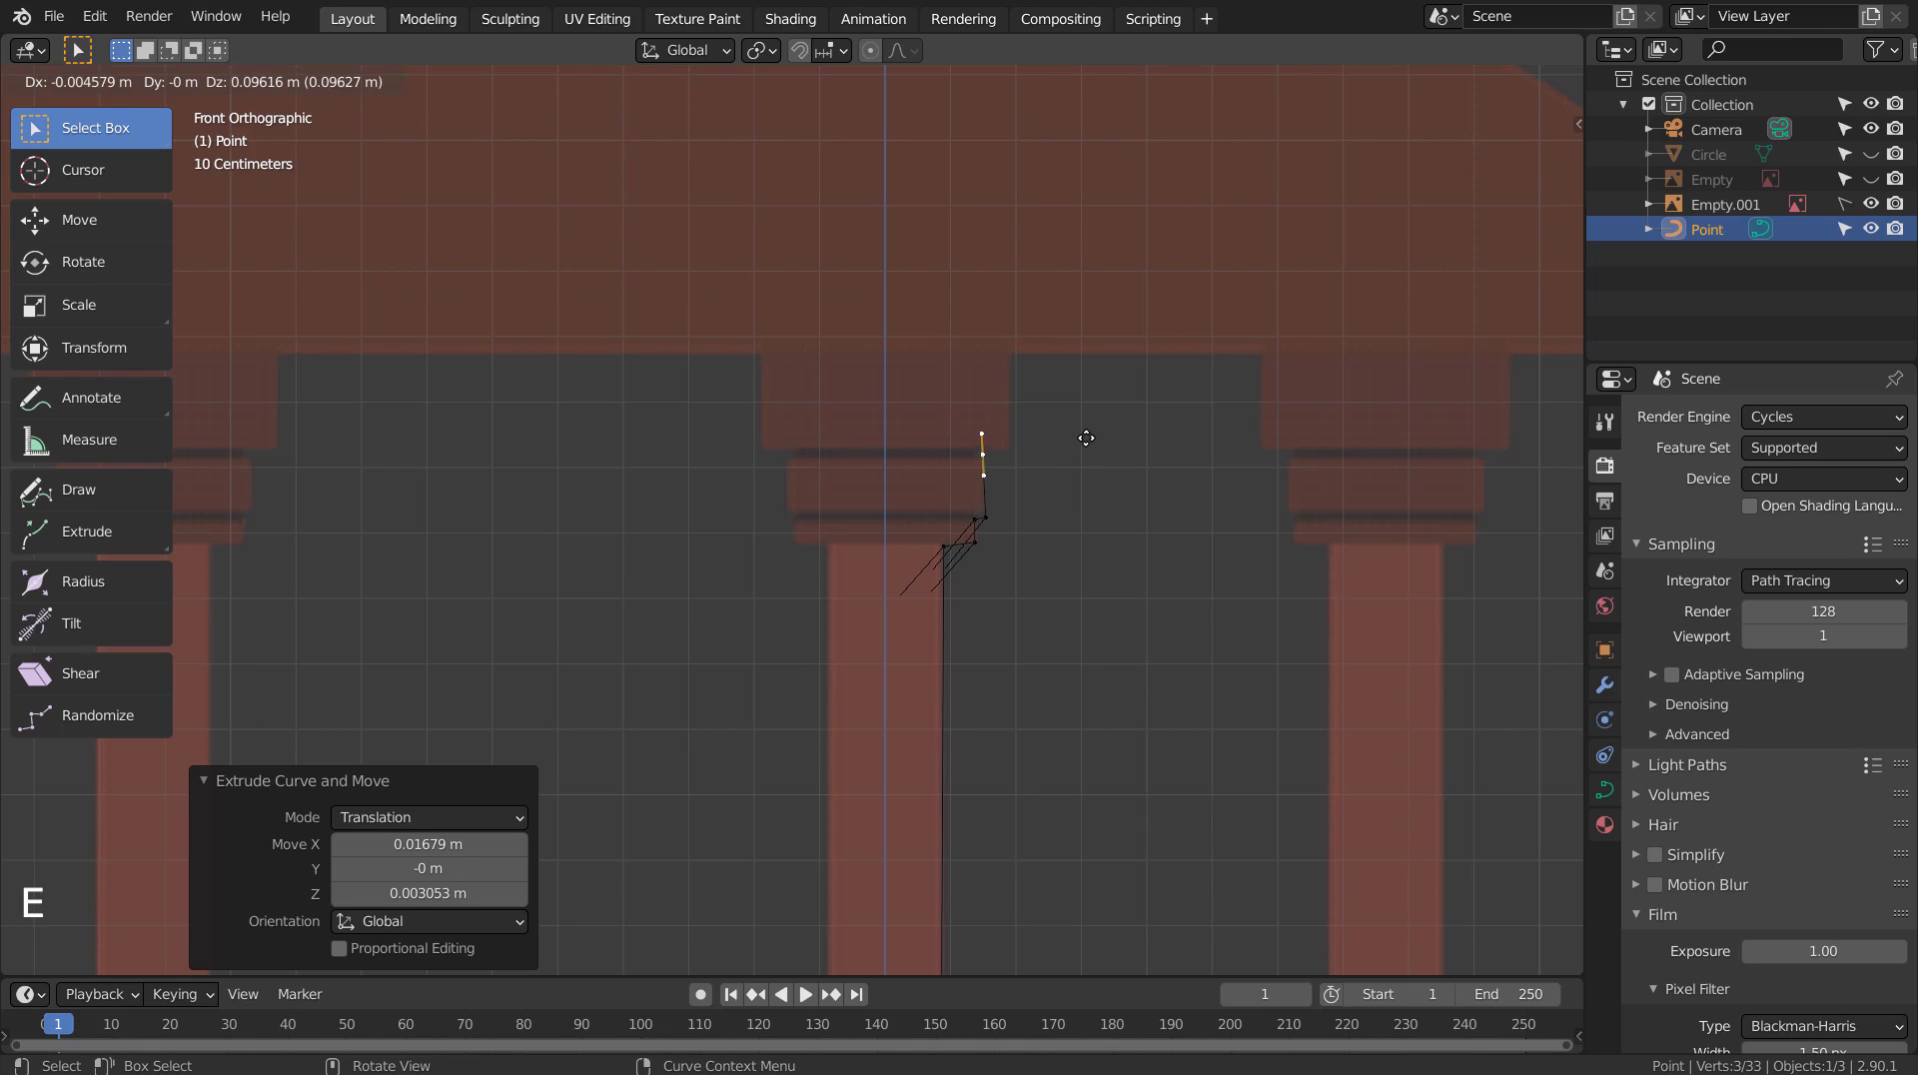
{"action": "left_click", "coordinate": [1086, 438]}
Extrude the profile around the capital's top block, about 0.044 m outward and 0.16 m up to the eave's underside.
{"action": "key", "text": "e"}
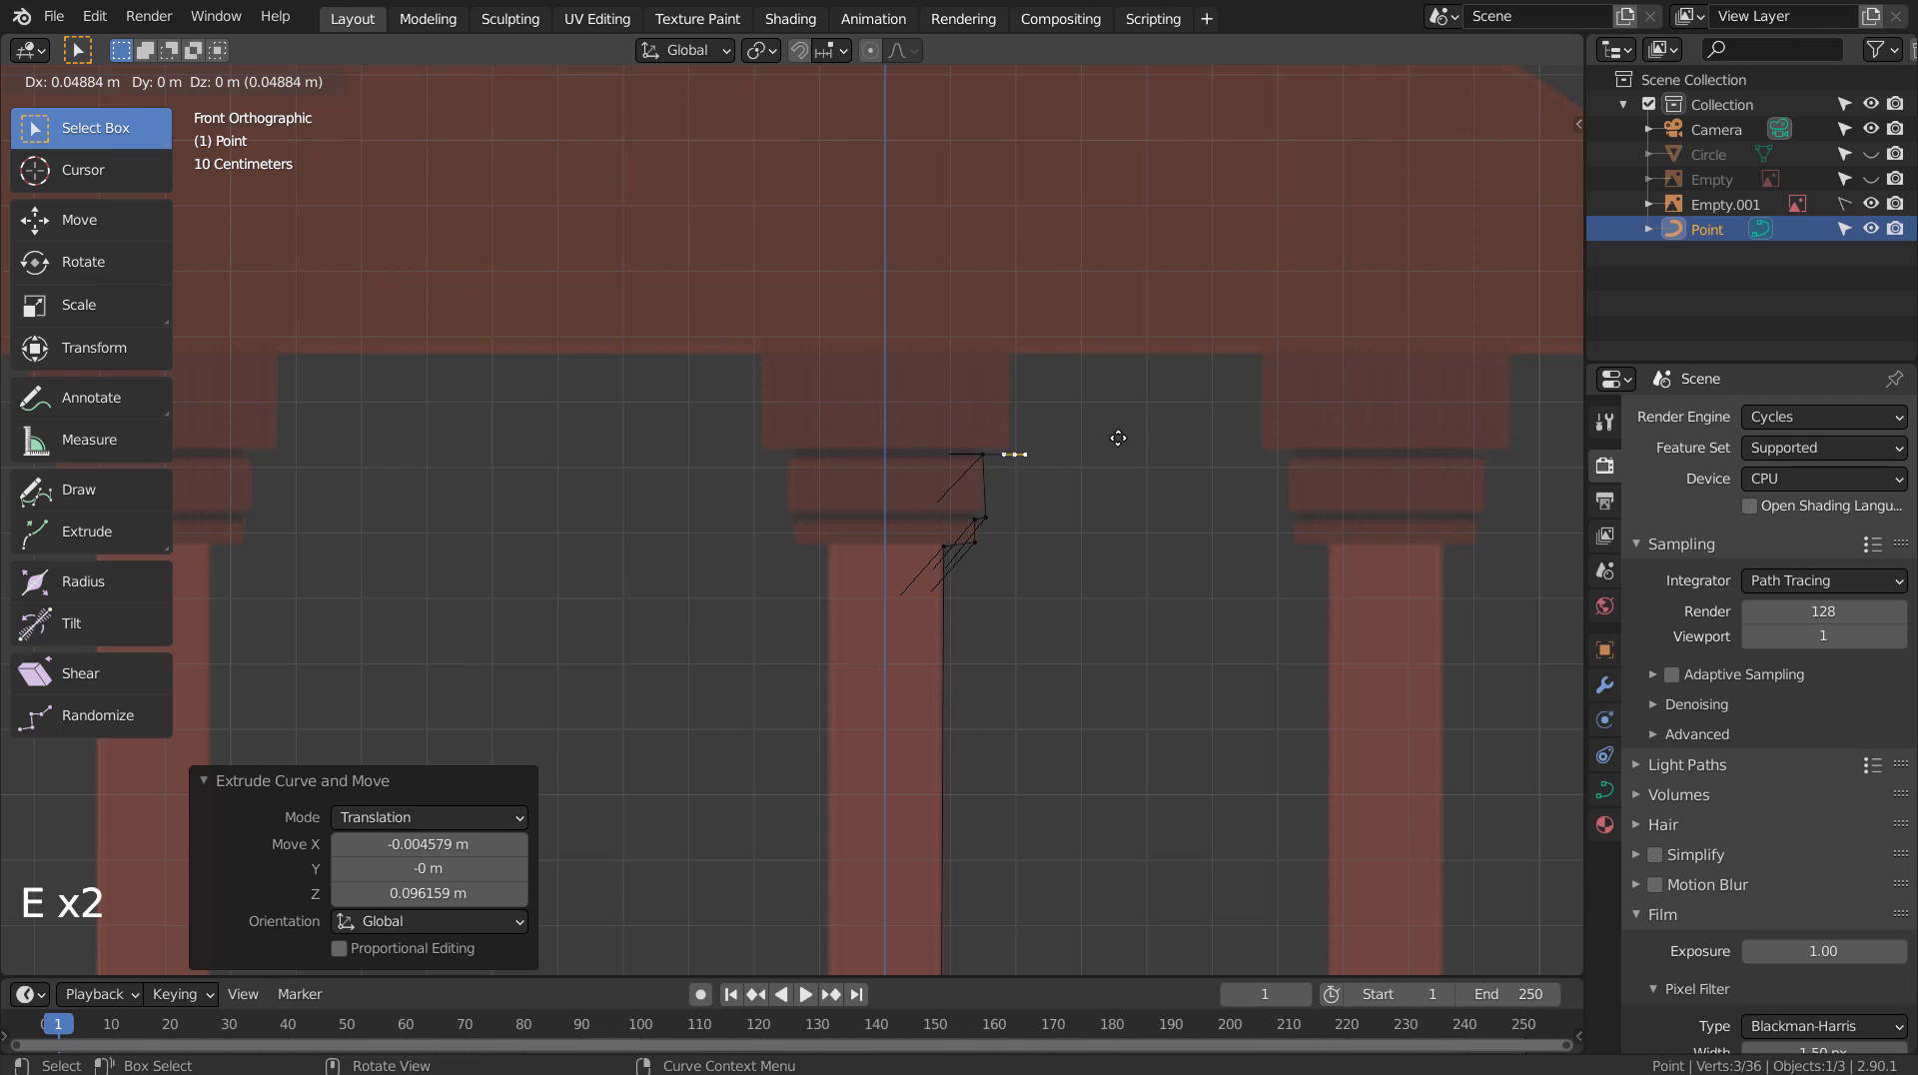
{"action": "left_click", "coordinate": [1114, 437]}
{"action": "key", "text": "e"}
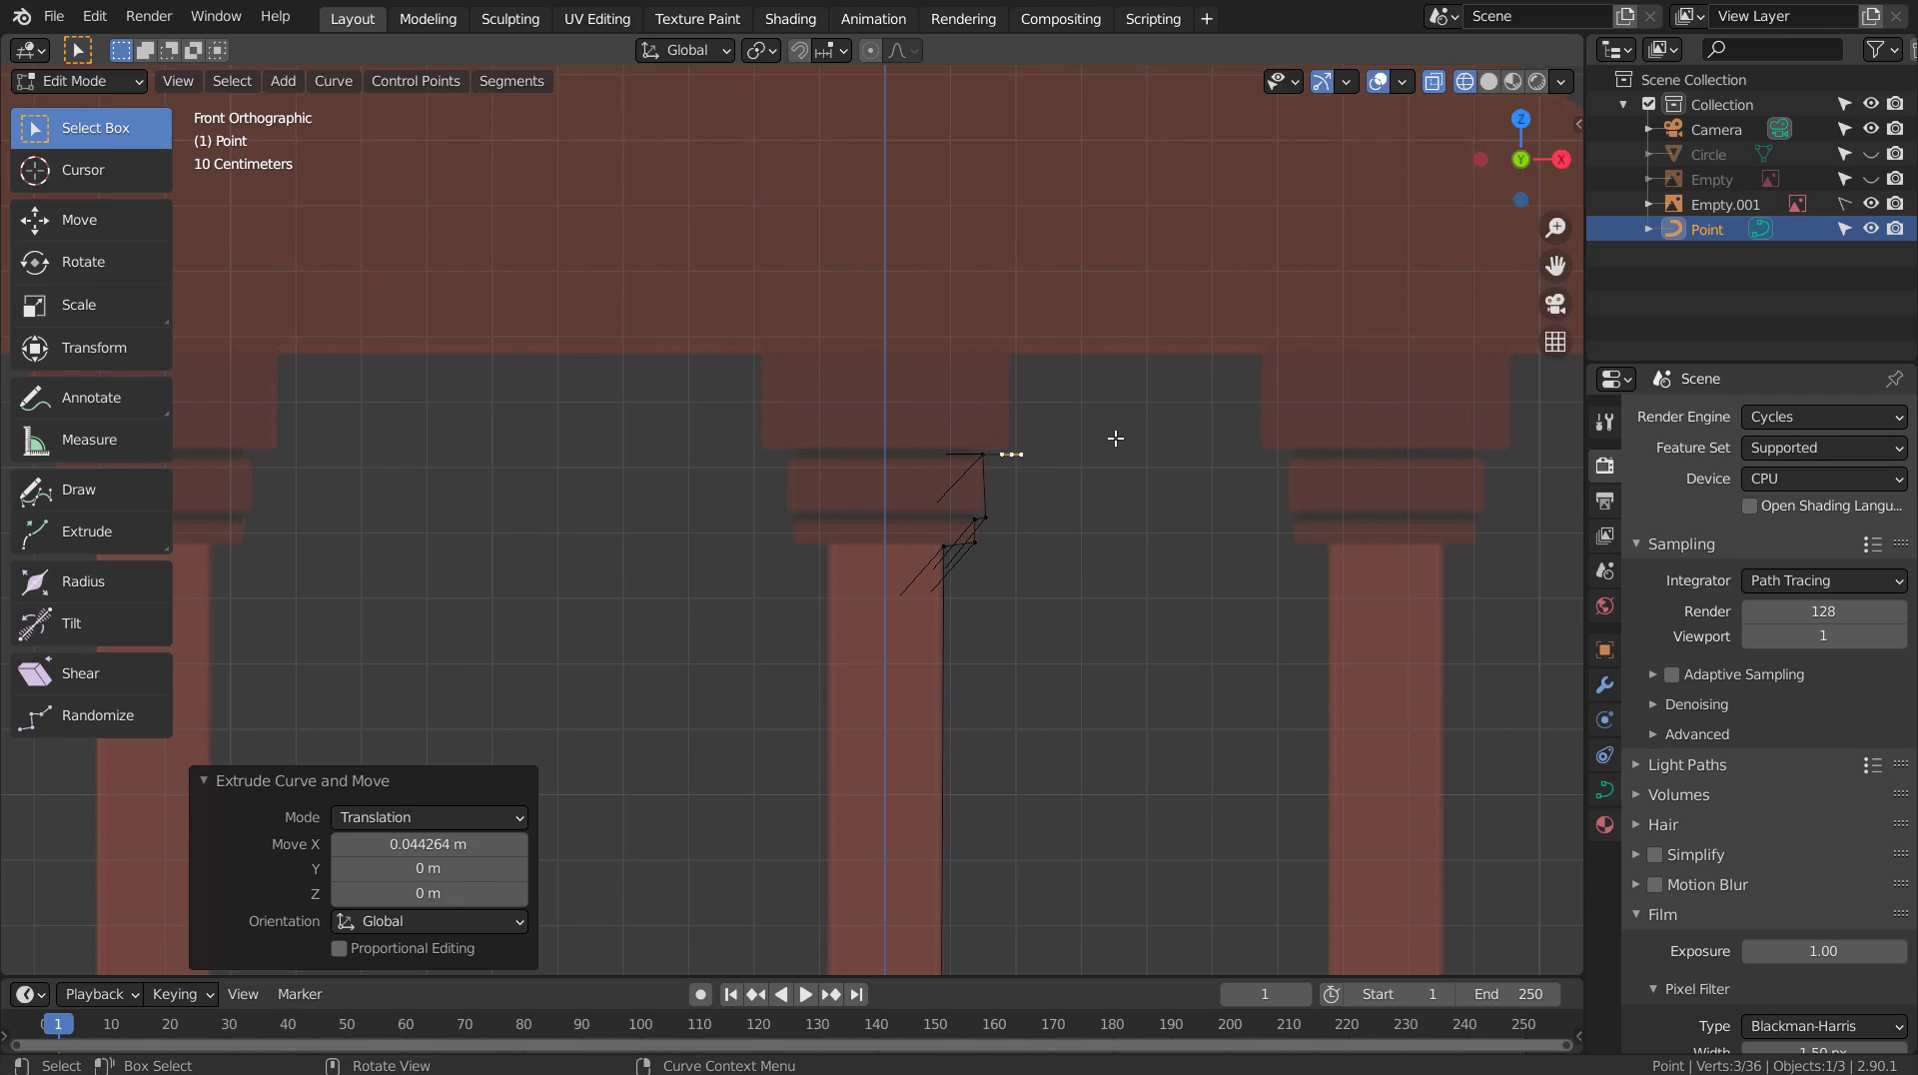
{"action": "left_click", "coordinate": [1113, 334]}
Extrude the profile's top end about 0.19 m inward along X and set that end point's X coordinate to 0 m.
{"action": "key", "text": "e"}
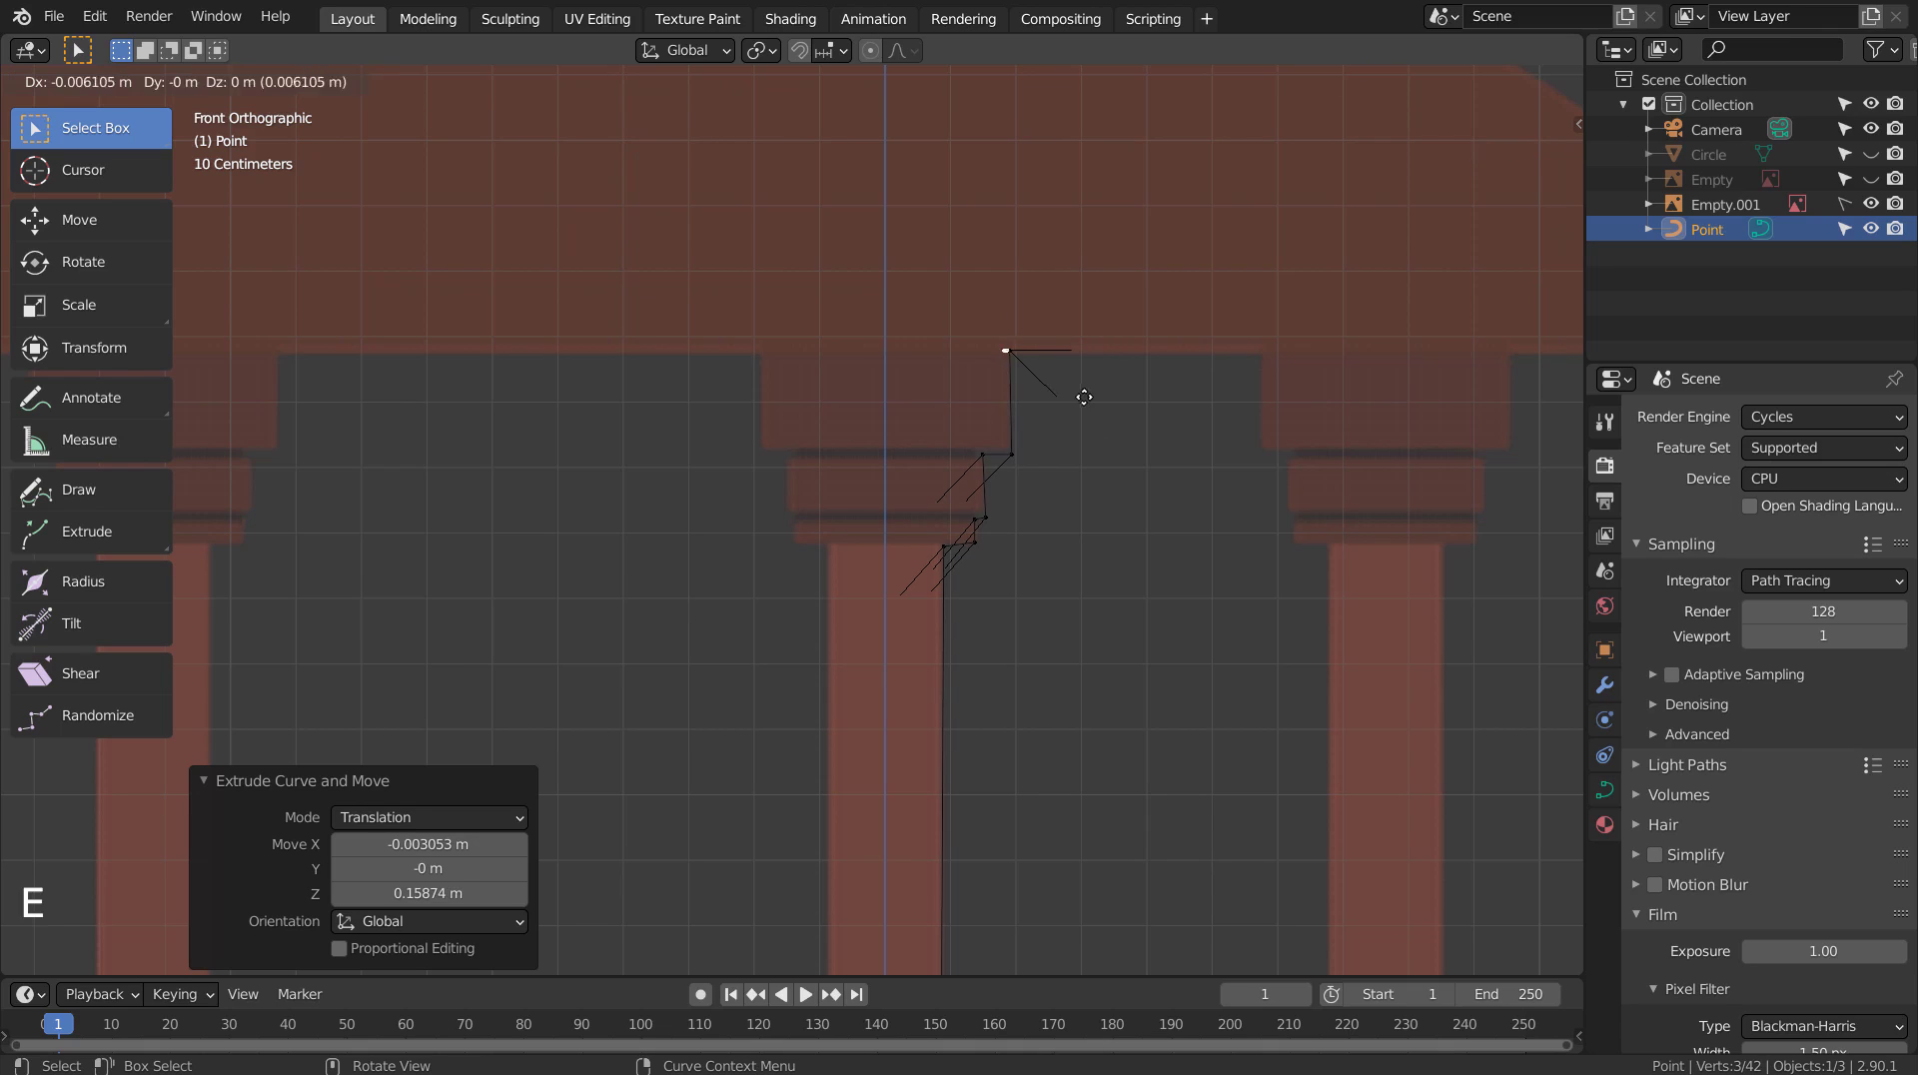
{"action": "key", "text": "x"}
{"action": "left_click", "coordinate": [969, 392]}
{"action": "key", "text": "n"}
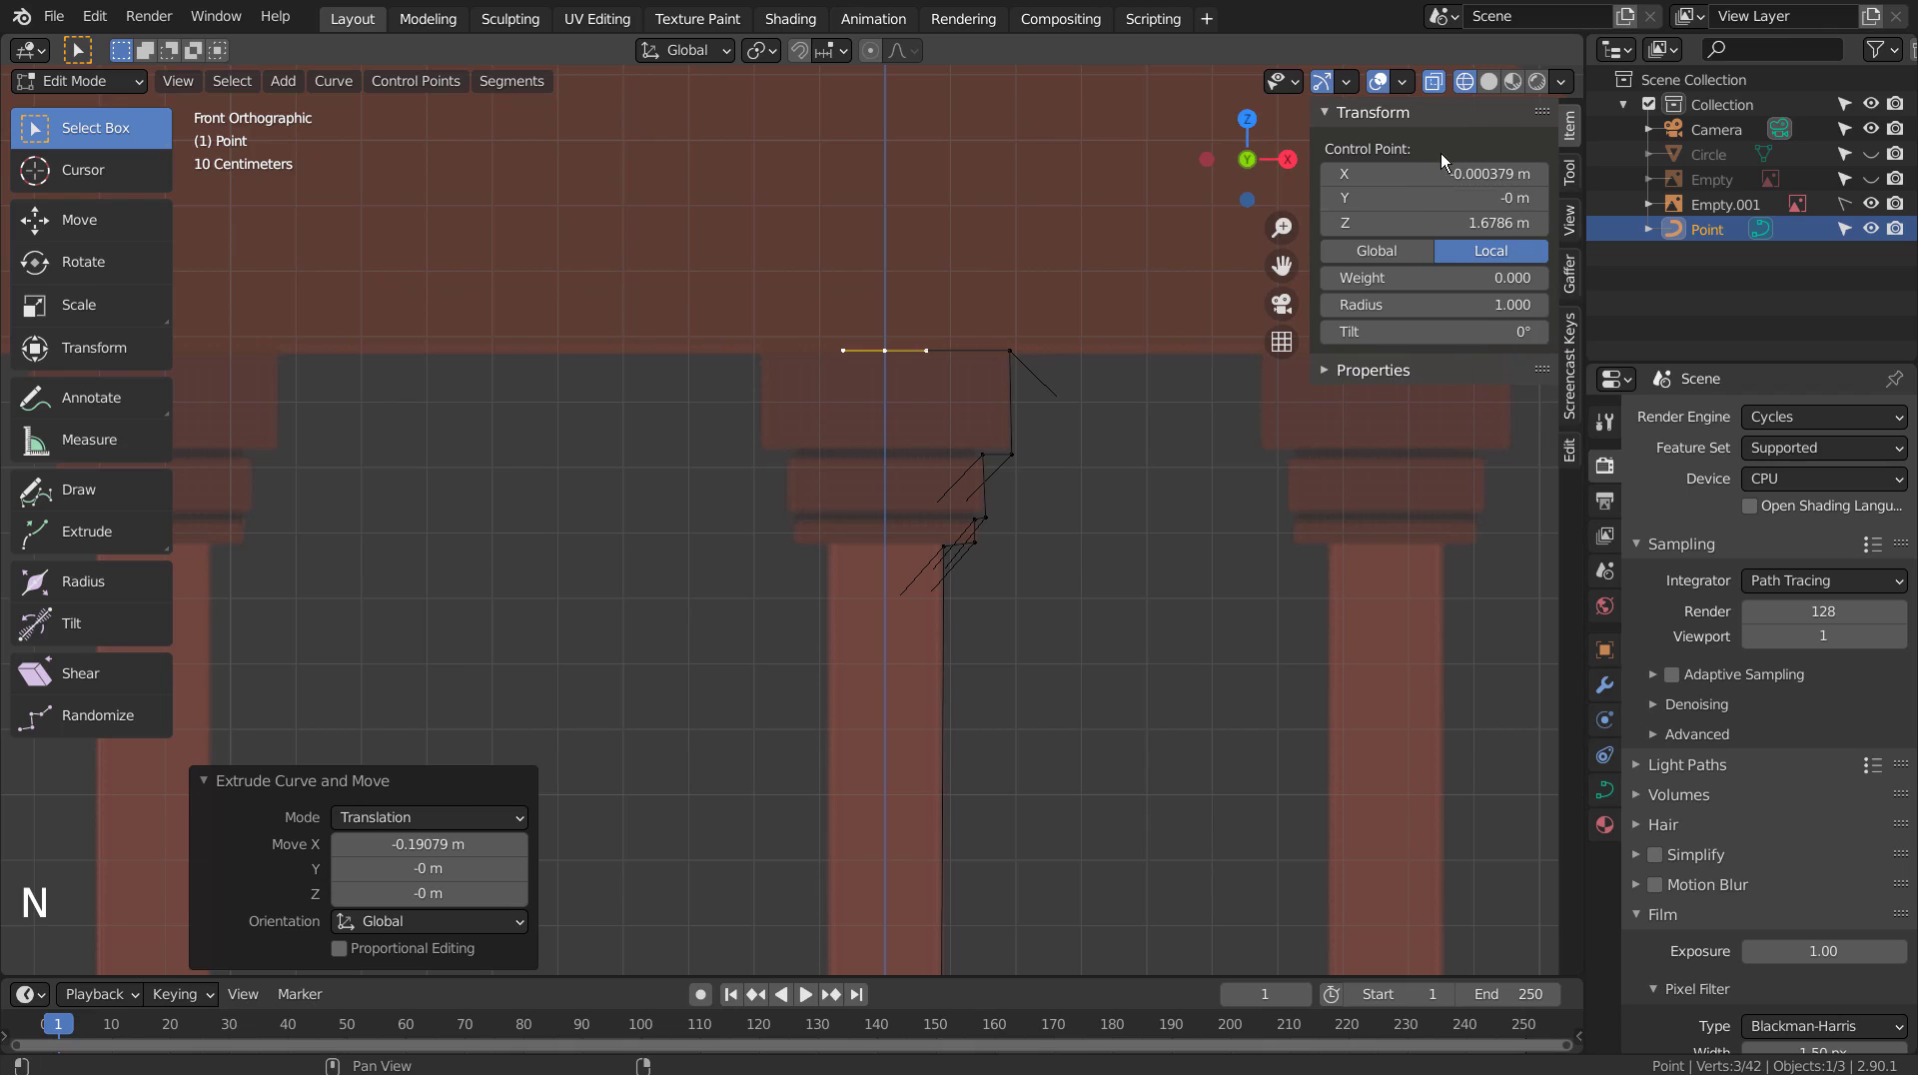
{"action": "left_click", "coordinate": [1454, 175]}
{"action": "key", "text": "Return"}
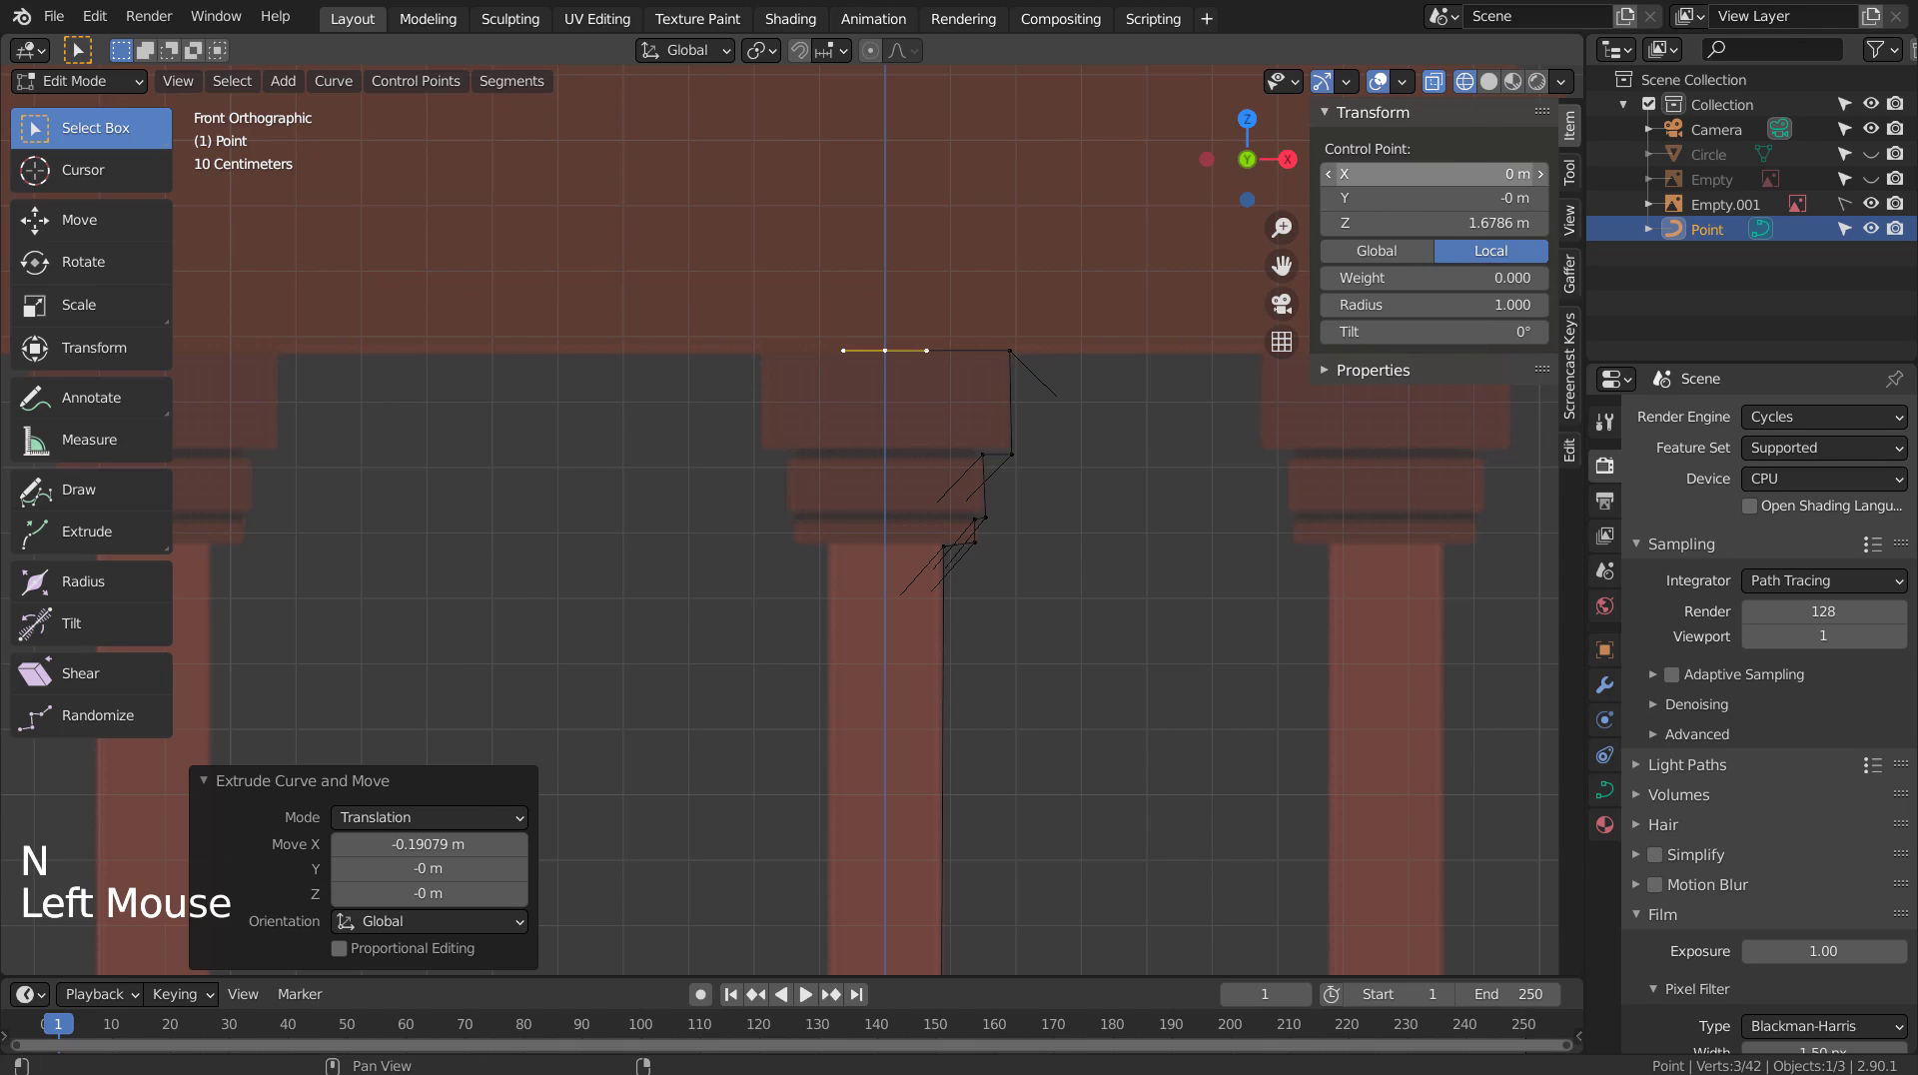
Leave curve editing and add a Screw modifier to revolve the pillar profile 360° about Z.
{"action": "key", "text": "Tab"}
{"action": "left_click", "coordinate": [1603, 686]}
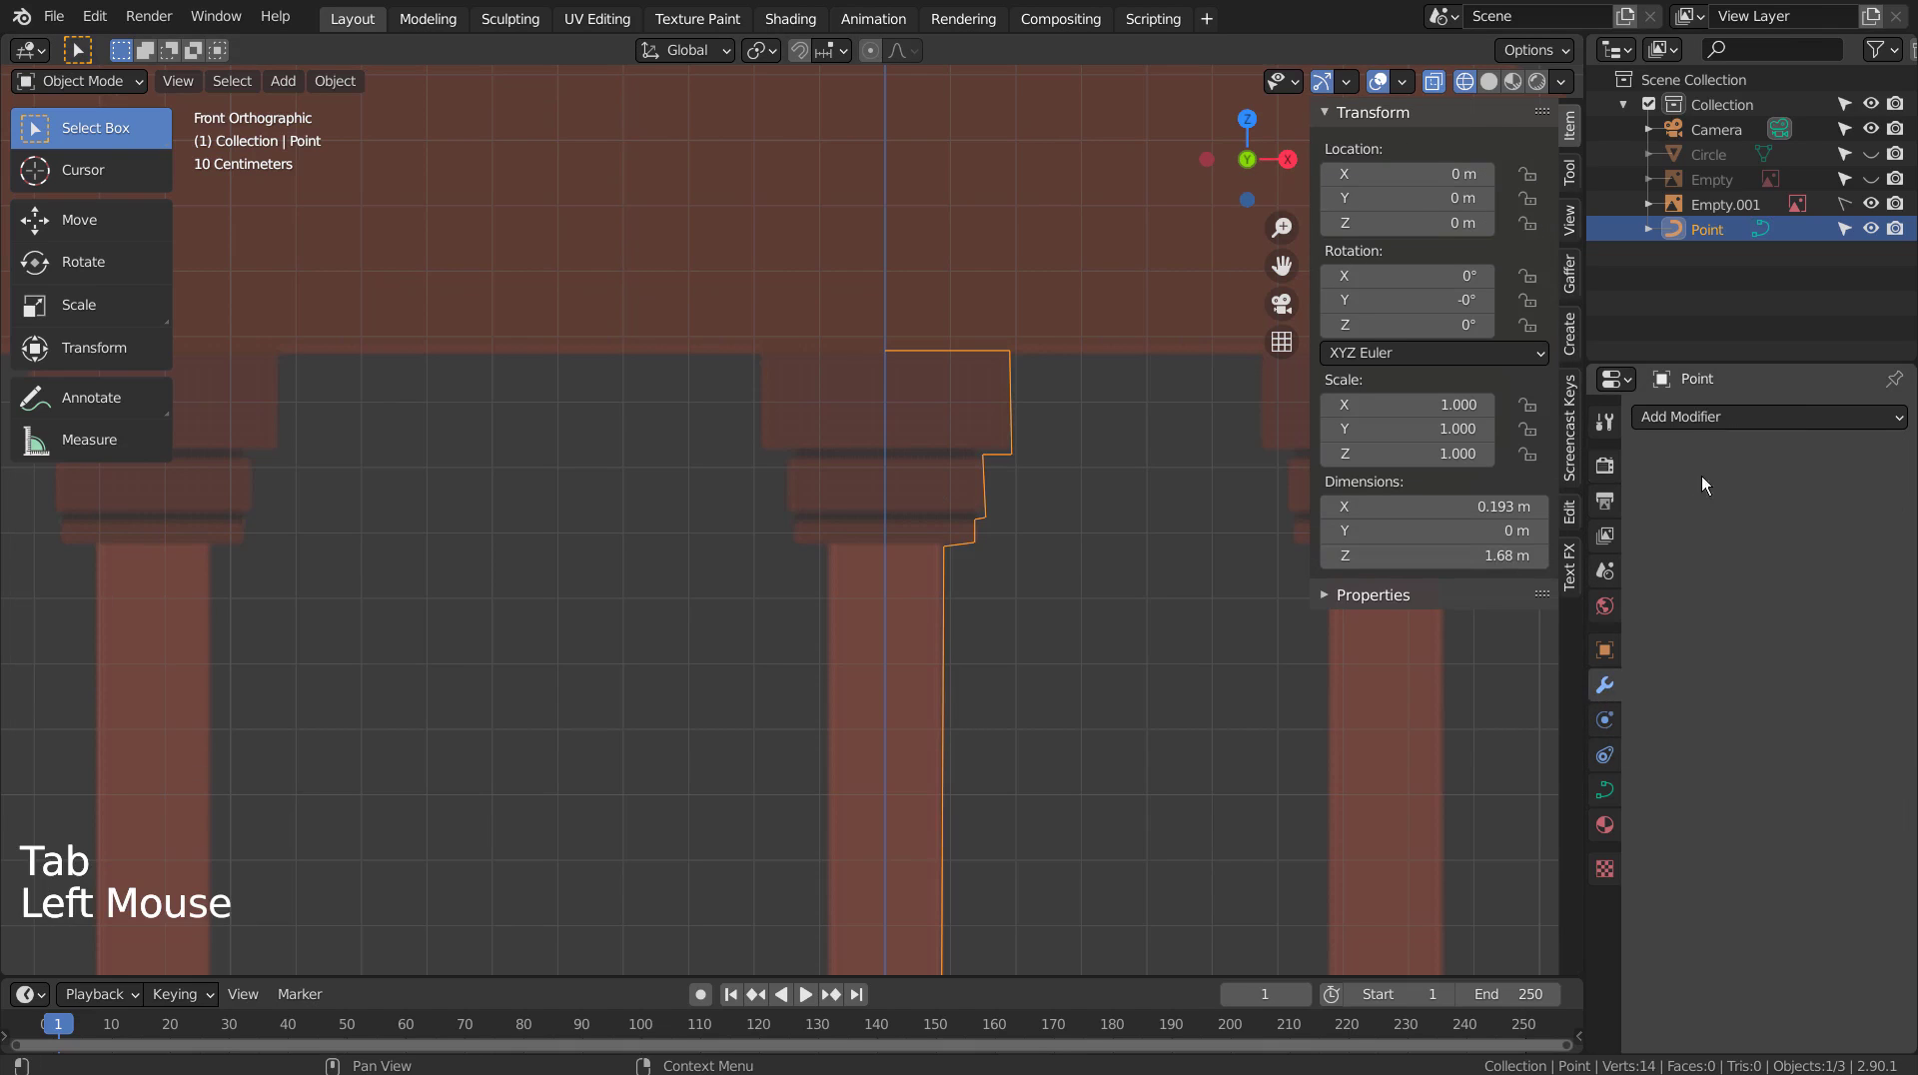
{"action": "left_click", "coordinate": [1729, 417]}
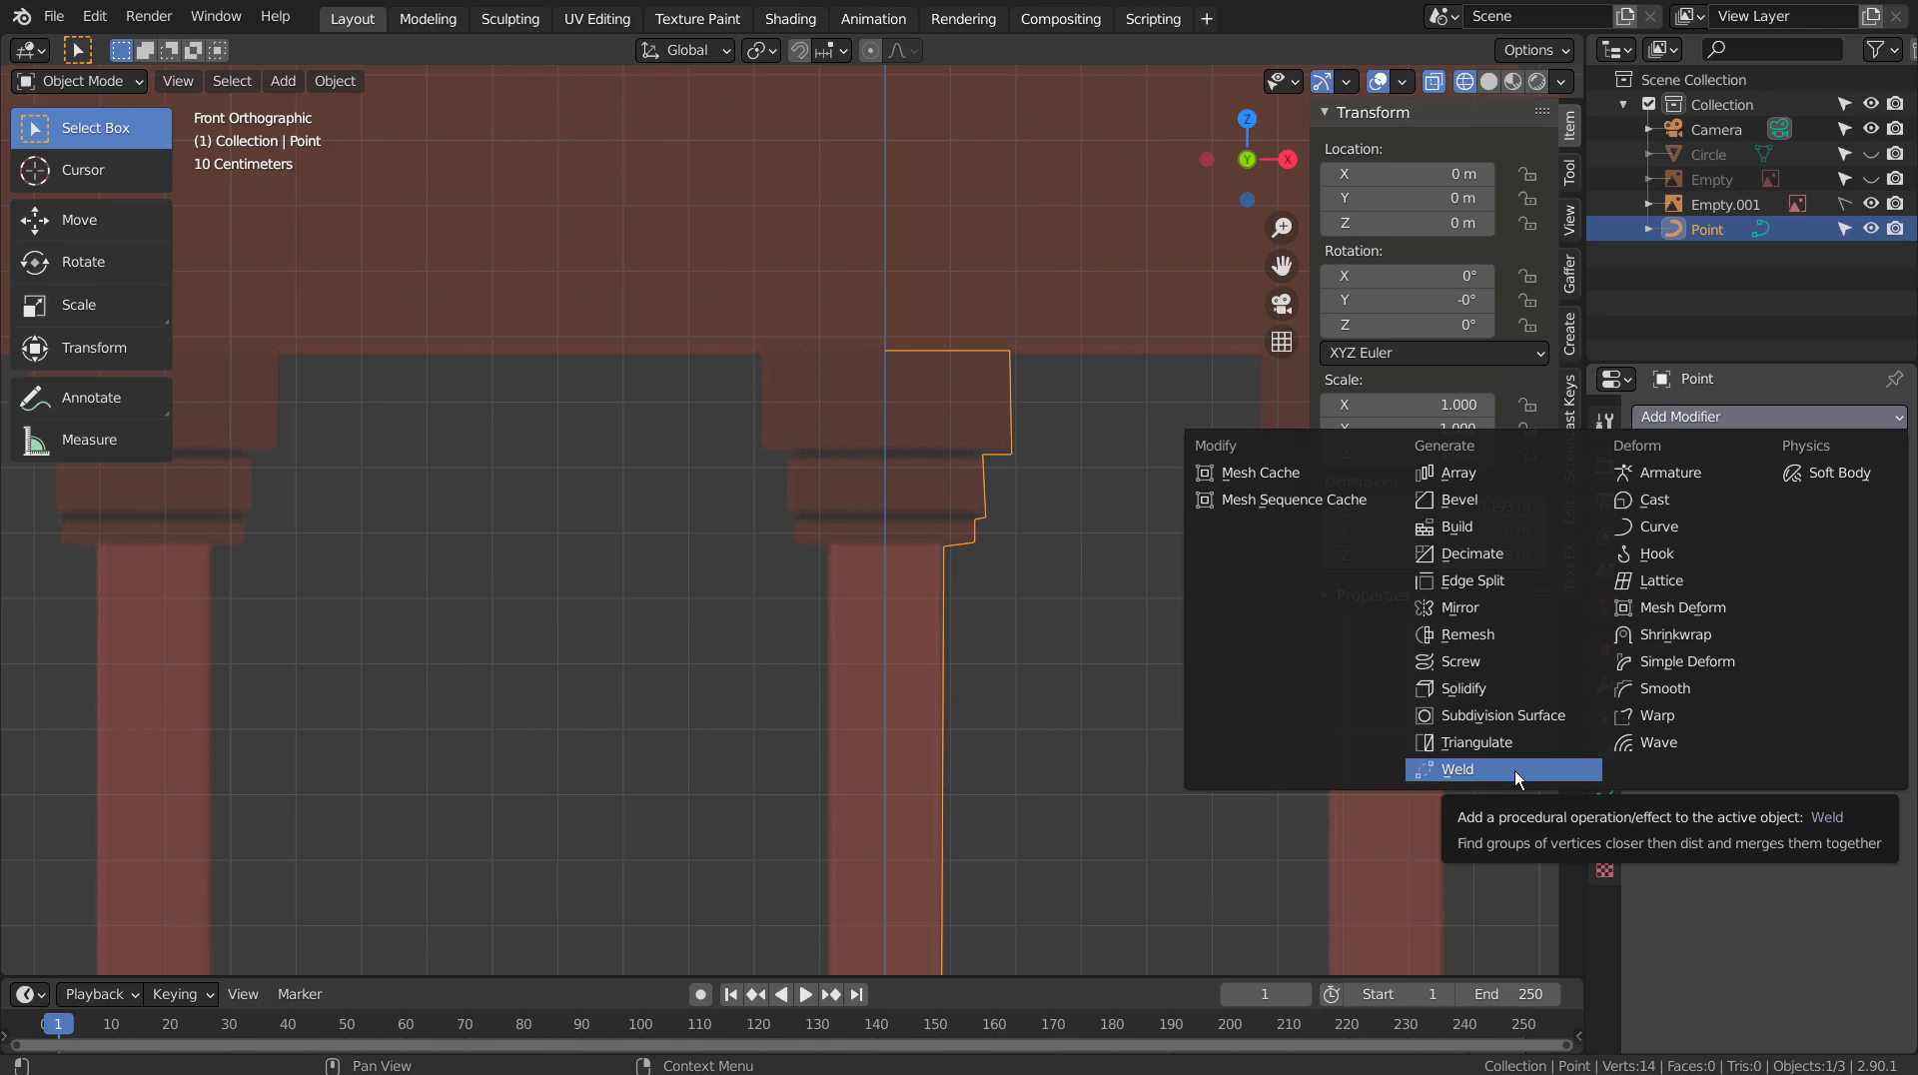
{"action": "left_click", "coordinate": [1514, 668]}
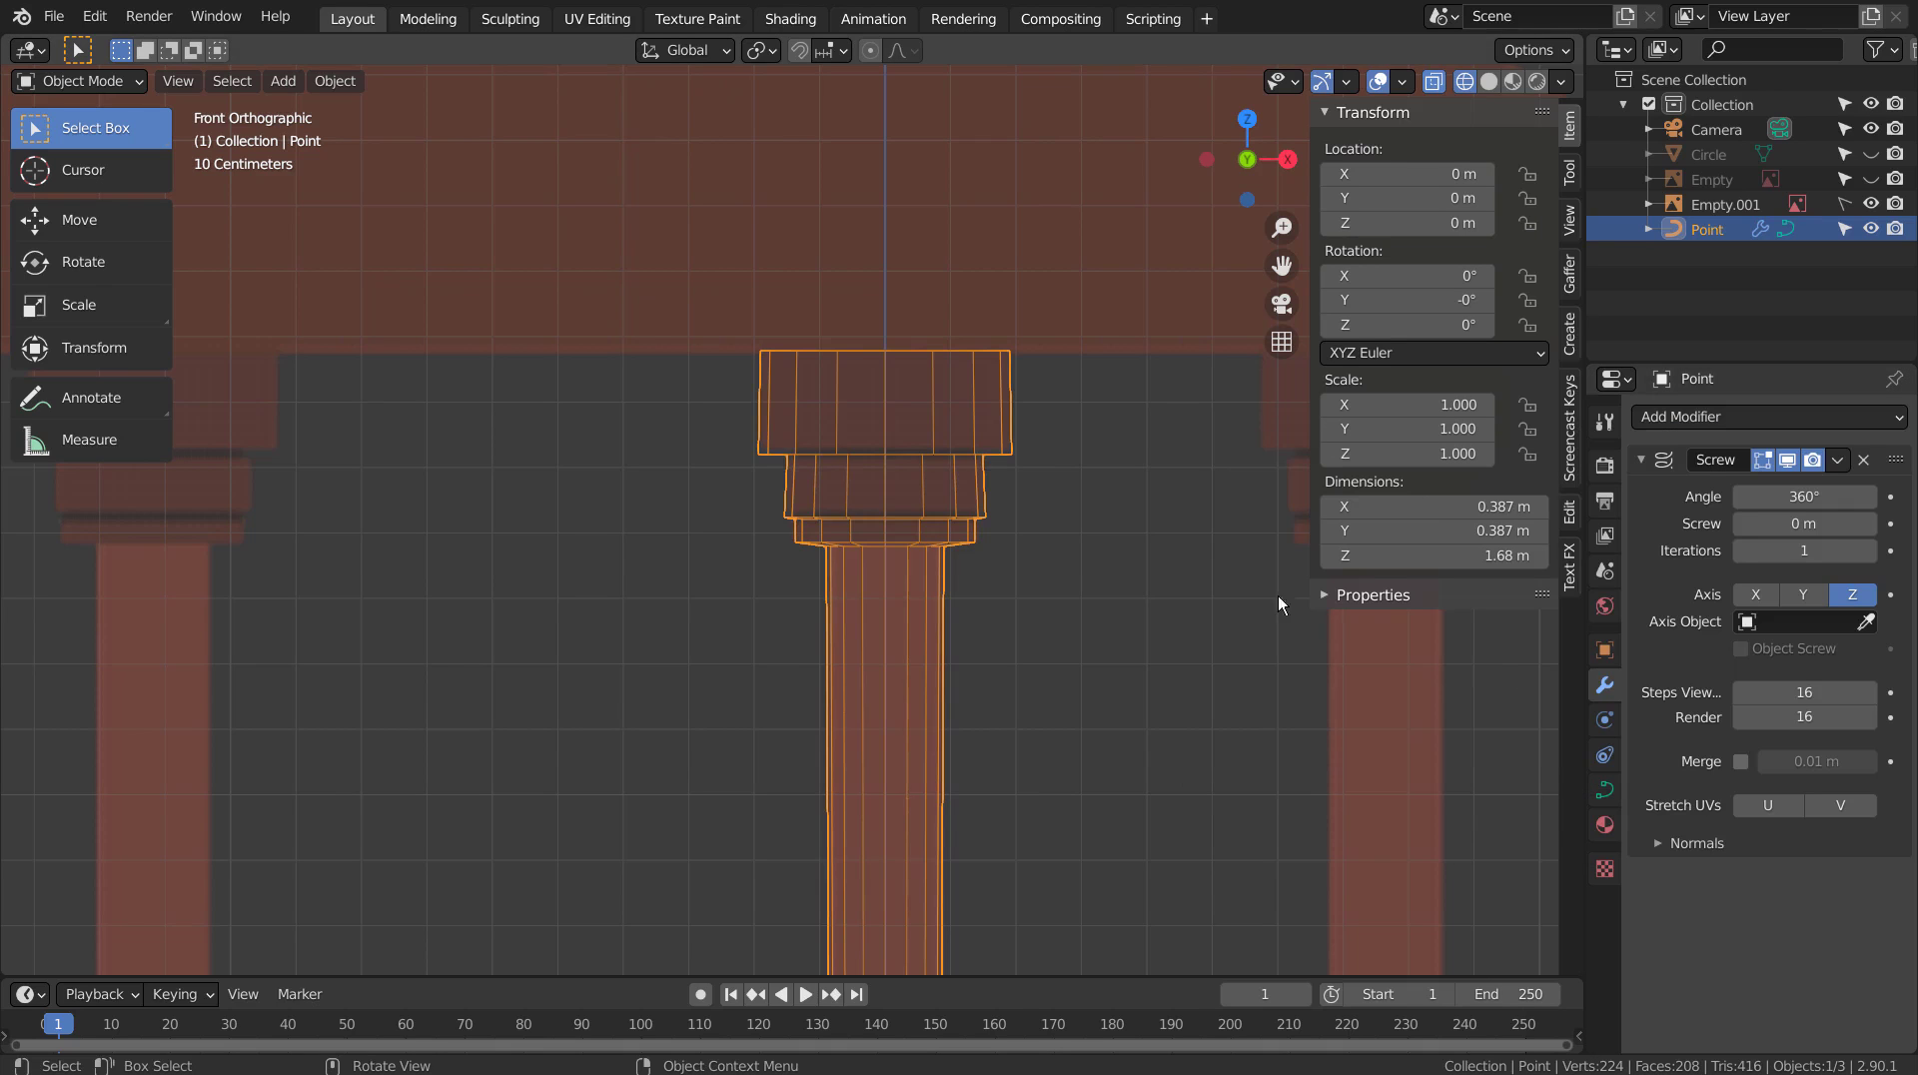
Switch the viewport from wireframe to solid shading to show the revolved pillar.
{"action": "scroll", "coordinate": [1106, 583], "scroll_direction": "down", "scroll_amount": 7}
{"action": "key", "text": "Tab"}
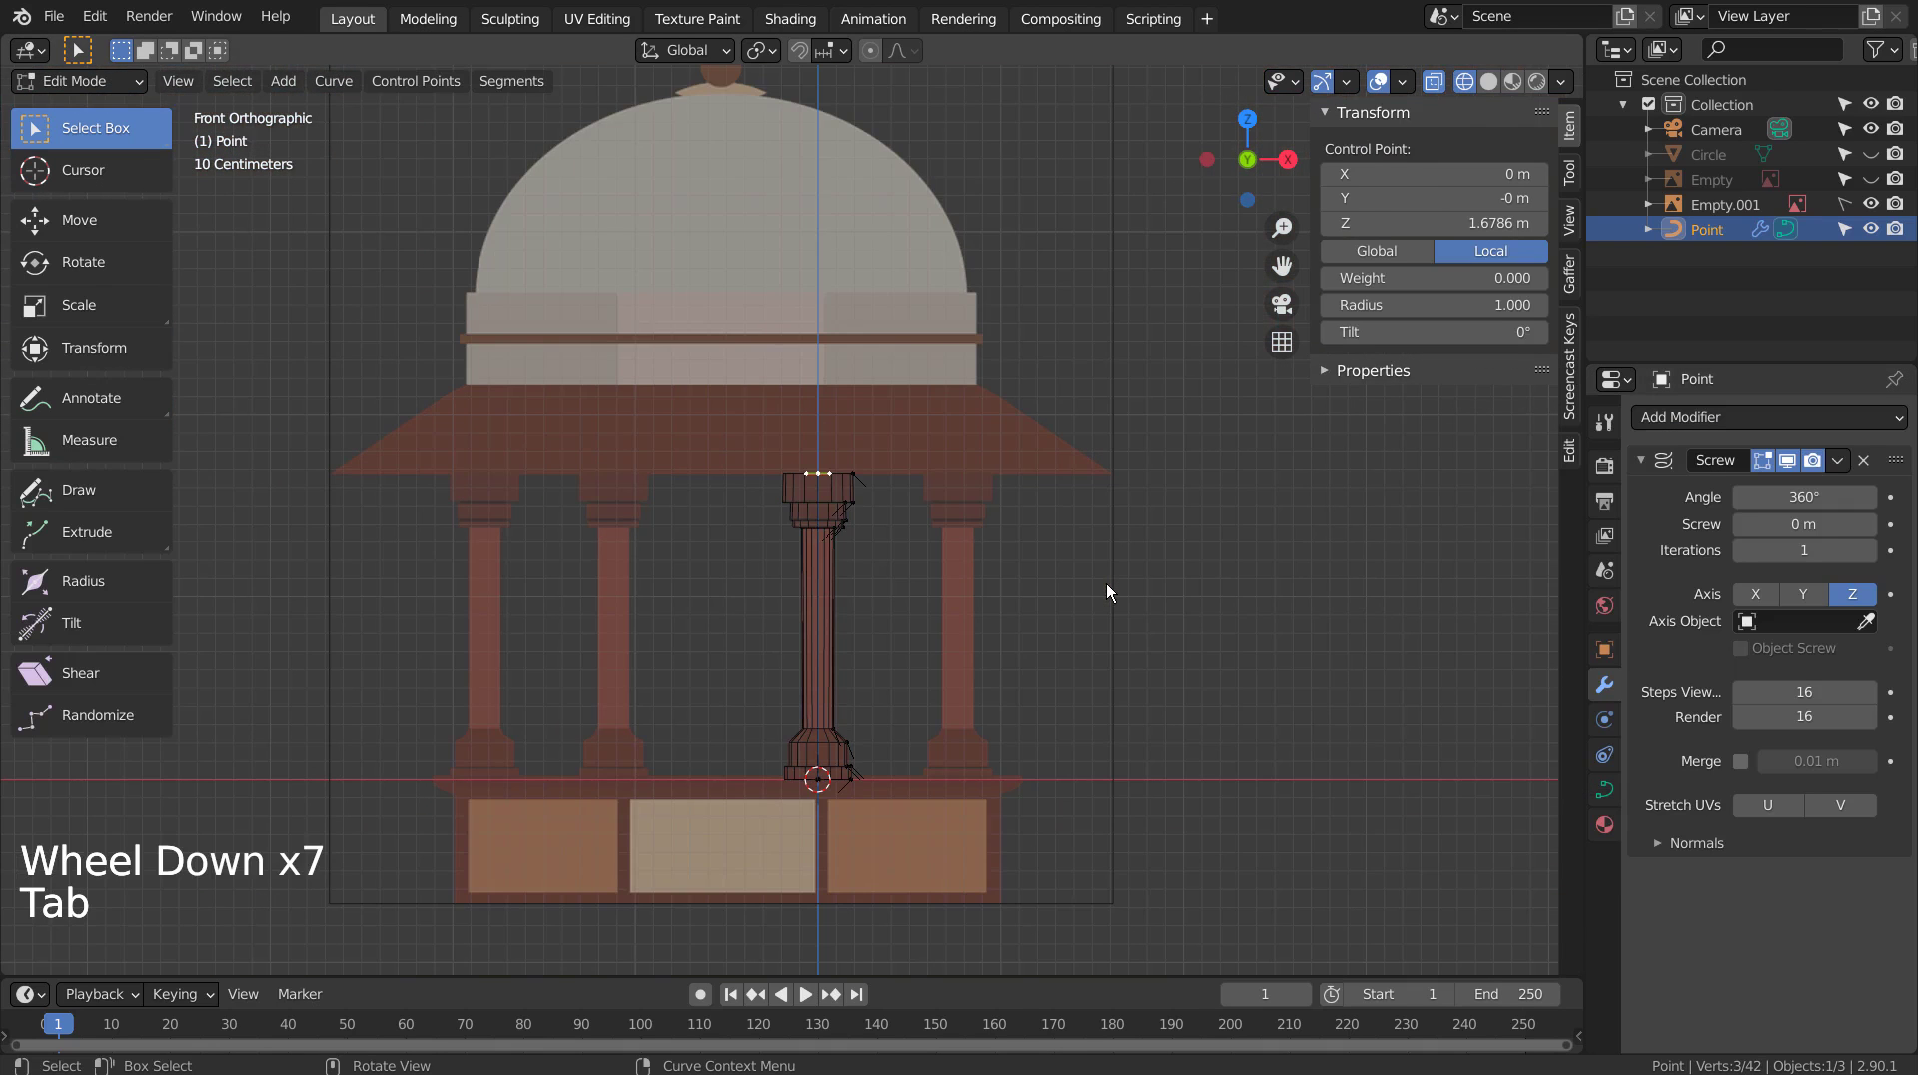
{"action": "key", "text": "shift+z"}
{"action": "mouse_move", "coordinate": [1147, 616]}
{"action": "middle_mouse_down"}
{"action": "mouse_move", "coordinate": [1014, 650]}
{"action": "mouse_move", "coordinate": [775, 650]}
{"action": "mouse_move", "coordinate": [855, 597]}
{"action": "middle_mouse_up"}
{"action": "scroll", "coordinate": [855, 598], "scroll_direction": "up", "scroll_amount": 2}
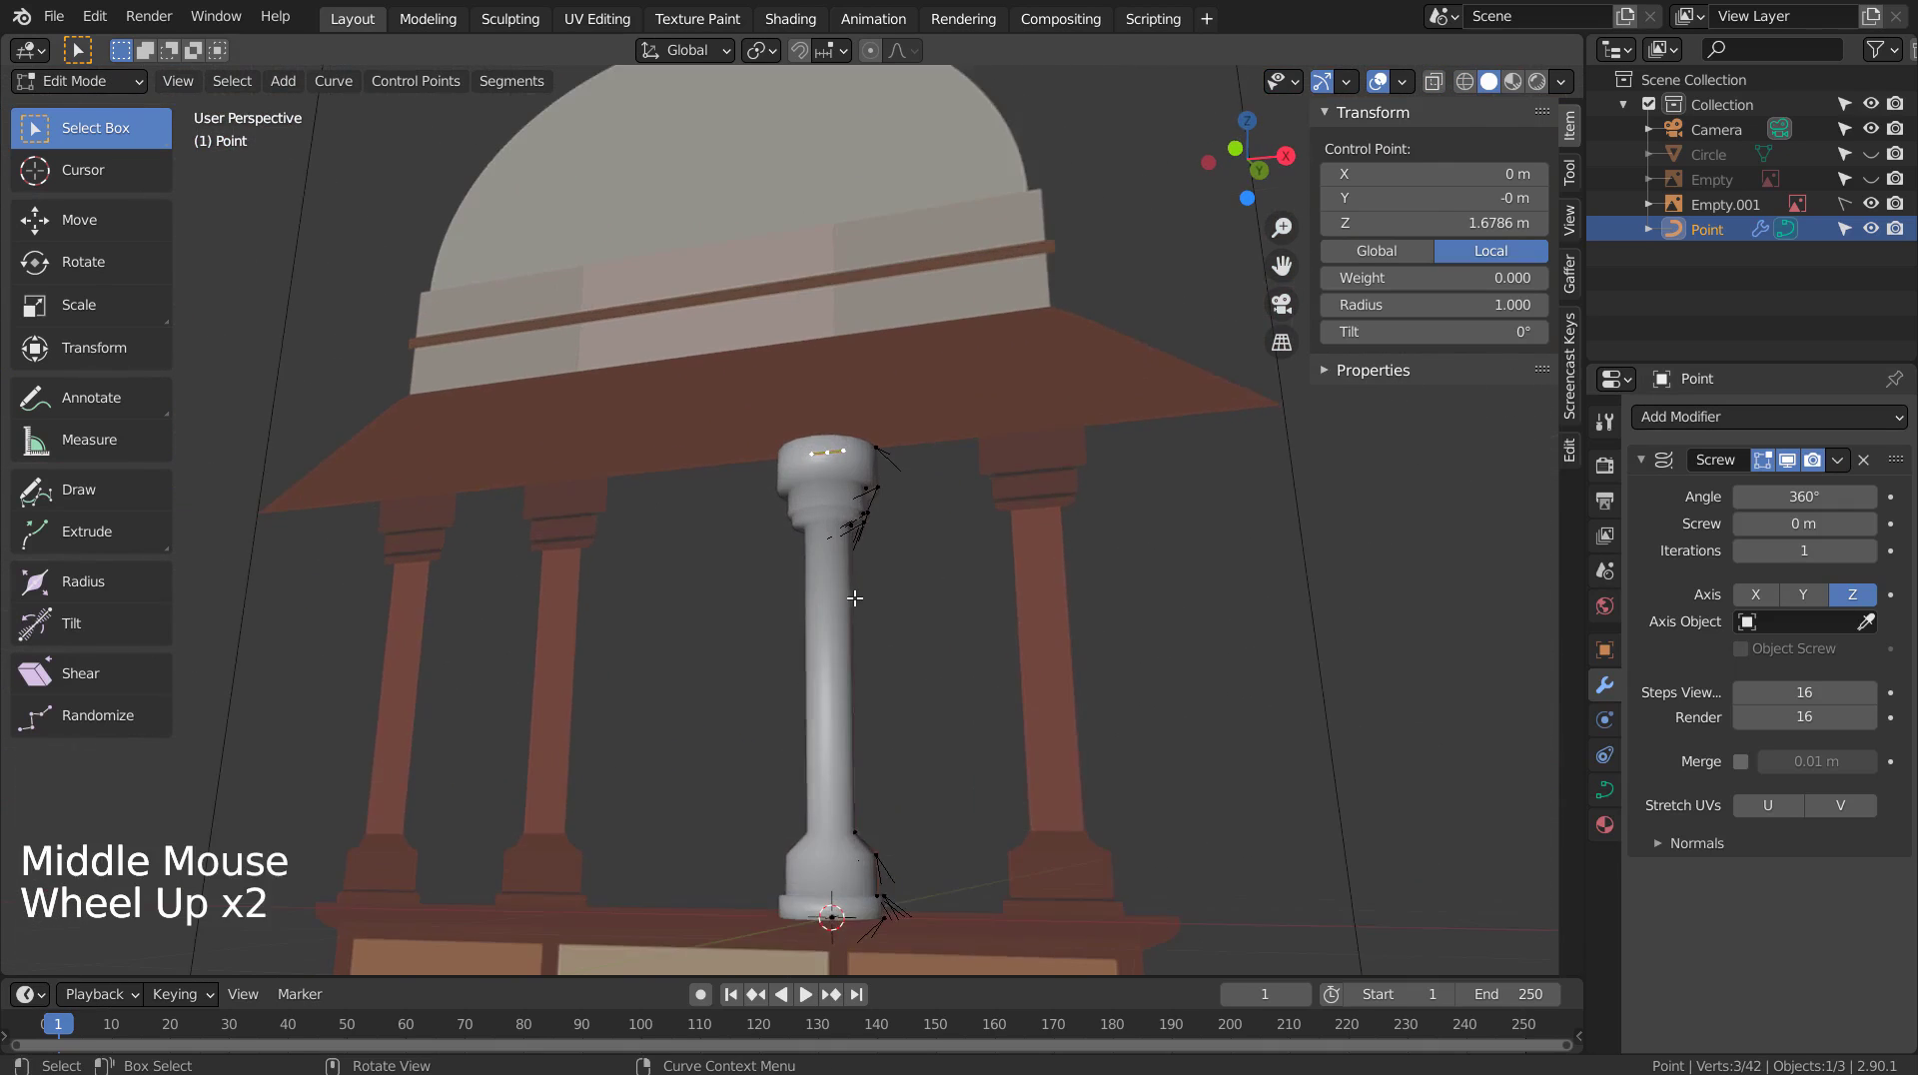
{"action": "scroll", "coordinate": [855, 597], "scroll_direction": "up", "scroll_amount": 3}
Convert the pillar curve with its Screw modifier to a mesh.
{"action": "key", "text": "ctrl+a"}
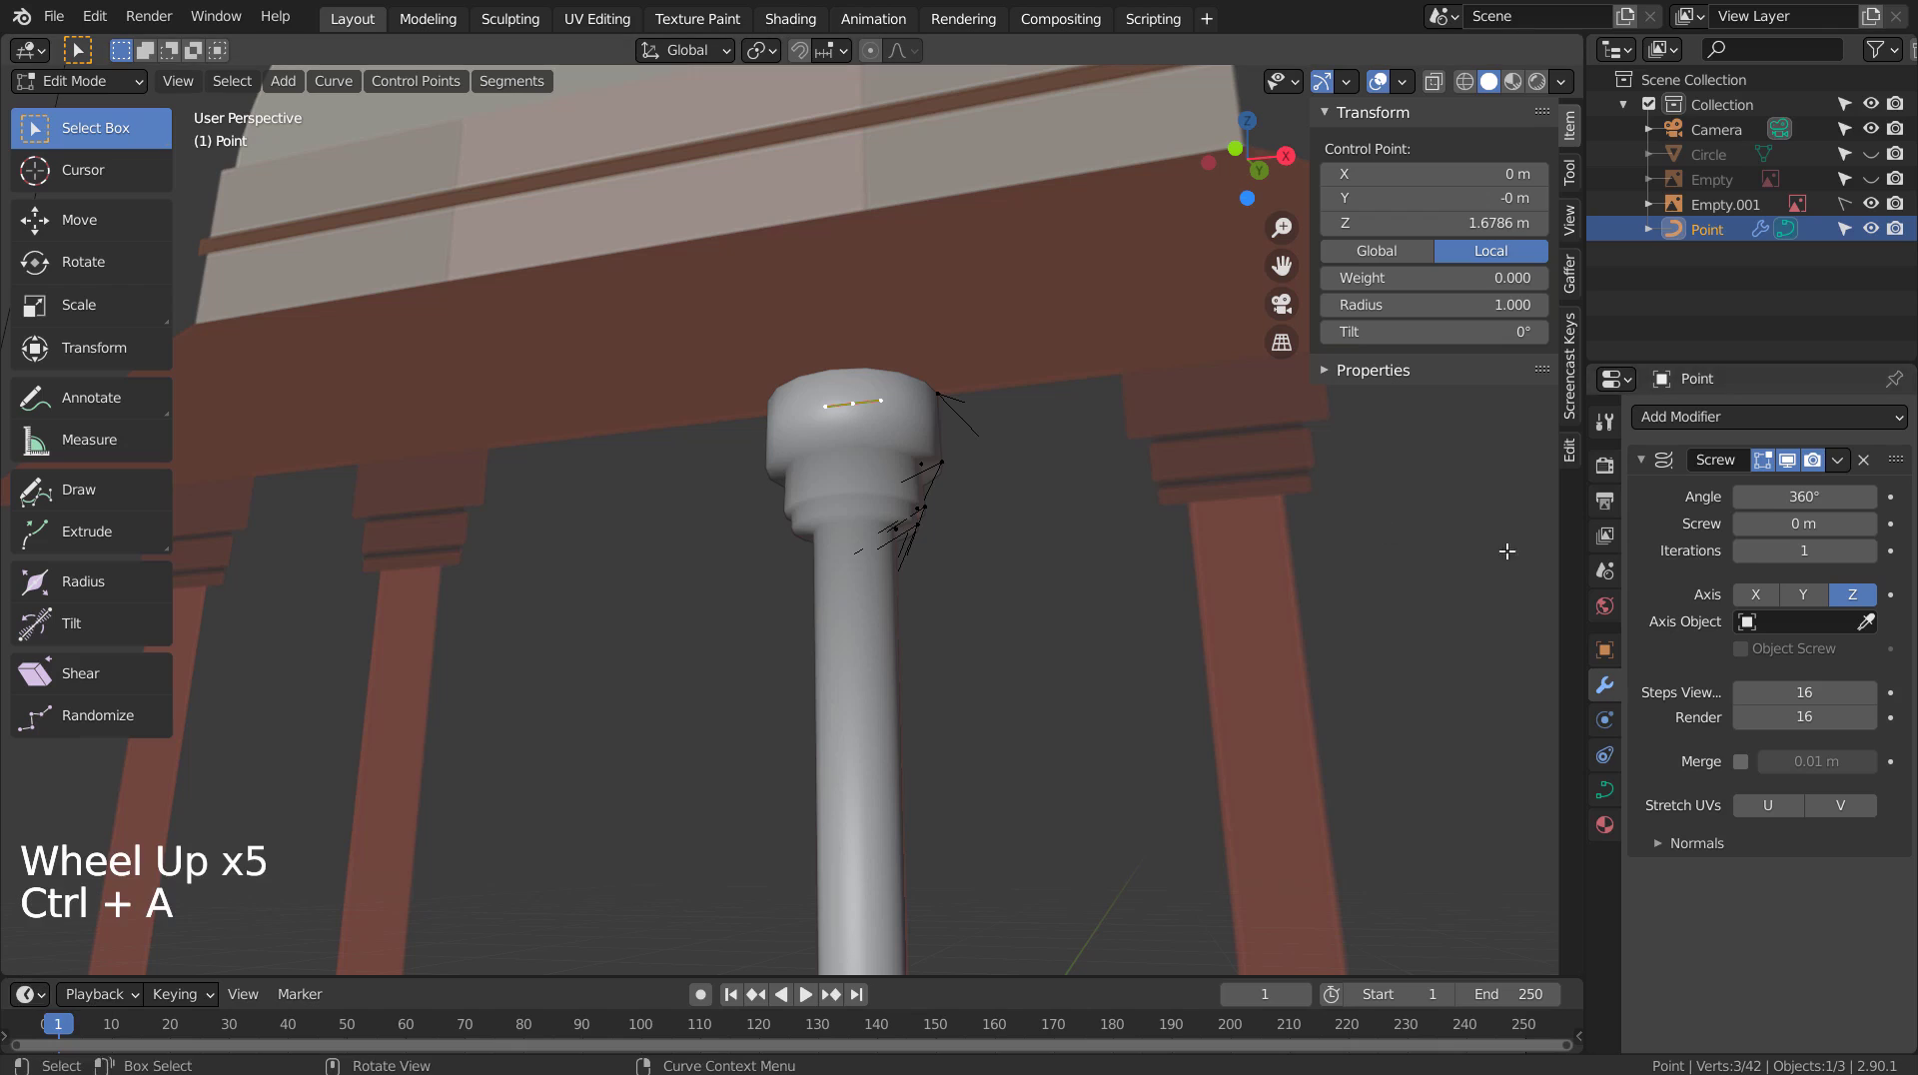
{"action": "key", "text": "Tab"}
{"action": "key", "text": "ctrl+a"}
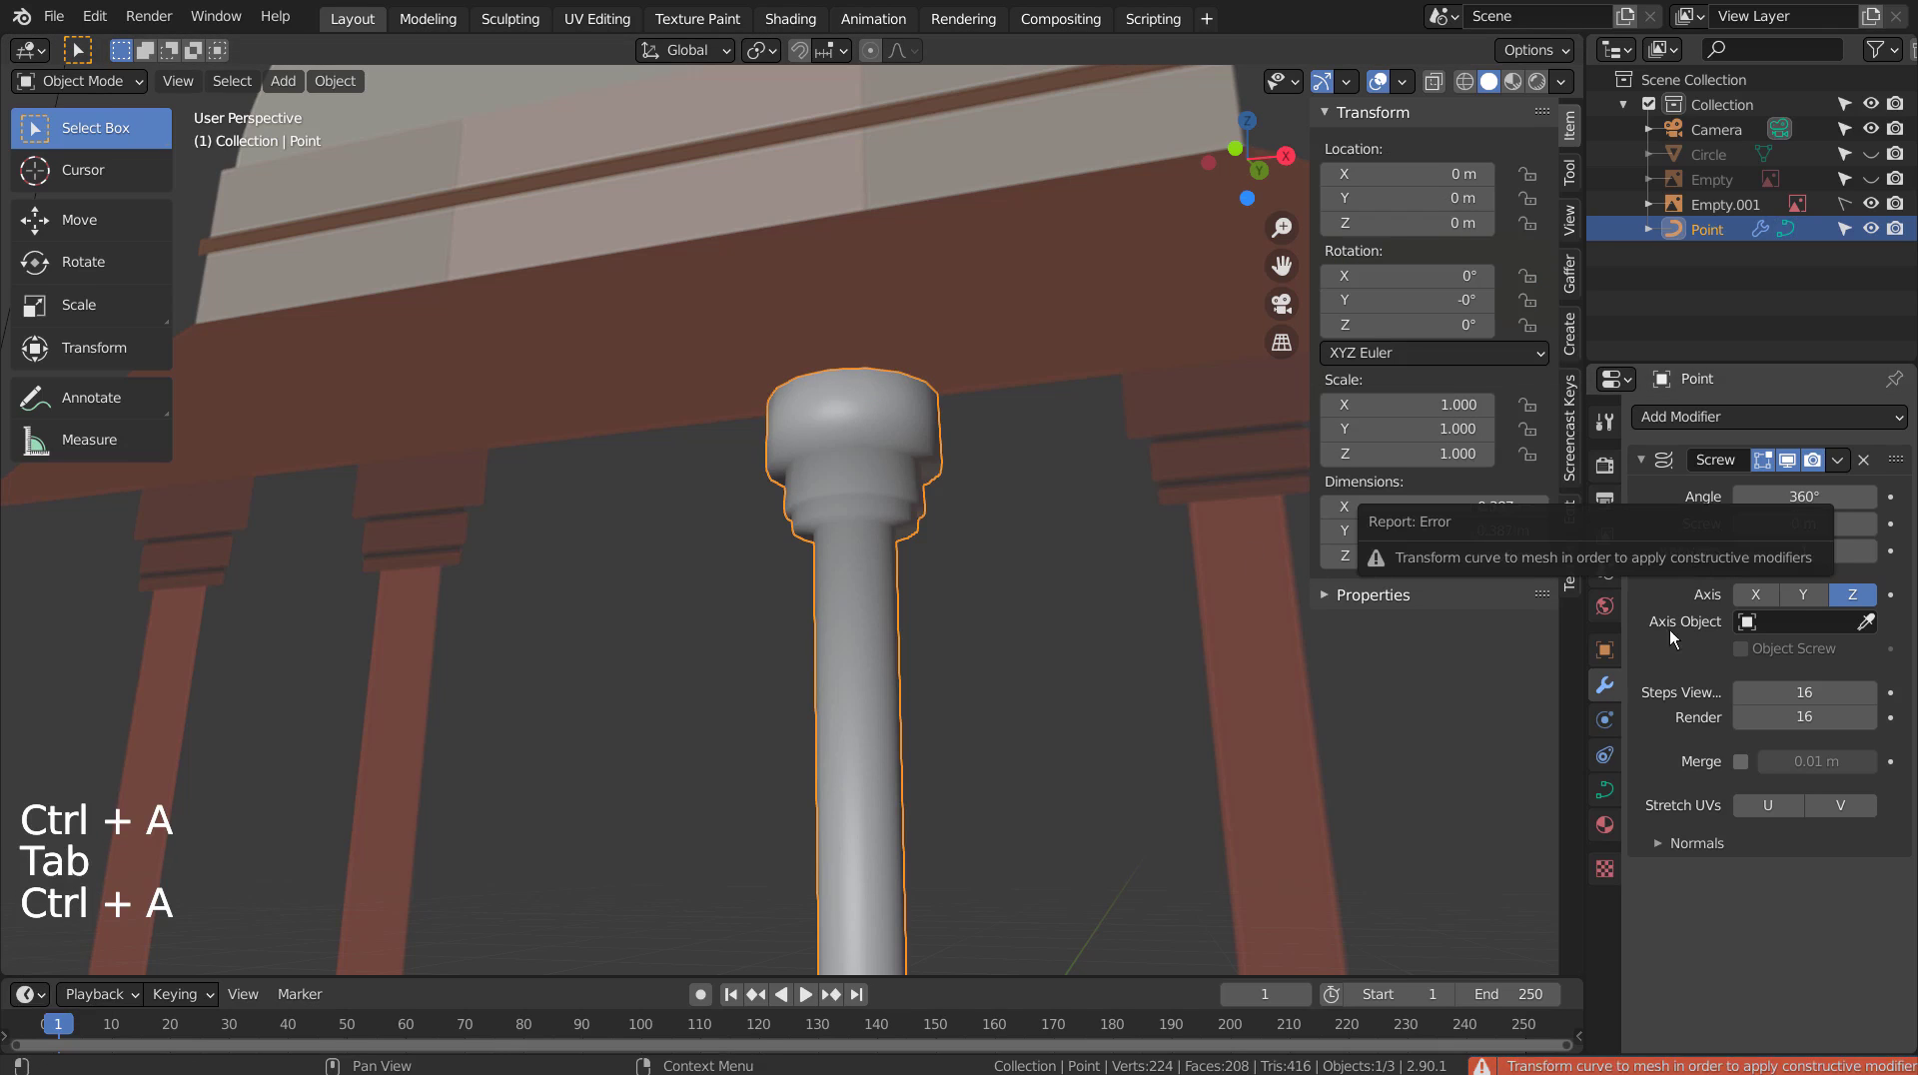
{"action": "key", "text": "ctrl+a"}
{"action": "right_click", "coordinate": [856, 487]}
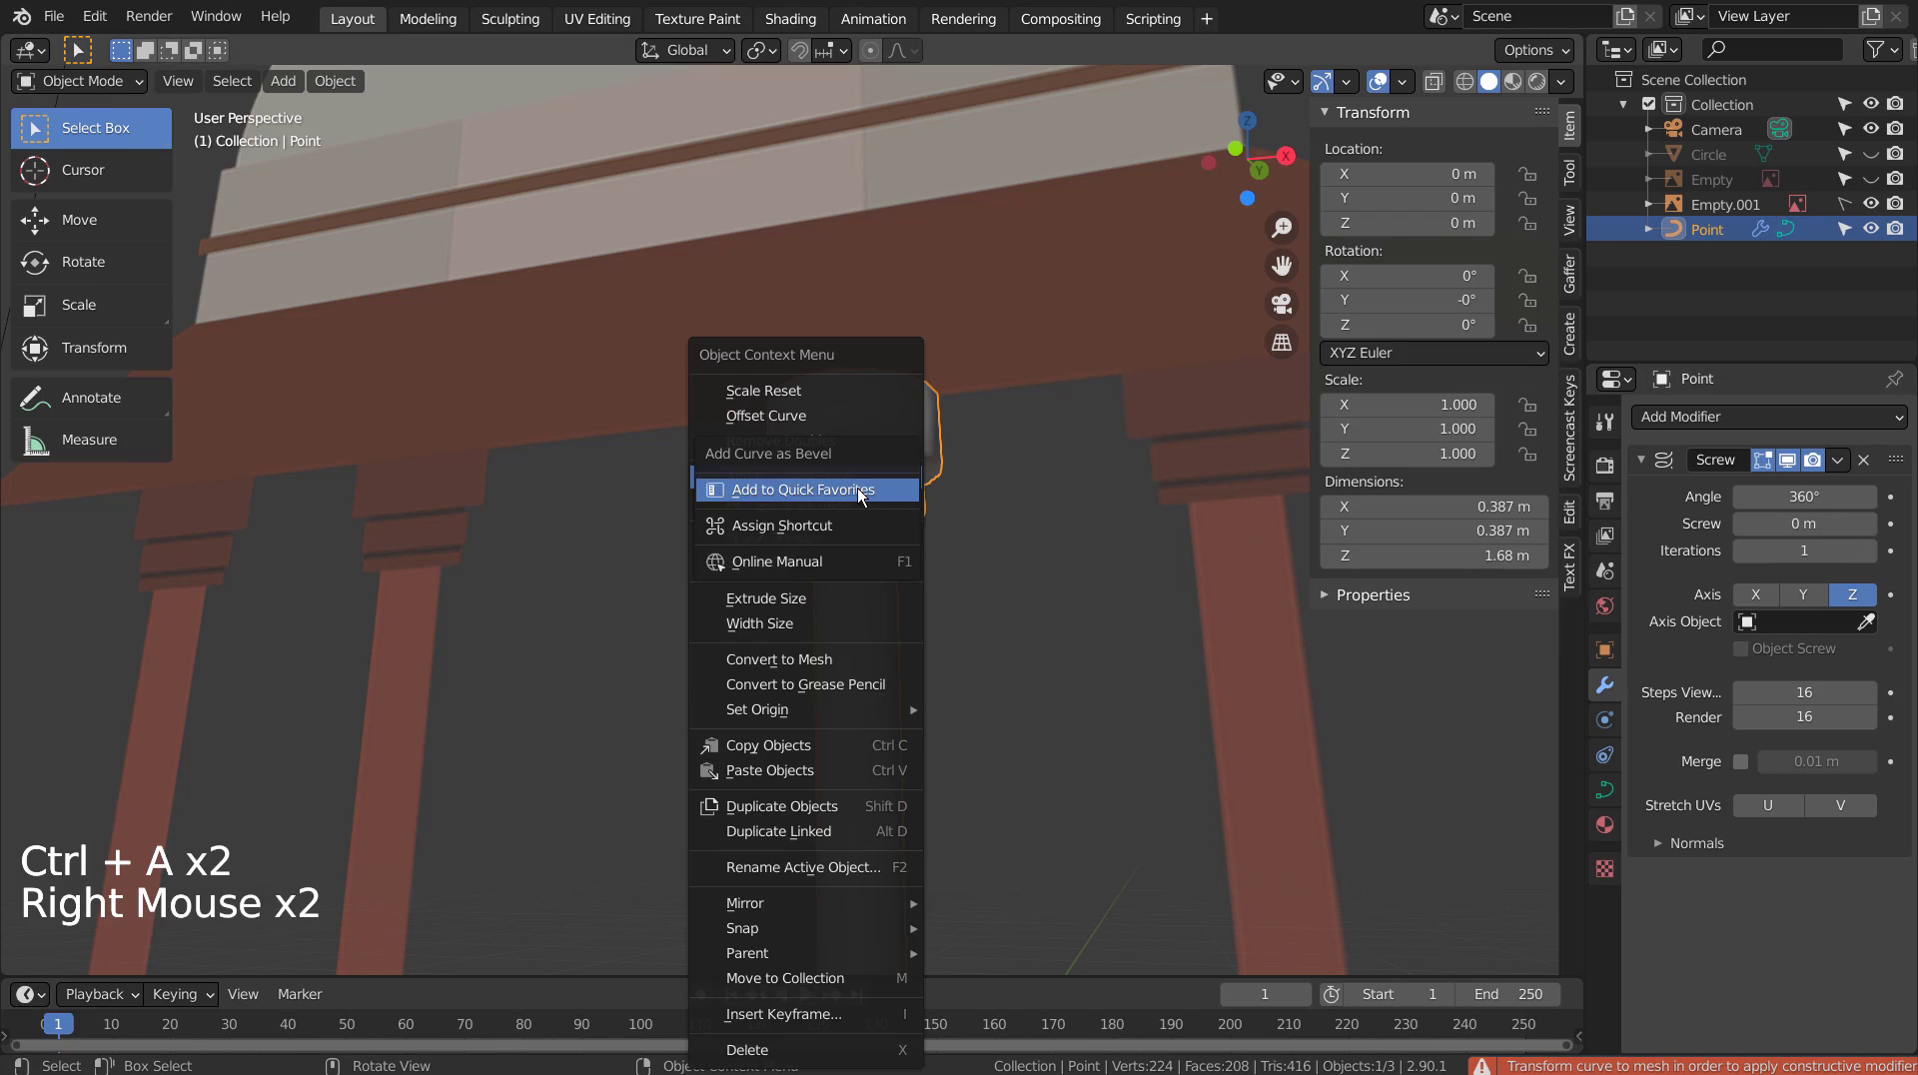
{"action": "left_click", "coordinate": [802, 660]}
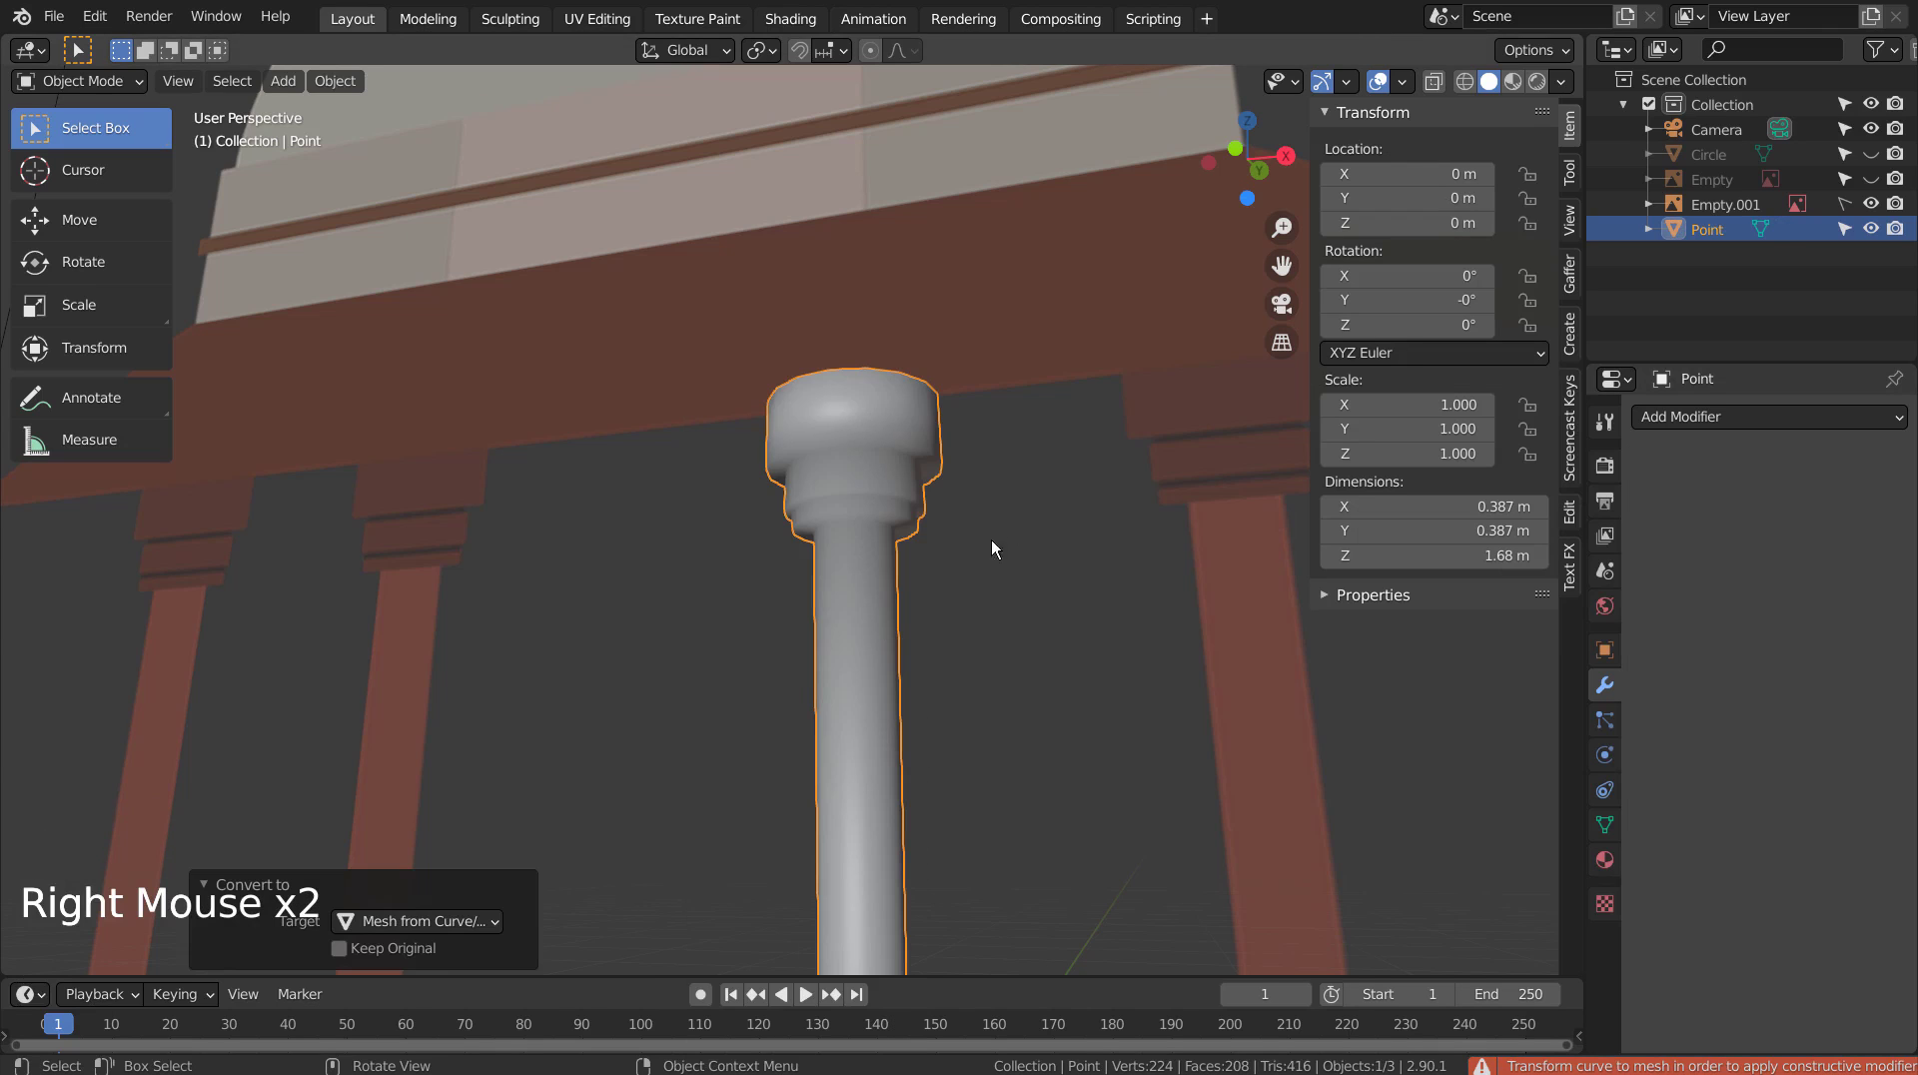
Bevel the top rim edge loop of the pillar's capital with two segments, about 0.008 m wide.
{"action": "key", "text": "Tab"}
{"action": "scroll", "coordinate": [1014, 469], "scroll_direction": "up", "scroll_amount": 3}
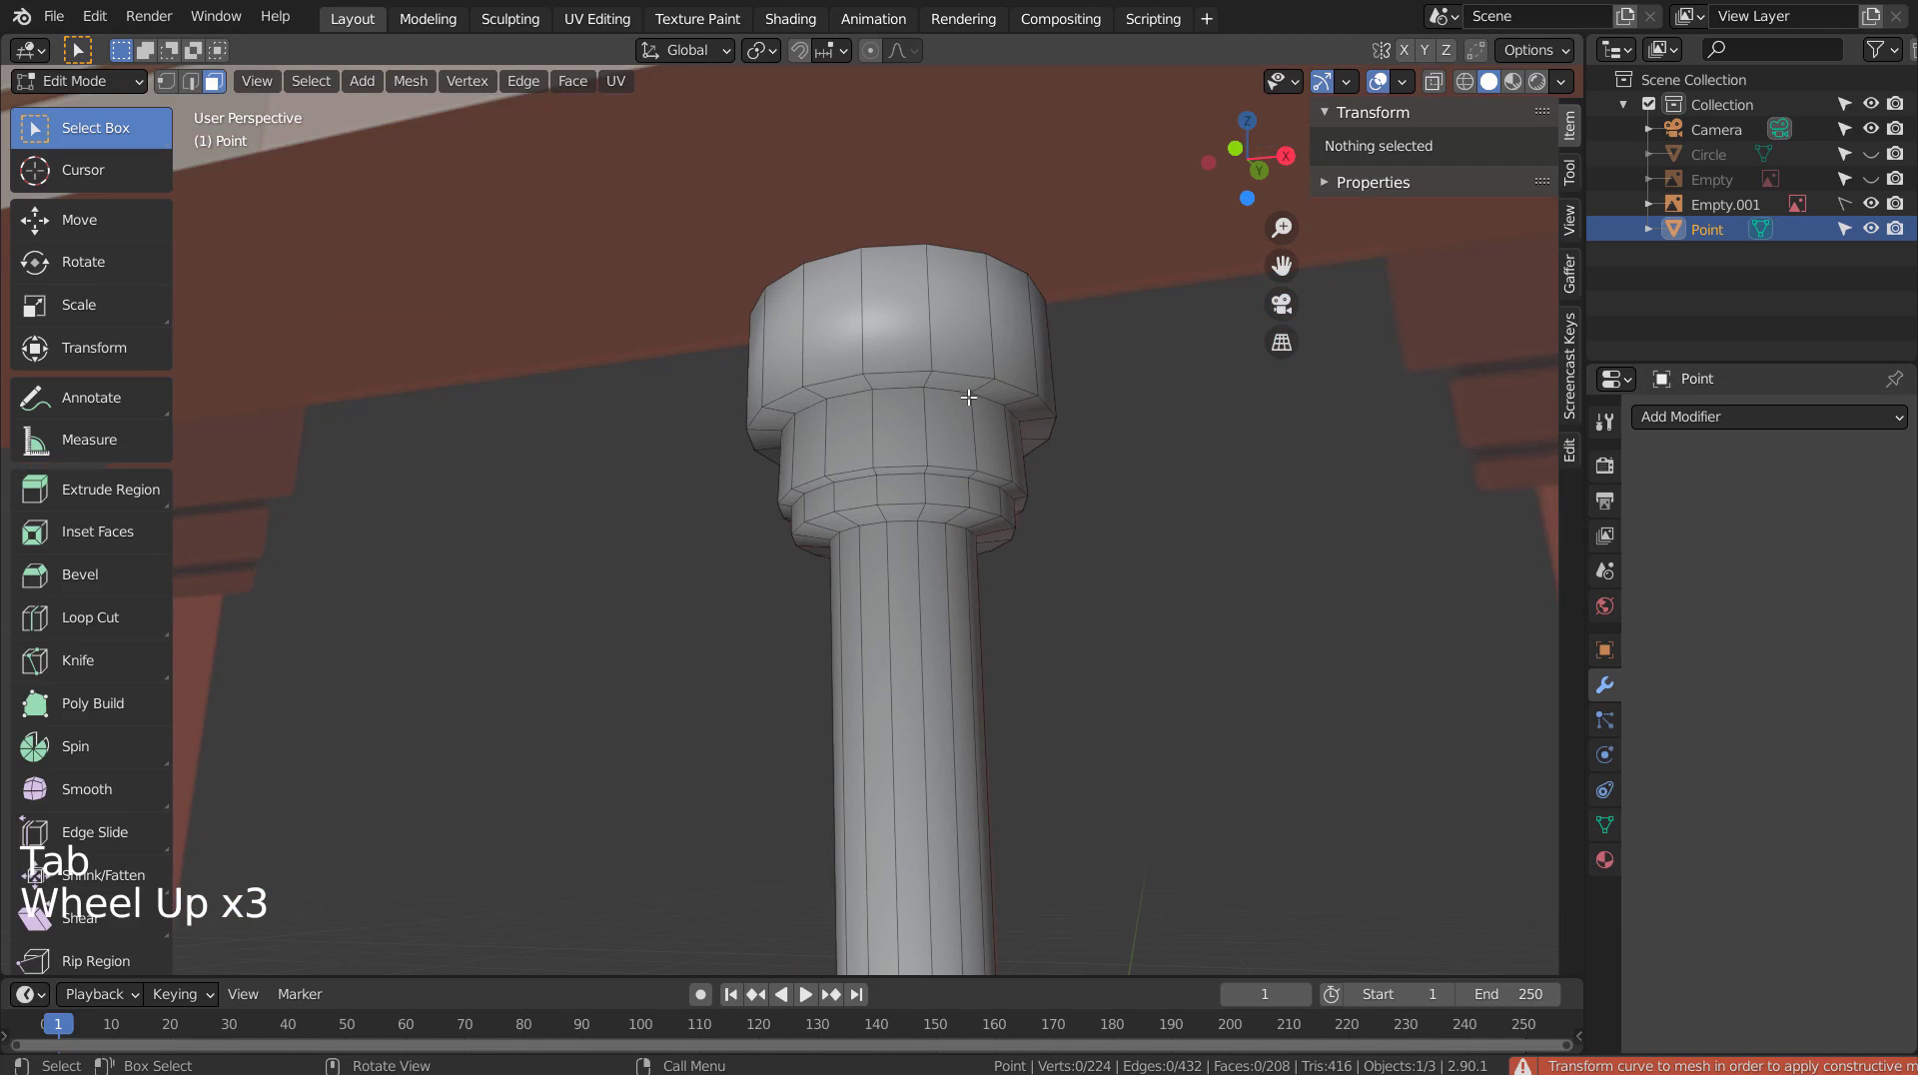
{"action": "scroll", "coordinate": [967, 397], "scroll_direction": "up", "scroll_amount": 2}
{"action": "middle_click_drag", "start_coordinate": [971, 400], "coordinate": [1084, 429]}
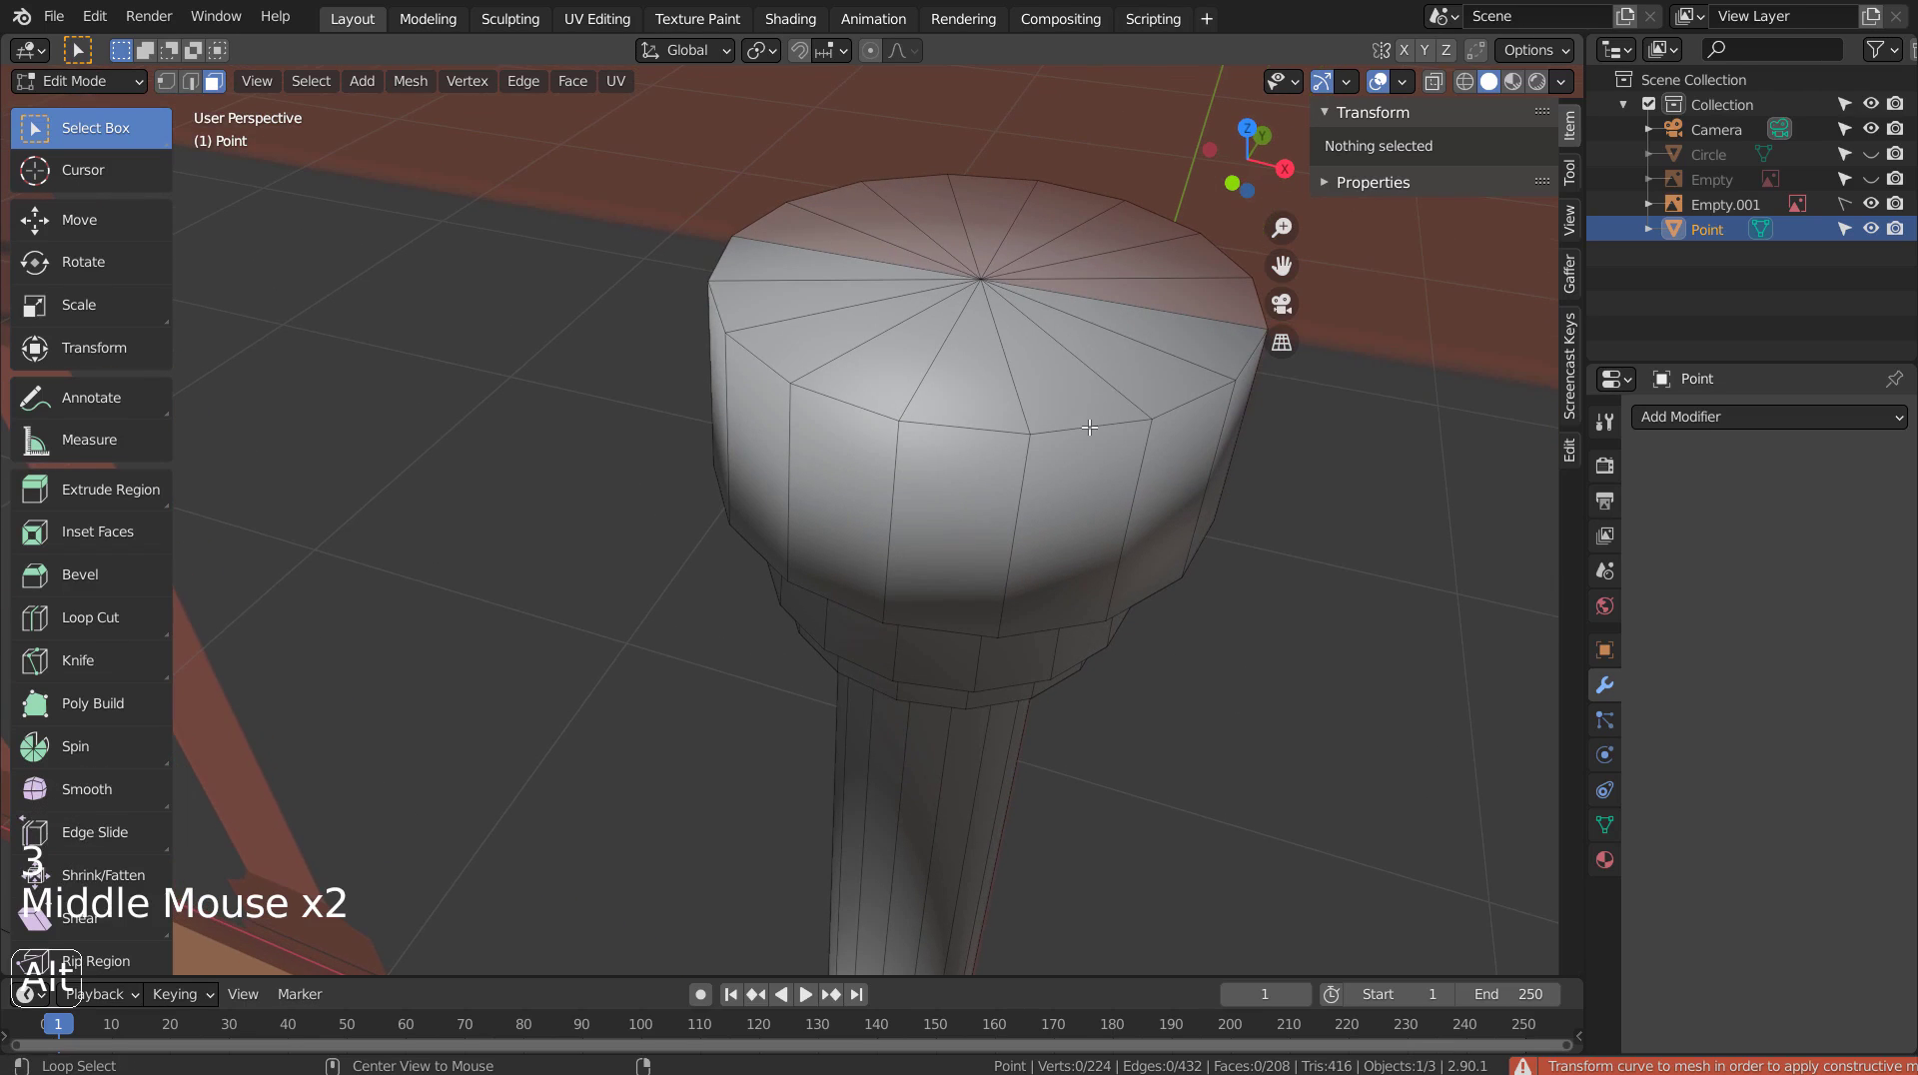
{"action": "key", "text": "2"}
{"action": "left_click", "coordinate": [1089, 428], "text": "alt"}
{"action": "key", "text": "ctrl+b"}
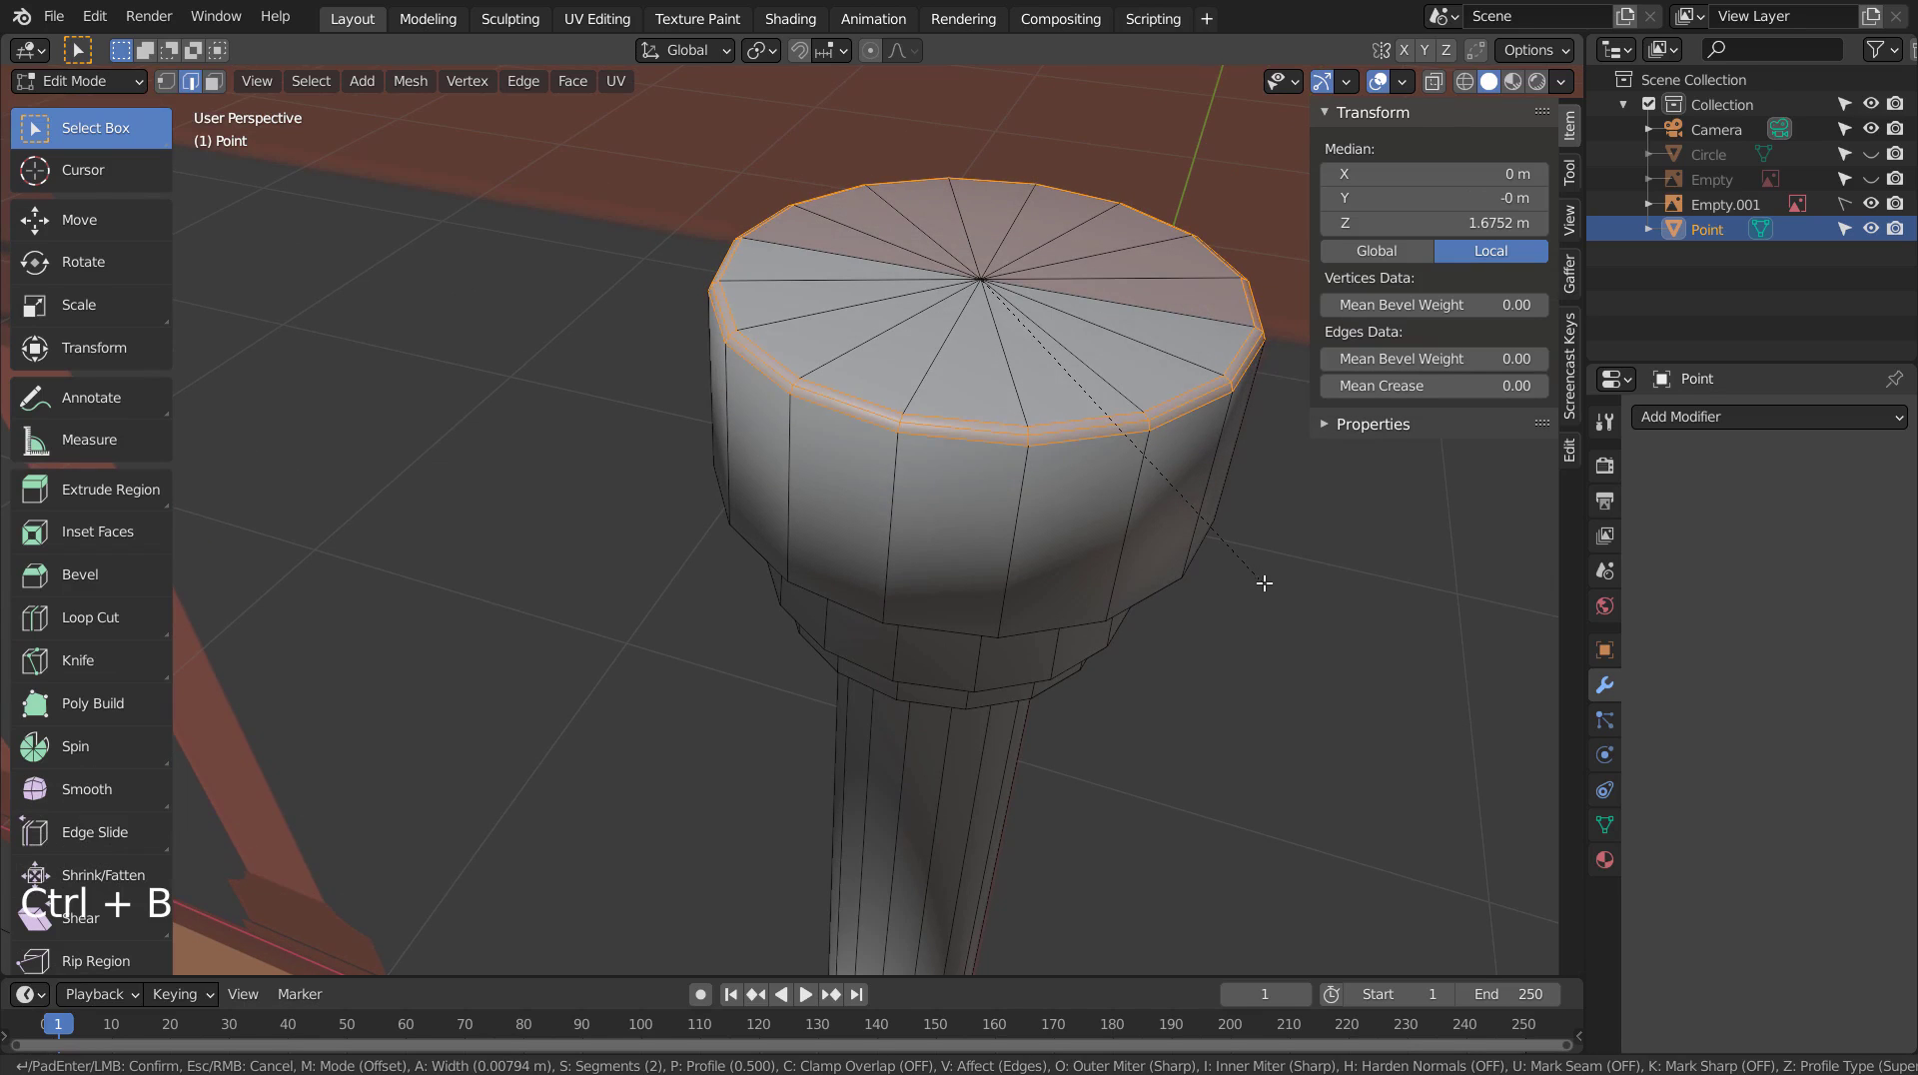
{"action": "scroll", "coordinate": [1260, 579], "scroll_direction": "up", "scroll_amount": 1}
{"action": "left_click", "coordinate": [1260, 580]}
Bevel the bottom outer edge loop of the capital's top block and the inner loop beneath it, using two segments.
{"action": "middle_click_drag", "start_coordinate": [1260, 579], "coordinate": [1122, 440]}
{"action": "left_click", "coordinate": [1087, 441], "text": "alt"}
{"action": "key", "text": "ctrl+b"}
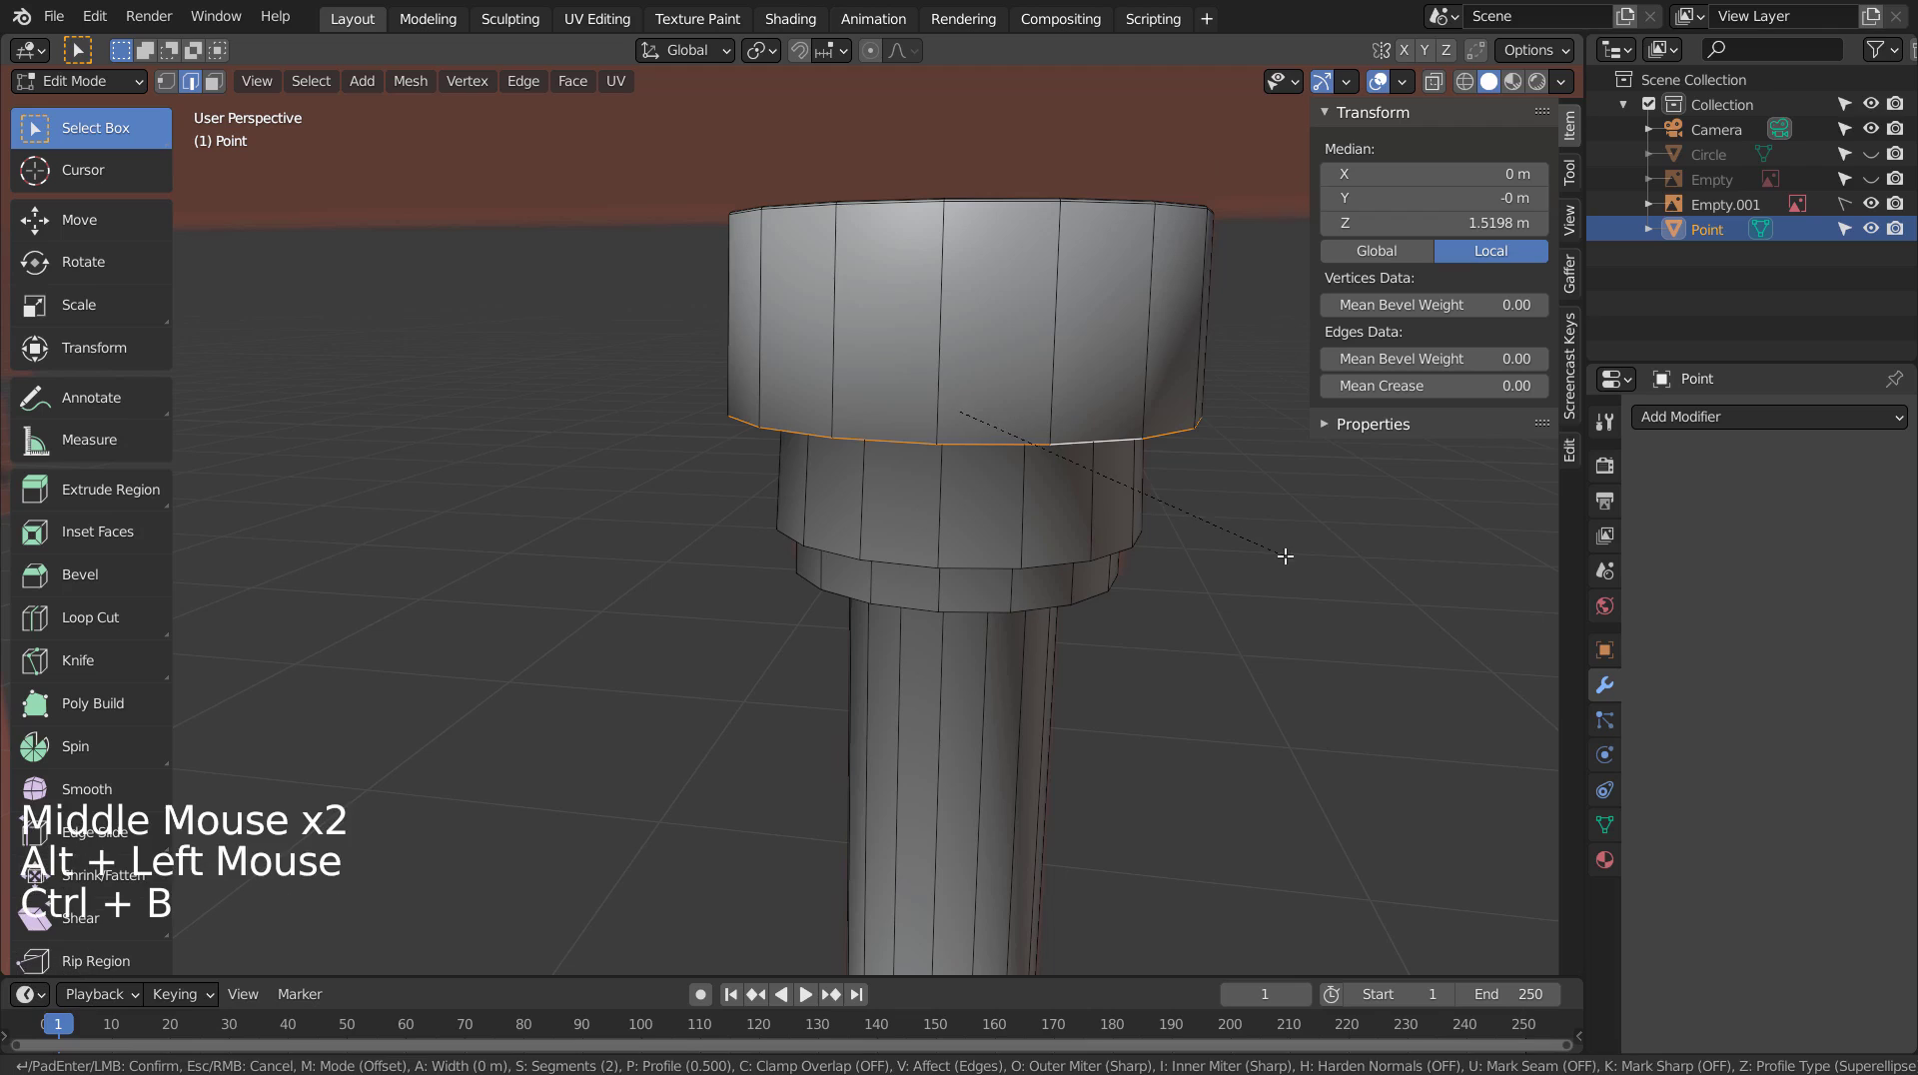
{"action": "left_click", "coordinate": [1289, 562]}
{"action": "middle_click_drag", "start_coordinate": [1048, 560], "coordinate": [1079, 445]}
{"action": "left_click", "coordinate": [1049, 335], "text": "alt"}
{"action": "key", "text": "ctrl+b"}
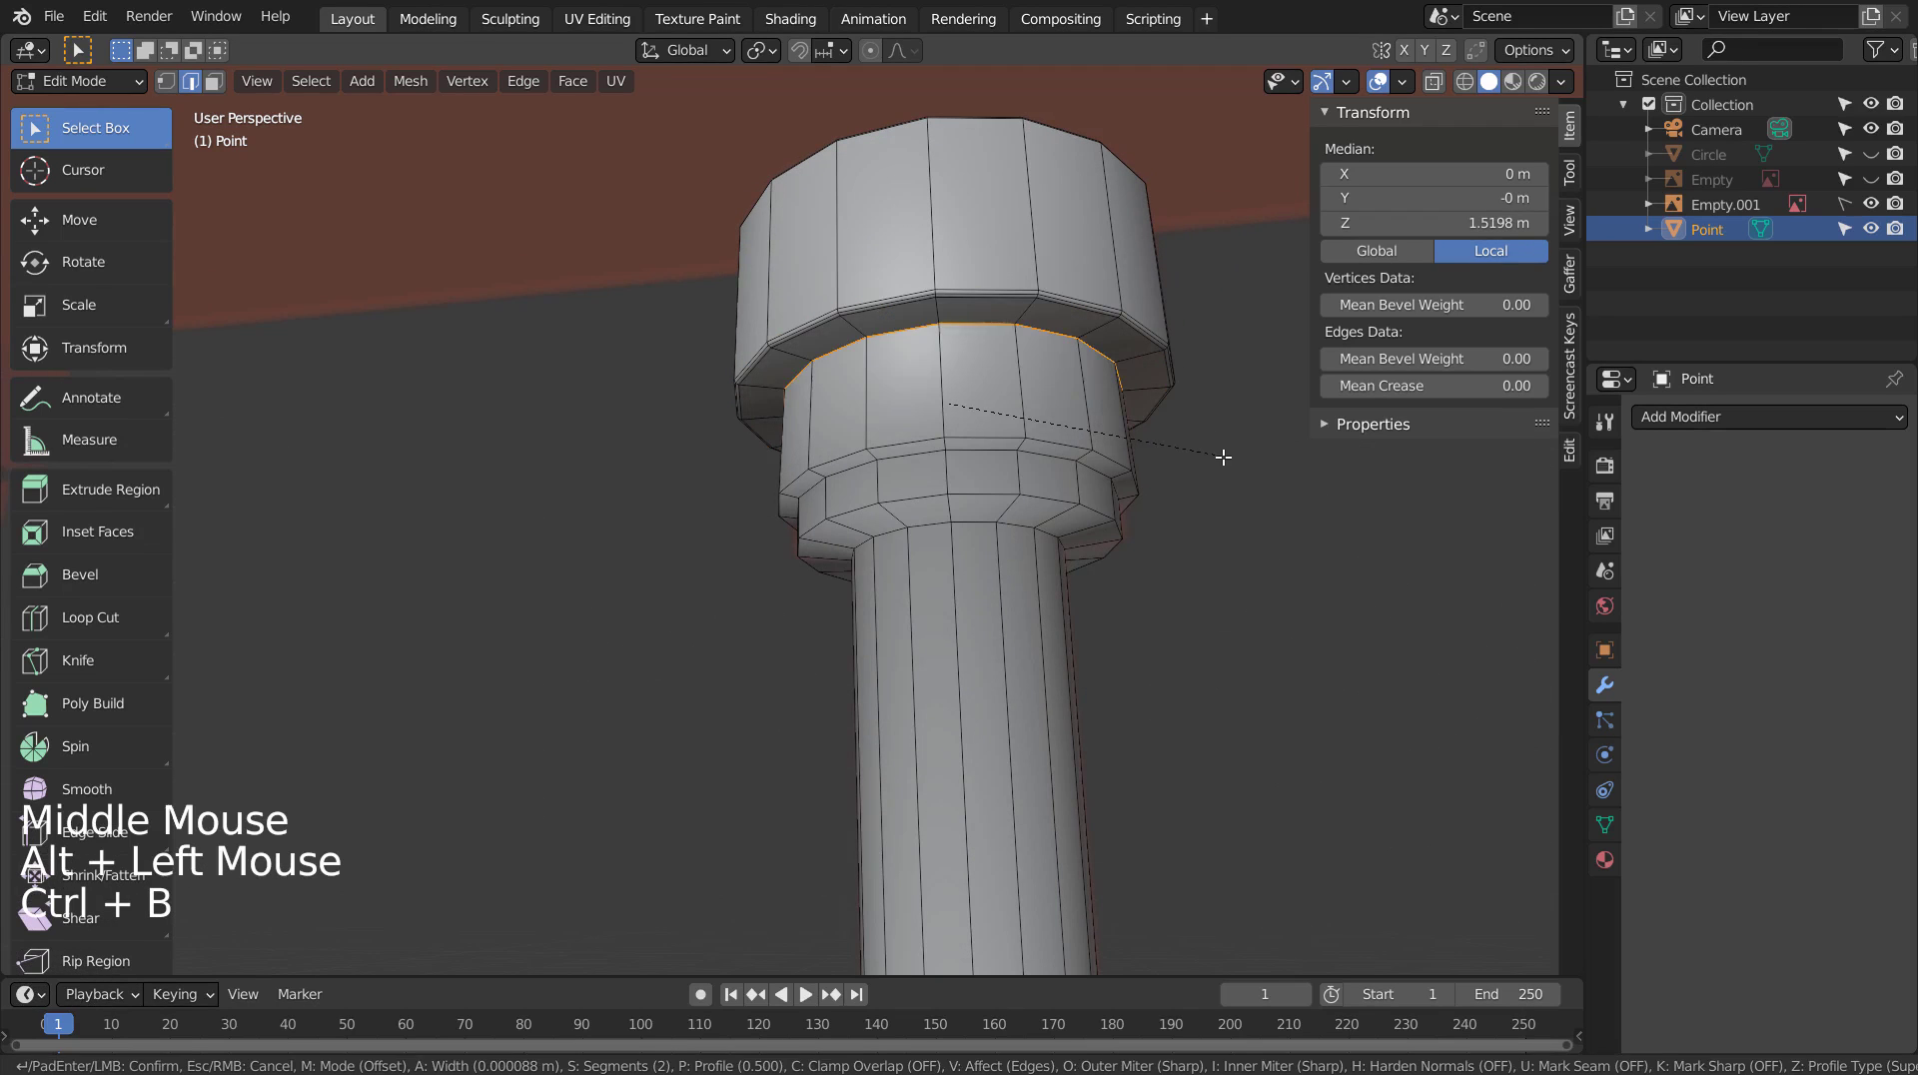
{"action": "left_click", "coordinate": [1100, 461]}
Bevel the middle band's bottom outer edge loop about 0.0035 m, and the inner loop below it, with two segments each.
{"action": "left_click", "coordinate": [1133, 478], "text": "alt"}
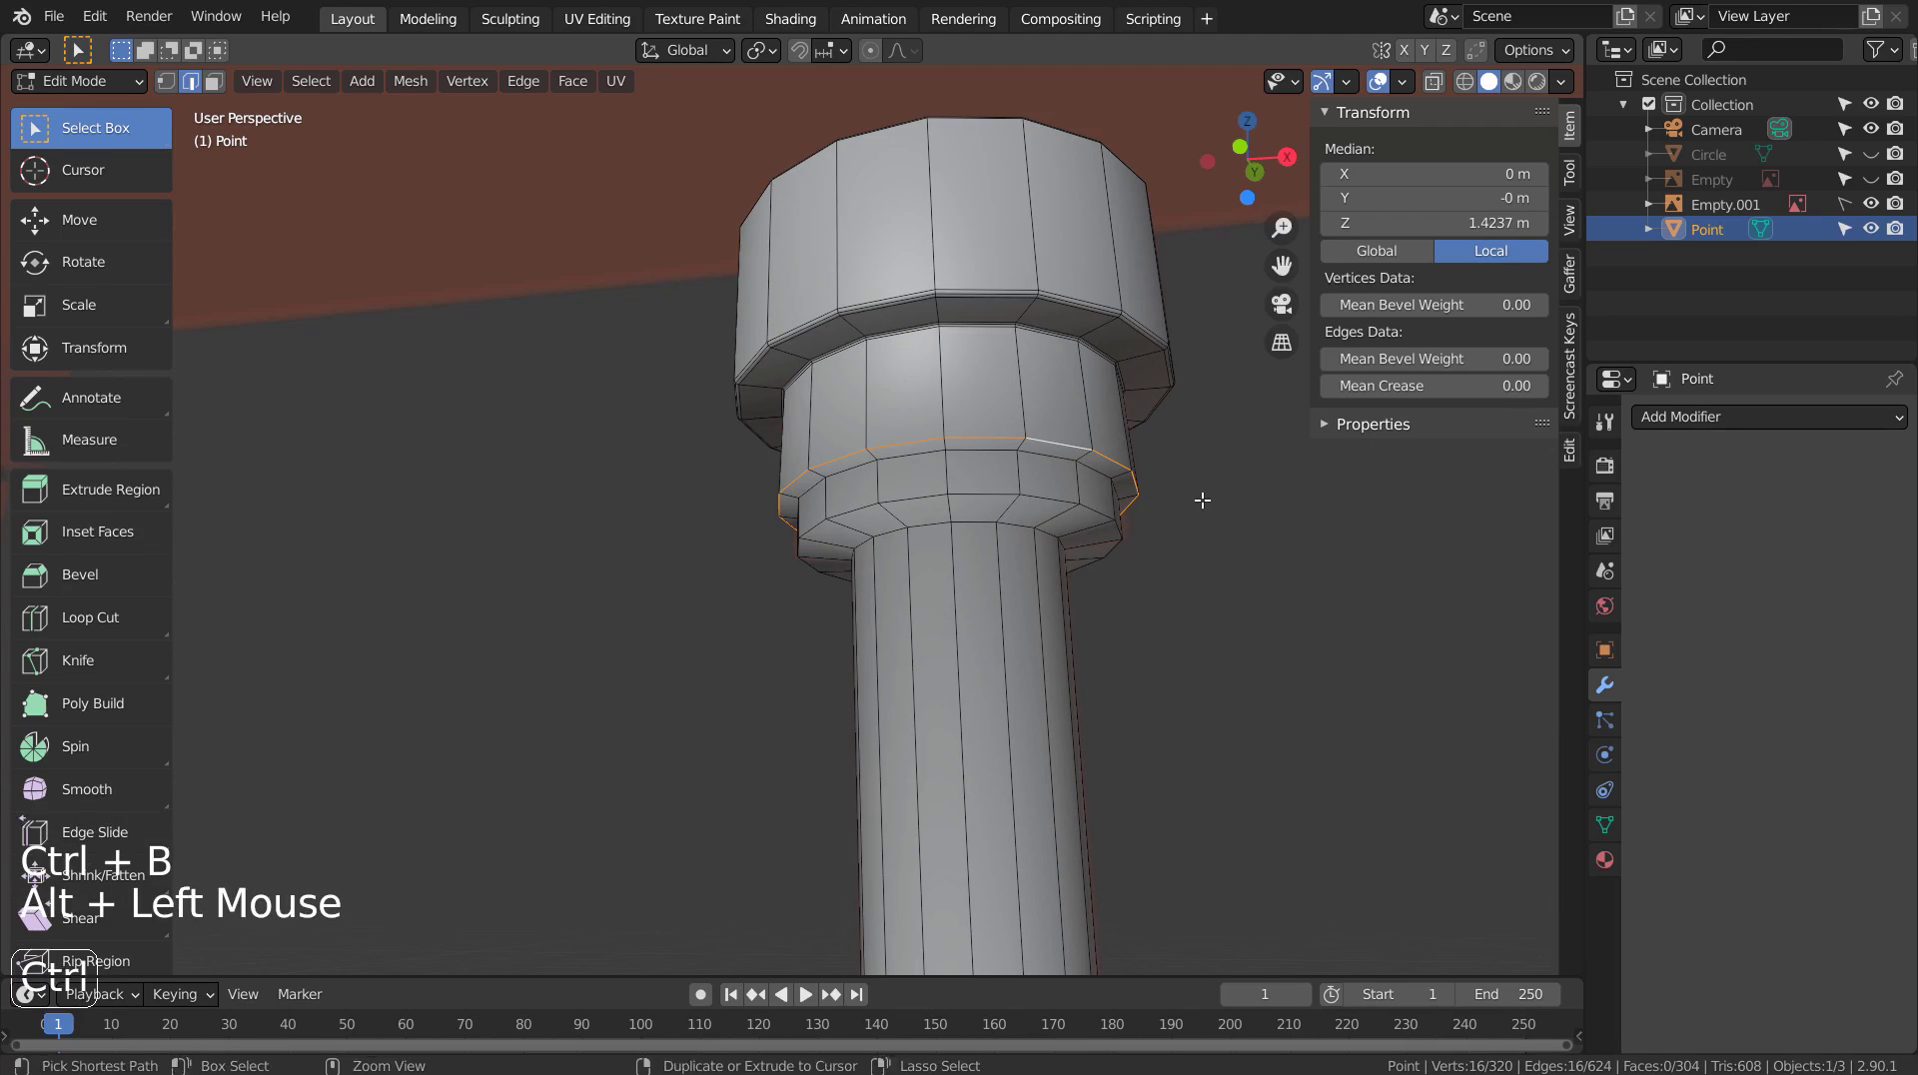
{"action": "key", "text": "ctrl+b"}
{"action": "left_click", "coordinate": [1210, 511]}
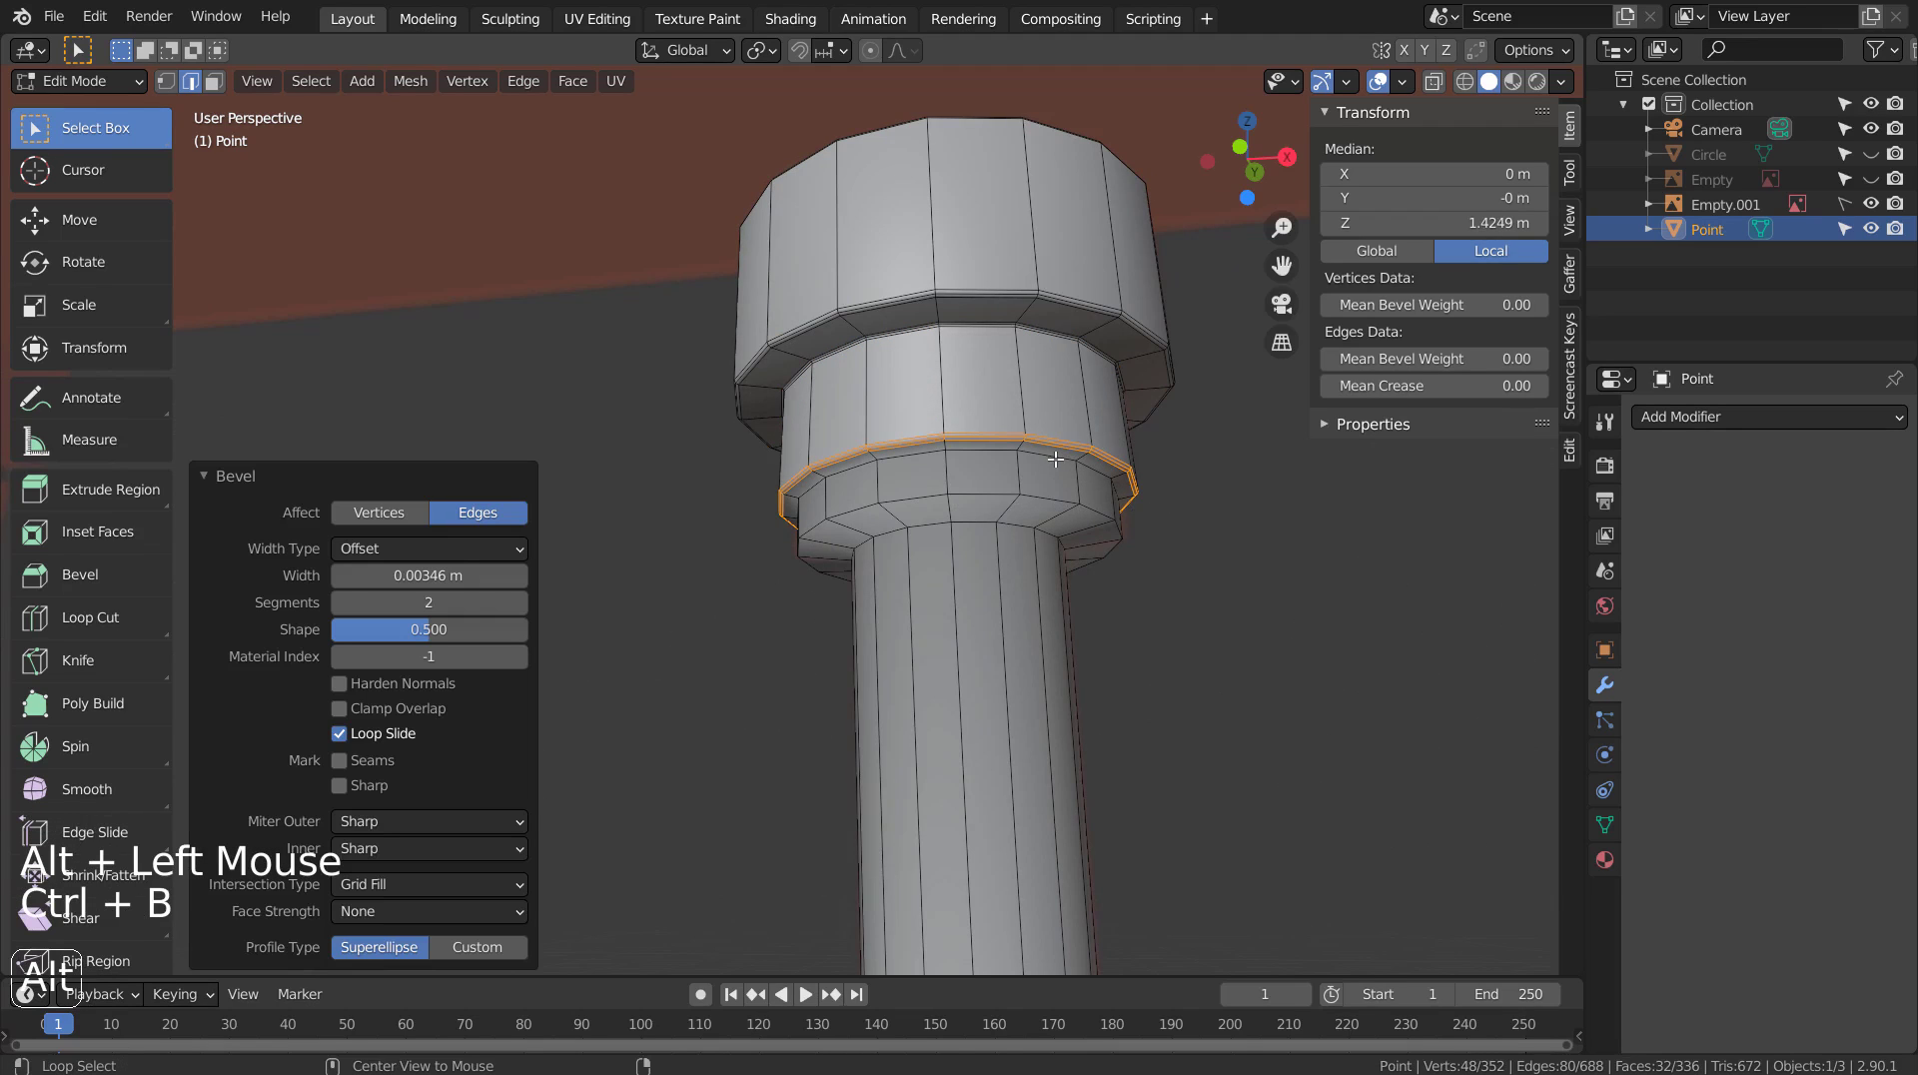
{"action": "left_click", "coordinate": [1058, 459], "text": "alt"}
{"action": "key", "text": "ctrl+b"}
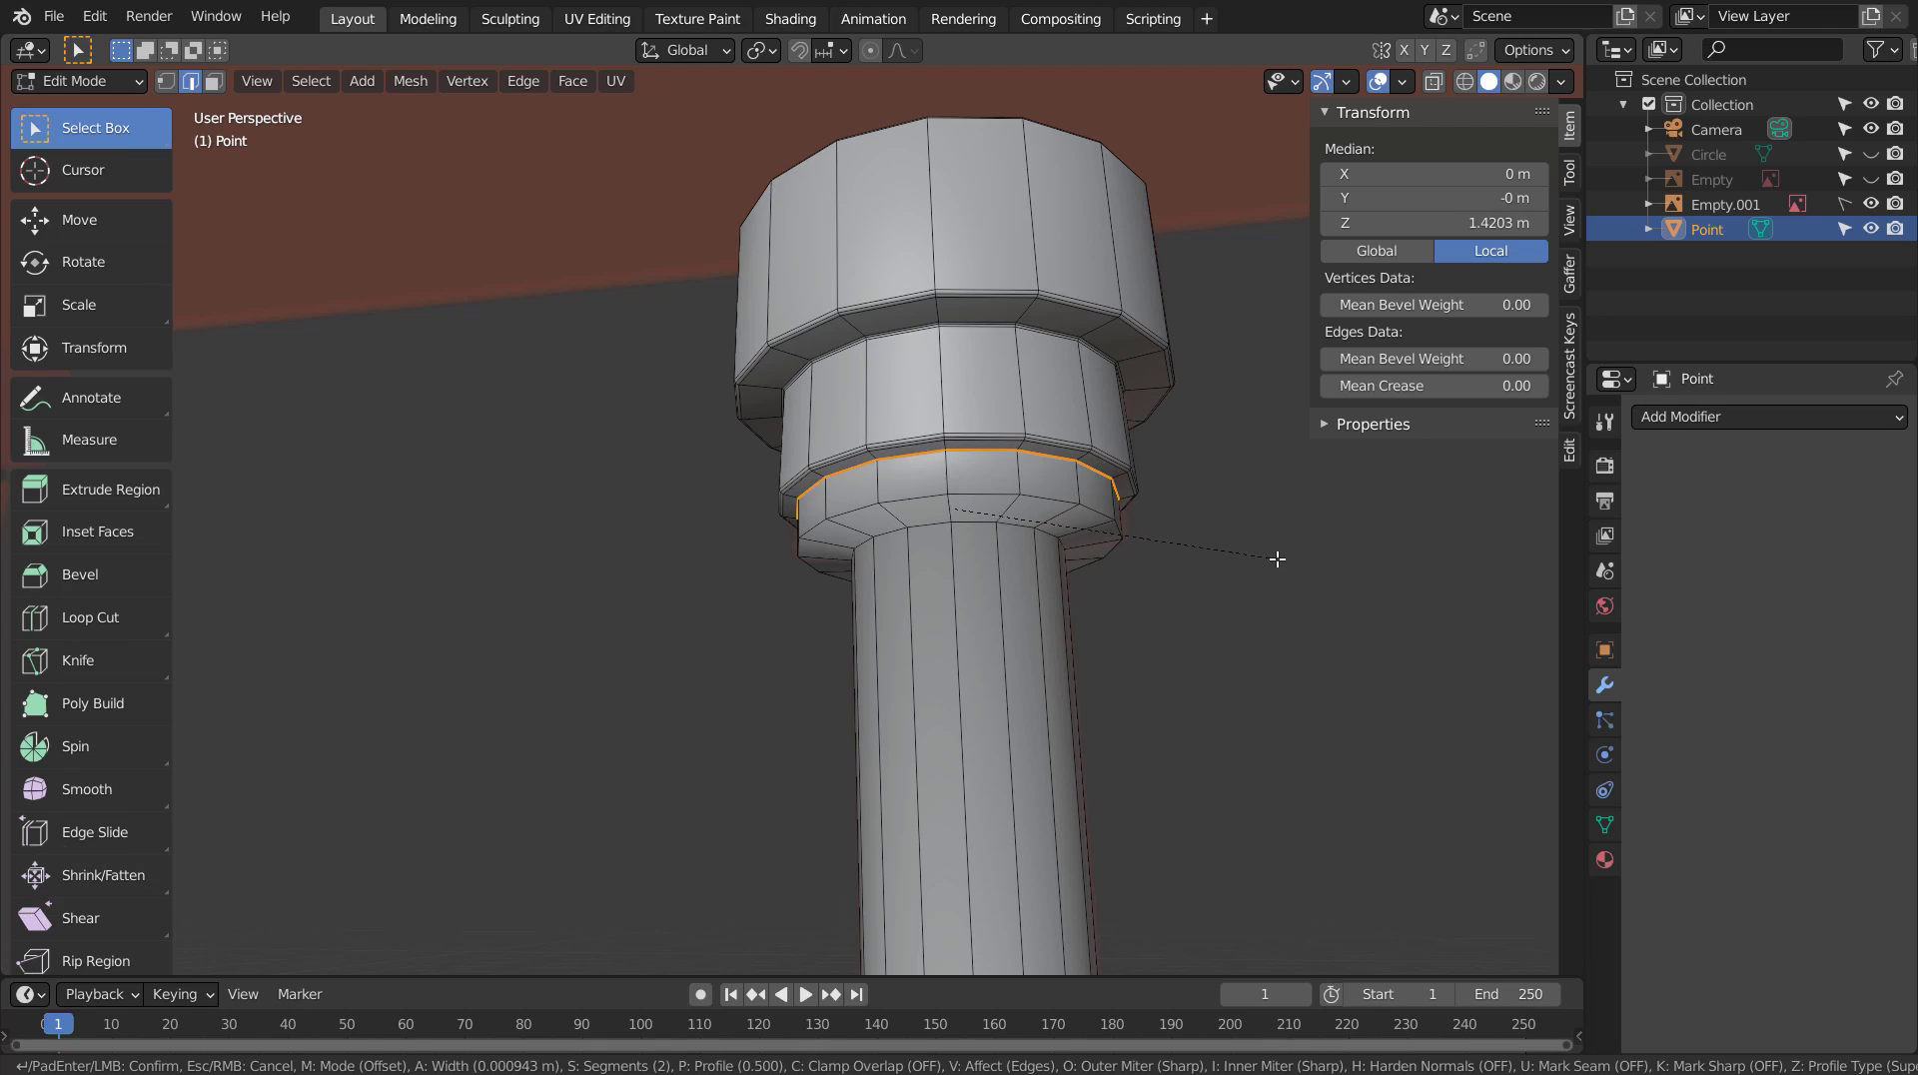
{"action": "left_click", "coordinate": [1278, 559]}
Bevel the lowest capital band's bottom edge loop about 0.002 m and the shaft's top loop about 0.0038 m, with two segments.
{"action": "left_click", "coordinate": [1048, 499], "text": "alt"}
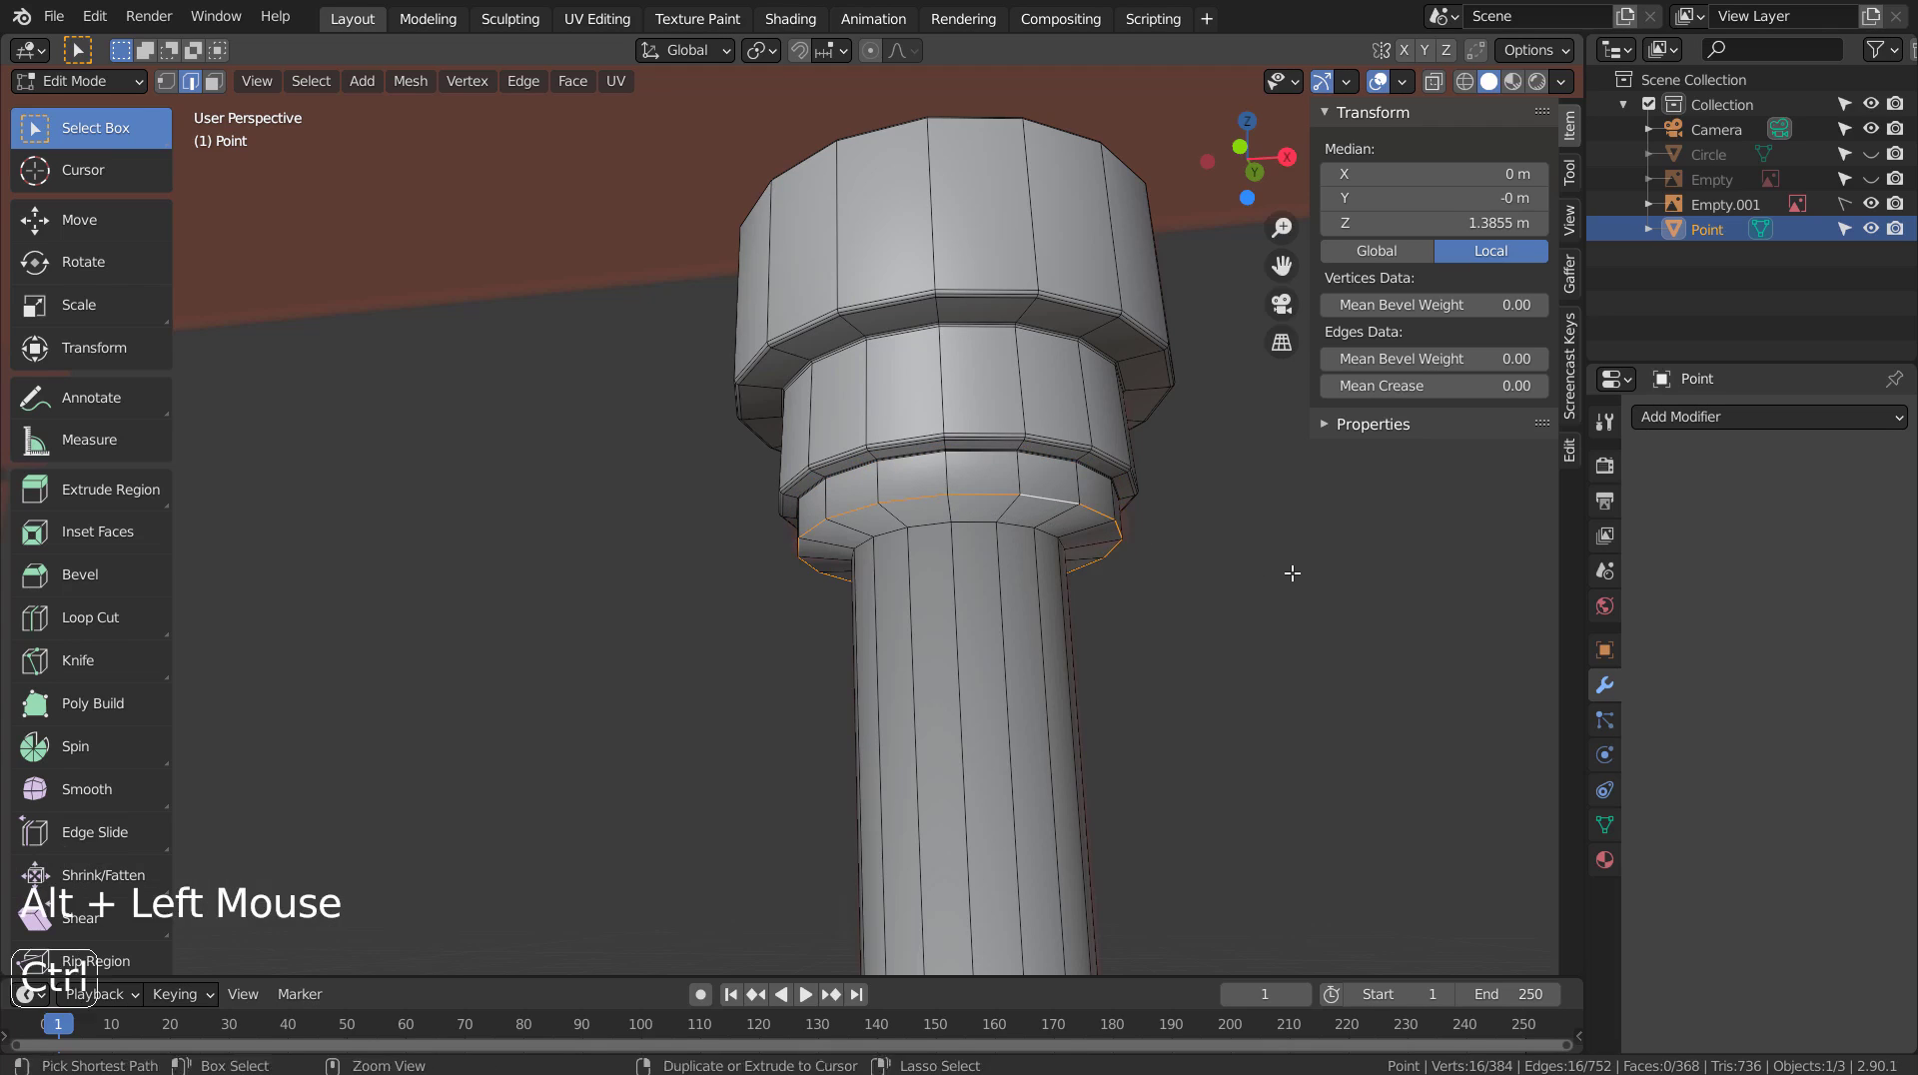
{"action": "key", "text": "ctrl+b"}
{"action": "left_click", "coordinate": [1156, 560]}
{"action": "left_click", "coordinate": [1016, 525], "text": "alt"}
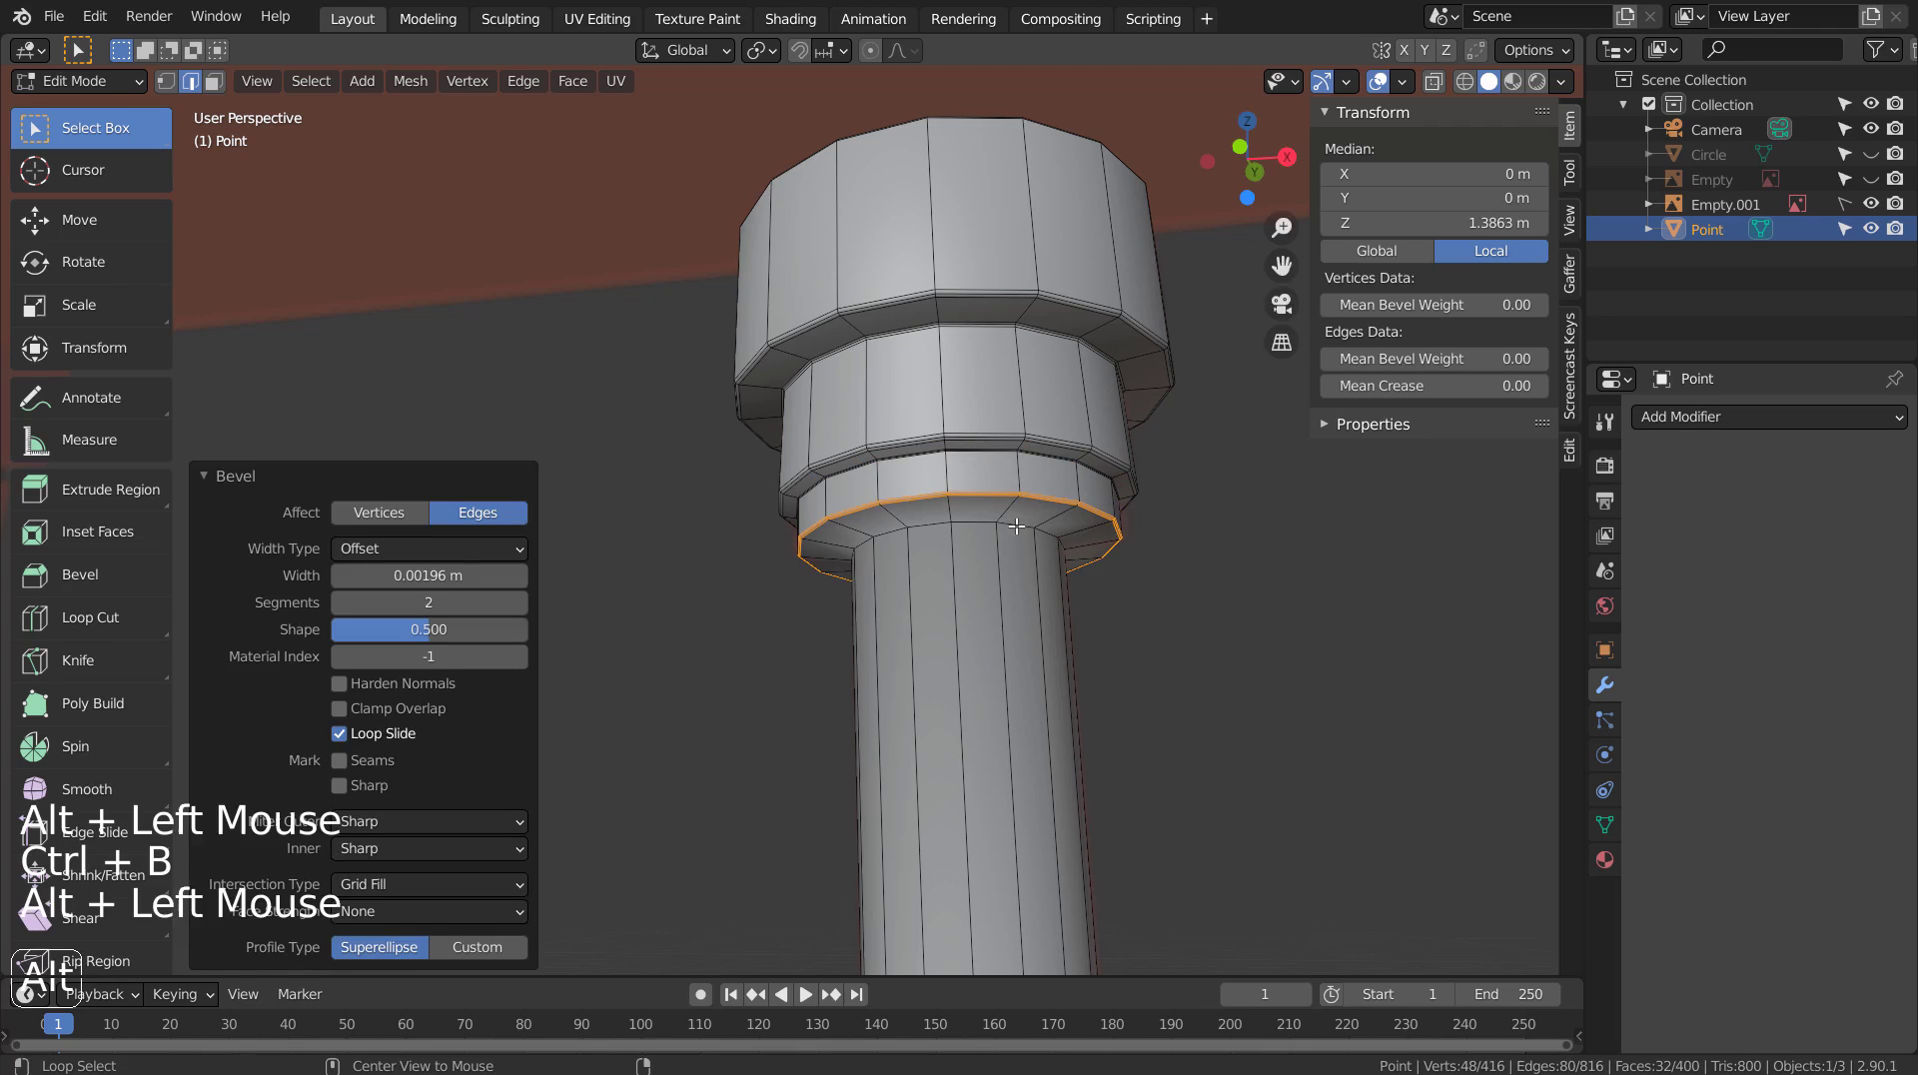
{"action": "key", "text": "ctrl+b"}
{"action": "left_click", "coordinate": [1361, 656]}
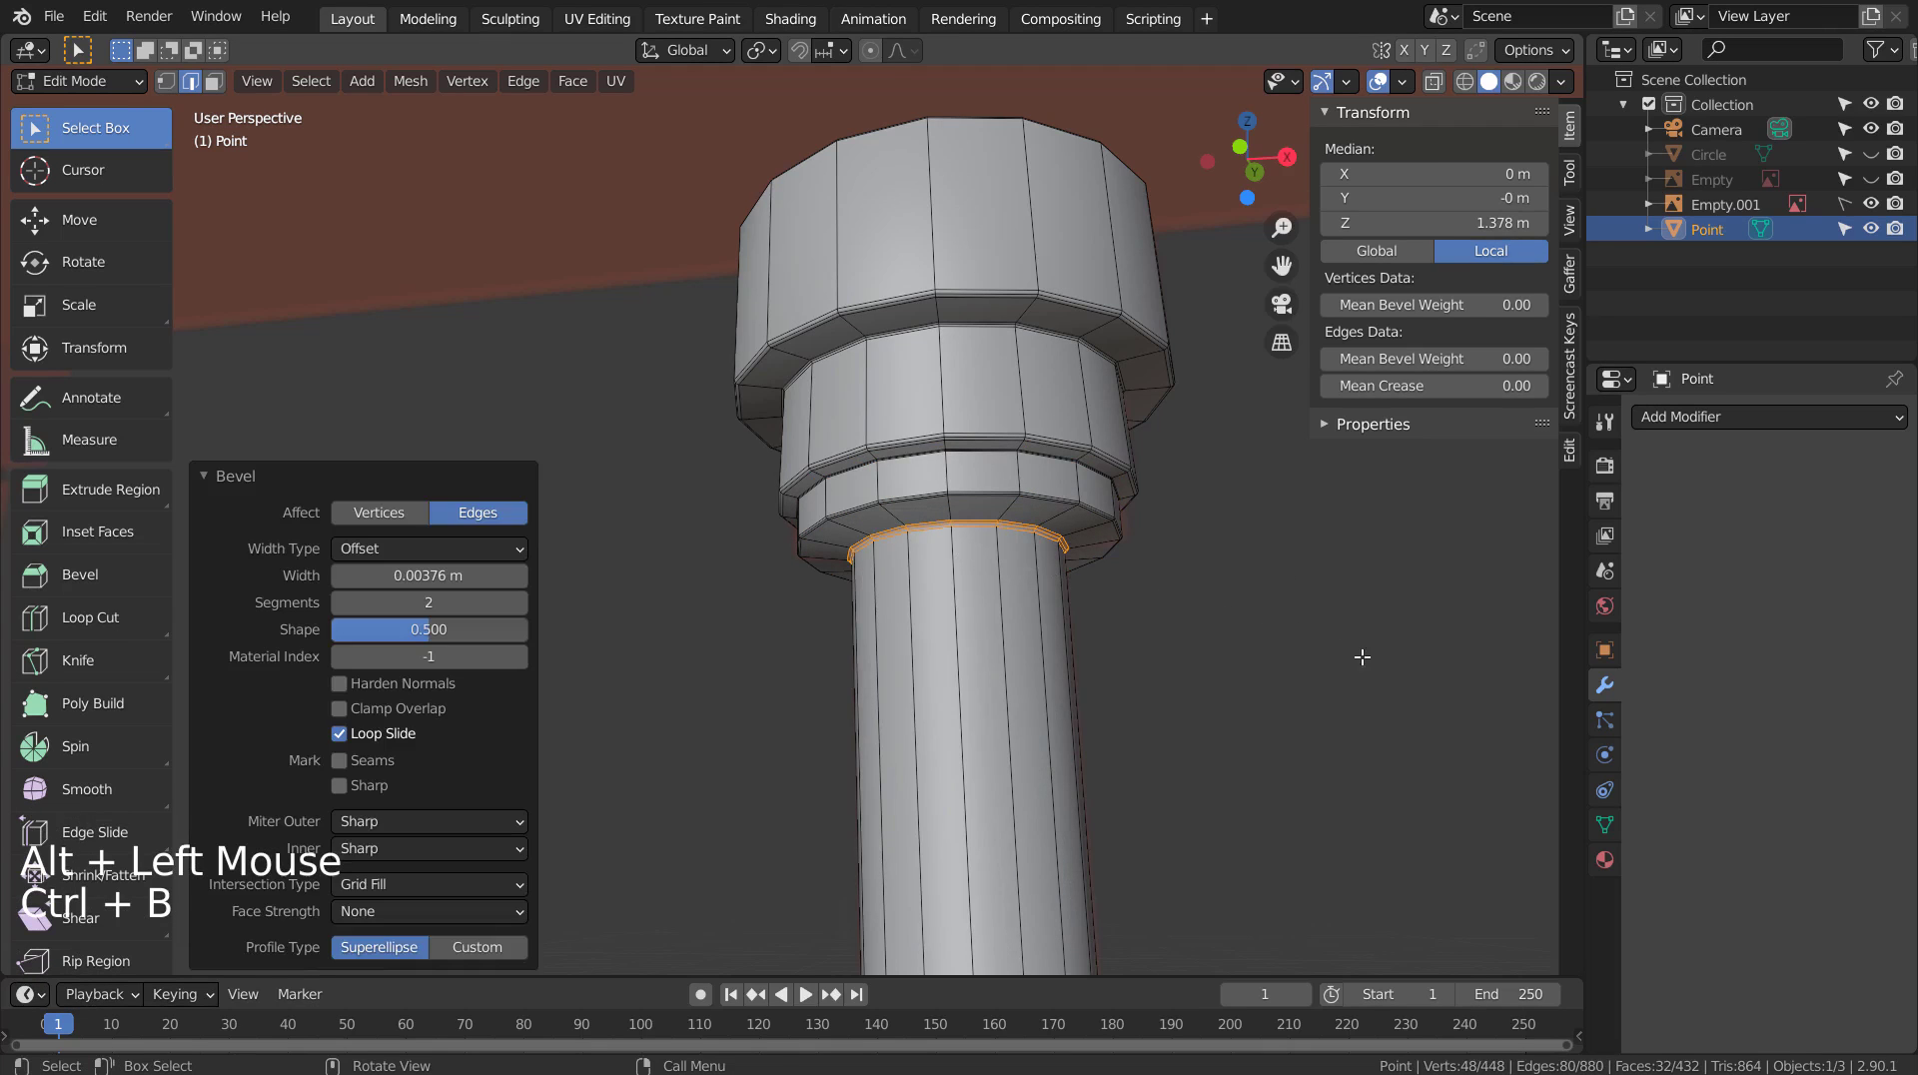
Bevel the edge loop where the pillar shaft meets the sloped shoulder of the base, using two segments.
{"action": "key", "text": "Tab"}
{"action": "middle_click_drag", "start_coordinate": [1364, 656], "coordinate": [1272, 707]}
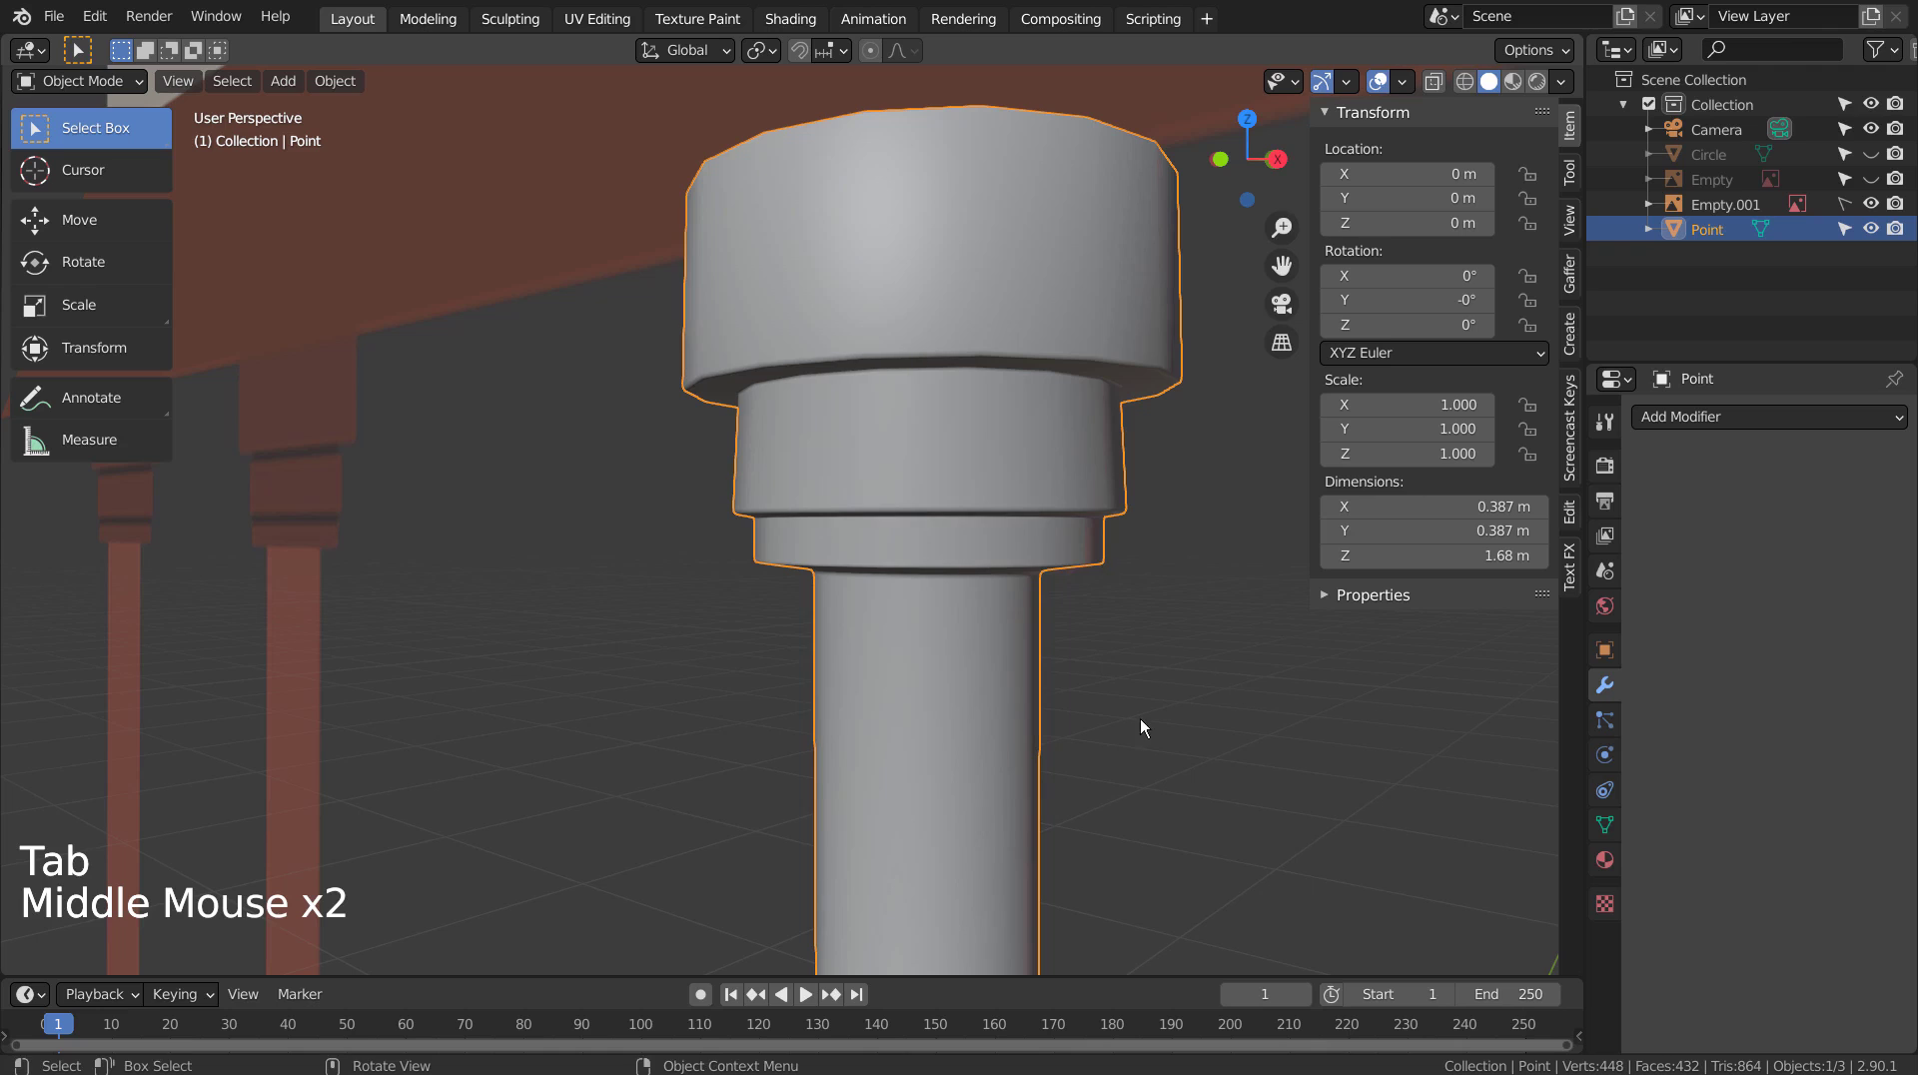
{"action": "scroll", "coordinate": [1147, 731], "scroll_direction": "down", "scroll_amount": 4}
{"action": "middle_click_drag", "start_coordinate": [1146, 731], "coordinate": [1147, 427], "text": "shift"}
{"action": "middle_click_drag", "start_coordinate": [989, 849], "coordinate": [968, 693], "text": "shift"}
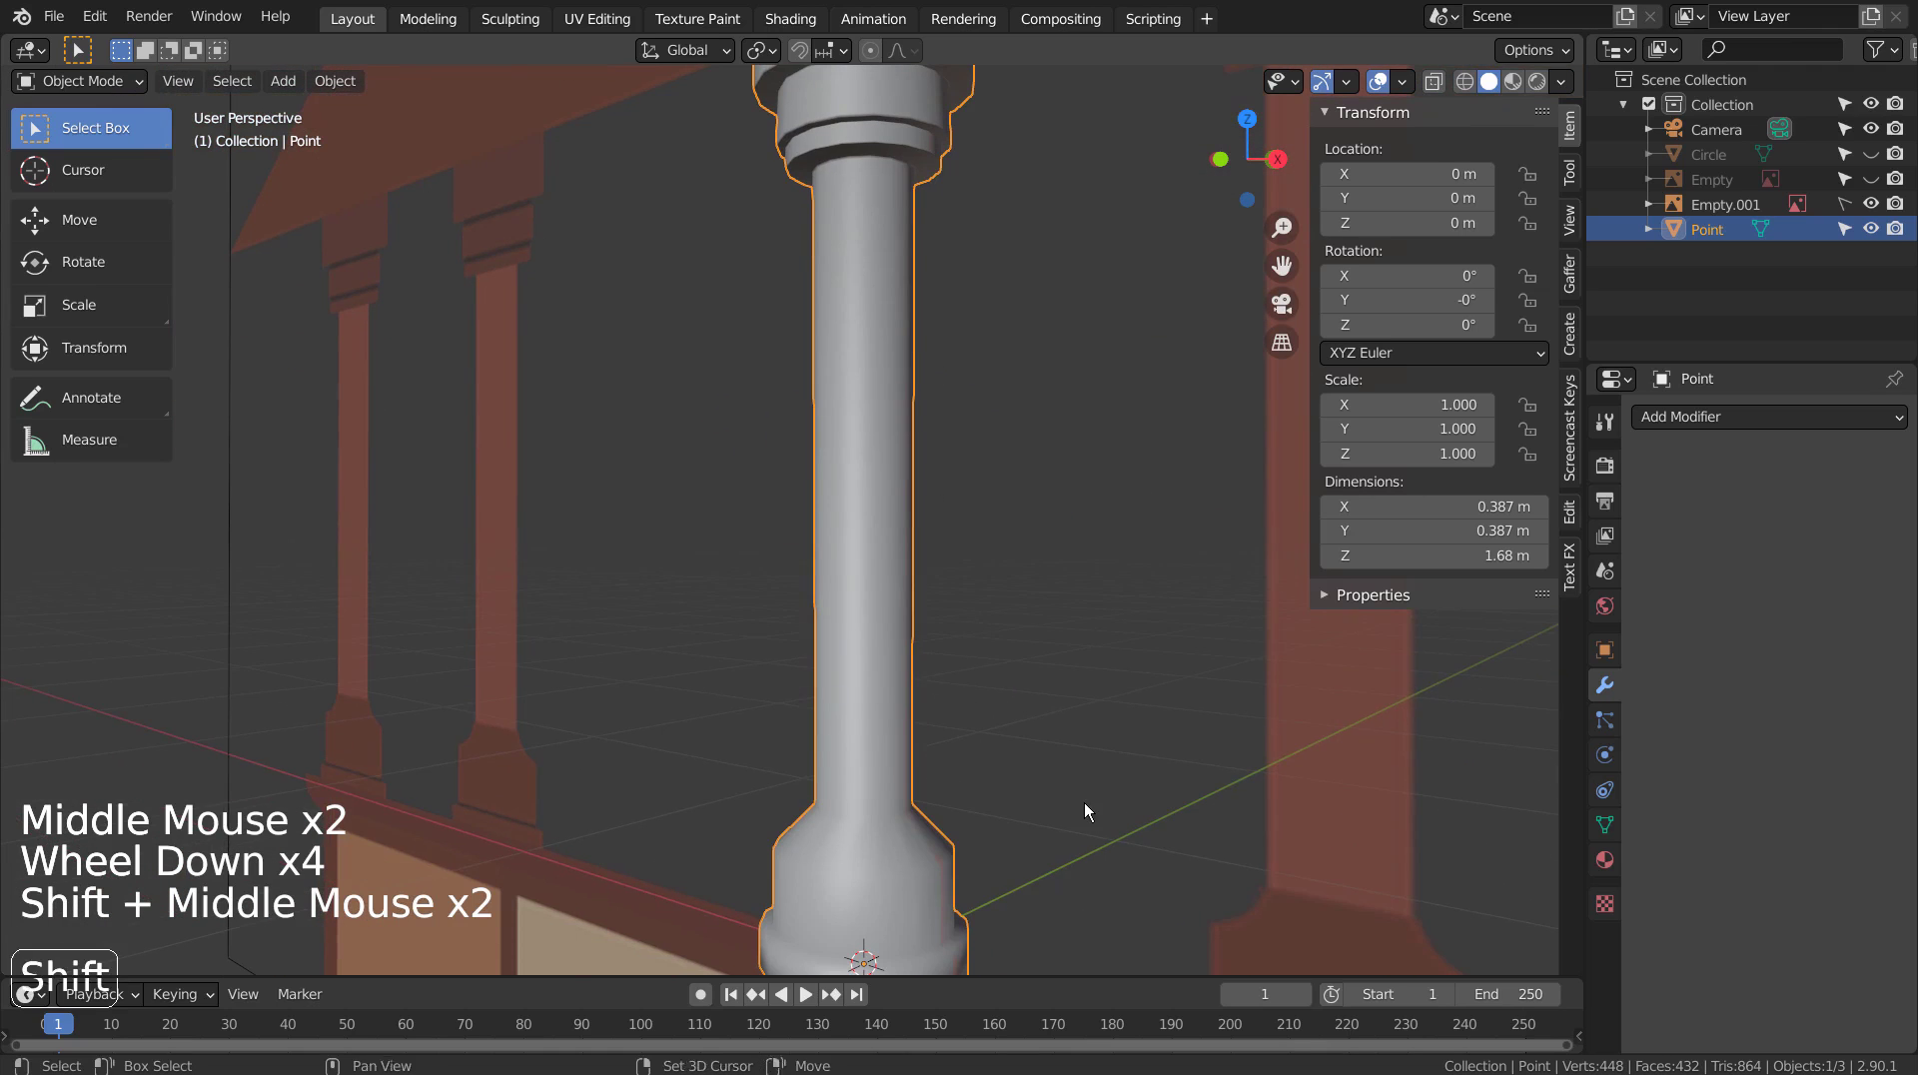
{"action": "middle_click_drag", "start_coordinate": [1083, 801], "coordinate": [1119, 518], "text": "shift"}
{"action": "scroll", "coordinate": [1056, 593], "scroll_direction": "up", "scroll_amount": 4}
{"action": "middle_click_drag", "start_coordinate": [1057, 593], "coordinate": [844, 626], "text": "shift"}
{"action": "key", "text": "Tab"}
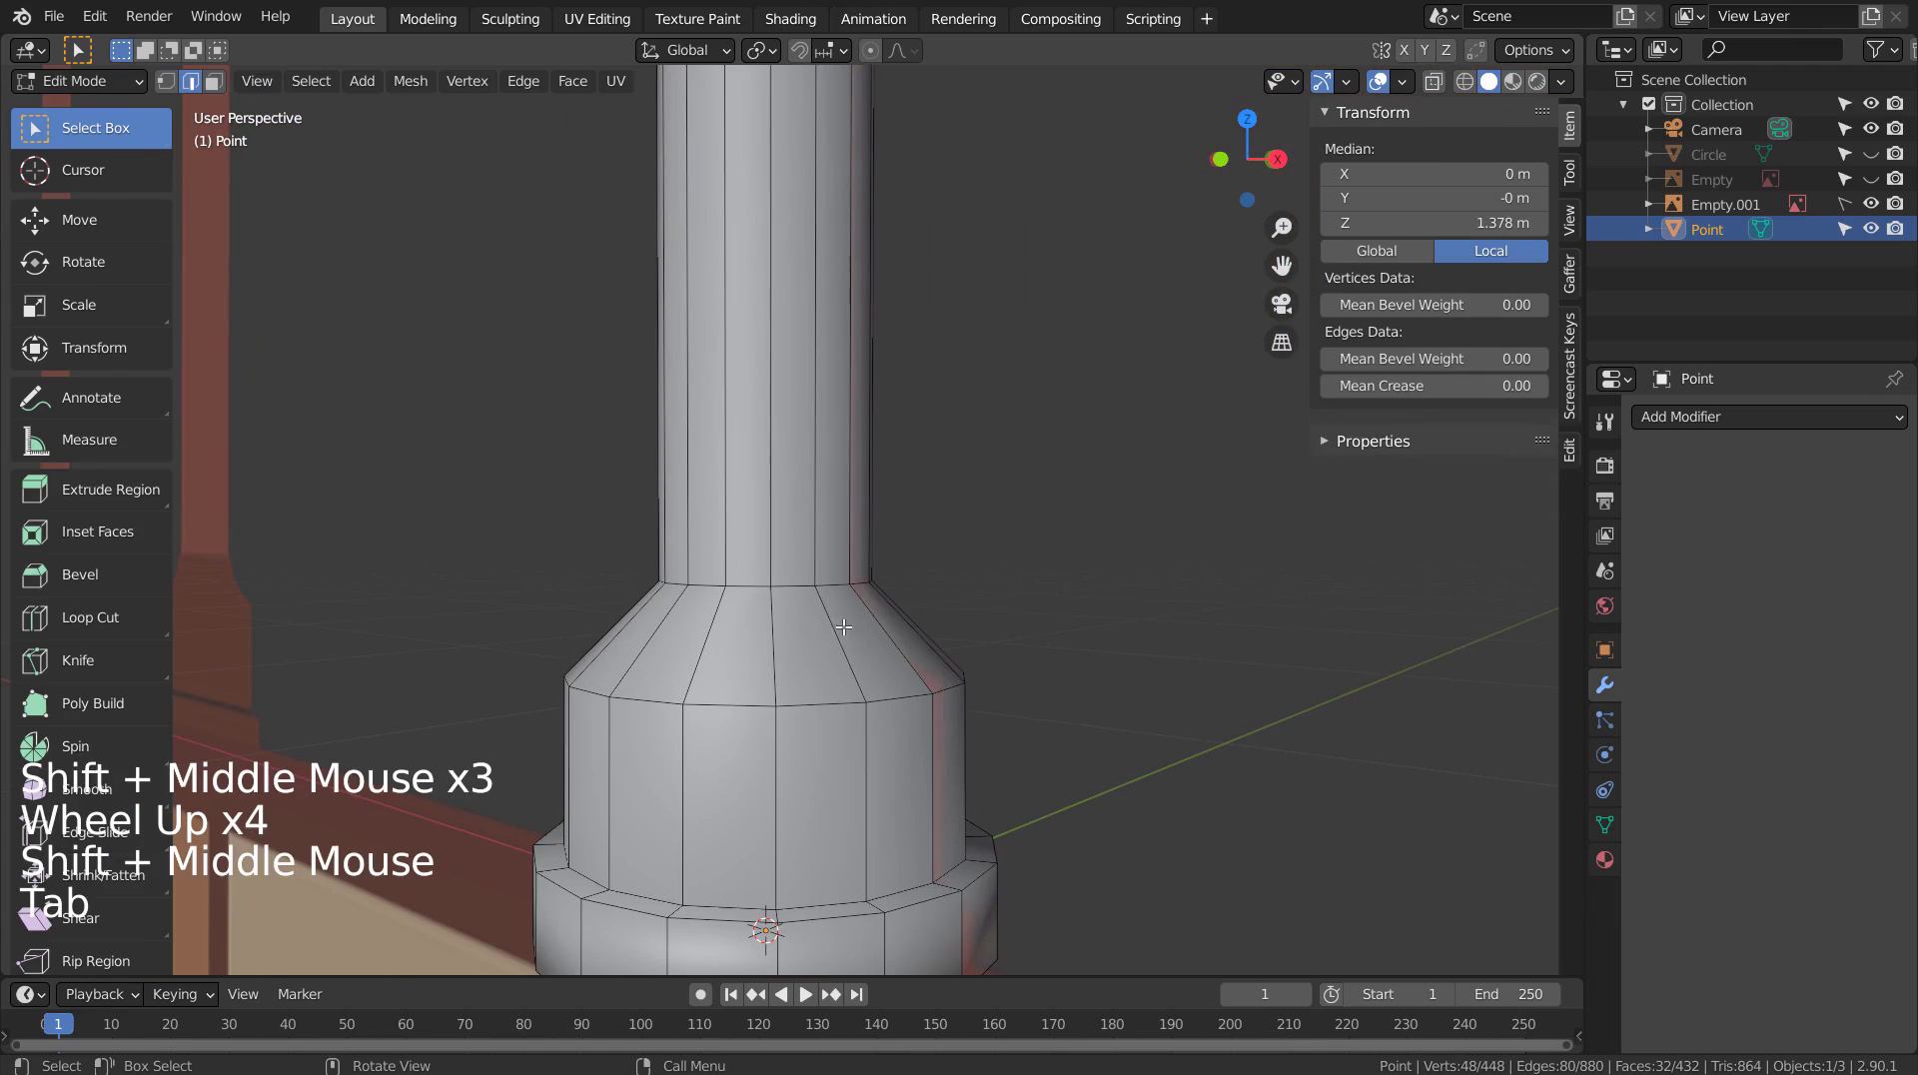
{"action": "left_click", "coordinate": [794, 588], "text": "alt"}
{"action": "key", "text": "ctrl+b"}
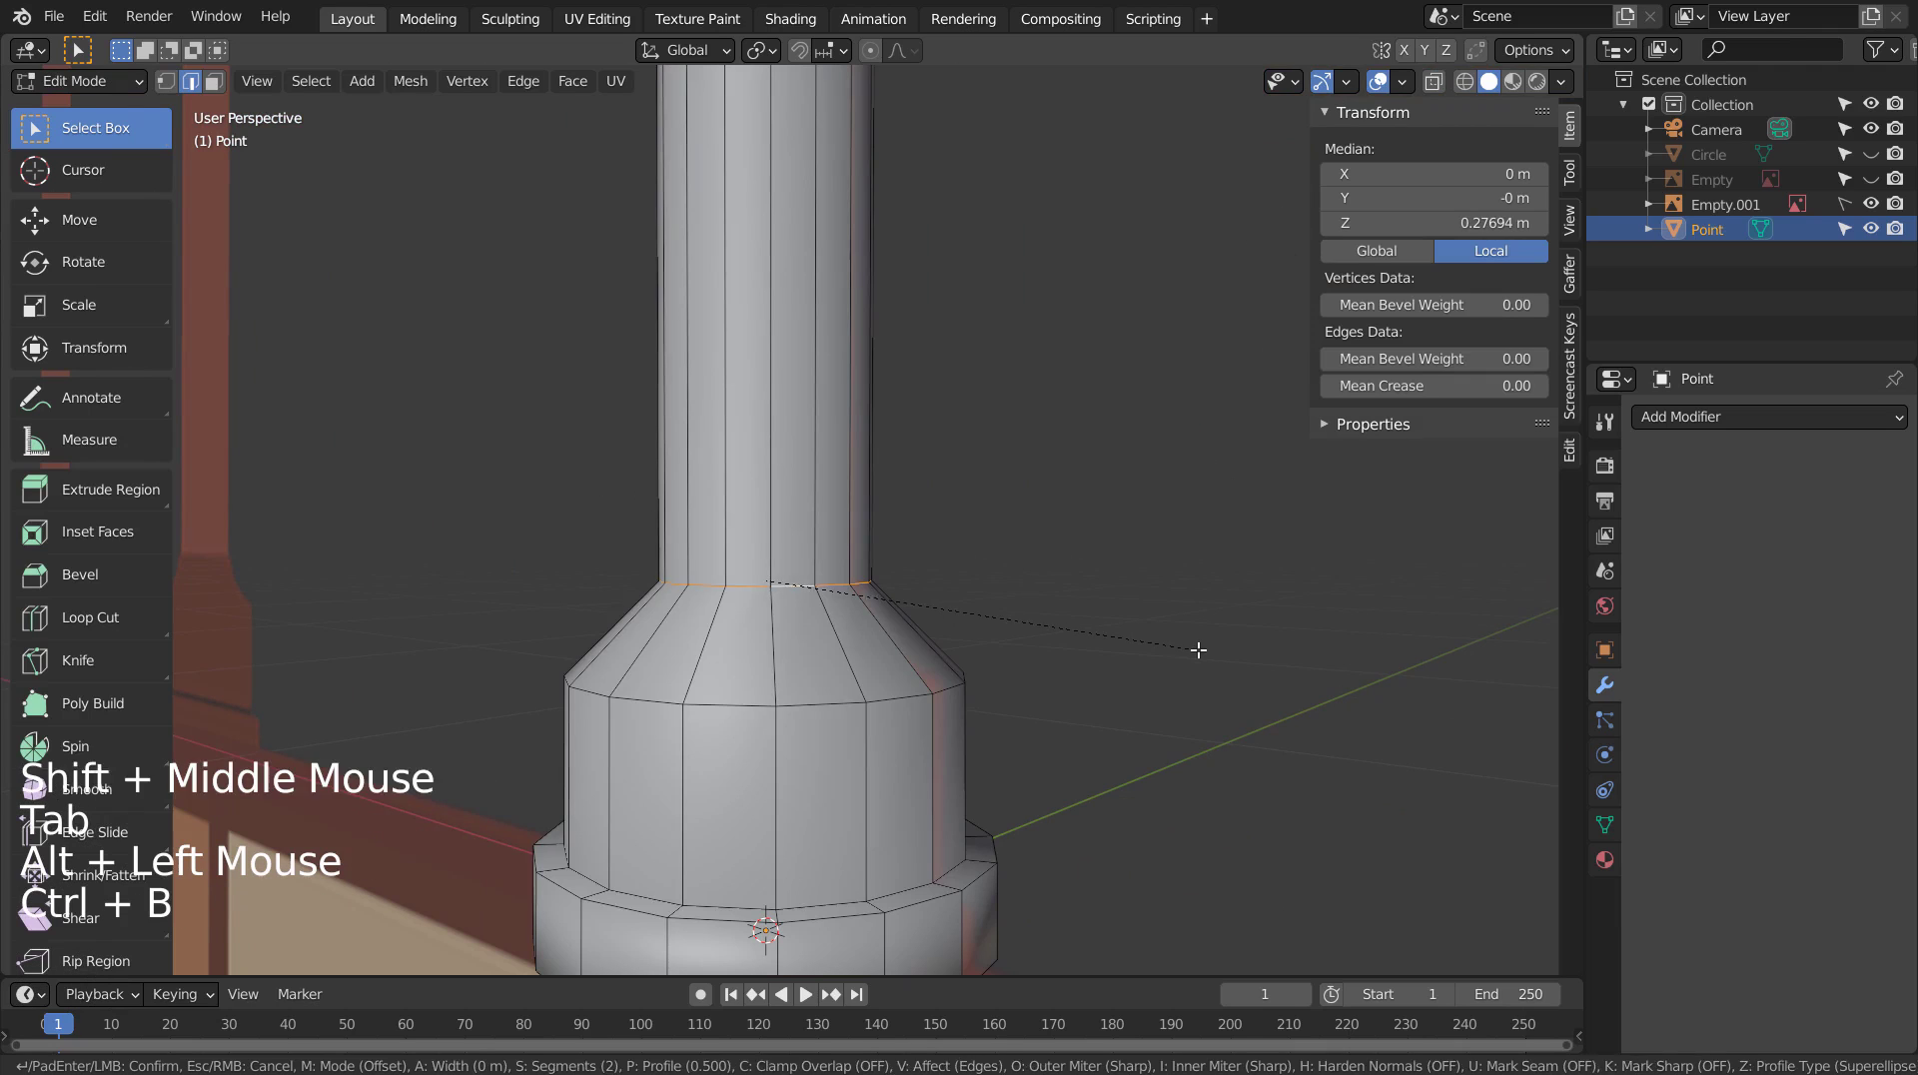
{"action": "left_click", "coordinate": [865, 709]}
Bevel the edge loop at the lower end of the base's sloped shoulder about 0.0022 m with two segments.
{"action": "left_click", "coordinate": [818, 705], "text": "alt"}
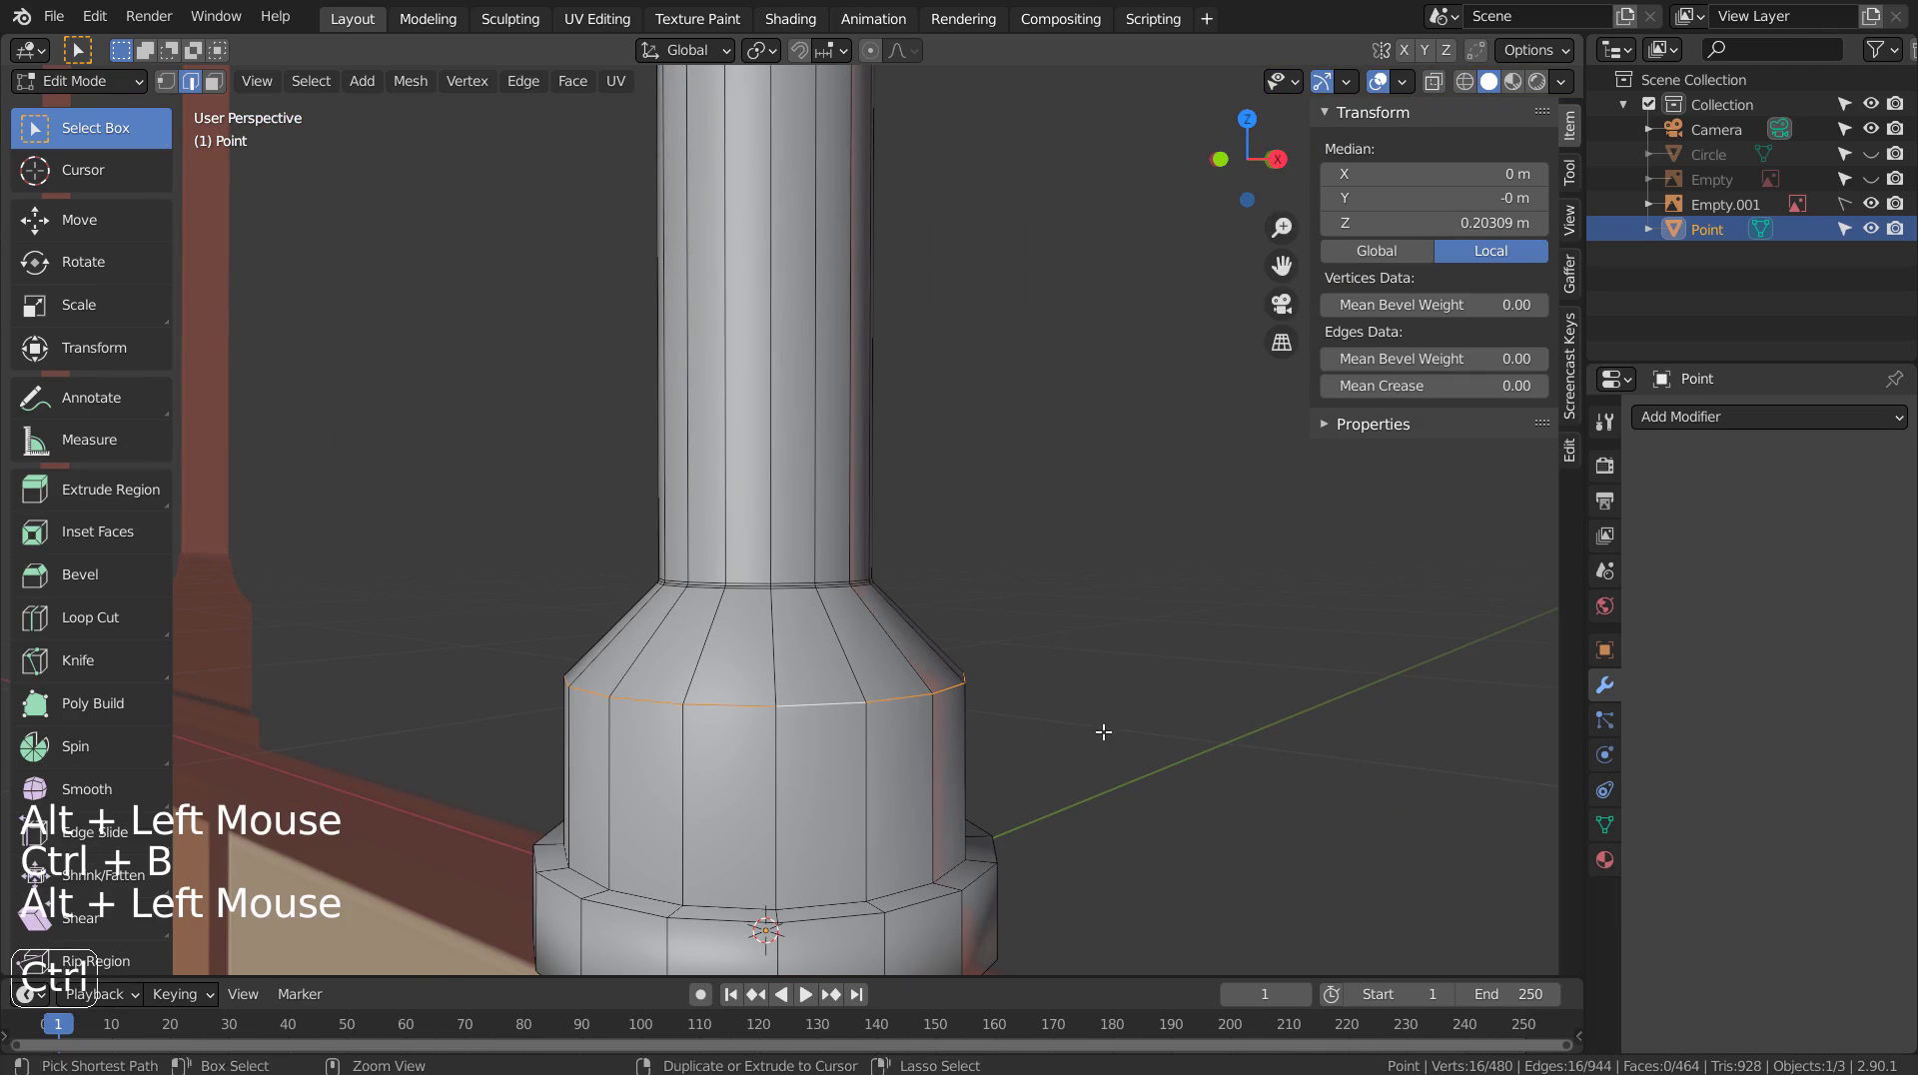
{"action": "key", "text": "ctrl+b"}
{"action": "left_click", "coordinate": [1108, 742]}
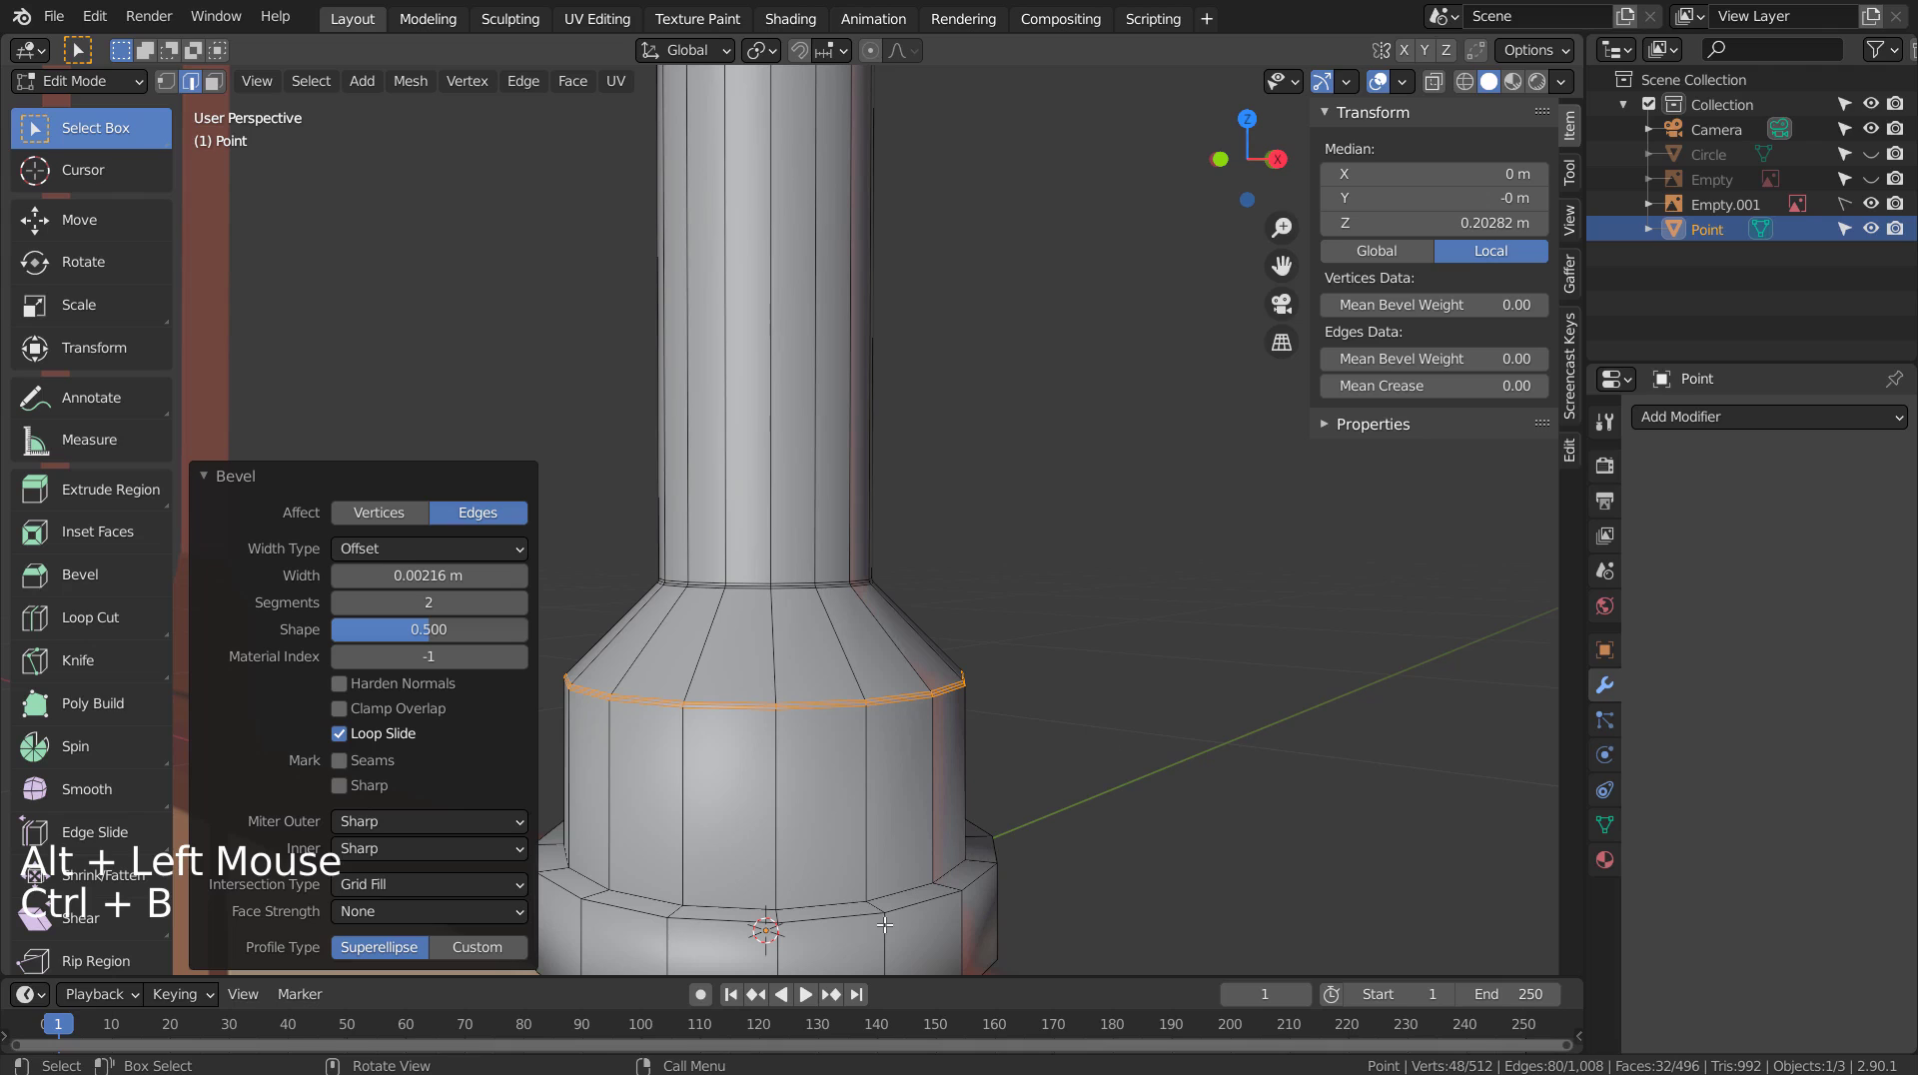
Bevel the loop where the base block meets the plinth about 0.002 m and the plinth's upper outer loop about 0.0029 m, with two segments.
{"action": "left_click", "coordinate": [850, 909], "text": "alt"}
{"action": "key", "text": "ctrl+b"}
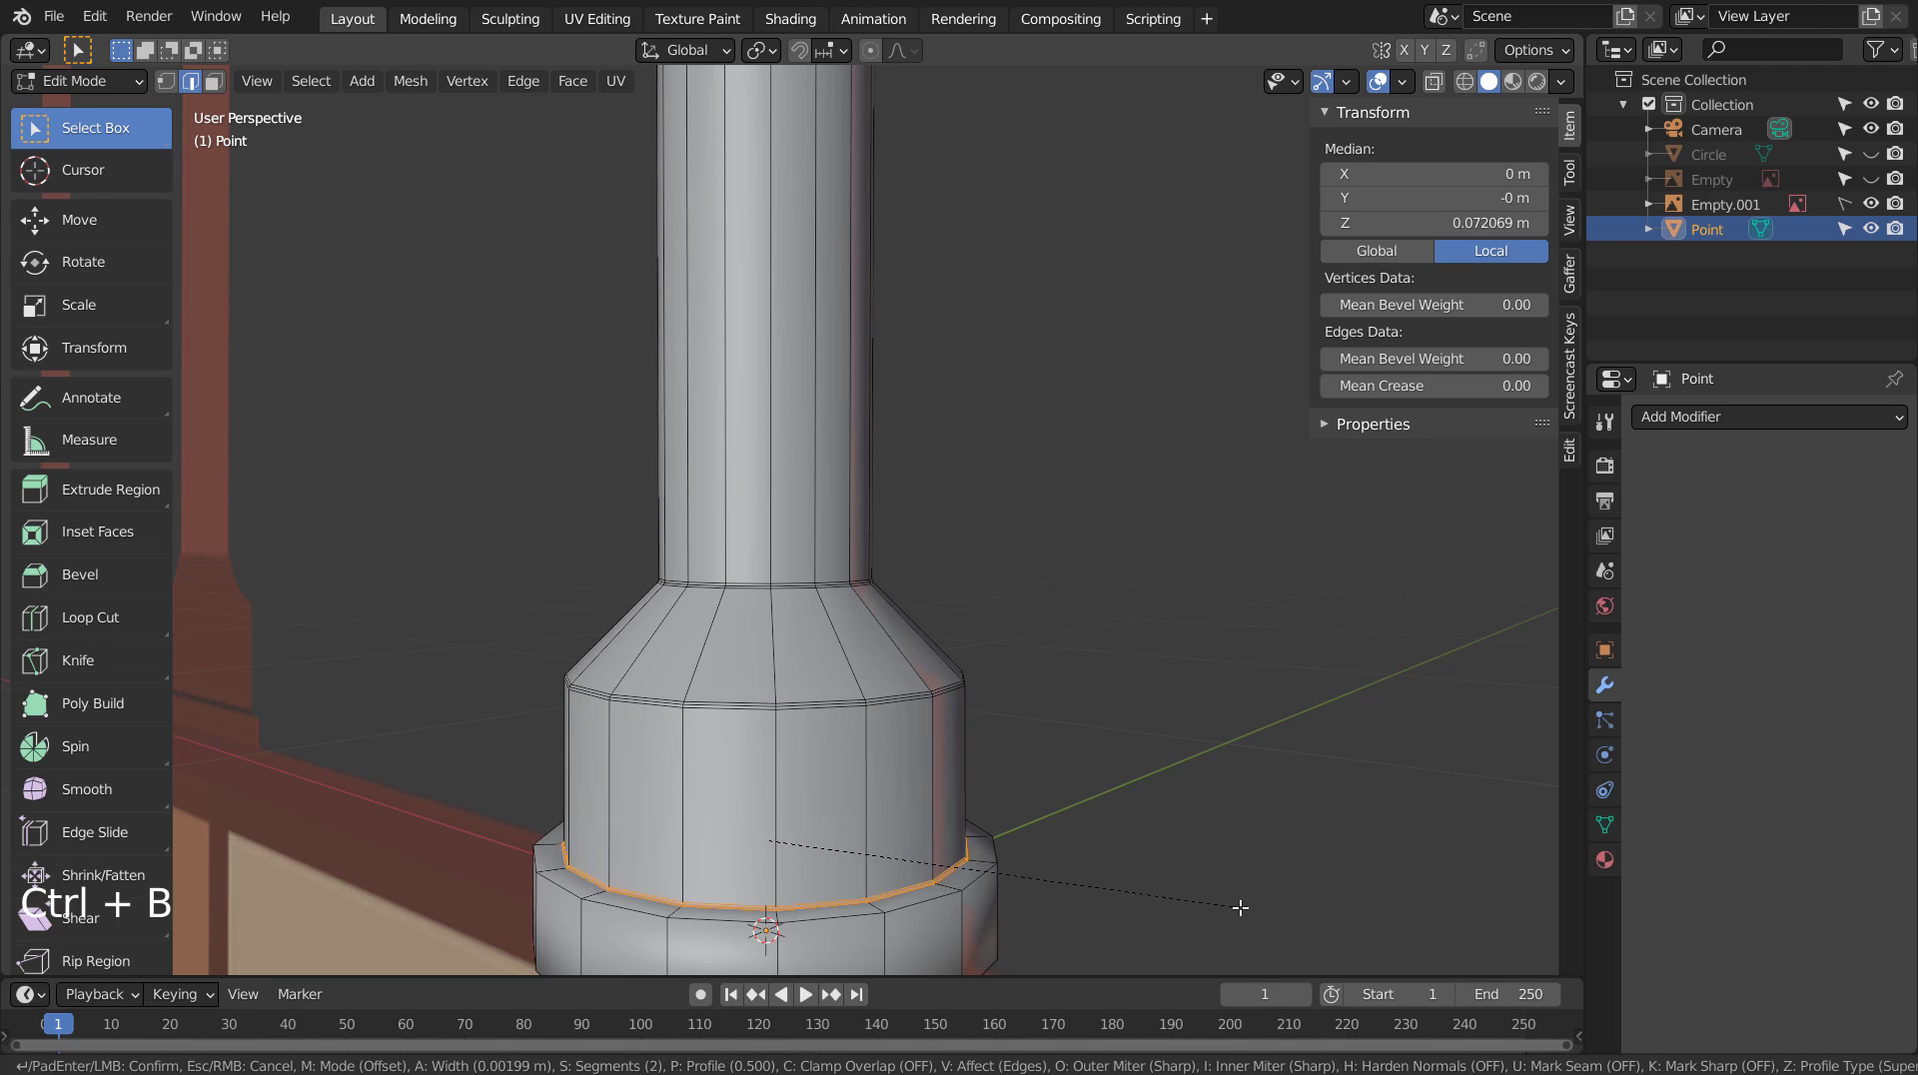
{"action": "left_click", "coordinate": [1241, 907]}
{"action": "left_click", "coordinate": [932, 904], "text": "alt"}
{"action": "key", "text": "ctrl+b"}
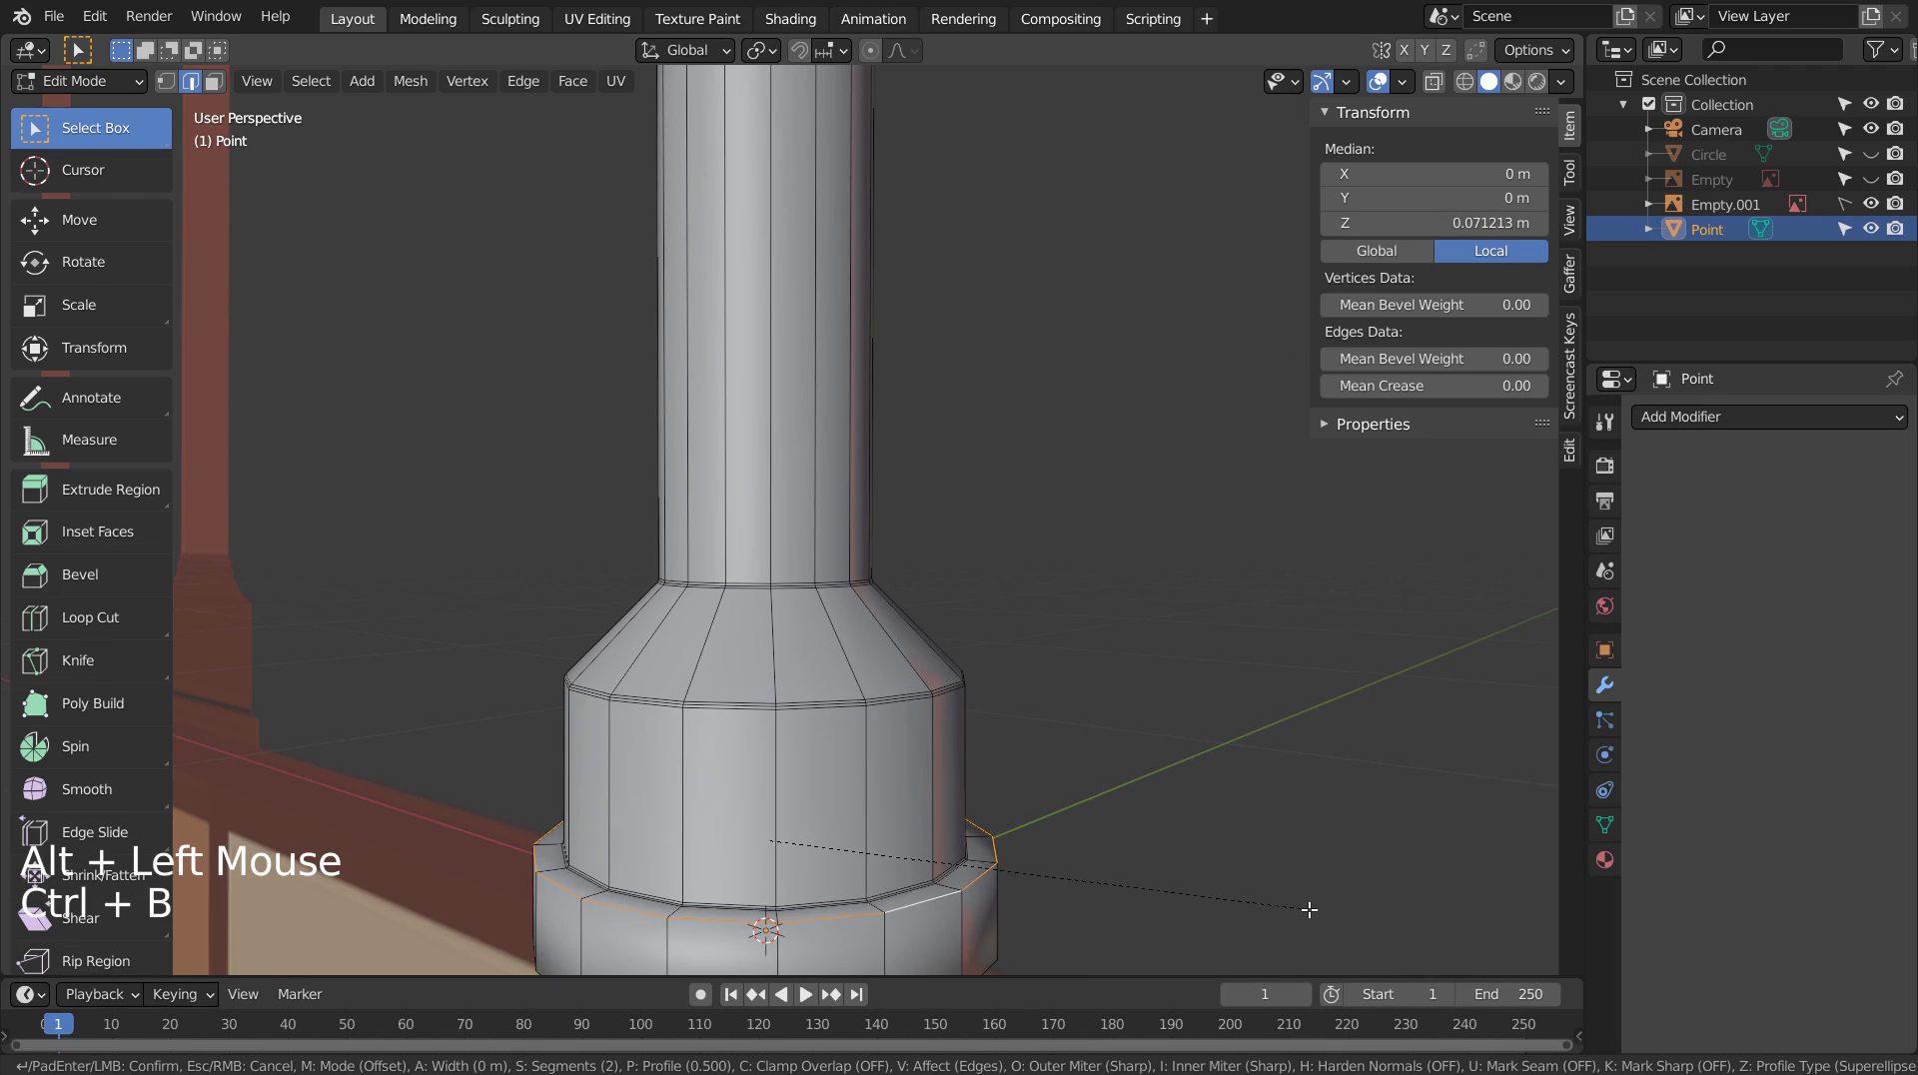
{"action": "left_click", "coordinate": [1137, 860]}
Bevel the edge loop around the pillar's underside about 0.0045 m with two segments.
{"action": "middle_click_drag", "start_coordinate": [1137, 860], "coordinate": [1238, 844]}
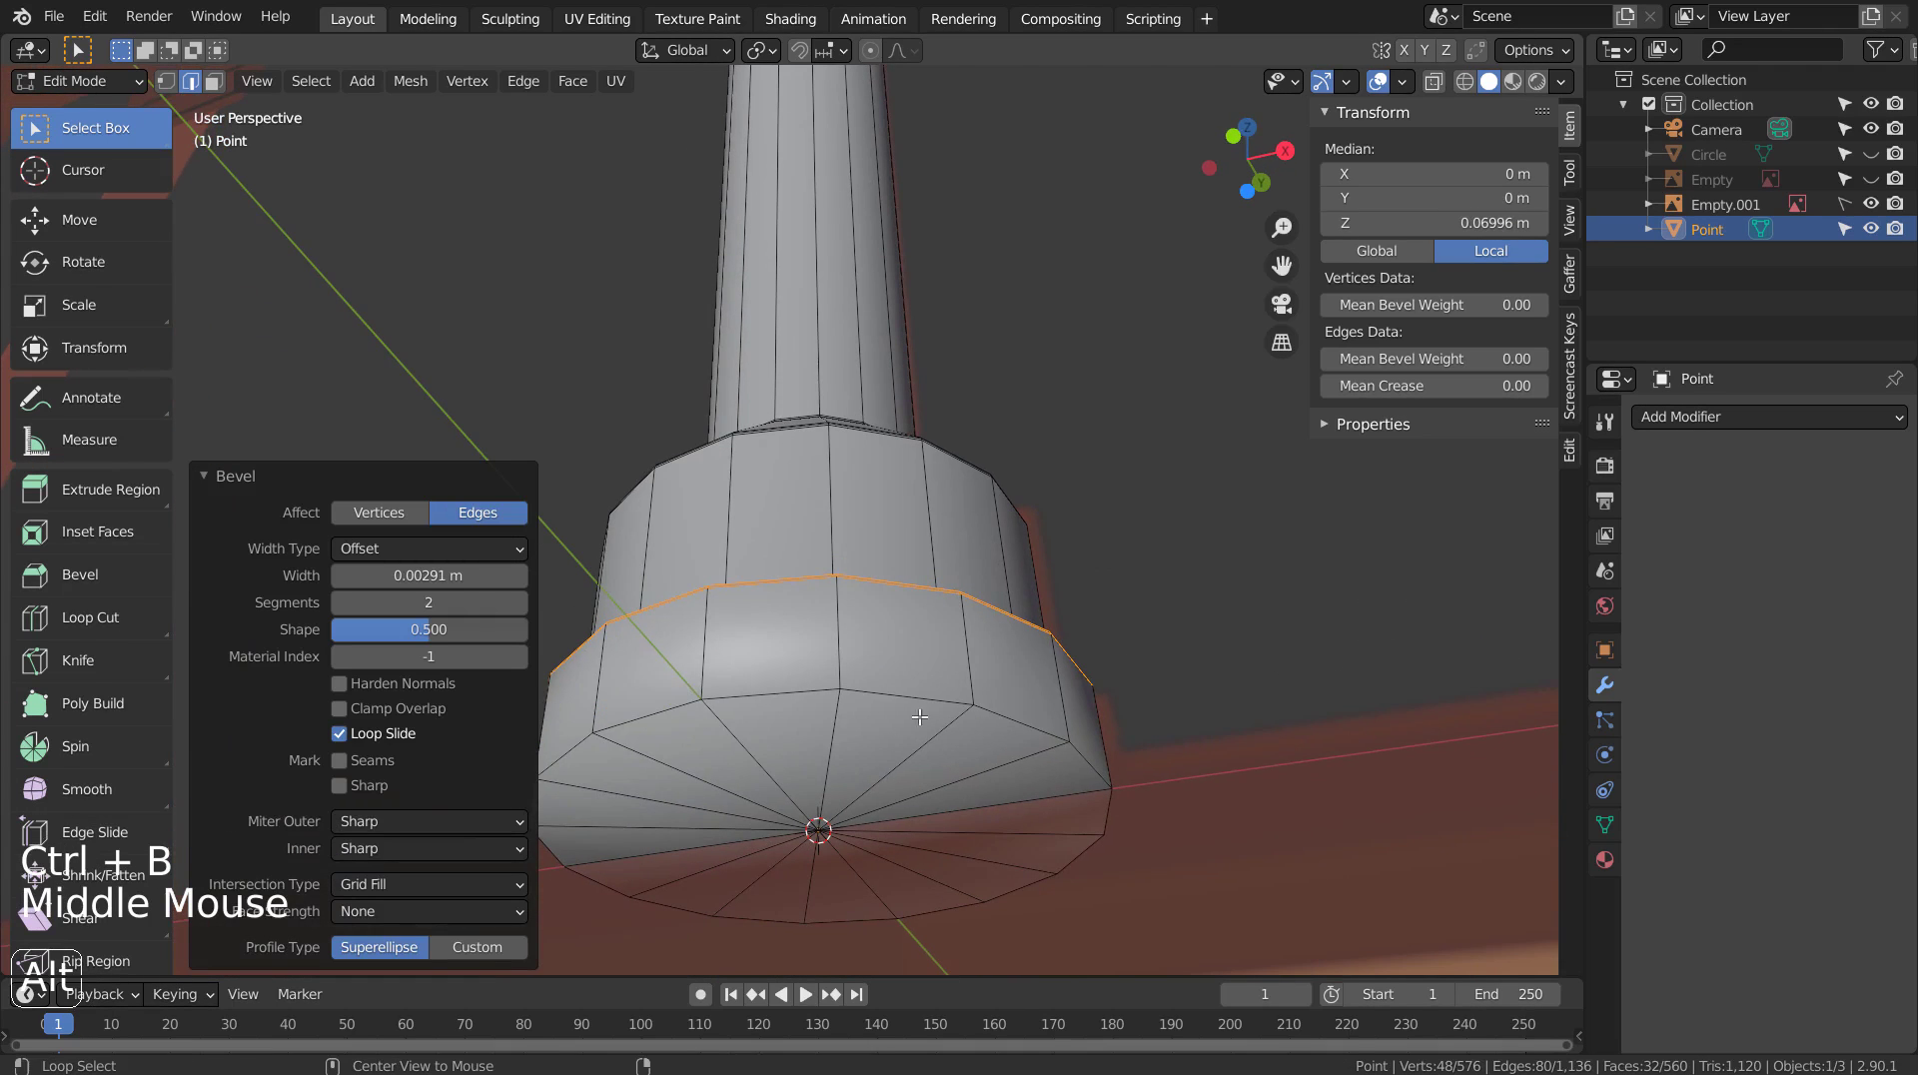
{"action": "left_click", "coordinate": [1078, 857], "text": "alt"}
{"action": "key", "text": "ctrl+b"}
{"action": "left_click", "coordinate": [1292, 835]}
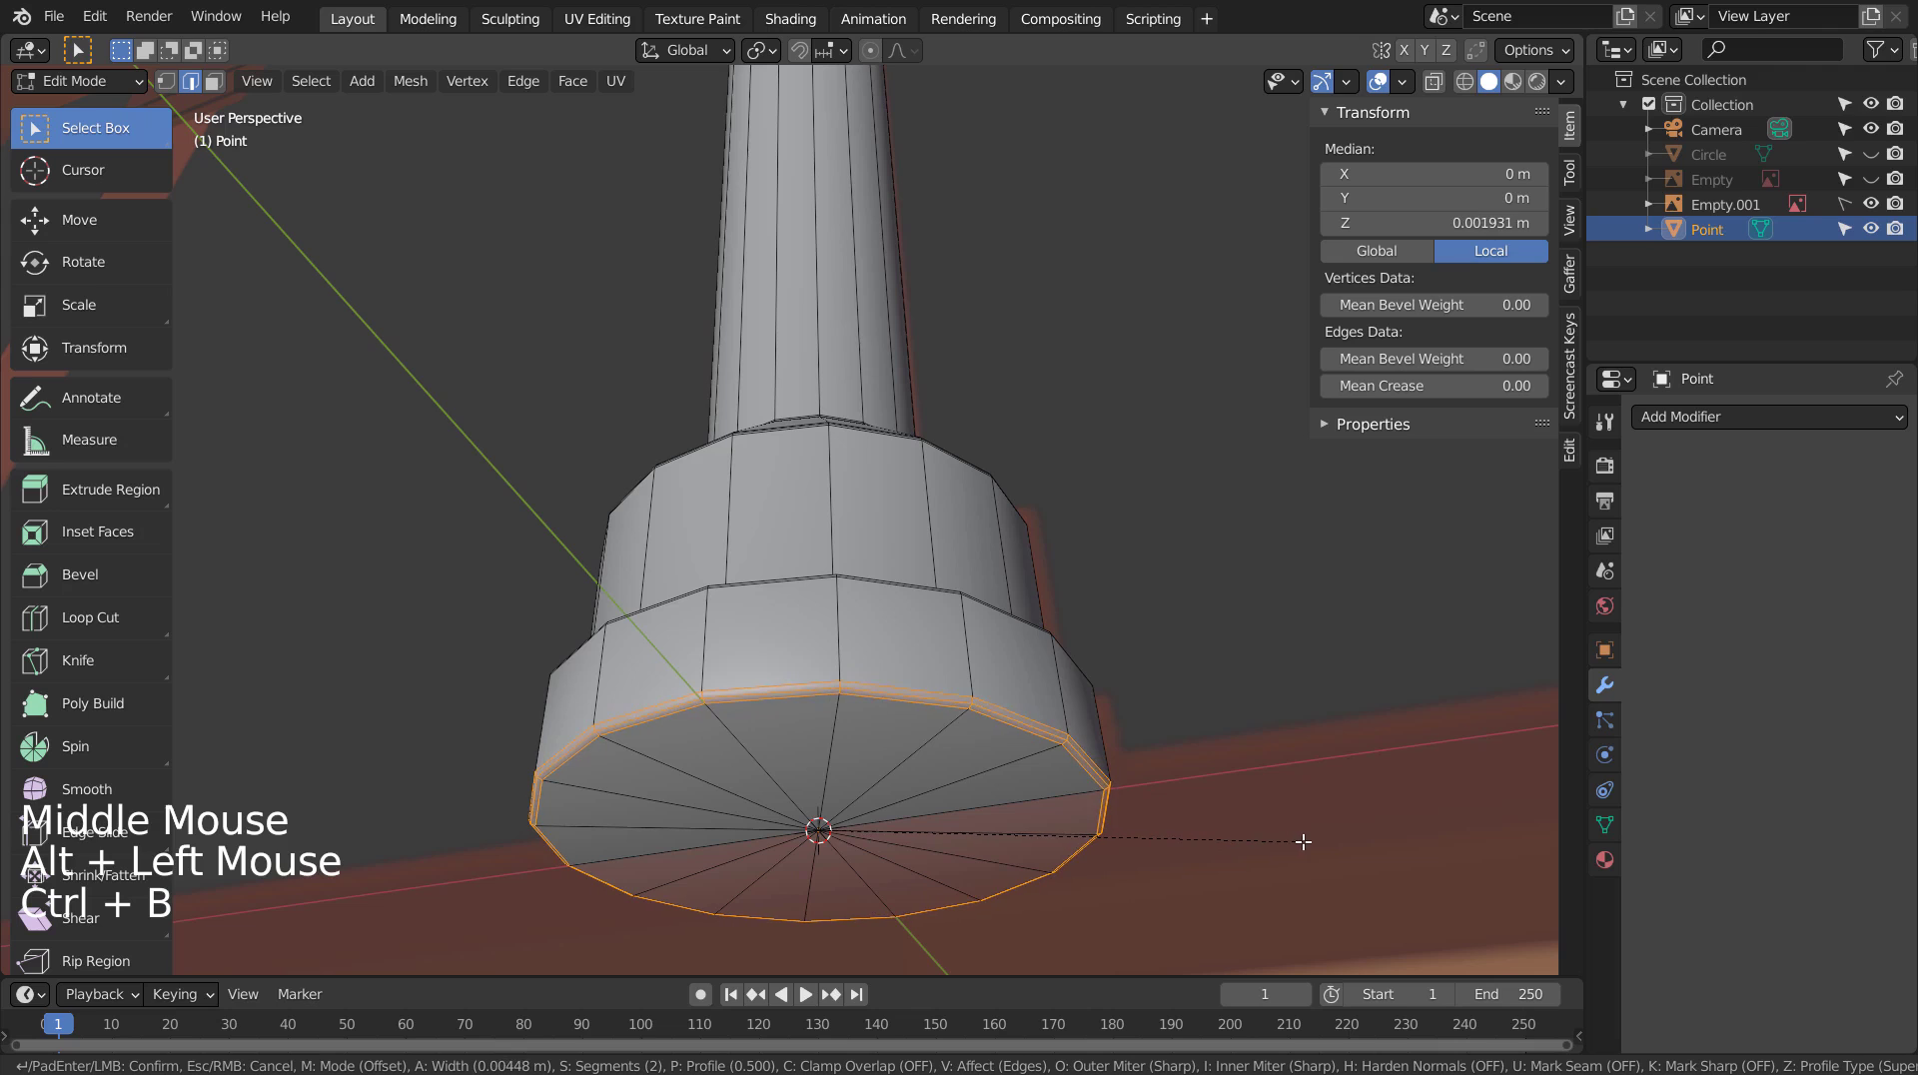
Leave mesh editing and give the pillar a Subdivision Surface modifier with a viewport level of 3.
{"action": "key", "text": "Tab"}
{"action": "middle_click_drag", "start_coordinate": [1274, 687], "coordinate": [1260, 817]}
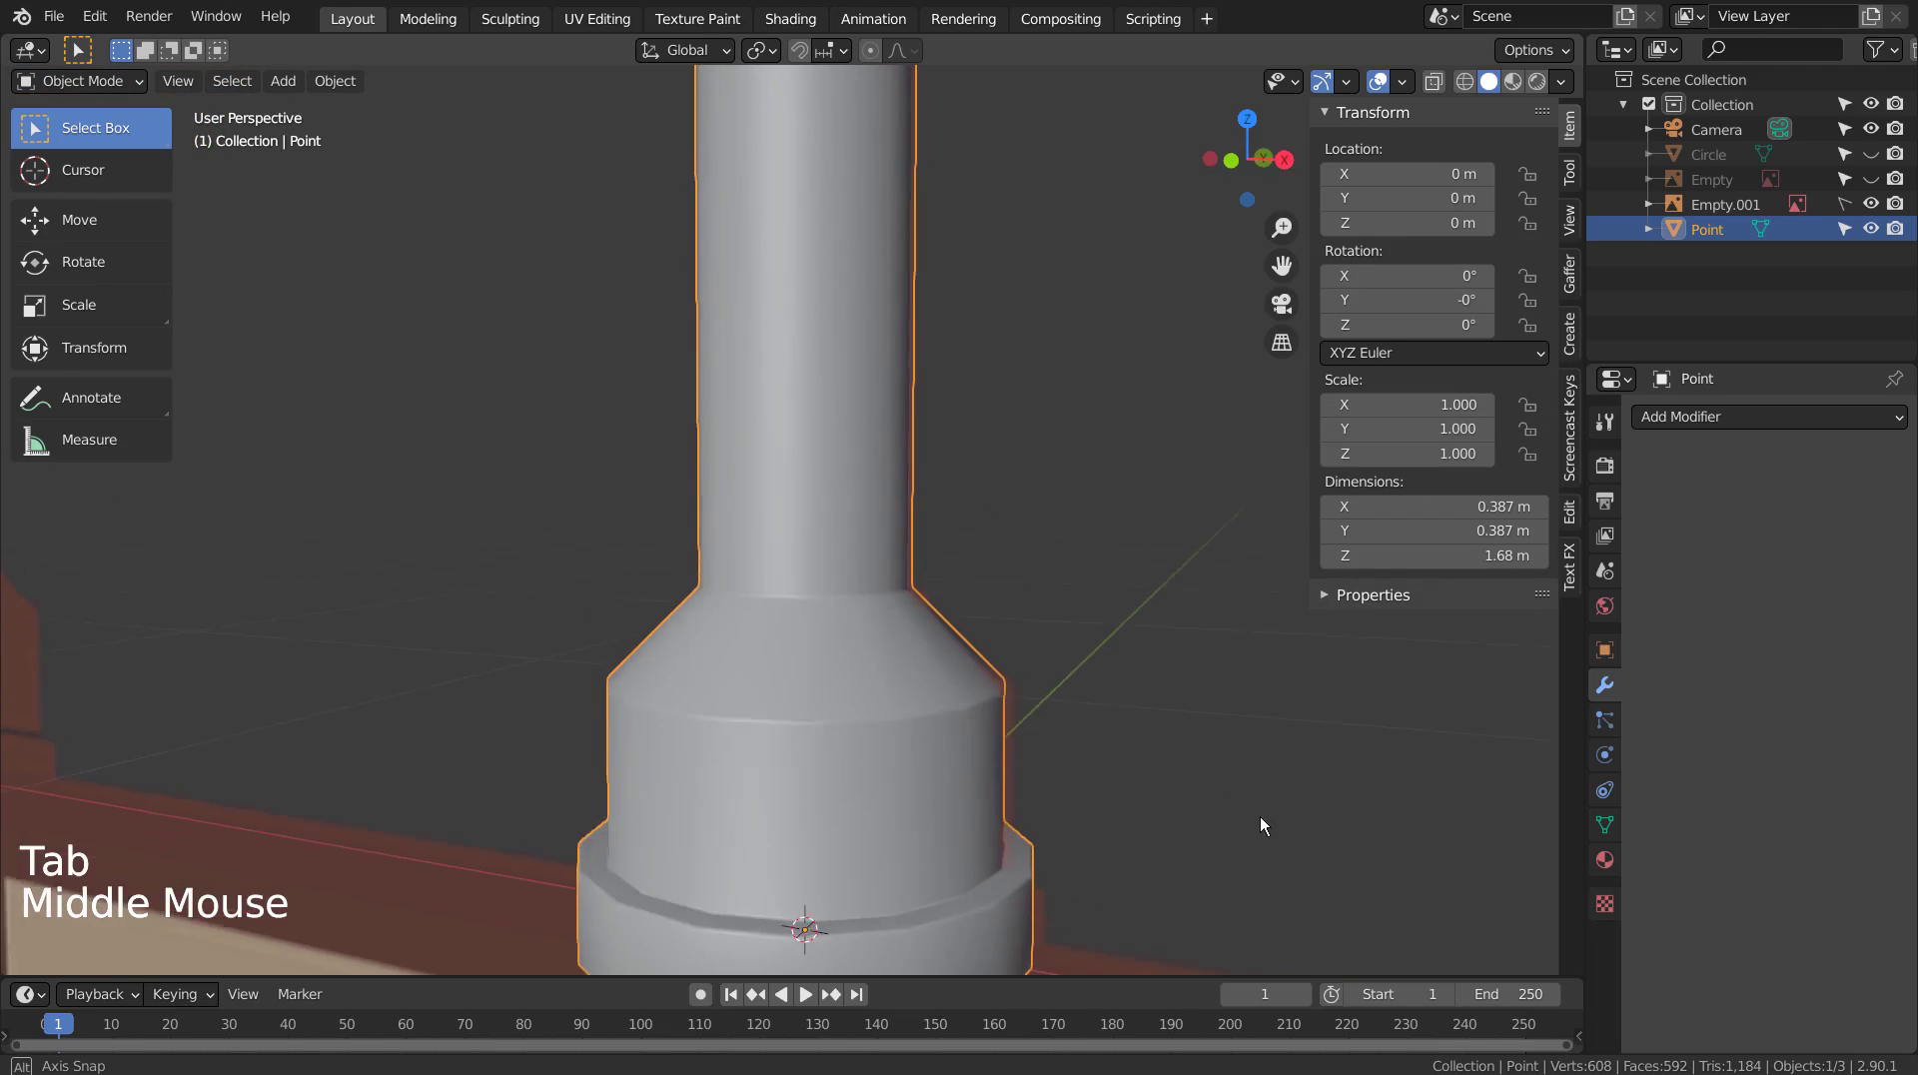
{"action": "middle_click", "coordinate": [1261, 817]}
{"action": "key", "text": "ctrl+3"}
{"action": "scroll", "coordinate": [1175, 723], "scroll_direction": "down", "scroll_amount": 5}
{"action": "middle_click_drag", "start_coordinate": [1154, 703], "coordinate": [1056, 823], "text": "shift"}
{"action": "middle_click", "coordinate": [1005, 584], "text": "shift"}
{"action": "key", "text": "ctrl+1"}
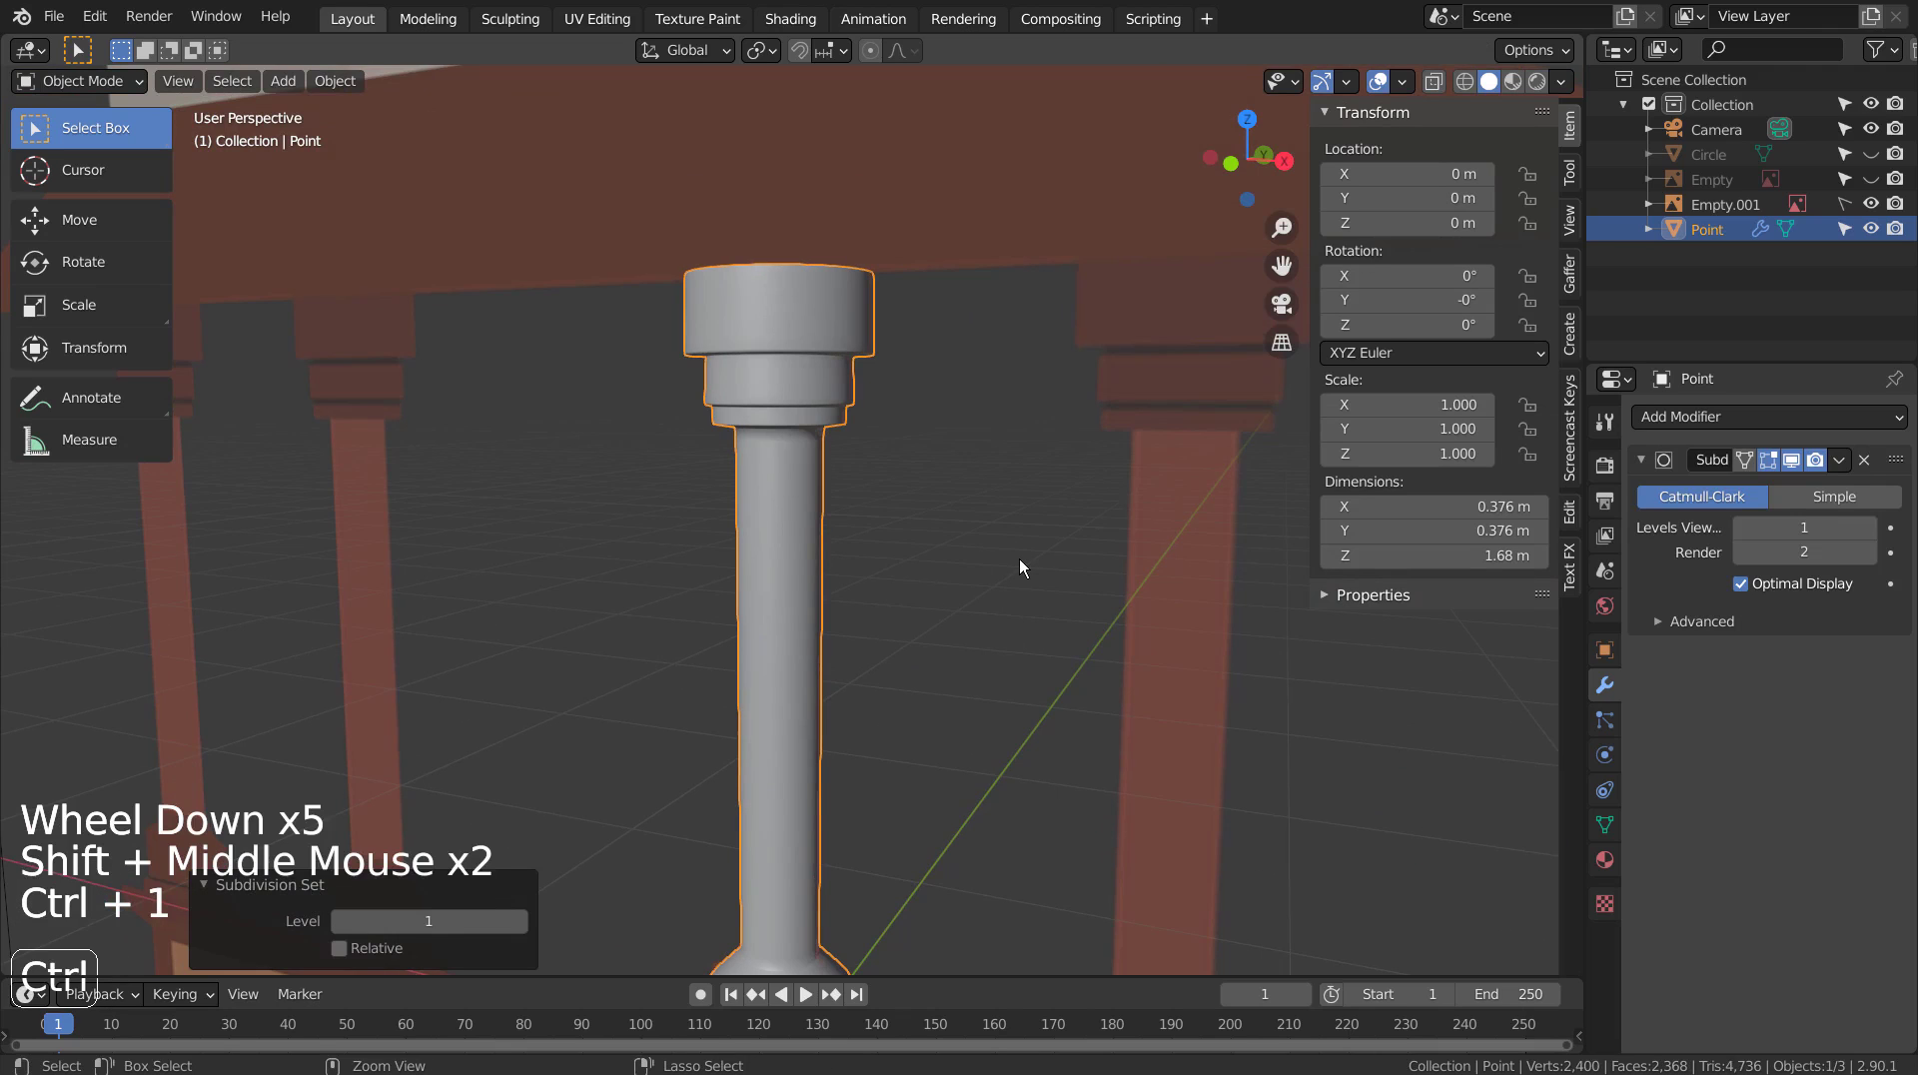
{"action": "key", "text": "ctrl+3"}
{"action": "scroll", "coordinate": [1019, 606], "scroll_direction": "up", "scroll_amount": 2}
{"action": "middle_click_drag", "start_coordinate": [1019, 606], "coordinate": [1068, 681]}
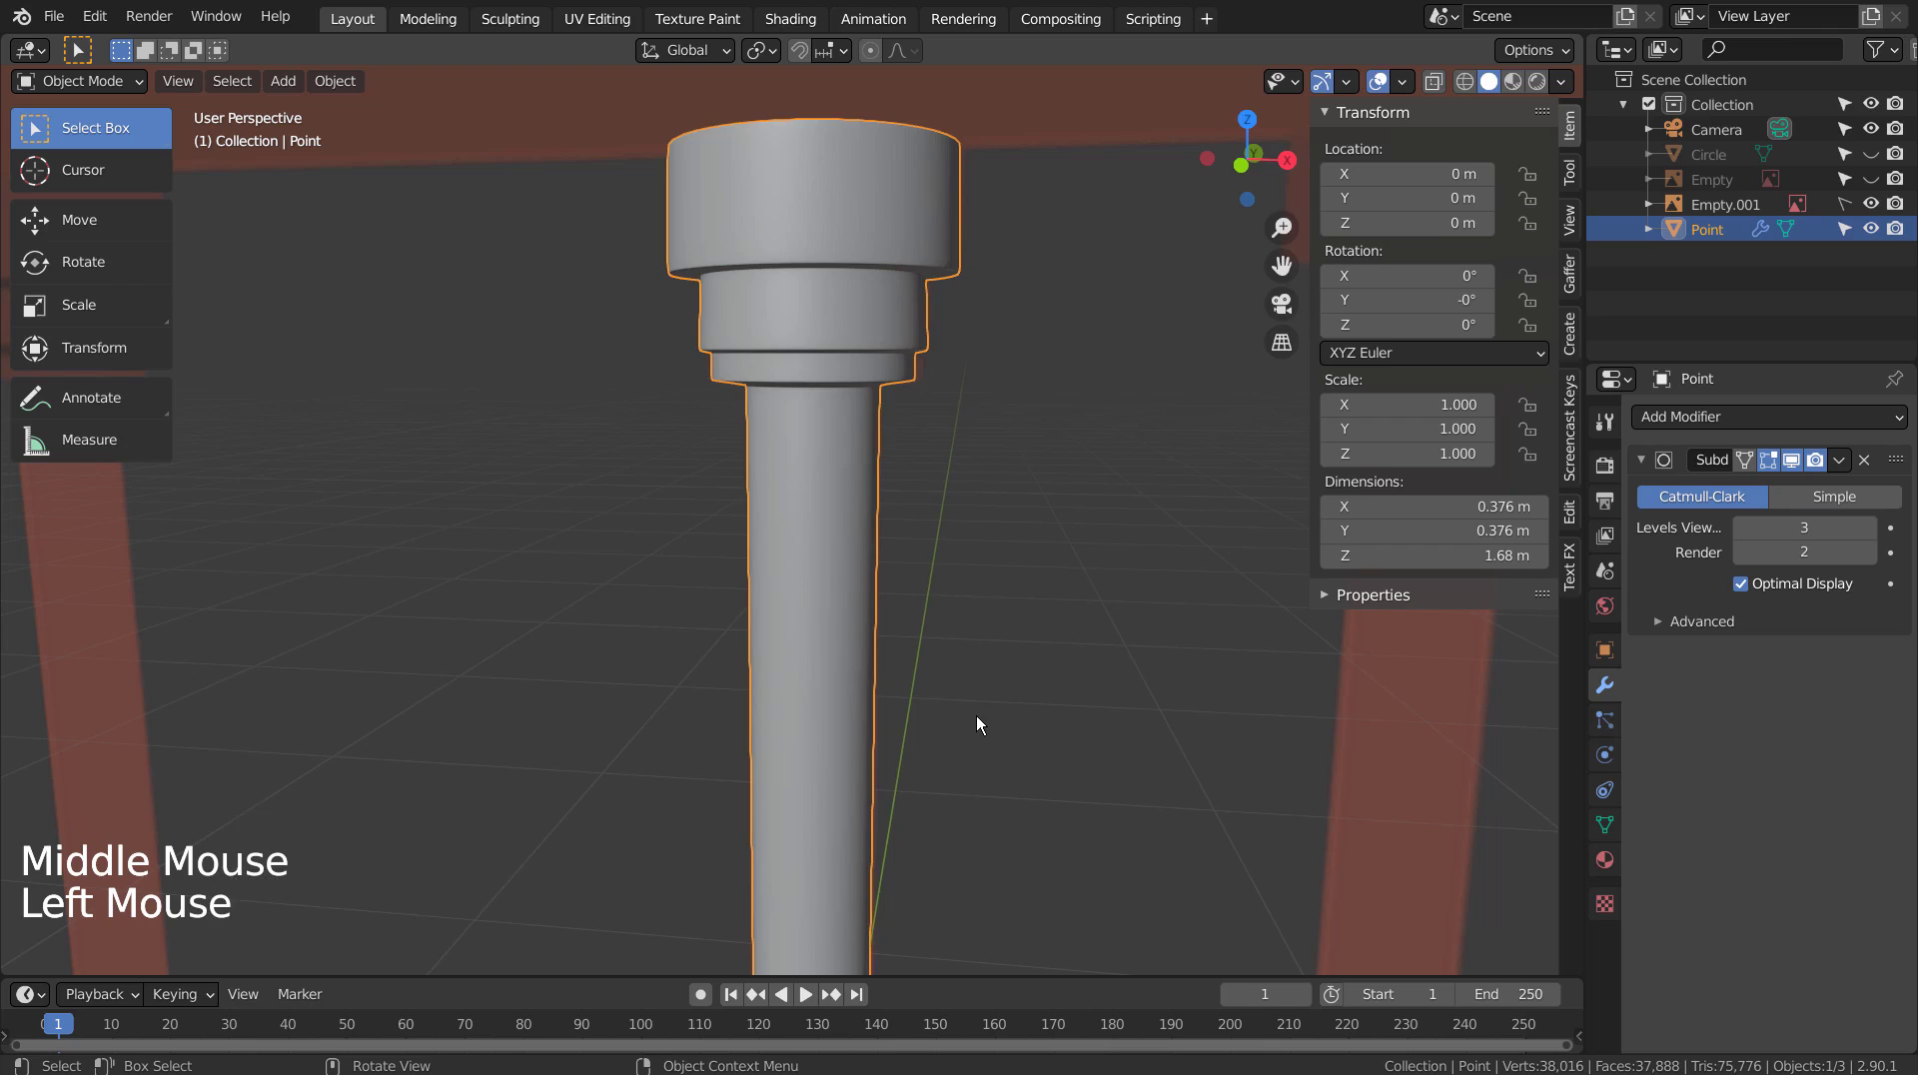
In top view, hide the Empty.001 reference image and show the Empty reference and the octagonal Circle base.
{"action": "scroll", "coordinate": [975, 715], "scroll_direction": "down", "scroll_amount": 4}
{"action": "key", "text": "KP_1"}
{"action": "key", "text": "KP_7"}
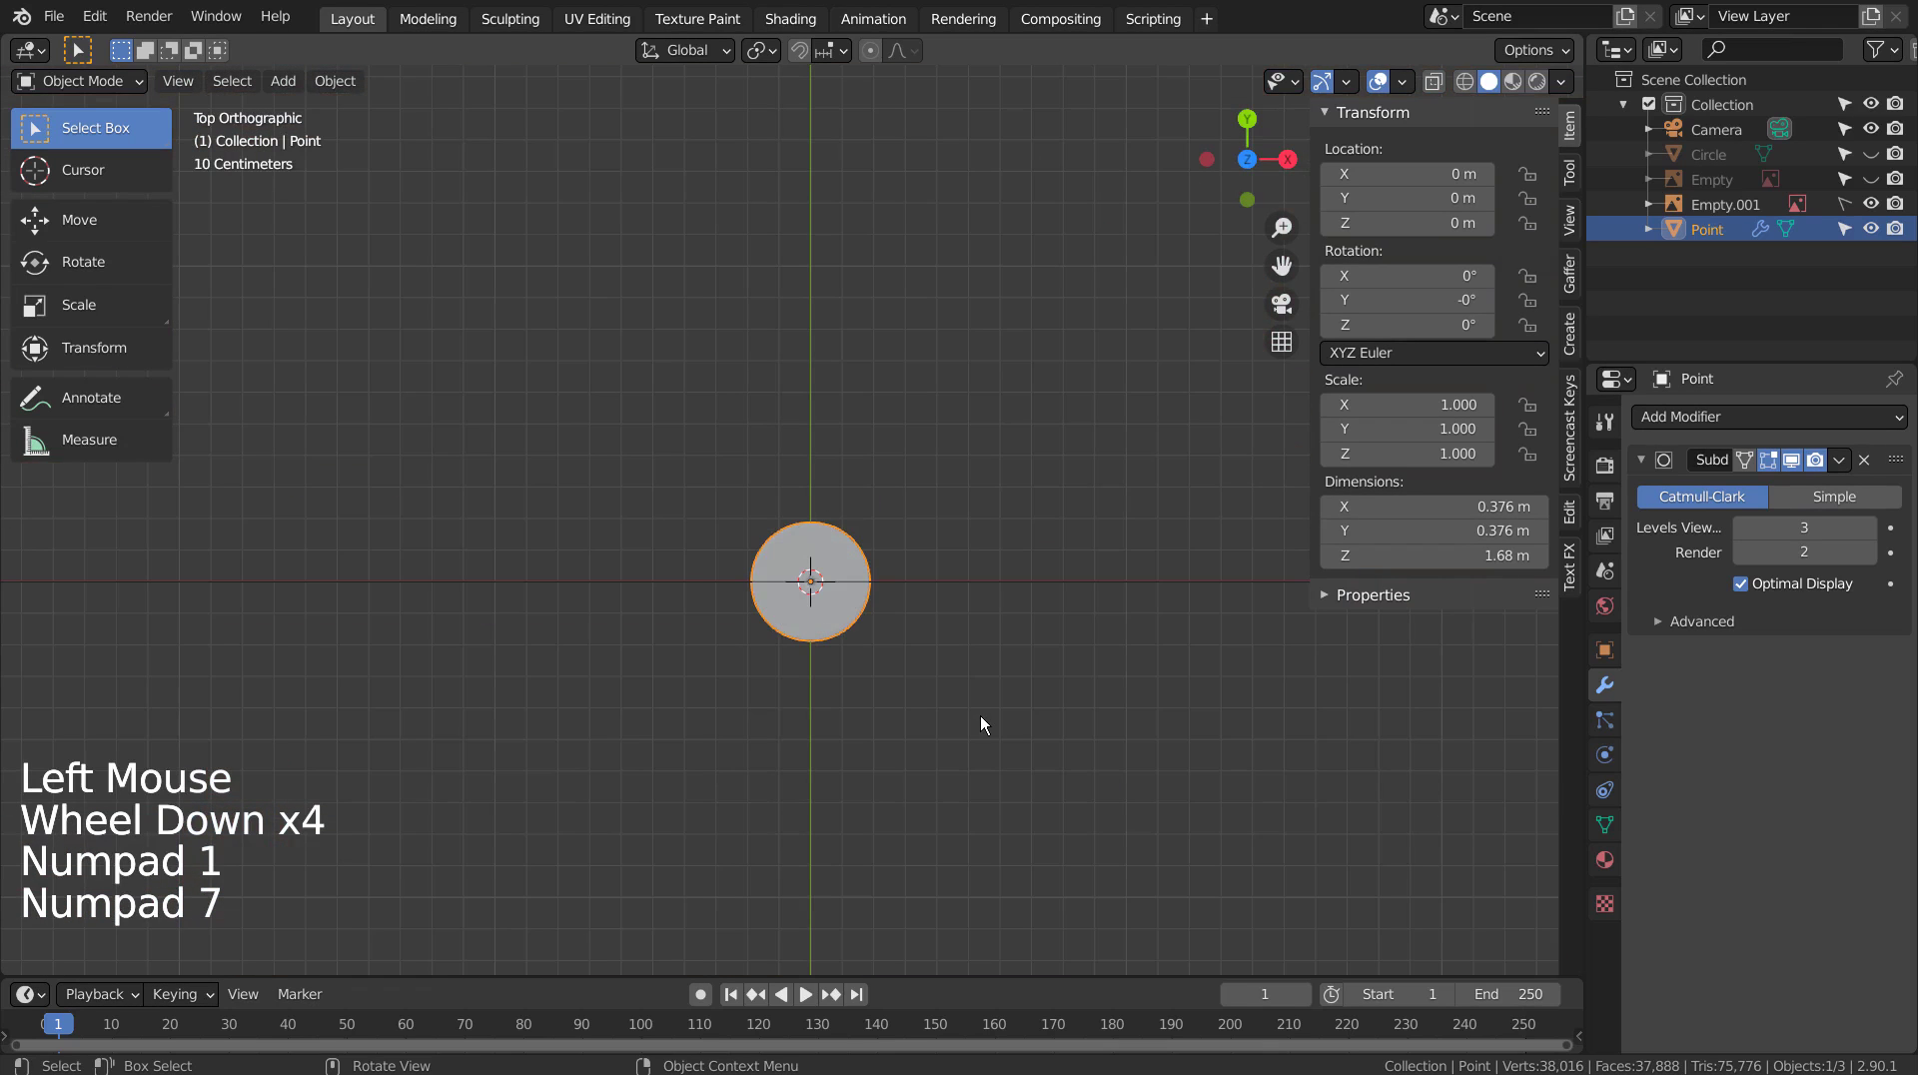
{"action": "left_click", "coordinate": [1870, 204]}
{"action": "left_click", "coordinate": [1870, 179]}
{"action": "left_click", "coordinate": [1871, 153]}
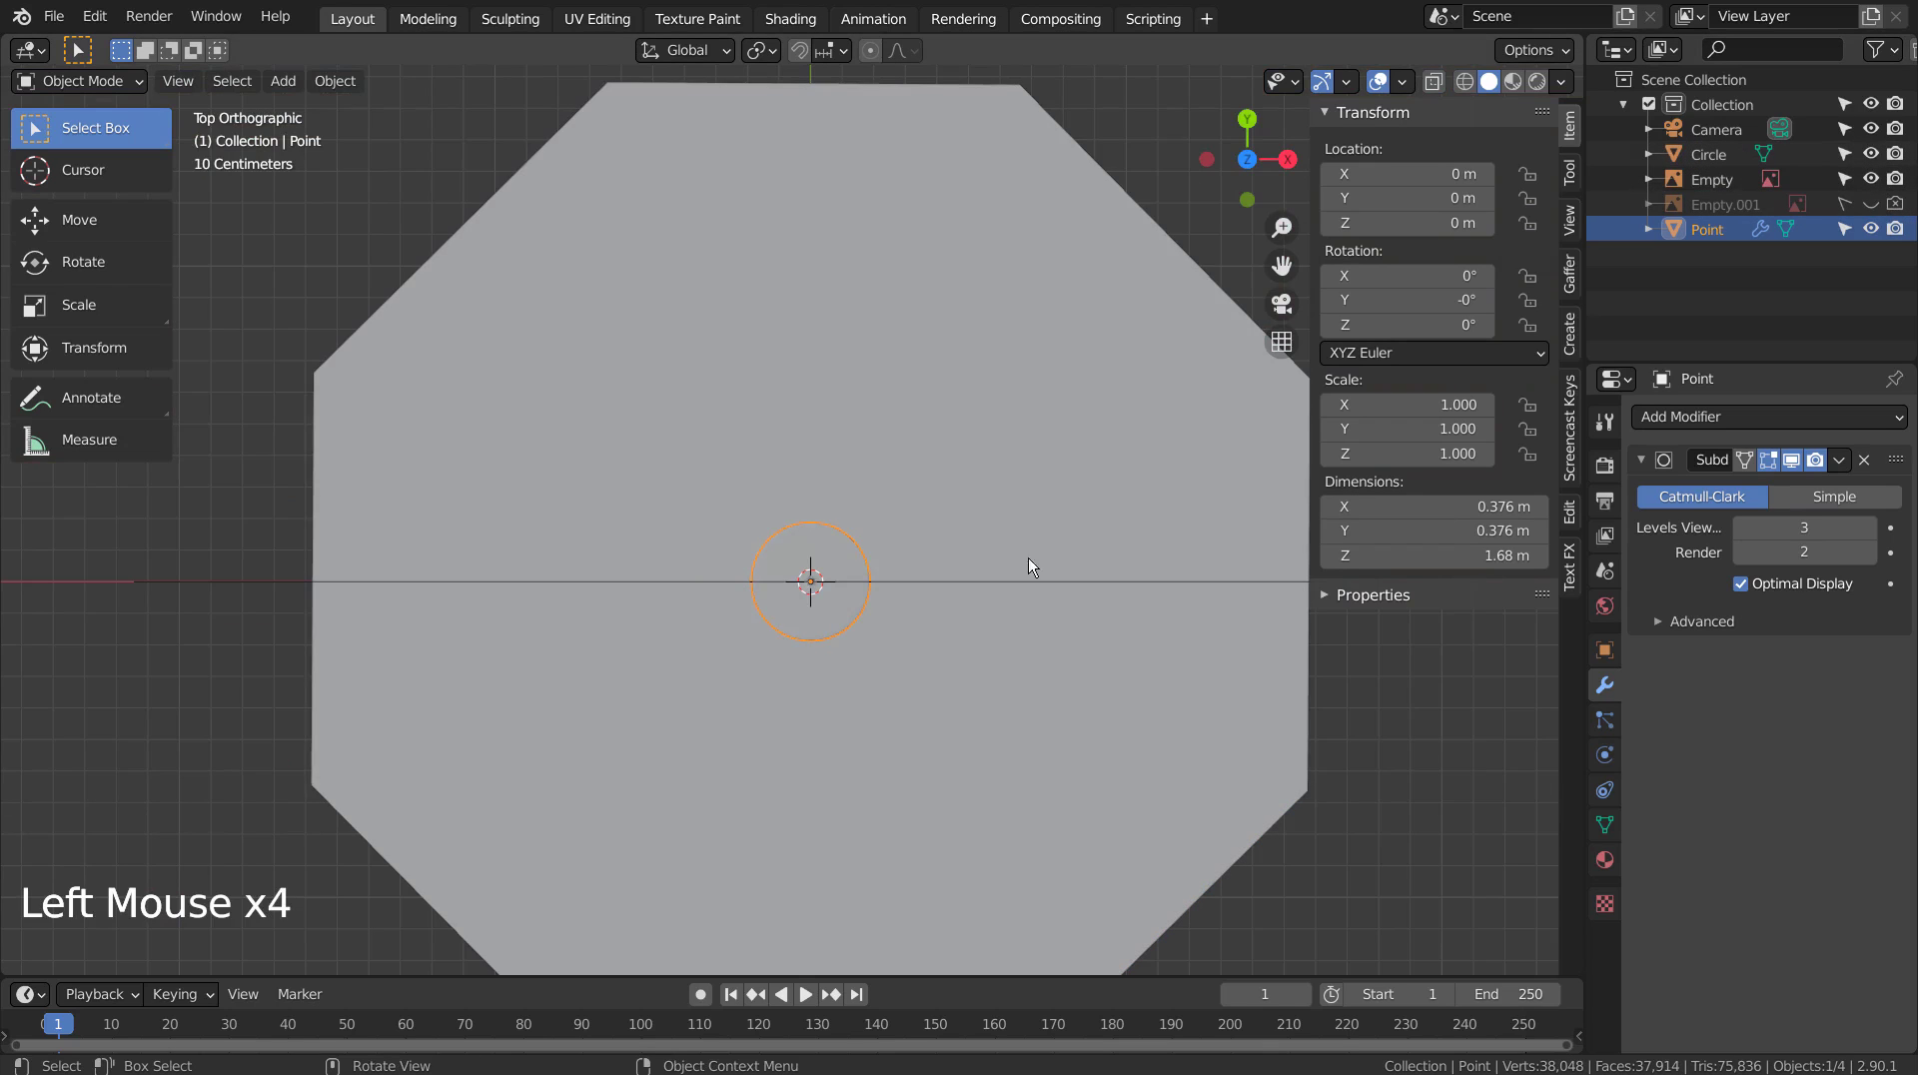
{"action": "scroll", "coordinate": [995, 591], "scroll_direction": "down", "scroll_amount": 5}
Move the pillar's entire mesh about 1.25 m along Y, near the octagon's edge, keeping its origin at the center.
{"action": "key", "text": "Tab"}
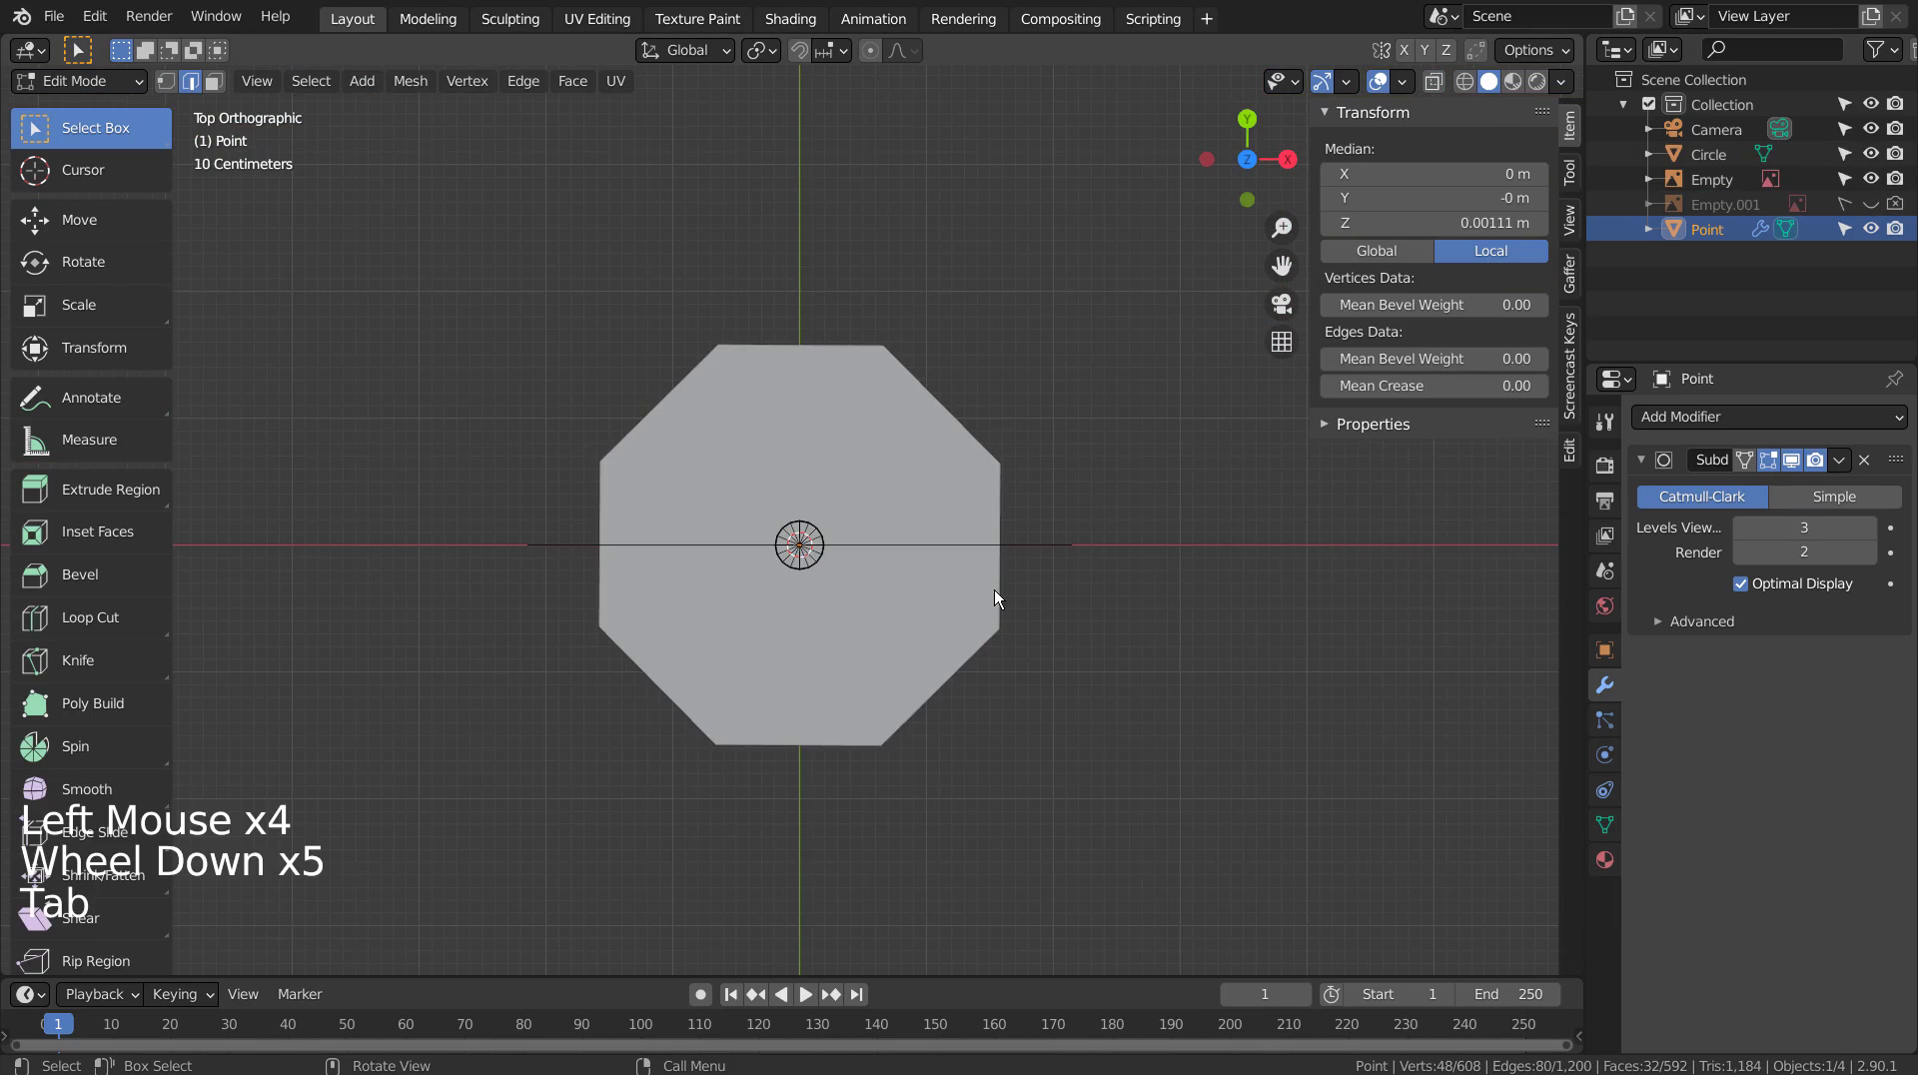
{"action": "key", "text": "a"}
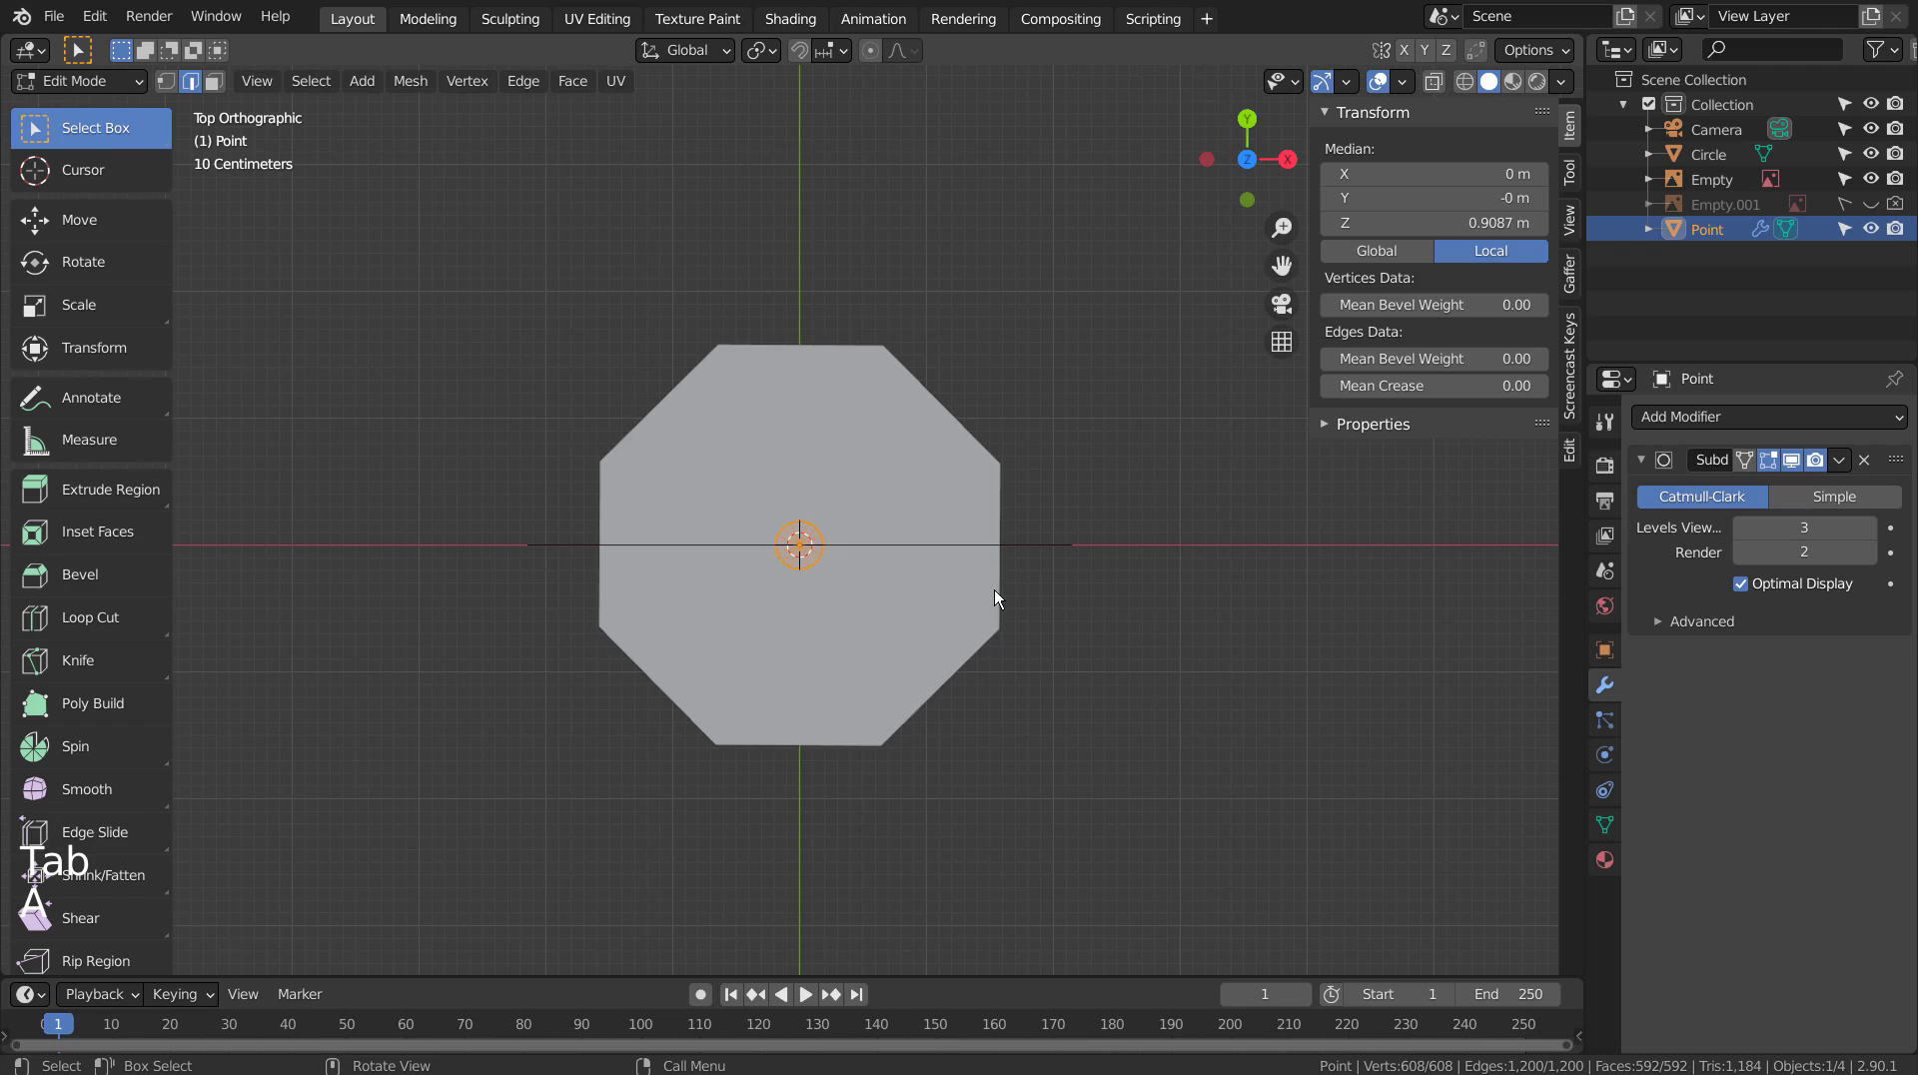
{"action": "key", "text": "g"}
{"action": "key", "text": "y"}
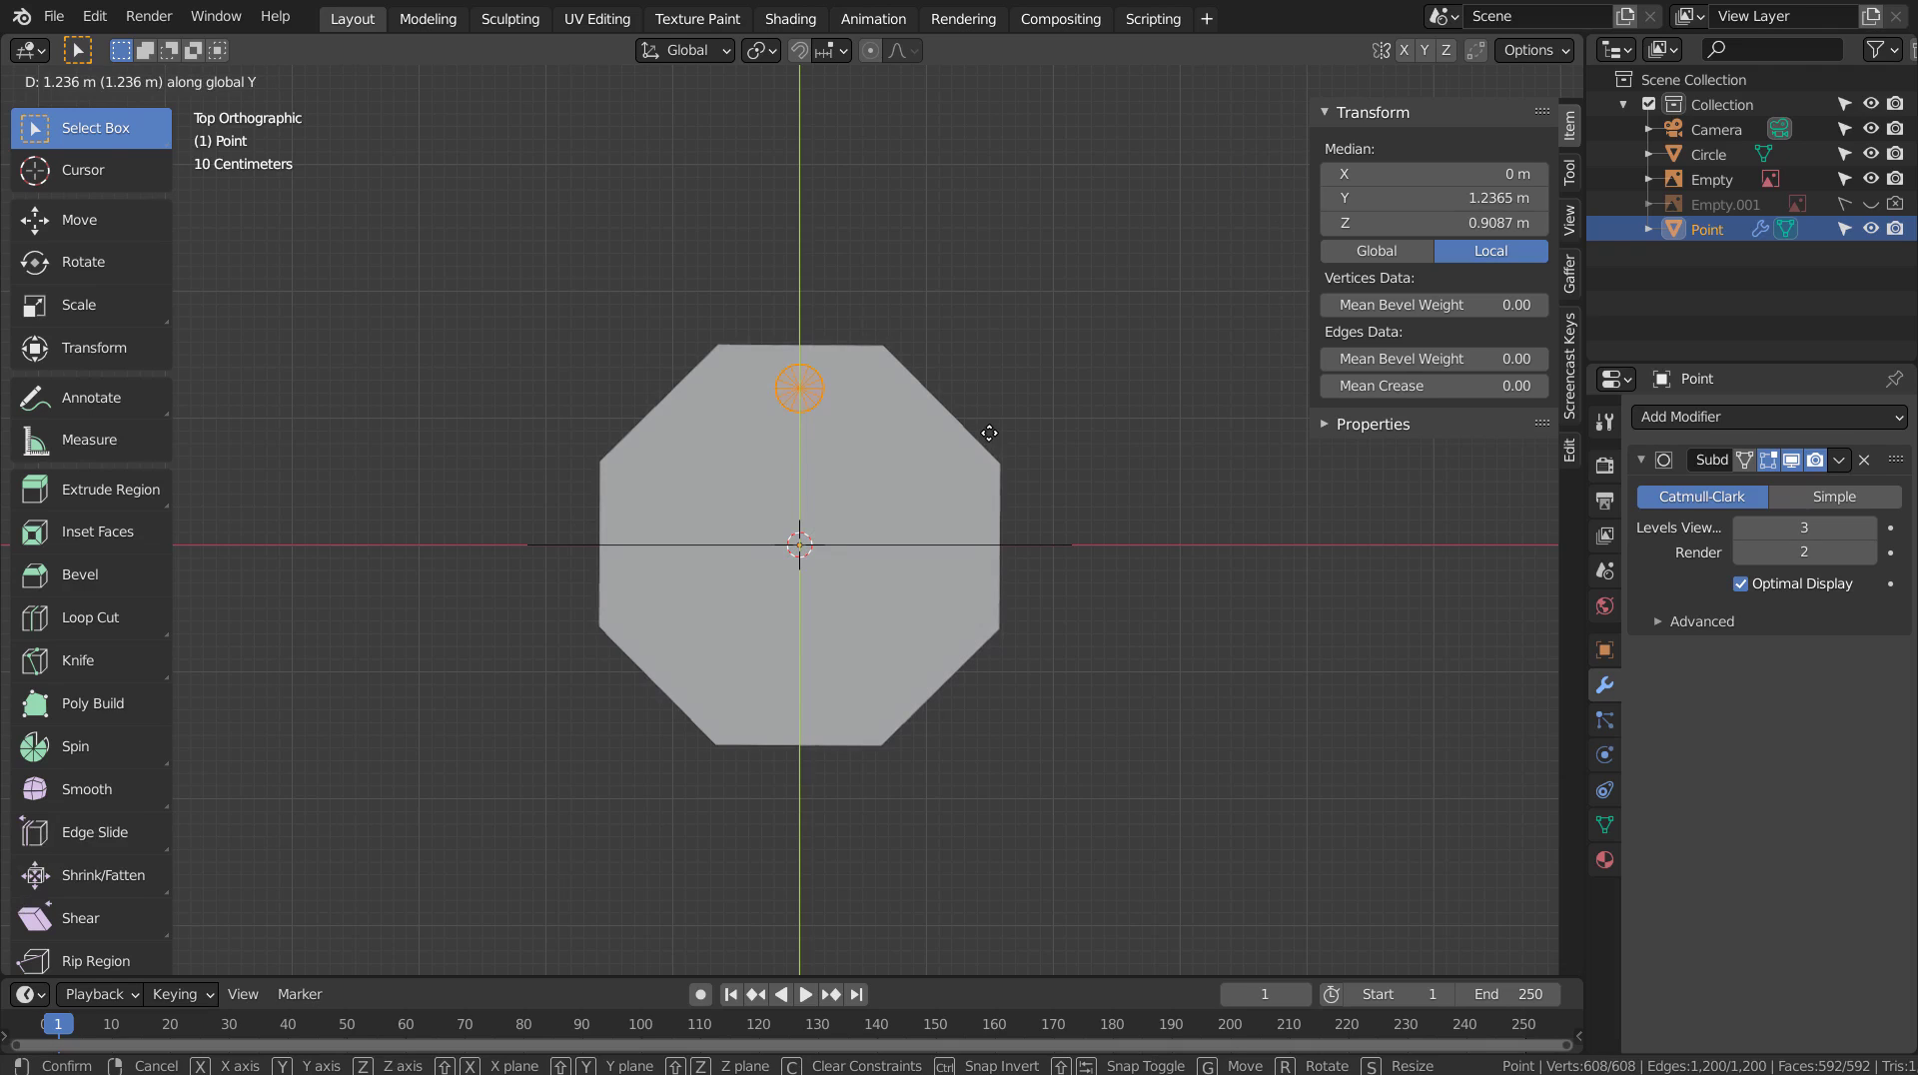
{"action": "left_click", "coordinate": [988, 431]}
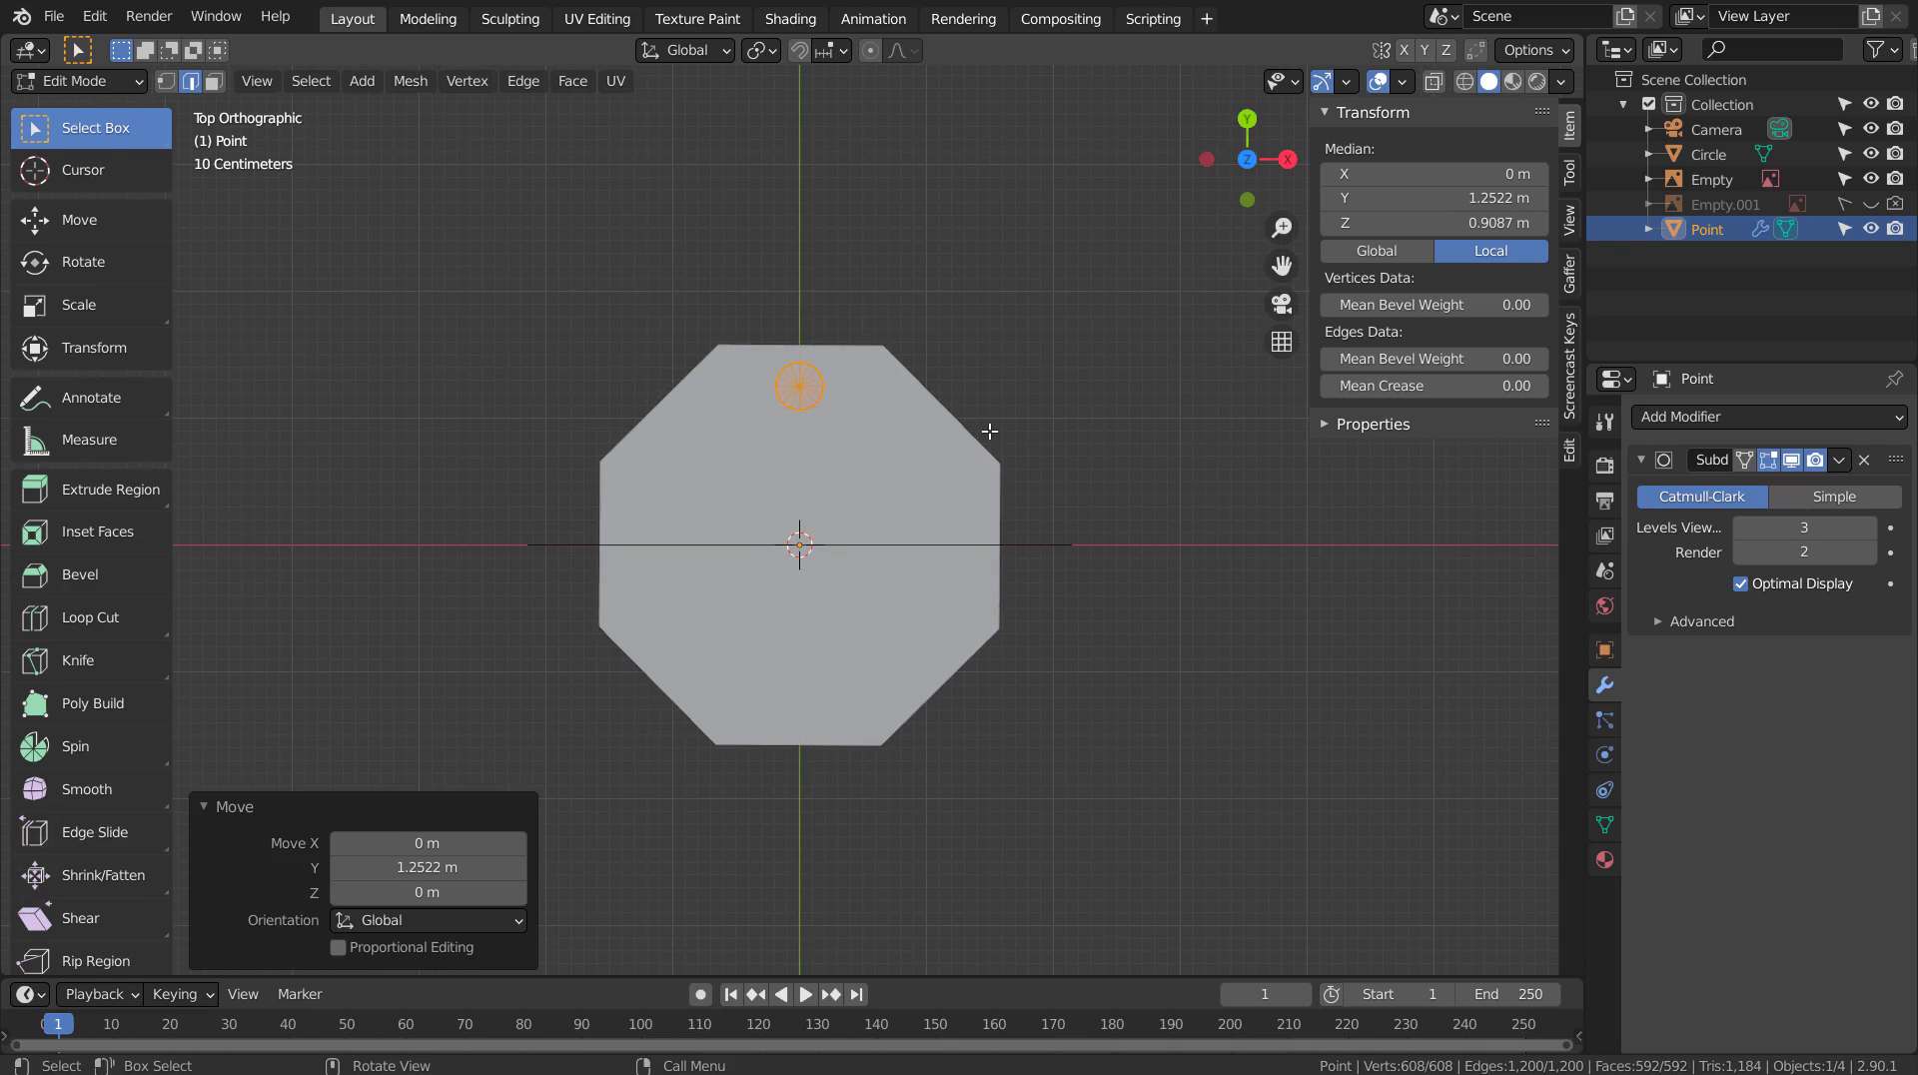
{"action": "key", "text": "shift+d"}
{"action": "key", "text": "r"}
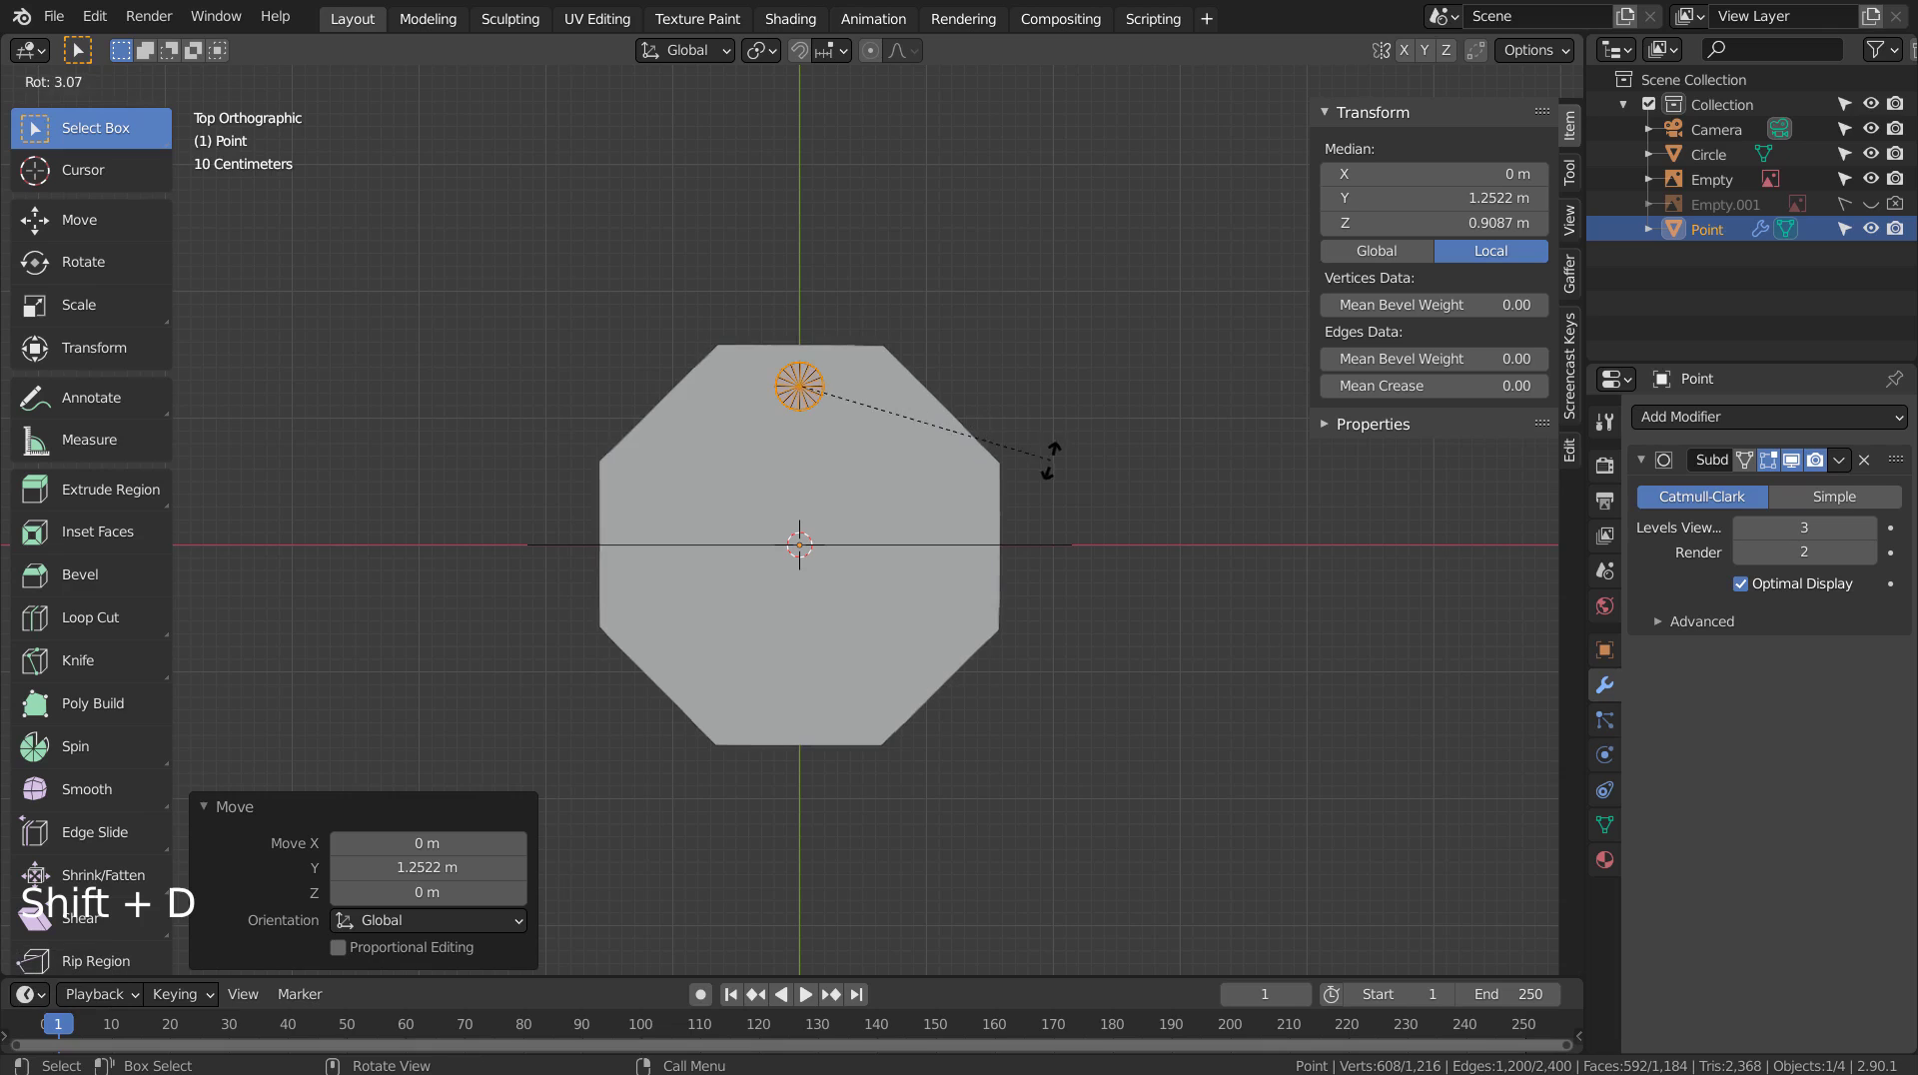
{"action": "right_click", "coordinate": [1208, 587]}
{"action": "key", "text": "ctrl+z"}
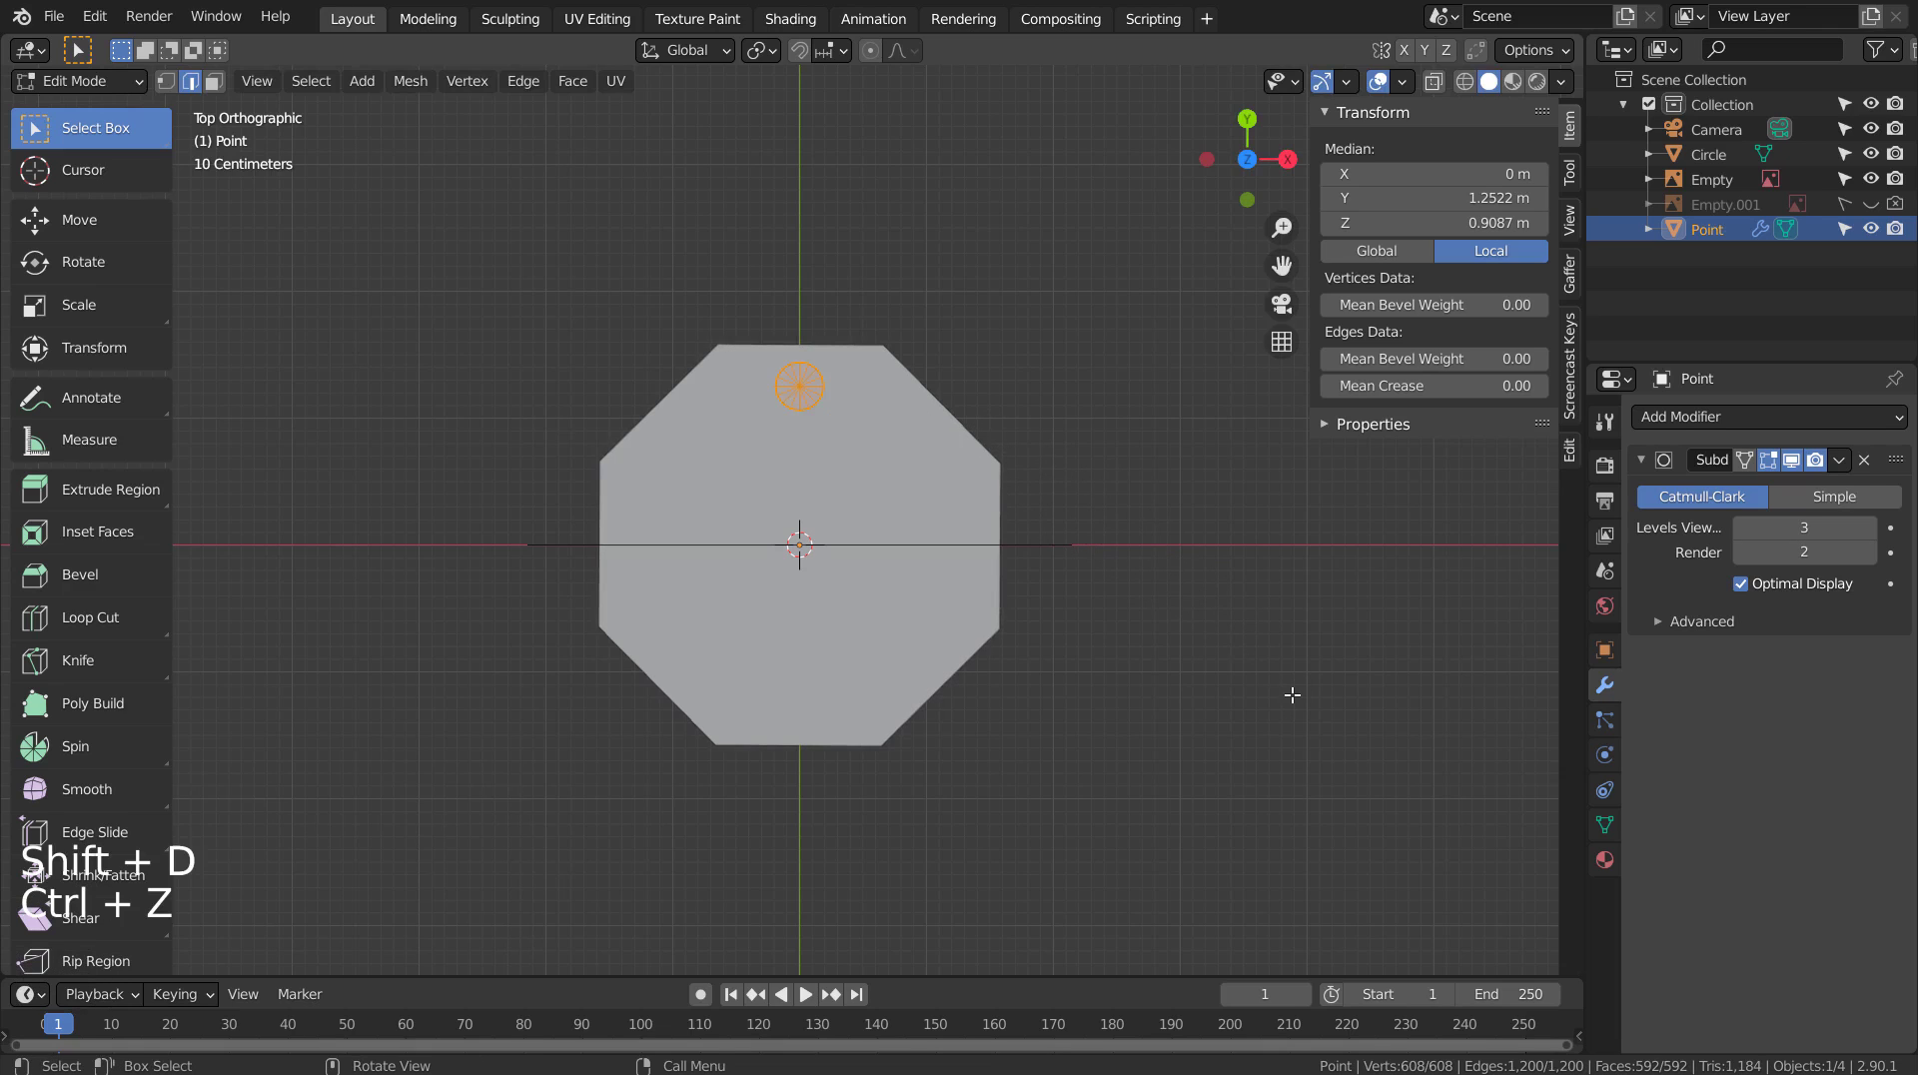
Try duplicating the pillar object with a rotation of about 46° around the octagon's center, and undo it.
{"action": "key", "text": "Tab"}
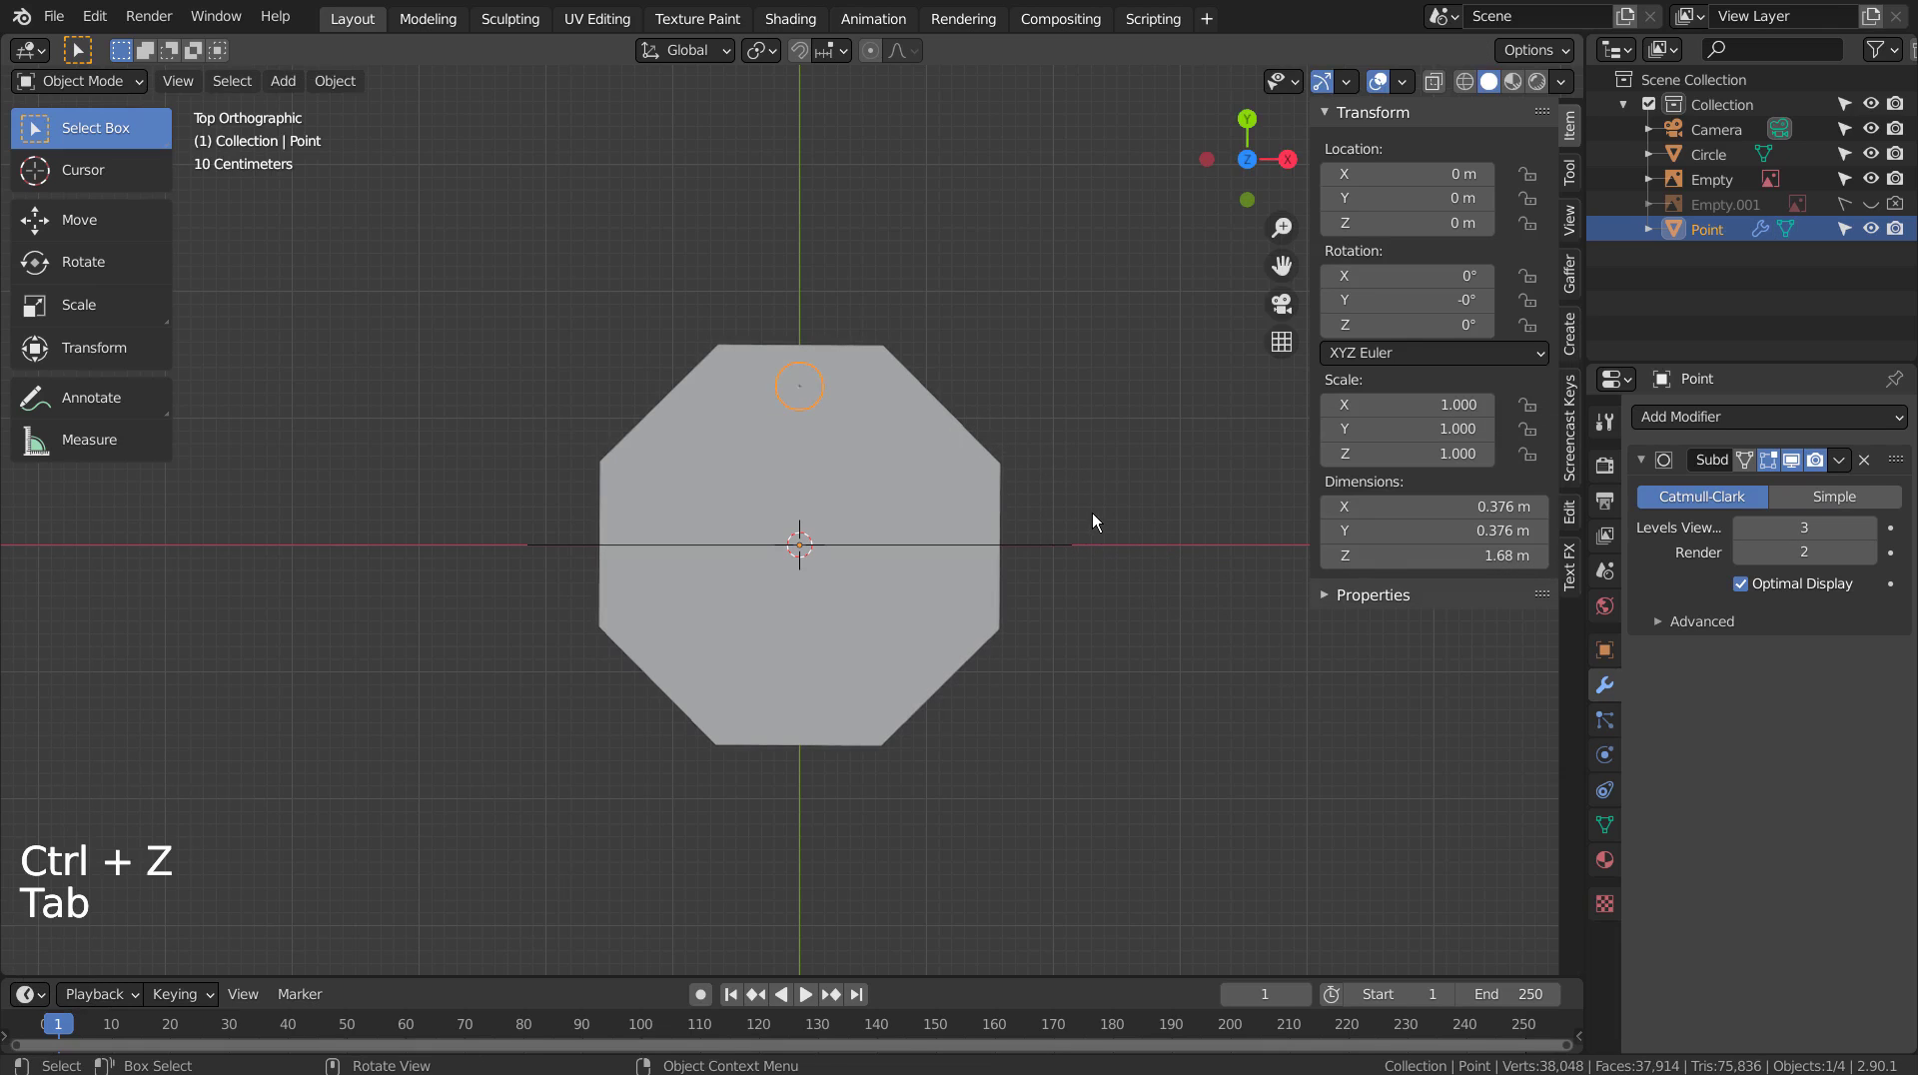
{"action": "key", "text": "shift+d"}
{"action": "key", "text": "r"}
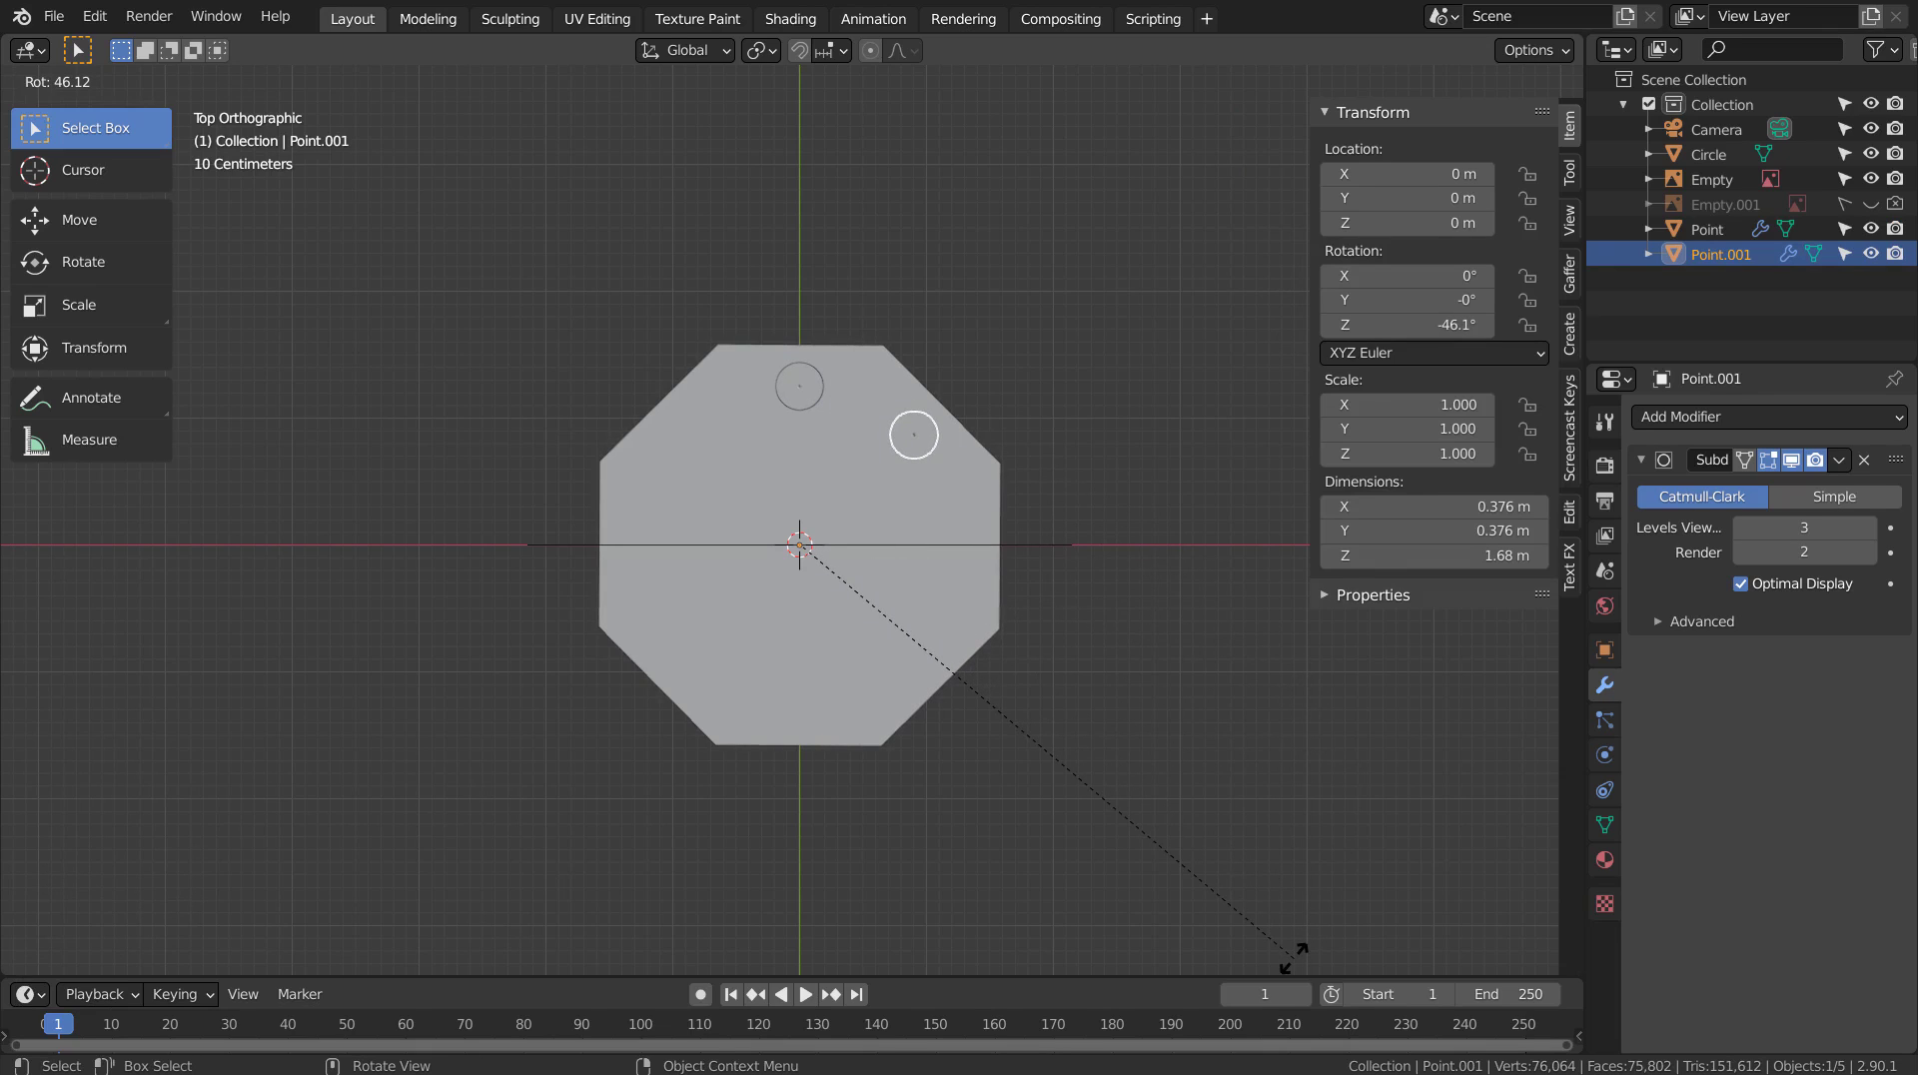
{"action": "left_click", "coordinate": [1293, 956]}
{"action": "key", "text": "ctrl+z"}
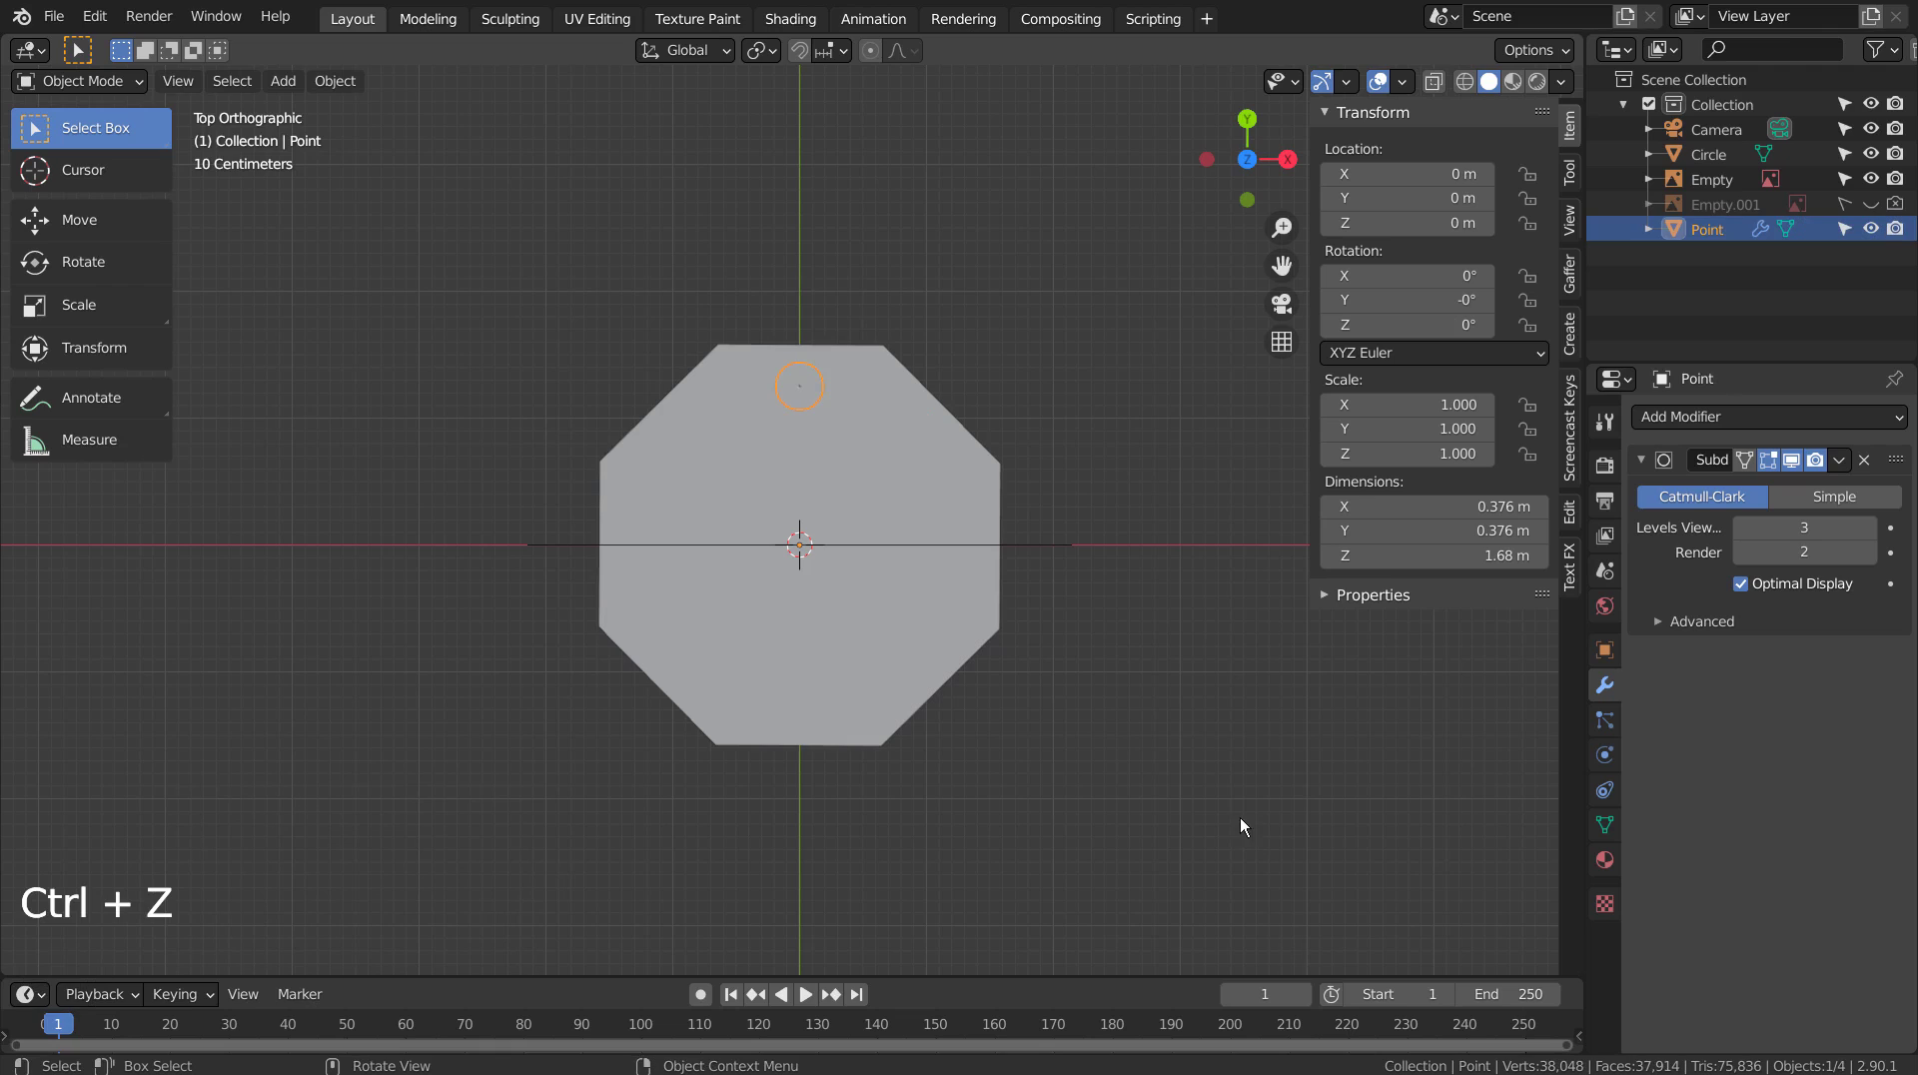
Try duplicating the pillar with an exact 45° rotation around the Z axis, and undo the duplication.
{"action": "key", "text": "shift+d"}
{"action": "left_click", "coordinate": [1297, 617]}
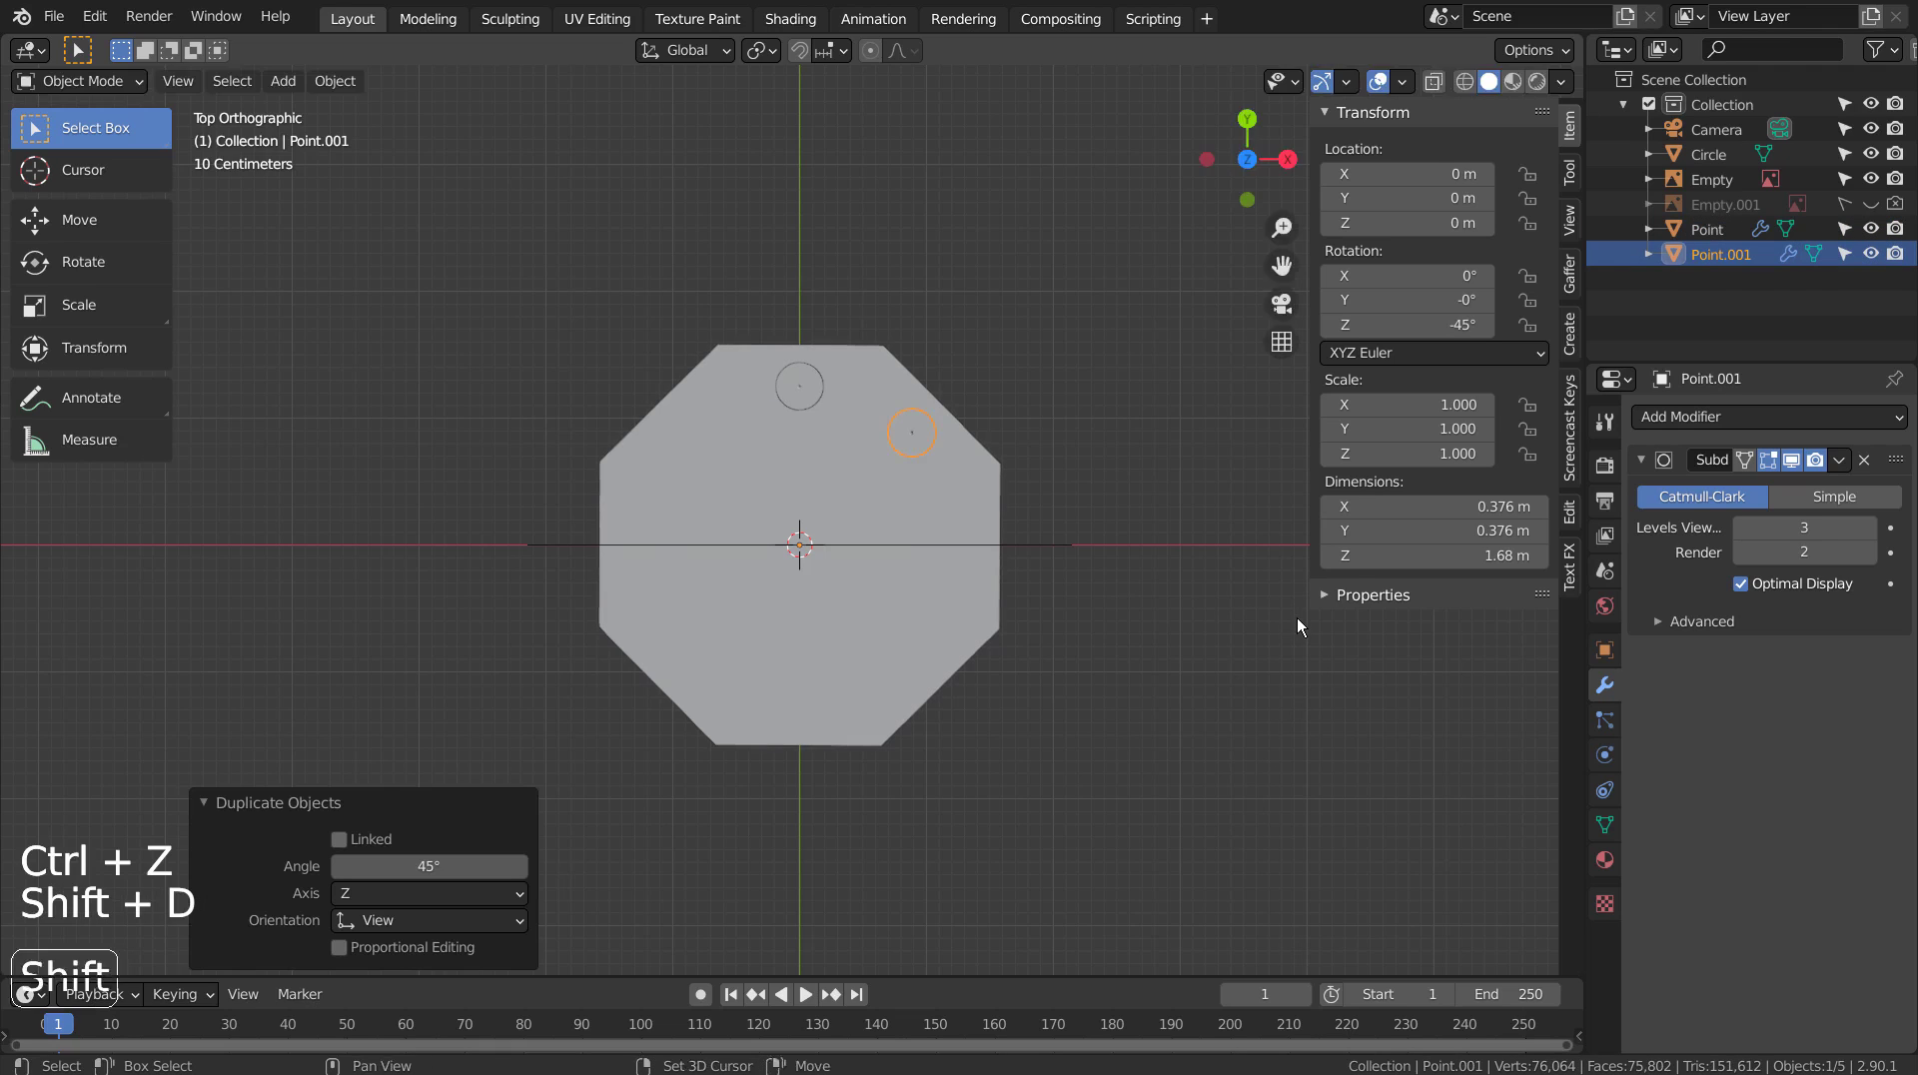
{"action": "key", "text": "shift+d"}
{"action": "right_click", "coordinate": [1296, 618]}
{"action": "key", "text": "ctrl+z"}
{"action": "key", "text": "ctrl+z"}
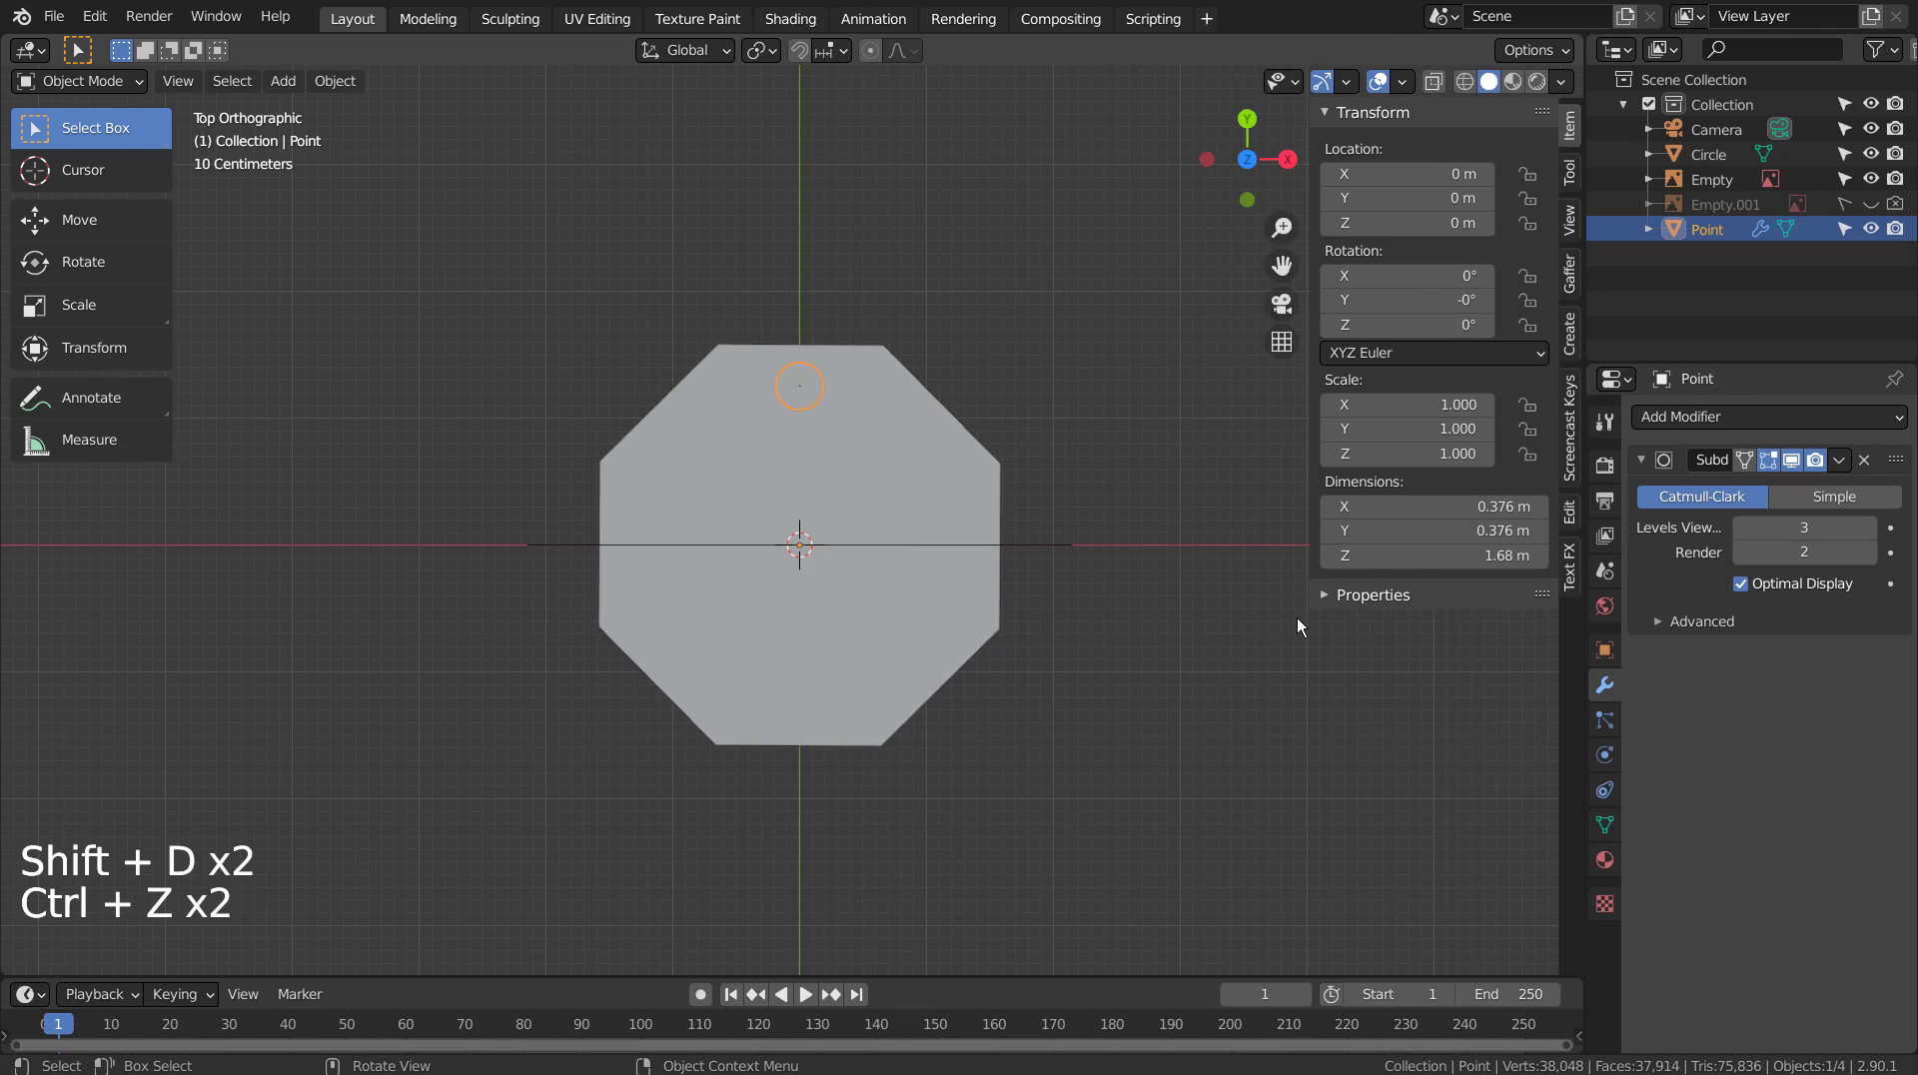
In front view, raise the pillar about 0.689 m along Z onto the octagonal platform.
{"action": "key", "text": "Tab"}
{"action": "key", "text": "shift+z"}
{"action": "key", "text": "Tab"}
{"action": "middle_click_drag", "start_coordinate": [1291, 821], "coordinate": [1297, 589]}
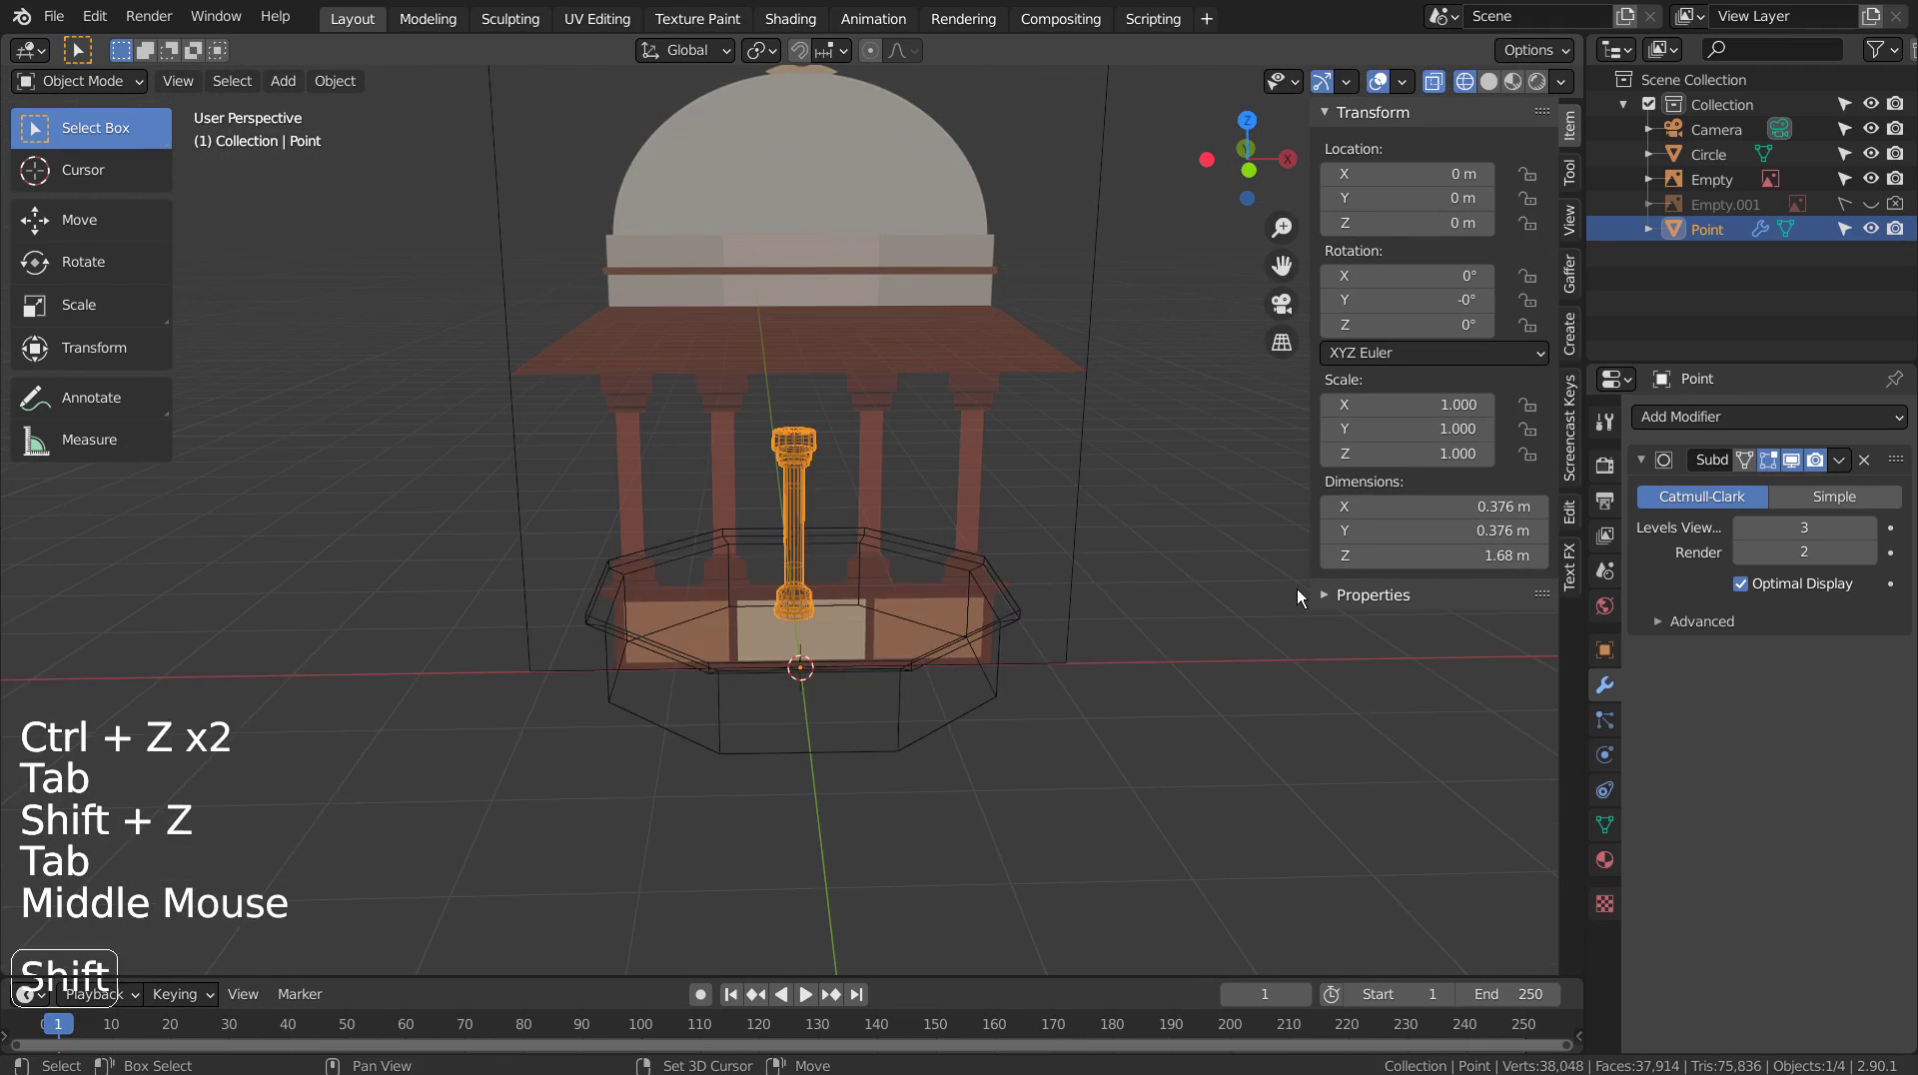
{"action": "key", "text": "shift+z"}
{"action": "scroll", "coordinate": [1106, 728], "scroll_direction": "up", "scroll_amount": 2}
{"action": "key", "text": "KP_1"}
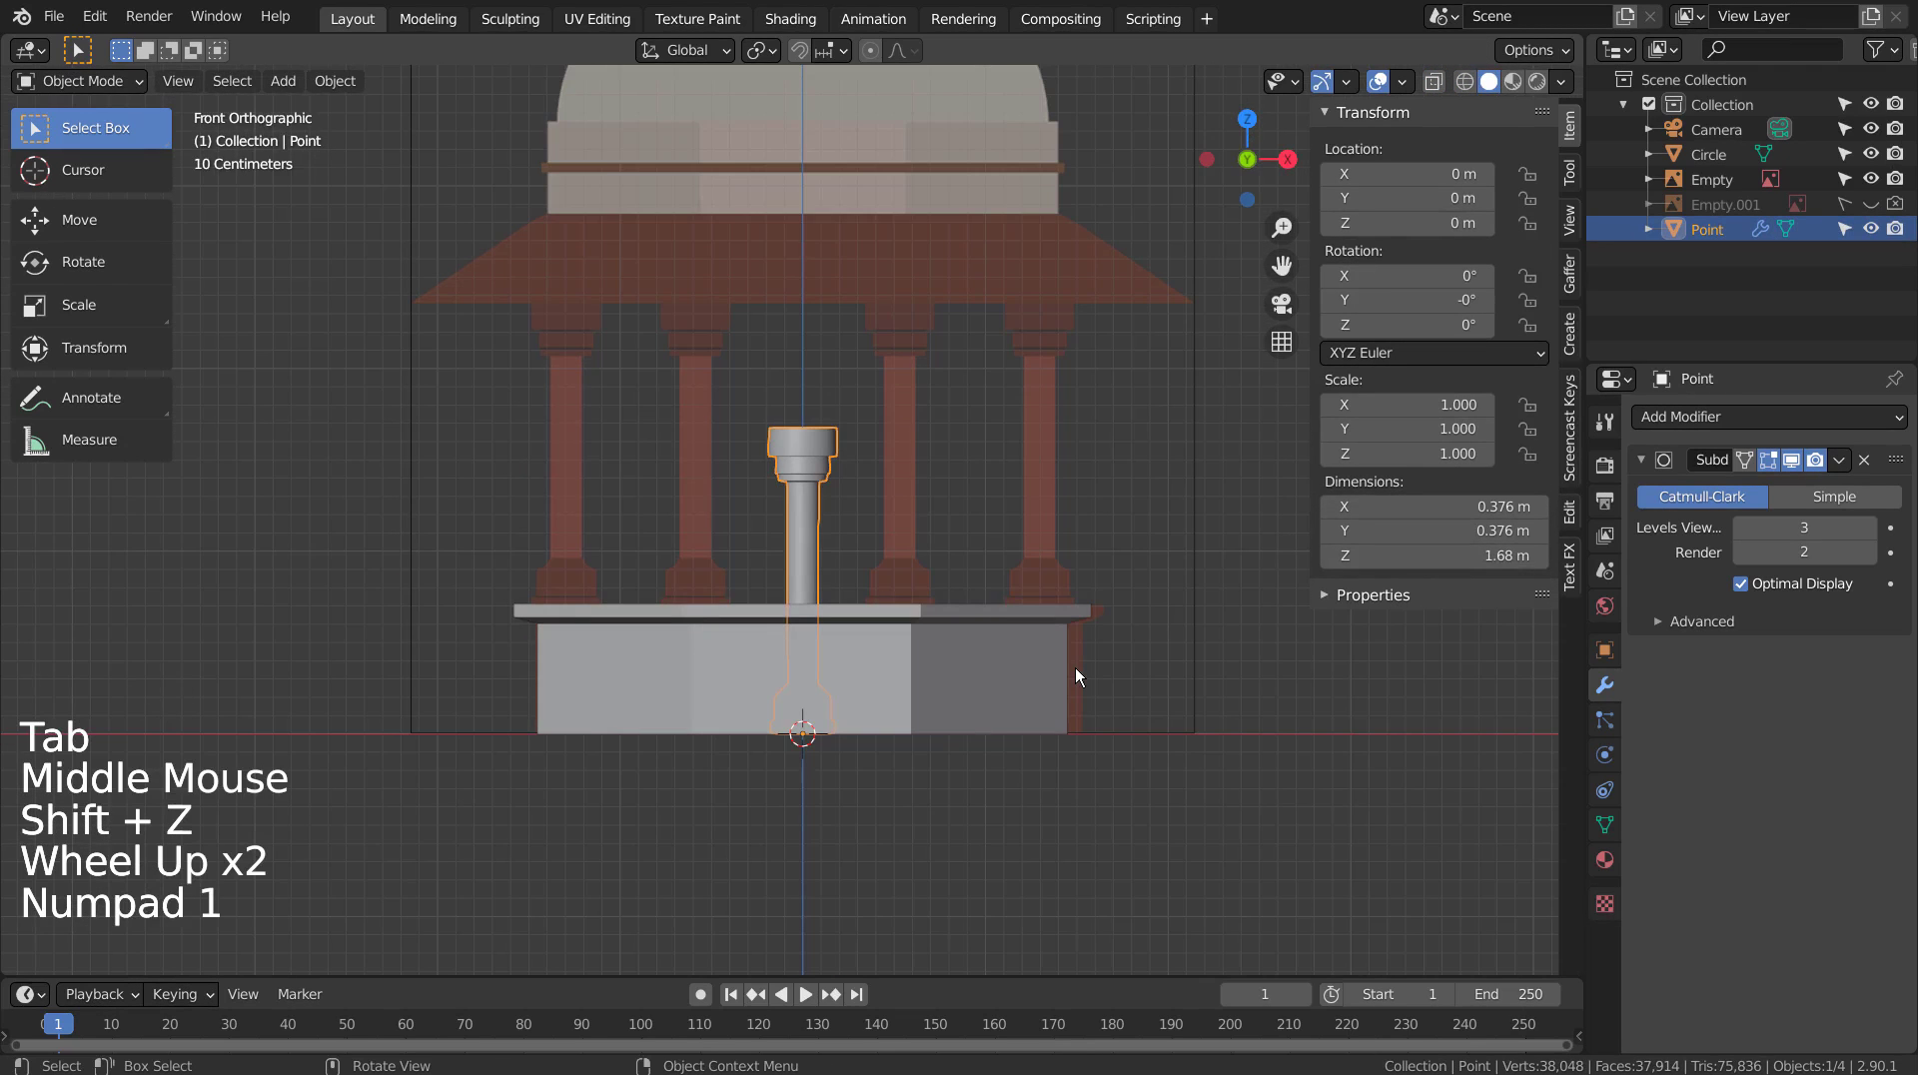
{"action": "key", "text": "g"}
{"action": "key", "text": "z"}
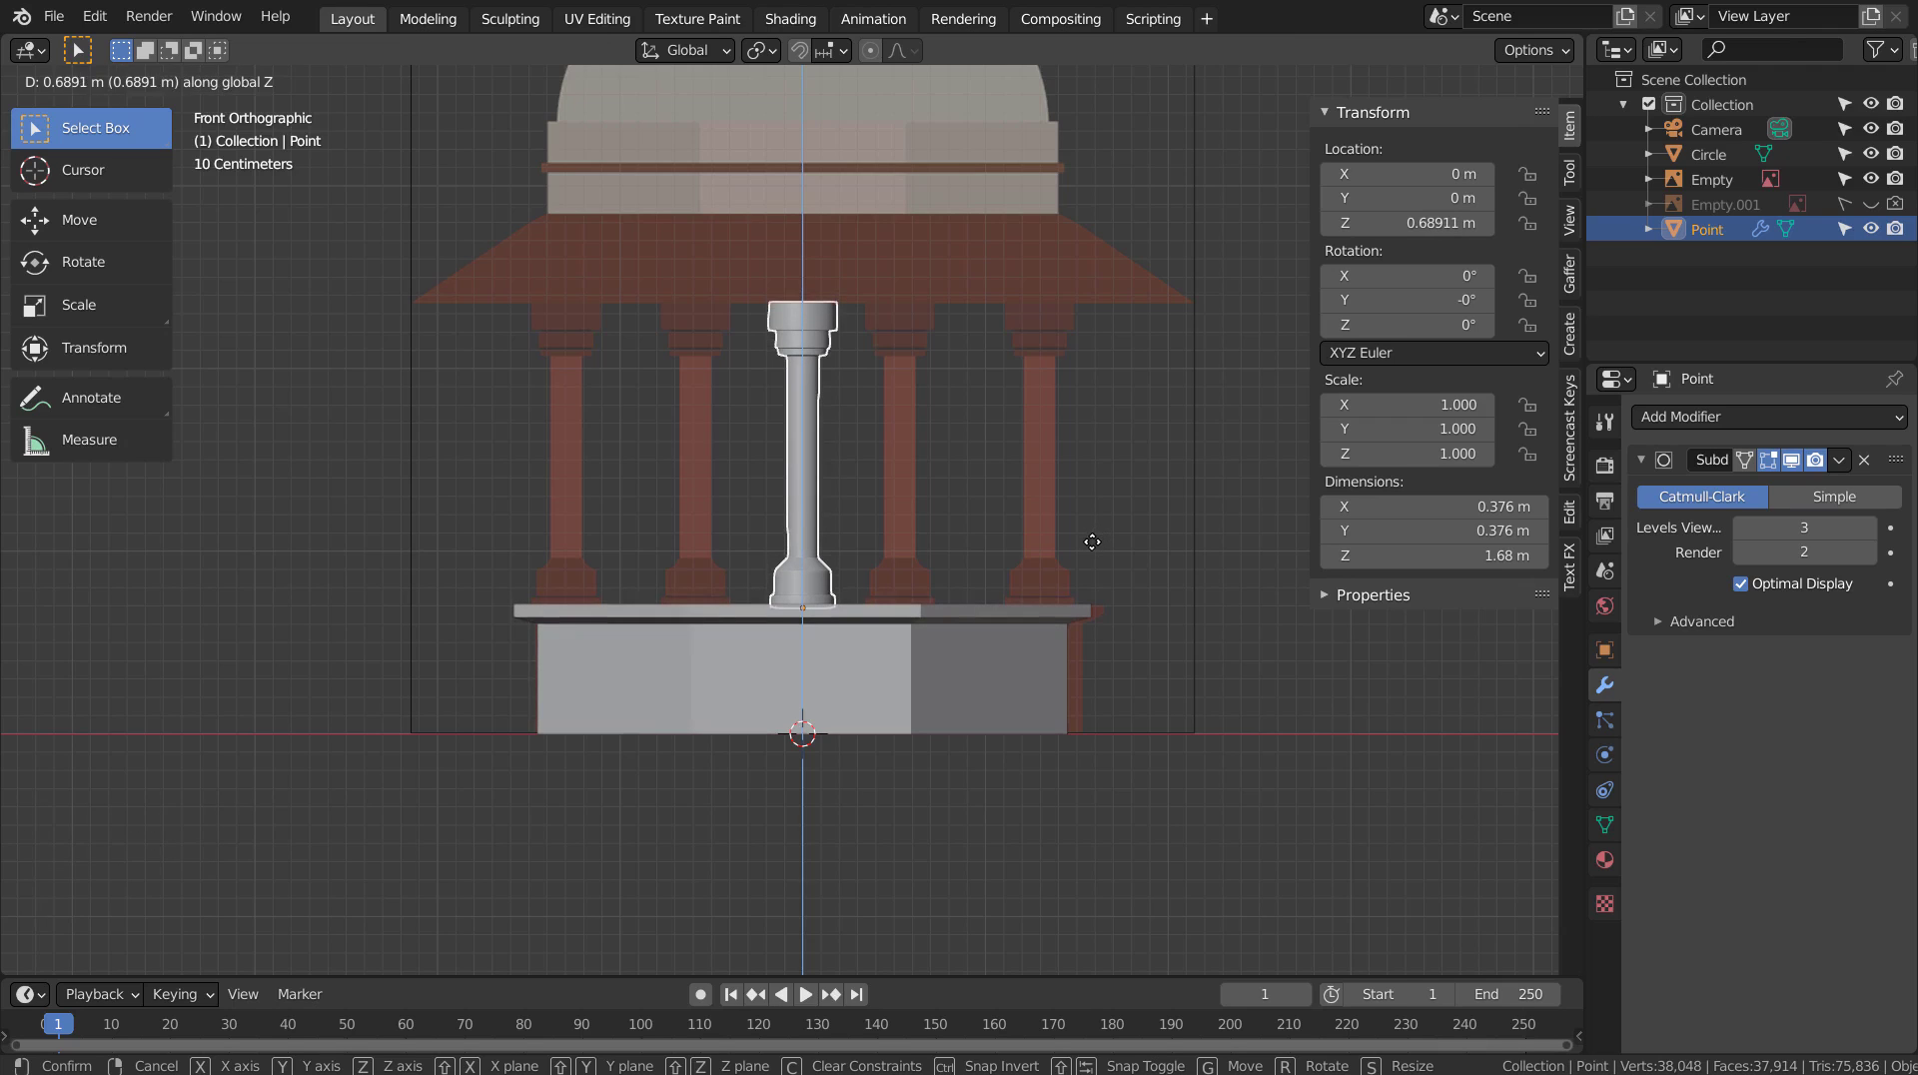
{"action": "left_click", "coordinate": [1091, 537]}
Lower the pillar about 0.0137 m along Z at the platform's upper surface.
{"action": "scroll", "coordinate": [967, 486], "scroll_direction": "up", "scroll_amount": 7}
{"action": "key", "text": "g"}
{"action": "key", "text": "z"}
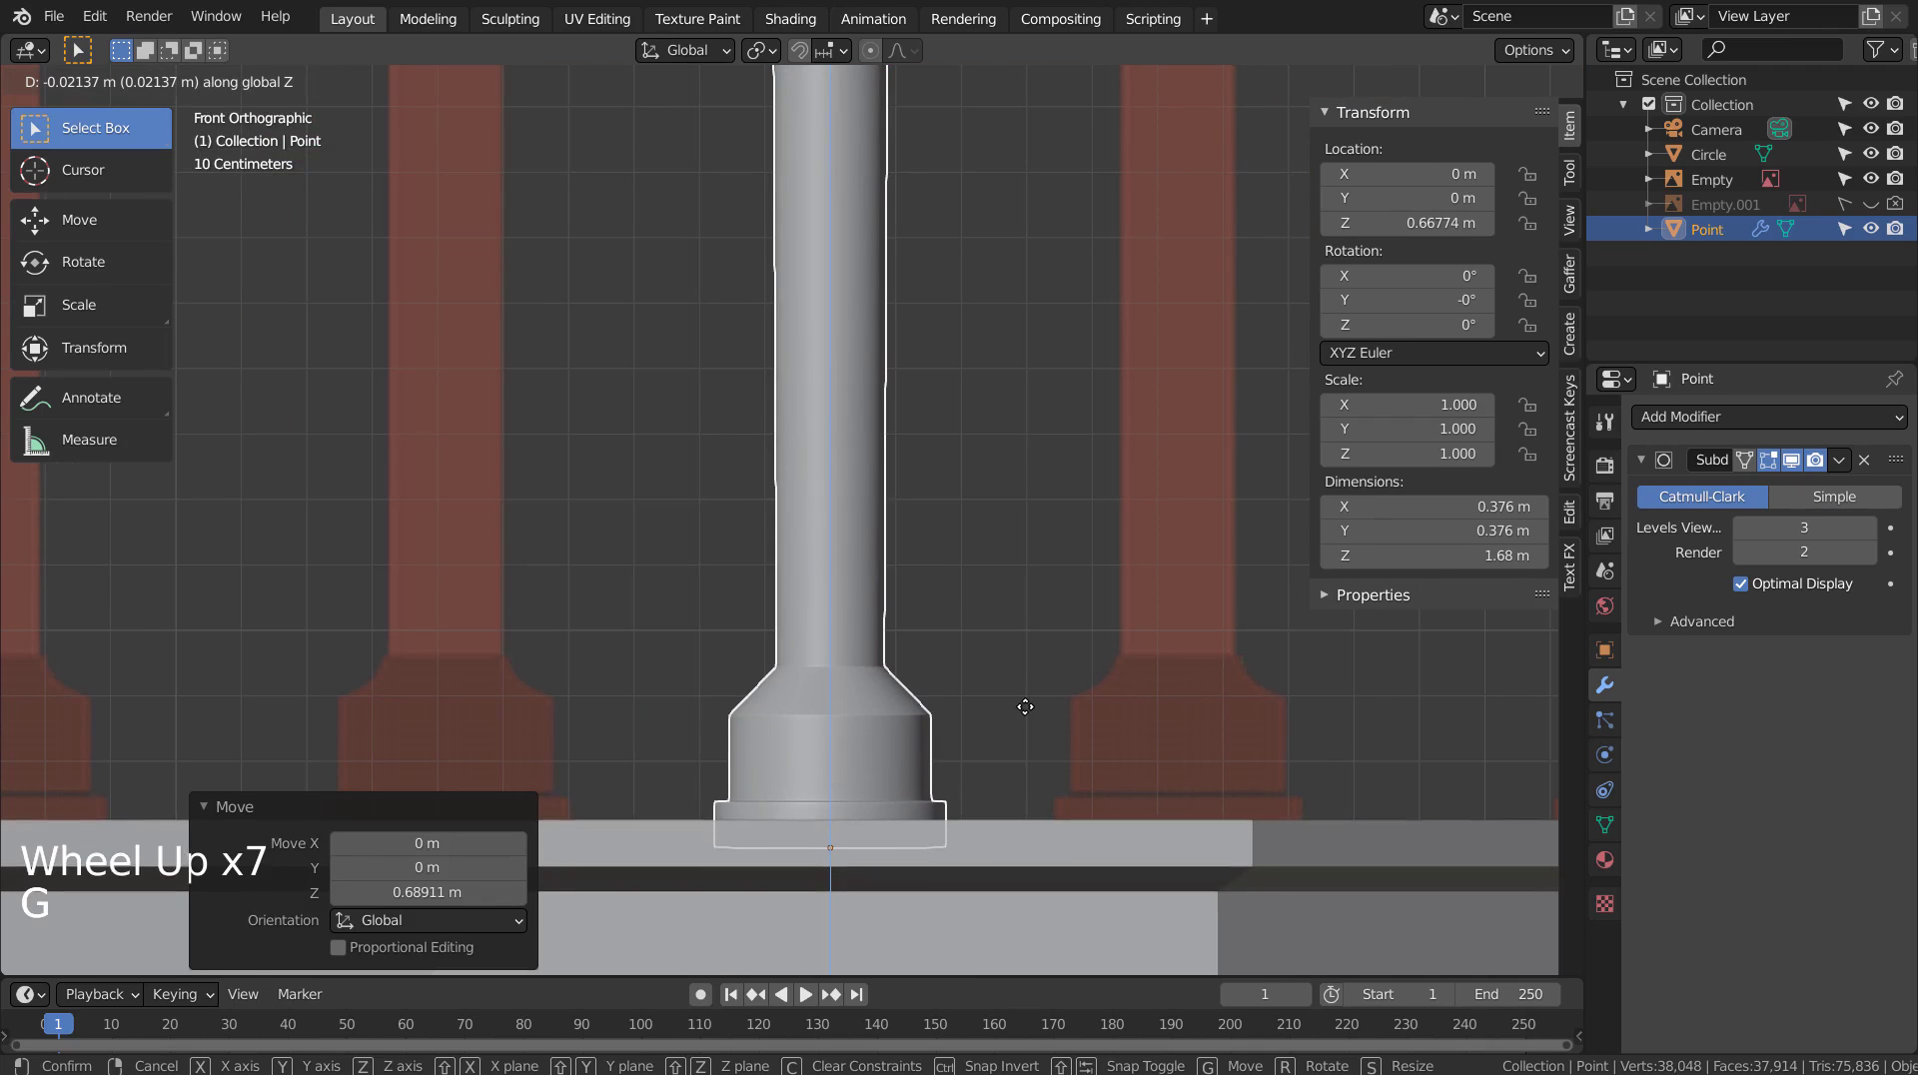
{"action": "left_click", "coordinate": [1024, 701]}
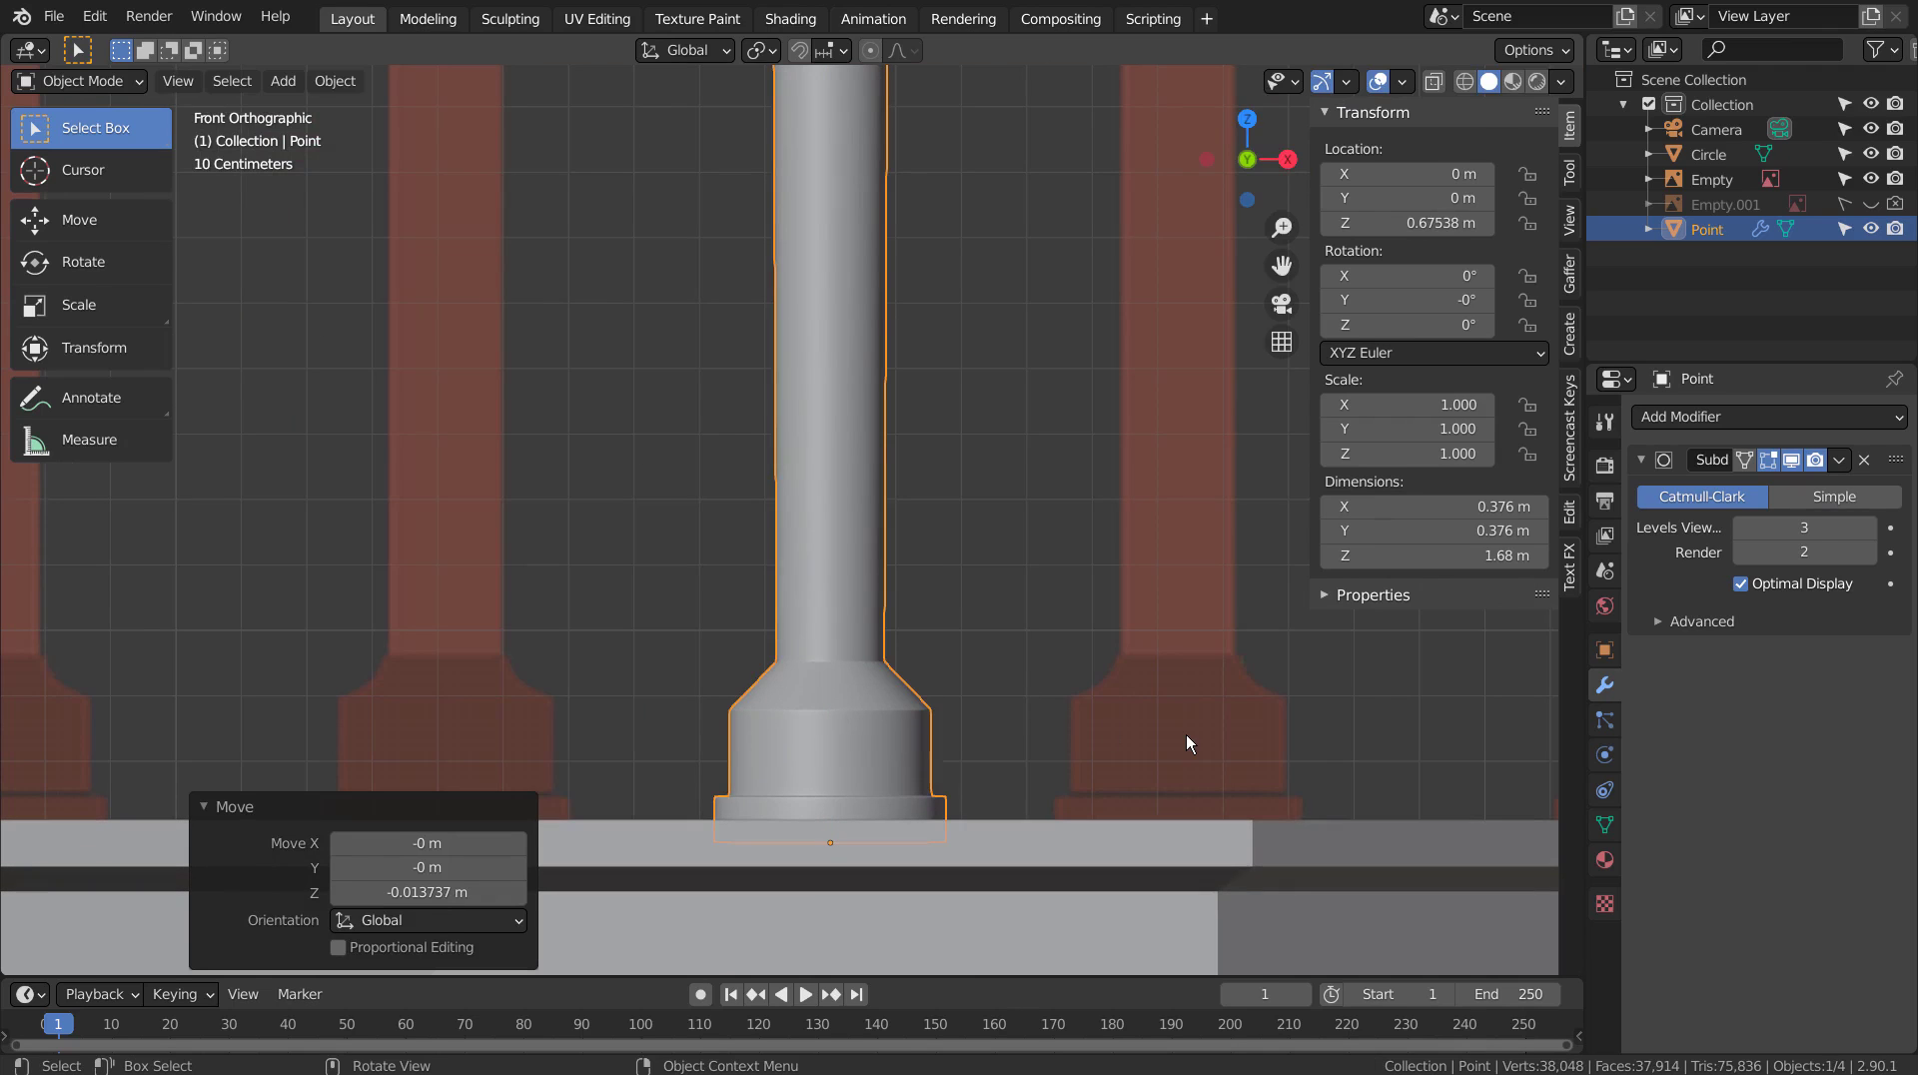
Raise the pillar about 0.063 m along Z so its capital reaches into the reference roof.
{"action": "scroll", "coordinate": [1184, 734], "scroll_direction": "down", "scroll_amount": 3}
{"action": "key", "text": "Tab"}
{"action": "key", "text": "Tab"}
{"action": "scroll", "coordinate": [1109, 560], "scroll_direction": "down", "scroll_amount": 4}
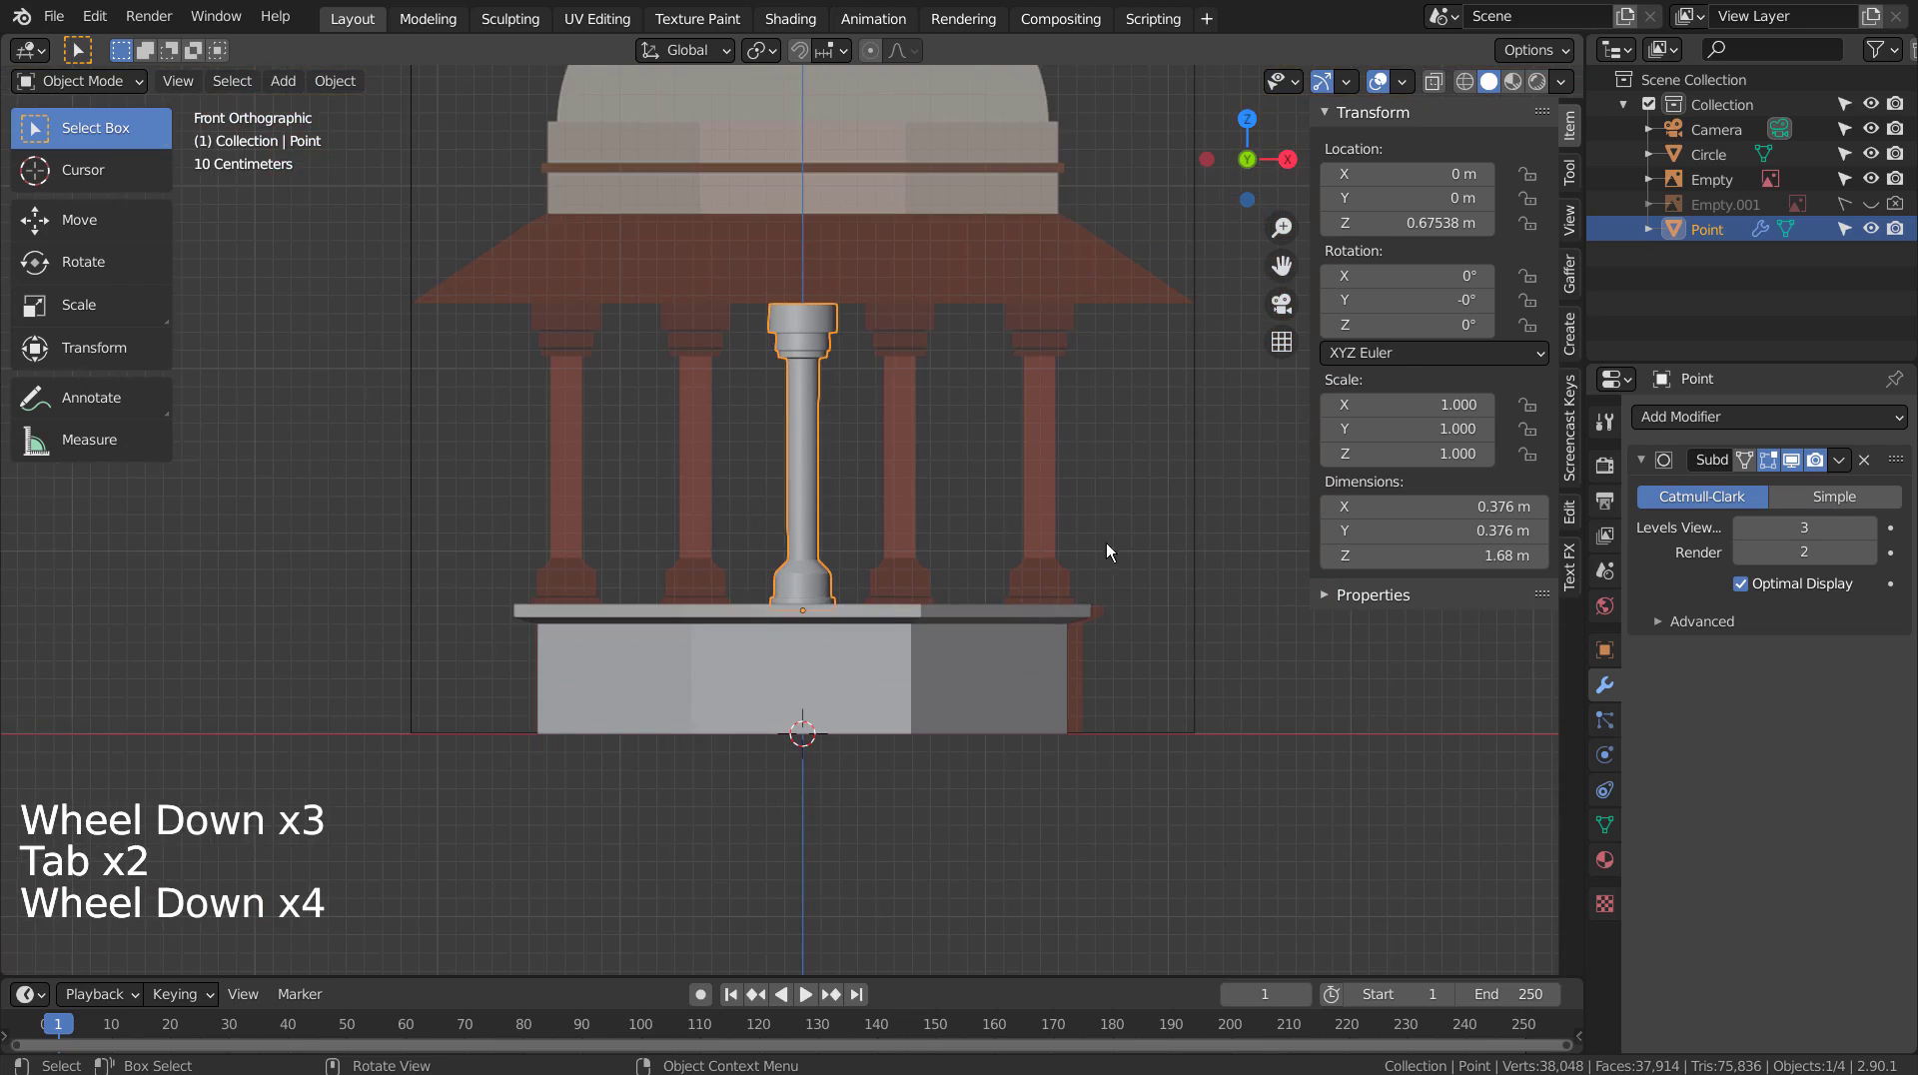
{"action": "middle_click_drag", "start_coordinate": [1106, 542], "coordinate": [854, 571], "text": "shift"}
{"action": "scroll", "coordinate": [829, 578], "scroll_direction": "up", "scroll_amount": 5}
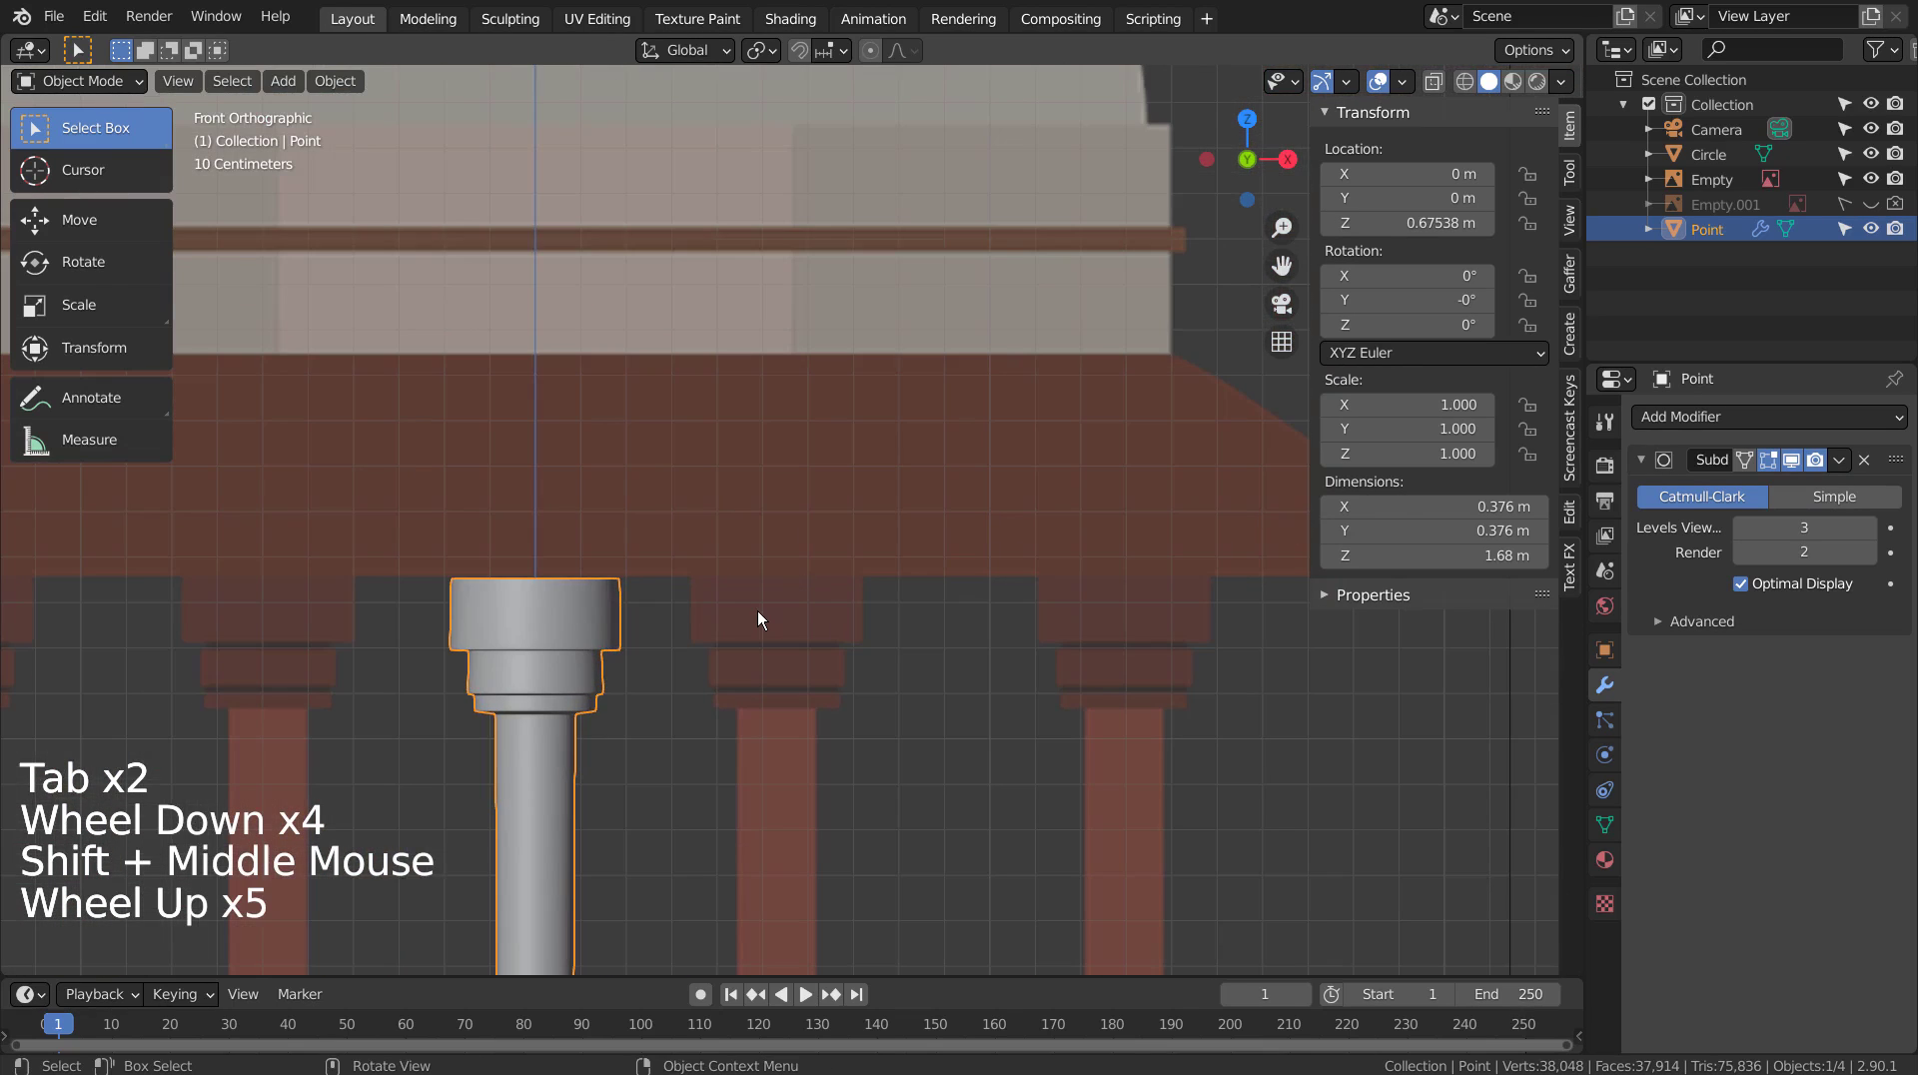
{"action": "scroll", "coordinate": [757, 611], "scroll_direction": "down", "scroll_amount": 6}
{"action": "scroll", "coordinate": [759, 759], "scroll_direction": "up", "scroll_amount": 1}
{"action": "scroll", "coordinate": [775, 796], "scroll_direction": "up", "scroll_amount": 2}
{"action": "middle_click_drag", "start_coordinate": [789, 769], "coordinate": [872, 699], "text": "shift"}
{"action": "scroll", "coordinate": [872, 701], "scroll_direction": "up", "scroll_amount": 2}
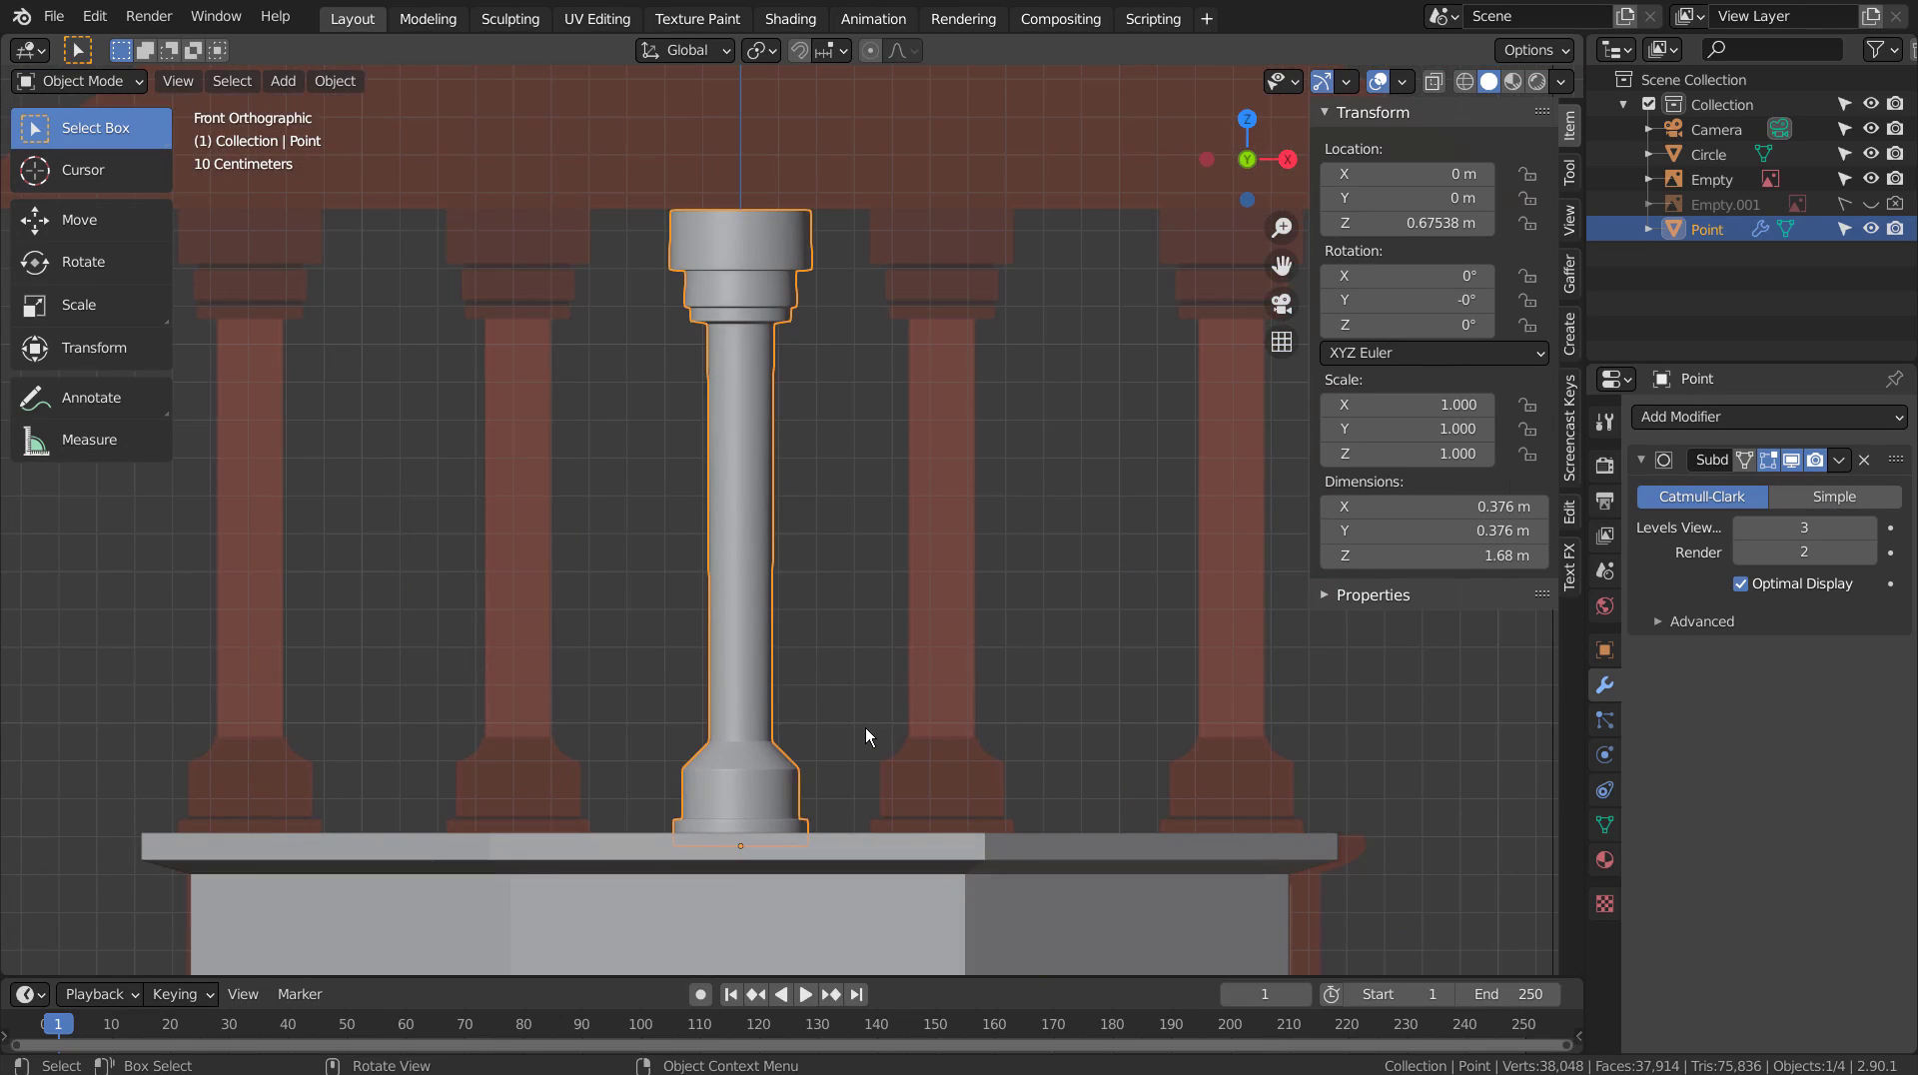
{"action": "key", "text": "g"}
{"action": "key", "text": "z"}
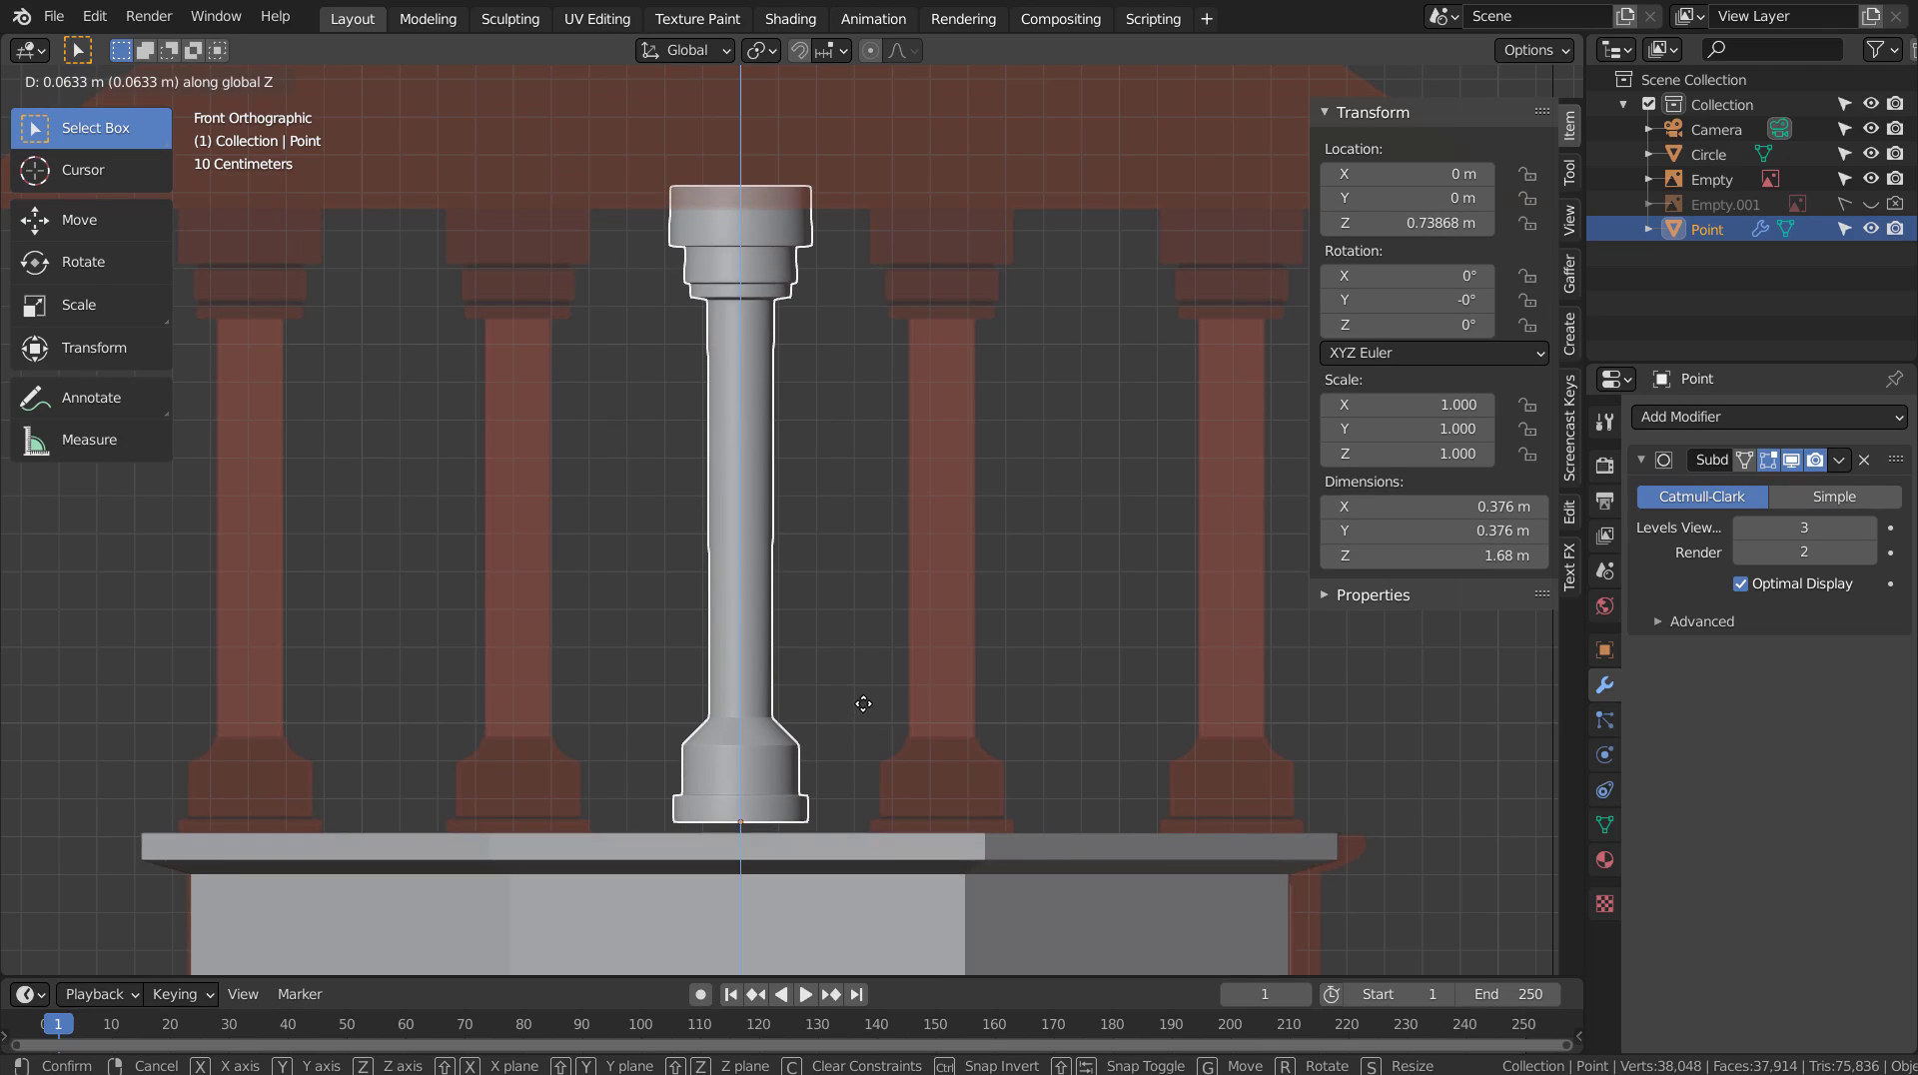
{"action": "left_click", "coordinate": [863, 703]}
Move the vertices at the underside of the pillar's plinth down about 0.037 m along Z to meet the platform.
{"action": "key", "text": "Tab"}
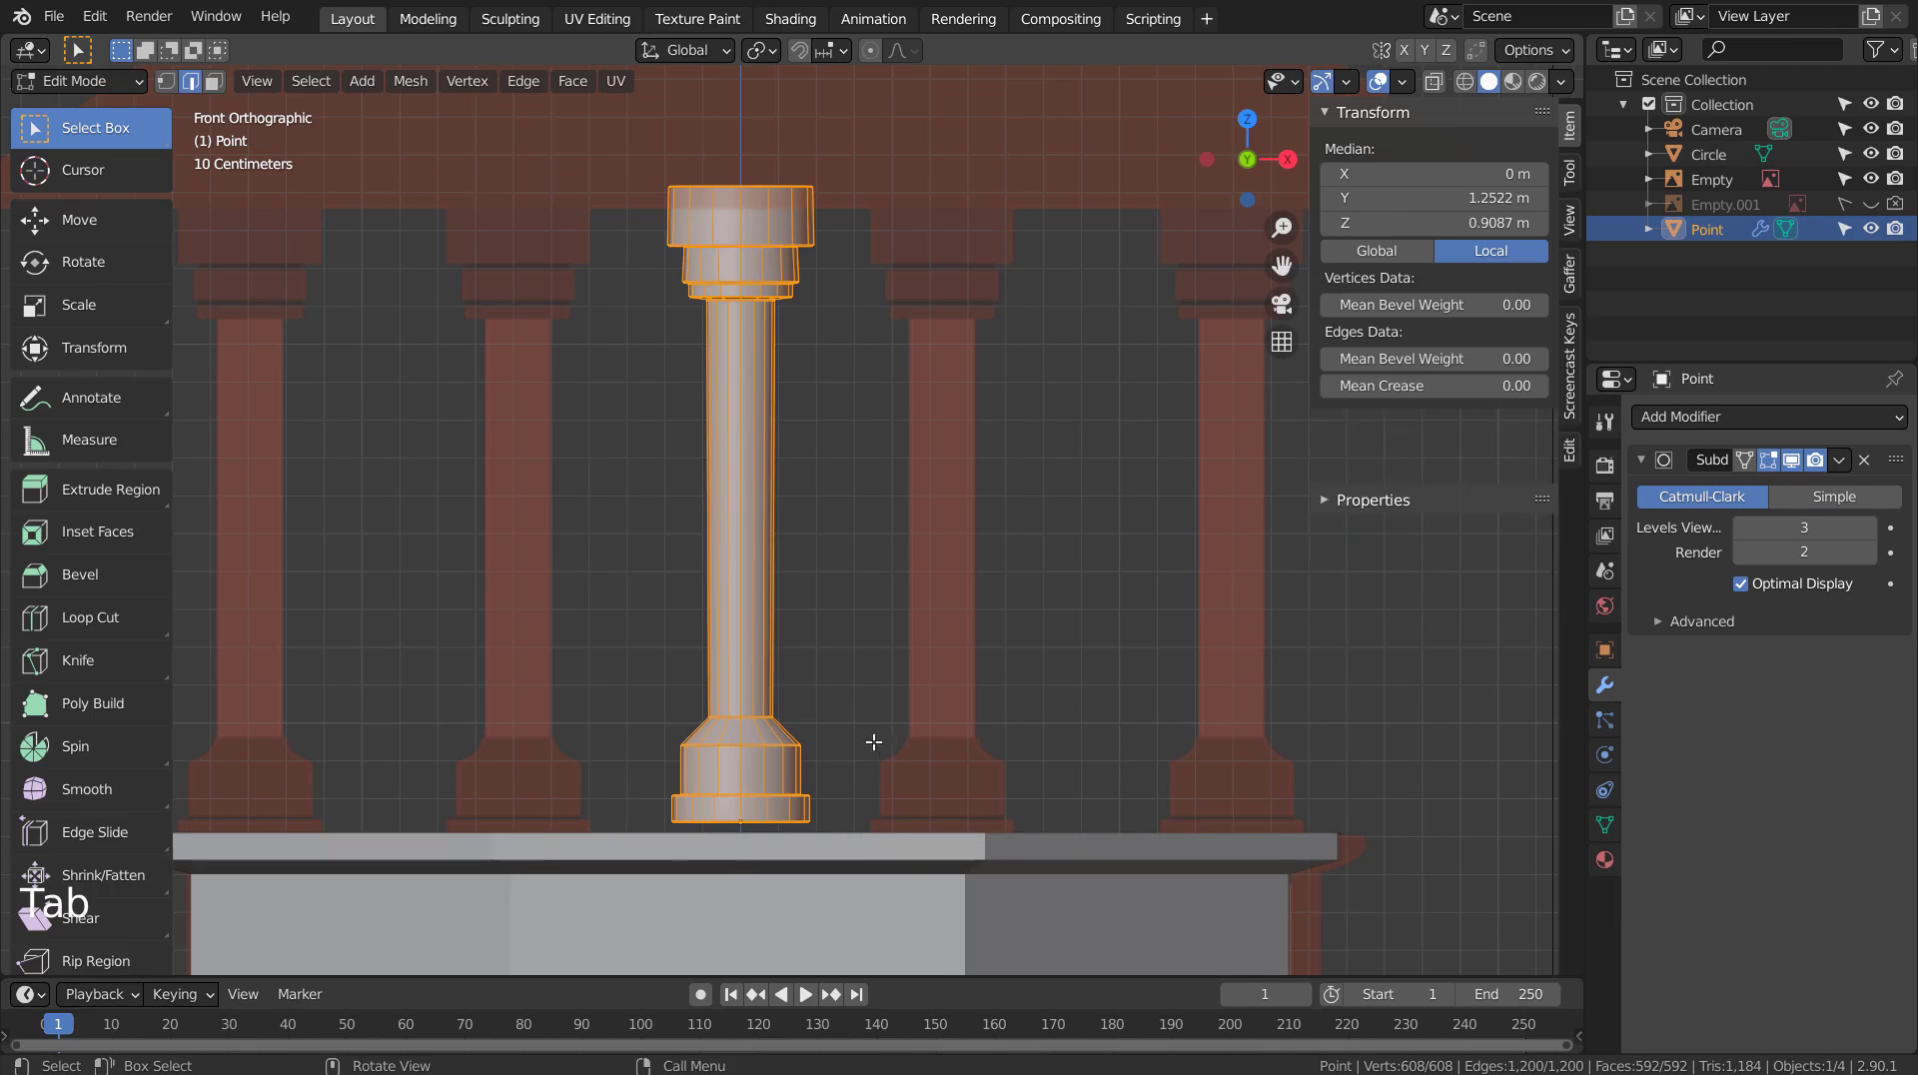
{"action": "middle_click_drag", "start_coordinate": [873, 745], "coordinate": [944, 690], "text": "shift"}
{"action": "key", "text": "1"}
{"action": "key", "text": "shift+z"}
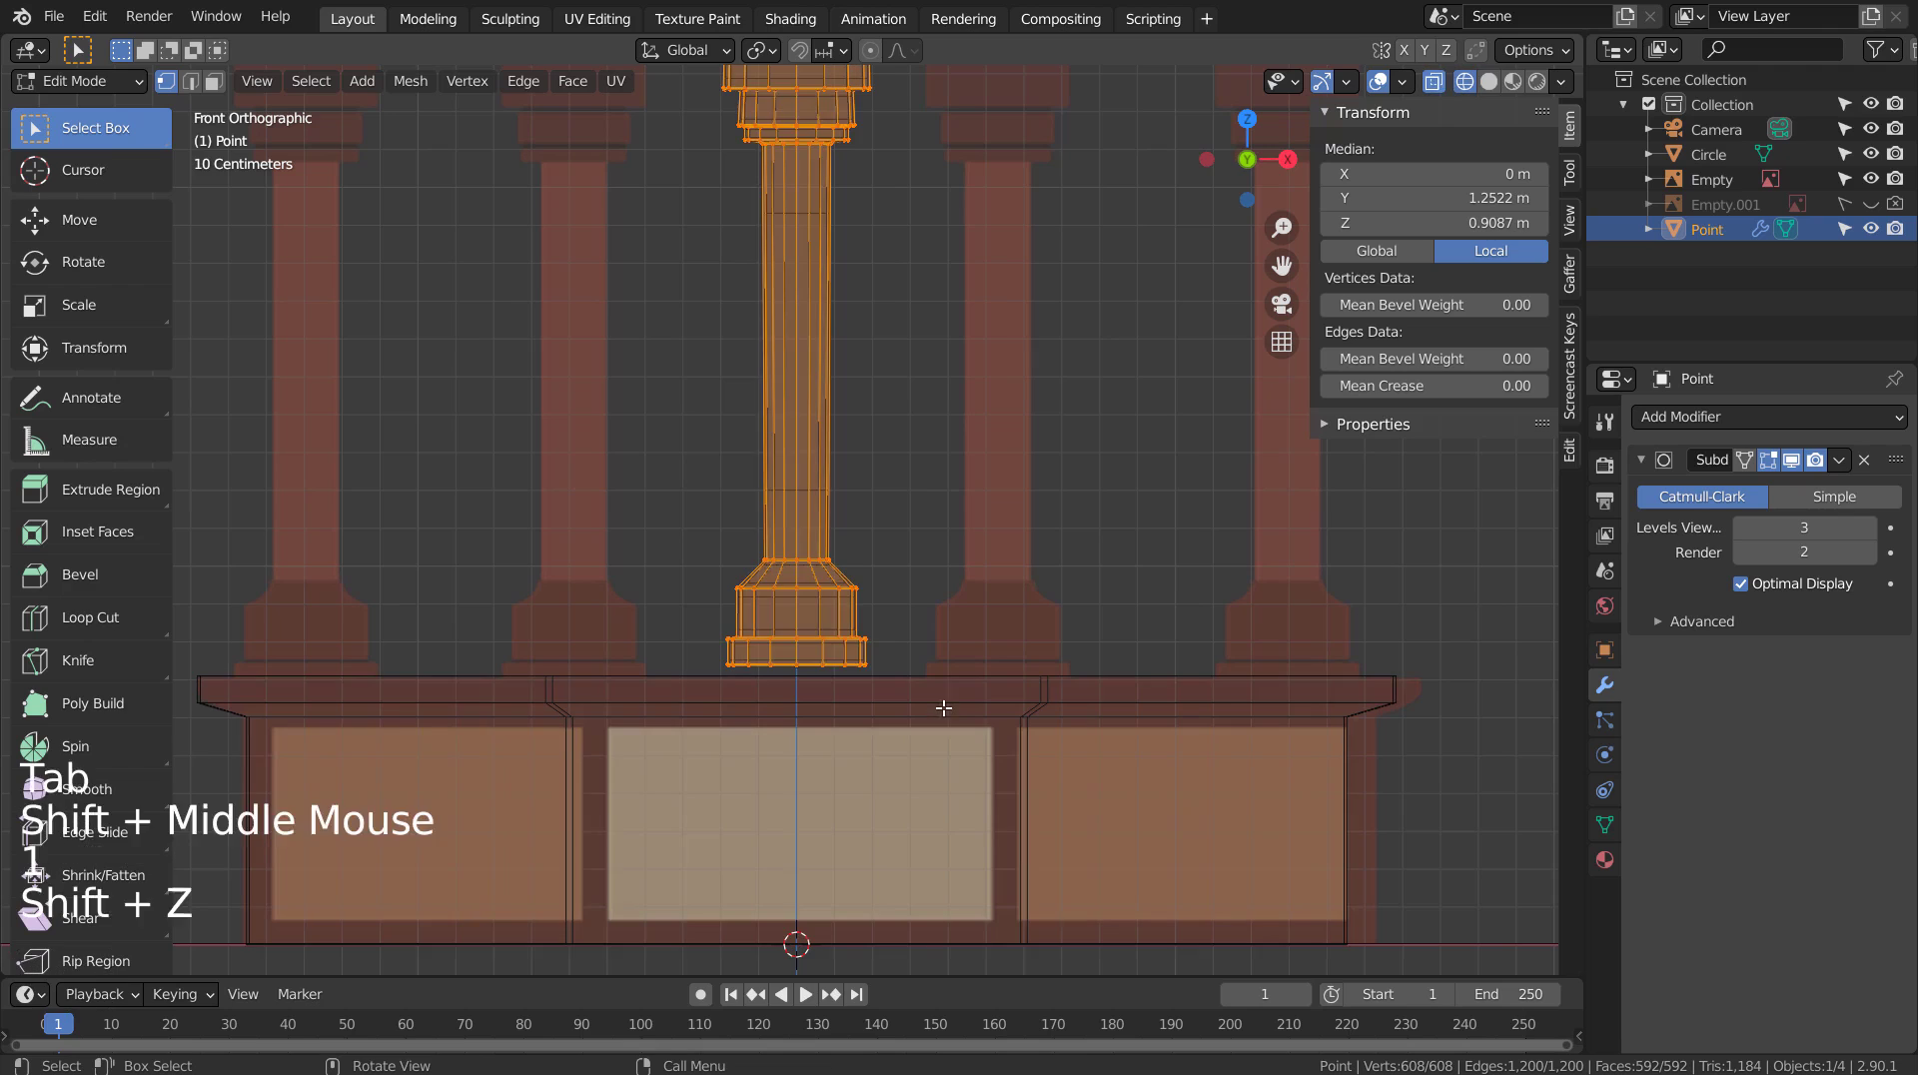
{"action": "key", "text": "1"}
{"action": "left_click", "coordinate": [829, 647]}
{"action": "key", "text": "b"}
{"action": "left_click_drag", "start_coordinate": [722, 667], "coordinate": [950, 699]}
{"action": "key", "text": "g"}
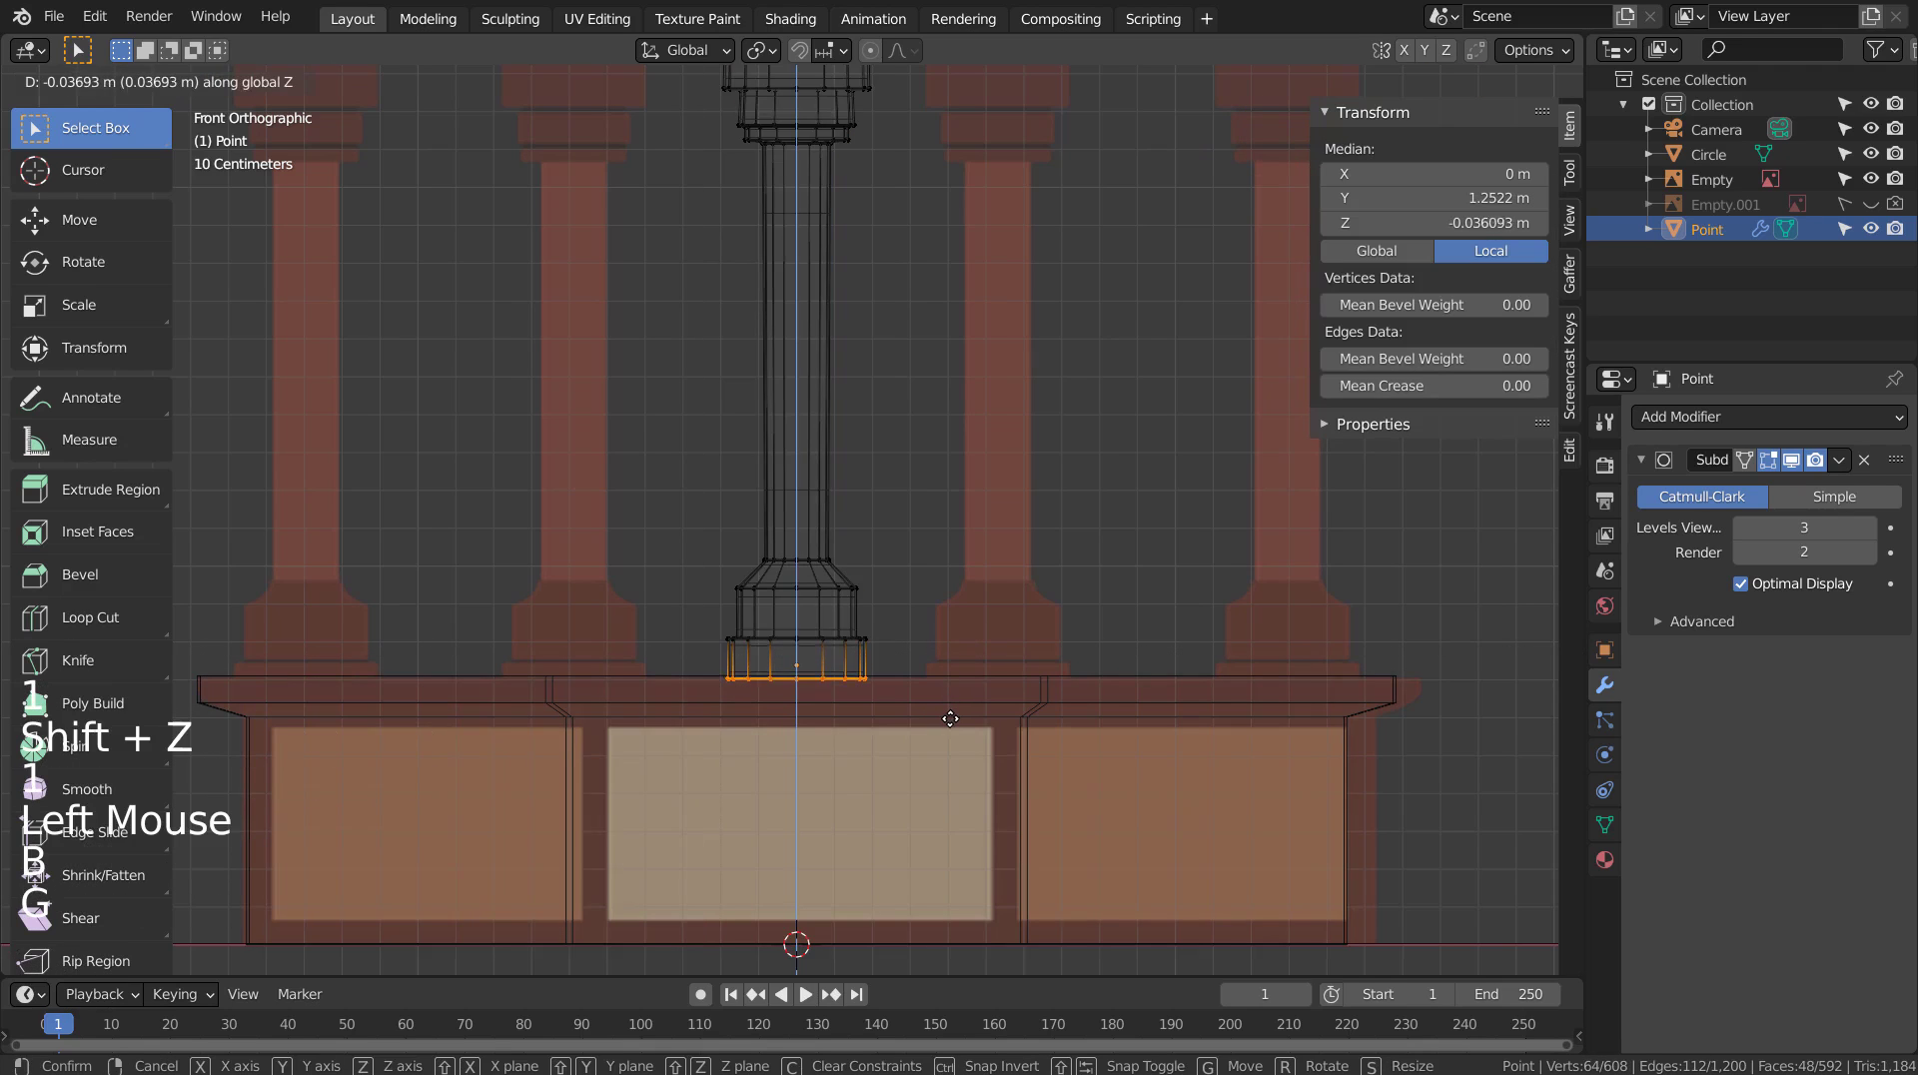
{"action": "left_click", "coordinate": [950, 718]}
{"action": "key", "text": "Tab"}
{"action": "key", "text": "shift+z"}
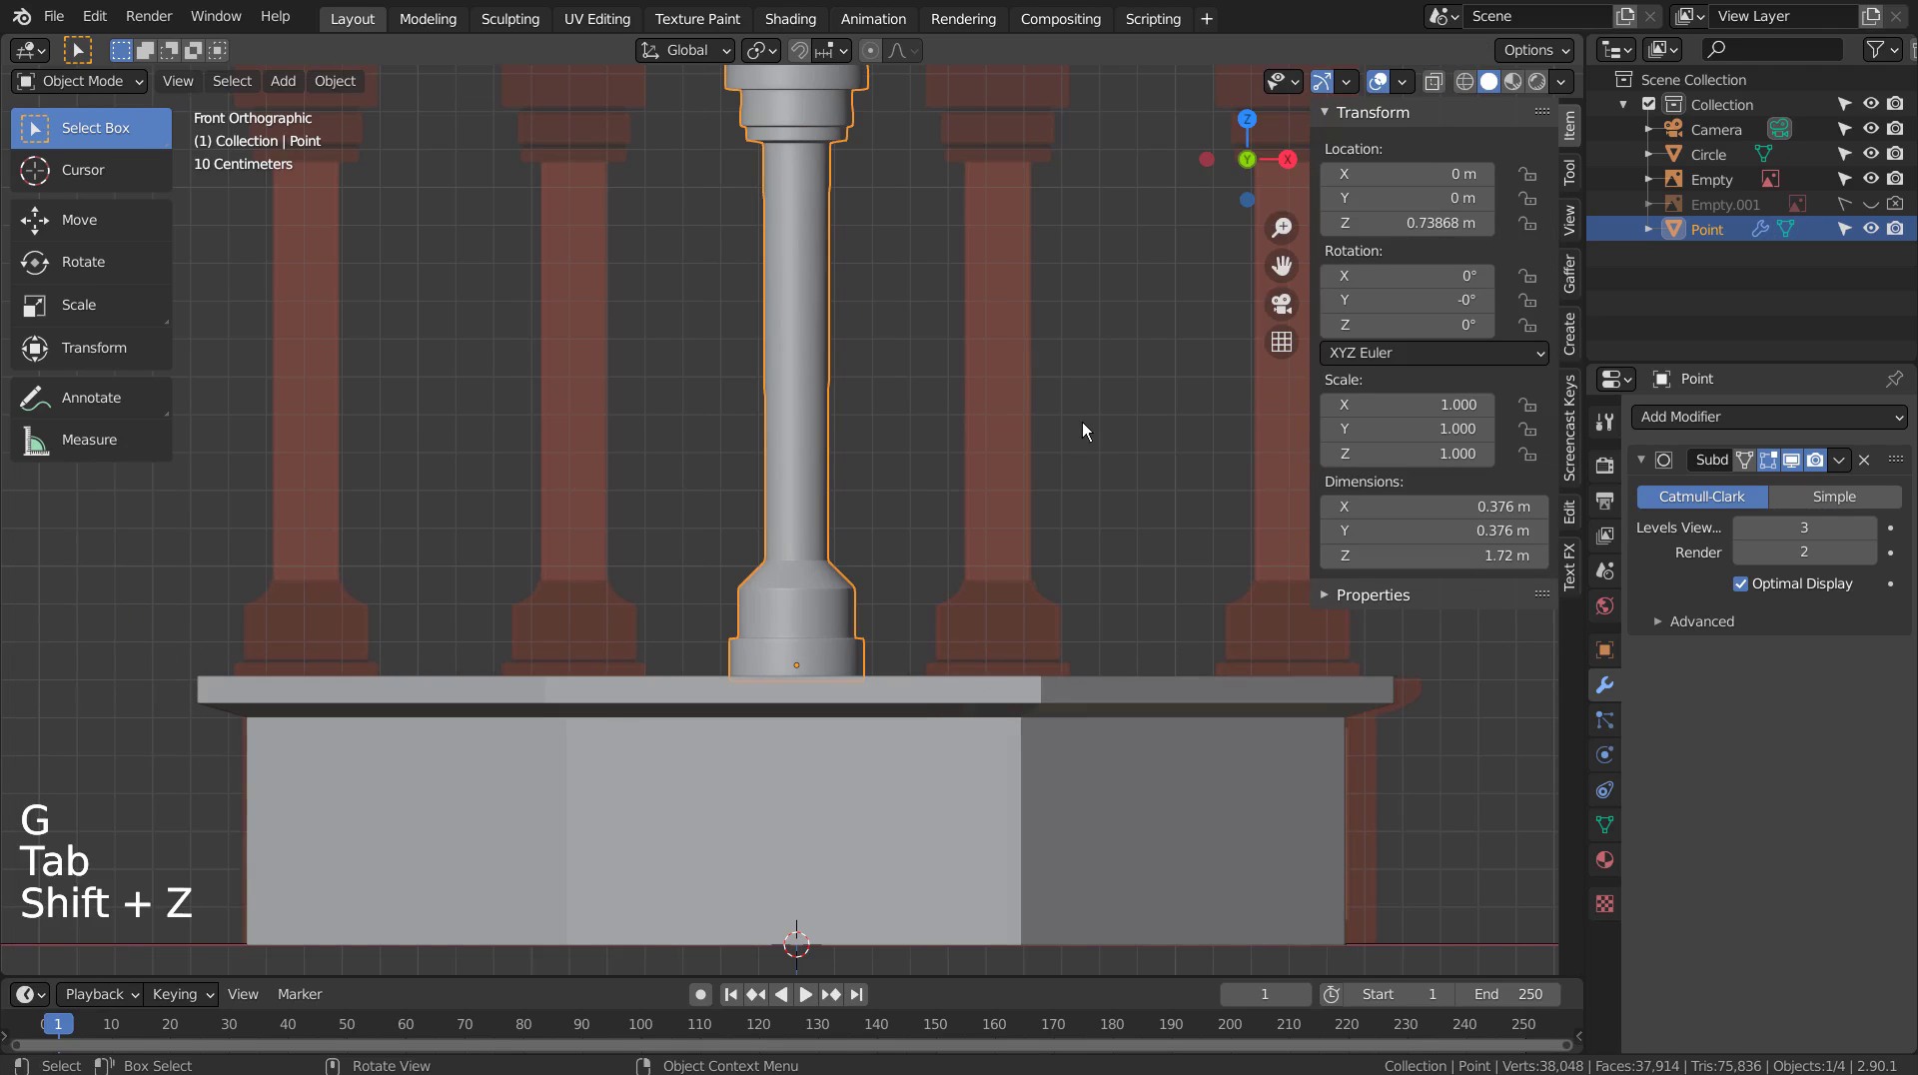
Select the front reference image of the pavilion.
{"action": "middle_click_drag", "start_coordinate": [1082, 421], "coordinate": [1017, 711], "text": "shift"}
{"action": "scroll", "coordinate": [1017, 711], "scroll_direction": "down", "scroll_amount": 2}
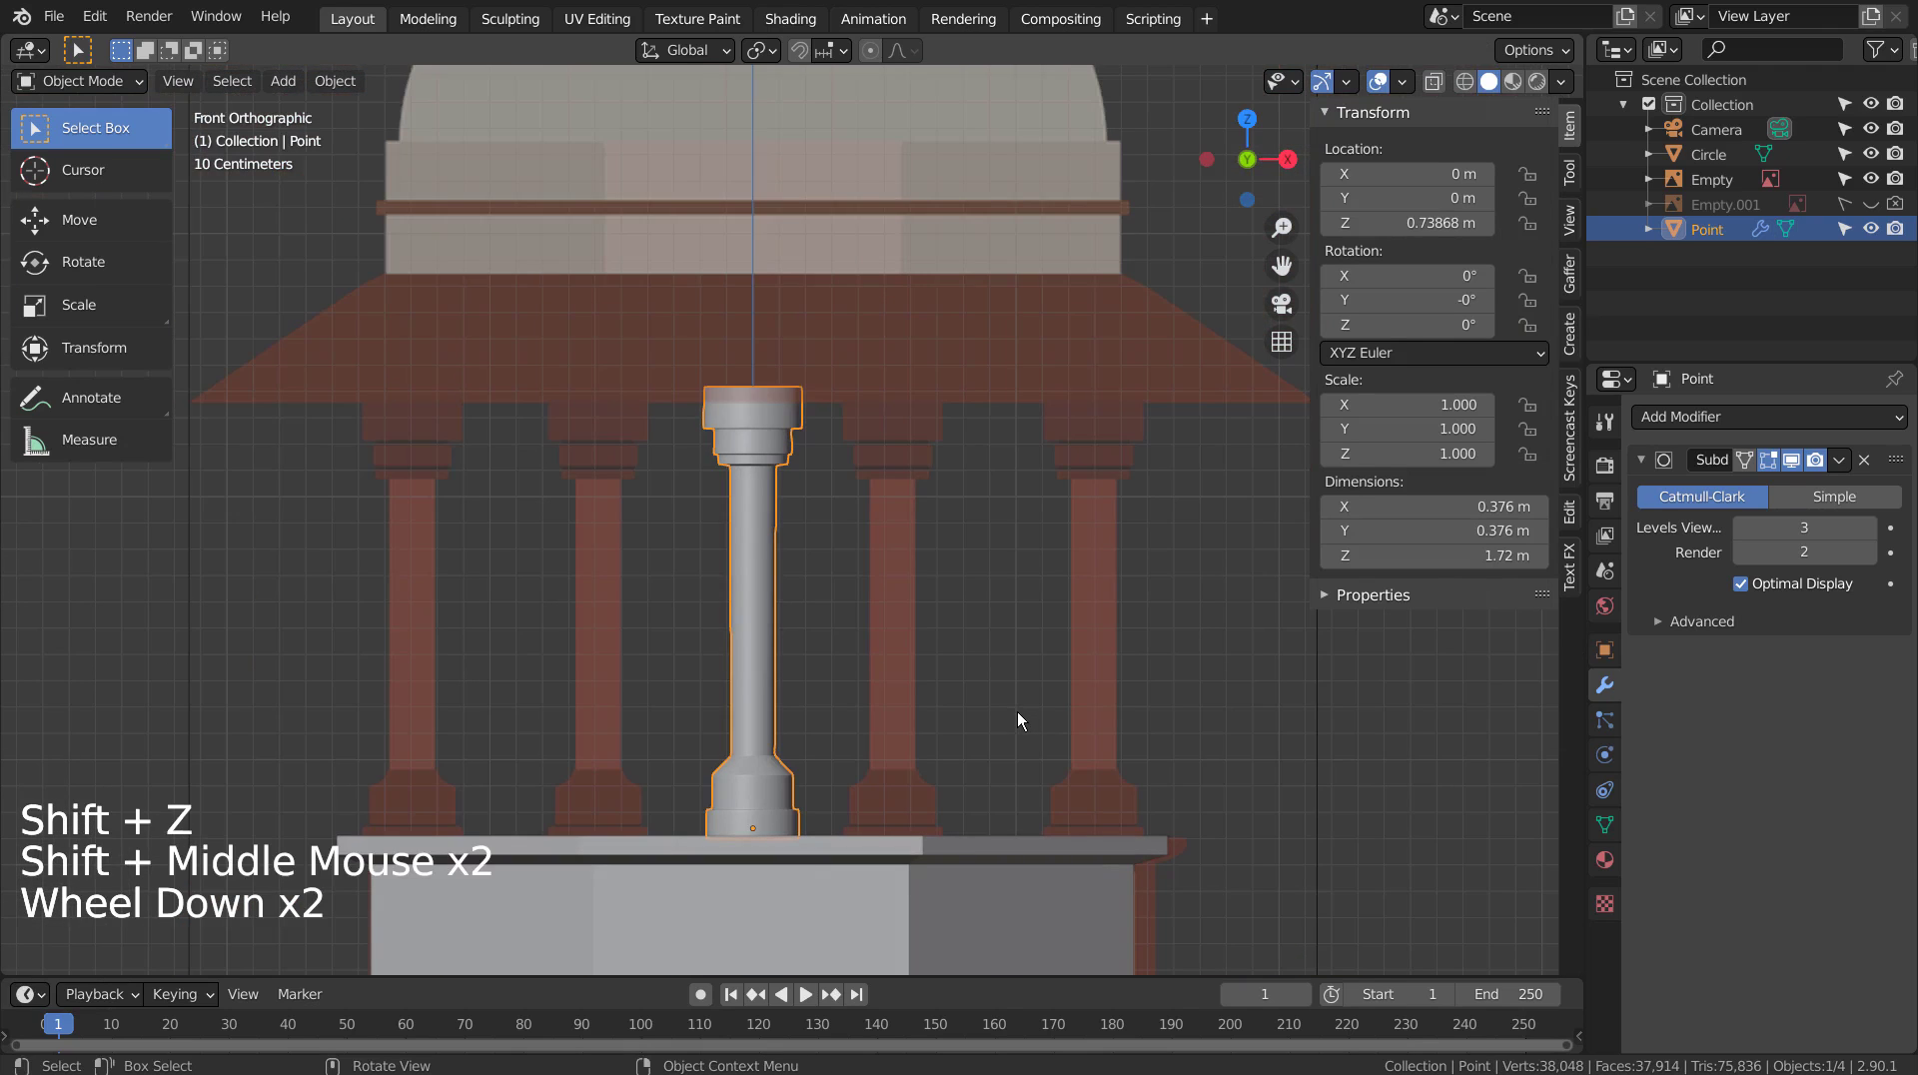
{"action": "left_click", "coordinate": [1016, 711]}
{"action": "scroll", "coordinate": [1017, 711], "scroll_direction": "down", "scroll_amount": 3}
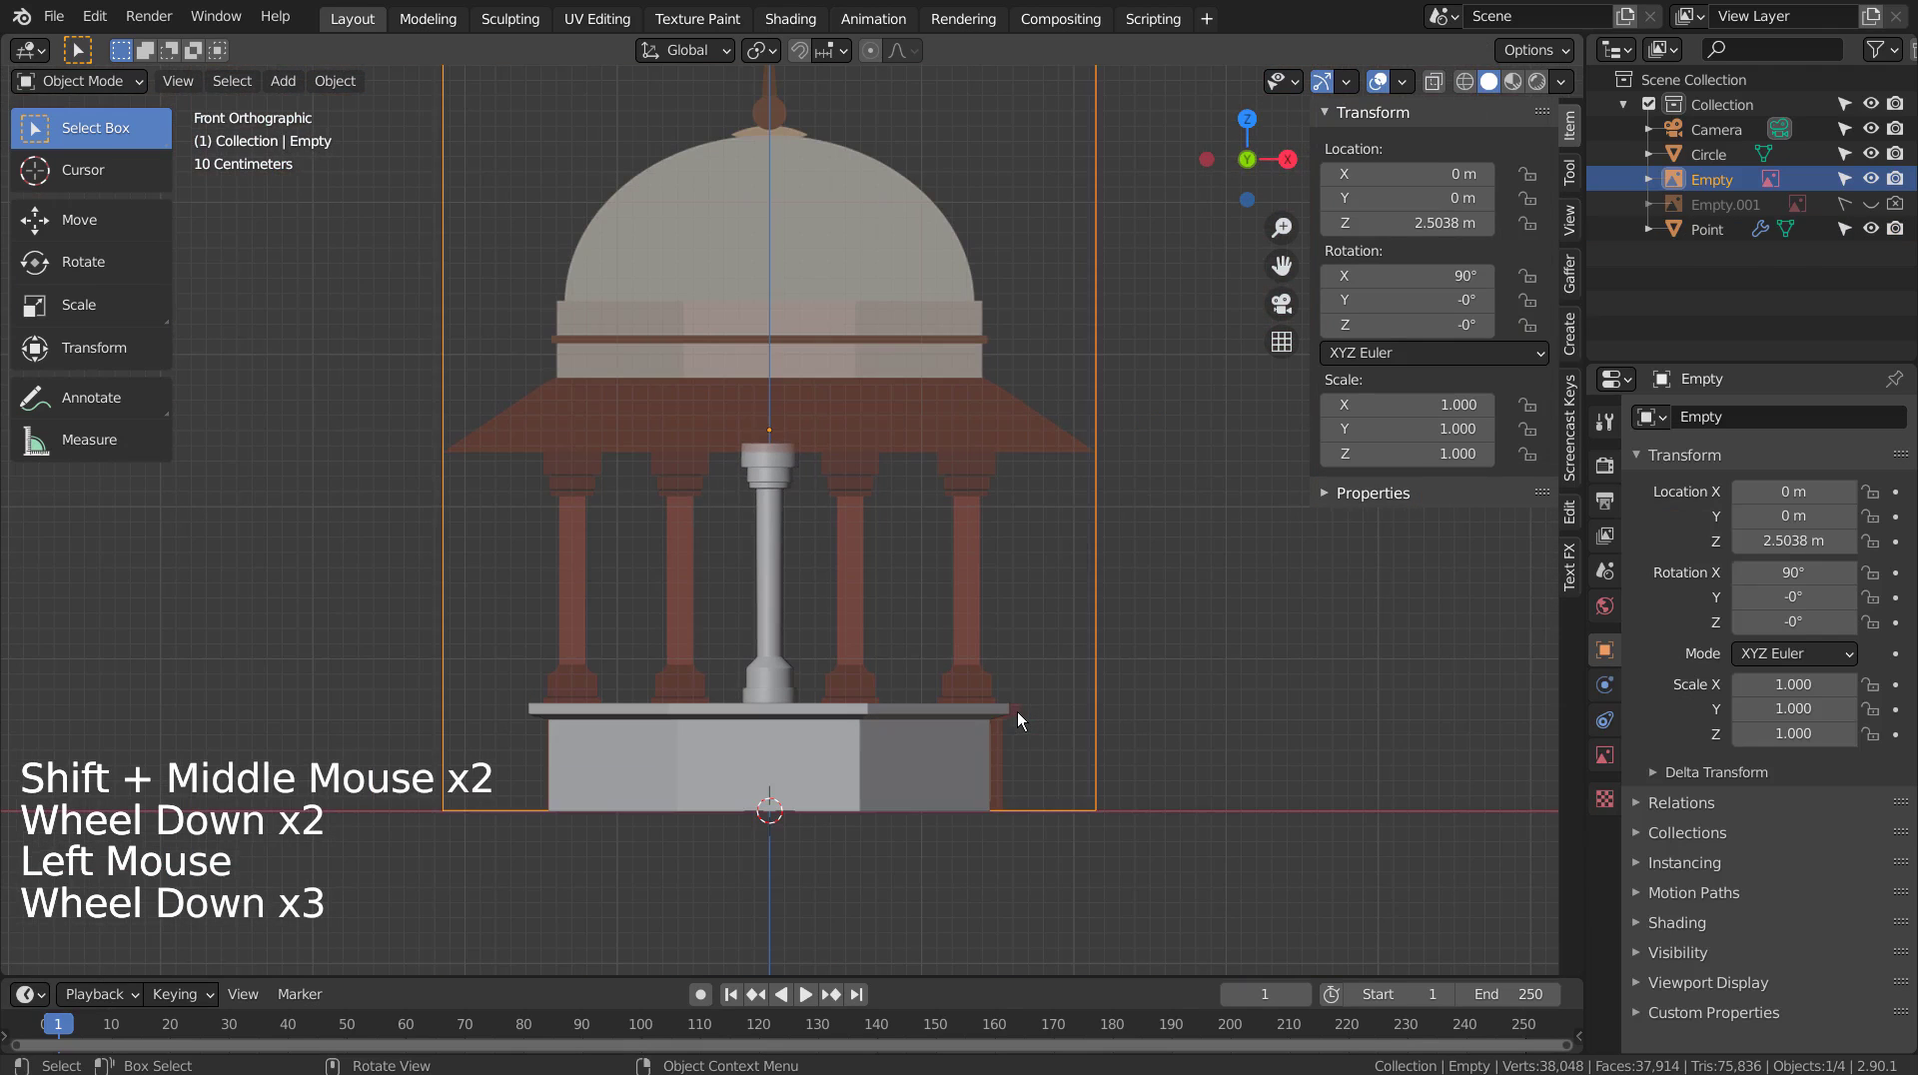
Make the front reference image unselectable in the viewport.
{"action": "left_click", "coordinate": [1846, 182]}
{"action": "left_click", "coordinate": [1257, 646]}
{"action": "scroll", "coordinate": [1257, 645], "scroll_direction": "down", "scroll_amount": 3}
{"action": "mouse_move", "coordinate": [1106, 645]}
{"action": "middle_mouse_down"}
{"action": "mouse_move", "coordinate": [1028, 716]}
{"action": "mouse_move", "coordinate": [1071, 681]}
{"action": "mouse_move", "coordinate": [1200, 651]}
{"action": "mouse_move", "coordinate": [1119, 672]}
{"action": "middle_mouse_up"}
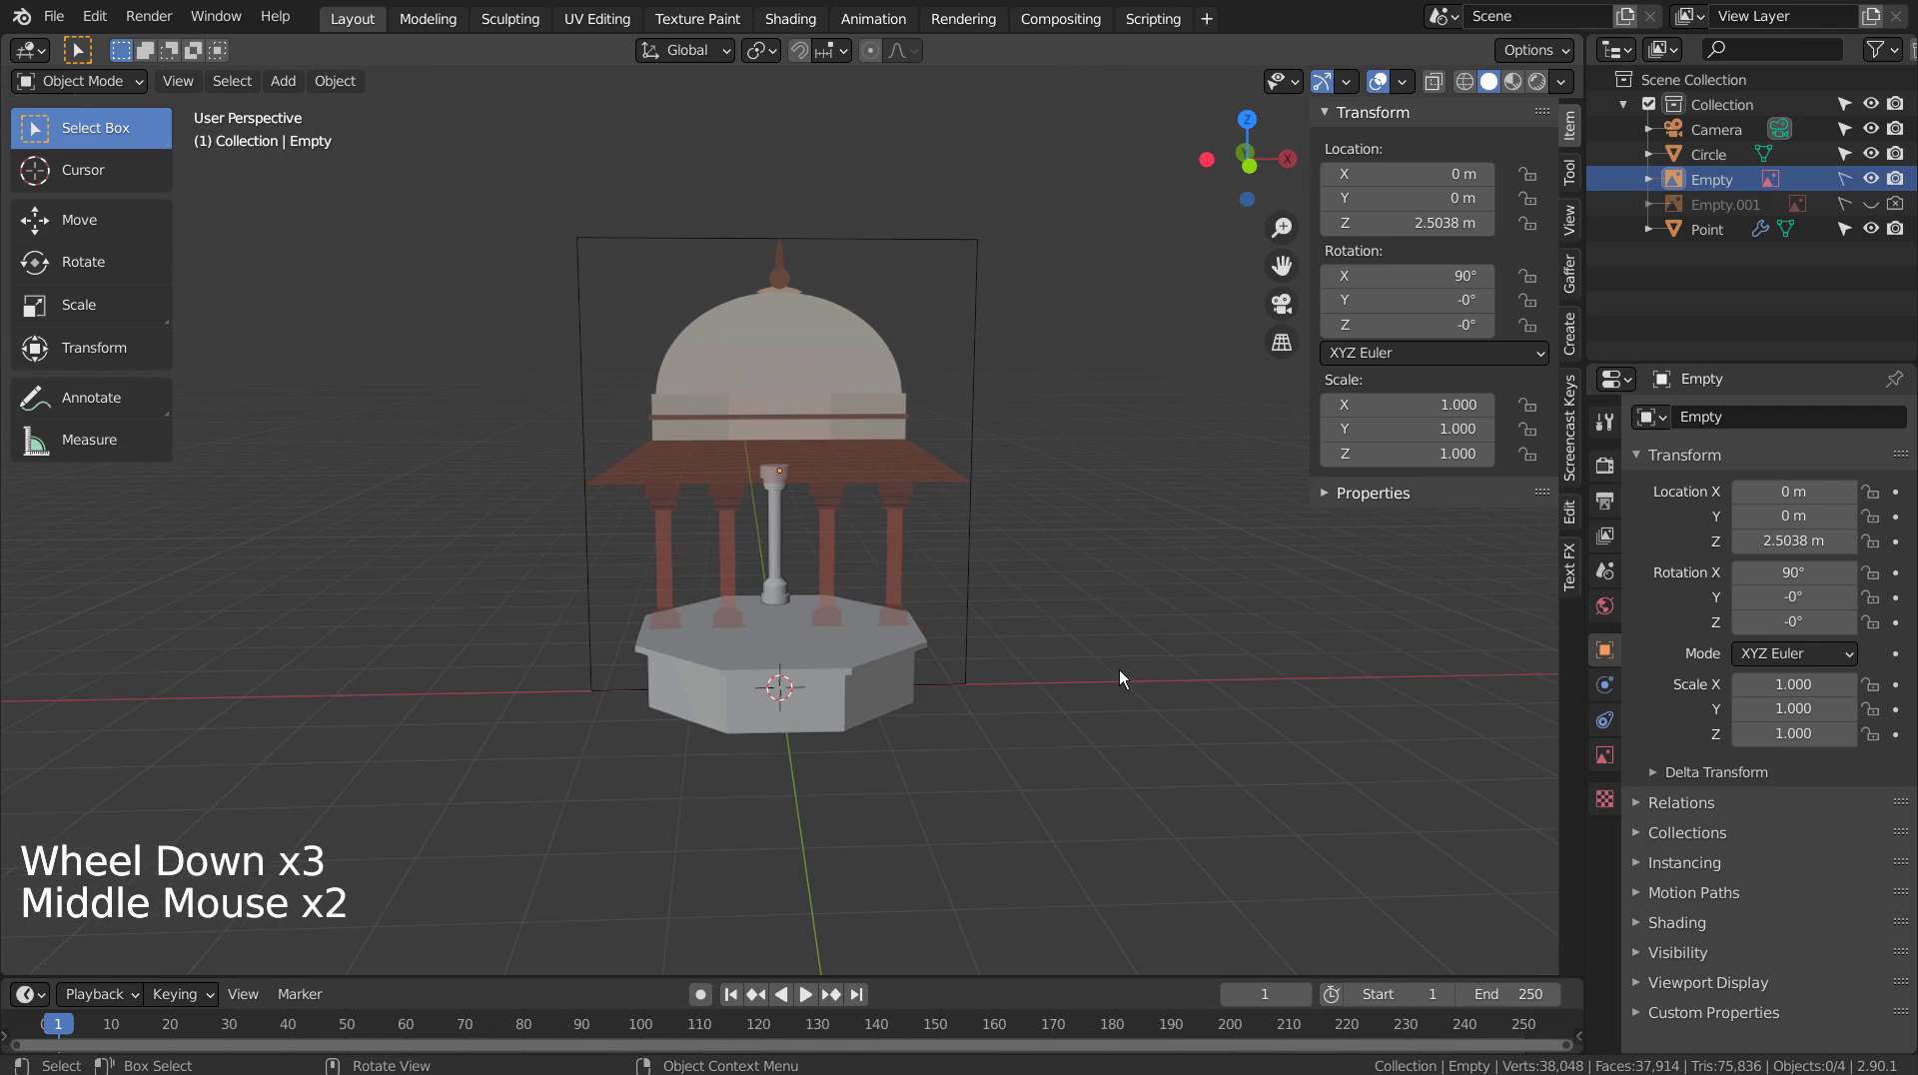
{"action": "key", "text": "KP_1"}
{"action": "scroll", "coordinate": [1118, 670], "scroll_direction": "up", "scroll_amount": 4}
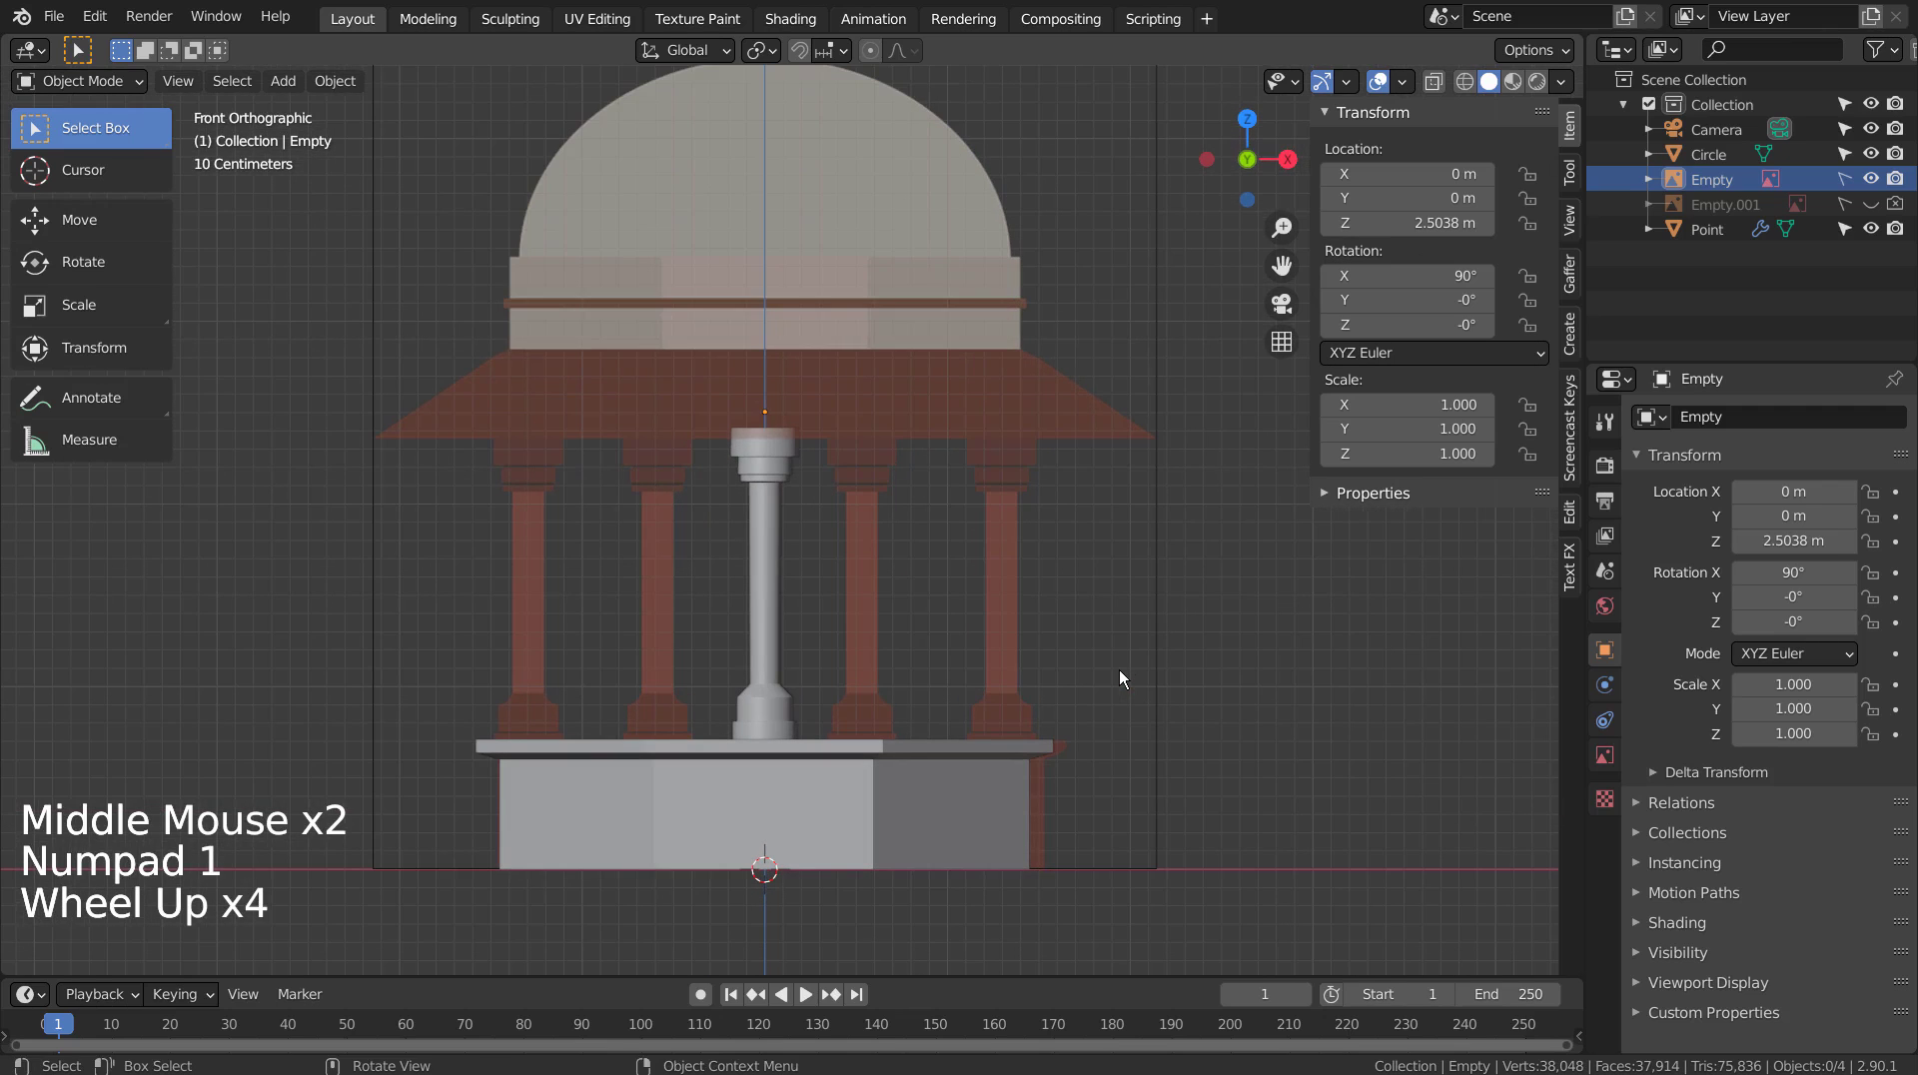
{"action": "left_click", "coordinate": [1148, 619]}
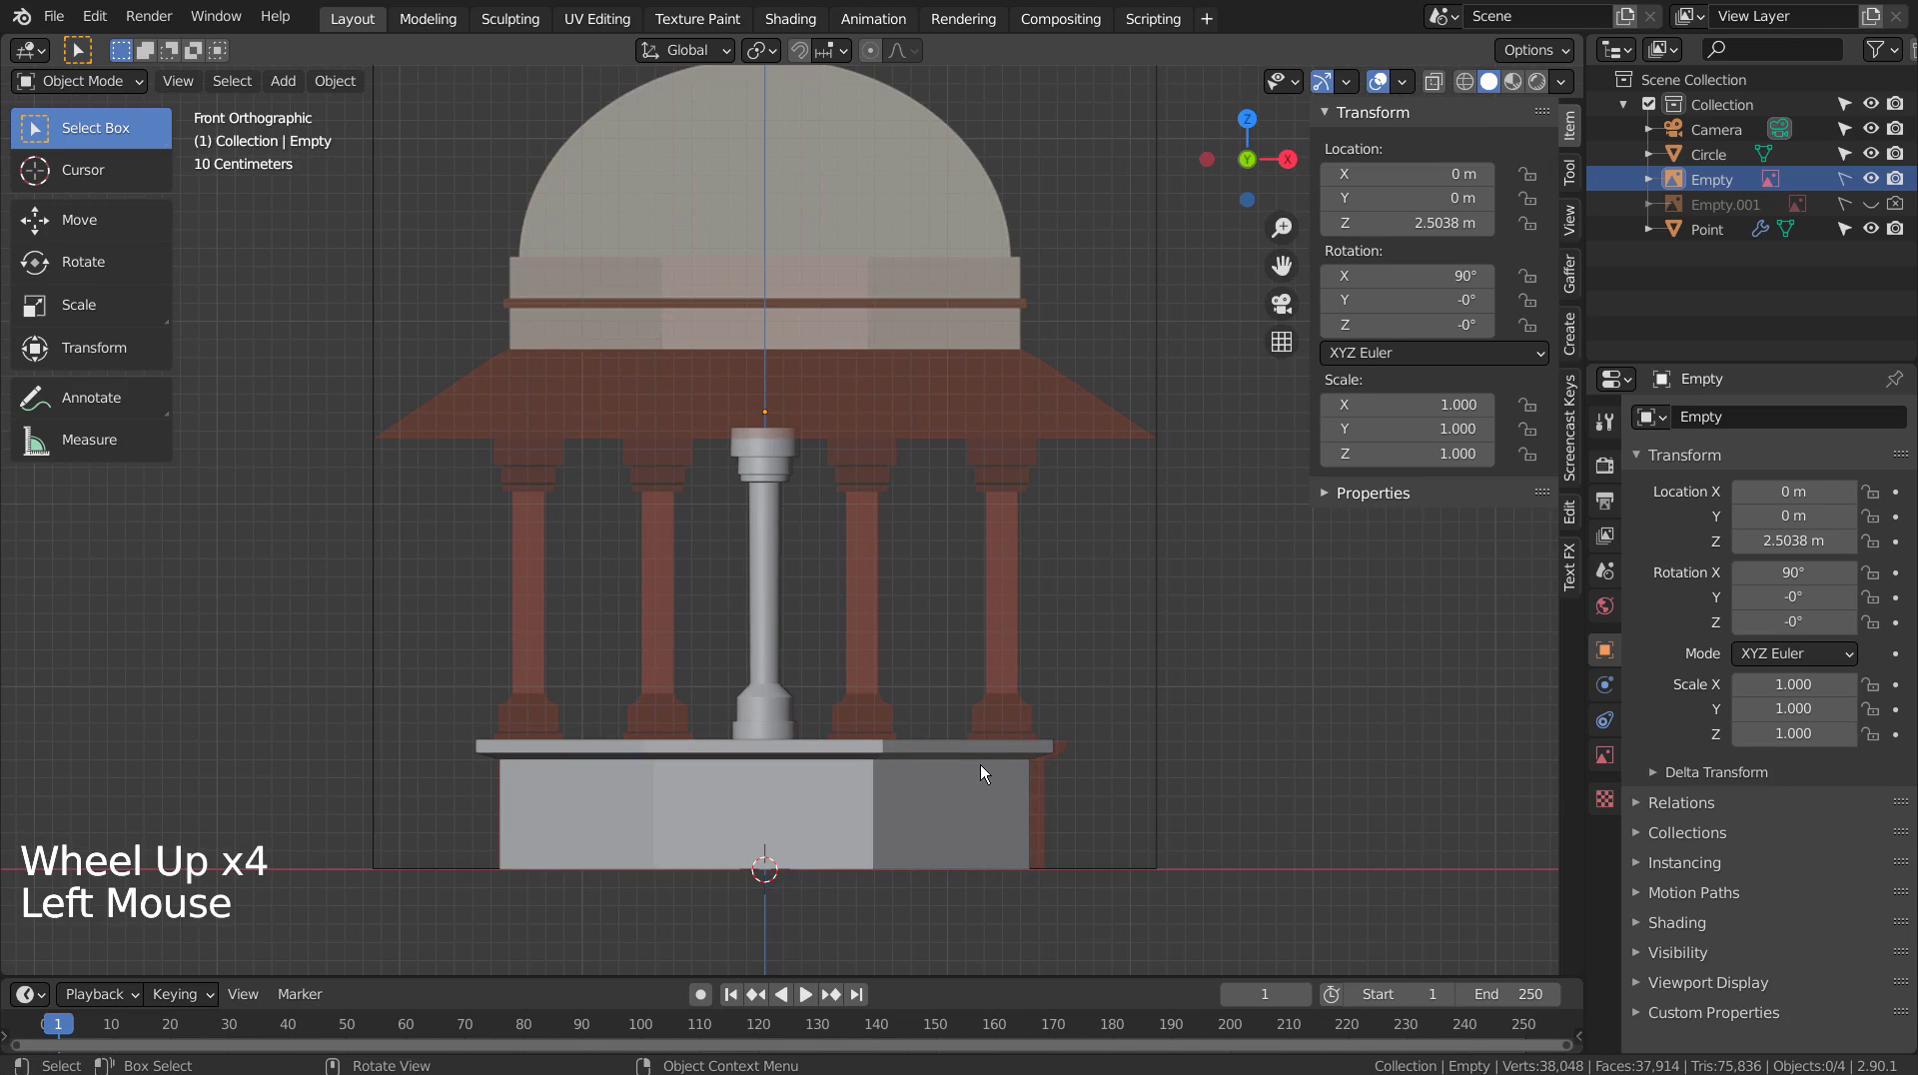
{"action": "key", "text": "Tab"}
{"action": "key", "text": "Tab"}
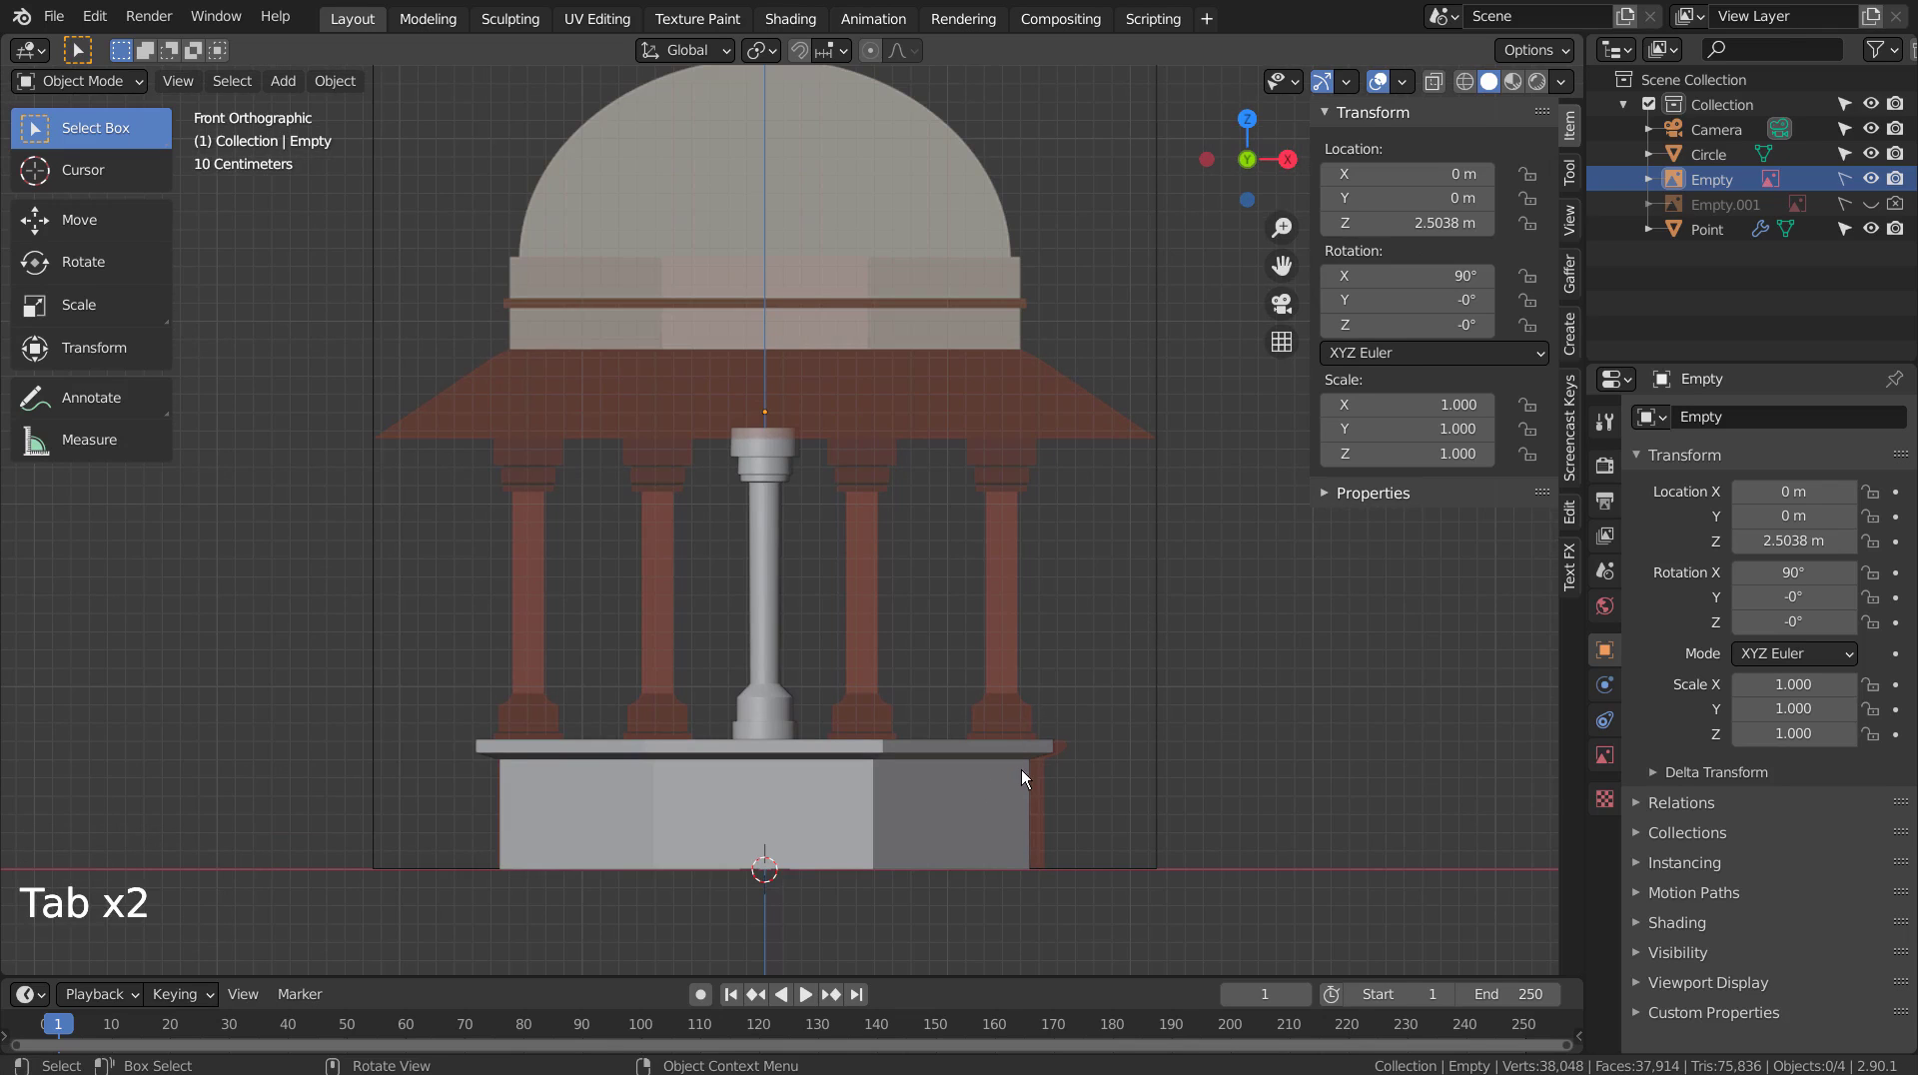
Duplicate the platform's top octagonal face and move the copy about 1.81 m up along Z.
{"action": "left_click", "coordinate": [991, 787]}
{"action": "middle_click_drag", "start_coordinate": [991, 781], "coordinate": [1118, 811]}
{"action": "key", "text": "Tab"}
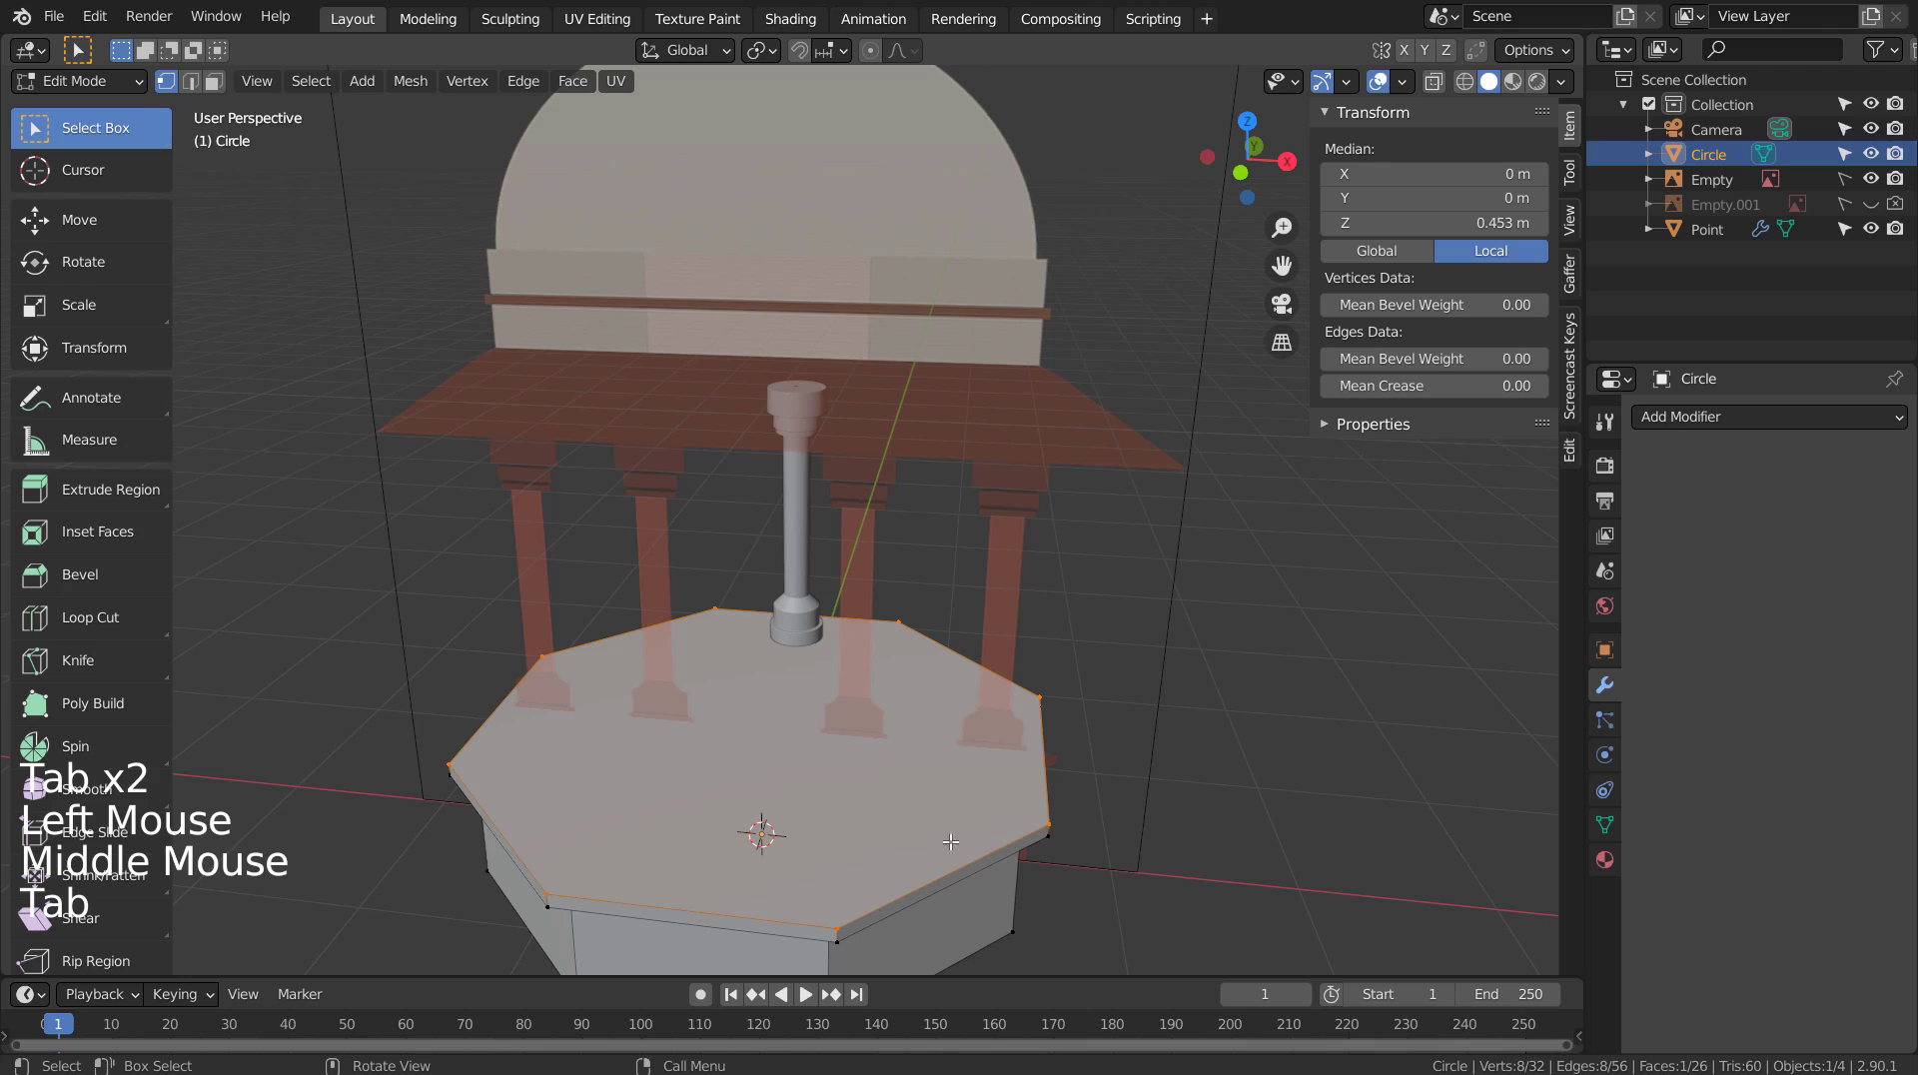
{"action": "key", "text": "2"}
{"action": "left_click", "coordinate": [956, 857], "text": "alt"}
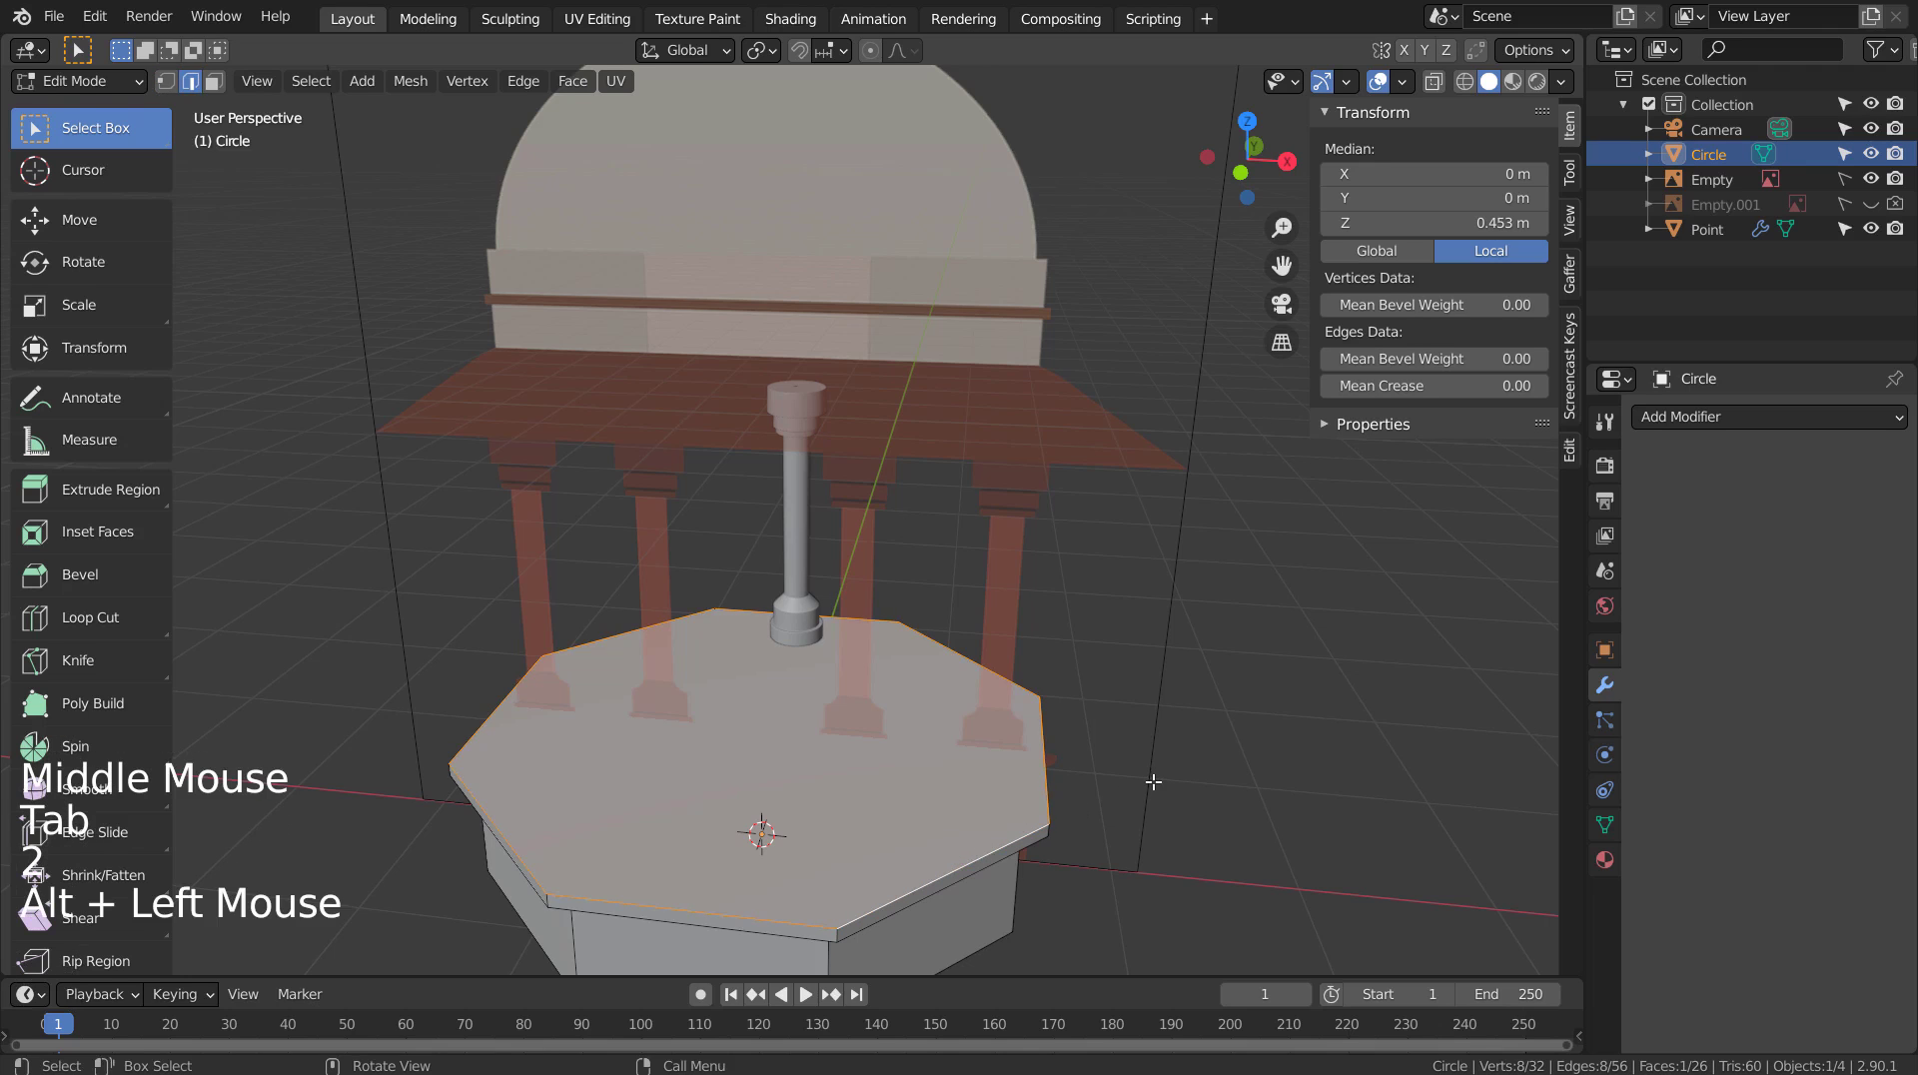
{"action": "key", "text": "shift+d"}
{"action": "key", "text": "z"}
{"action": "left_click", "coordinate": [1151, 470]}
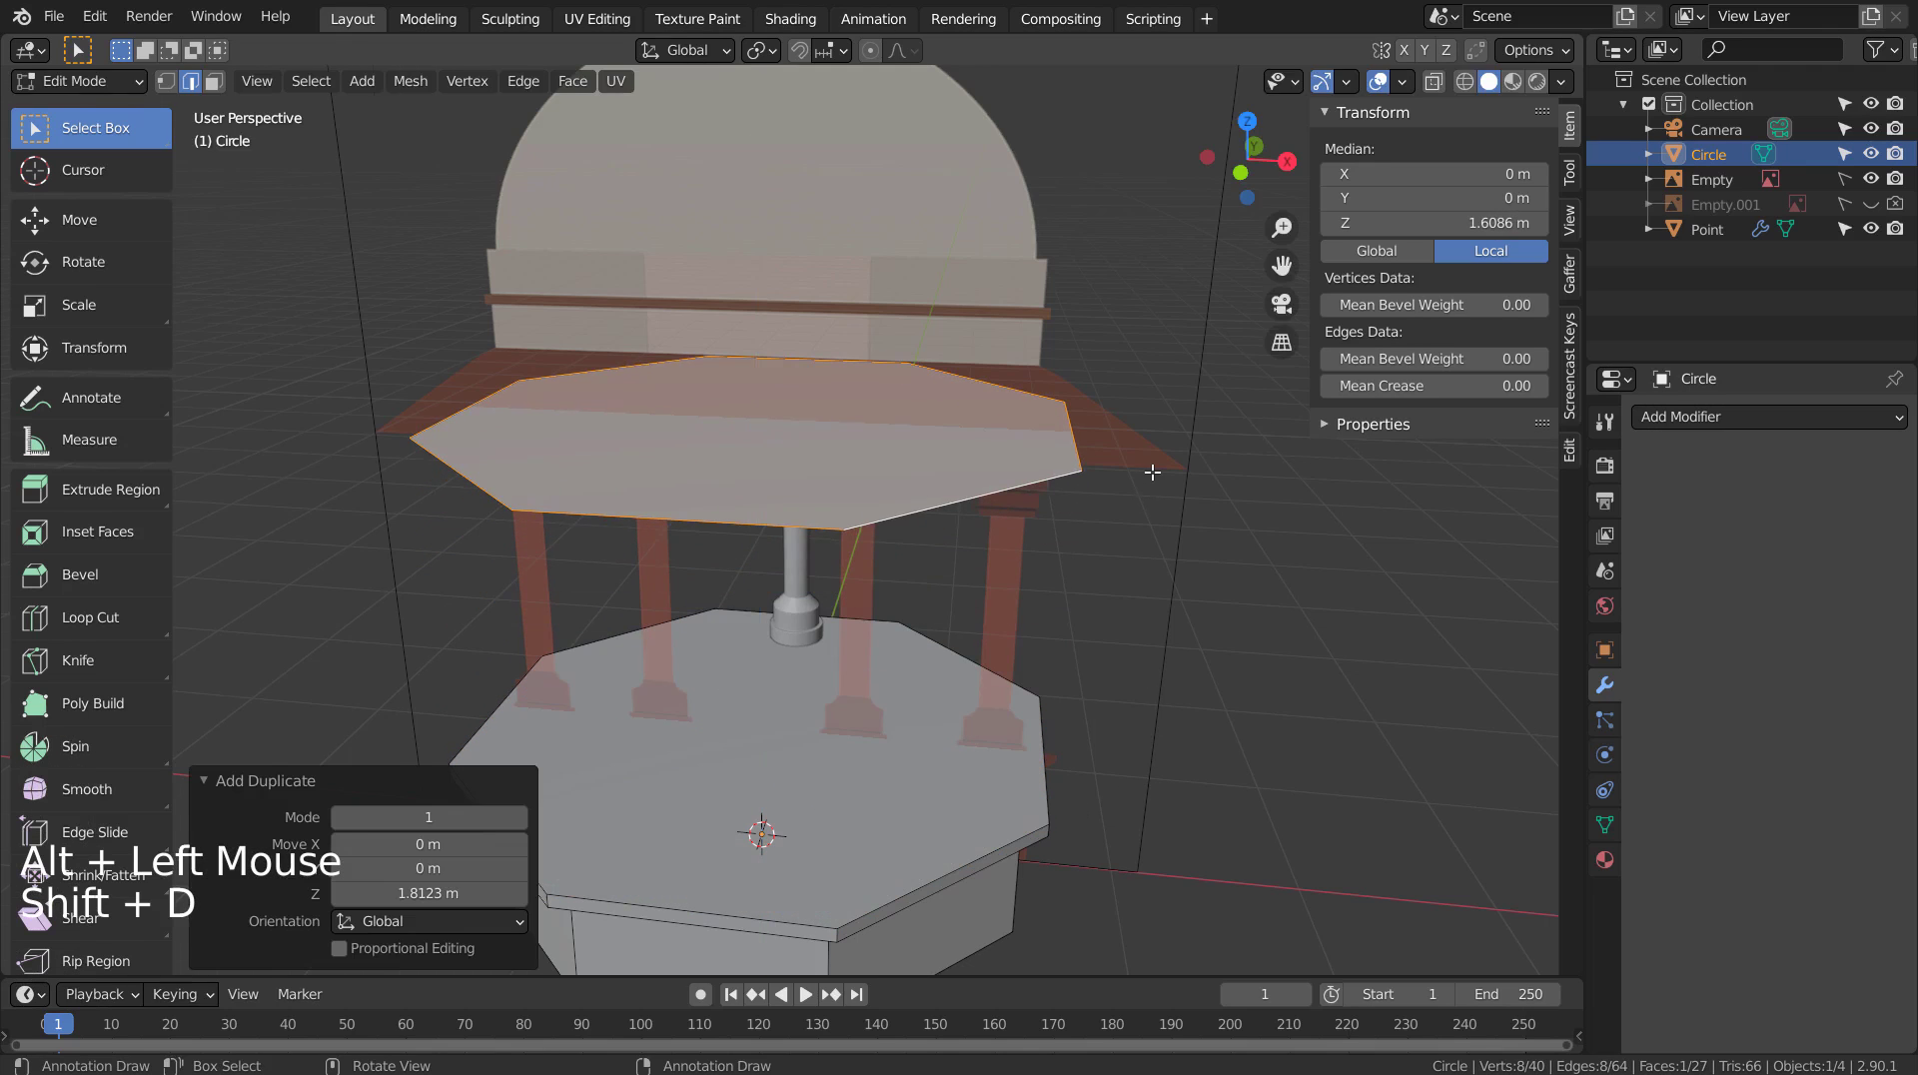
Separate the raised octagonal face into its own object.
{"action": "key", "text": "KP_1"}
{"action": "key", "text": "p"}
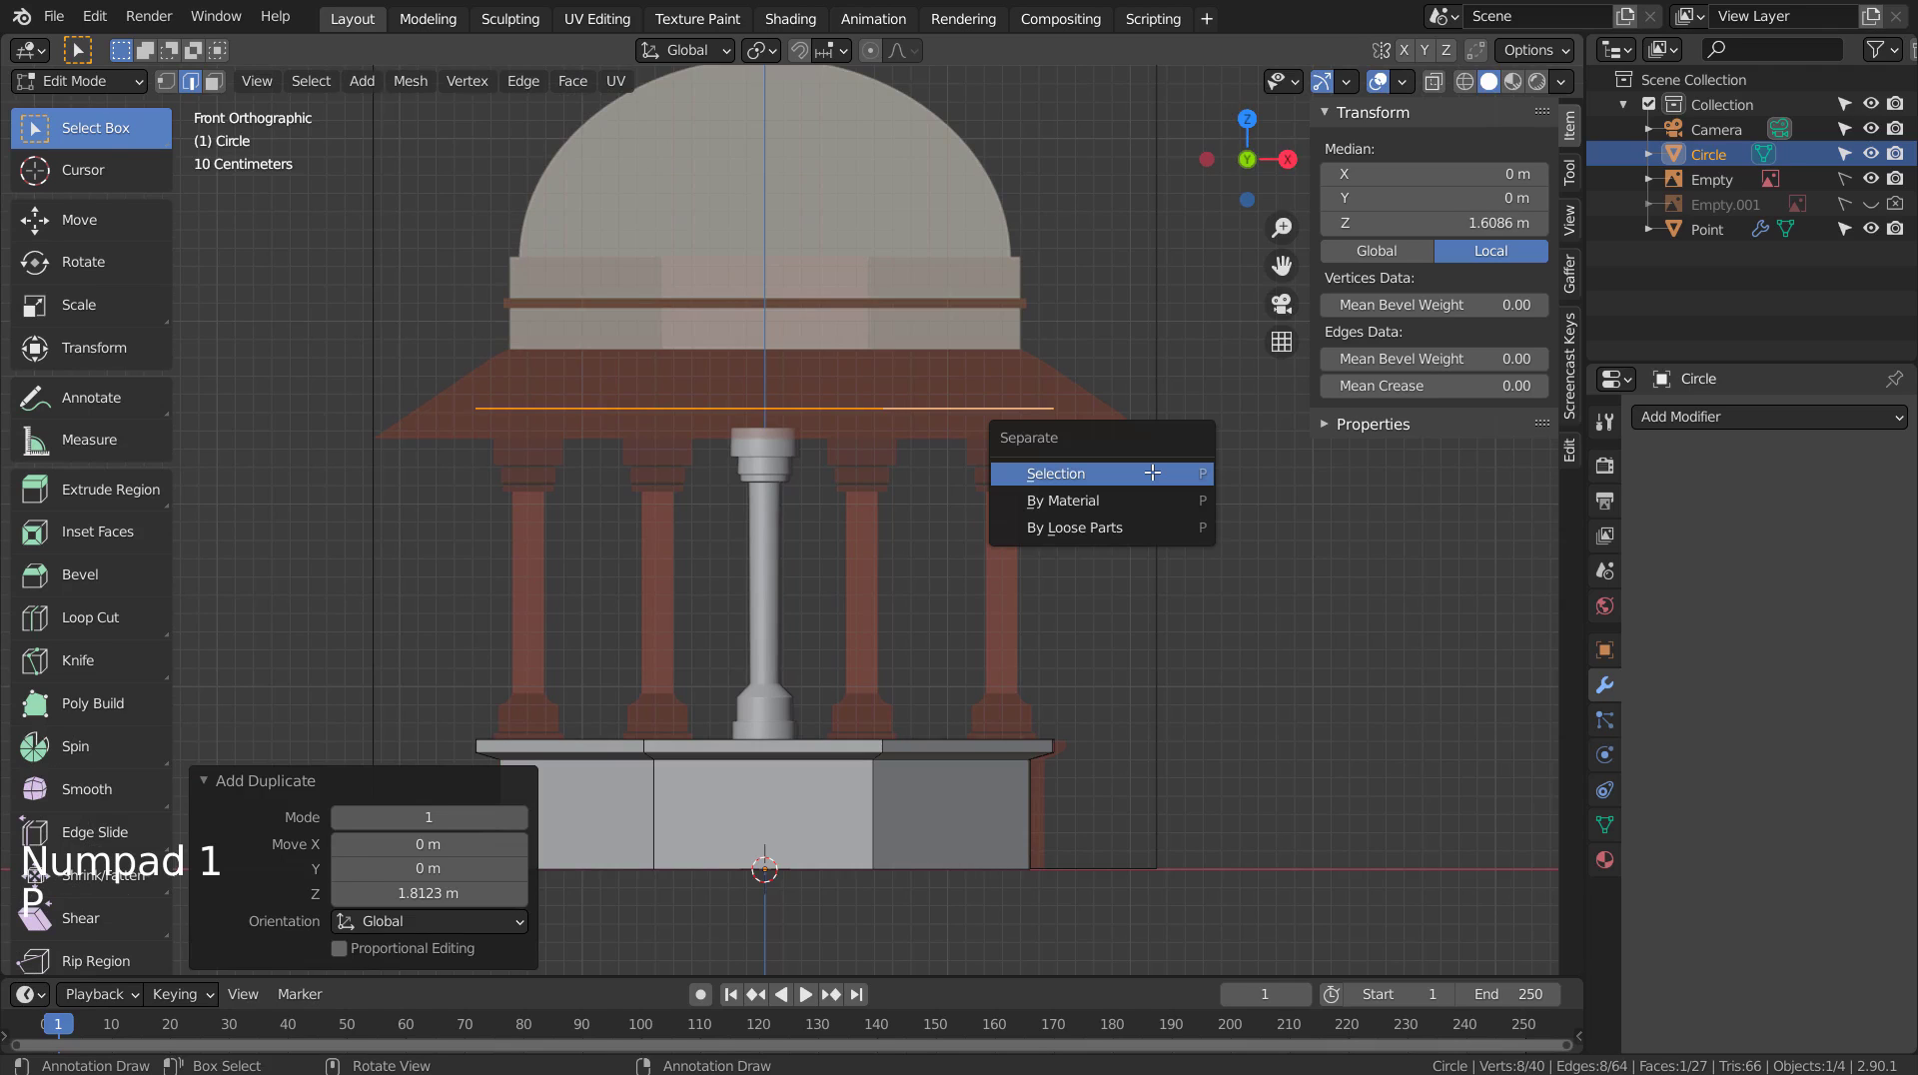
{"action": "left_click", "coordinate": [1152, 471]}
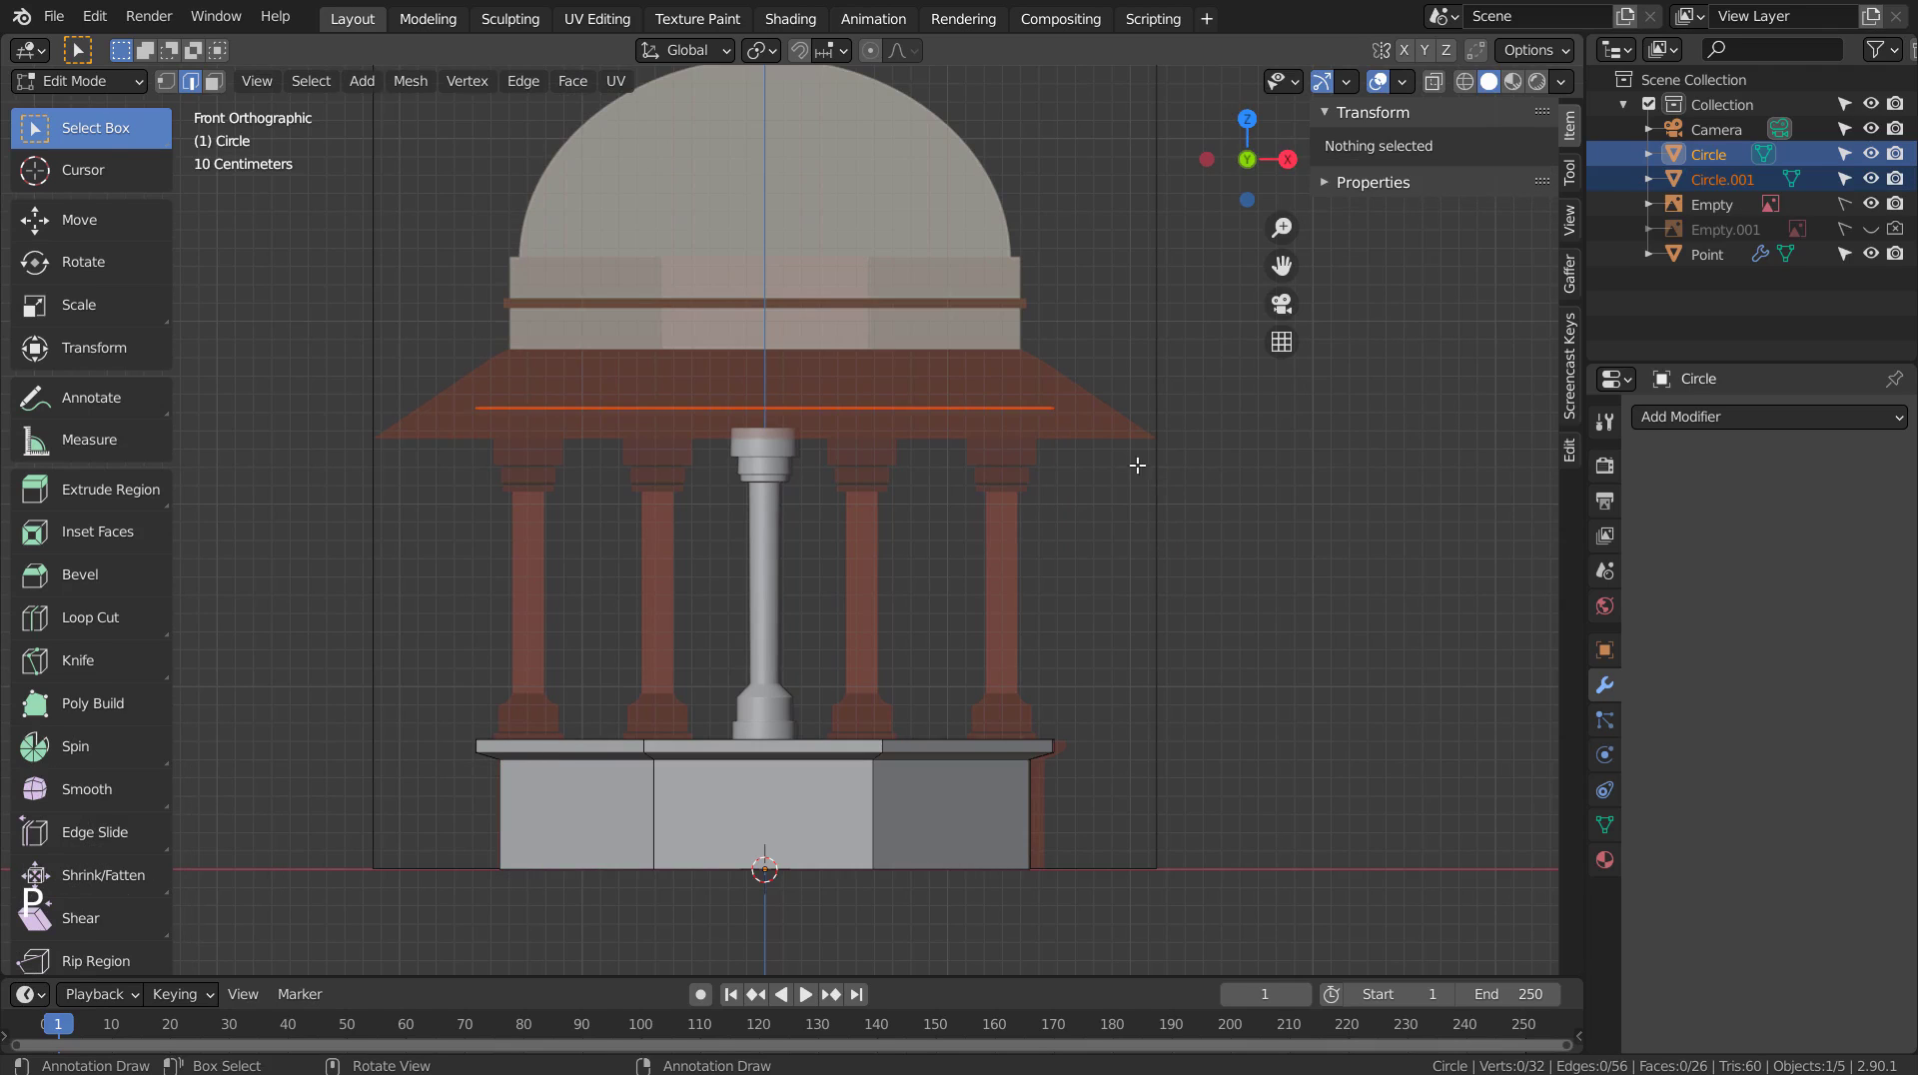
{"action": "scroll", "coordinate": [1127, 459], "scroll_direction": "up", "scroll_amount": 3}
{"action": "key", "text": "g"}
{"action": "key", "text": "z"}
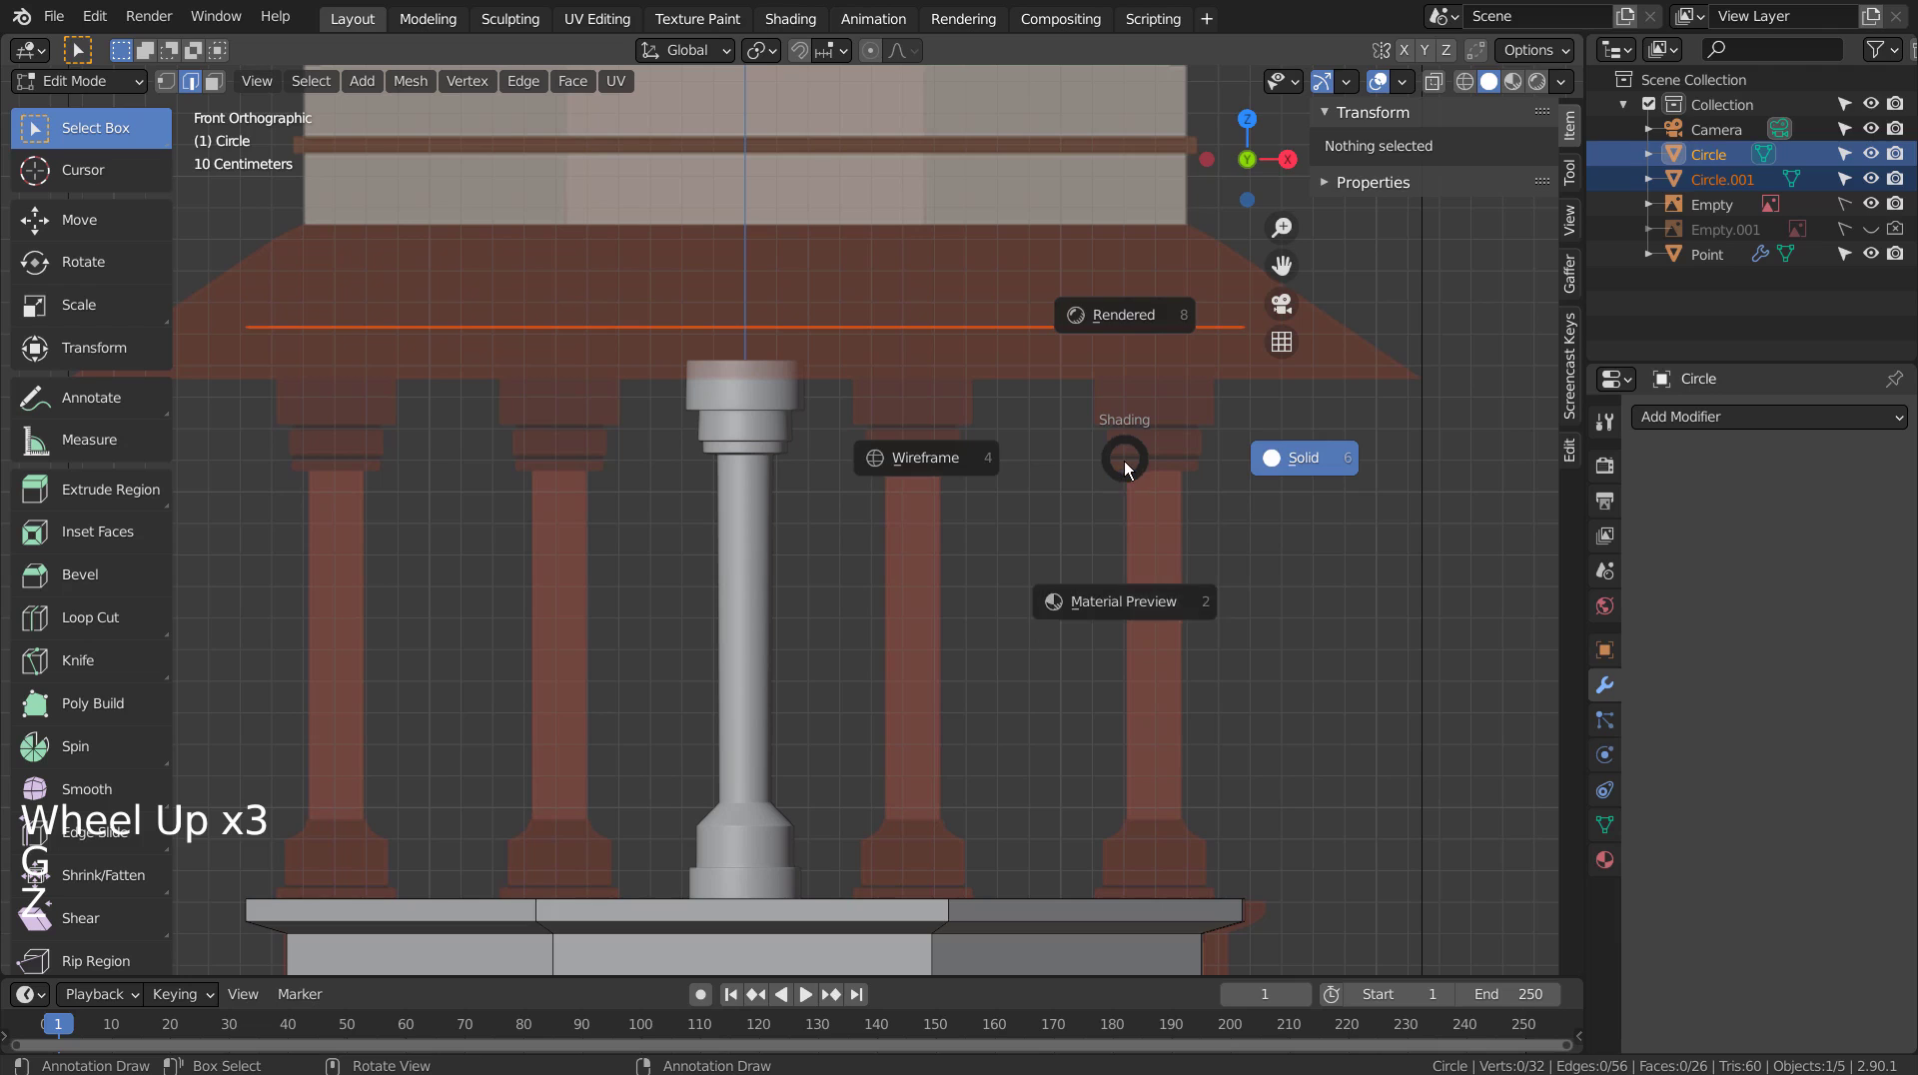
{"action": "key", "text": "g"}
{"action": "key", "text": "z"}
{"action": "left_click", "coordinate": [1123, 465]}
{"action": "key", "text": "g"}
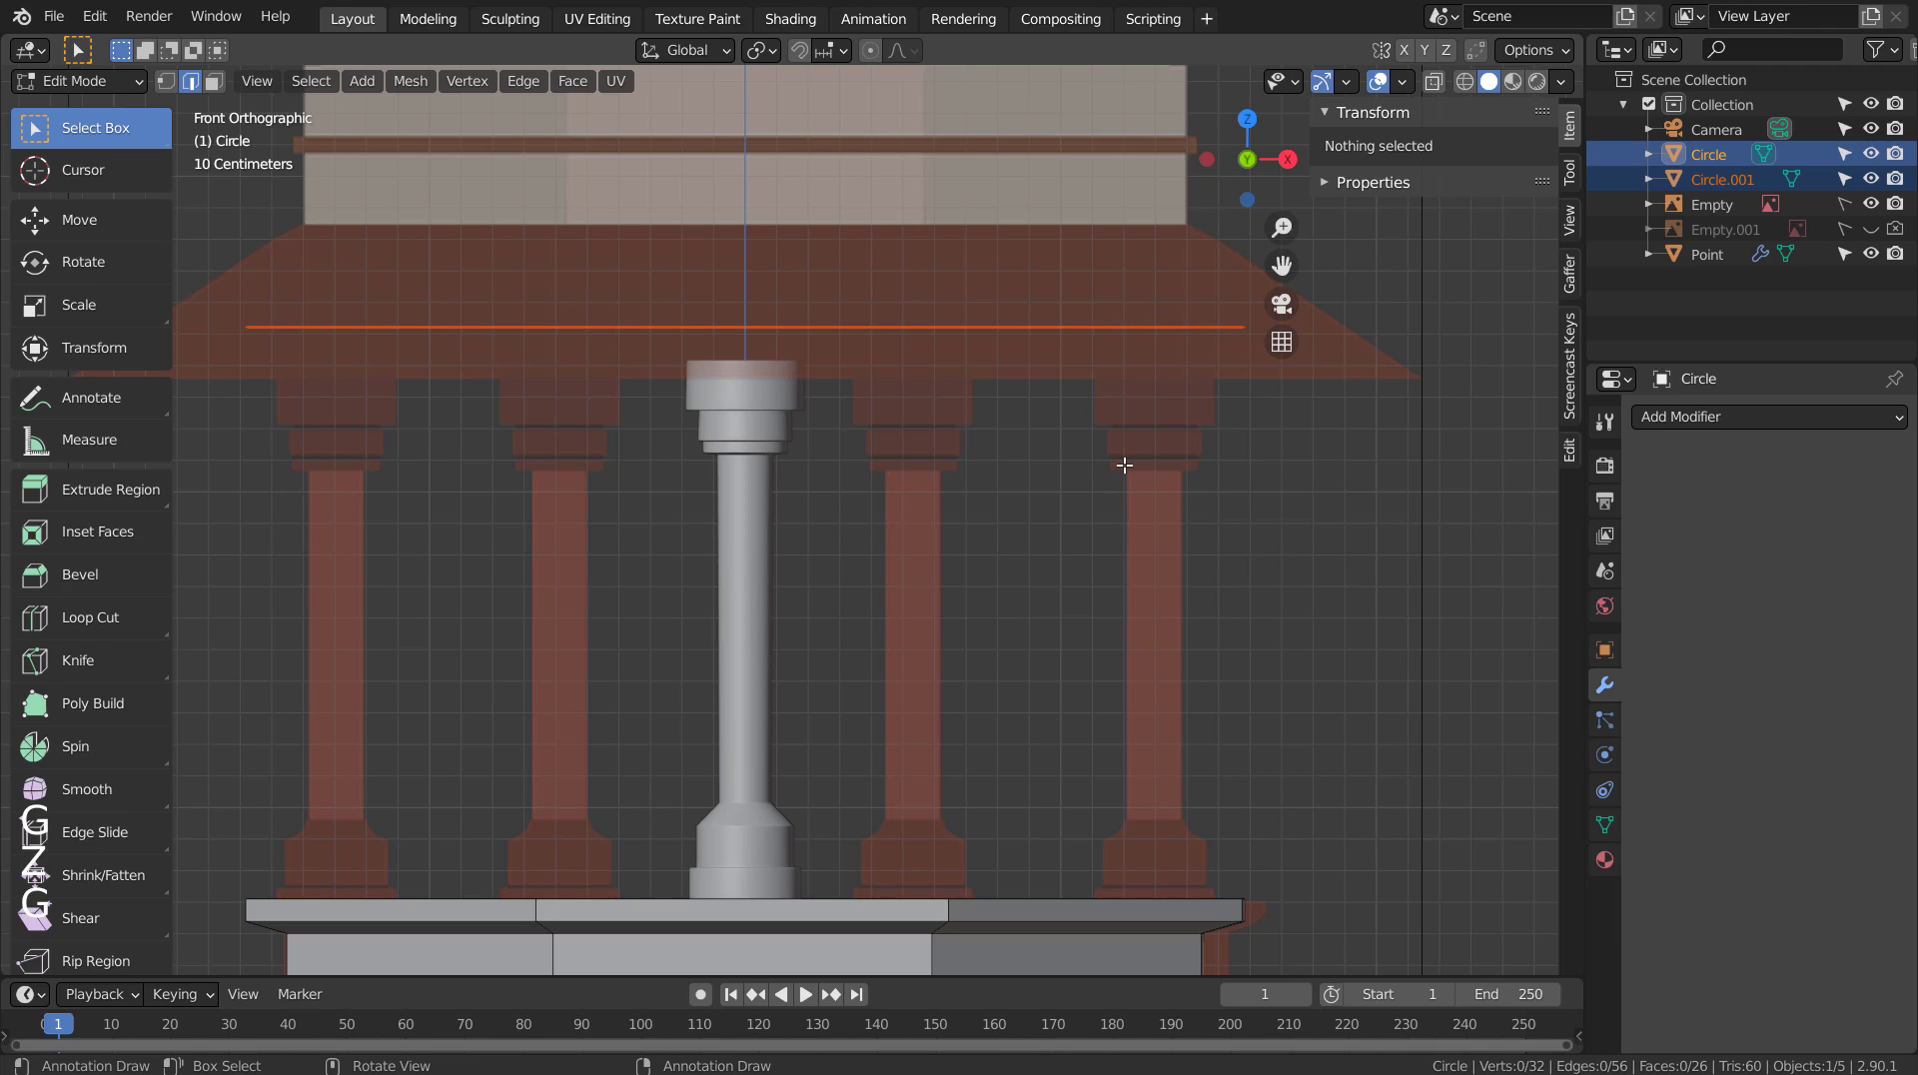
{"action": "key", "text": "Tab"}
{"action": "key", "text": "g"}
{"action": "left_click", "coordinate": [1124, 482]}
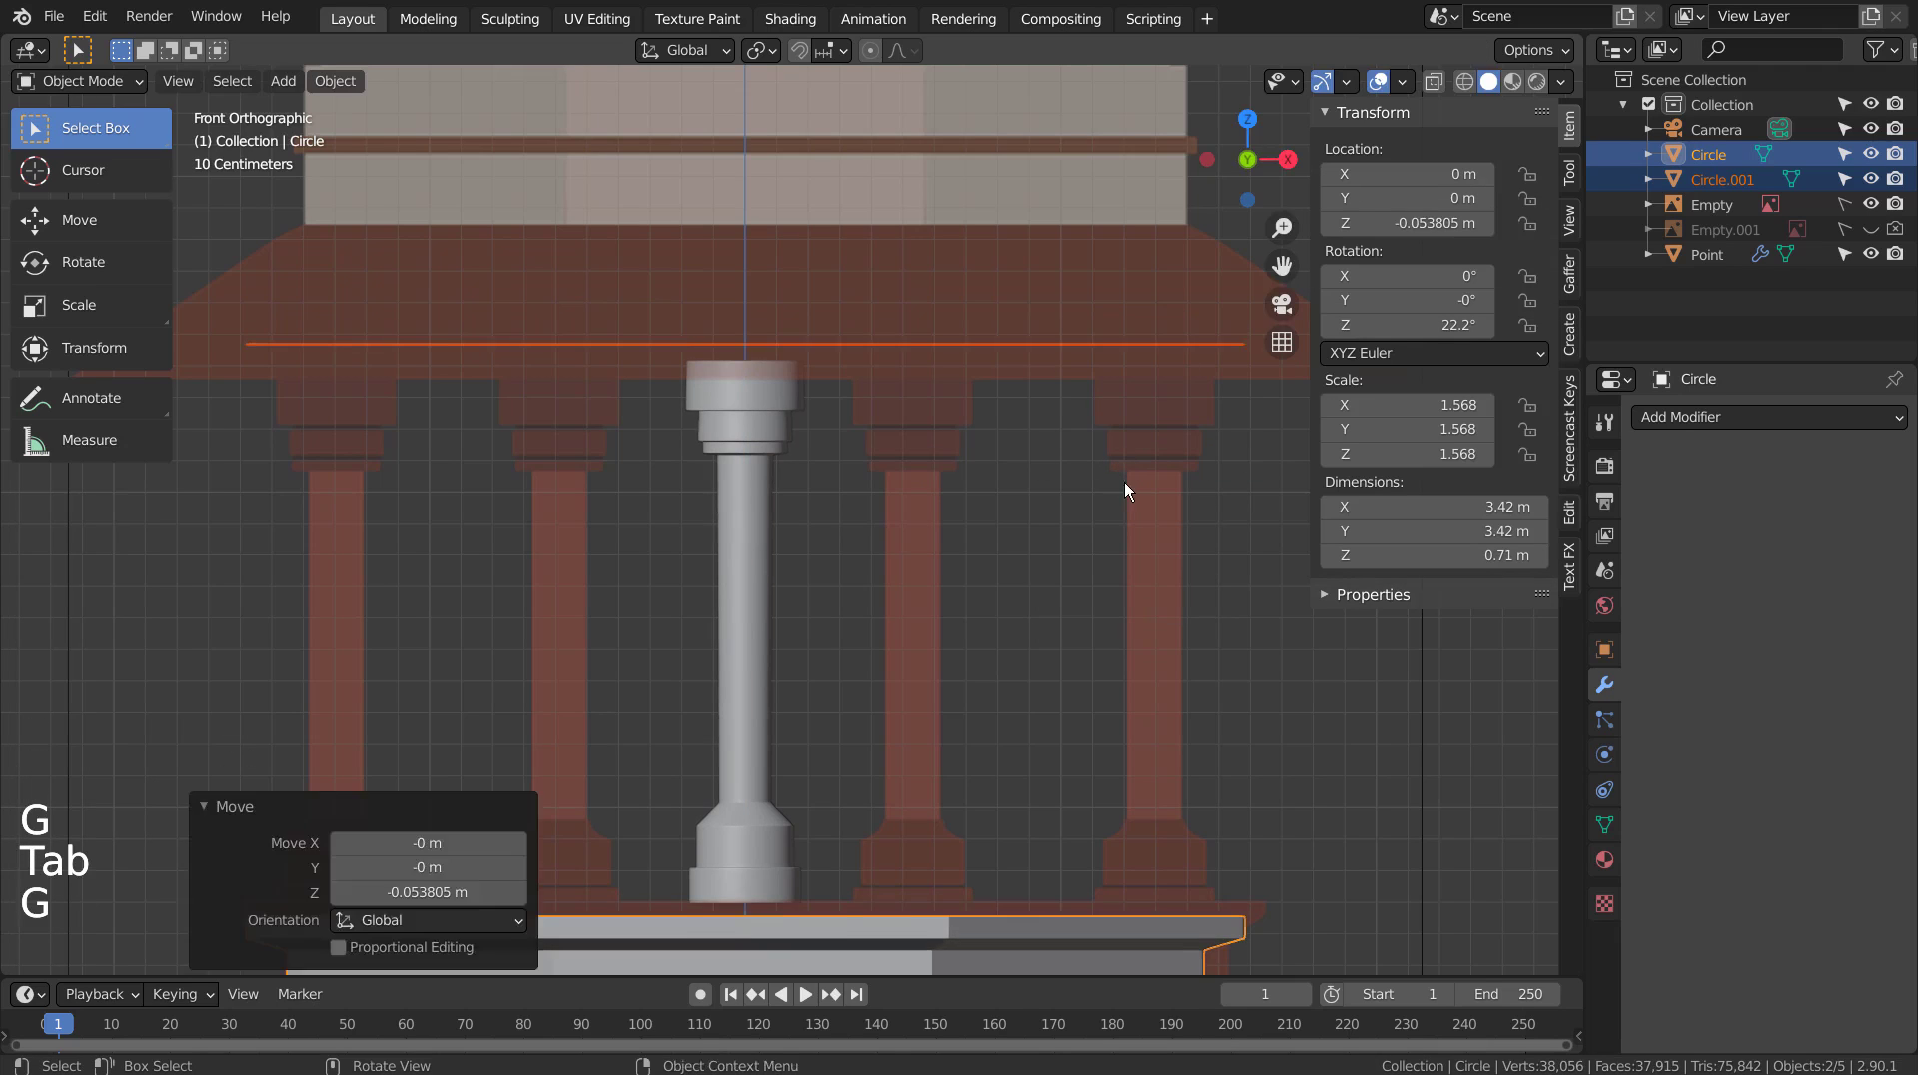
{"action": "key", "text": "ctrl+z"}
Move the separated octagonal face down about 0.158 m along Z to the underside of the reference roof.
{"action": "left_click", "coordinate": [1071, 326]}
{"action": "key", "text": "g"}
{"action": "key", "text": "z"}
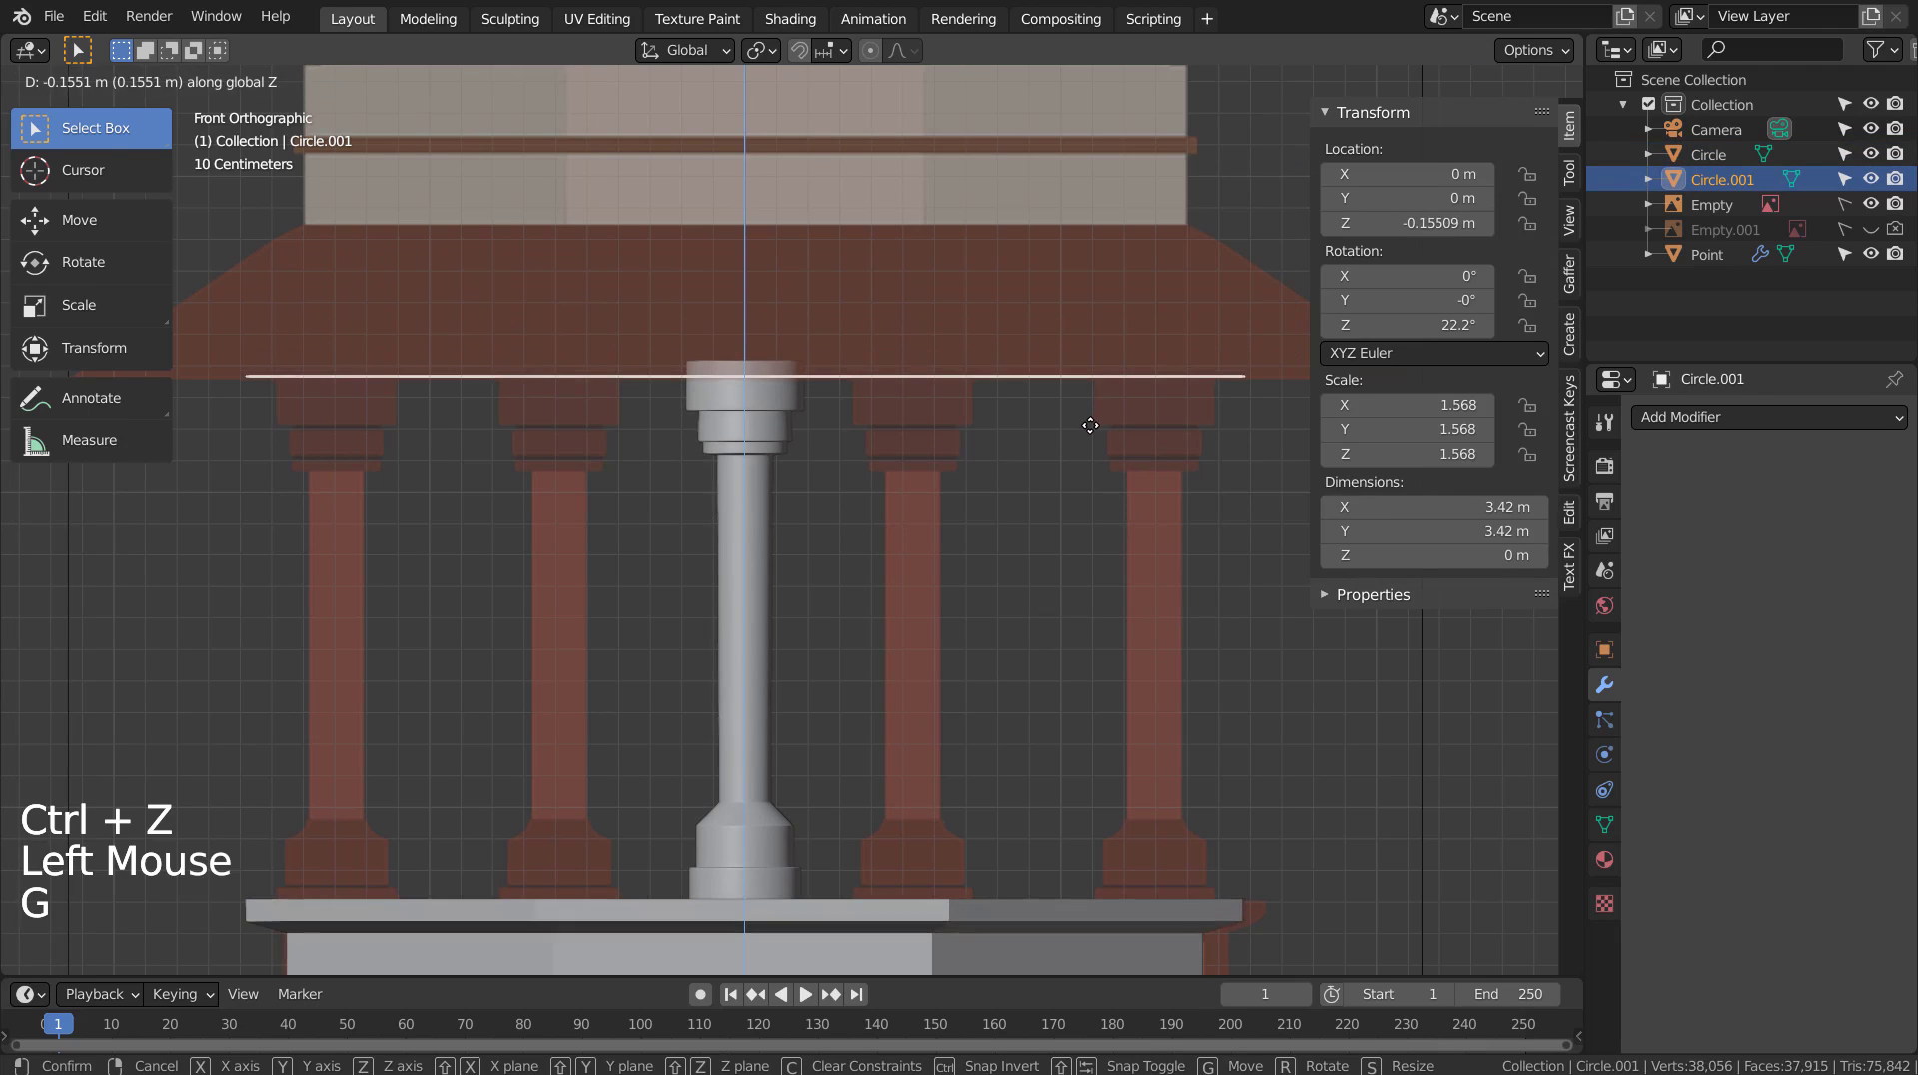
{"action": "left_click", "coordinate": [1102, 433]}
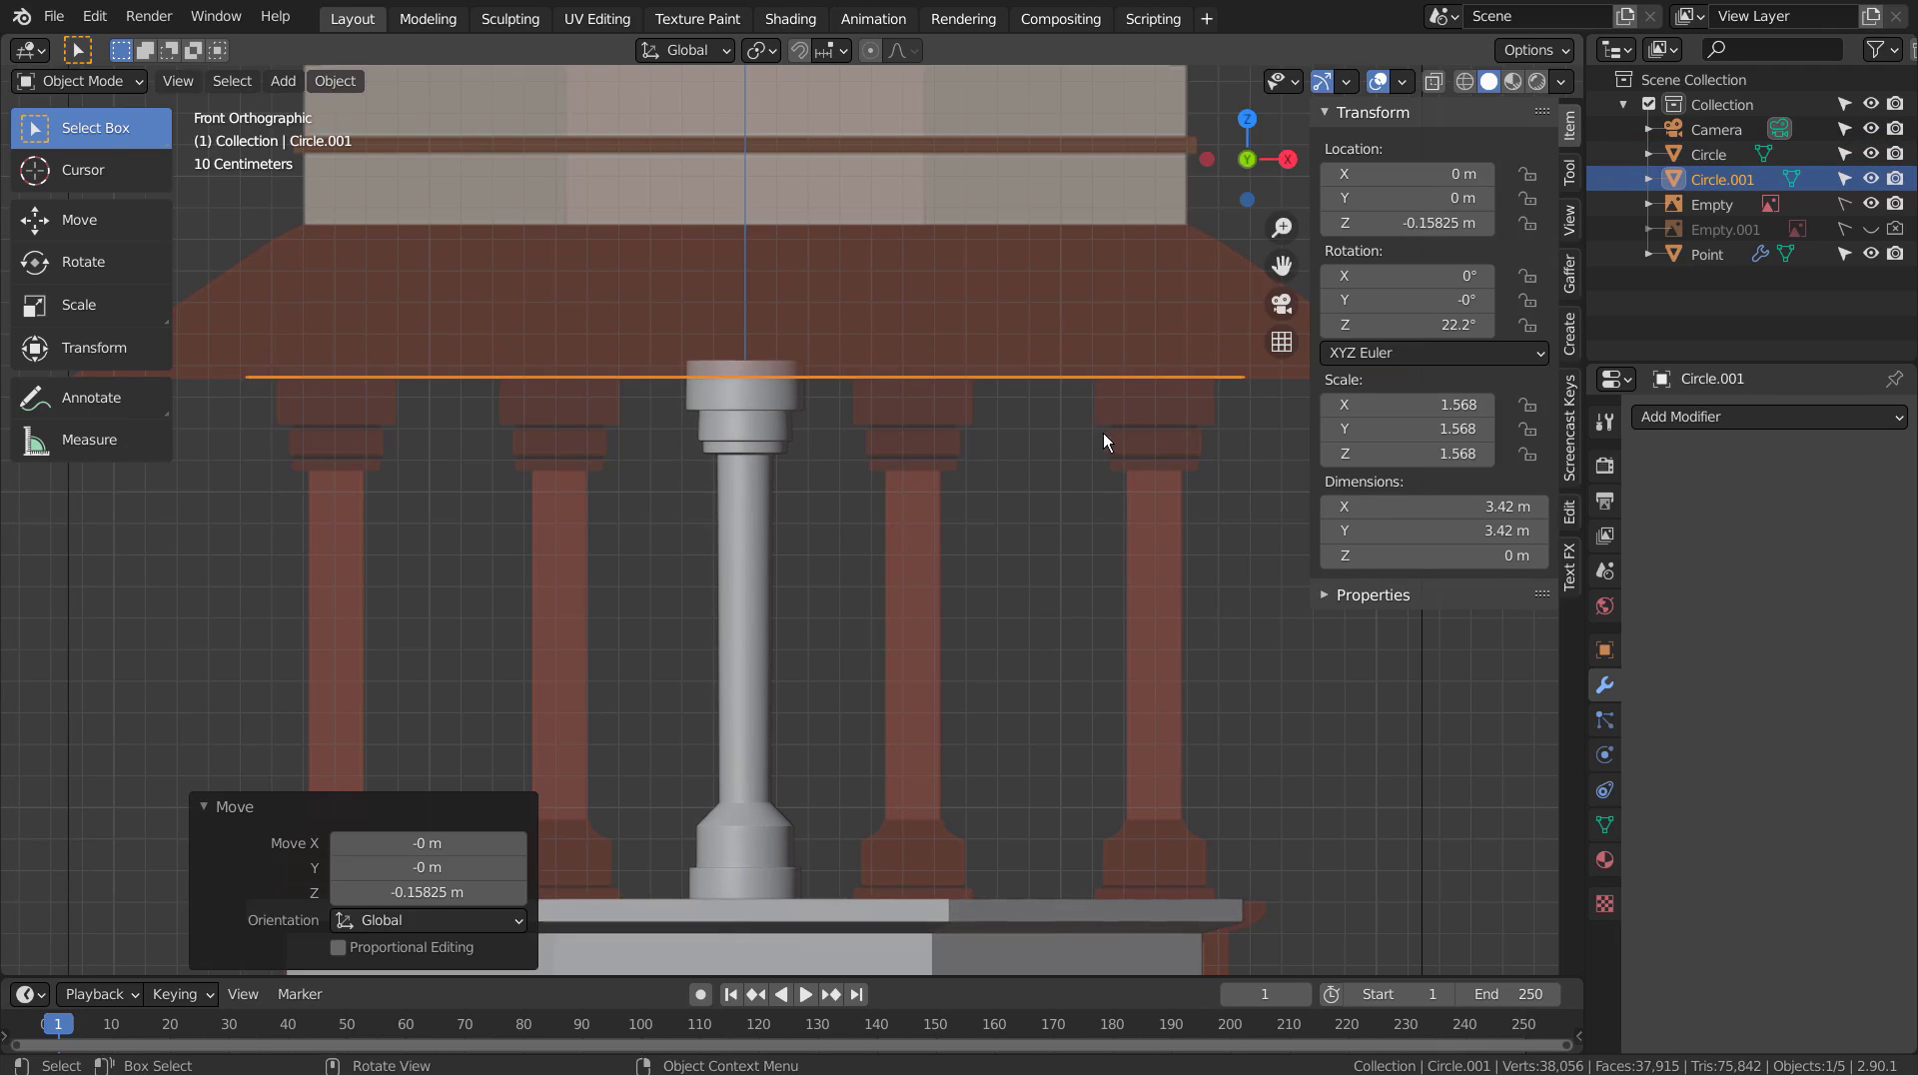
Delete the separated octagonal face above the platform.
{"action": "middle_click_drag", "start_coordinate": [1102, 434], "coordinate": [1056, 627], "text": "shift"}
{"action": "scroll", "coordinate": [1056, 627], "scroll_direction": "down", "scroll_amount": 2}
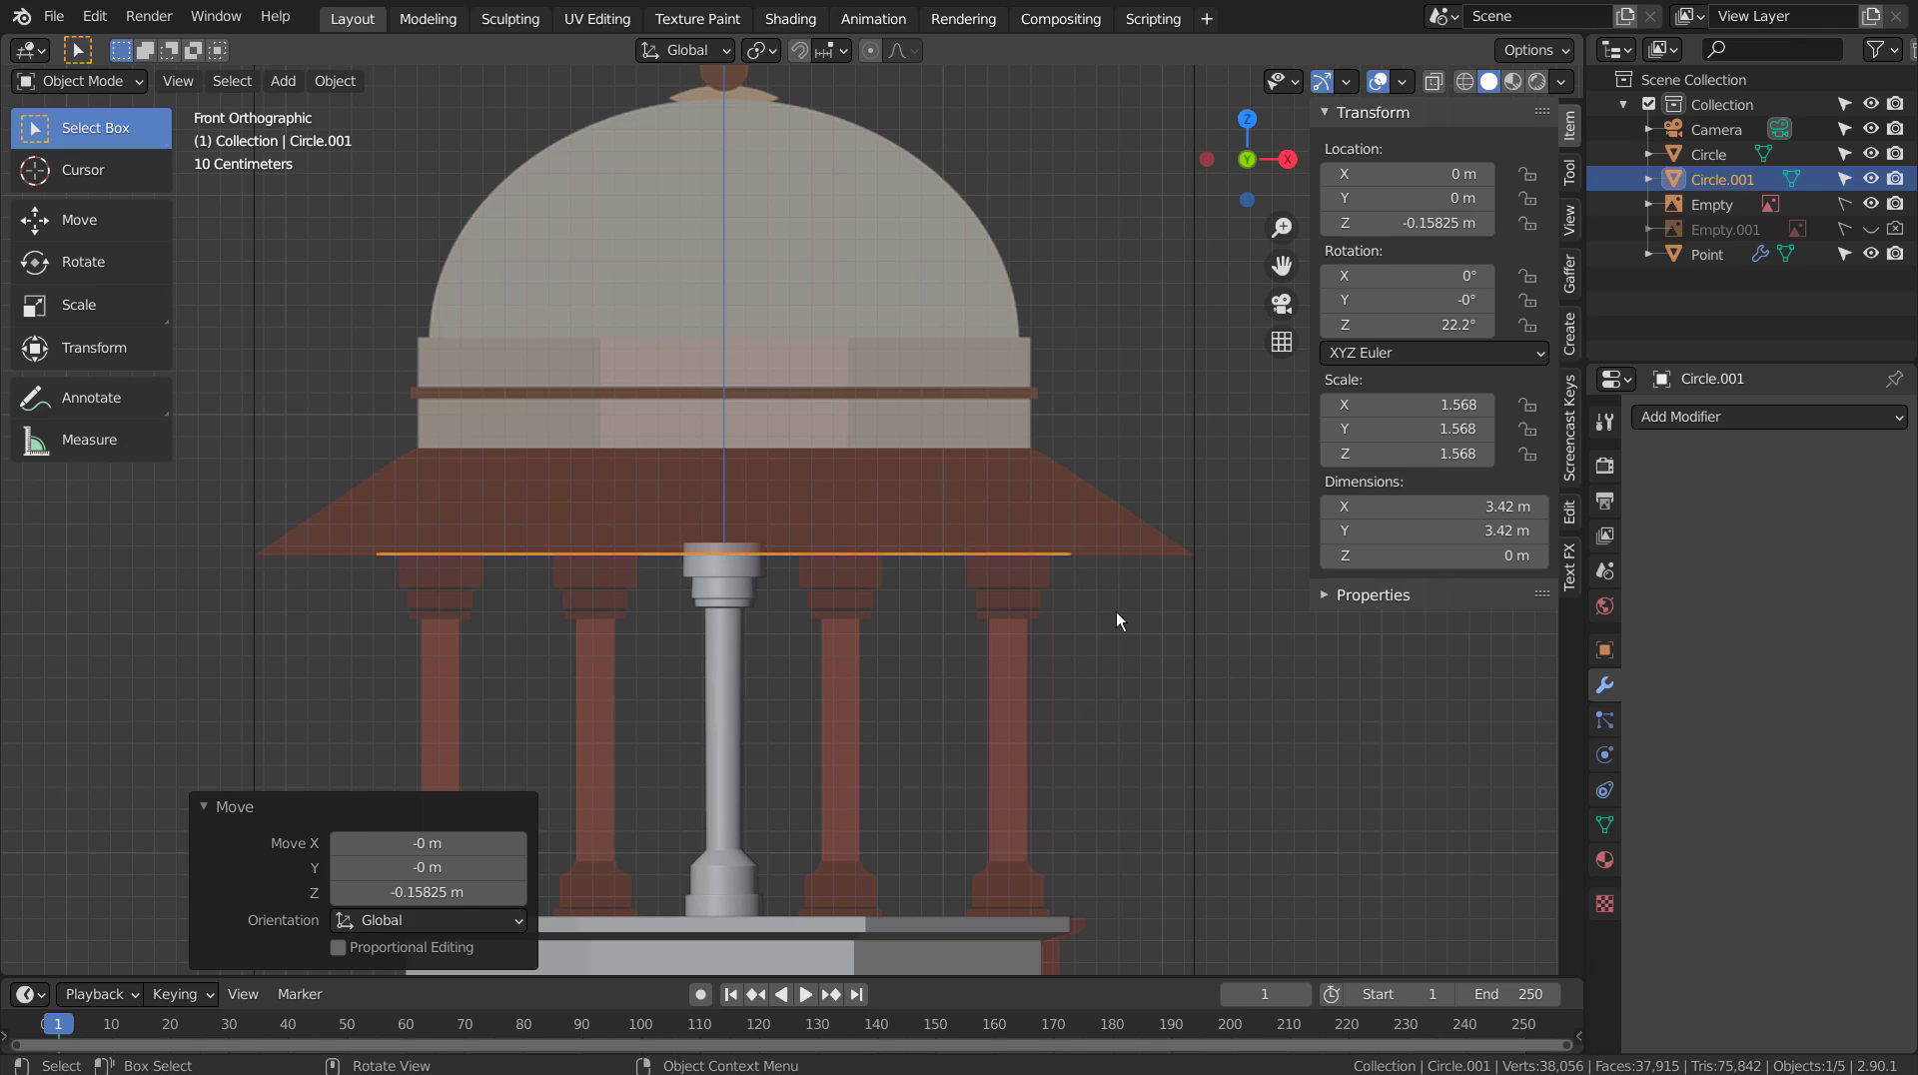
{"action": "middle_click_drag", "start_coordinate": [1116, 611], "coordinate": [1038, 689]}
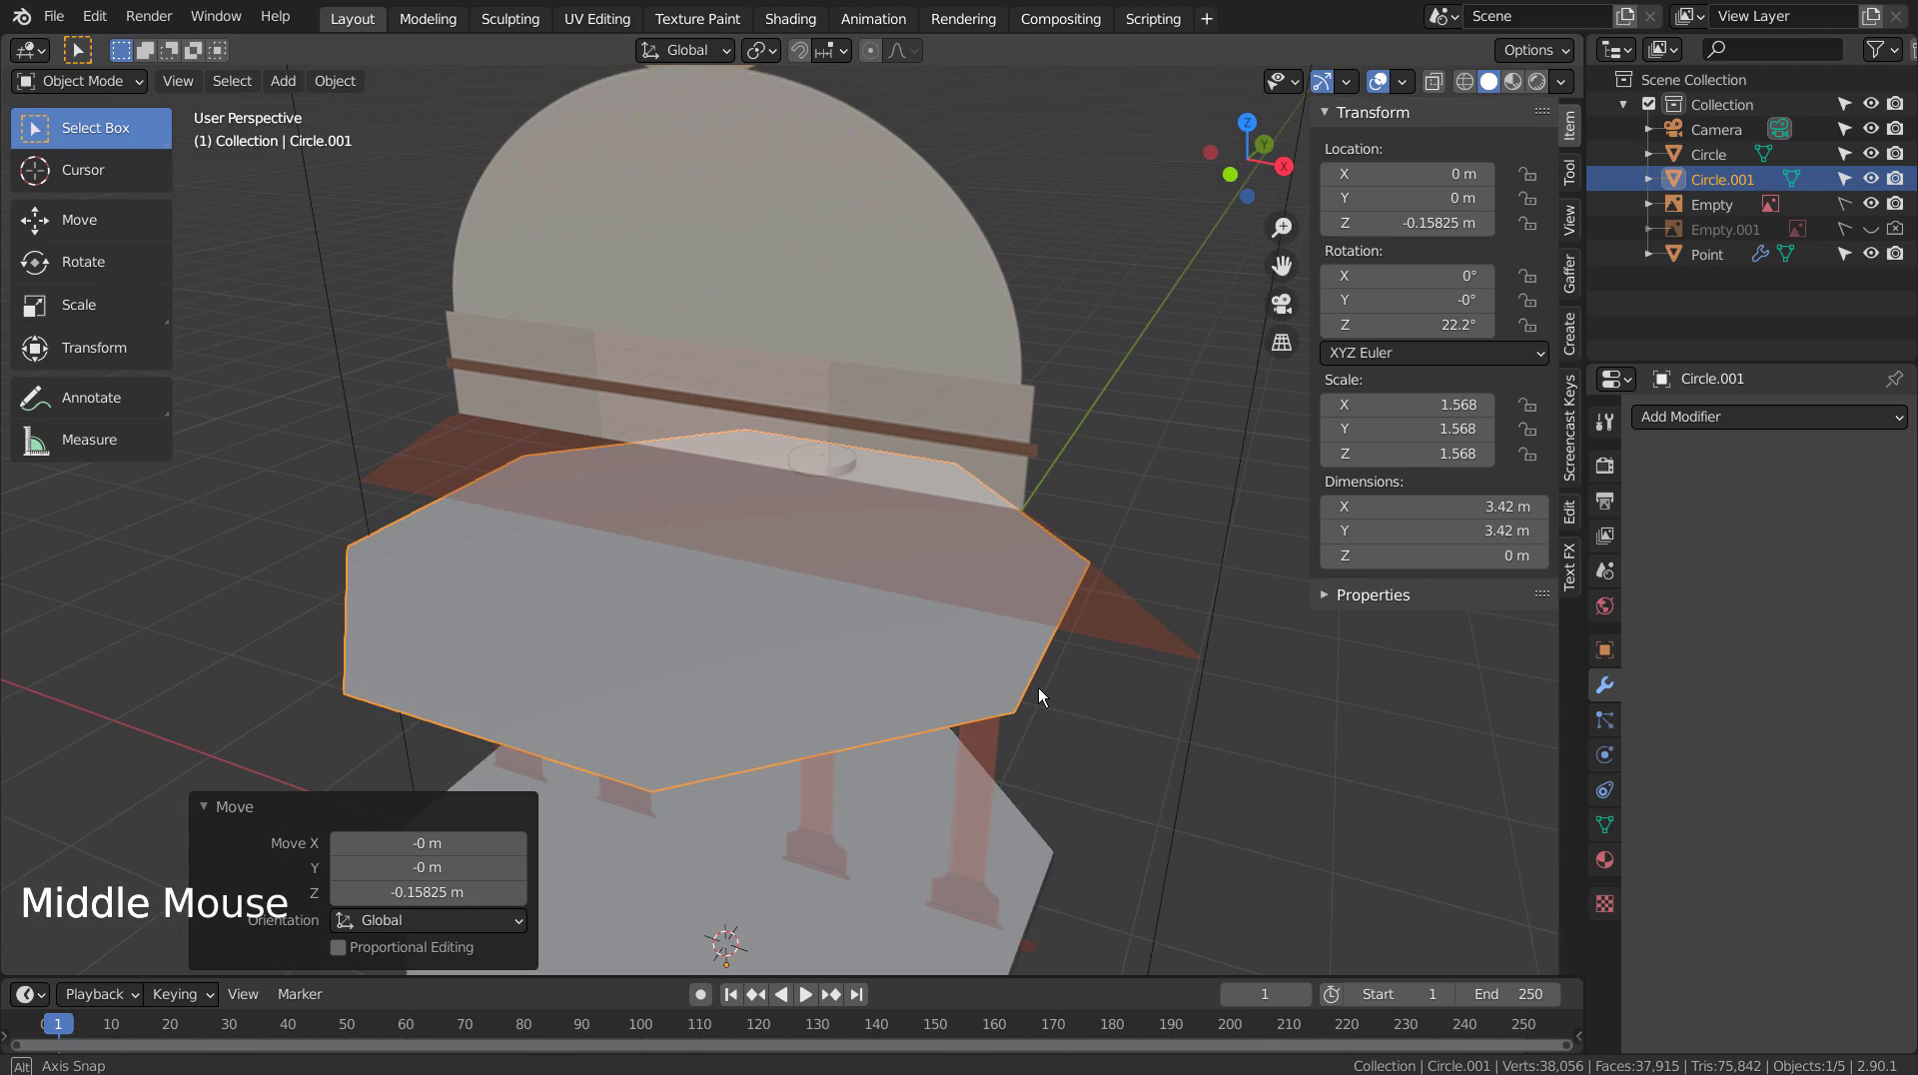
{"action": "middle_click", "coordinate": [1037, 687]}
{"action": "left_click", "coordinate": [1022, 686]}
{"action": "key", "text": "x"}
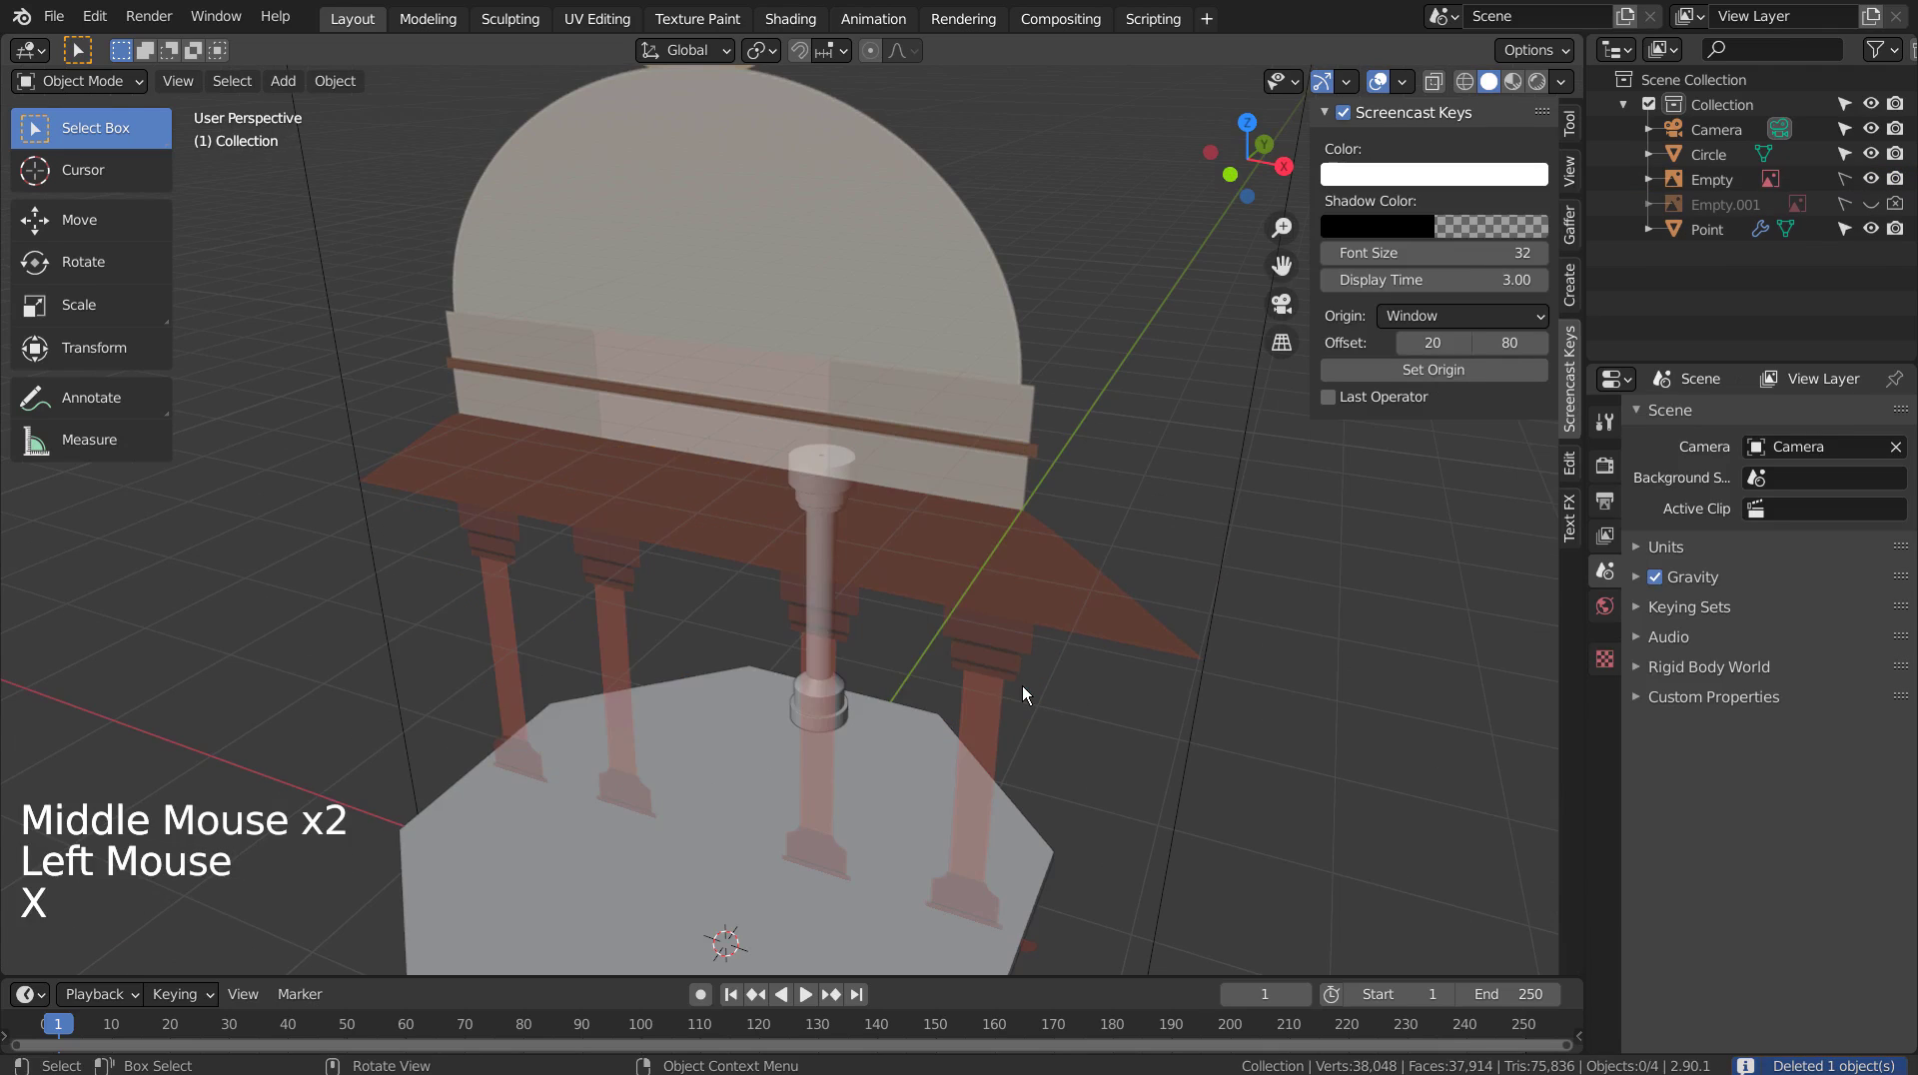
Add a mesh circle with 32 vertices and a radius of 1 m.
{"action": "key", "text": "KP_1"}
{"action": "key", "text": "shift+a"}
{"action": "mouse_move", "coordinate": [1027, 572]}
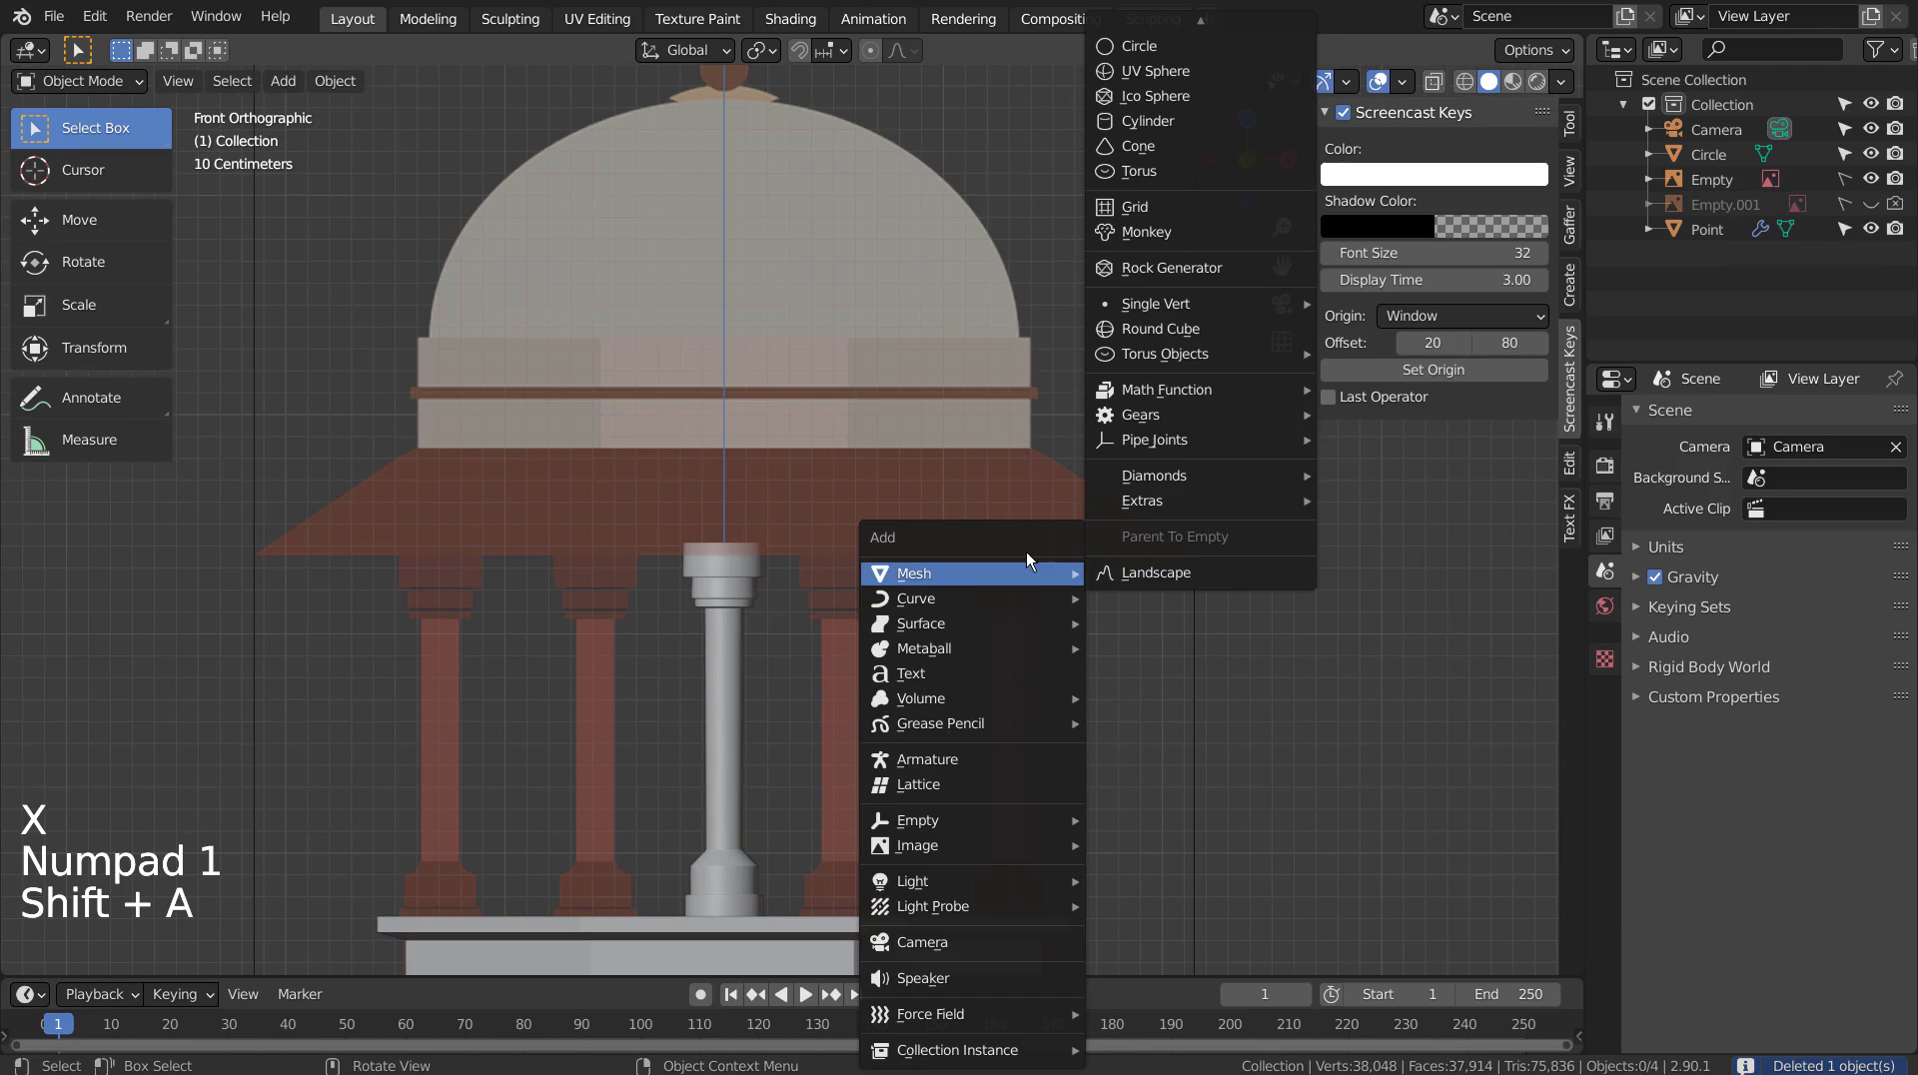
{"action": "left_click", "coordinate": [1195, 81]}
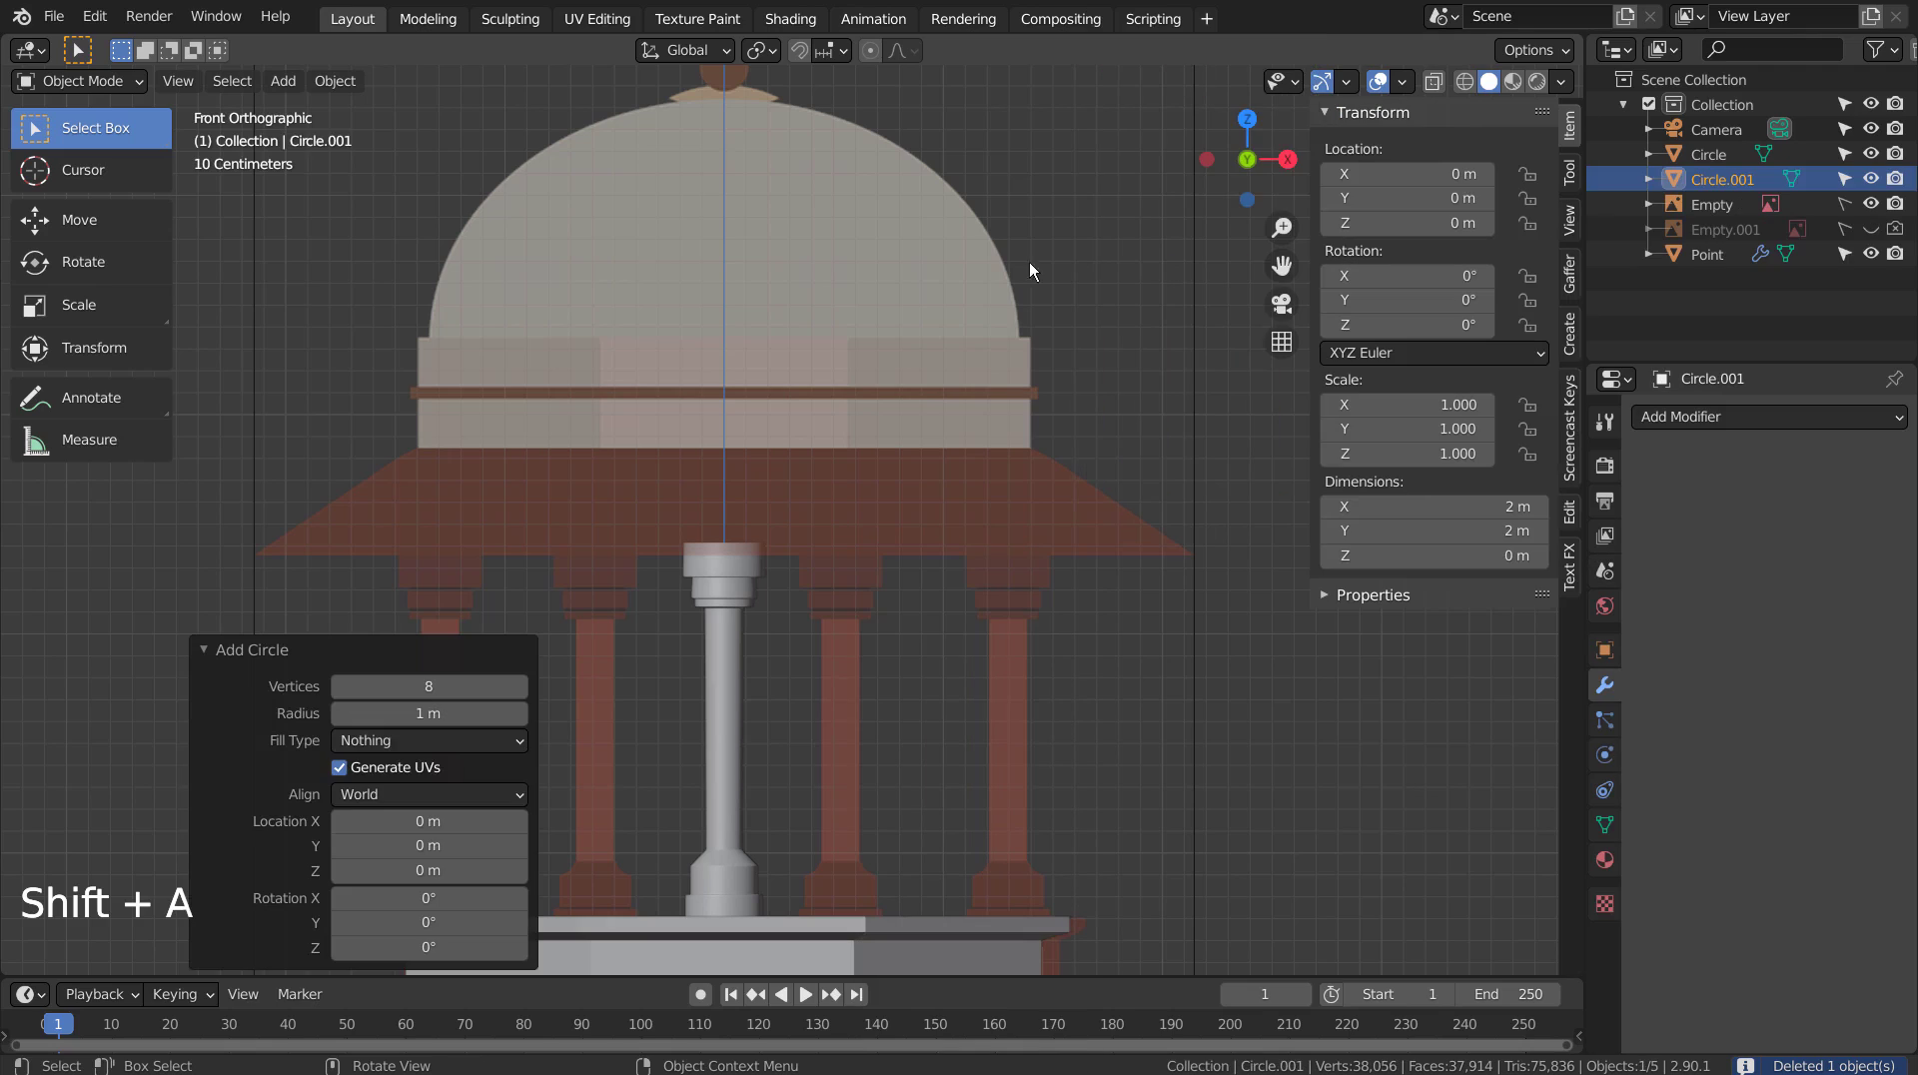
{"action": "left_click", "coordinate": [434, 691]}
{"action": "type", "text": "32"}
{"action": "key", "text": "Return"}
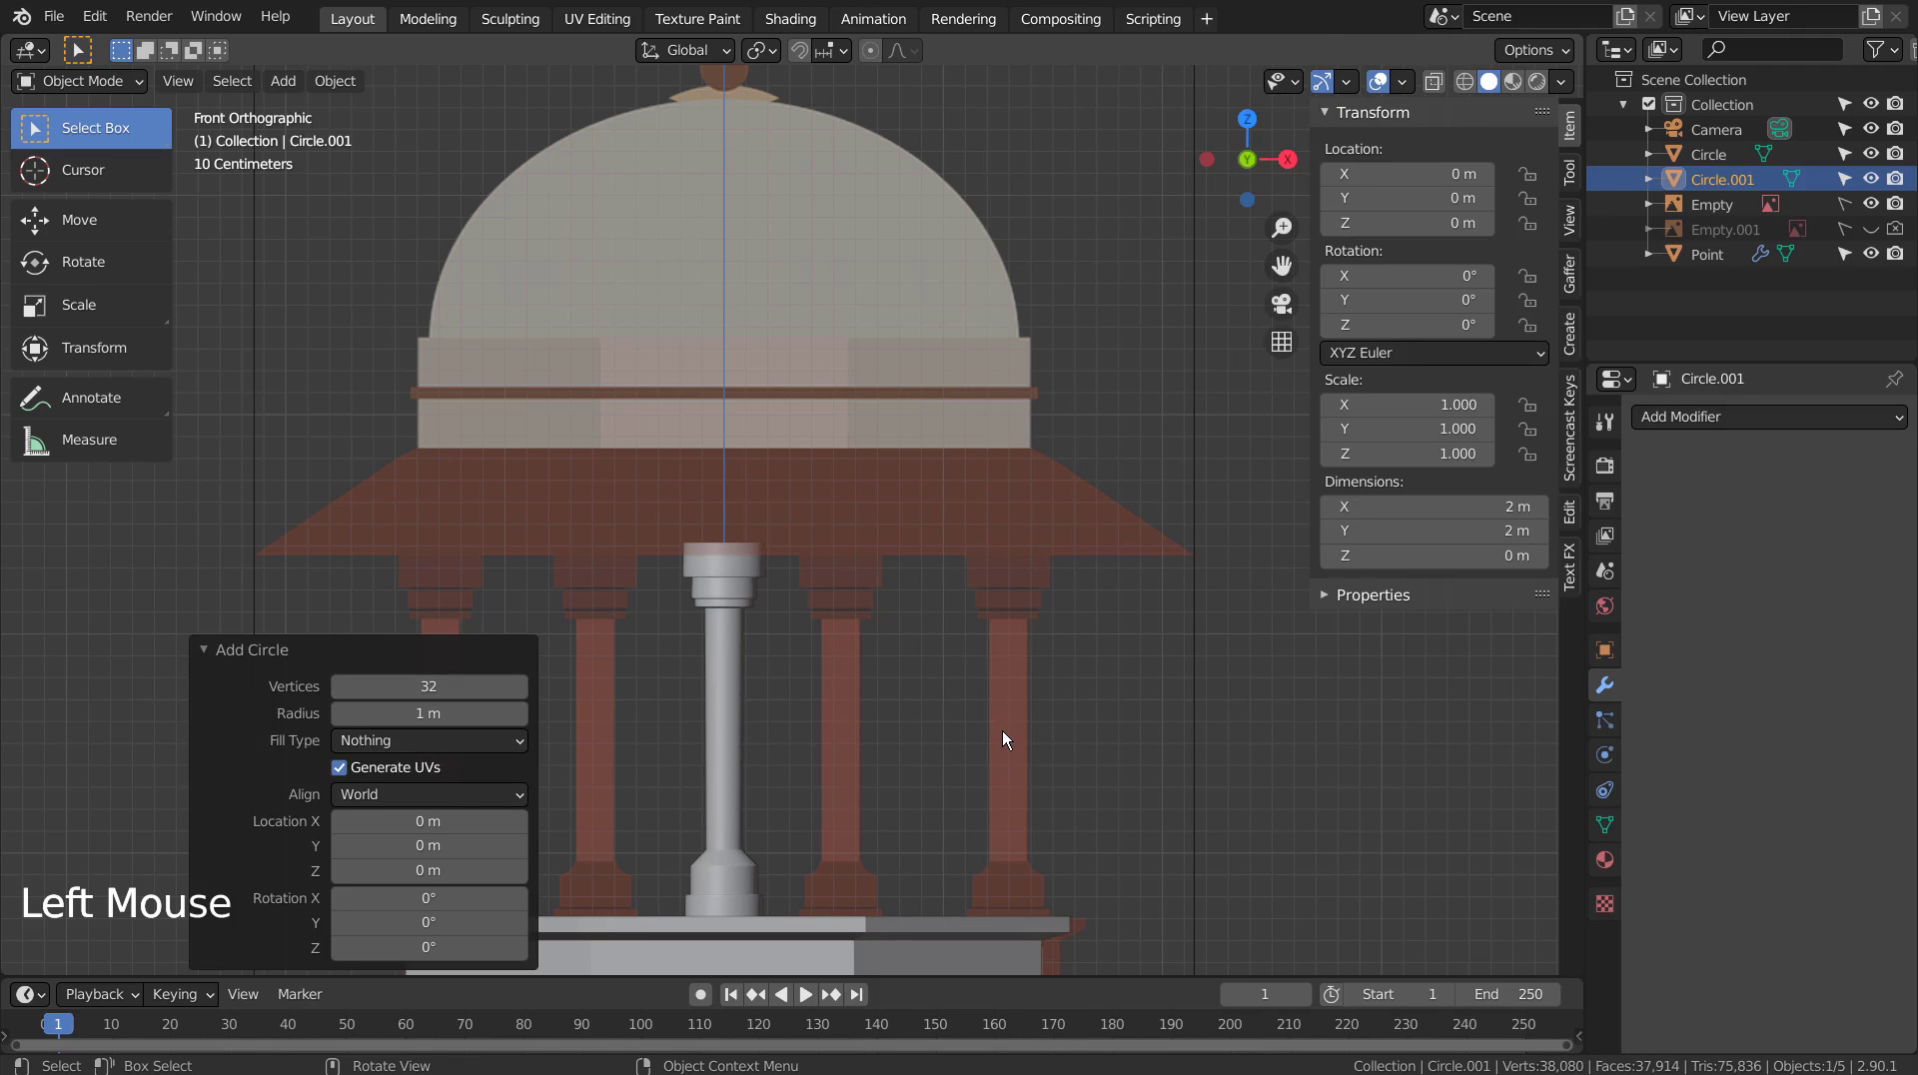
Raise the circle about 2.365 m along Z and scale it by about 2.148 to match the reference roof's eaves.
{"action": "key", "text": "g"}
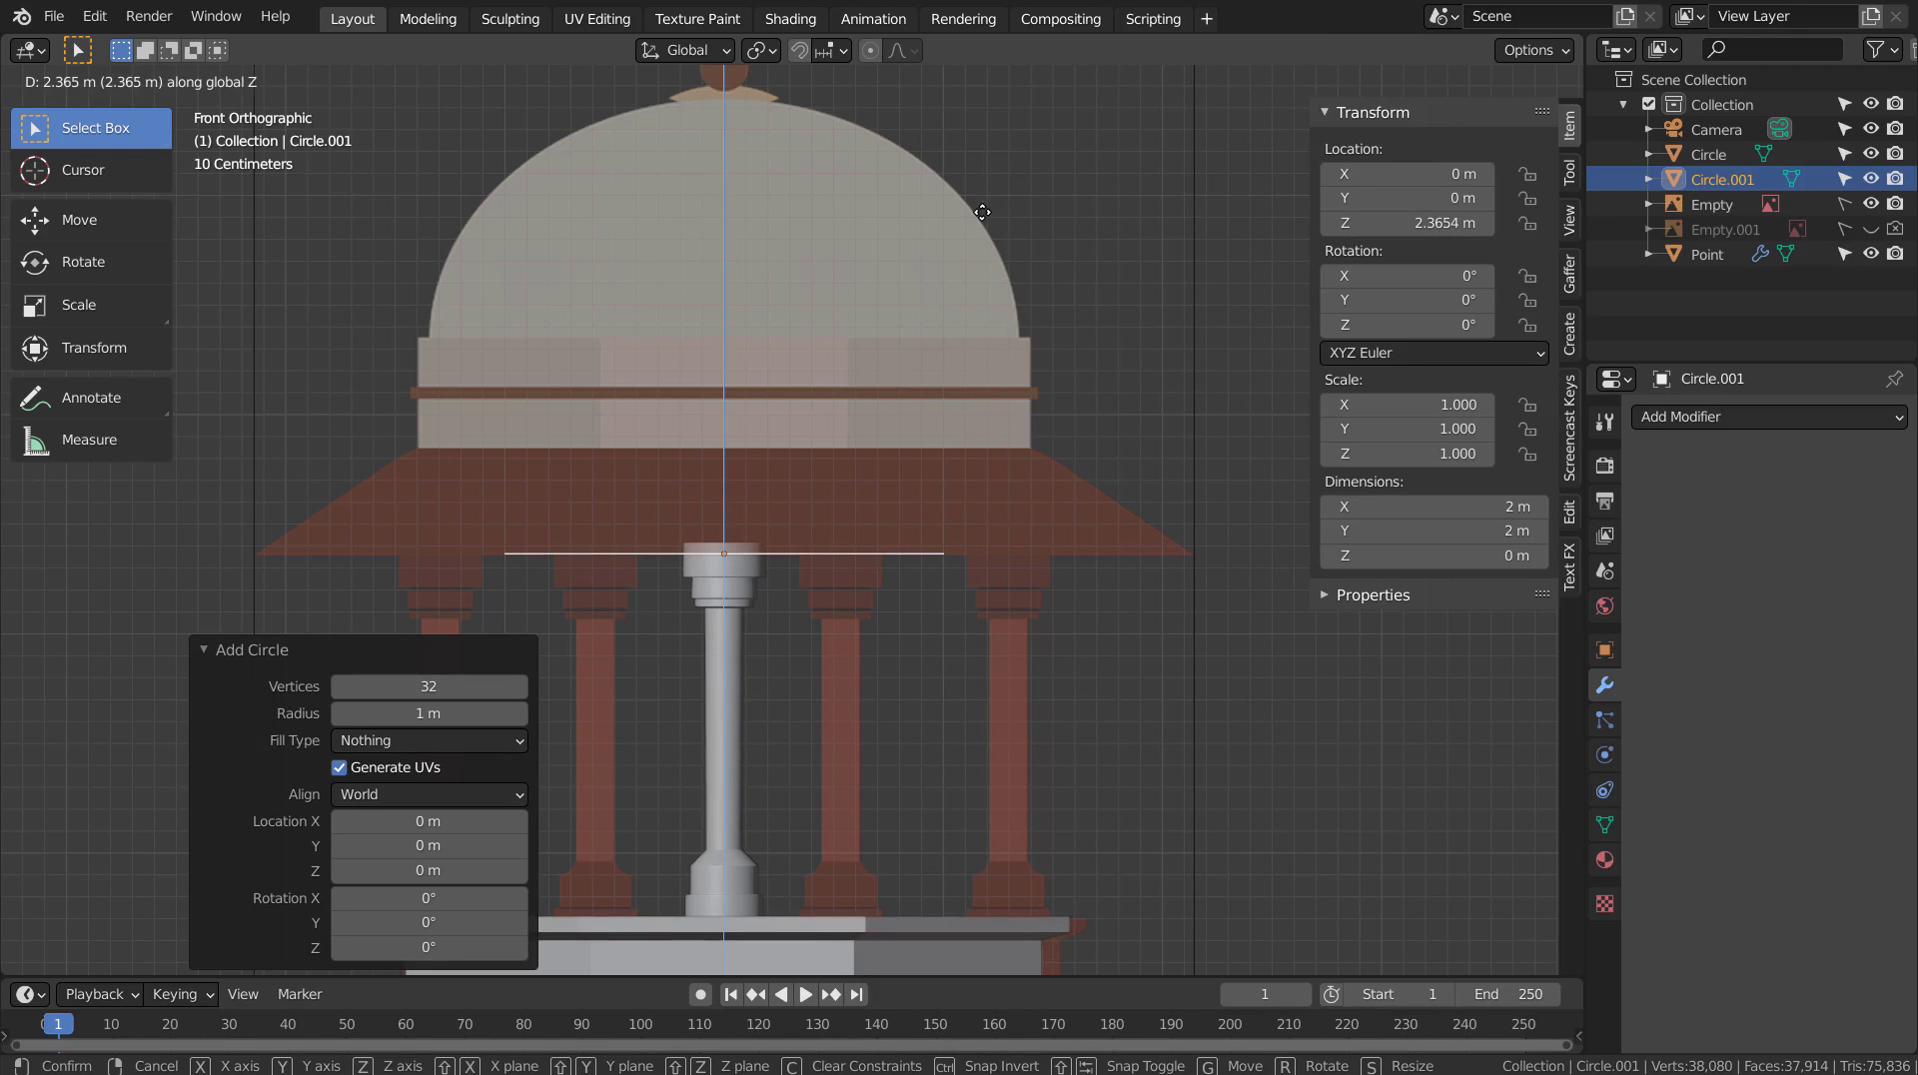
{"action": "left_click", "coordinate": [982, 211]}
{"action": "key", "text": "s"}
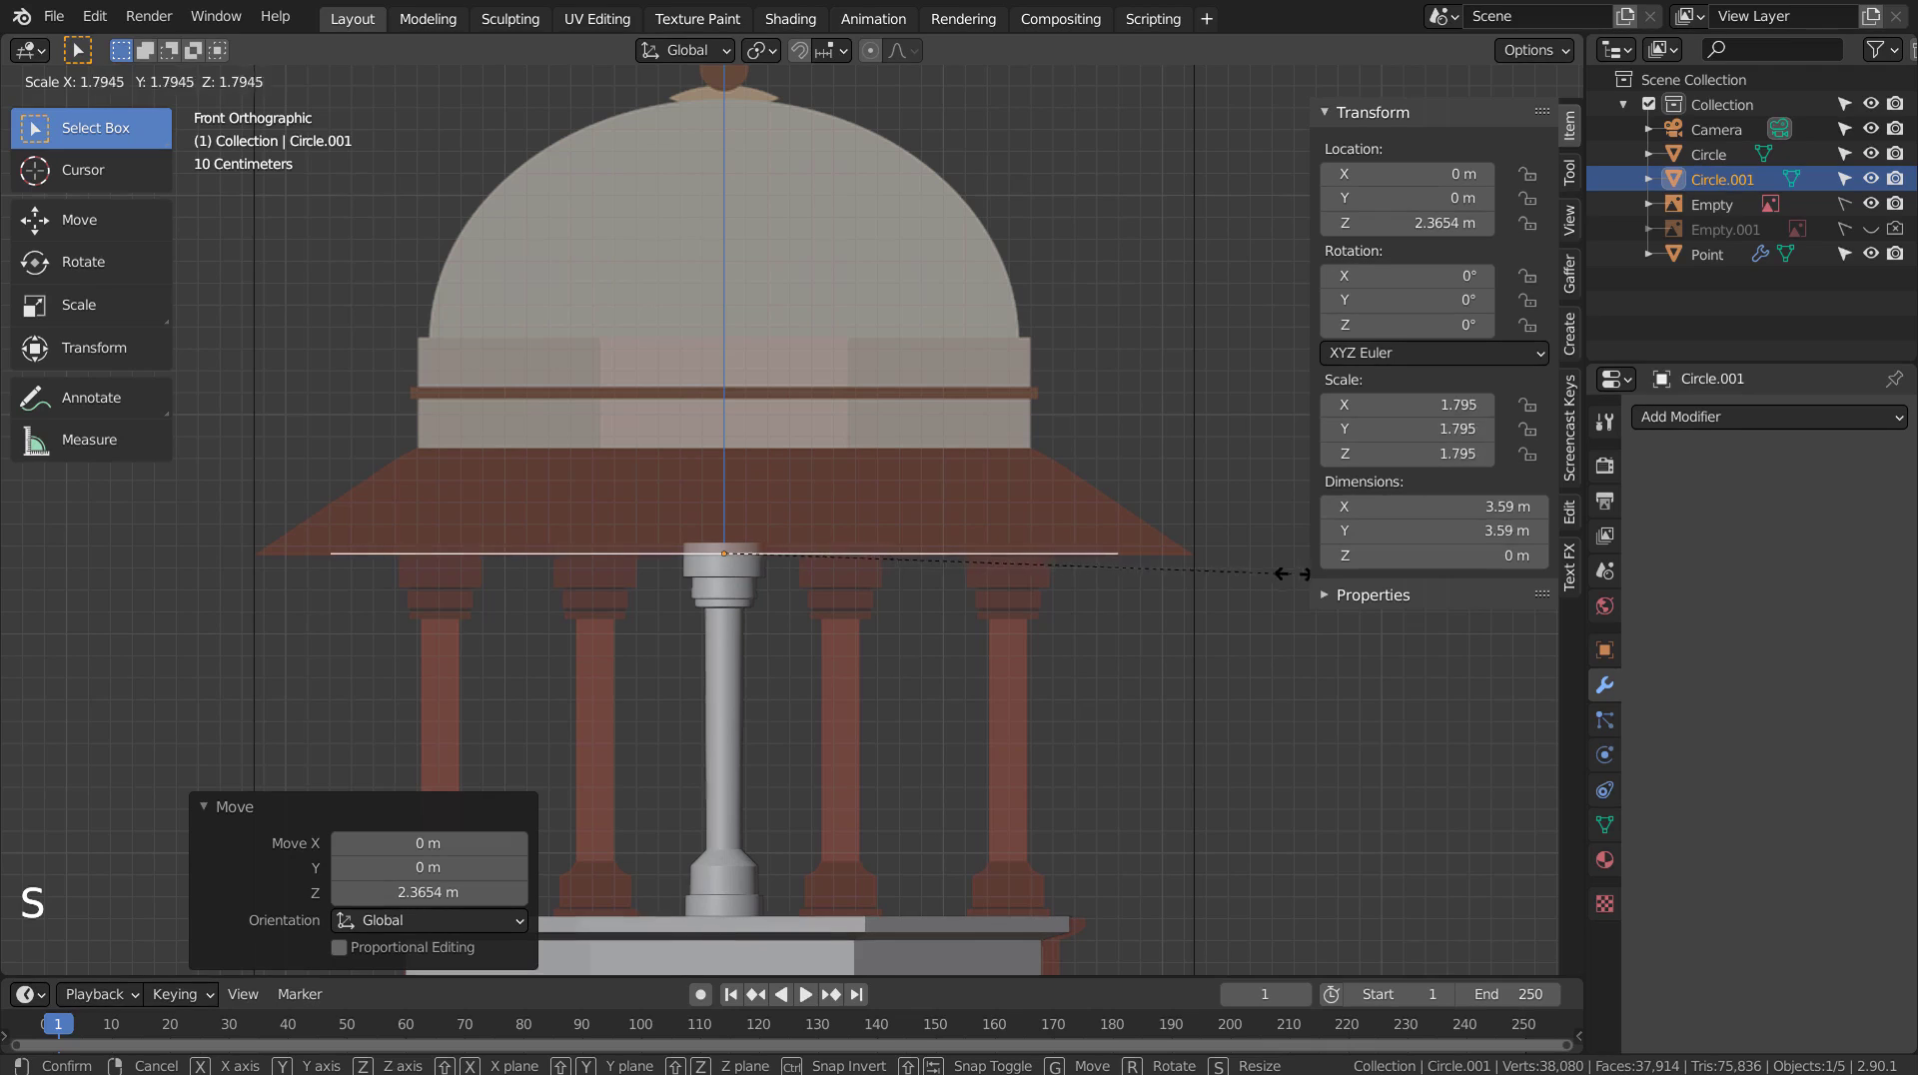
{"action": "left_click", "coordinate": [1298, 591]}
Fill the 32-vertex circle with a face.
{"action": "key", "text": "Tab"}
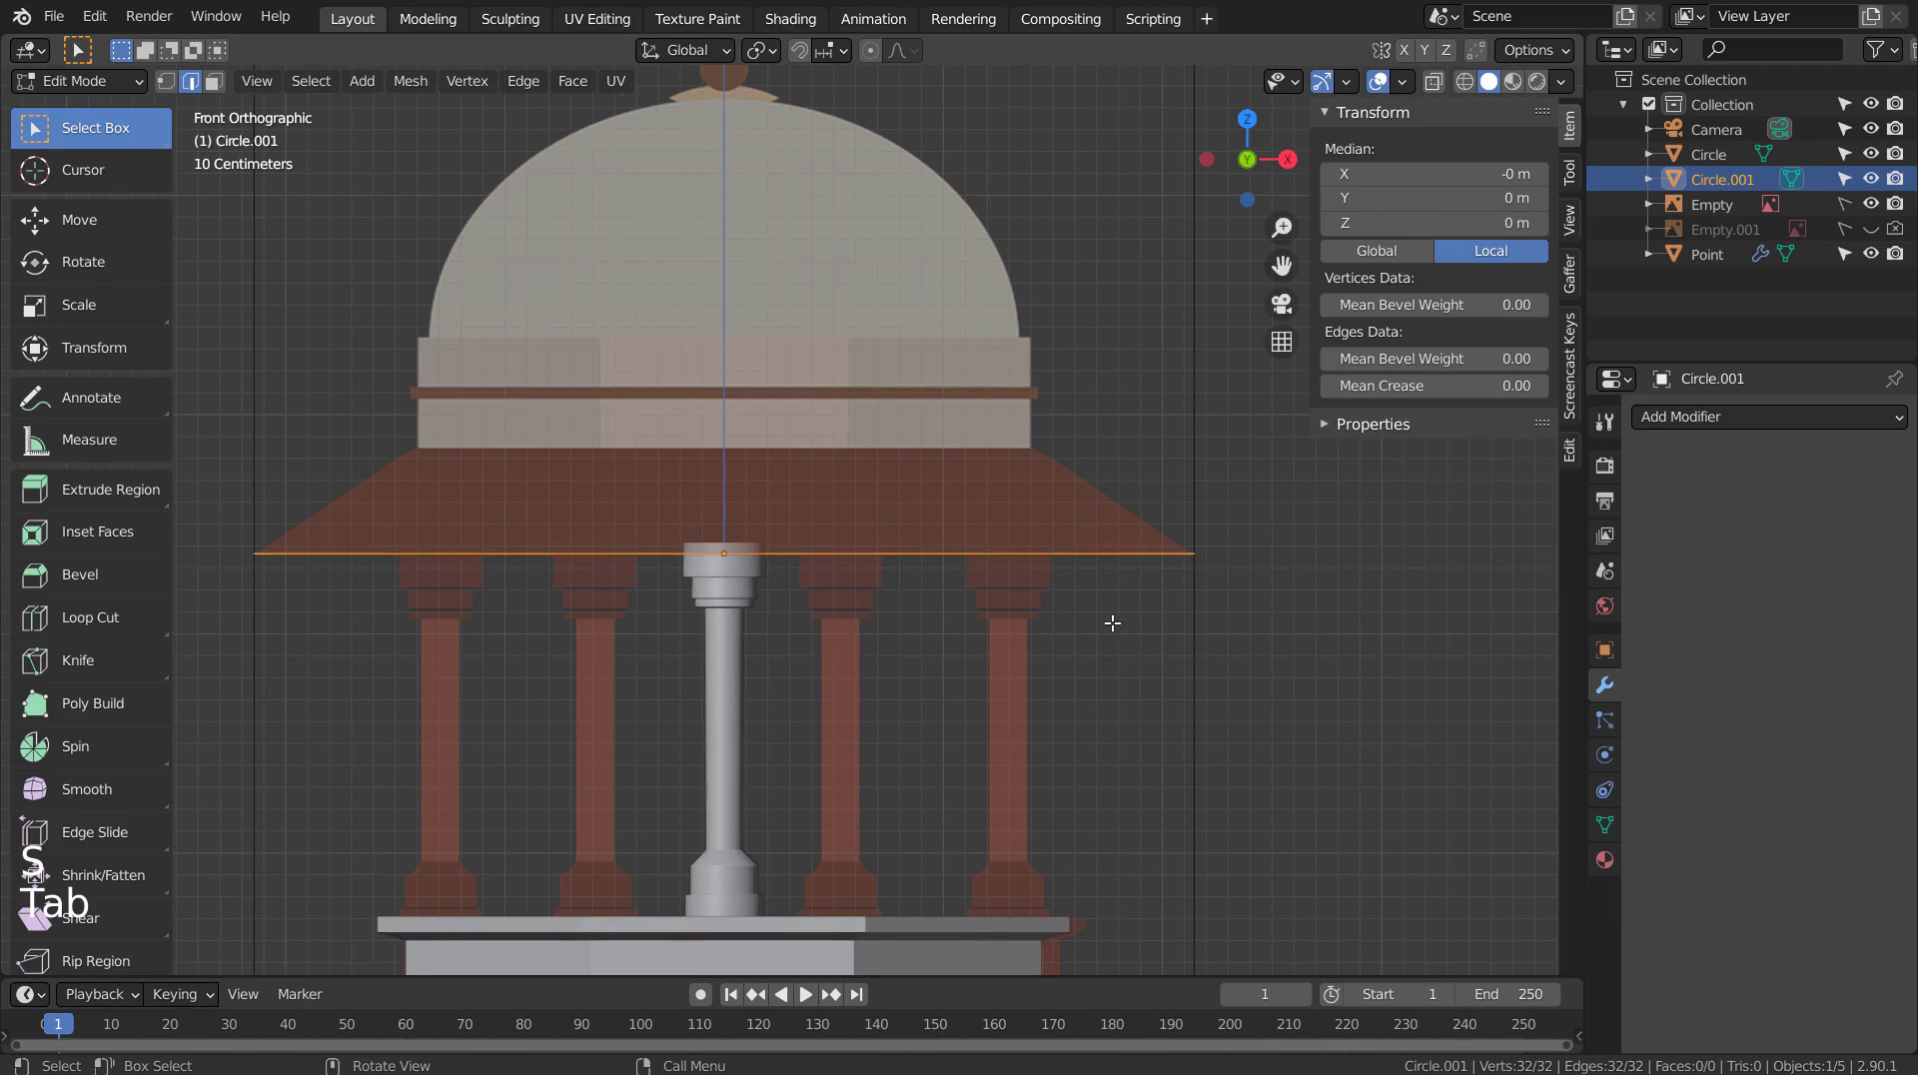
{"action": "middle_click_drag", "start_coordinate": [1112, 621], "coordinate": [1096, 669]}
{"action": "key", "text": "Tab"}
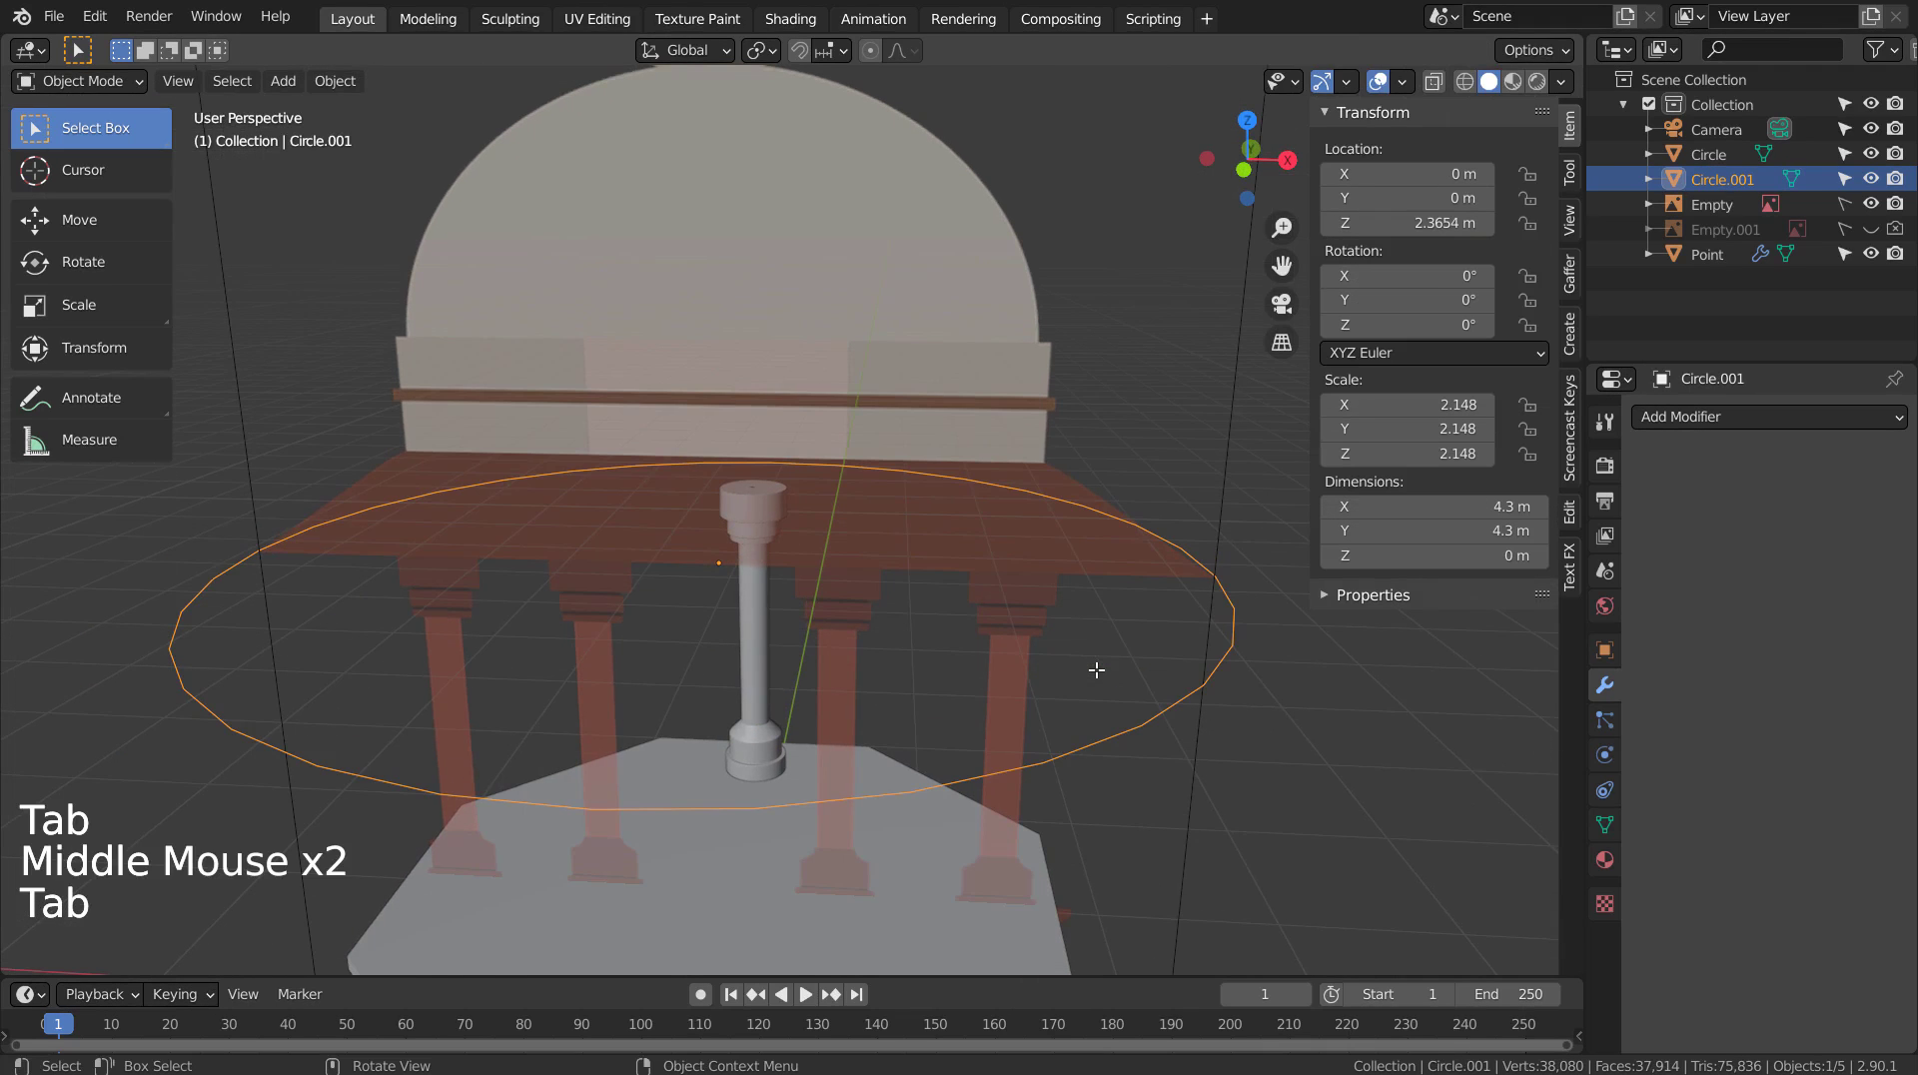
{"action": "key", "text": "1"}
{"action": "key", "text": "Tab"}
{"action": "key", "text": "1"}
{"action": "key", "text": "f"}
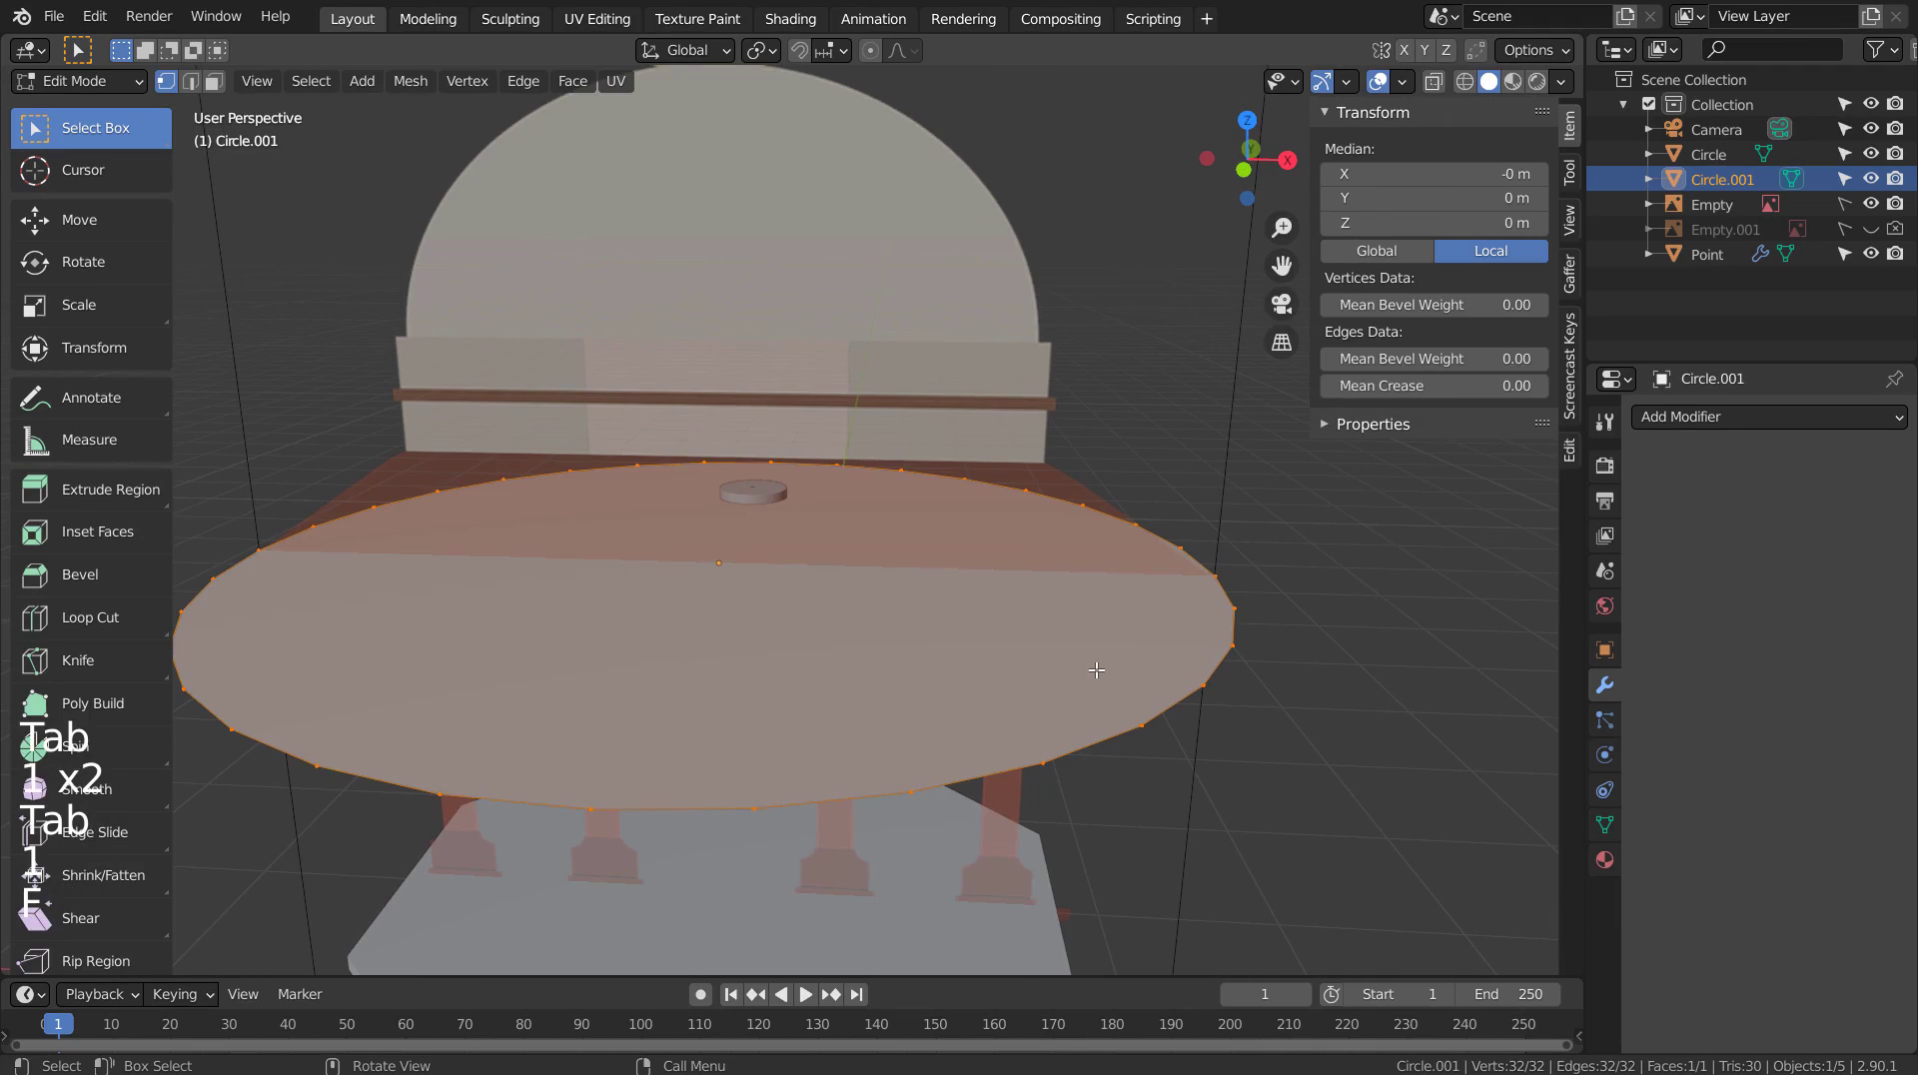
{"action": "key", "text": "Tab"}
Extrude the circular face about 0.515 m up along Z and scale its top by about 0.652 to form the sloping roof.
{"action": "key", "text": "KP_1"}
{"action": "key", "text": "e"}
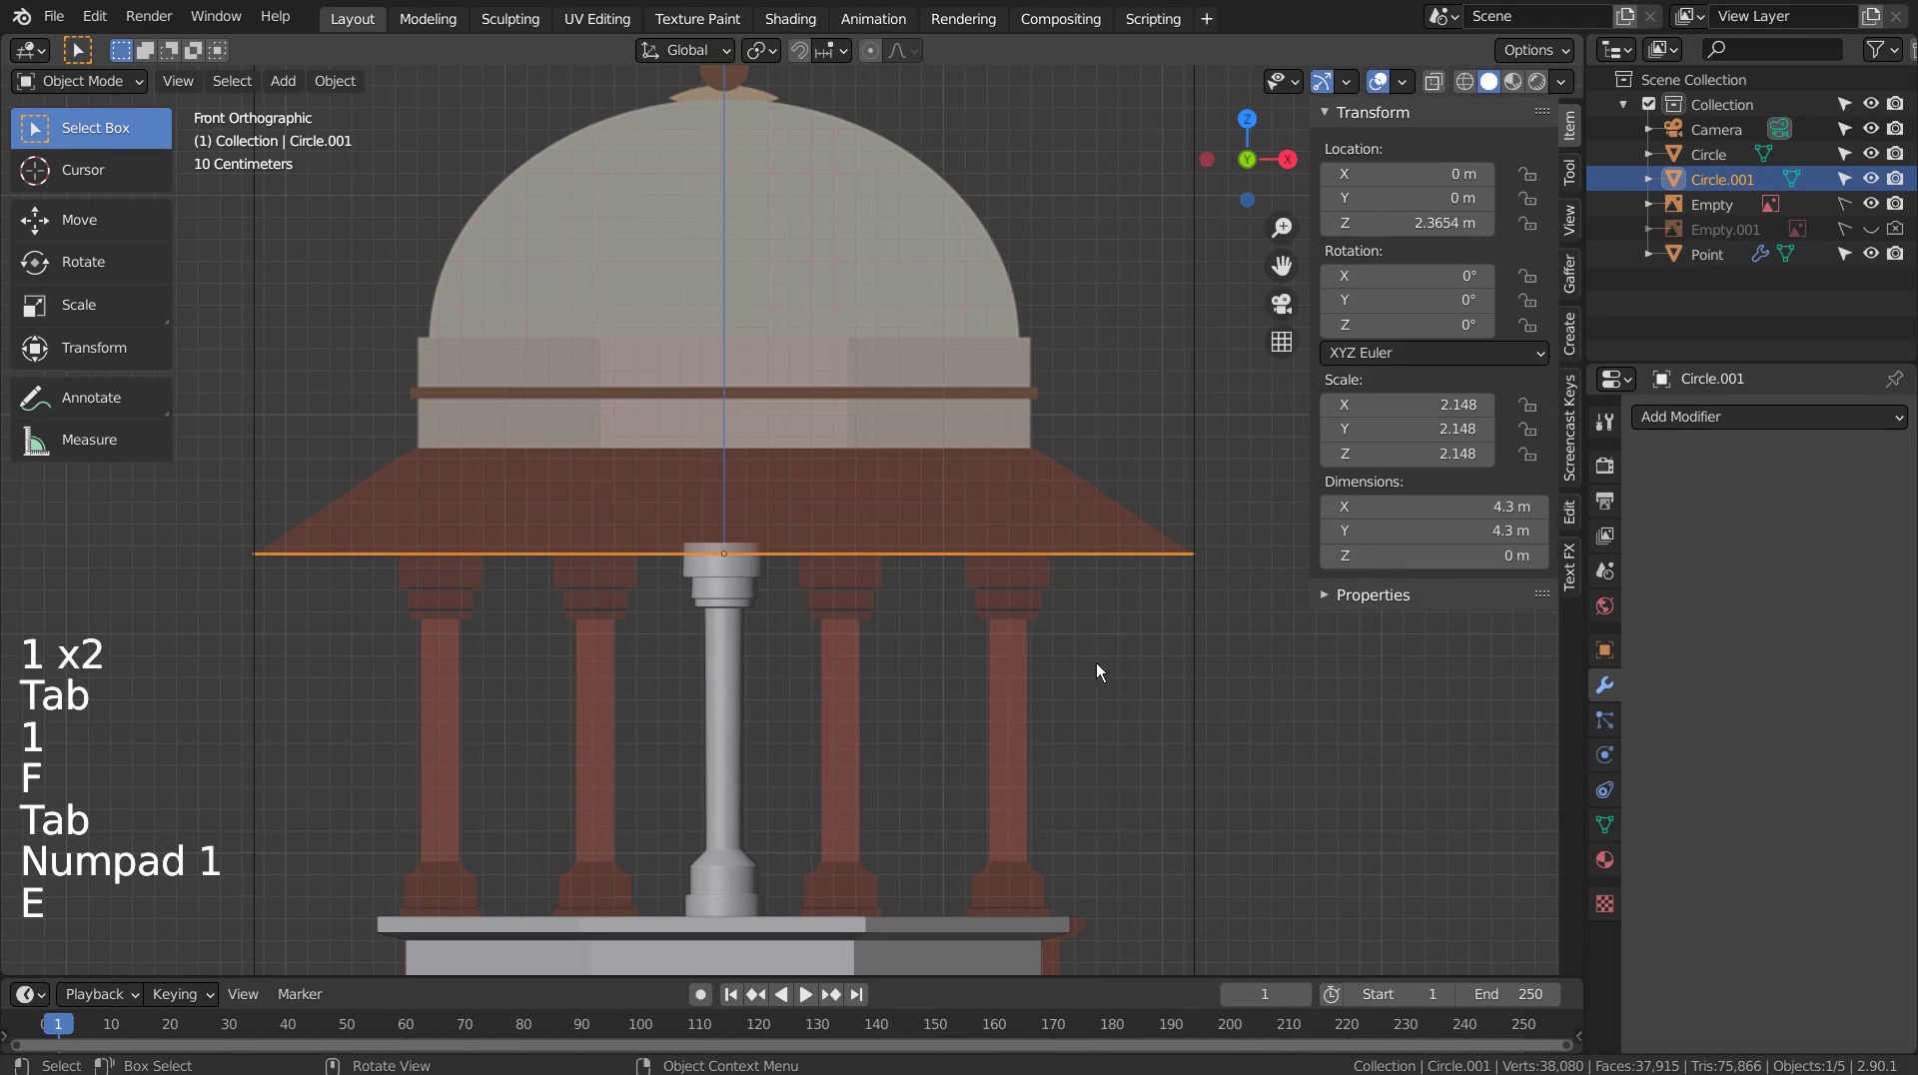
{"action": "key", "text": "Tab"}
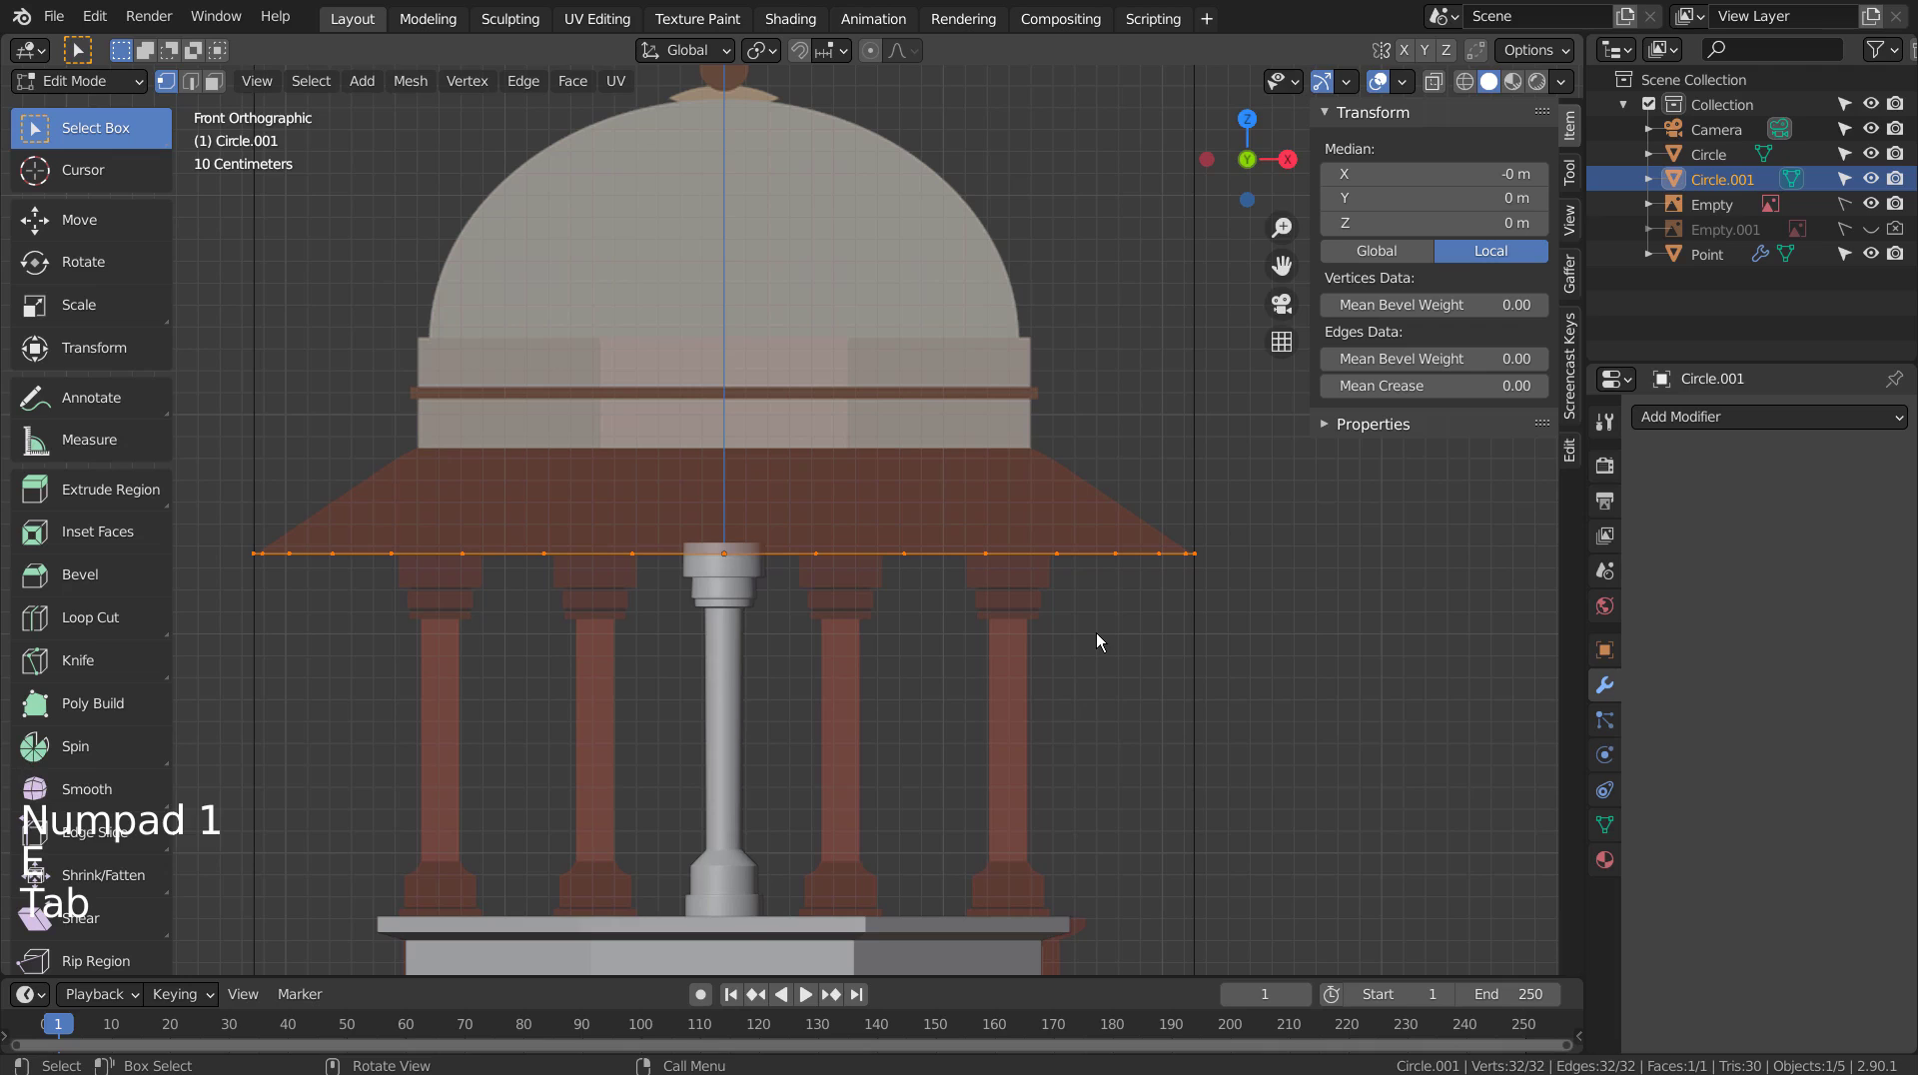
{"action": "key", "text": "e"}
{"action": "left_click", "coordinate": [1095, 519]}
{"action": "key", "text": "s"}
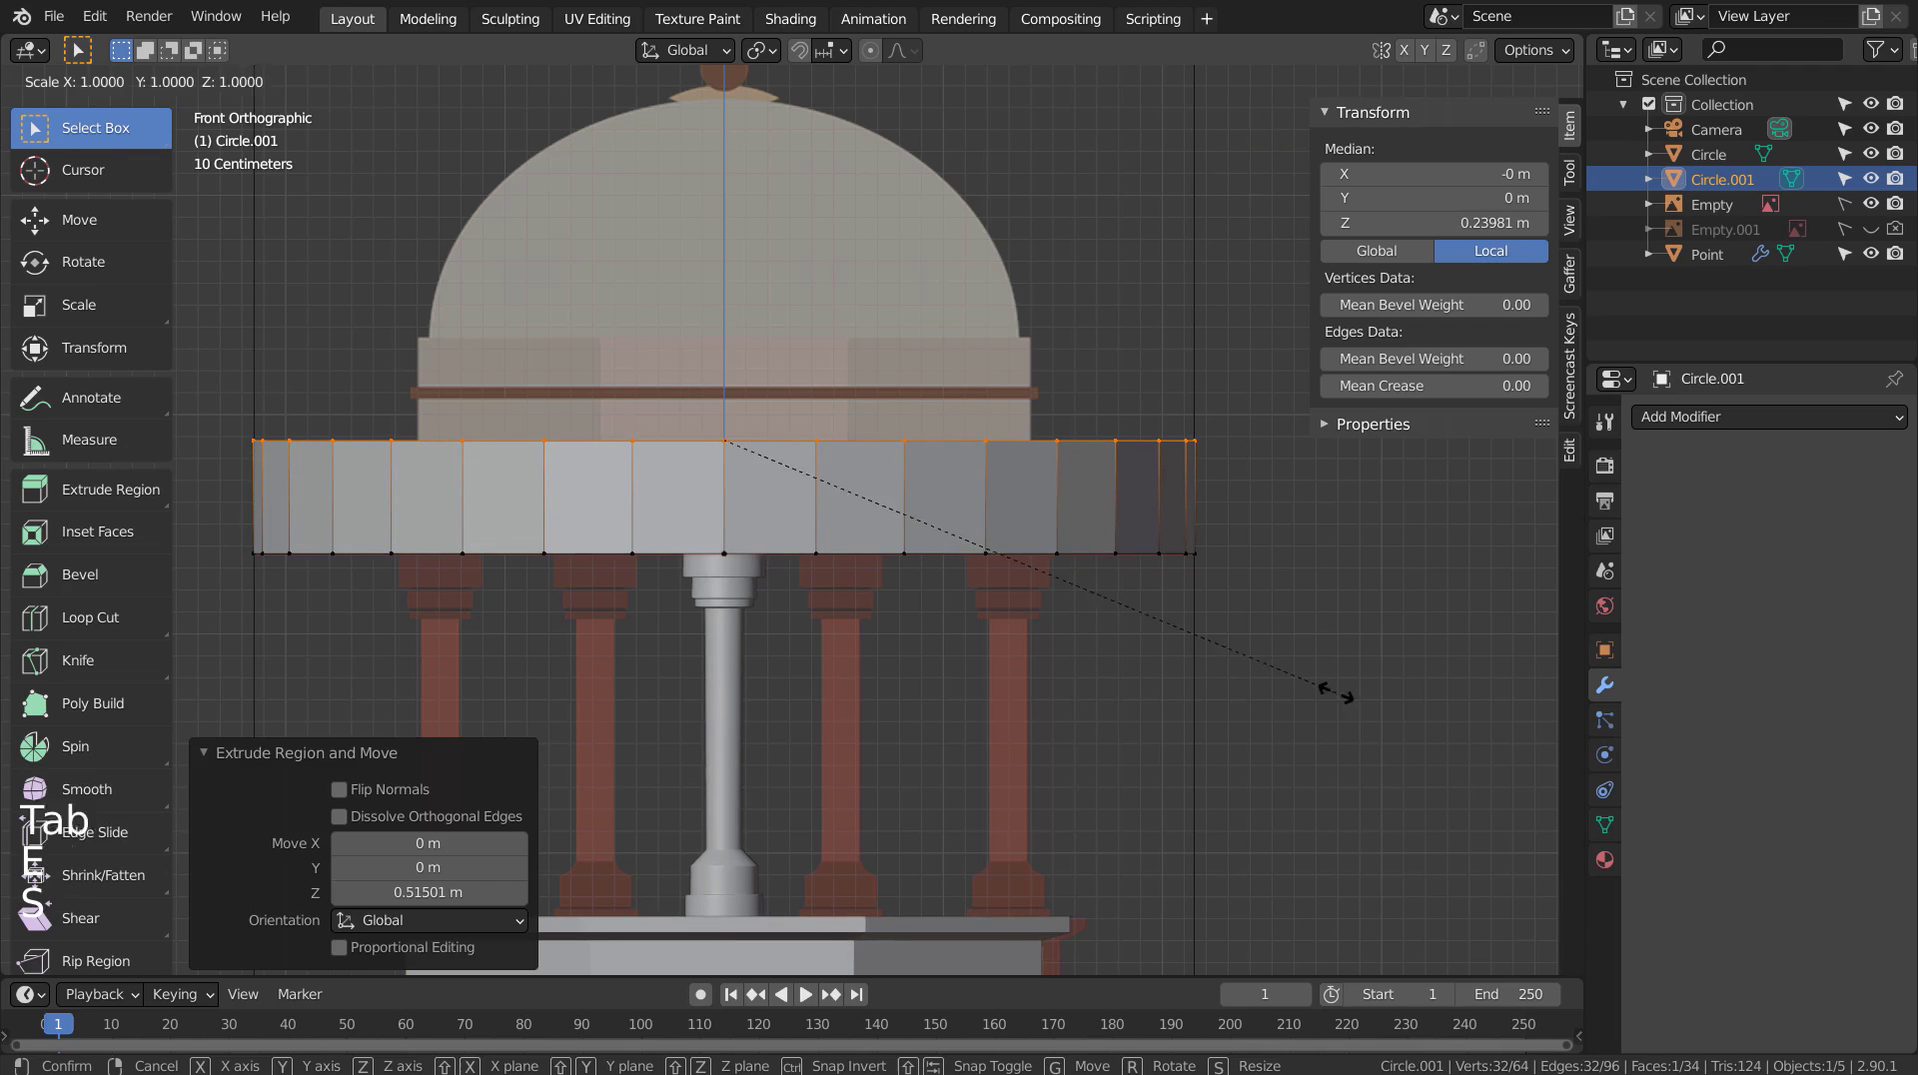
{"action": "left_click", "coordinate": [1101, 646]}
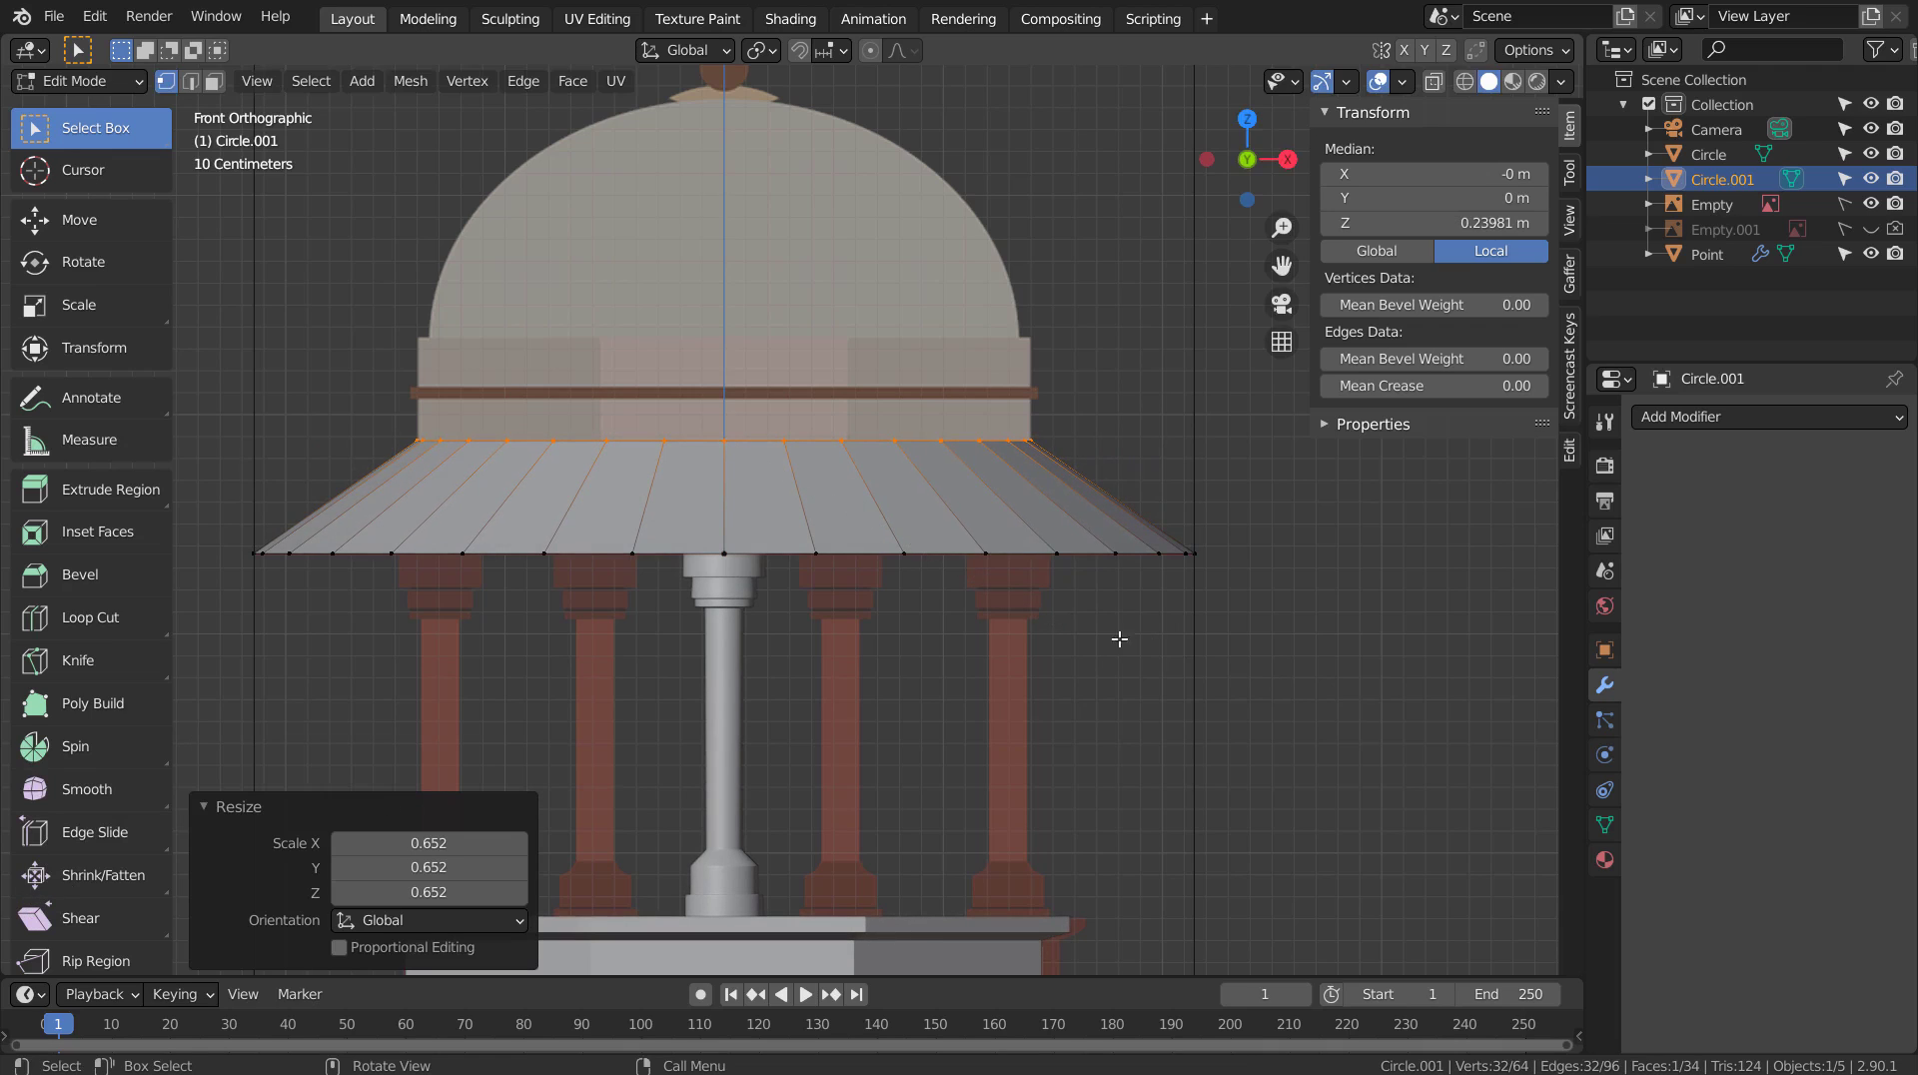
{"action": "key", "text": "e"}
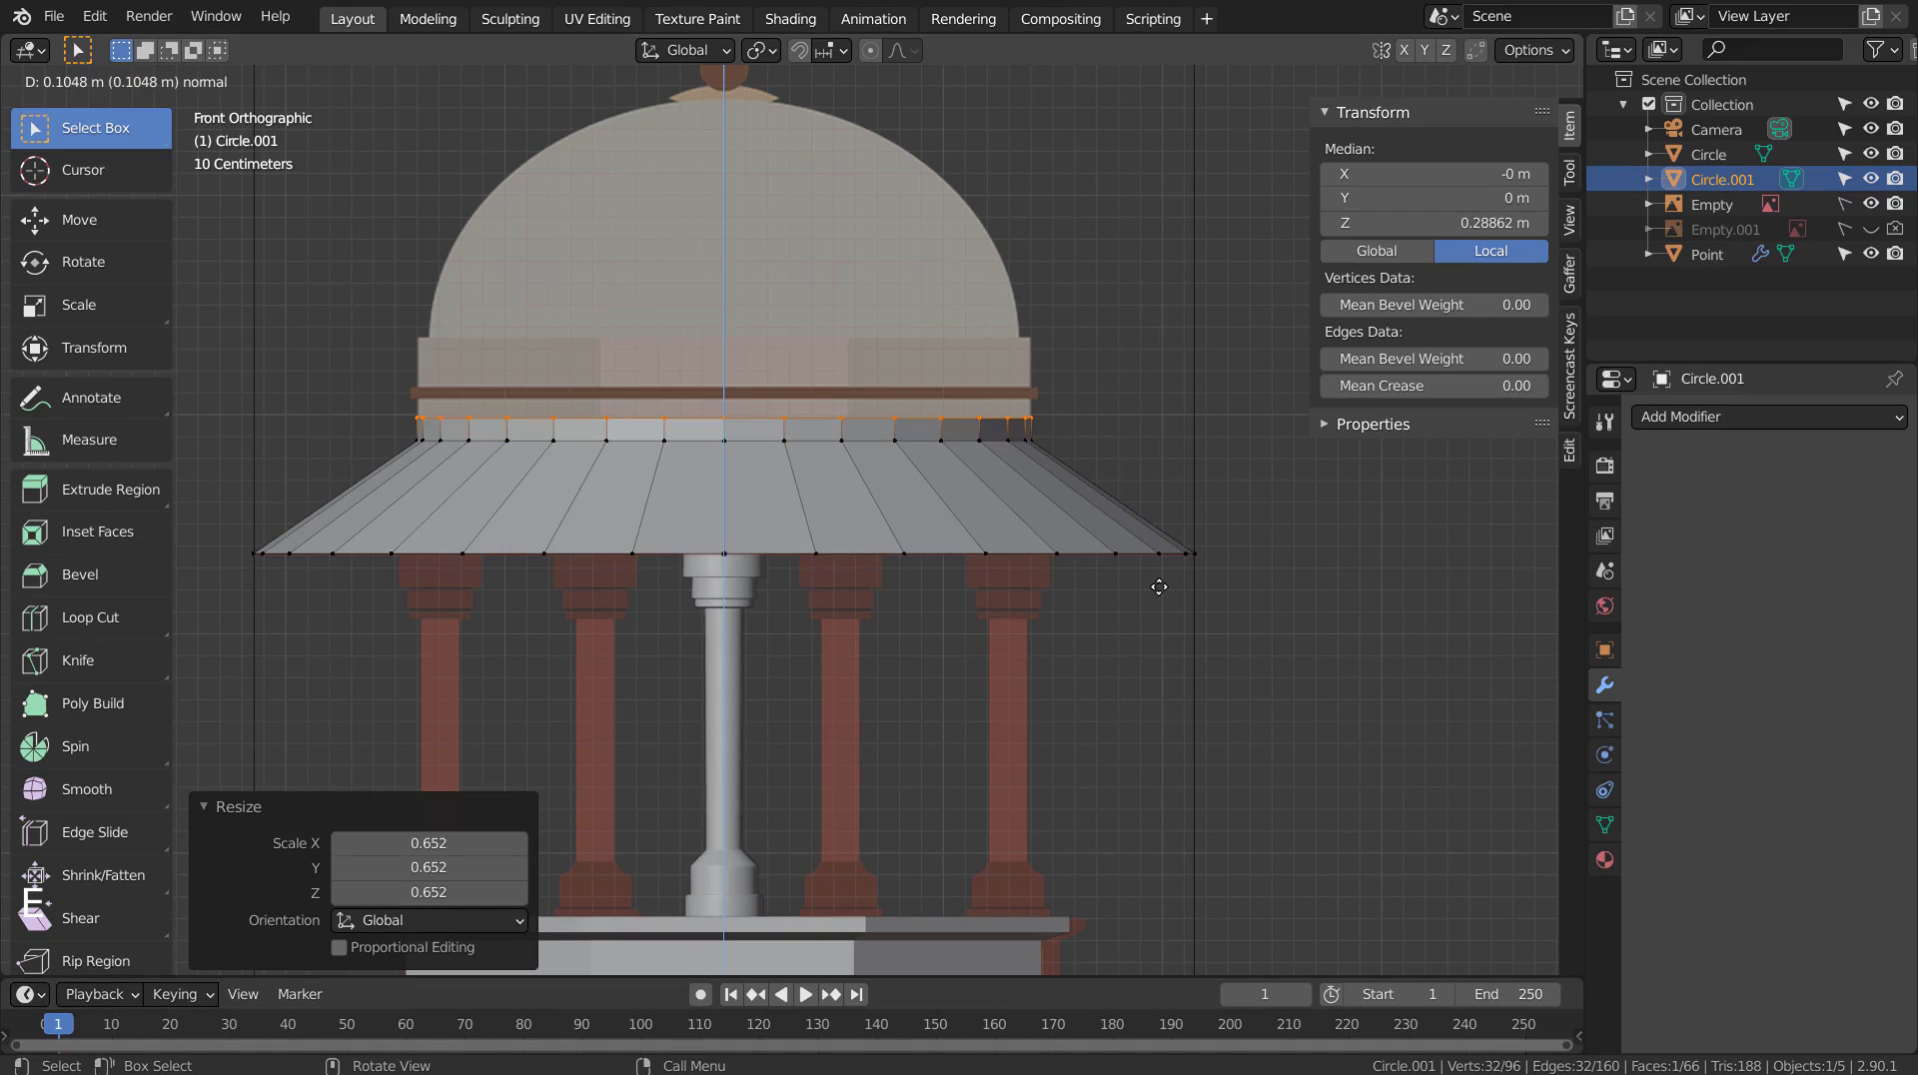
{"action": "key", "text": "ctrl+z"}
{"action": "middle_click_drag", "start_coordinate": [1160, 587], "coordinate": [1051, 695]}
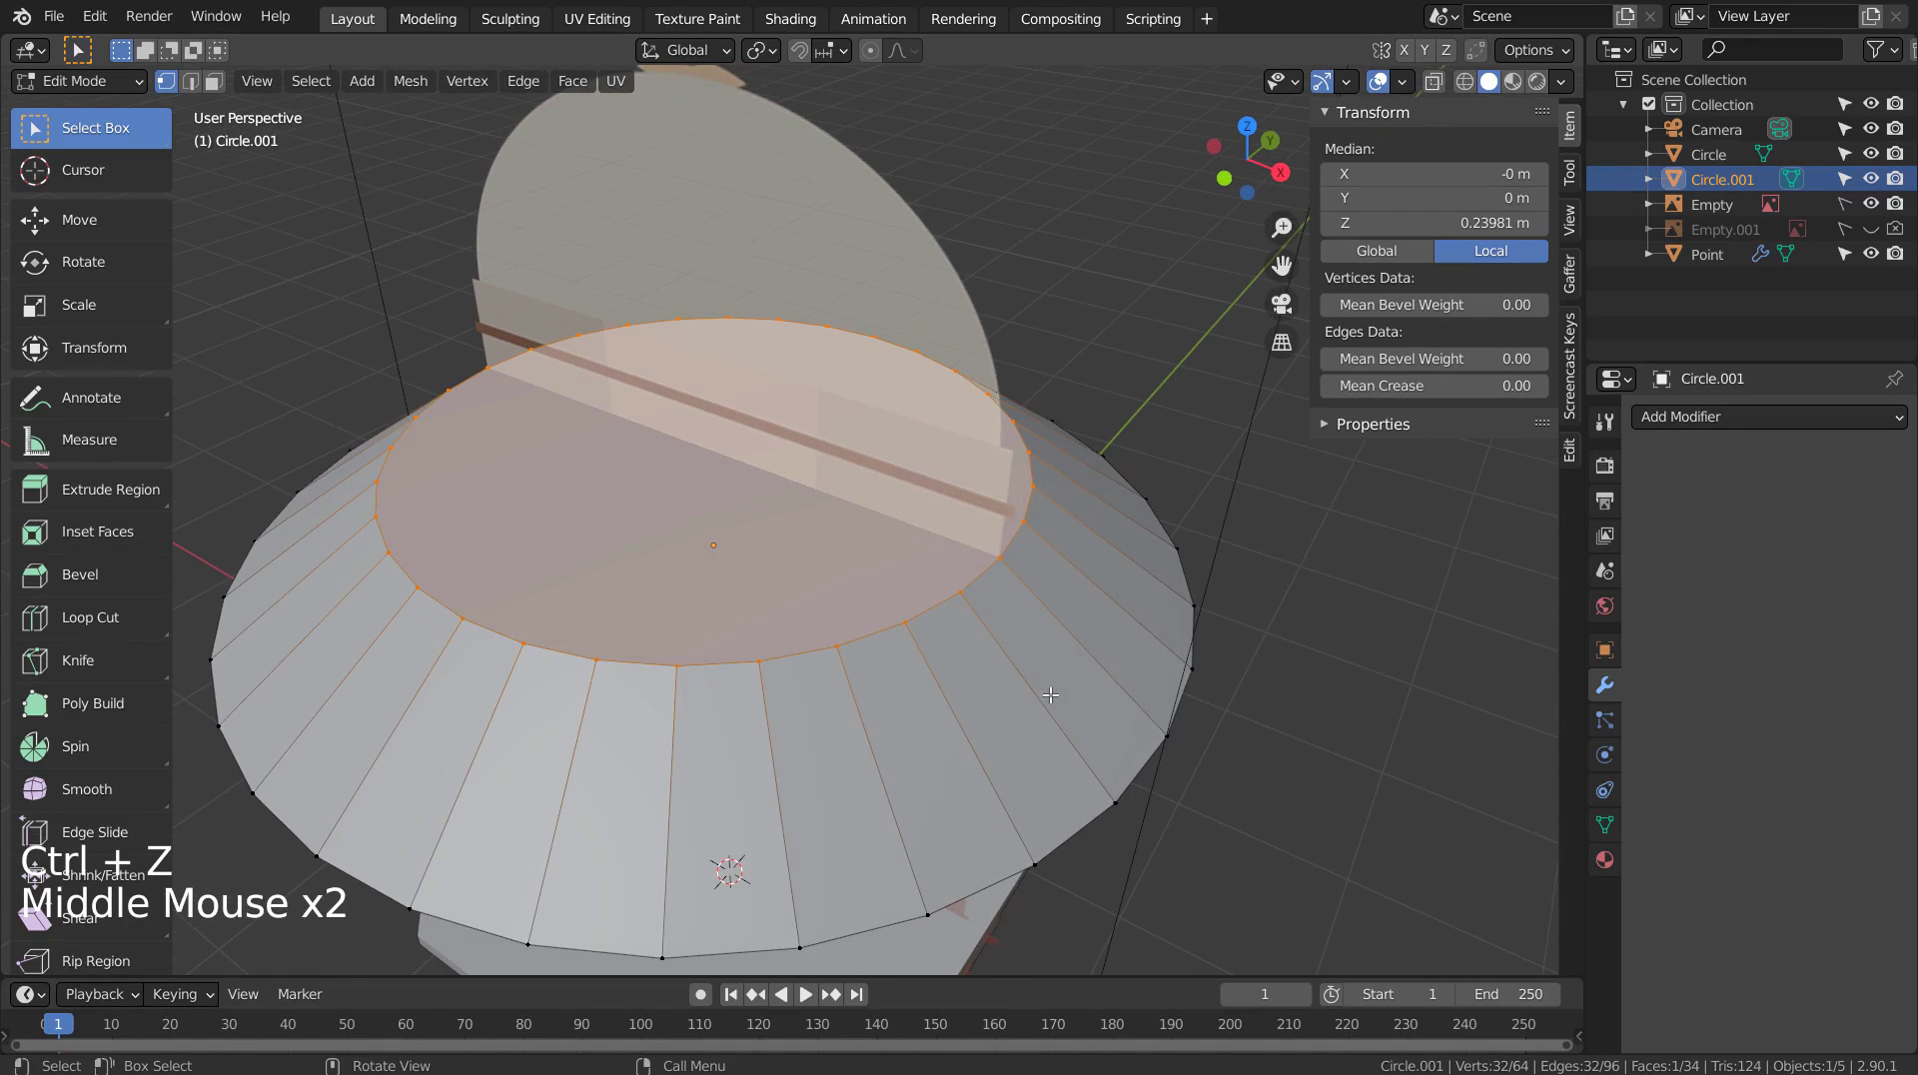
{"action": "middle_click_drag", "start_coordinate": [958, 756], "coordinate": [1120, 693]}
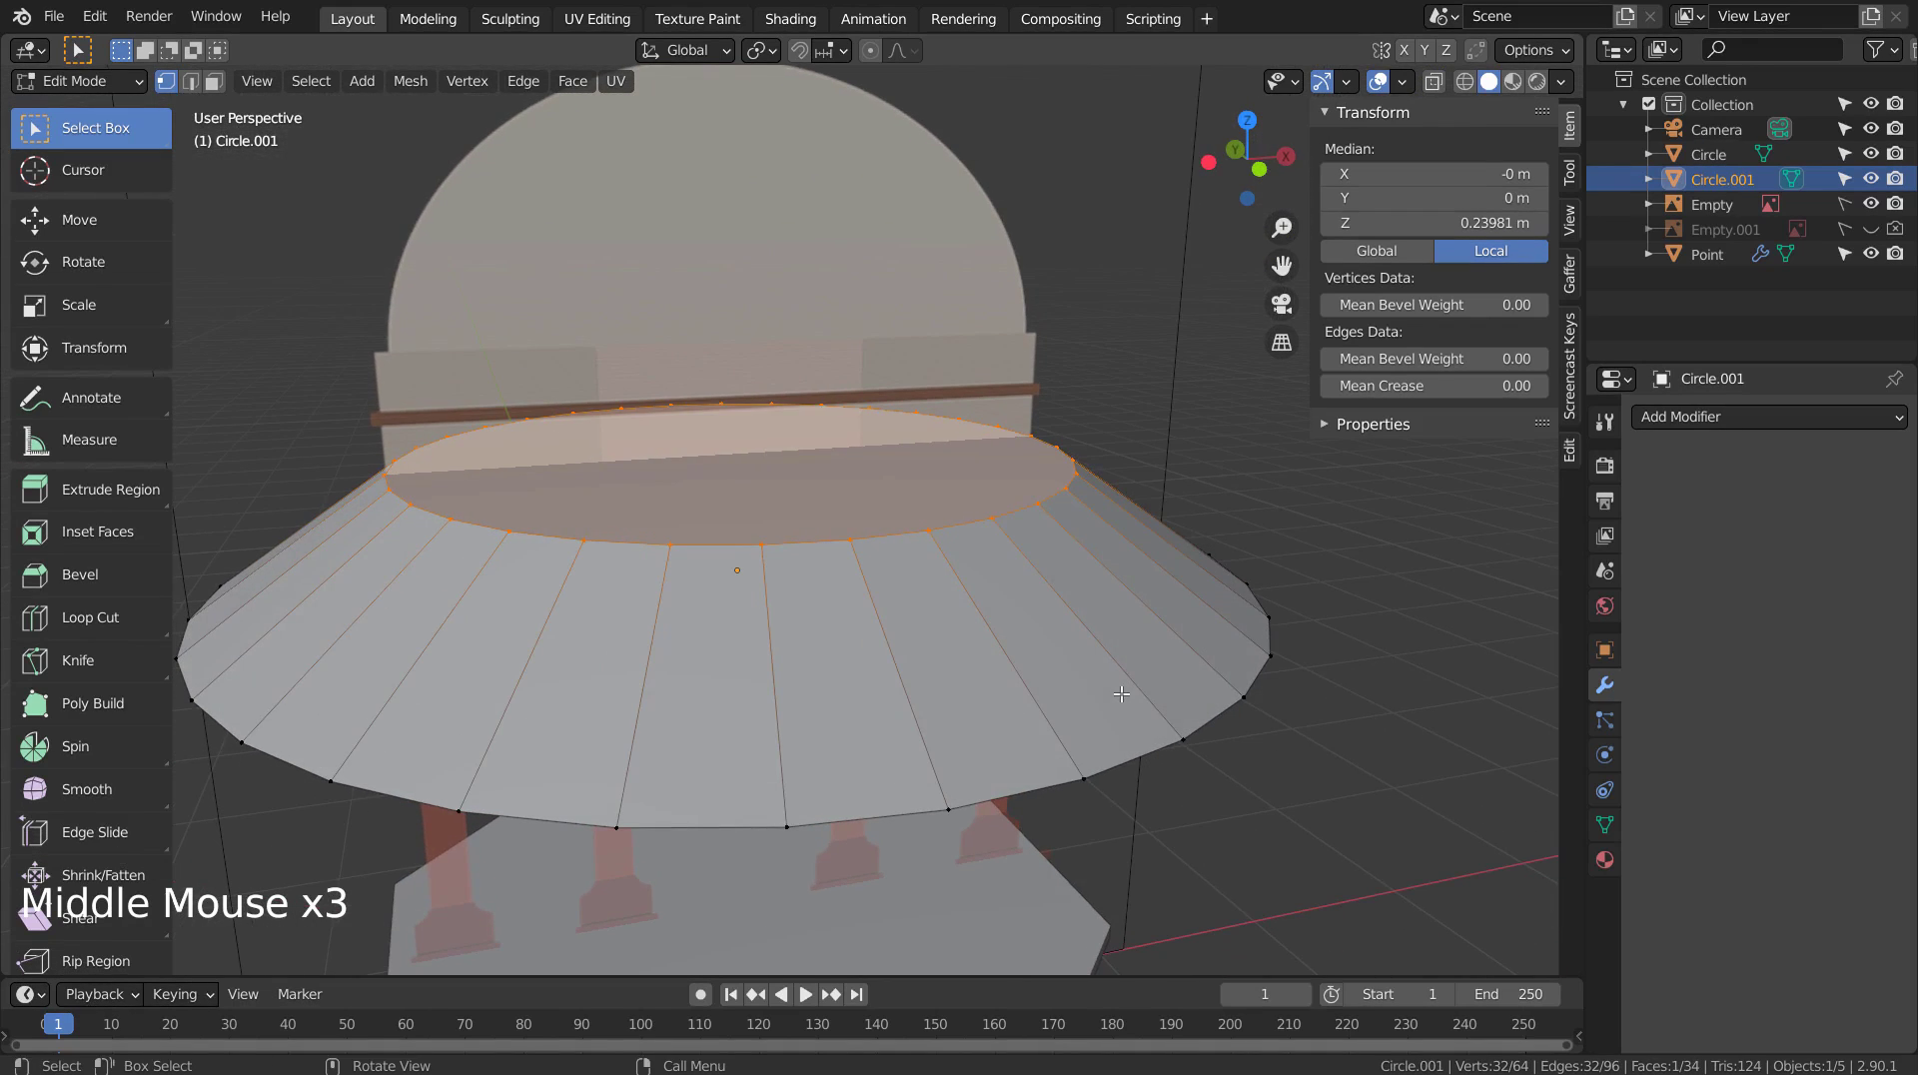
{"action": "key", "text": "Tab"}
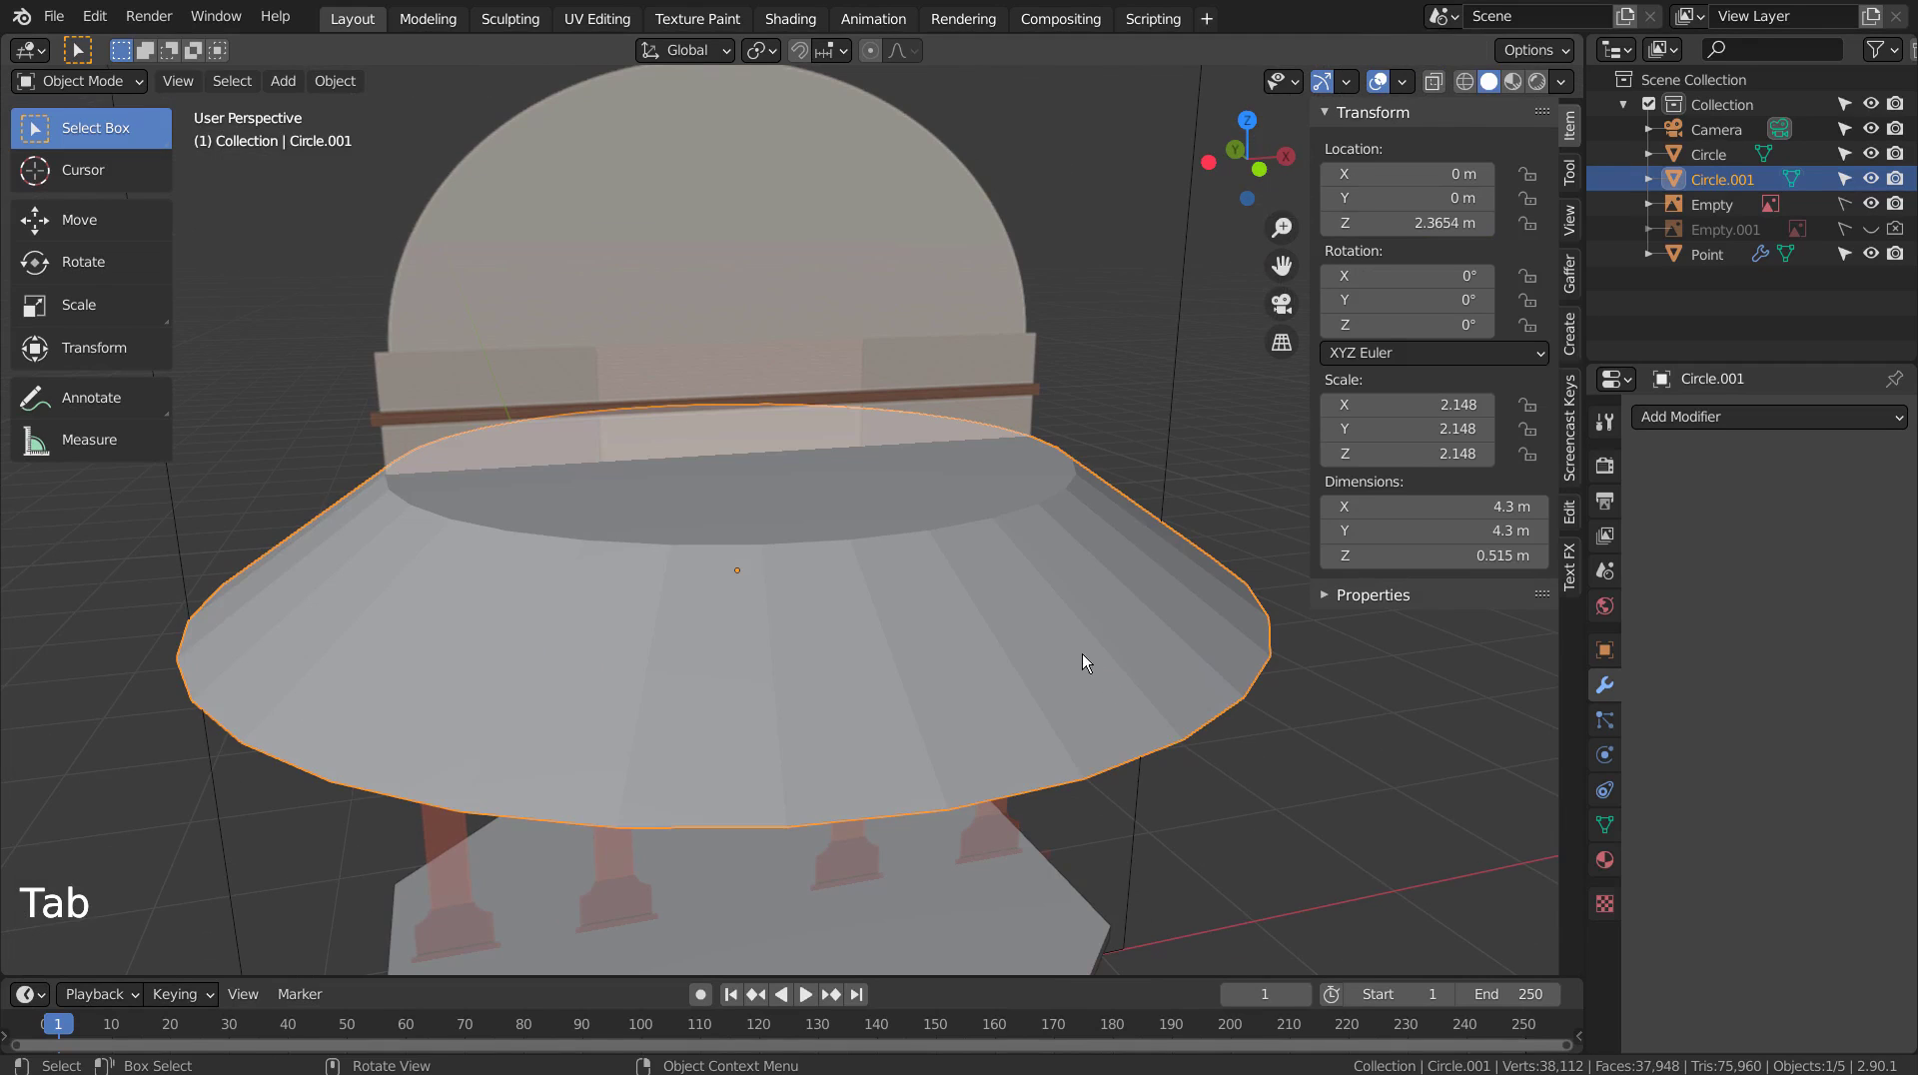
{"action": "key", "text": "Tab"}
Bevel the edge loop around the roof's upper rim by a small width.
{"action": "key", "text": "2"}
{"action": "left_click", "coordinate": [888, 536], "text": "alt"}
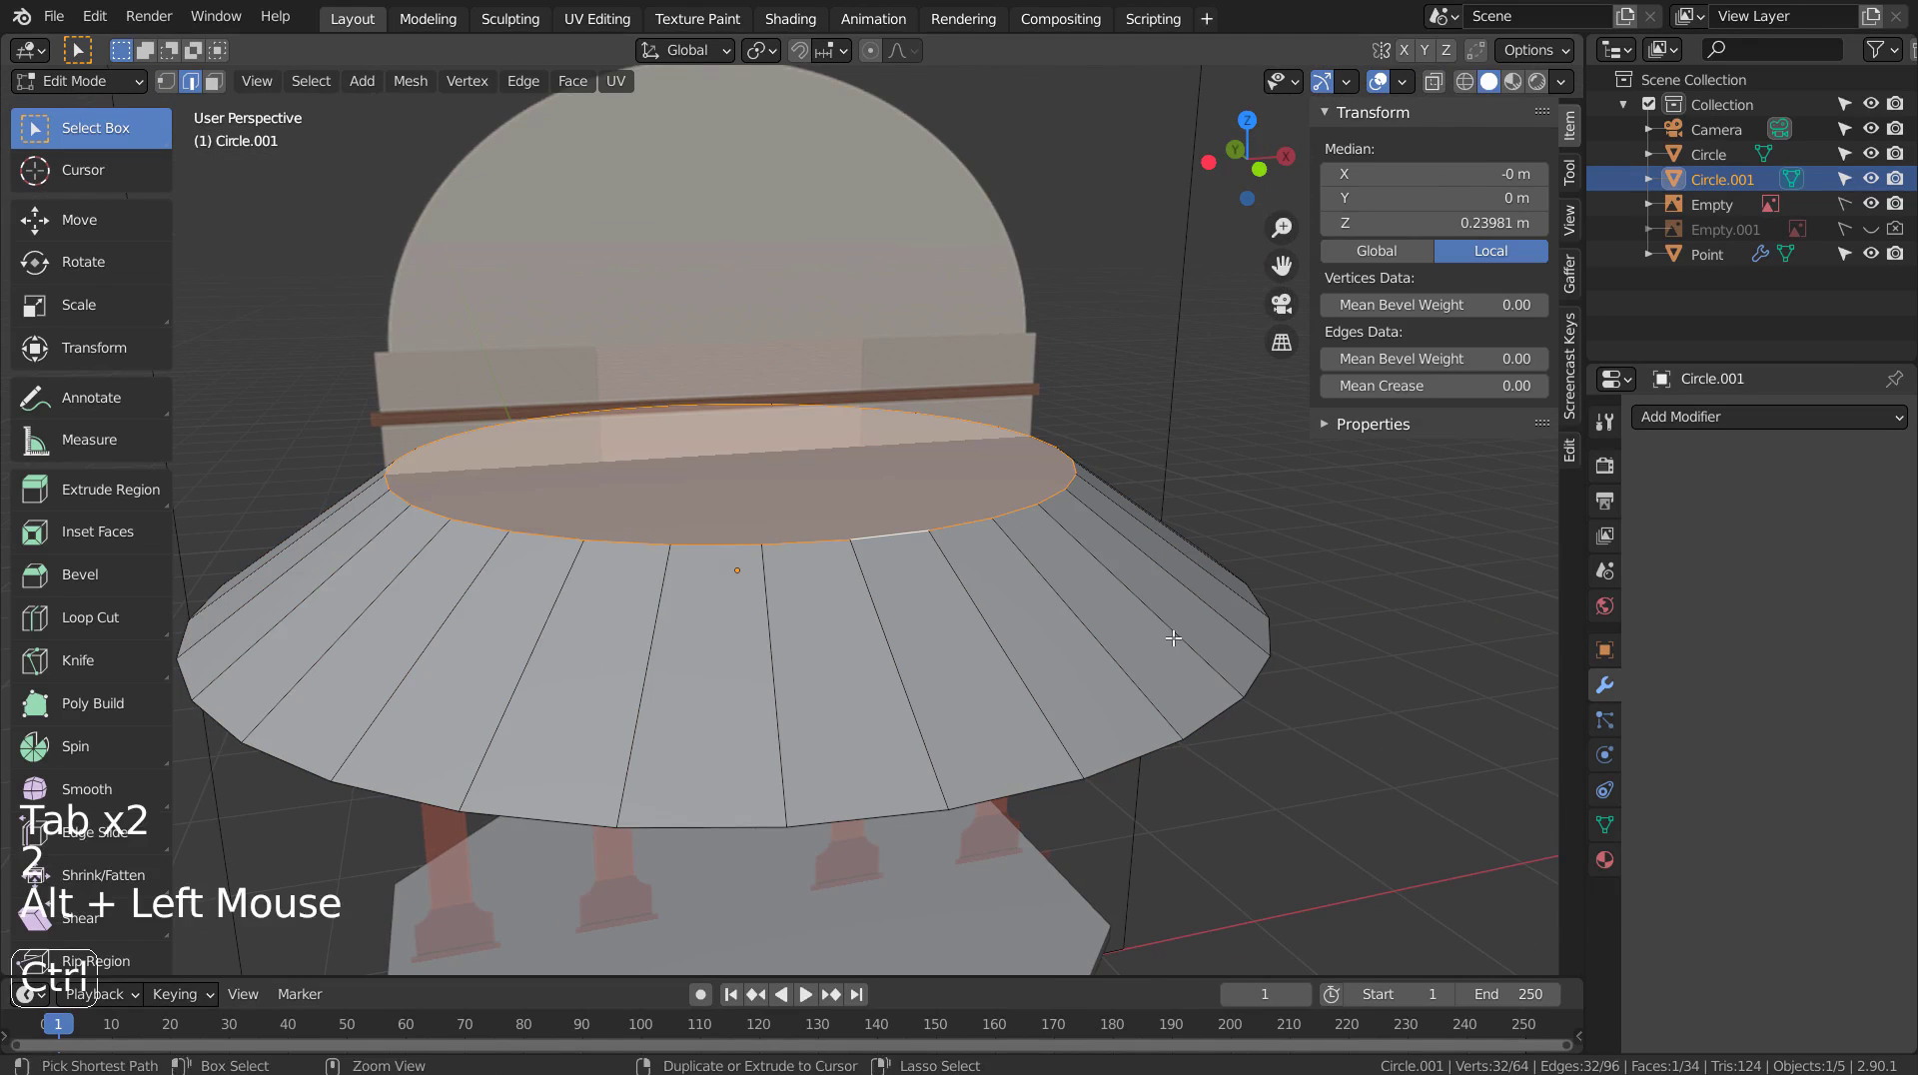
{"action": "key", "text": "ctrl+b"}
{"action": "left_click", "coordinate": [1155, 667]}
Bevel the edge loop around the roof's lower rim by about 0.014 m with 2 segments.
{"action": "left_click", "coordinate": [1066, 778], "text": "alt"}
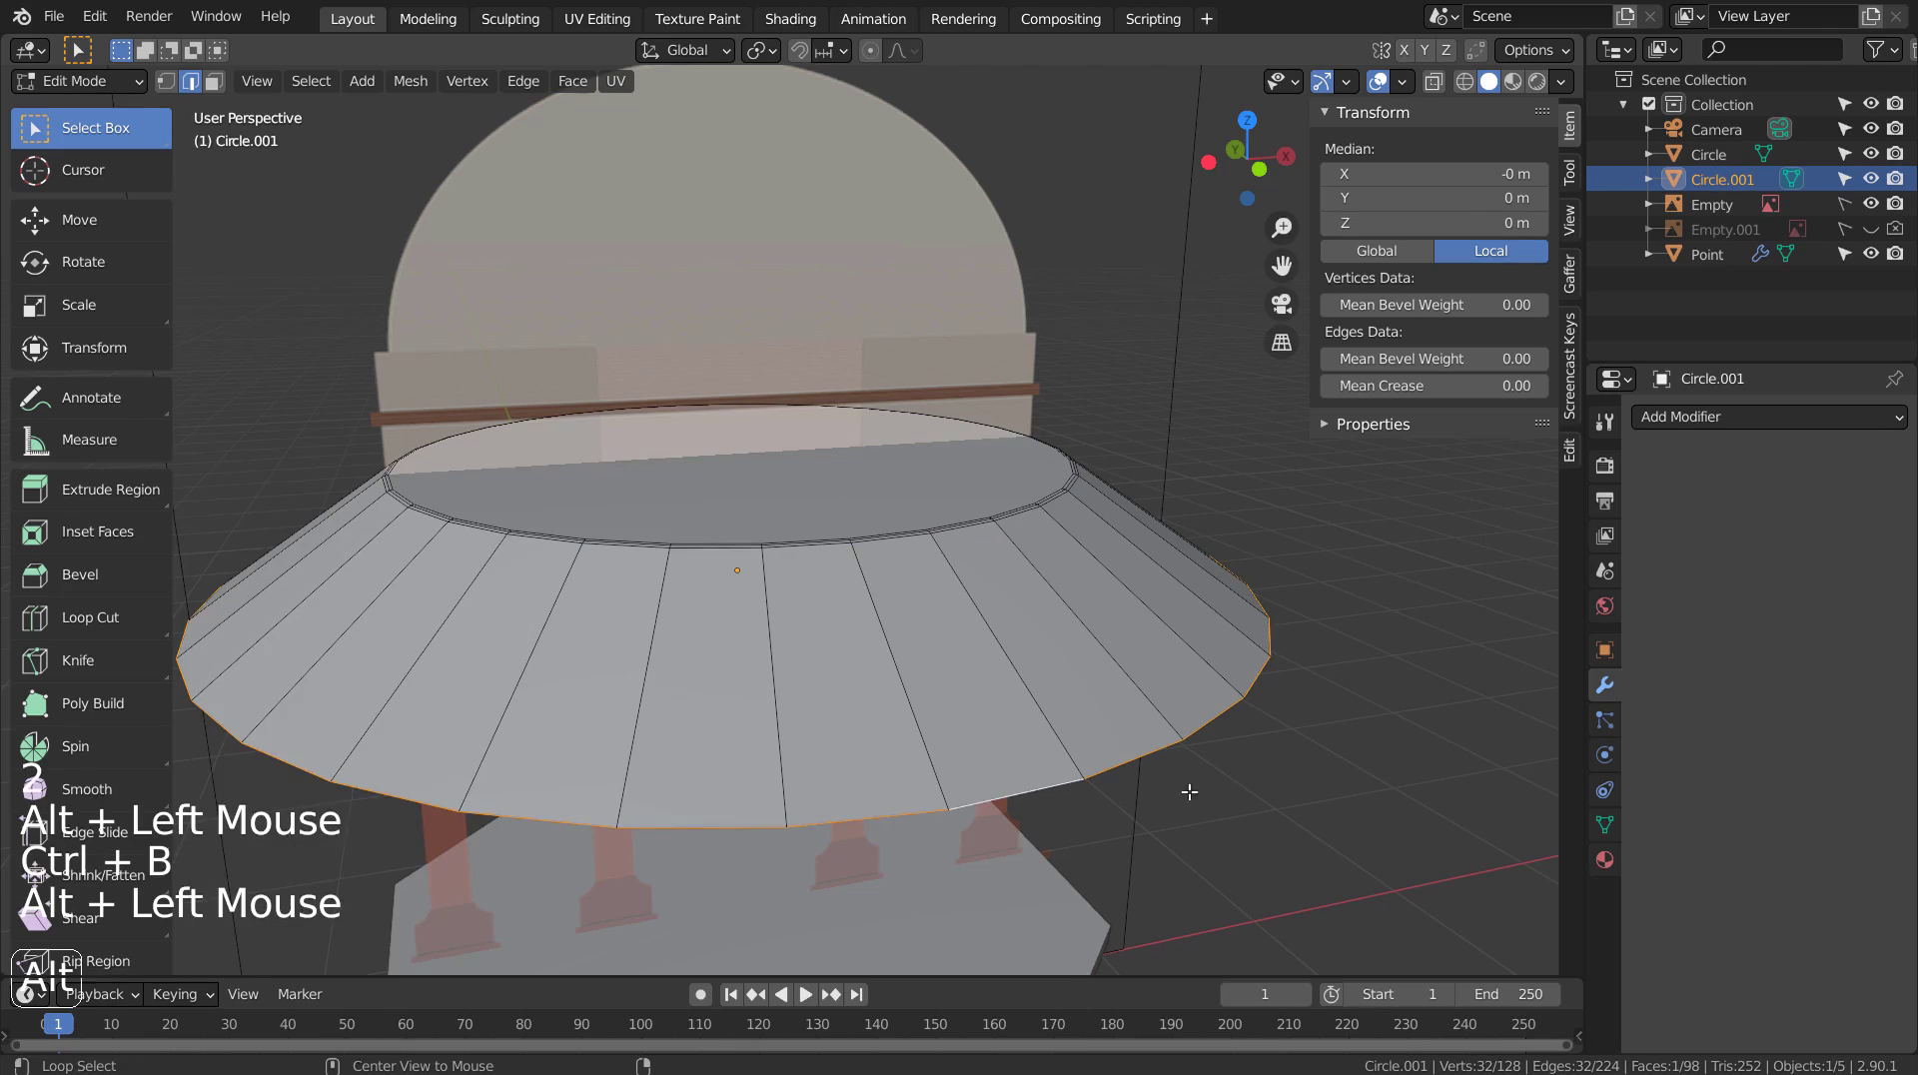
{"action": "key", "text": "ctrl+b"}
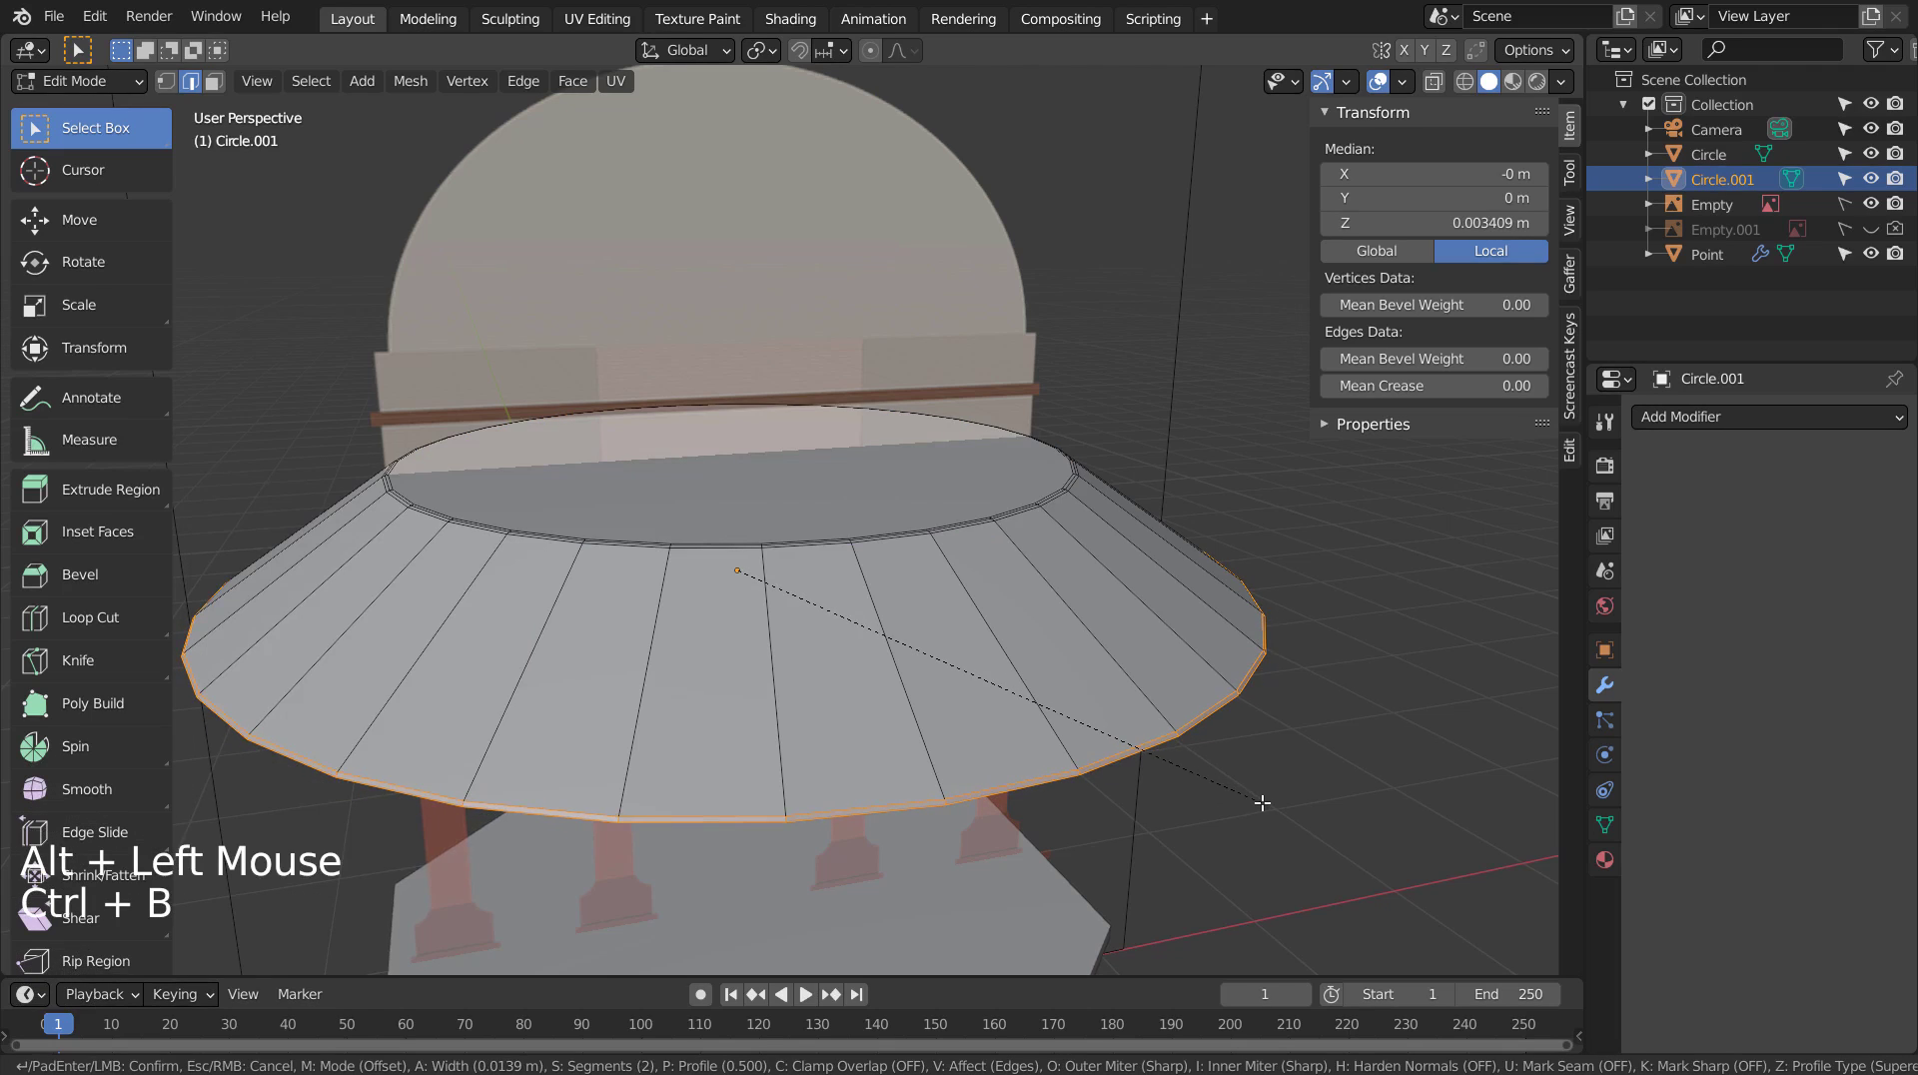
{"action": "left_click", "coordinate": [1263, 802]}
{"action": "key", "text": "Tab"}
Add a level 3 subdivision surface to the sloping roof and deselect it.
{"action": "key", "text": "ctrl+3"}
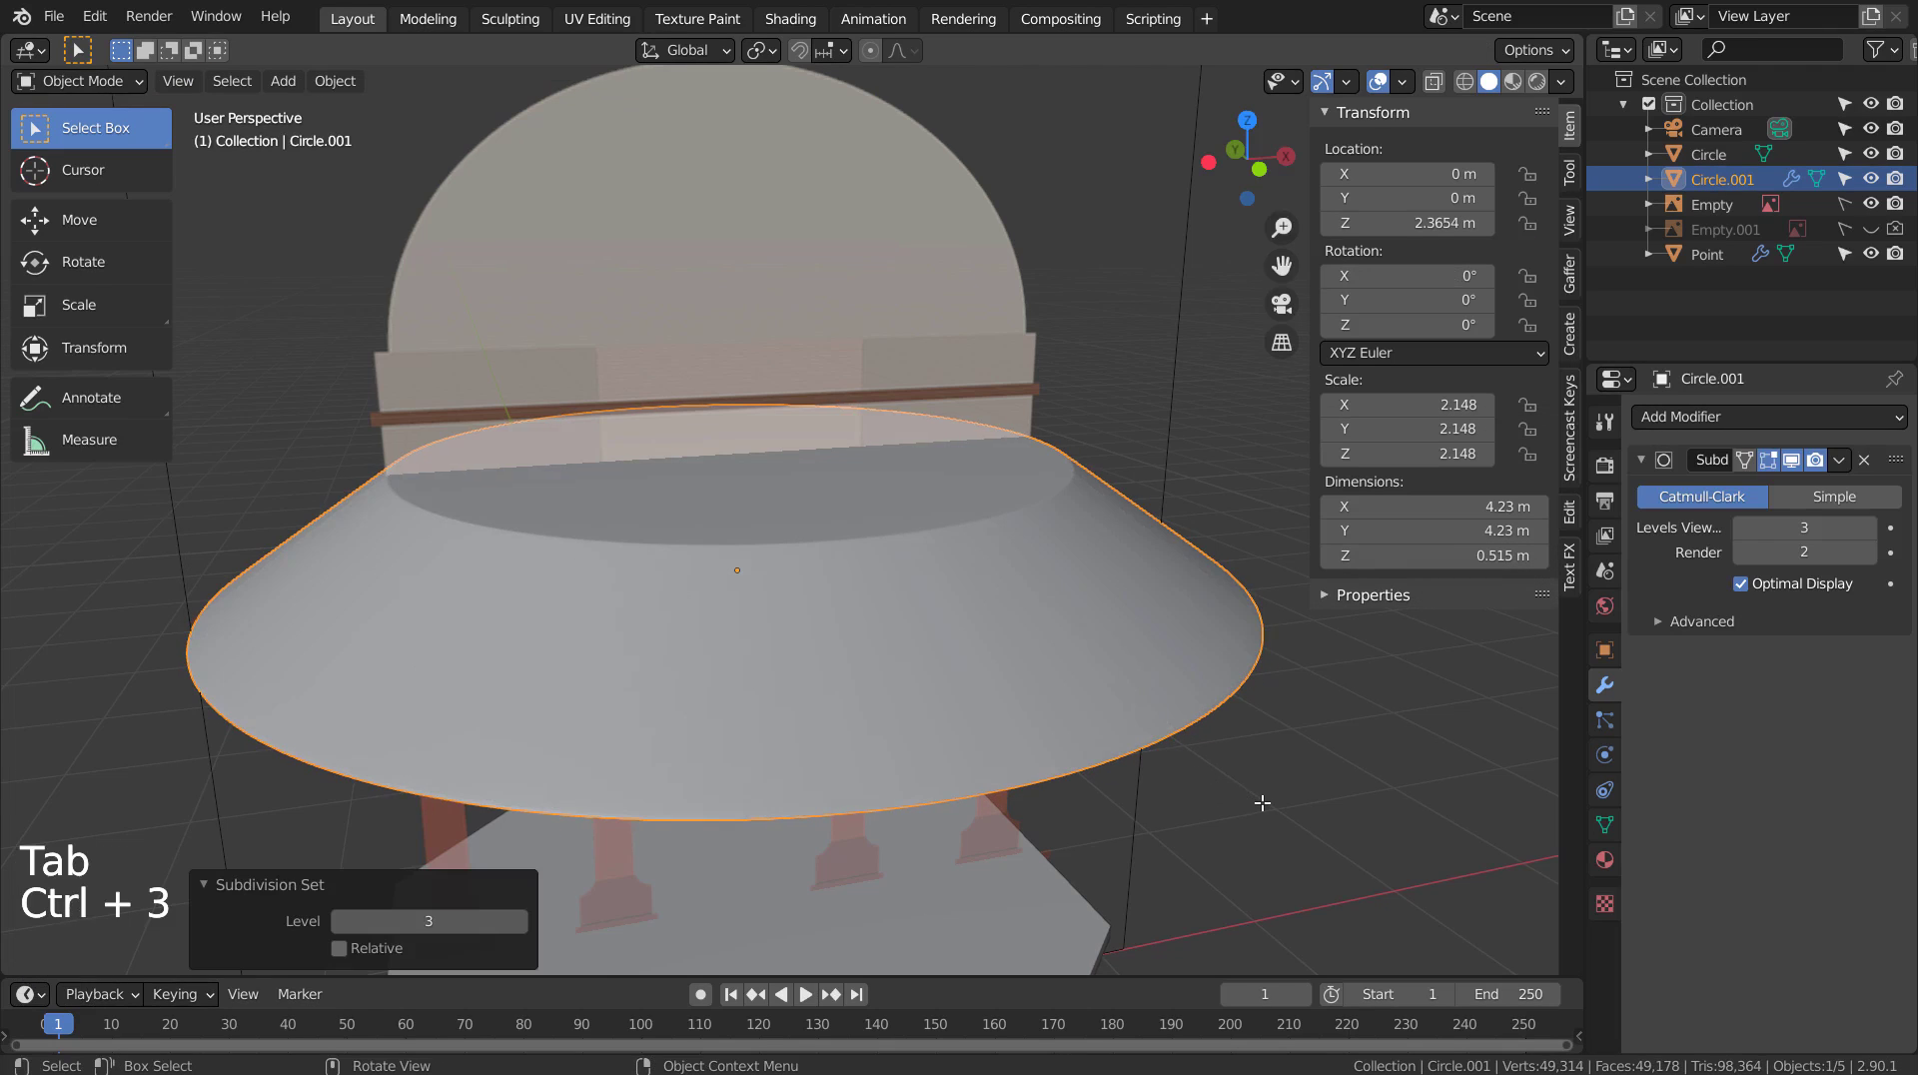
{"action": "mouse_move", "coordinate": [1087, 689]}
{"action": "middle_mouse_down"}
{"action": "mouse_move", "coordinate": [1048, 656]}
{"action": "mouse_move", "coordinate": [1022, 459]}
{"action": "mouse_move", "coordinate": [995, 597]}
{"action": "mouse_move", "coordinate": [1097, 776]}
{"action": "mouse_move", "coordinate": [1080, 663]}
{"action": "middle_mouse_up"}
{"action": "left_click", "coordinate": [1094, 770]}
{"action": "scroll", "coordinate": [1094, 770], "scroll_direction": "down", "scroll_amount": 3}
{"action": "left_click", "coordinate": [1142, 771]}
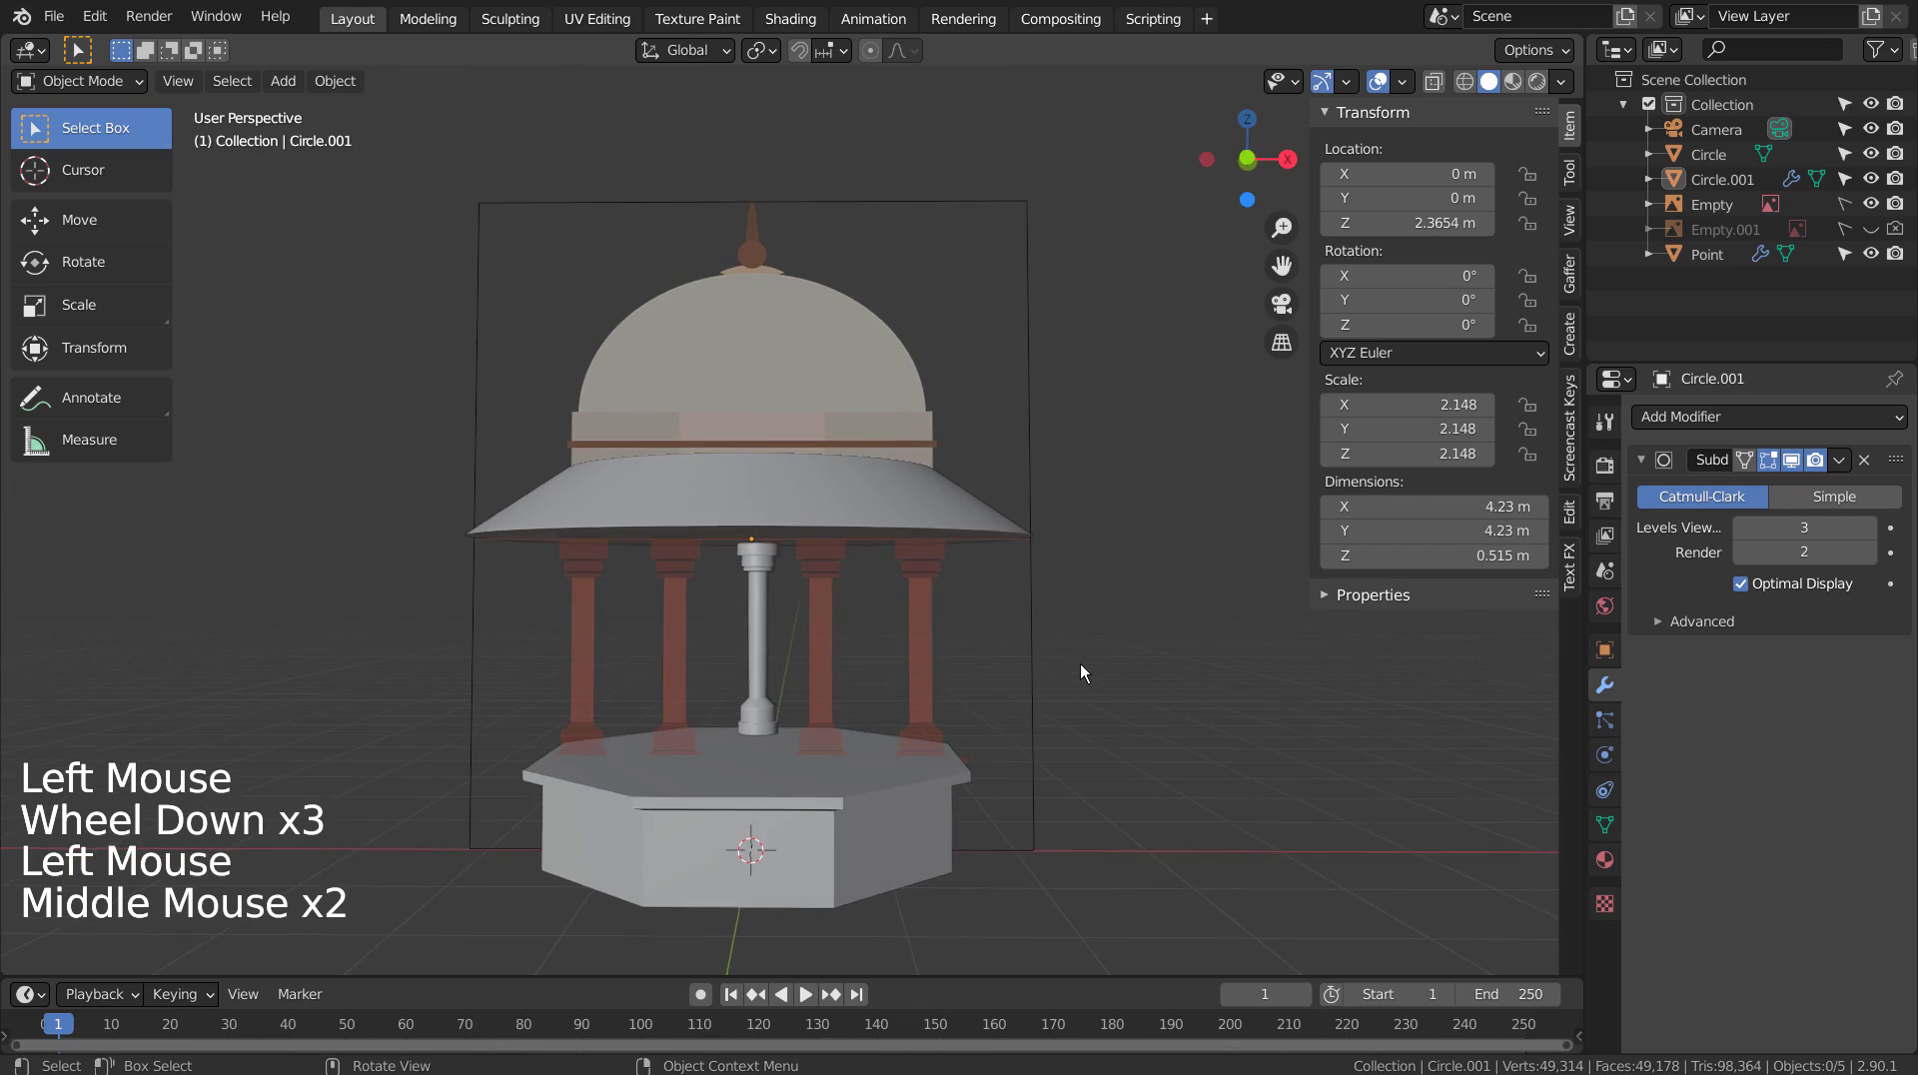
Duplicate the octagonal platform and raise the copy about 2.788 m along Z, onto the roof.
{"action": "key", "text": "KP_1"}
{"action": "left_click", "coordinate": [889, 785]}
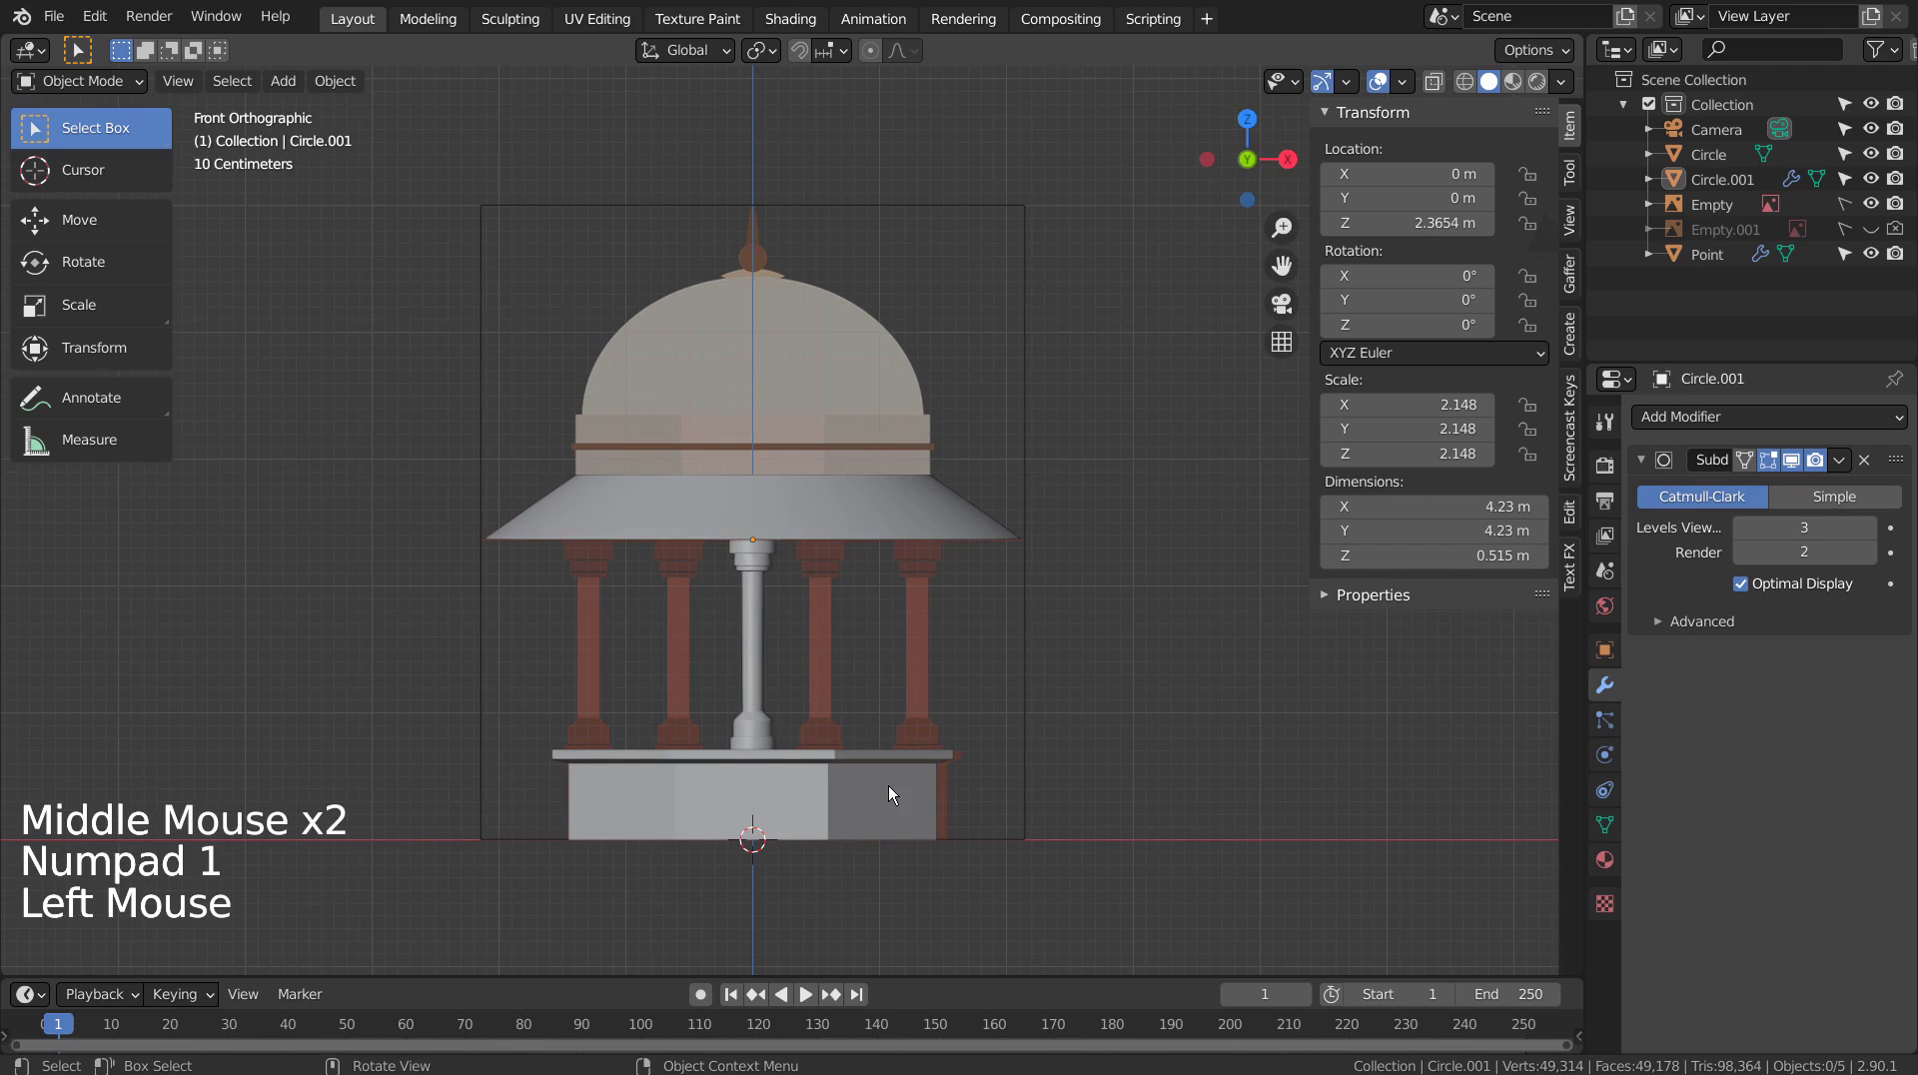
{"action": "key", "text": "shift+d"}
{"action": "key", "text": "z"}
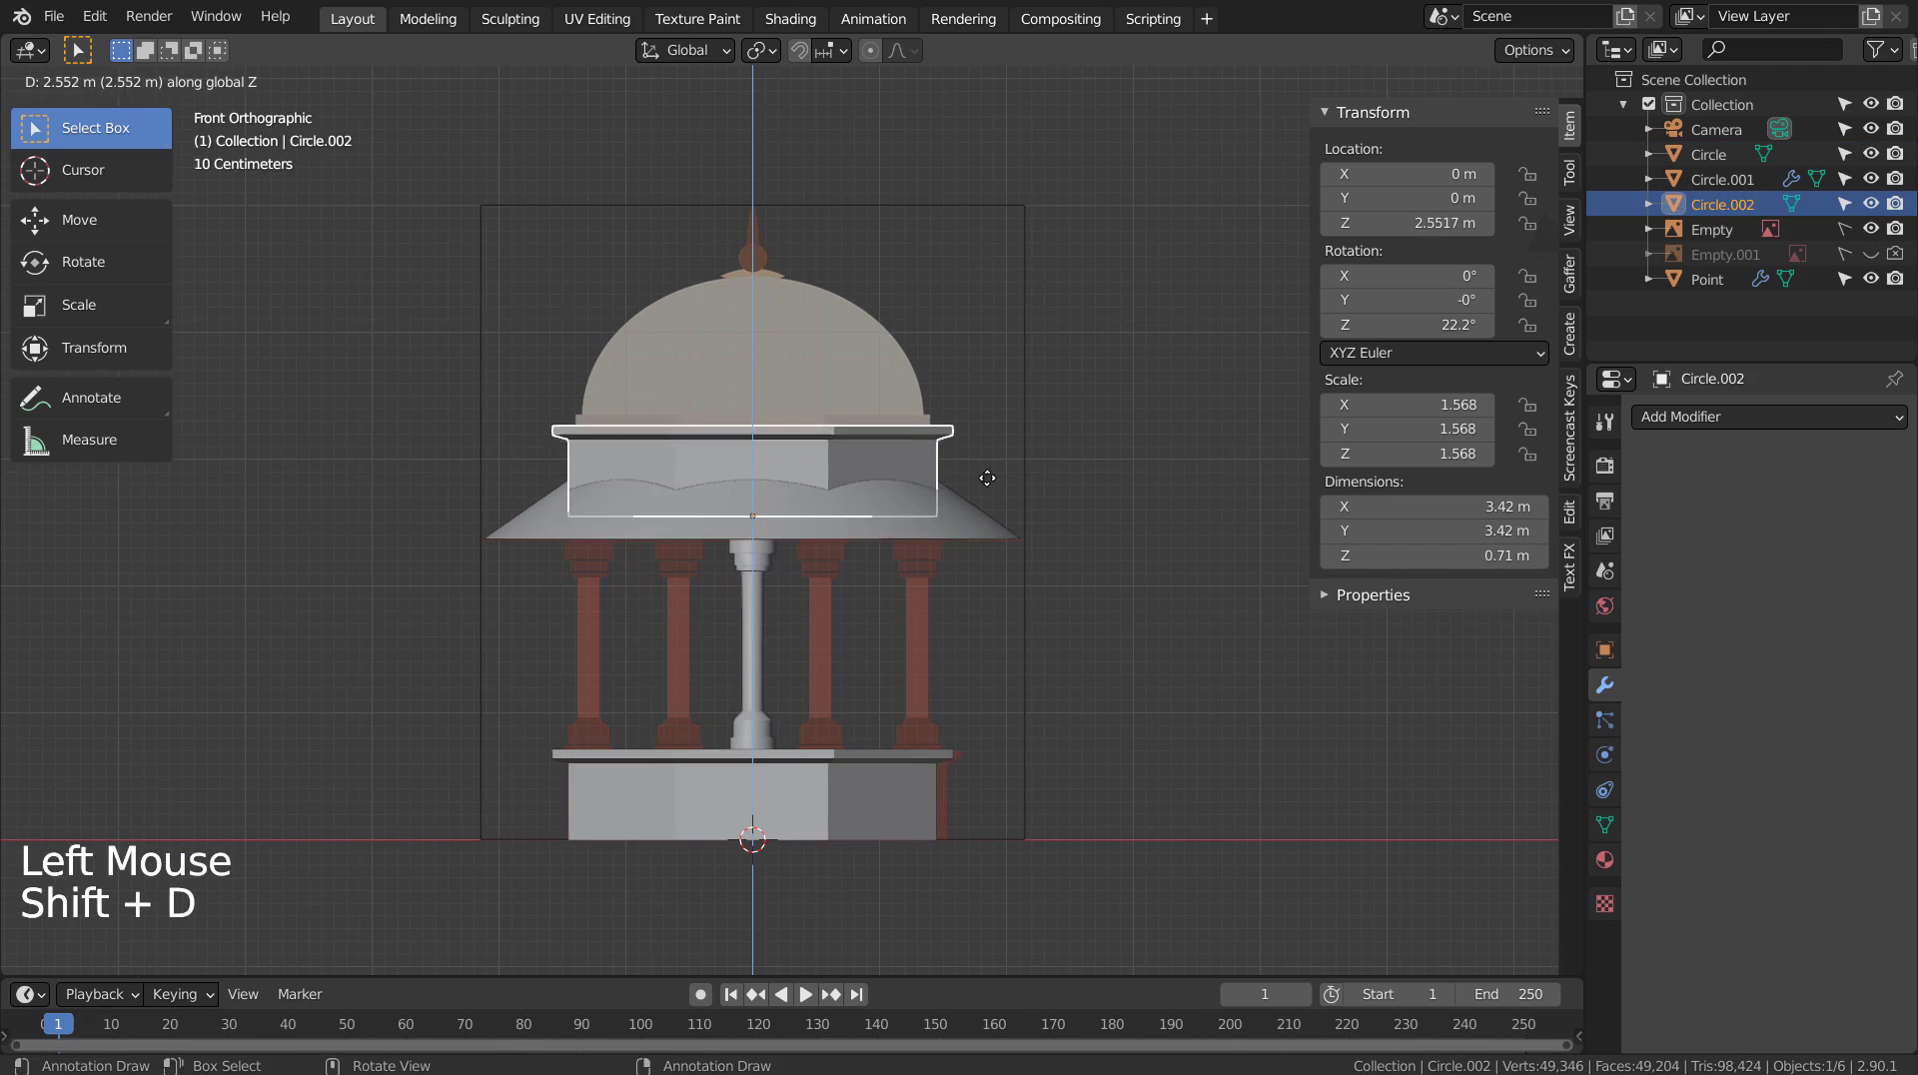
{"action": "left_click", "coordinate": [987, 460]}
Scale the octagonal copy by about 0.949 and move it about 0.063 m up along Z onto the roof's upper rim.
{"action": "key", "text": "s"}
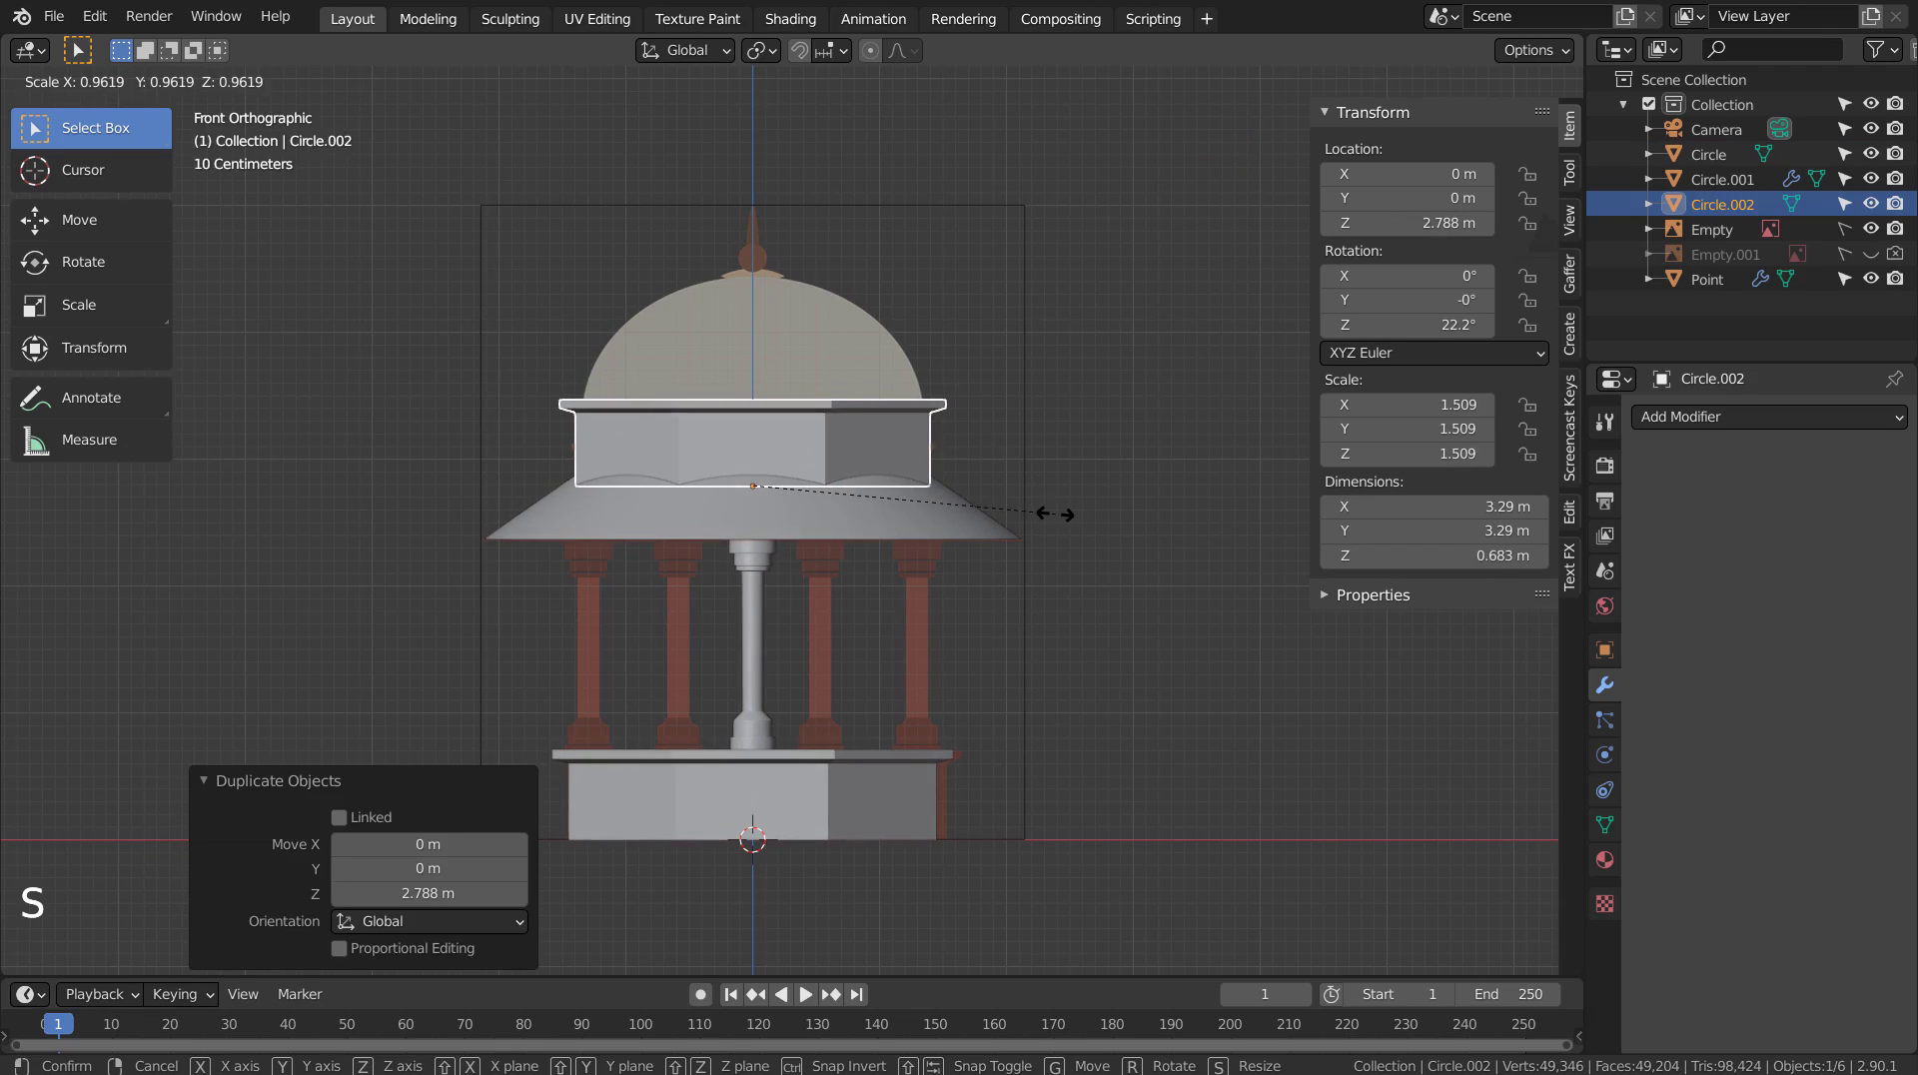
{"action": "left_click", "coordinate": [1051, 513]}
{"action": "key", "text": "g"}
{"action": "key", "text": "z"}
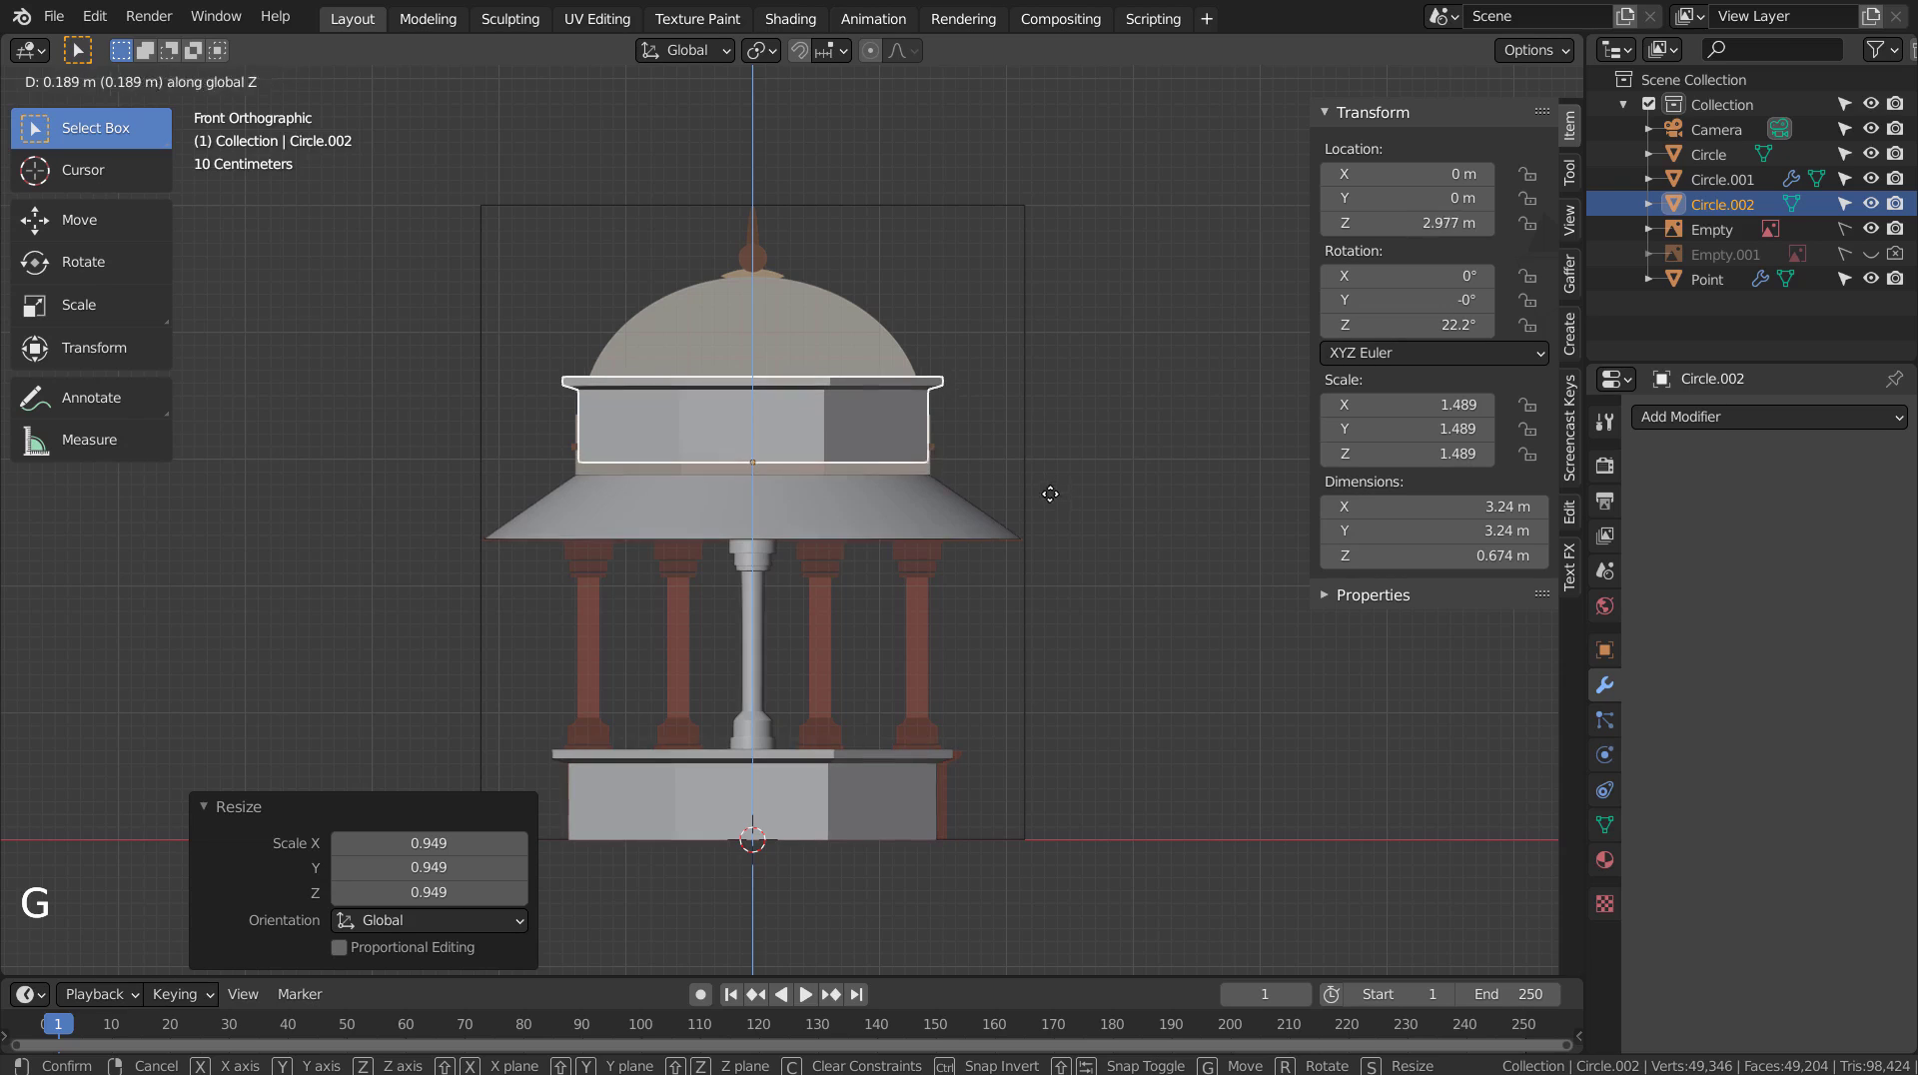
{"action": "left_click", "coordinate": [1048, 505]}
Scale the octagonal copy by about 0.939 so its walls fit within the roof's upper rim.
{"action": "middle_click_drag", "start_coordinate": [1049, 505], "coordinate": [1017, 590]}
{"action": "scroll", "coordinate": [1017, 590], "scroll_direction": "up", "scroll_amount": 3}
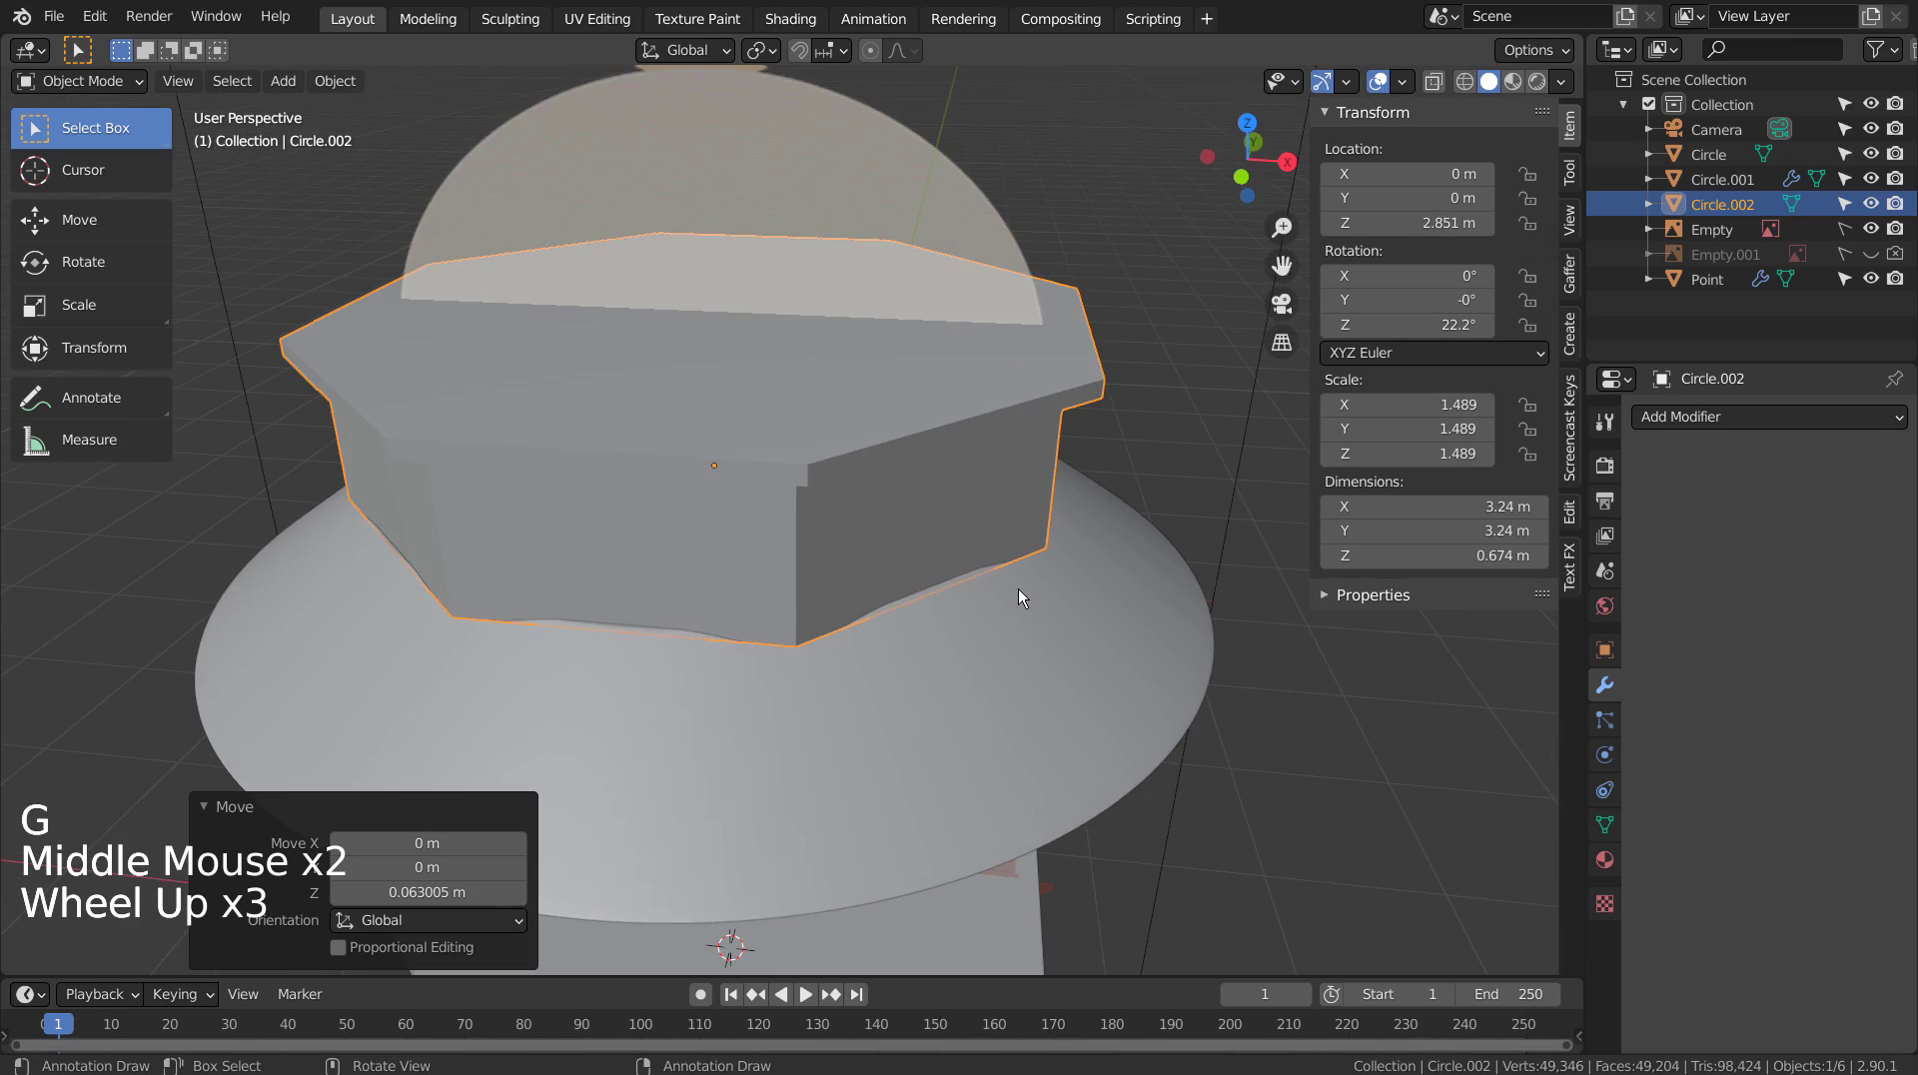
{"action": "key", "text": "s"}
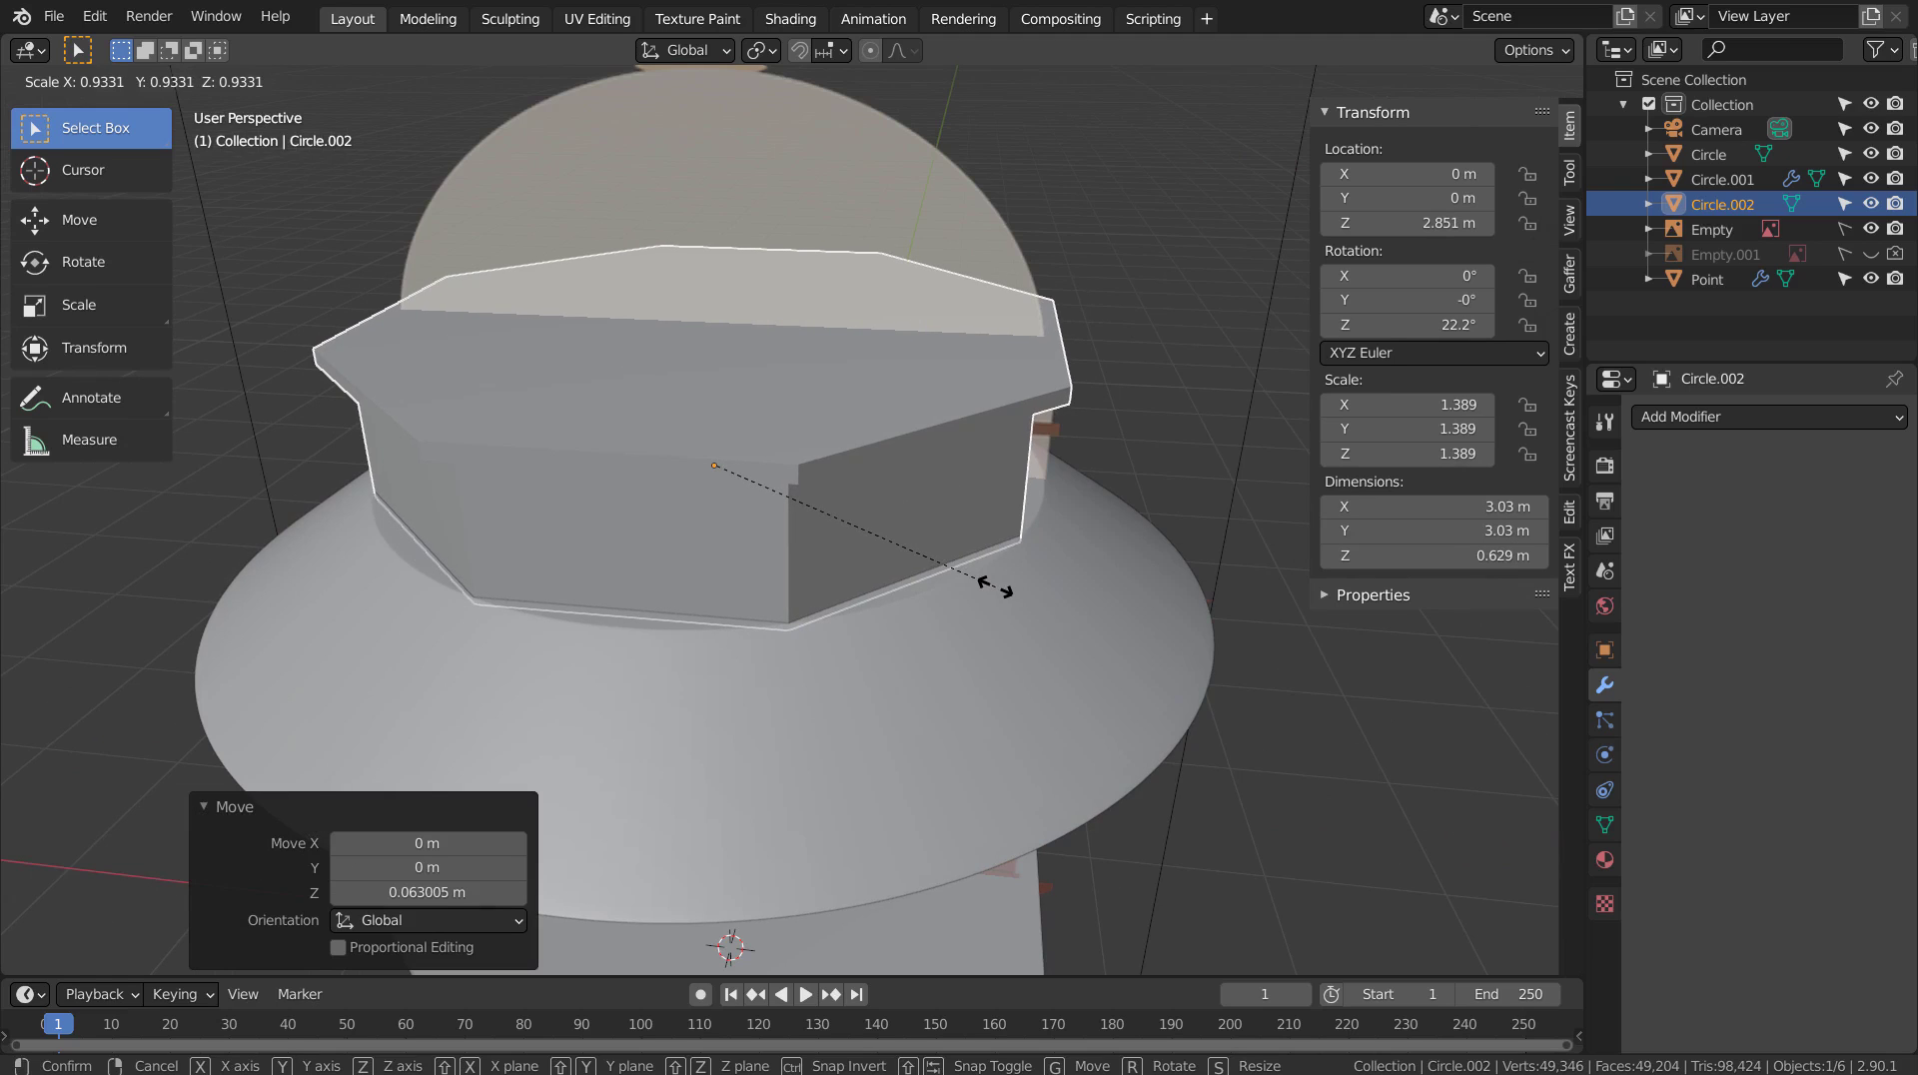
{"action": "left_click", "coordinate": [996, 586]}
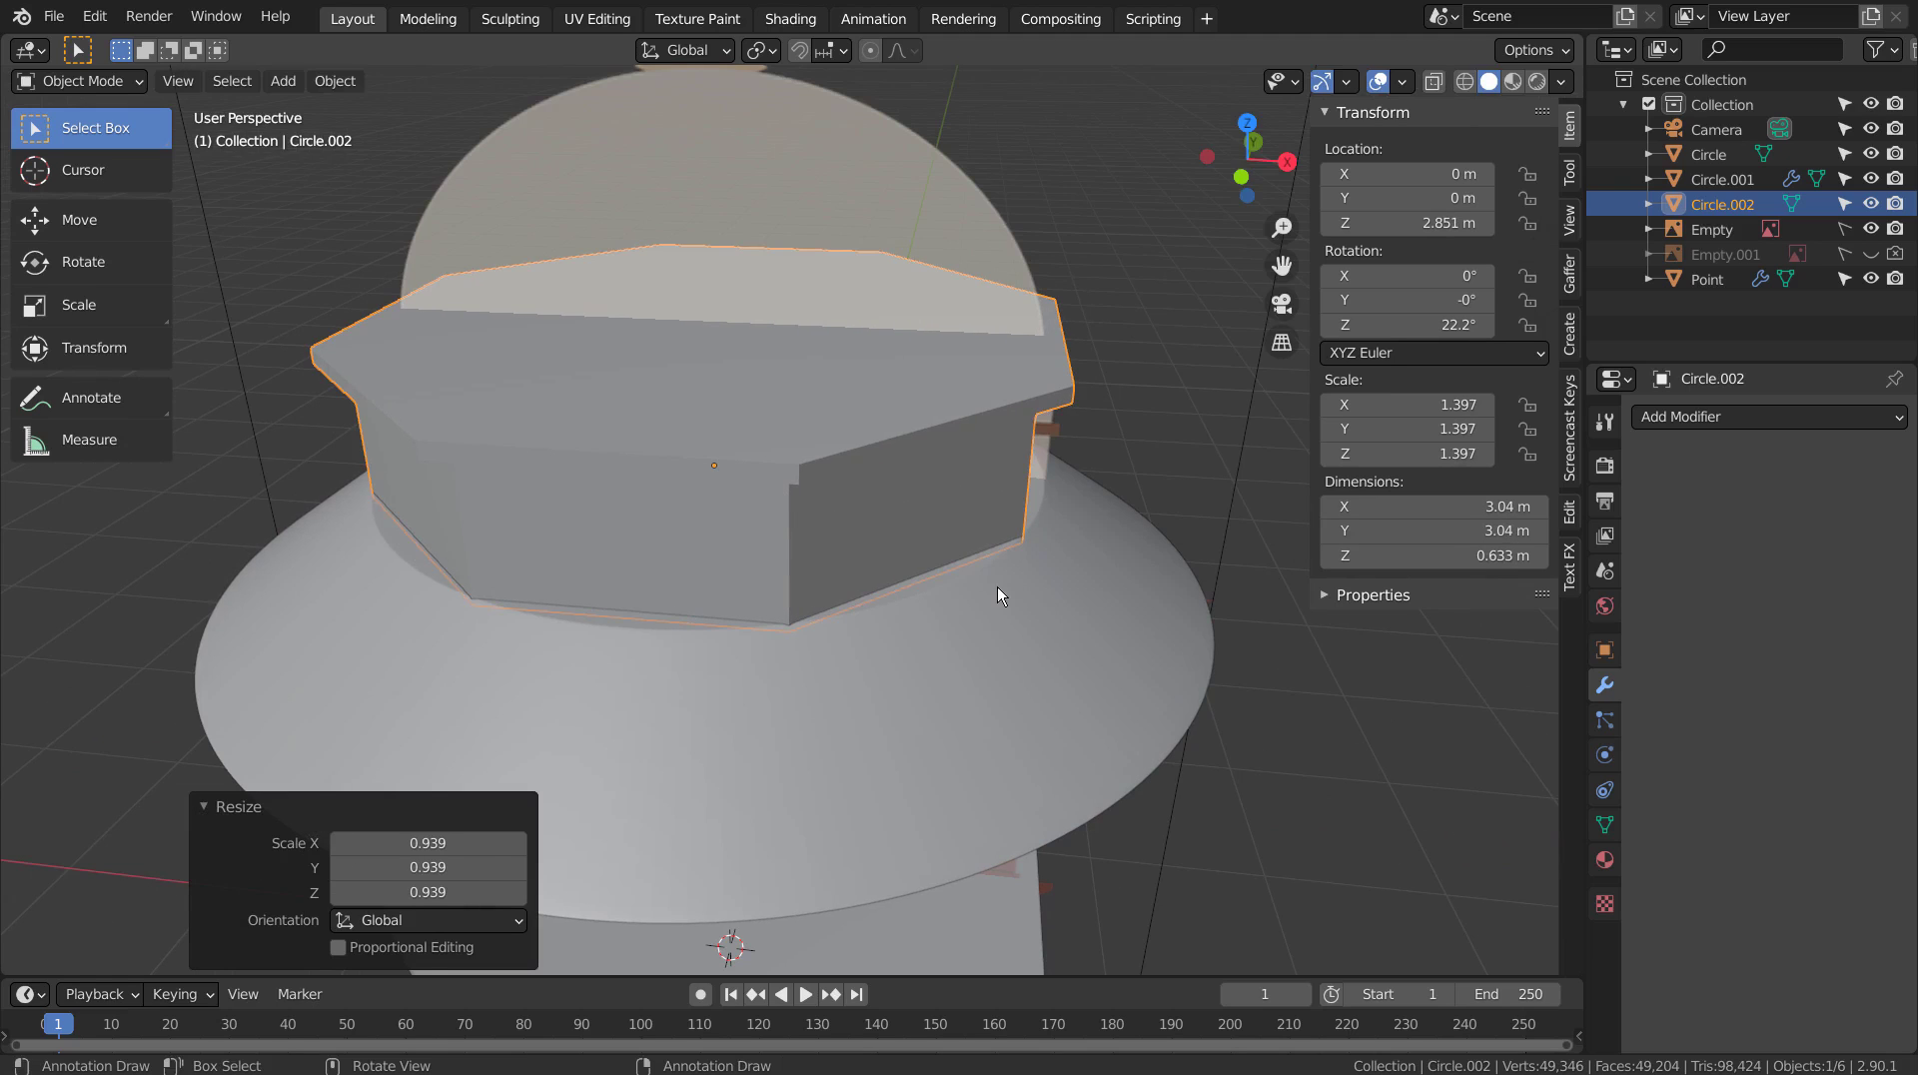
Scale the octagonal copy by about 1.076, matching the reference width, and flatten it along Z by about 0.419.
{"action": "key", "text": "KP_1"}
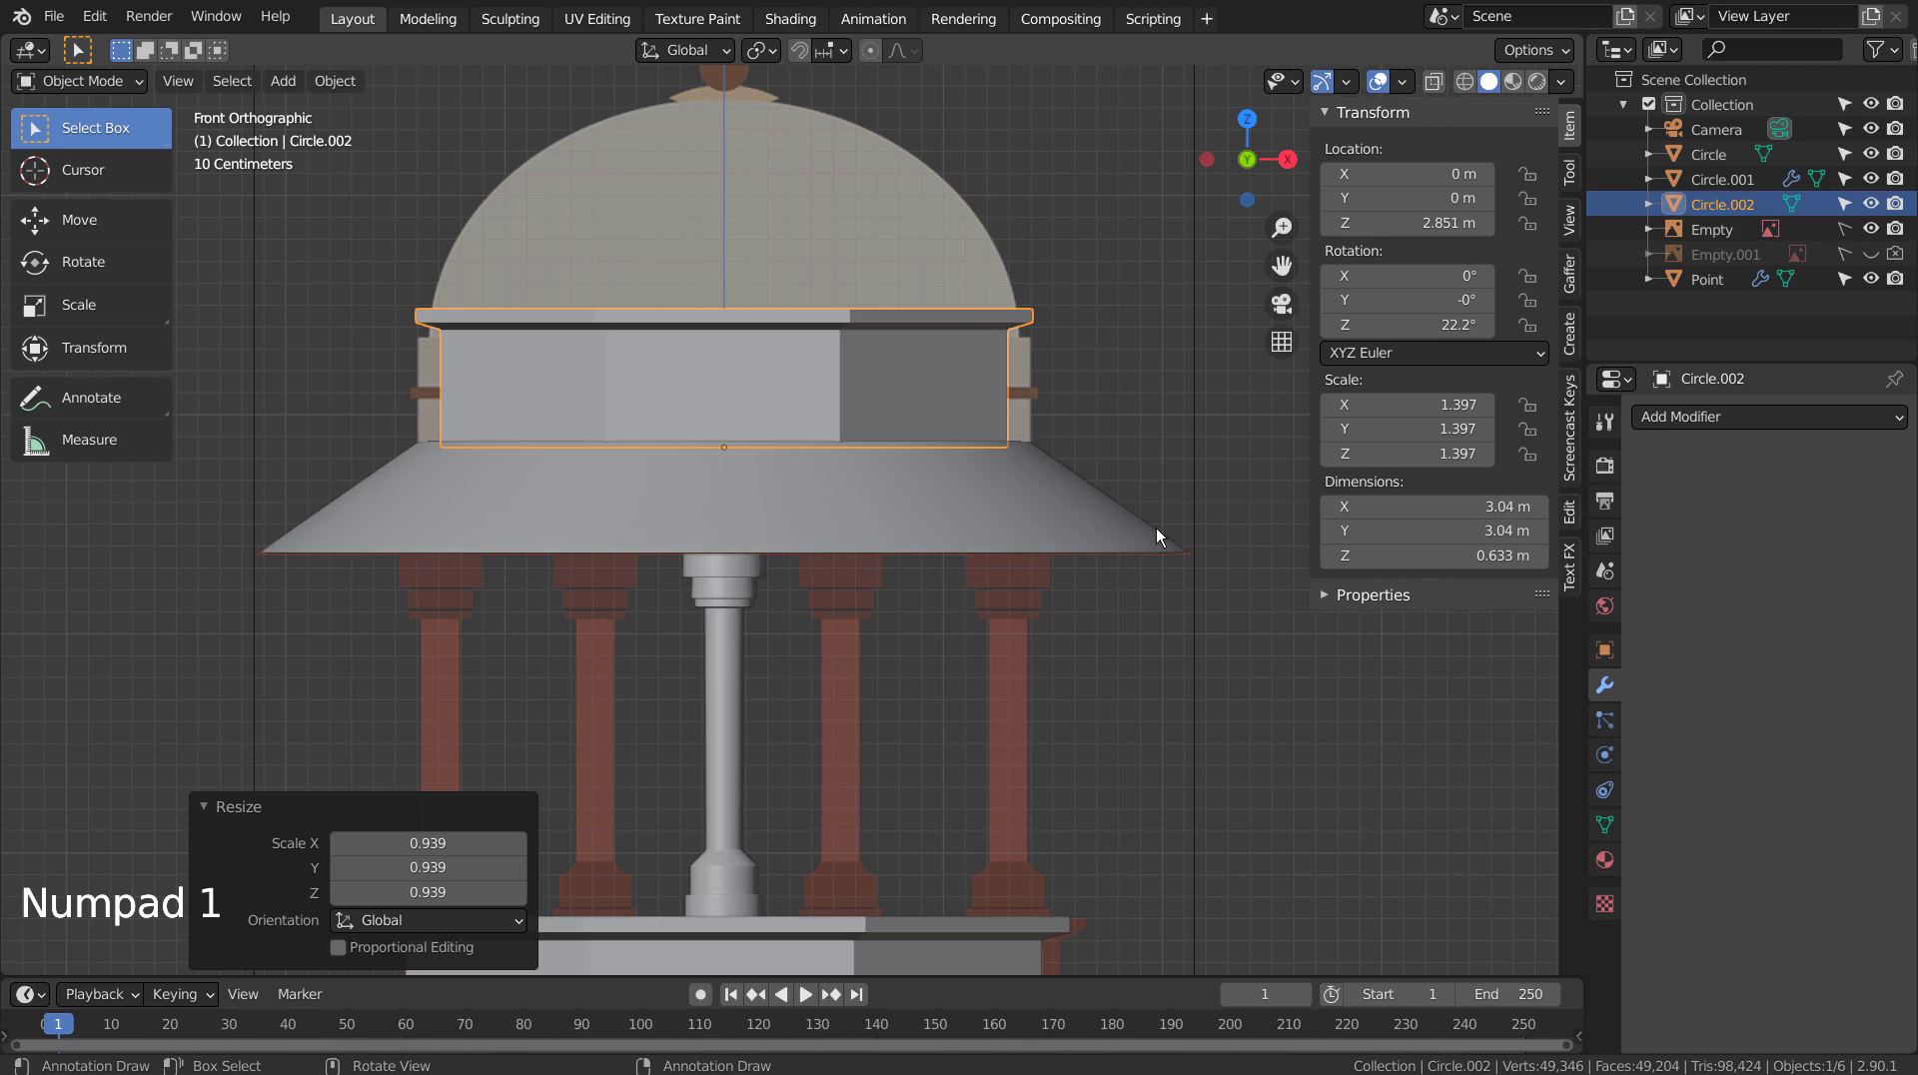
{"action": "key", "text": "s"}
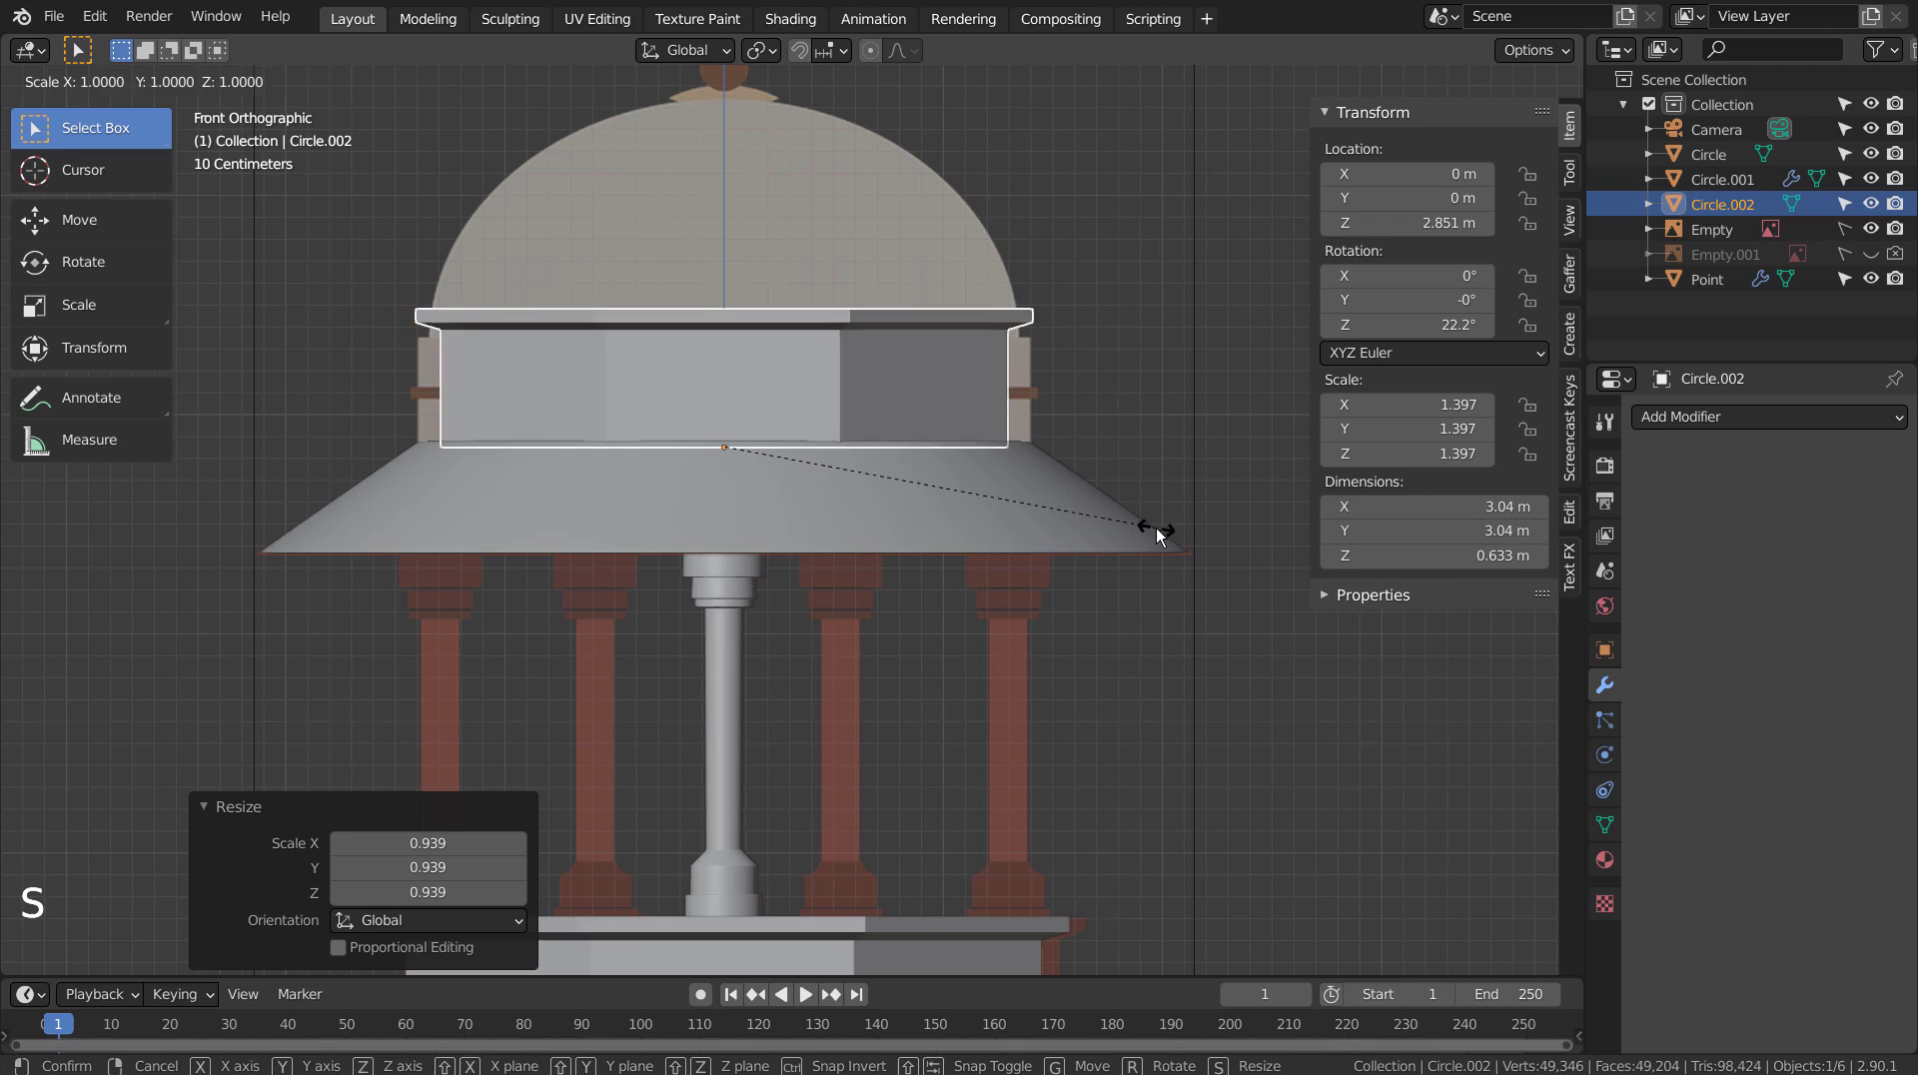
{"action": "left_click", "coordinate": [1189, 532]}
{"action": "key", "text": "s"}
{"action": "key", "text": "z"}
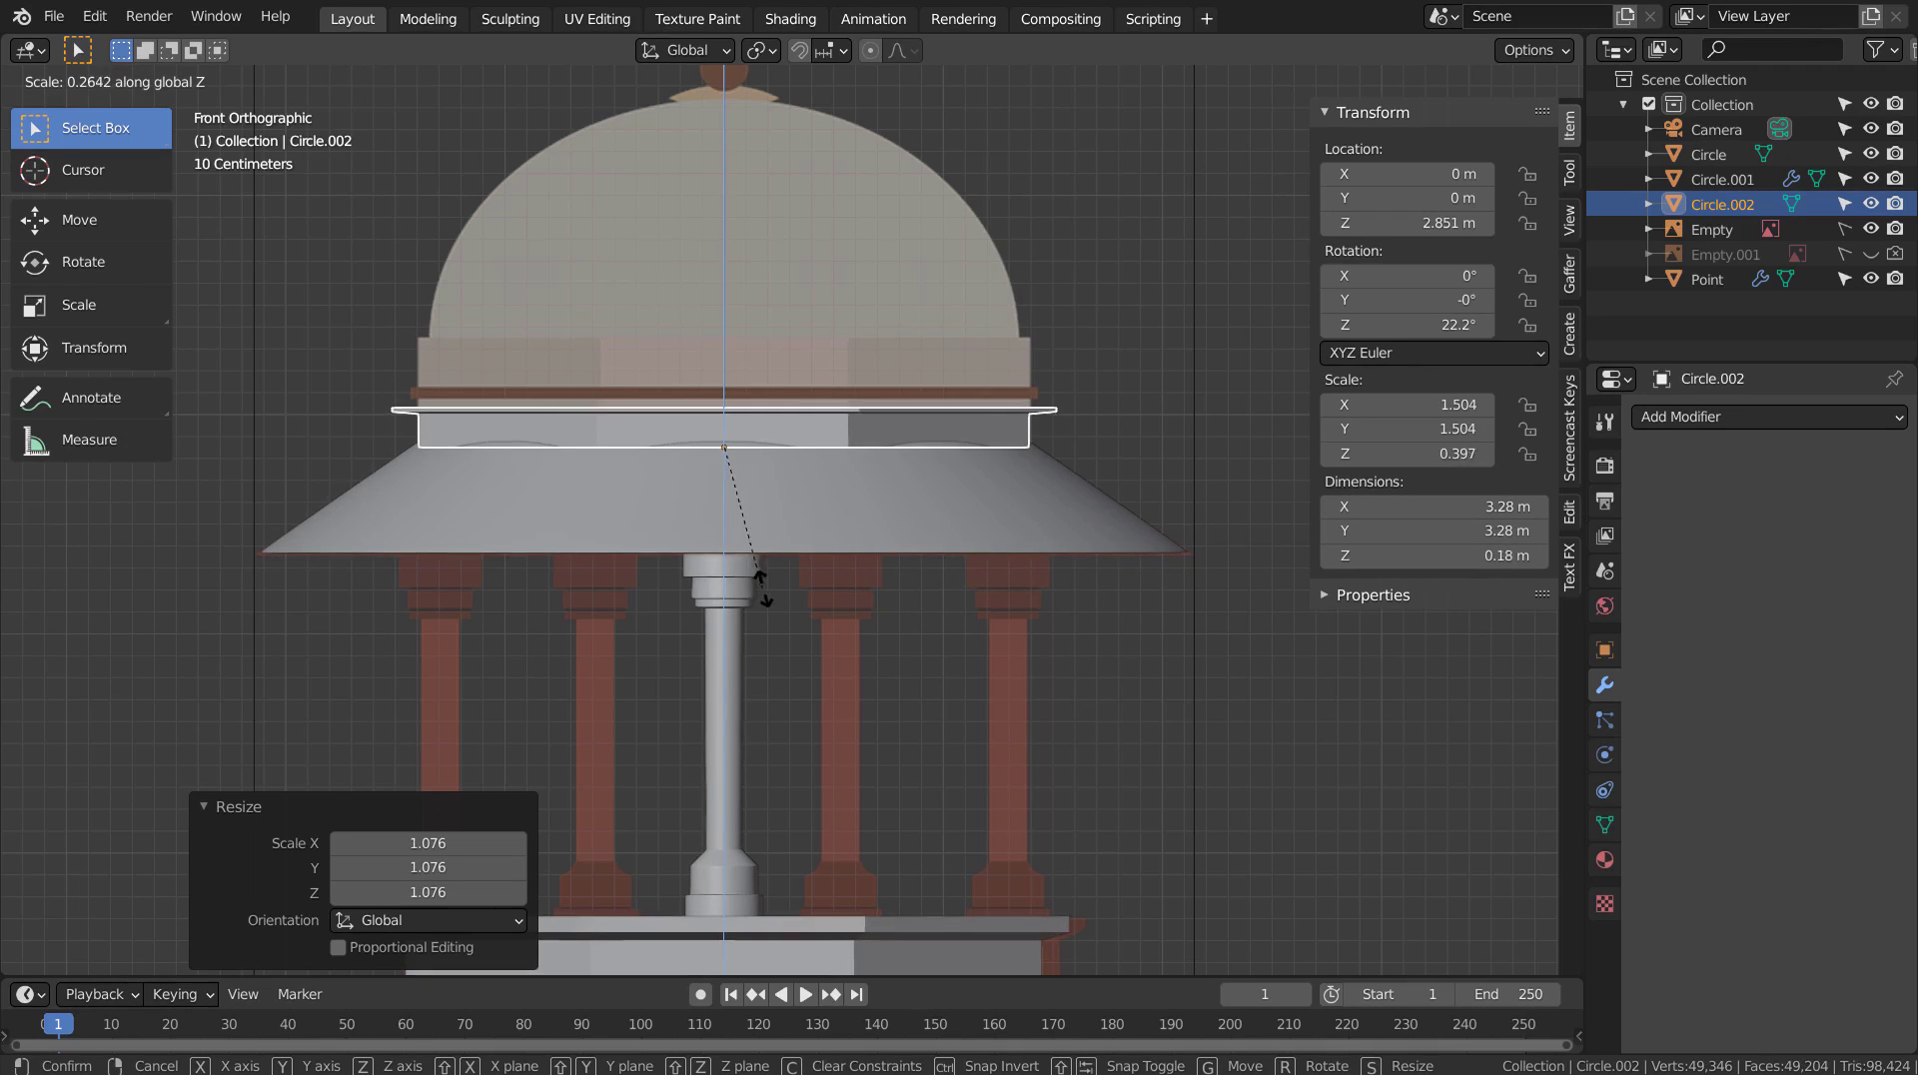
{"action": "middle_click_drag", "start_coordinate": [909, 596], "coordinate": [1033, 587]}
{"action": "scroll", "coordinate": [1029, 574], "scroll_direction": "up", "scroll_amount": 2}
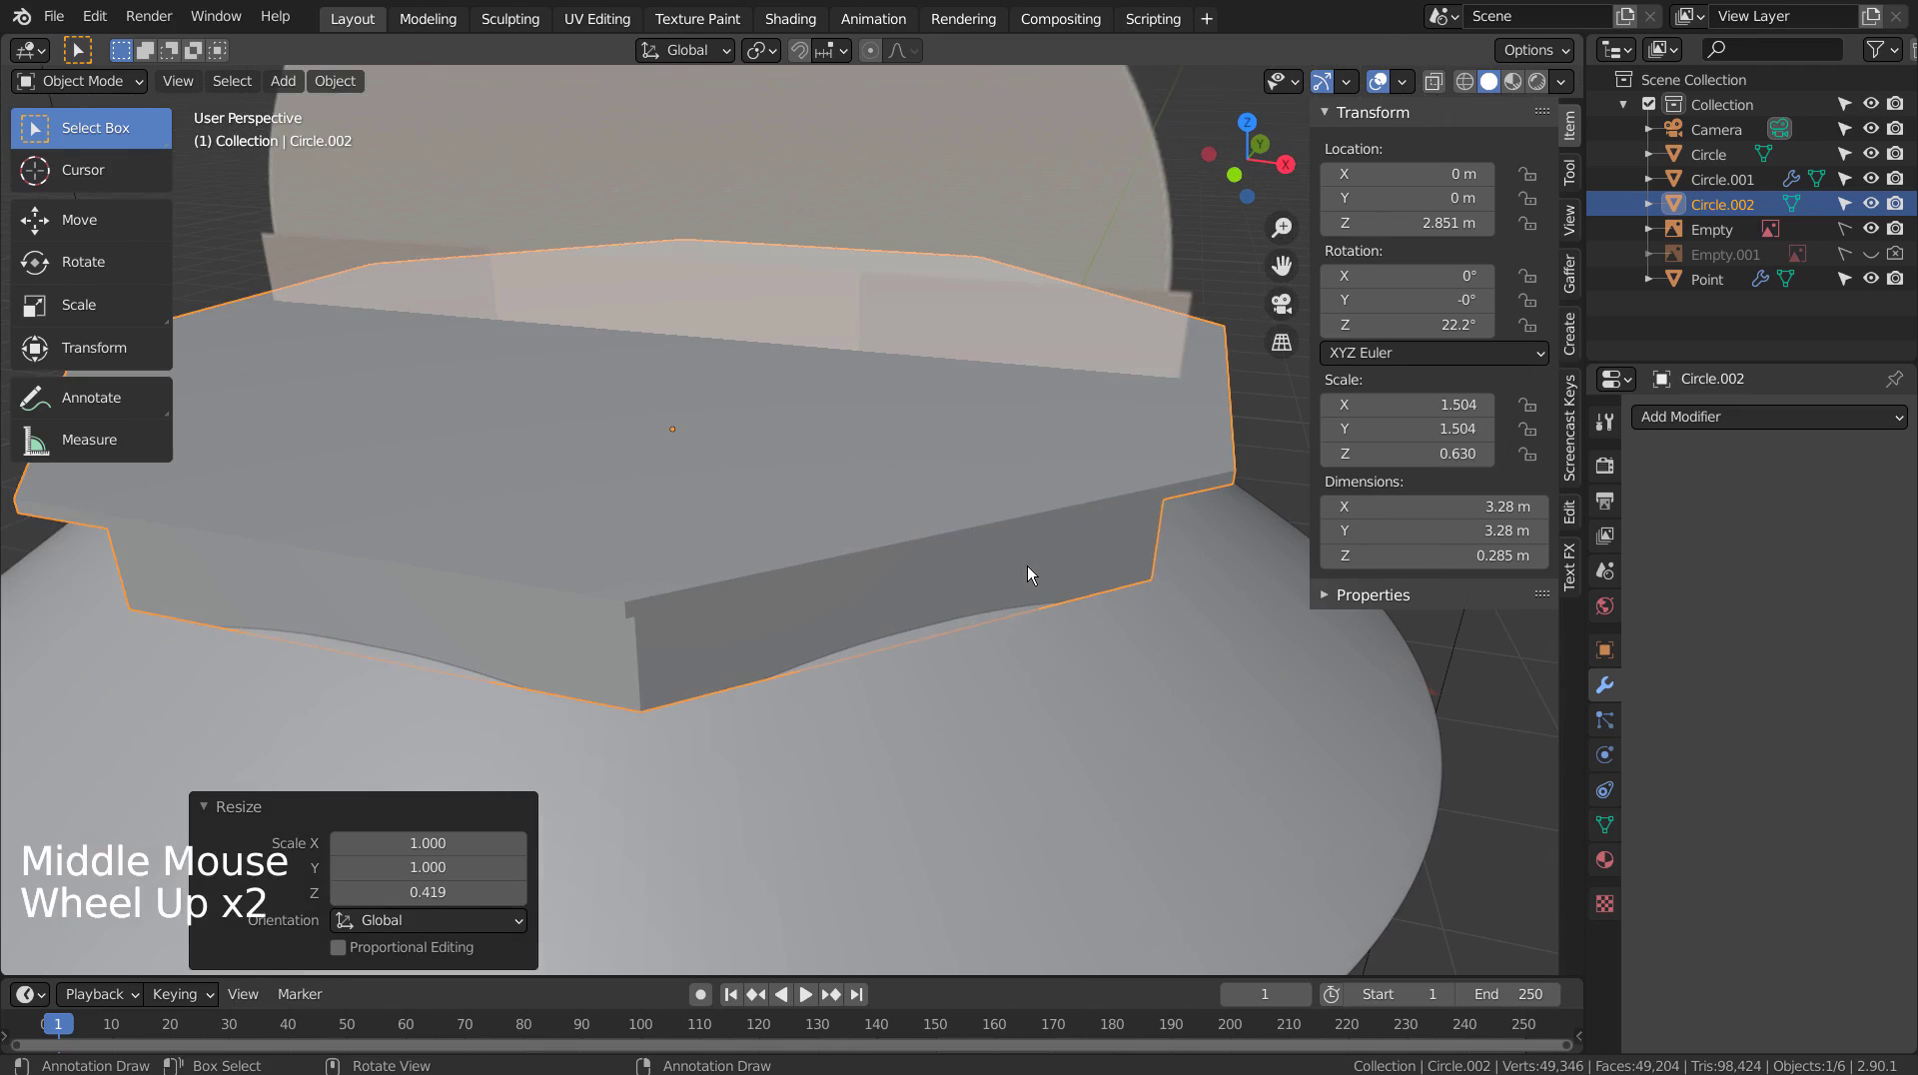
Lower the upper ledge vertices of the octagonal copy along Z to align with the thin band in the reference.
{"action": "key", "text": "Tab"}
{"action": "key", "text": "KP_1"}
{"action": "key", "text": "shift+z"}
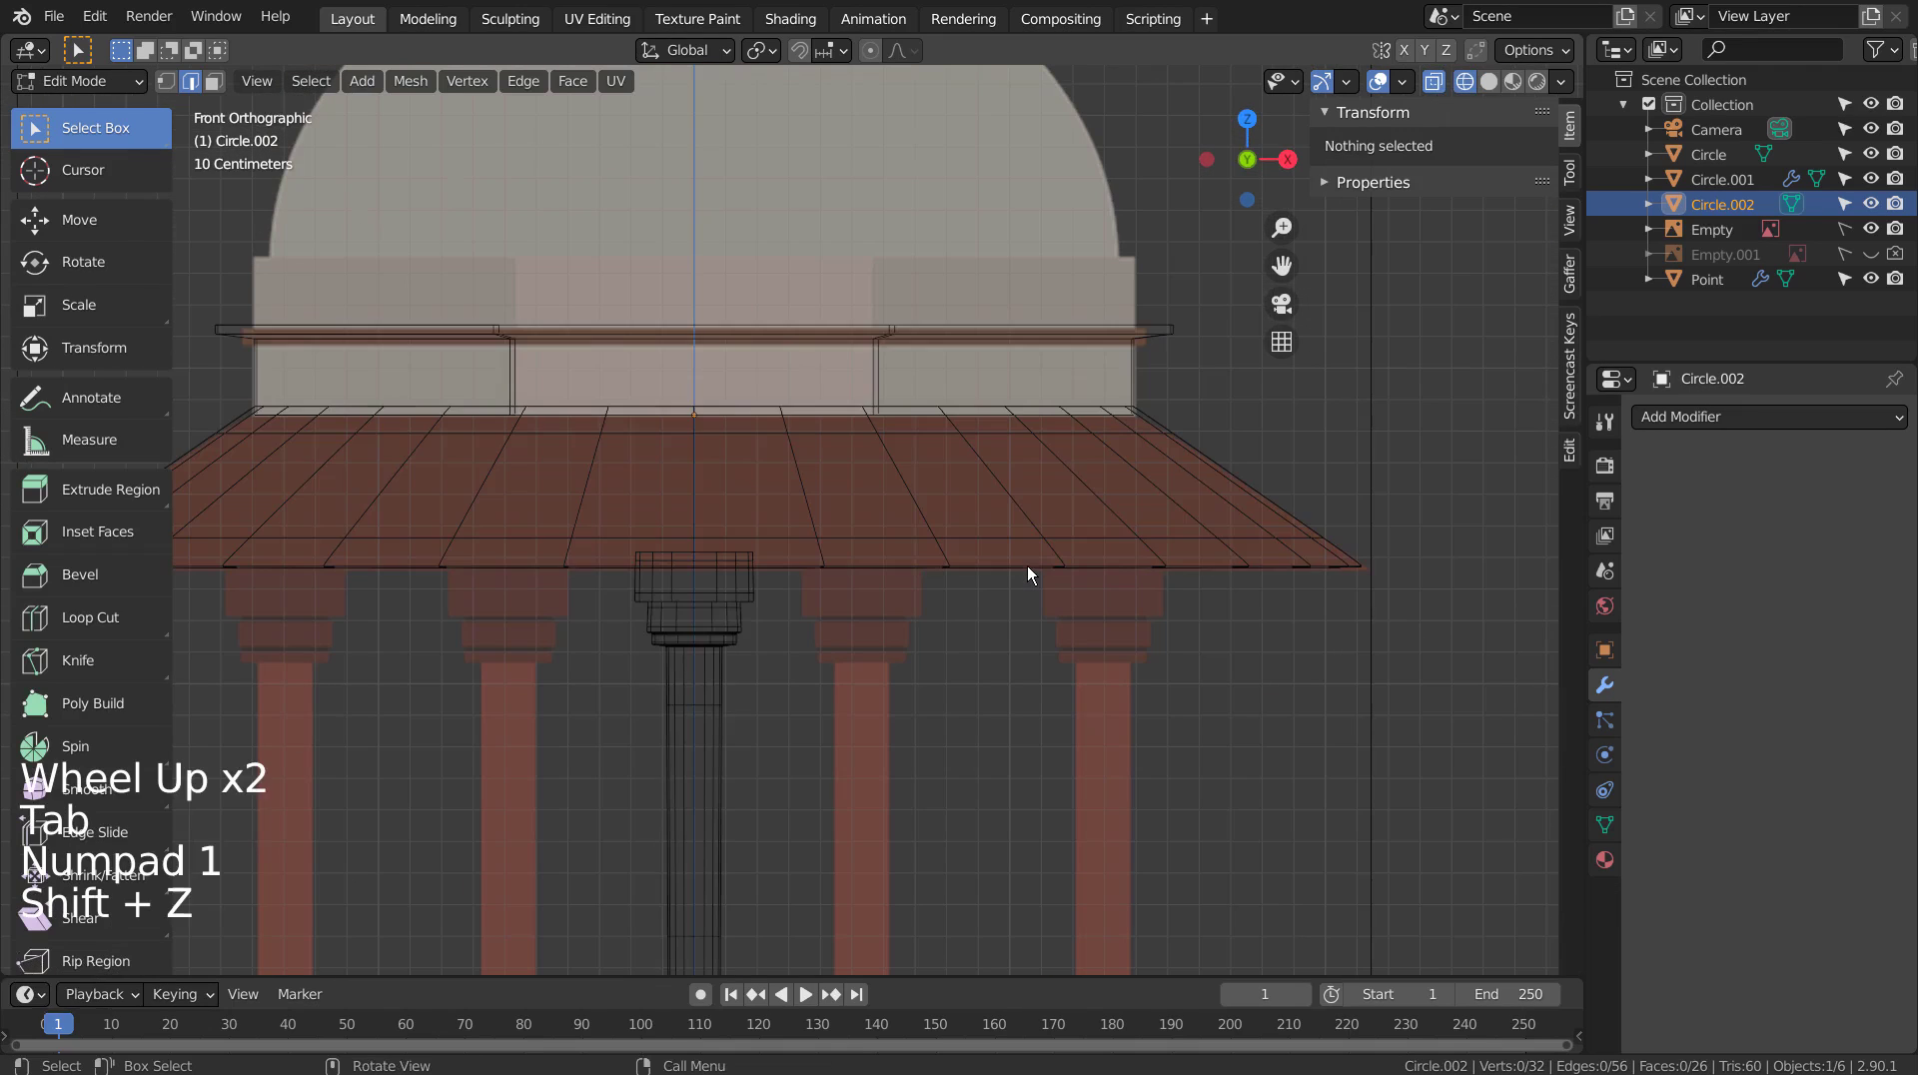
{"action": "middle_click_drag", "start_coordinate": [1027, 566], "coordinate": [1027, 761], "text": "shift"}
{"action": "scroll", "coordinate": [1031, 743], "scroll_direction": "up", "scroll_amount": 3}
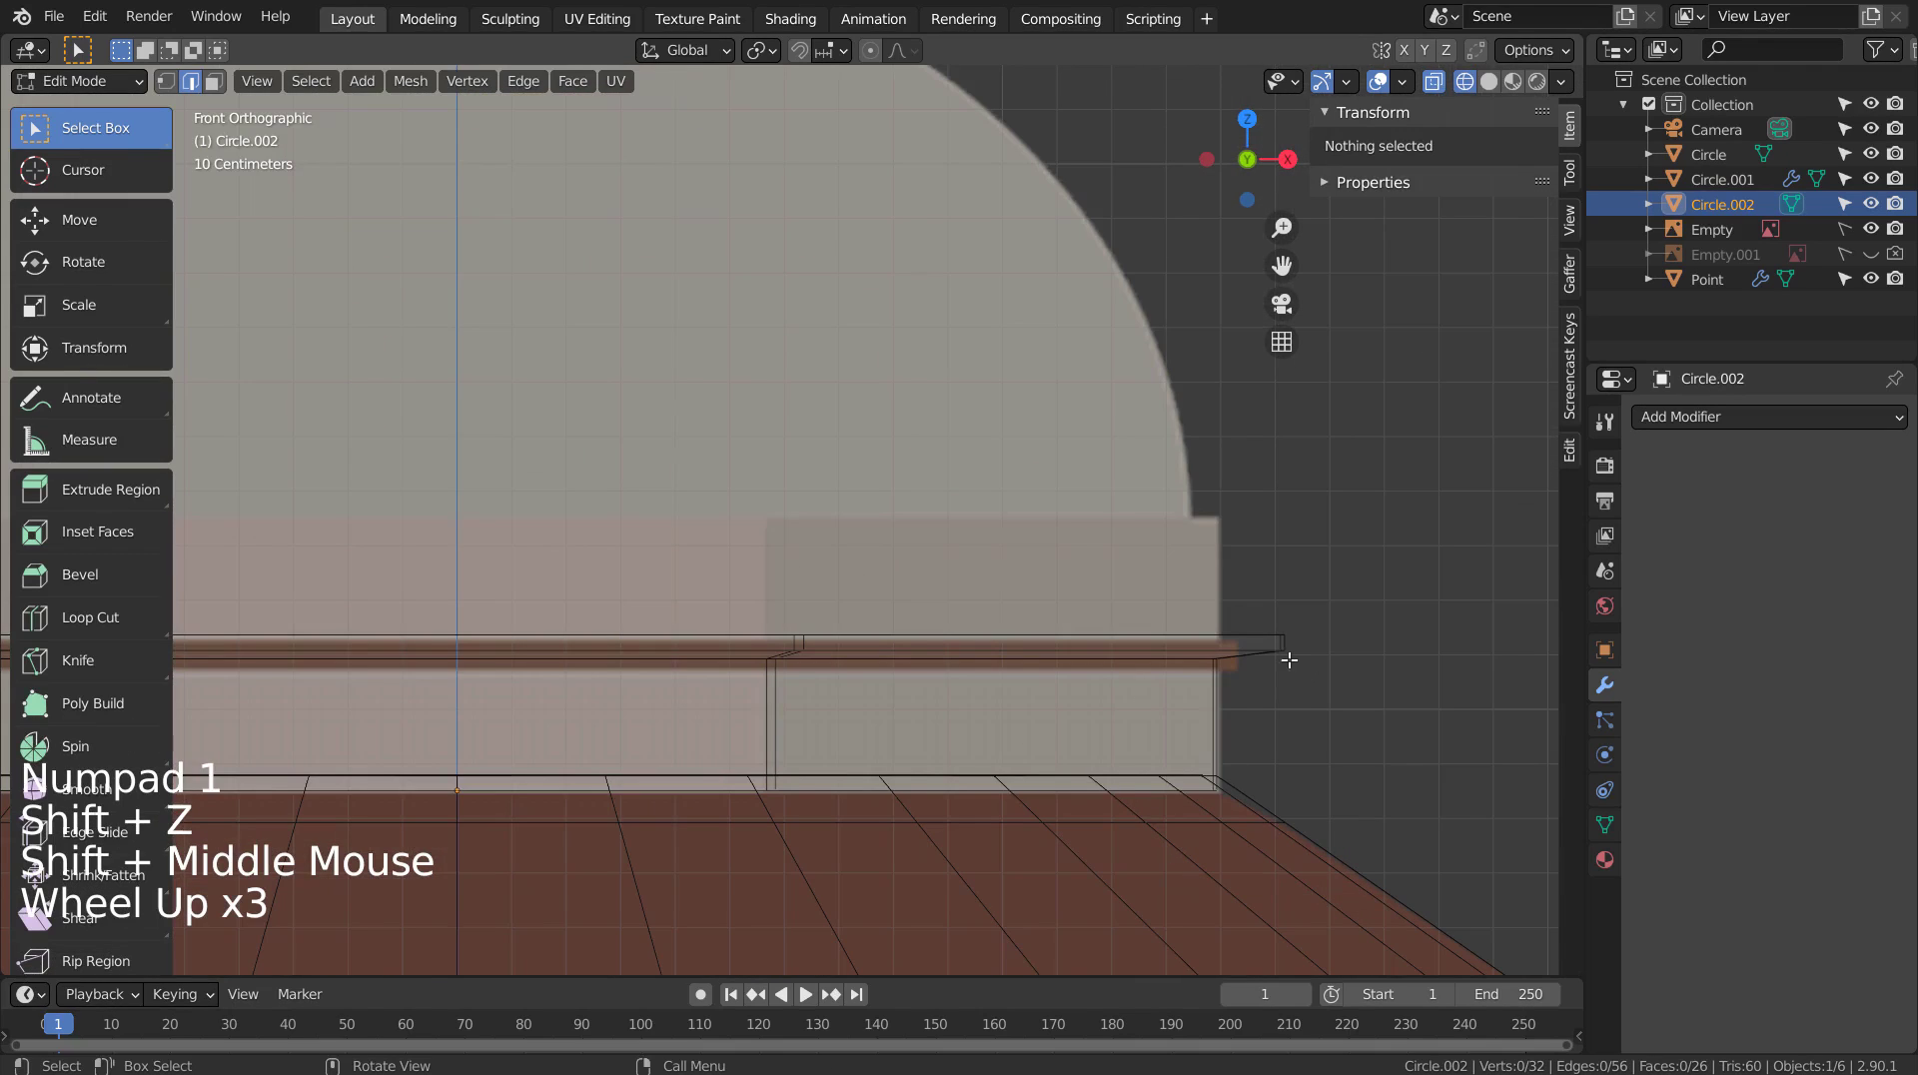
{"action": "scroll", "coordinate": [1264, 708], "scroll_direction": "down", "scroll_amount": 4}
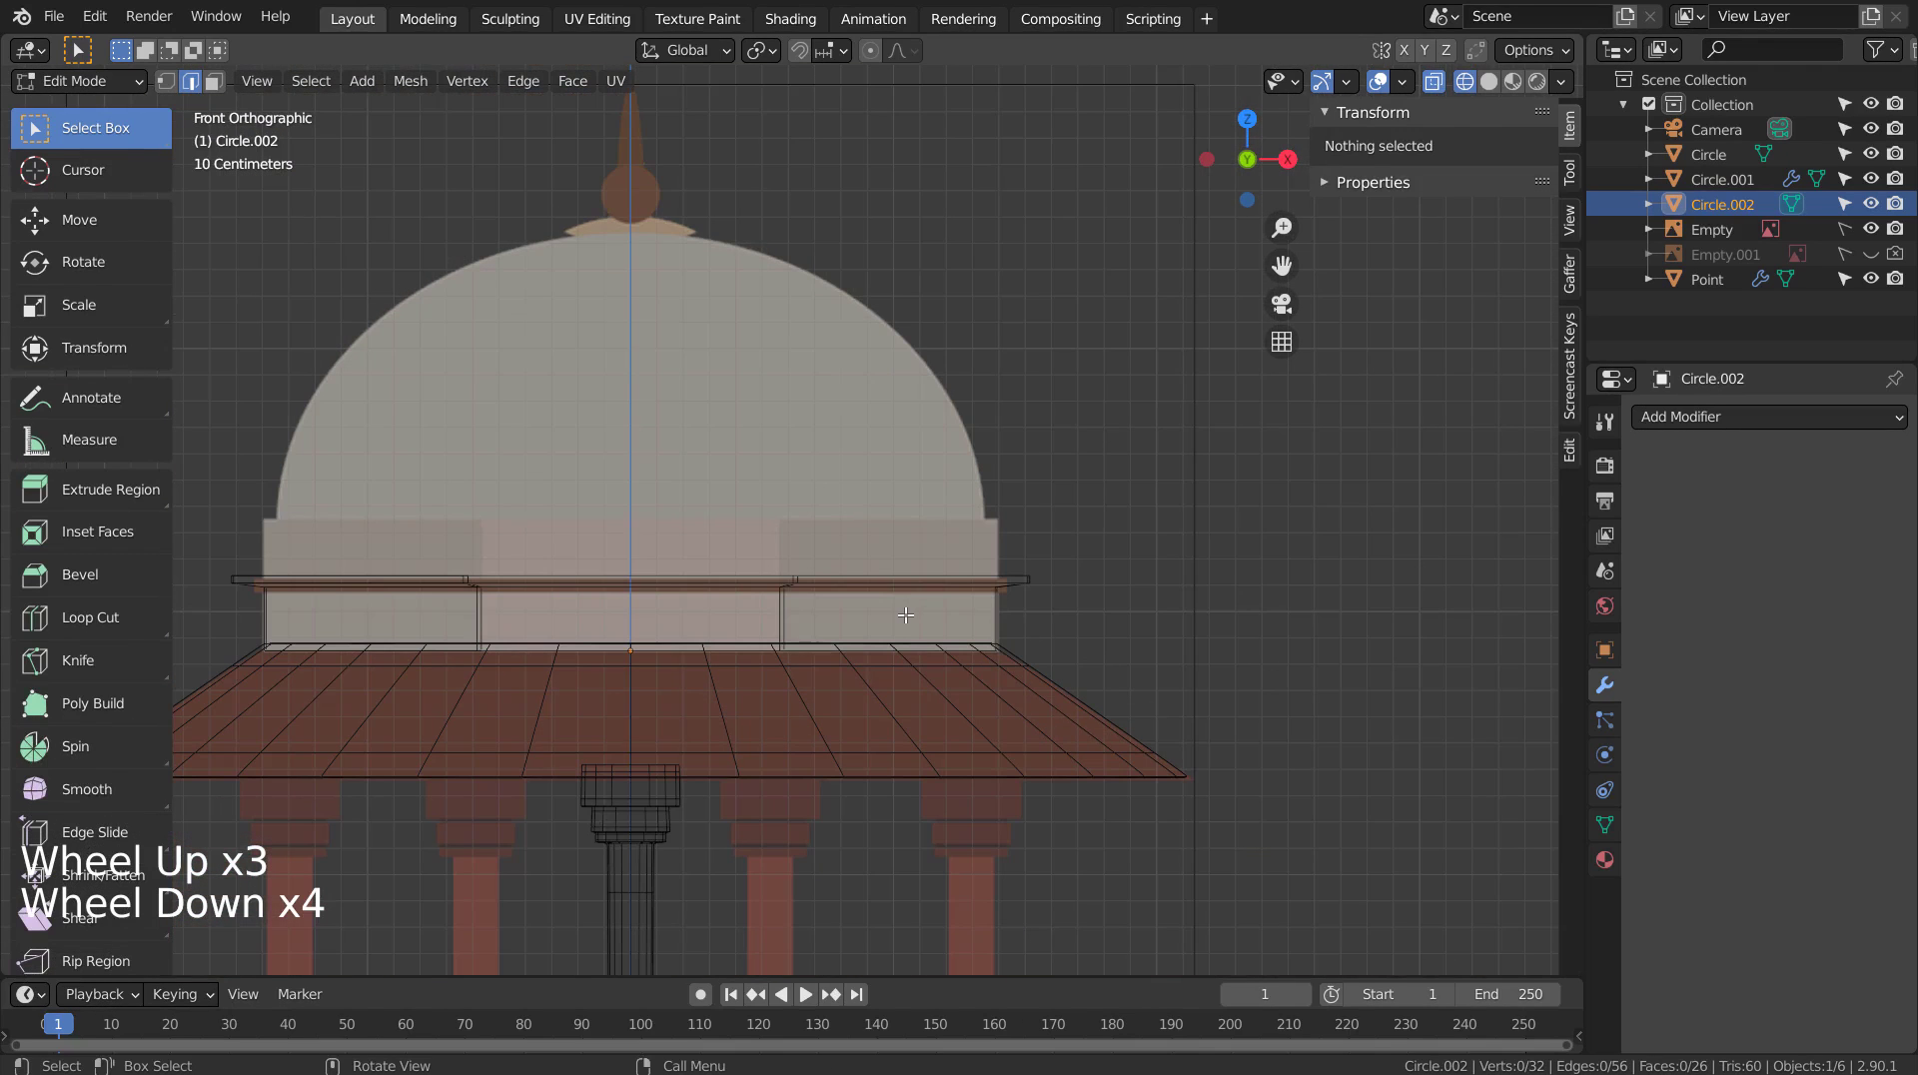
{"action": "key", "text": "1"}
{"action": "key", "text": "b"}
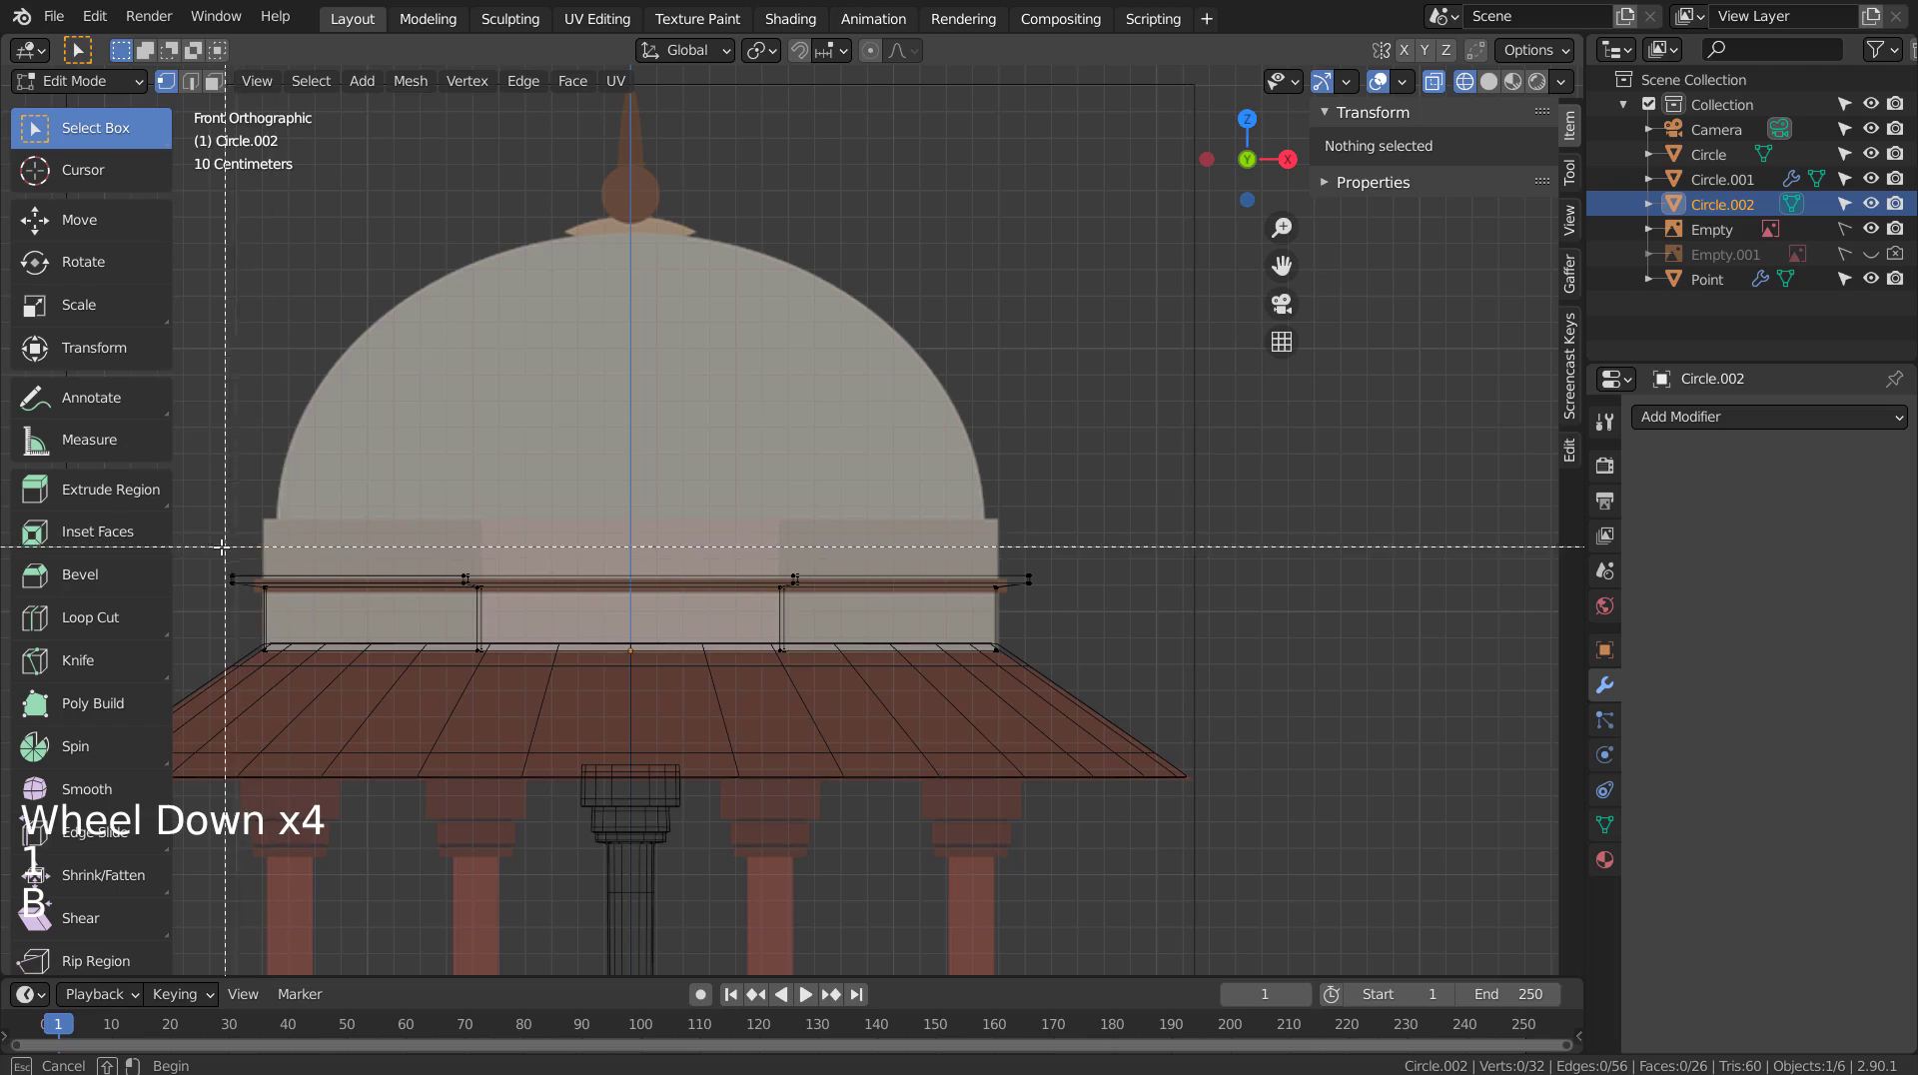
{"action": "left_click_drag", "start_coordinate": [216, 546], "coordinate": [1061, 596]}
{"action": "key", "text": "g"}
{"action": "key", "text": "z"}
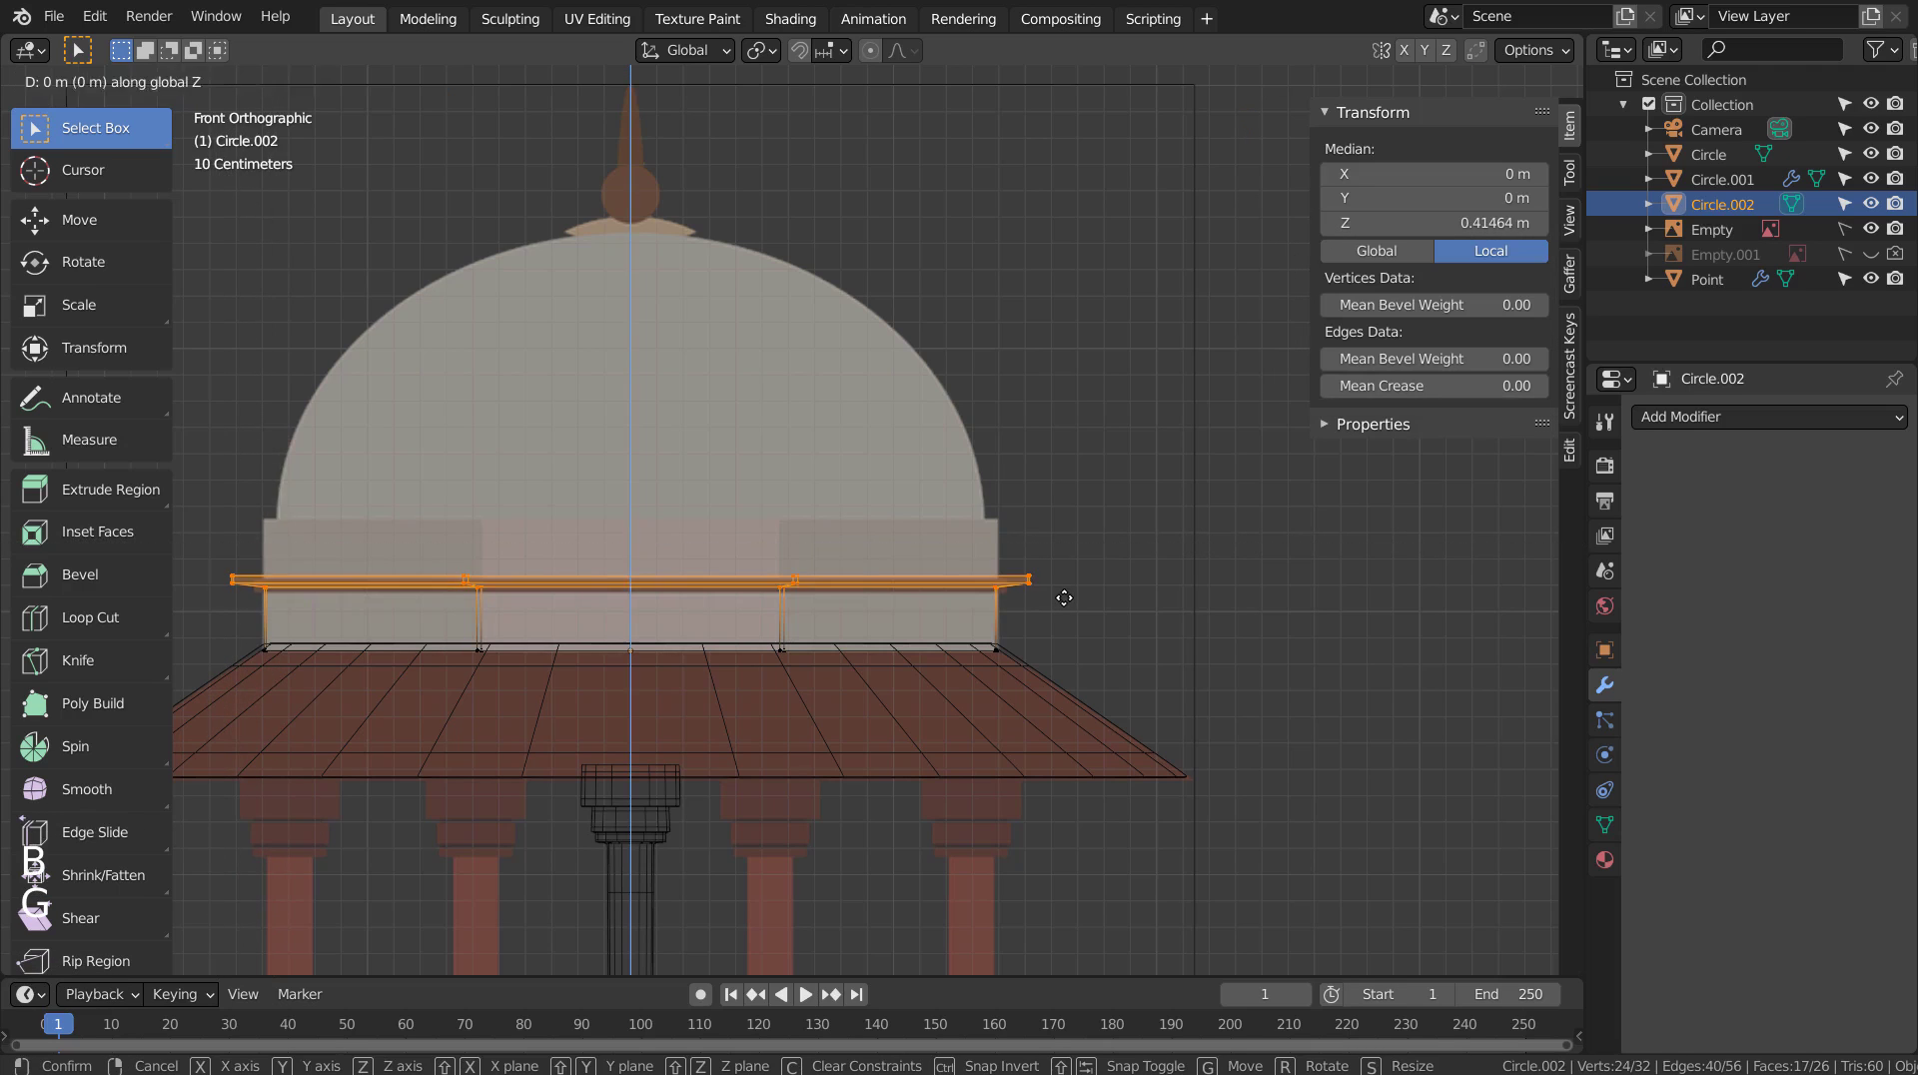
{"action": "left_click", "coordinate": [1064, 595]}
{"action": "left_click", "coordinate": [1068, 581]}
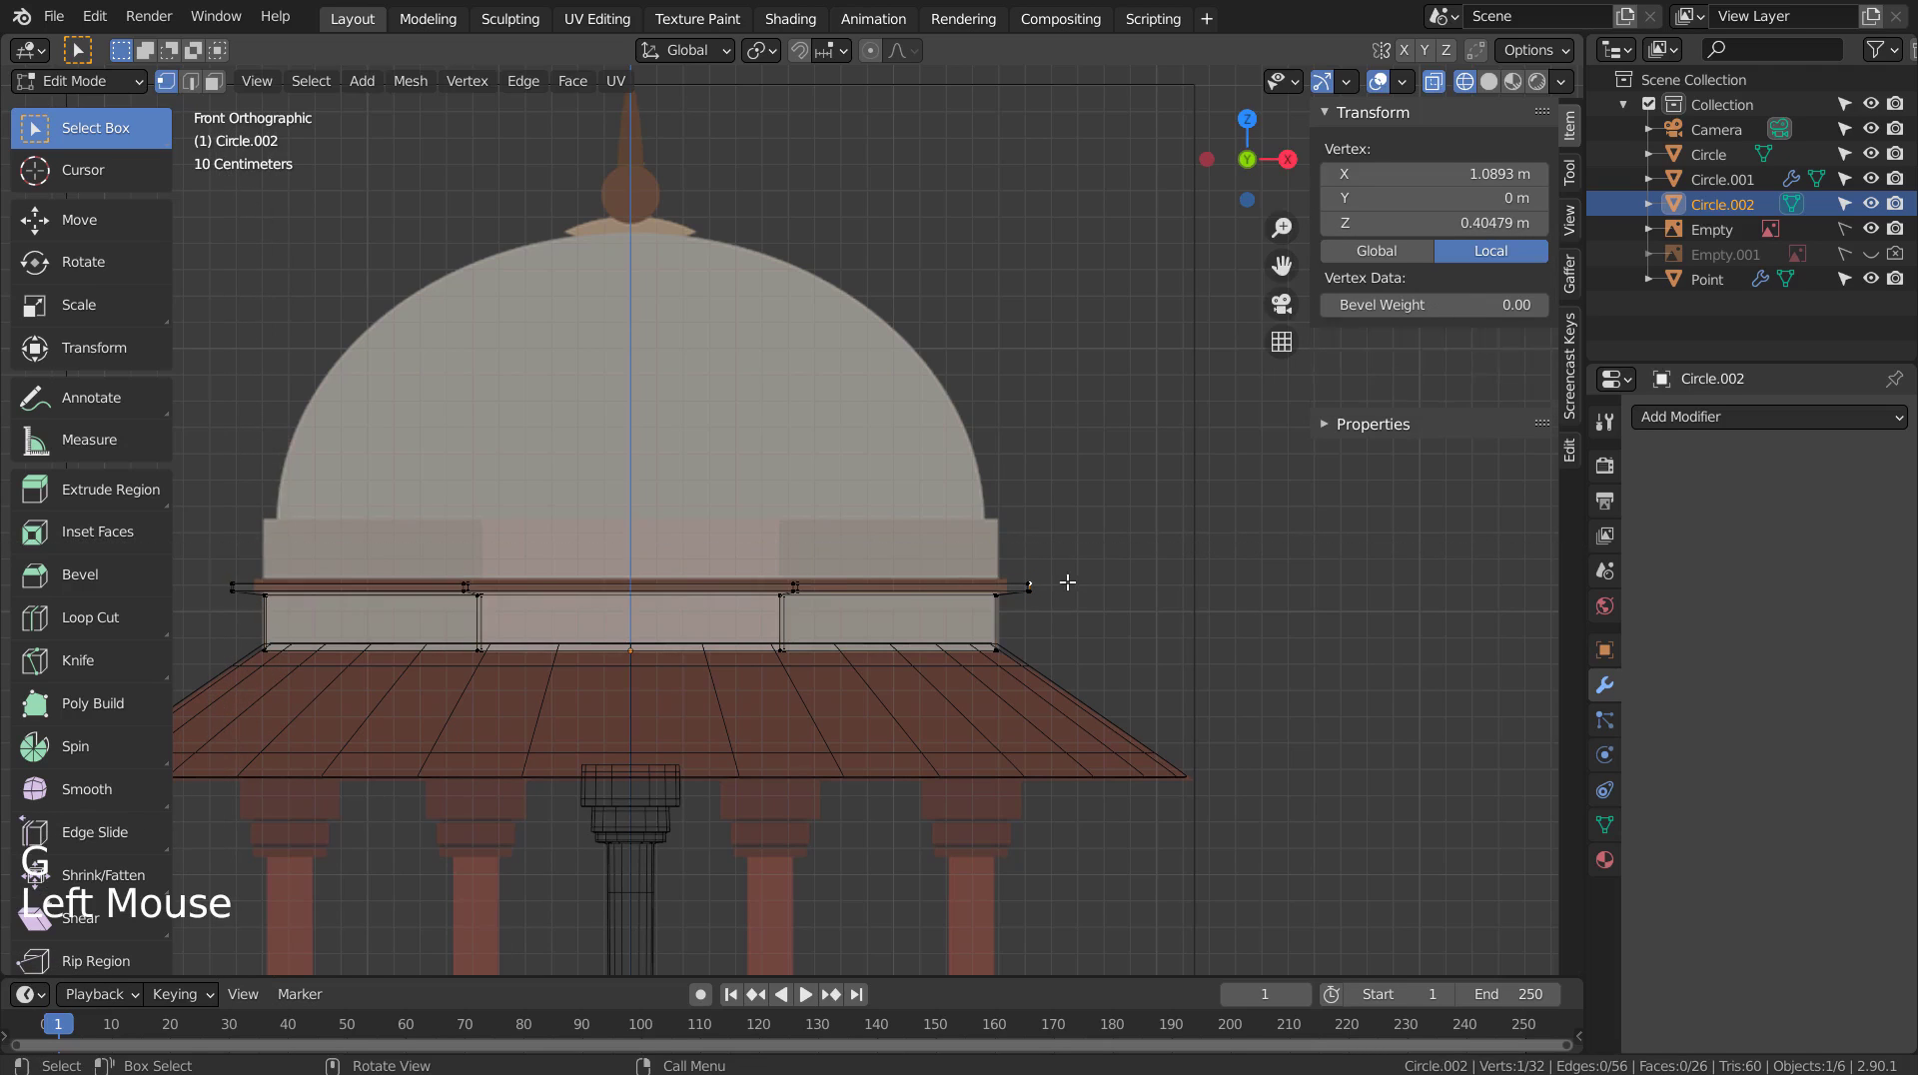
Move only the ledge's topmost vertices about 0.004 m down along Z to thin the ledge.
{"action": "key", "text": "b"}
{"action": "left_click_drag", "start_coordinate": [227, 574], "coordinate": [1093, 588]}
{"action": "key", "text": "g"}
{"action": "key", "text": "z"}
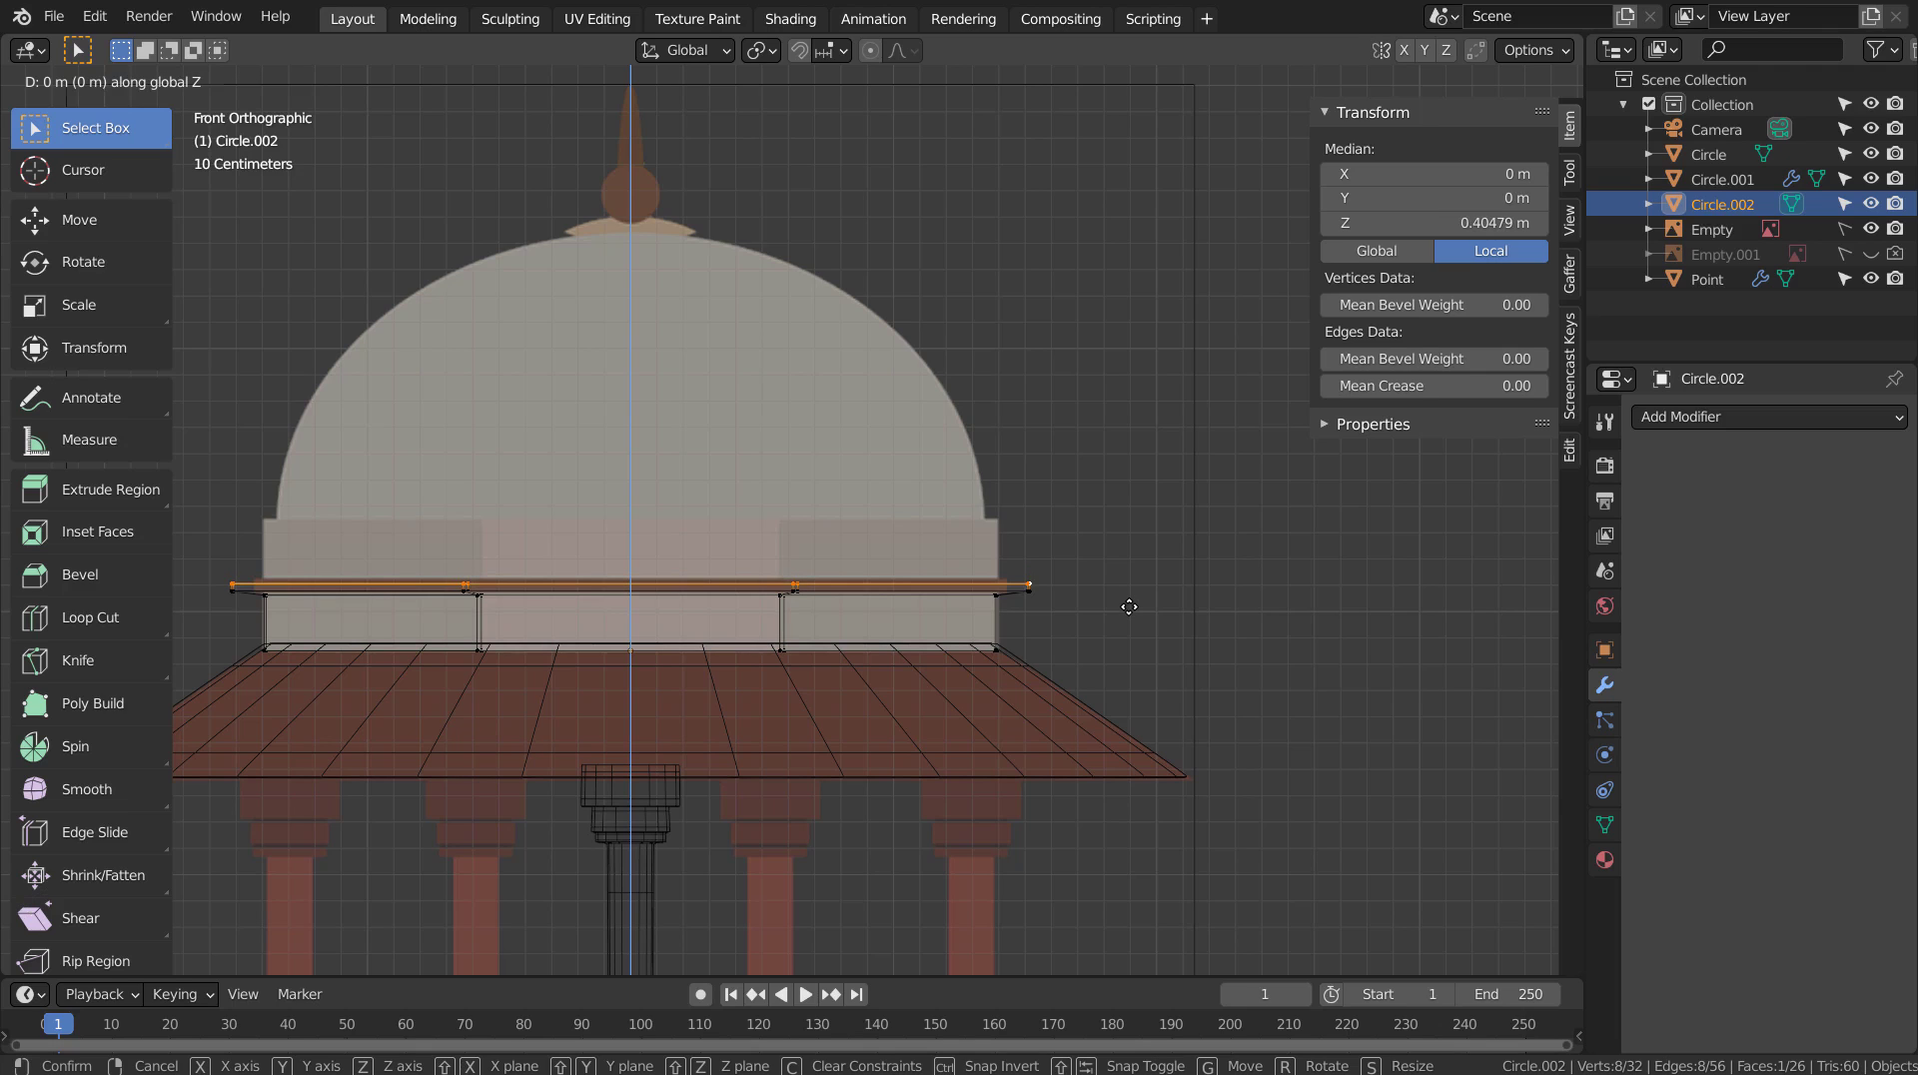
{"action": "left_click", "coordinate": [1129, 606]}
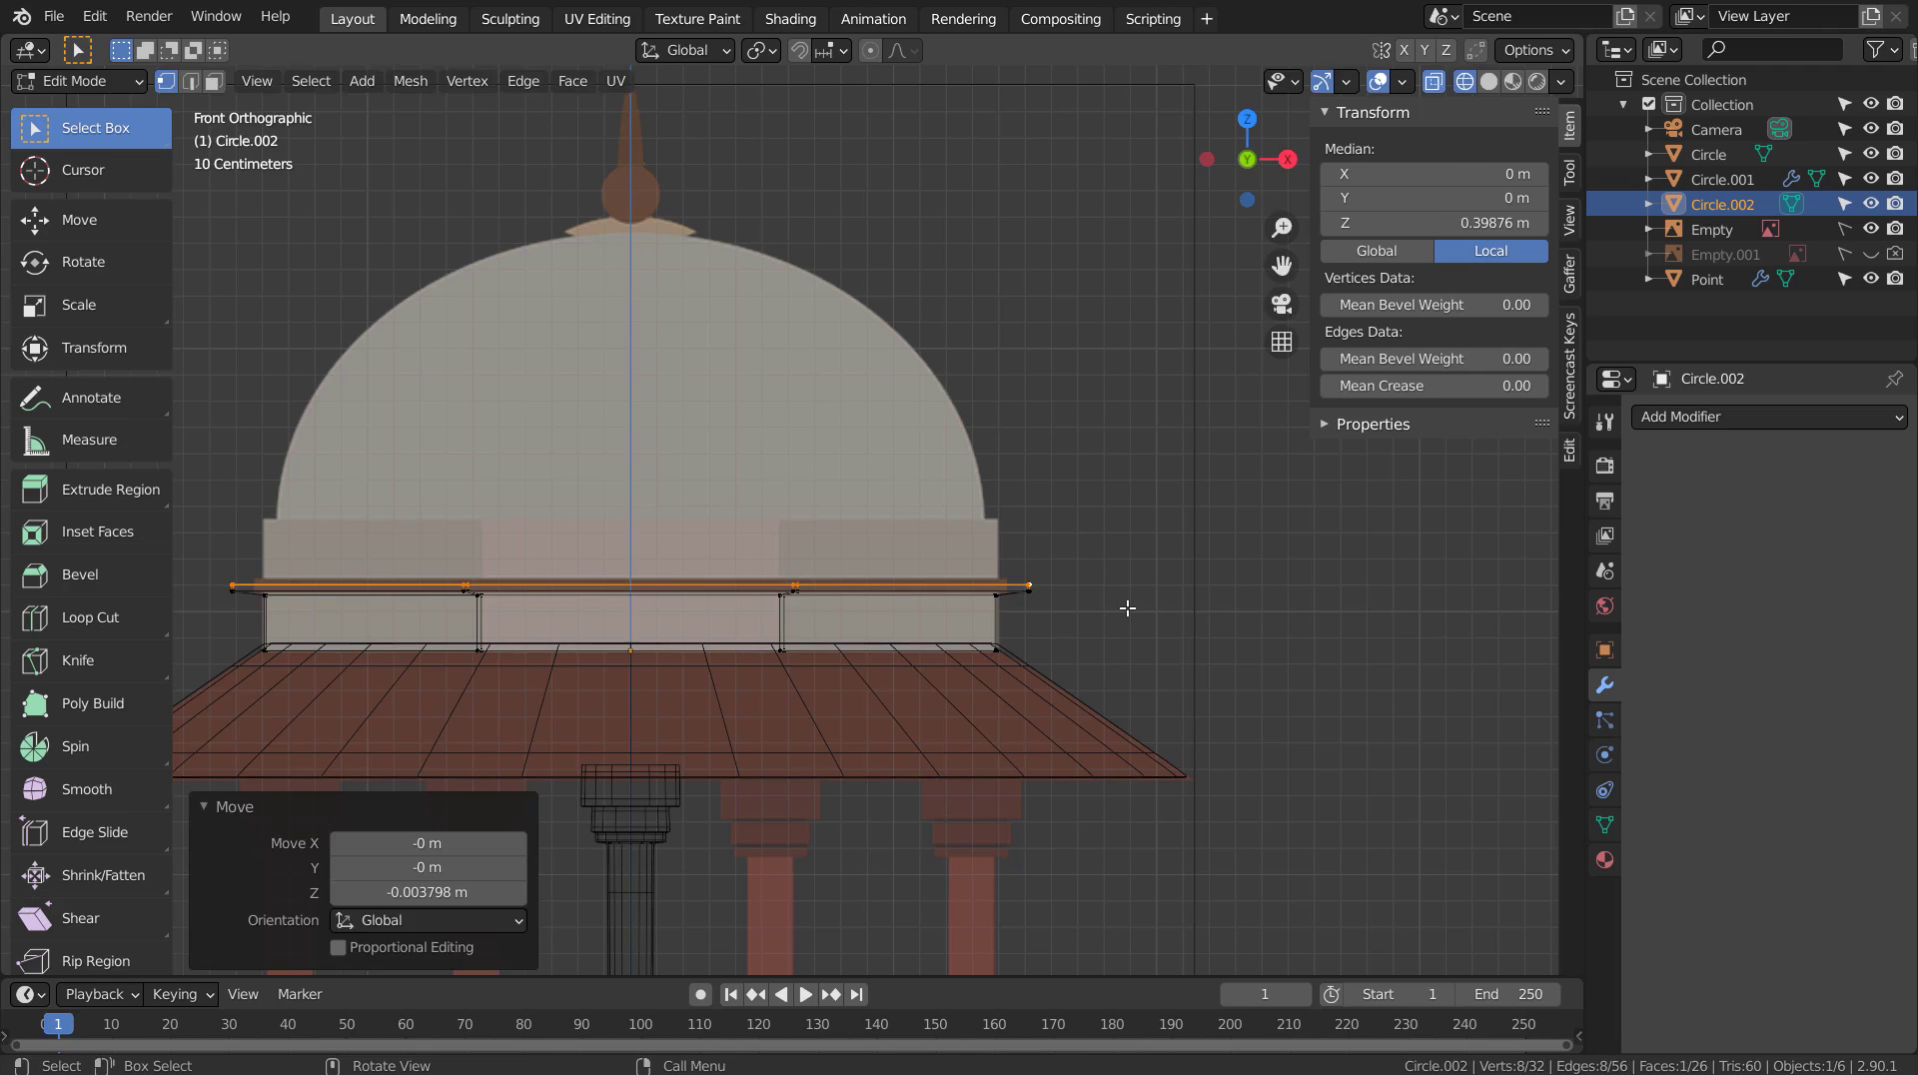
{"action": "key", "text": "Tab"}
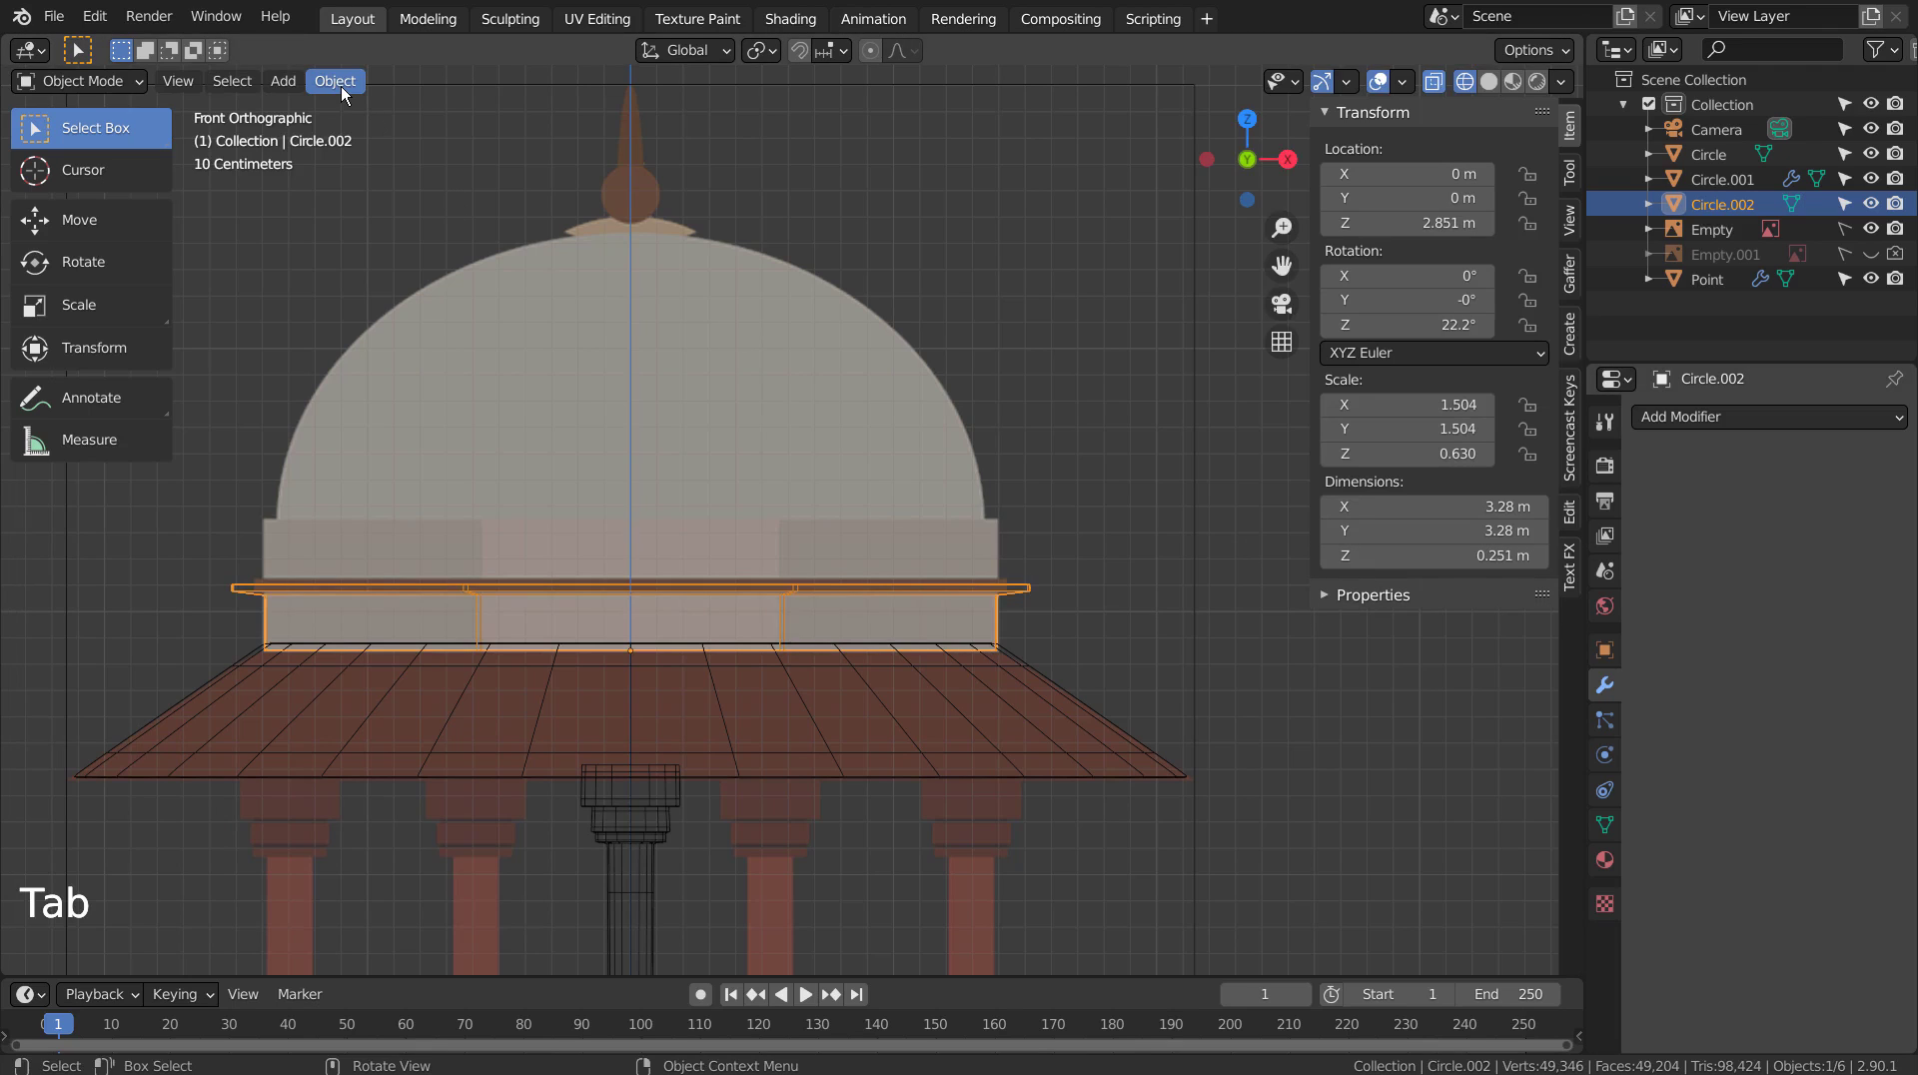
Set the octagonal copy's origin to its geometry.
{"action": "left_click", "coordinate": [342, 88]}
{"action": "mouse_move", "coordinate": [453, 134]}
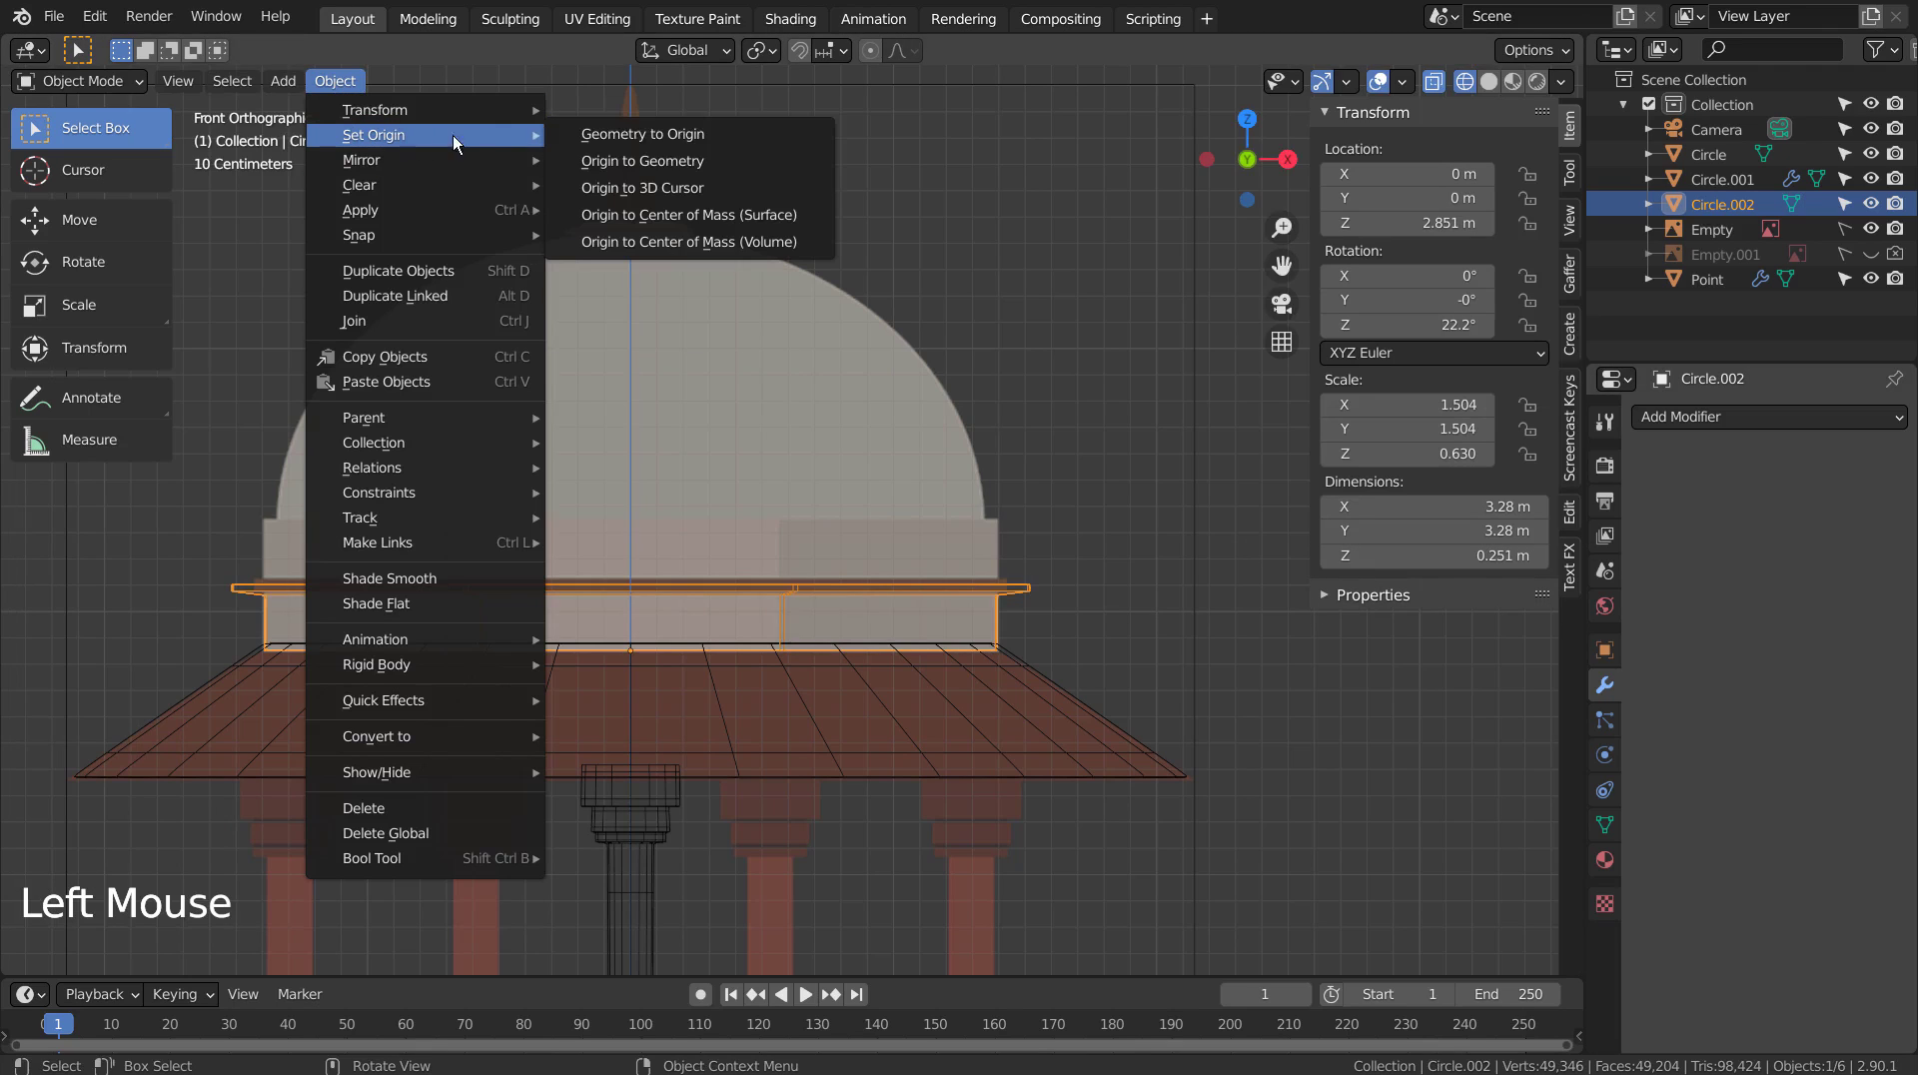
{"action": "left_click", "coordinate": [601, 163]}
Add a Mirror modifier to the octagonal copy, mirroring across the Z axis only.
{"action": "left_click", "coordinate": [1726, 410]}
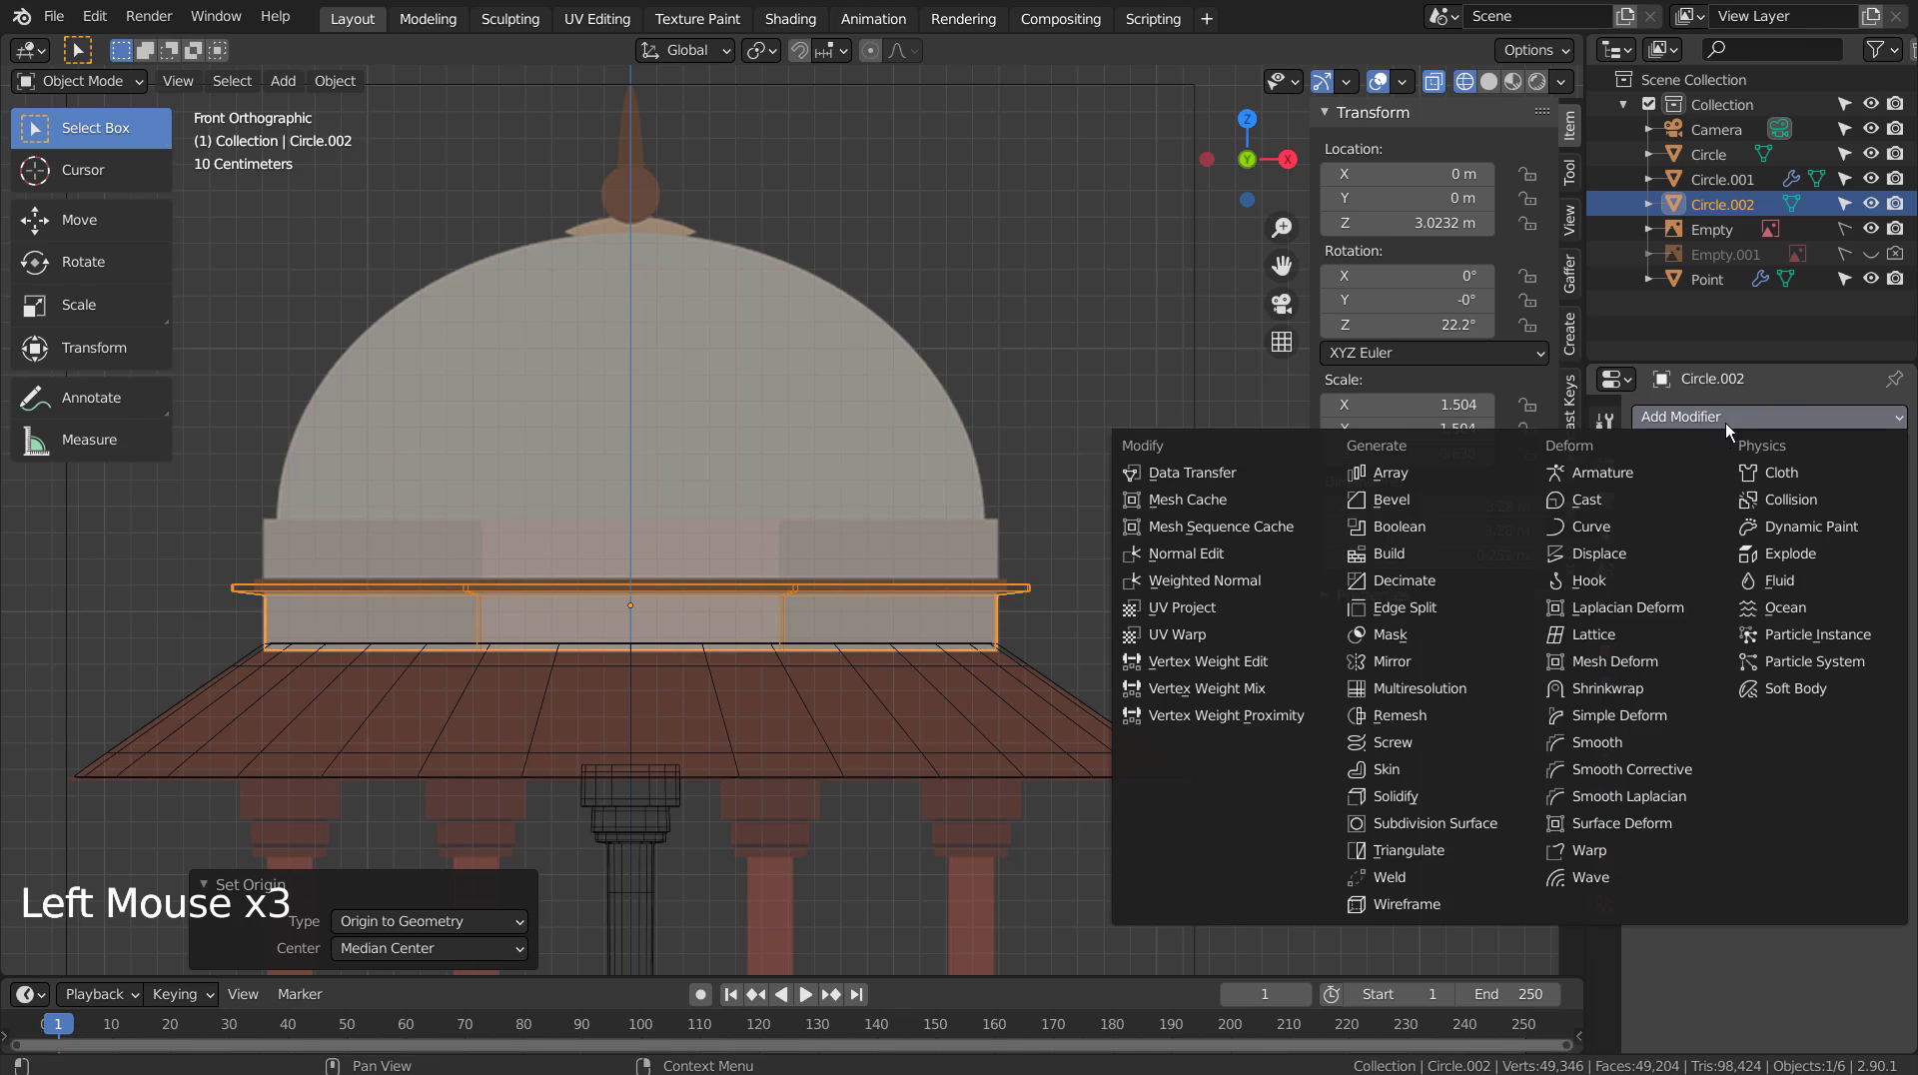
{"action": "left_click", "coordinate": [1498, 663]}
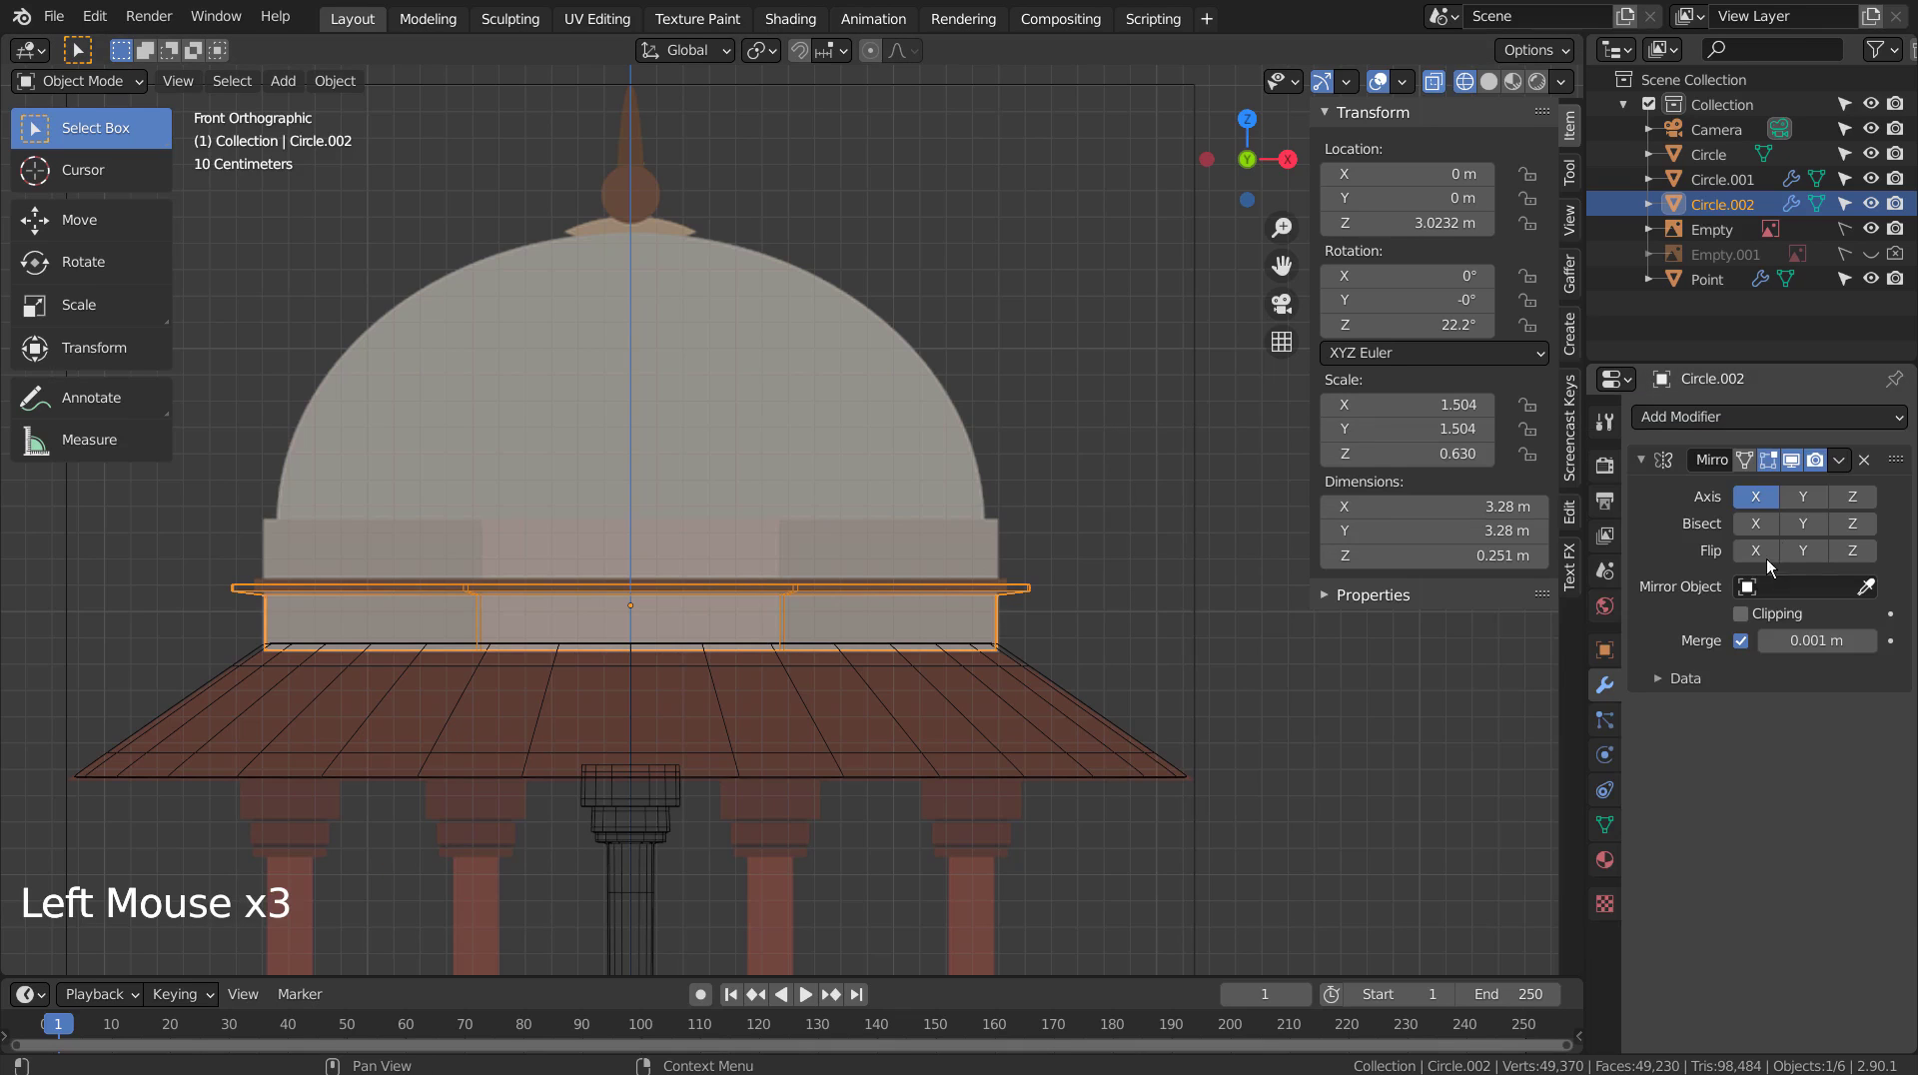
{"action": "left_click", "coordinate": [1837, 495]}
{"action": "left_click", "coordinate": [1776, 498]}
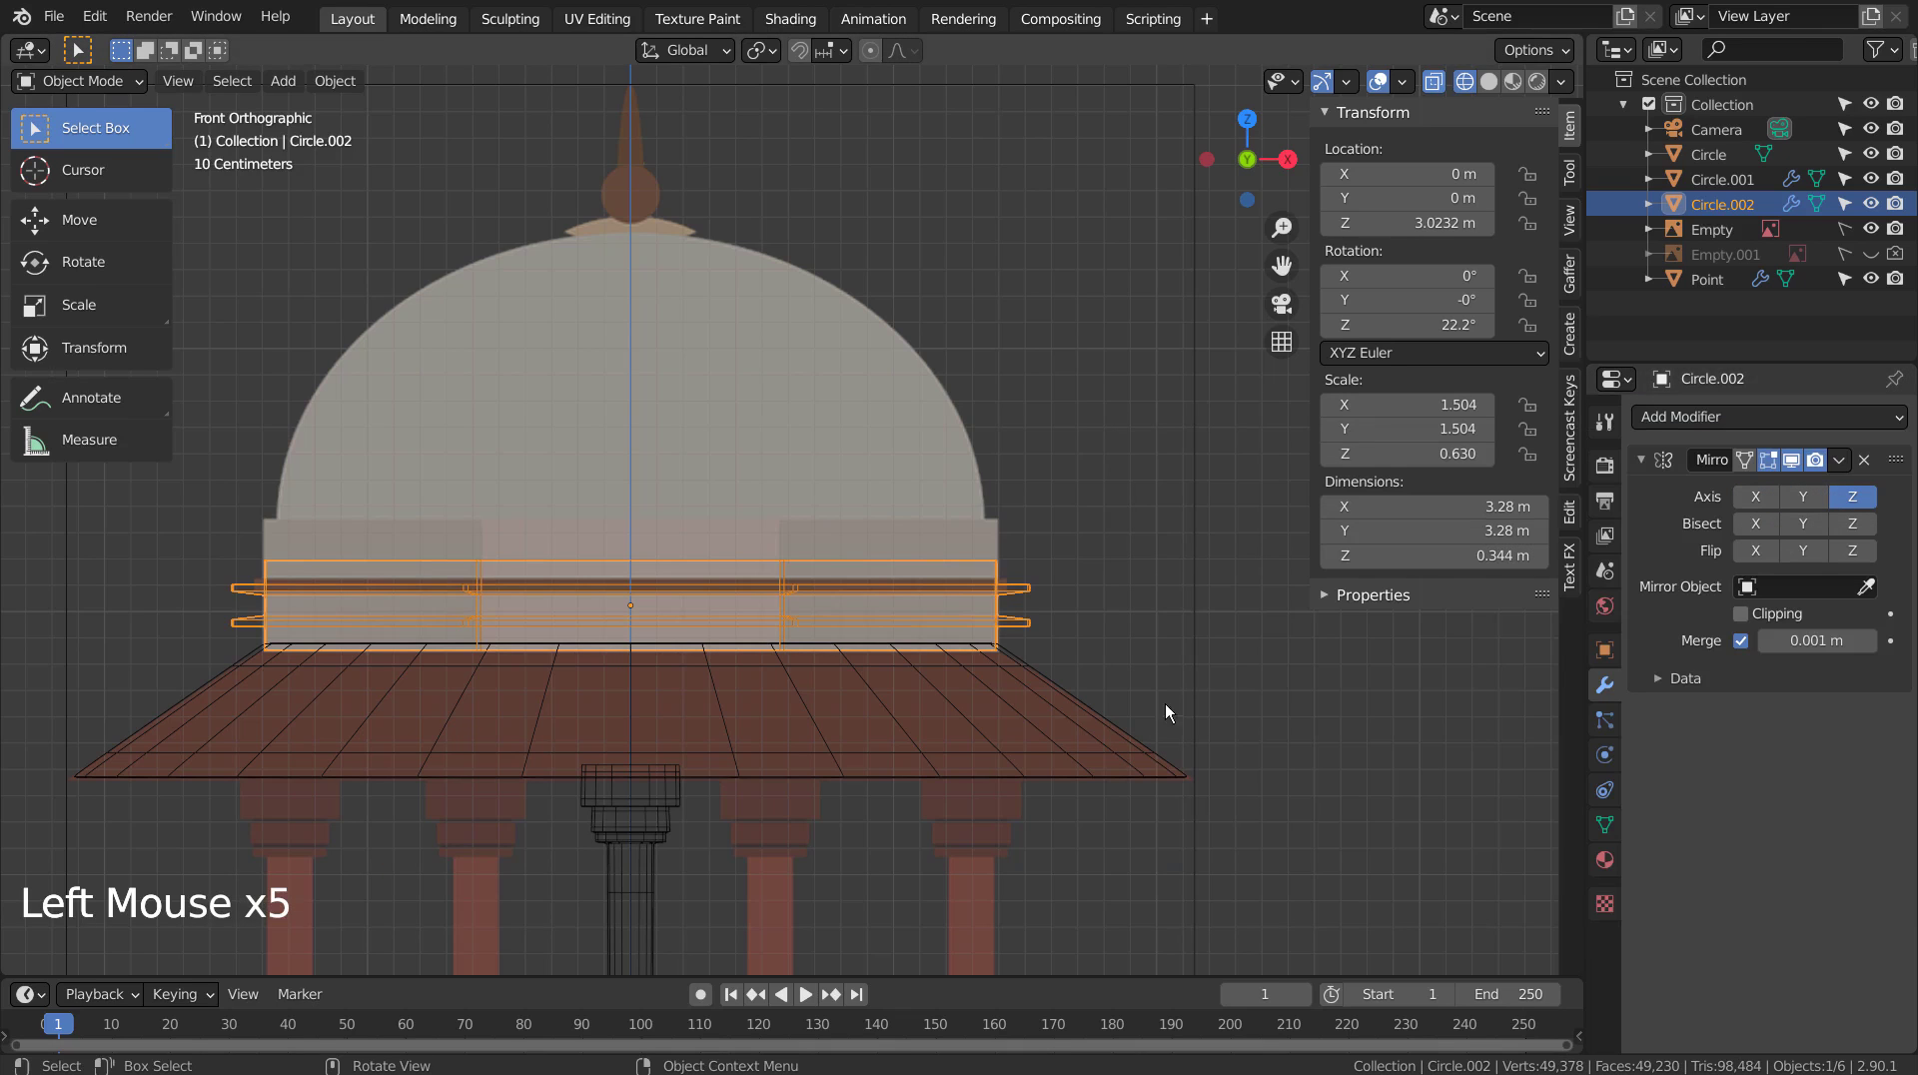
Inspect the mirrored overlap in solid shading and turn off the Mirror modifier's viewport display.
{"action": "key", "text": "Tab"}
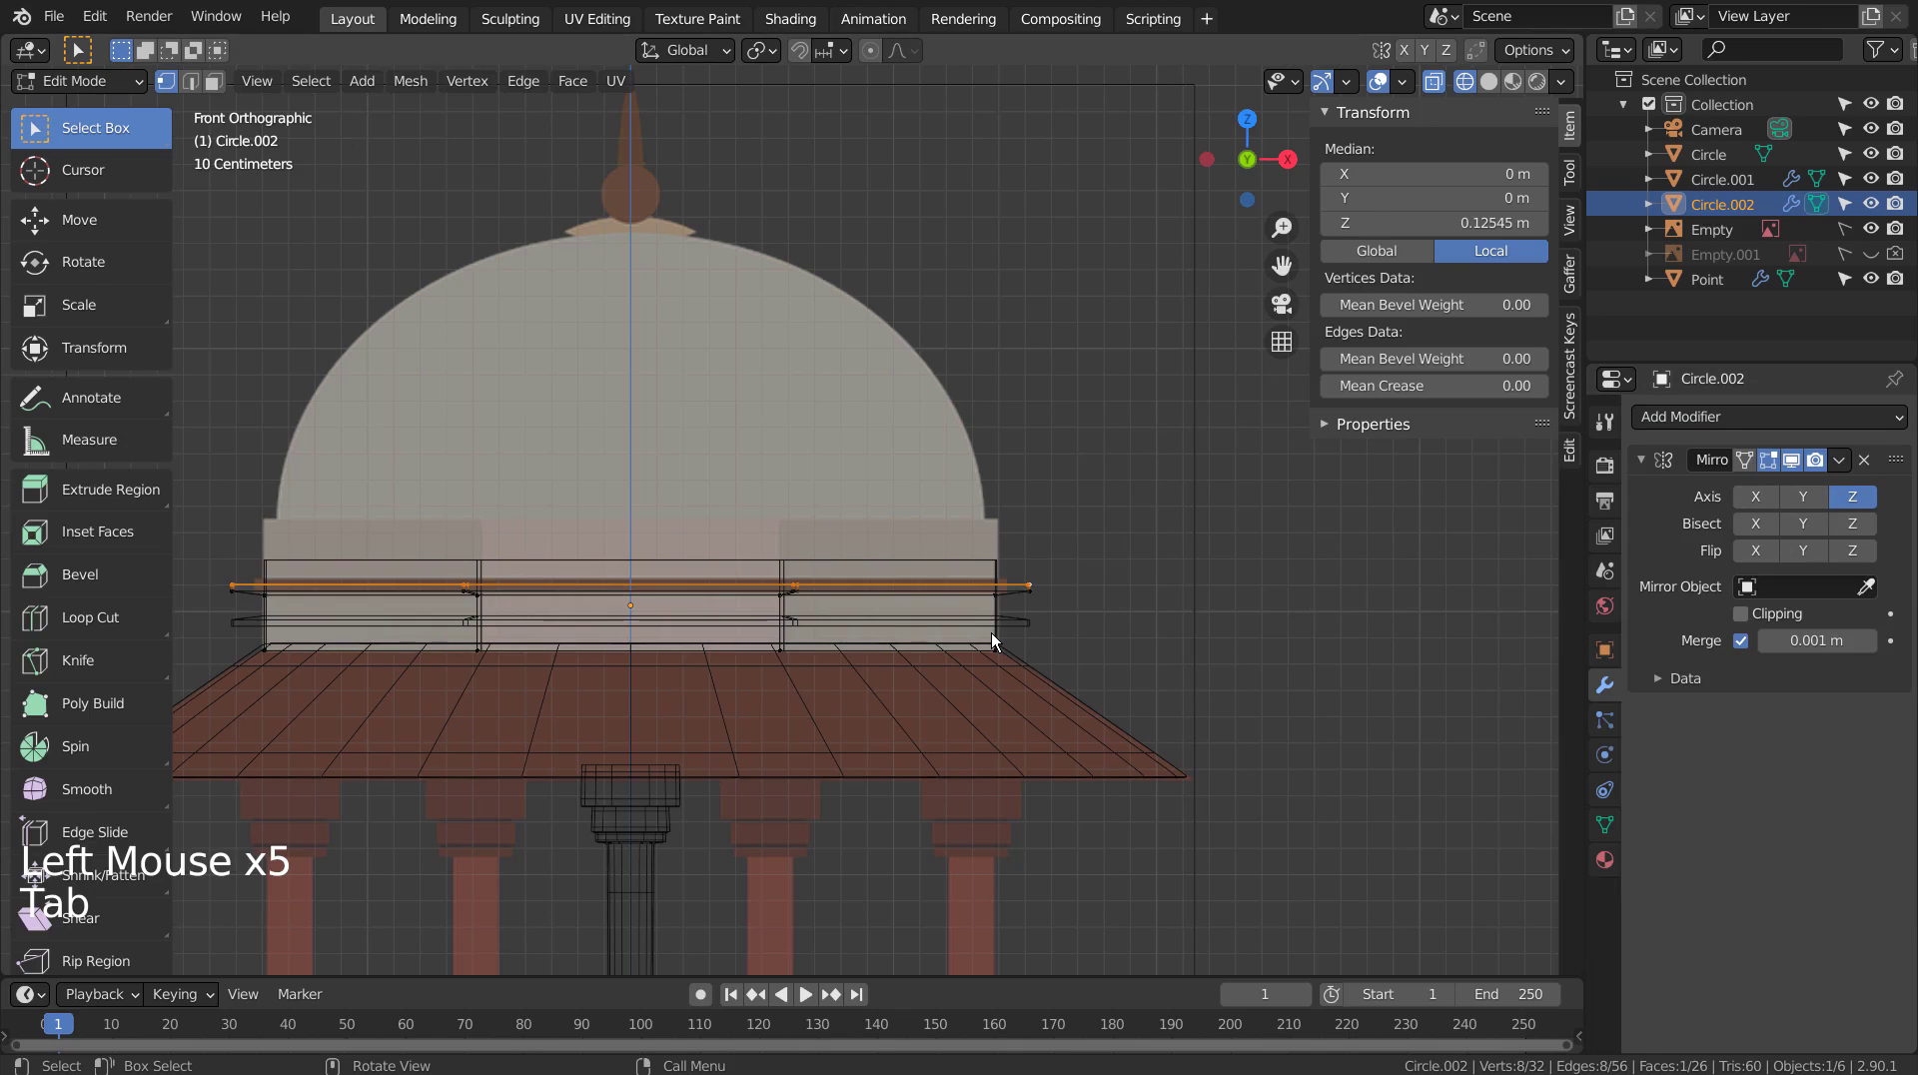
{"action": "key", "text": "a"}
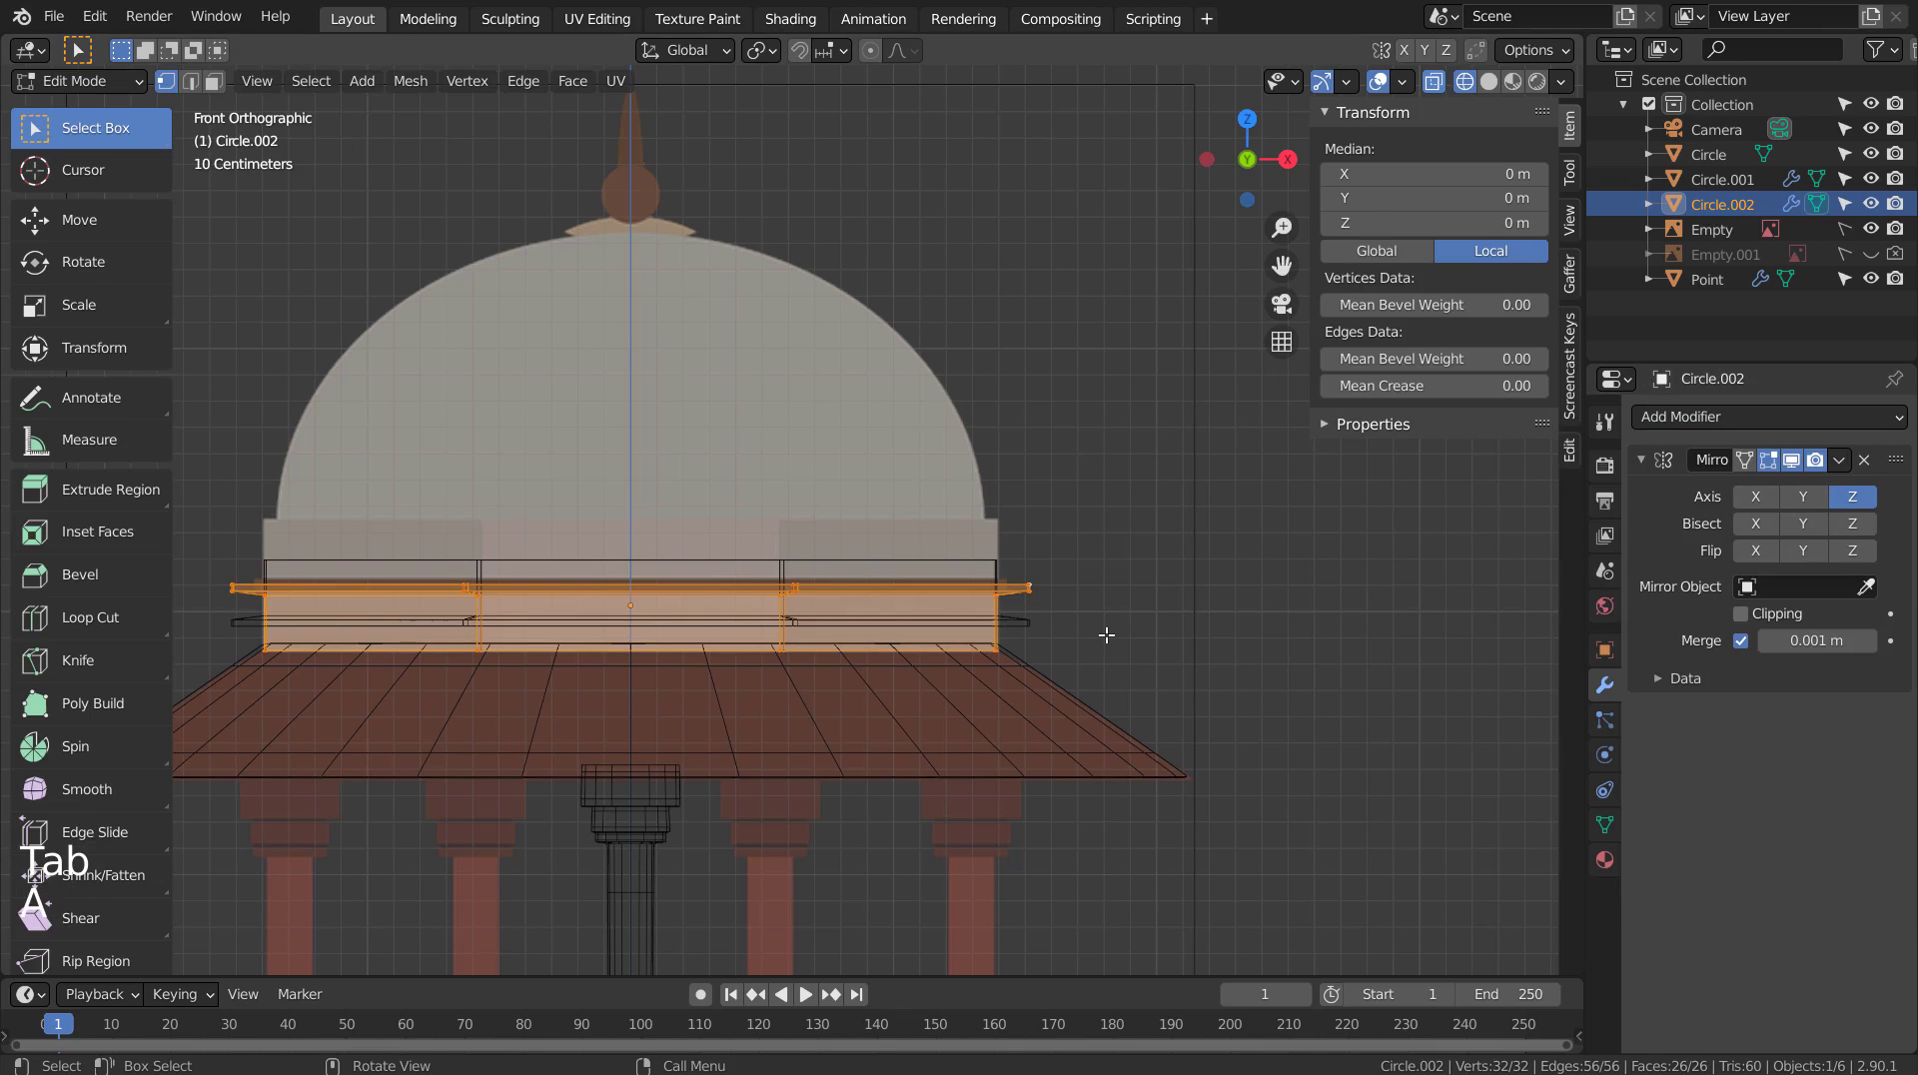
{"action": "key", "text": "Tab"}
{"action": "middle_click_drag", "start_coordinate": [899, 579], "coordinate": [799, 659]}
{"action": "key", "text": "Tab"}
{"action": "key", "text": "shift+z"}
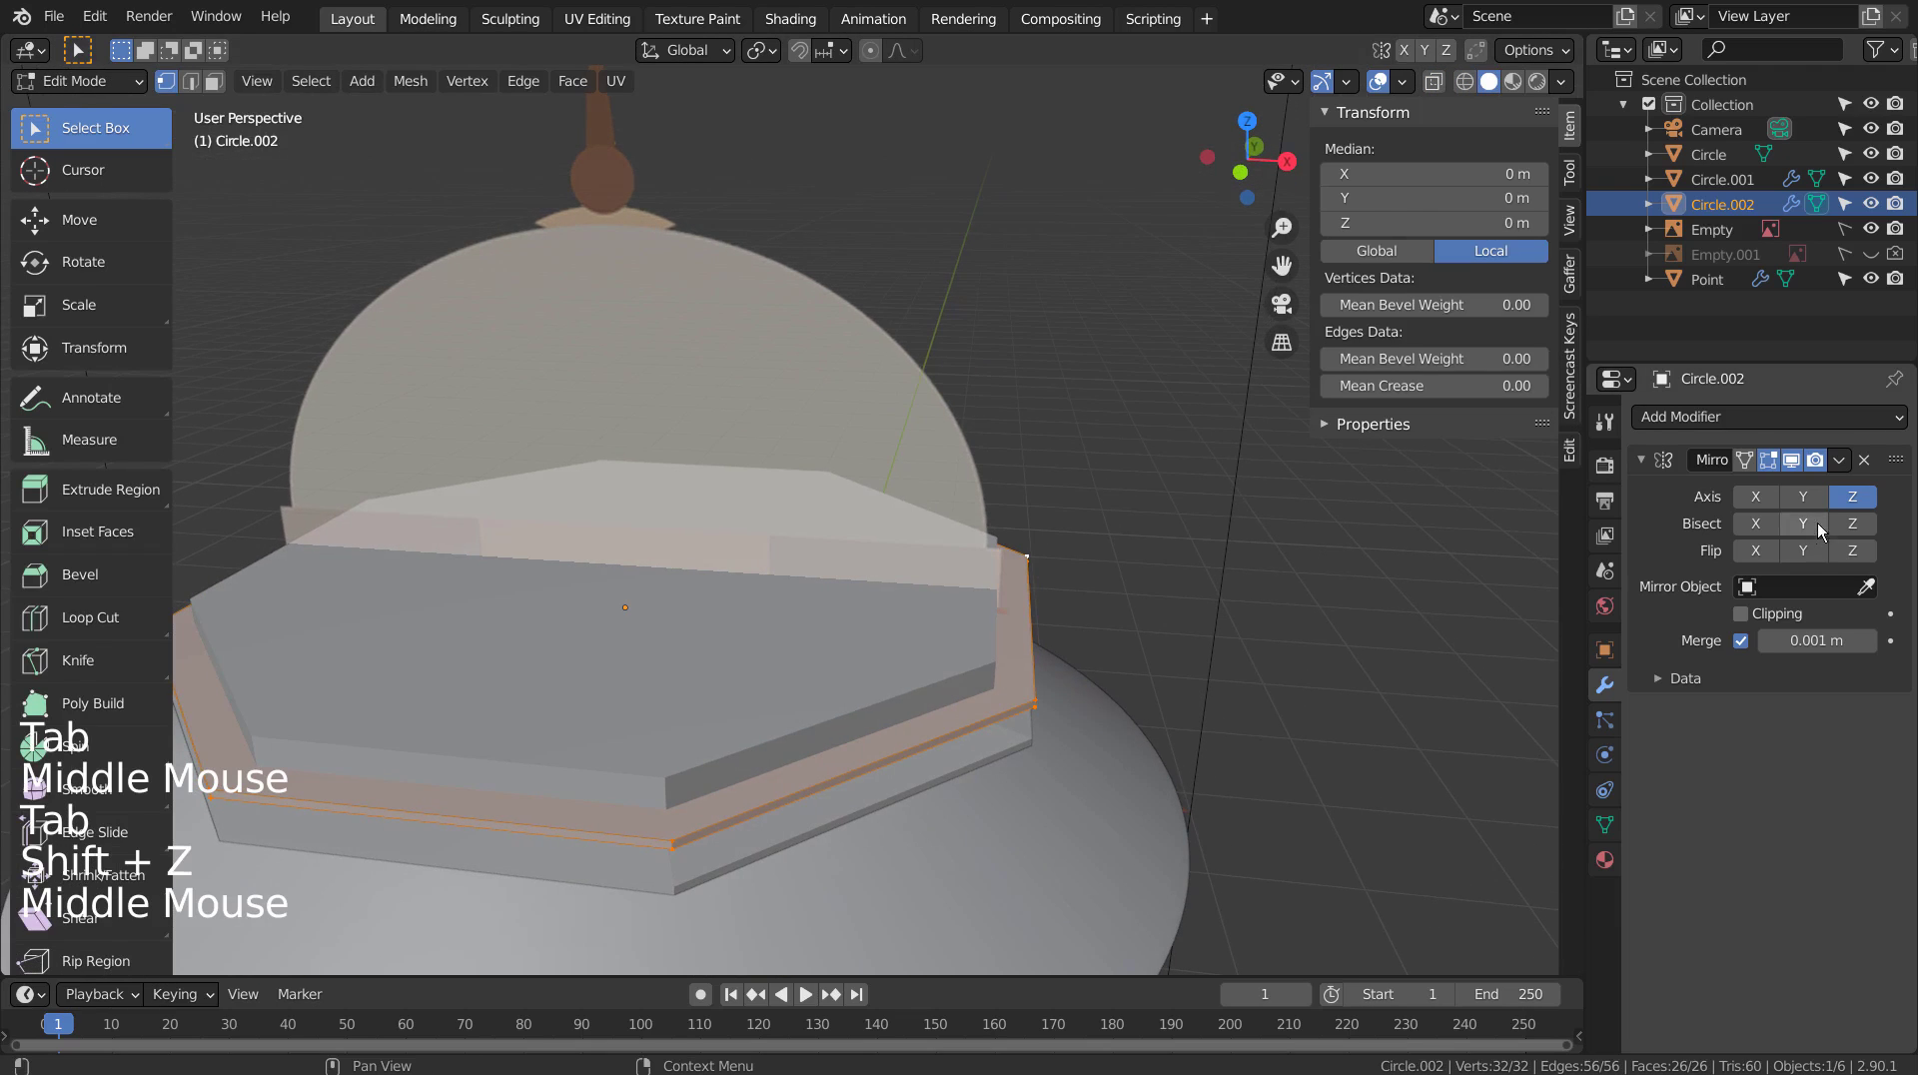
{"action": "left_click", "coordinate": [1788, 463]}
Snap the 3D cursor to the top face of the octagonal copy.
{"action": "key", "text": "3"}
{"action": "left_click", "coordinate": [817, 497]}
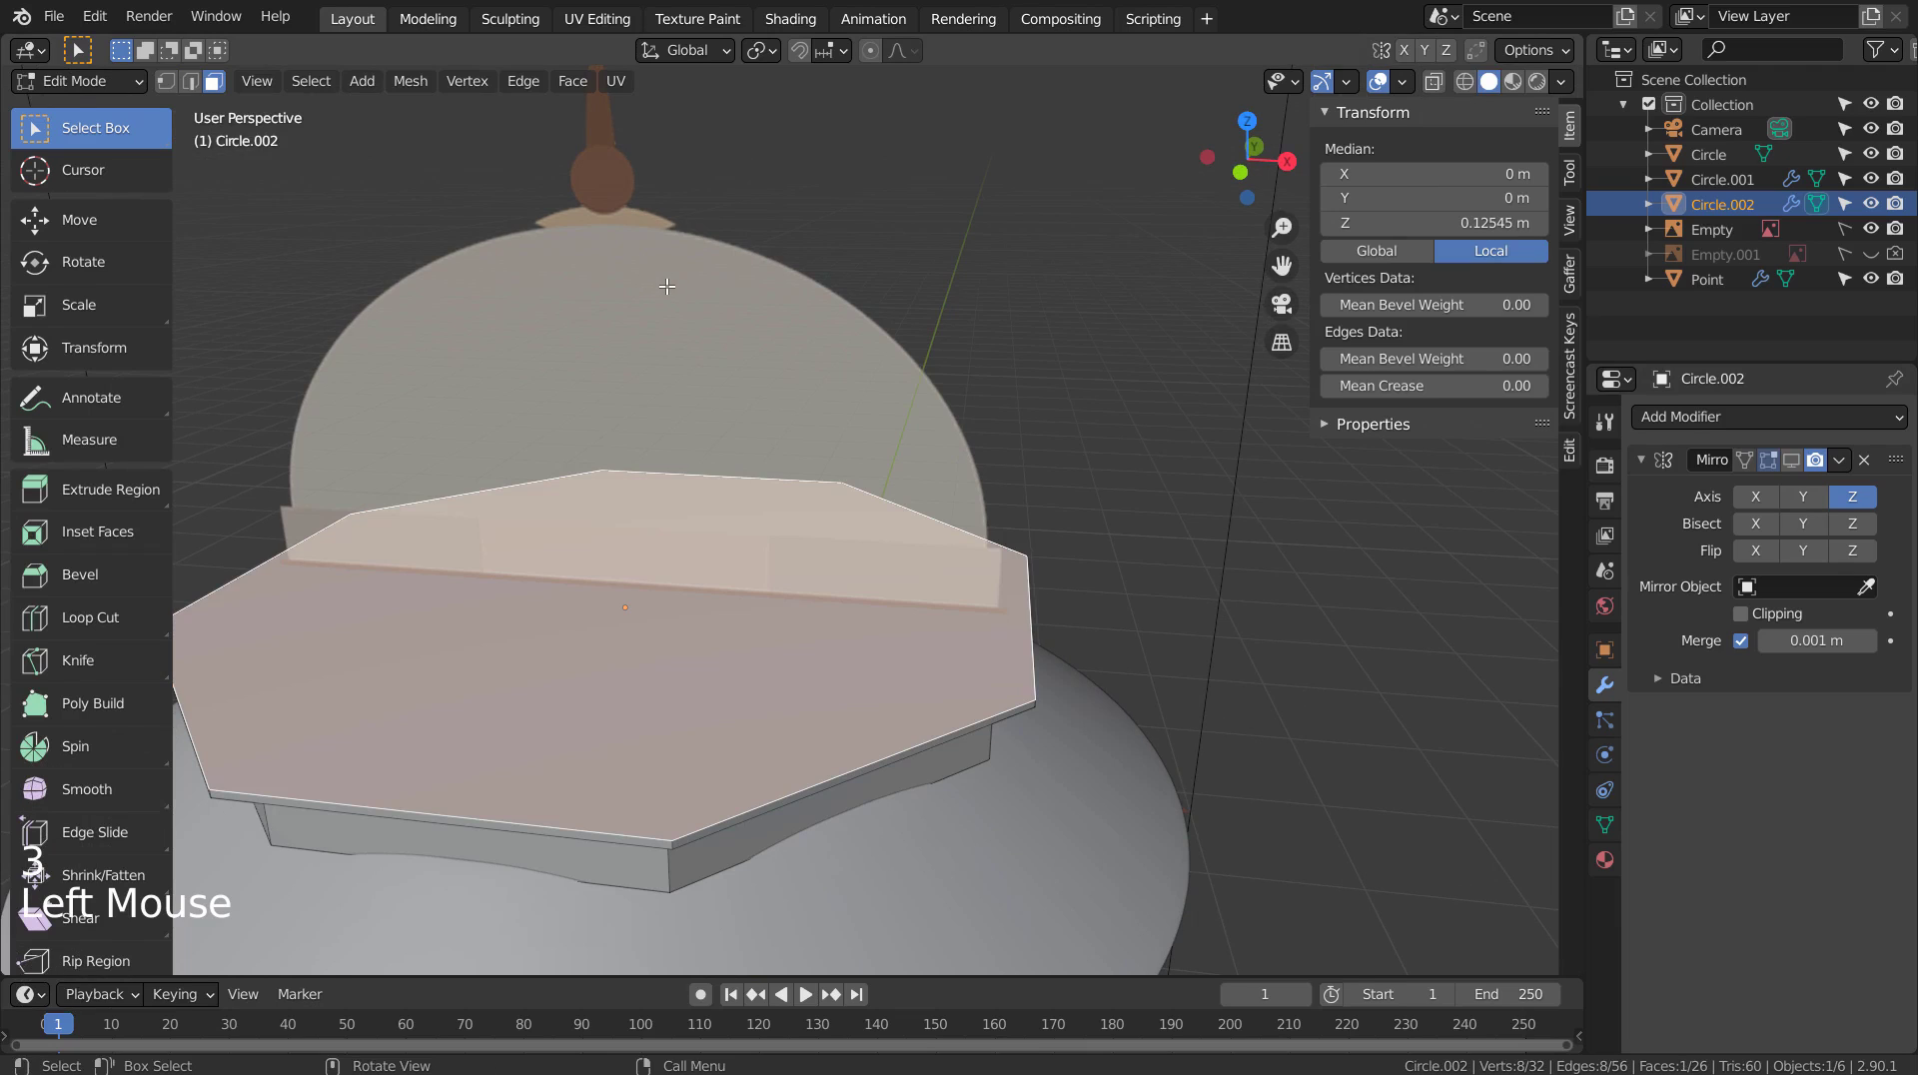
{"action": "key", "text": "shift+s"}
{"action": "left_click", "coordinate": [669, 423]}
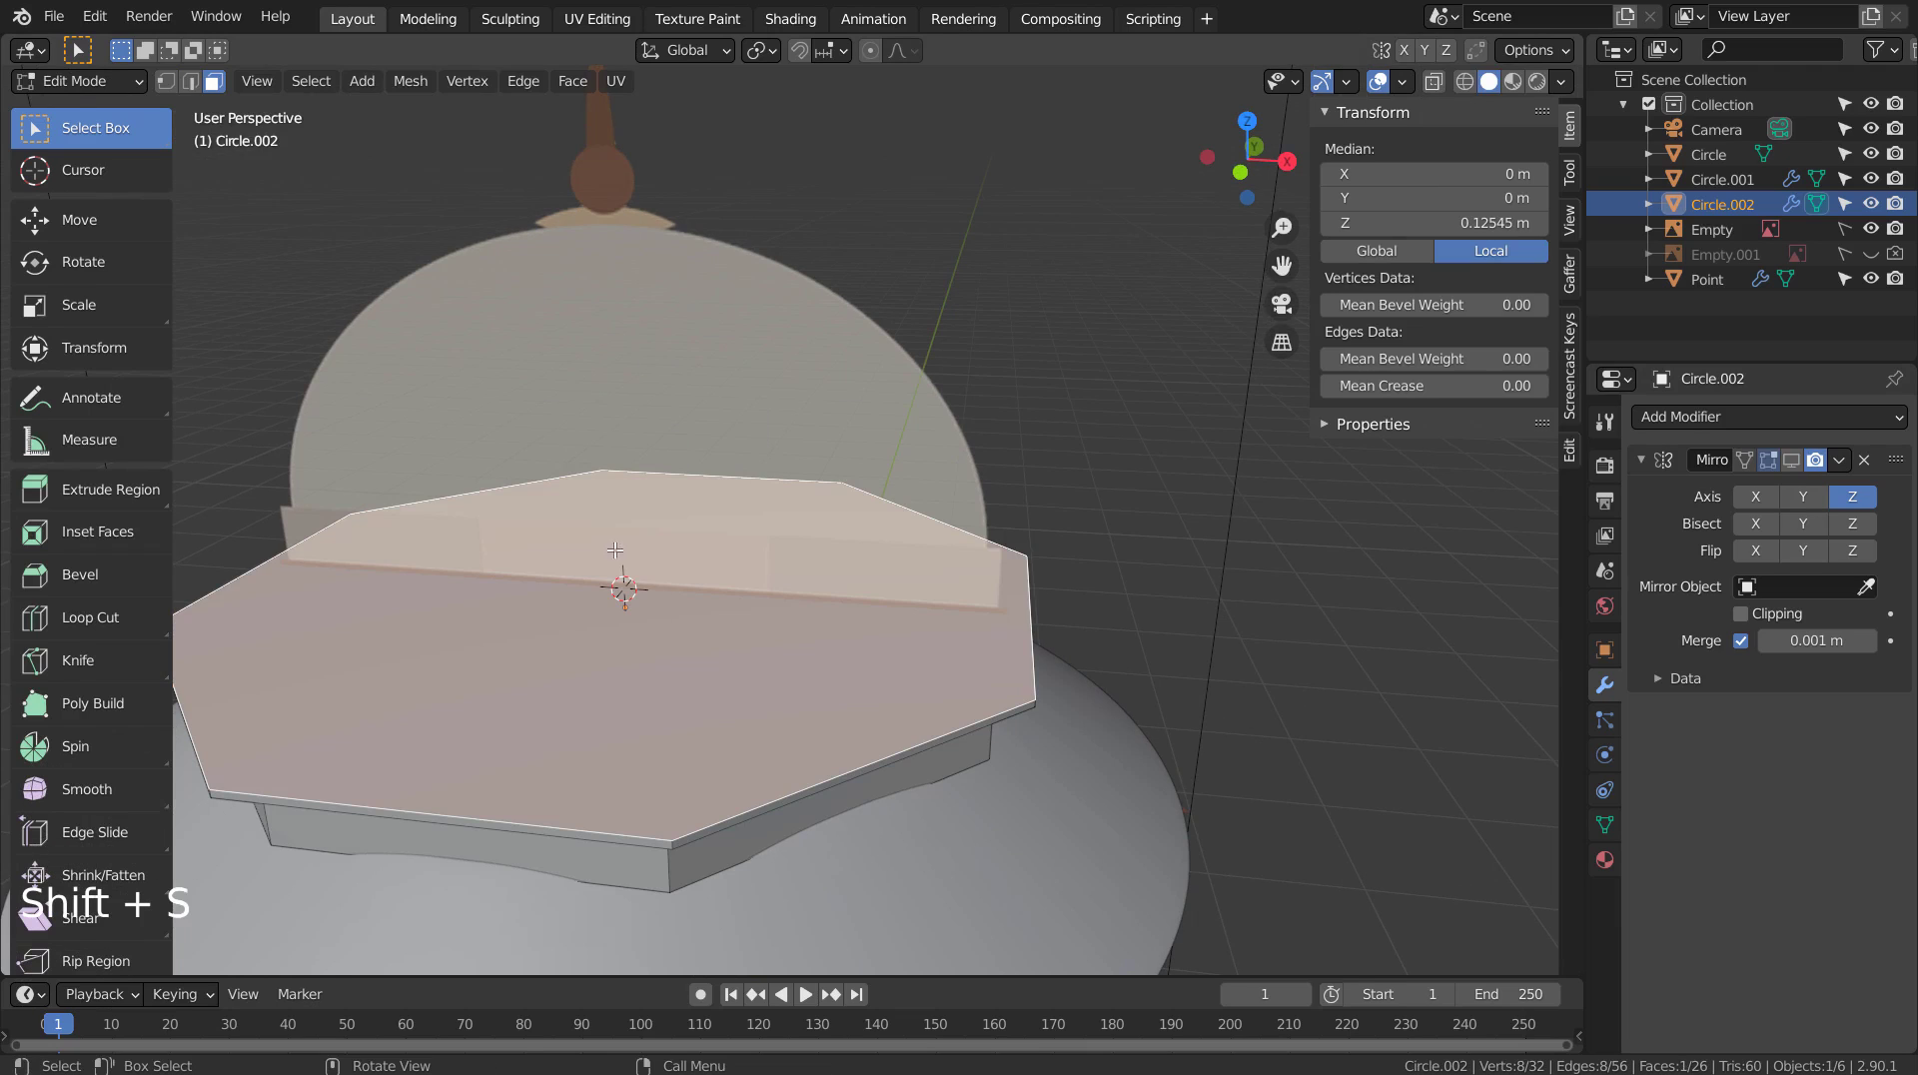
Set the octagonal copy's origin to the 3D cursor at its top face.
{"action": "key", "text": "Tab"}
{"action": "left_click", "coordinate": [335, 81]}
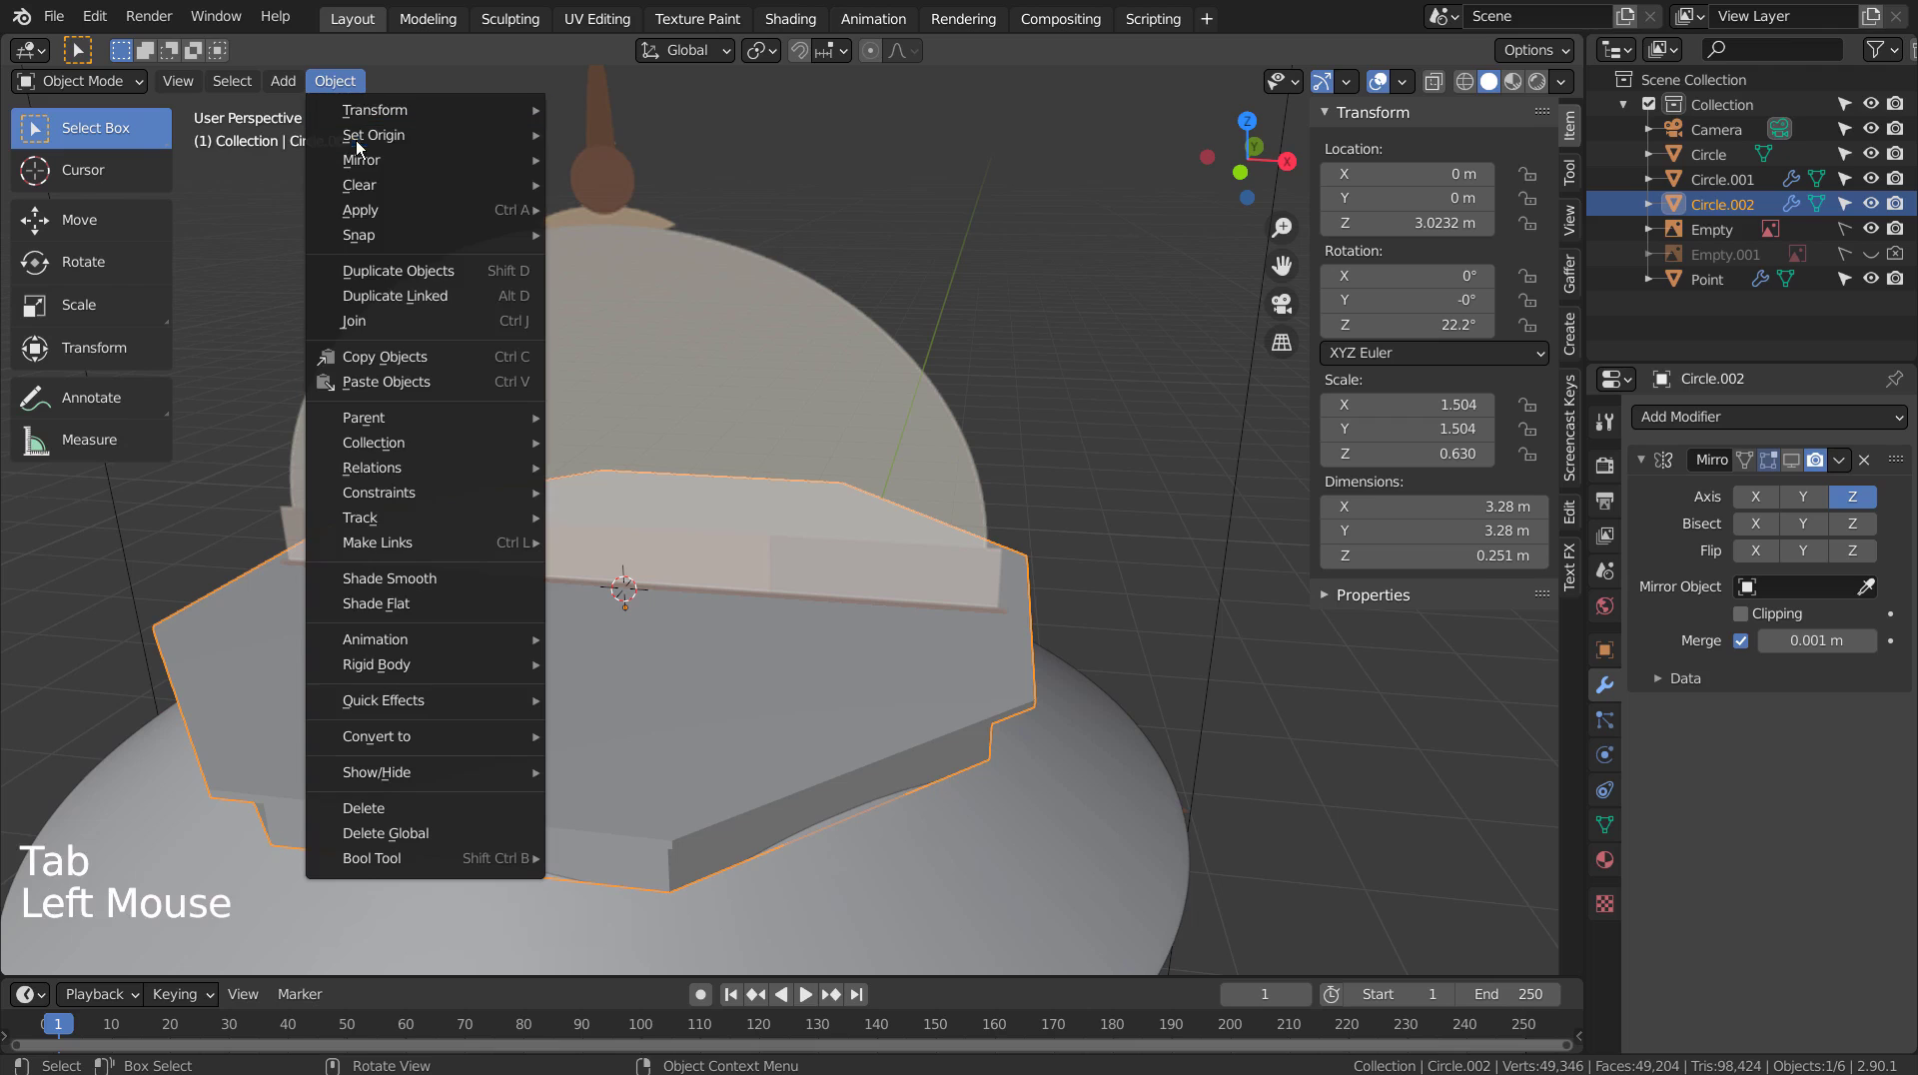
{"action": "mouse_move", "coordinate": [399, 134]}
{"action": "left_click", "coordinate": [613, 184]}
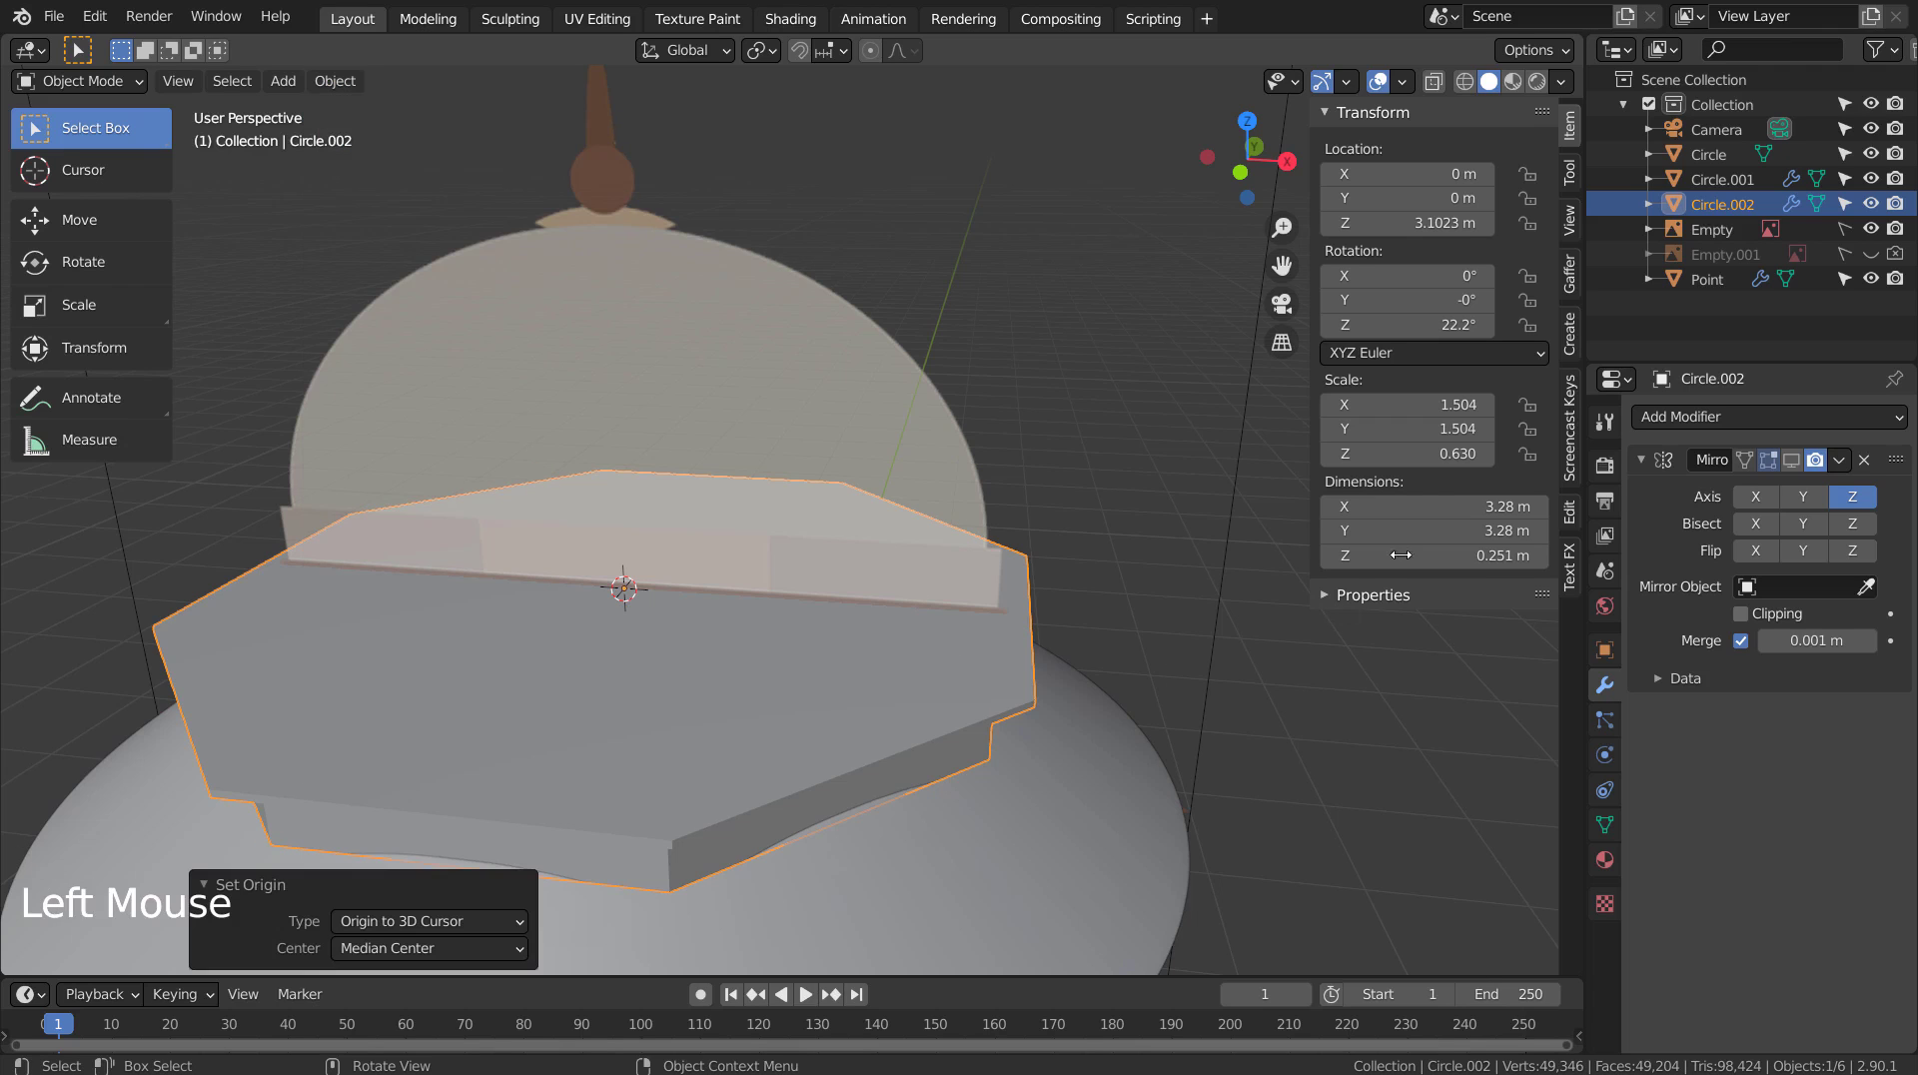
Turn the Mirror modifier's viewport display back on and check the mirrored octagonal drum from the front.
{"action": "mouse_move", "coordinate": [1259, 699]}
{"action": "middle_mouse_down"}
{"action": "mouse_move", "coordinate": [1224, 777]}
{"action": "mouse_move", "coordinate": [1279, 706]}
{"action": "middle_mouse_up"}
{"action": "key", "text": "Tab"}
{"action": "key", "text": "Tab"}
{"action": "key", "text": "KP_1"}
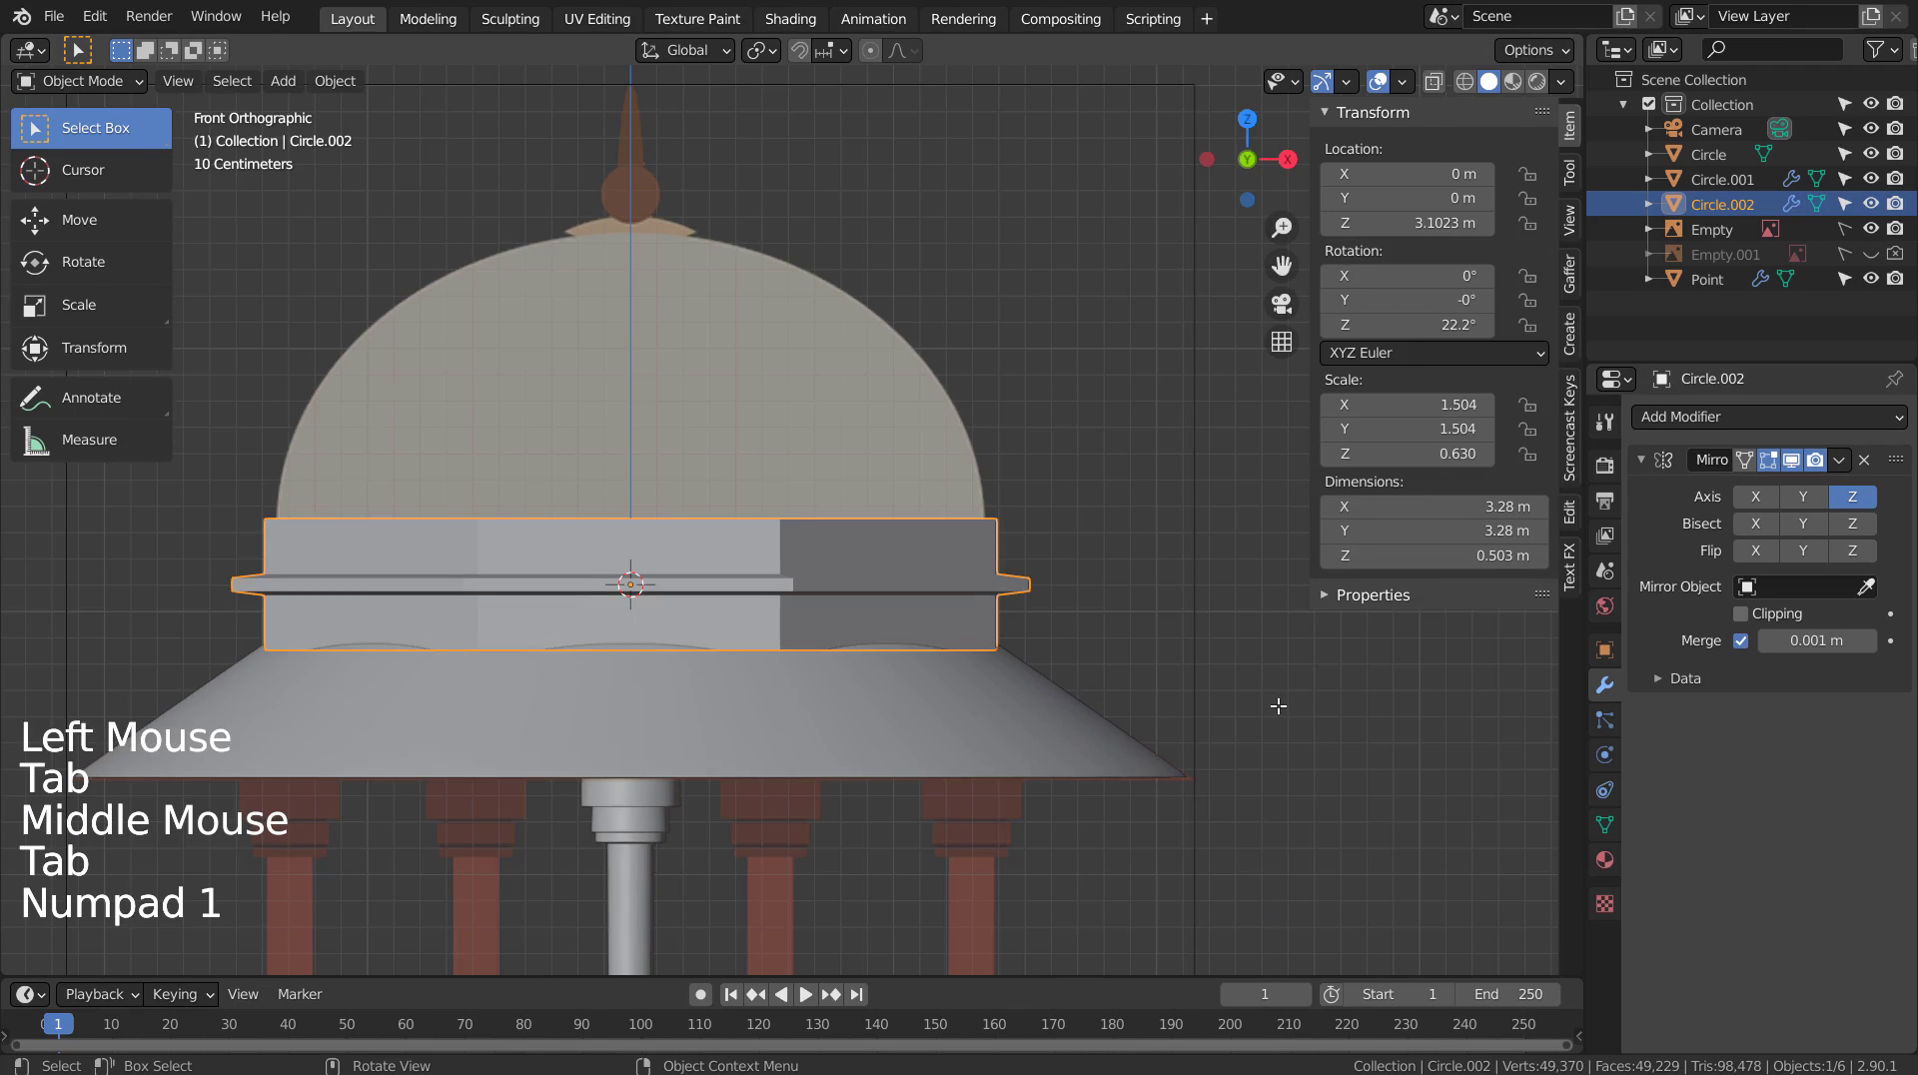
{"action": "left_click", "coordinate": [1310, 703]}
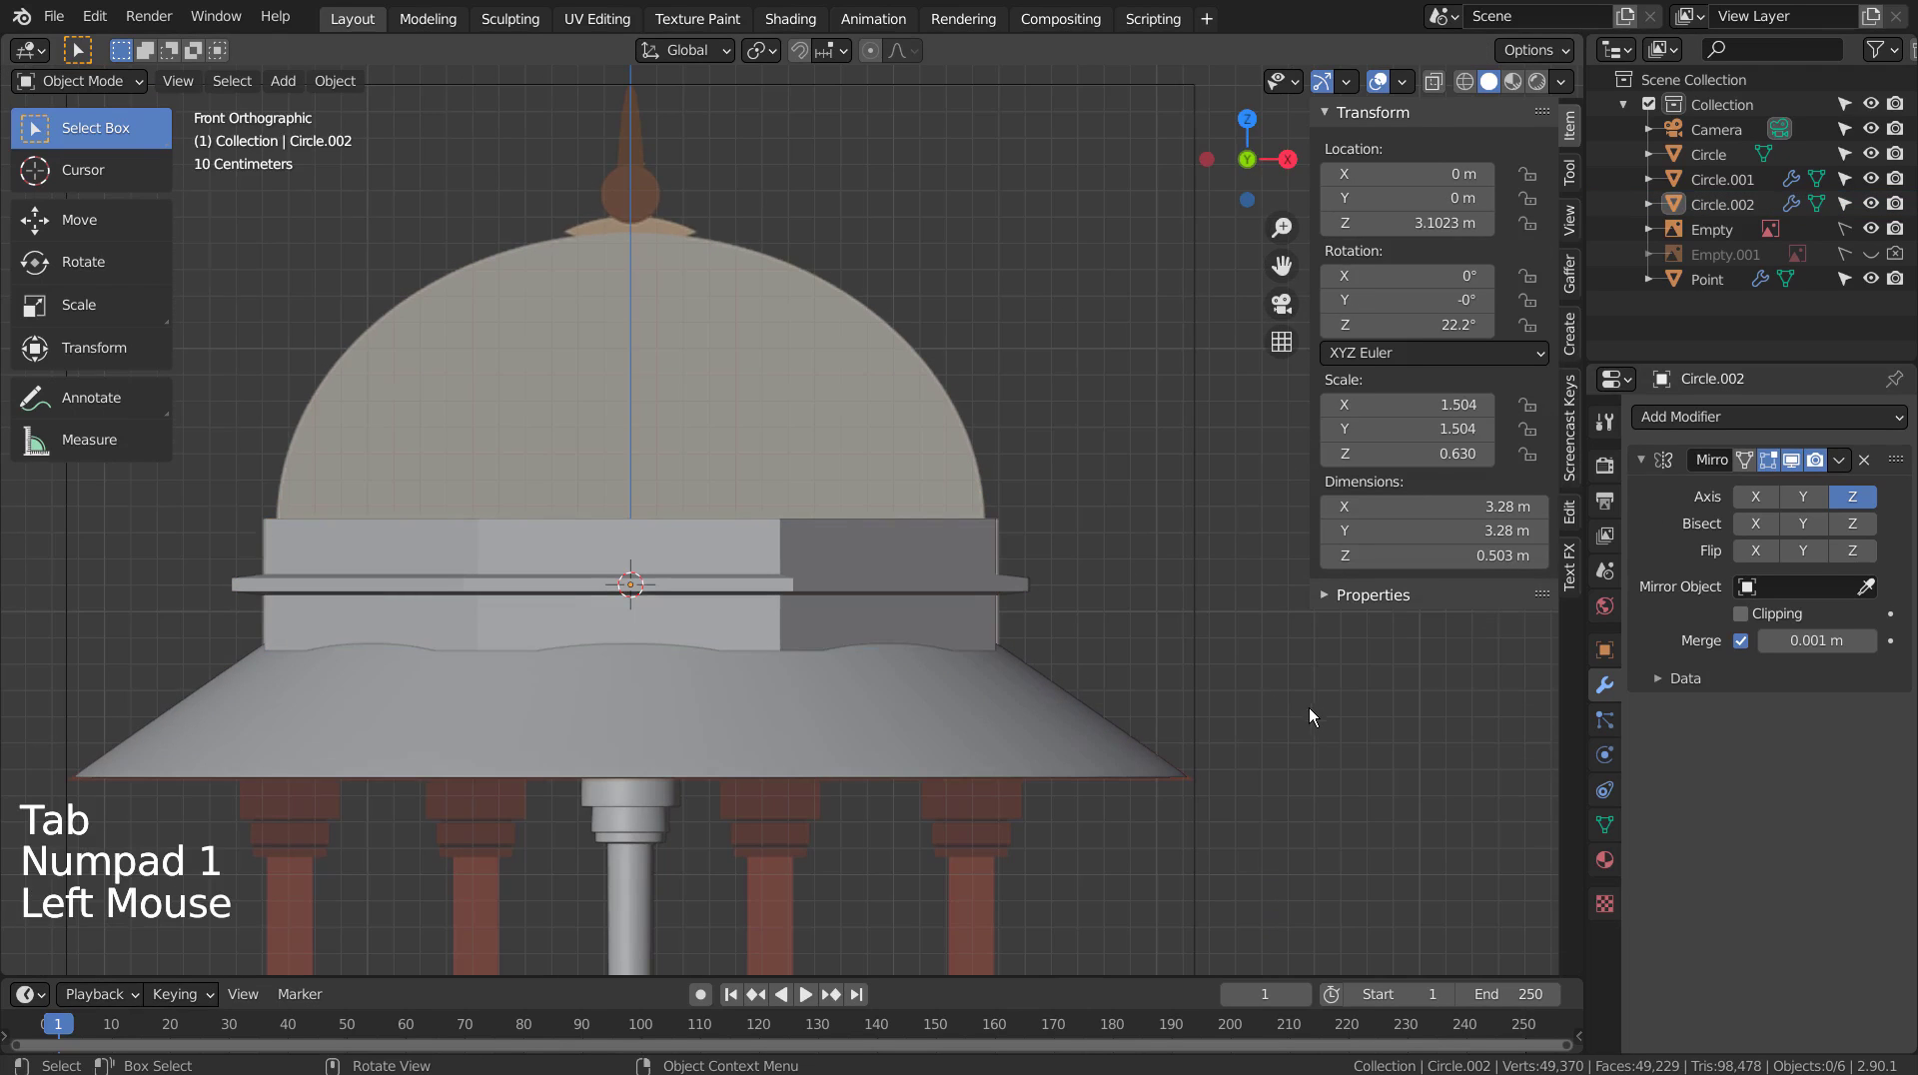
{"action": "mouse_move", "coordinate": [1309, 707]}
{"action": "middle_mouse_down"}
{"action": "mouse_move", "coordinate": [1189, 818]}
{"action": "mouse_move", "coordinate": [1378, 745]}
{"action": "mouse_move", "coordinate": [1289, 735]}
{"action": "middle_mouse_up"}
{"action": "key", "text": "KP_1"}
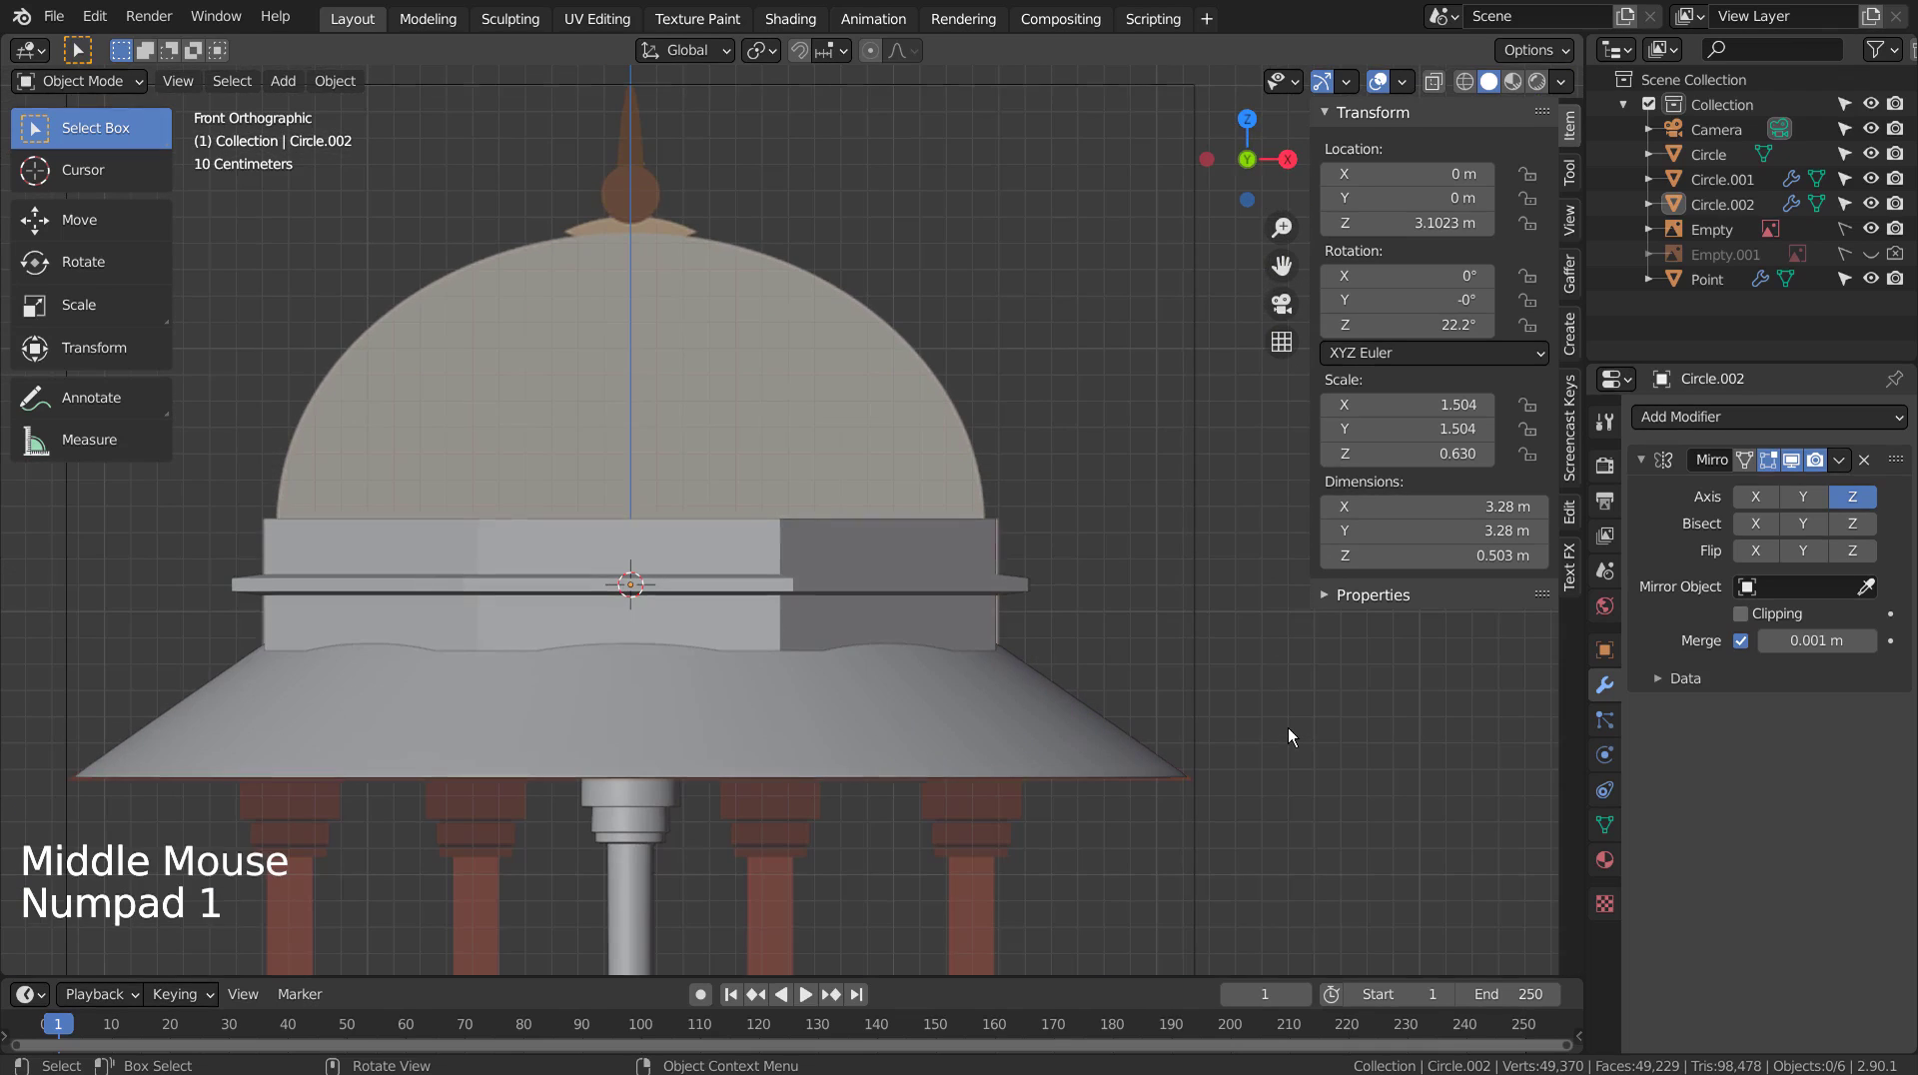
{"action": "left_click", "coordinate": [1289, 729]}
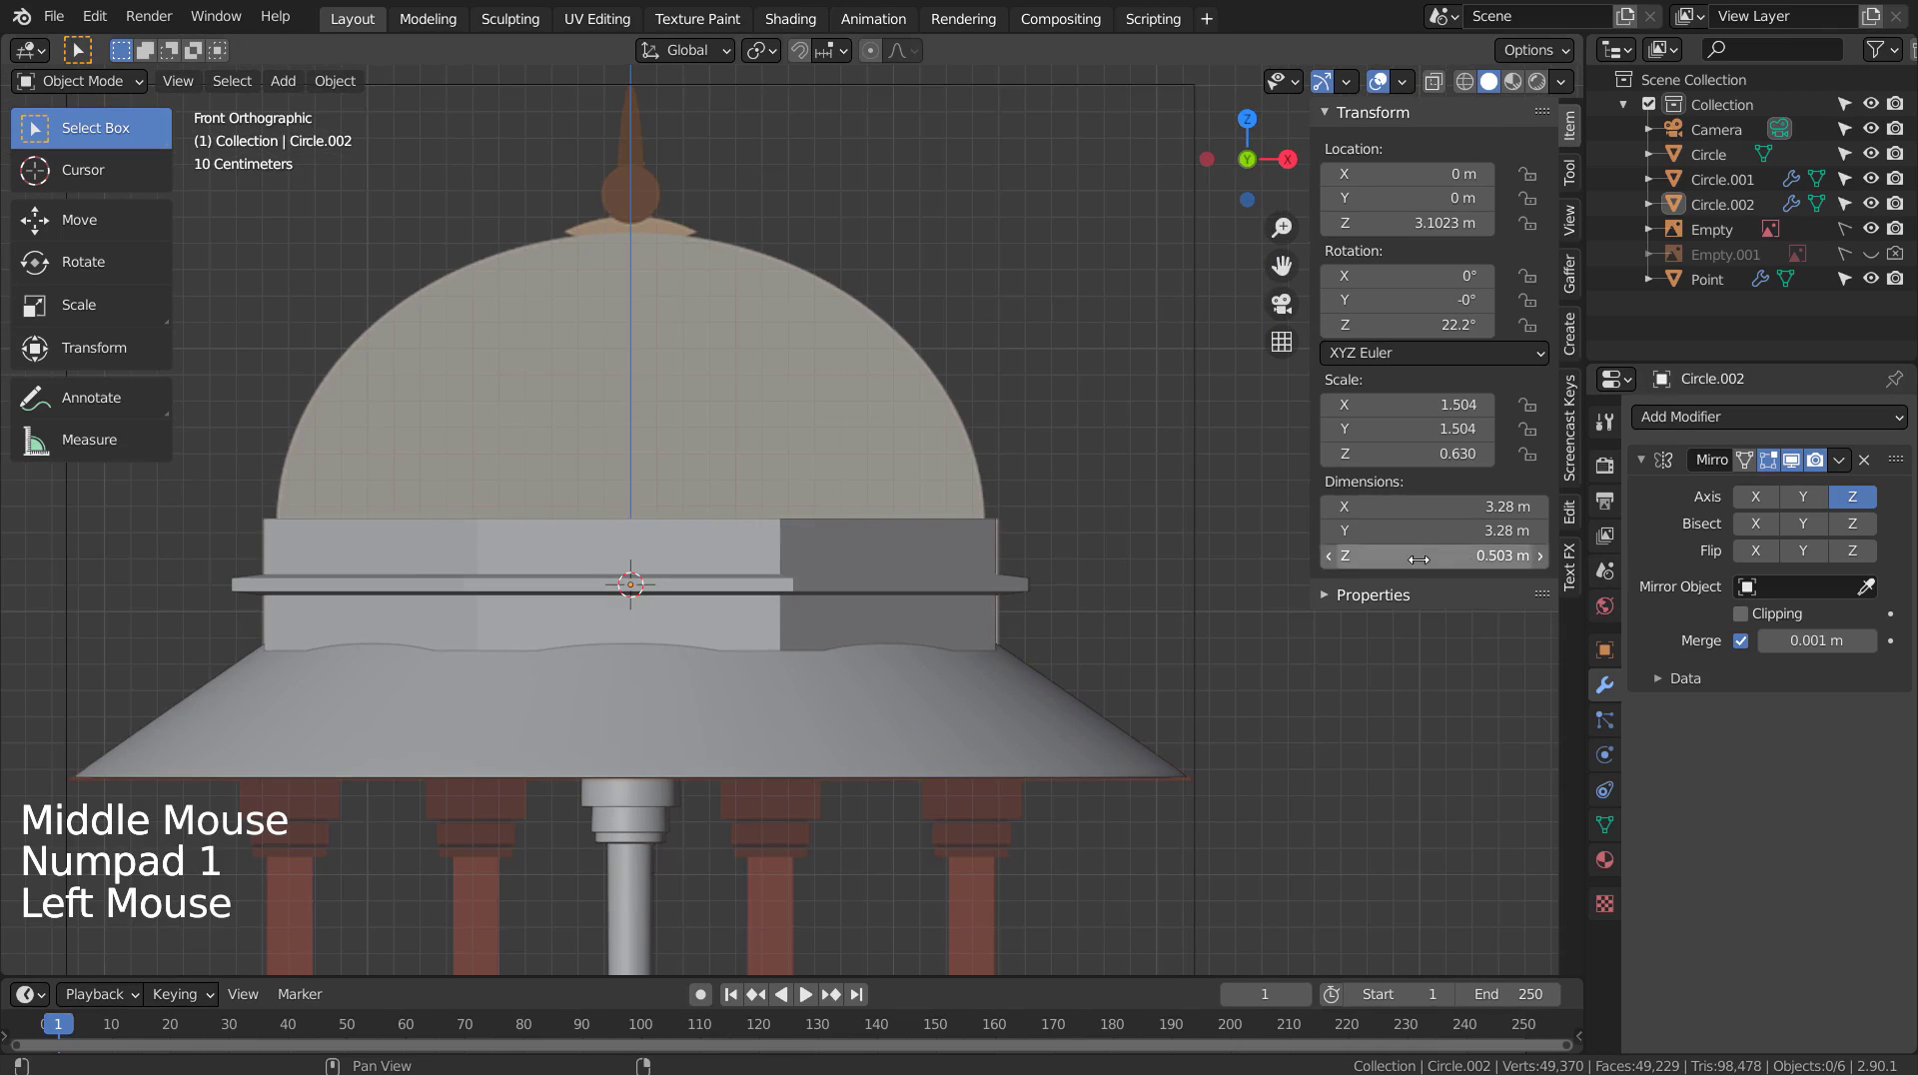
Reset the 3D cursor to the world origin and add a UV sphere there.
{"action": "key", "text": "shift+c"}
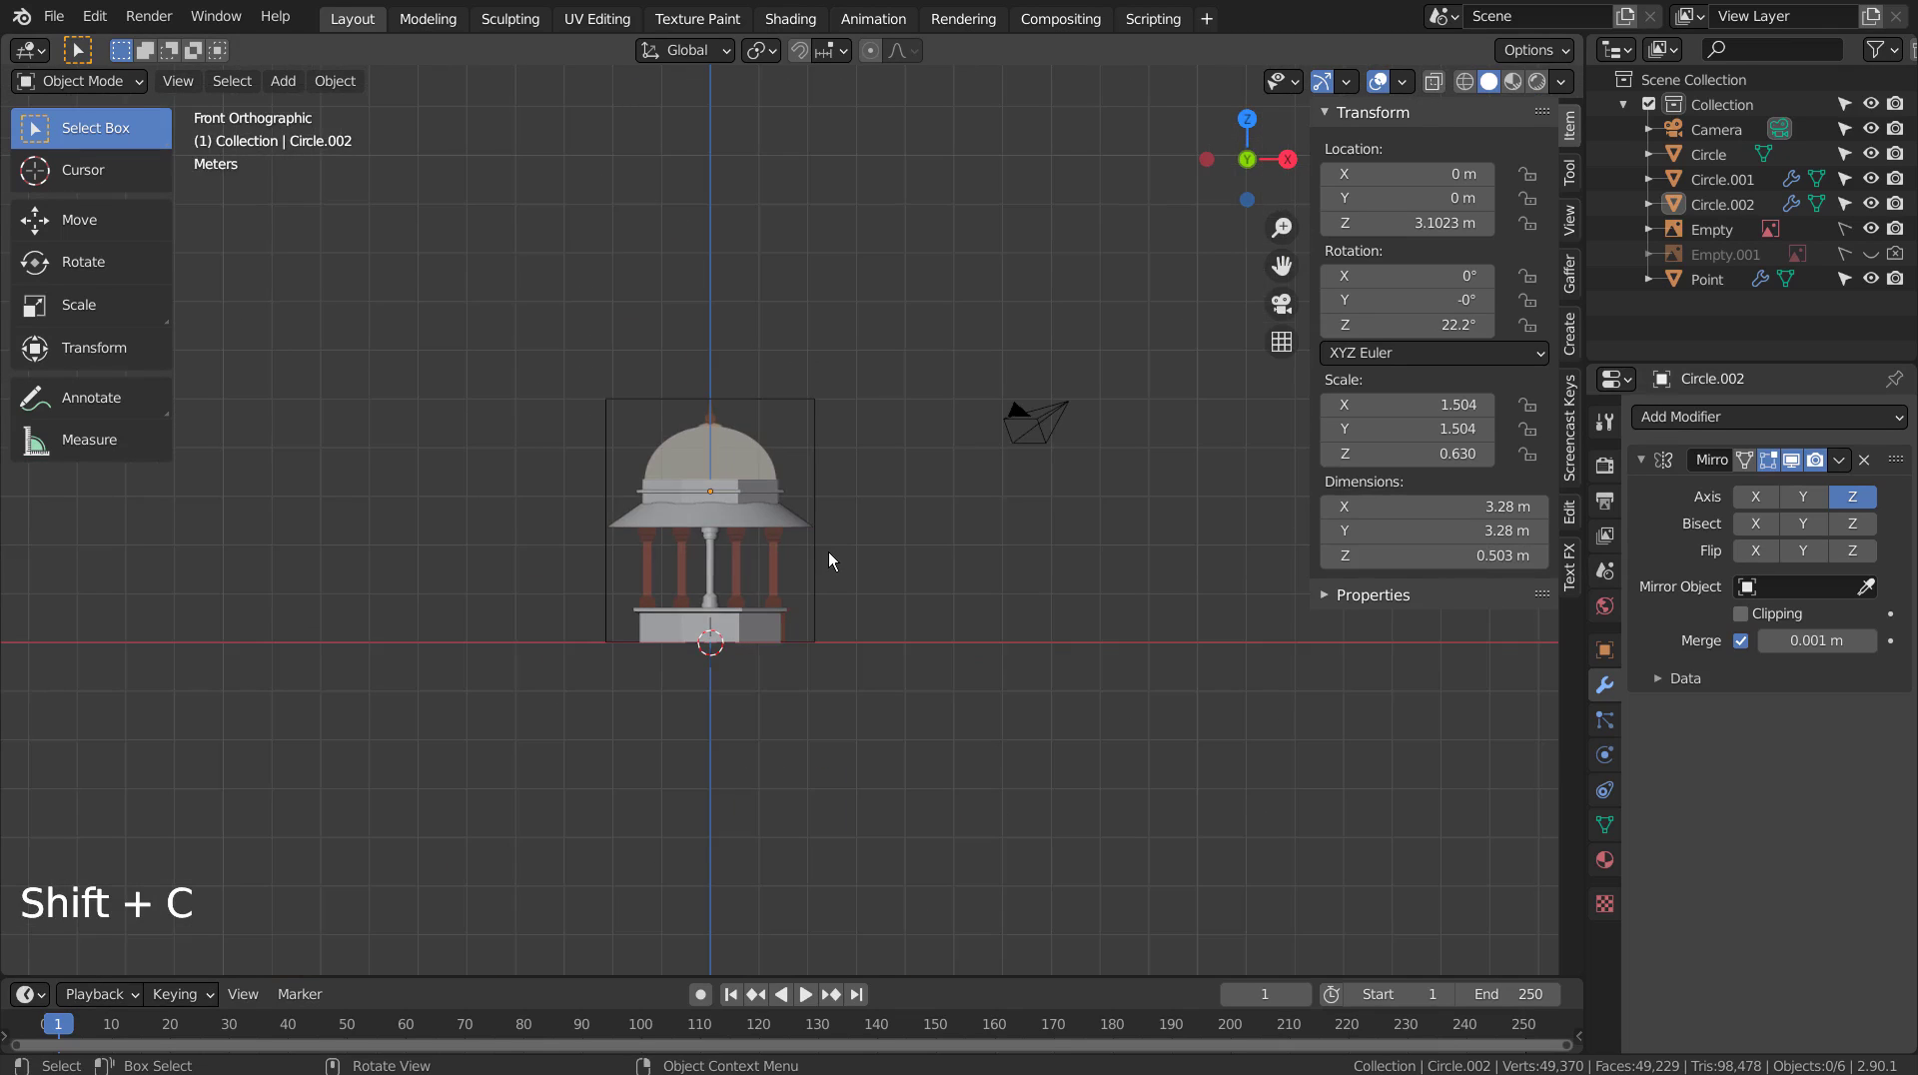
{"action": "scroll", "coordinate": [828, 551], "scroll_direction": "up", "scroll_amount": 10}
{"action": "middle_click_drag", "start_coordinate": [646, 415], "coordinate": [967, 734], "text": "shift"}
{"action": "left_click", "coordinate": [1124, 504]}
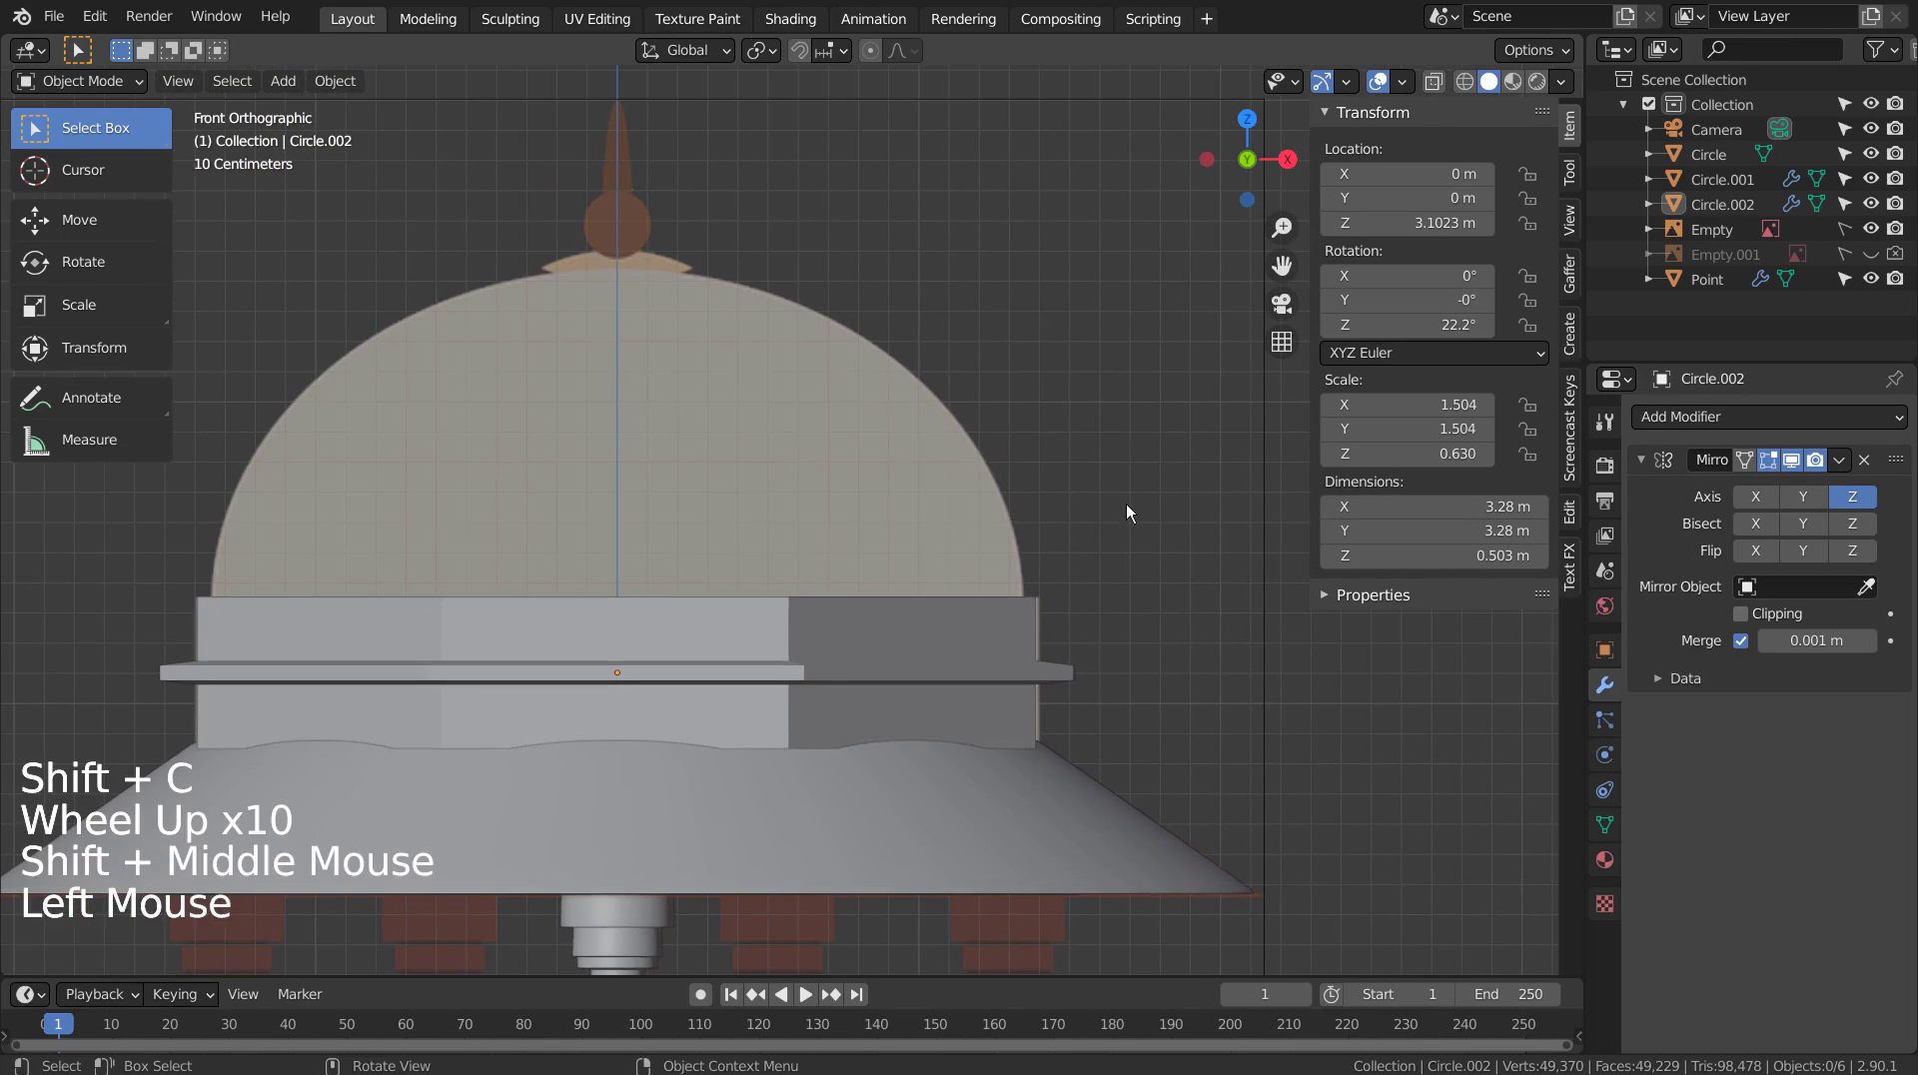
{"action": "key", "text": "shift+a"}
{"action": "mouse_move", "coordinate": [1118, 504]}
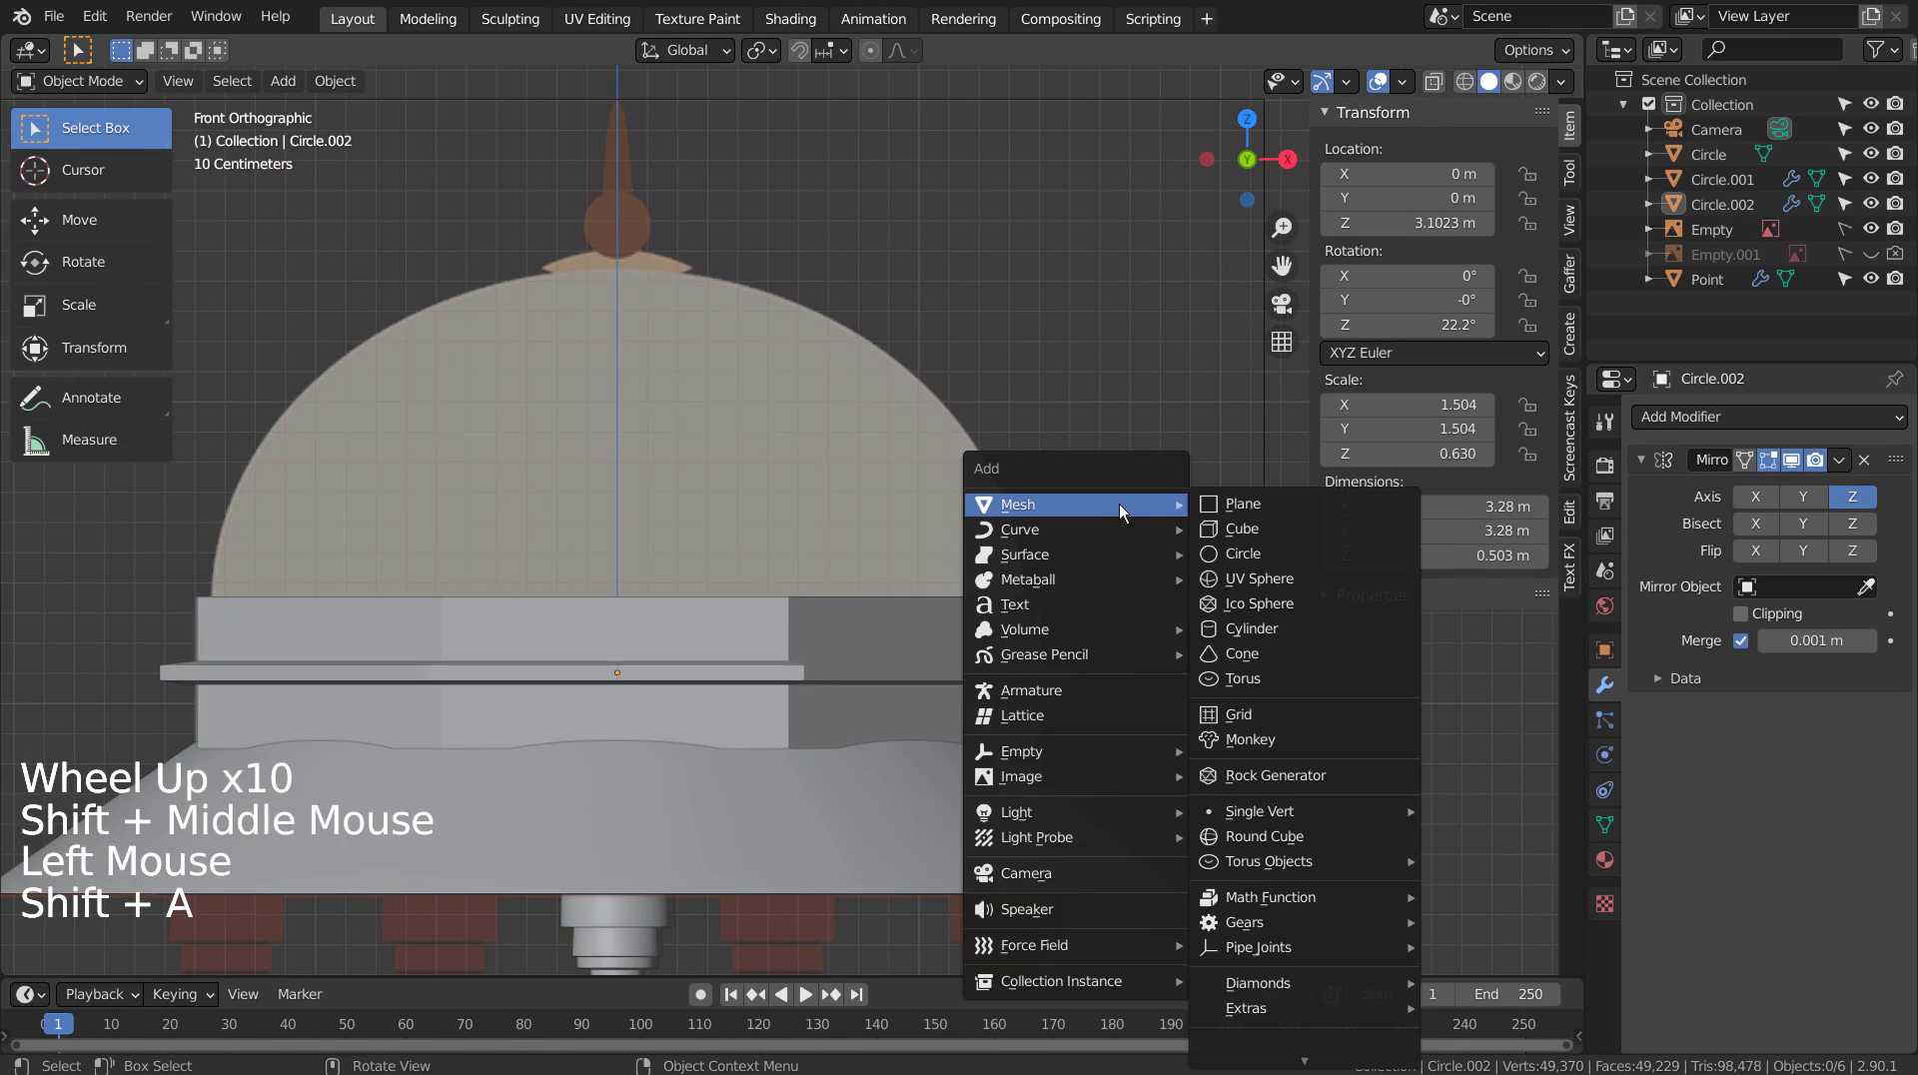
{"action": "left_click", "coordinate": [1303, 577]}
Scale the sphere uniformly to about 1.29 and raise it along Z to about 3.32 m at the dome's base.
{"action": "scroll", "coordinate": [1172, 709], "scroll_direction": "down", "scroll_amount": 8}
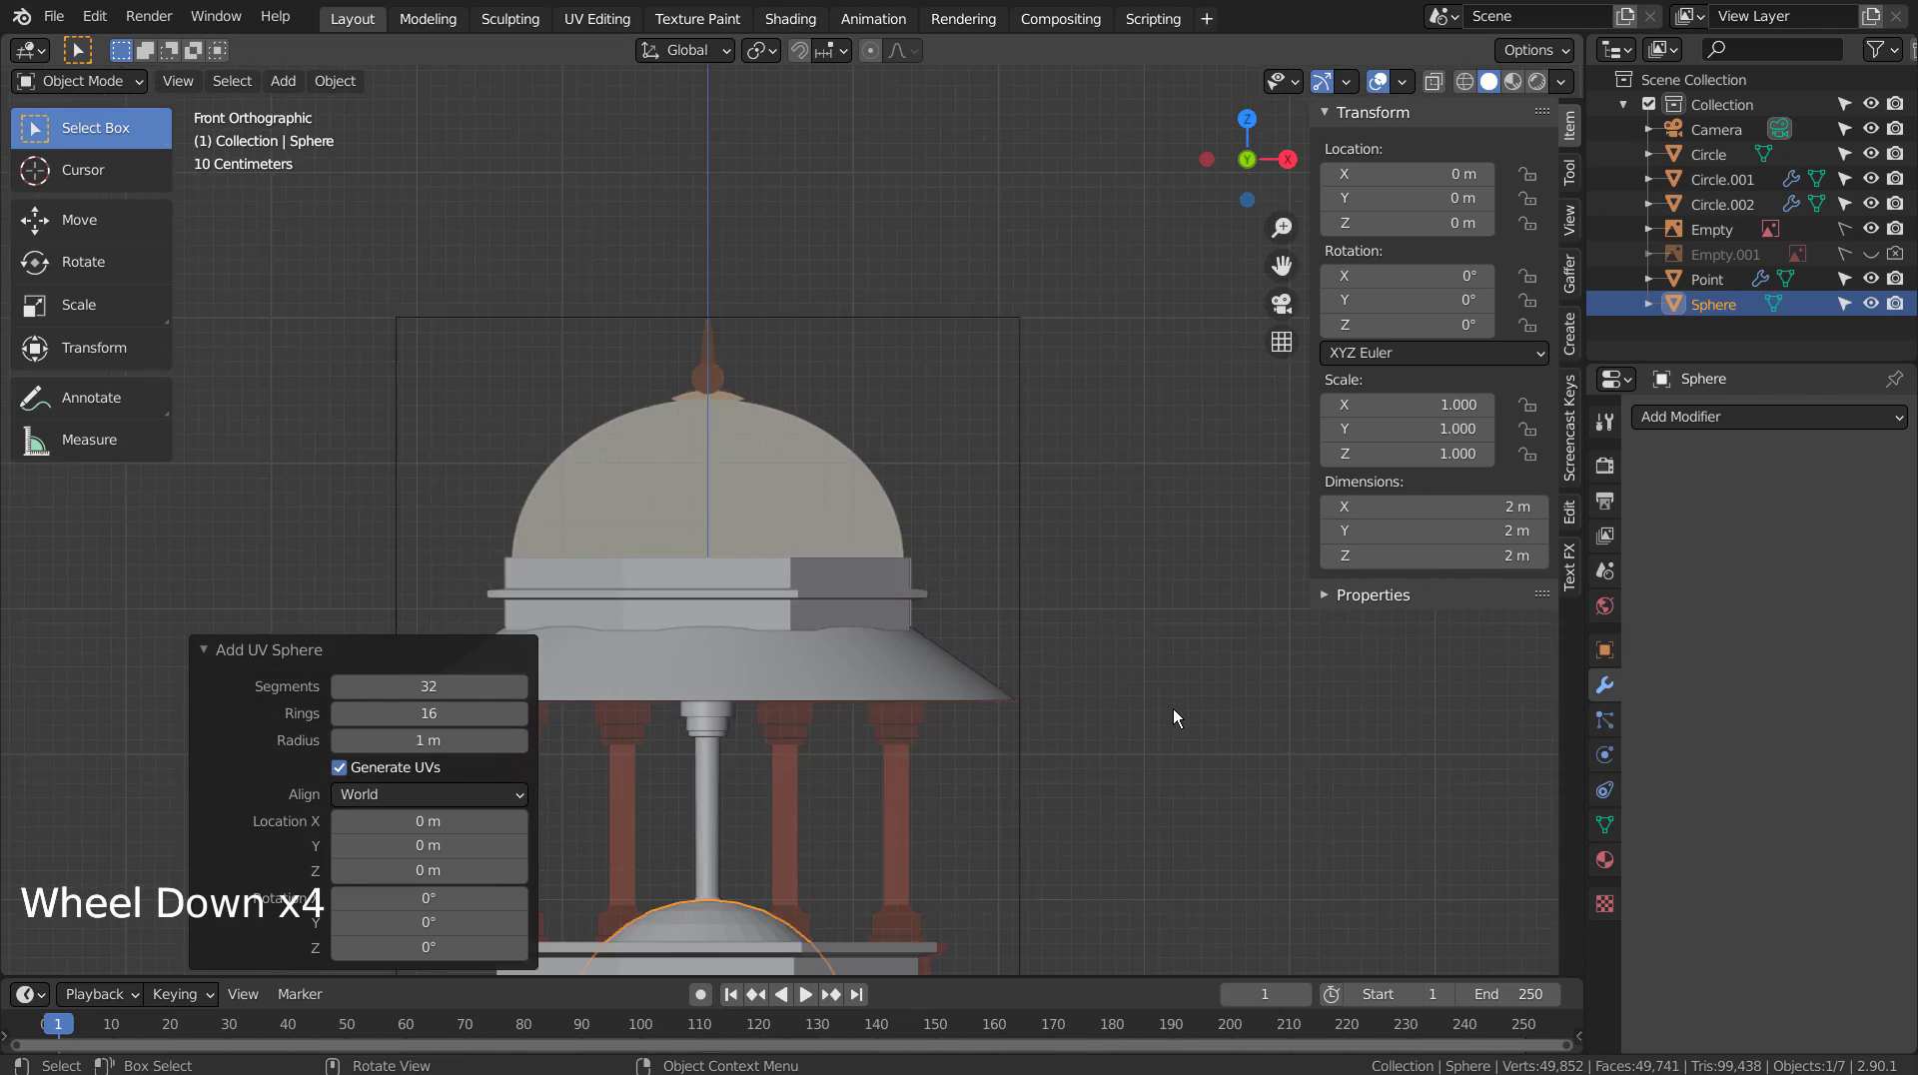
{"action": "key", "text": "g"}
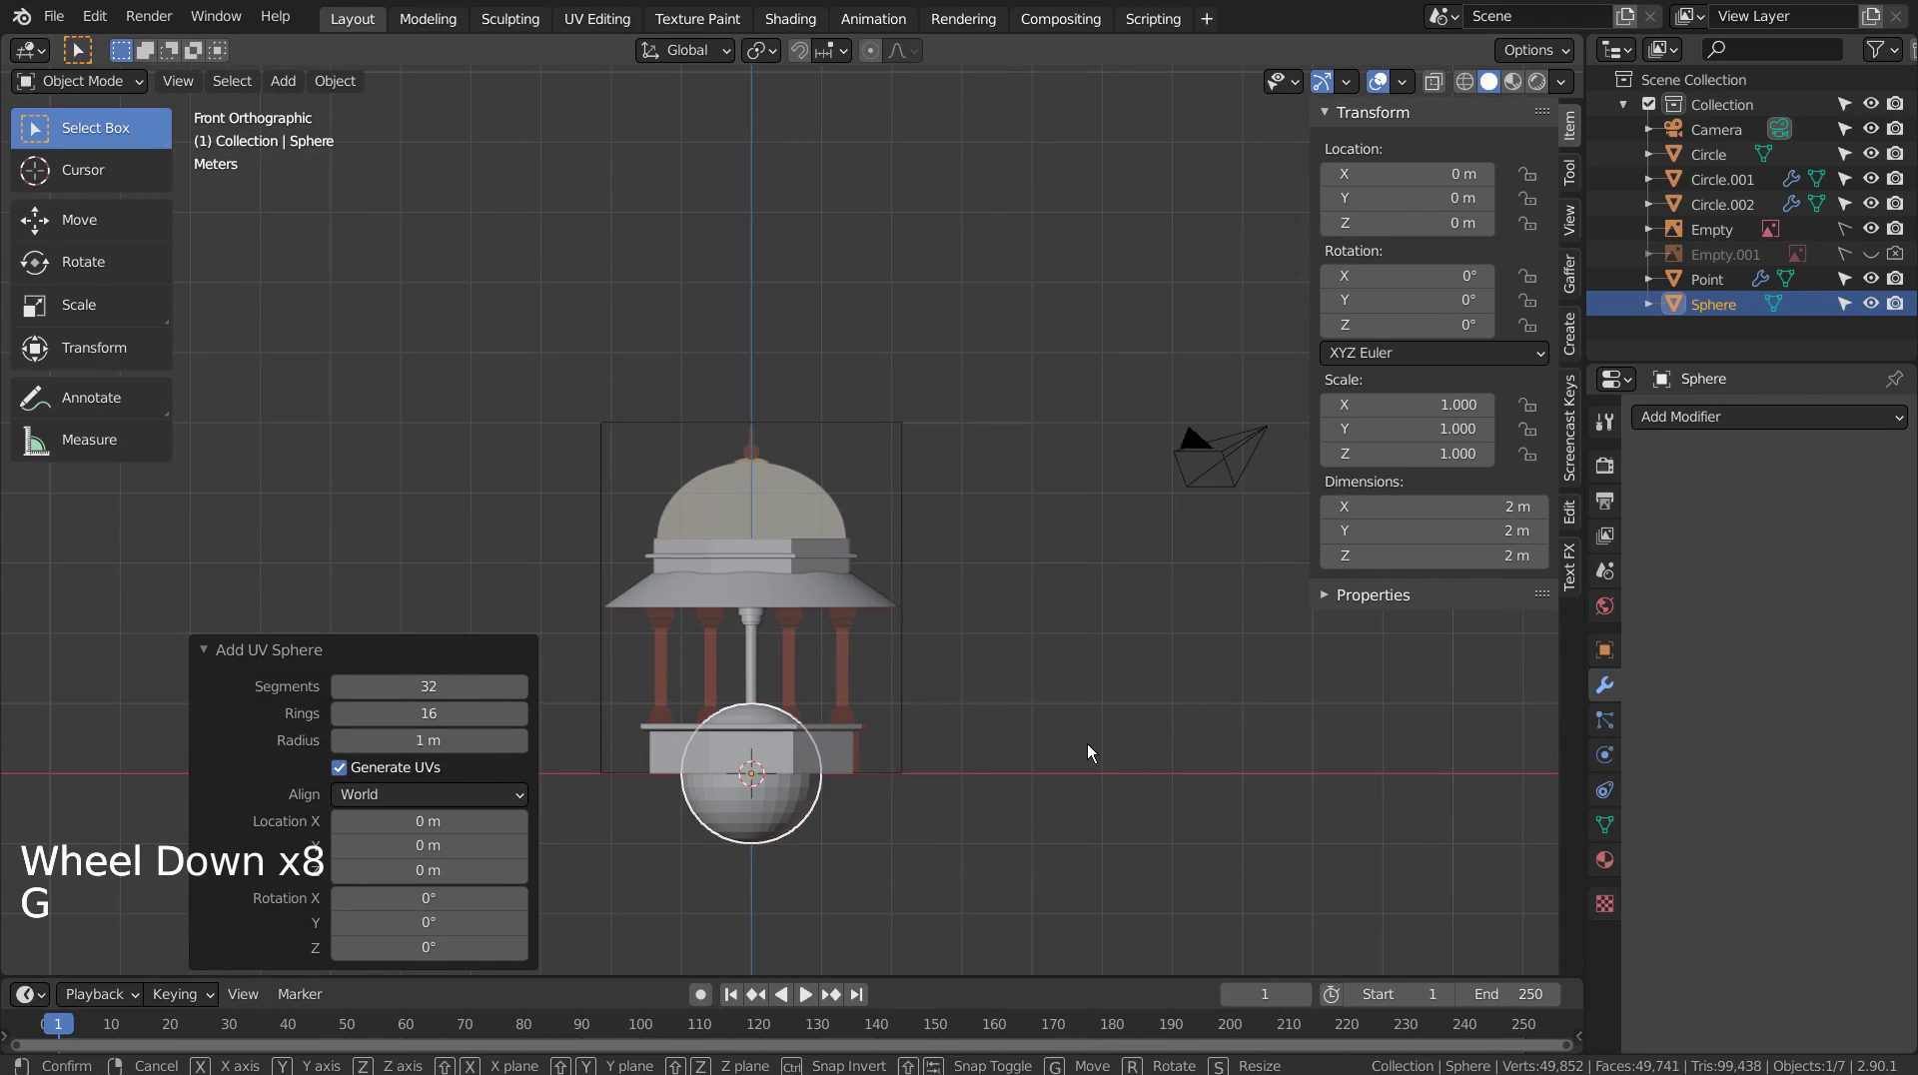
{"action": "key", "text": "z"}
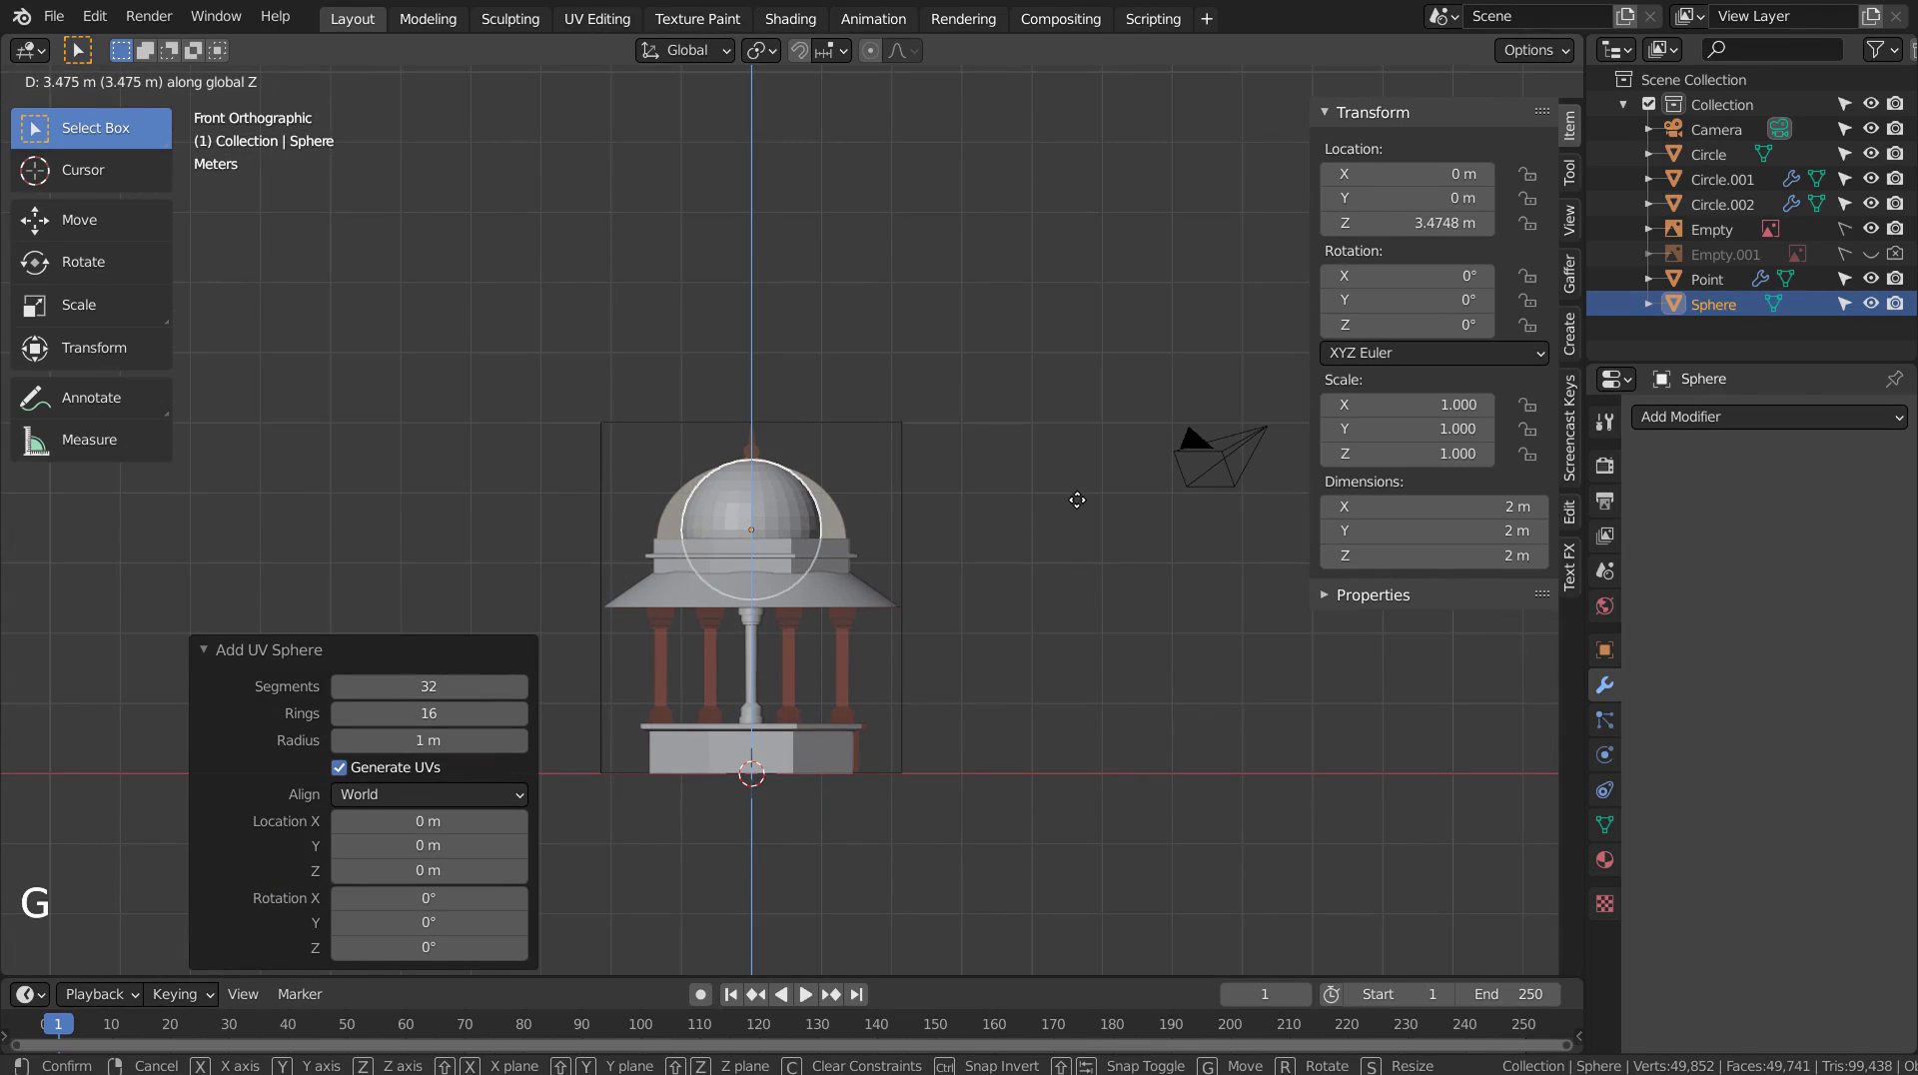
{"action": "left_click", "coordinate": [1077, 491]}
{"action": "key", "text": "s"}
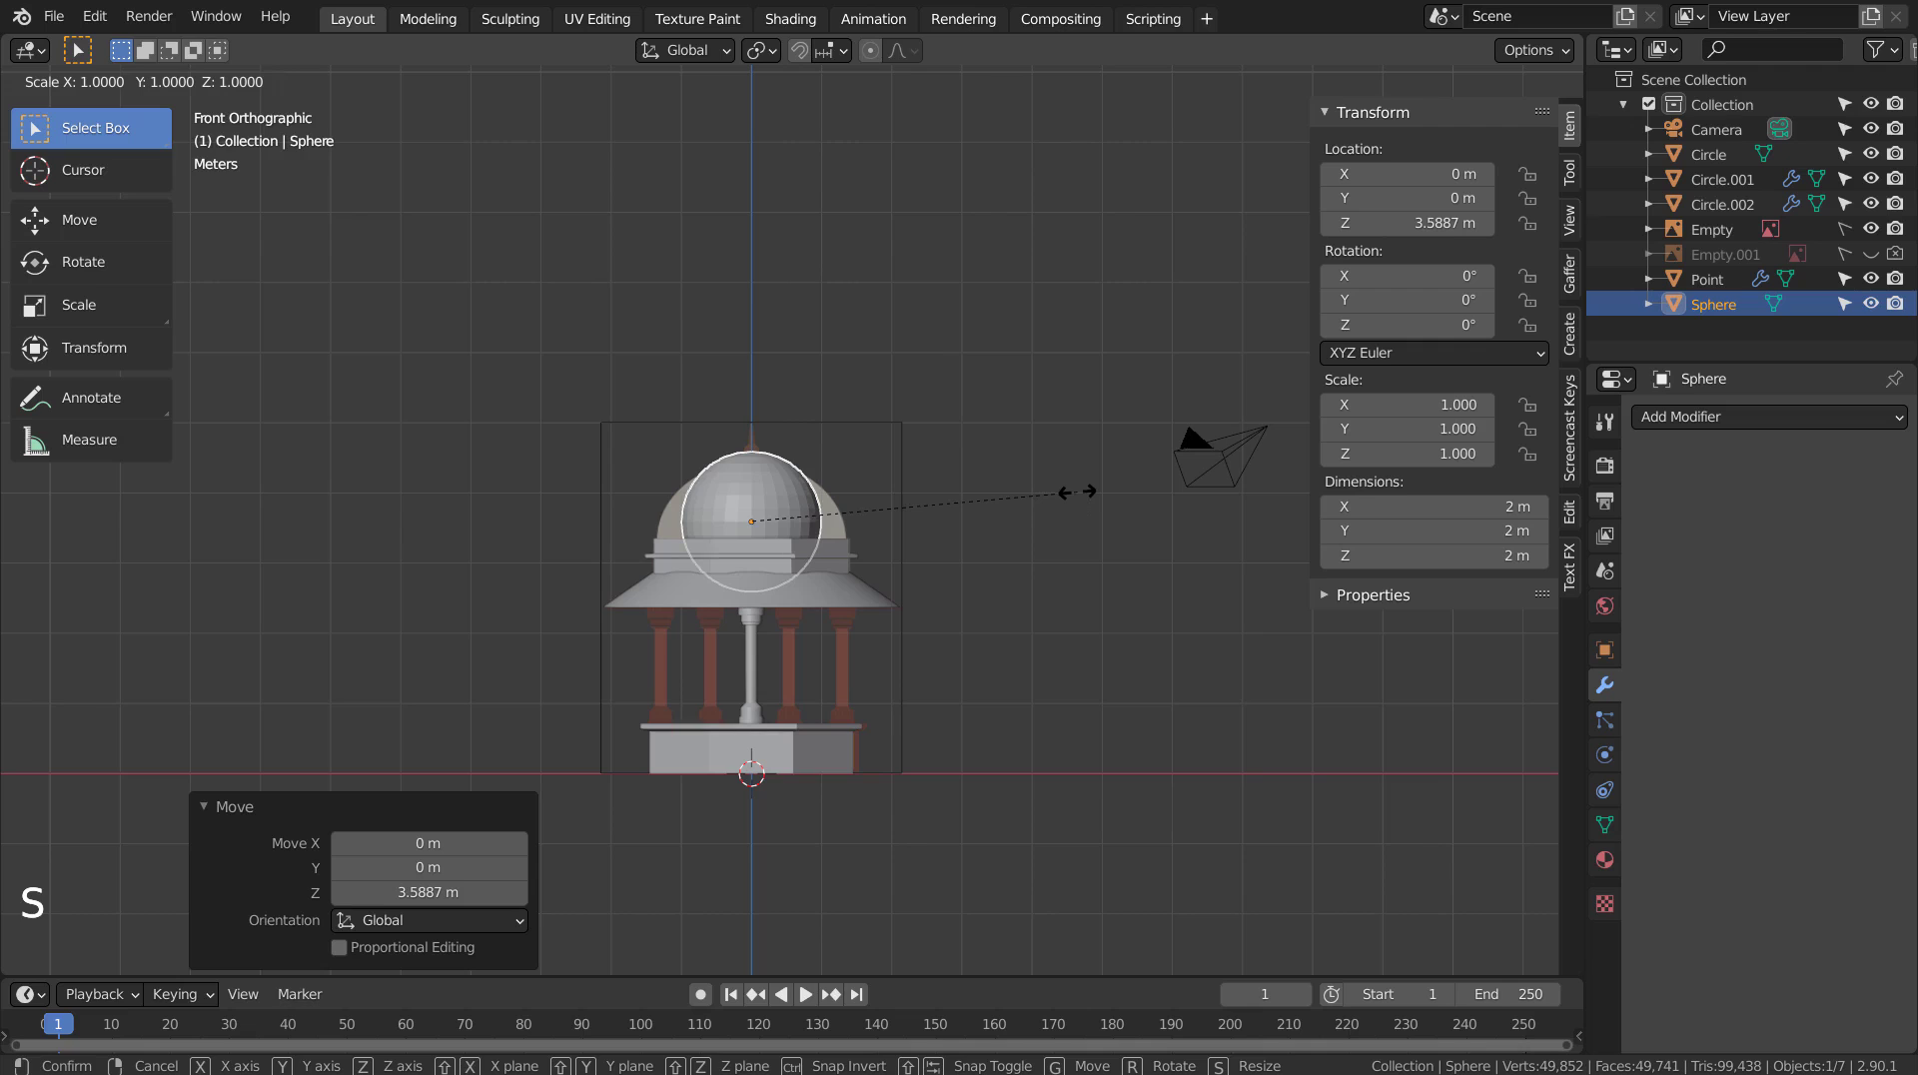
{"action": "left_click", "coordinate": [1167, 499]}
{"action": "key", "text": "g"}
{"action": "key", "text": "z"}
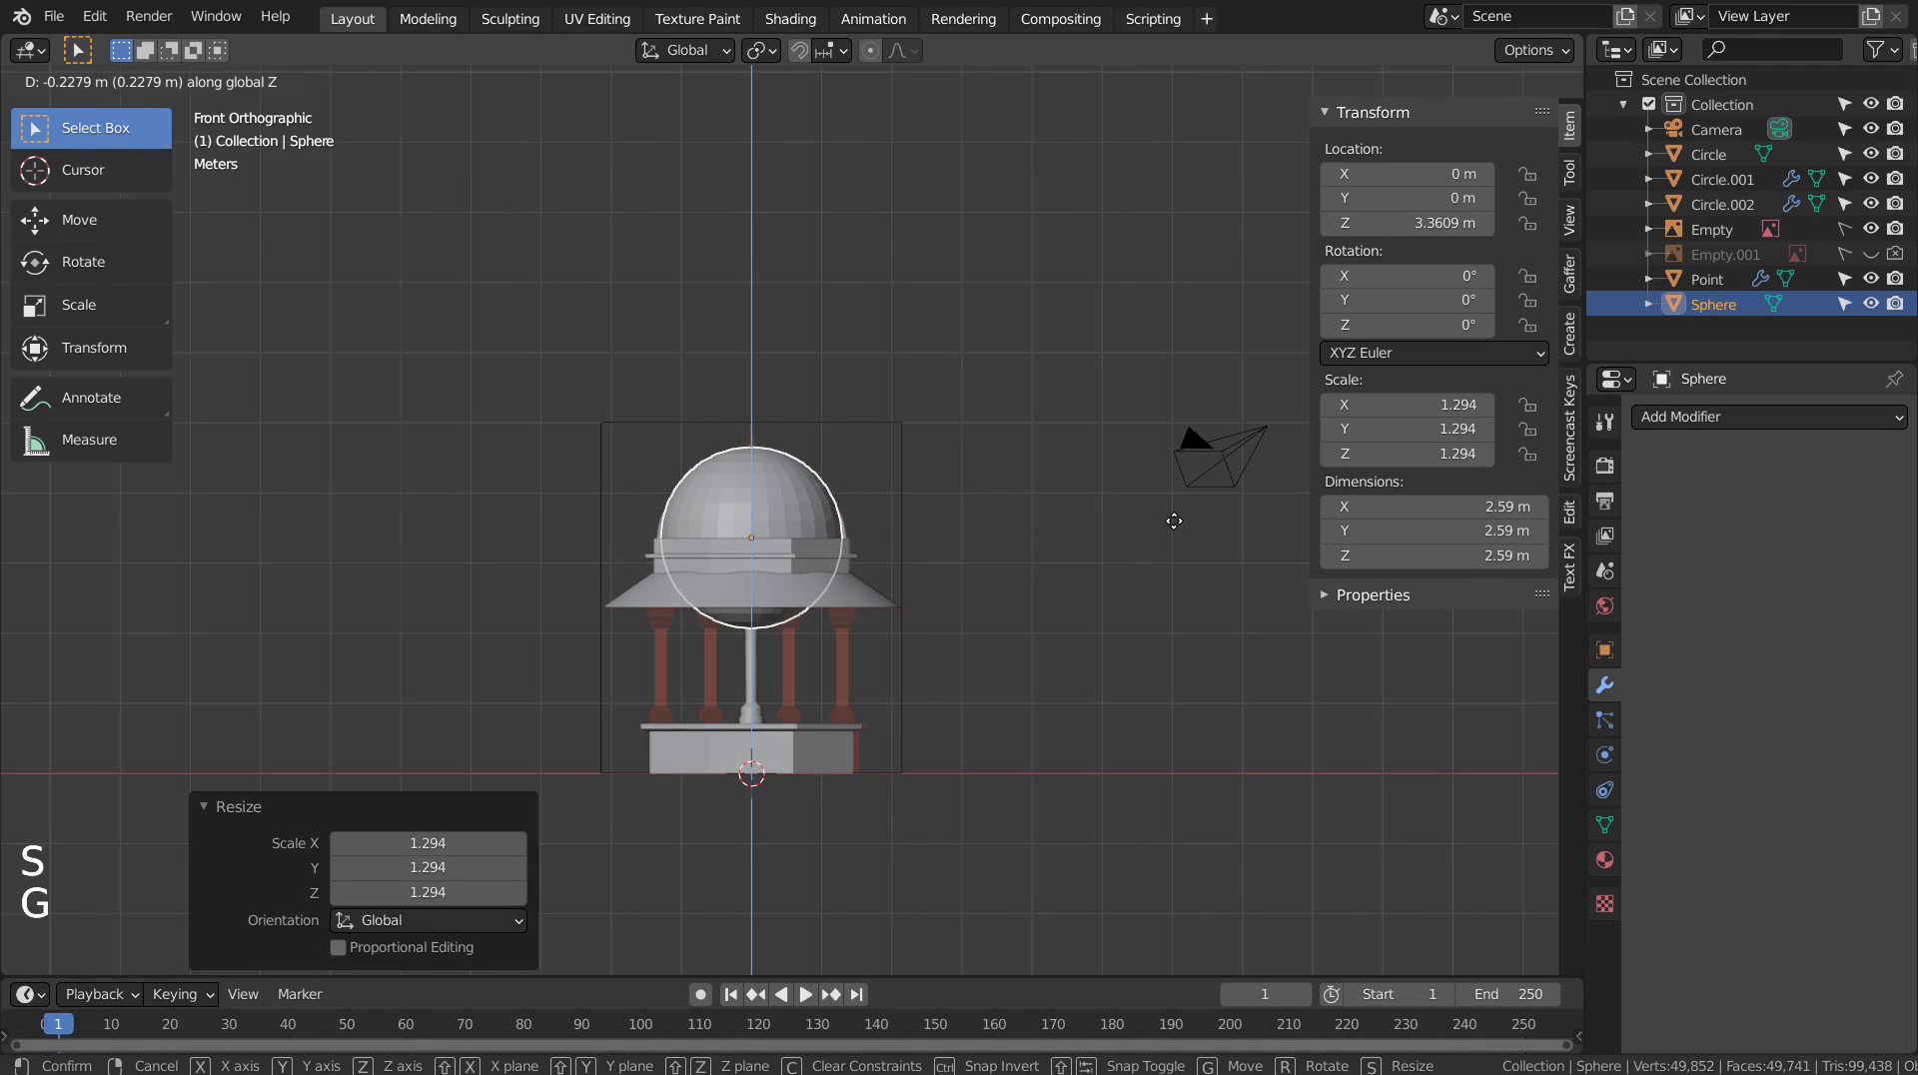
{"action": "left_click", "coordinate": [1172, 523]}
In wireframe, scale the sphere by about 0.86 along Z and about 1.04 uniformly to match the reference dome.
{"action": "key", "text": "shift+z"}
{"action": "scroll", "coordinate": [1029, 453], "scroll_direction": "up", "scroll_amount": 2}
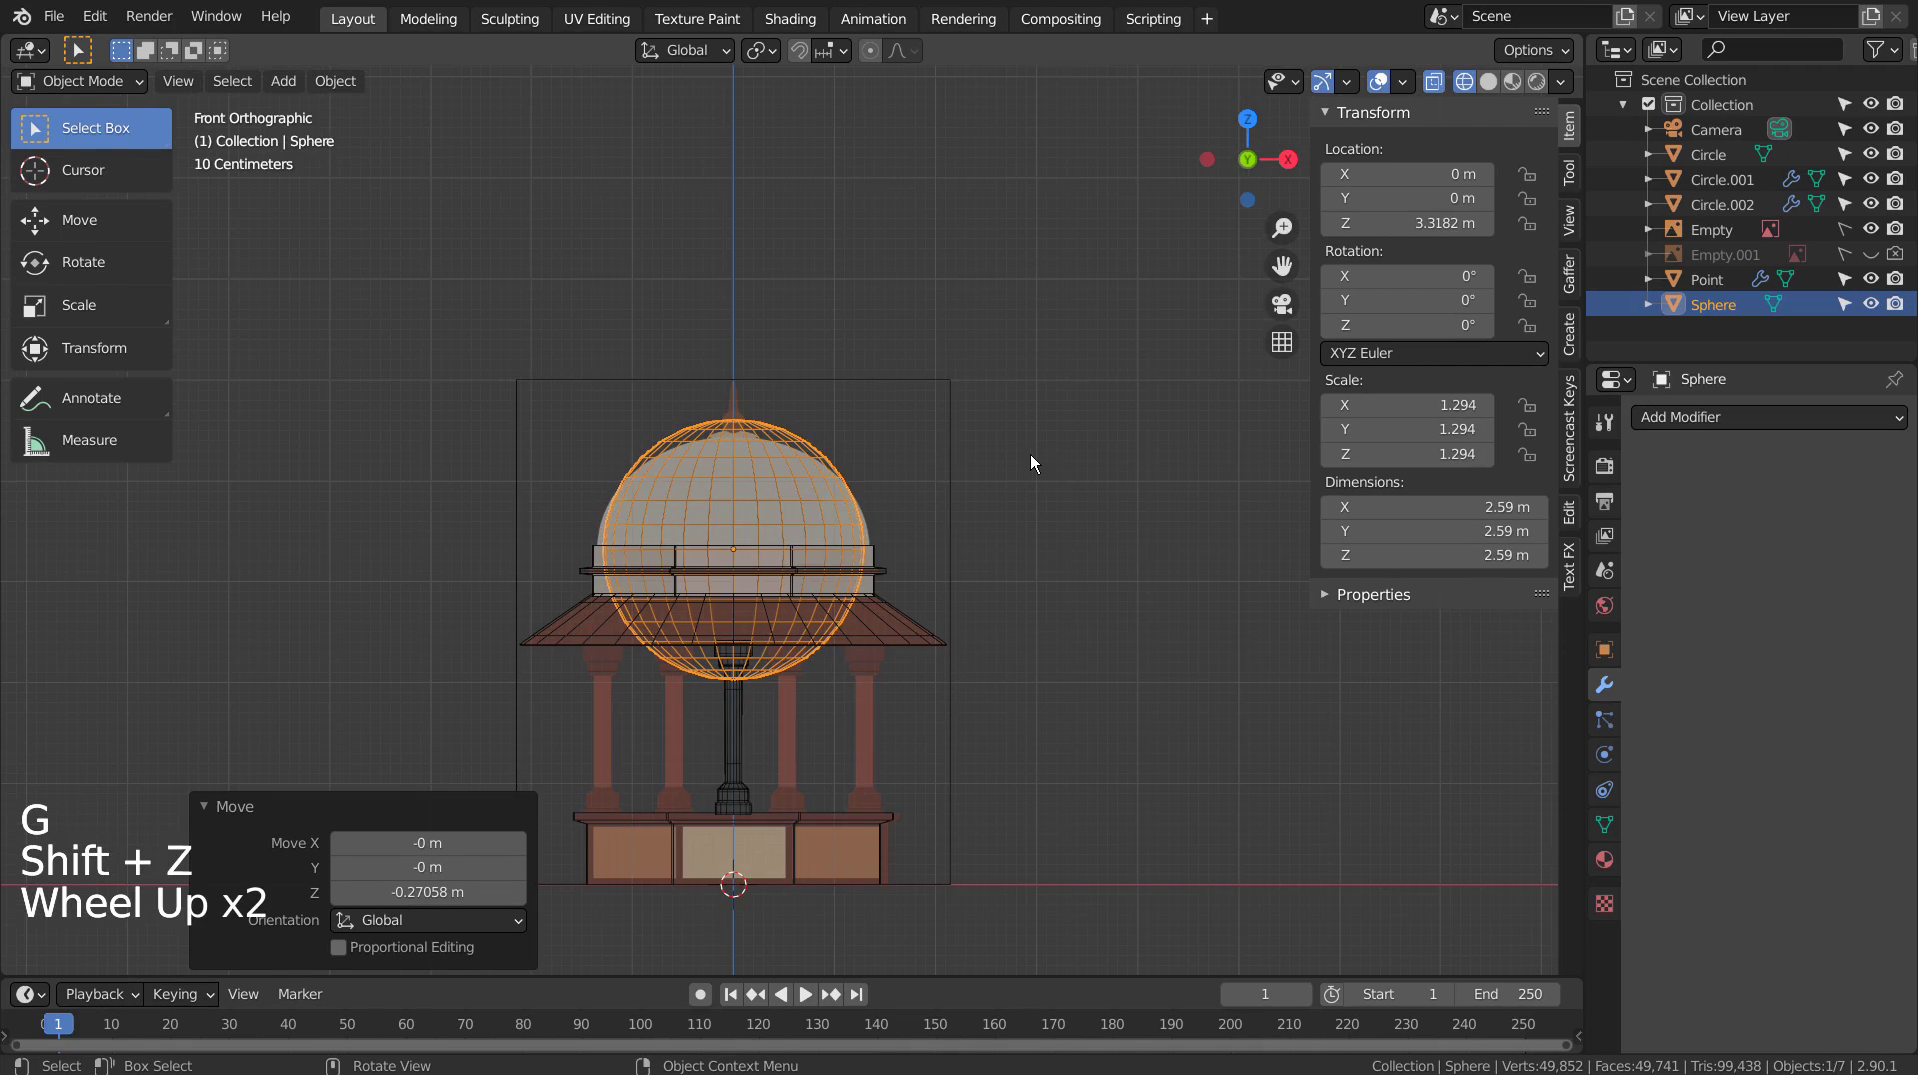
{"action": "scroll", "coordinate": [1028, 462], "scroll_direction": "up", "scroll_amount": 1}
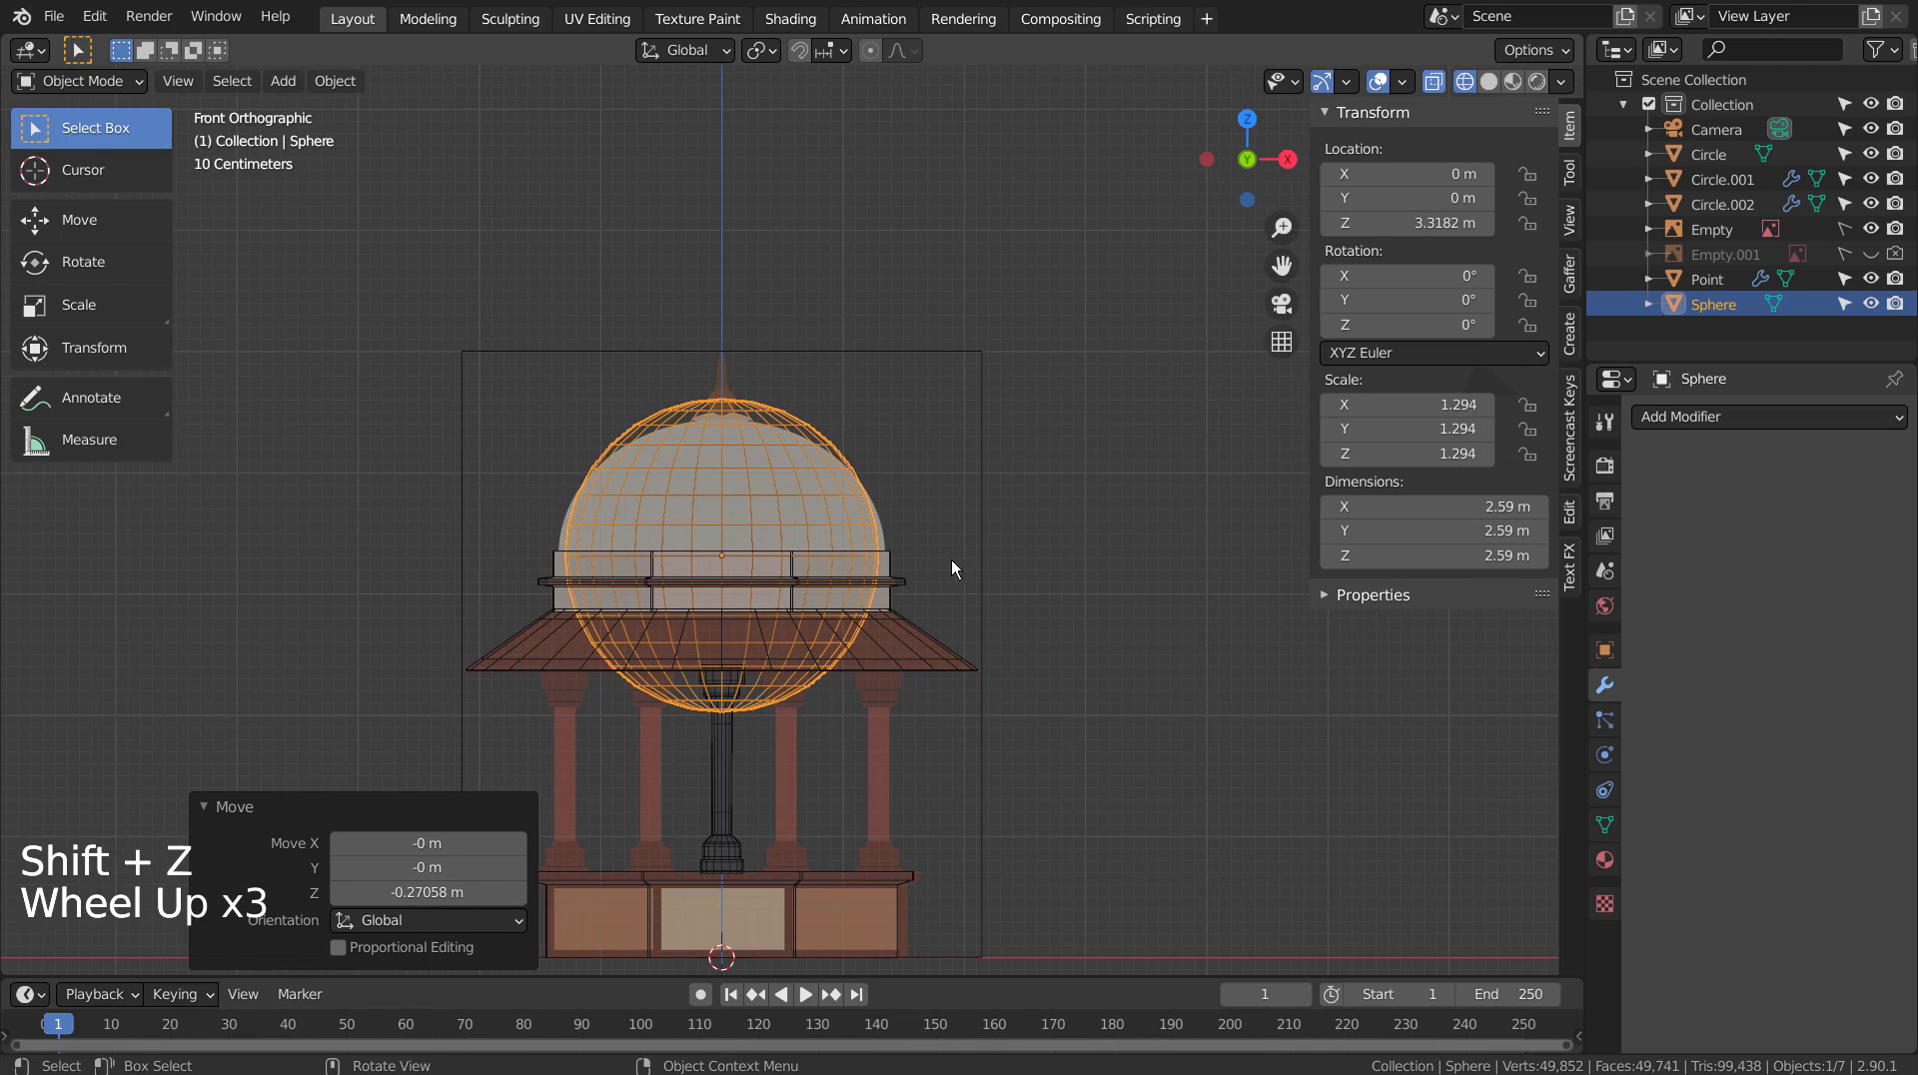
{"action": "key", "text": "s"}
{"action": "key", "text": "z"}
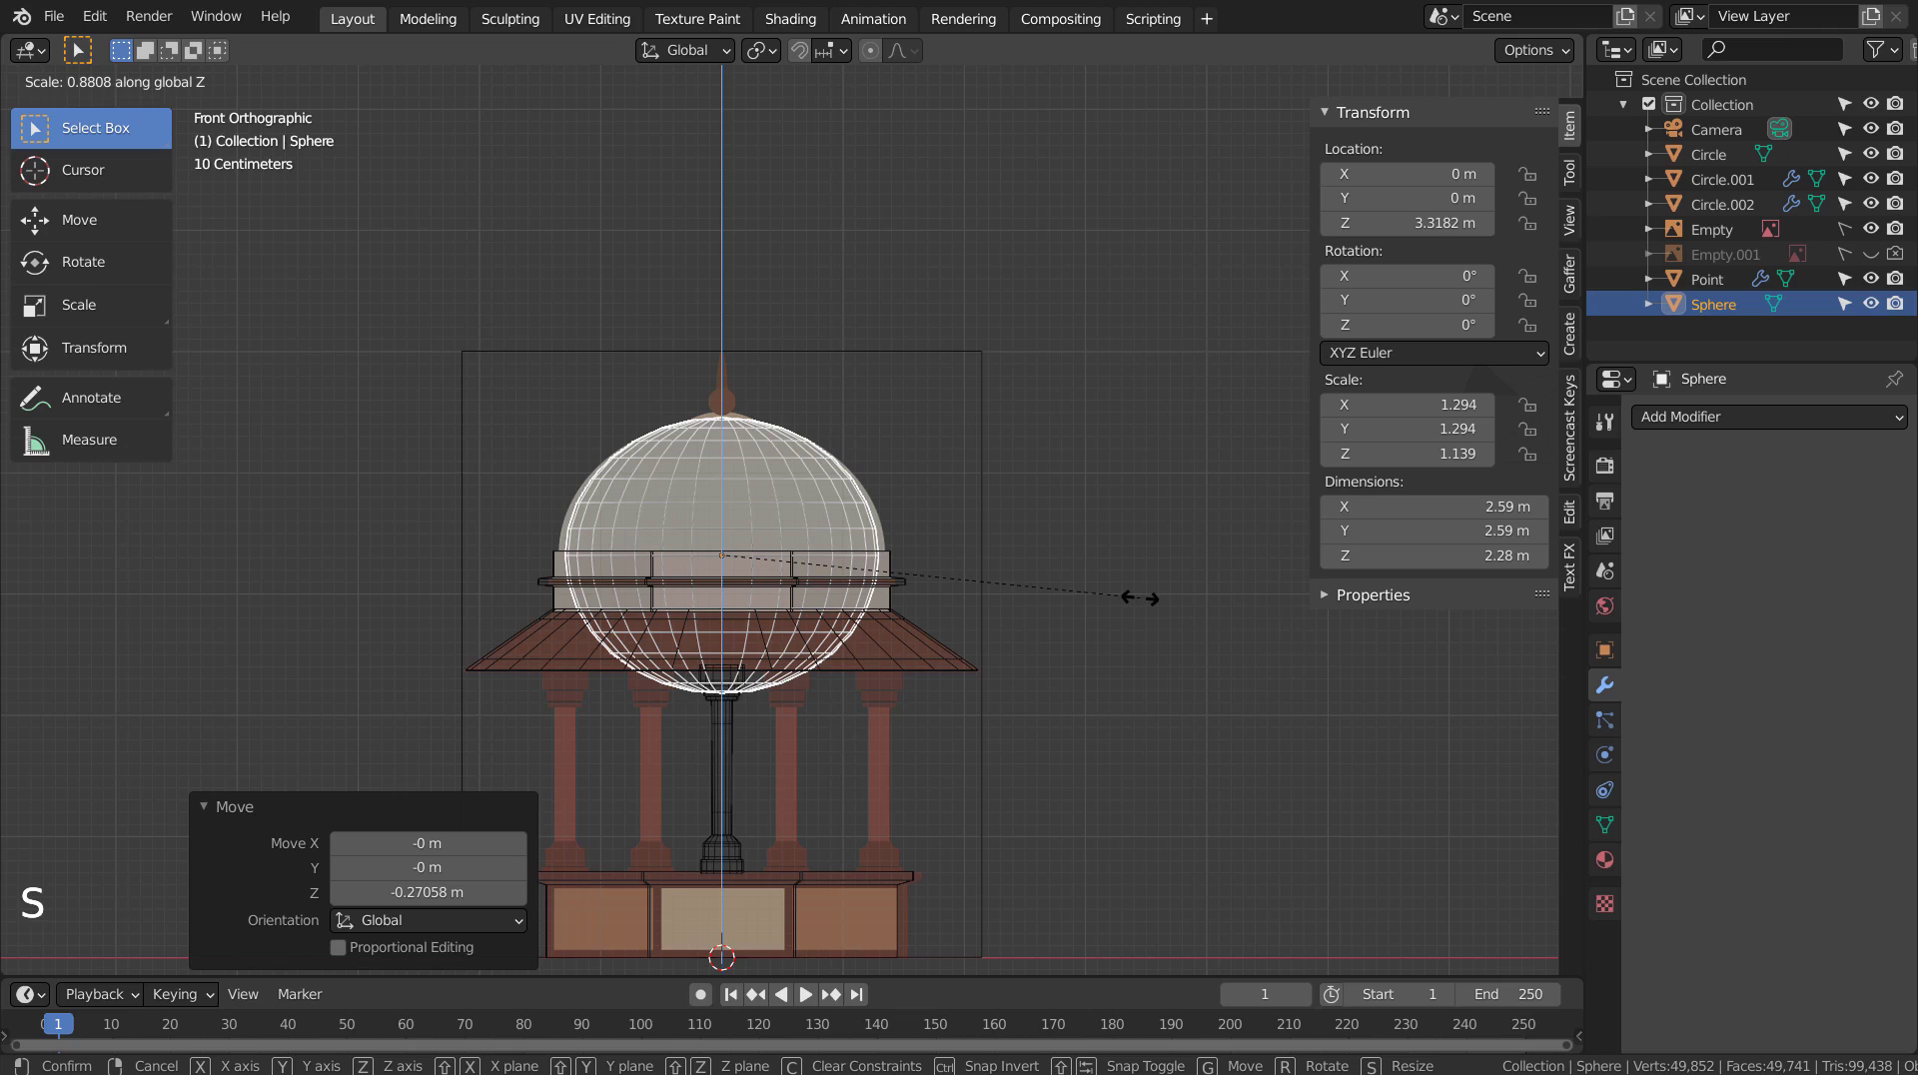
{"action": "left_click", "coordinate": [1137, 597]}
{"action": "key", "text": "s"}
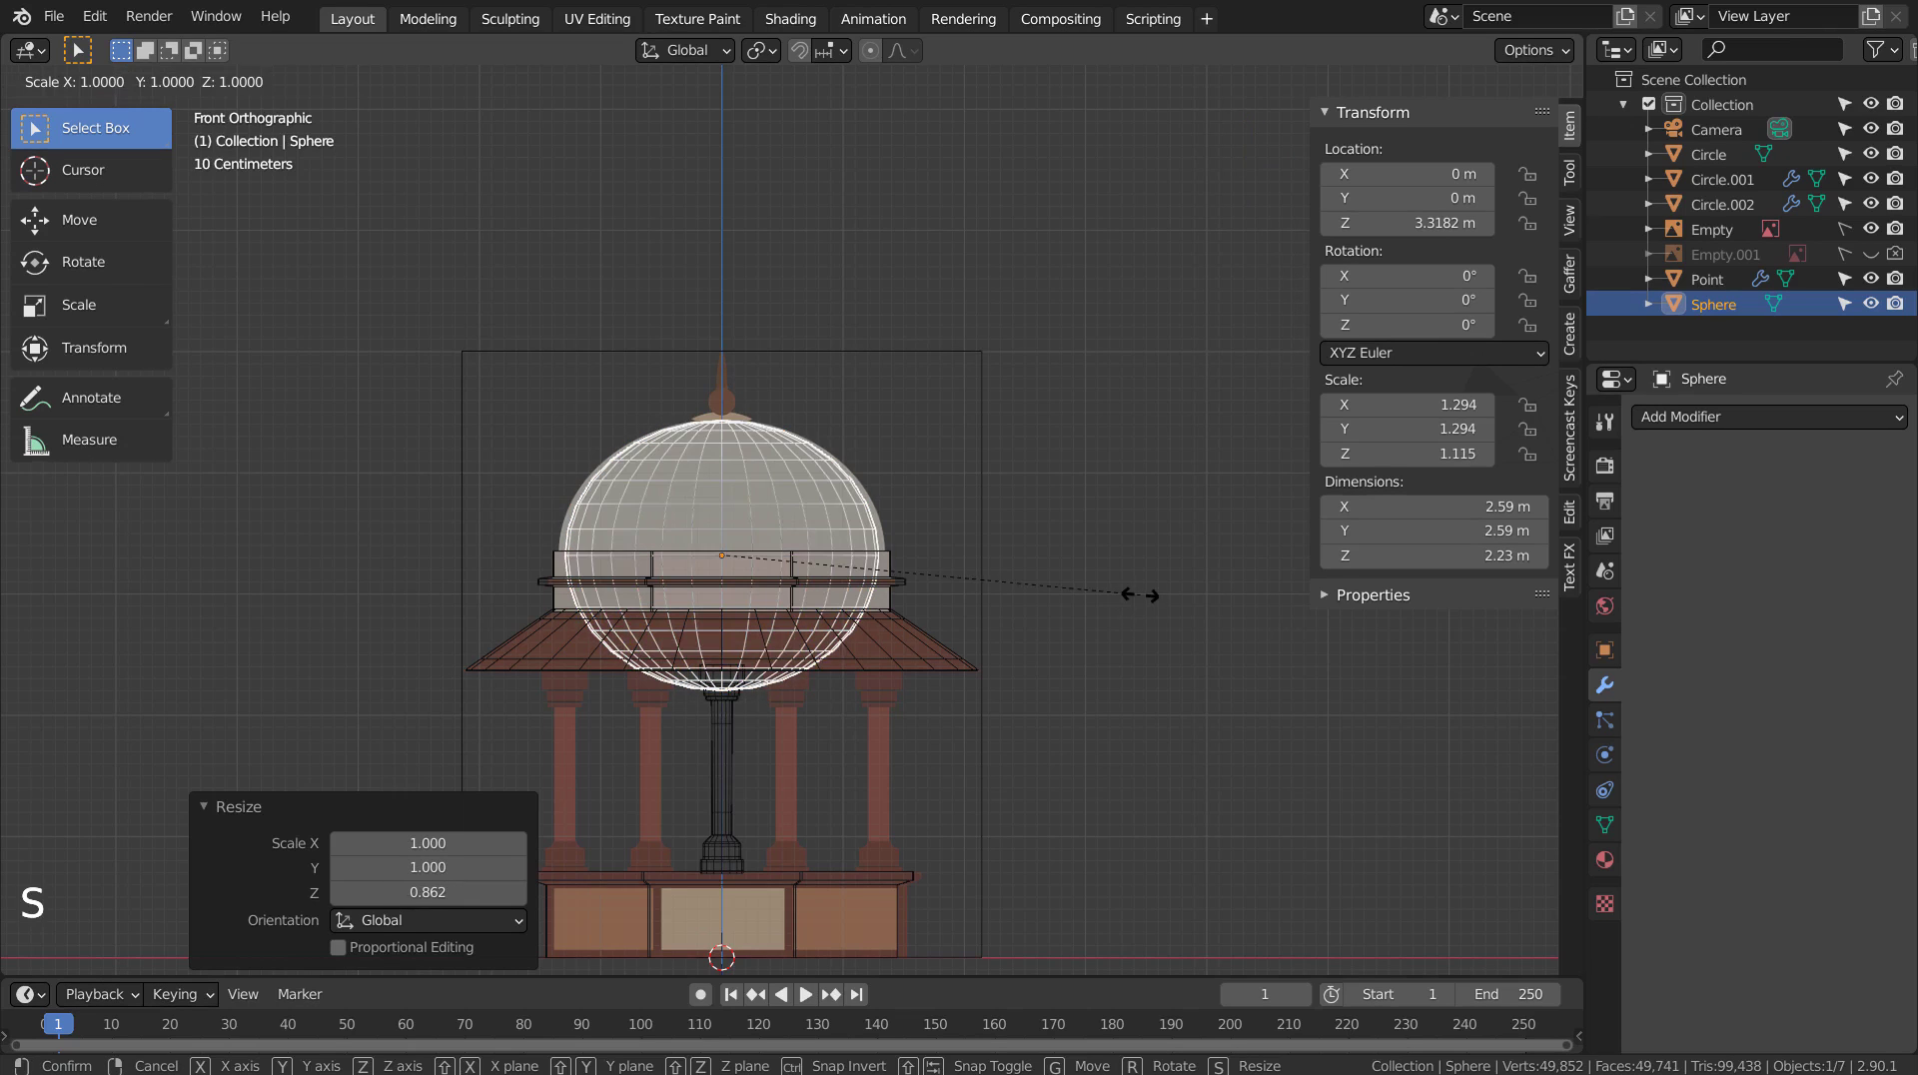
{"action": "left_click", "coordinate": [1156, 593]}
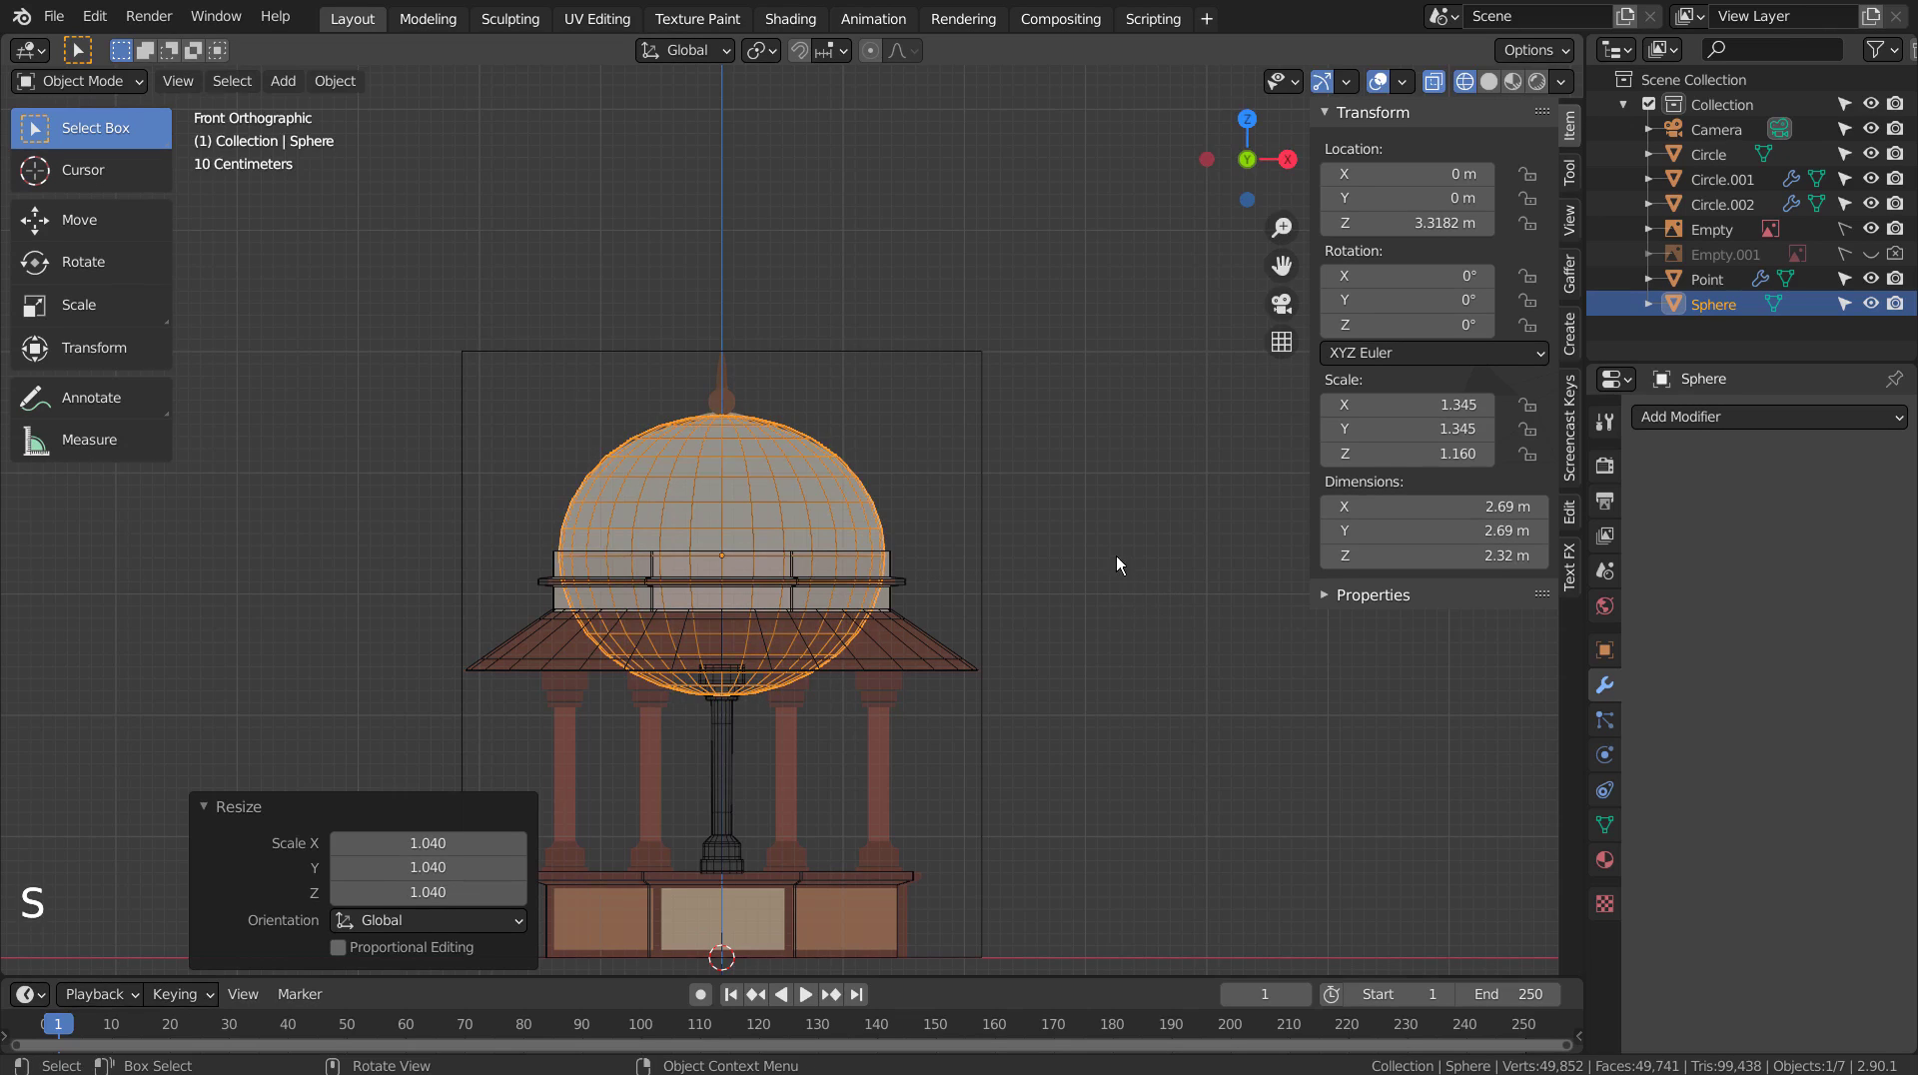
Delete the faces of the sphere's lower half, leaving only the dome.
{"action": "scroll", "coordinate": [1078, 552], "scroll_direction": "up", "scroll_amount": 3}
{"action": "key", "text": "Tab"}
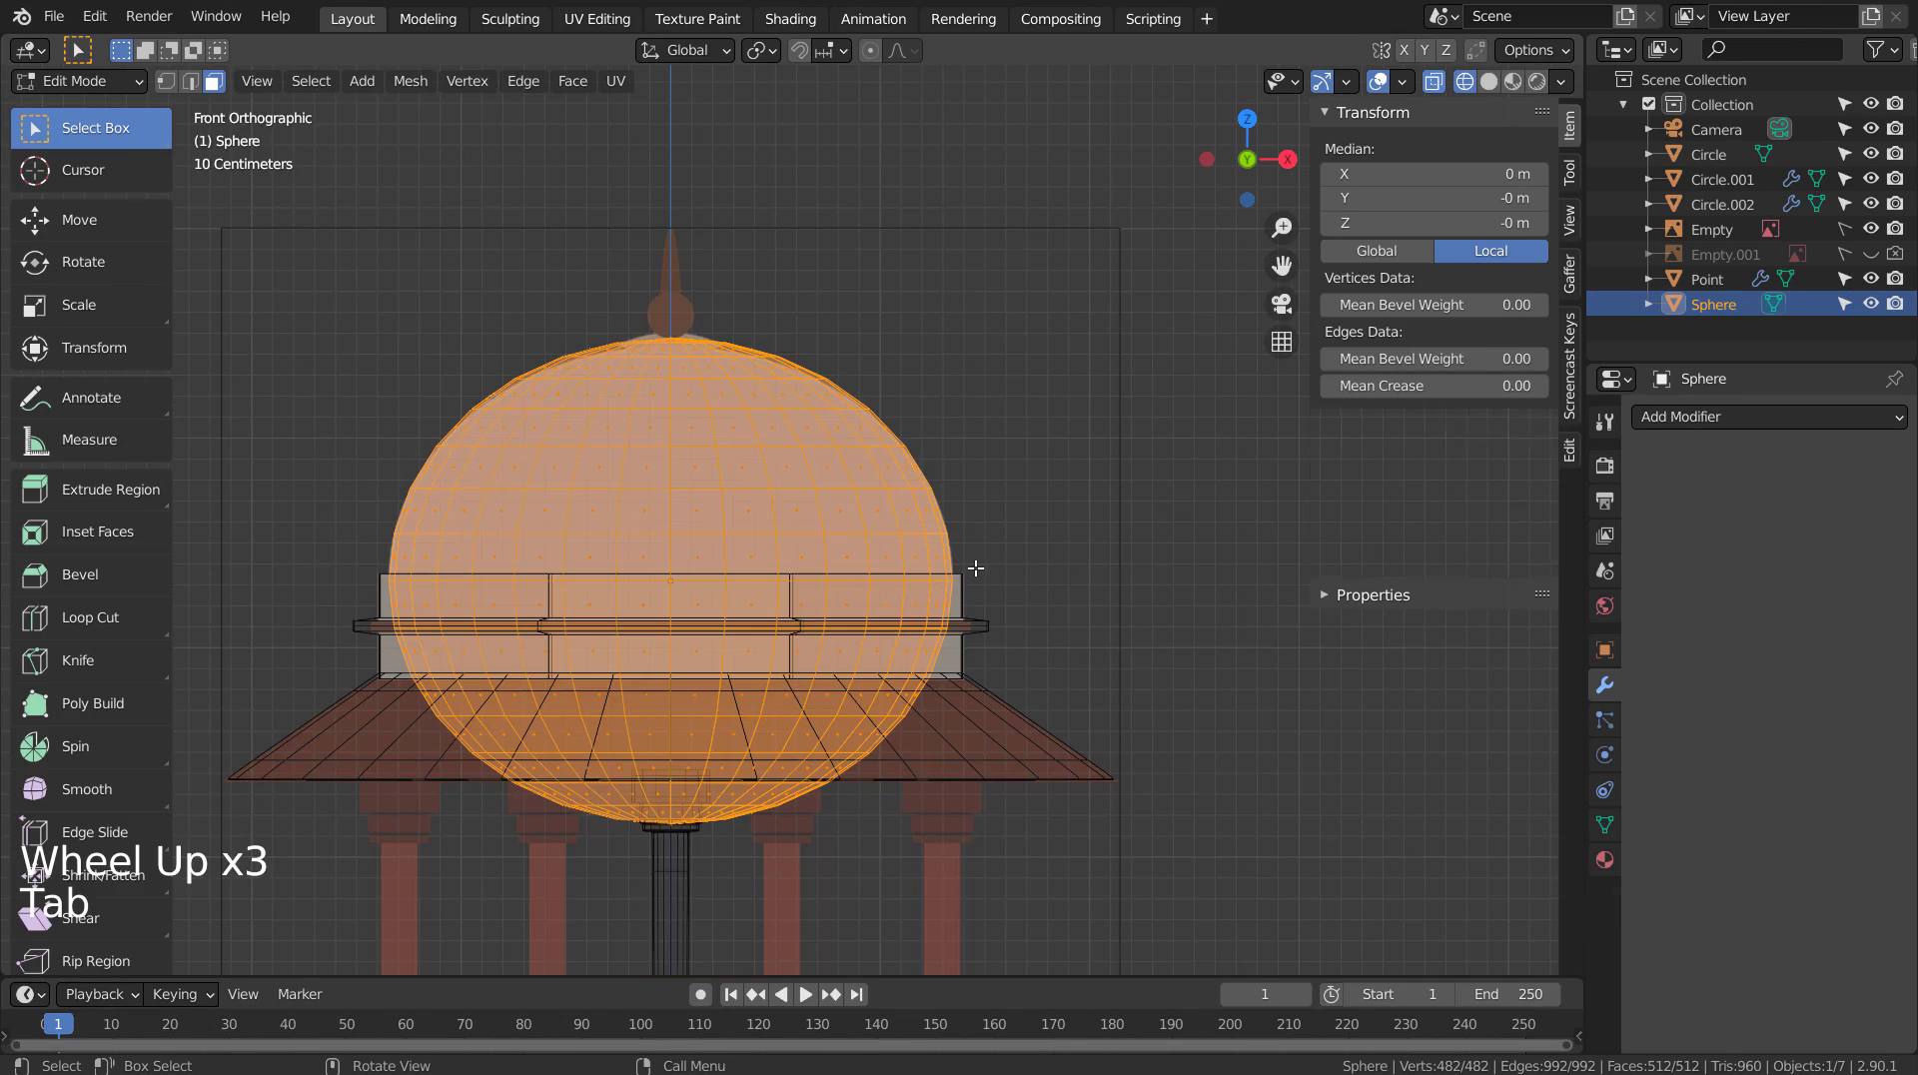
{"action": "key", "text": "3"}
{"action": "left_click", "coordinate": [999, 571]}
{"action": "key", "text": "b"}
{"action": "left_click_drag", "start_coordinate": [345, 605], "coordinate": [1049, 884]}
{"action": "key", "text": "x"}
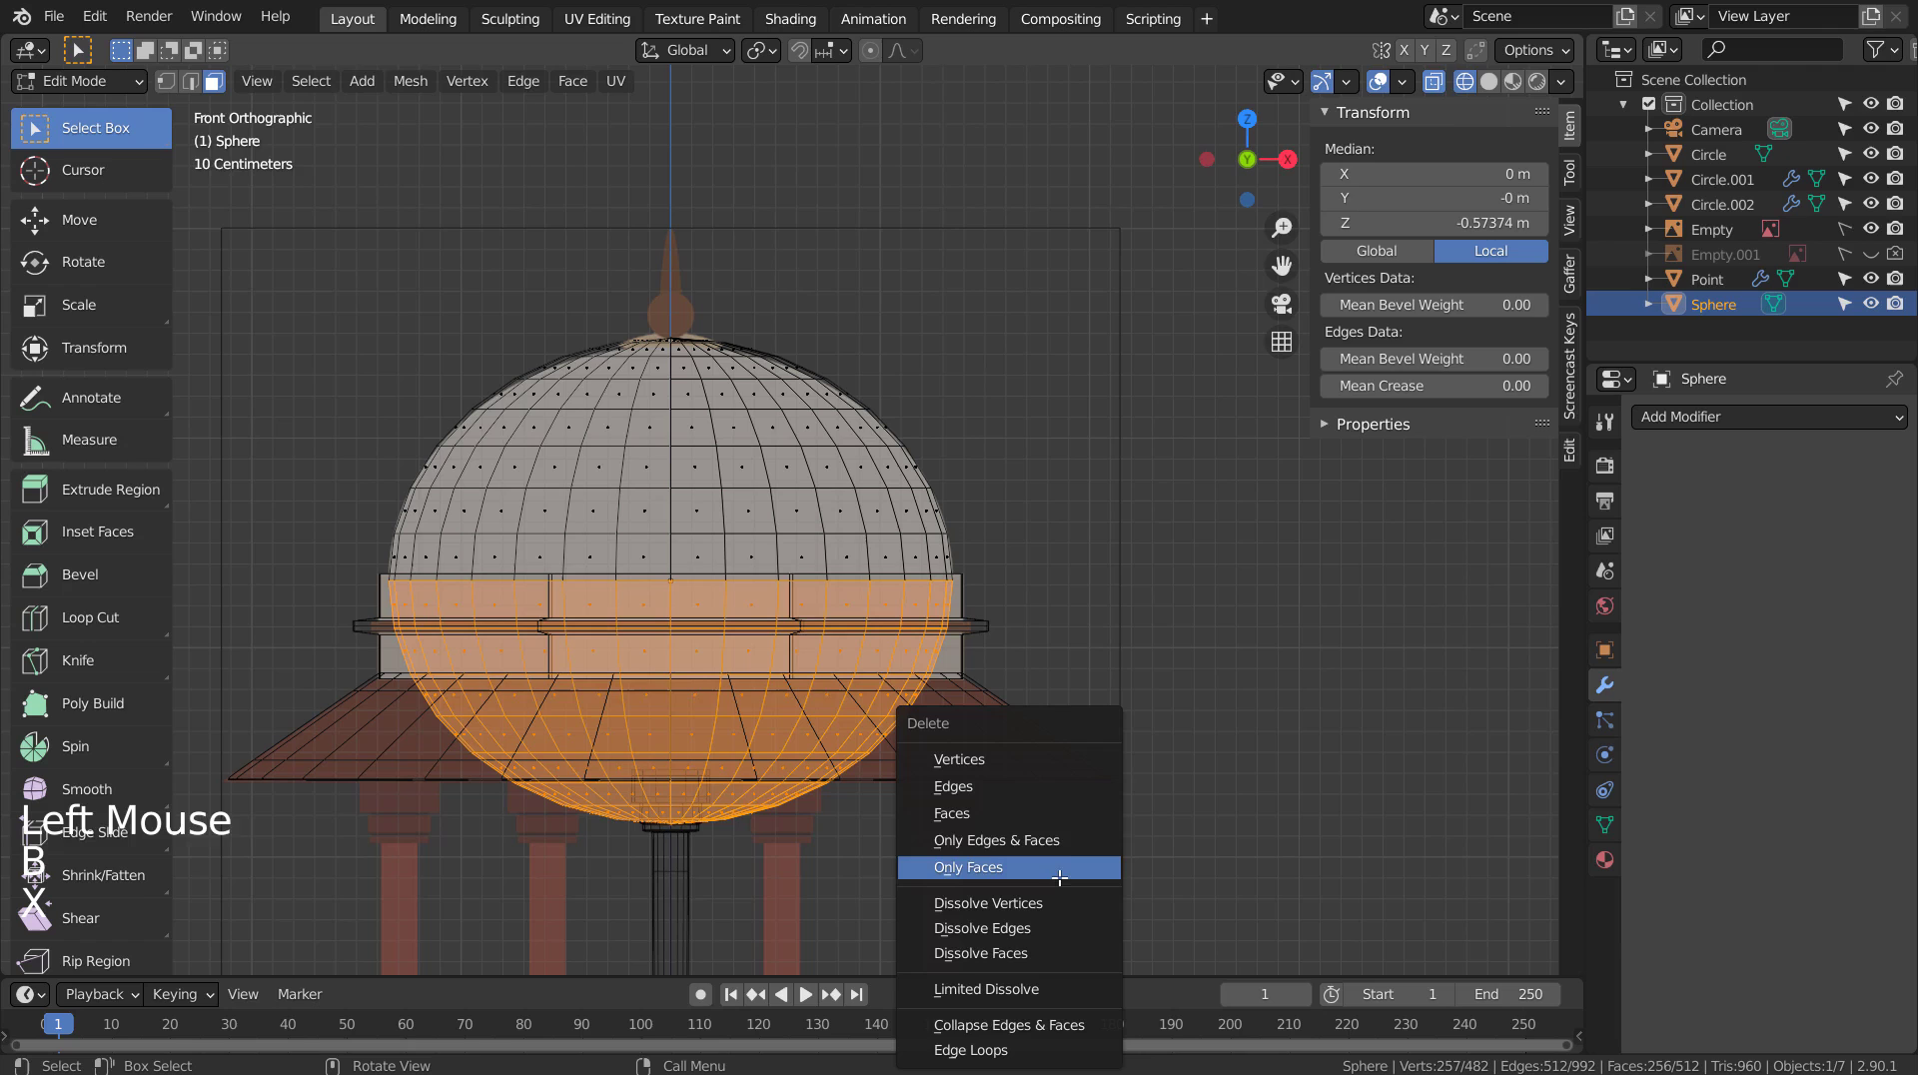
{"action": "left_click", "coordinate": [1058, 818]}
{"action": "key", "text": "Tab"}
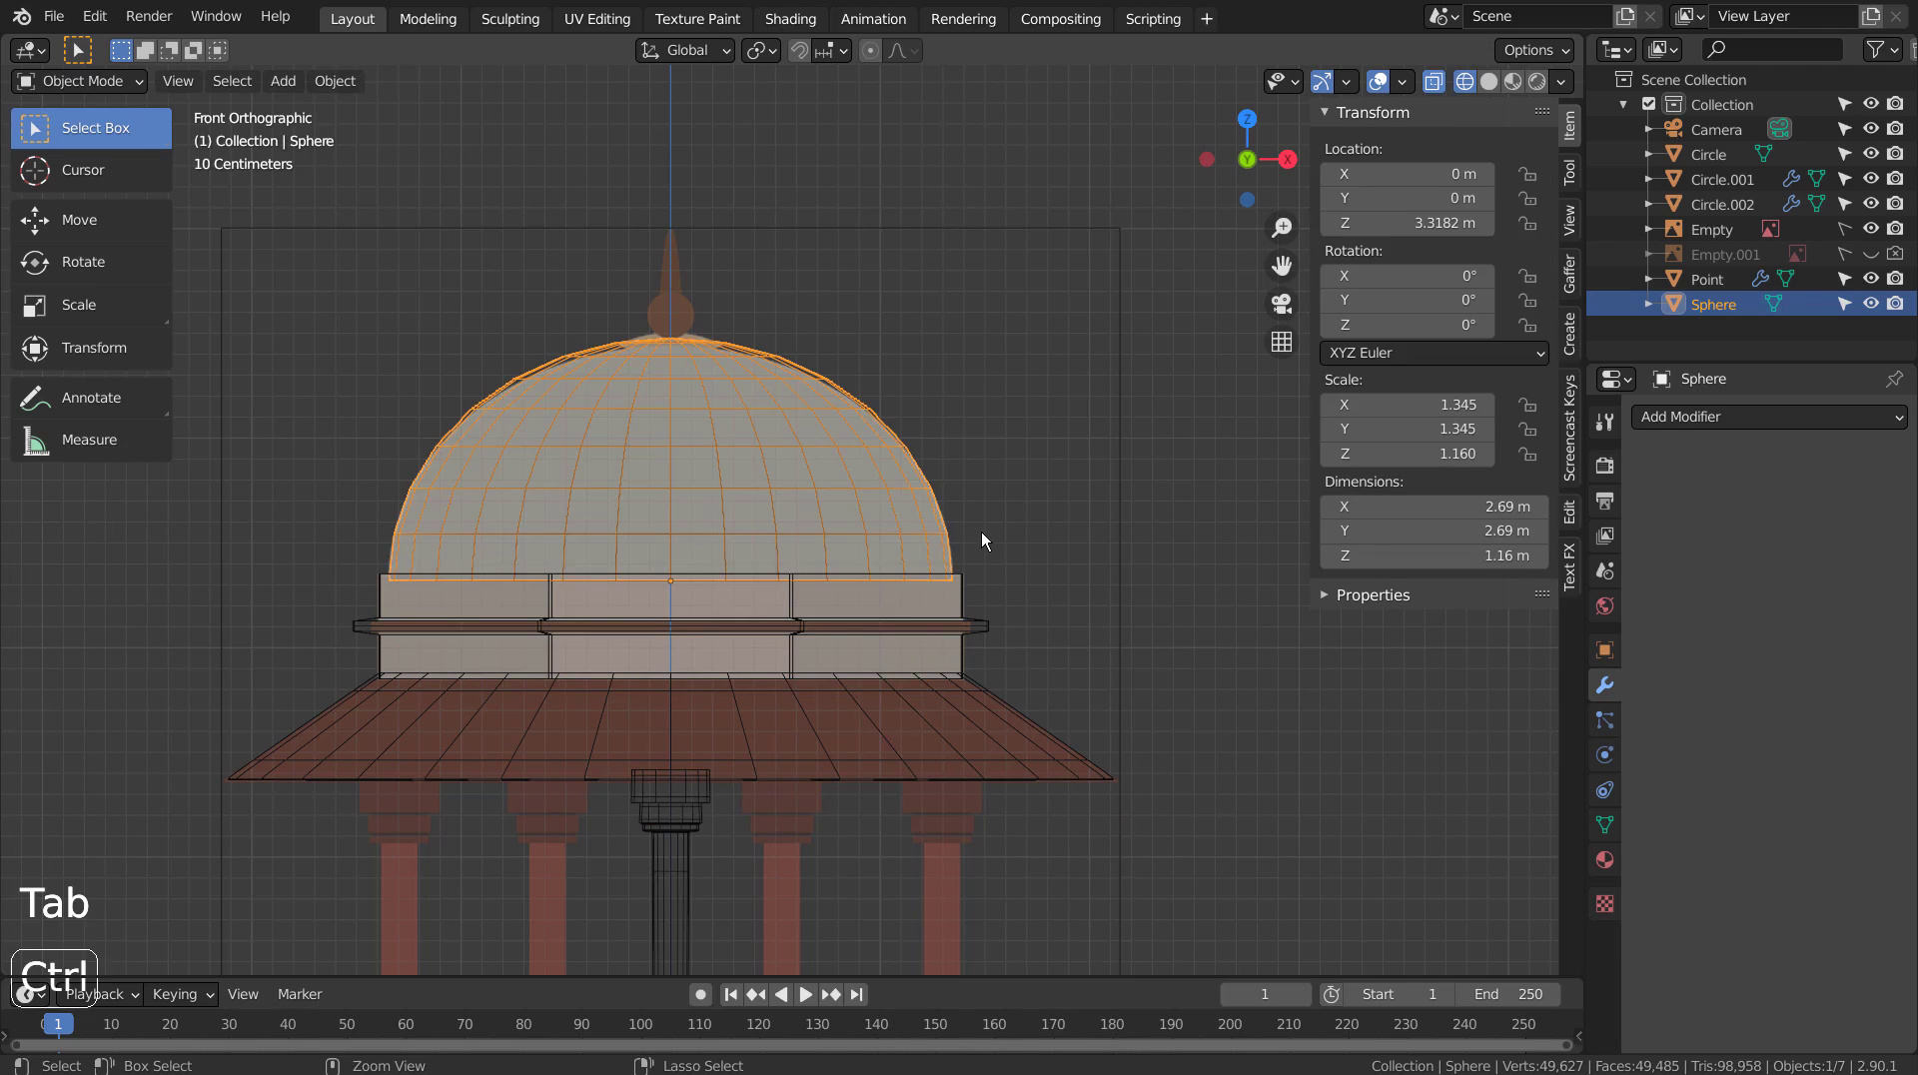
Add a level 3 Subdivision Surface modifier to the dome and inspect it in solid shading.
{"action": "key", "text": "ctrl+3"}
{"action": "key", "text": "shift+z"}
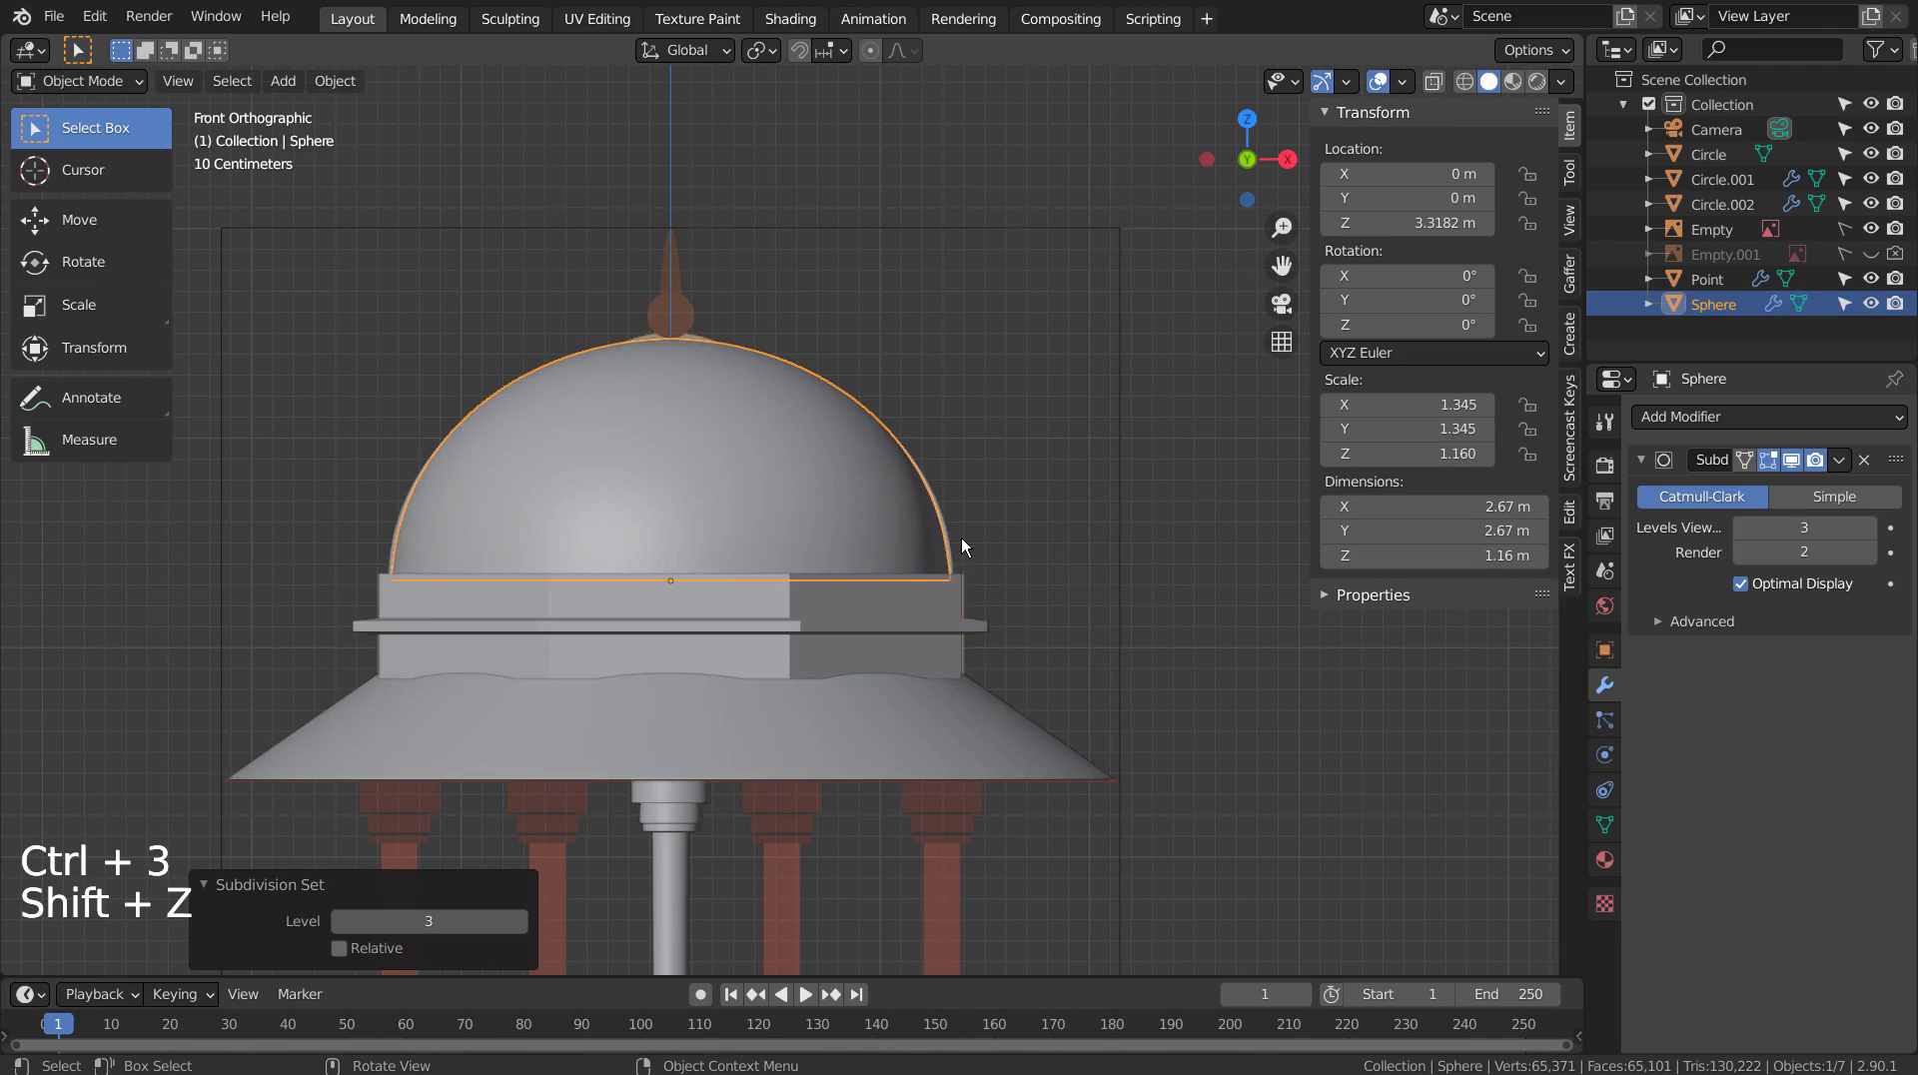
{"action": "mouse_move", "coordinate": [961, 537]}
{"action": "middle_mouse_down"}
{"action": "mouse_move", "coordinate": [770, 649]}
{"action": "mouse_move", "coordinate": [1090, 588]}
{"action": "middle_mouse_up"}
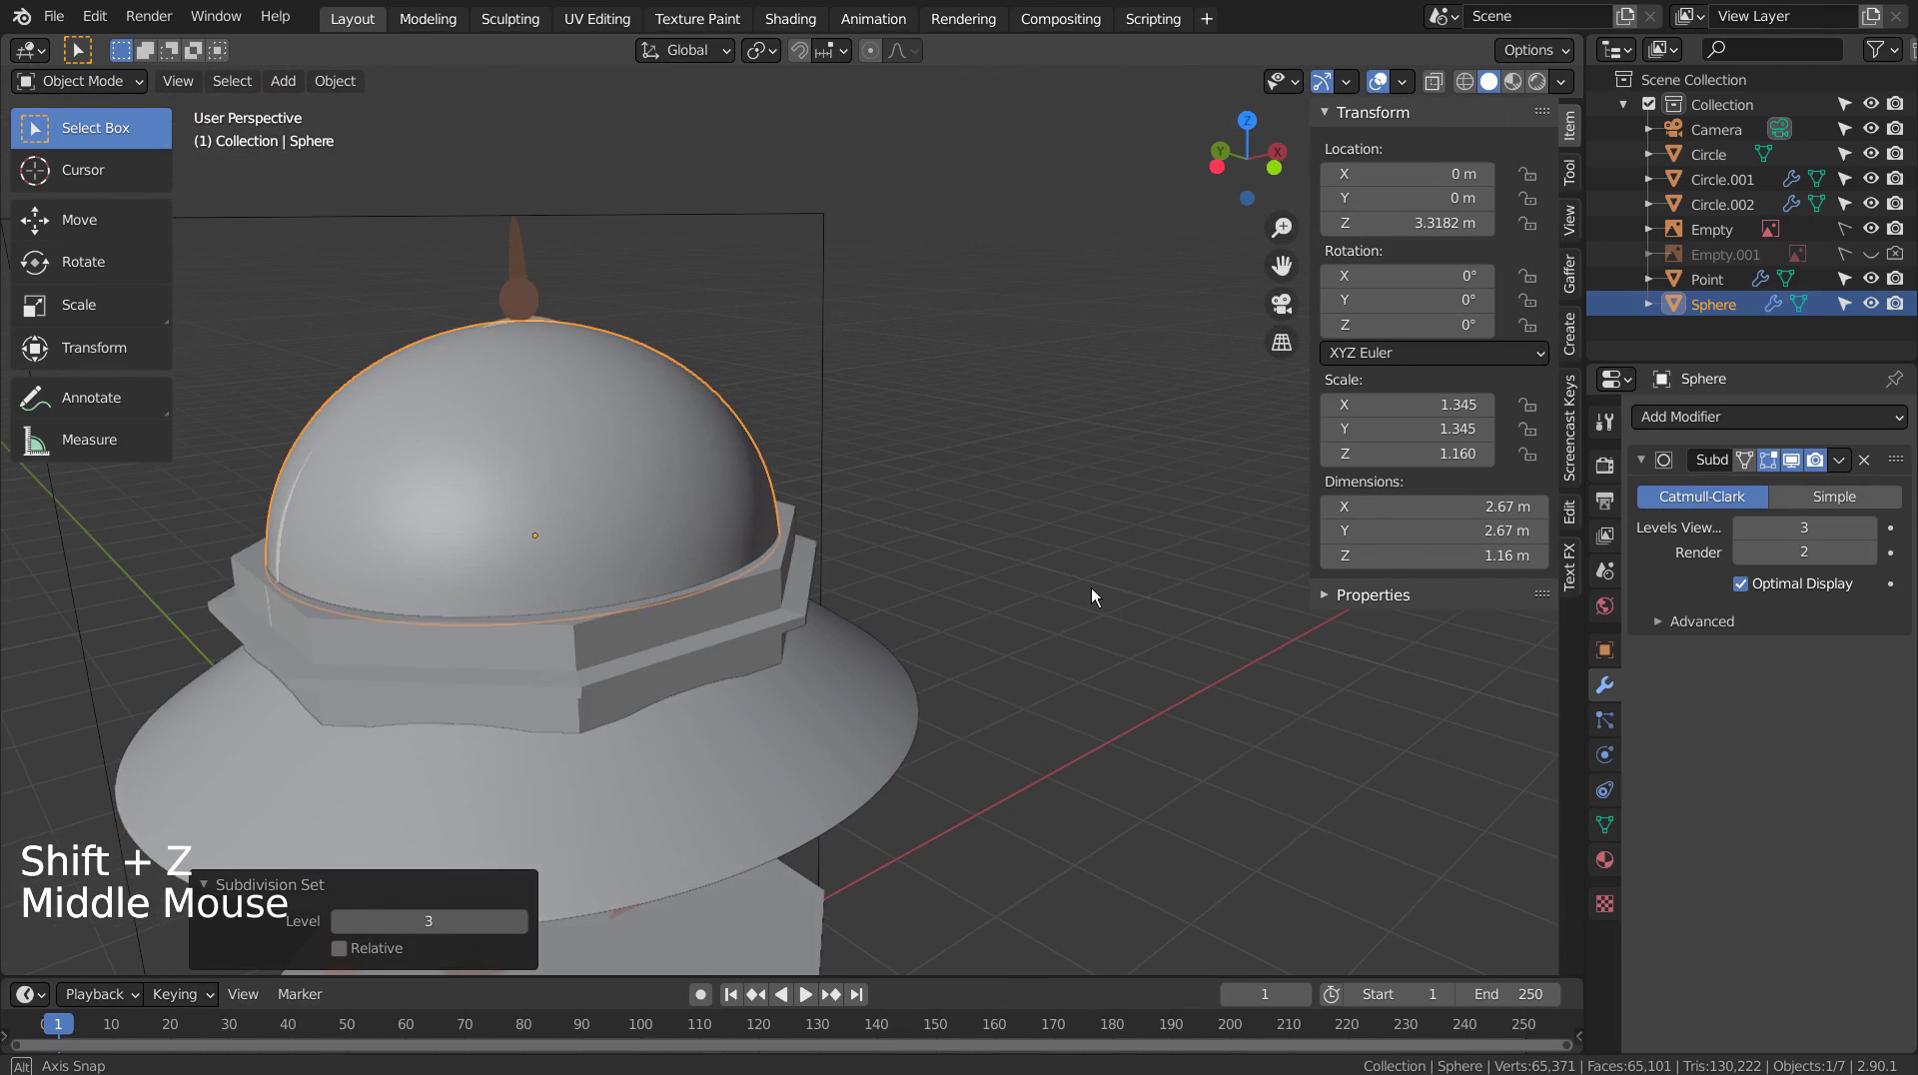
{"action": "middle_click", "coordinate": [1091, 587]}
{"action": "key", "text": "KP_1"}
{"action": "left_click", "coordinate": [1090, 587]}
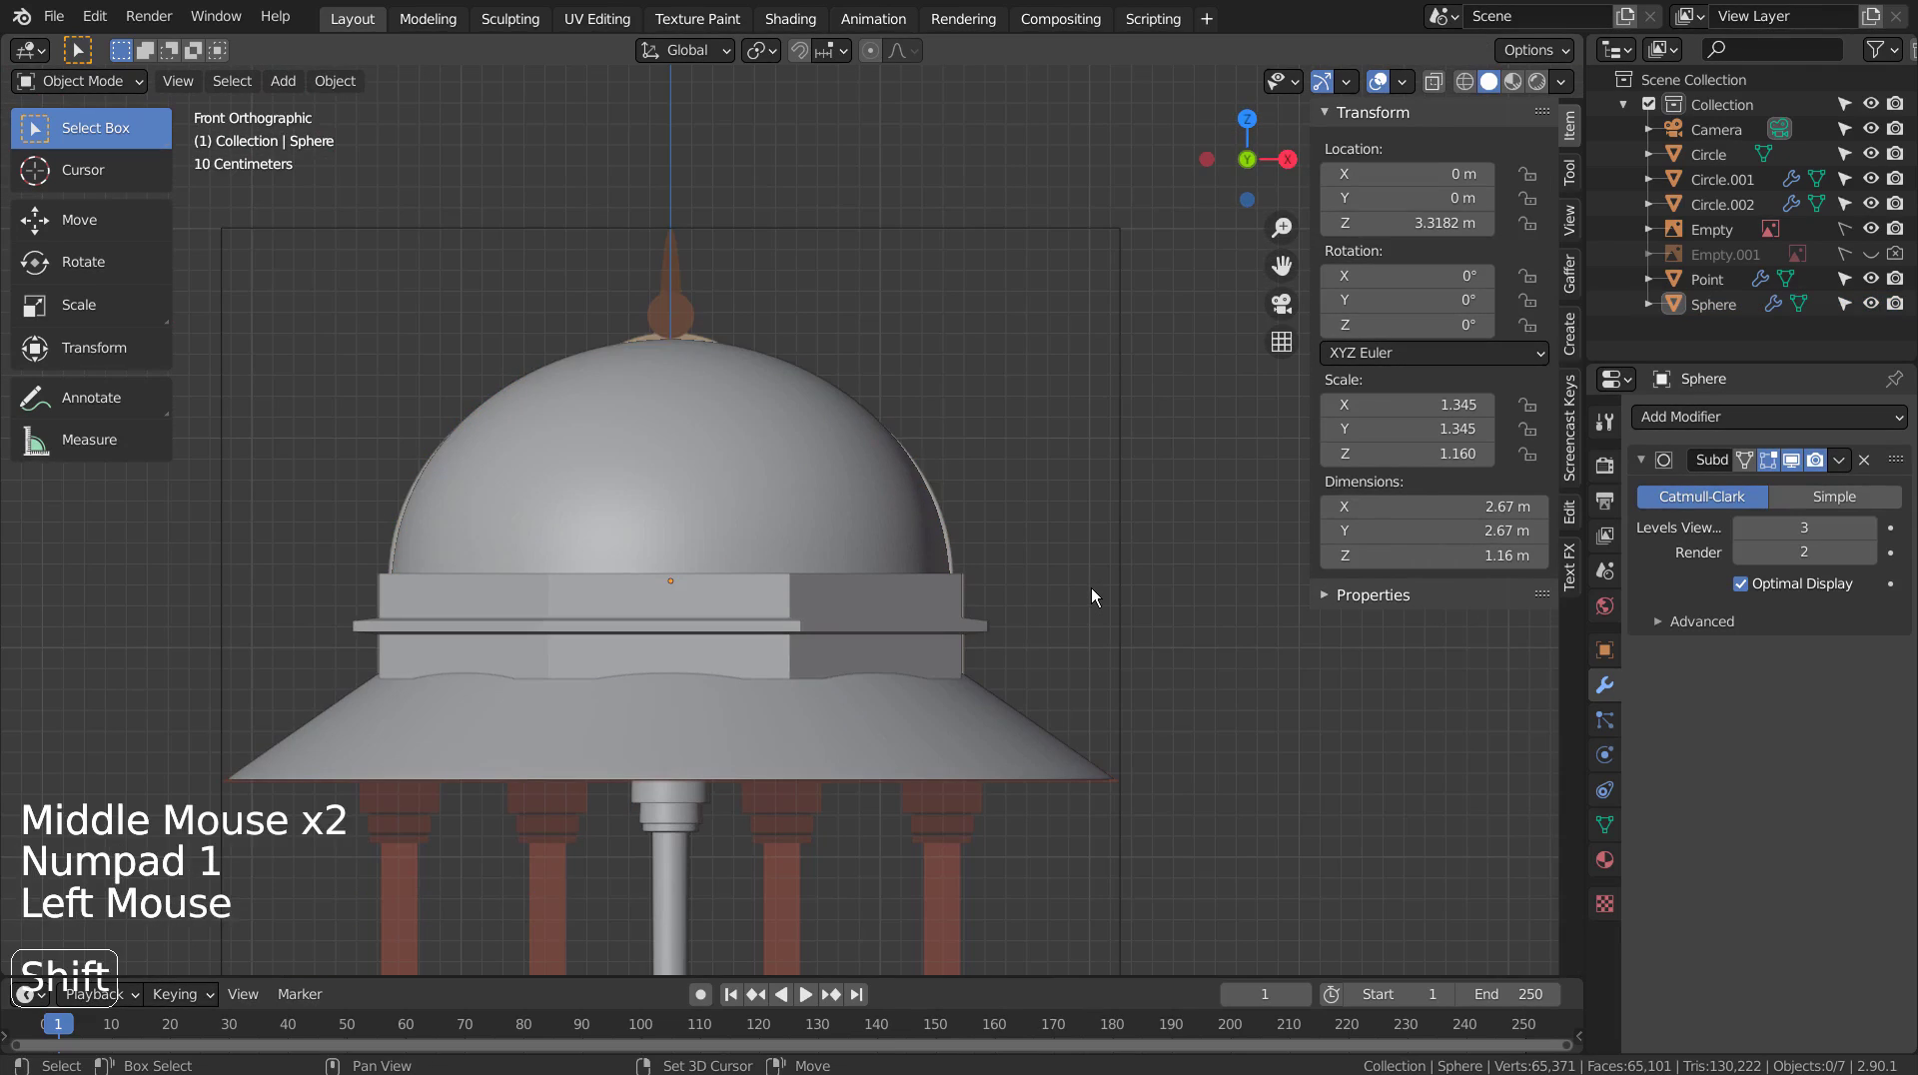
Compare the dome's top with the reference finial in wireframe and add another UV sphere for the finial ball.
{"action": "key", "text": "shift+z"}
{"action": "middle_click_drag", "start_coordinate": [1047, 469], "coordinate": [1014, 689], "text": "shift"}
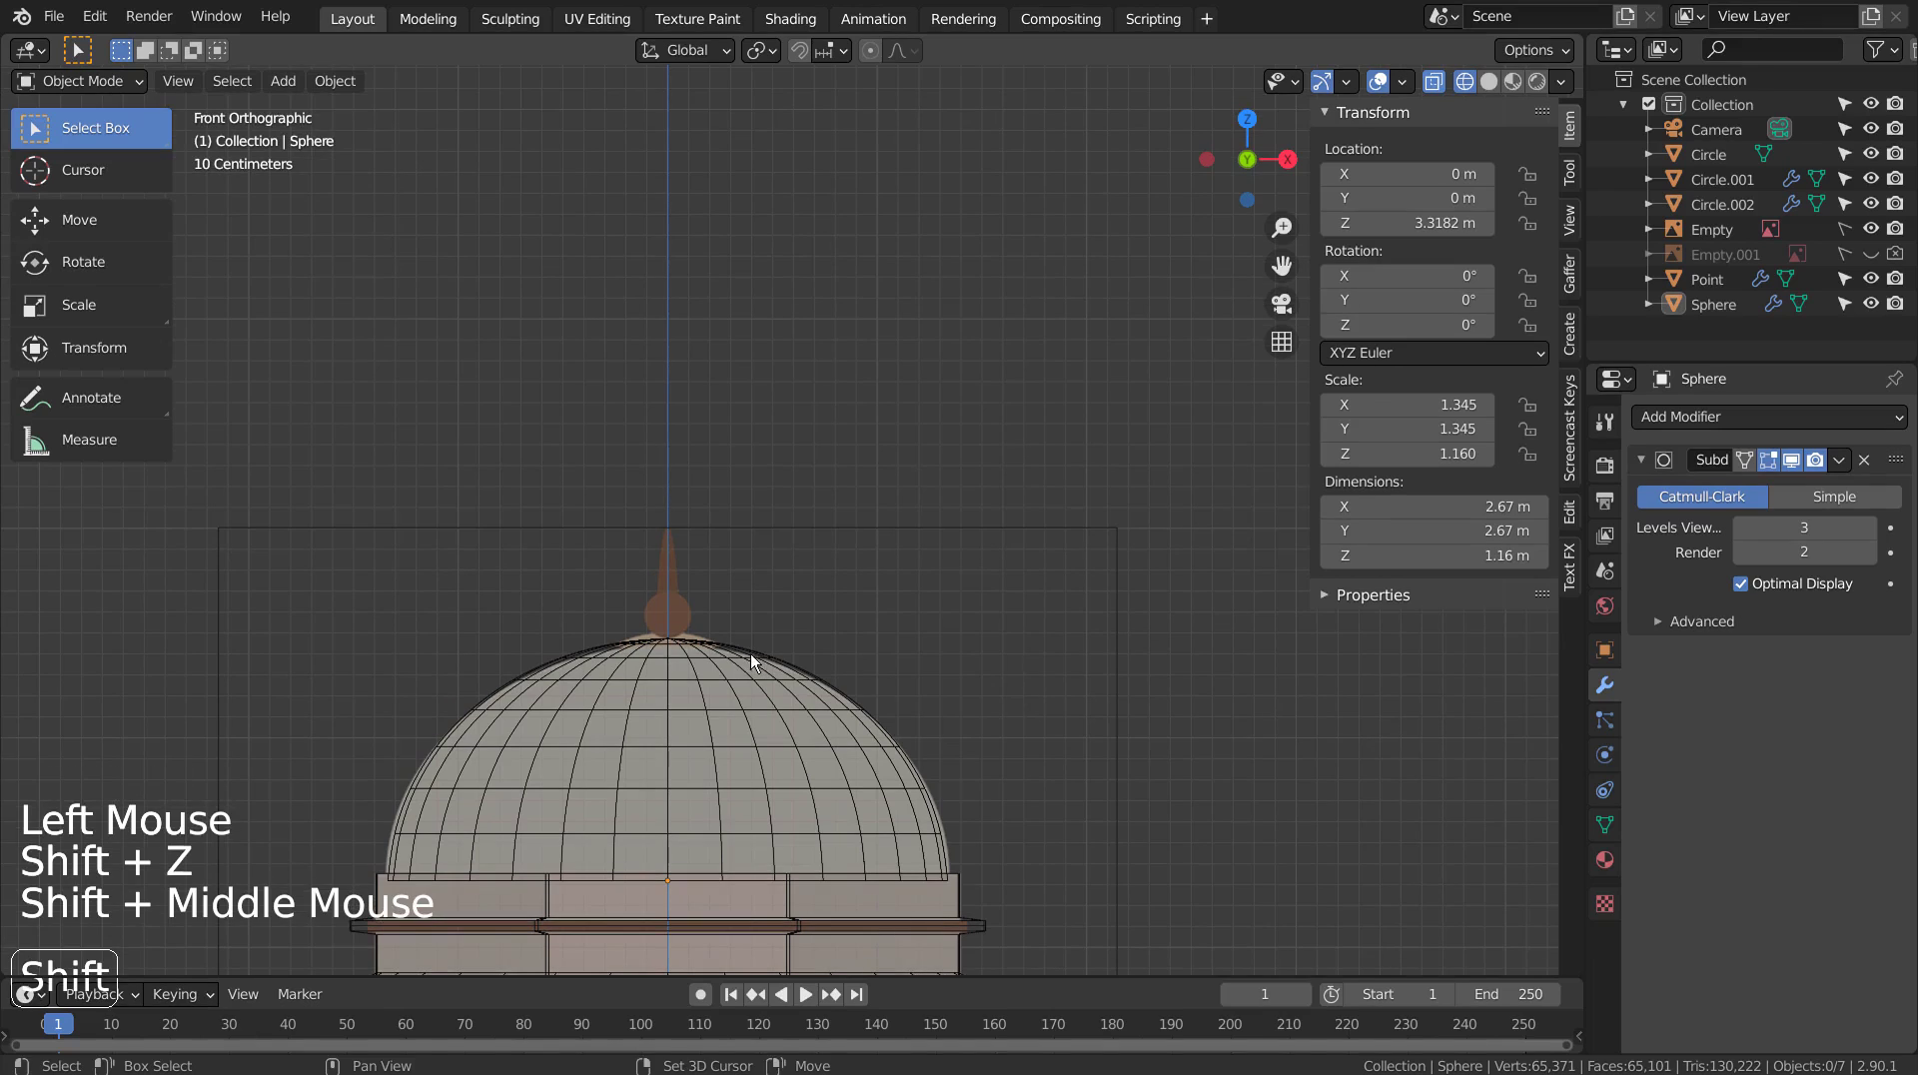
{"action": "scroll", "coordinate": [733, 653], "scroll_direction": "up", "scroll_amount": 4}
{"action": "middle_click_drag", "start_coordinate": [705, 729], "coordinate": [875, 659], "text": "shift"}
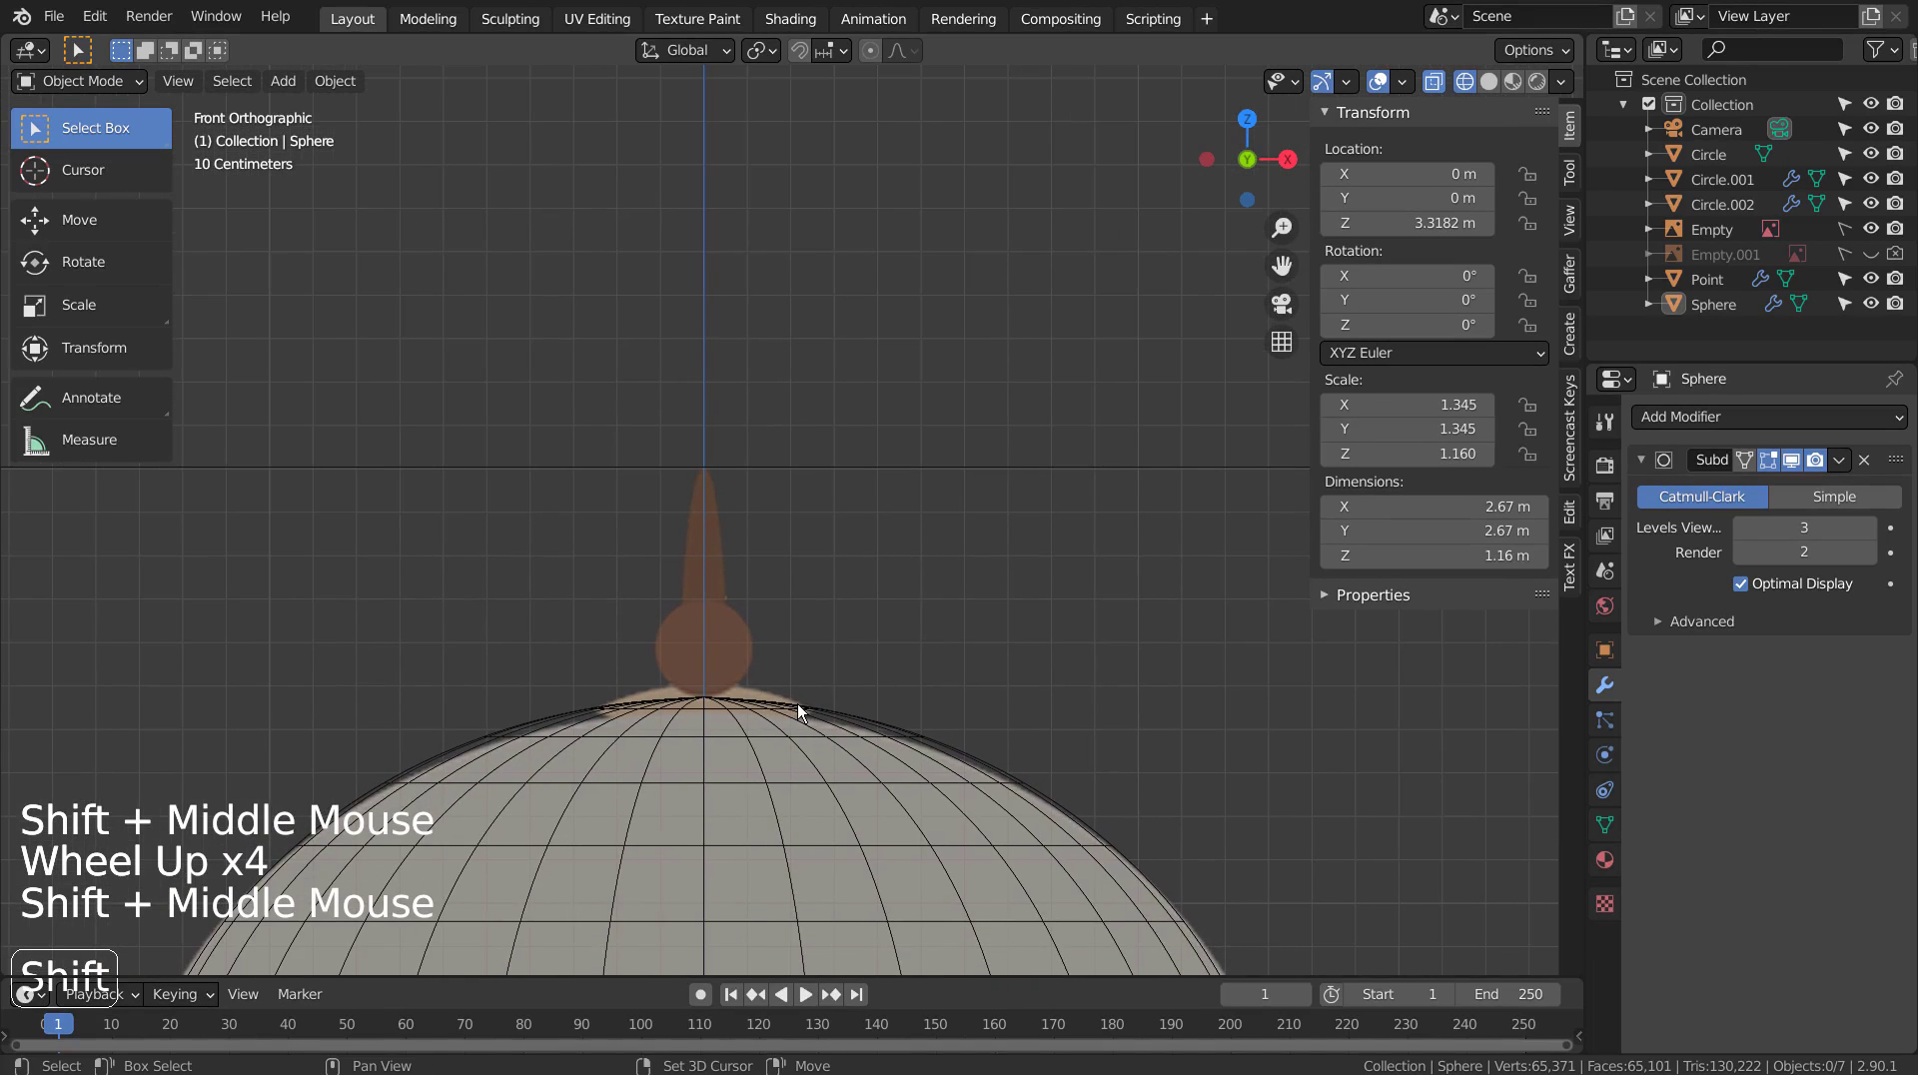
{"action": "key", "text": "shift+z"}
{"action": "left_click", "coordinate": [990, 632]}
{"action": "key", "text": "shift+a"}
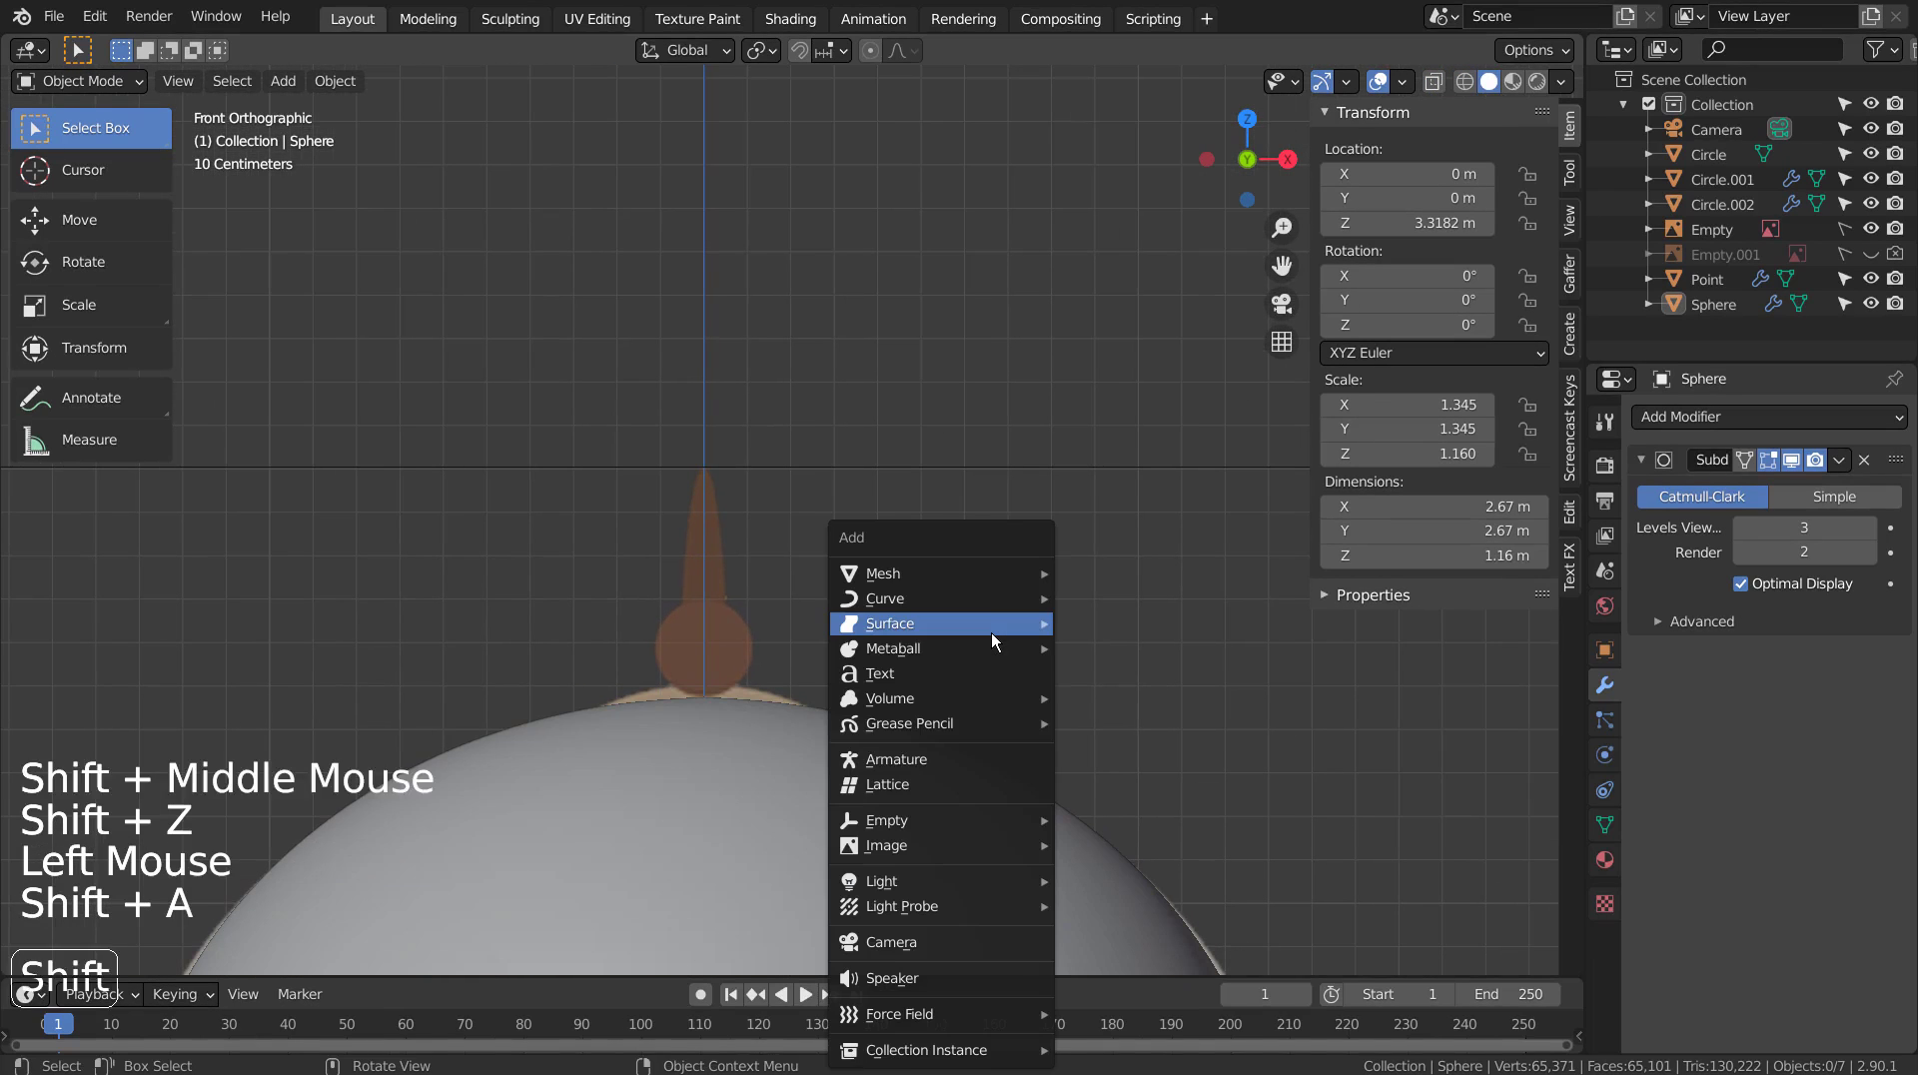
{"action": "mouse_move", "coordinate": [991, 632]}
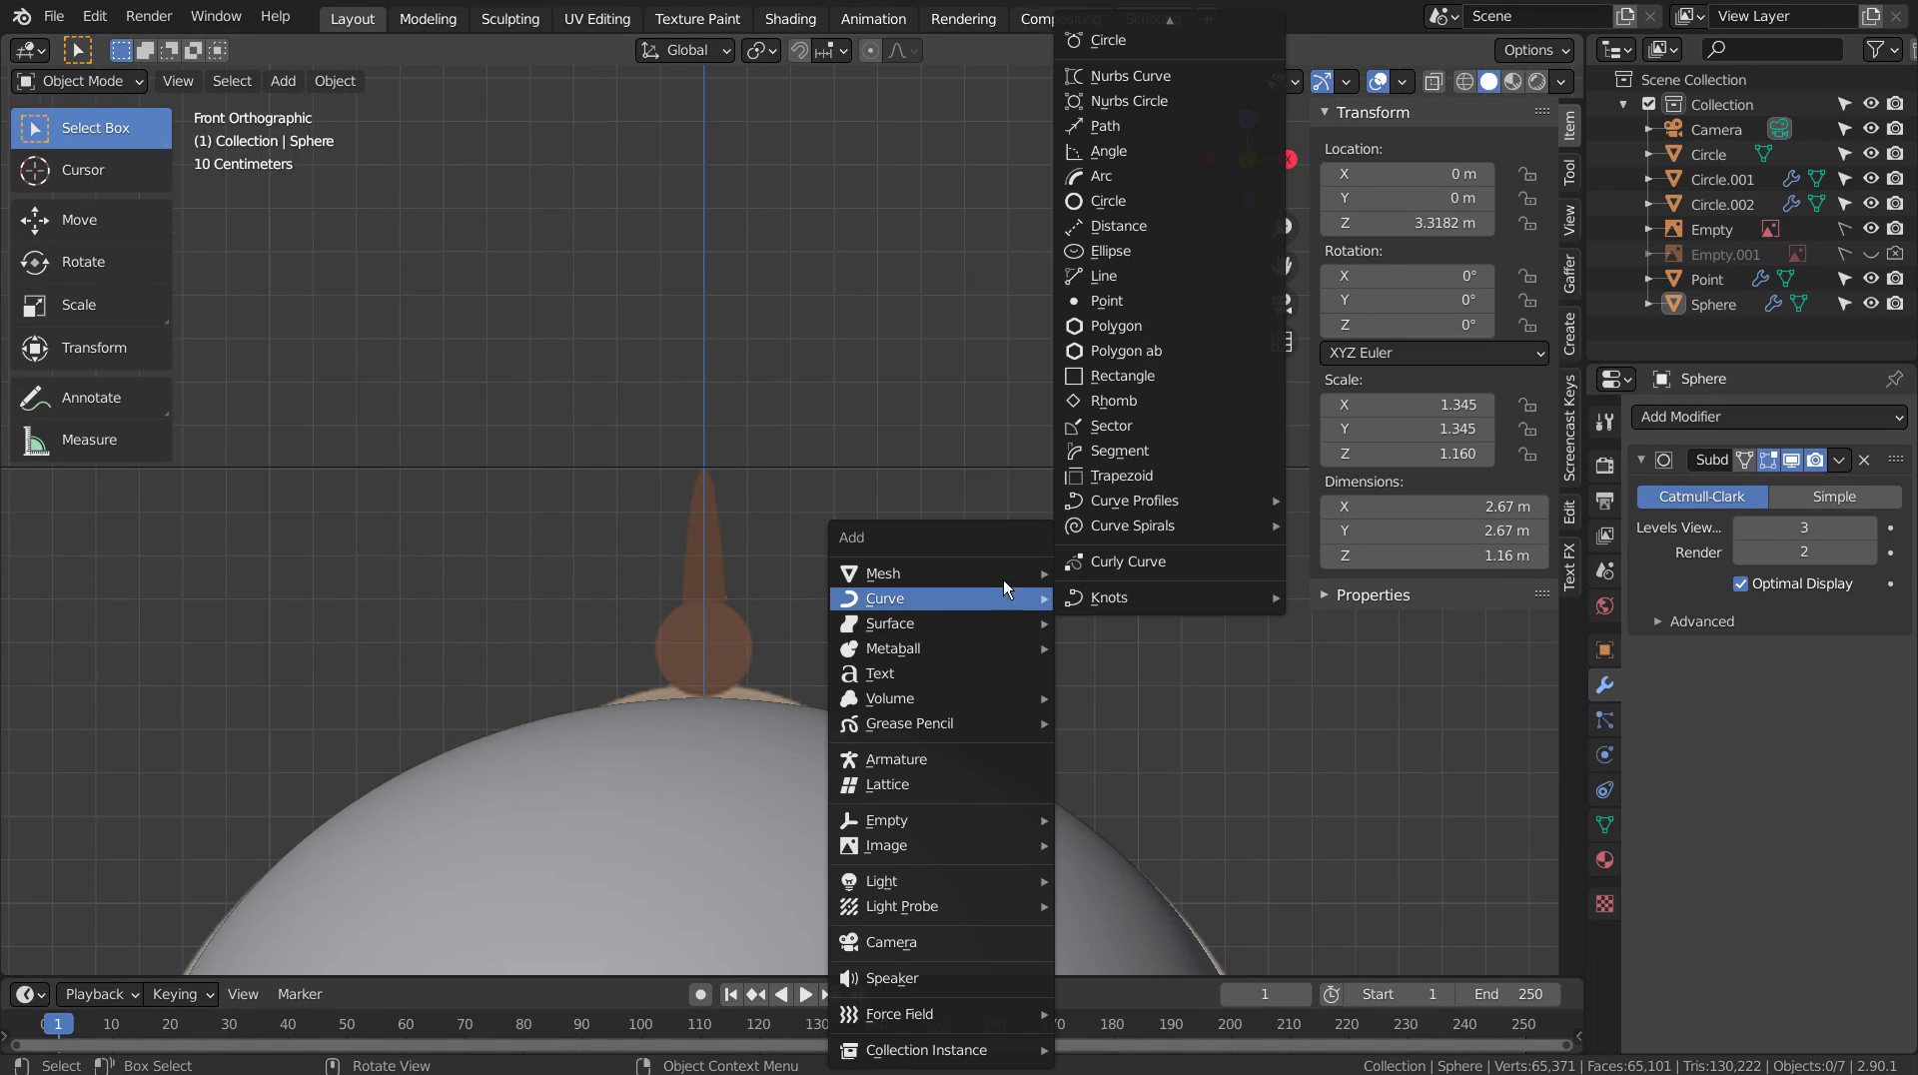
{"action": "mouse_move", "coordinate": [1002, 574]}
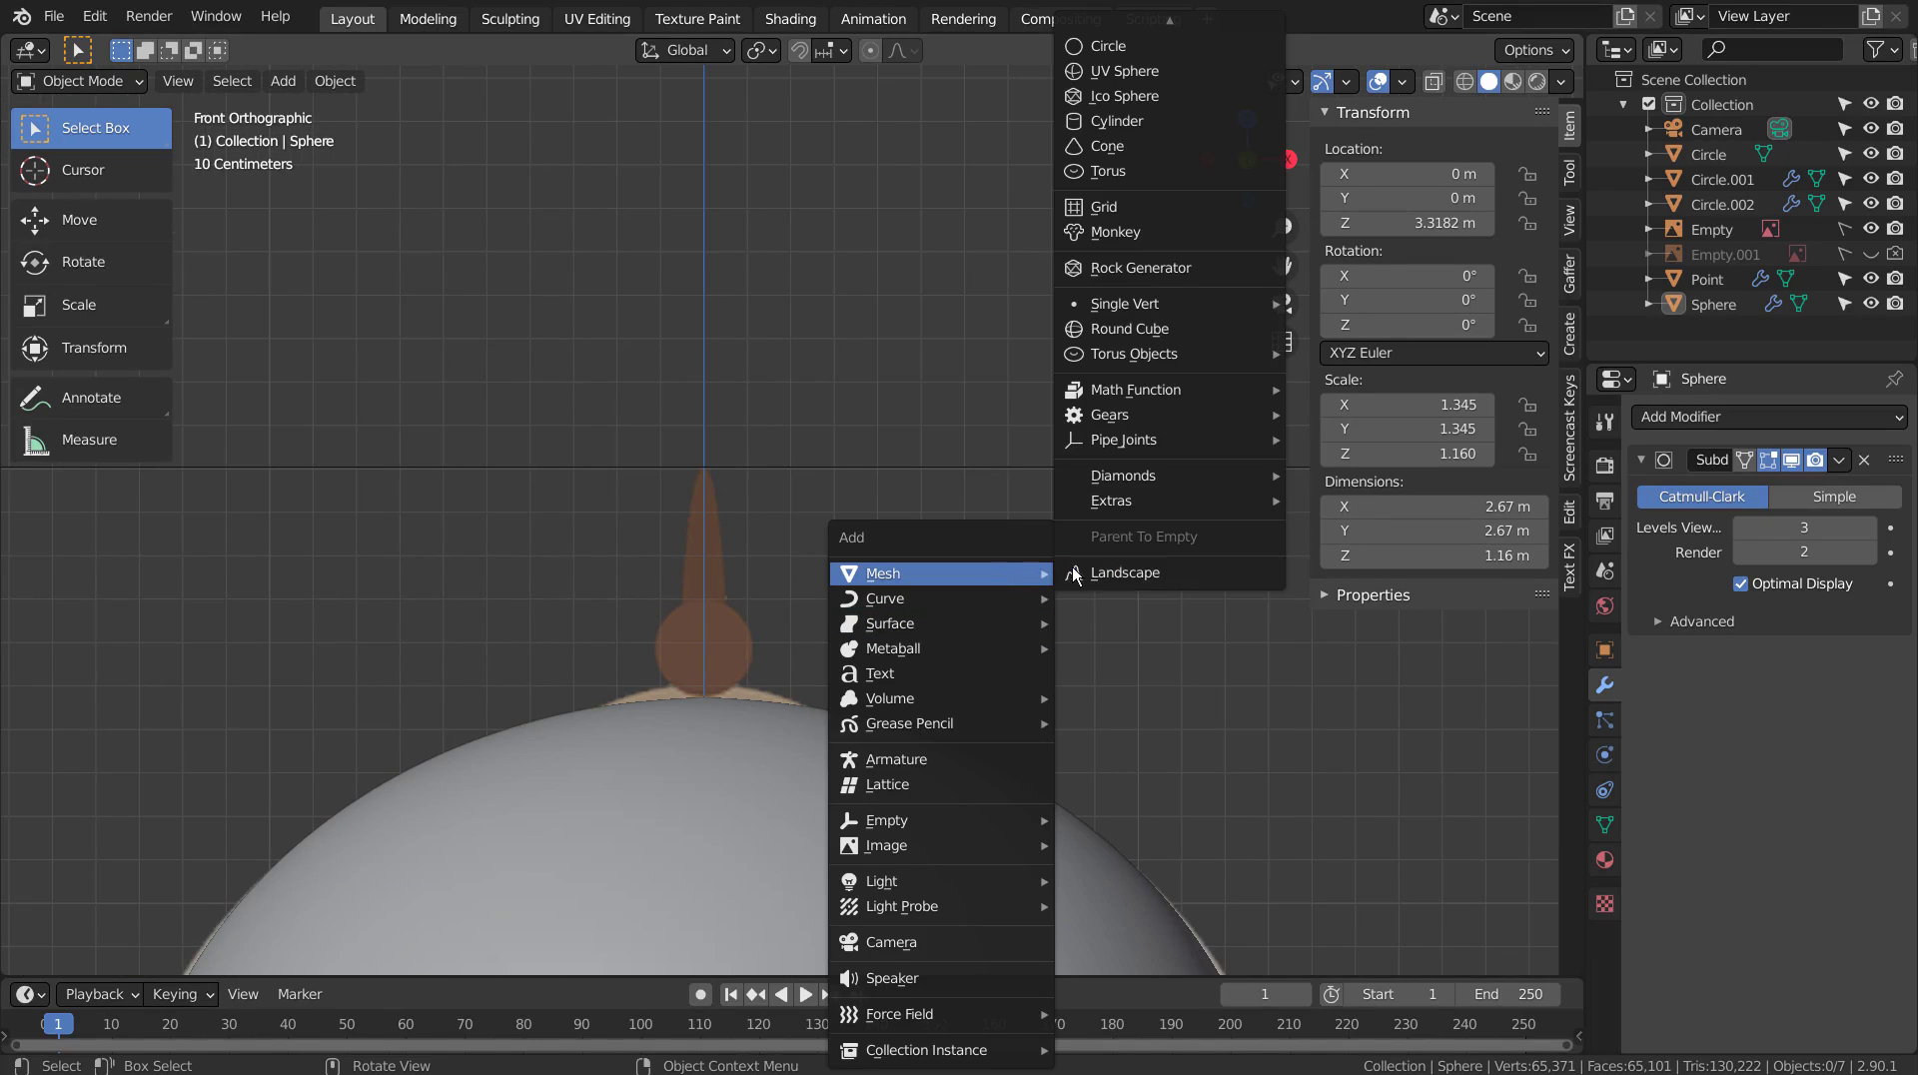
{"action": "left_click", "coordinate": [1175, 76]}
Raise the new sphere along Z to about 3.53 m, into the dome area.
{"action": "scroll", "coordinate": [1119, 543], "scroll_direction": "down", "scroll_amount": 7}
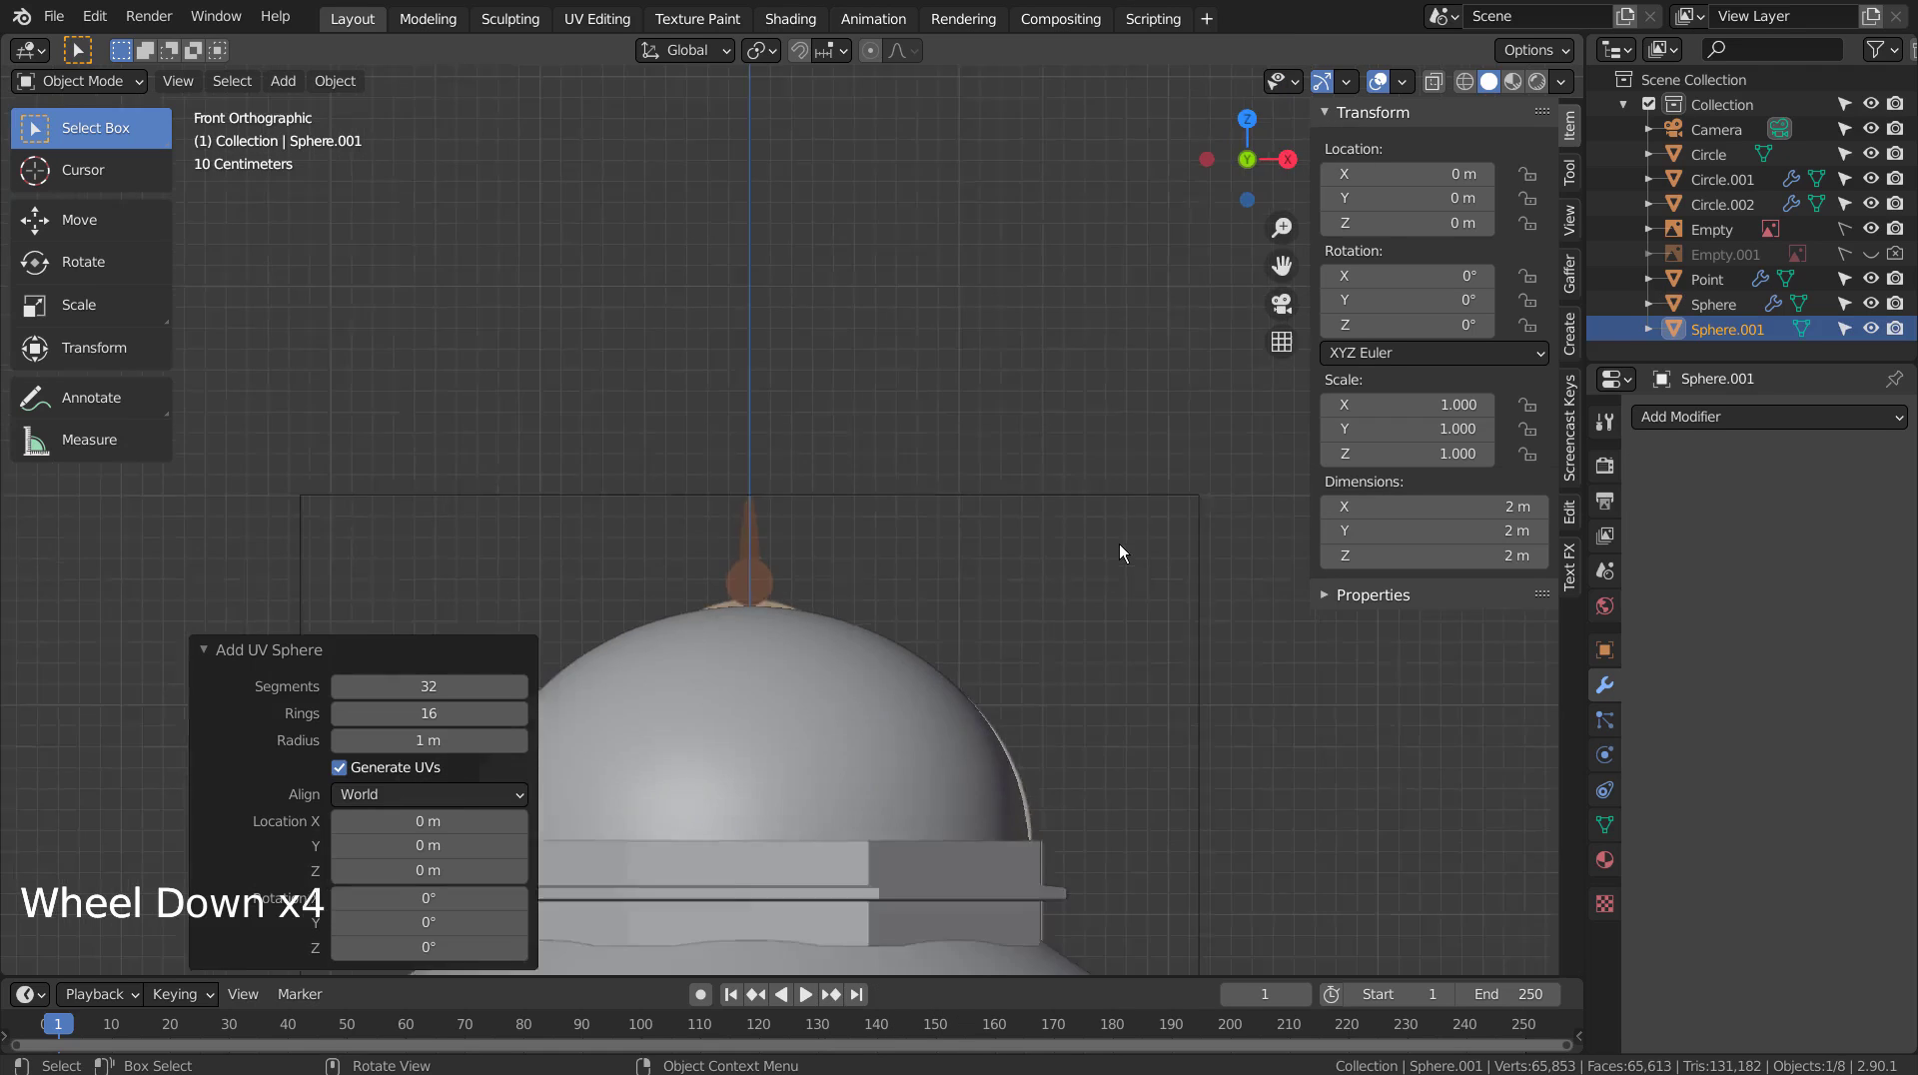
{"action": "key", "text": "s"}
{"action": "key", "text": "g"}
{"action": "key", "text": "z"}
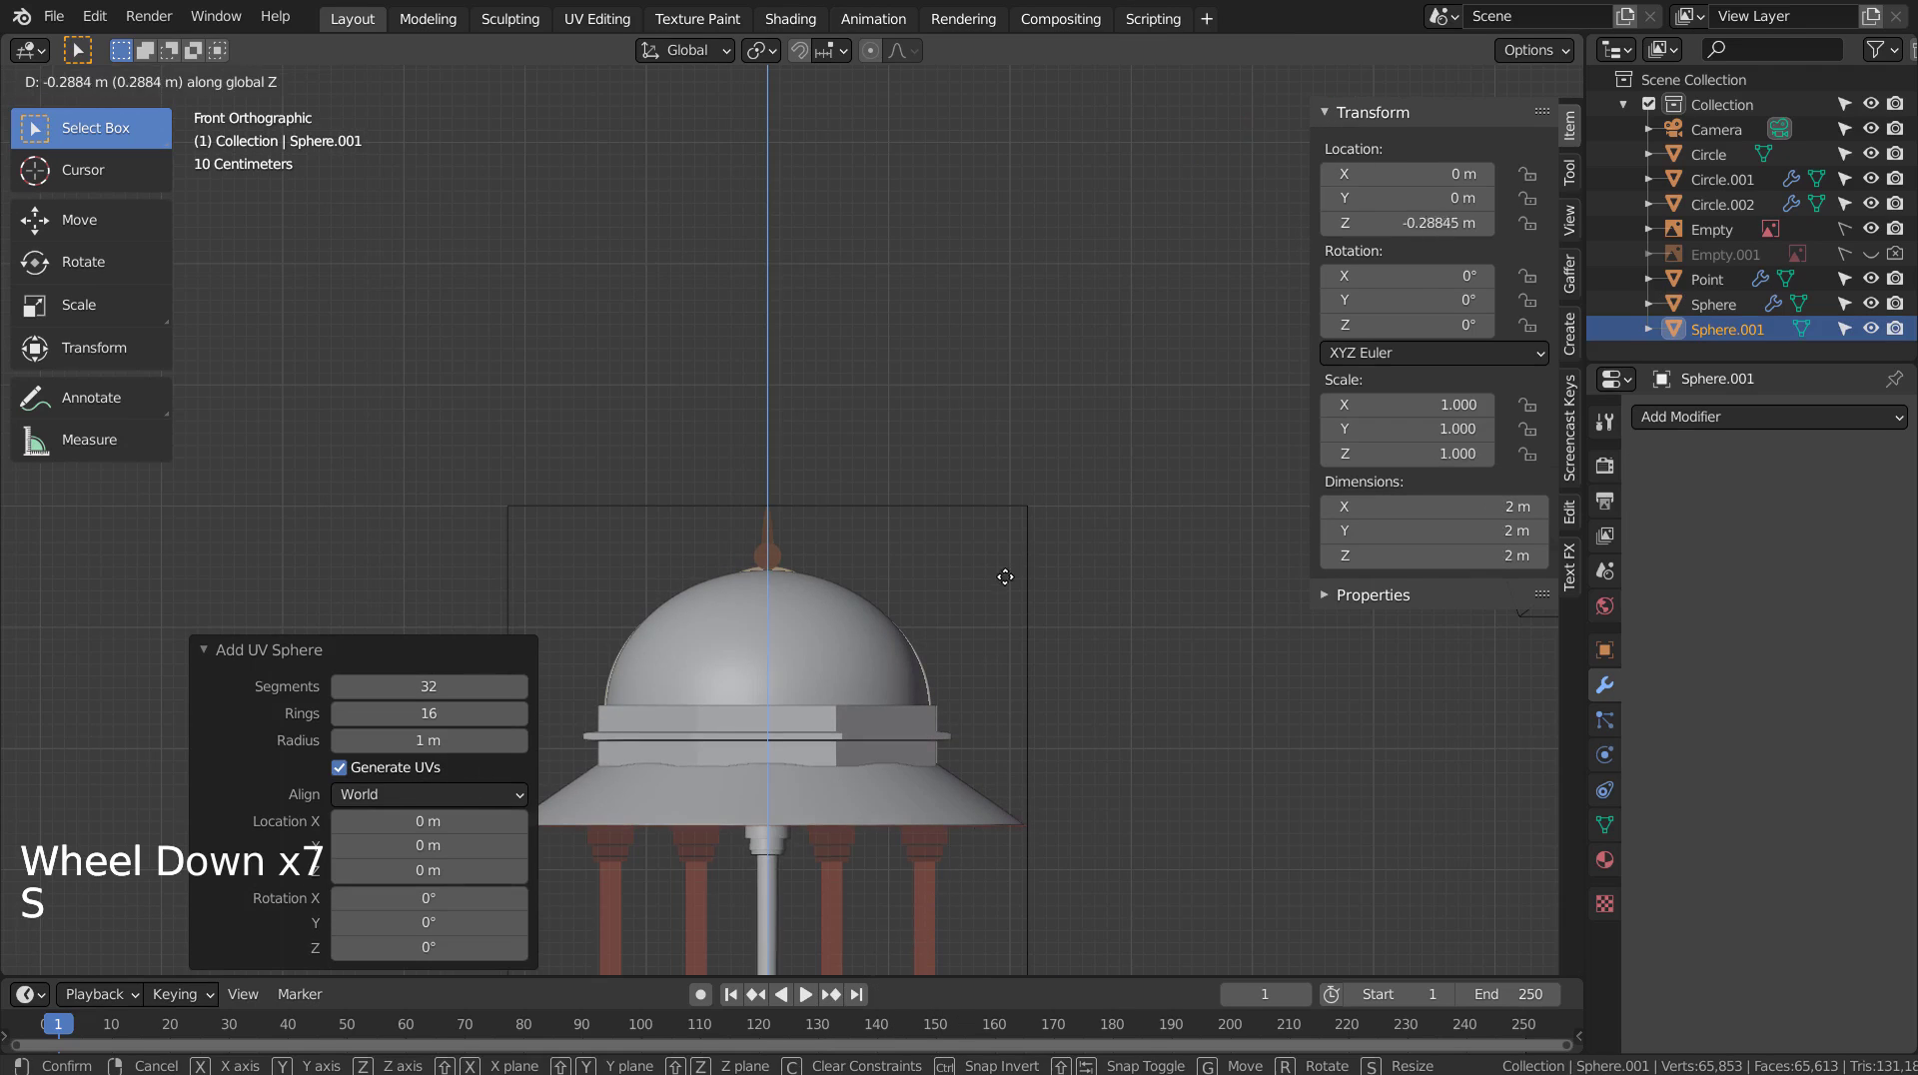
{"action": "left_click", "coordinate": [1003, 268]}
In wireframe, scale the new sphere to about 0.39 and raise it along Z to about 4.59 m over the reference finial ball.
{"action": "key", "text": "shift+z"}
{"action": "scroll", "coordinate": [1036, 532], "scroll_direction": "up", "scroll_amount": 2}
{"action": "scroll", "coordinate": [1219, 675], "scroll_direction": "up", "scroll_amount": 3}
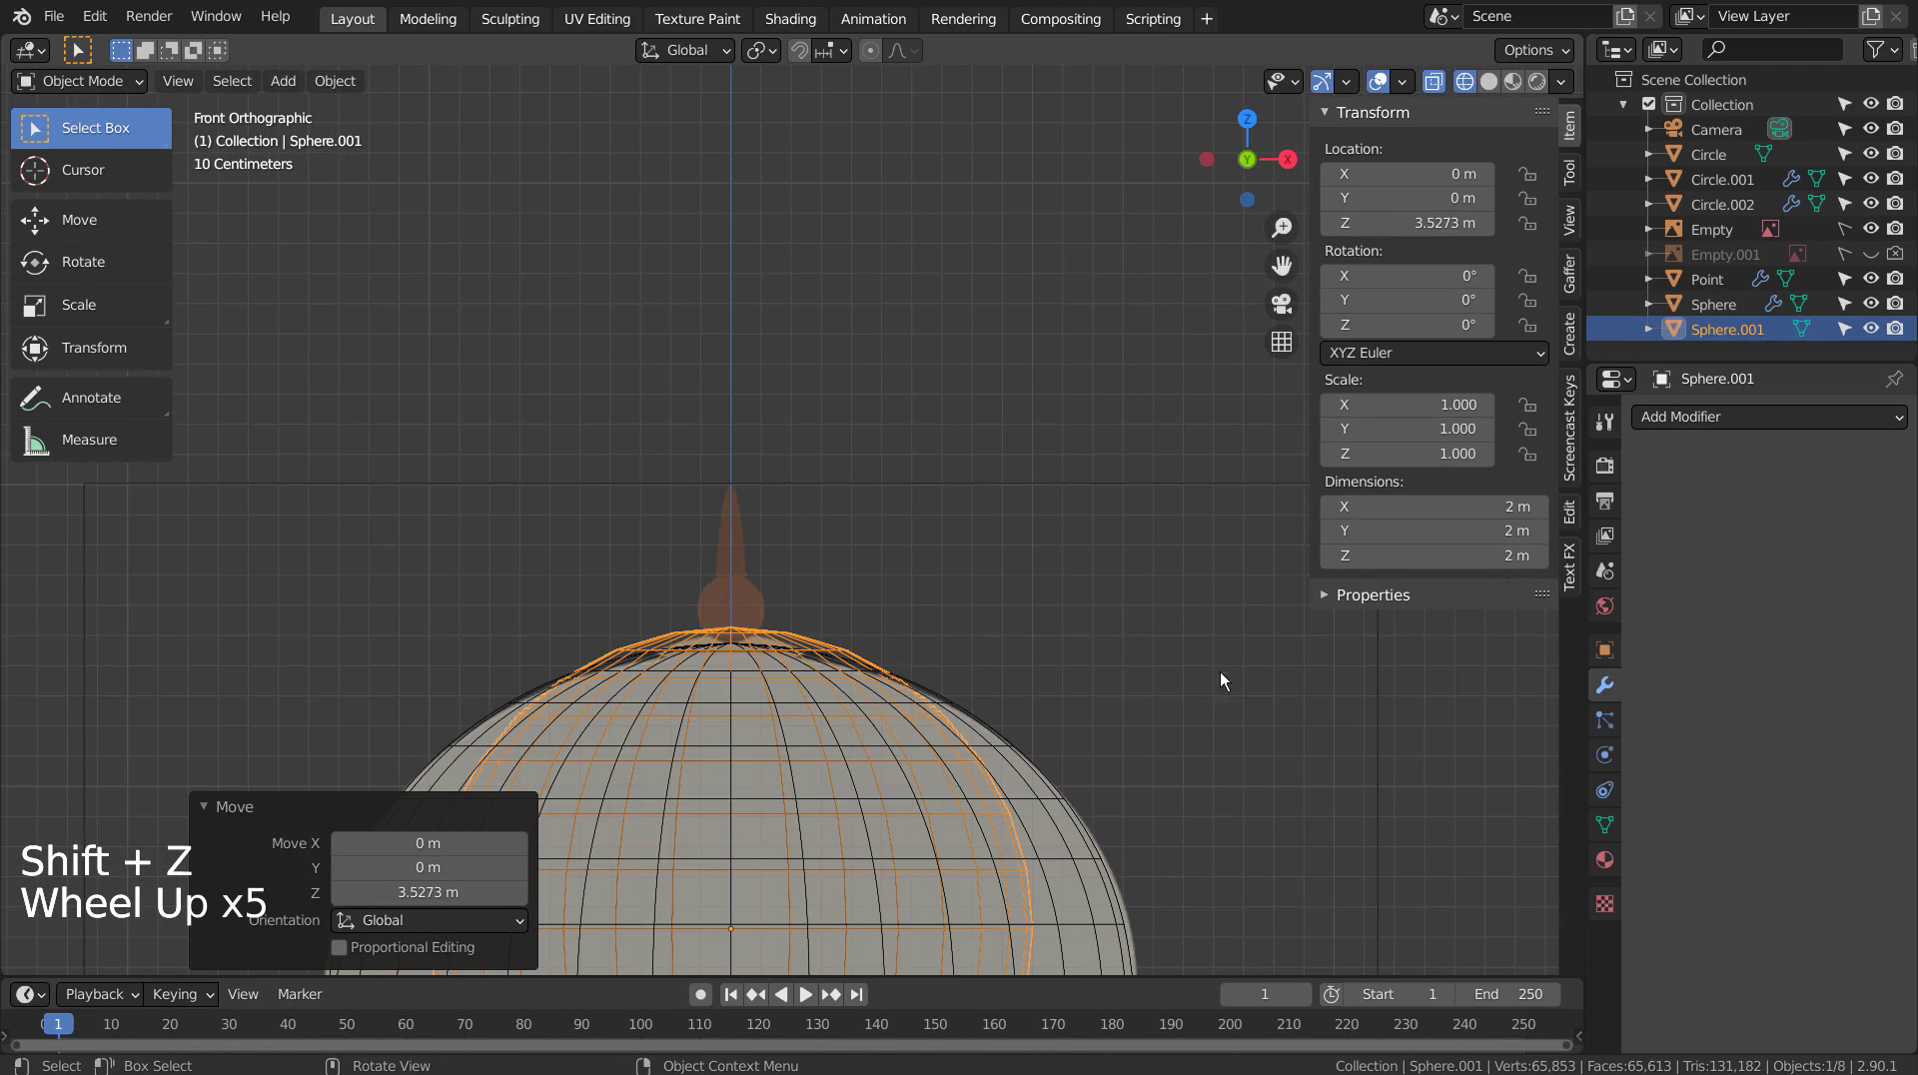
{"action": "key", "text": "s"}
{"action": "left_click", "coordinate": [931, 878]}
{"action": "key", "text": "g"}
{"action": "key", "text": "z"}
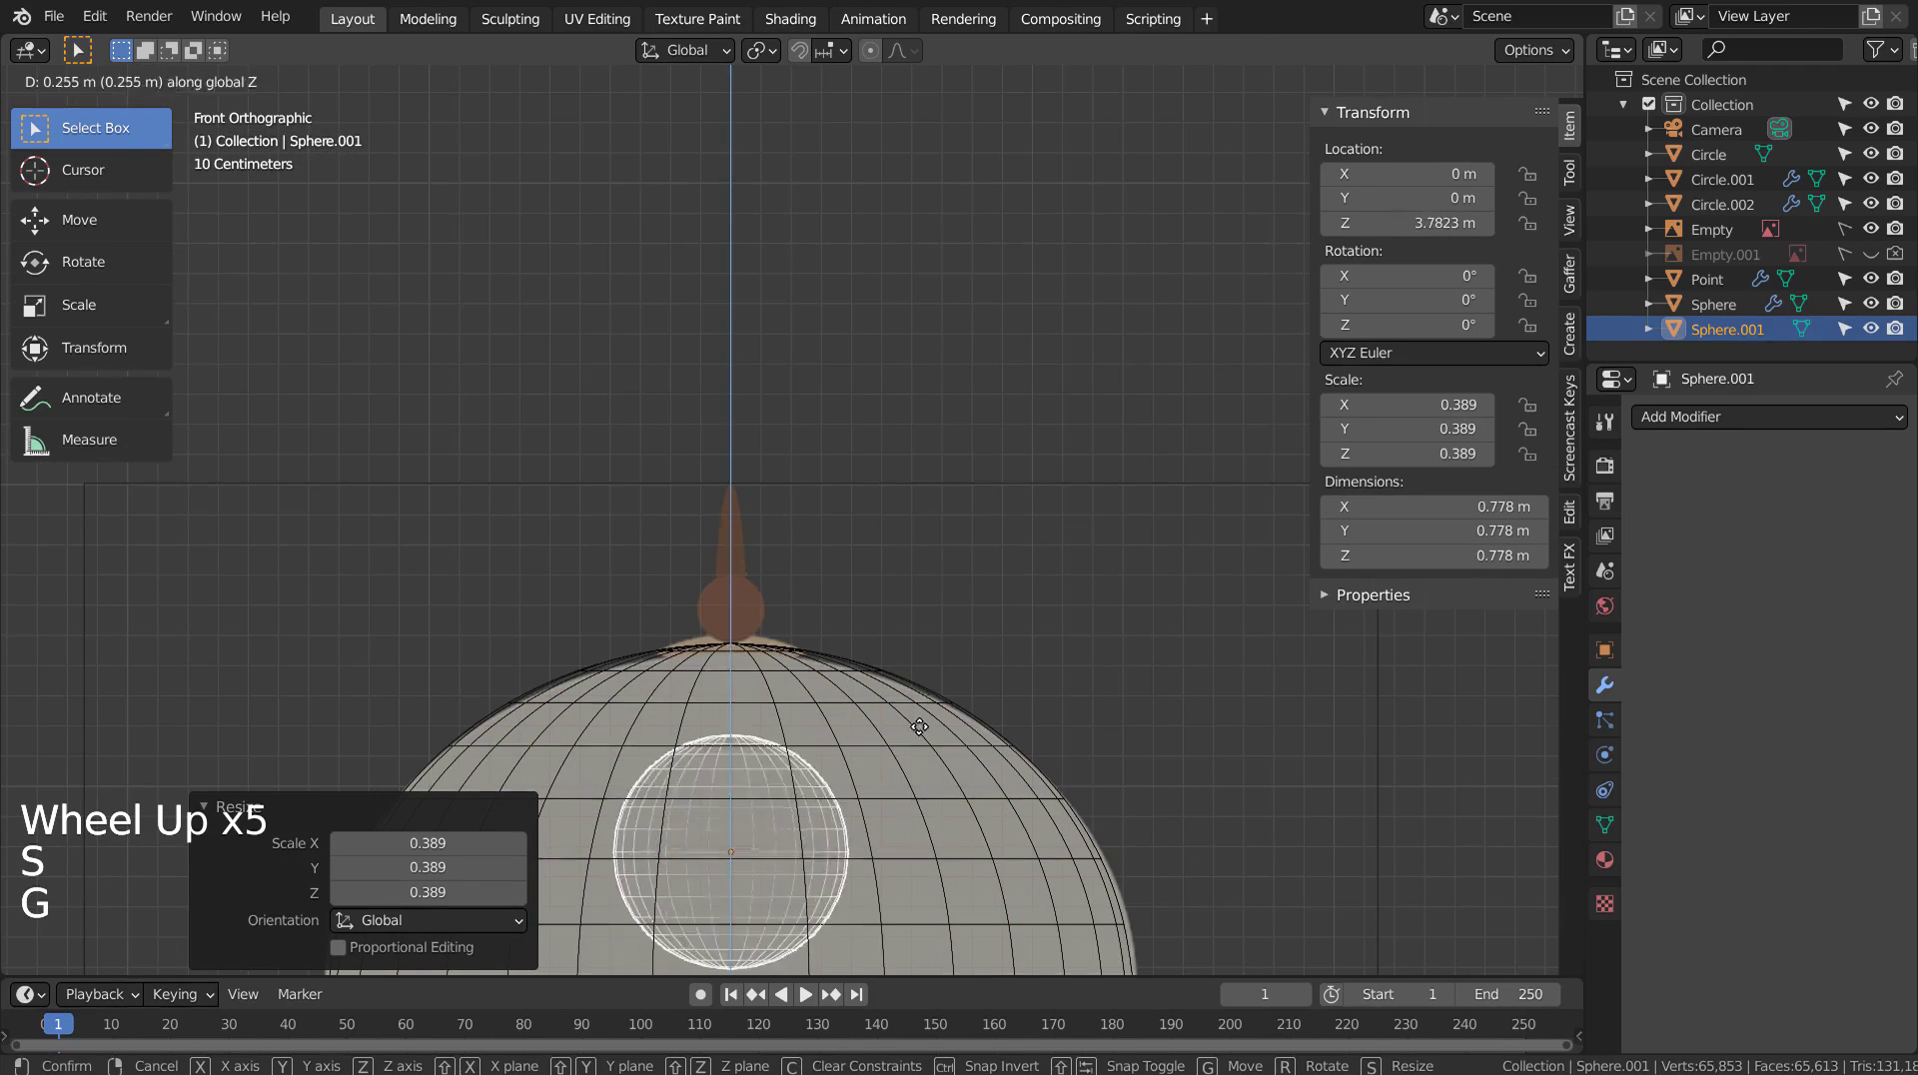
{"action": "left_click", "coordinate": [912, 555]}
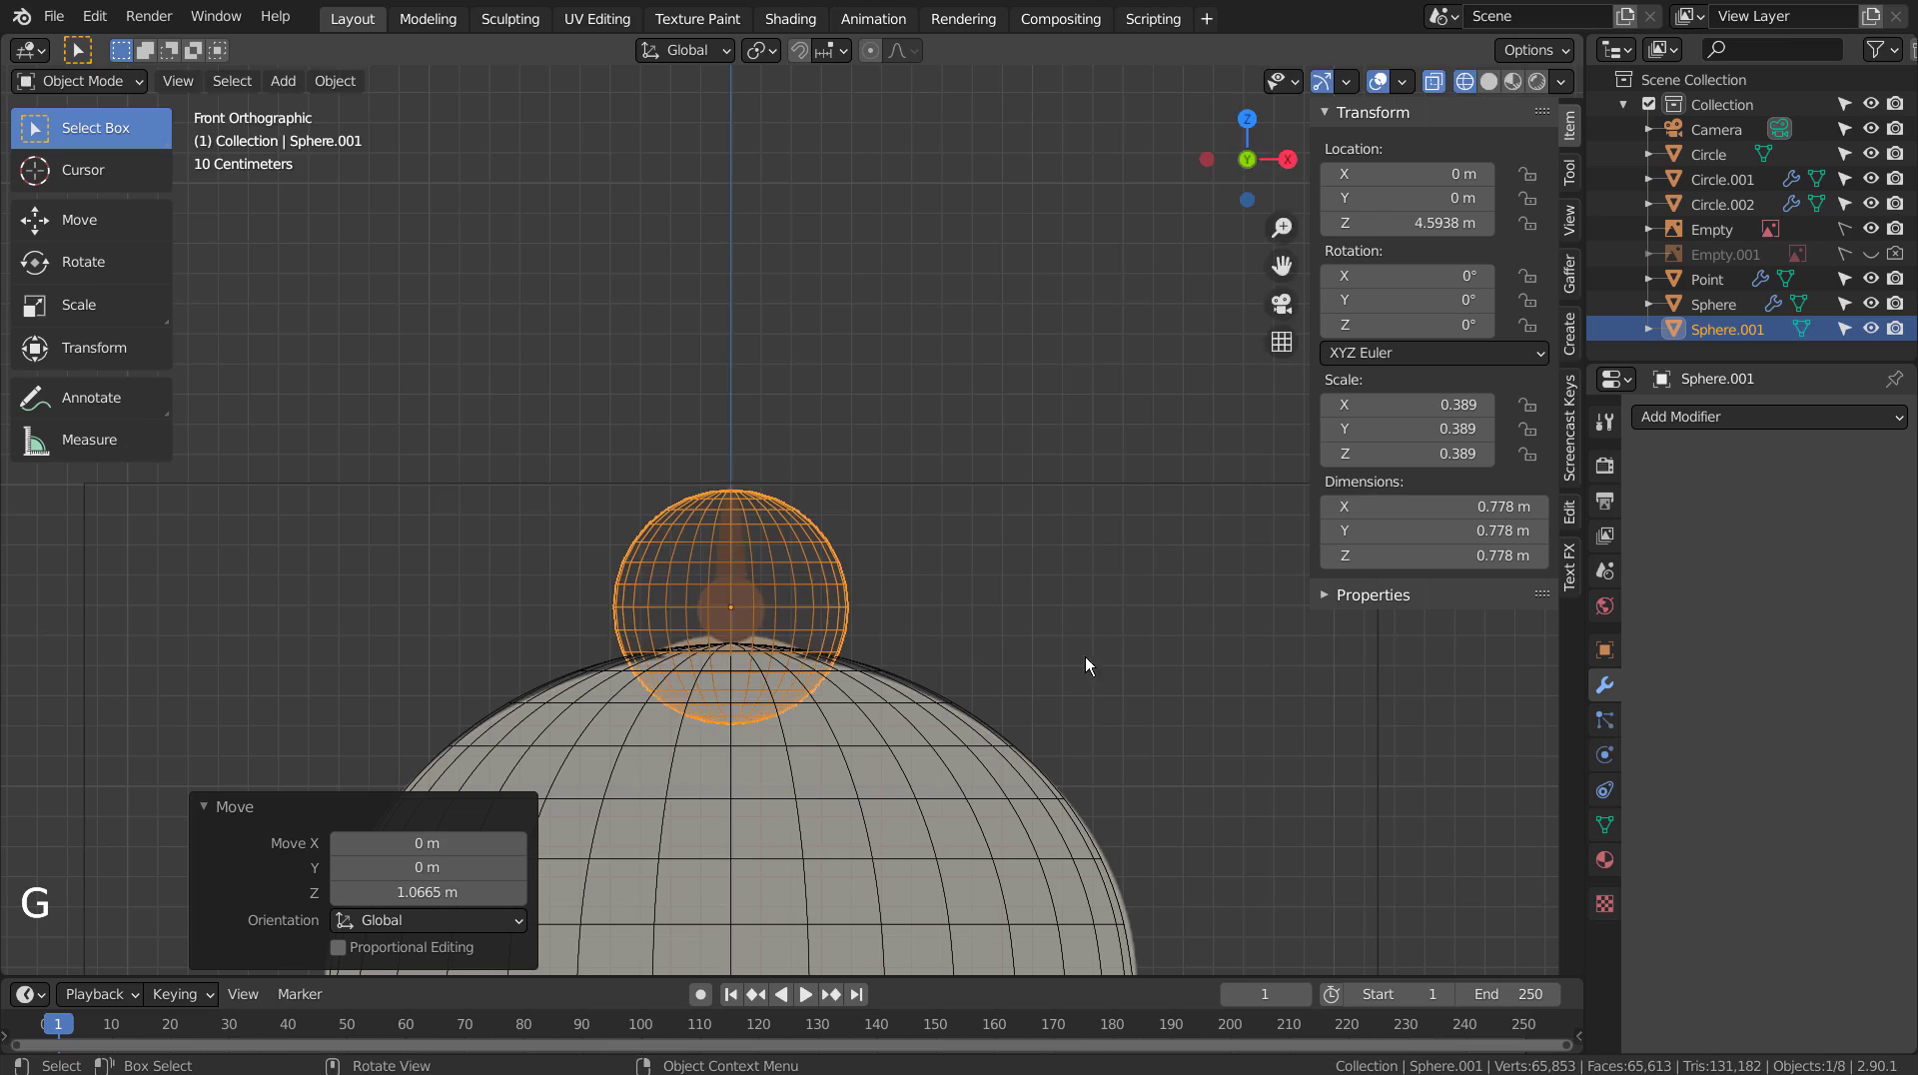
Shrink the finial sphere to a scale of about 0.11 and align it vertically with the reference ball at about 4.585 m.
{"action": "key", "text": "s"}
{"action": "left_click", "coordinate": [829, 659]}
{"action": "scroll", "coordinate": [829, 659], "scroll_direction": "up", "scroll_amount": 6}
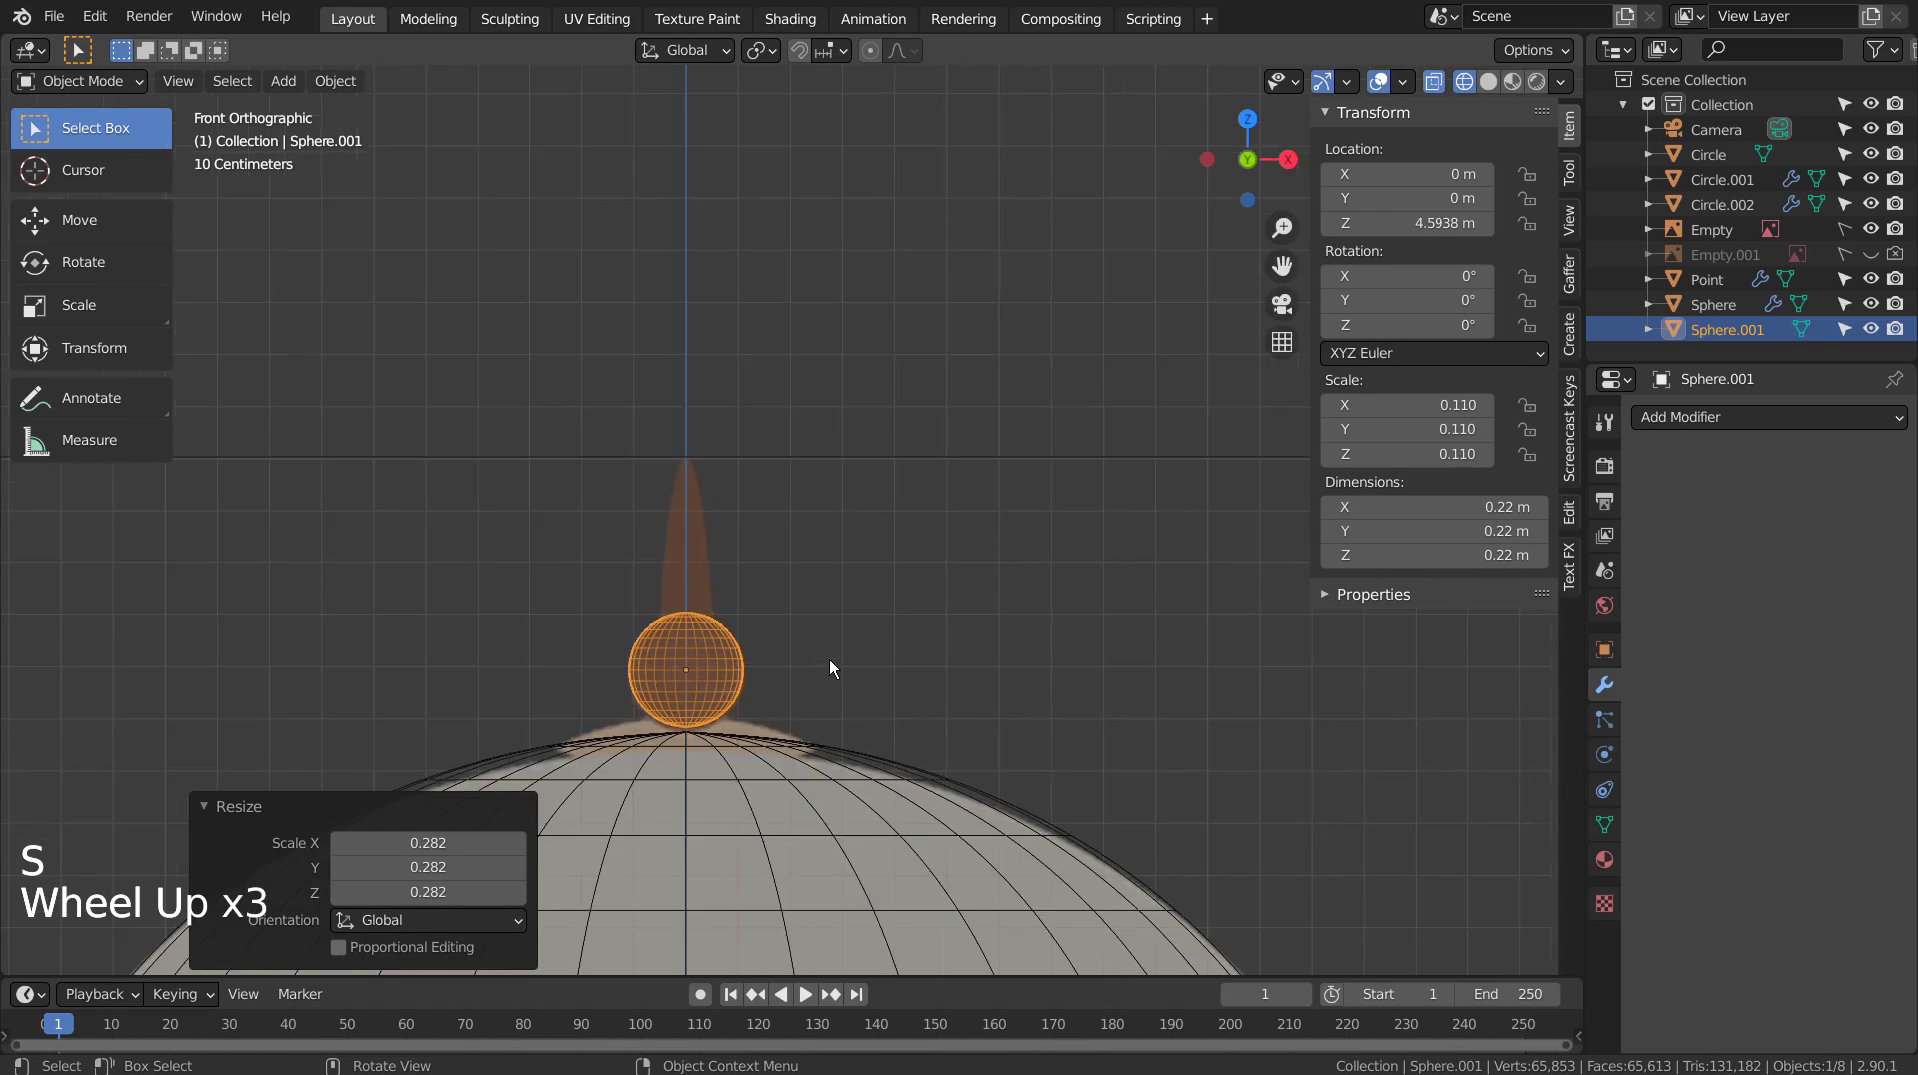
{"action": "key", "text": "g"}
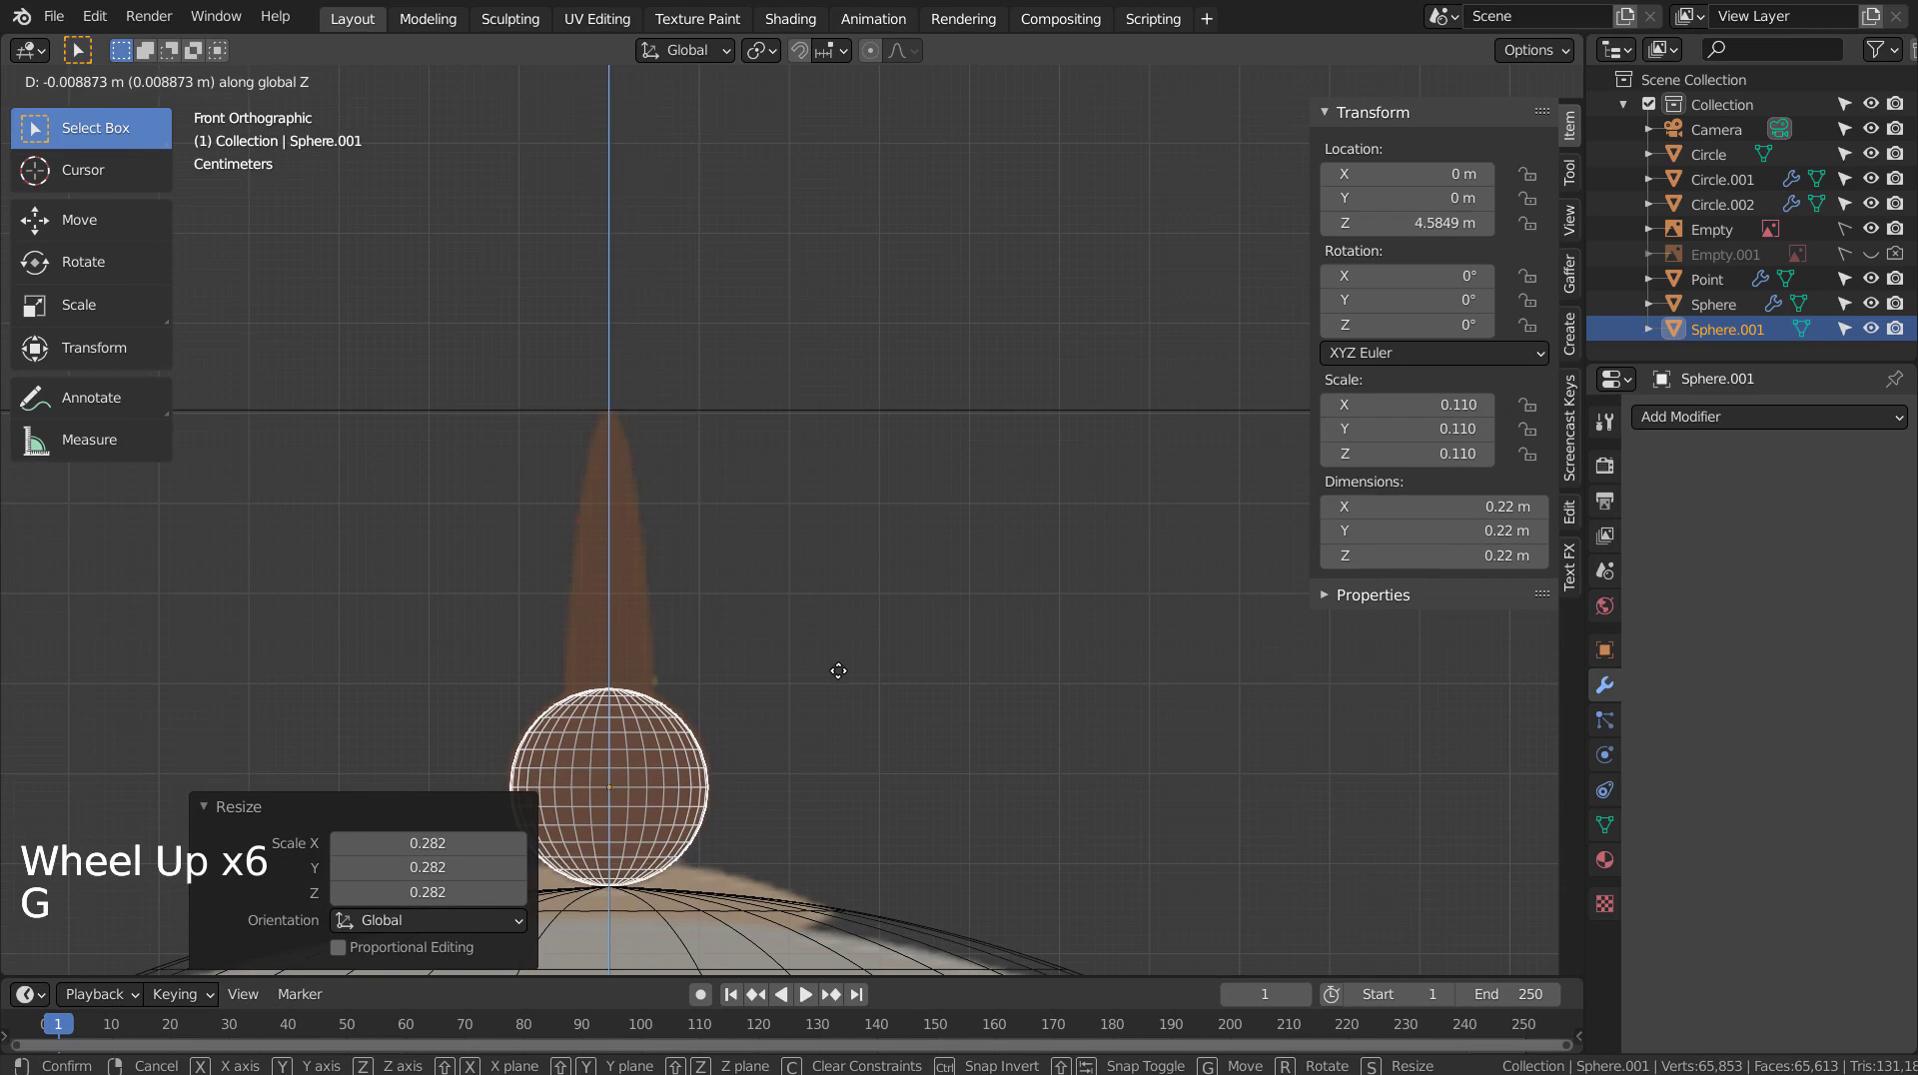
{"action": "left_click", "coordinate": [839, 669]}
Duplicate the finial ball about 0.13 m lower along Z and scale the copy uniformly by about 2.25 to the cap's width.
{"action": "middle_click_drag", "start_coordinate": [839, 669], "coordinate": [1064, 569], "text": "shift"}
{"action": "key", "text": "shift+d"}
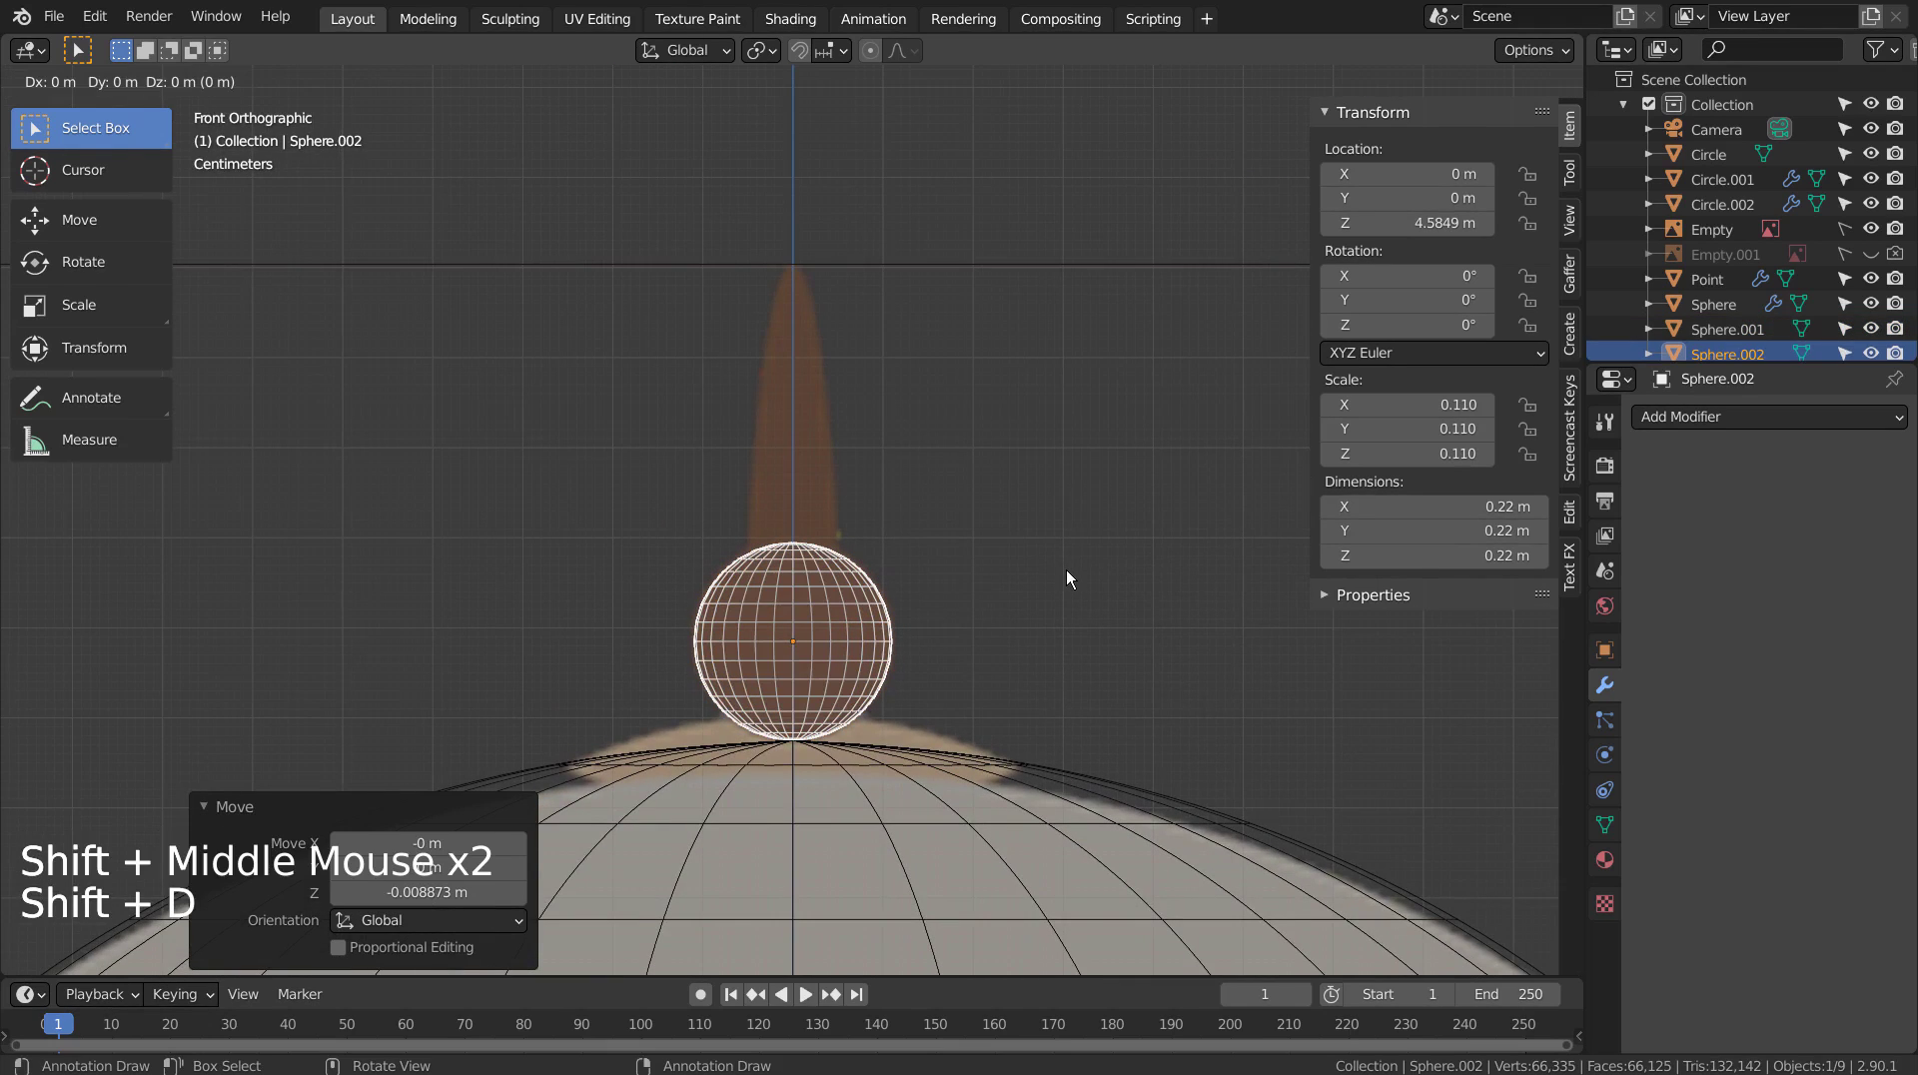
{"action": "left_click", "coordinate": [1057, 691]}
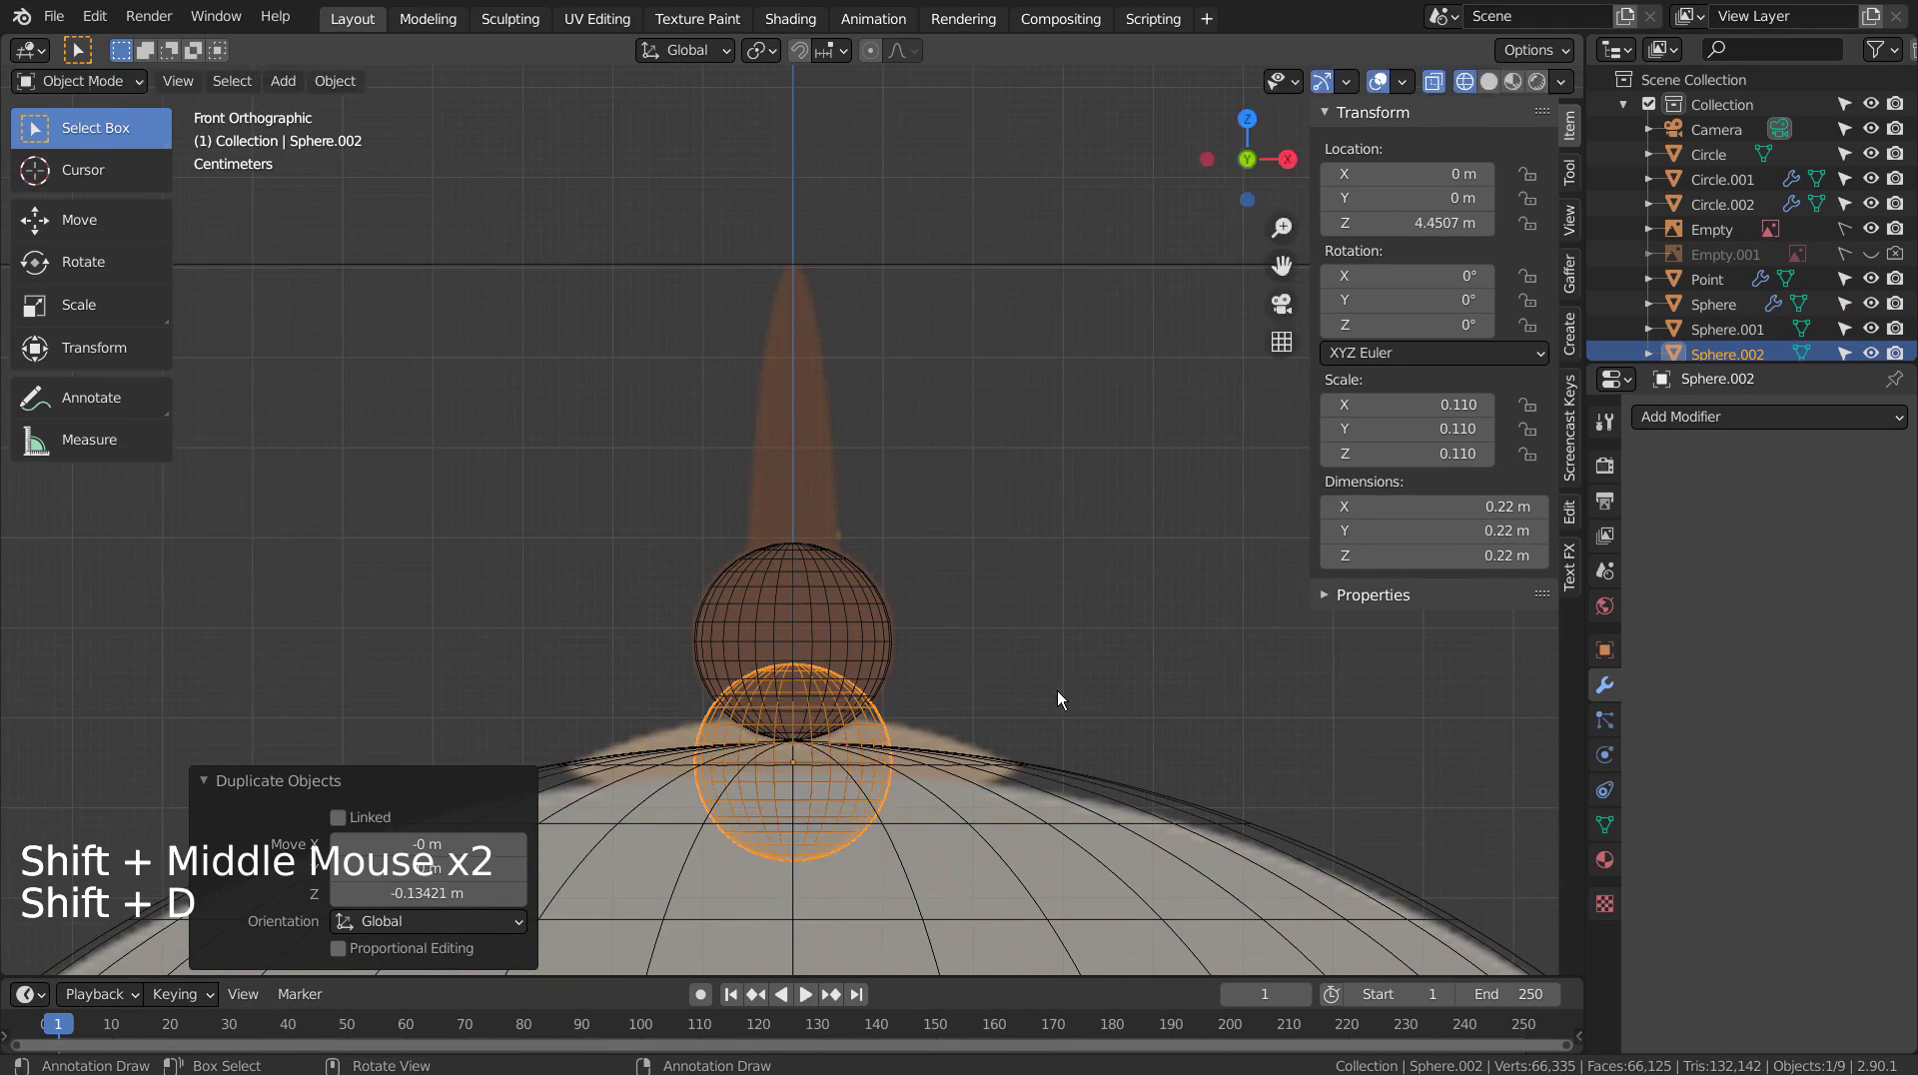
{"action": "key", "text": "s"}
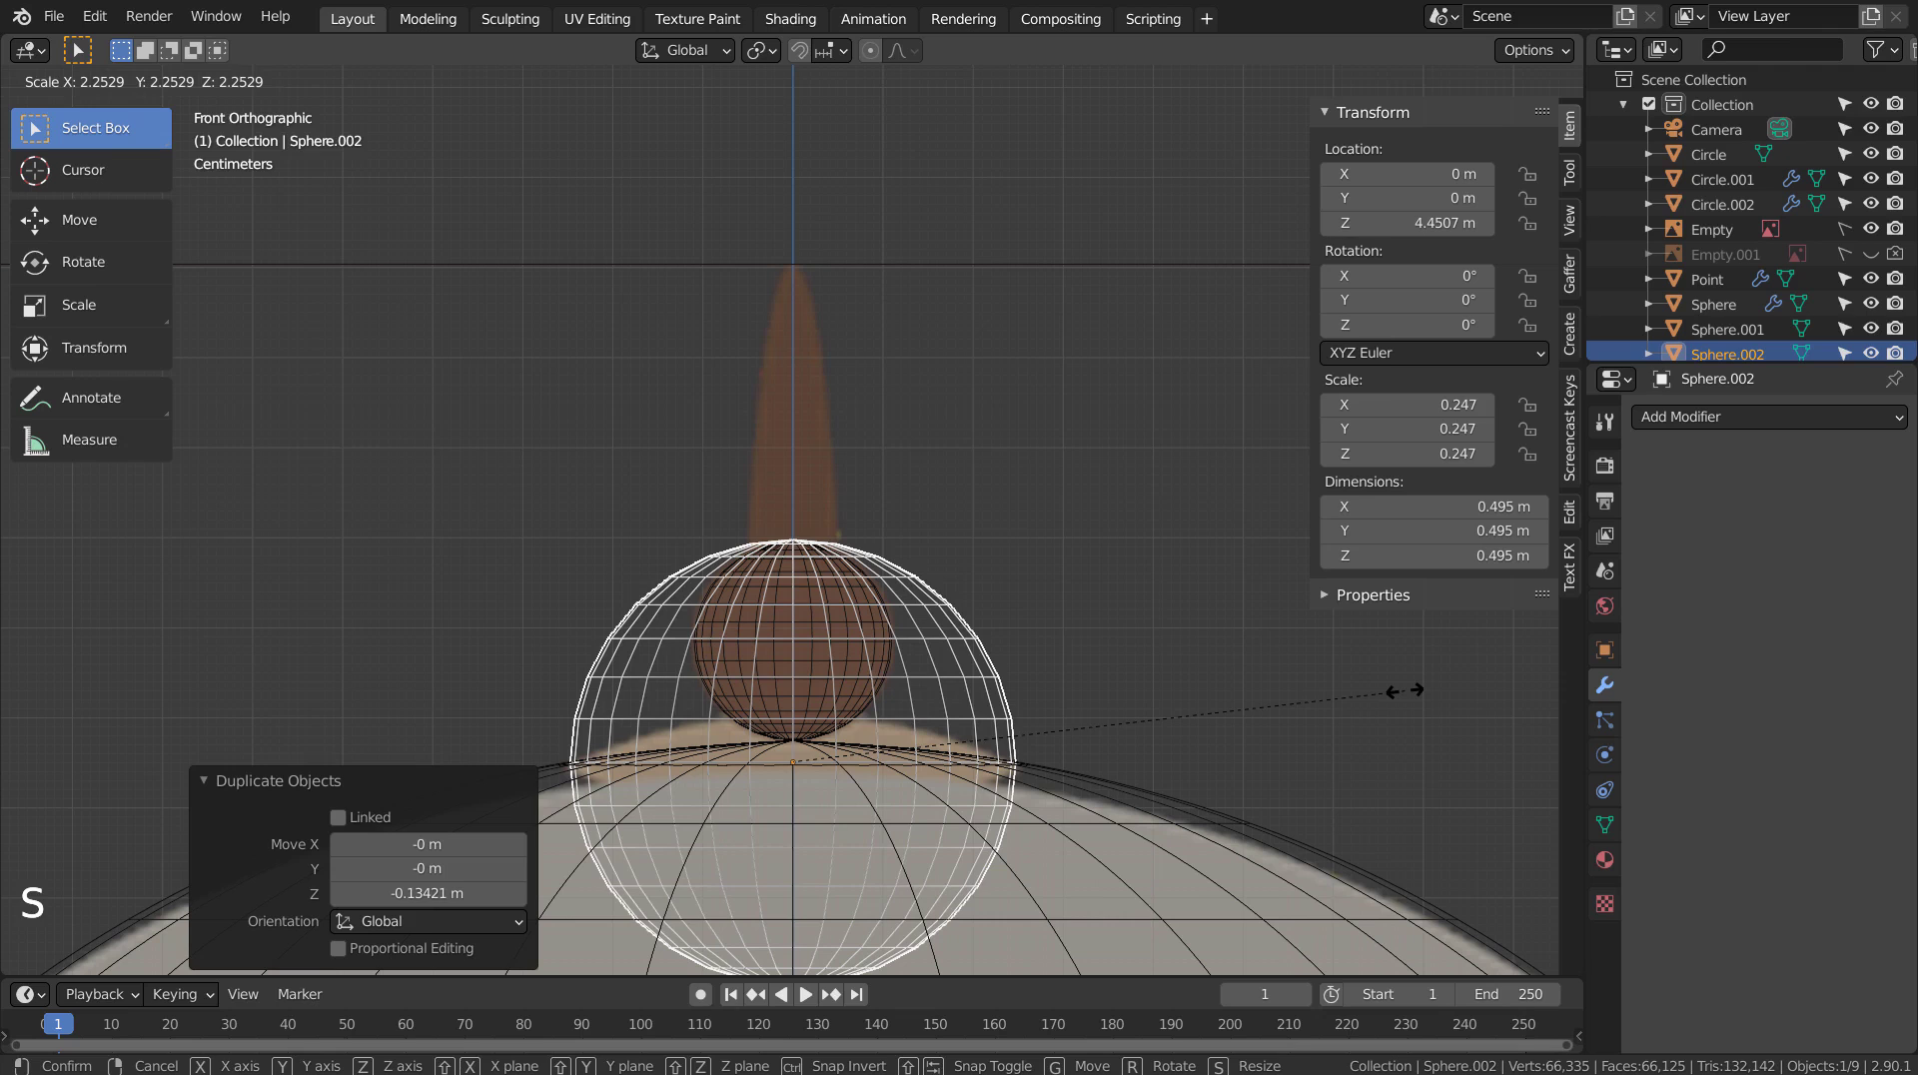
{"action": "left_click", "coordinate": [1406, 690]}
Flatten the duplicated sphere along Z by a factor of about 0.2 to match the reference cap under the finial ball.
{"action": "key", "text": "s"}
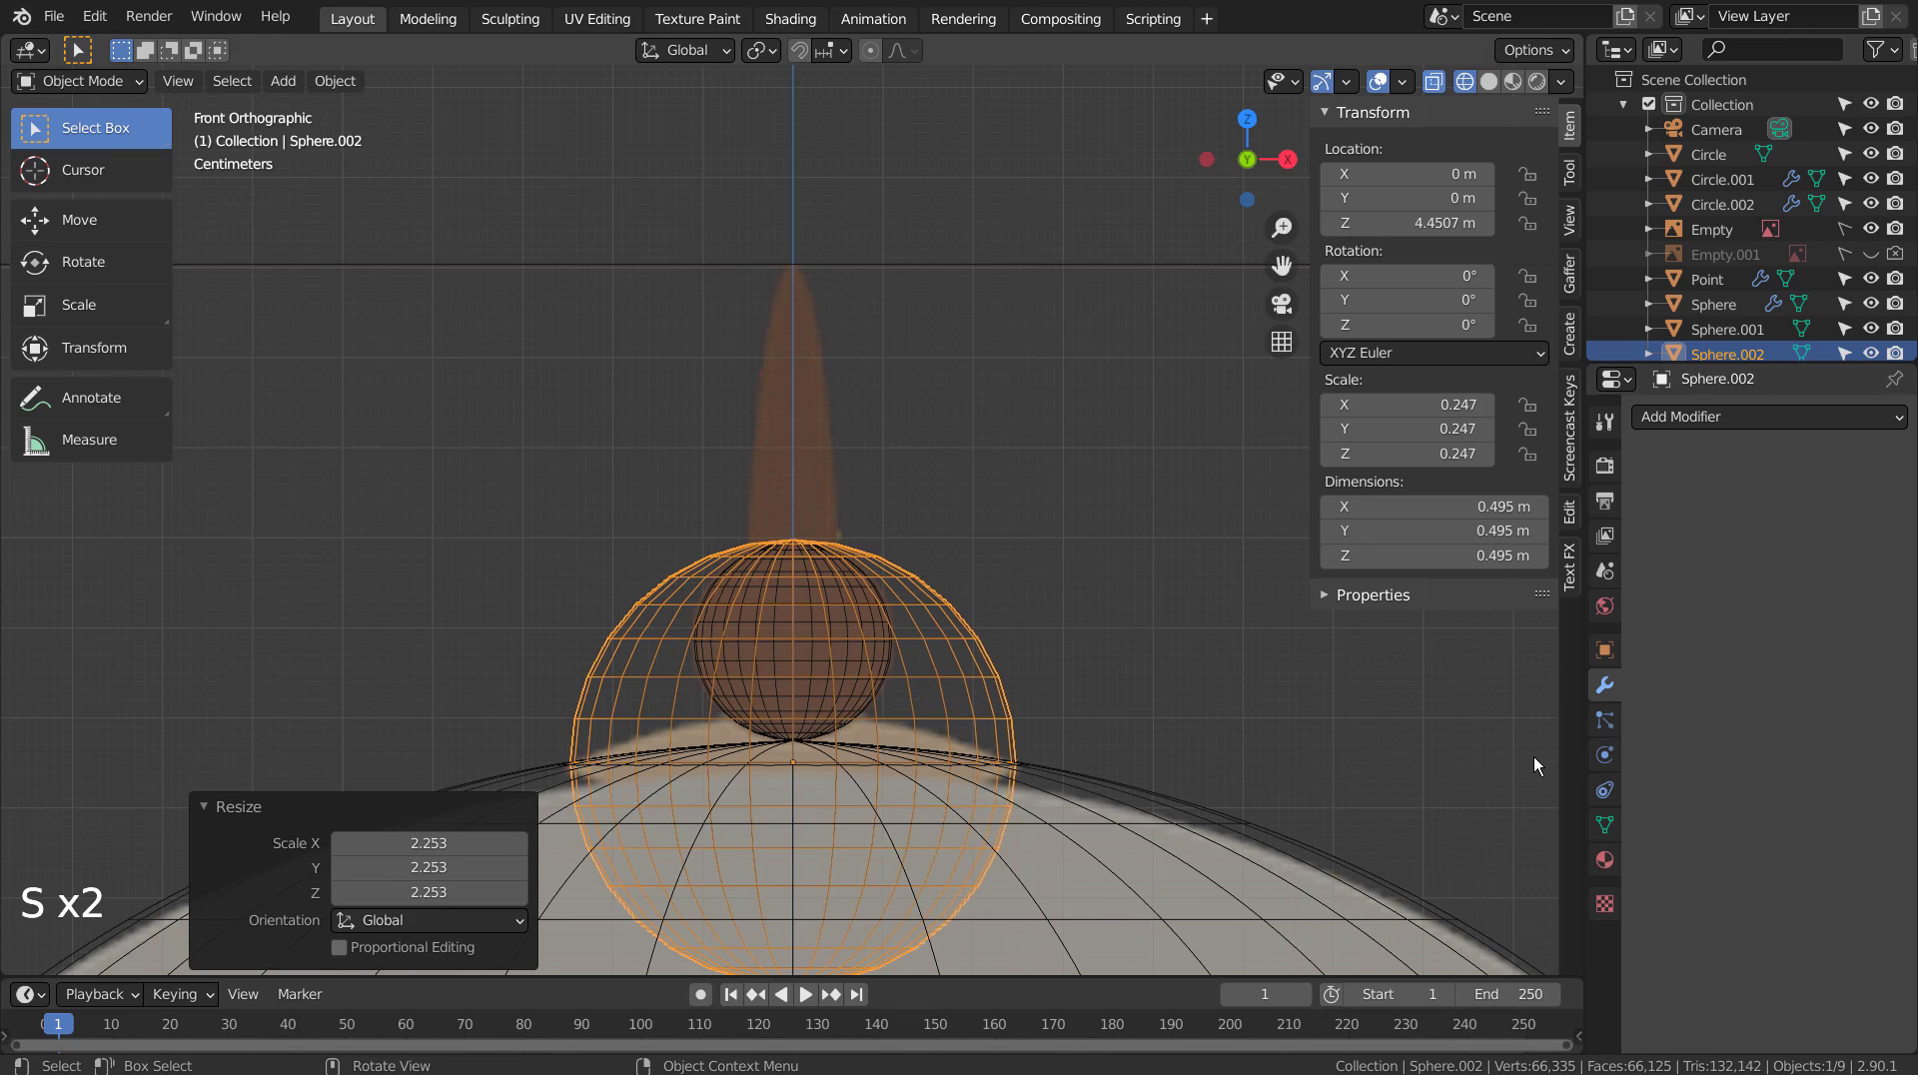
{"action": "key", "text": "s"}
{"action": "key", "text": "z"}
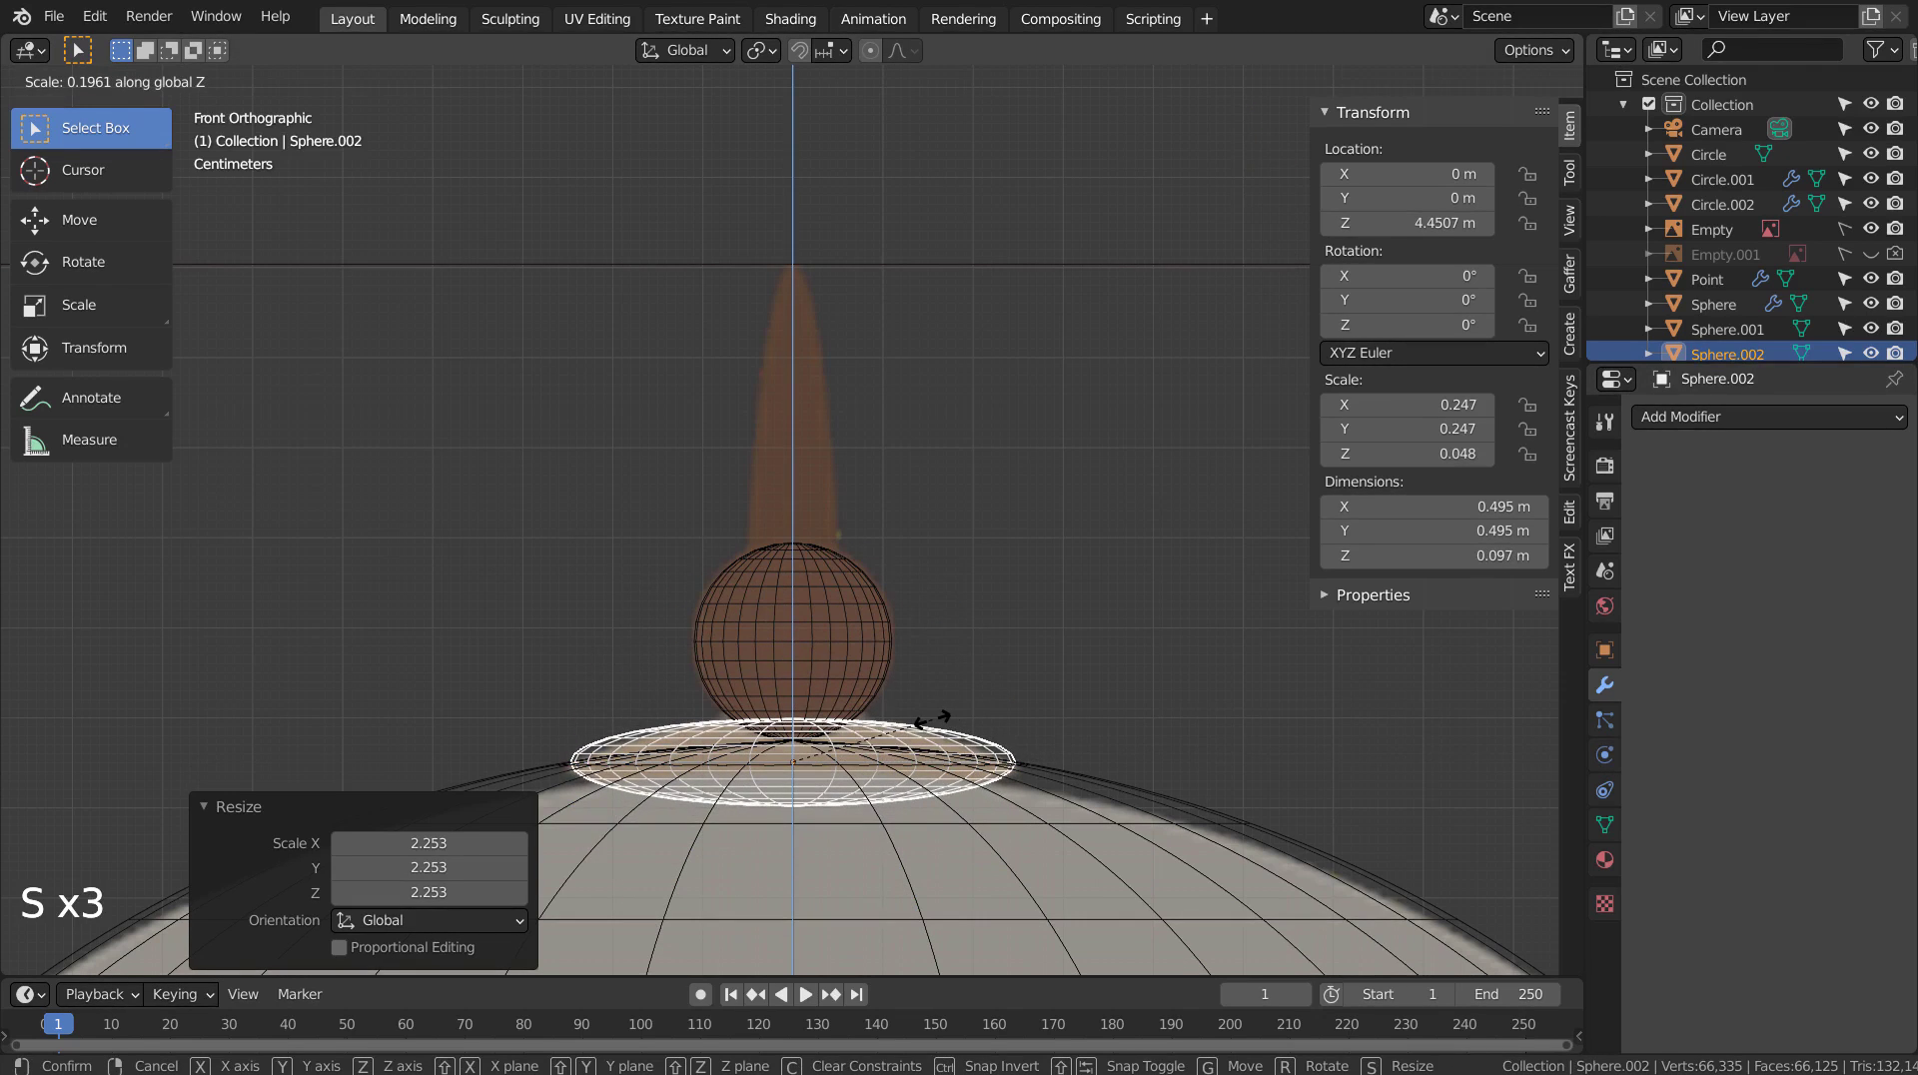
Flatten the lower sphere along Z by a factor of about 0.196 and lower it to Z 4.4473 m on the dome.
{"action": "left_click", "coordinate": [931, 717]}
{"action": "key", "text": "g"}
{"action": "key", "text": "z"}
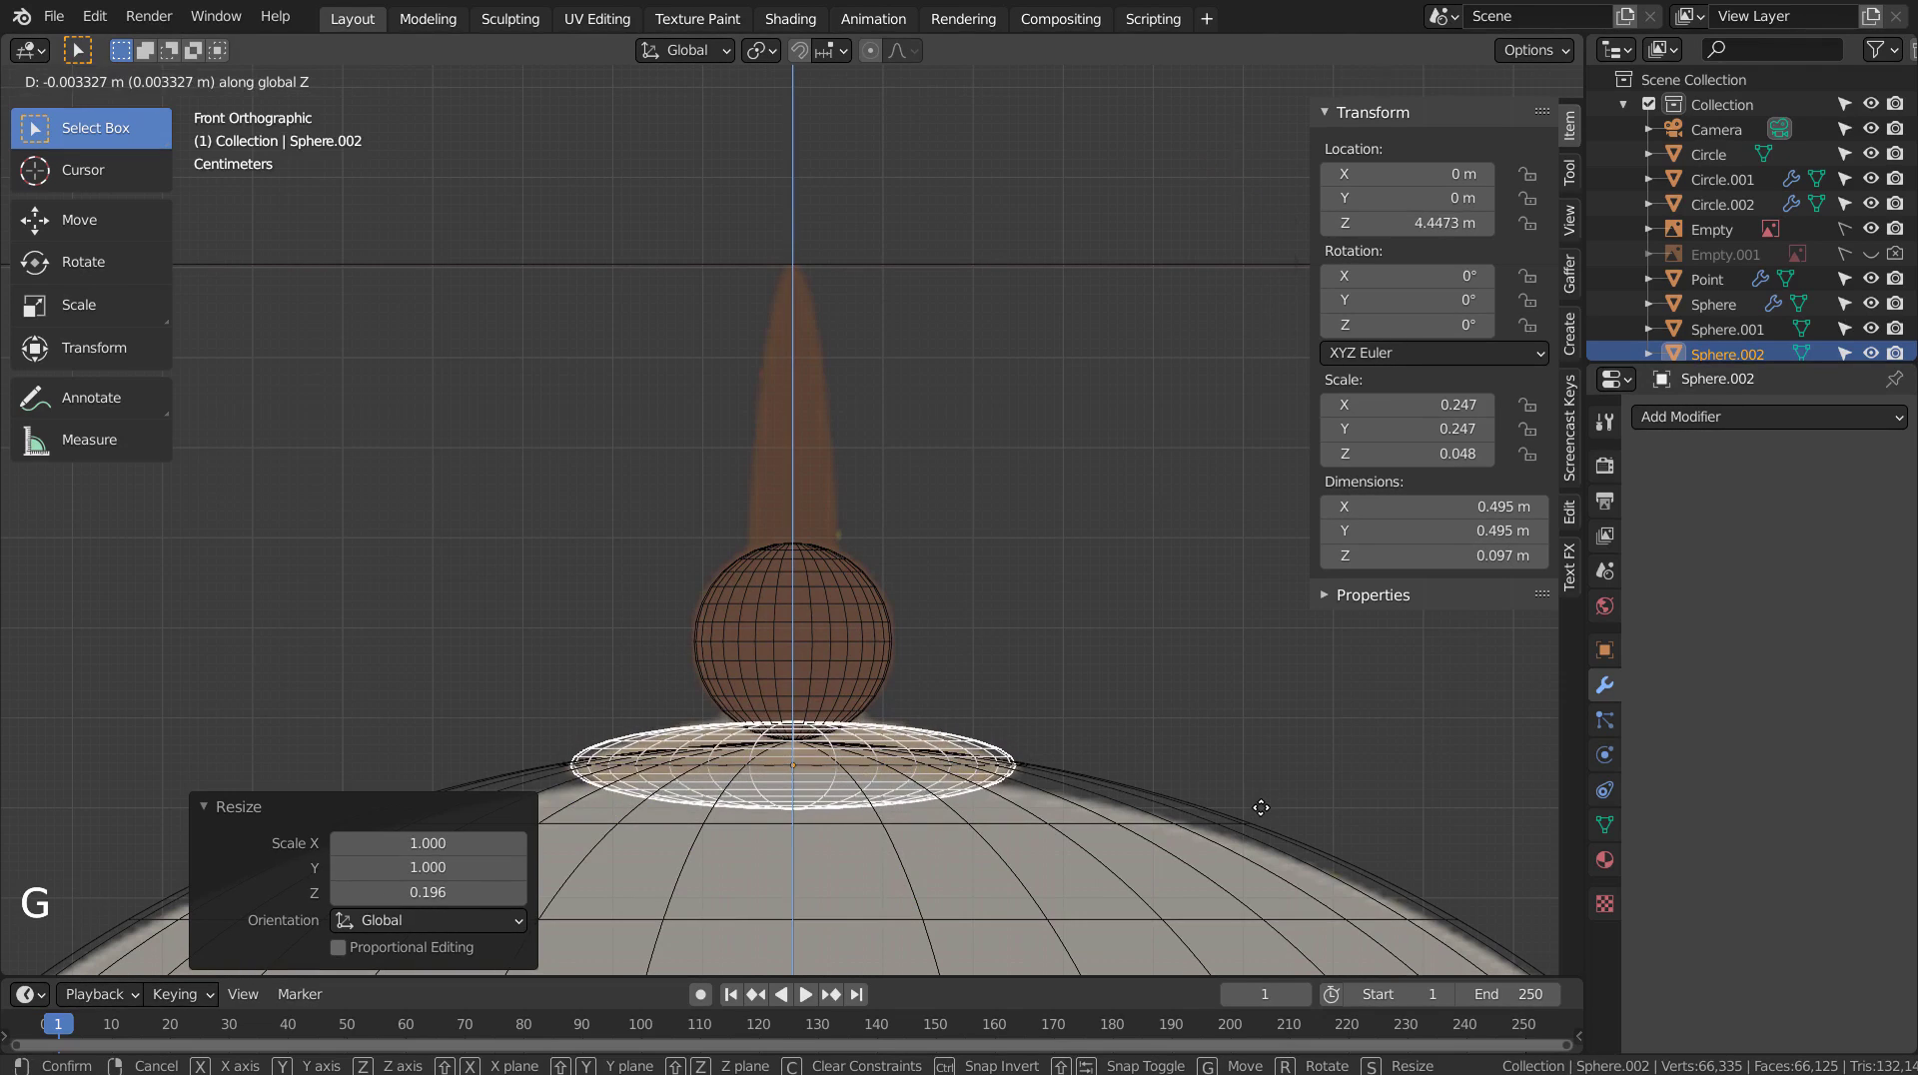
{"action": "left_click", "coordinate": [1283, 815]}
Return to solid shading and apply smooth shading to both the flattened disc and the finial ball above it.
{"action": "key", "text": "shift+z"}
{"action": "left_click", "coordinate": [929, 745]}
{"action": "left_click", "coordinate": [911, 745]}
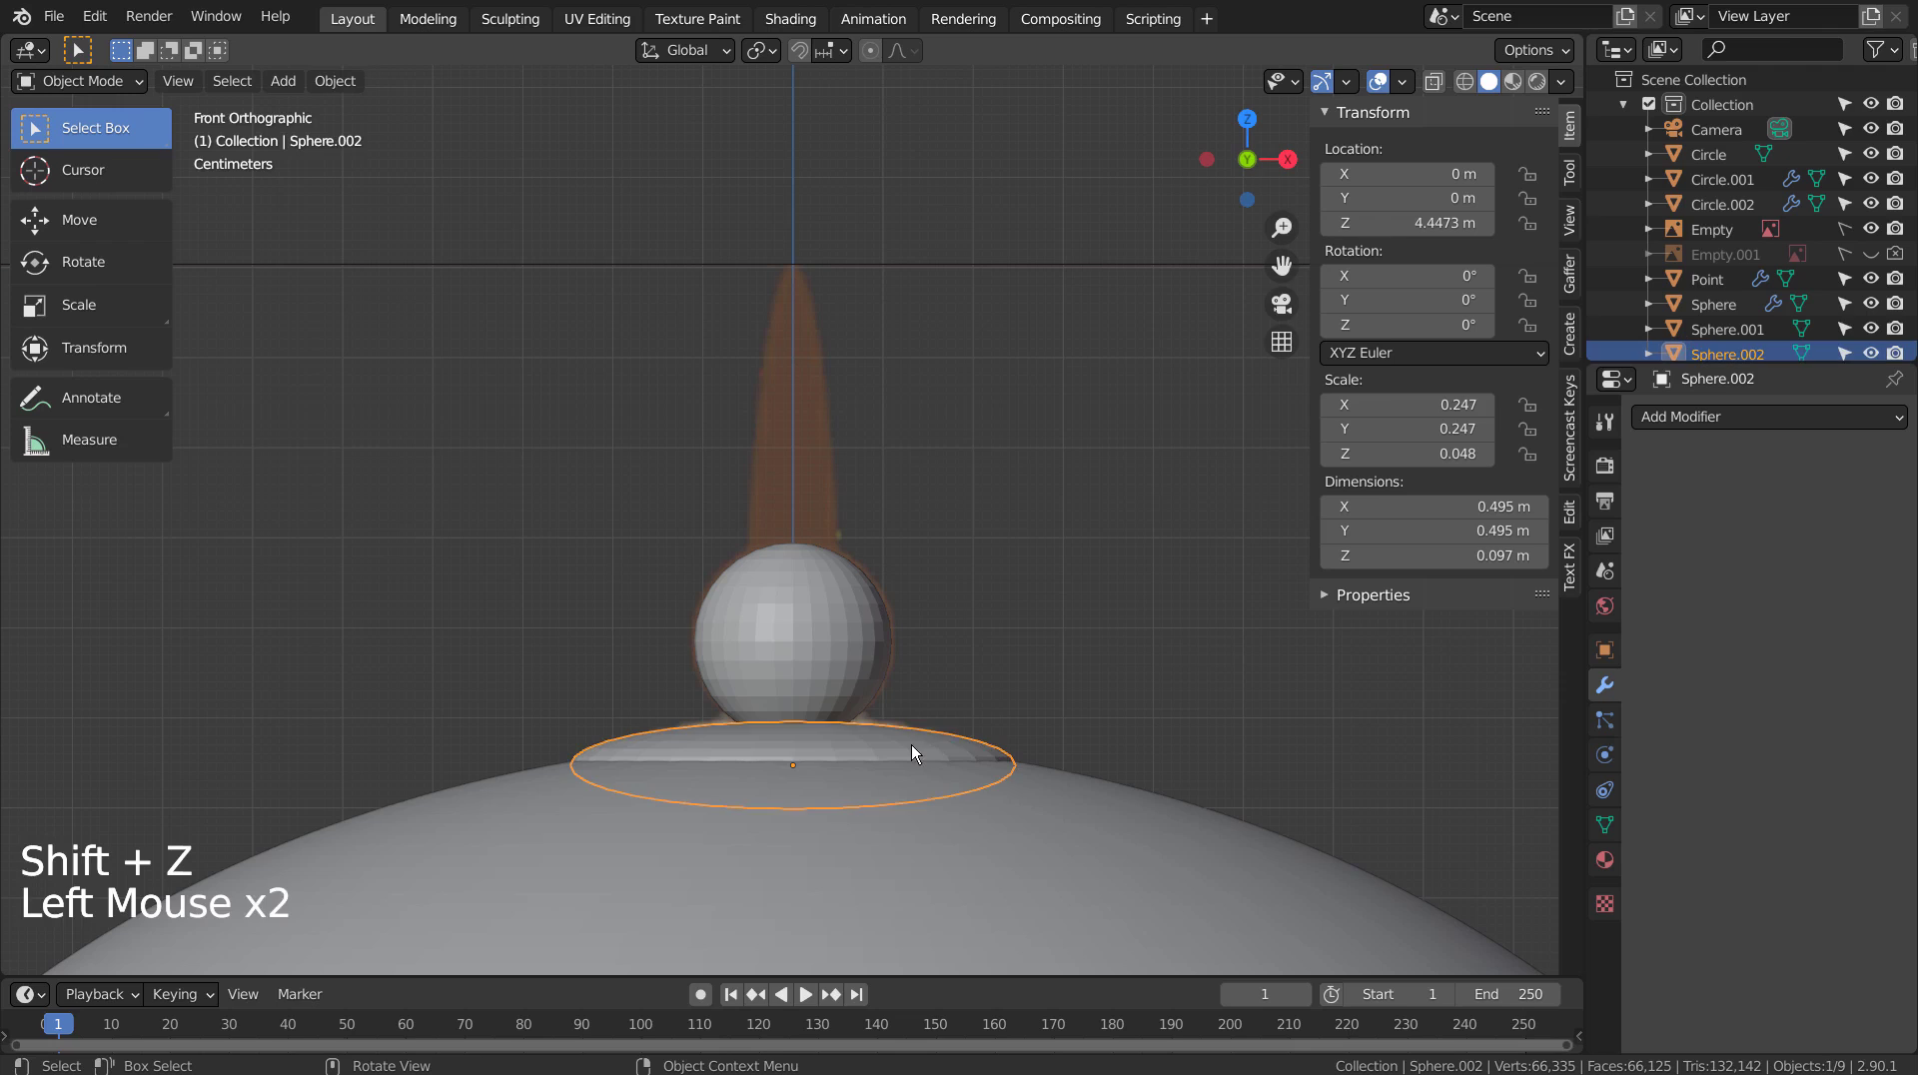
{"action": "right_click", "coordinate": [893, 736]}
{"action": "left_click", "coordinate": [827, 627]}
{"action": "right_click", "coordinate": [819, 633]}
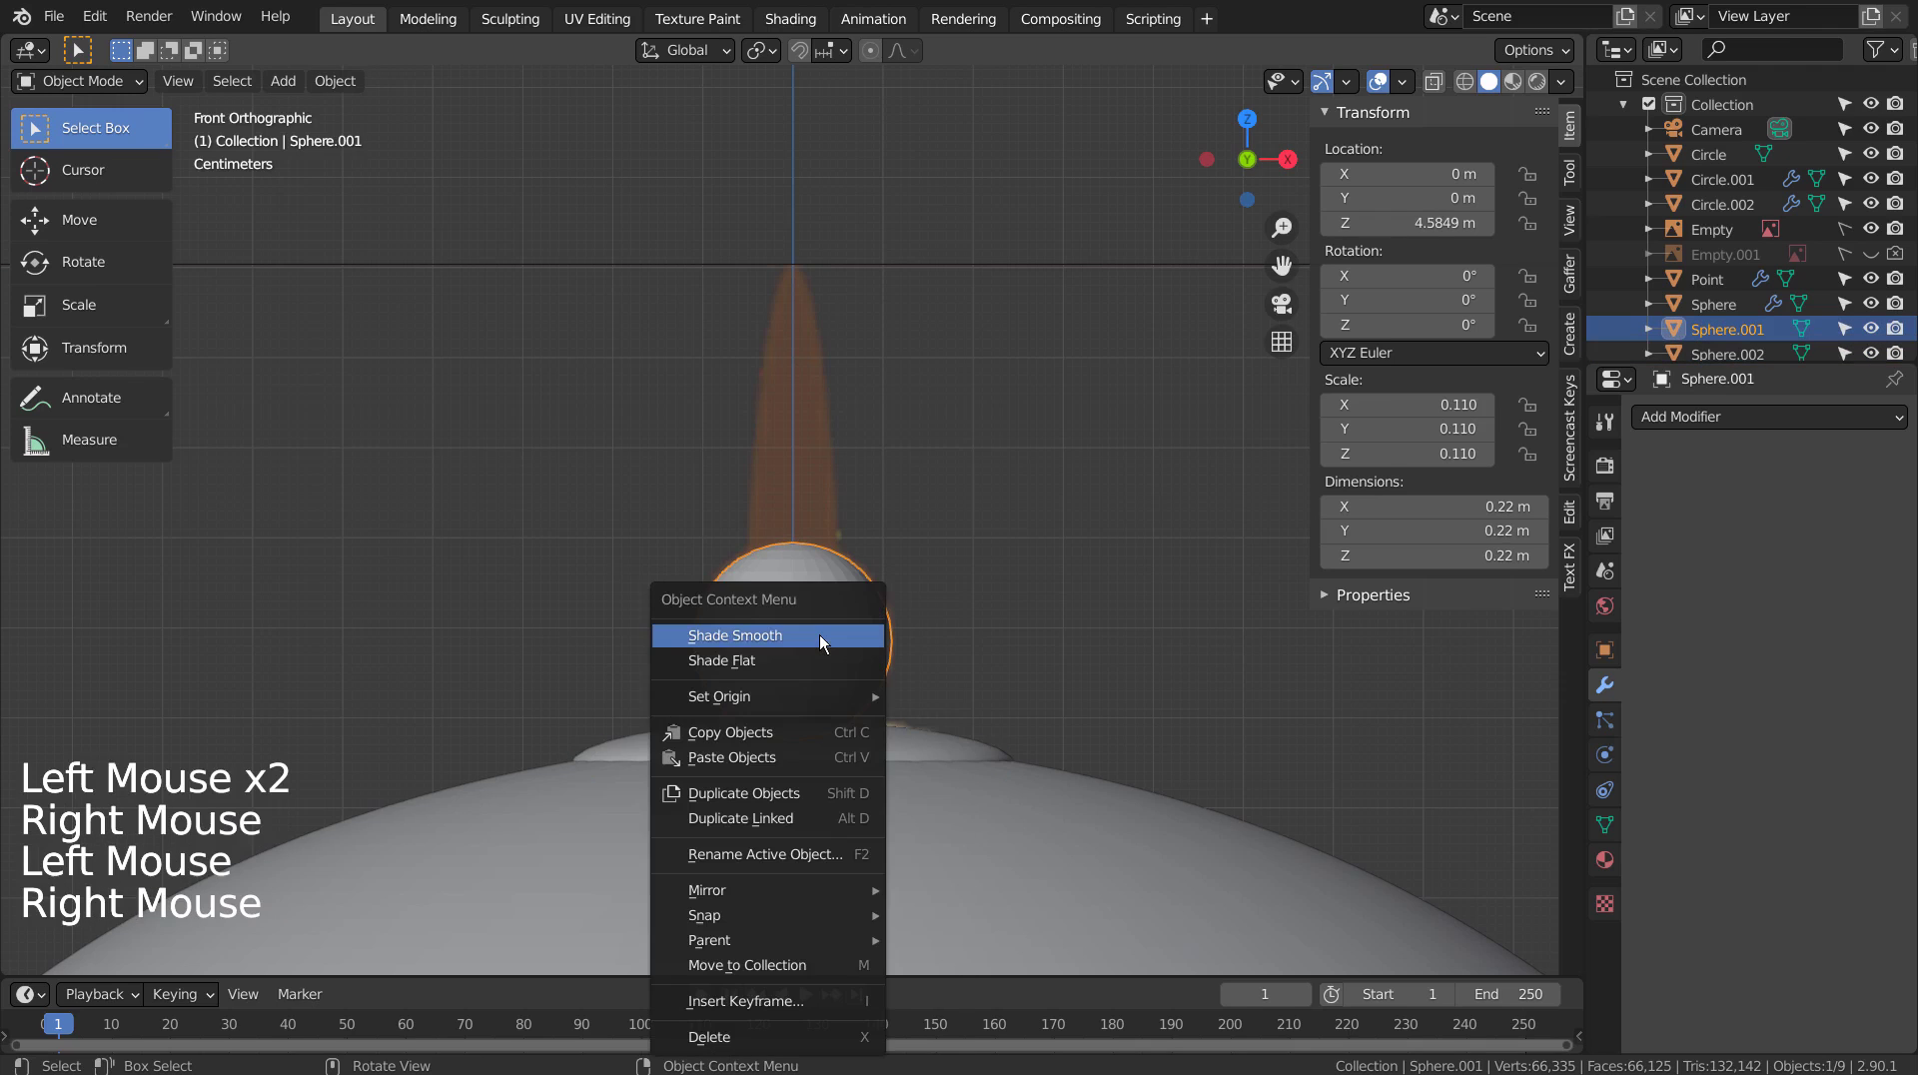
{"action": "left_click", "coordinate": [1043, 603]}
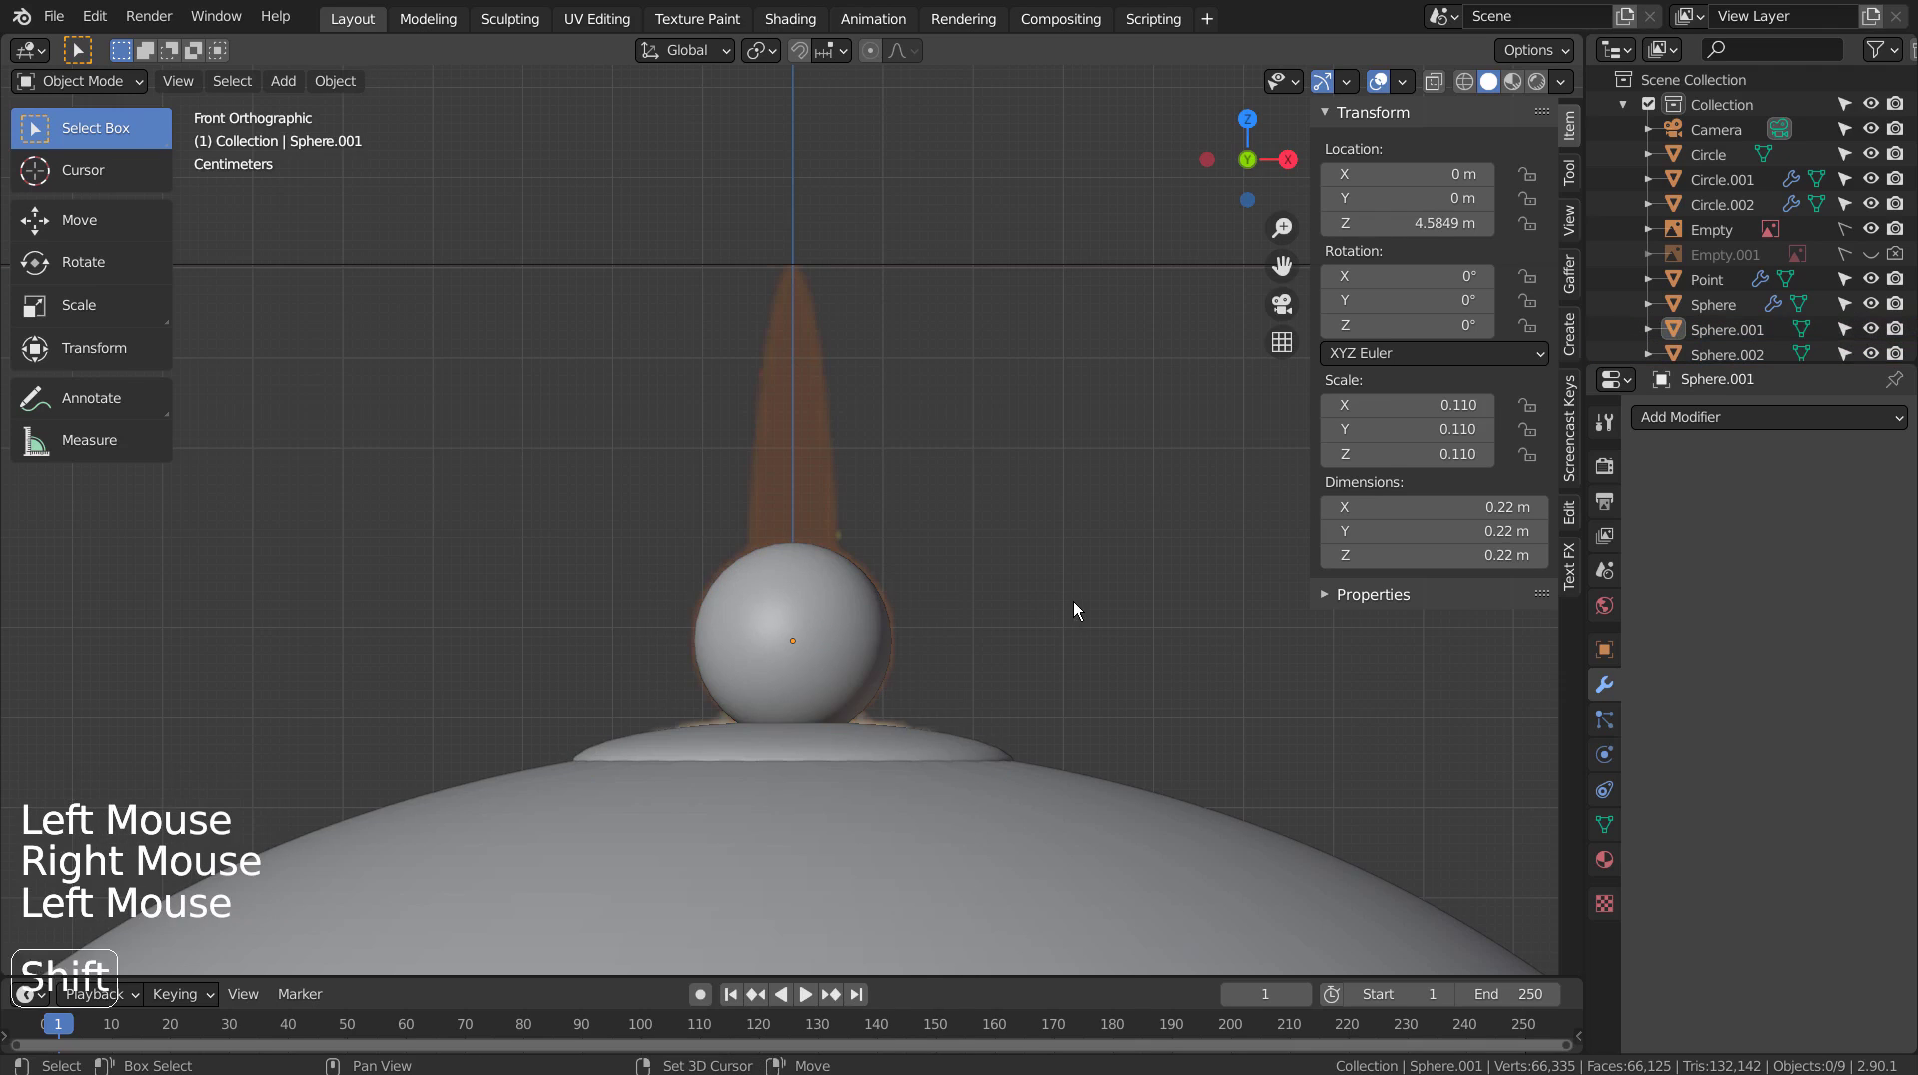
{"action": "key", "text": "shift+a"}
{"action": "mouse_move", "coordinate": [1073, 601]}
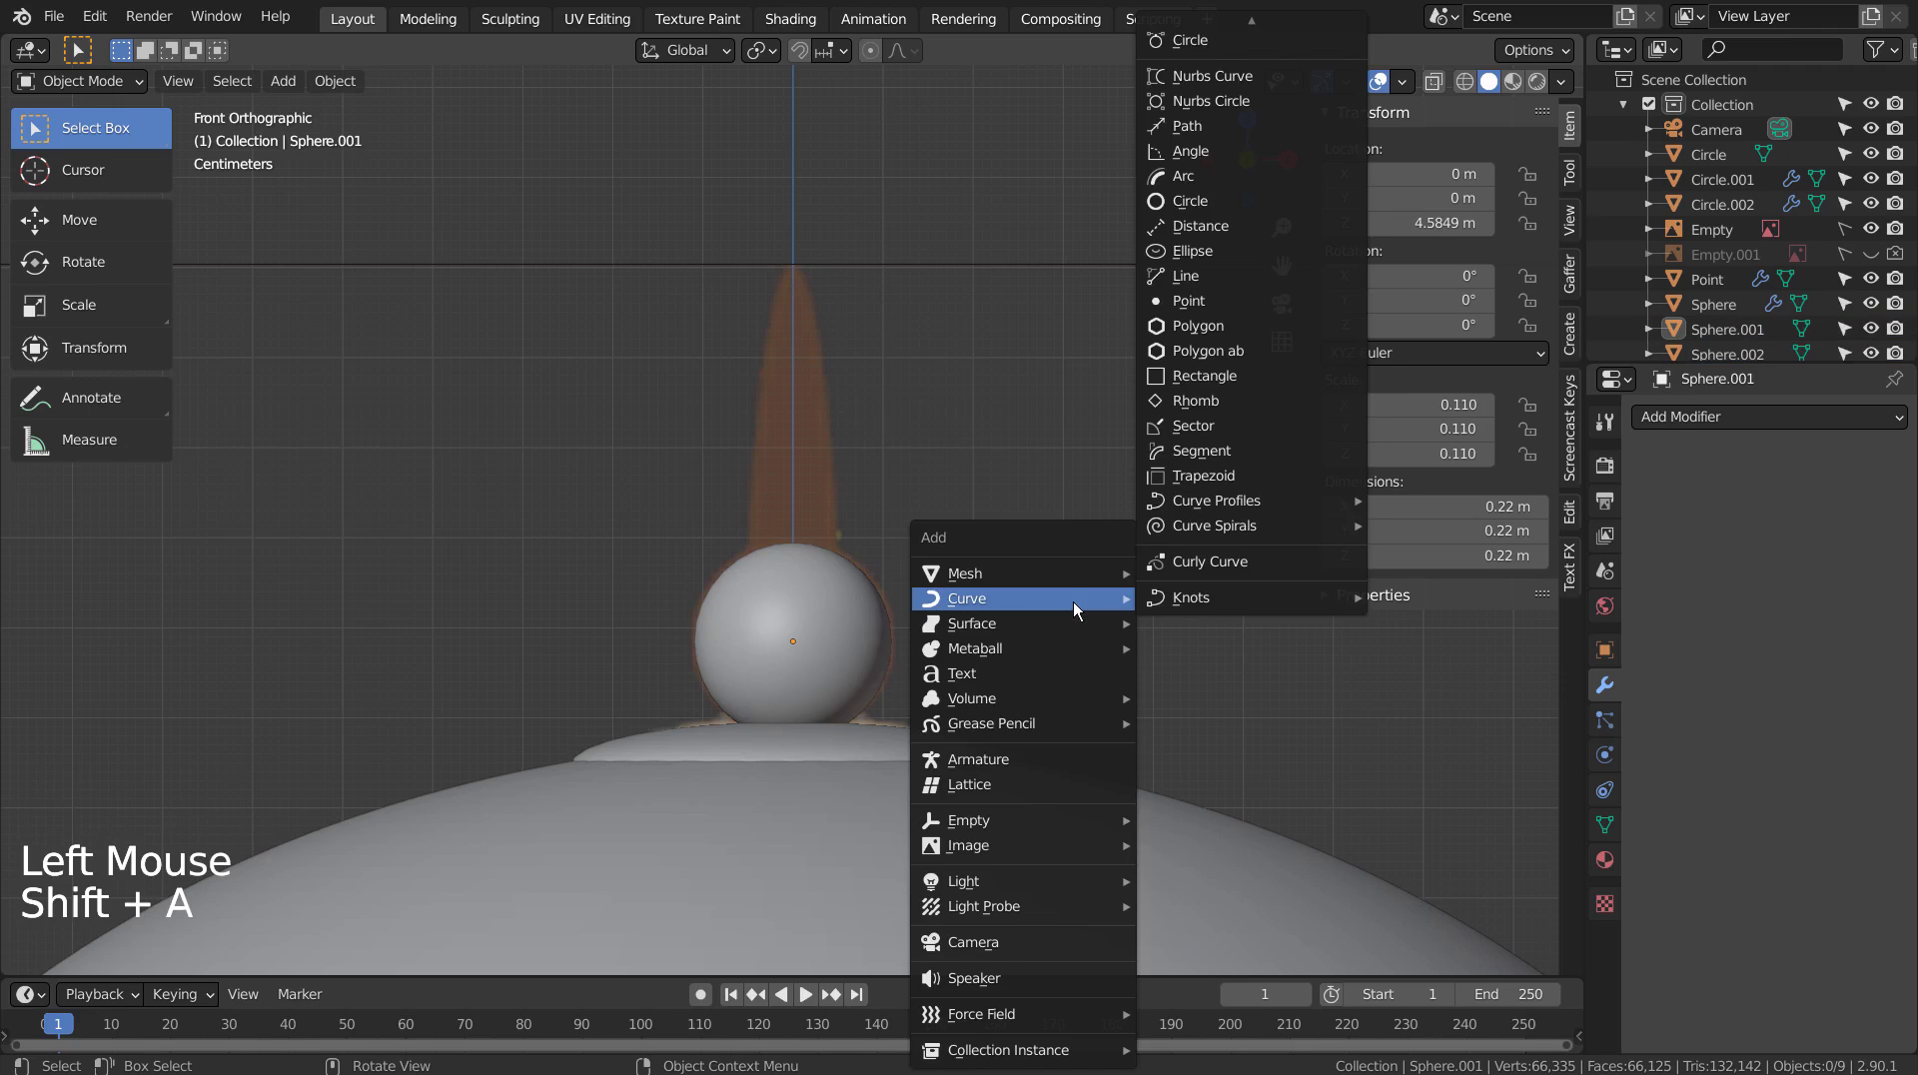
{"action": "left_click", "coordinate": [954, 404]}
Duplicate the bottom face of the octagonal base and move the copy up along Z to the finial ball.
{"action": "scroll", "coordinate": [997, 542], "scroll_direction": "down", "scroll_amount": 12}
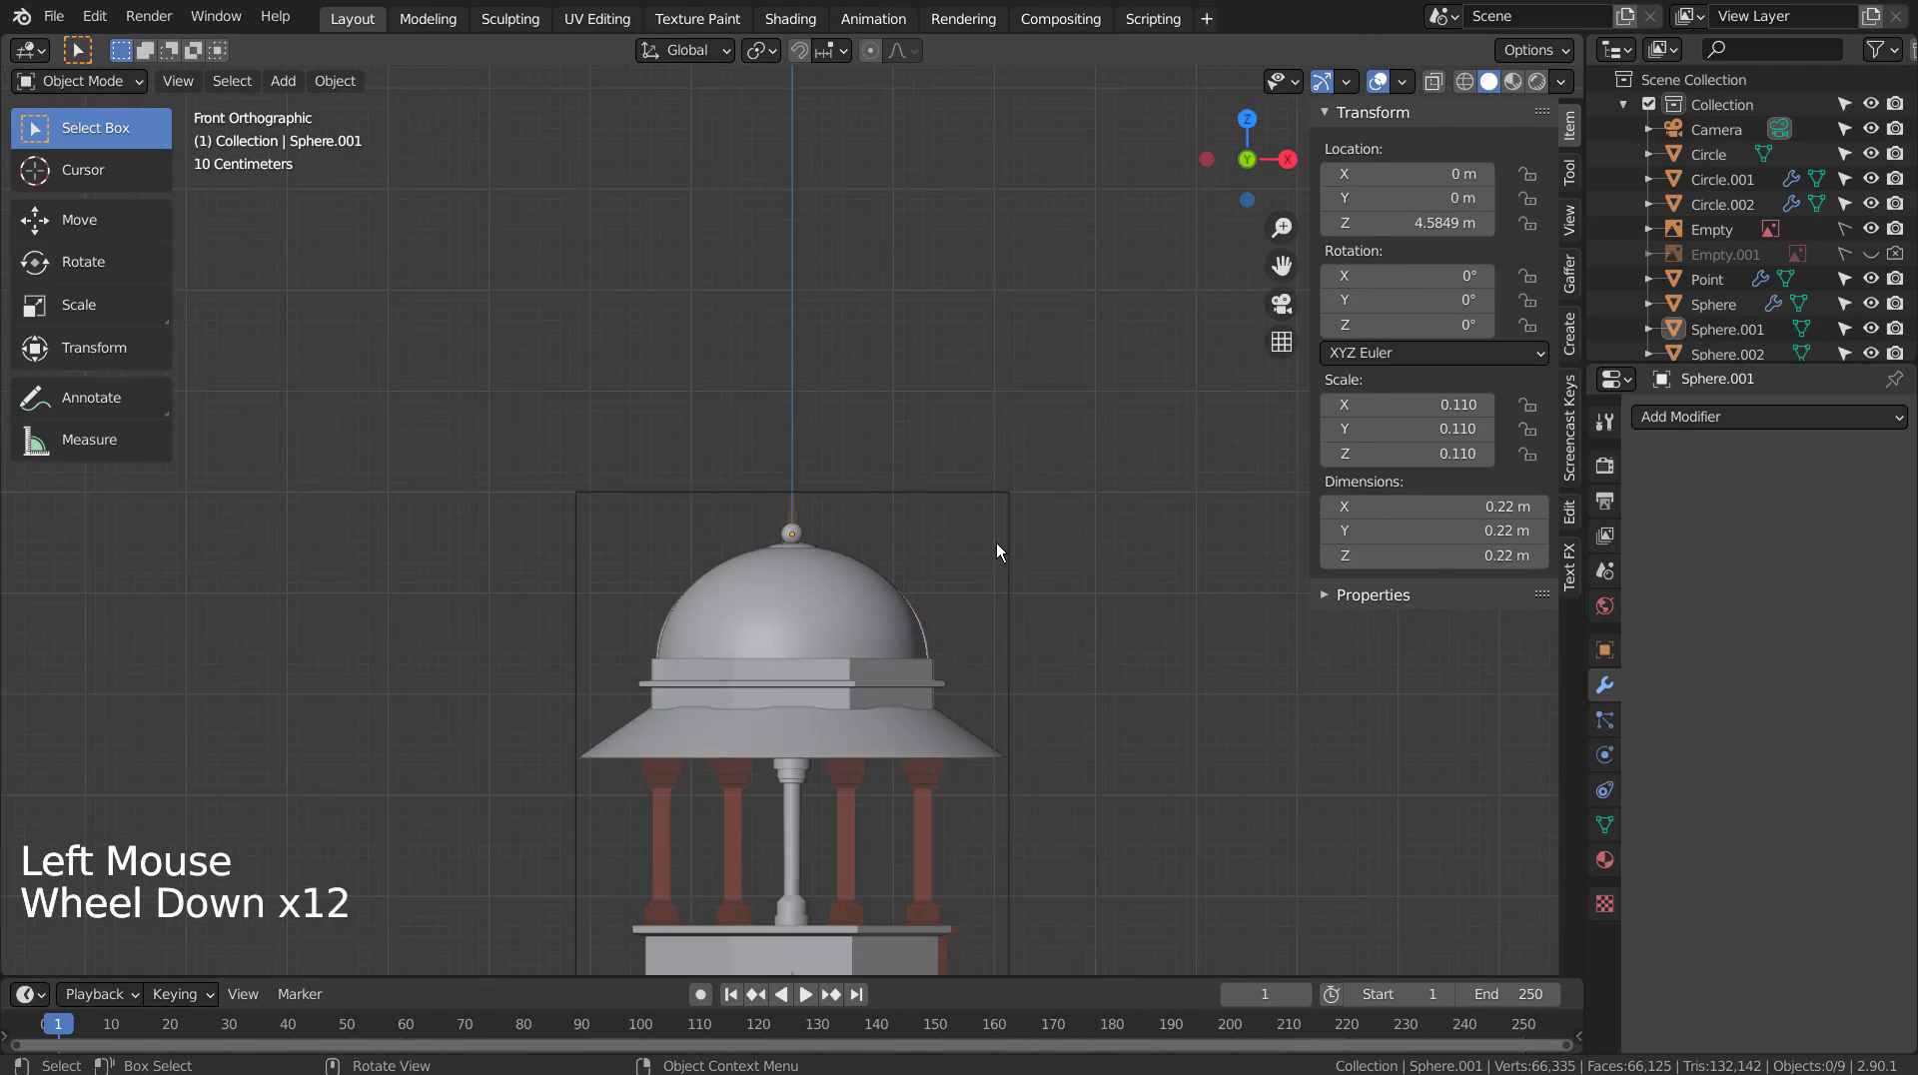
{"action": "scroll", "coordinate": [996, 547], "scroll_direction": "down", "scroll_amount": 2}
{"action": "left_click", "coordinate": [873, 830]}
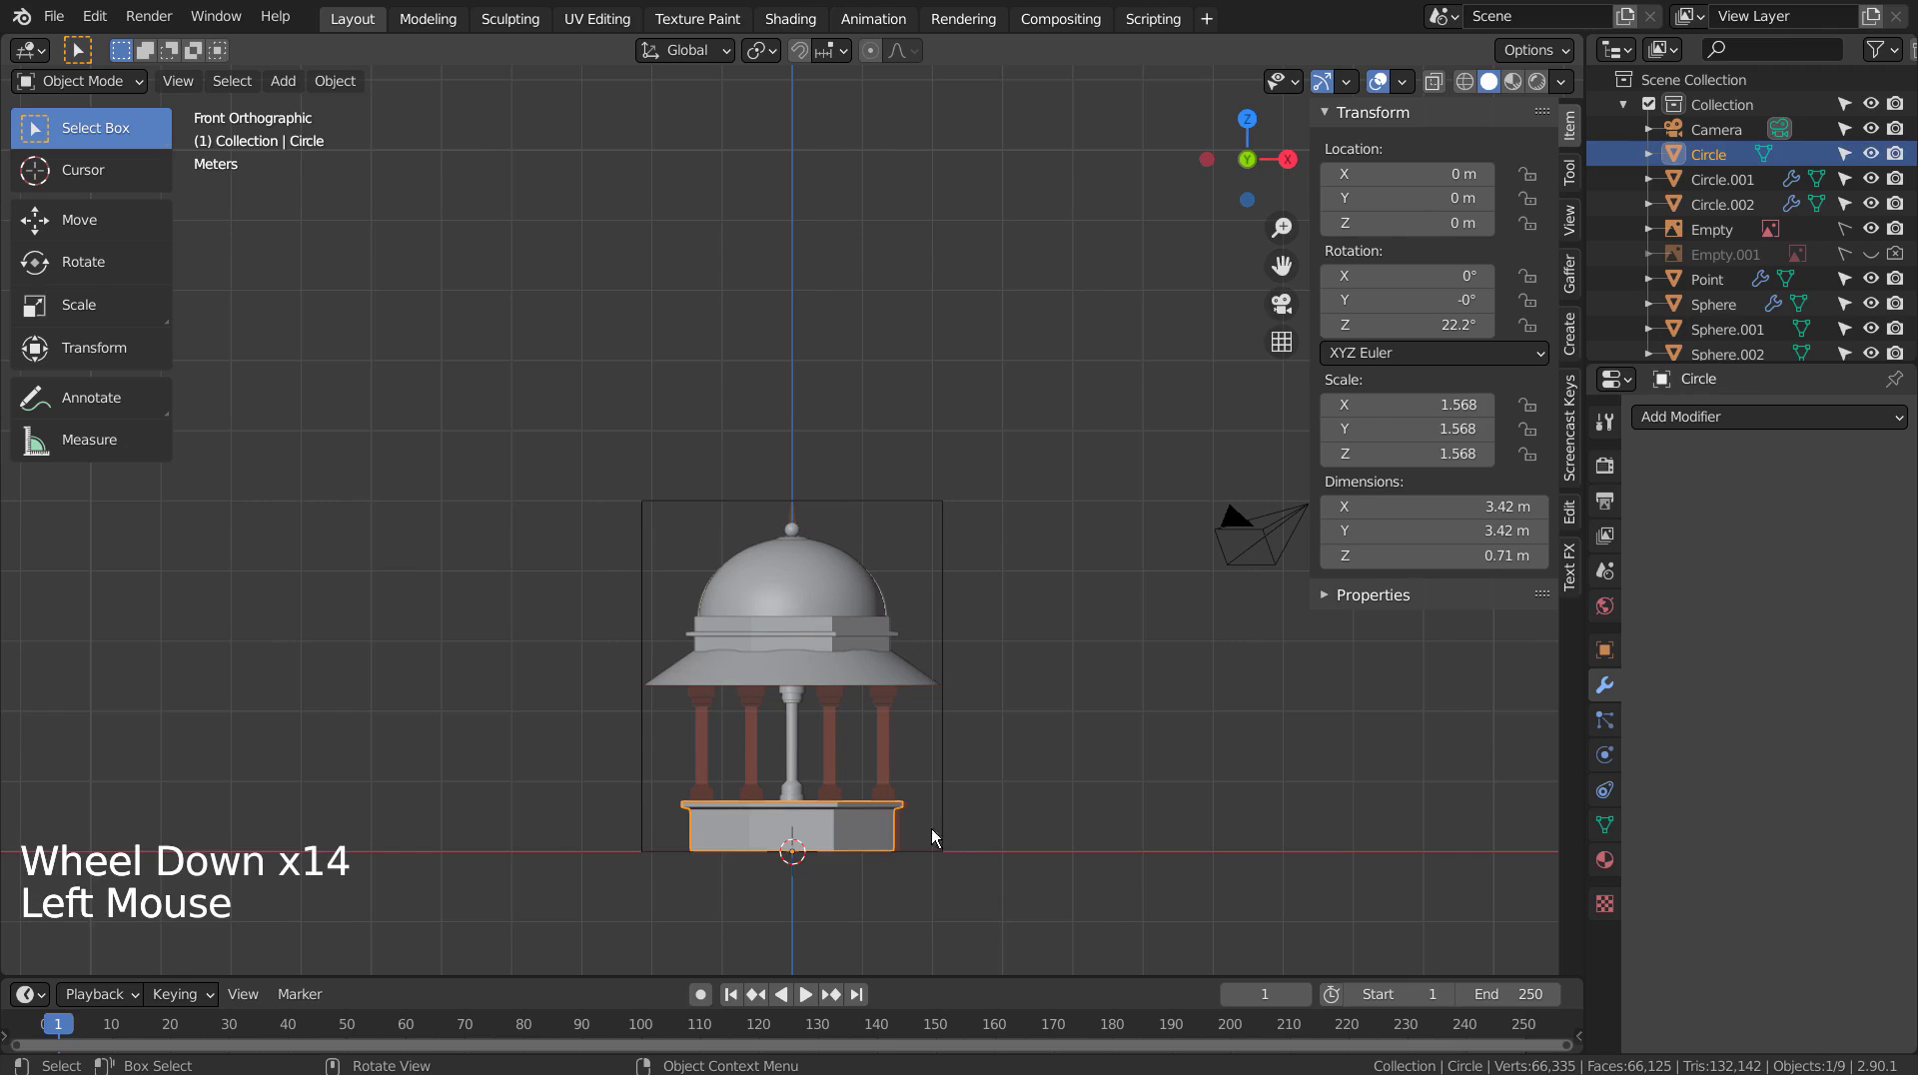
{"action": "middle_click_drag", "start_coordinate": [953, 829], "coordinate": [943, 717]}
{"action": "key", "text": "Tab"}
{"action": "key", "text": "3"}
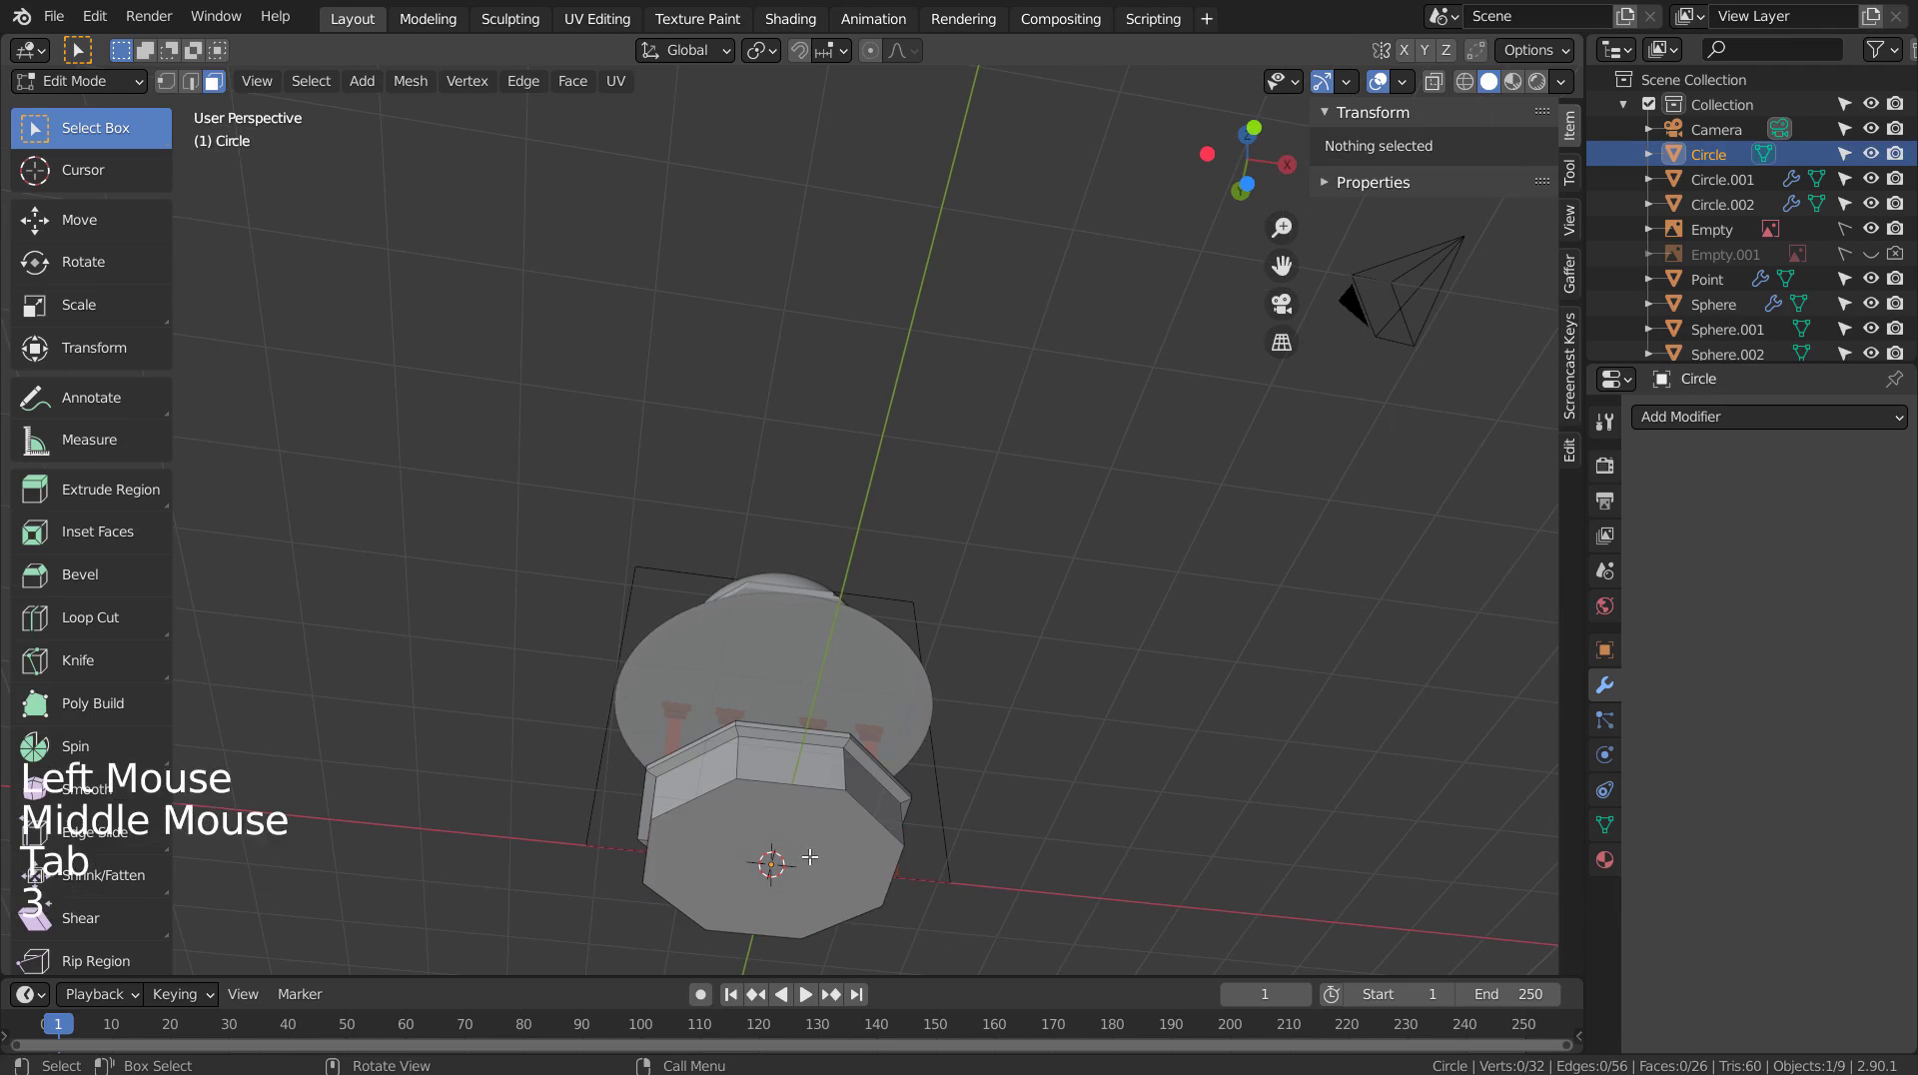
{"action": "left_click", "coordinate": [799, 854]}
{"action": "key", "text": "KP_1"}
{"action": "key", "text": "shift+d"}
{"action": "key", "text": "z"}
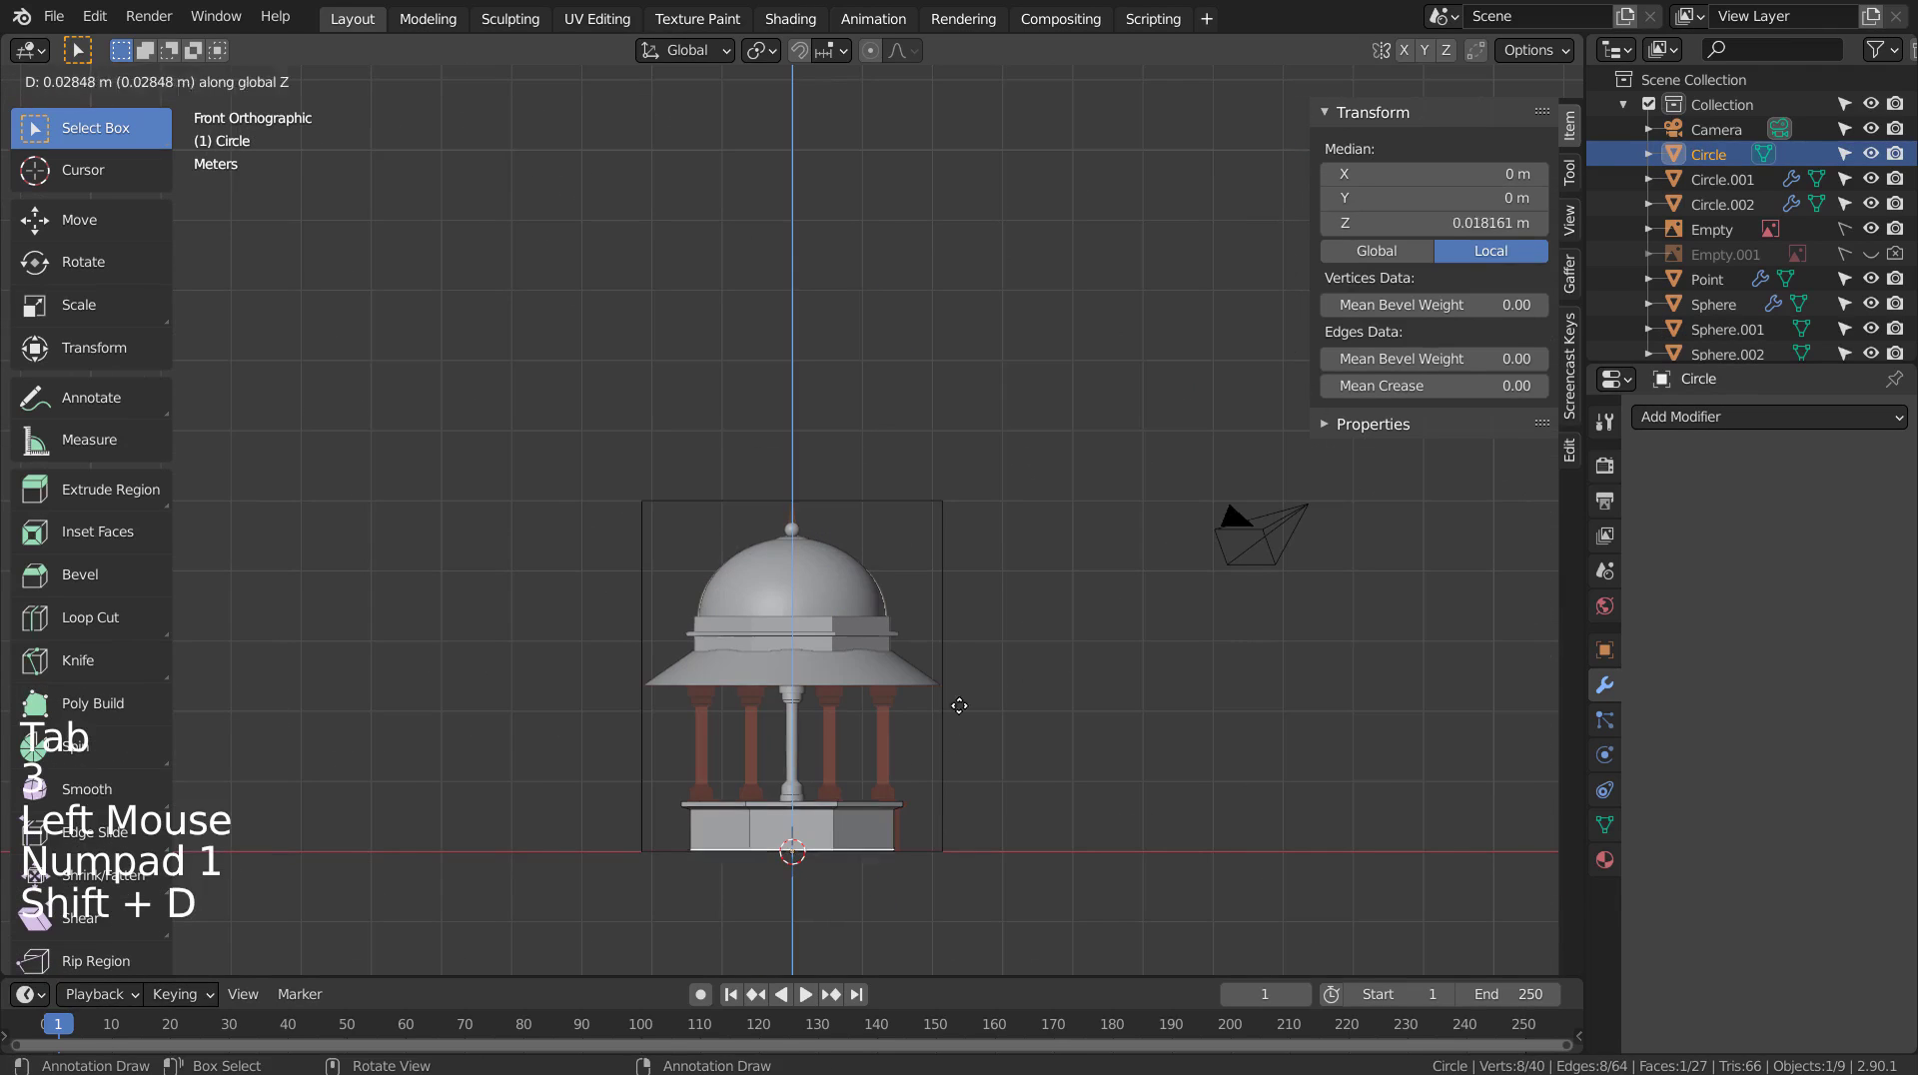
{"action": "left_click", "coordinate": [966, 476]}
Separate the duplicated octagonal face into its own object and select it in Object Mode.
{"action": "key", "text": "p"}
{"action": "left_click", "coordinate": [966, 477]}
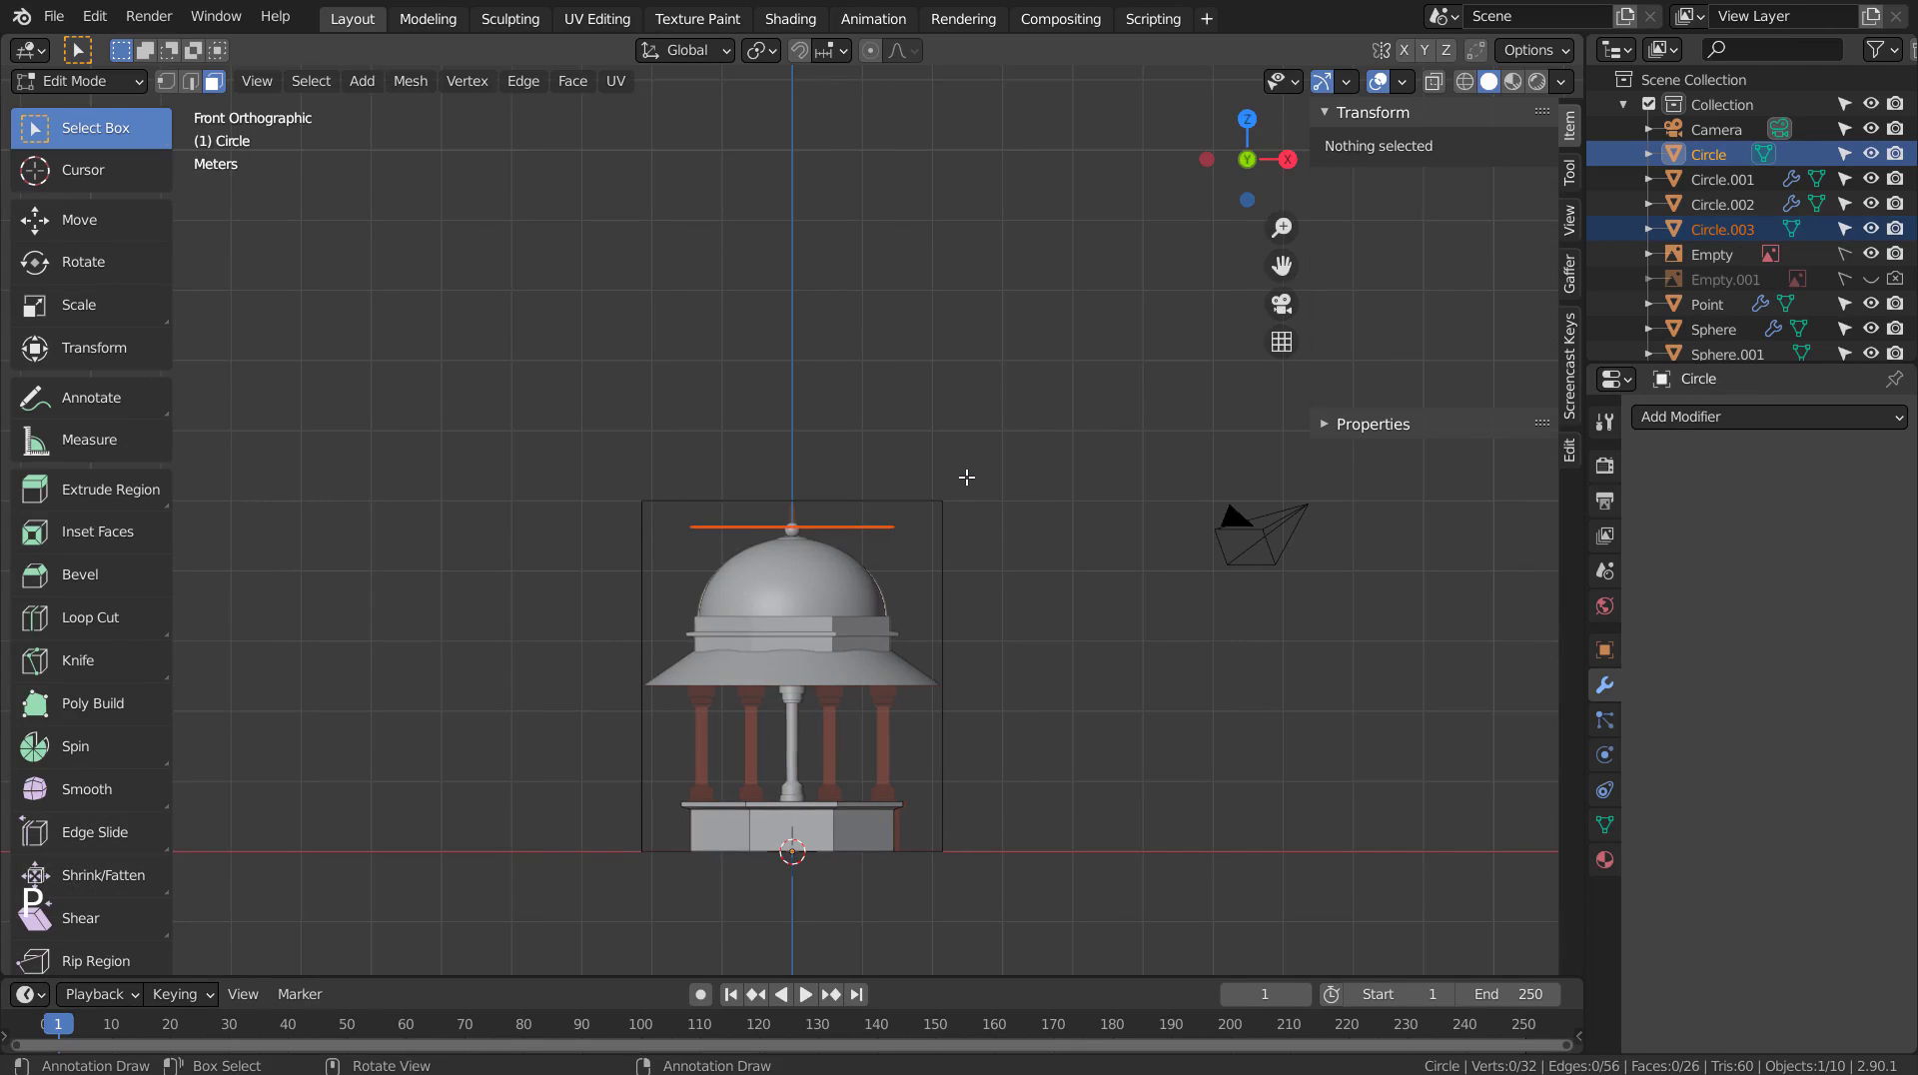
{"action": "key", "text": "Tab"}
{"action": "left_click", "coordinate": [884, 514]}
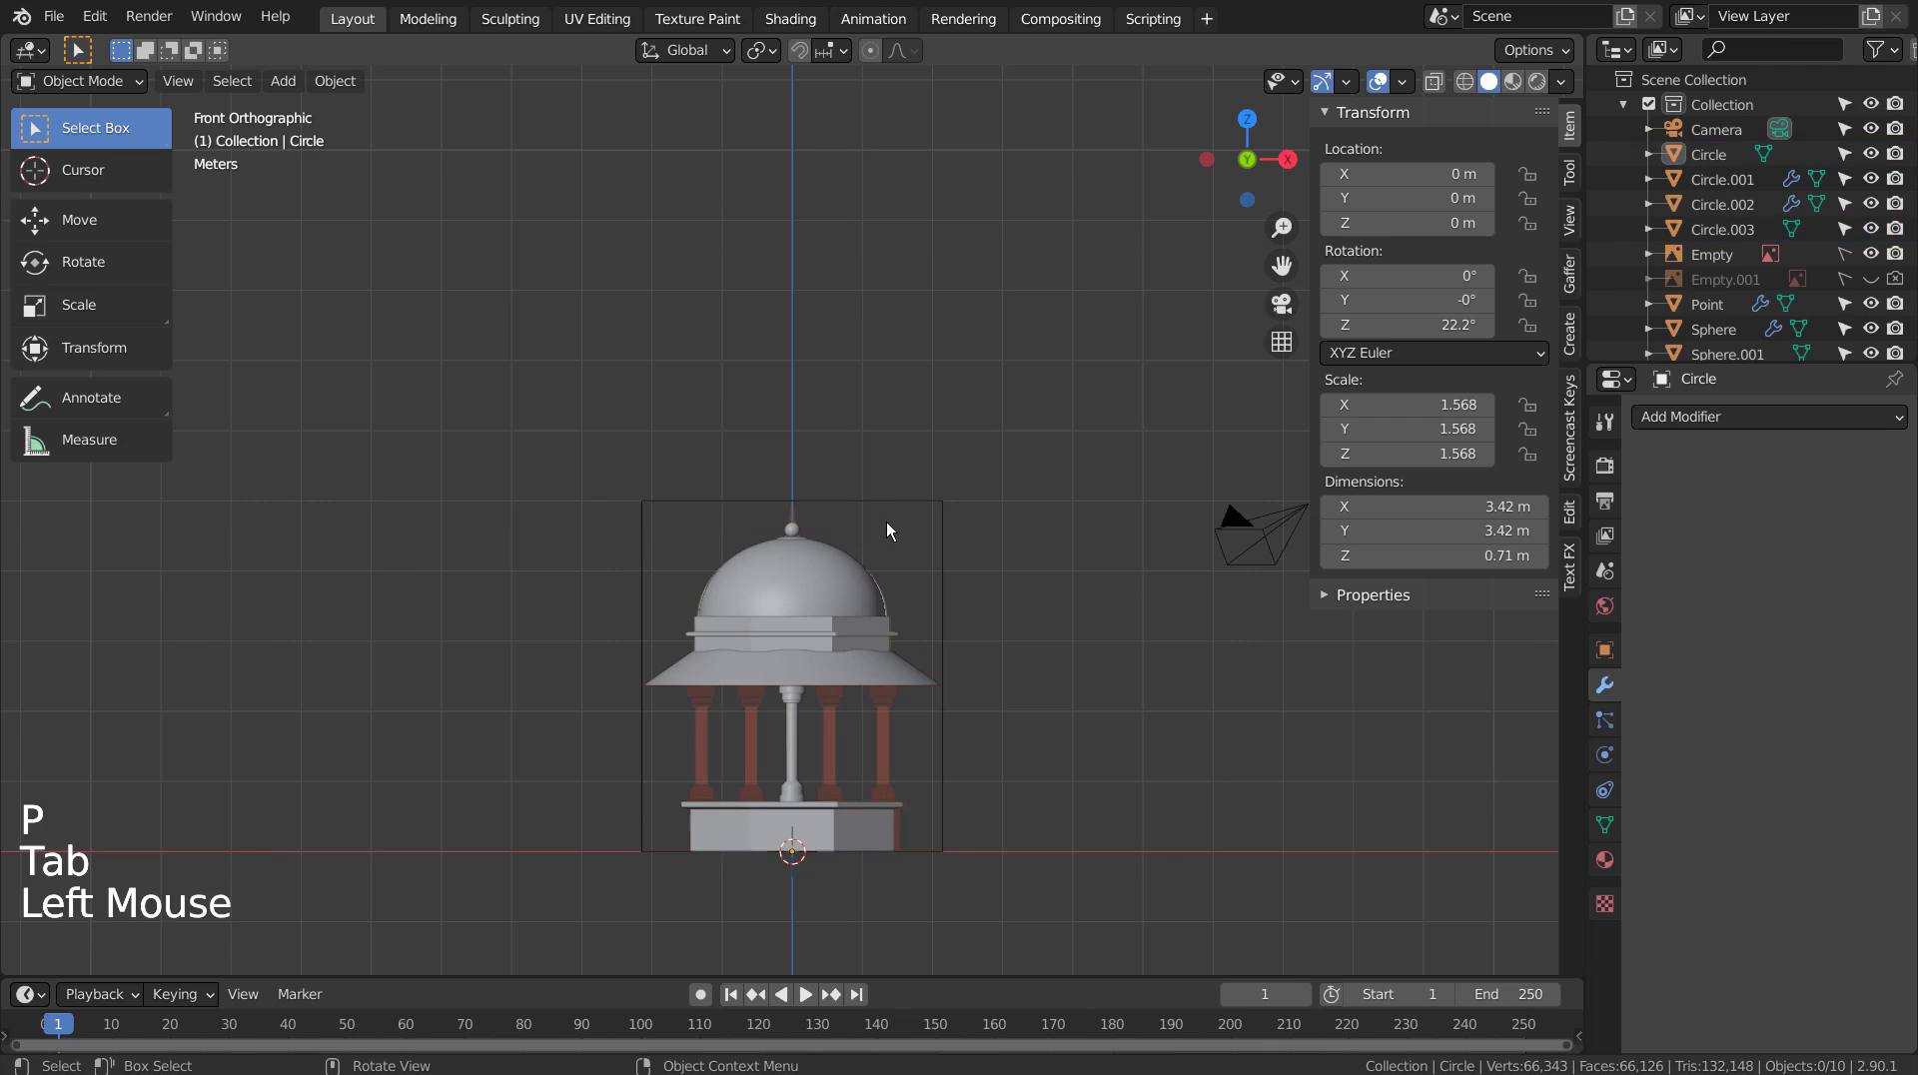
{"action": "left_click", "coordinate": [884, 522]}
{"action": "left_click", "coordinate": [876, 524]}
Scale the octagonal face by about 0.973 in front view and set its origin to its geometry.
{"action": "middle_click_drag", "start_coordinate": [877, 525], "coordinate": [877, 589]}
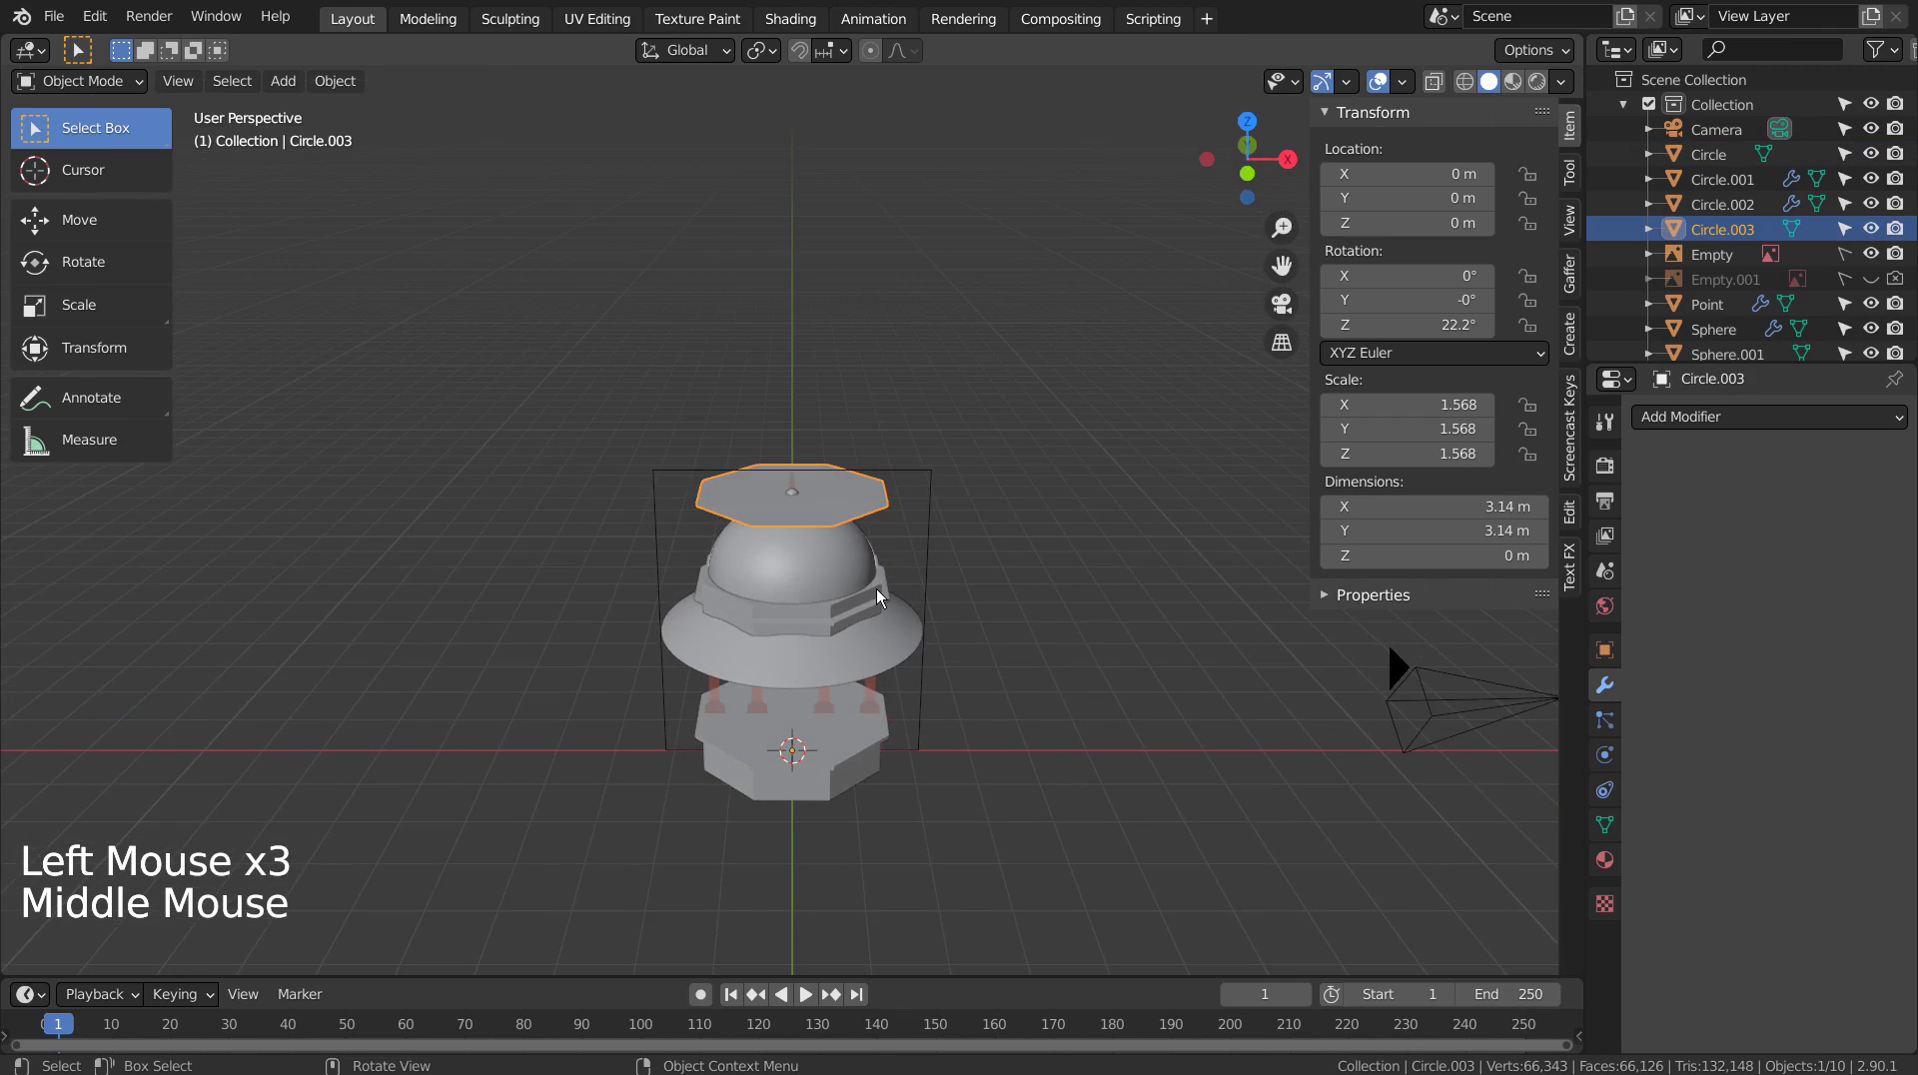
{"action": "key", "text": "KP_1"}
{"action": "scroll", "coordinate": [877, 590], "scroll_direction": "up", "scroll_amount": 7}
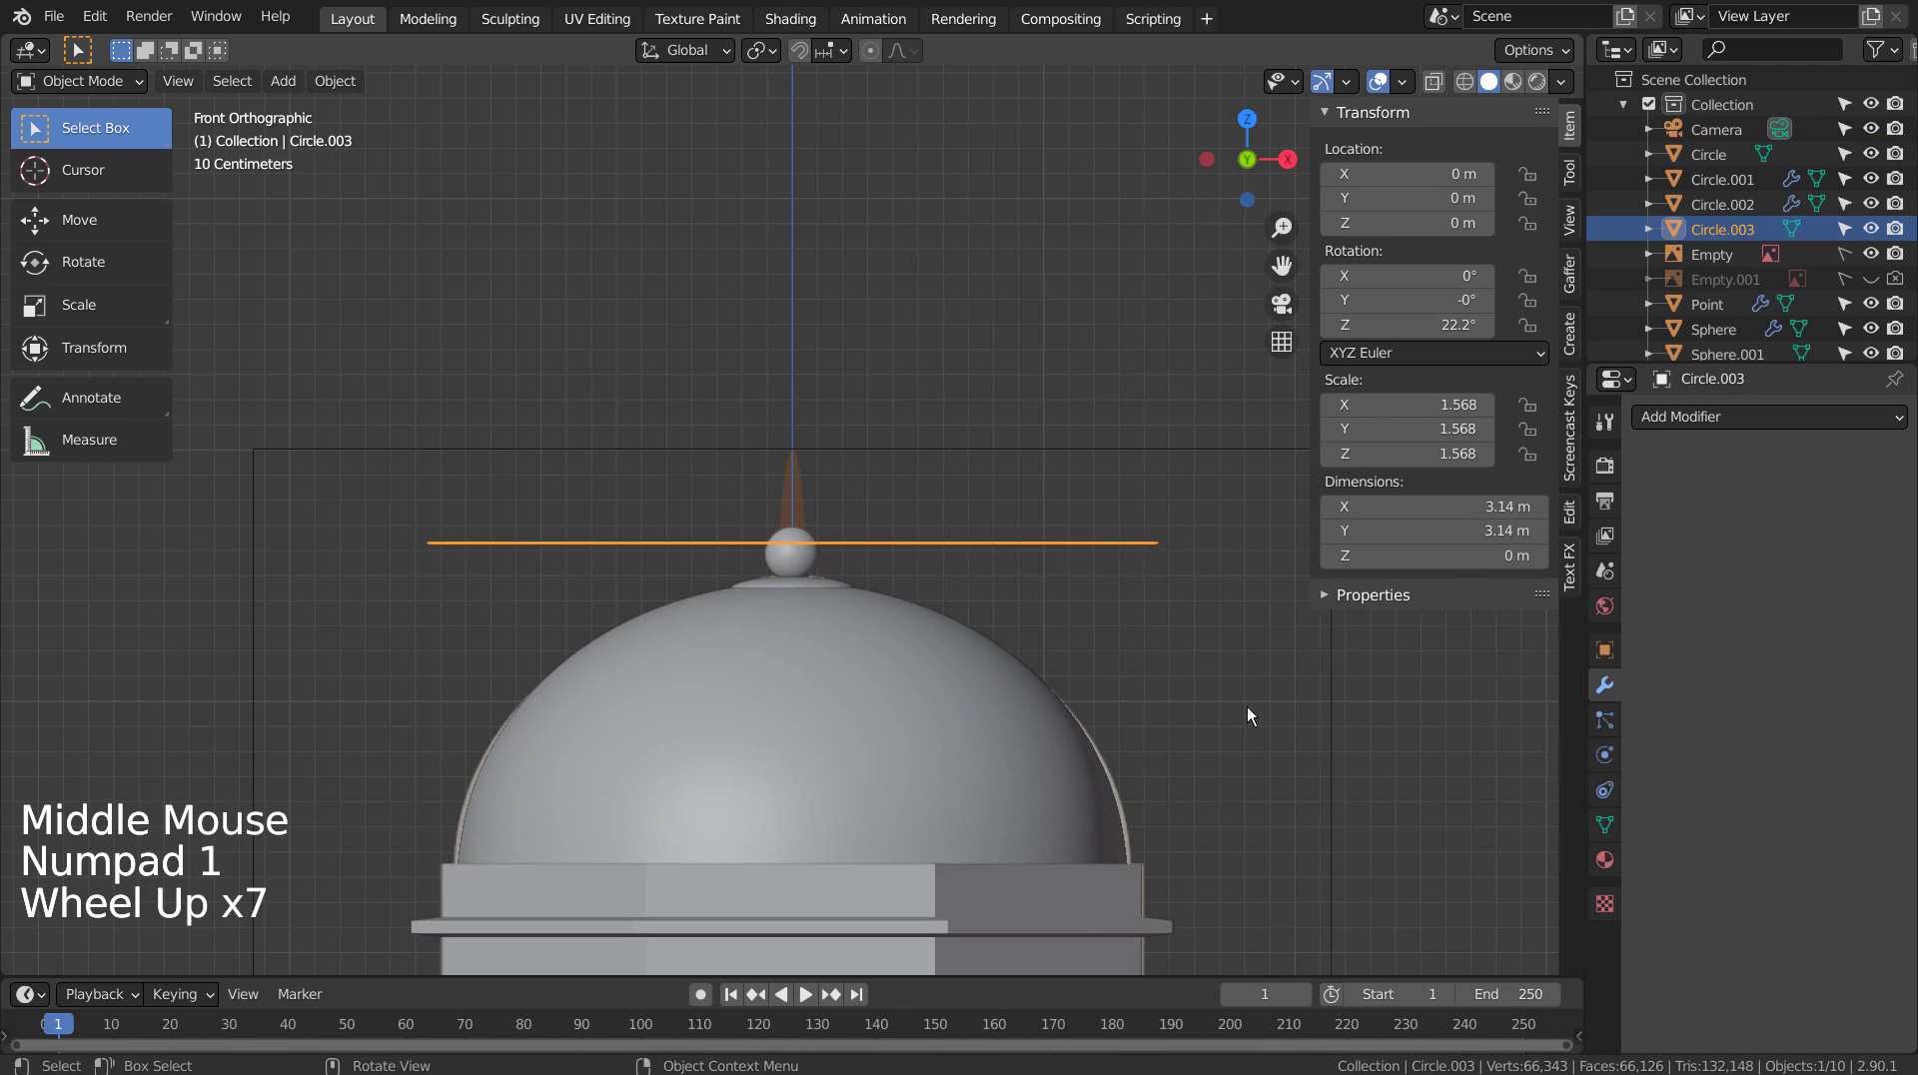
{"action": "key", "text": "s"}
{"action": "left_click", "coordinate": [884, 640]}
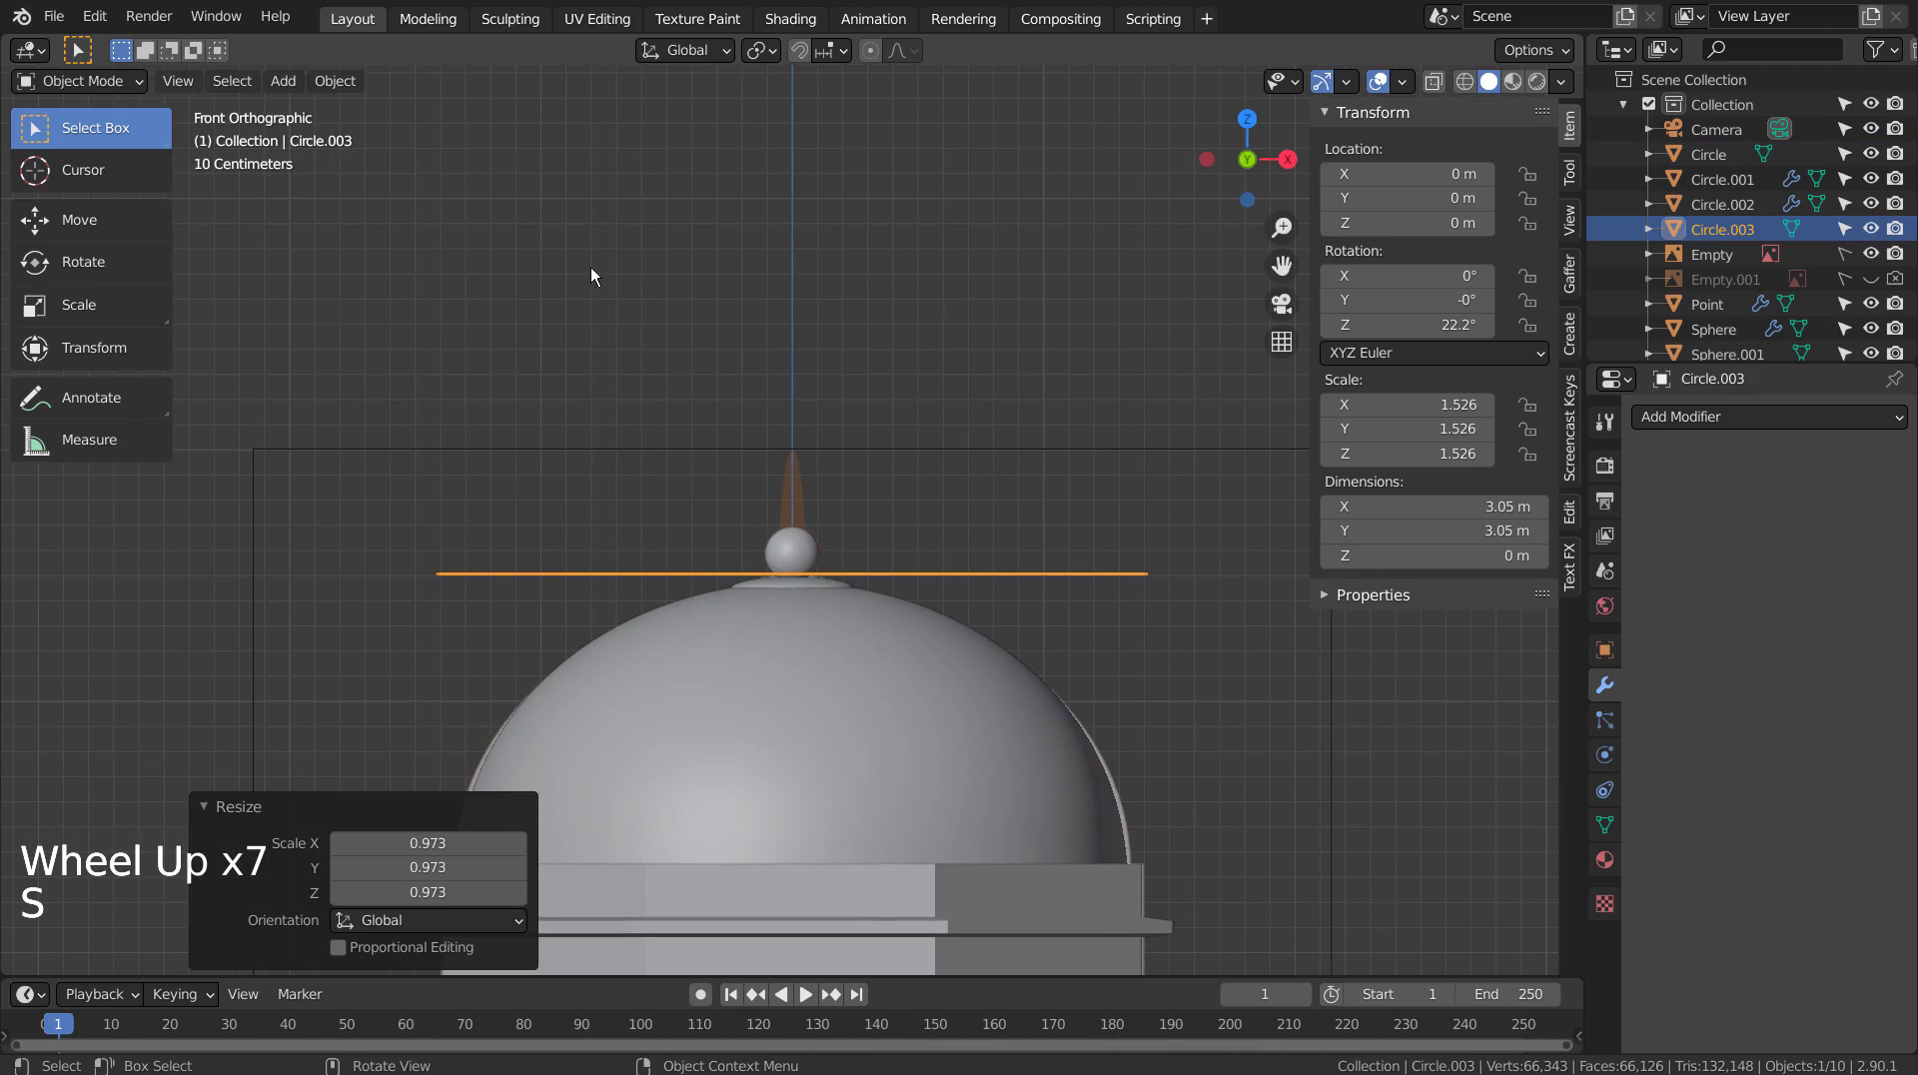
{"action": "left_click", "coordinate": [351, 84]}
{"action": "mouse_move", "coordinate": [357, 134]}
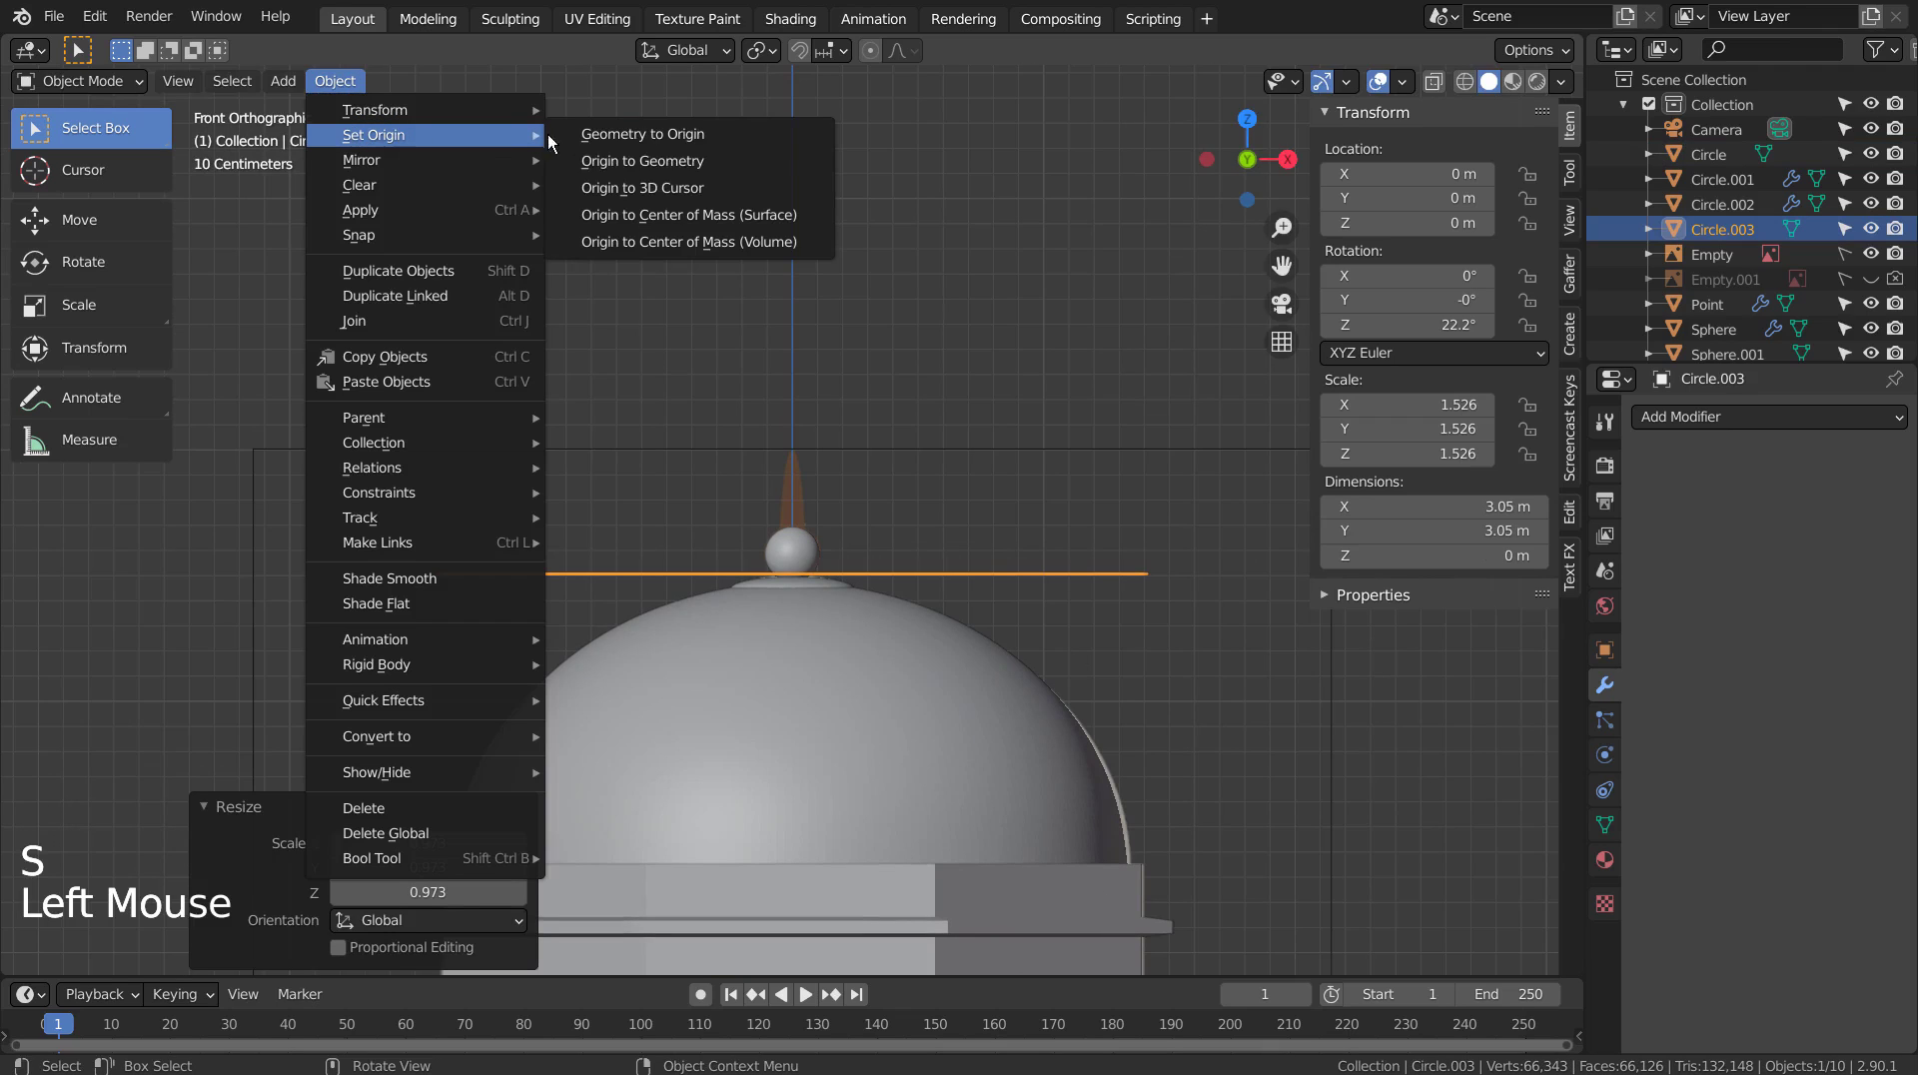
{"action": "left_click", "coordinate": [624, 166]}
Shrink the octagonal face to about 0.119 m wide and raise it about 0.159 m into the top of the finial ball.
{"action": "key", "text": "s"}
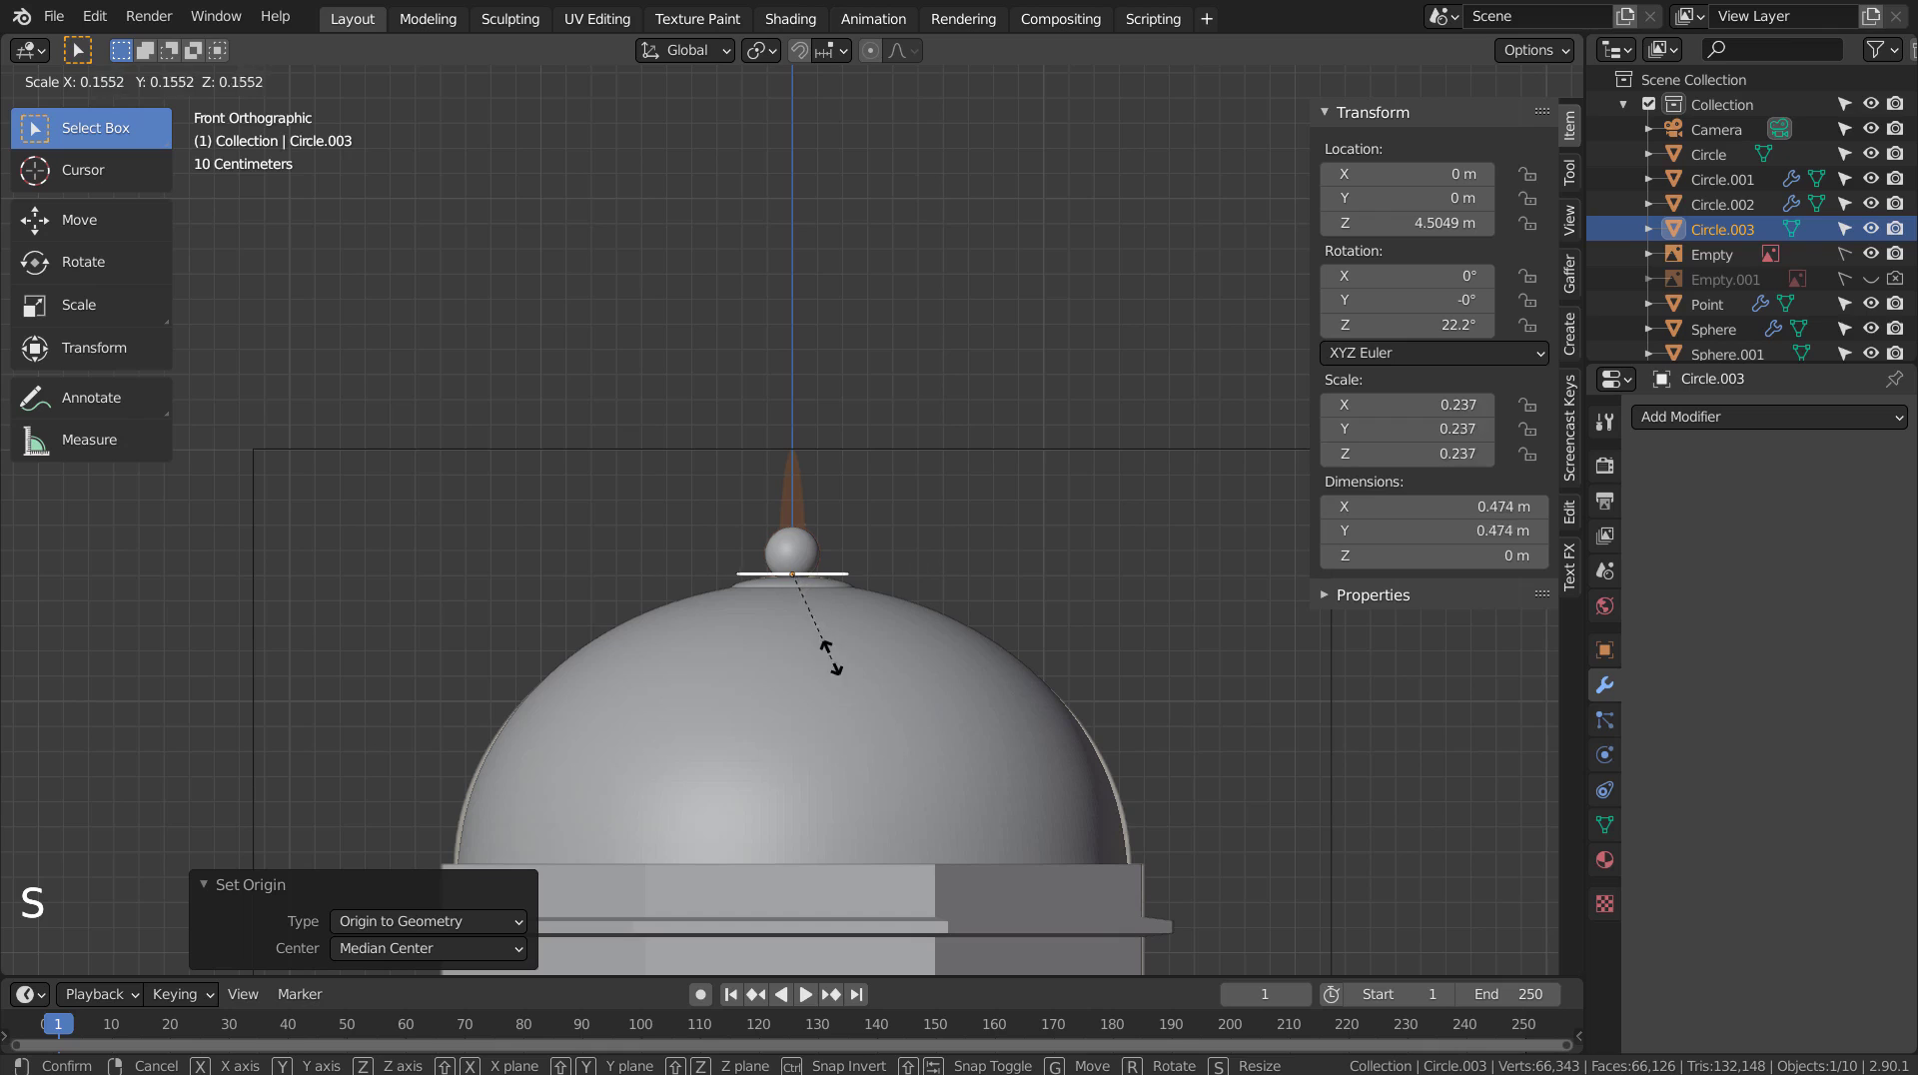
{"action": "left_click", "coordinate": [823, 612]}
{"action": "key", "text": "g"}
{"action": "left_click", "coordinate": [812, 560]}
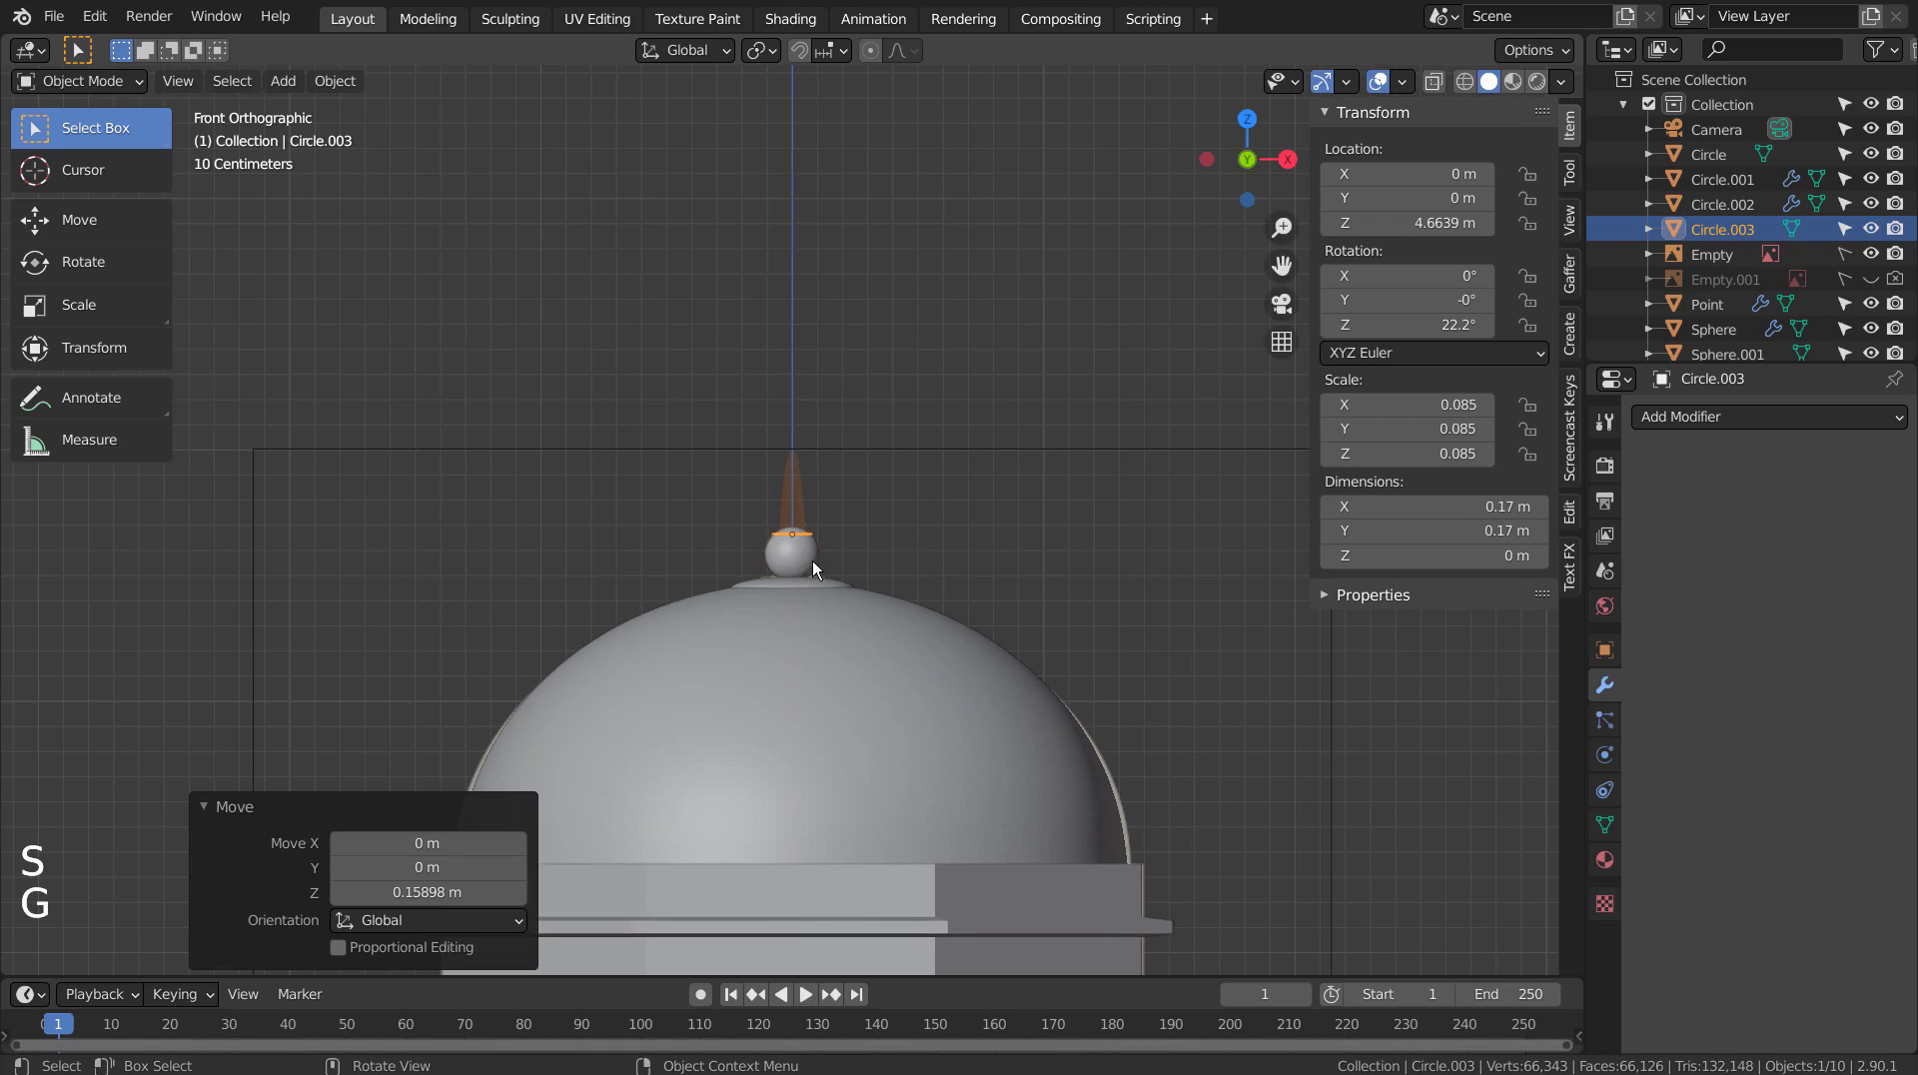
{"action": "scroll", "coordinate": [812, 560], "scroll_direction": "up", "scroll_amount": 7}
{"action": "key", "text": "s"}
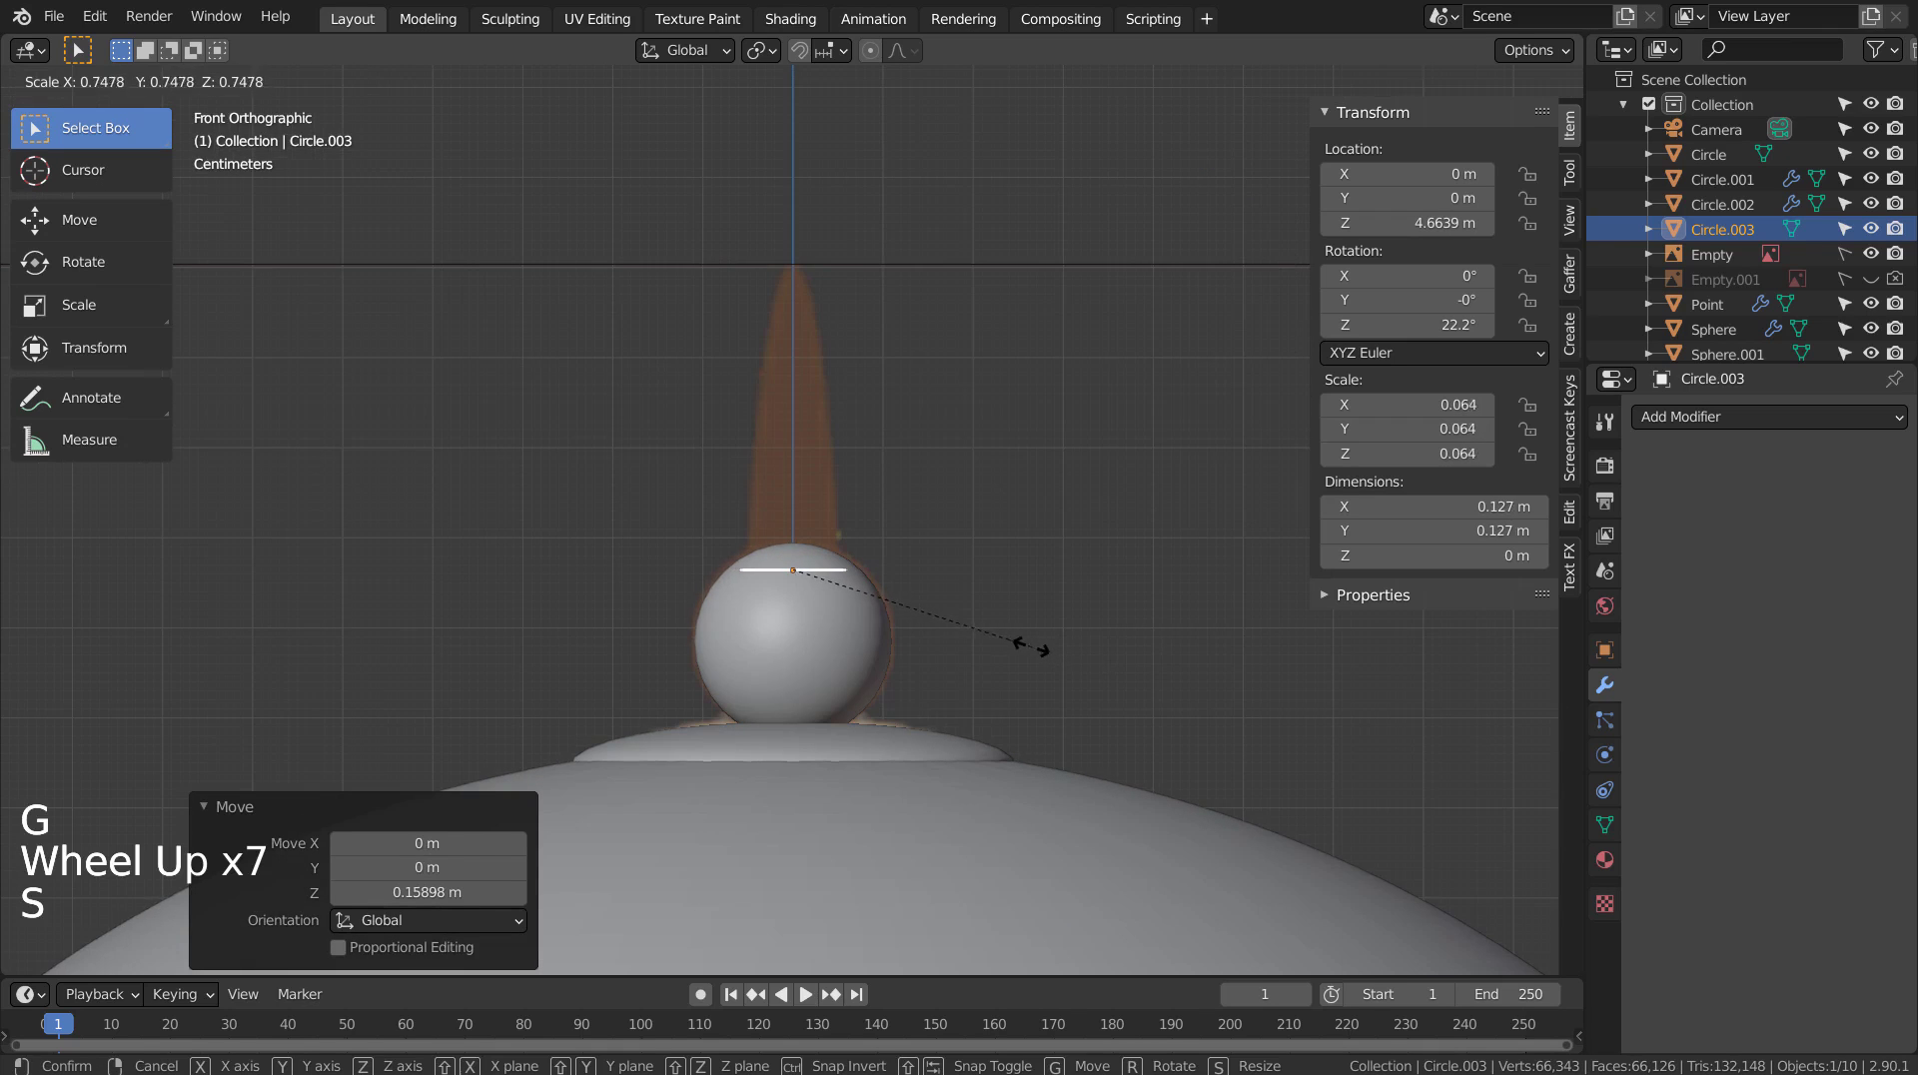
{"action": "left_click", "coordinate": [1019, 639]}
Extrude the whole octagonal face upward into a spike about 0.397 m tall, using wireframe display.
{"action": "key", "text": "Tab"}
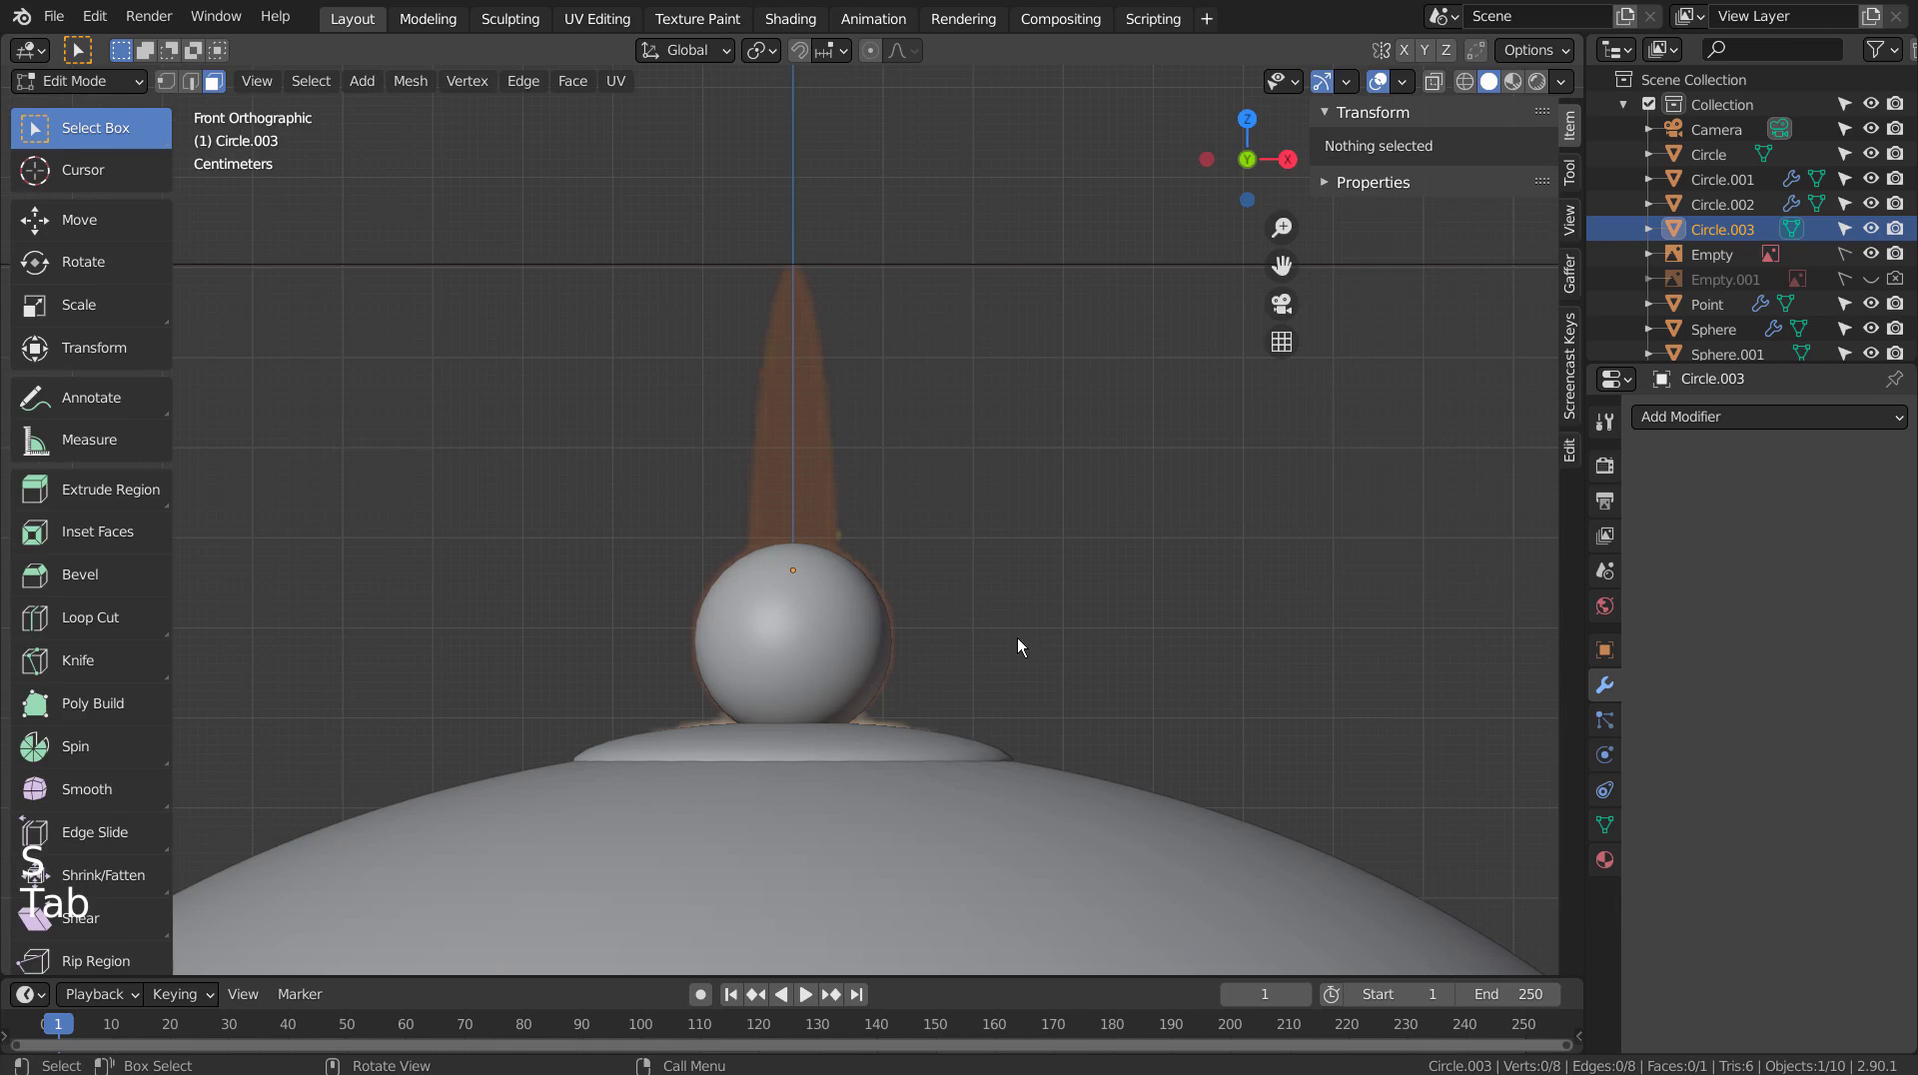
{"action": "left_click", "coordinate": [1014, 482]}
{"action": "middle_click_drag", "start_coordinate": [1014, 483], "coordinate": [1036, 683]}
{"action": "key", "text": "Tab"}
{"action": "key", "text": "shift+z"}
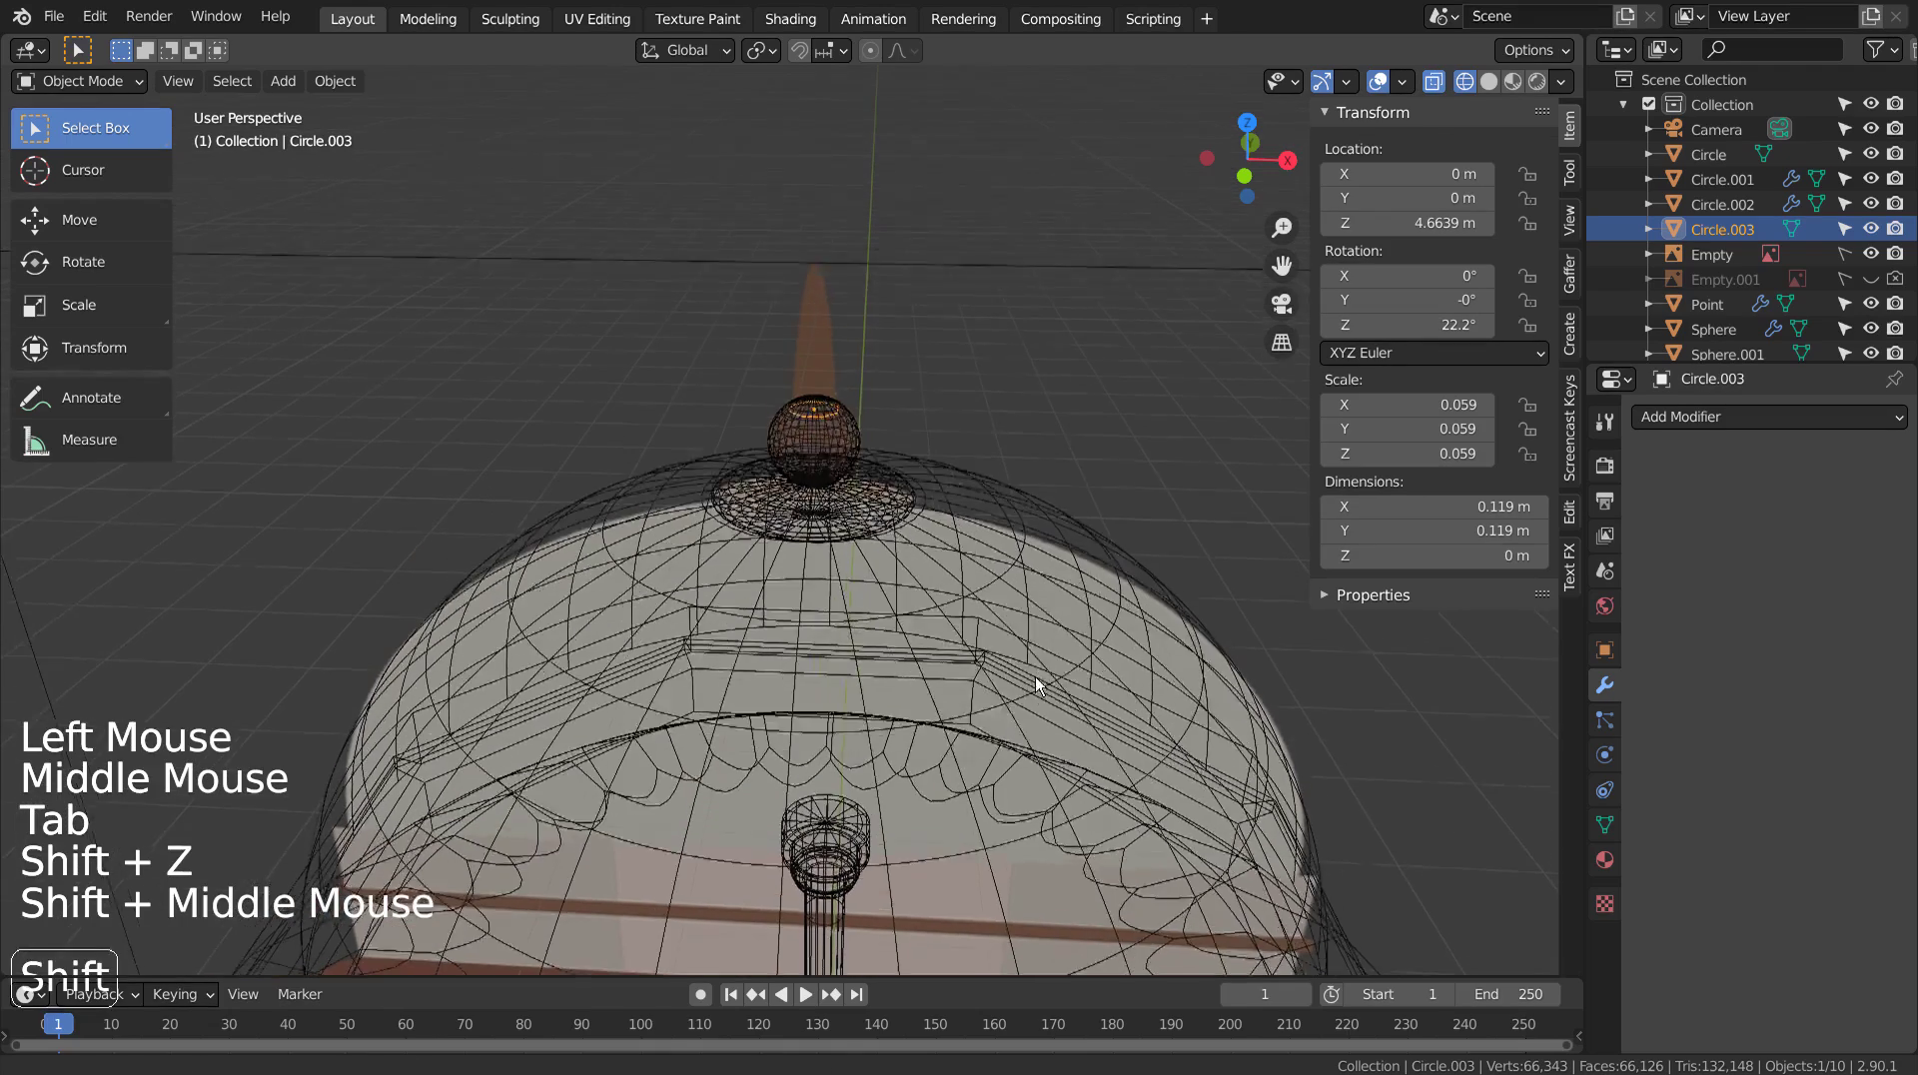
{"action": "key", "text": "Tab"}
{"action": "key", "text": "1"}
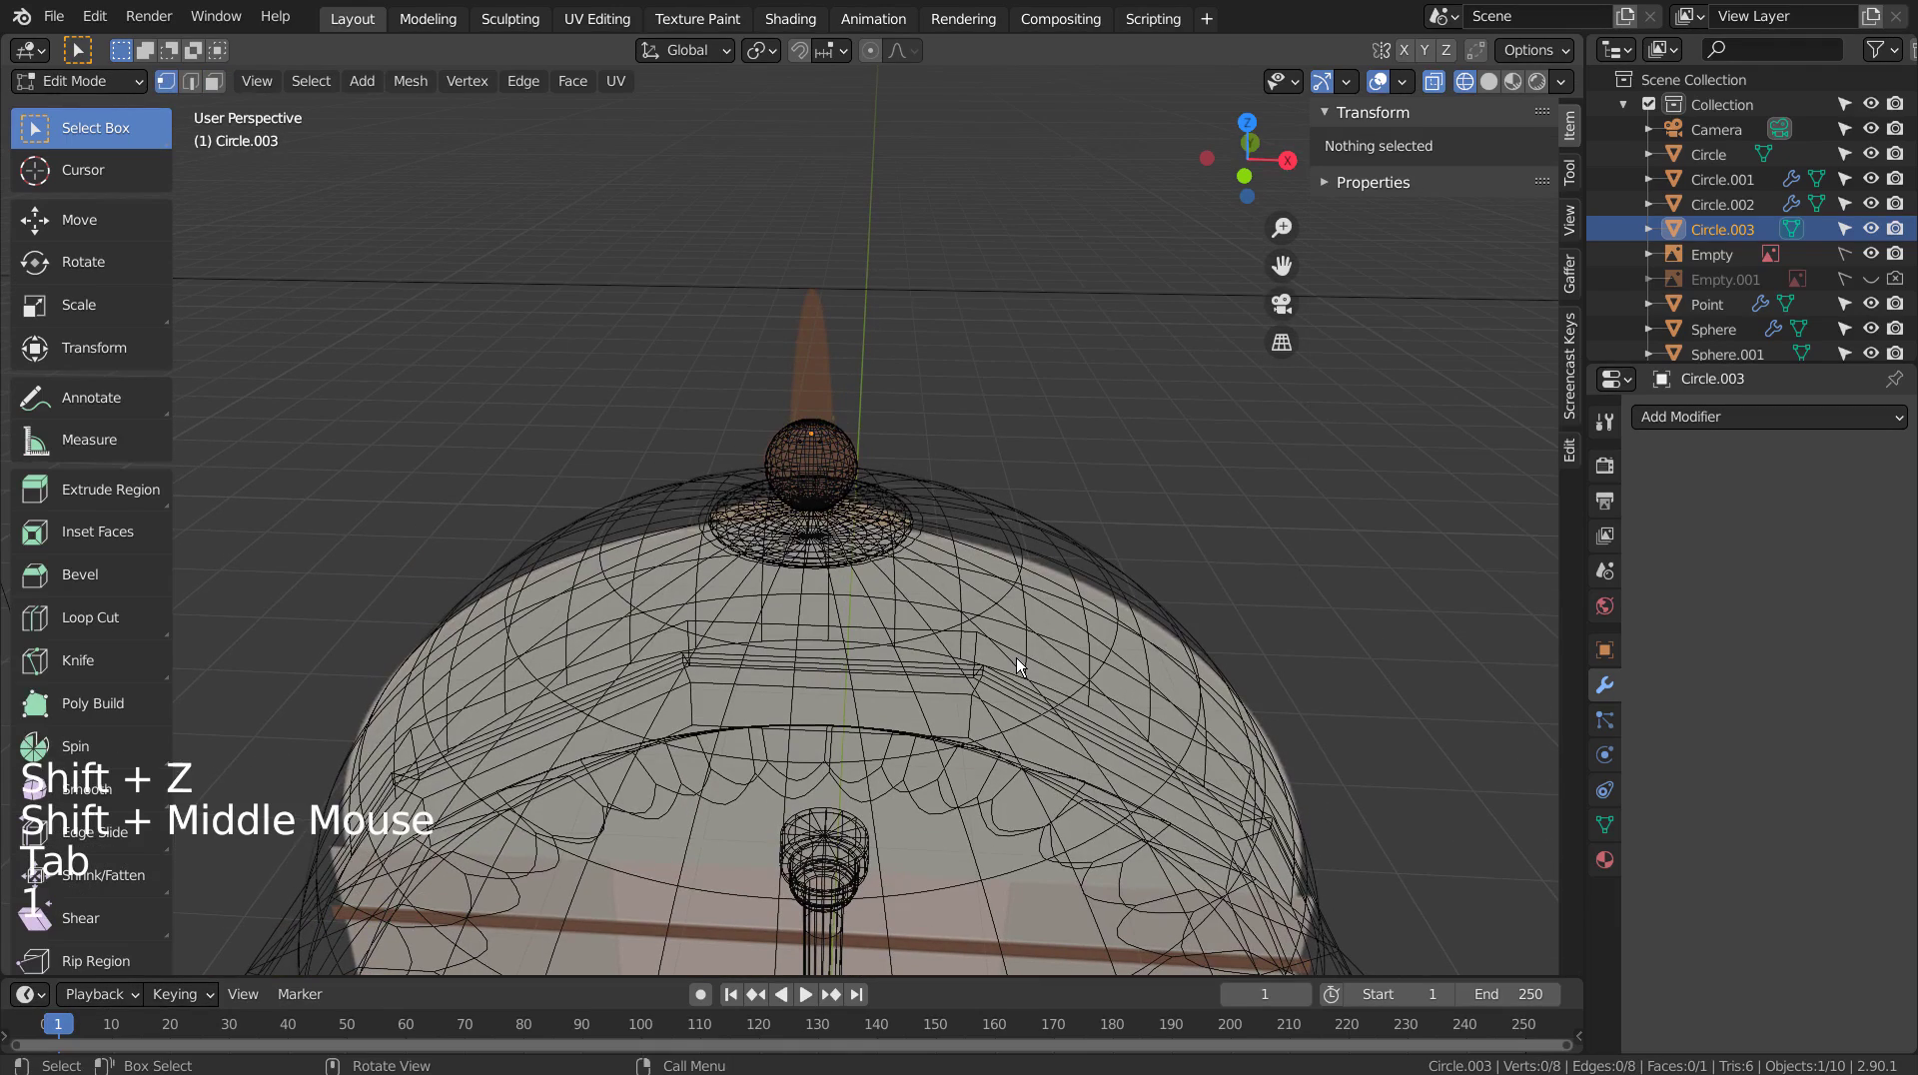
{"action": "key", "text": "a"}
{"action": "key", "text": "e"}
{"action": "key", "text": "e"}
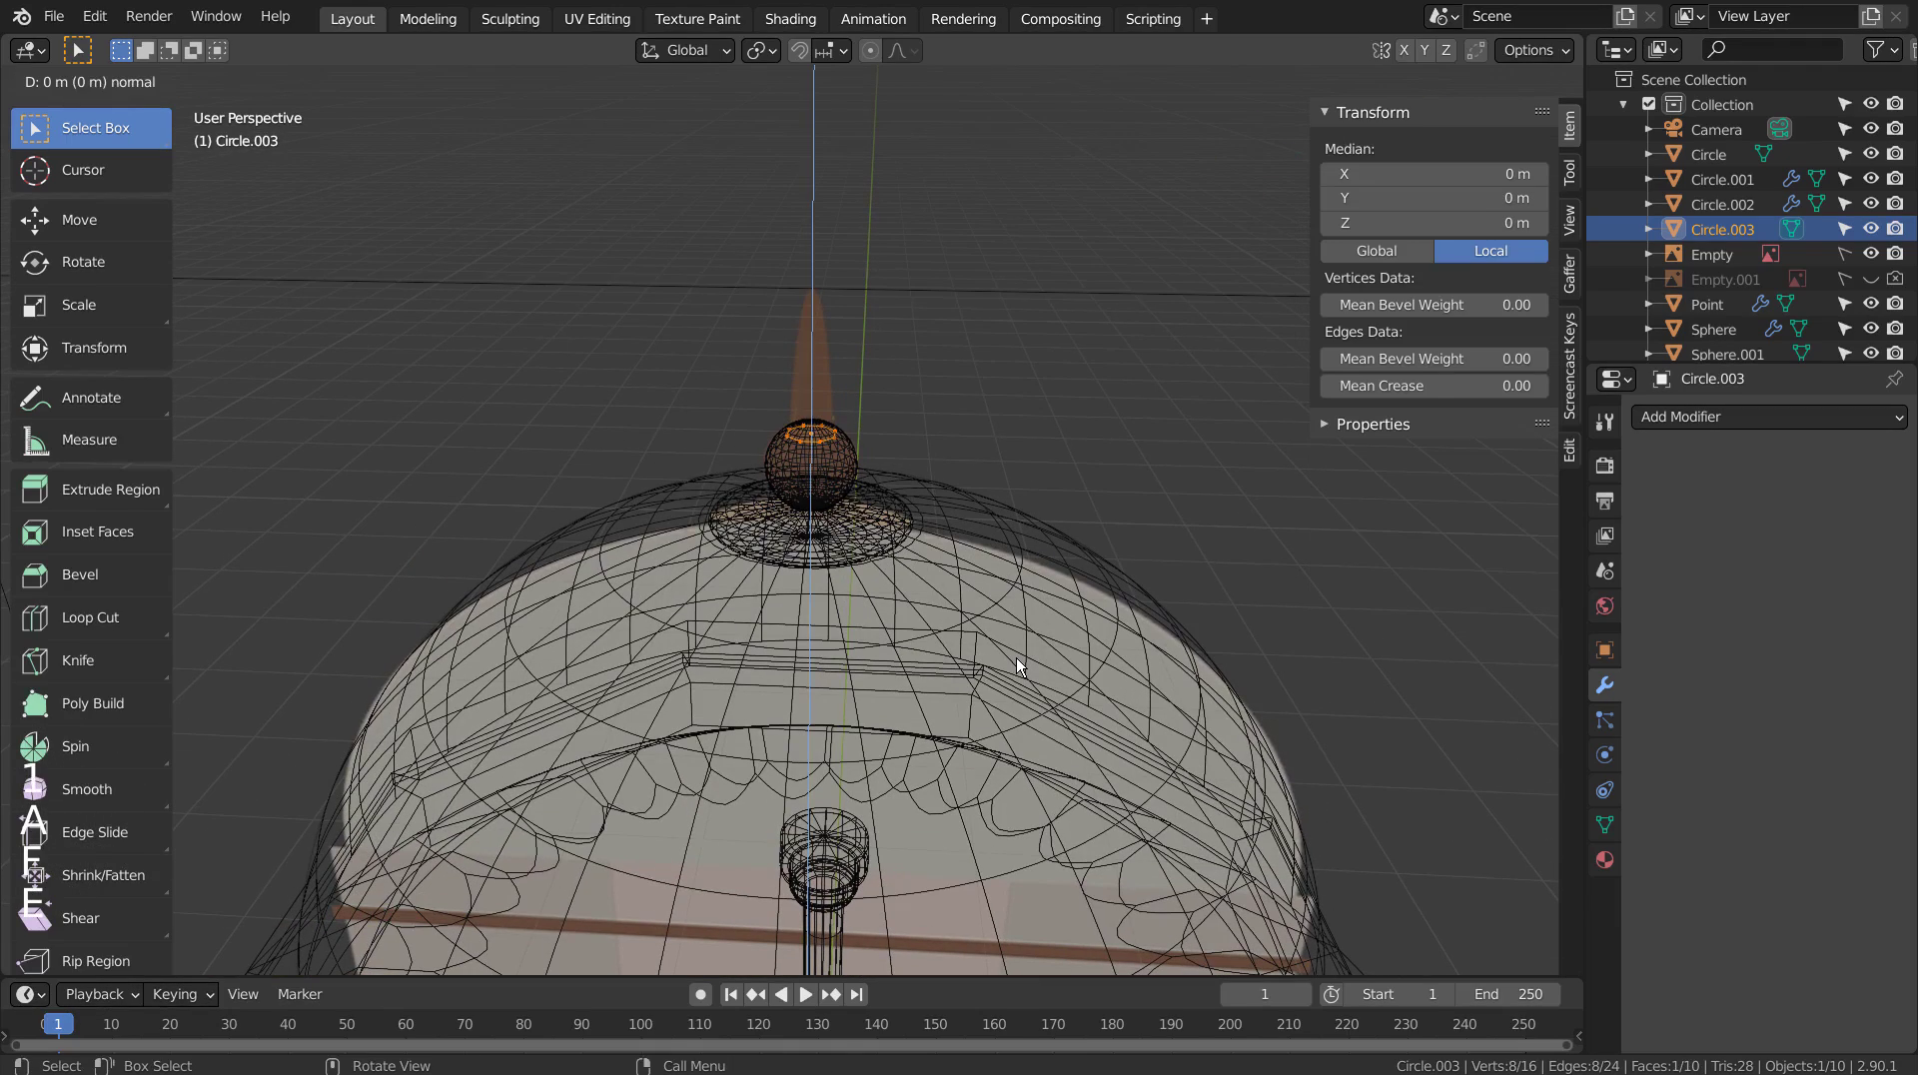
{"action": "left_click", "coordinate": [1015, 496]}
{"action": "key", "text": "Tab"}
{"action": "key", "text": "KP_1"}
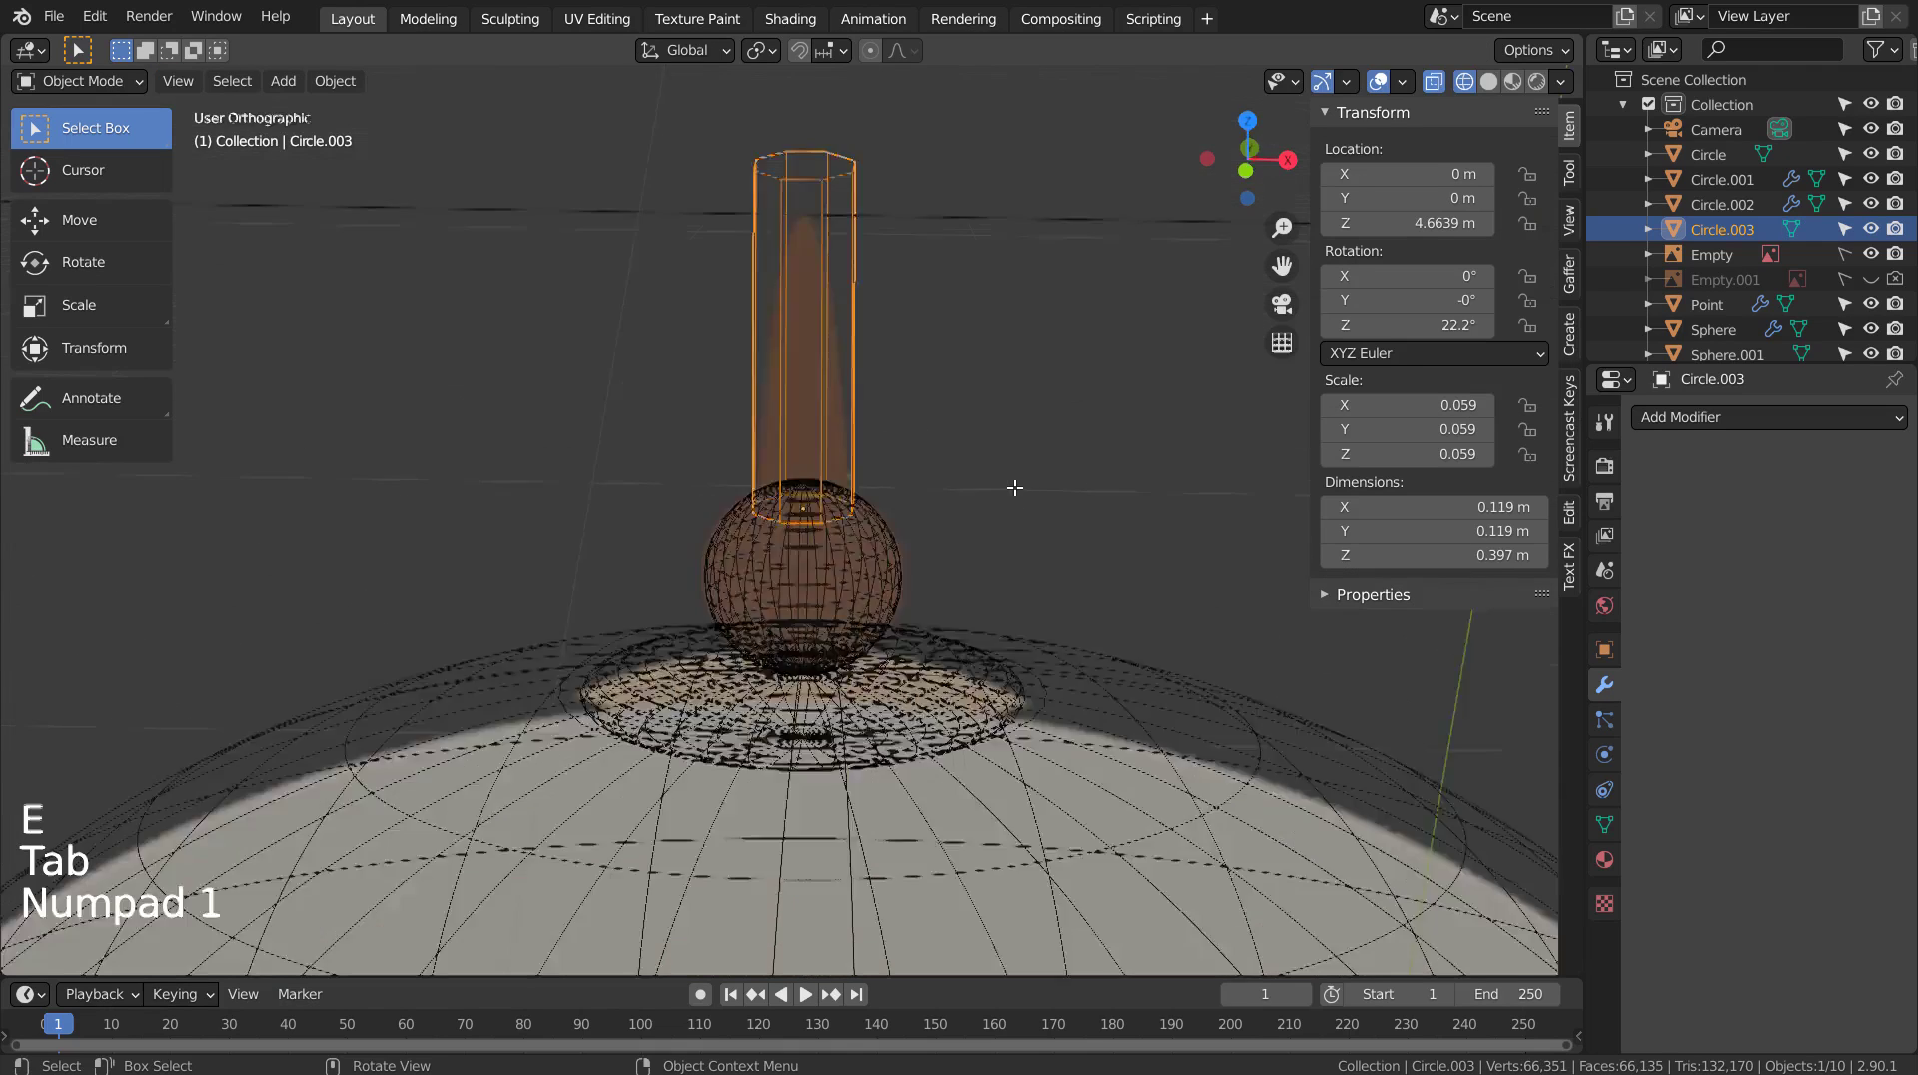
Taper the spike by scaling its top end to 0.134 and lowering it about 0.058 m to the reference tip.
{"action": "scroll", "coordinate": [1017, 495], "scroll_direction": "up", "scroll_amount": 3}
{"action": "key", "text": "Tab"}
{"action": "key", "text": "s"}
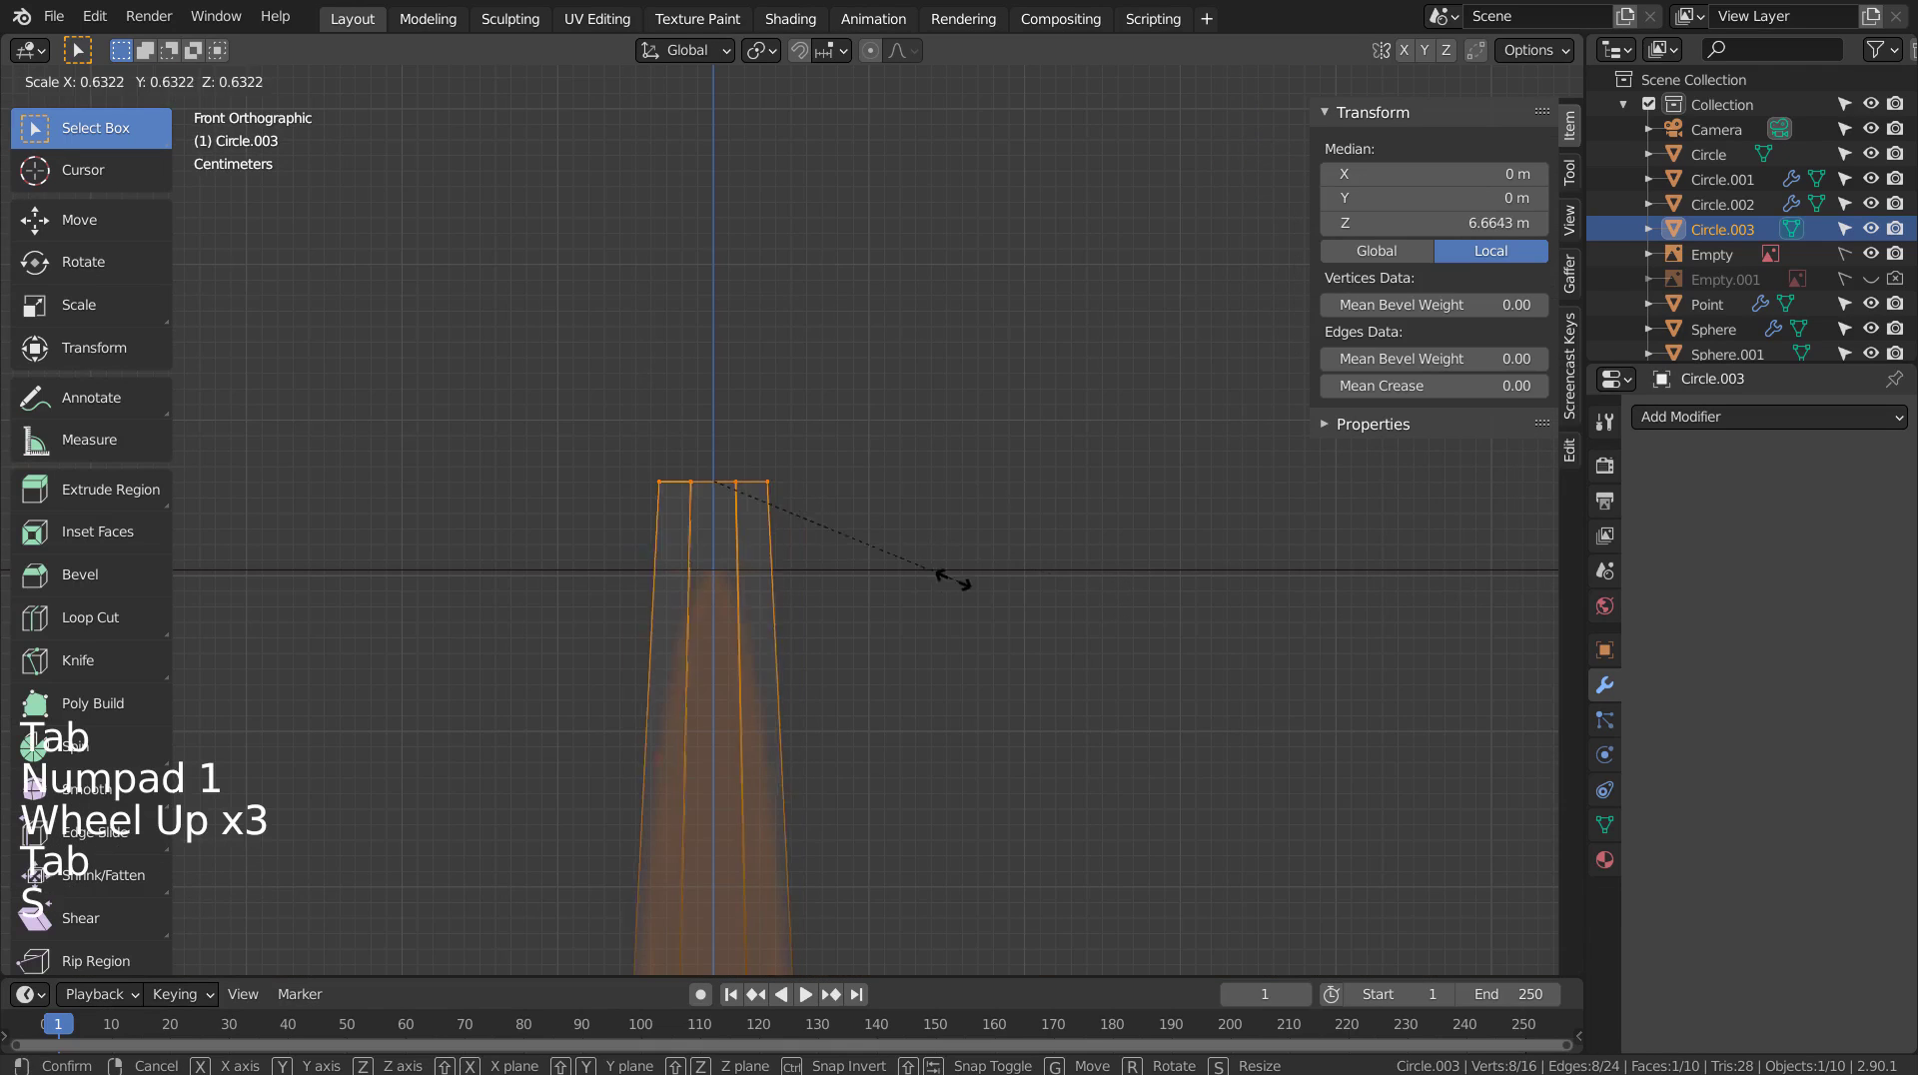
{"action": "left_click", "coordinate": [739, 530]}
{"action": "key", "text": "g"}
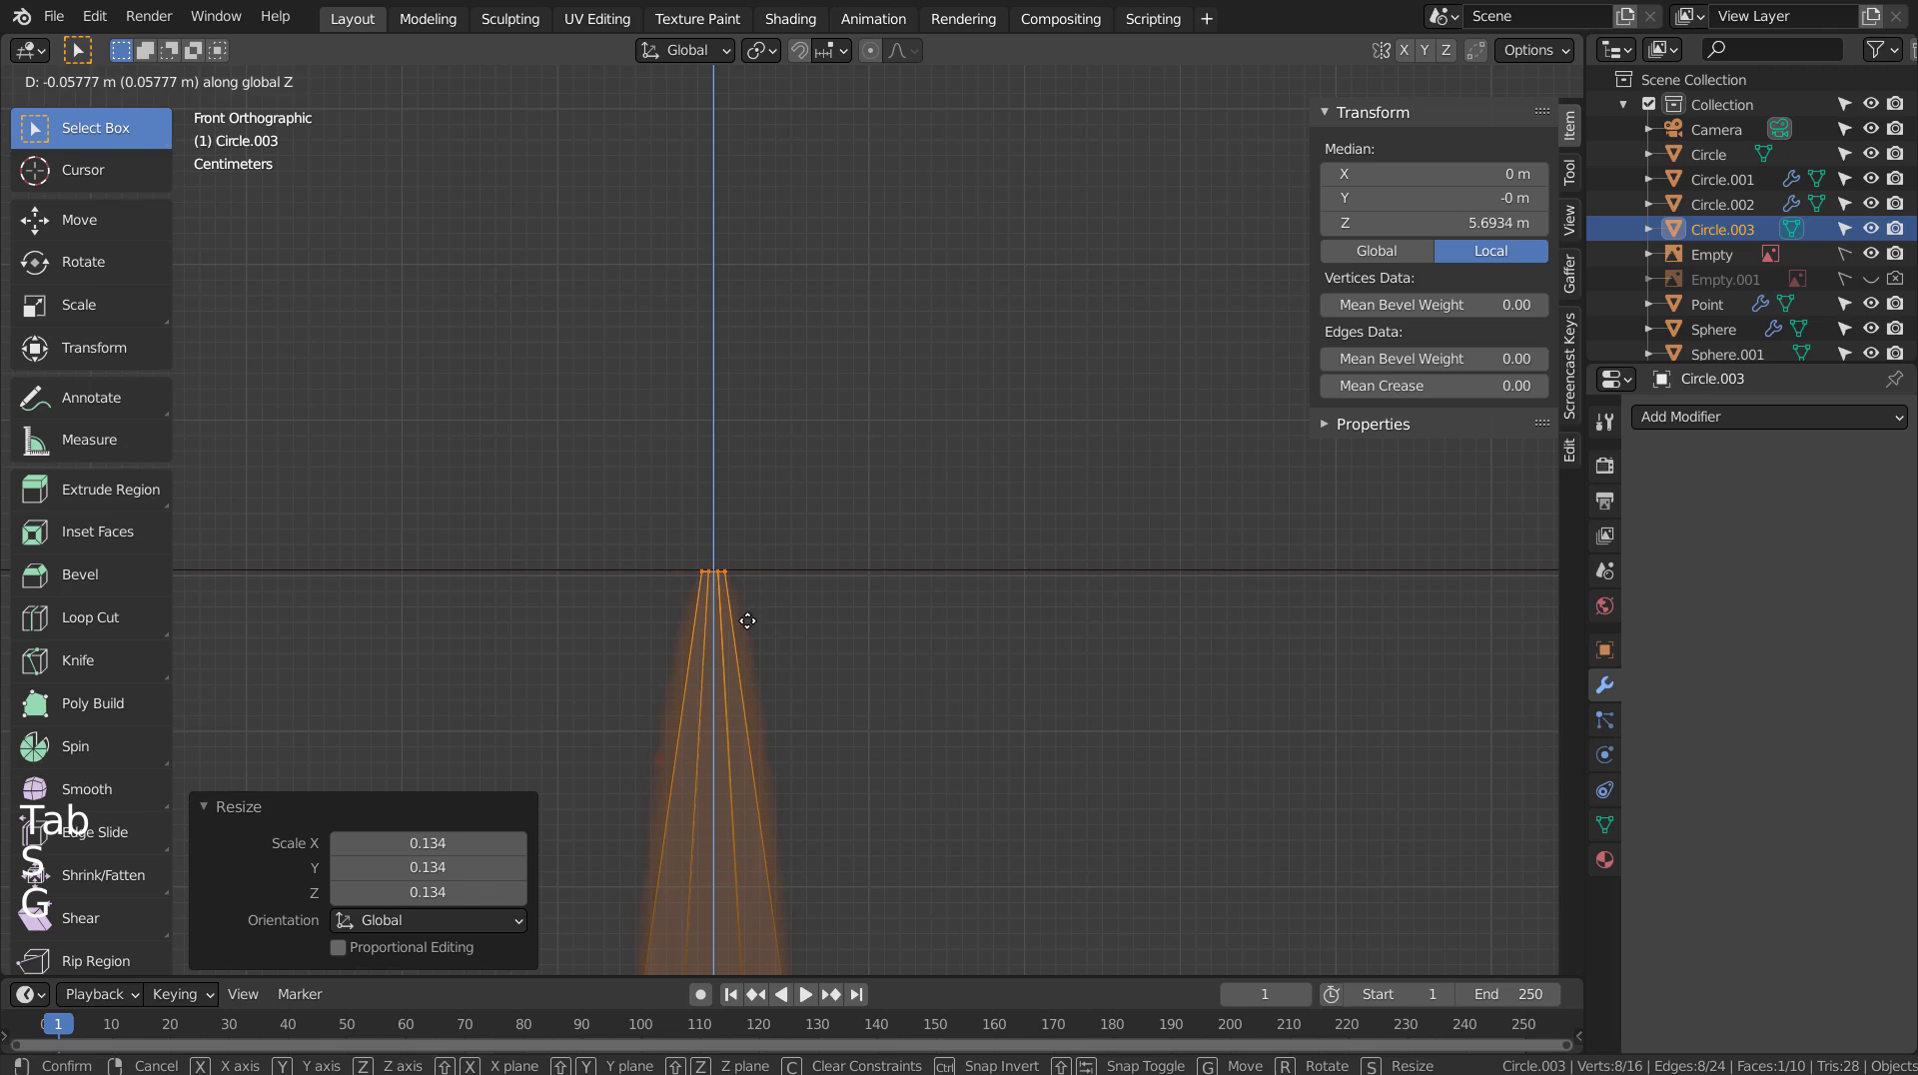
{"action": "left_click", "coordinate": [748, 621]}
{"action": "key", "text": "Tab"}
{"action": "scroll", "coordinate": [905, 746], "scroll_direction": "down", "scroll_amount": 3}
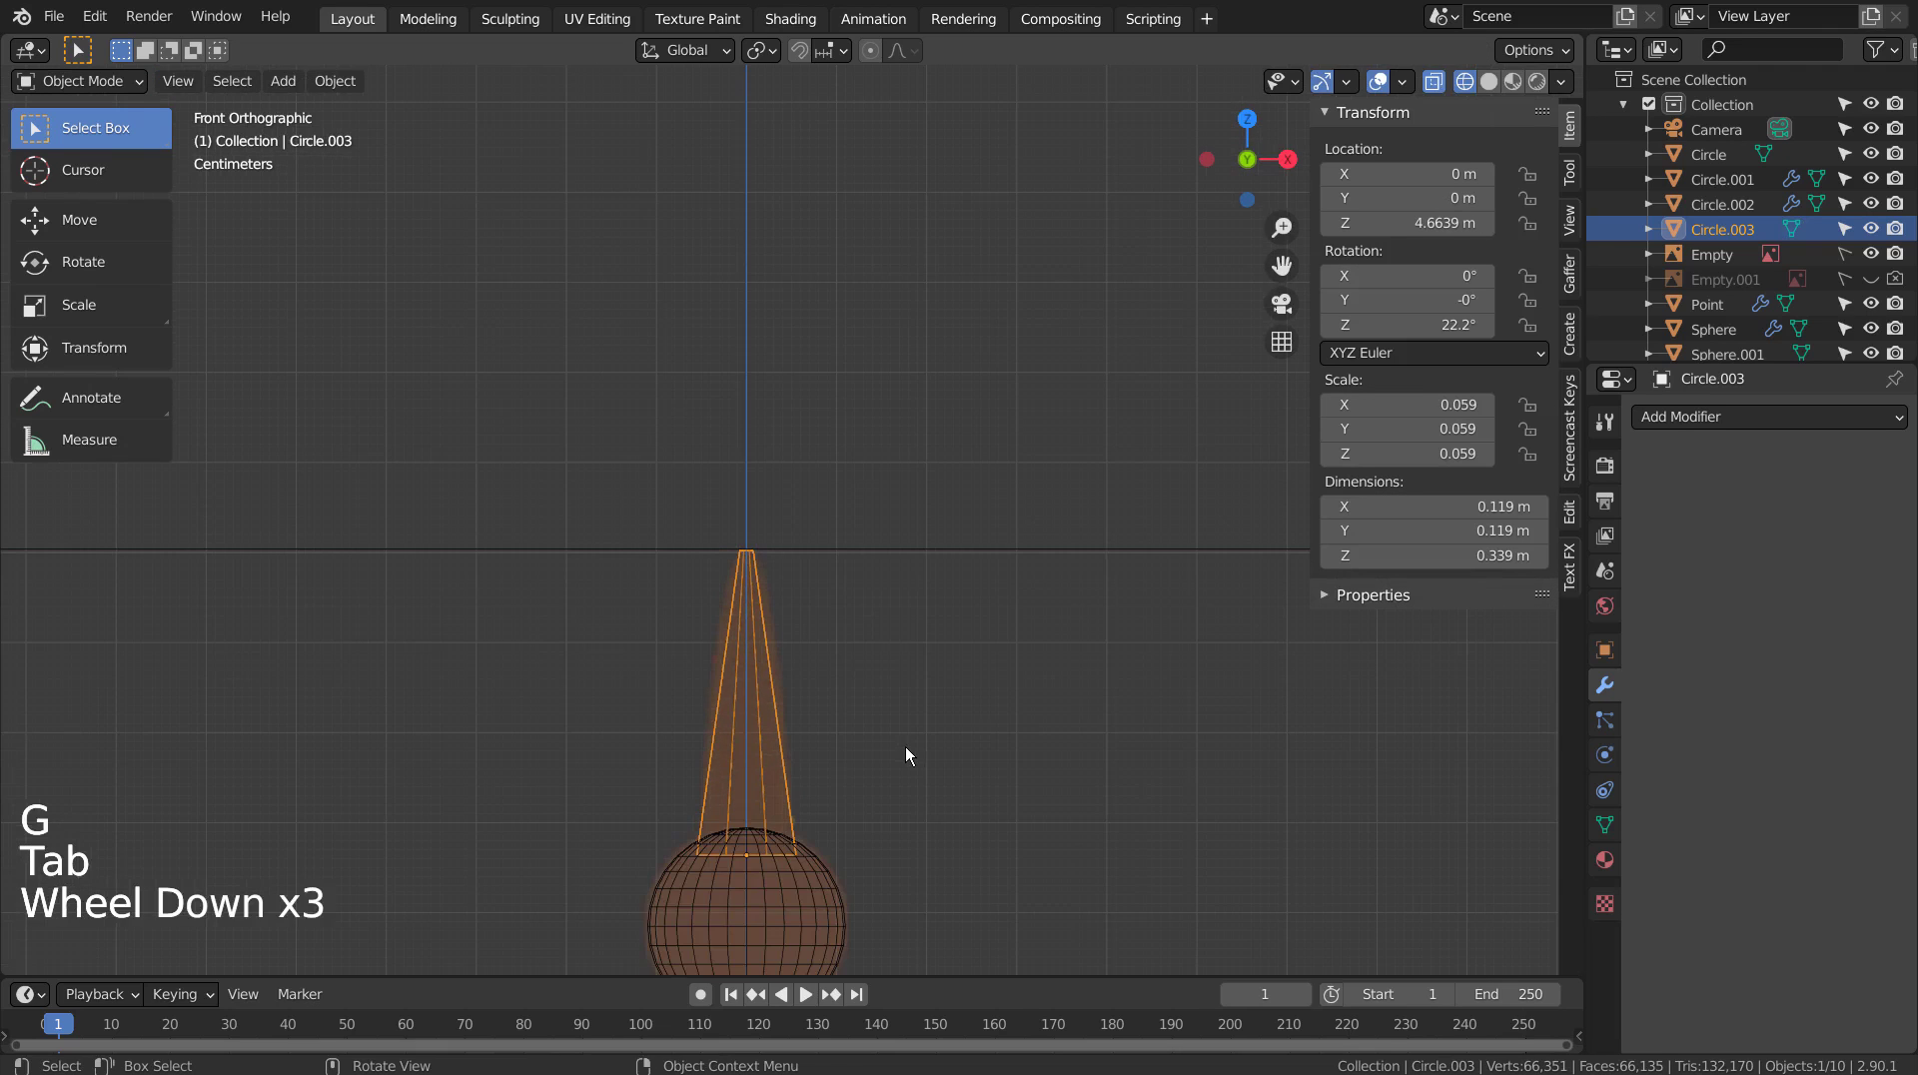
{"action": "key", "text": "shift+z"}
{"action": "left_click", "coordinate": [906, 748]}
Select the octagonal base and examine it against the reference image in wireframe and solid display.
{"action": "scroll", "coordinate": [906, 748], "scroll_direction": "down", "scroll_amount": 12}
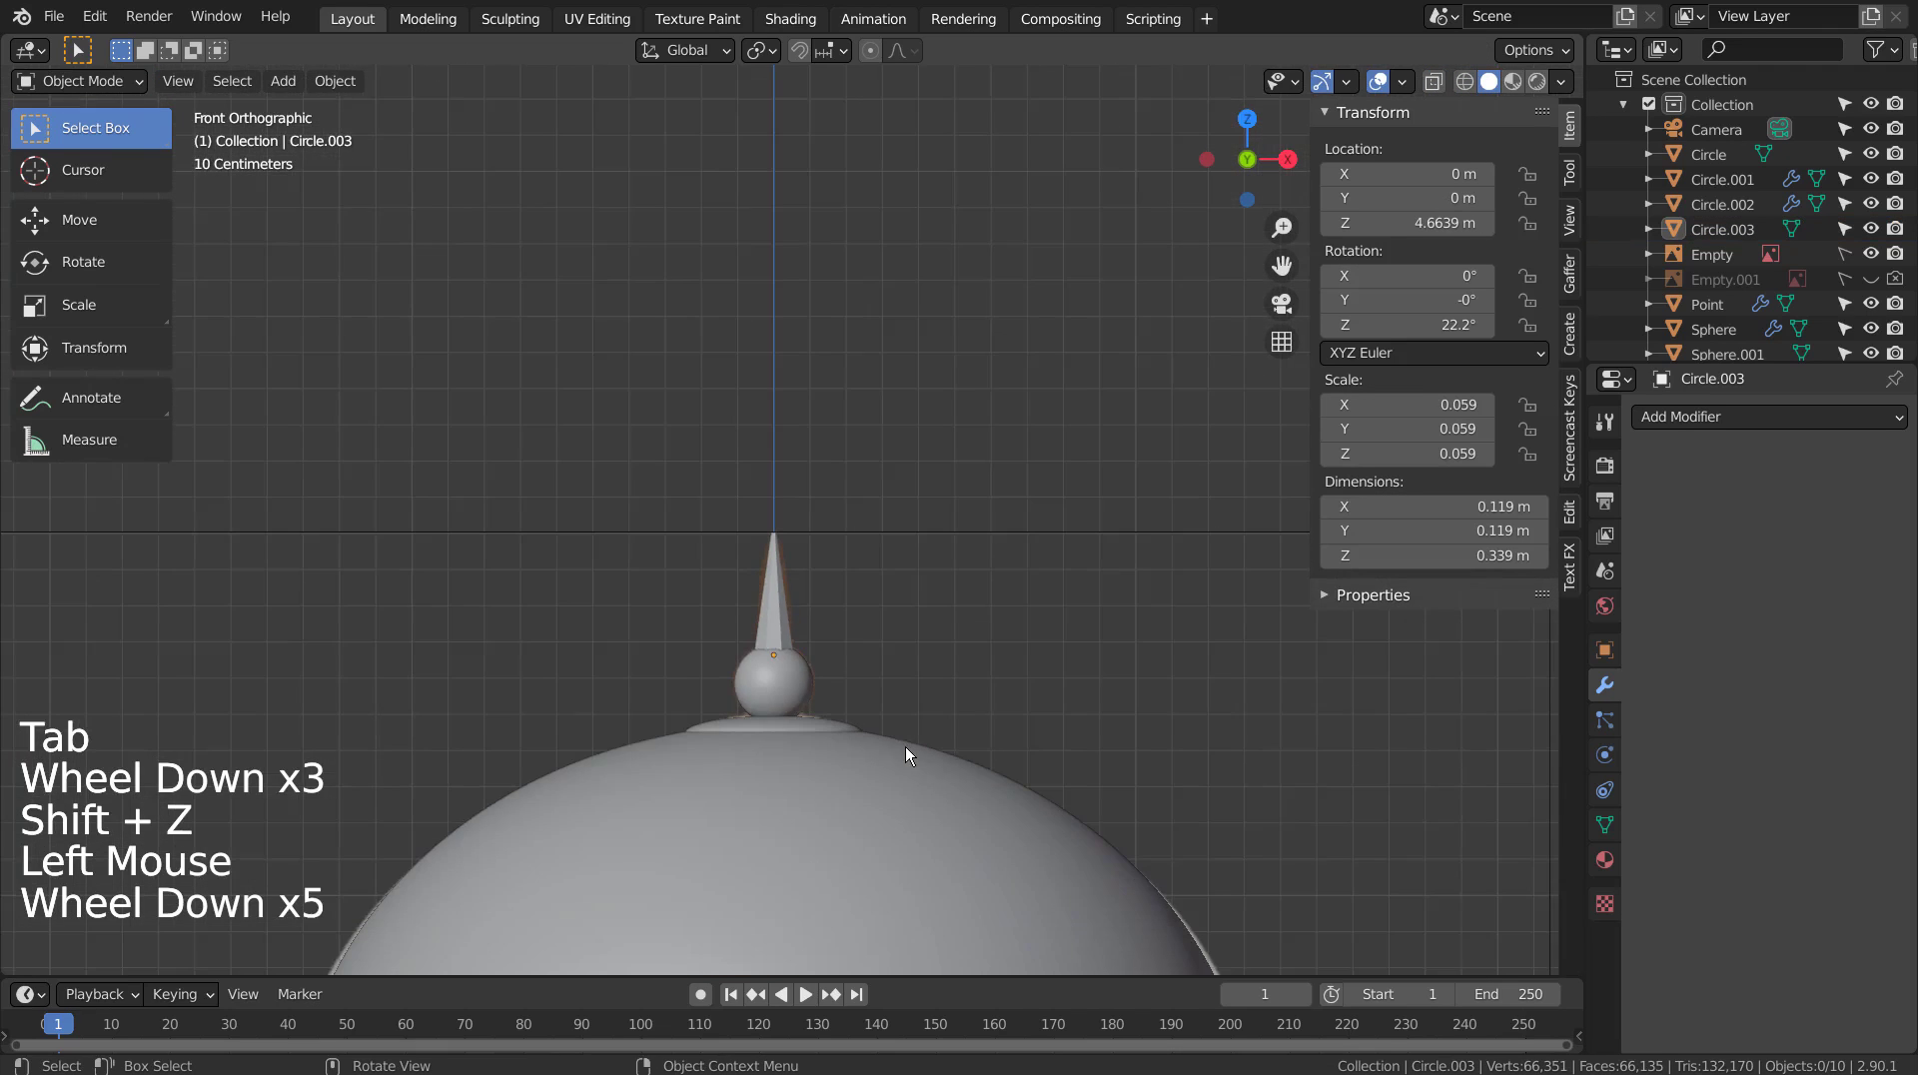
{"action": "scroll", "coordinate": [905, 746], "scroll_direction": "down", "scroll_amount": 3}
{"action": "middle_click_drag", "start_coordinate": [1015, 811], "coordinate": [1015, 599], "text": "shift"}
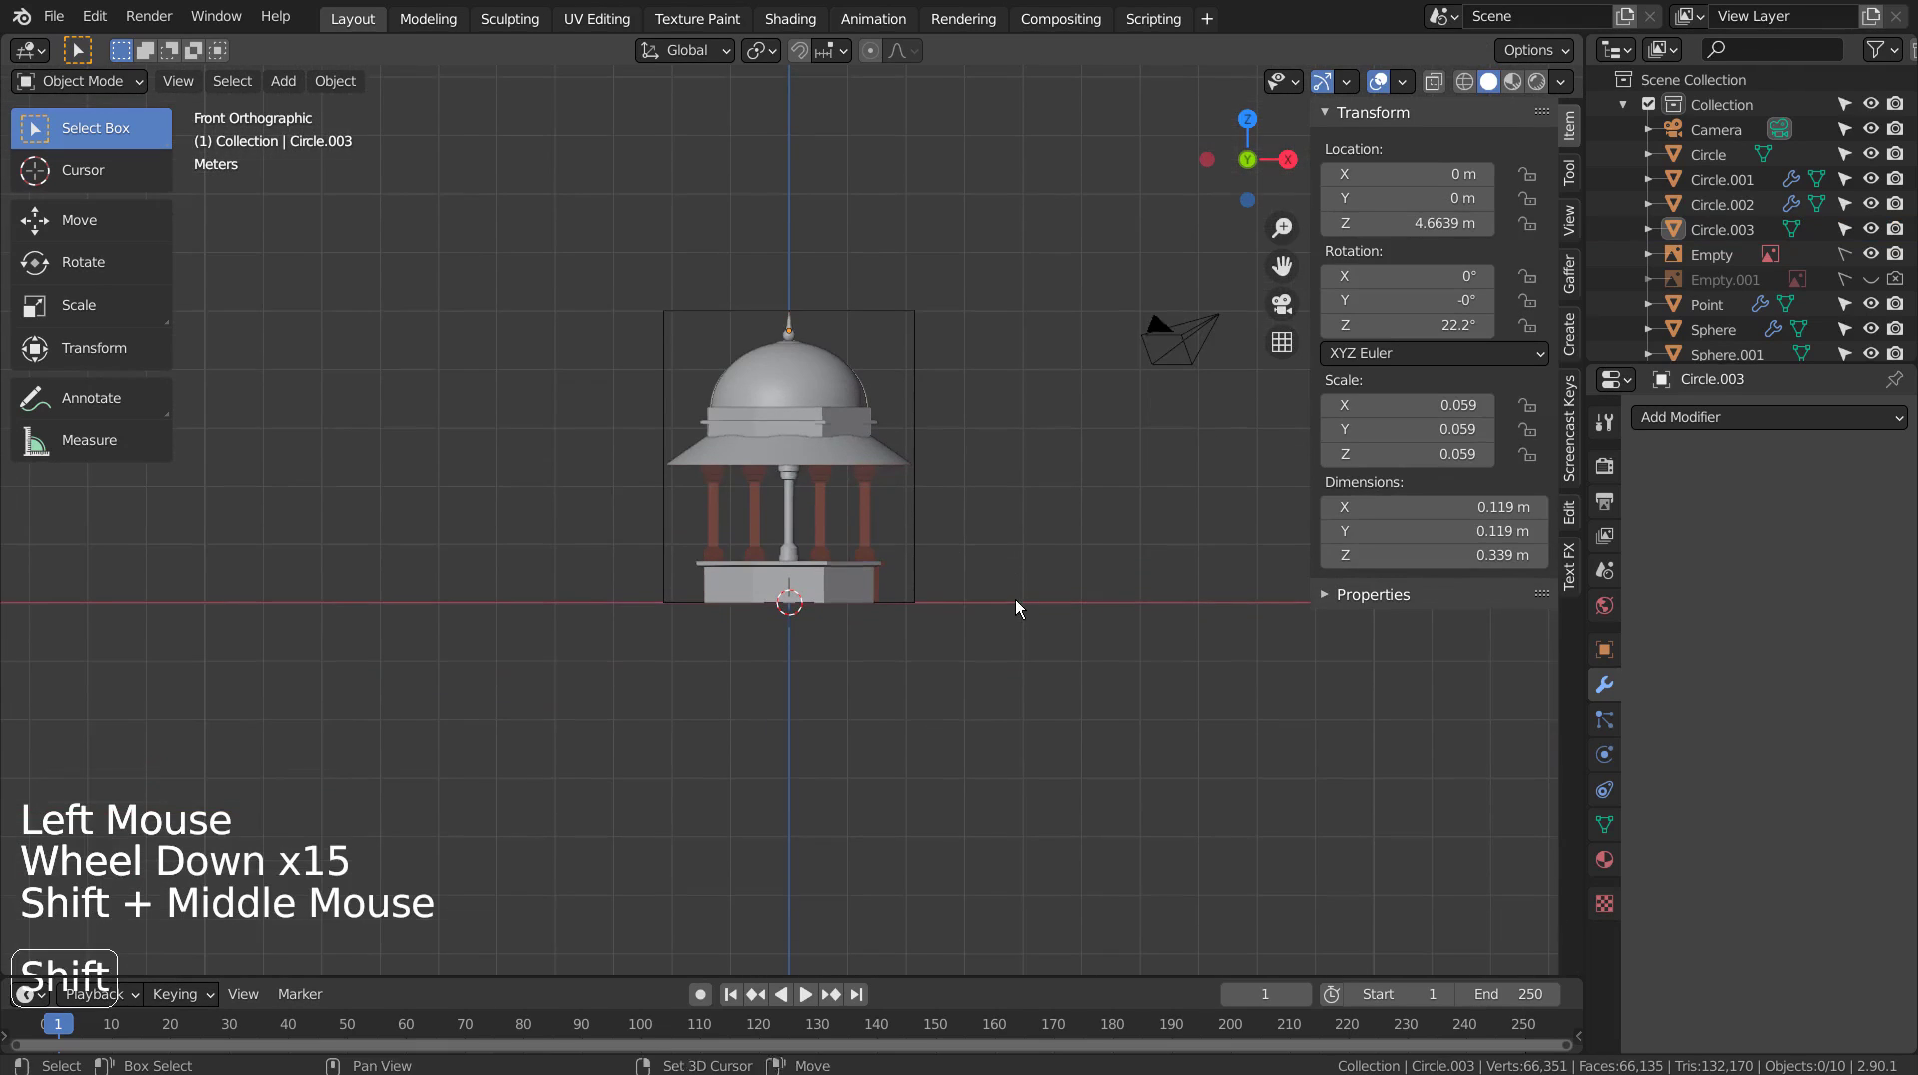
{"action": "scroll", "coordinate": [987, 656], "scroll_direction": "up", "scroll_amount": 6}
{"action": "left_click", "coordinate": [937, 710]}
{"action": "key", "text": "shift+z"}
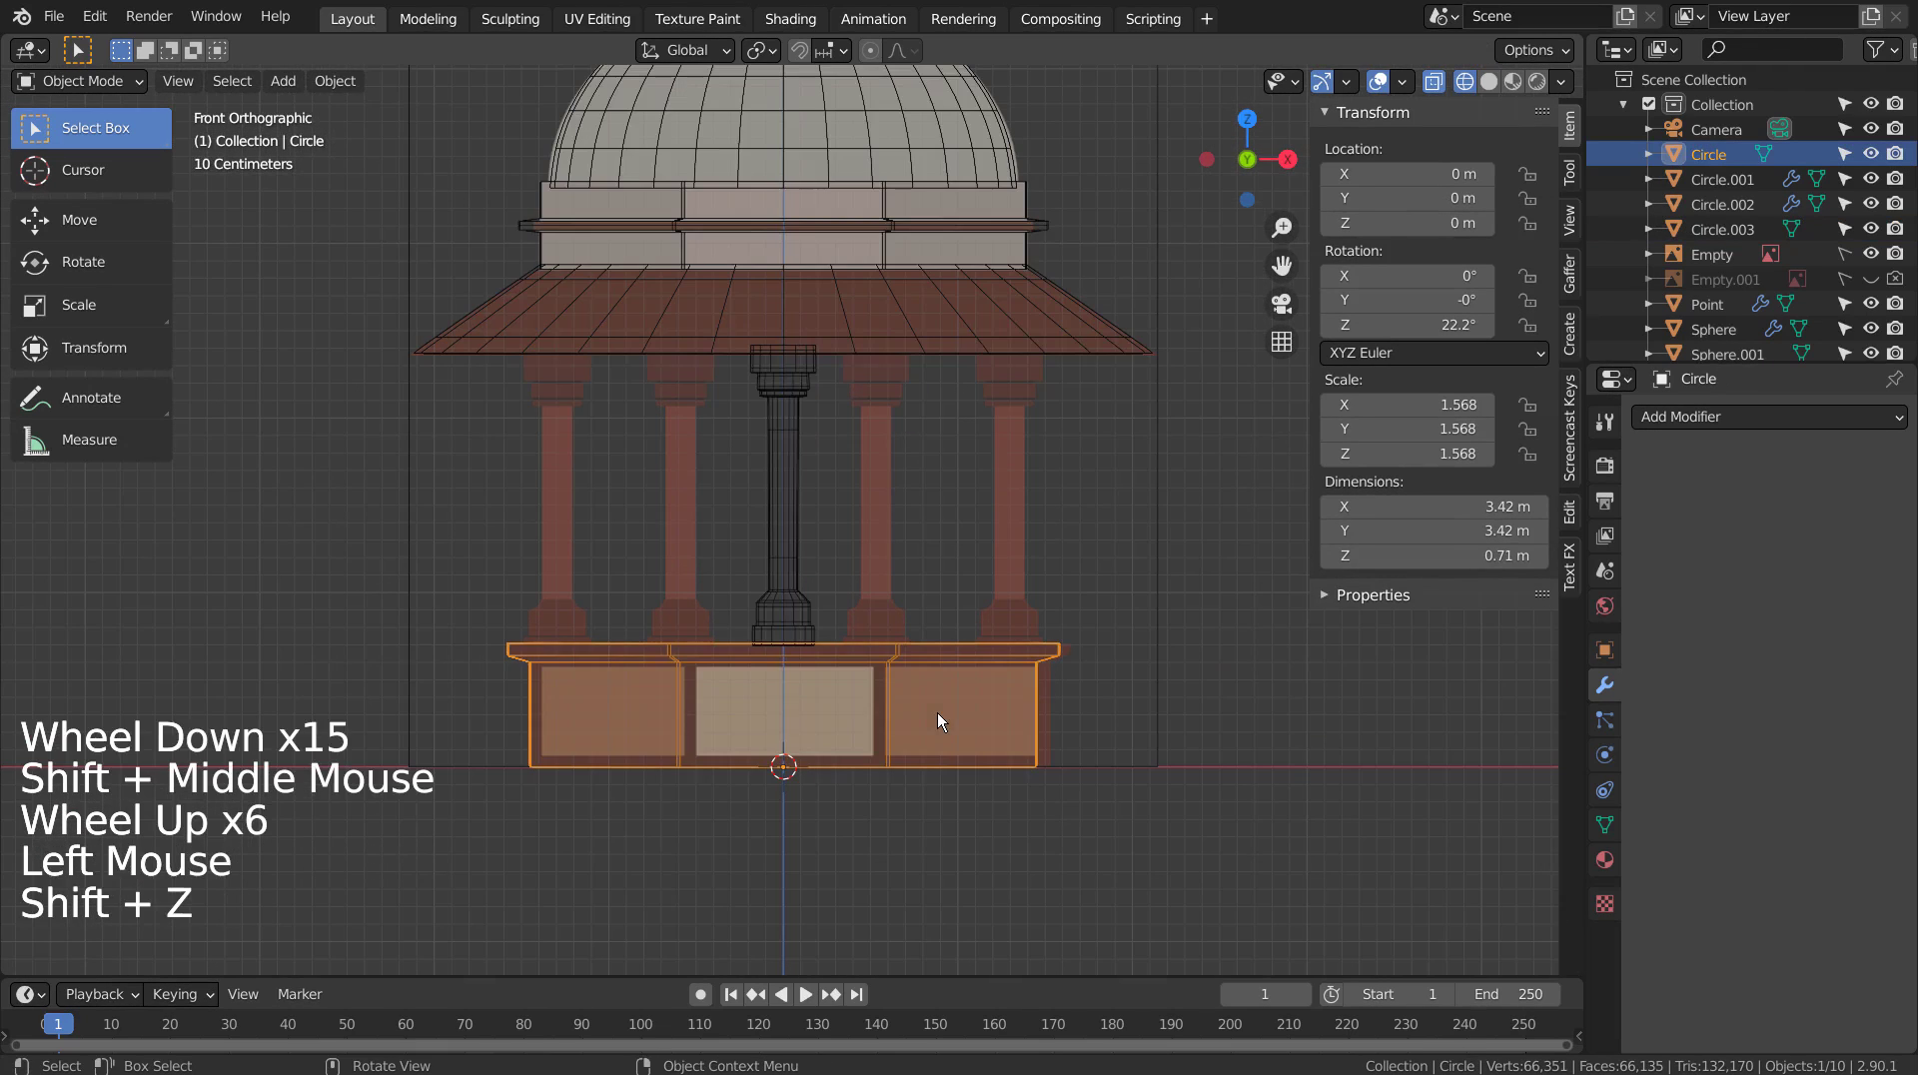
{"action": "scroll", "coordinate": [937, 711], "scroll_direction": "up", "scroll_amount": 3}
{"action": "key", "text": "shift+z"}
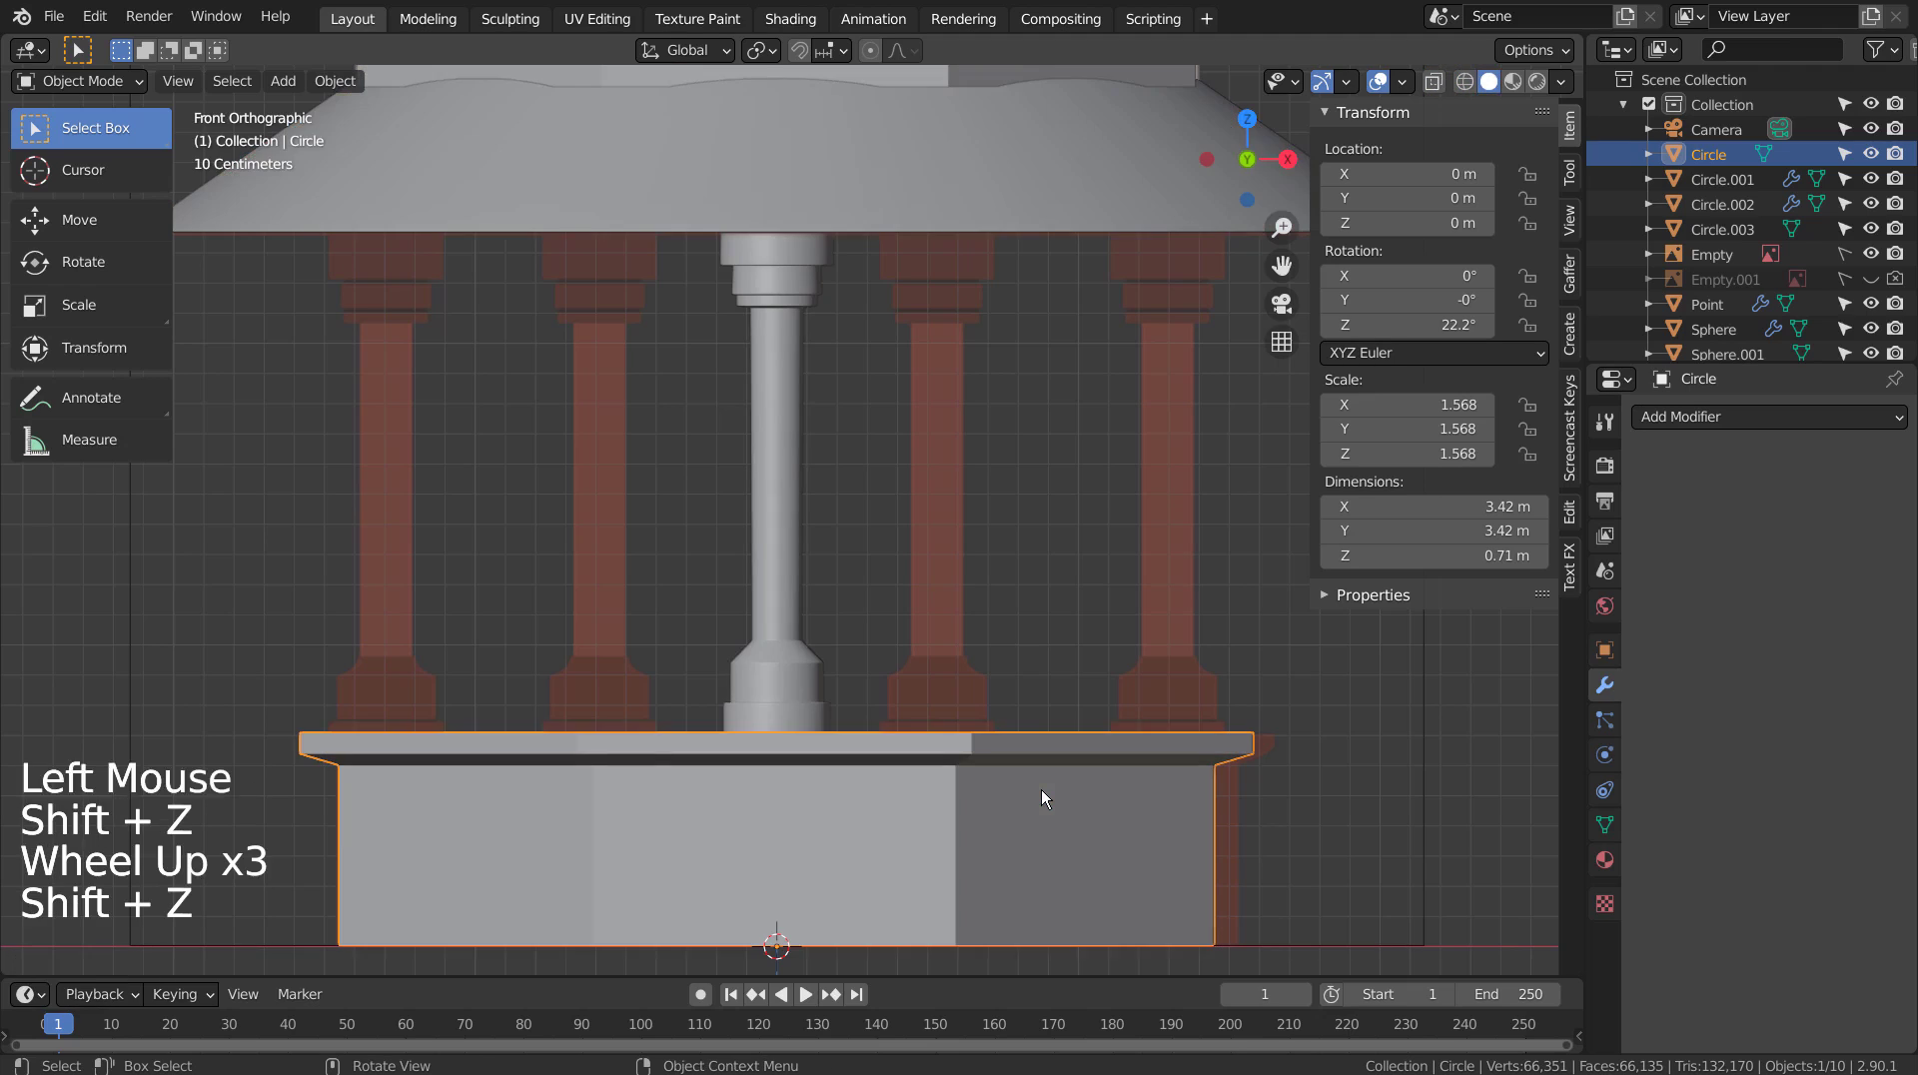
{"action": "key", "text": "shift+z"}
{"action": "key", "text": "shift+z"}
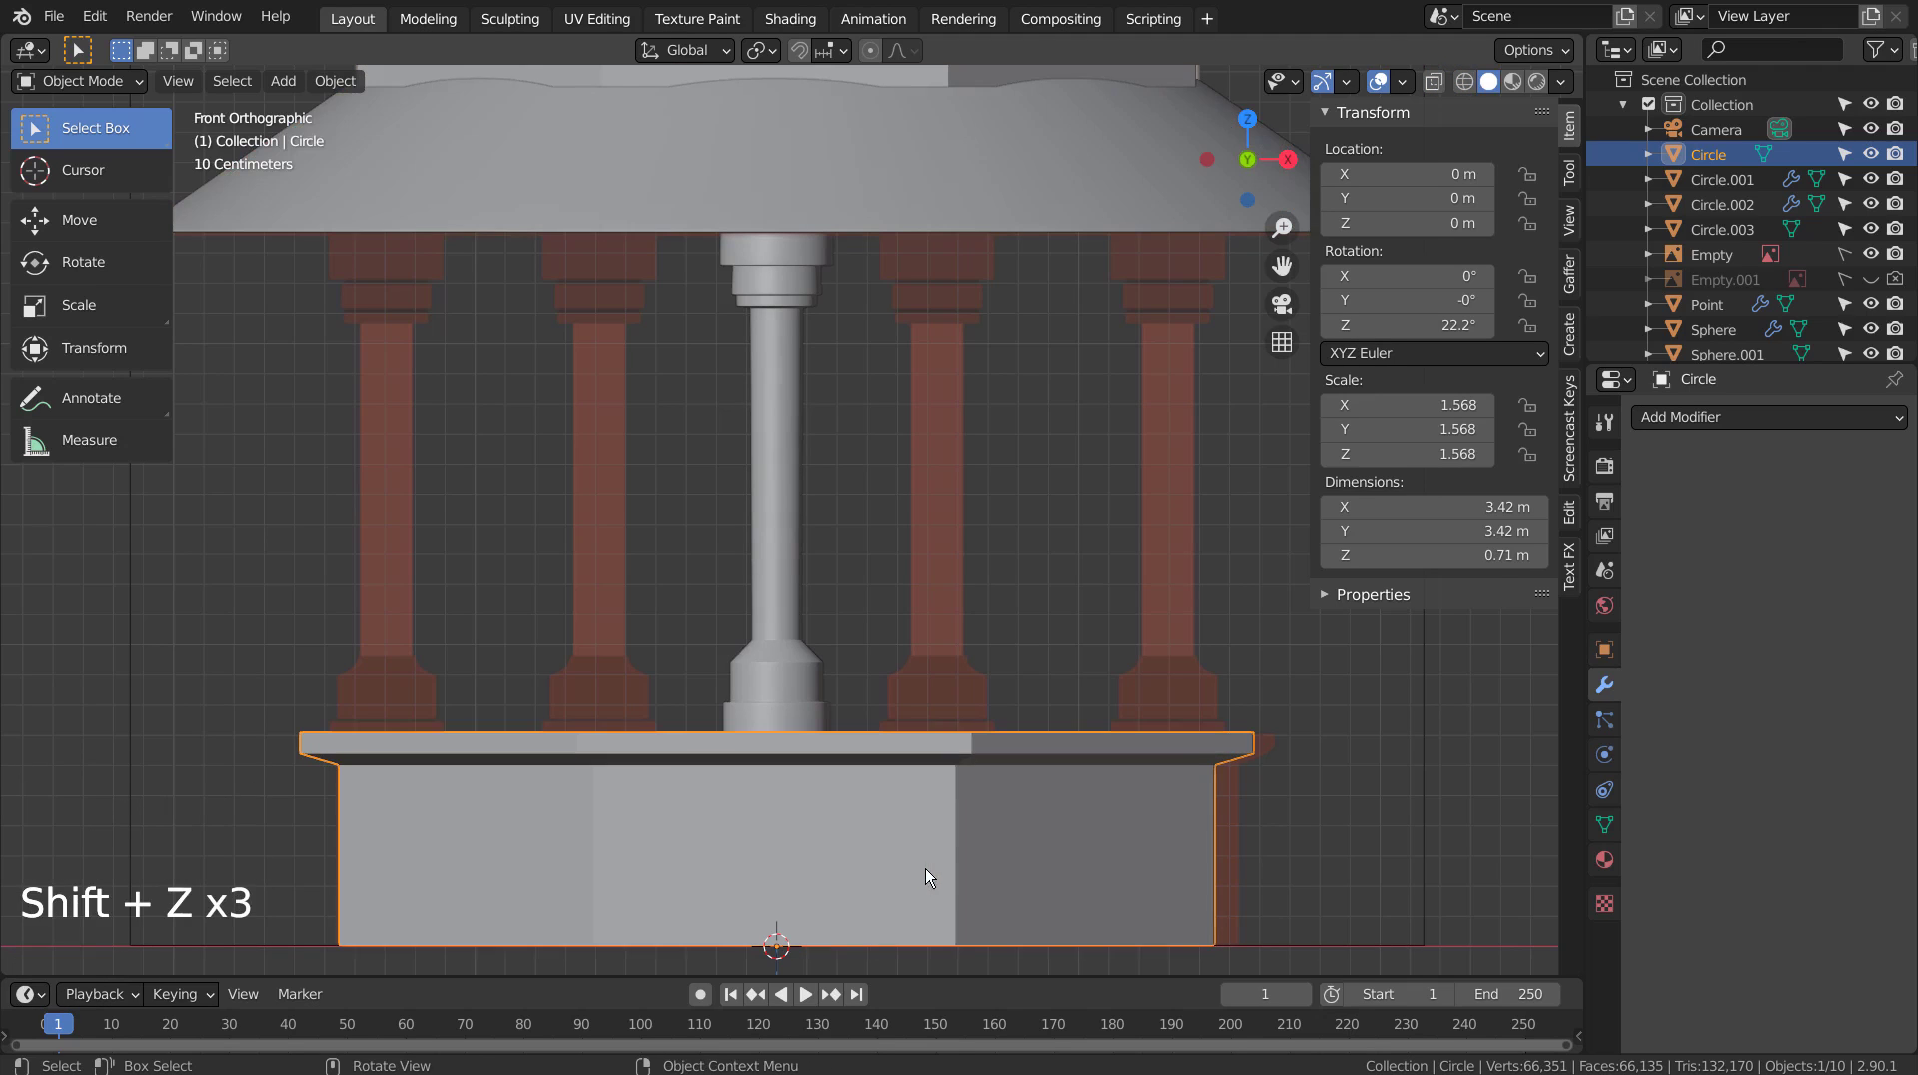
Select all eight vertical side faces of the octagonal base in face select mode.
{"action": "key", "text": "Tab"}
{"action": "key", "text": "3"}
{"action": "left_click", "coordinate": [820, 857]}
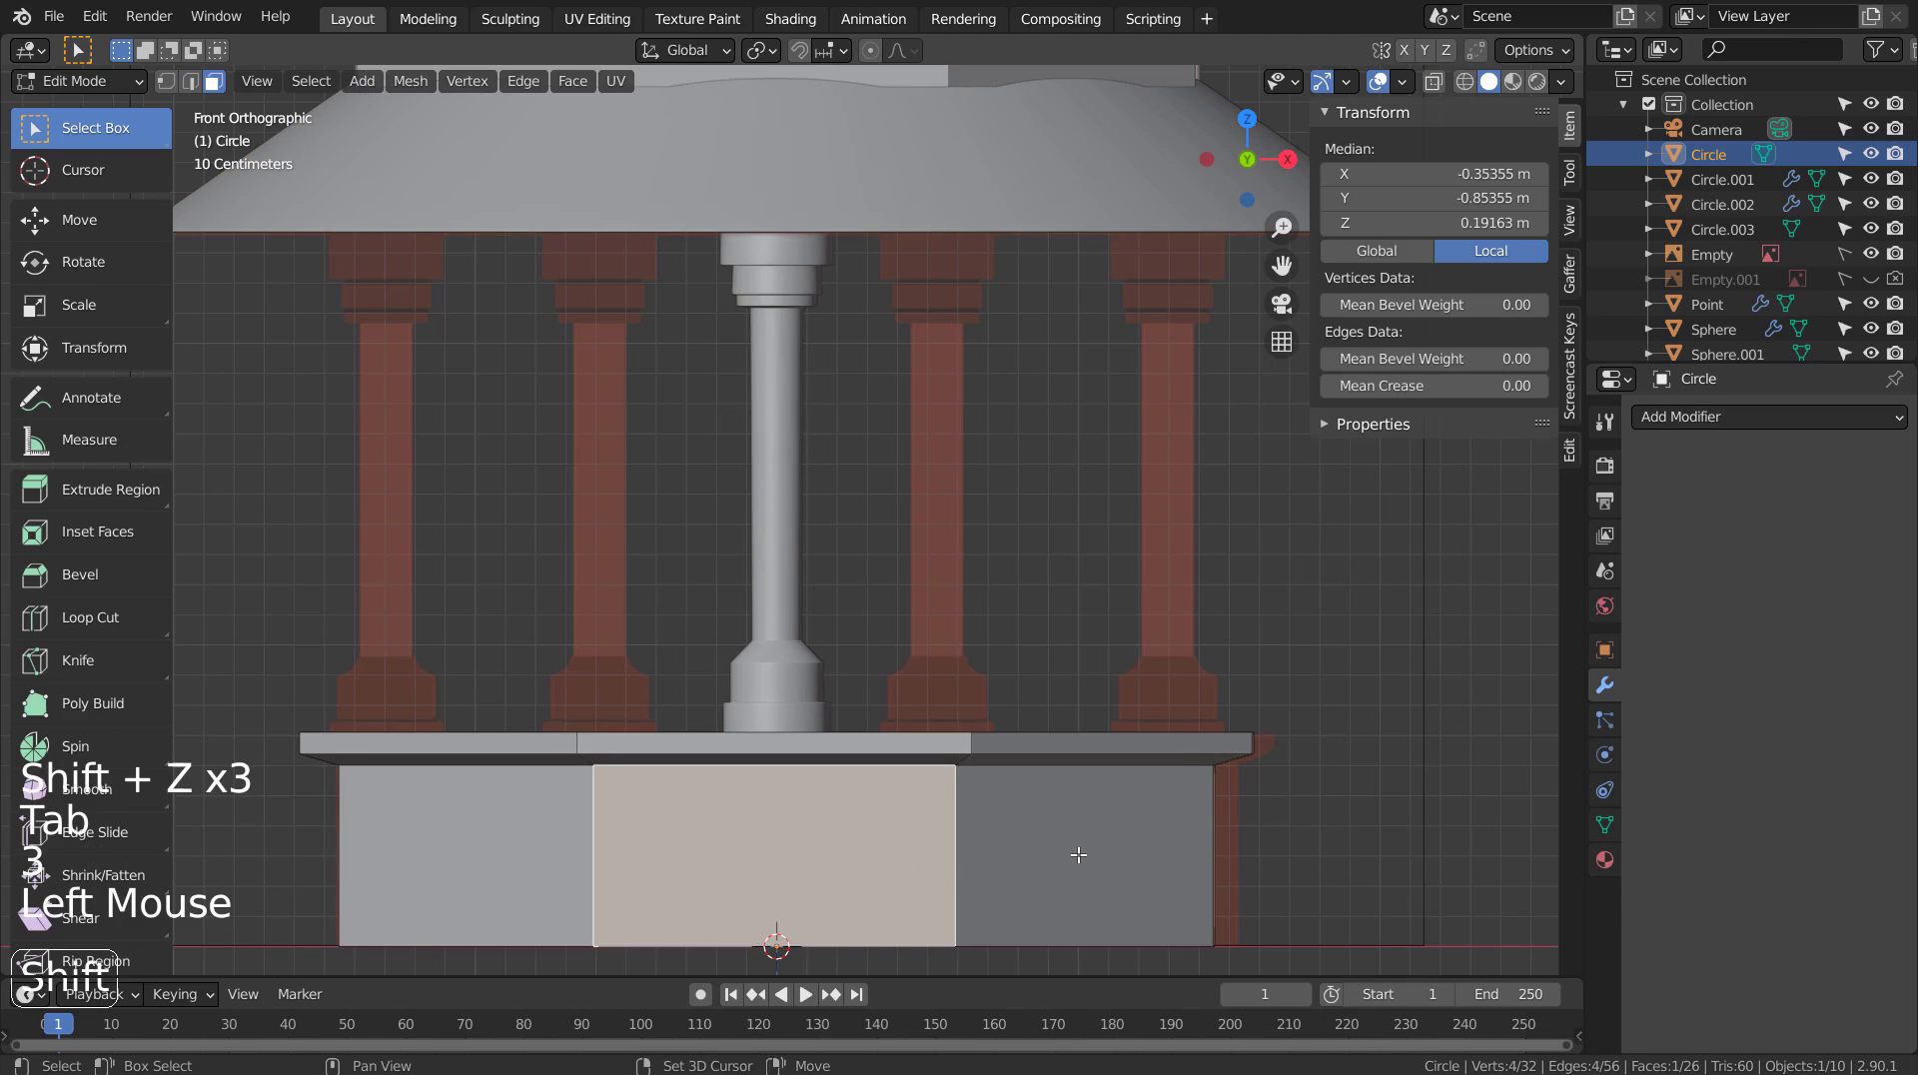
{"action": "left_click", "coordinate": [1064, 856], "text": "shift"}
{"action": "middle_click_drag", "start_coordinate": [1064, 857], "coordinate": [1018, 872]}
{"action": "scroll", "coordinate": [1054, 867], "scroll_direction": "down", "scroll_amount": 2}
{"action": "left_click", "coordinate": [1034, 865], "text": "shift"}
{"action": "left_click", "coordinate": [1018, 872], "text": "shift"}
{"action": "left_click", "coordinate": [1388, 871], "text": "shift"}
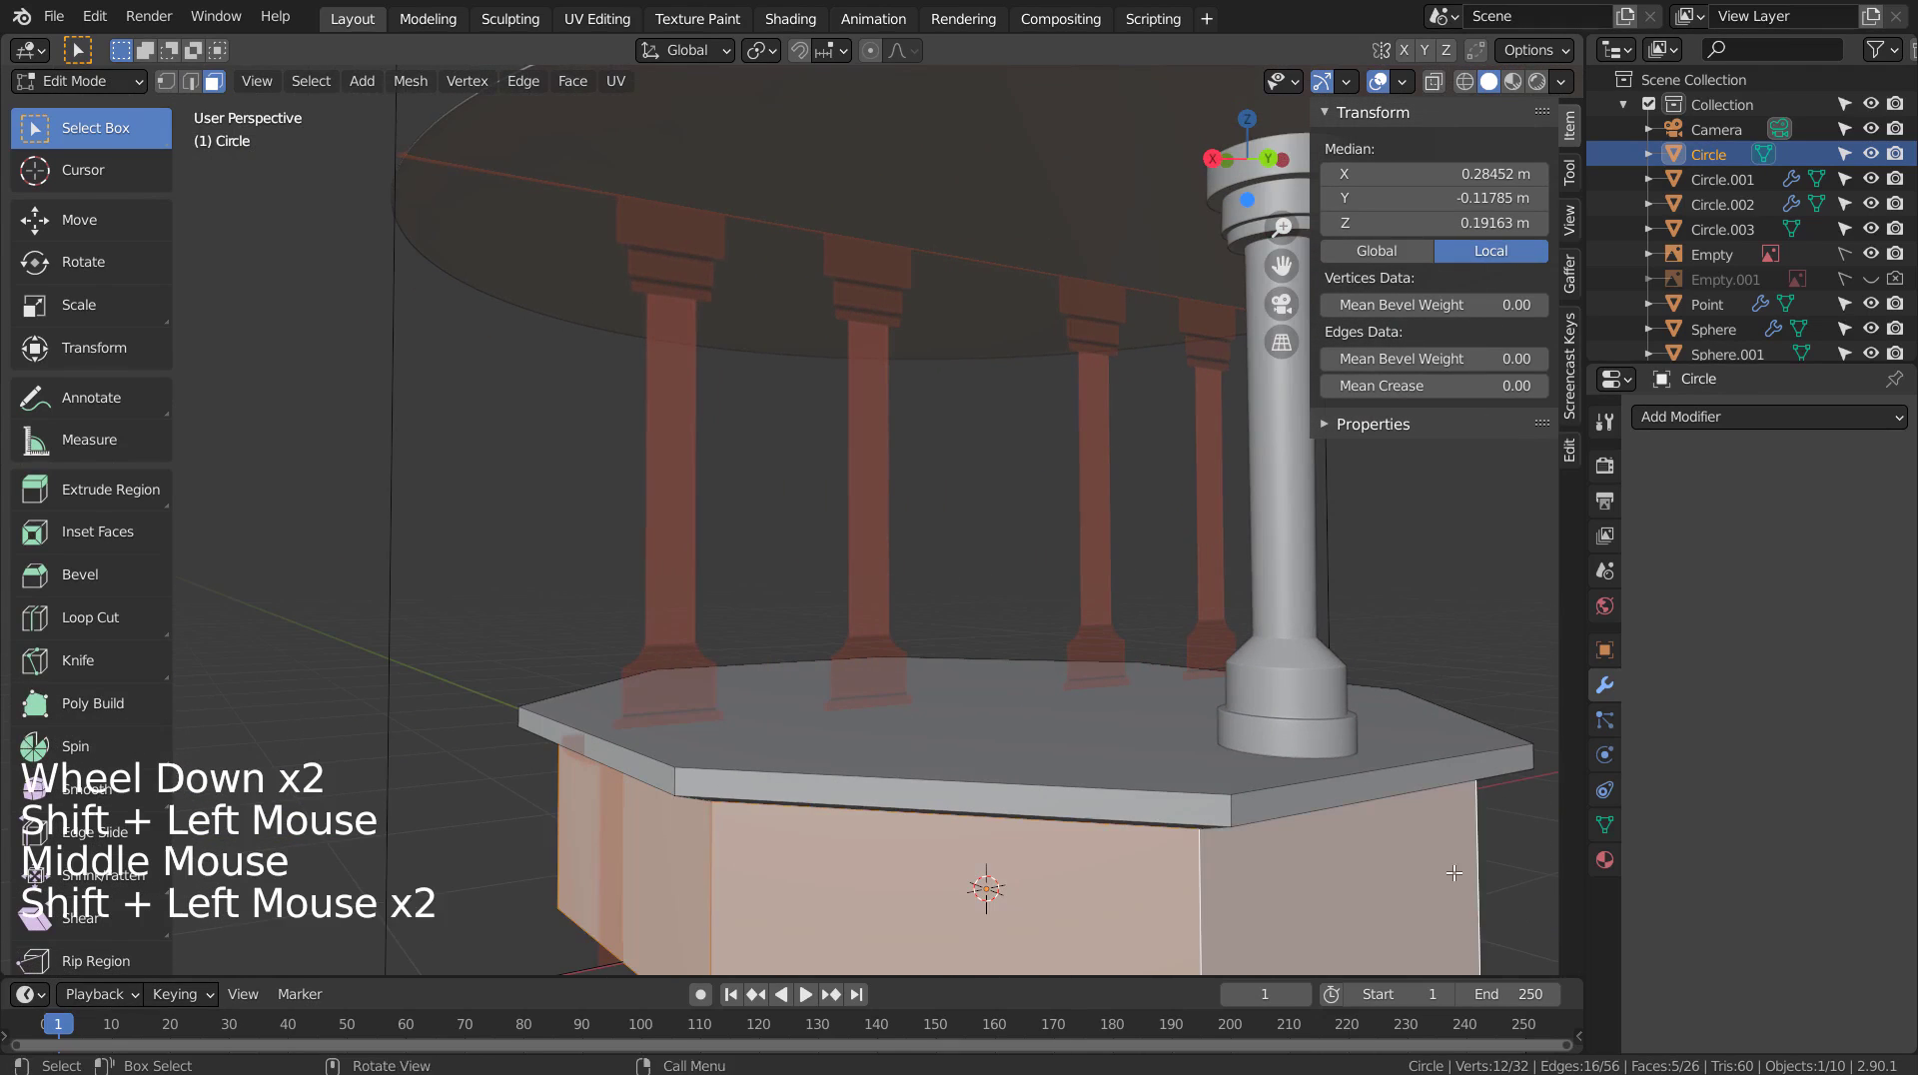
{"action": "middle_click_drag", "start_coordinate": [1408, 869], "coordinate": [1269, 852]}
{"action": "left_click", "coordinate": [870, 835], "text": "shift"}
{"action": "middle_click_drag", "start_coordinate": [871, 835], "coordinate": [677, 842]}
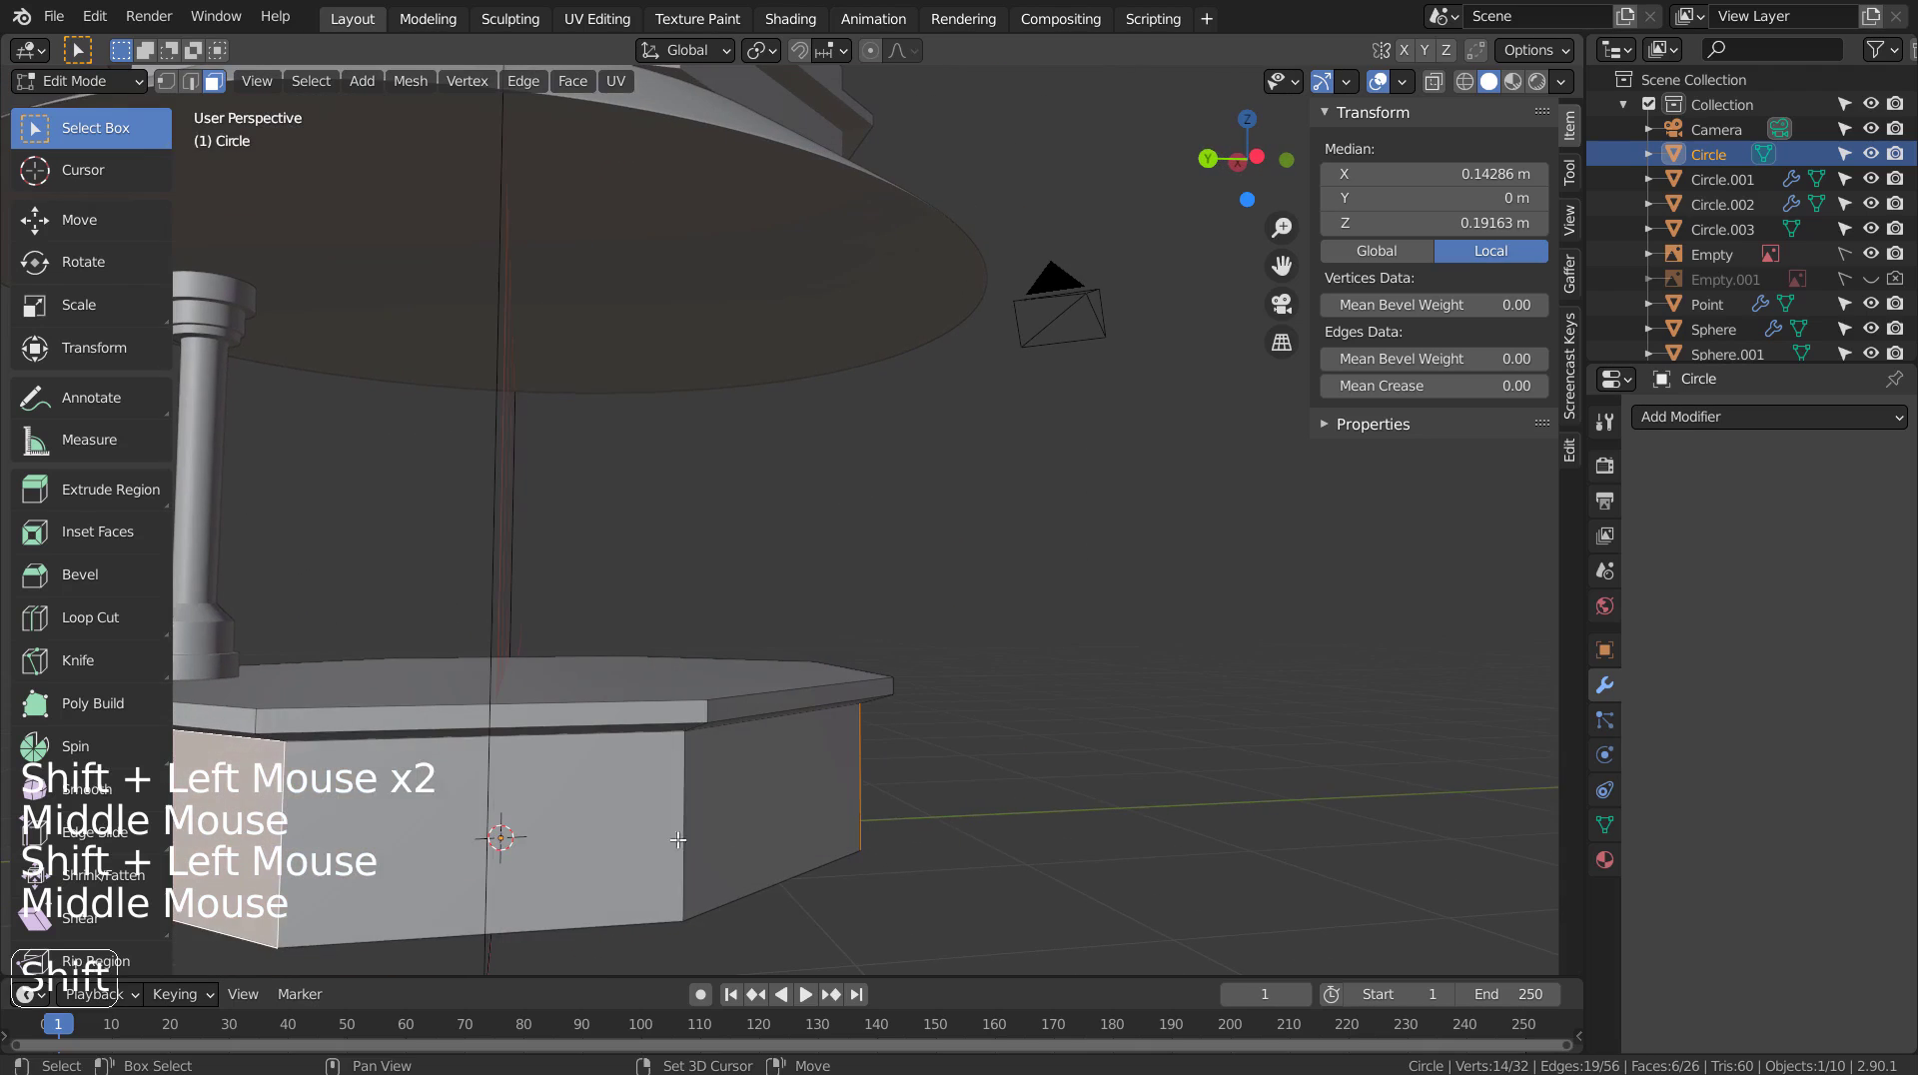
{"action": "left_click", "coordinate": [590, 845], "text": "shift"}
{"action": "left_click", "coordinate": [837, 799], "text": "shift"}
{"action": "middle_click_drag", "start_coordinate": [837, 799], "coordinate": [736, 843]}
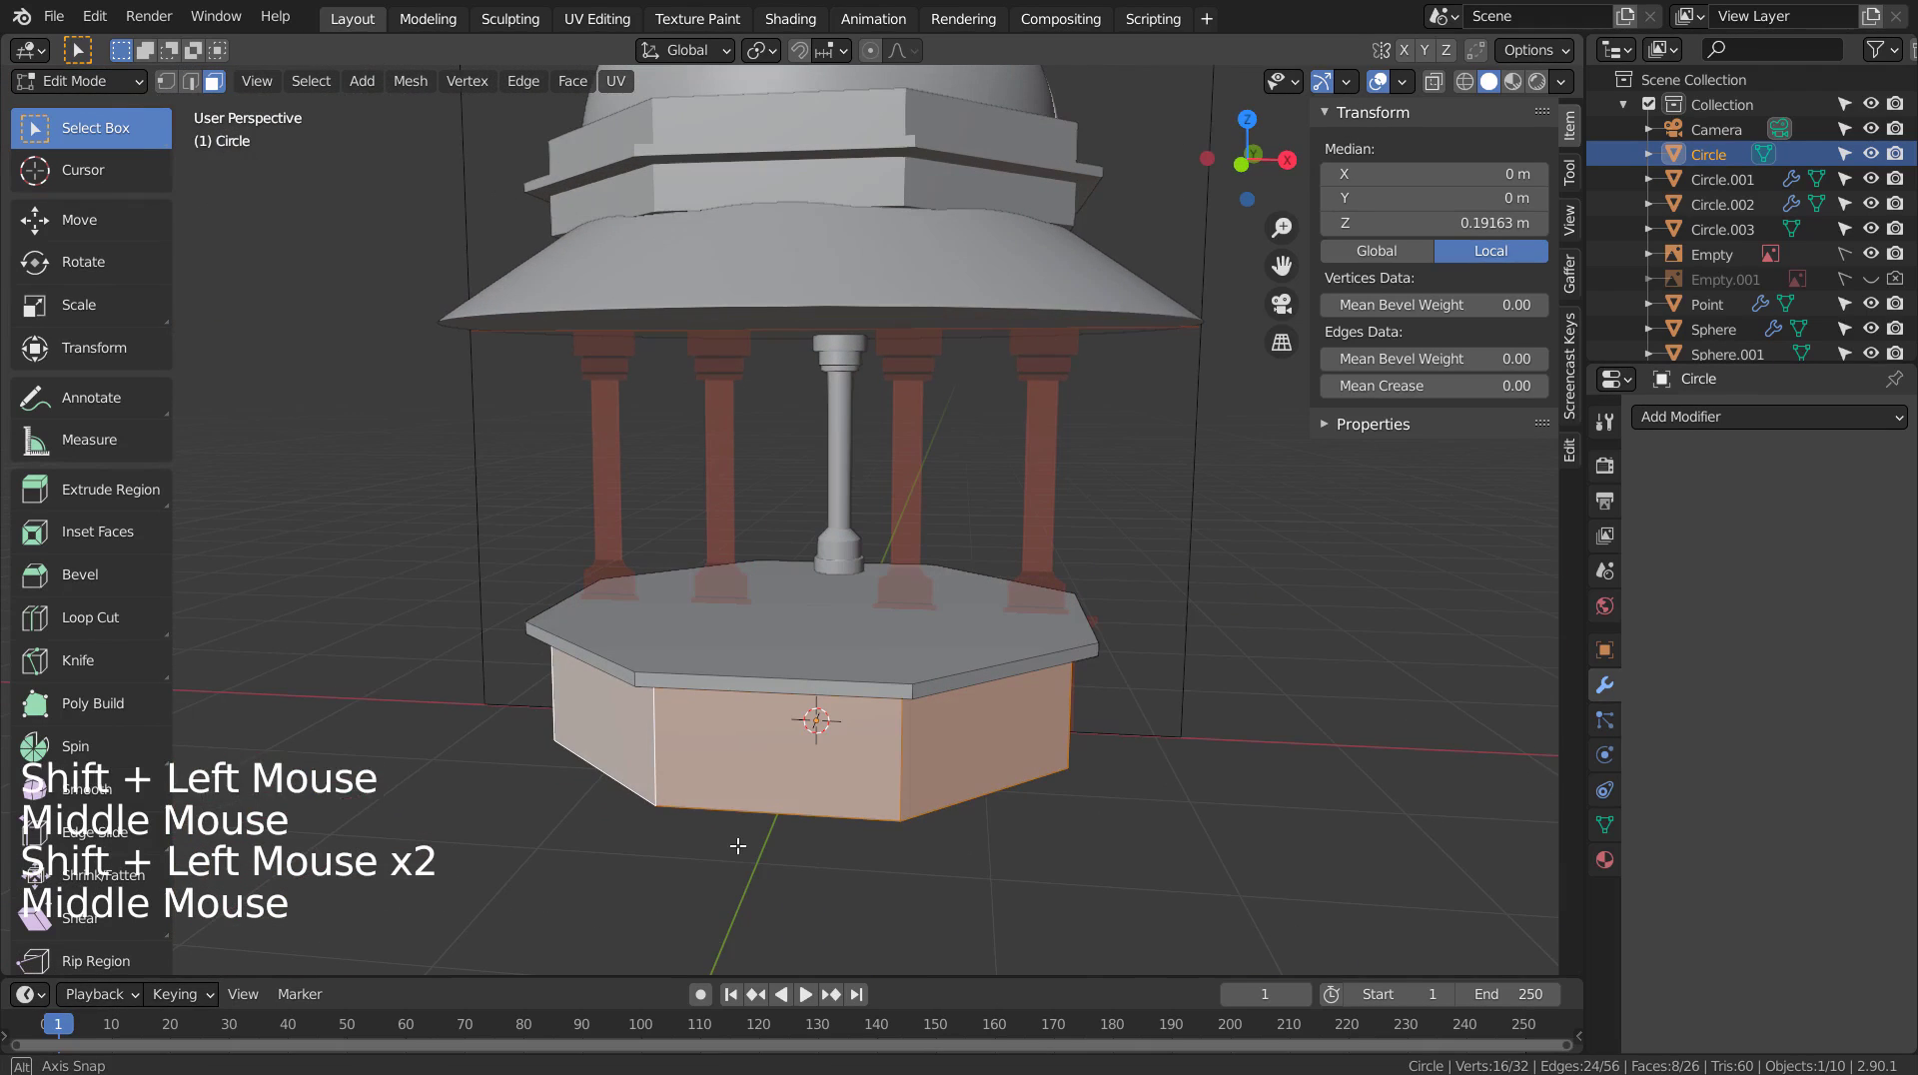
Set the transform pivot point to Individual Origins for the selected side faces of the base.
{"action": "left_click", "coordinate": [771, 48]}
{"action": "left_click", "coordinate": [780, 134]}
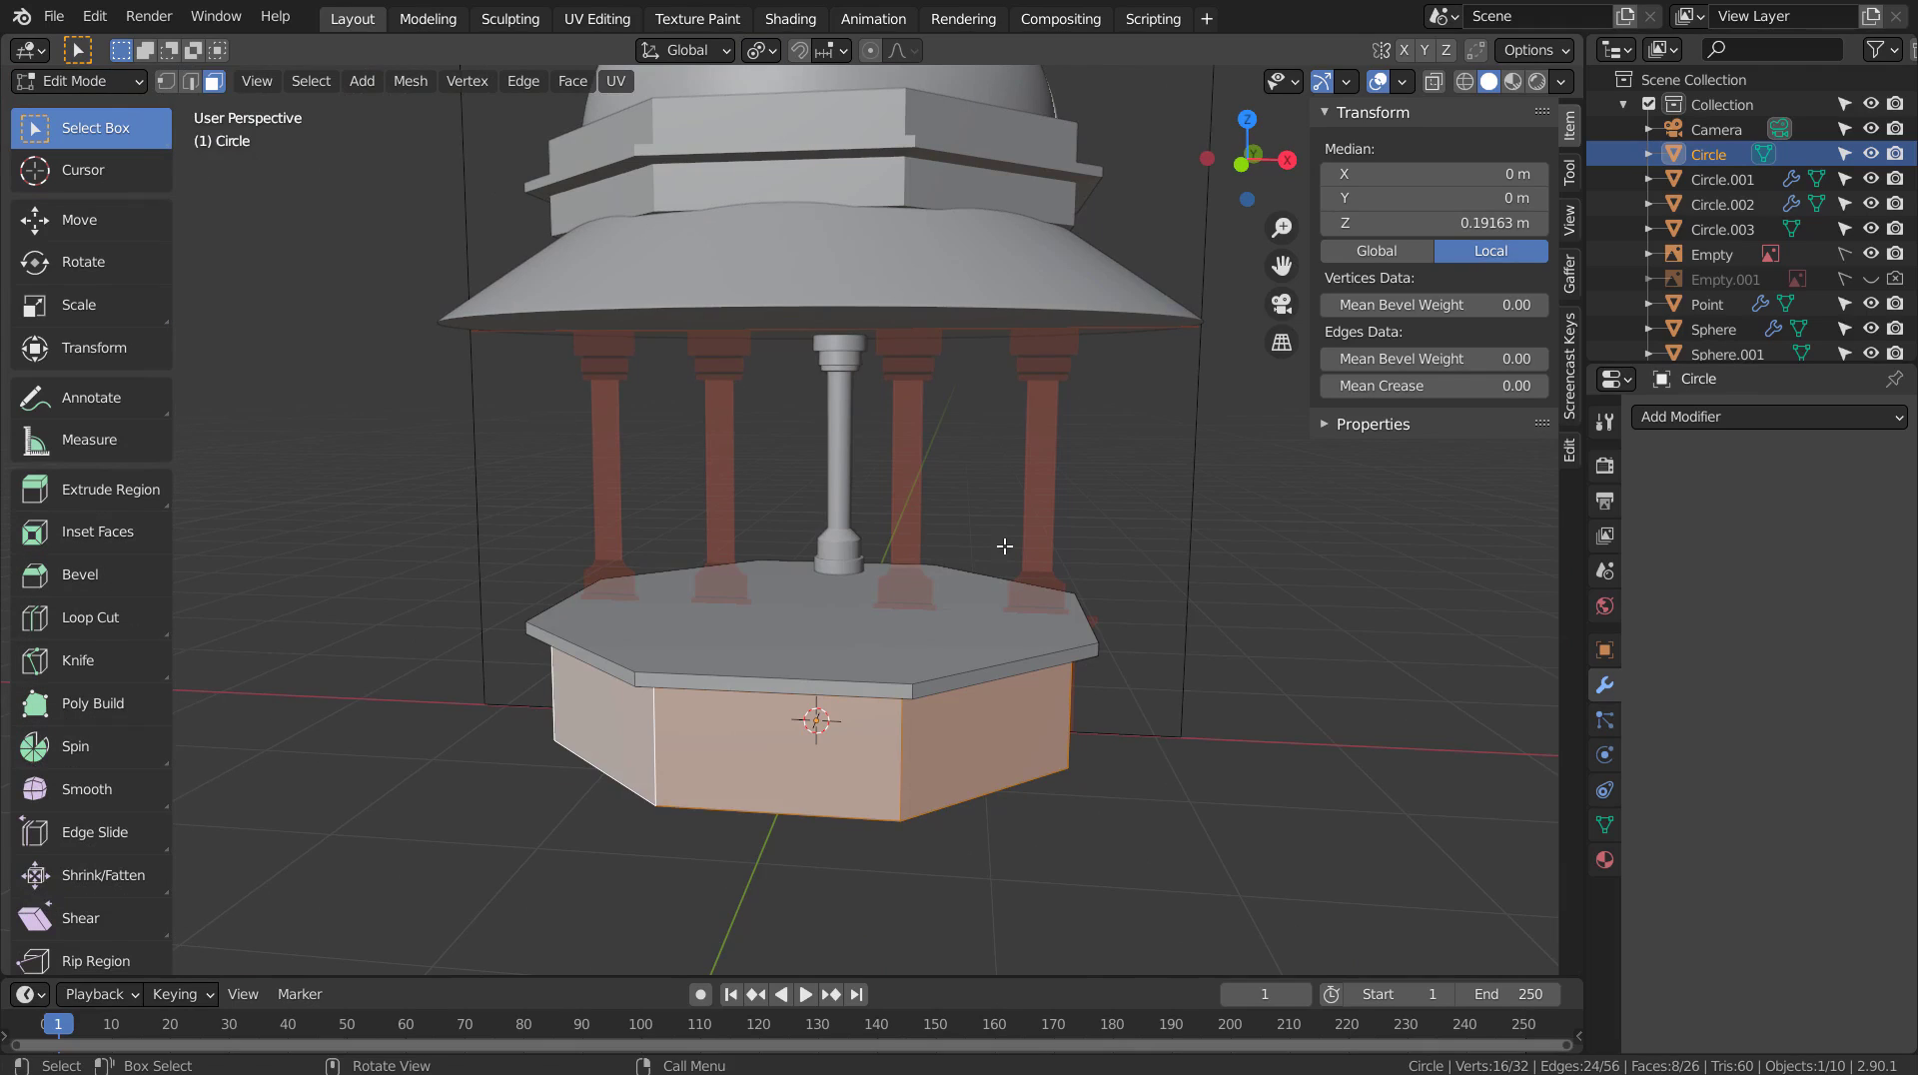
{"action": "key", "text": "shift+e"}
{"action": "left_click", "coordinate": [1034, 563]}
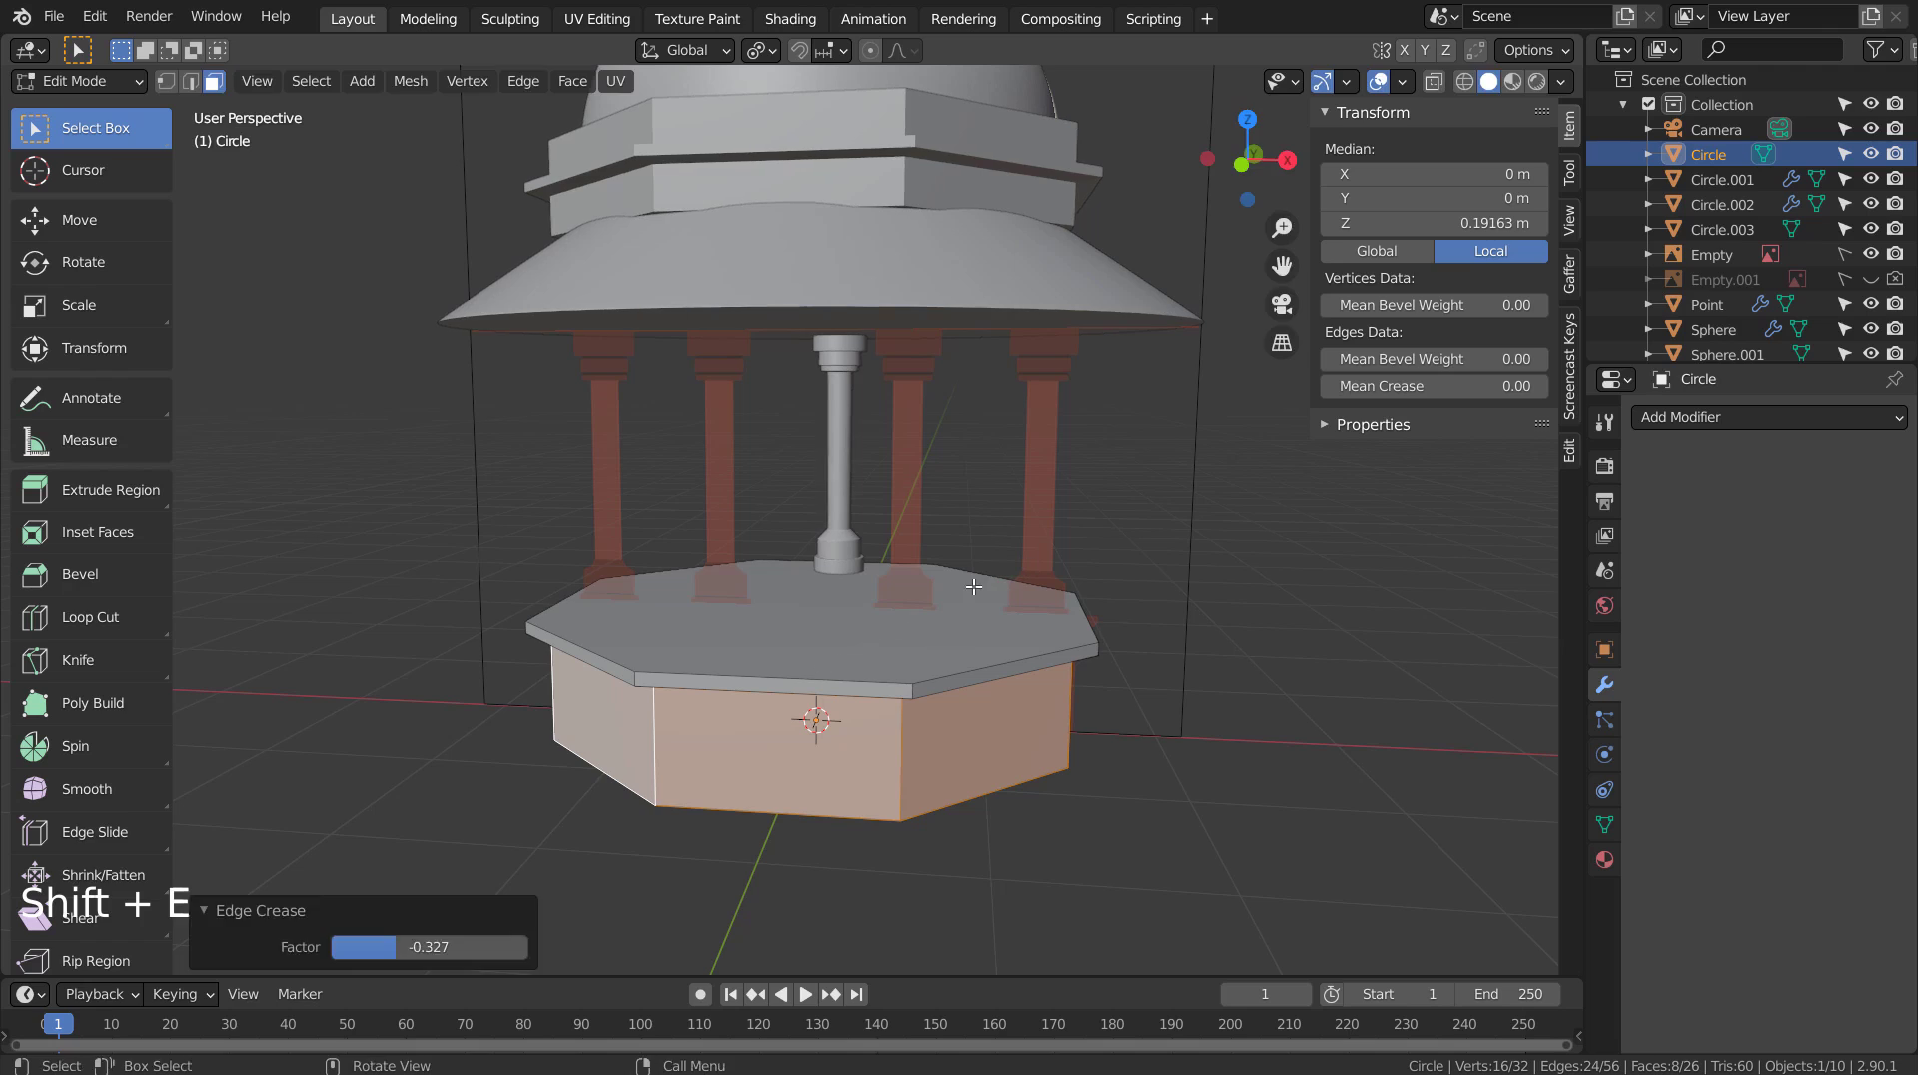
{"action": "key", "text": "ctrl+z"}
Try extruding the base's eight side faces inward as individual faces by about 0.158 m, and undo the extrusion.
{"action": "key", "text": "alt+e"}
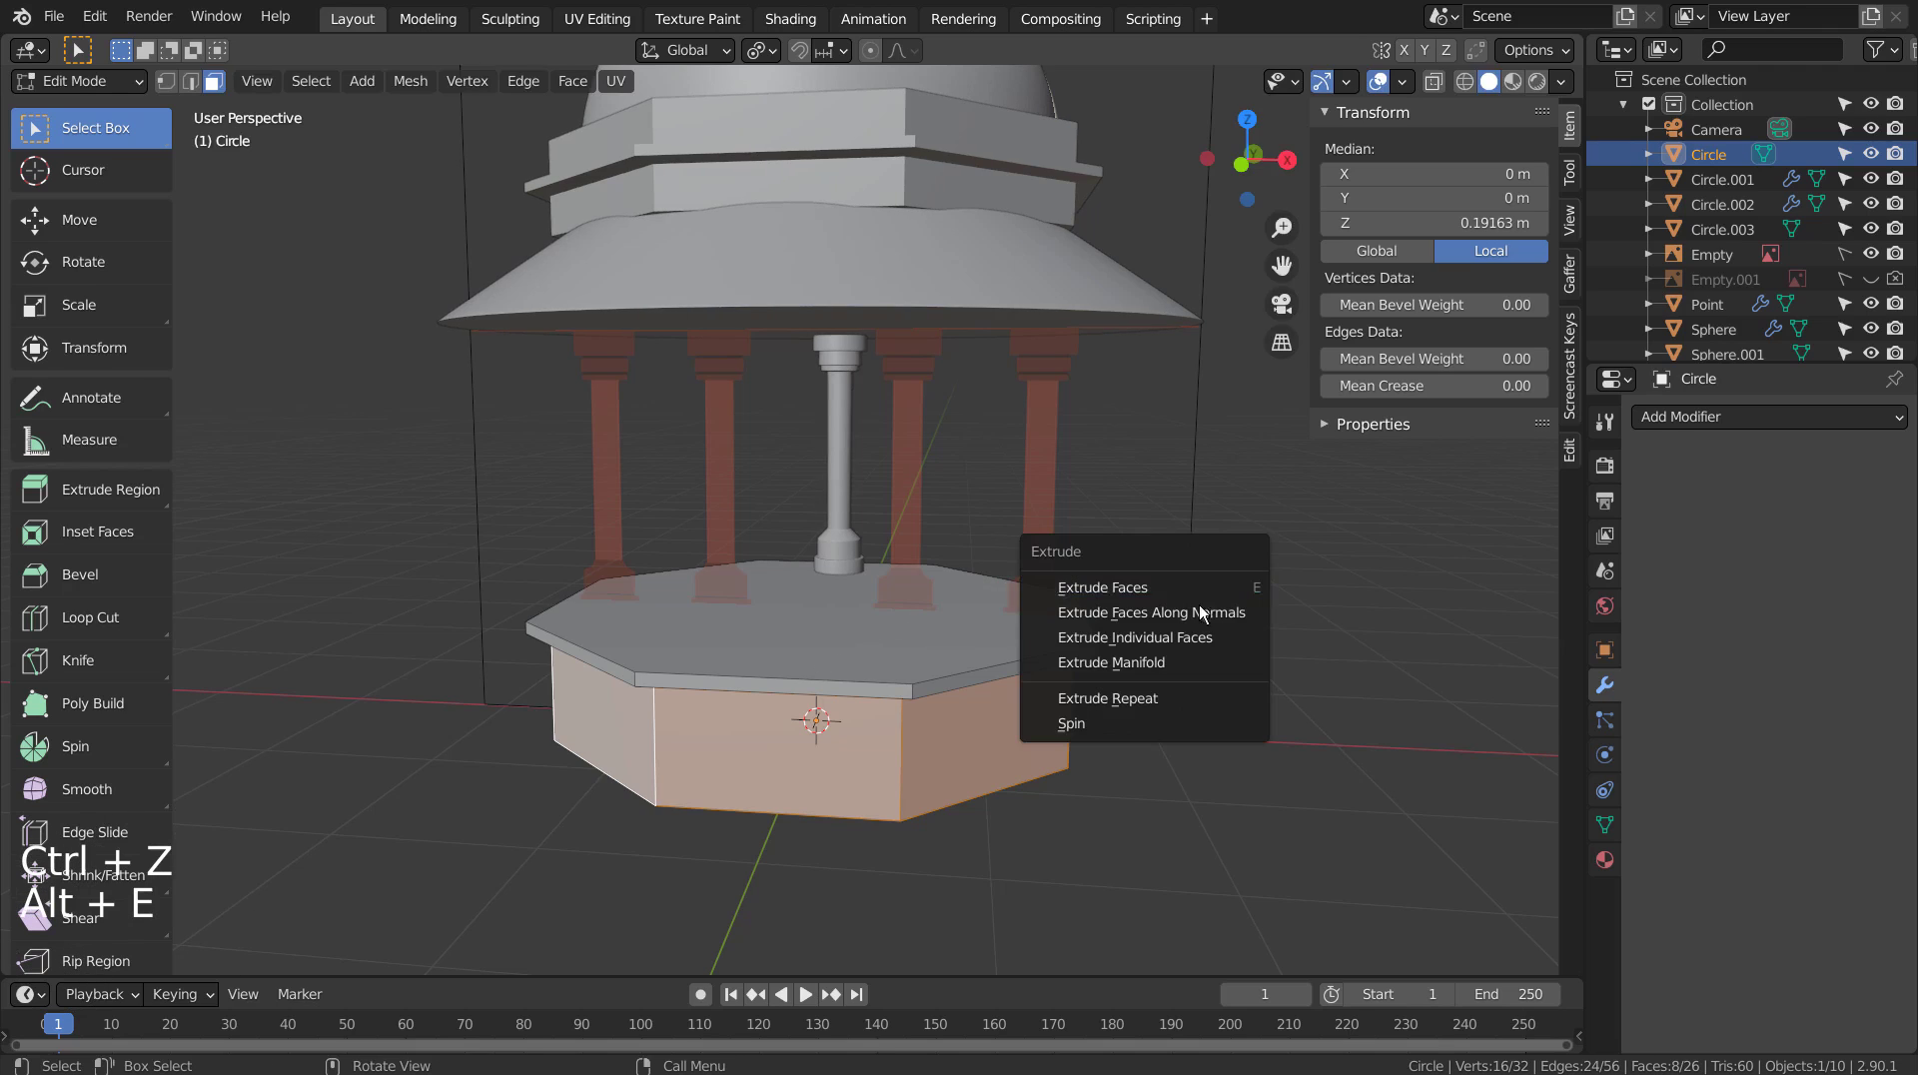
{"action": "left_click", "coordinate": [1201, 640]}
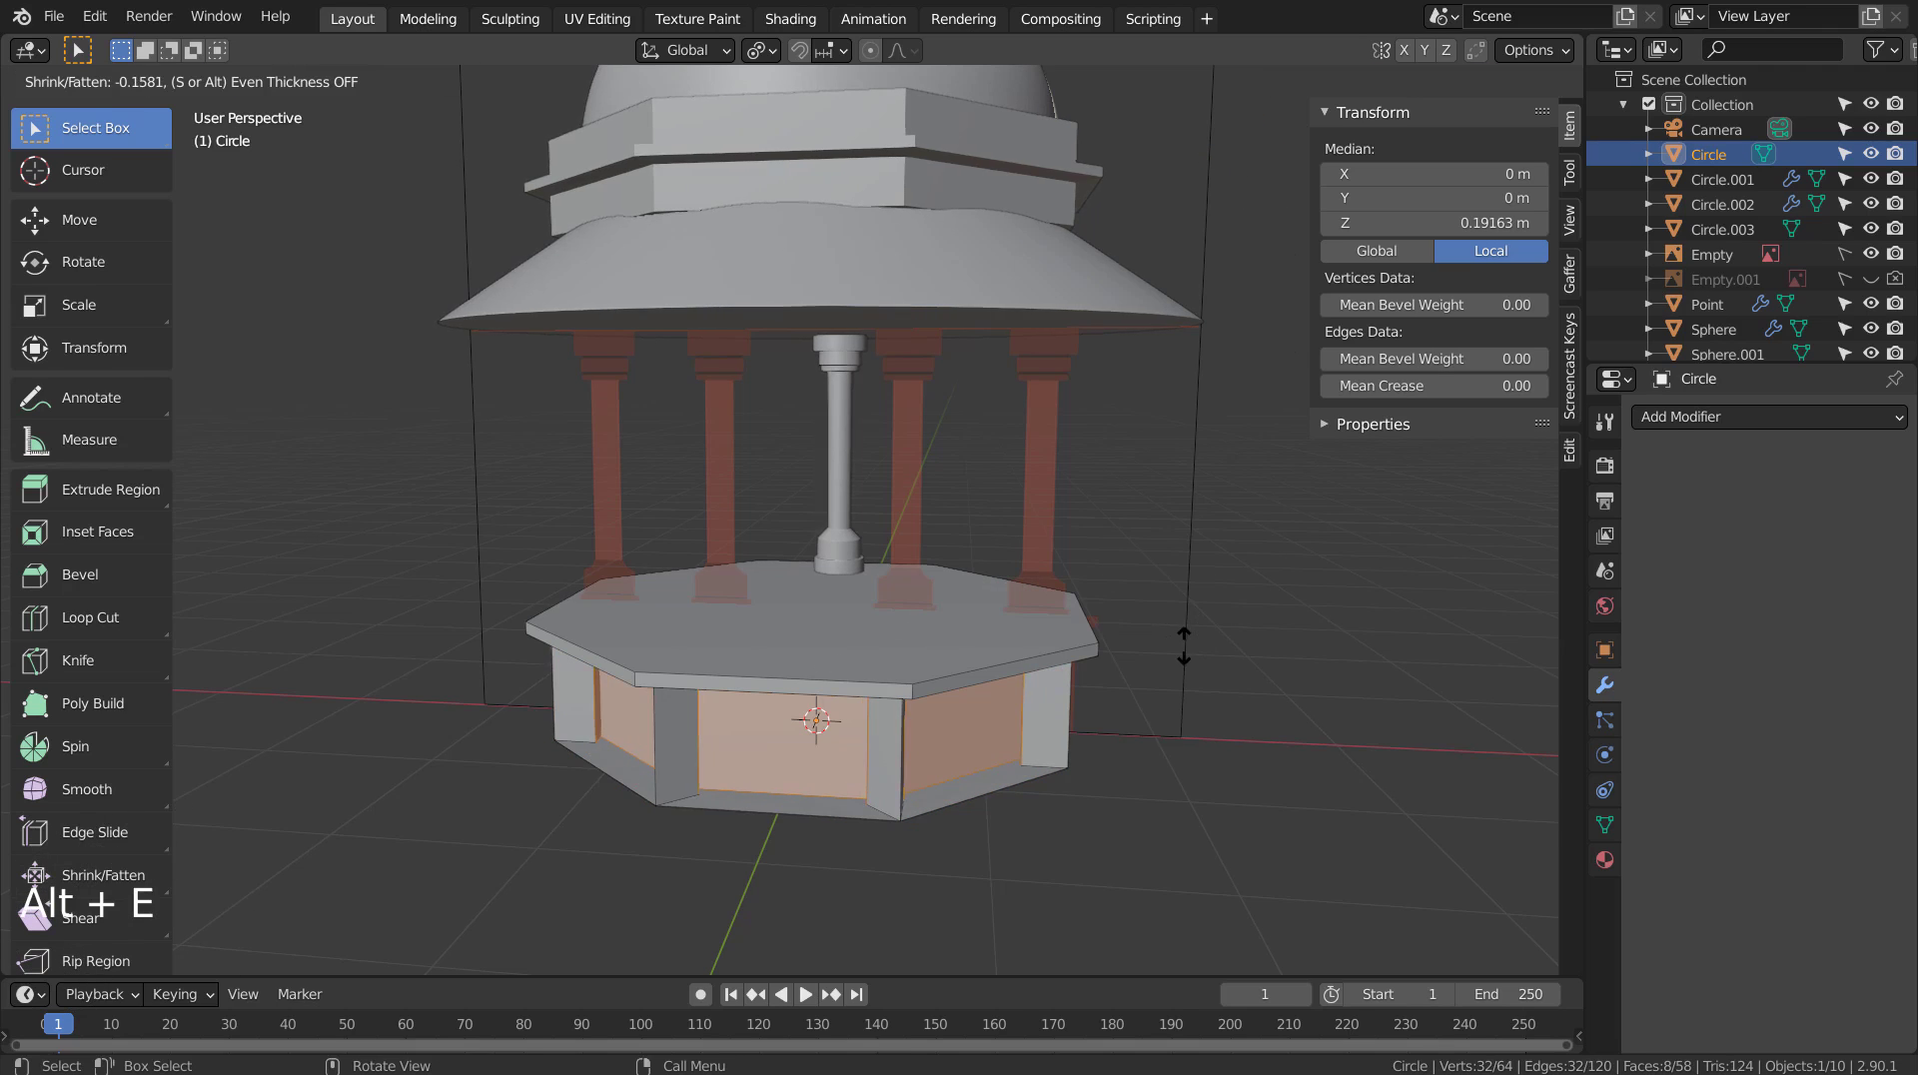
{"action": "left_click", "coordinate": [1202, 644]}
{"action": "key", "text": "ctrl+z"}
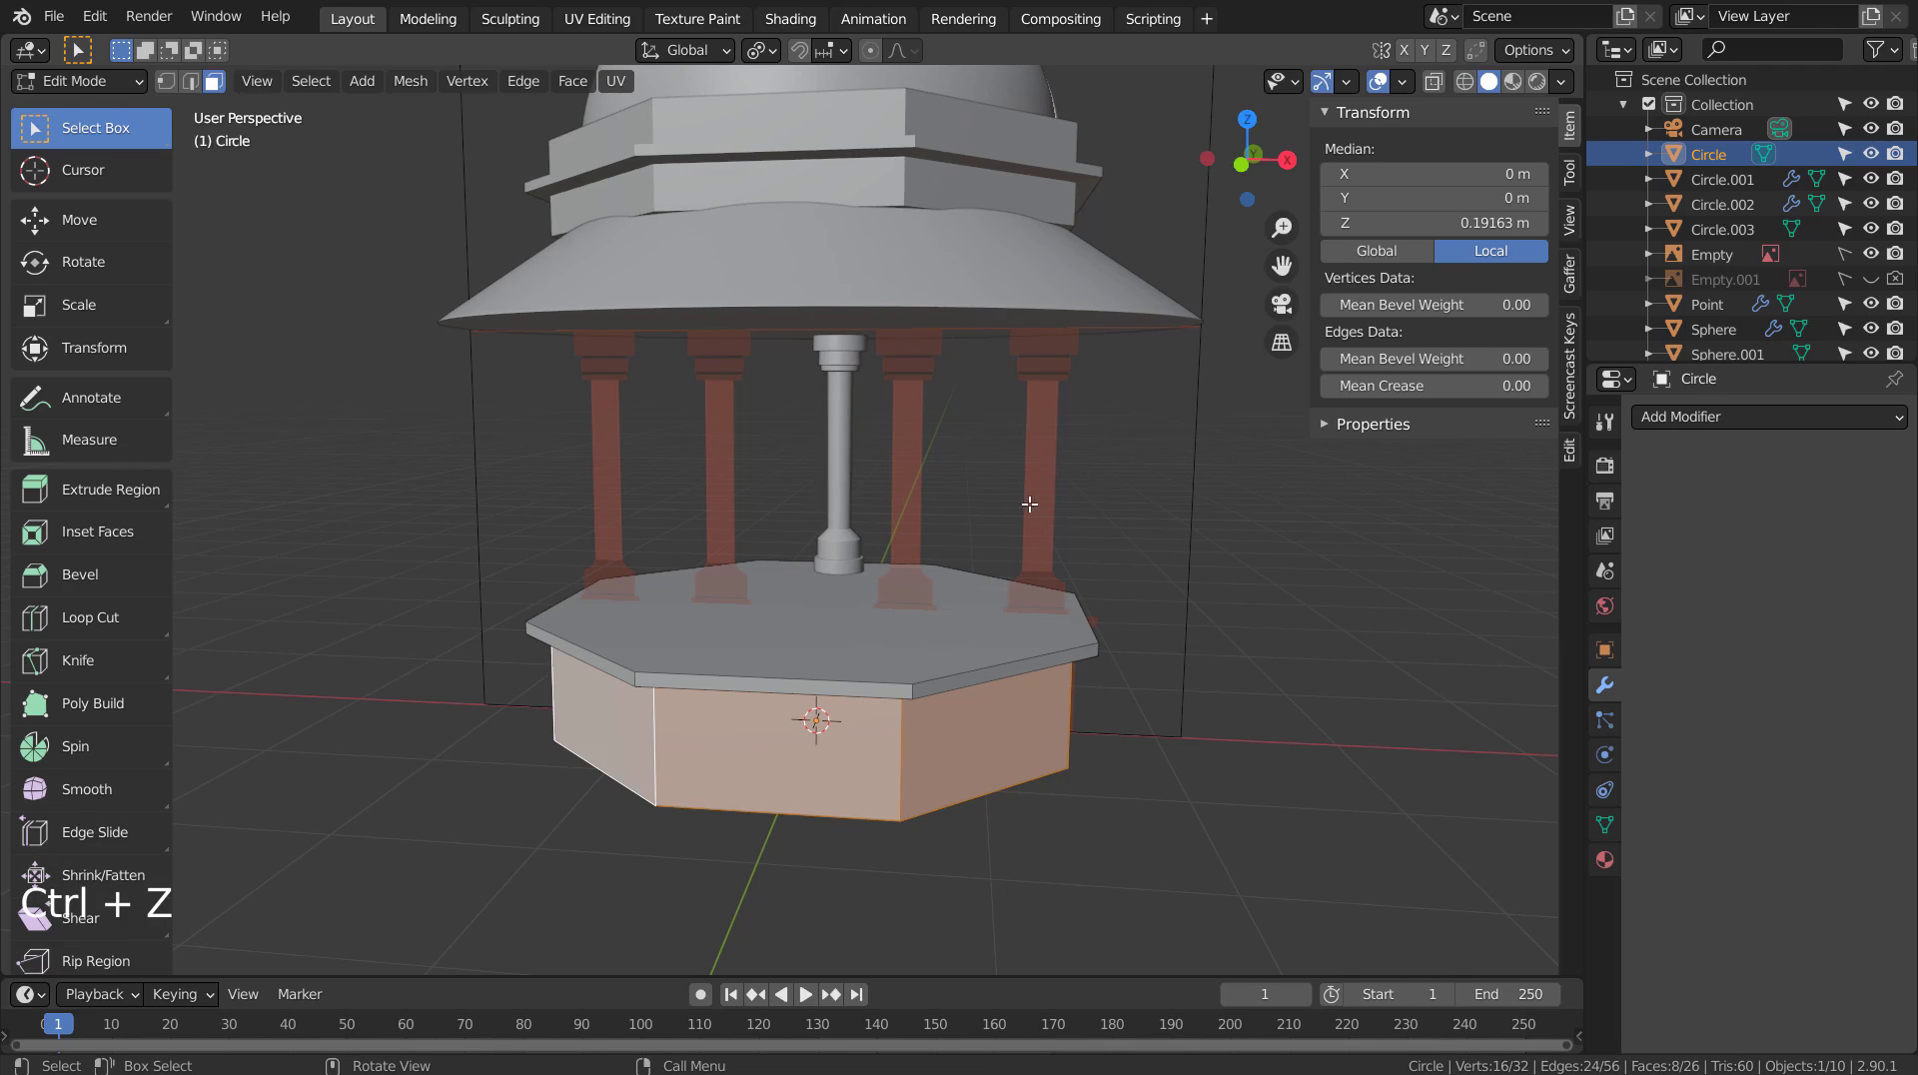
Set the octagonal base's origin to its geometry in Object Mode.
{"action": "key", "text": "Tab"}
{"action": "mouse_move", "coordinate": [963, 691]}
{"action": "middle_mouse_down"}
{"action": "mouse_move", "coordinate": [1021, 574]}
{"action": "mouse_move", "coordinate": [997, 687]}
{"action": "middle_mouse_up"}
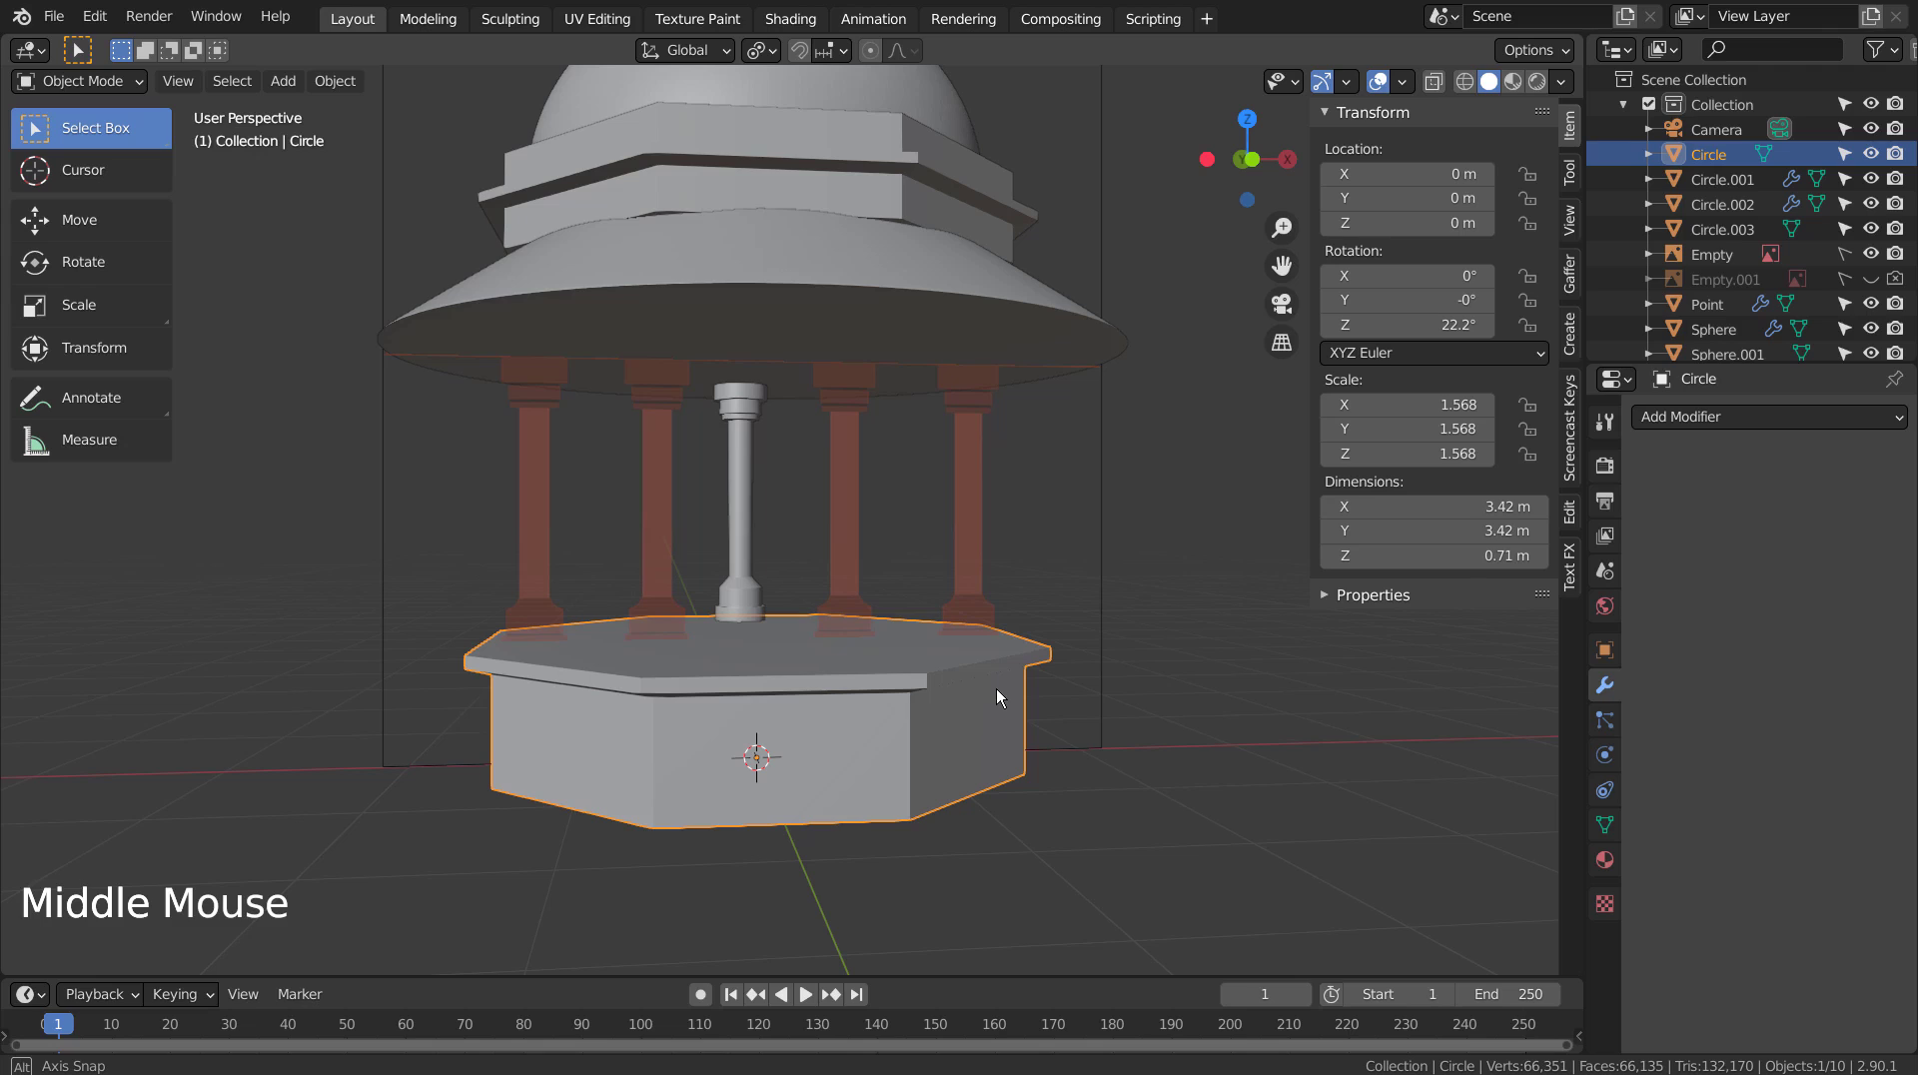
{"action": "left_click", "coordinate": [351, 84]}
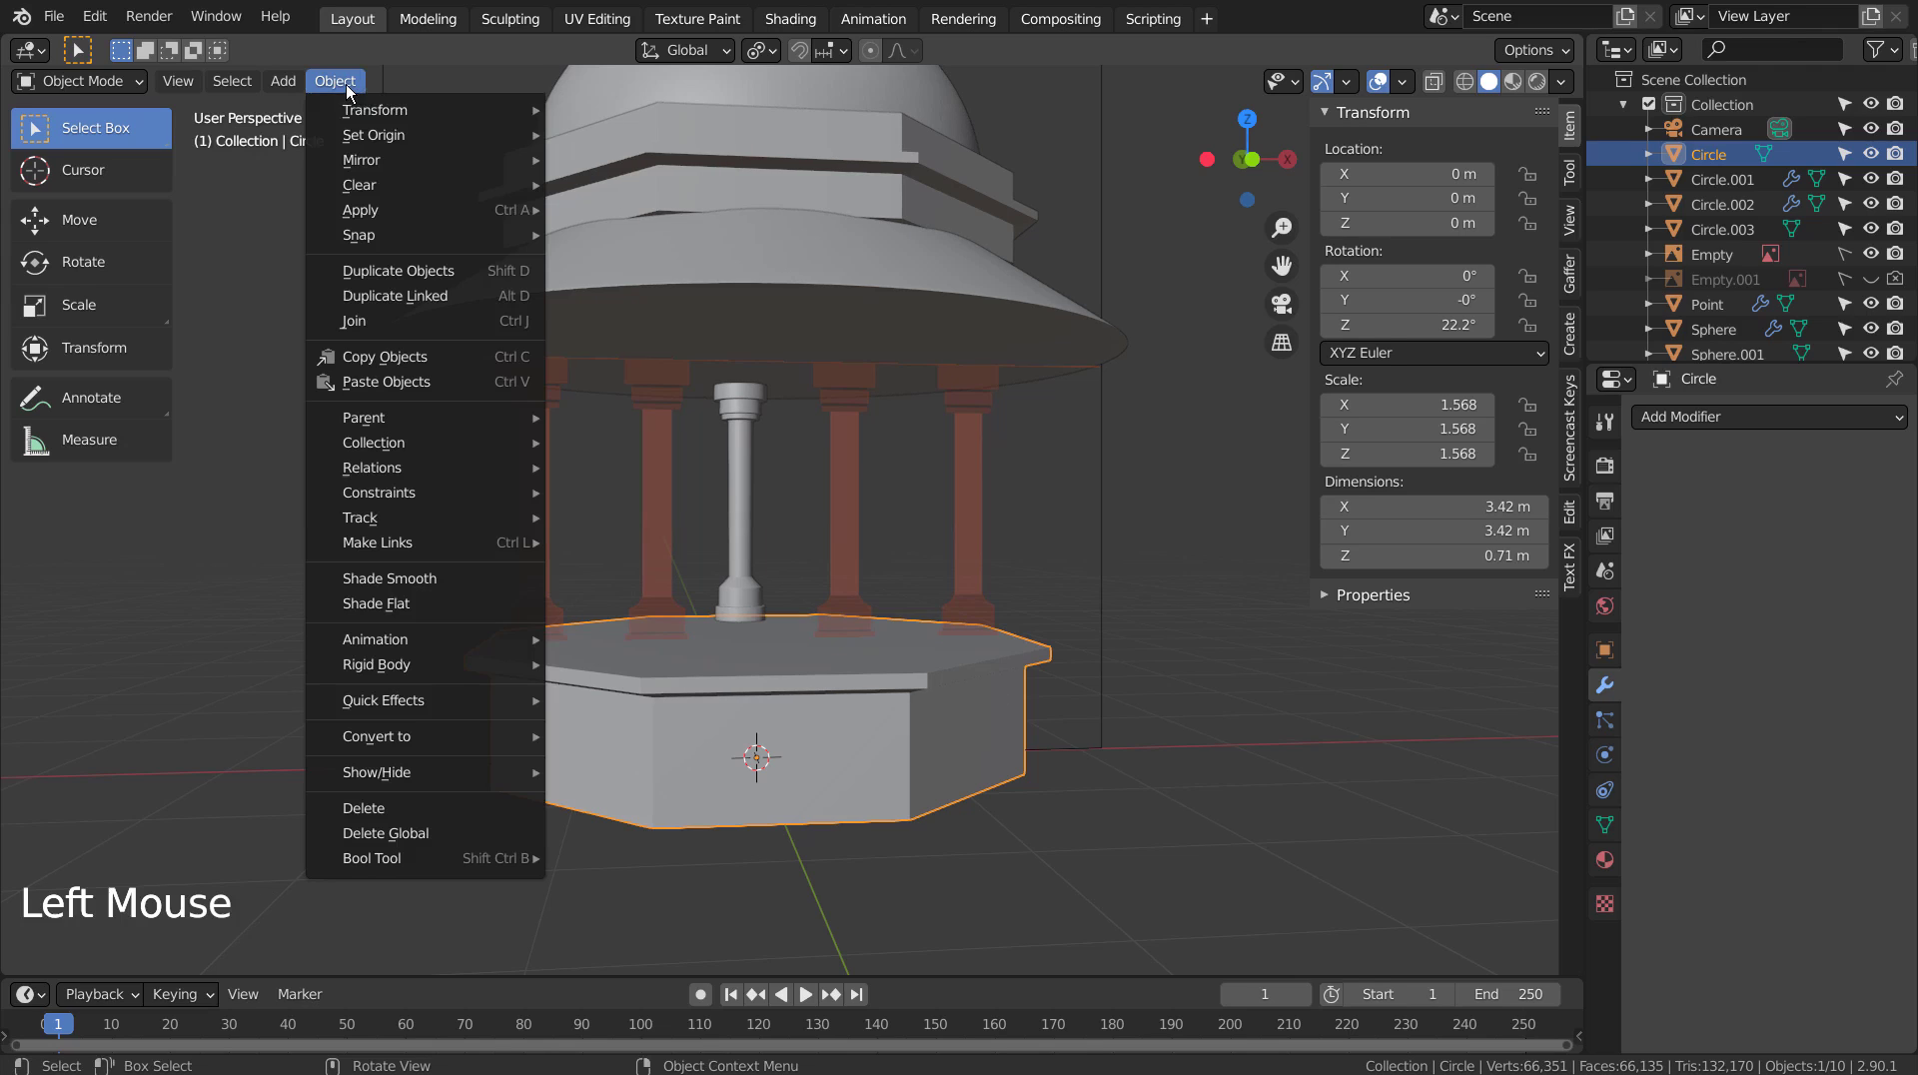
{"action": "mouse_move", "coordinate": [368, 135]}
{"action": "left_click", "coordinate": [650, 157]}
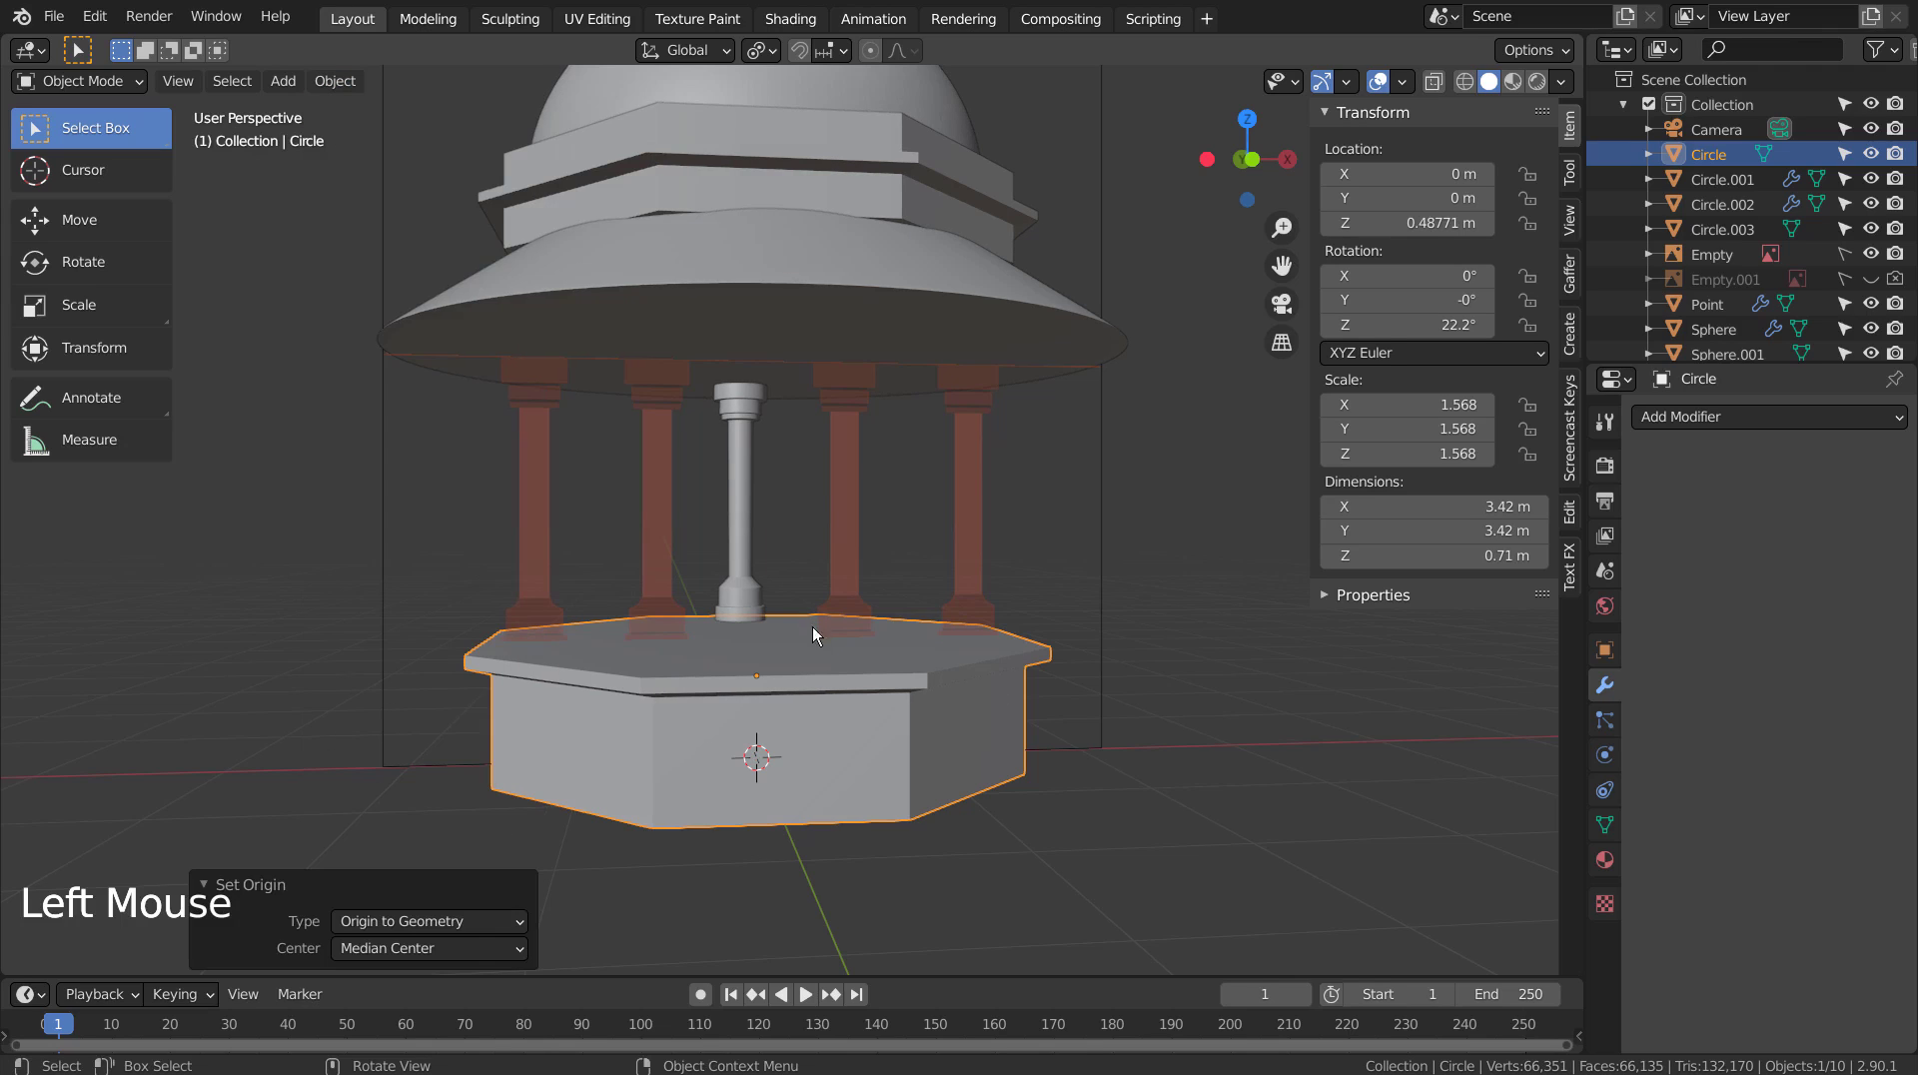
Try extruding the eight side faces individually inward by about 0.083 m with Individual Origins as pivot, and undo it.
{"action": "key", "text": "Tab"}
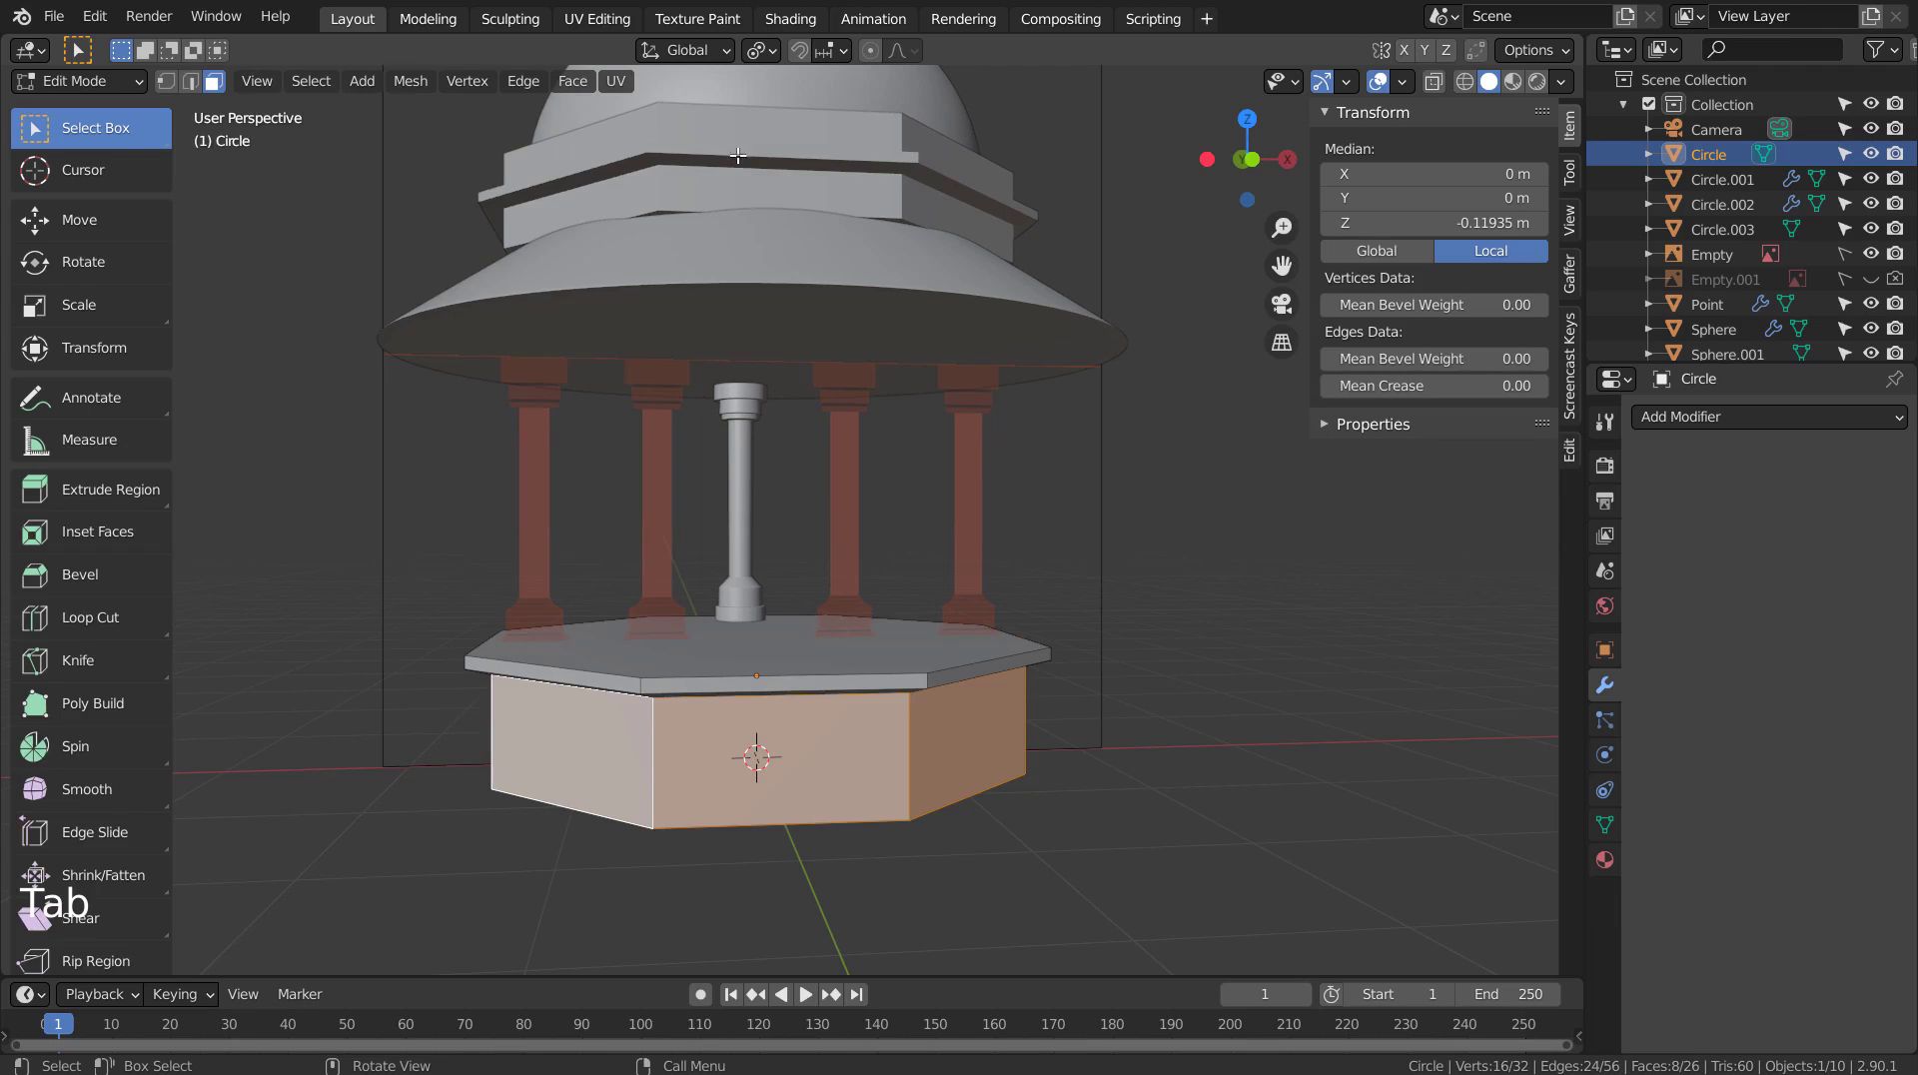
{"action": "left_click", "coordinate": [759, 58]}
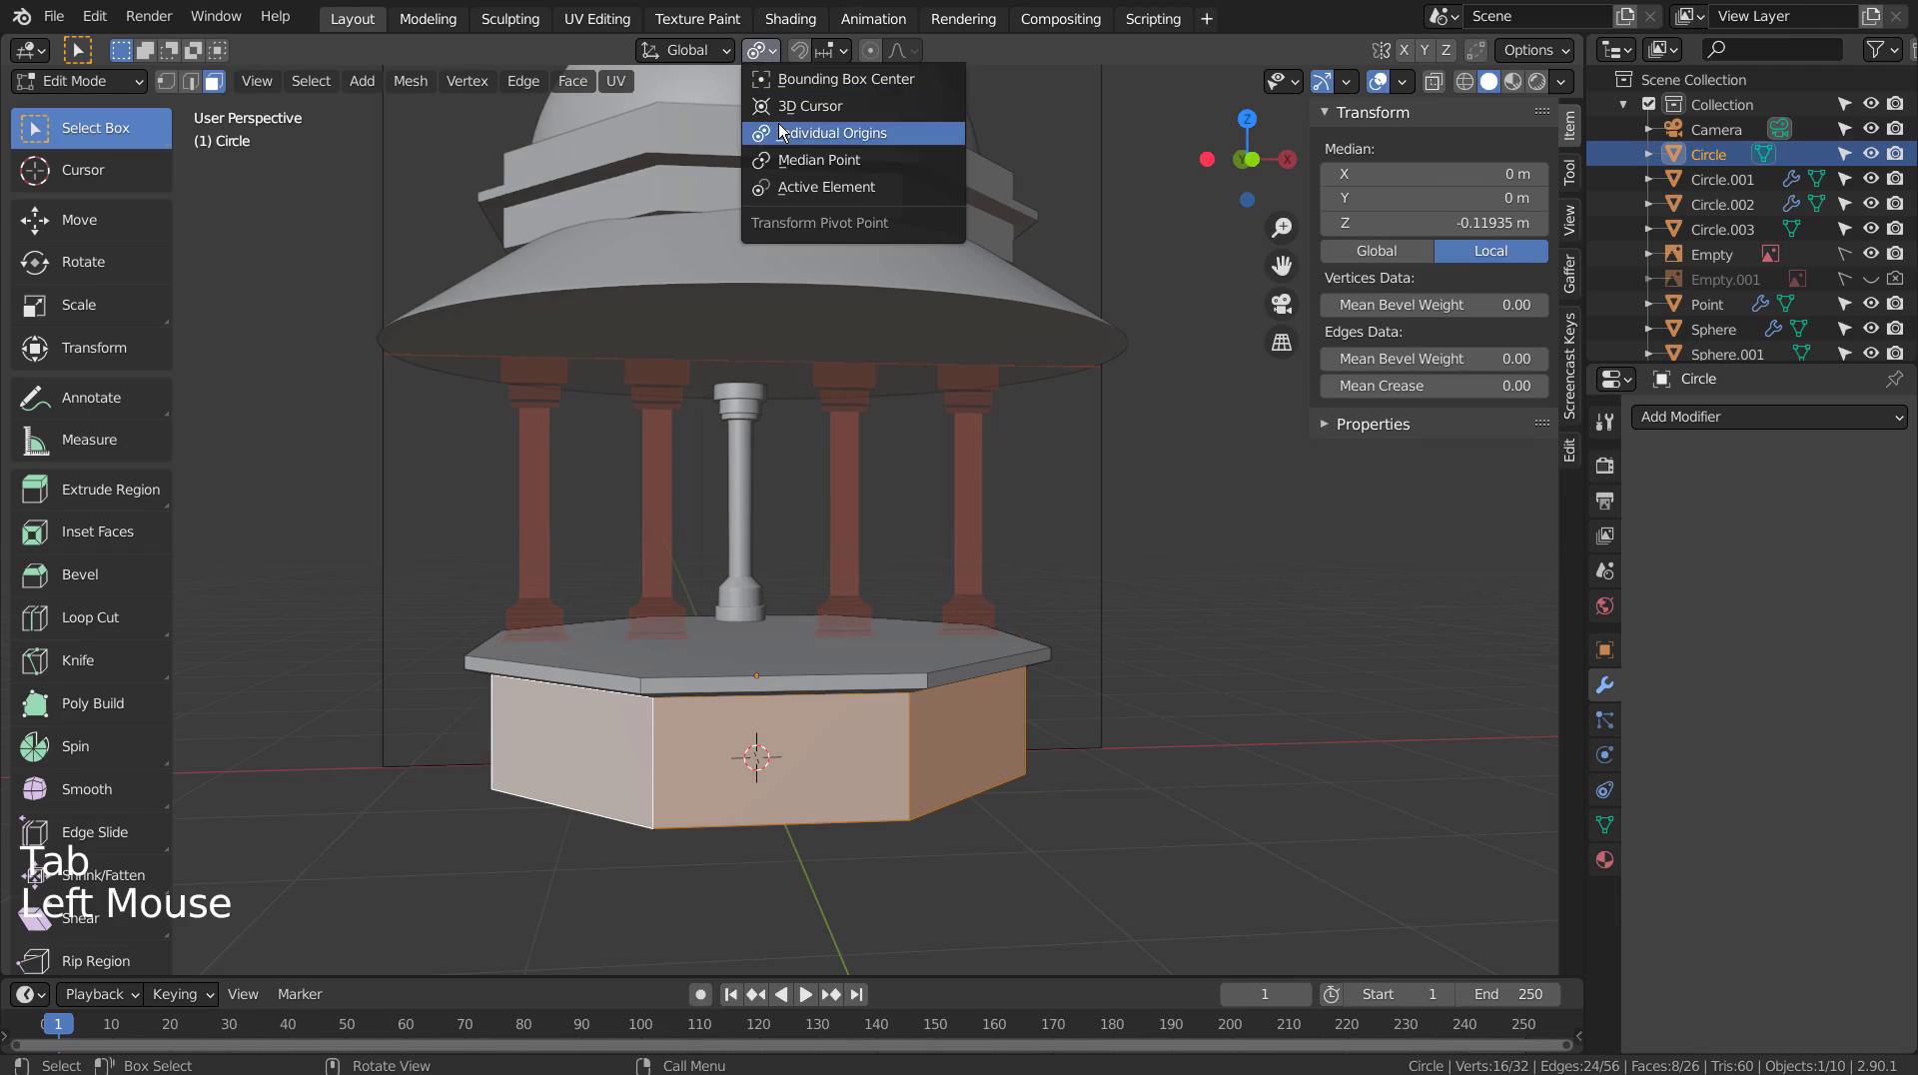
{"action": "key", "text": "alt+e"}
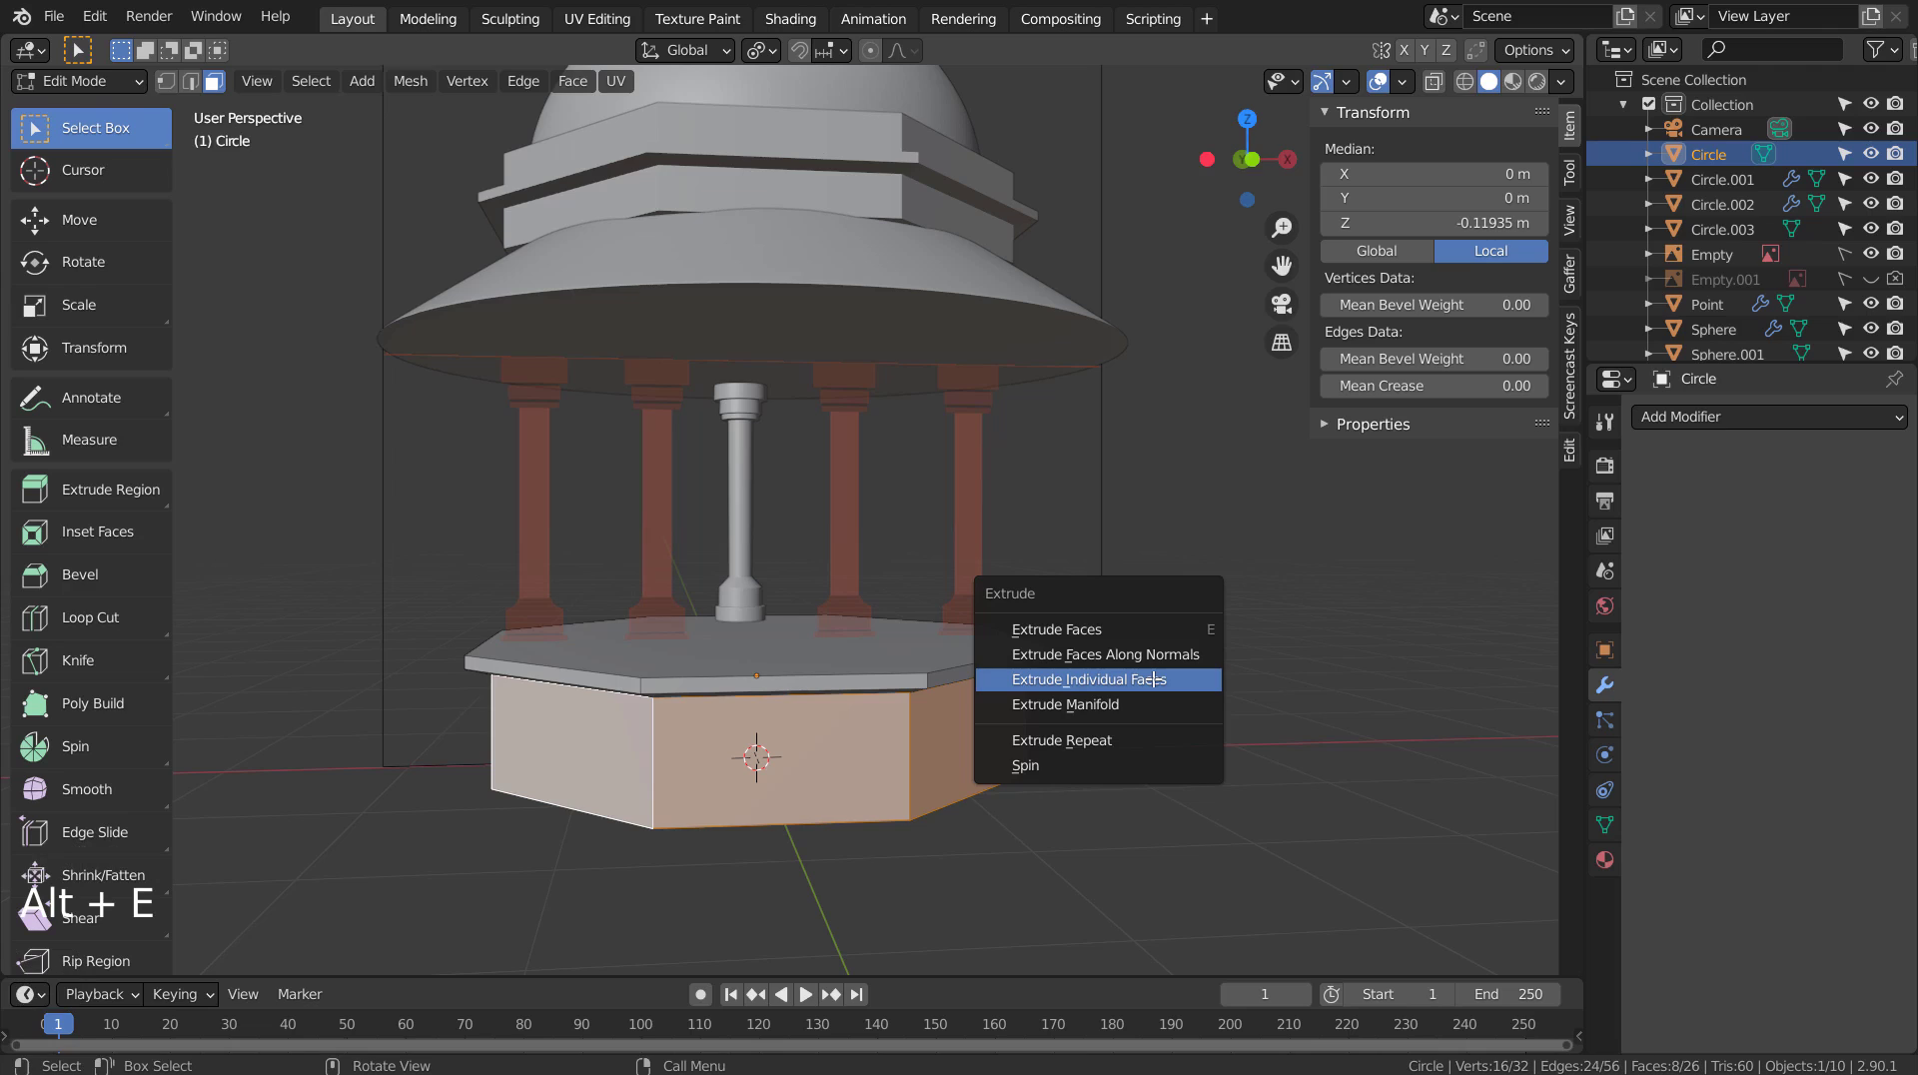
{"action": "left_click", "coordinate": [1152, 678]}
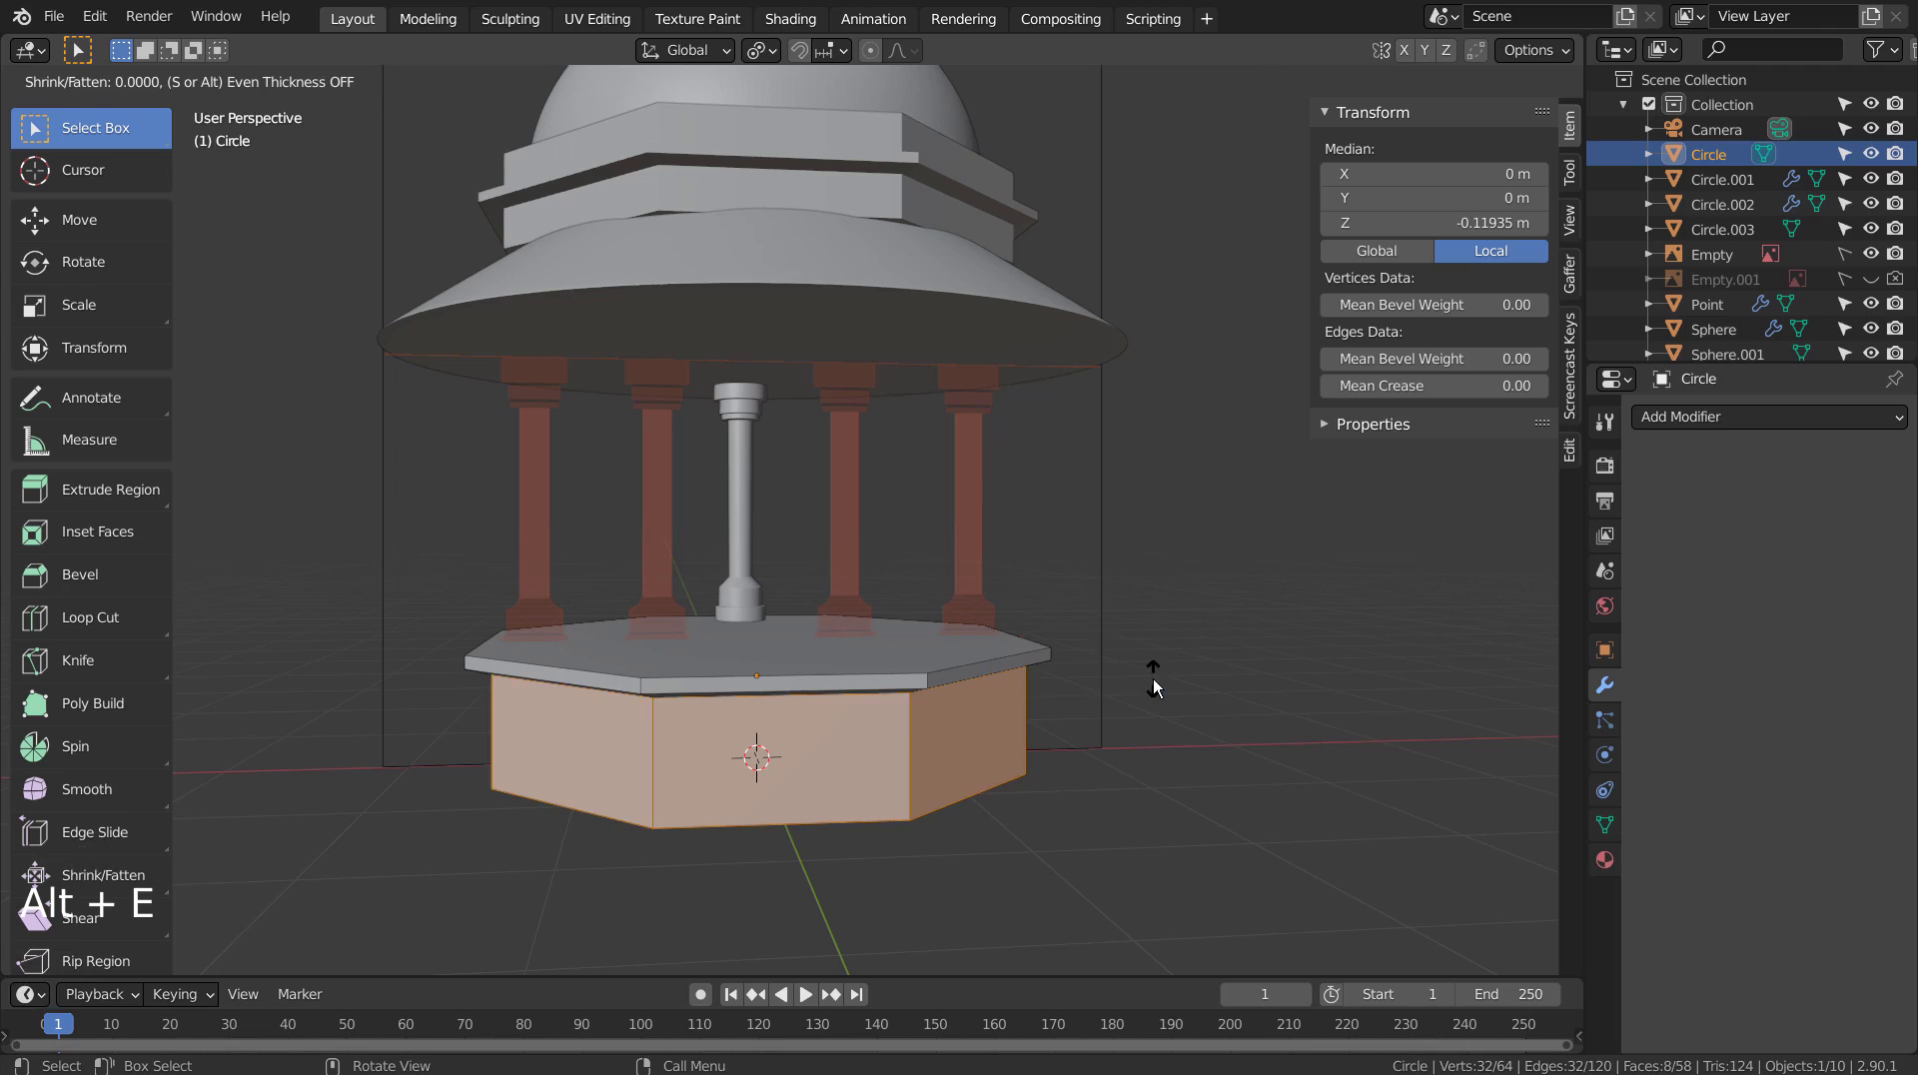
{"action": "left_click", "coordinate": [1078, 679]}
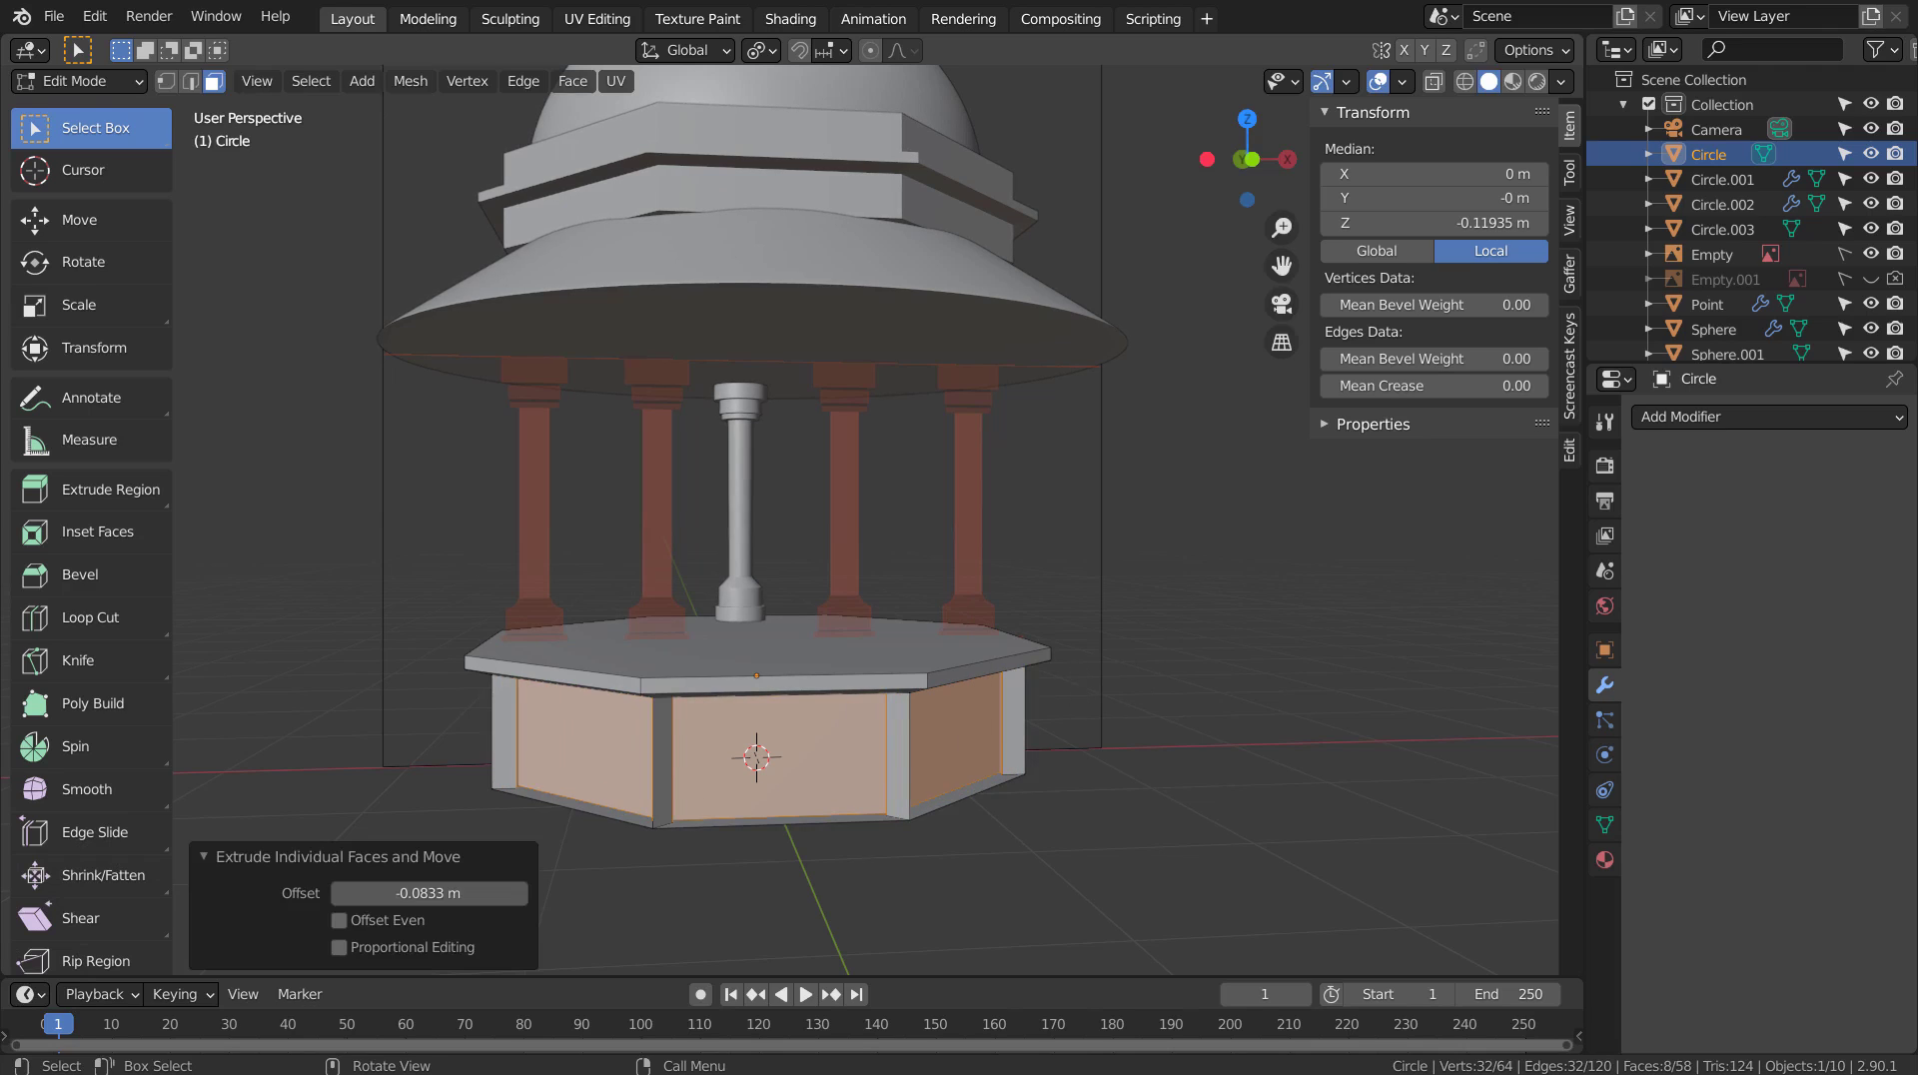
{"action": "key", "text": "ctrl+z"}
Switch to the Extrude Individual tool, try it on the base's eight side faces and undo the extrusion.
{"action": "left_click", "coordinate": [129, 482]}
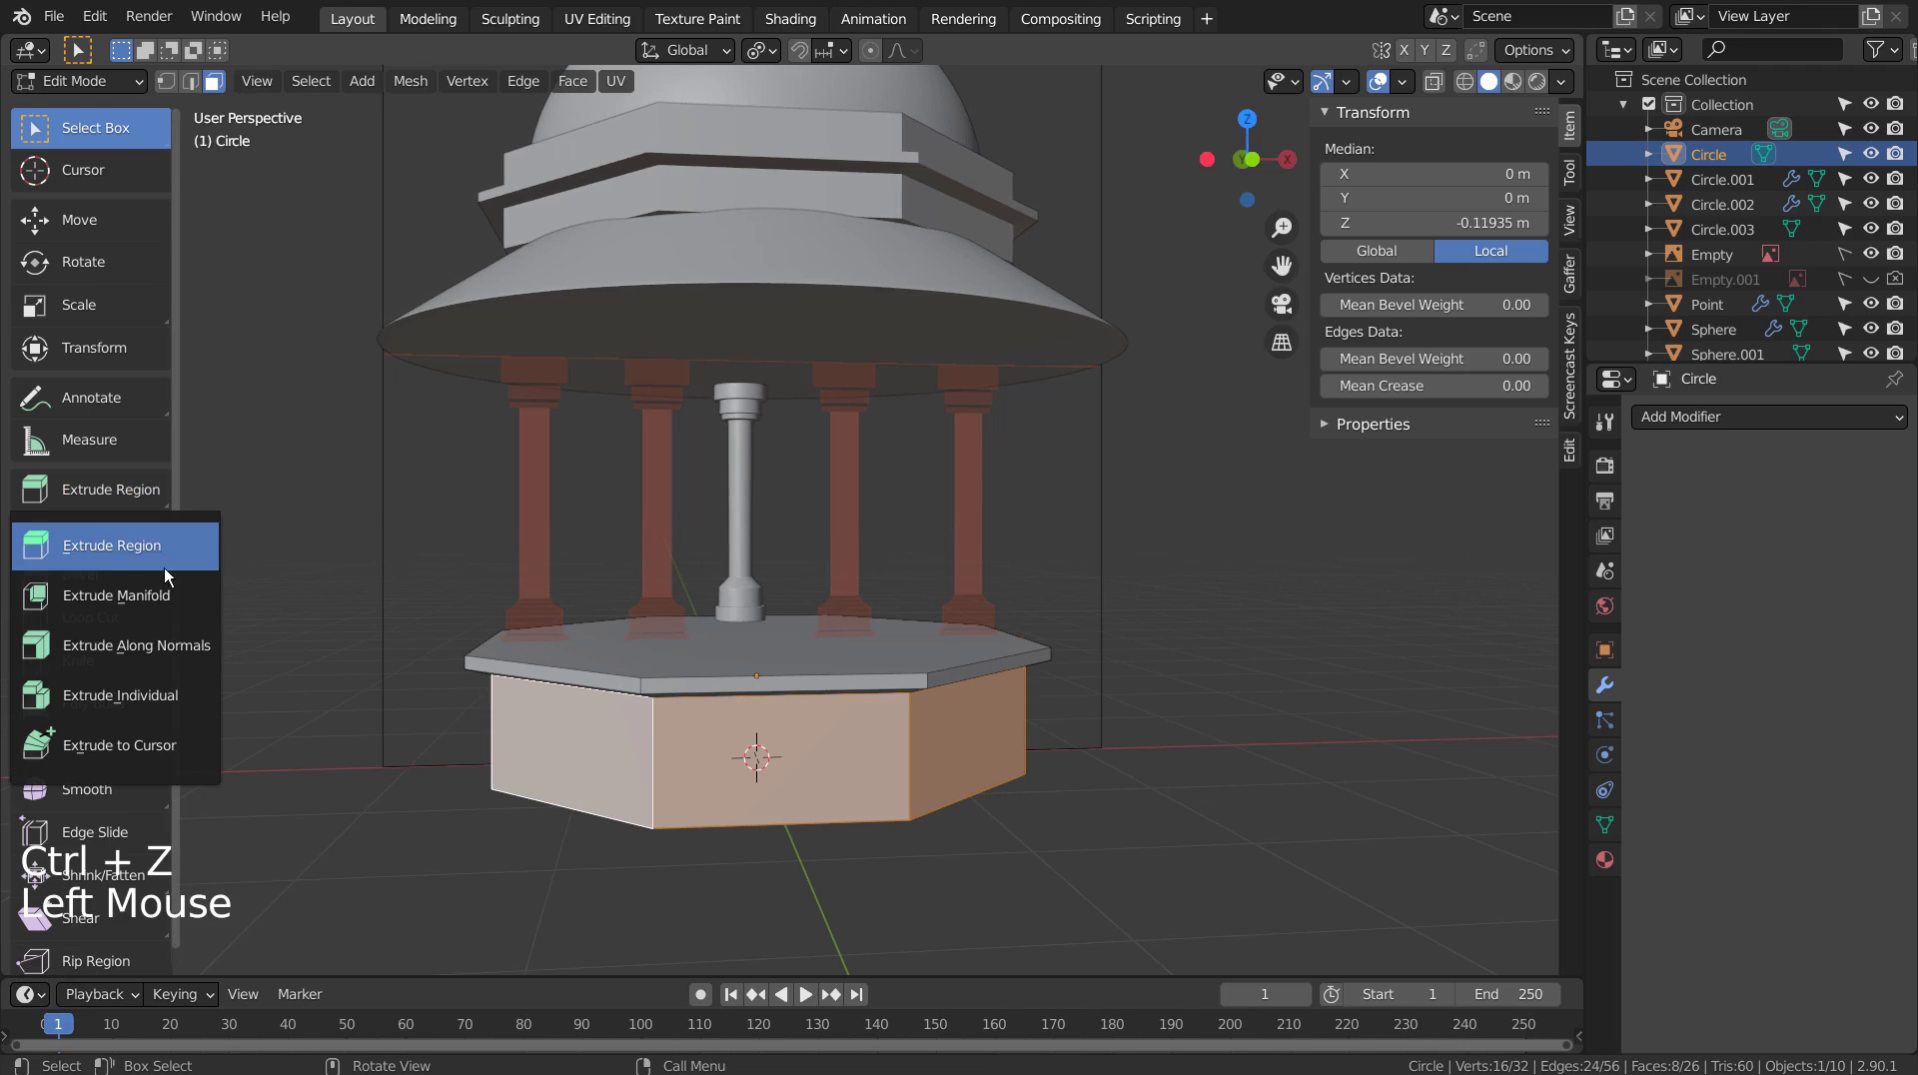
{"action": "left_click", "coordinate": [180, 693]}
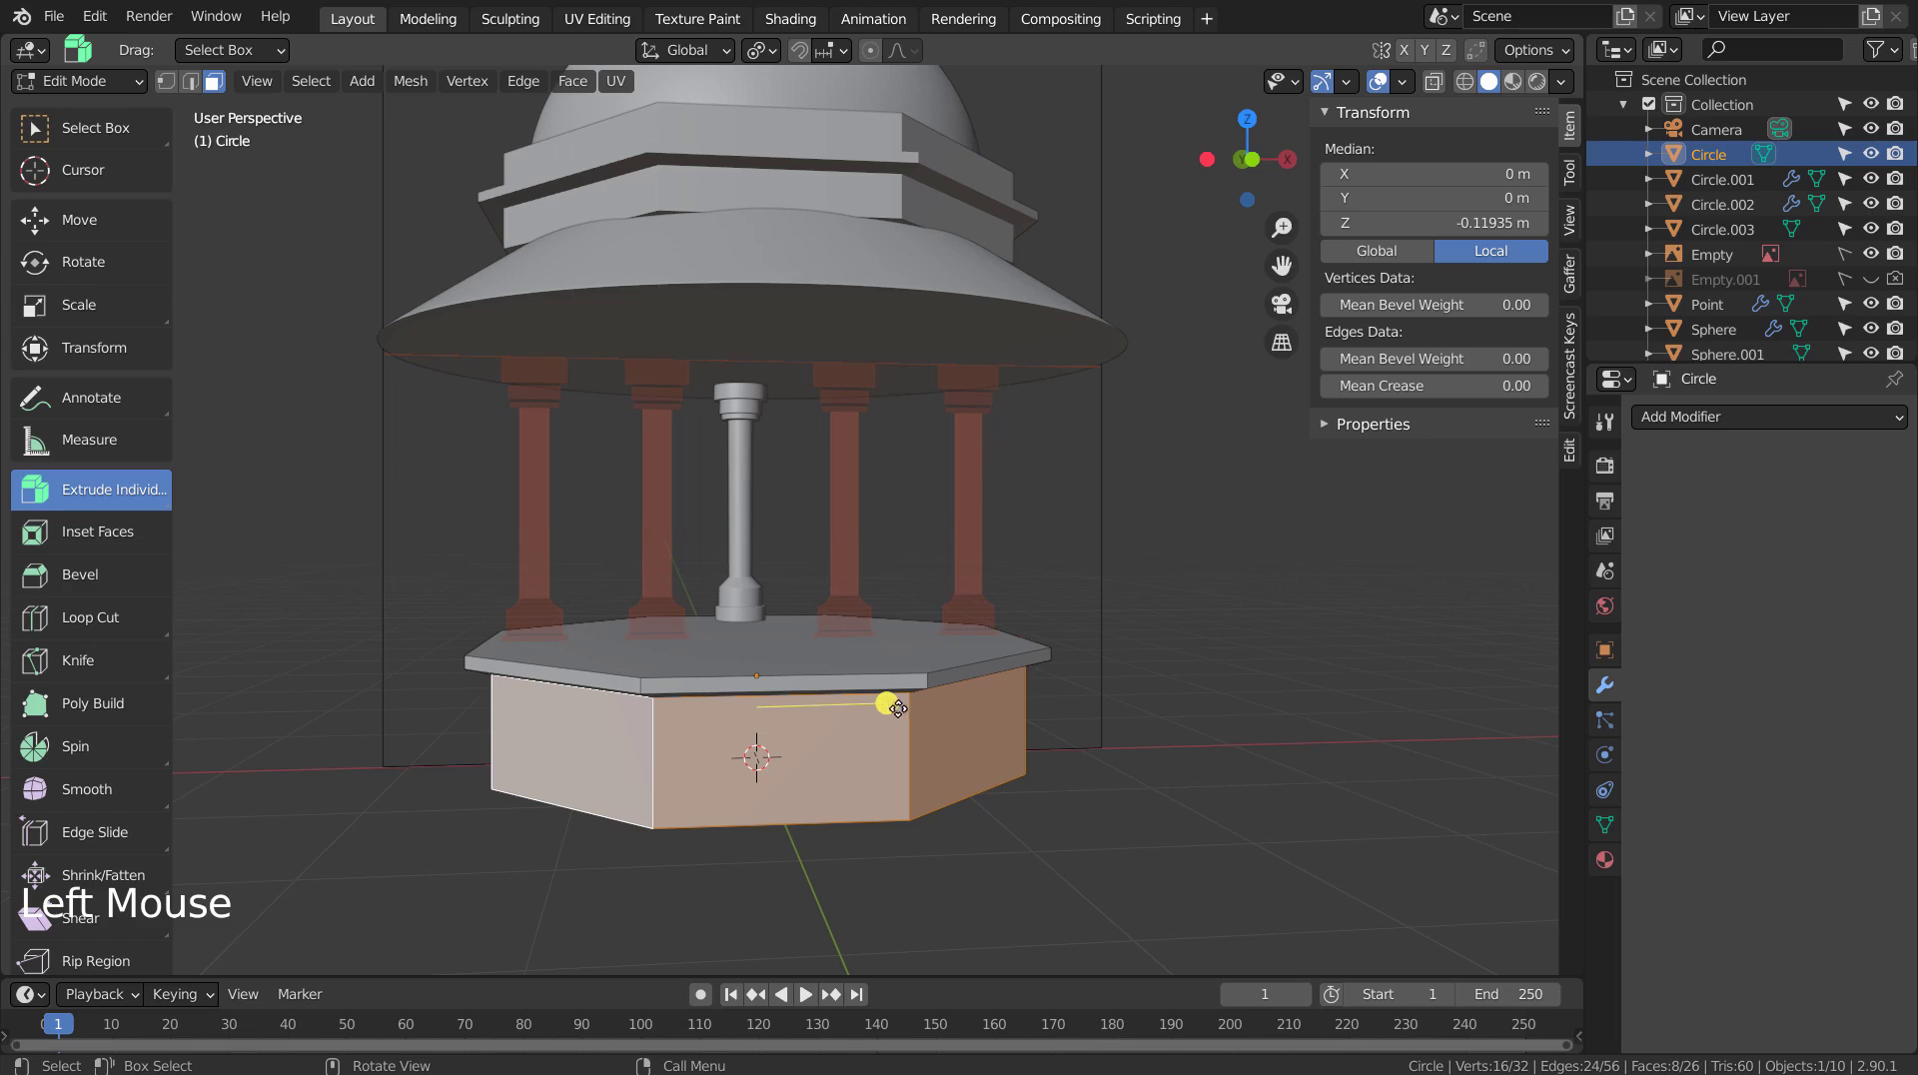
{"action": "mouse_move", "coordinate": [898, 708]}
{"action": "left_mouse_down"}
{"action": "mouse_move", "coordinate": [860, 711]}
{"action": "mouse_move", "coordinate": [884, 699]}
{"action": "left_mouse_up"}
{"action": "key", "text": "ctrl+z"}
Apply all transforms to the octagonal base and return to editing its mesh.
{"action": "key", "text": "Tab"}
{"action": "key", "text": "ctrl+a"}
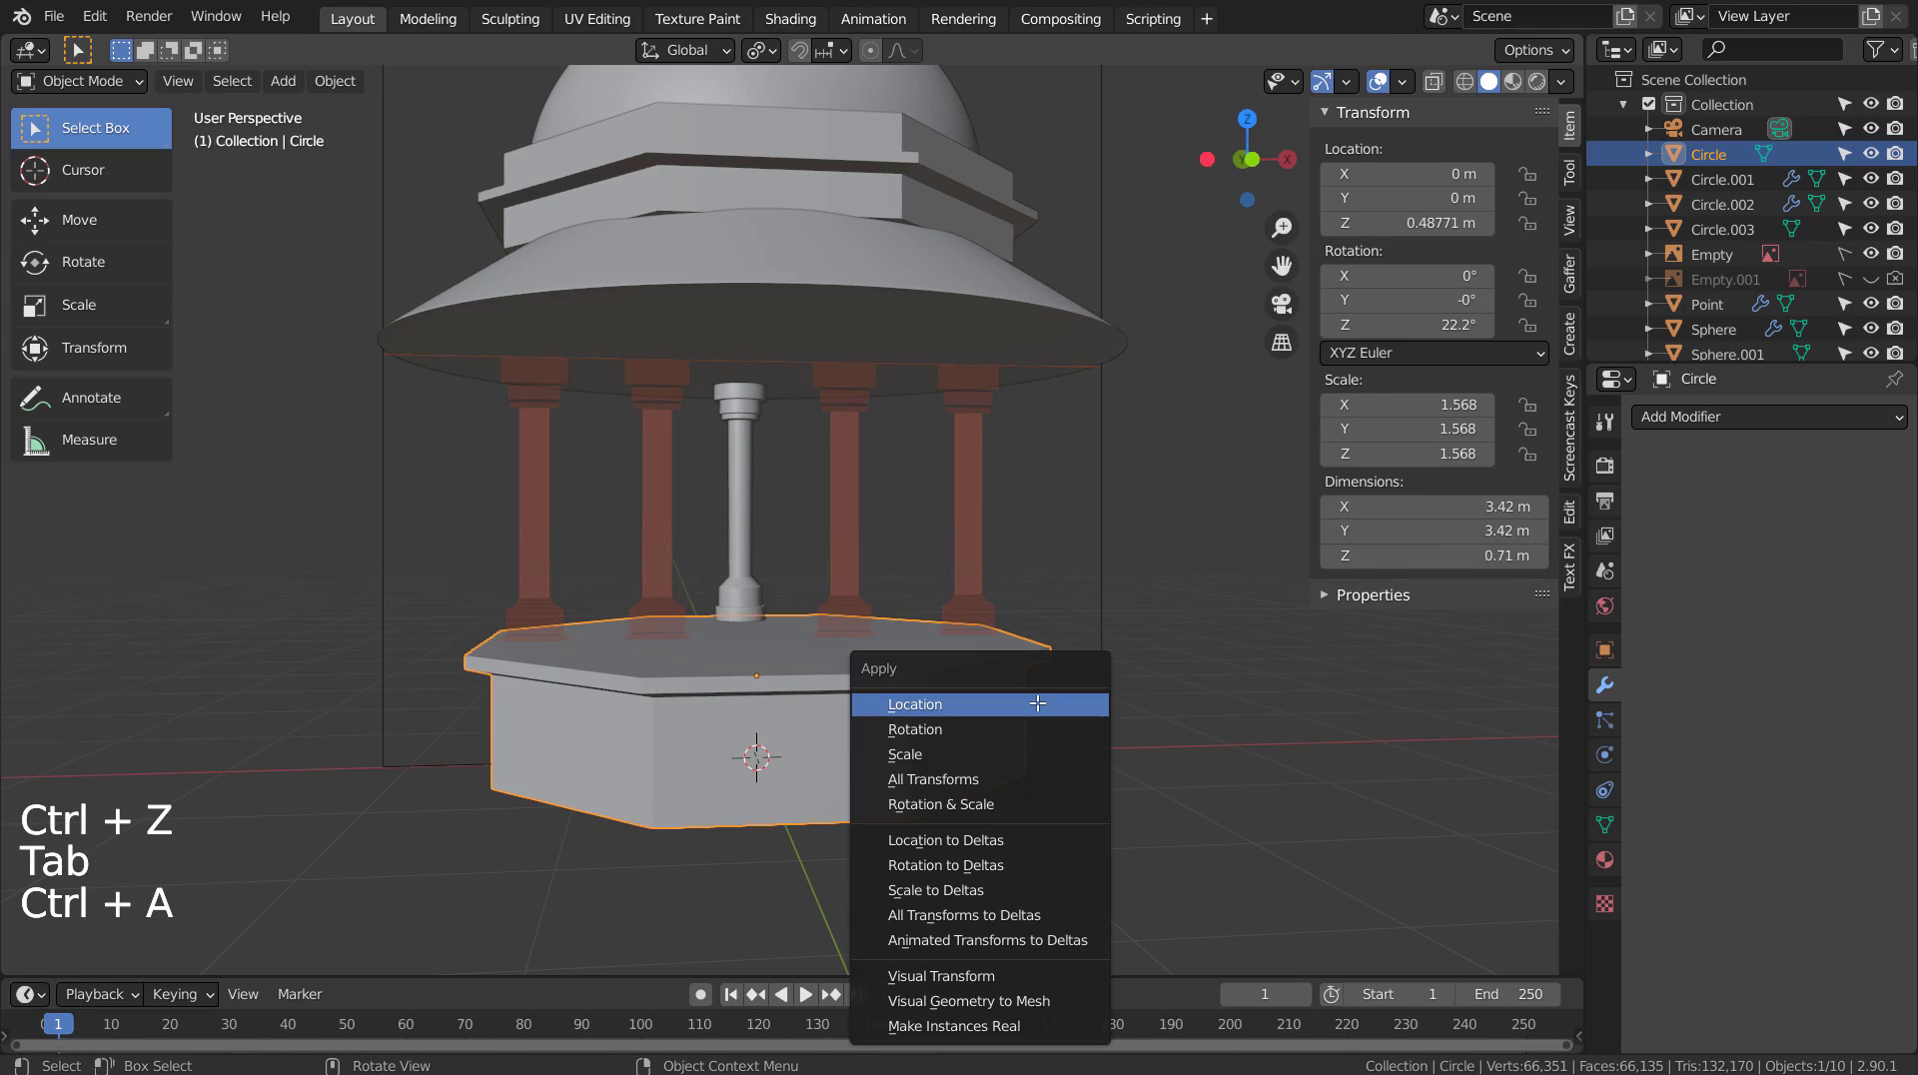
{"action": "left_click", "coordinate": [1026, 769]}
{"action": "key", "text": "Tab"}
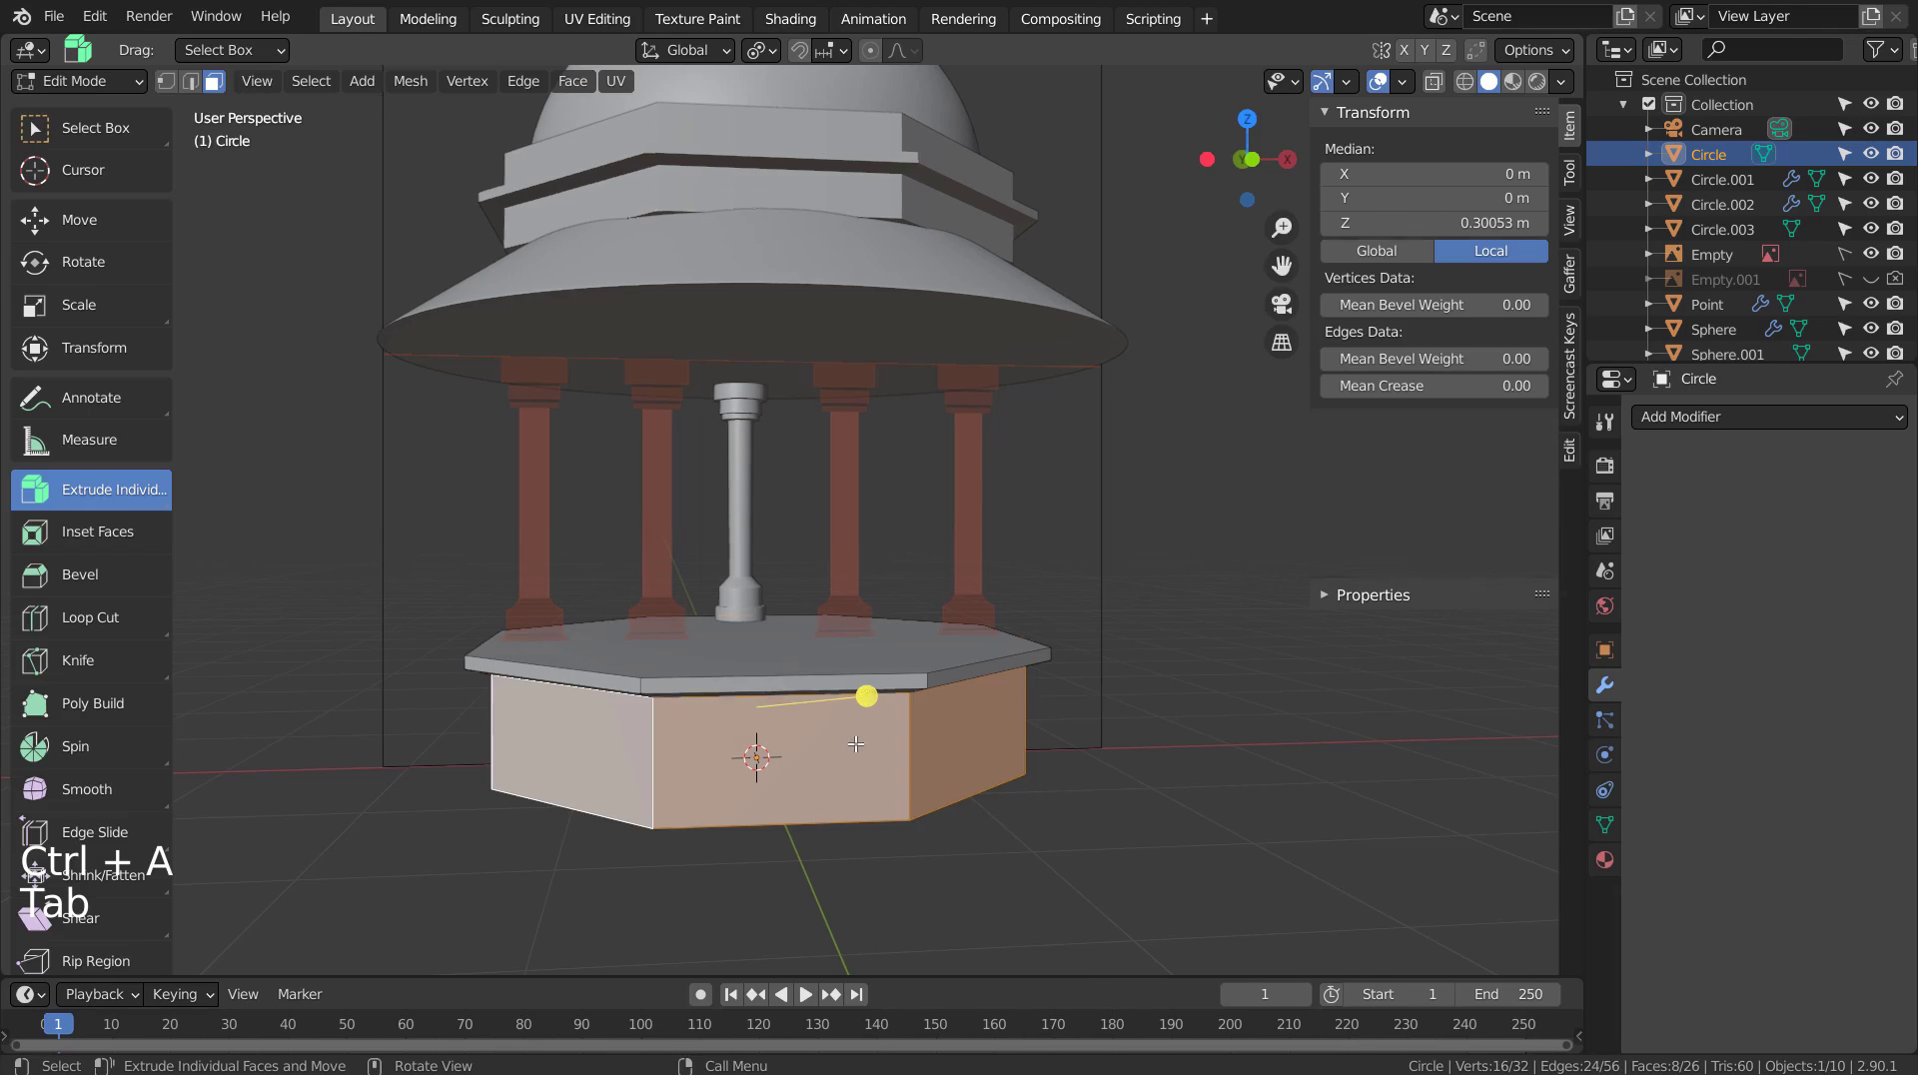
Try extruding the side faces individually inward about 0.06 m and scaling them to about 0.857, and undo both.
{"action": "left_click_drag", "start_coordinate": [865, 706], "coordinate": [819, 709]}
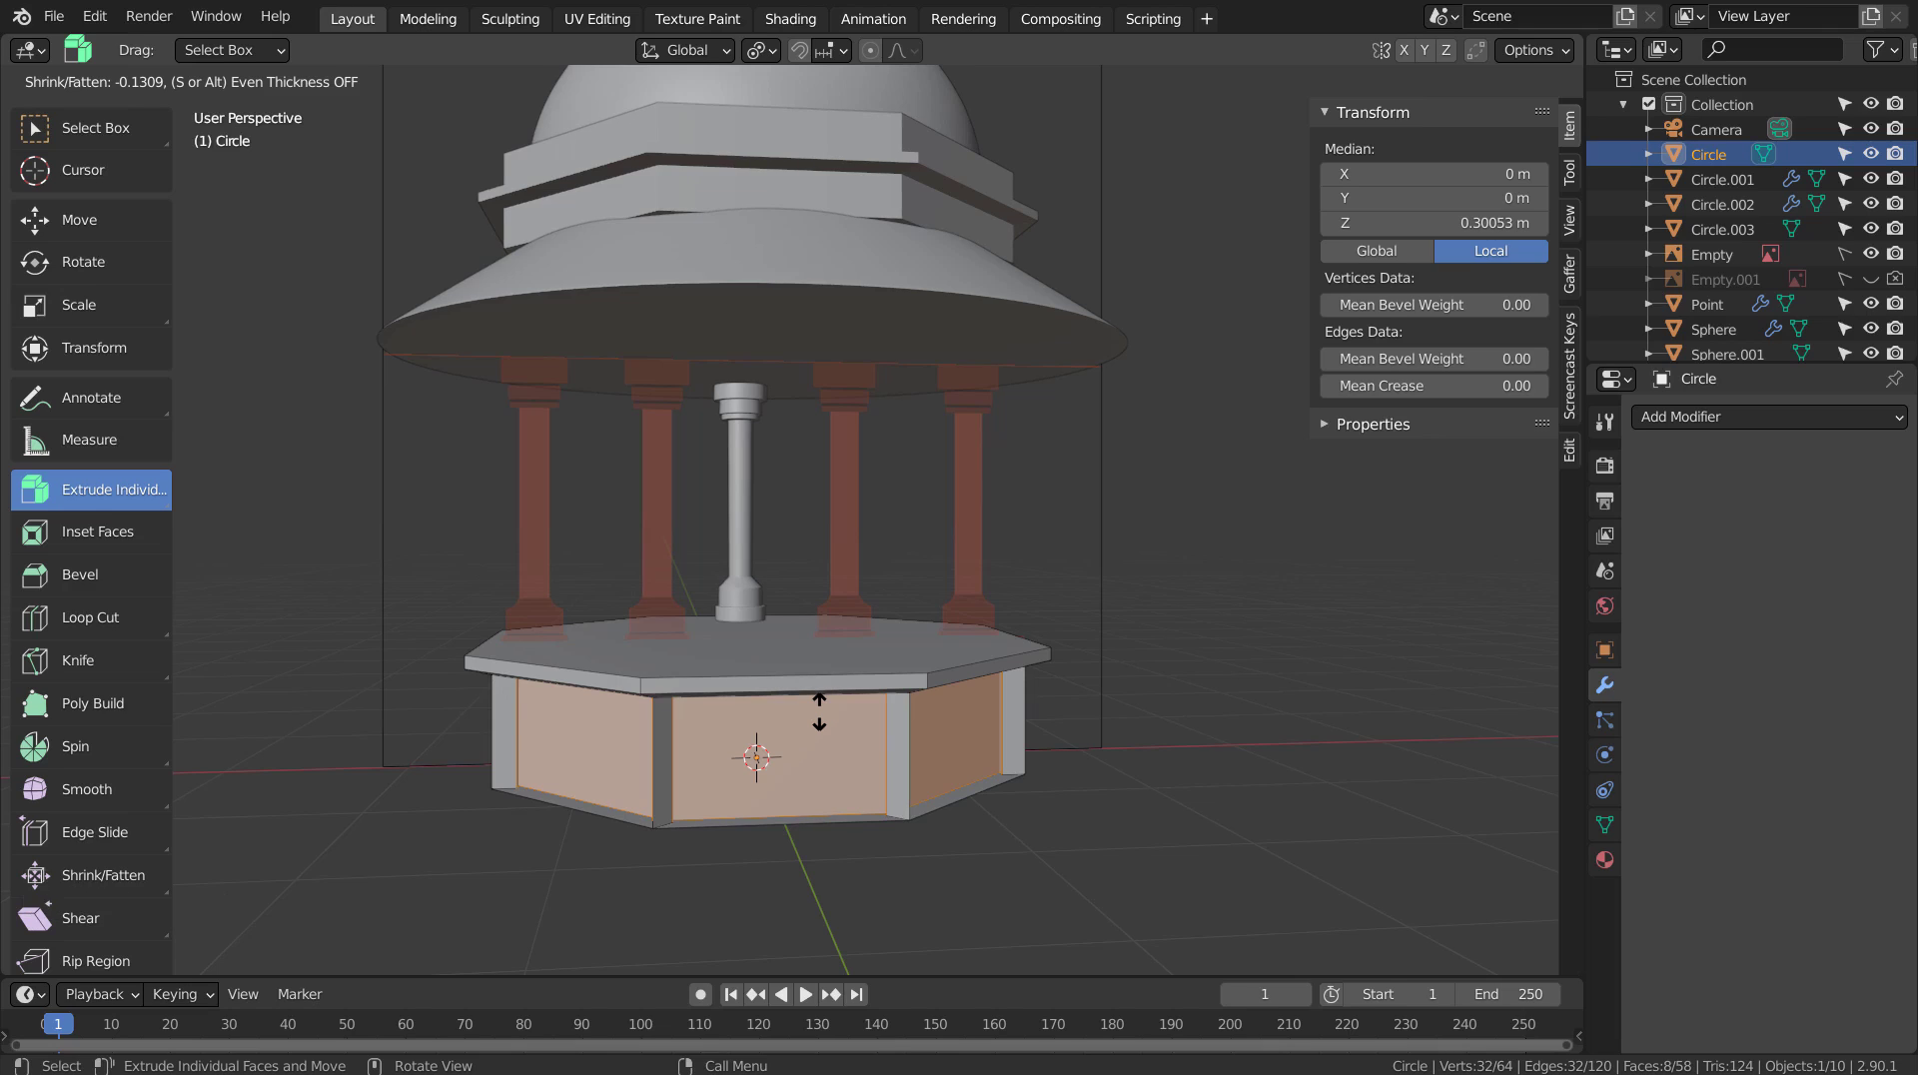
{"action": "mouse_move", "coordinate": [848, 711]}
{"action": "left_mouse_down"}
{"action": "mouse_move", "coordinate": [865, 692]}
{"action": "mouse_move", "coordinate": [856, 705]}
{"action": "left_mouse_up"}
{"action": "key", "text": "s"}
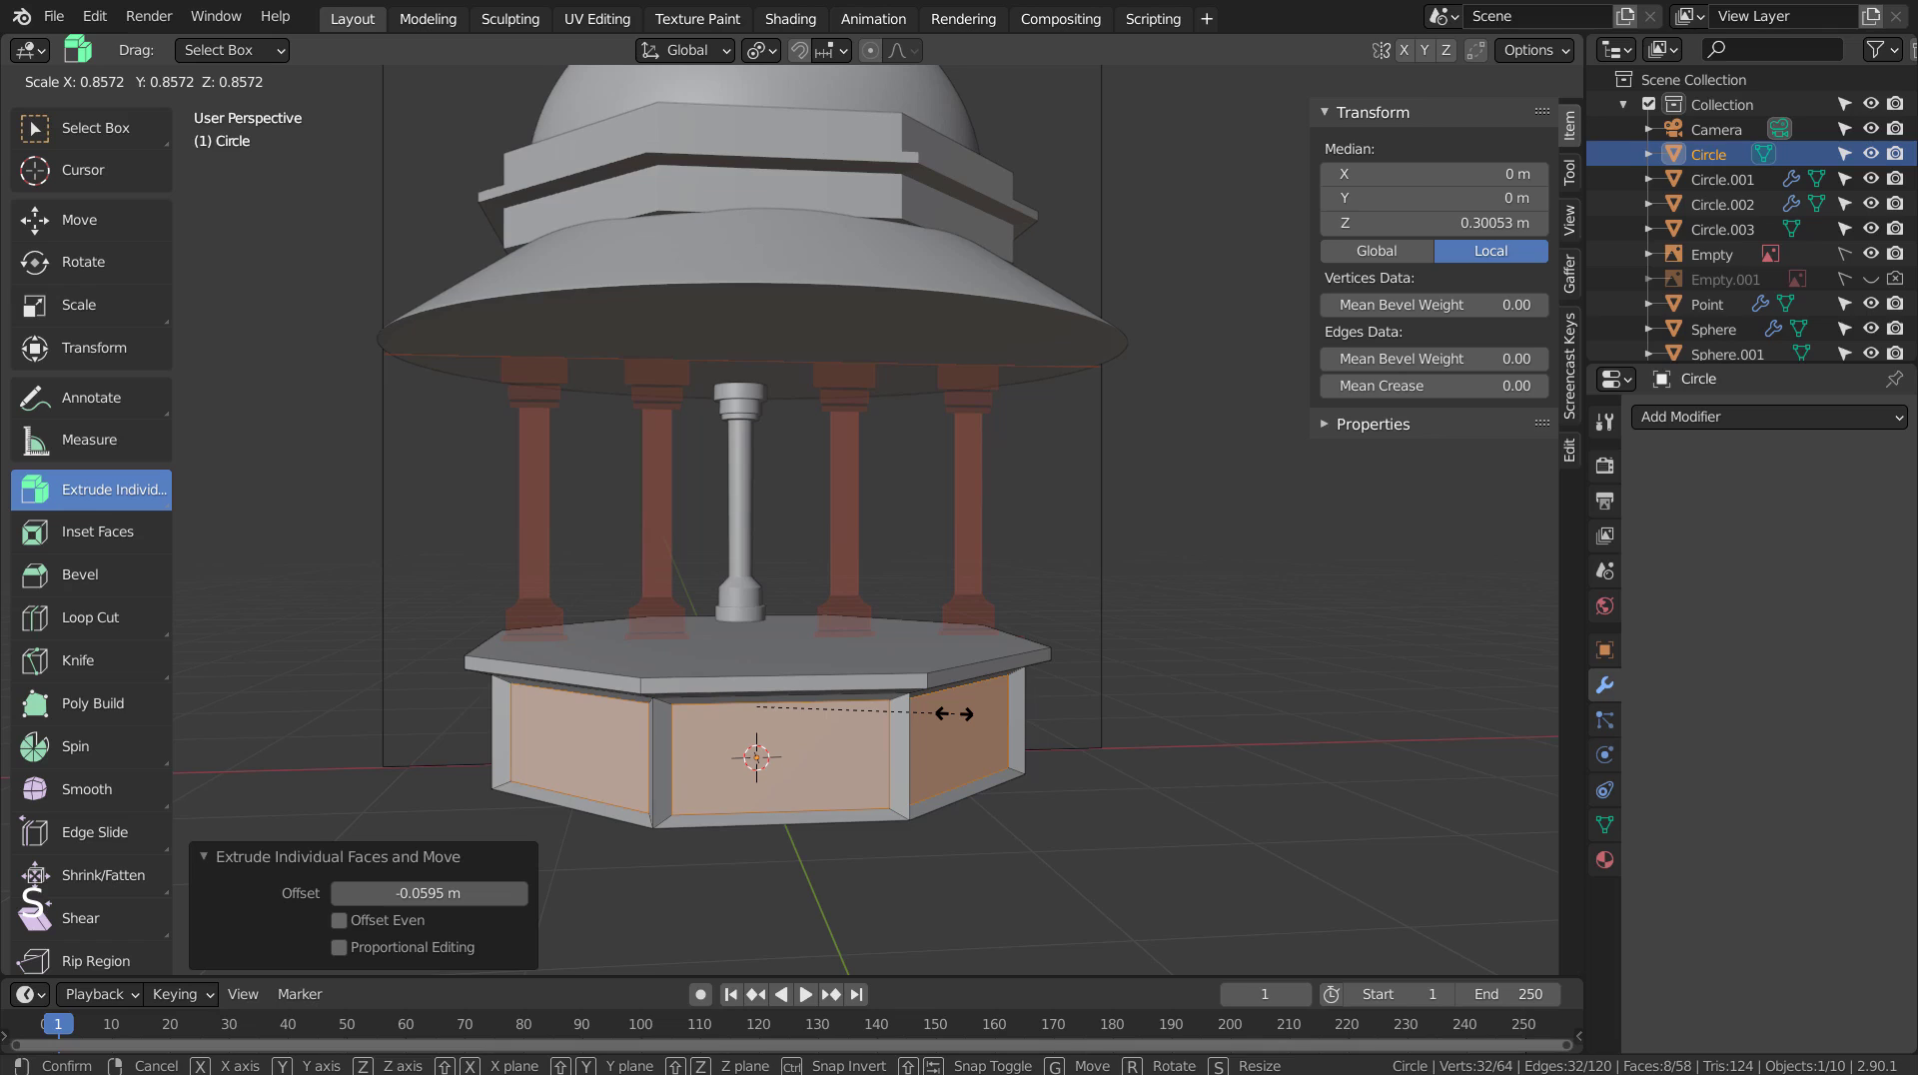
{"action": "key", "text": "ctrl+z"}
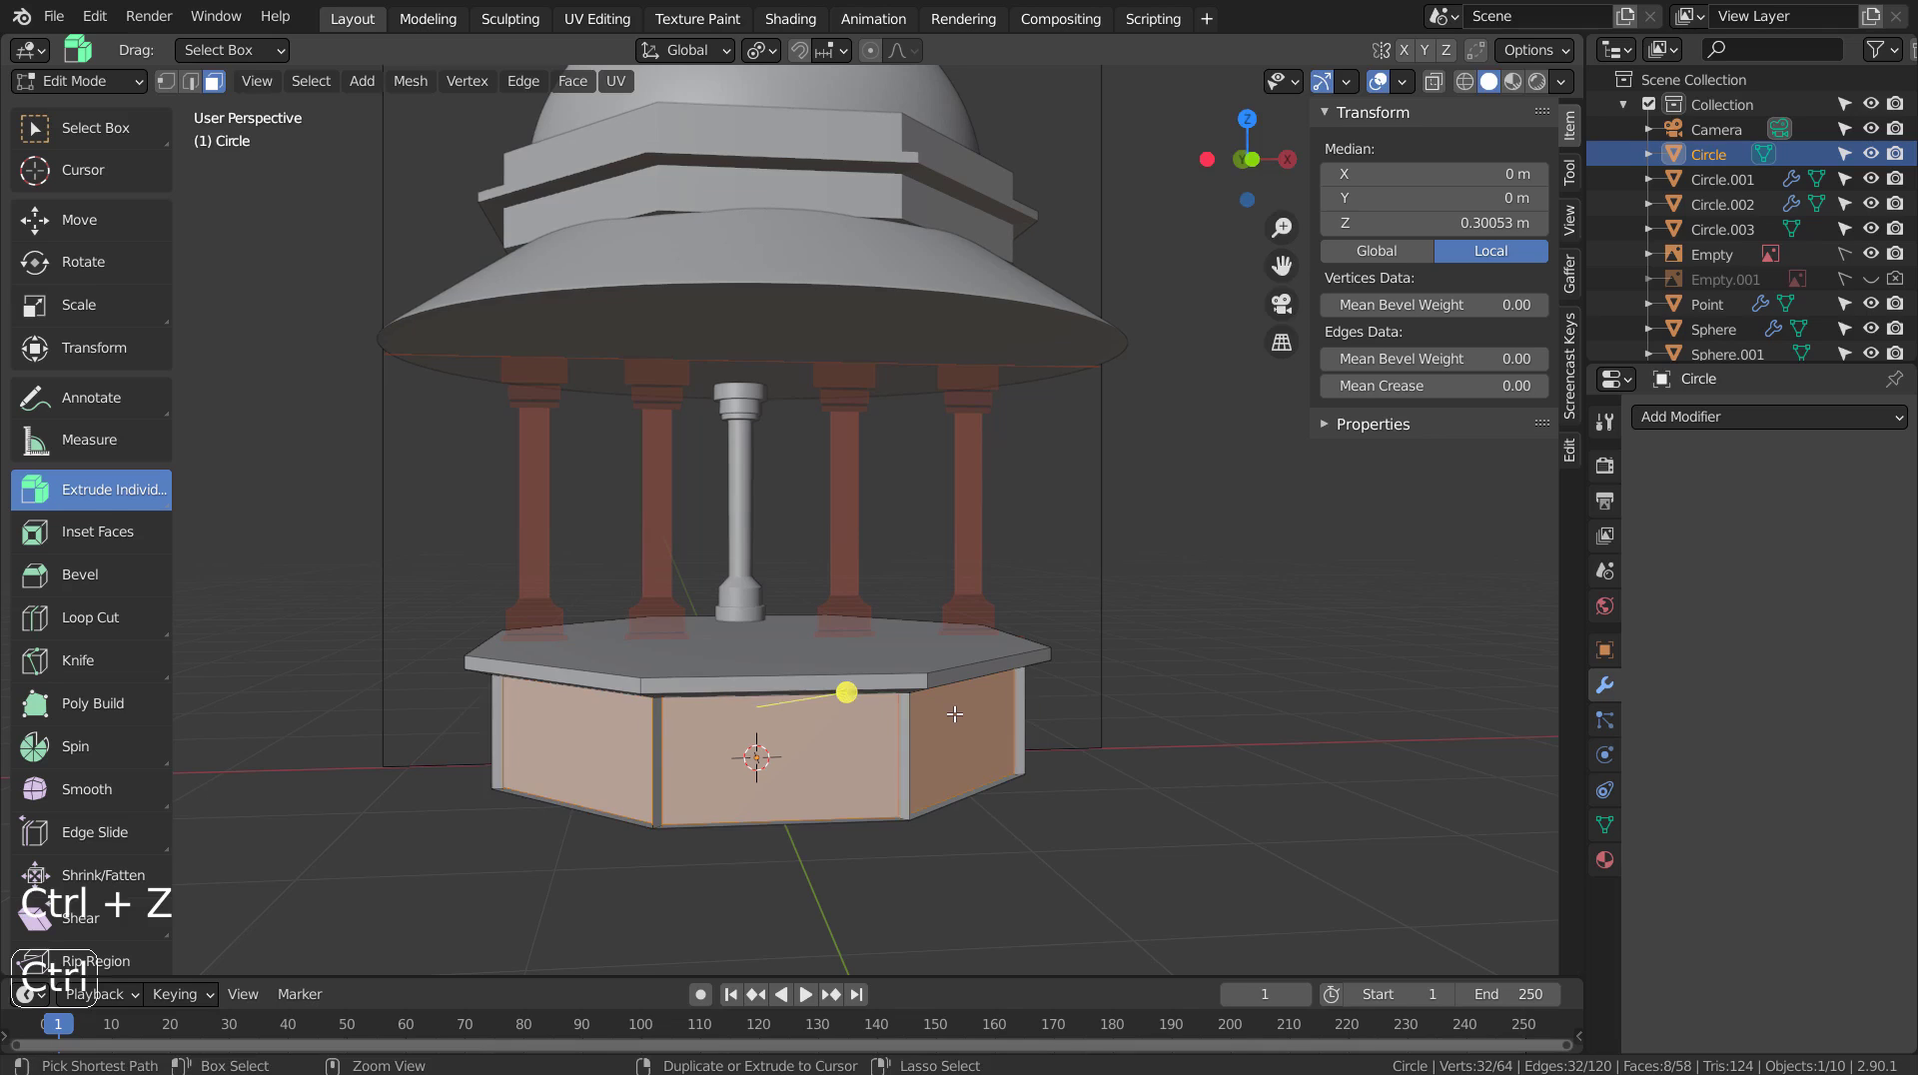
{"action": "key", "text": "ctrl+z"}
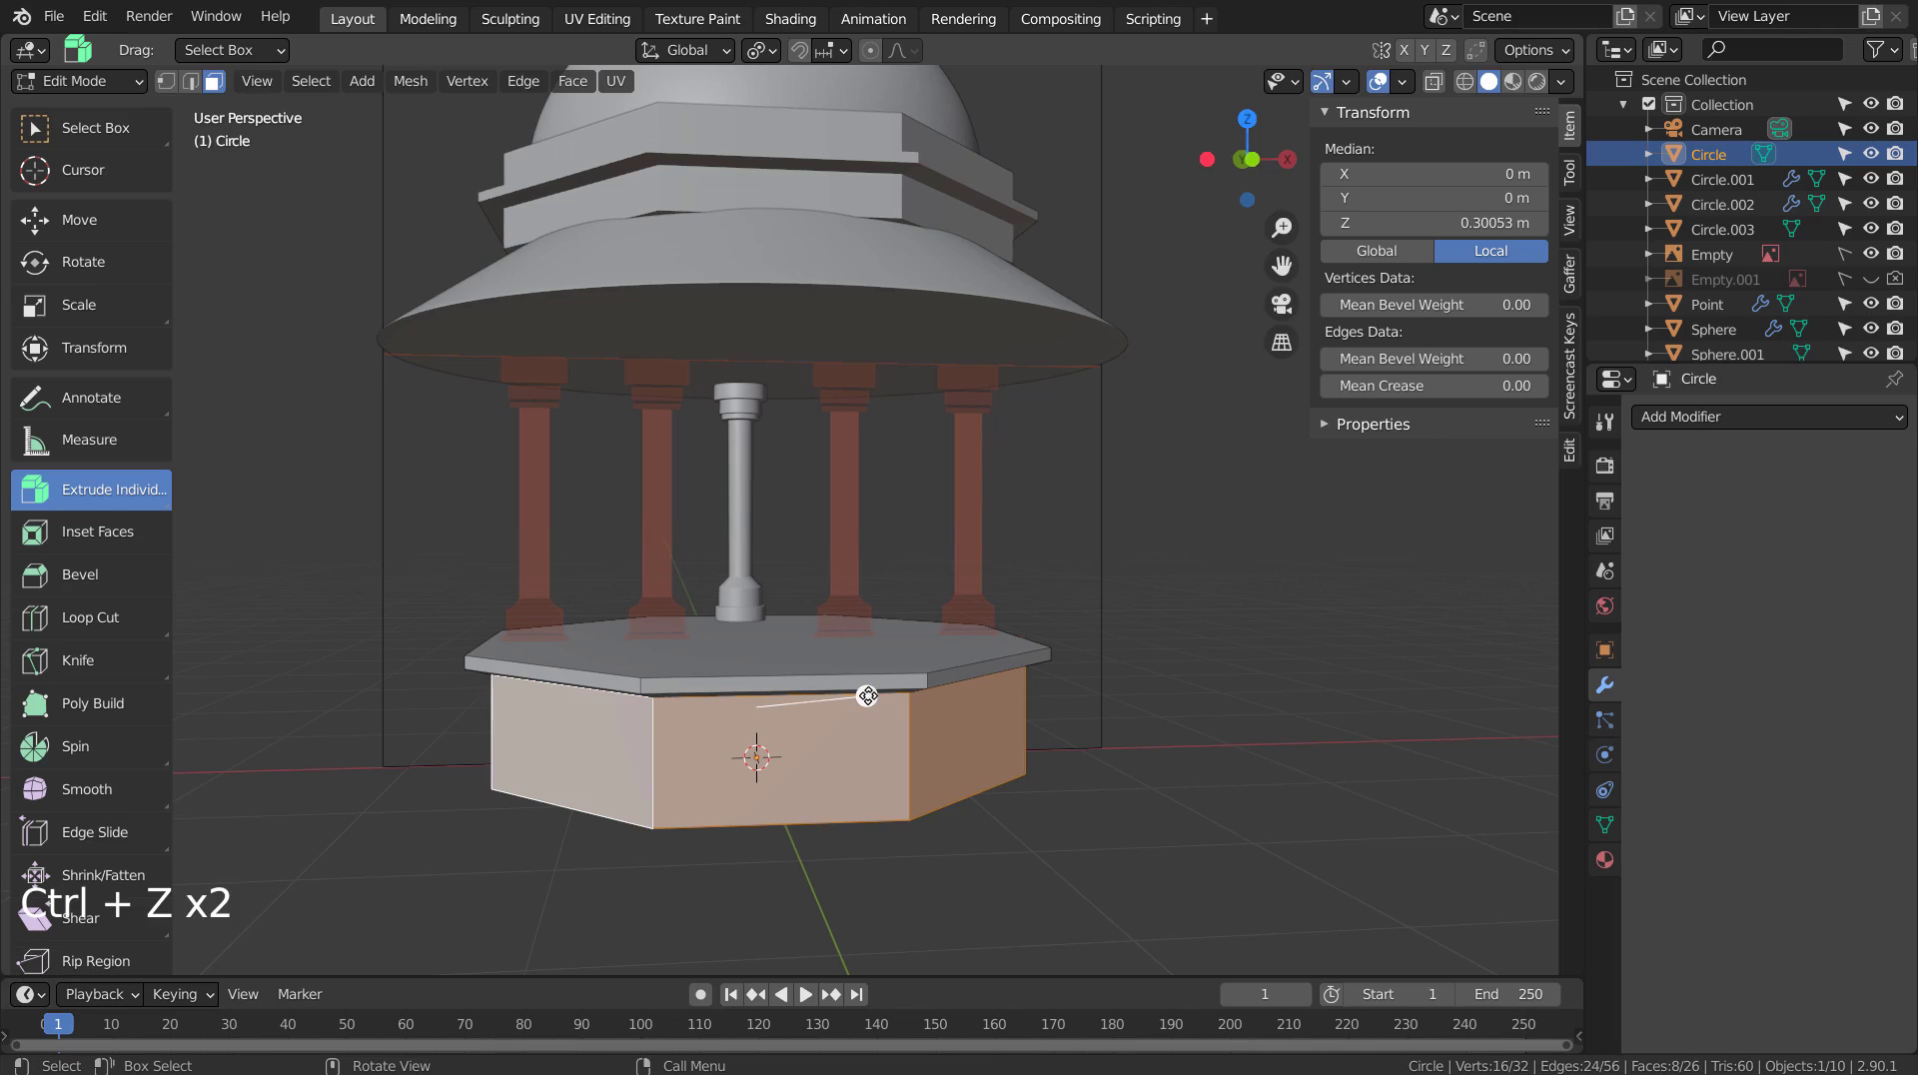
Extrude the eight side faces individually inward by about 0.012 m and scale each to about 0.928.
{"action": "left_click_drag", "start_coordinate": [867, 696], "coordinate": [861, 696]}
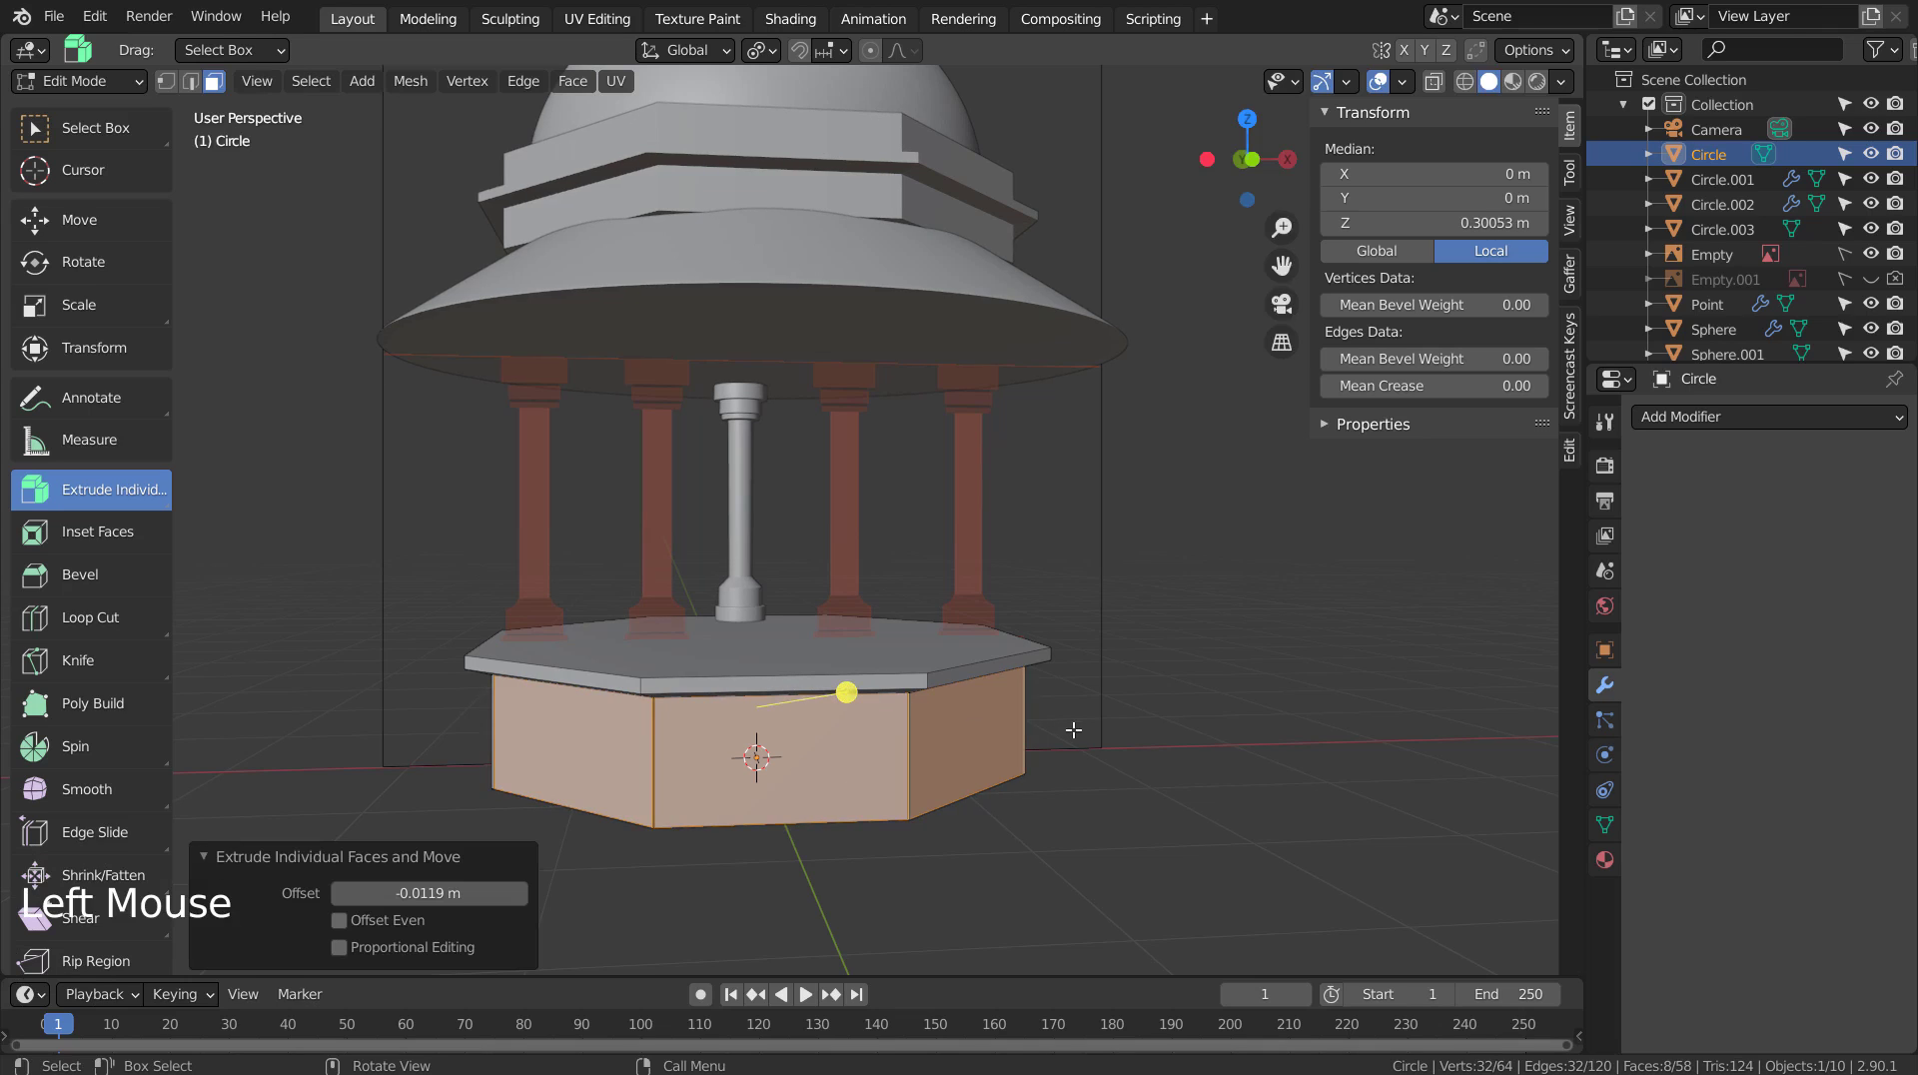
{"action": "key", "text": "s"}
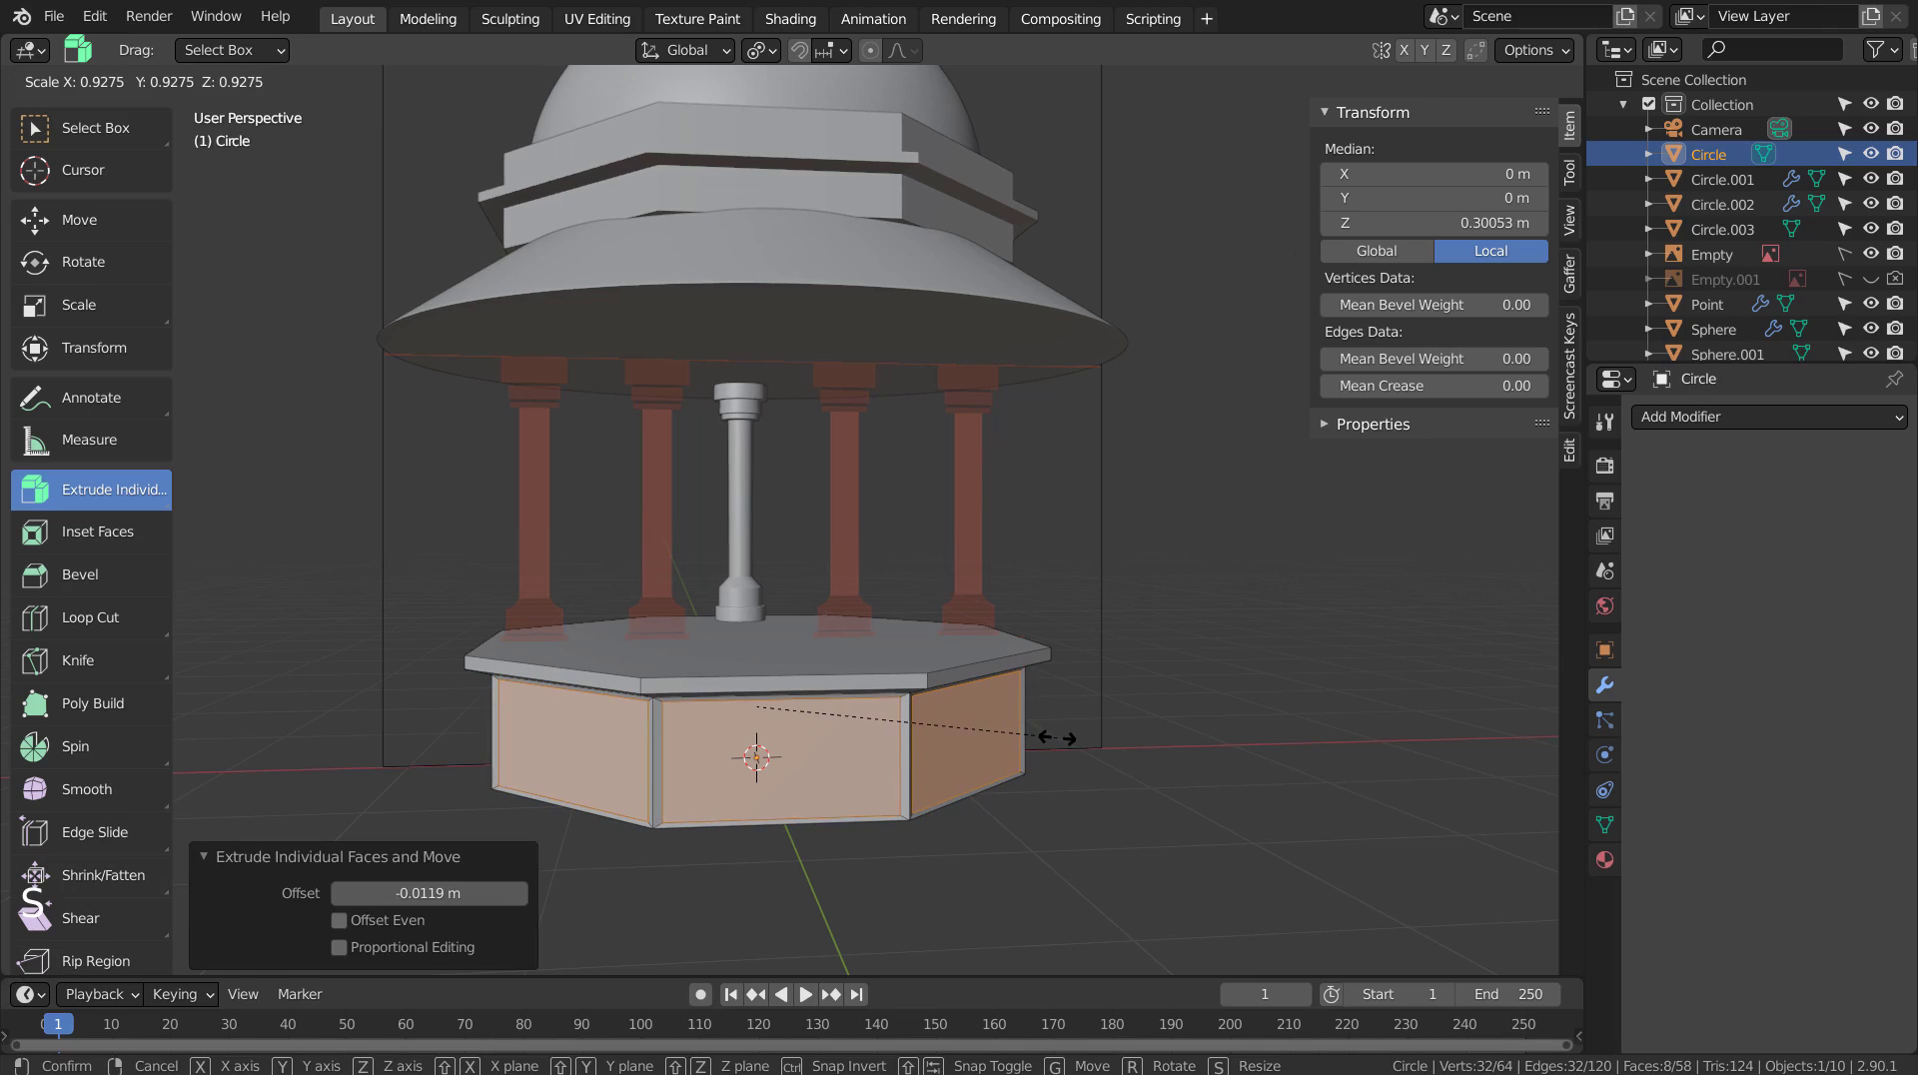
{"action": "left_click", "coordinate": [1055, 737]}
Scale the inset side faces down again by a factor of about 0.932 to widen their frames.
{"action": "mouse_move", "coordinate": [1127, 755]}
{"action": "middle_mouse_down"}
{"action": "mouse_move", "coordinate": [1074, 698]}
{"action": "mouse_move", "coordinate": [1163, 752]}
{"action": "mouse_move", "coordinate": [1075, 762]}
{"action": "mouse_move", "coordinate": [1101, 744]}
{"action": "middle_mouse_up"}
{"action": "middle_click_drag", "start_coordinate": [954, 734], "coordinate": [961, 745]}
{"action": "key", "text": "s"}
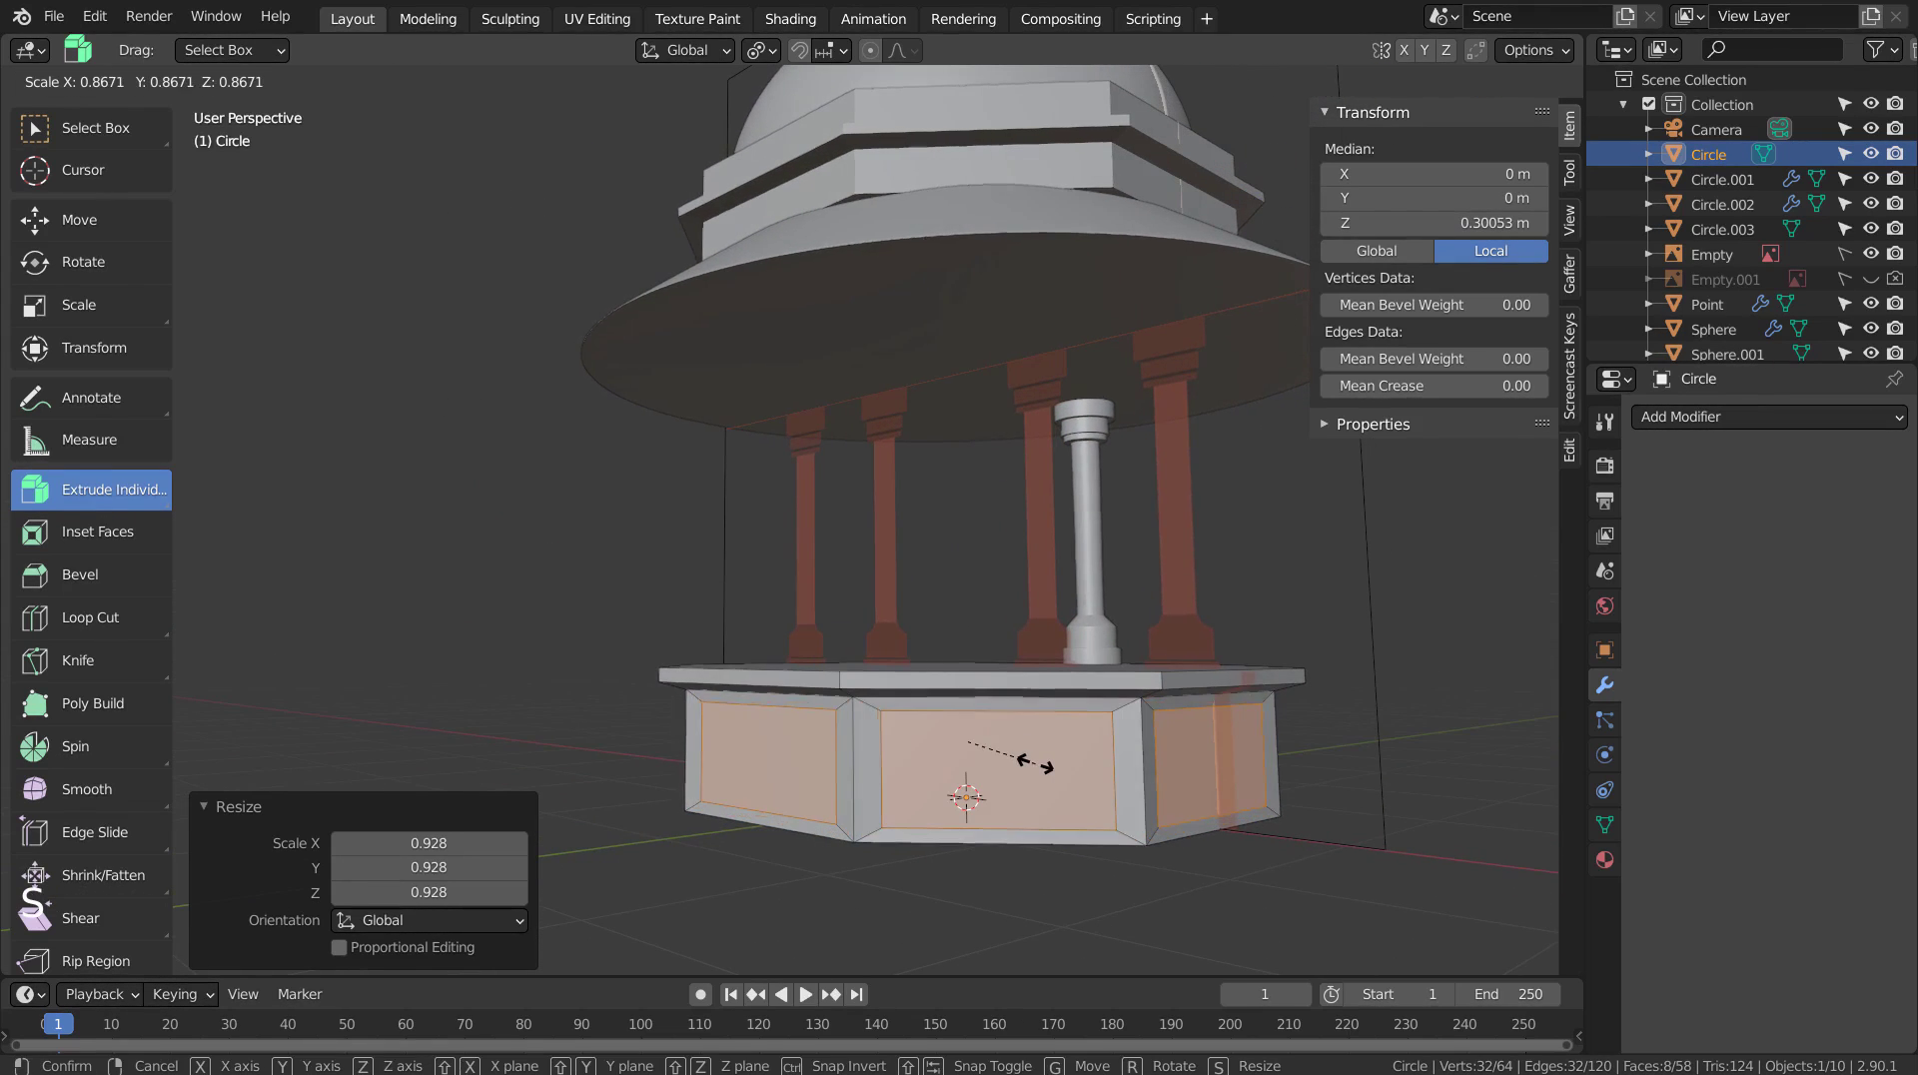
{"action": "left_click", "coordinate": [1042, 762]}
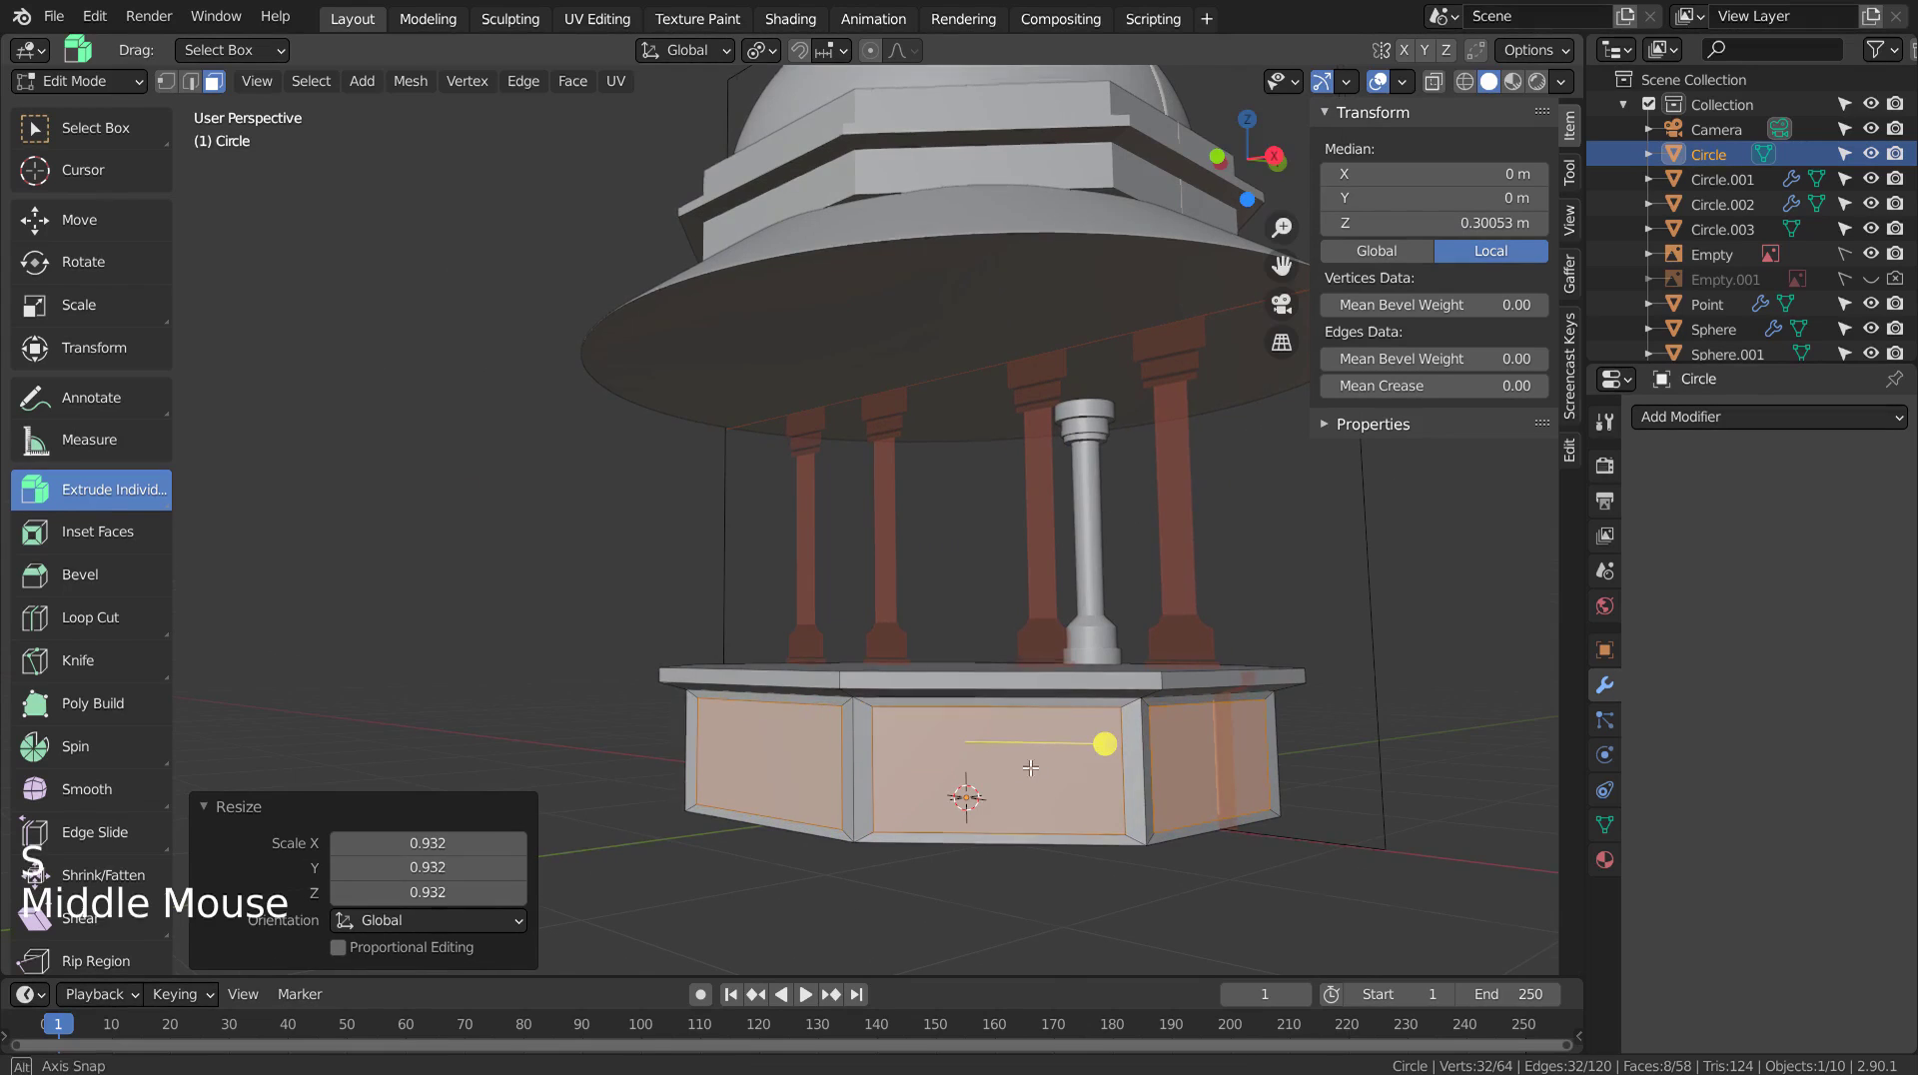
Extrude the inset side faces along their normals about 0.033 m inward to form recessed panels.
{"action": "middle_click_drag", "start_coordinate": [1105, 740], "coordinate": [1135, 736]}
{"action": "left_click", "coordinate": [132, 500]}
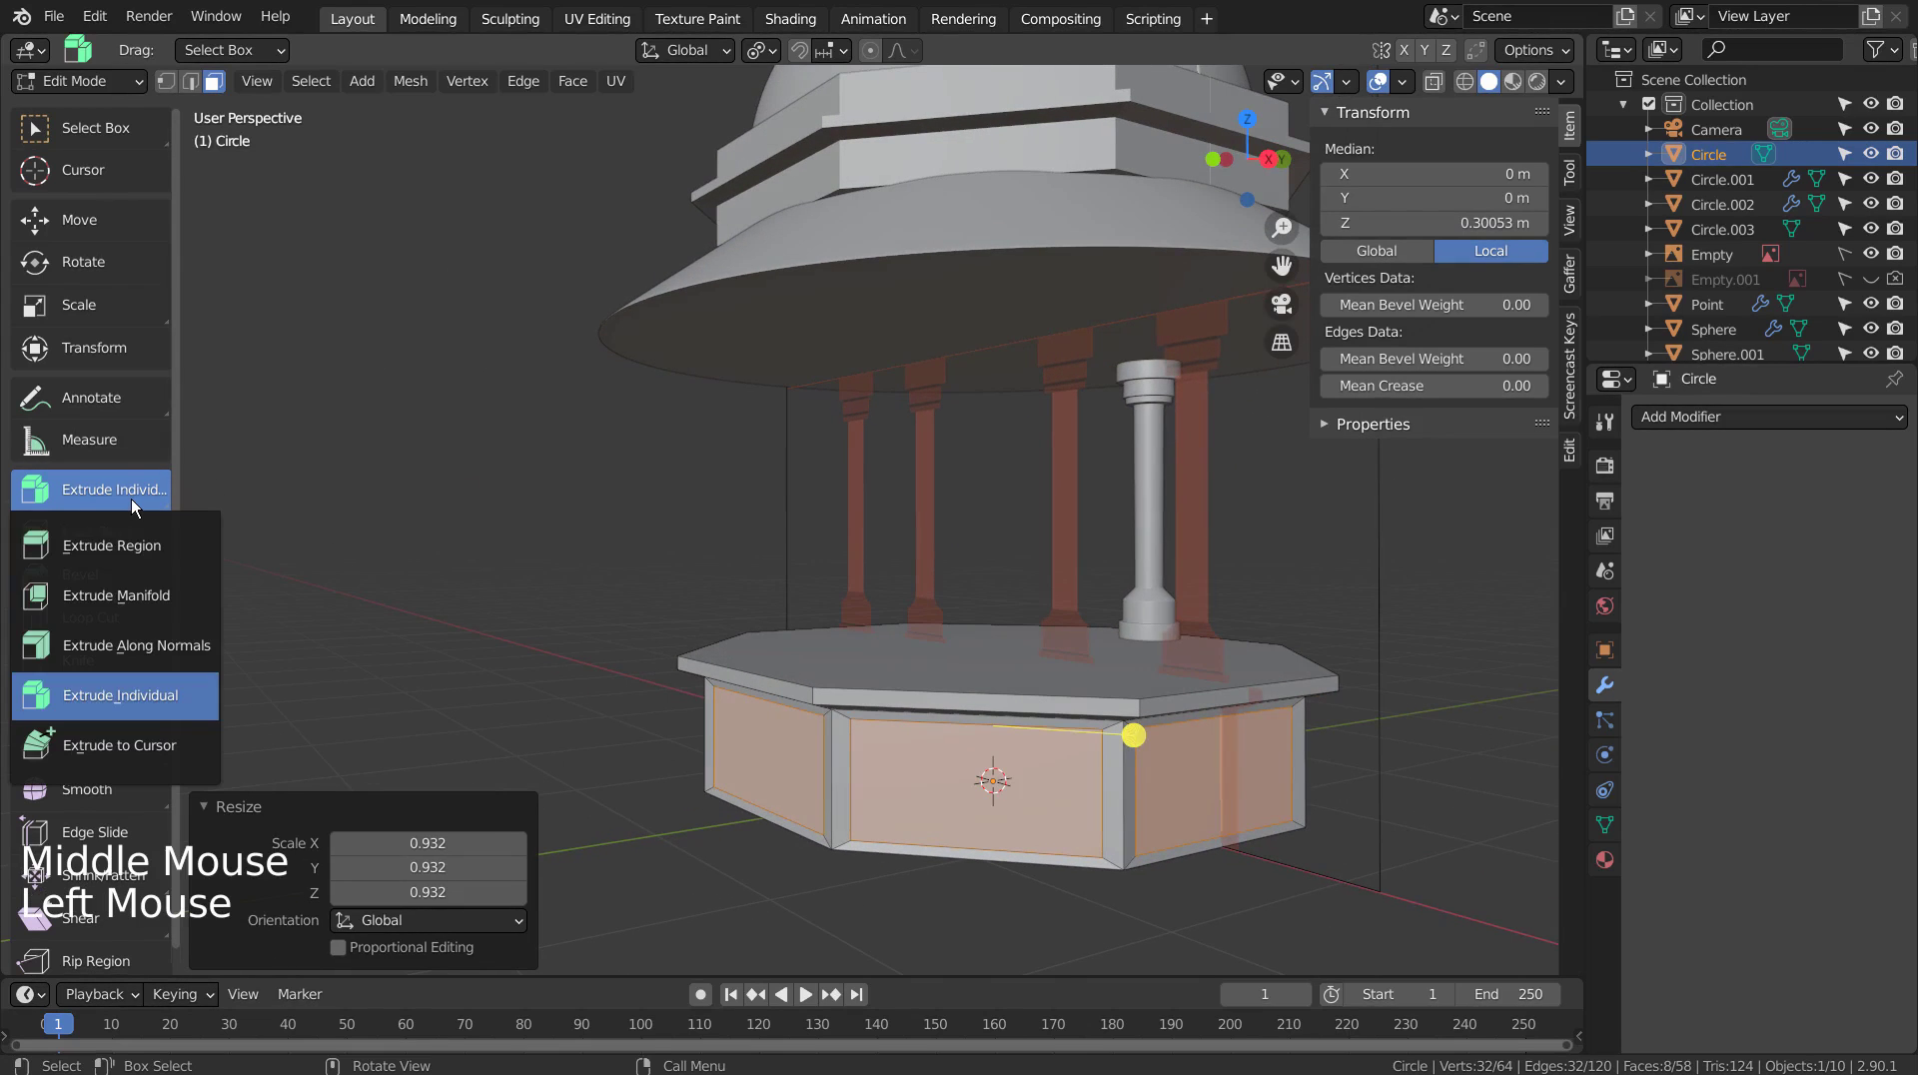
{"action": "left_click", "coordinate": [137, 644]}
{"action": "mouse_move", "coordinate": [1133, 721]}
{"action": "left_mouse_down"}
{"action": "mouse_move", "coordinate": [1139, 744]}
{"action": "mouse_move", "coordinate": [1109, 729]}
{"action": "mouse_move", "coordinate": [1129, 725]}
{"action": "left_mouse_up"}
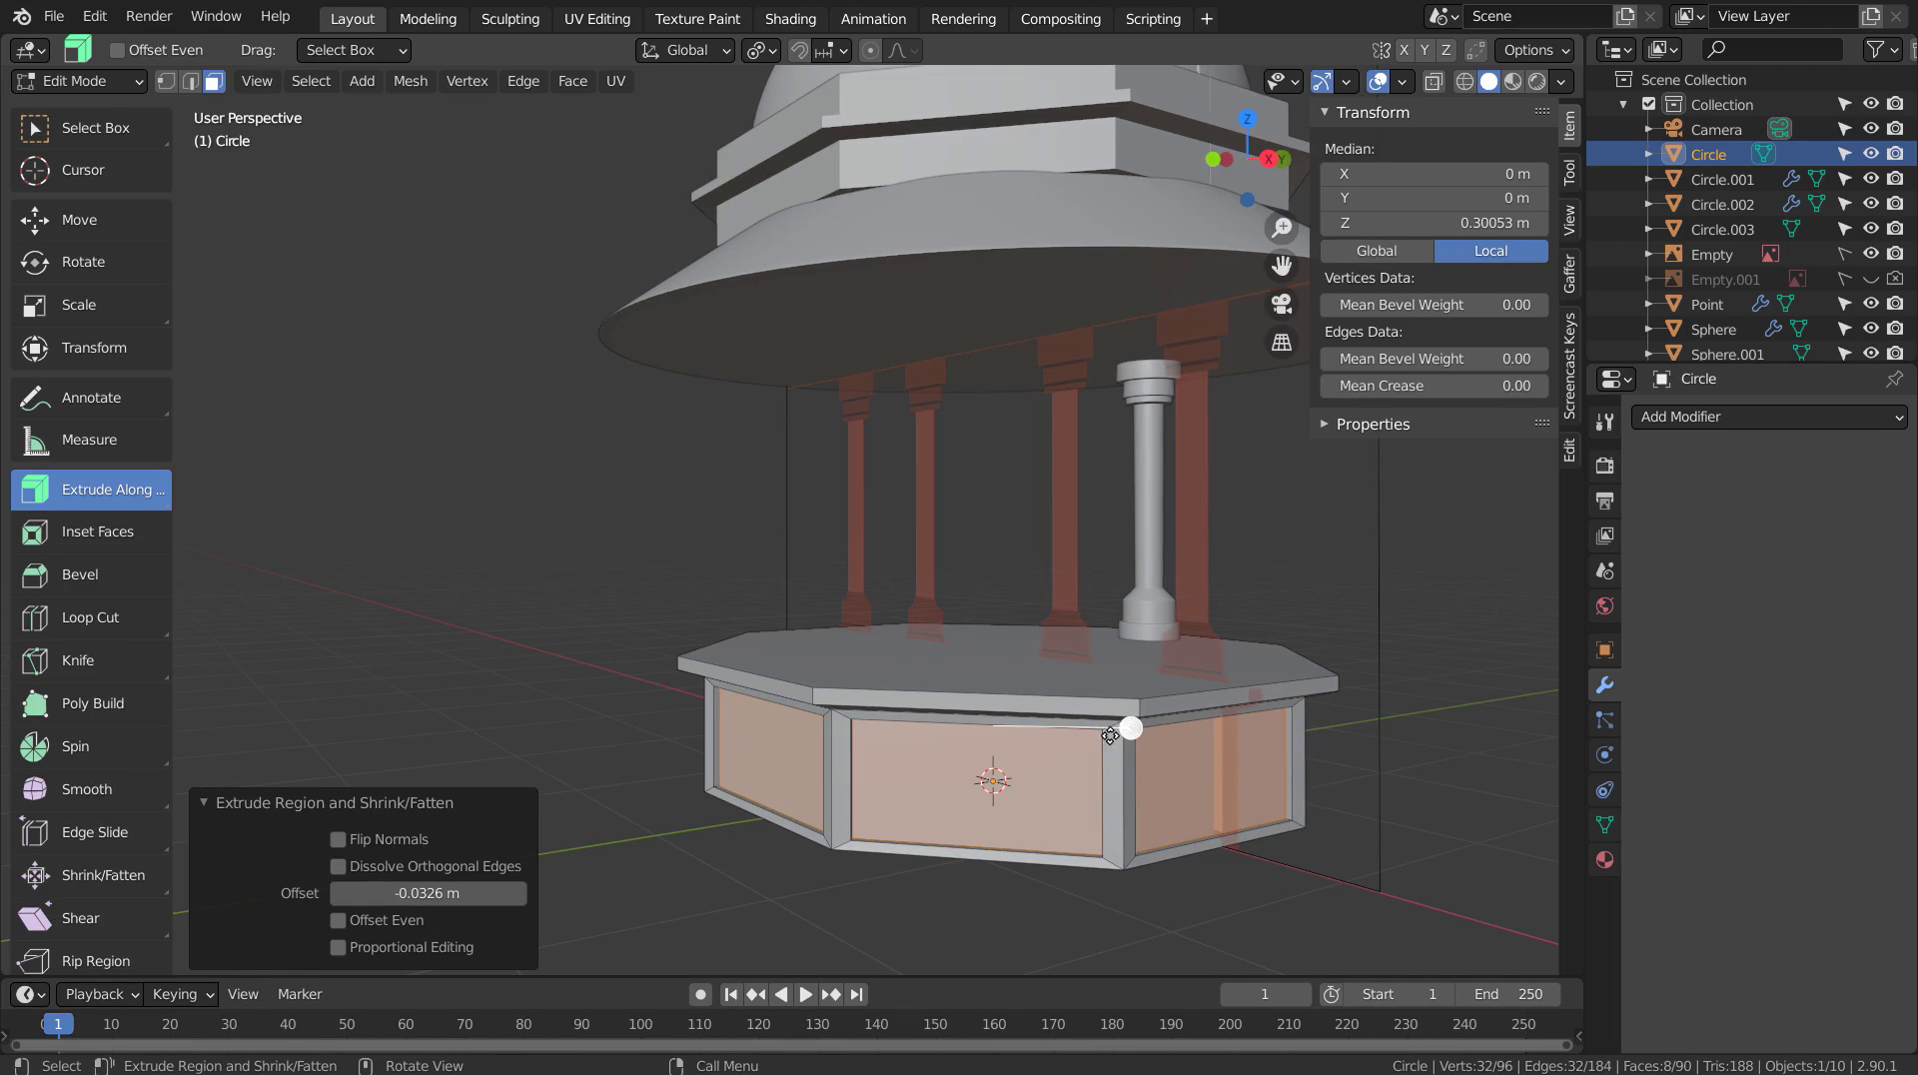
{"action": "middle_click_drag", "start_coordinate": [1130, 724], "coordinate": [801, 702]}
{"action": "middle_click_drag", "start_coordinate": [1151, 809], "coordinate": [1153, 767]}
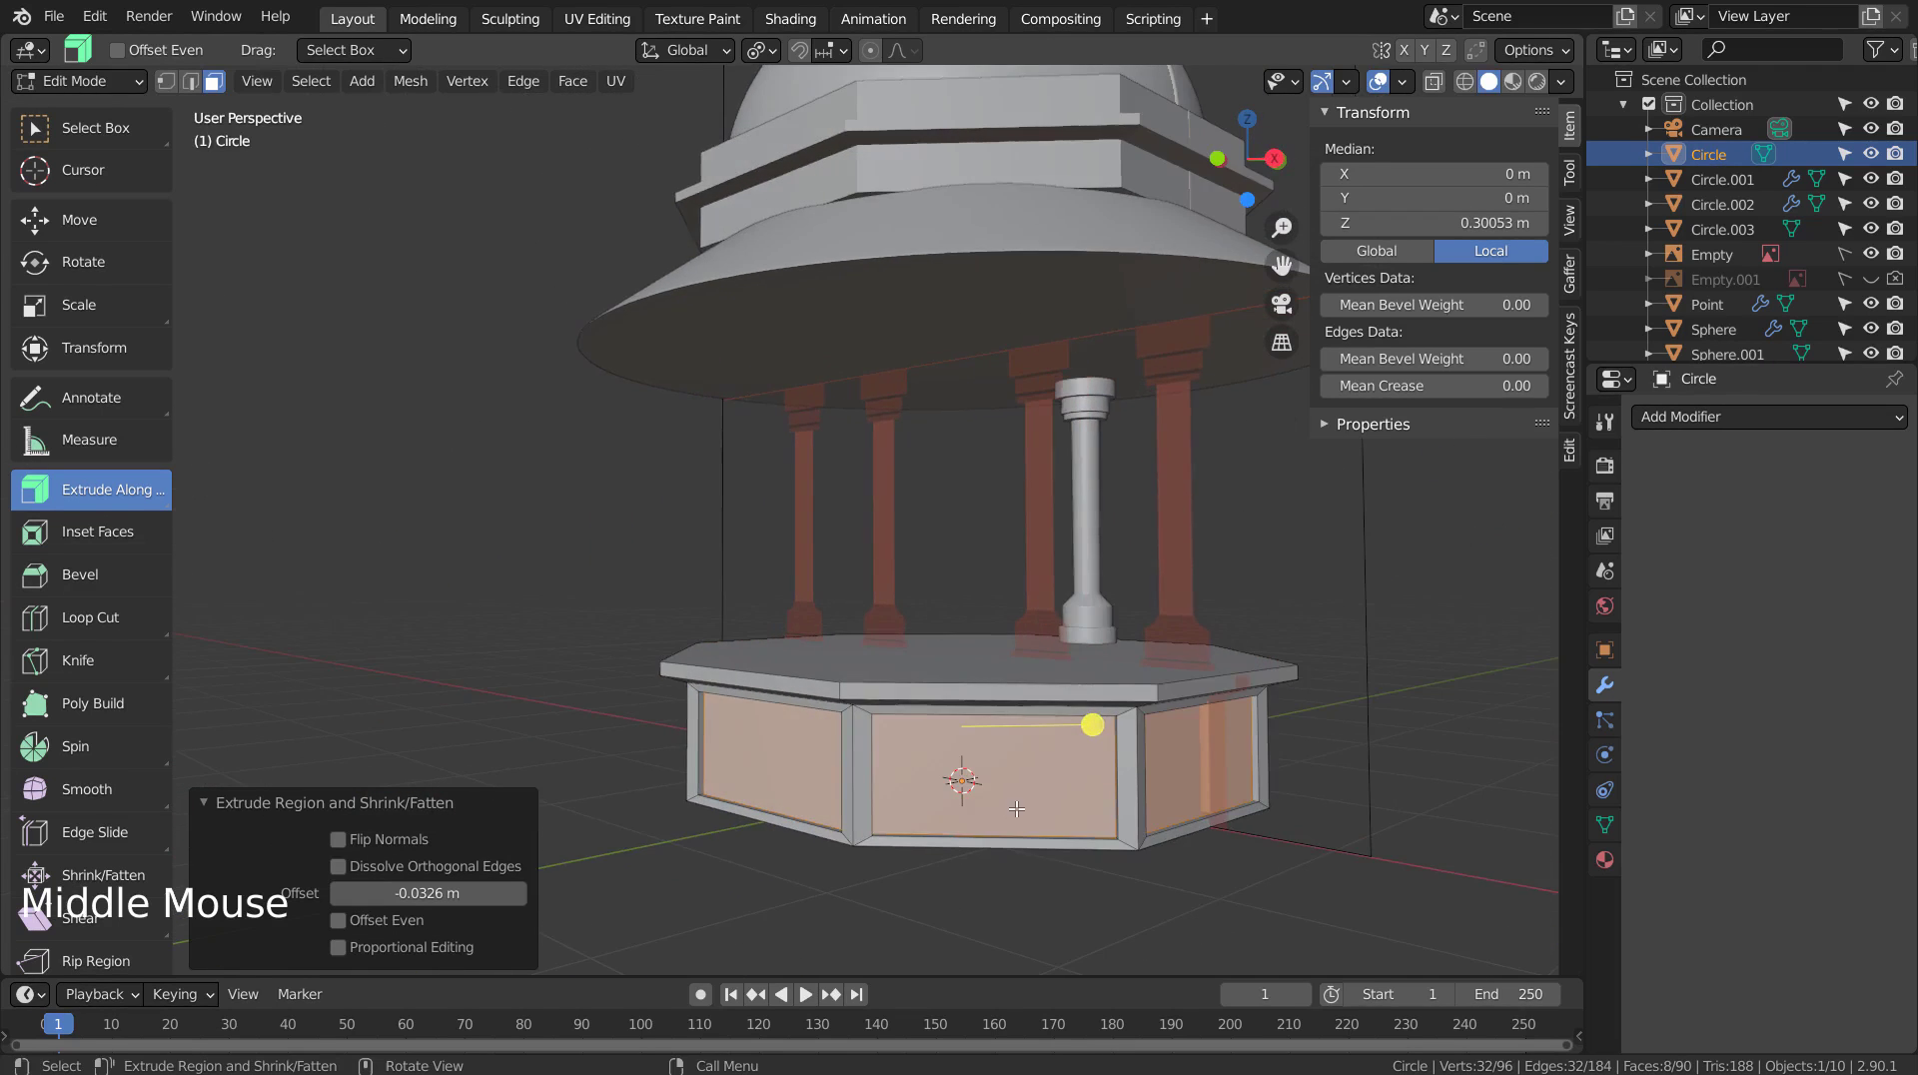
Add a new material to the octagonal base and return to Object Mode in front view.
{"action": "scroll", "coordinate": [1155, 765], "scroll_direction": "down", "scroll_amount": 4}
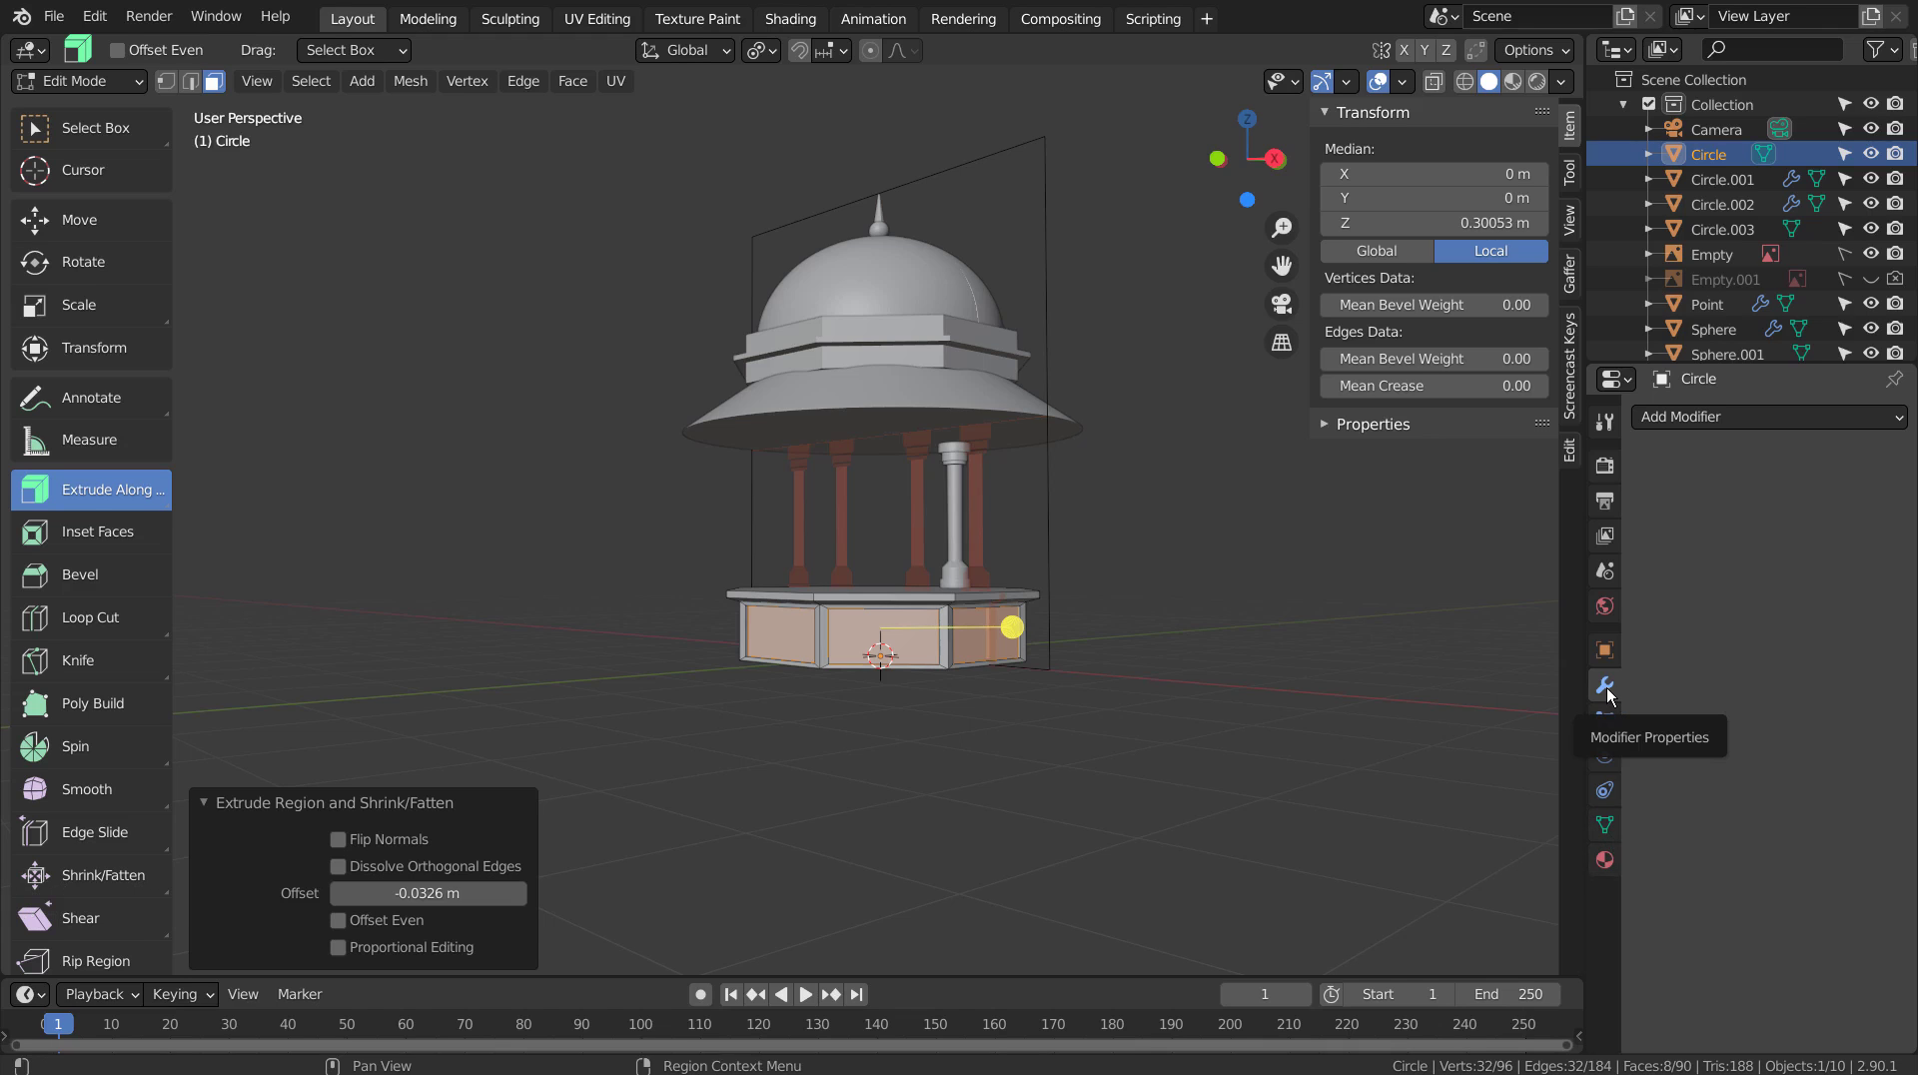
{"action": "key", "text": "KP_1"}
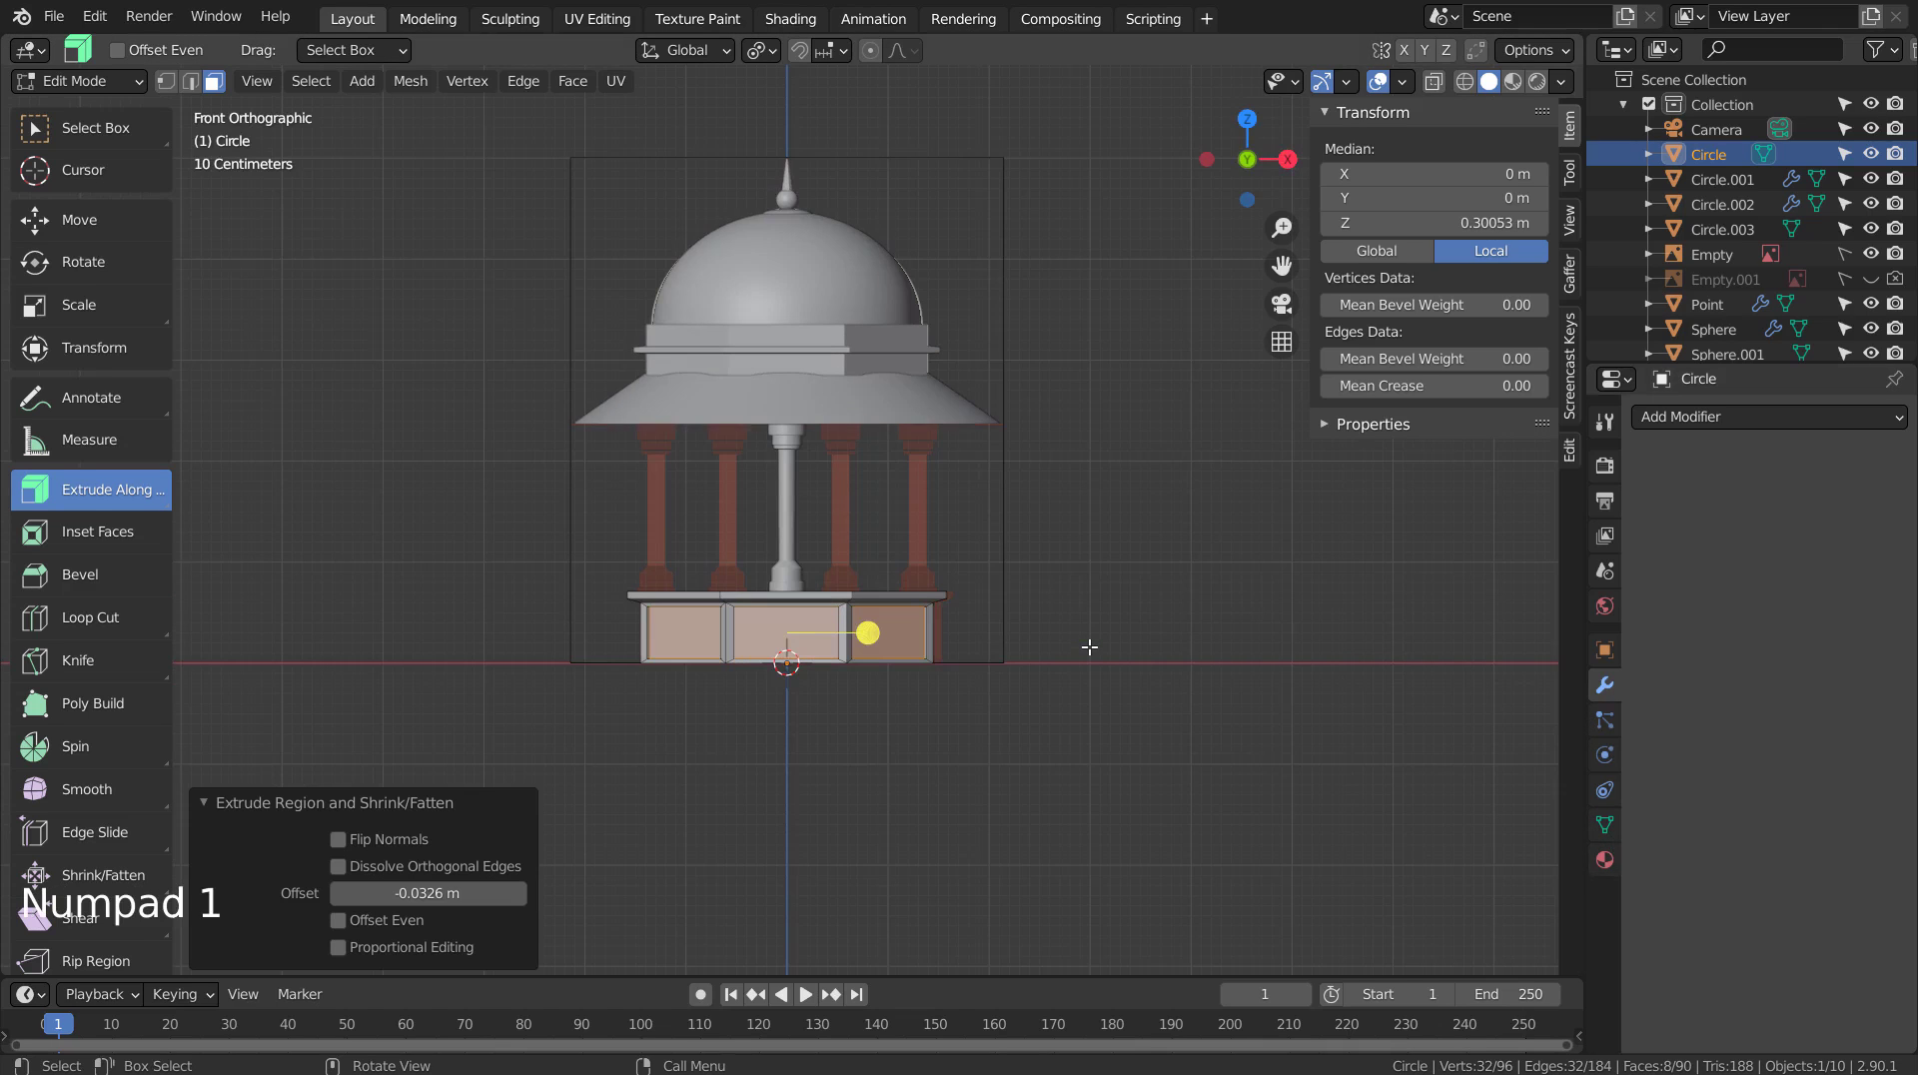
{"action": "scroll", "coordinate": [1089, 647], "scroll_direction": "up", "scroll_amount": 3}
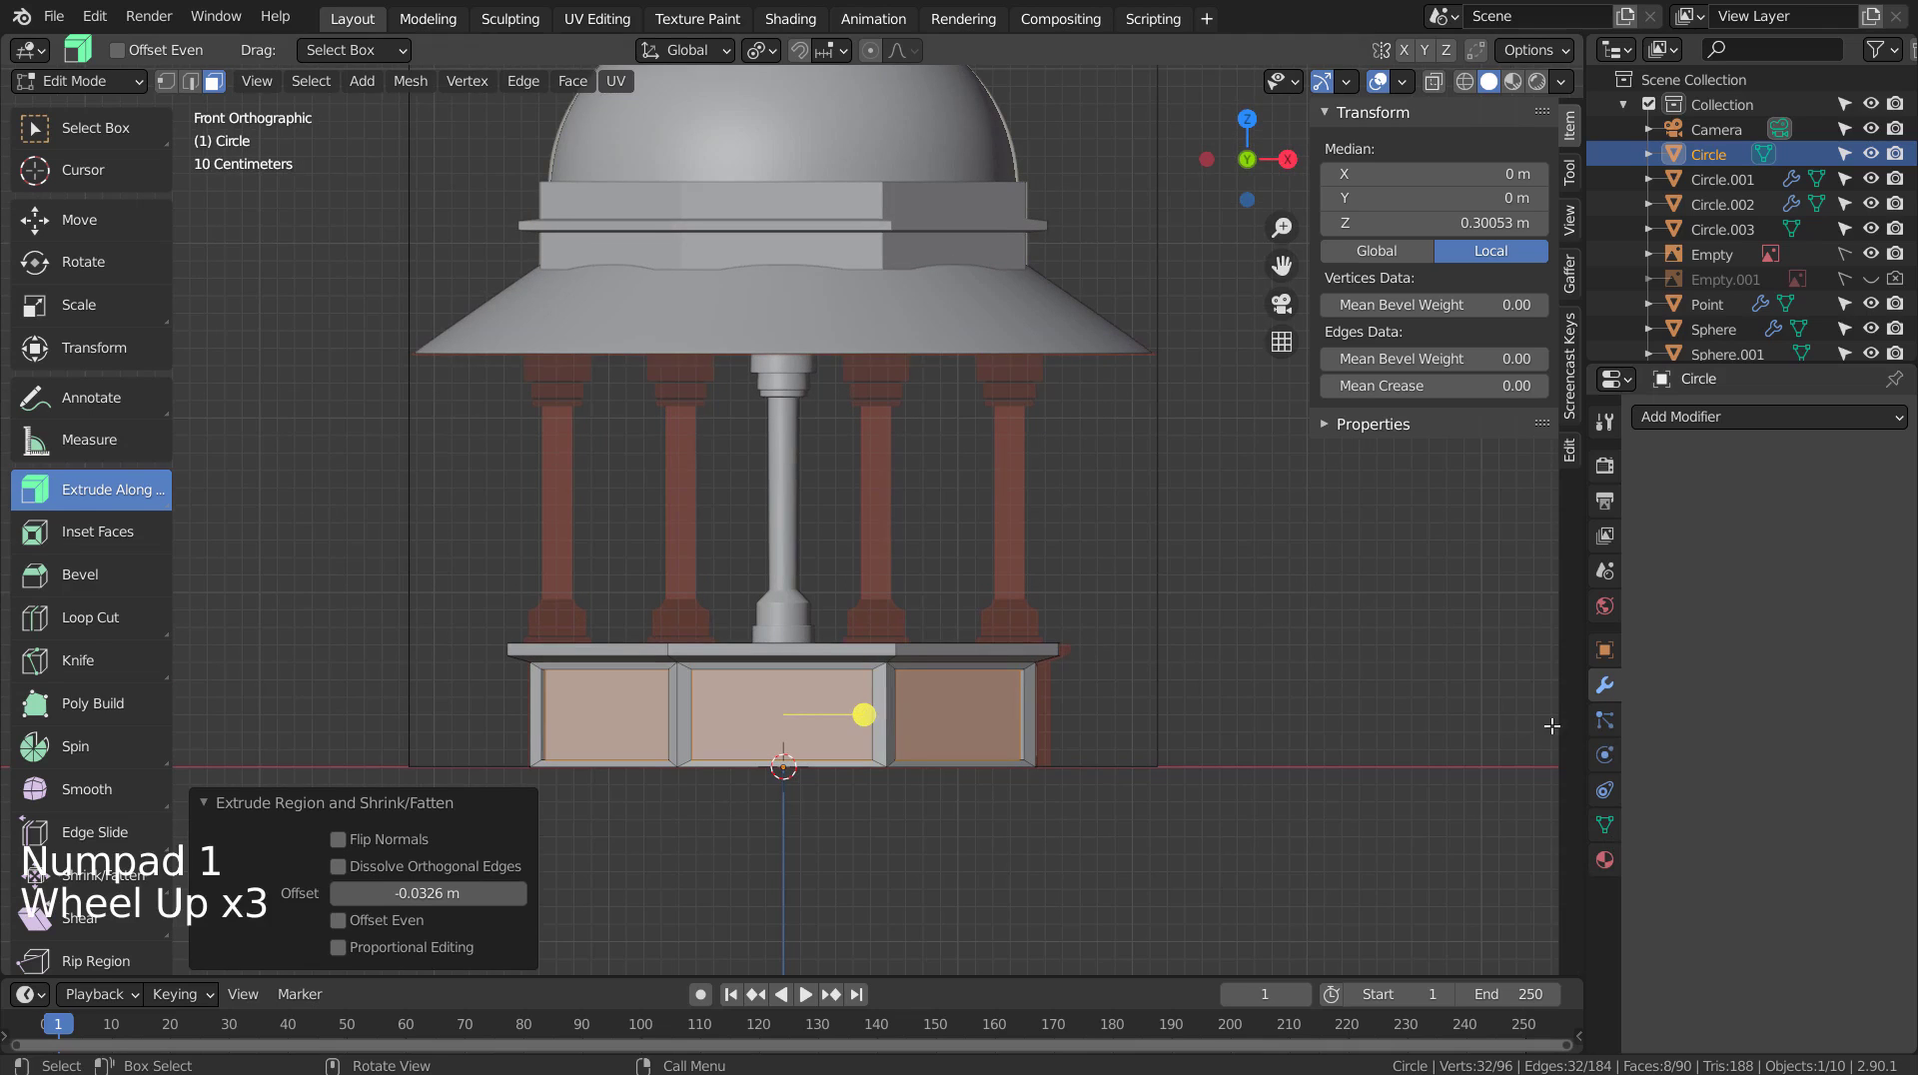
{"action": "left_click", "coordinate": [1608, 865]}
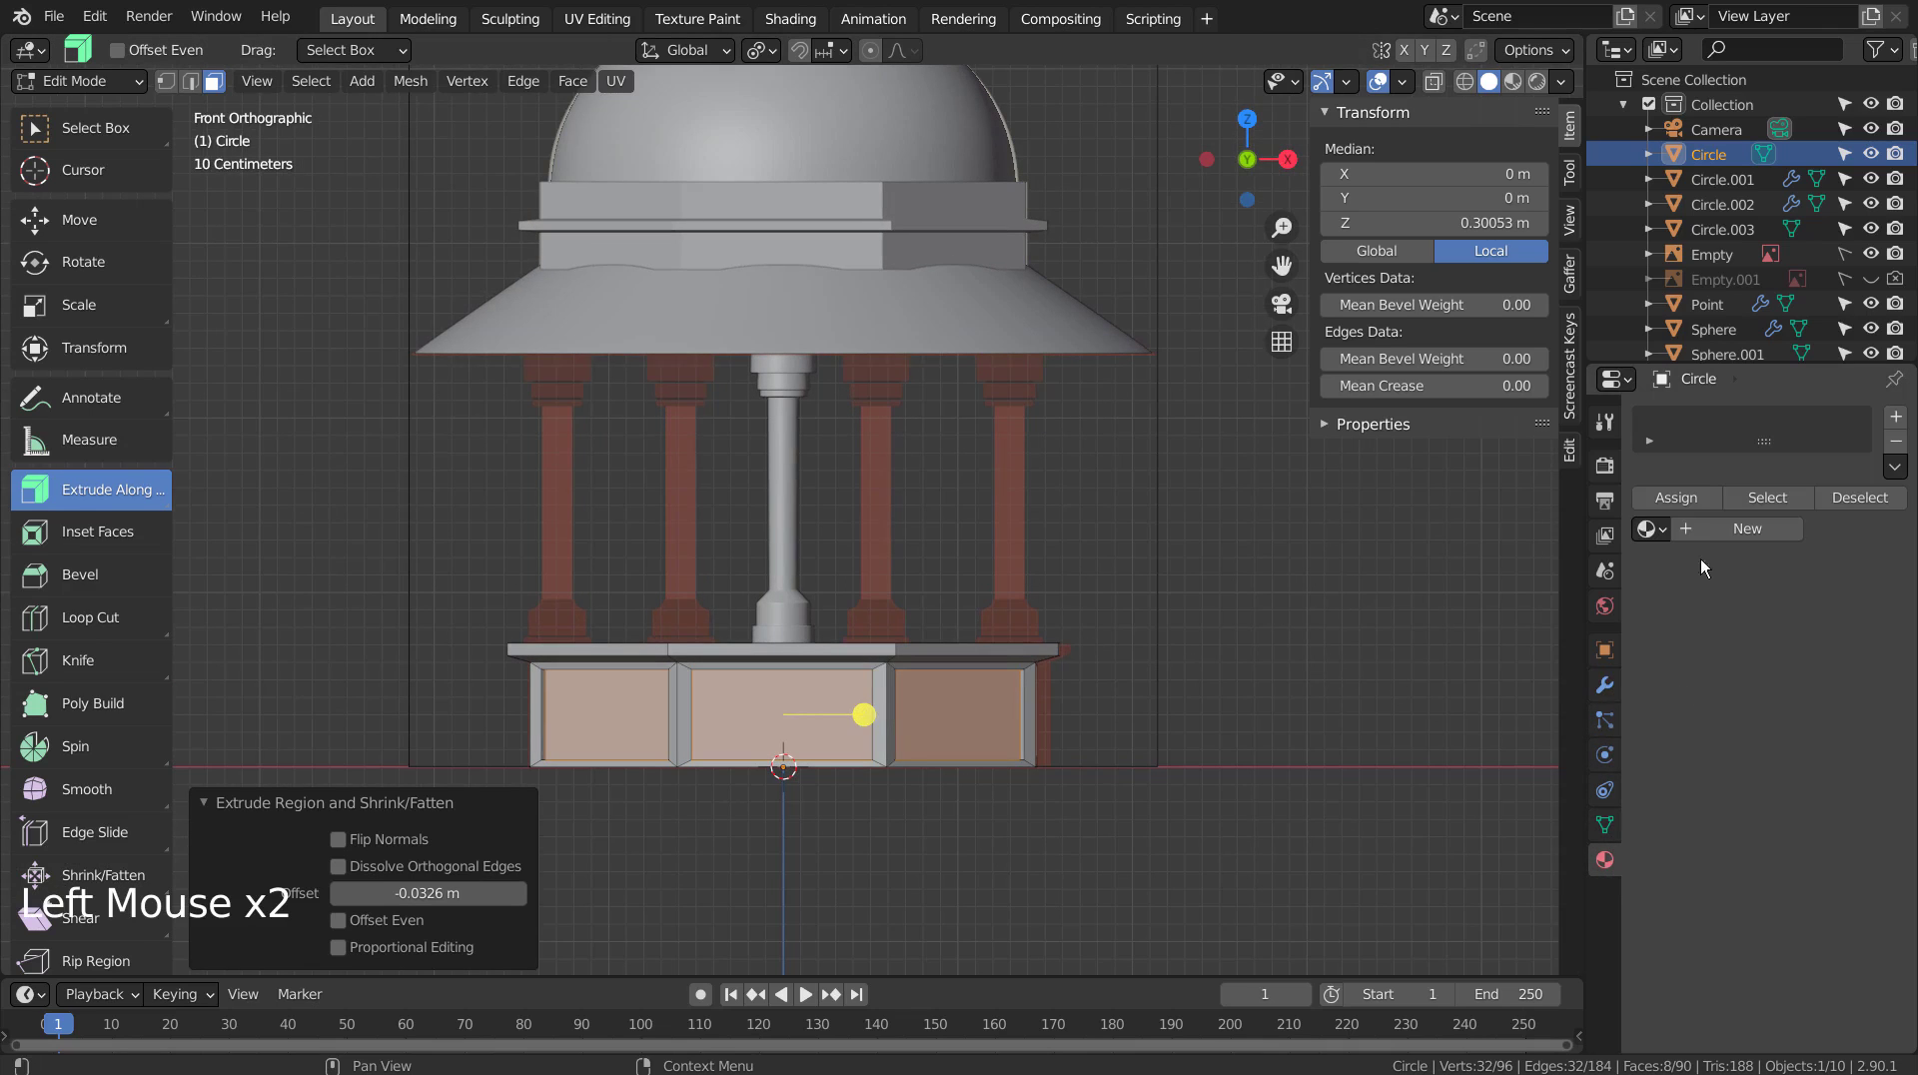
{"action": "left_click", "coordinate": [1763, 525]}
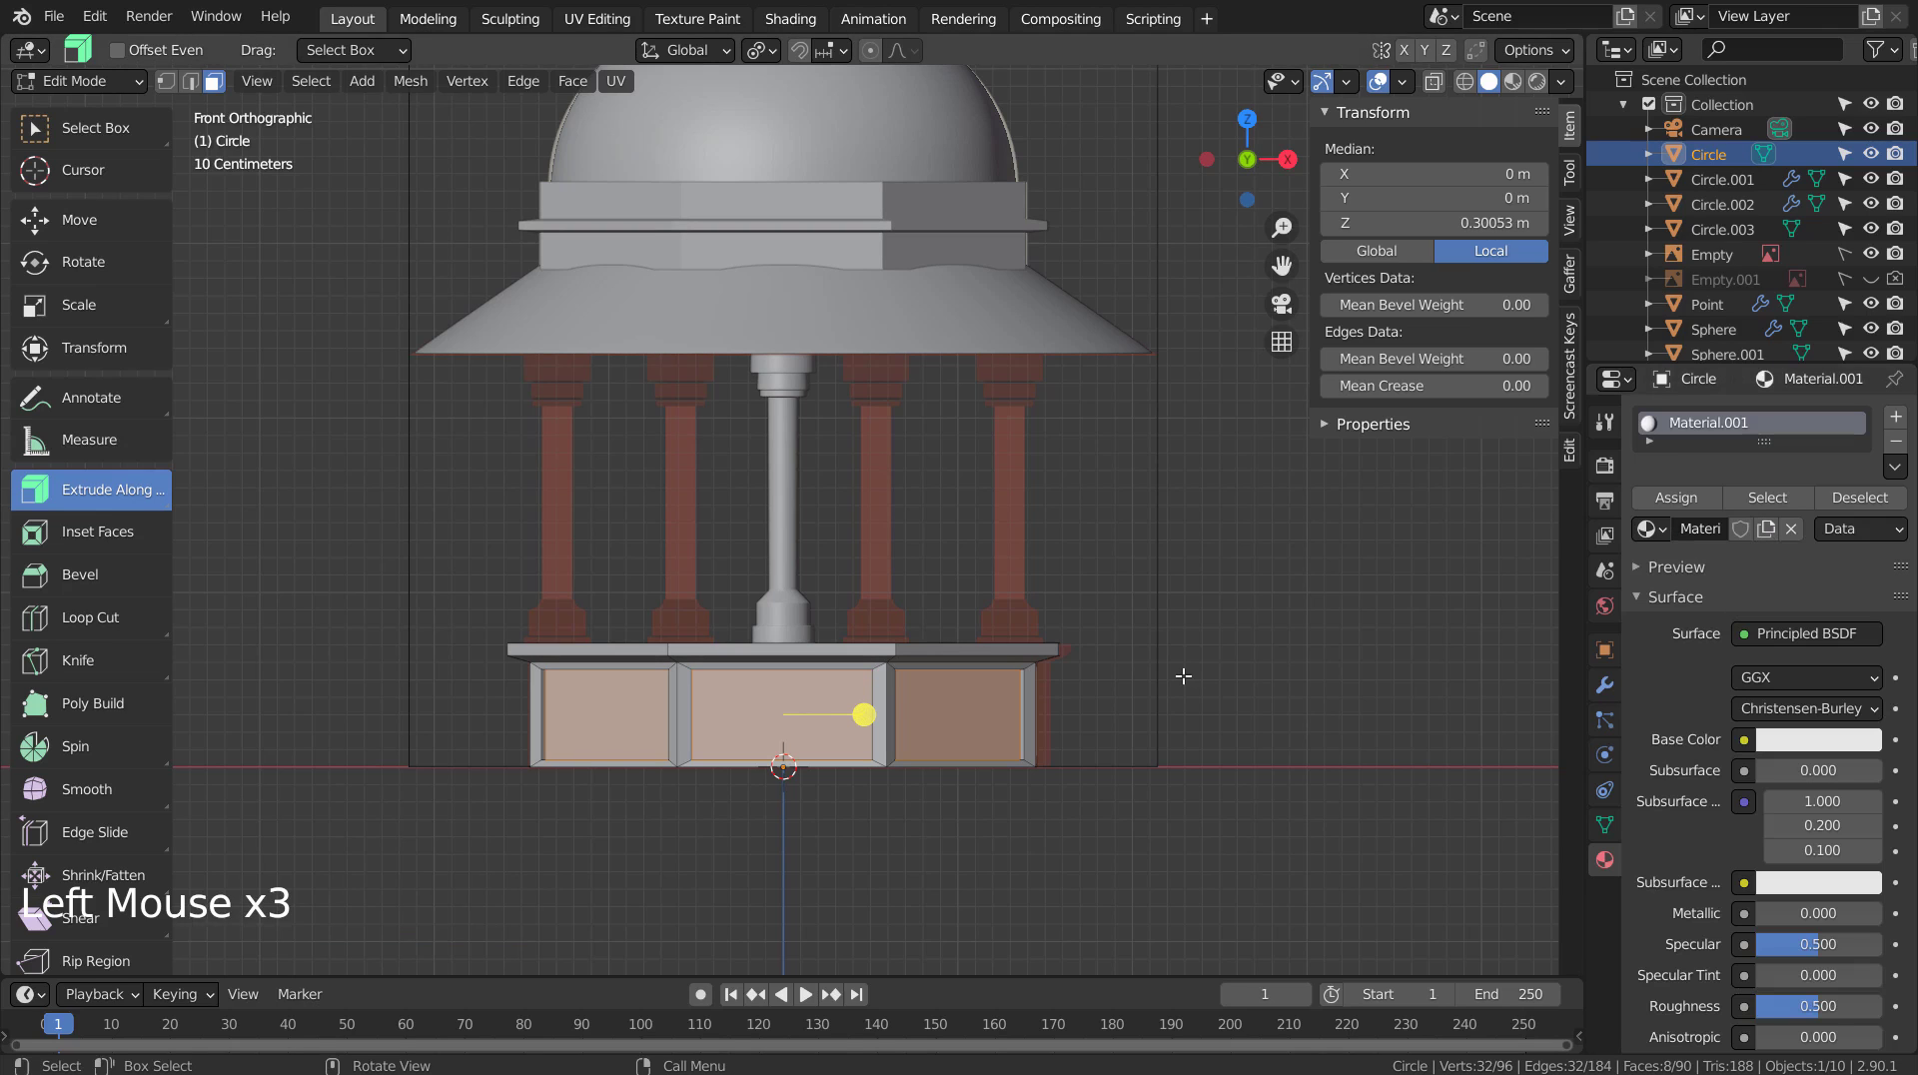
{"action": "key", "text": "Tab"}
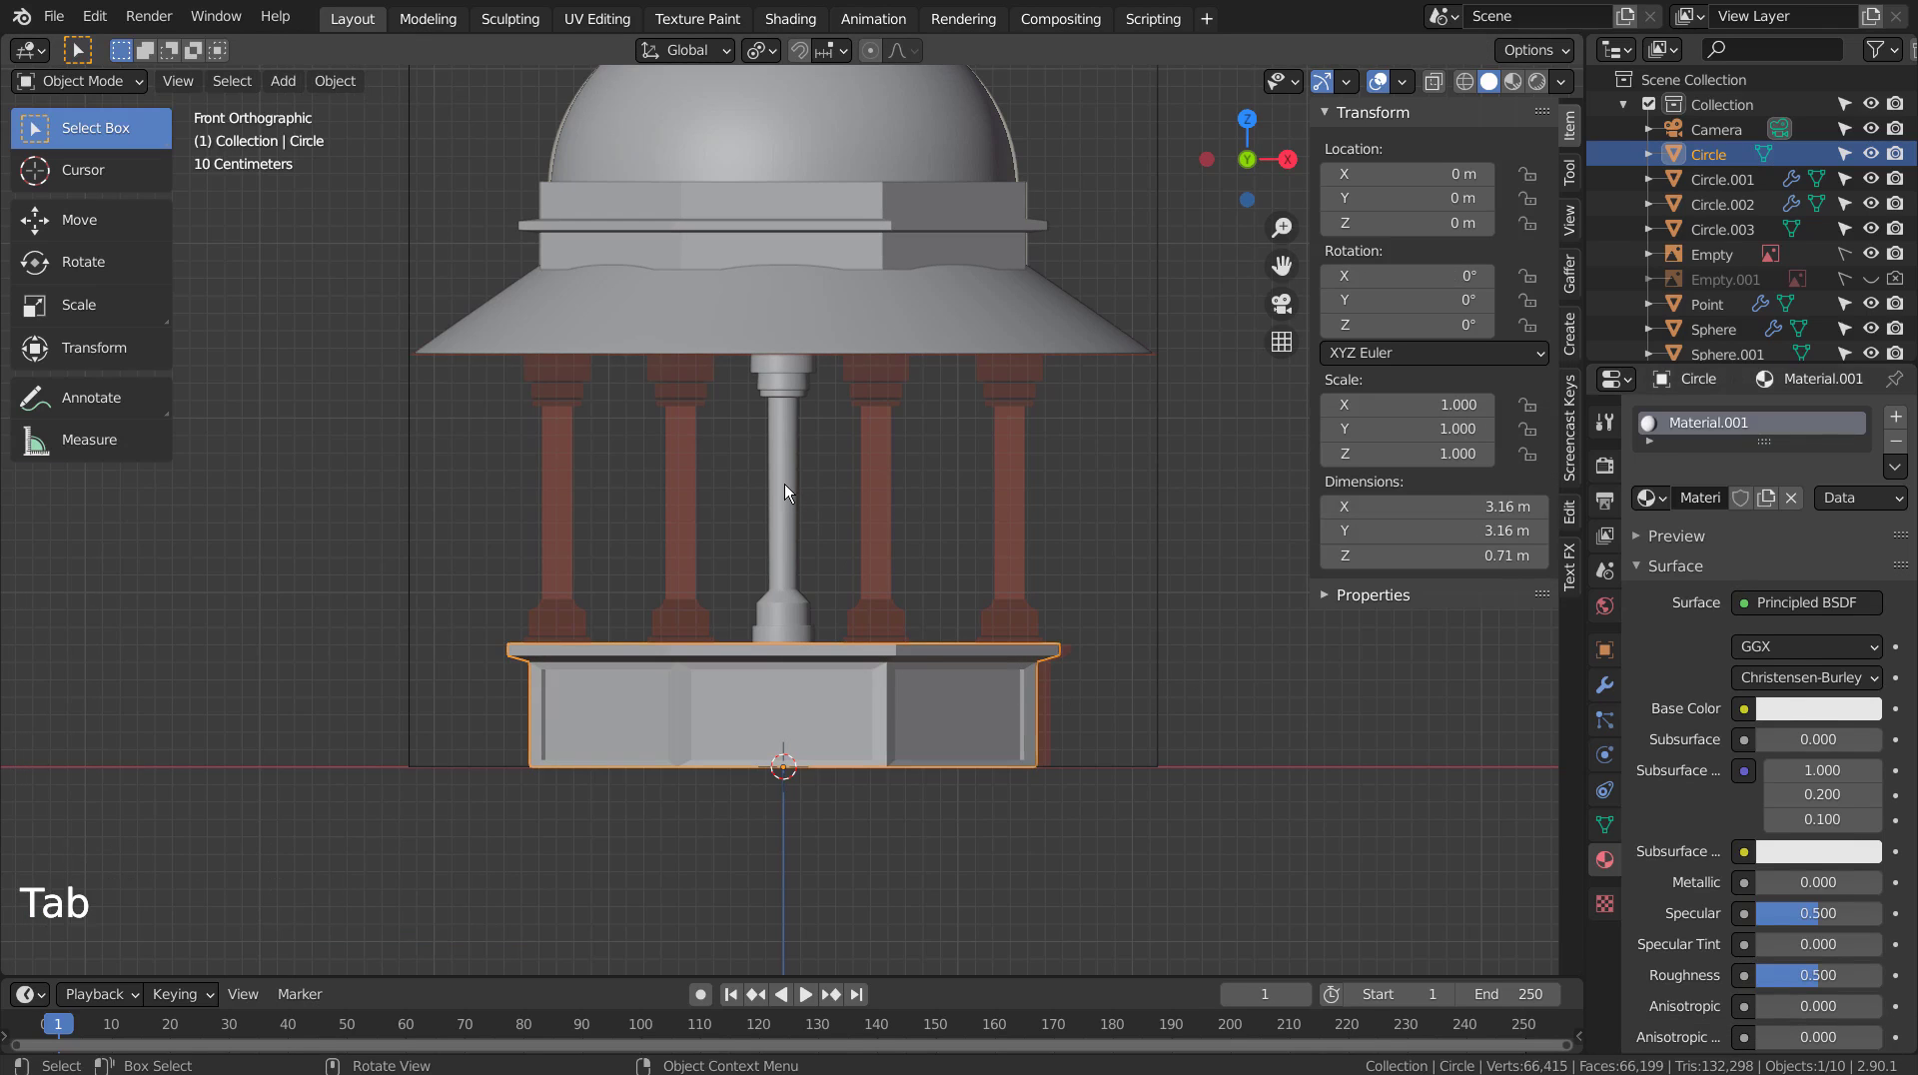
Duplicate the column in top wireframe view with the copy rotated 45° about the pavilion's centre.
{"action": "left_click", "coordinate": [782, 484]}
{"action": "scroll", "coordinate": [1040, 607], "scroll_direction": "up", "scroll_amount": 2}
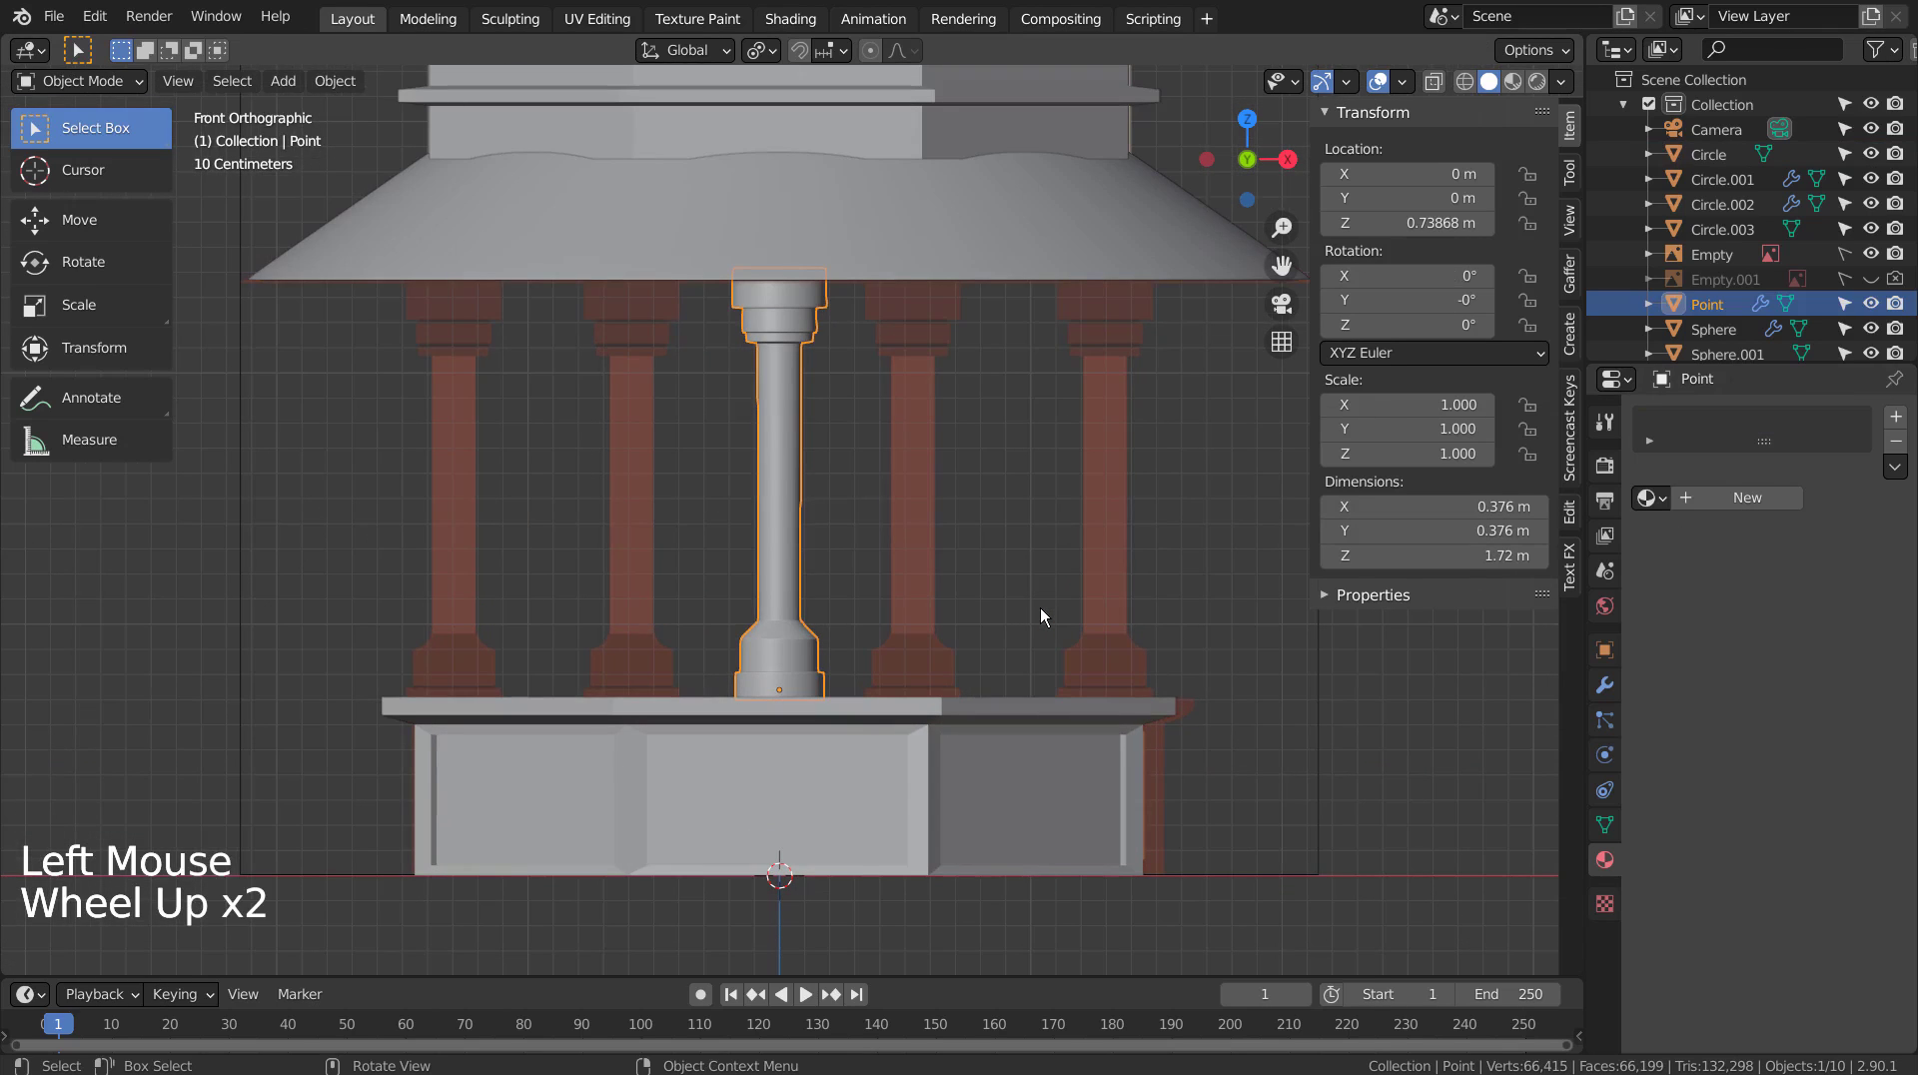
{"action": "key", "text": "KP_7"}
{"action": "scroll", "coordinate": [1040, 607], "scroll_direction": "down", "scroll_amount": 4}
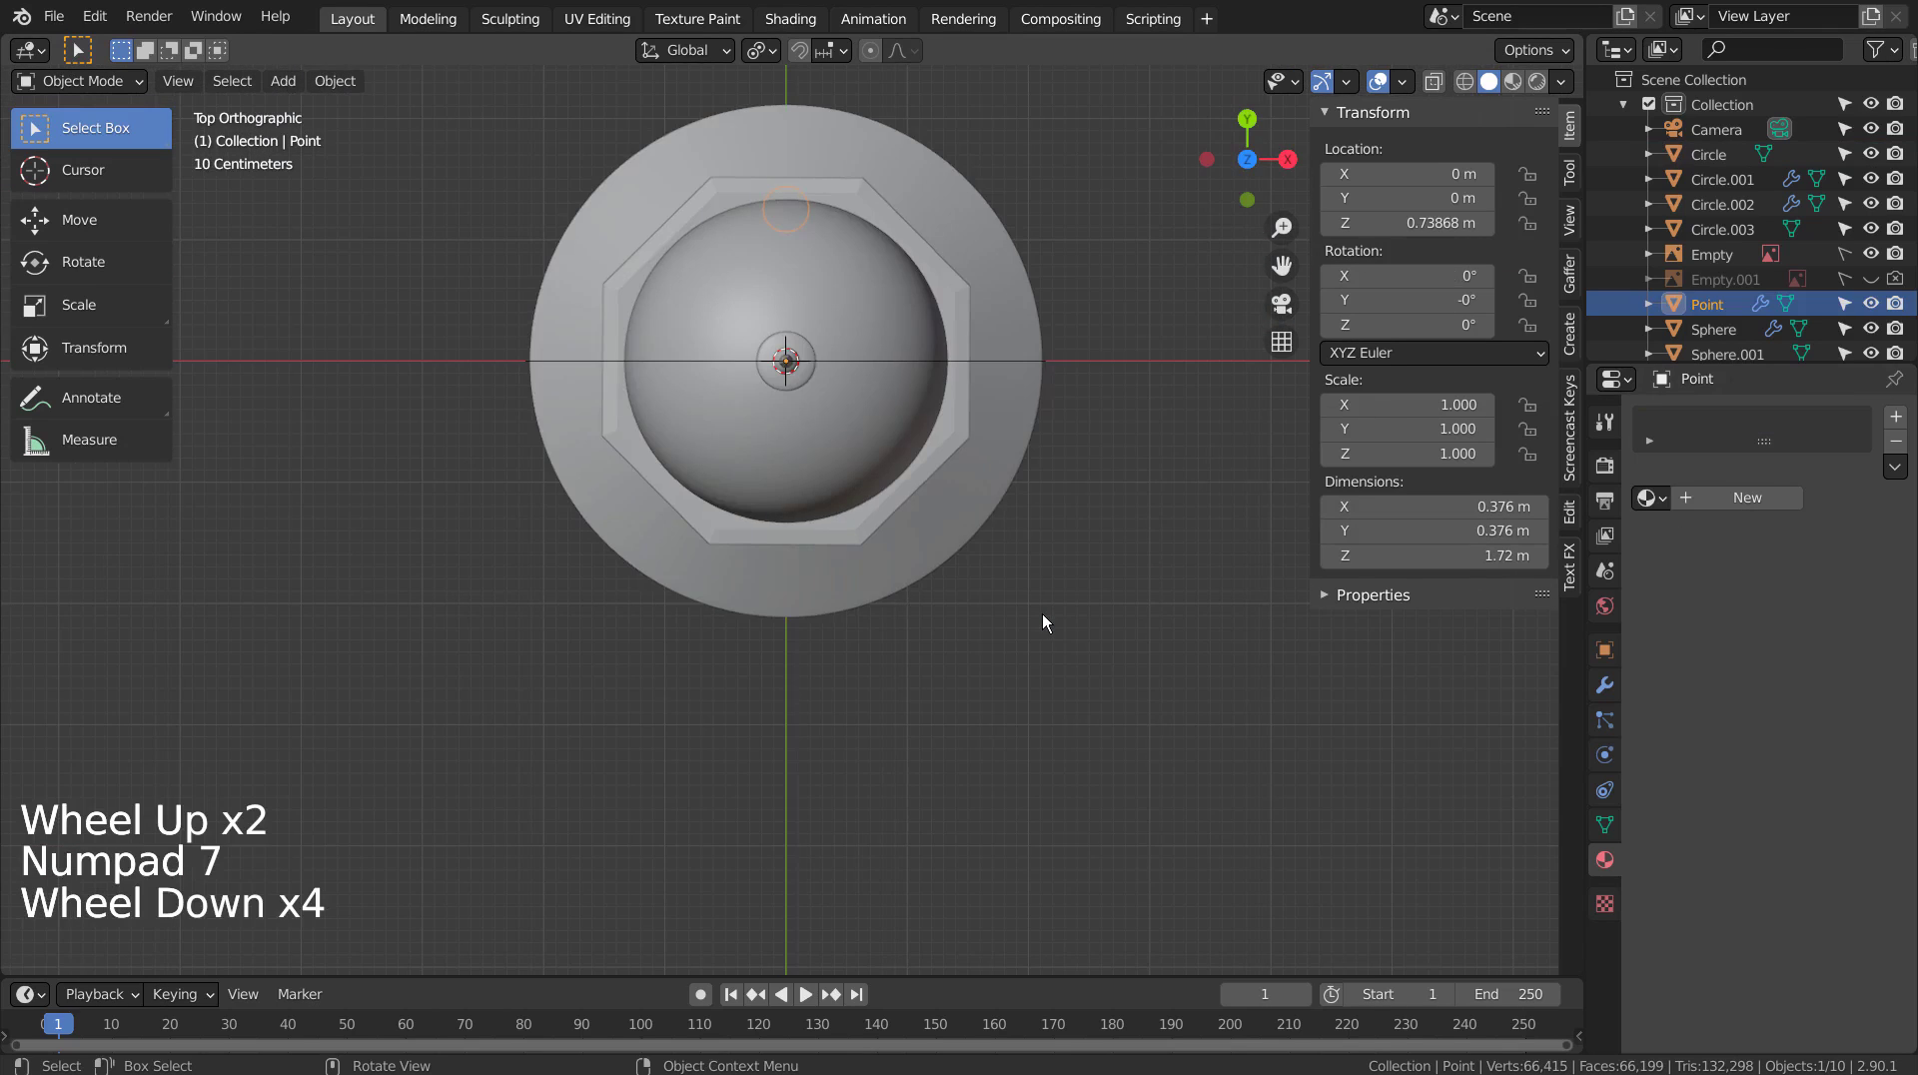
{"action": "key", "text": "shift+z"}
{"action": "middle_click_drag", "start_coordinate": [1053, 433], "coordinate": [957, 765], "text": "shift"}
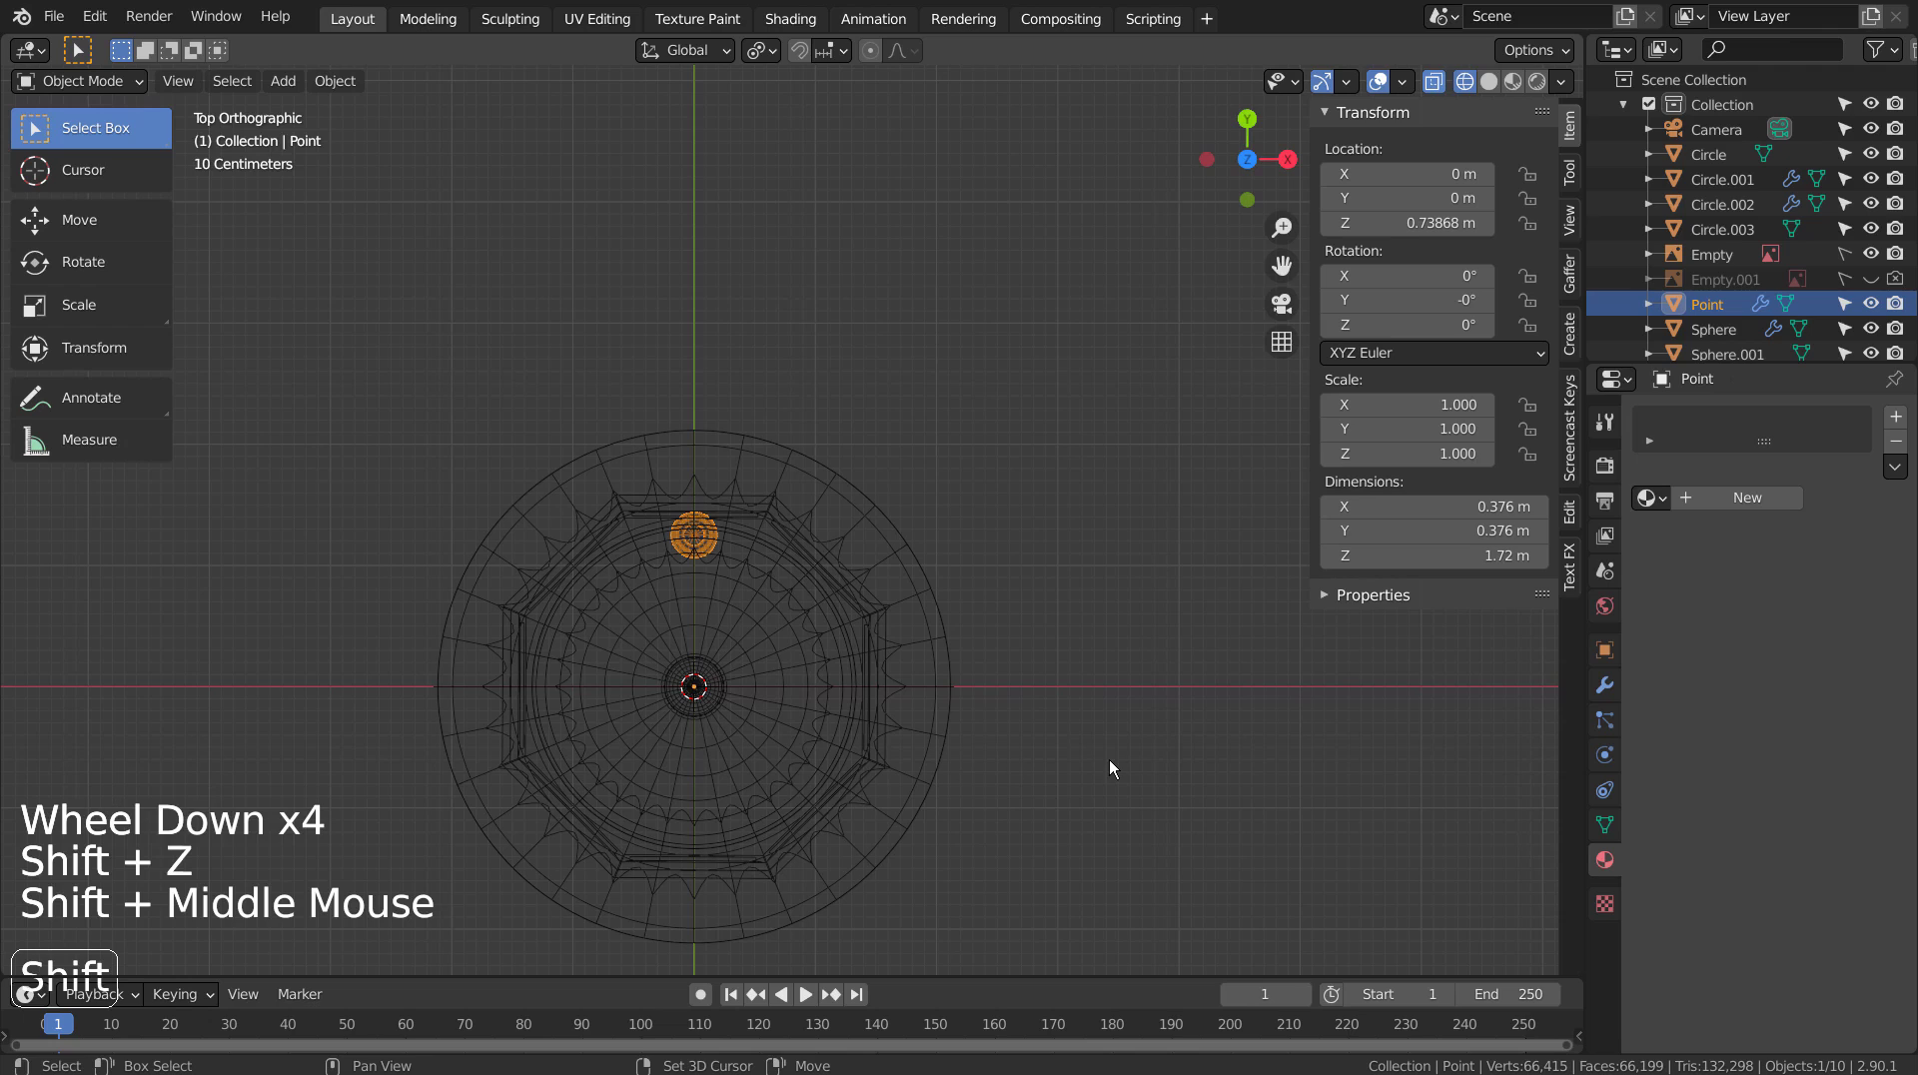
{"action": "key", "text": "shift+d"}
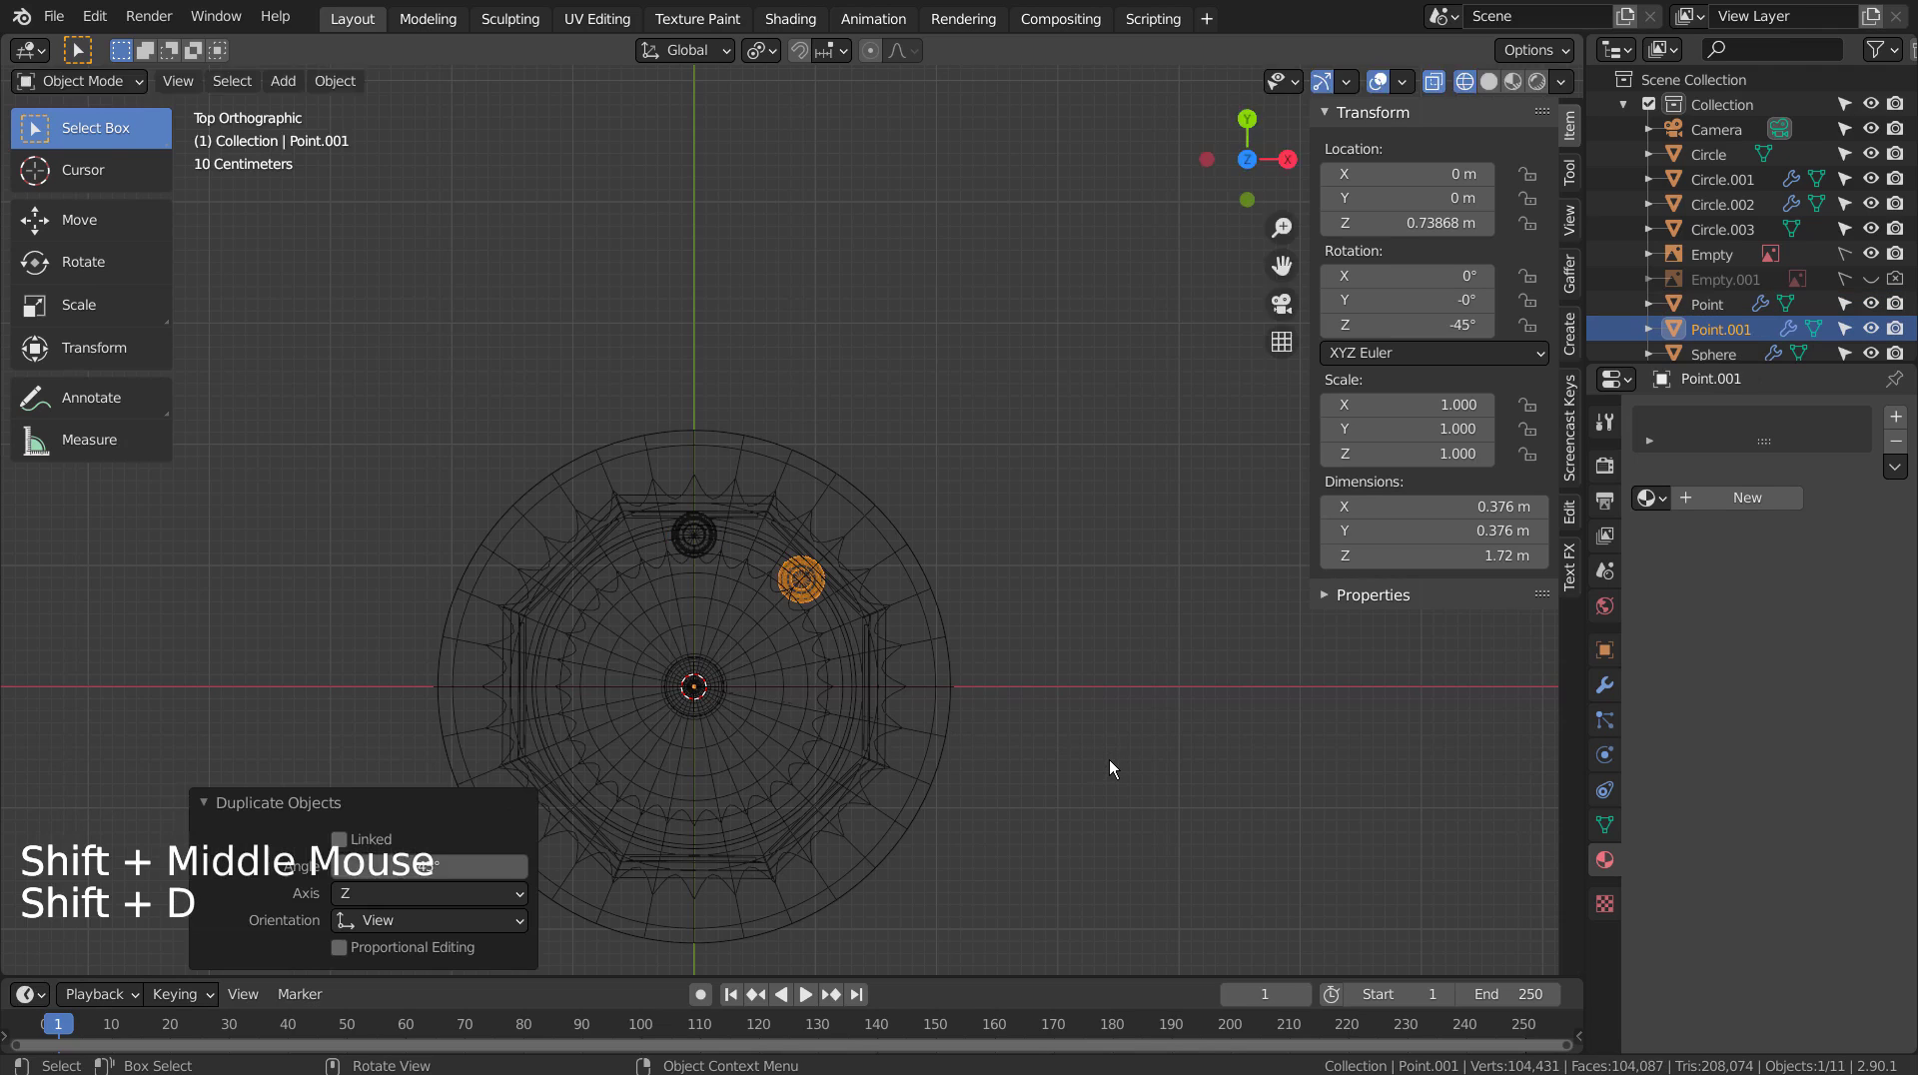
Add six more column copies, each rotated a further 45° about the centre, to complete a ring of eight.
{"action": "key", "text": "shift+d"}
{"action": "type", "text": "45"}
{"action": "key", "text": "Return"}
{"action": "key", "text": "shift+d"}
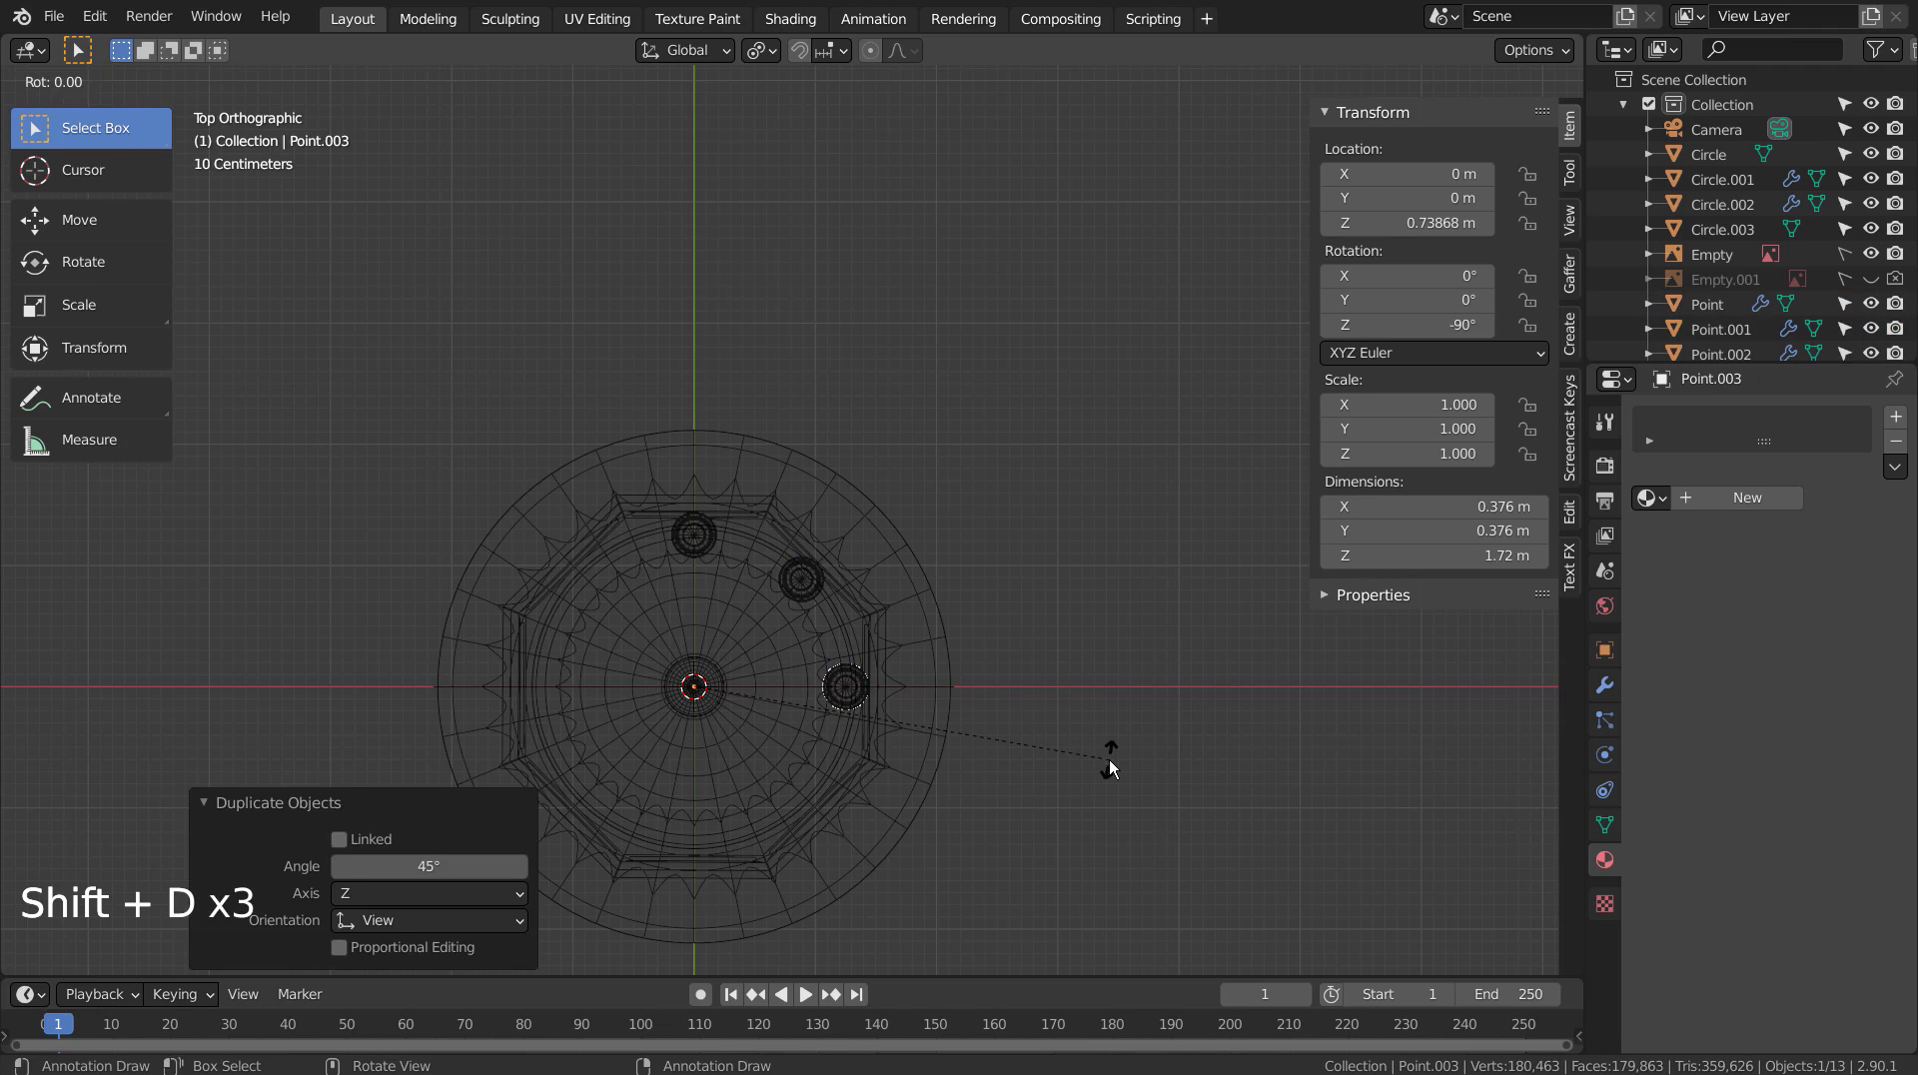
{"action": "type", "text": "45"}
{"action": "key", "text": "Return"}
{"action": "key", "text": "shift+d"}
{"action": "type", "text": "r45"}
{"action": "key", "text": "Return"}
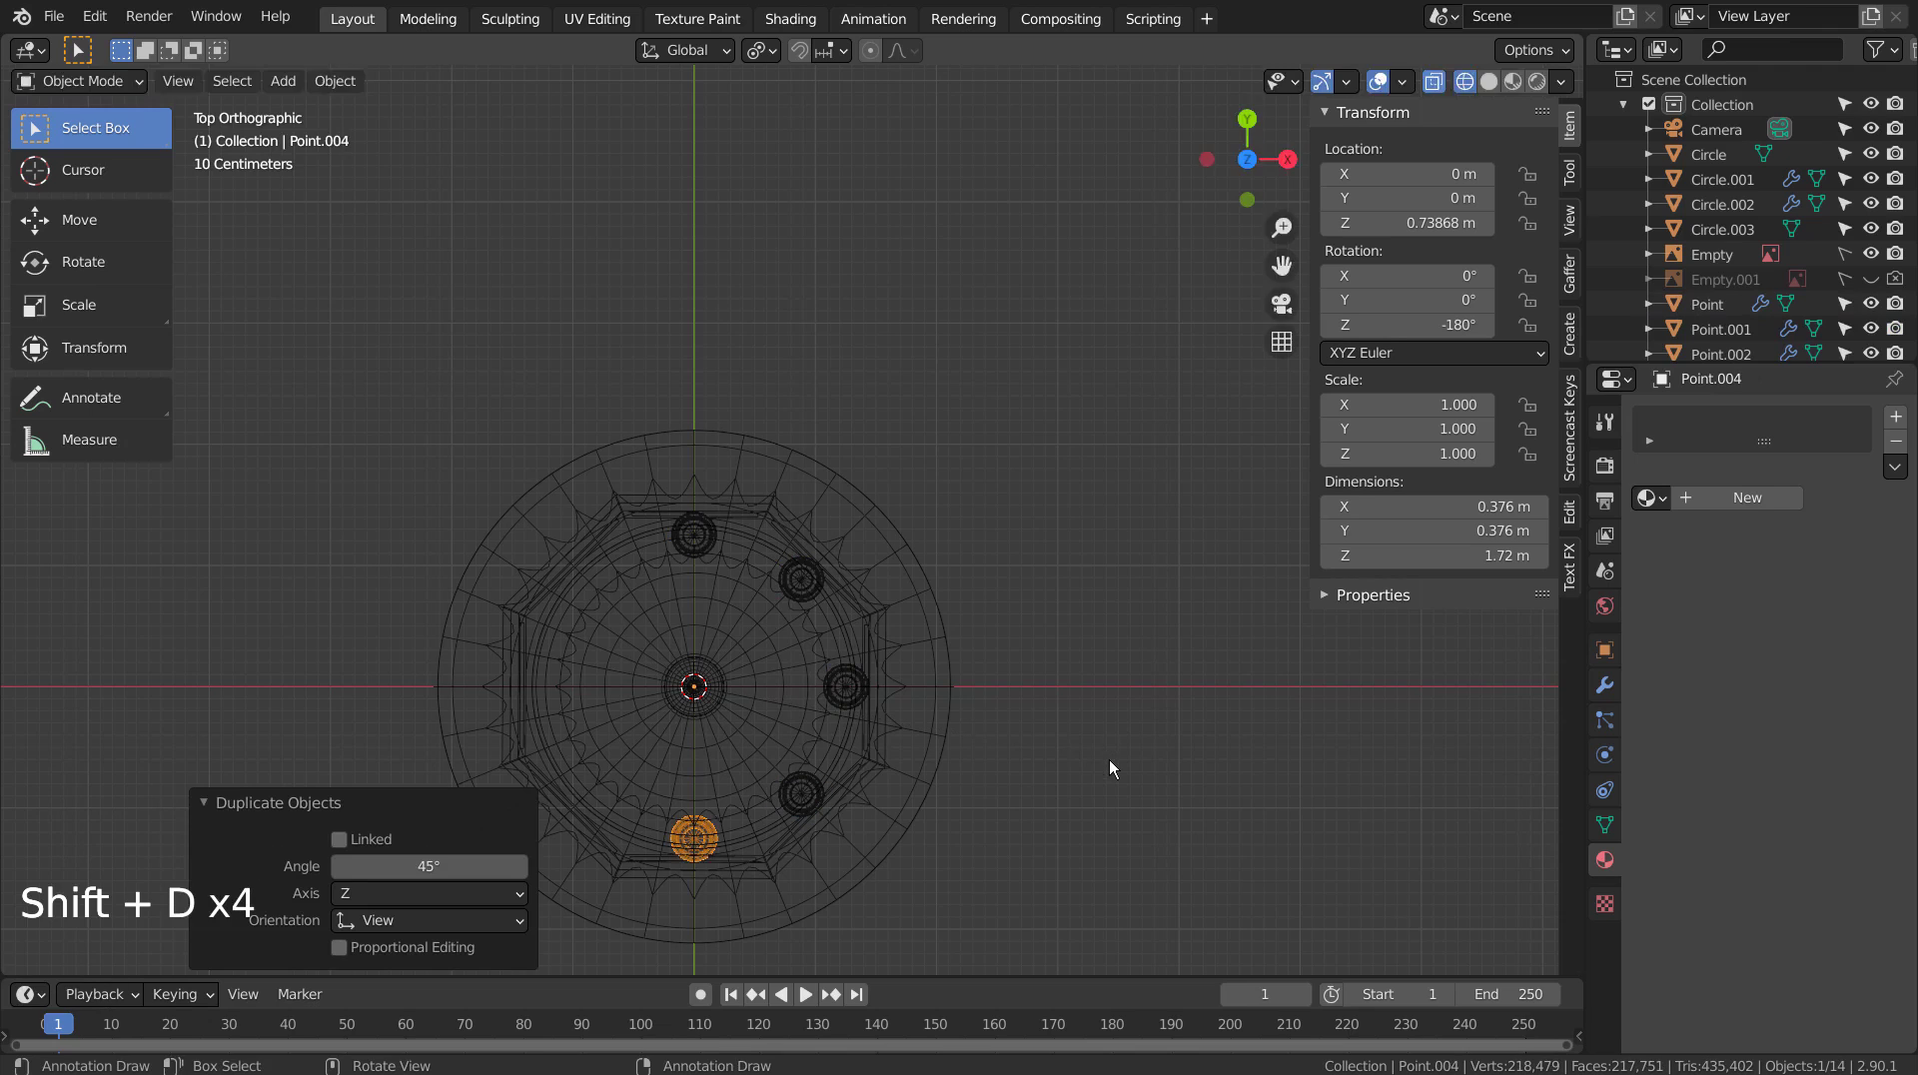
{"action": "key", "text": "shift+d"}
{"action": "key", "text": "r"}
{"action": "key", "text": "Return"}
{"action": "key", "text": "shift+d"}
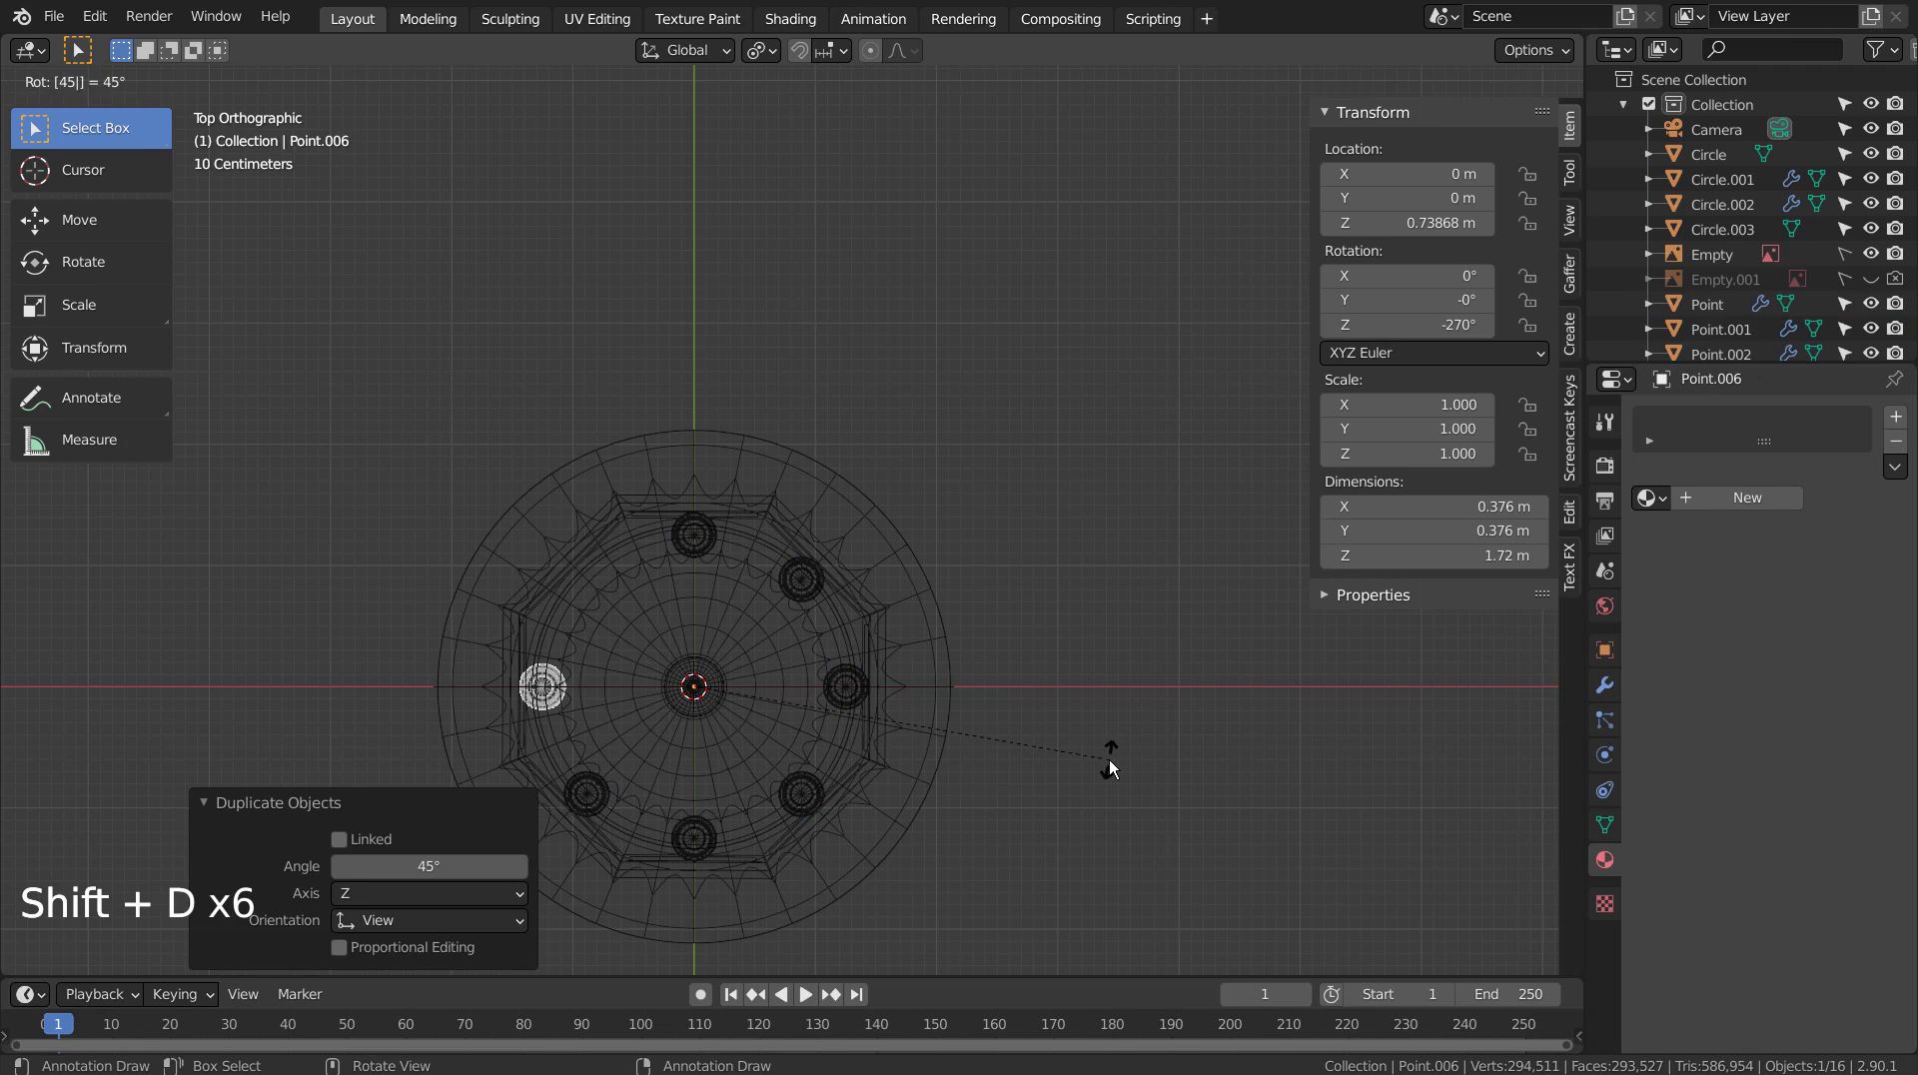
{"action": "key", "text": "Return"}
{"action": "key", "text": "shift+d"}
{"action": "key", "text": "r"}
{"action": "key", "text": "Return"}
{"action": "key", "text": "Tab"}
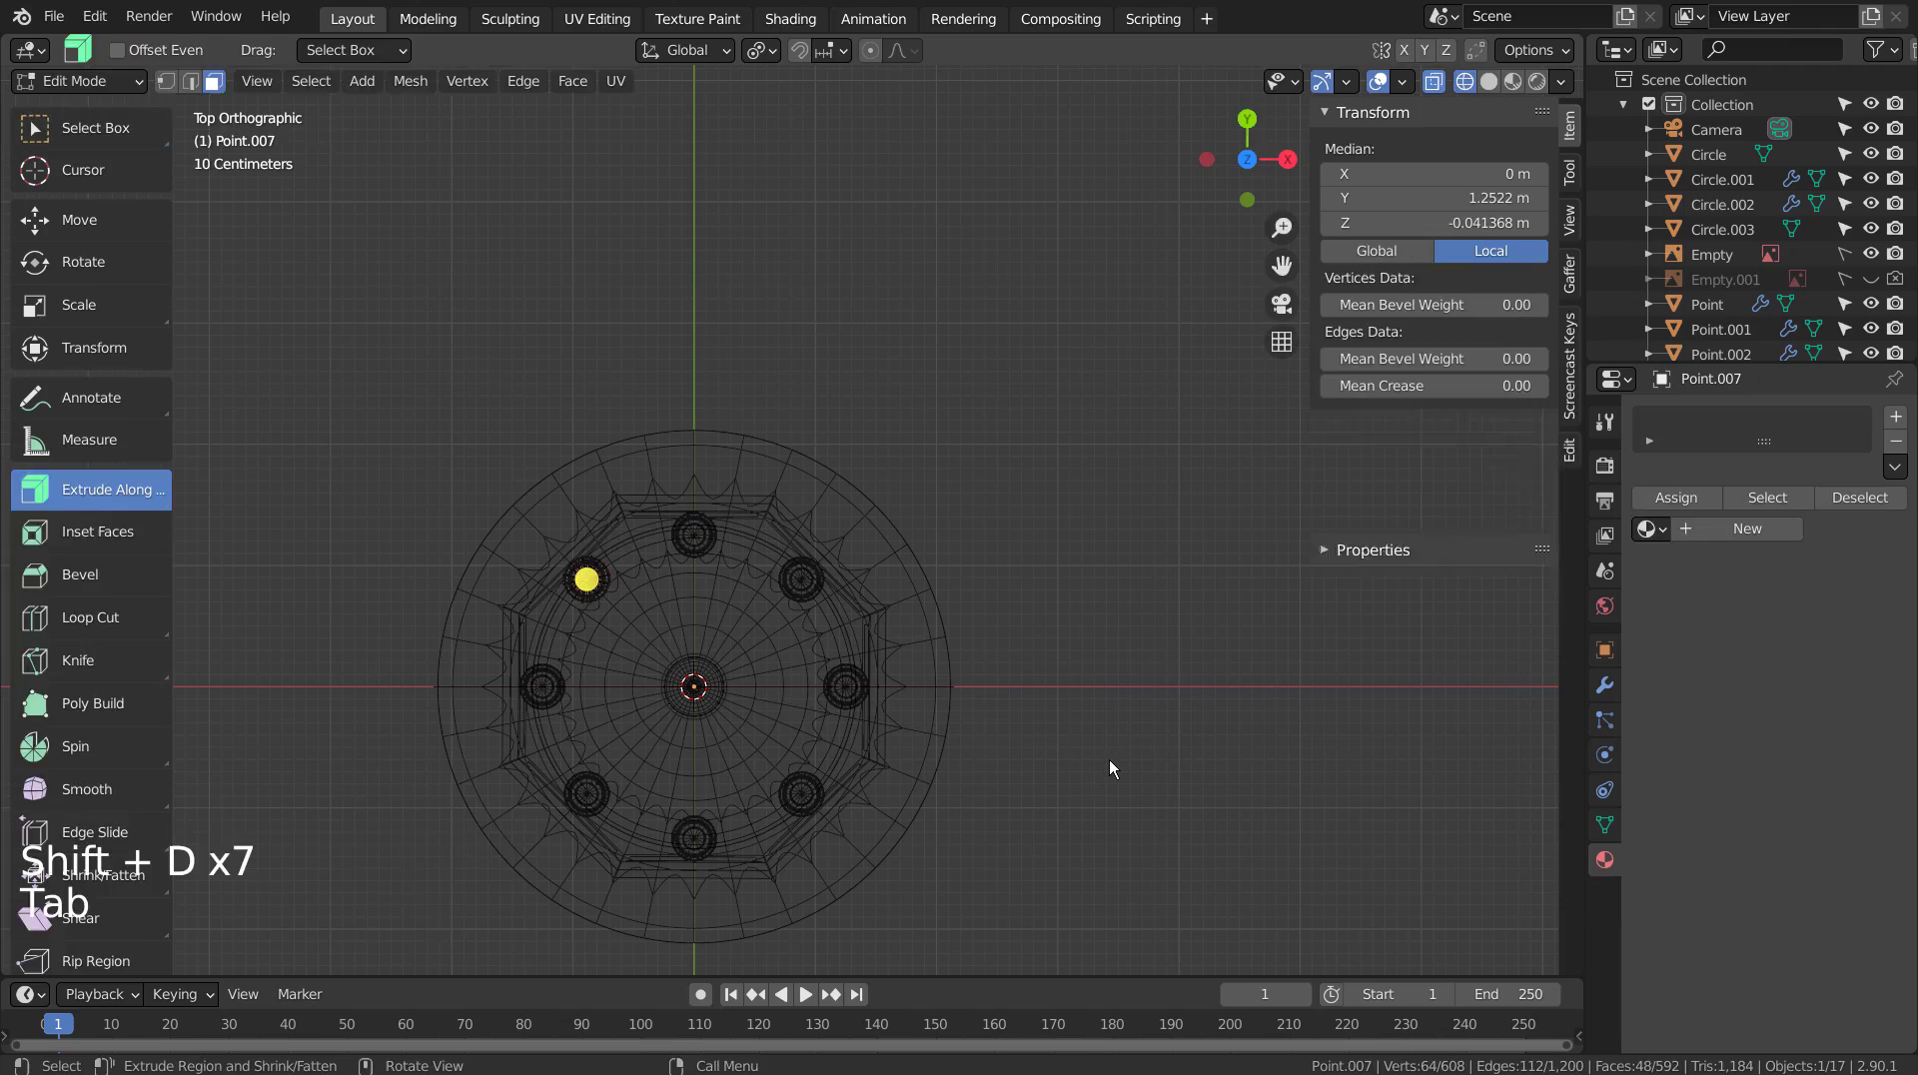
{"action": "key", "text": "Tab"}
Switch back to solid shading, examine the ring of columns from several angles, and clear the selection.
{"action": "middle_click_drag", "start_coordinate": [1109, 759], "coordinate": [1143, 546]}
{"action": "middle_click", "coordinate": [1142, 545]}
{"action": "scroll", "coordinate": [1143, 546], "scroll_direction": "down", "scroll_amount": 3}
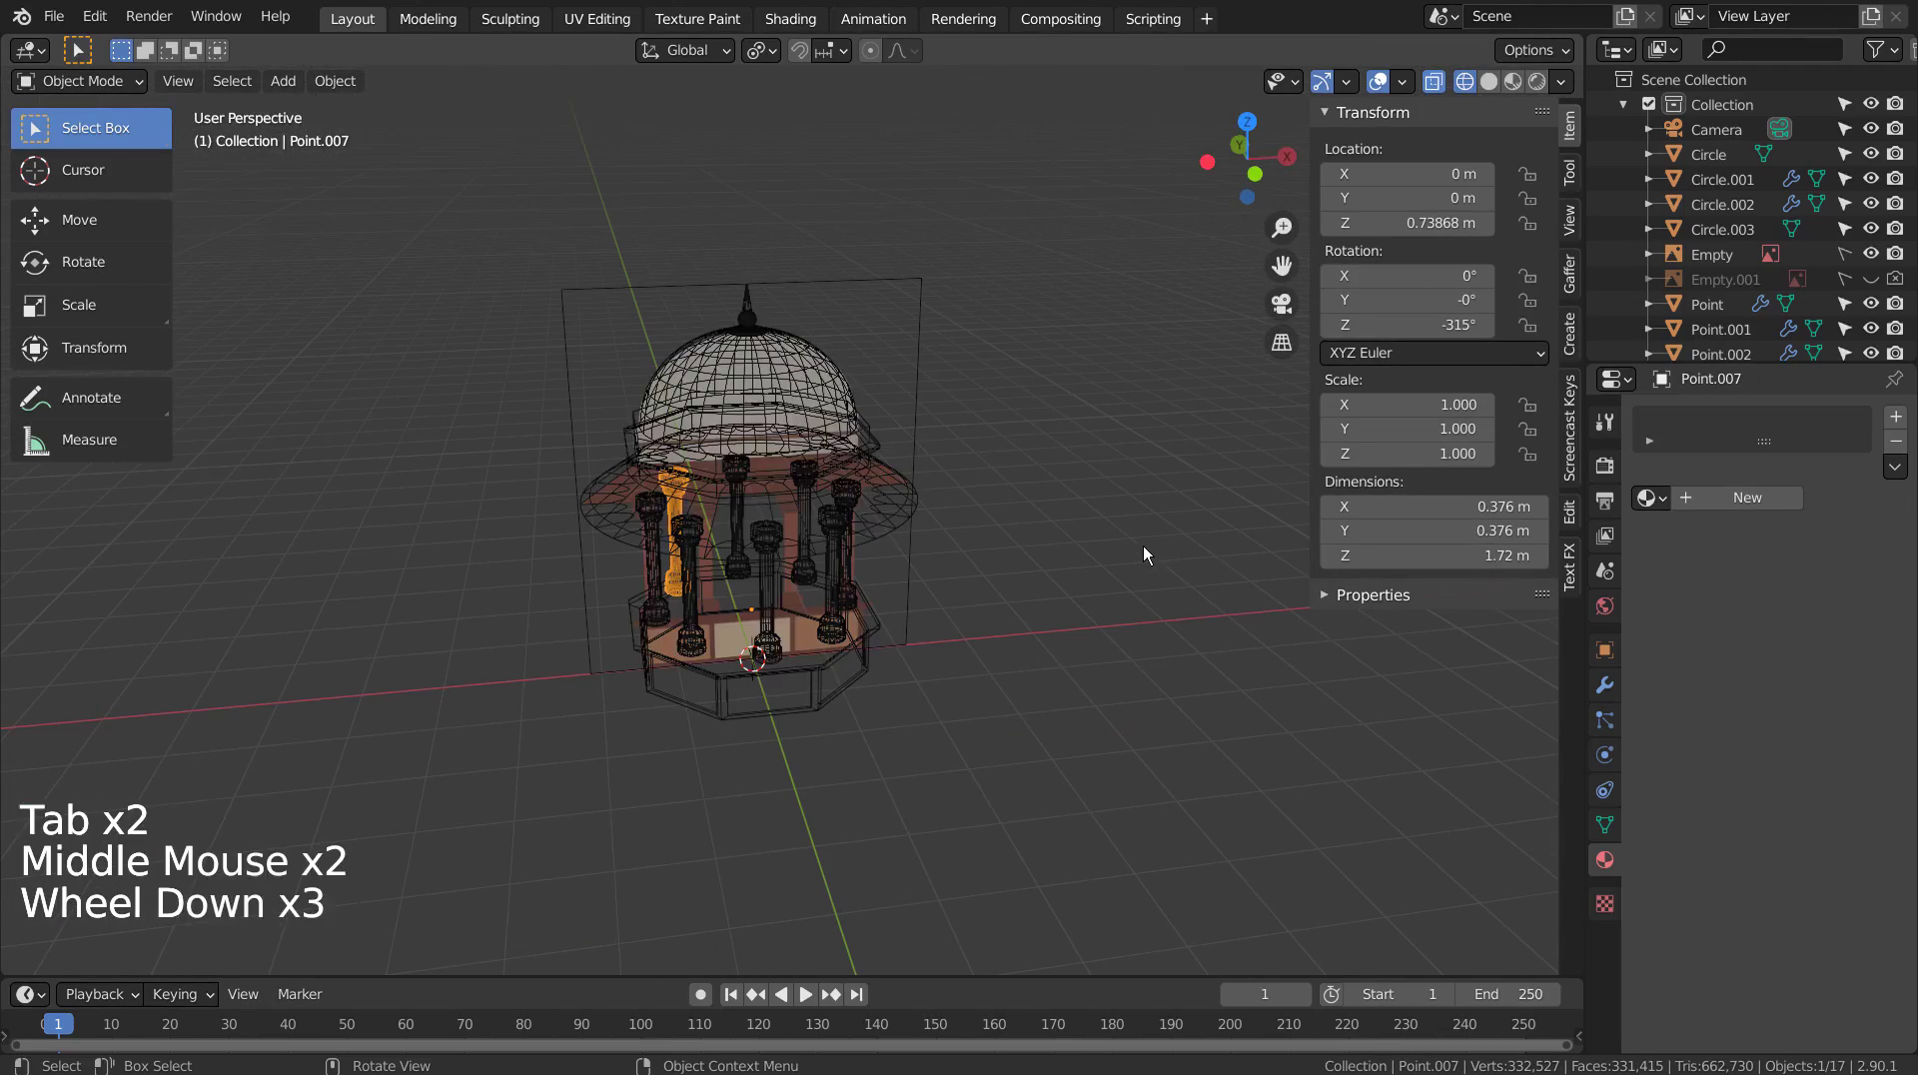
{"action": "key", "text": "shift+z"}
{"action": "middle_click_drag", "start_coordinate": [1146, 711], "coordinate": [898, 710]}
{"action": "scroll", "coordinate": [747, 449], "scroll_direction": "up", "scroll_amount": 2}
{"action": "scroll", "coordinate": [745, 443], "scroll_direction": "up", "scroll_amount": 2}
{"action": "middle_click_drag", "start_coordinate": [745, 447], "coordinate": [1749, 373]}
{"action": "scroll", "coordinate": [1148, 451], "scroll_direction": "down", "scroll_amount": 5}
{"action": "left_click", "coordinate": [1079, 644]}
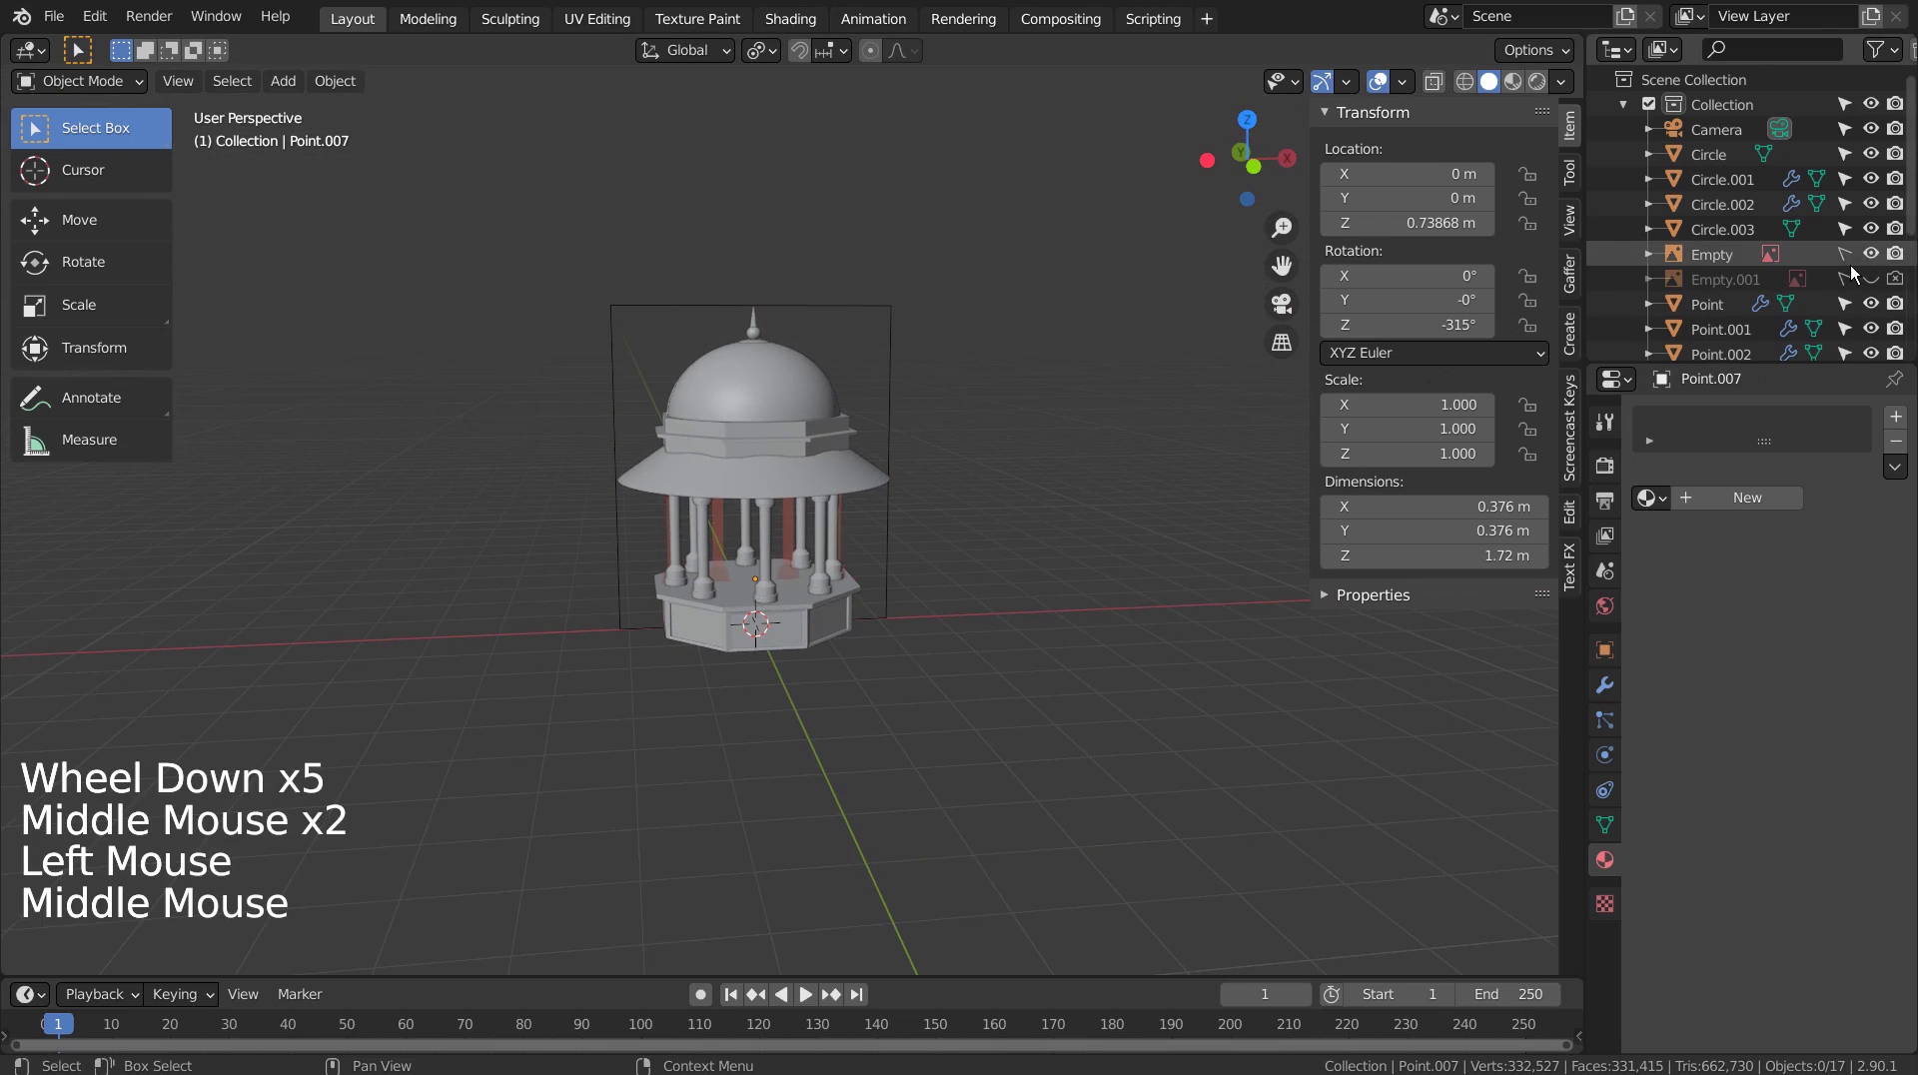
Apply the Subdivision modifier of the sloping eave Circle.001 and the Mirror modifier of the octagonal band Circle.002.
{"action": "left_click", "coordinate": [1737, 180]}
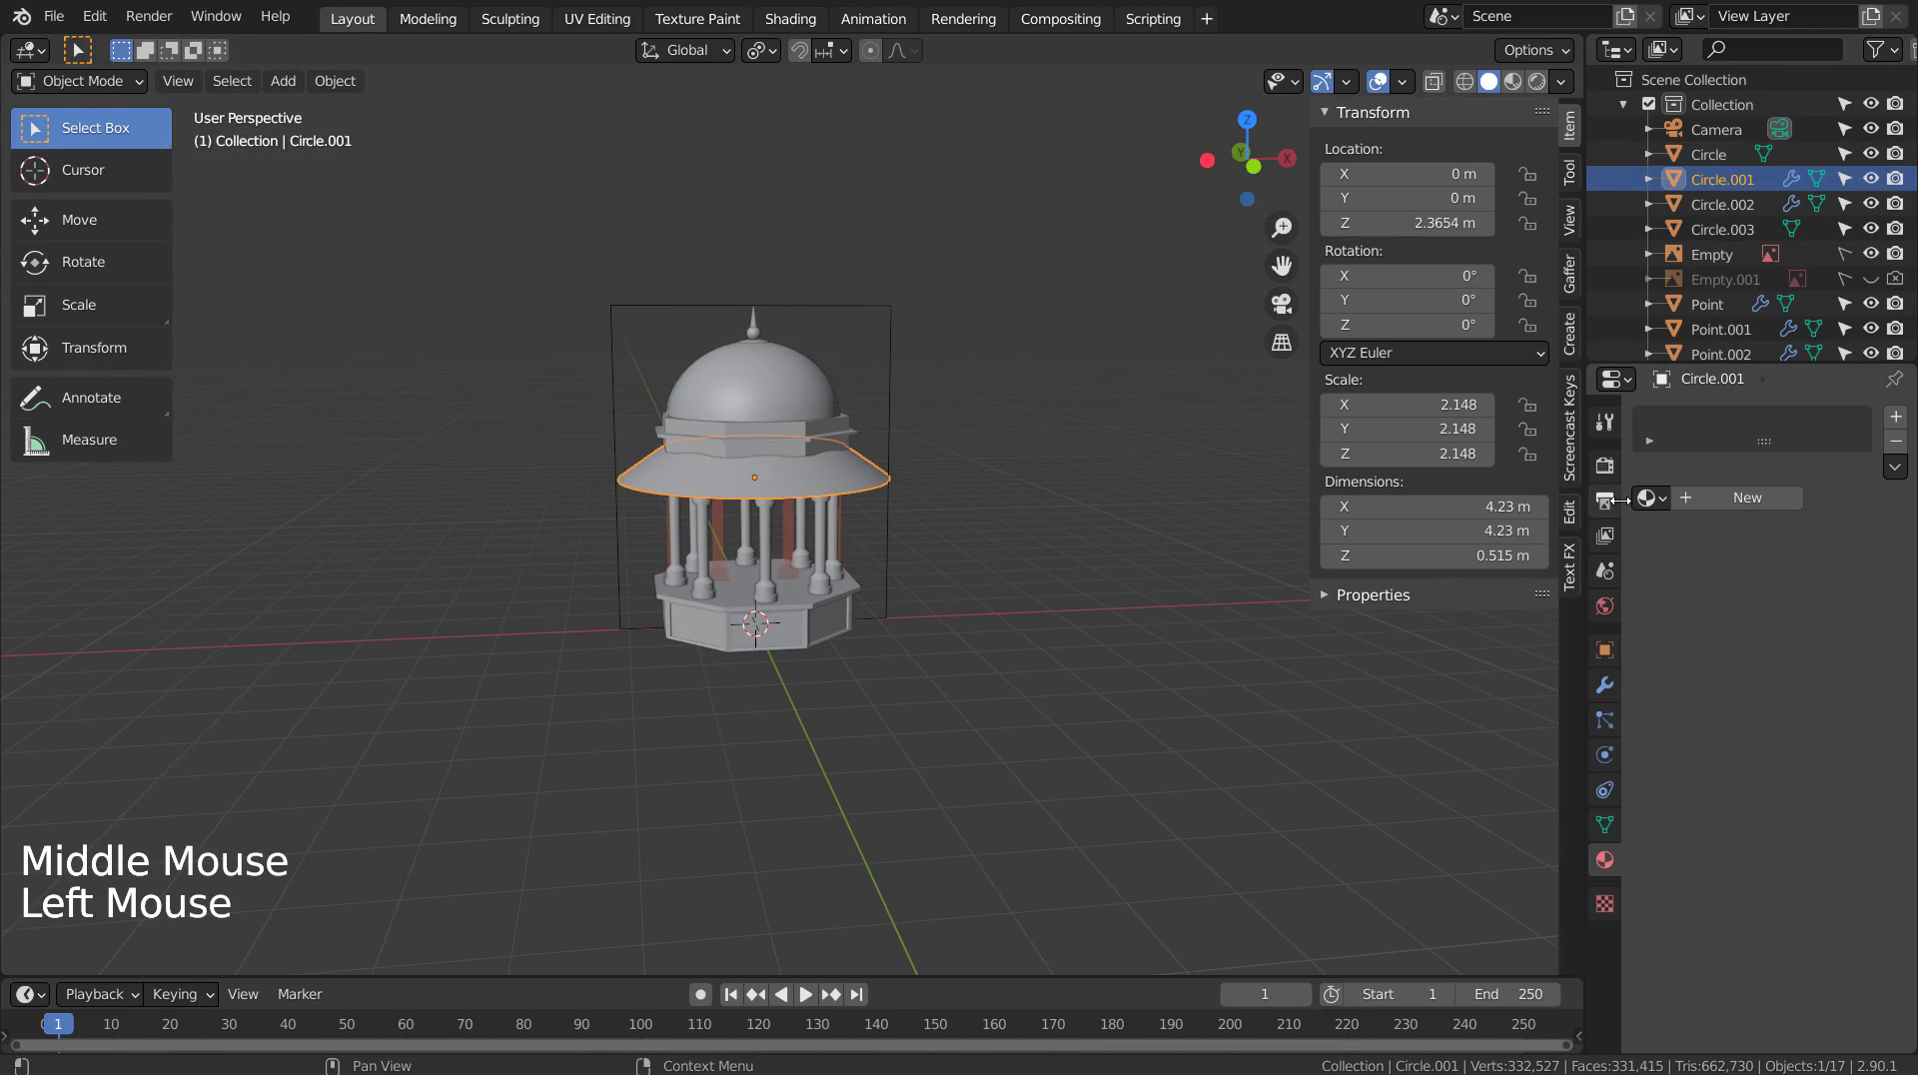
{"action": "left_click", "coordinate": [1604, 684]}
{"action": "key", "text": "ctrl+a"}
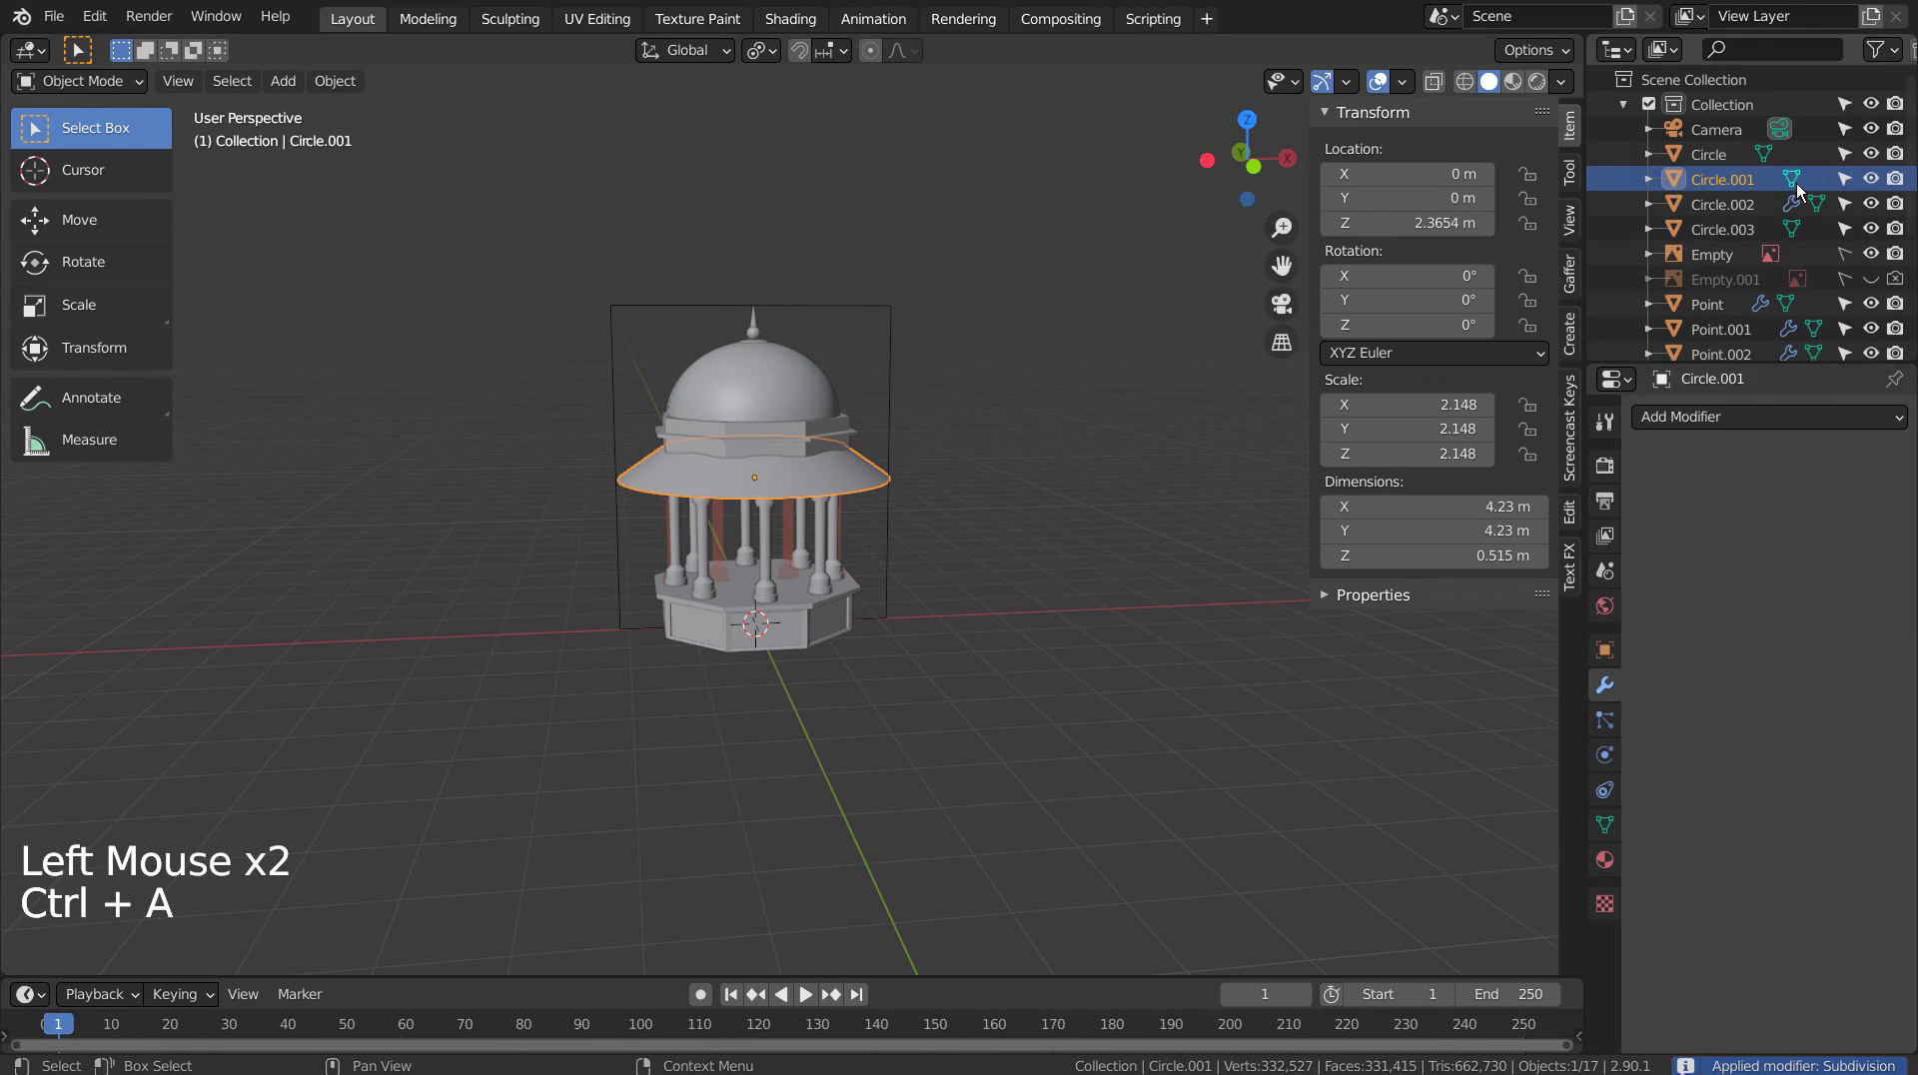
{"action": "left_click", "coordinate": [1735, 204]}
{"action": "key", "text": "ctrl+a"}
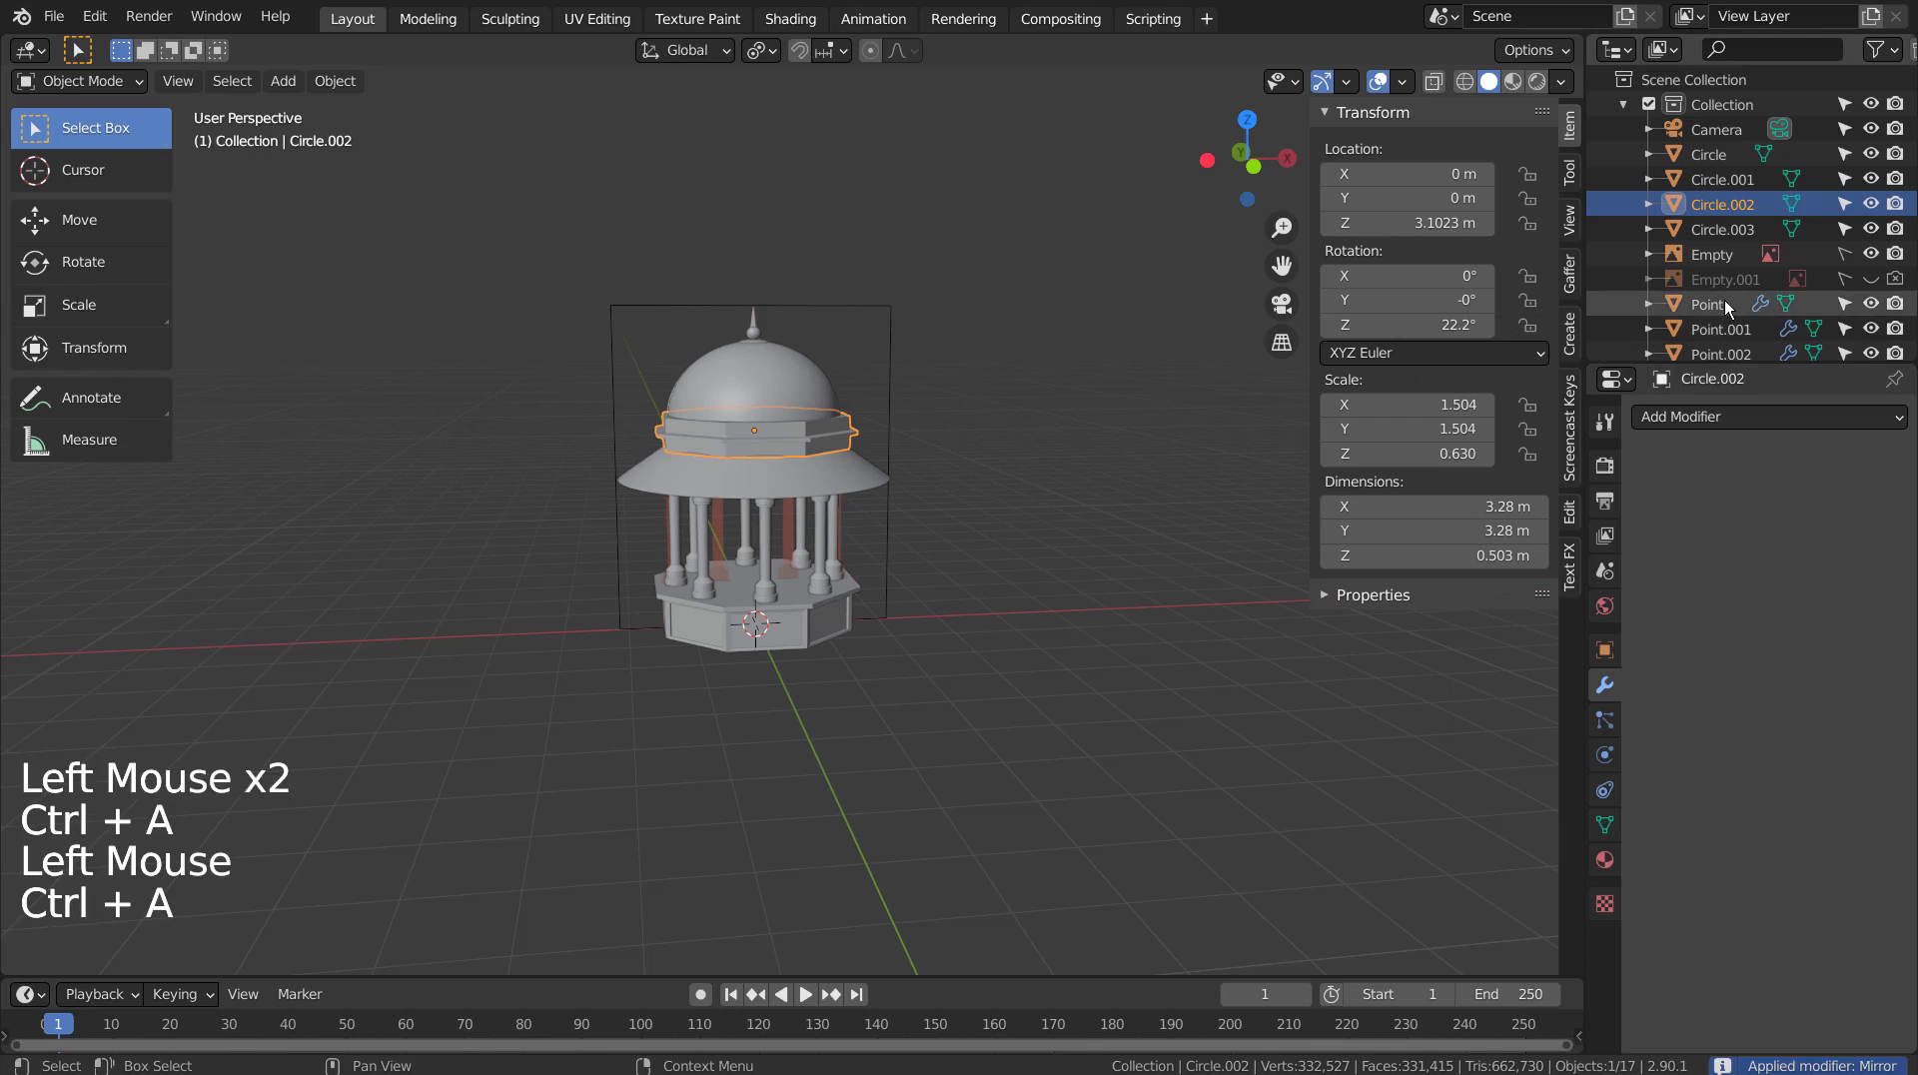
Apply the Subdivision modifier on each of the eight columns, Point through Point.007.
{"action": "left_click", "coordinate": [1710, 304]}
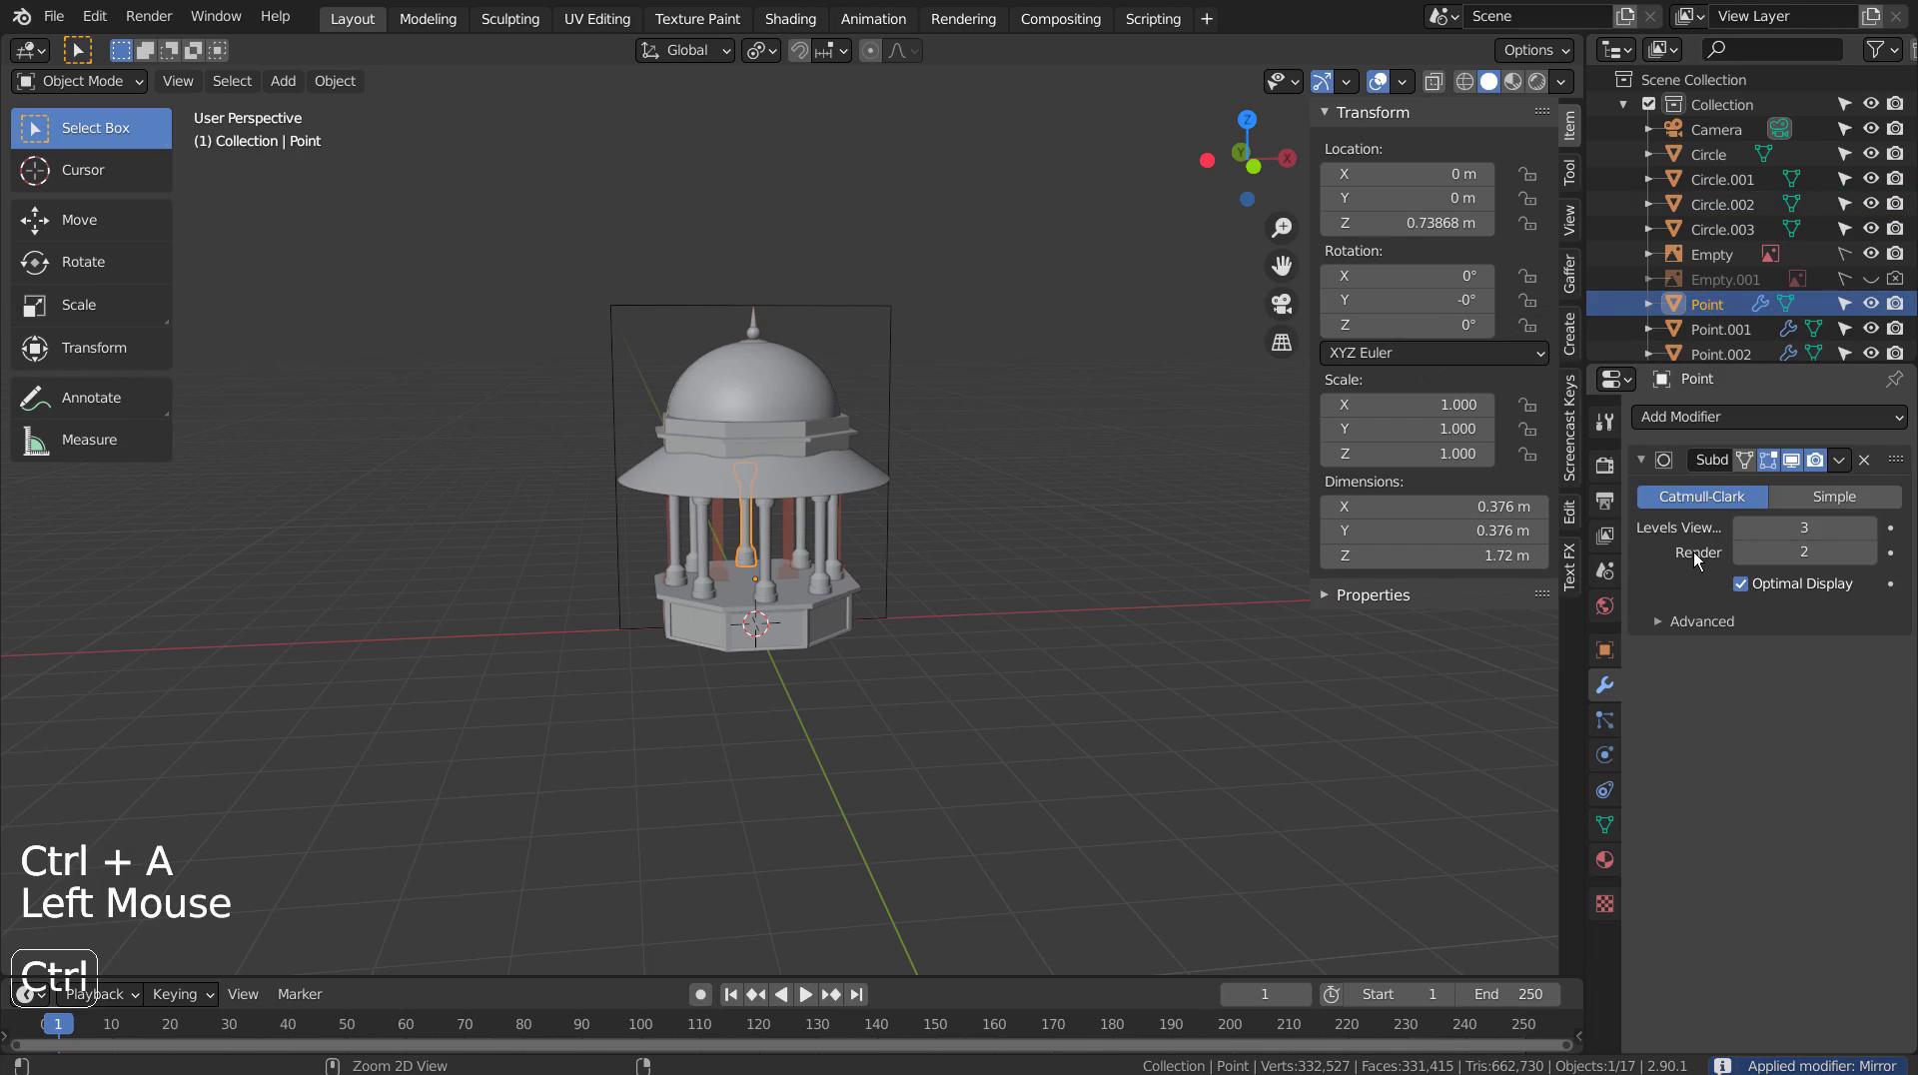
{"action": "key", "text": "ctrl+a"}
{"action": "scroll", "coordinate": [1723, 352], "scroll_direction": "down", "scroll_amount": 7}
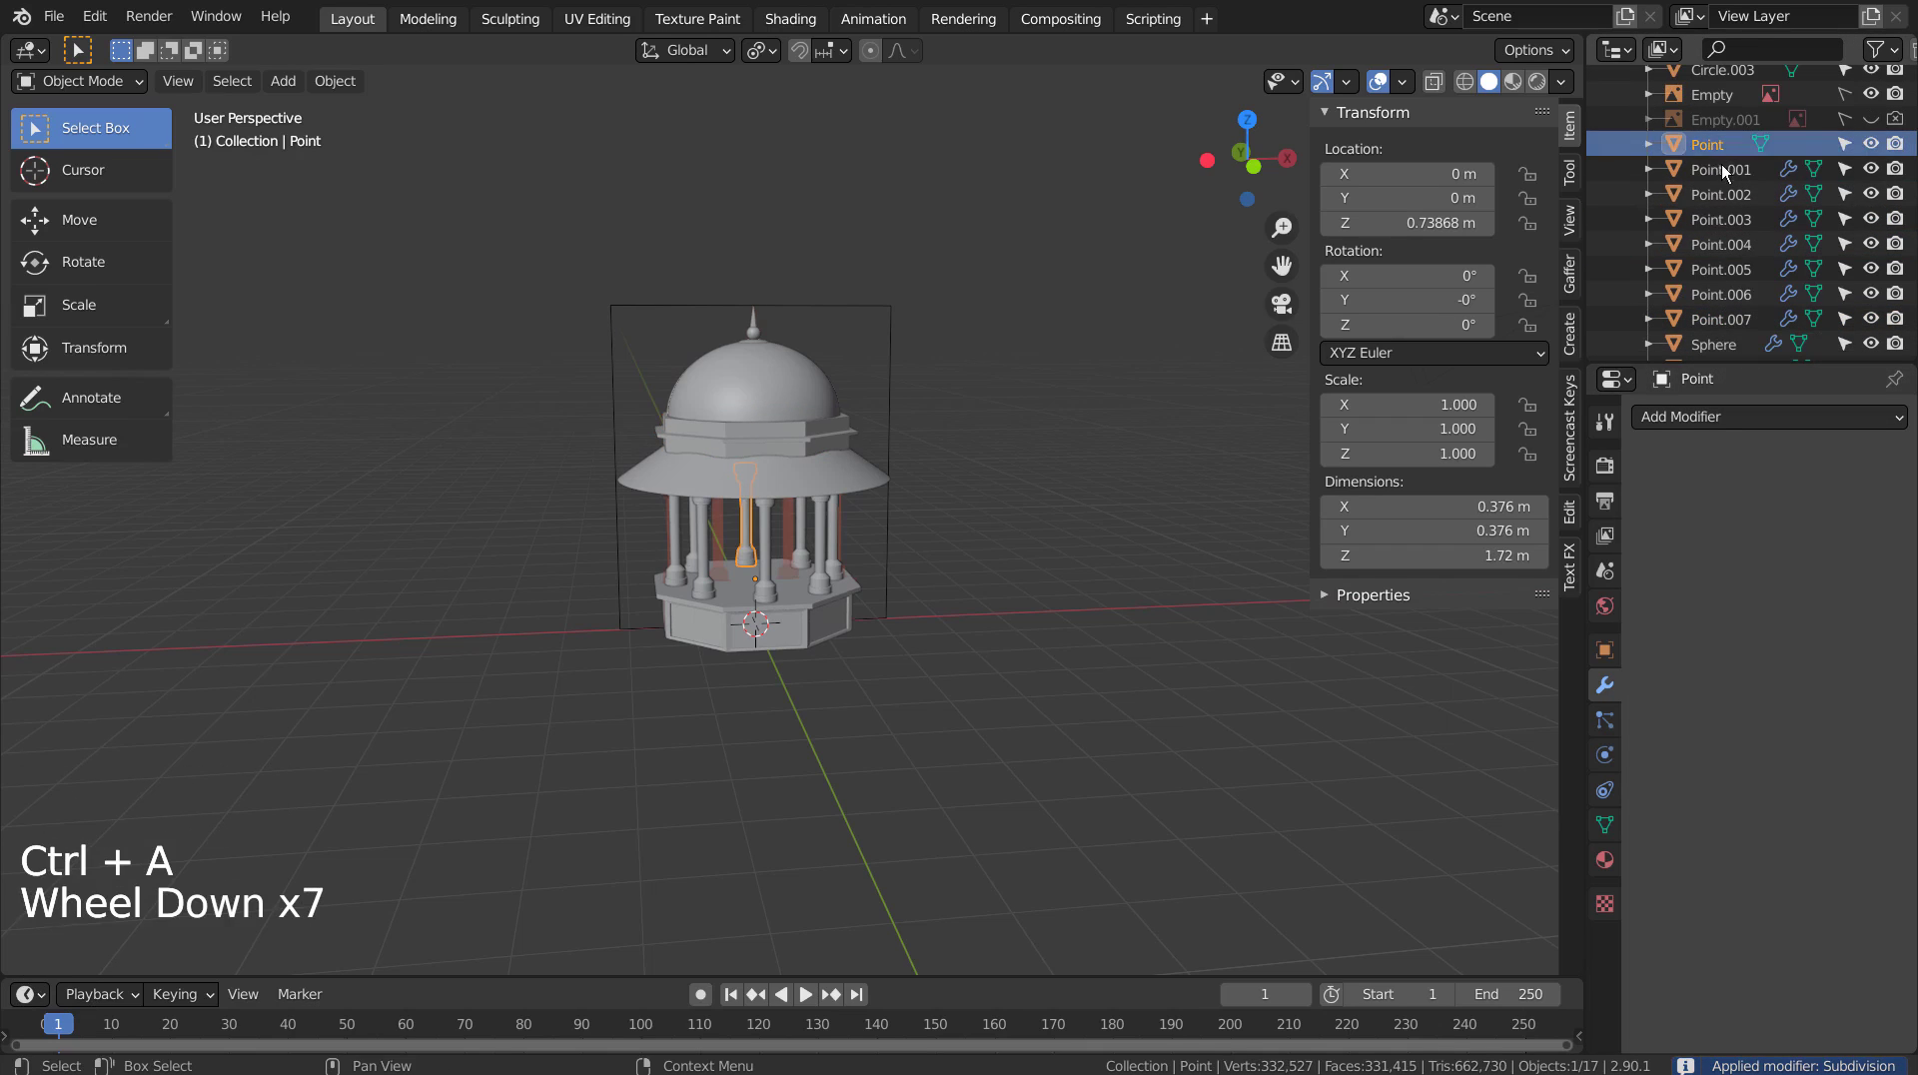
{"action": "left_click", "coordinate": [1721, 170]}
{"action": "key", "text": "ctrl+a"}
{"action": "left_click", "coordinate": [1721, 195]}
{"action": "key", "text": "ctrl+a"}
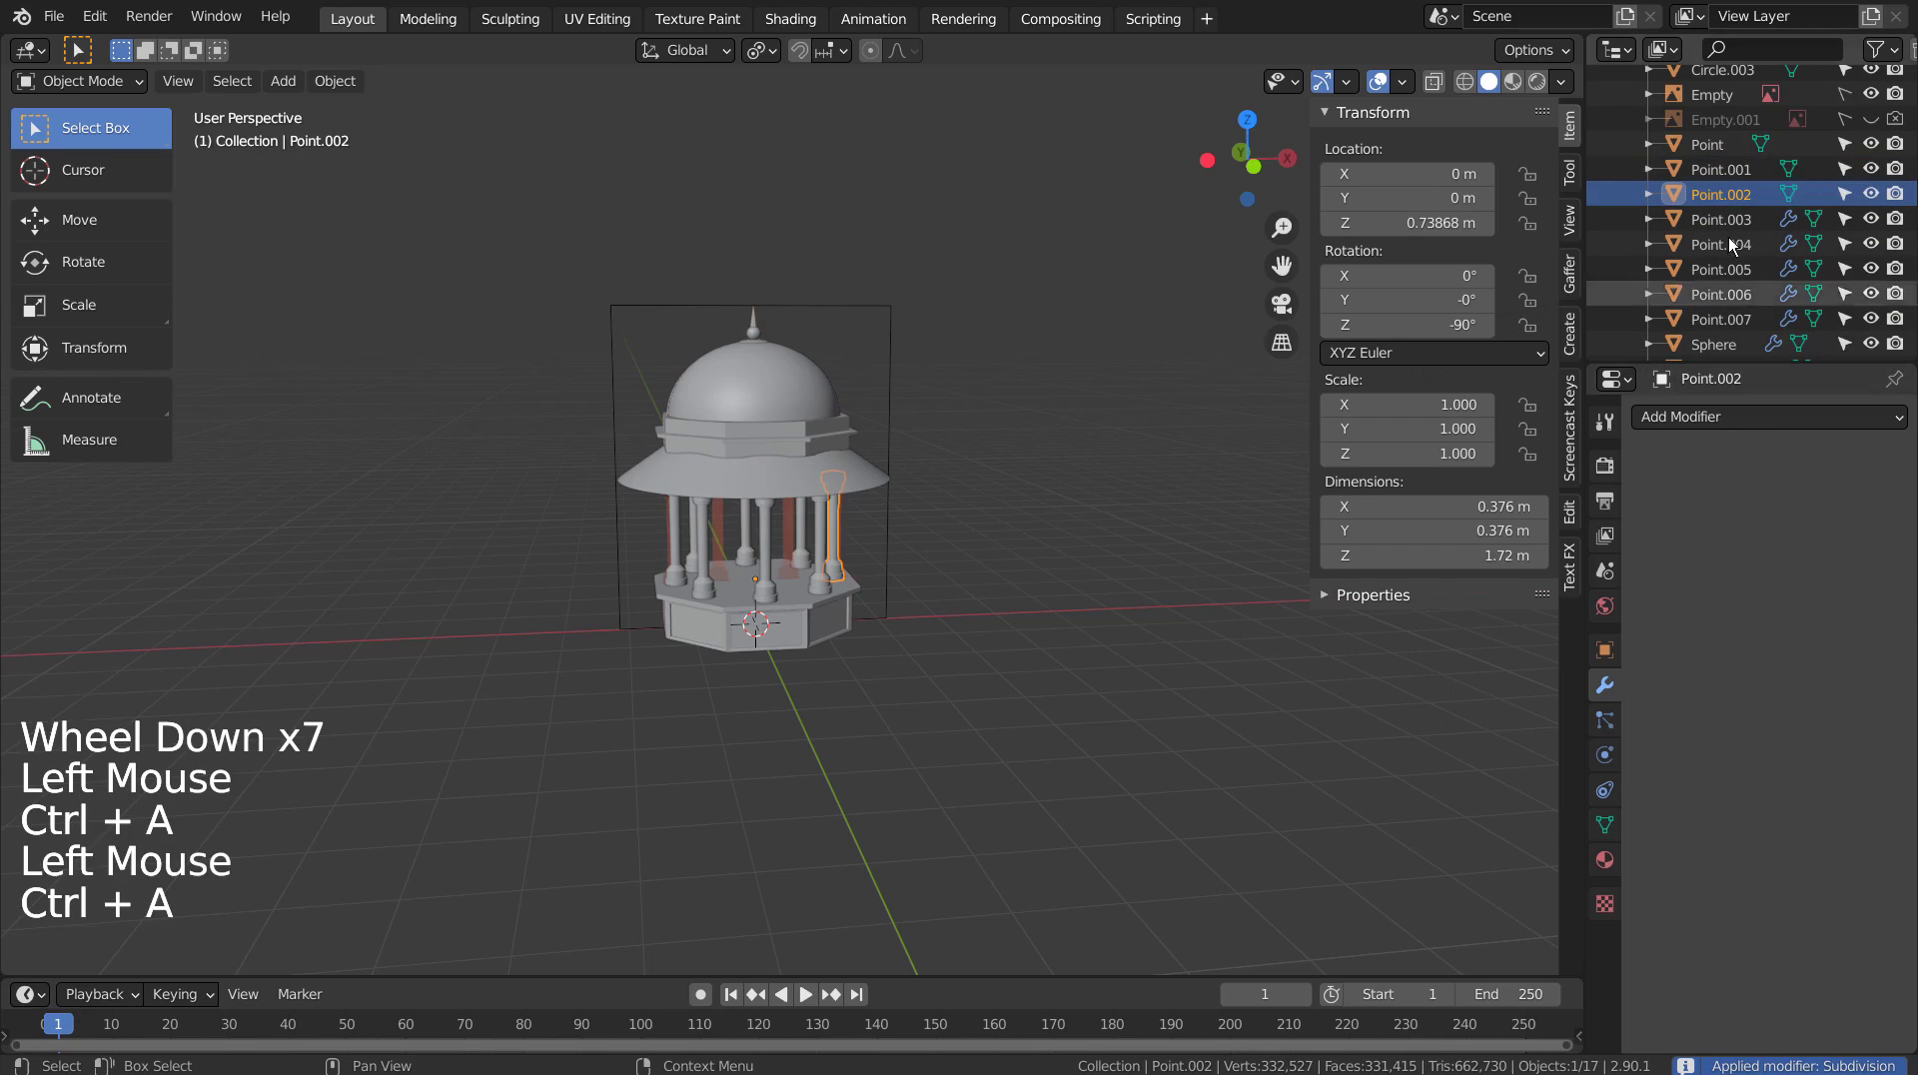
{"action": "left_click", "coordinate": [1721, 219]}
{"action": "key", "text": "ctrl+a"}
{"action": "left_click", "coordinate": [1721, 245]}
{"action": "key", "text": "ctrl+a"}
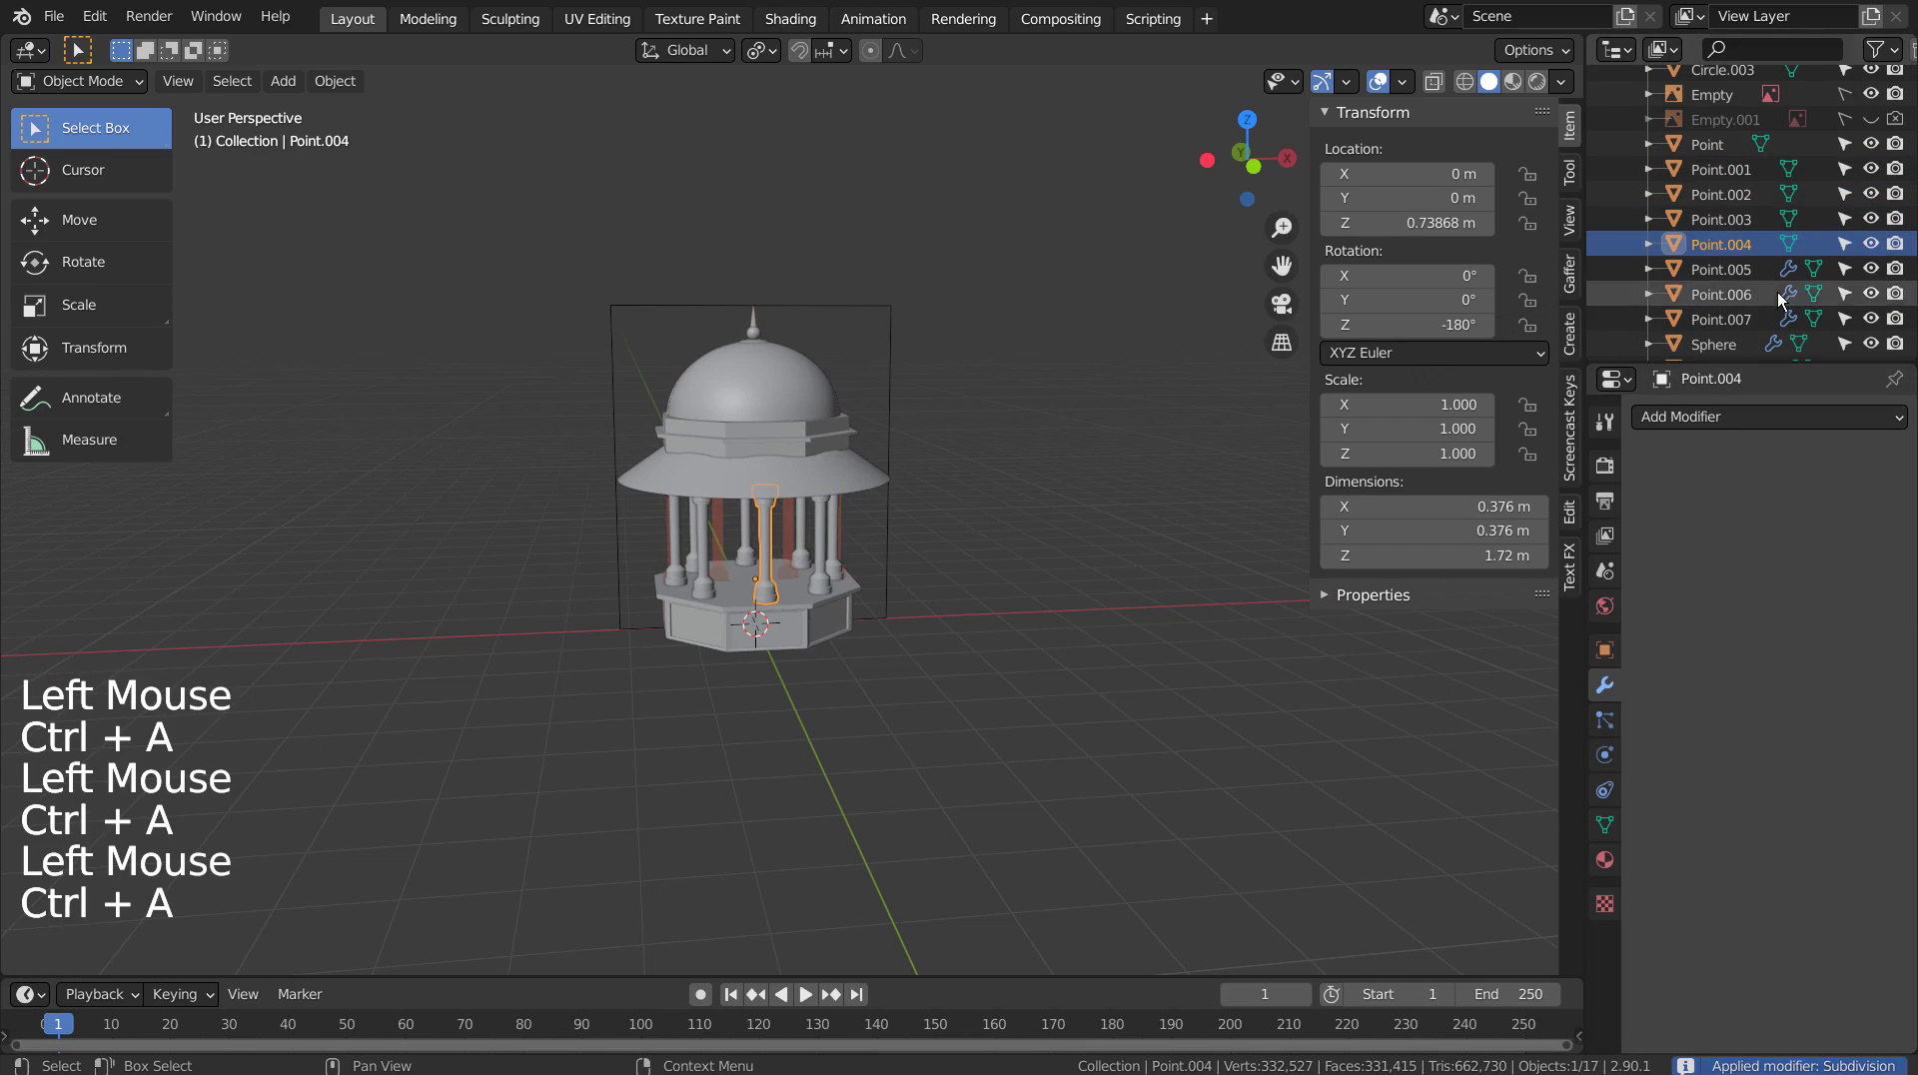
{"action": "left_click", "coordinate": [1777, 270]}
{"action": "key", "text": "ctrl+a"}
{"action": "left_click", "coordinate": [1704, 295]}
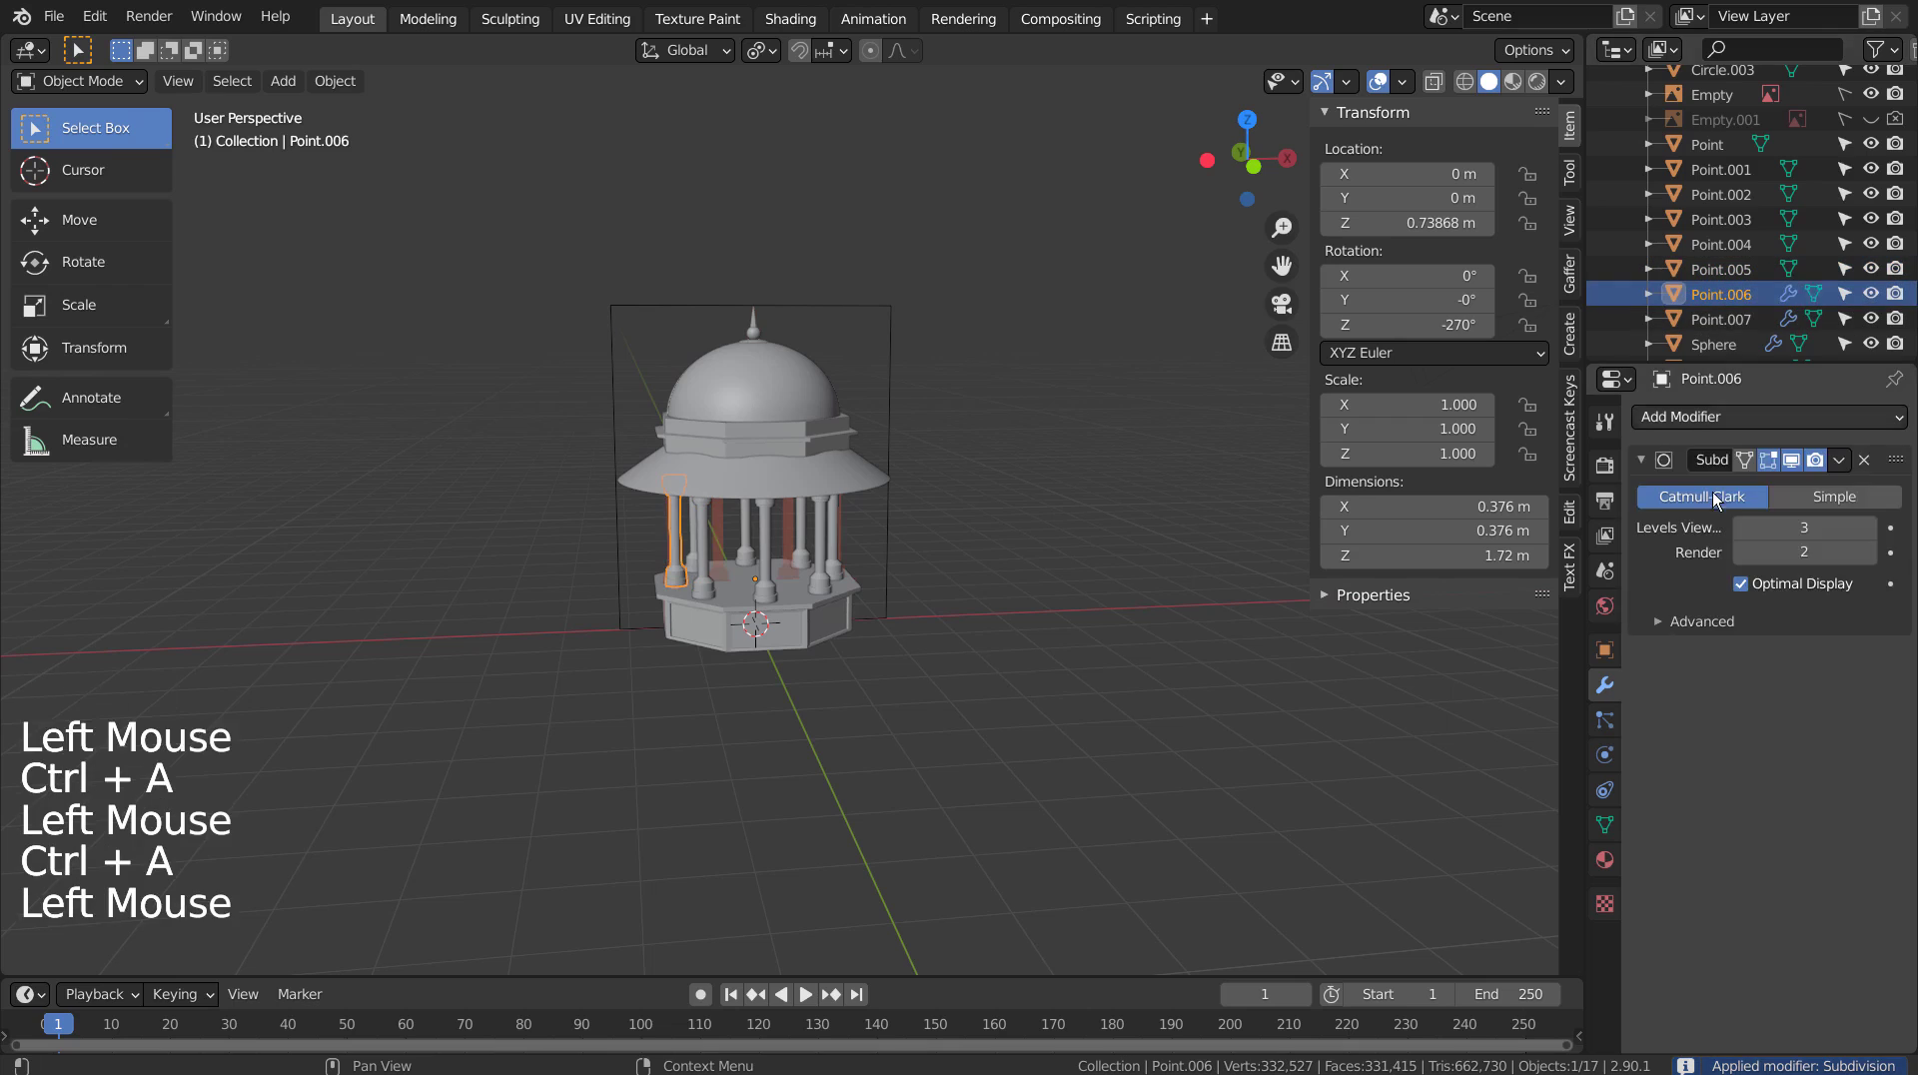
{"action": "key", "text": "ctrl+a"}
{"action": "left_click", "coordinate": [1738, 319]}
{"action": "key", "text": "ctrl+a"}
Apply the Subdivision modifier on the dome object Sphere.
{"action": "left_click", "coordinate": [1710, 344]}
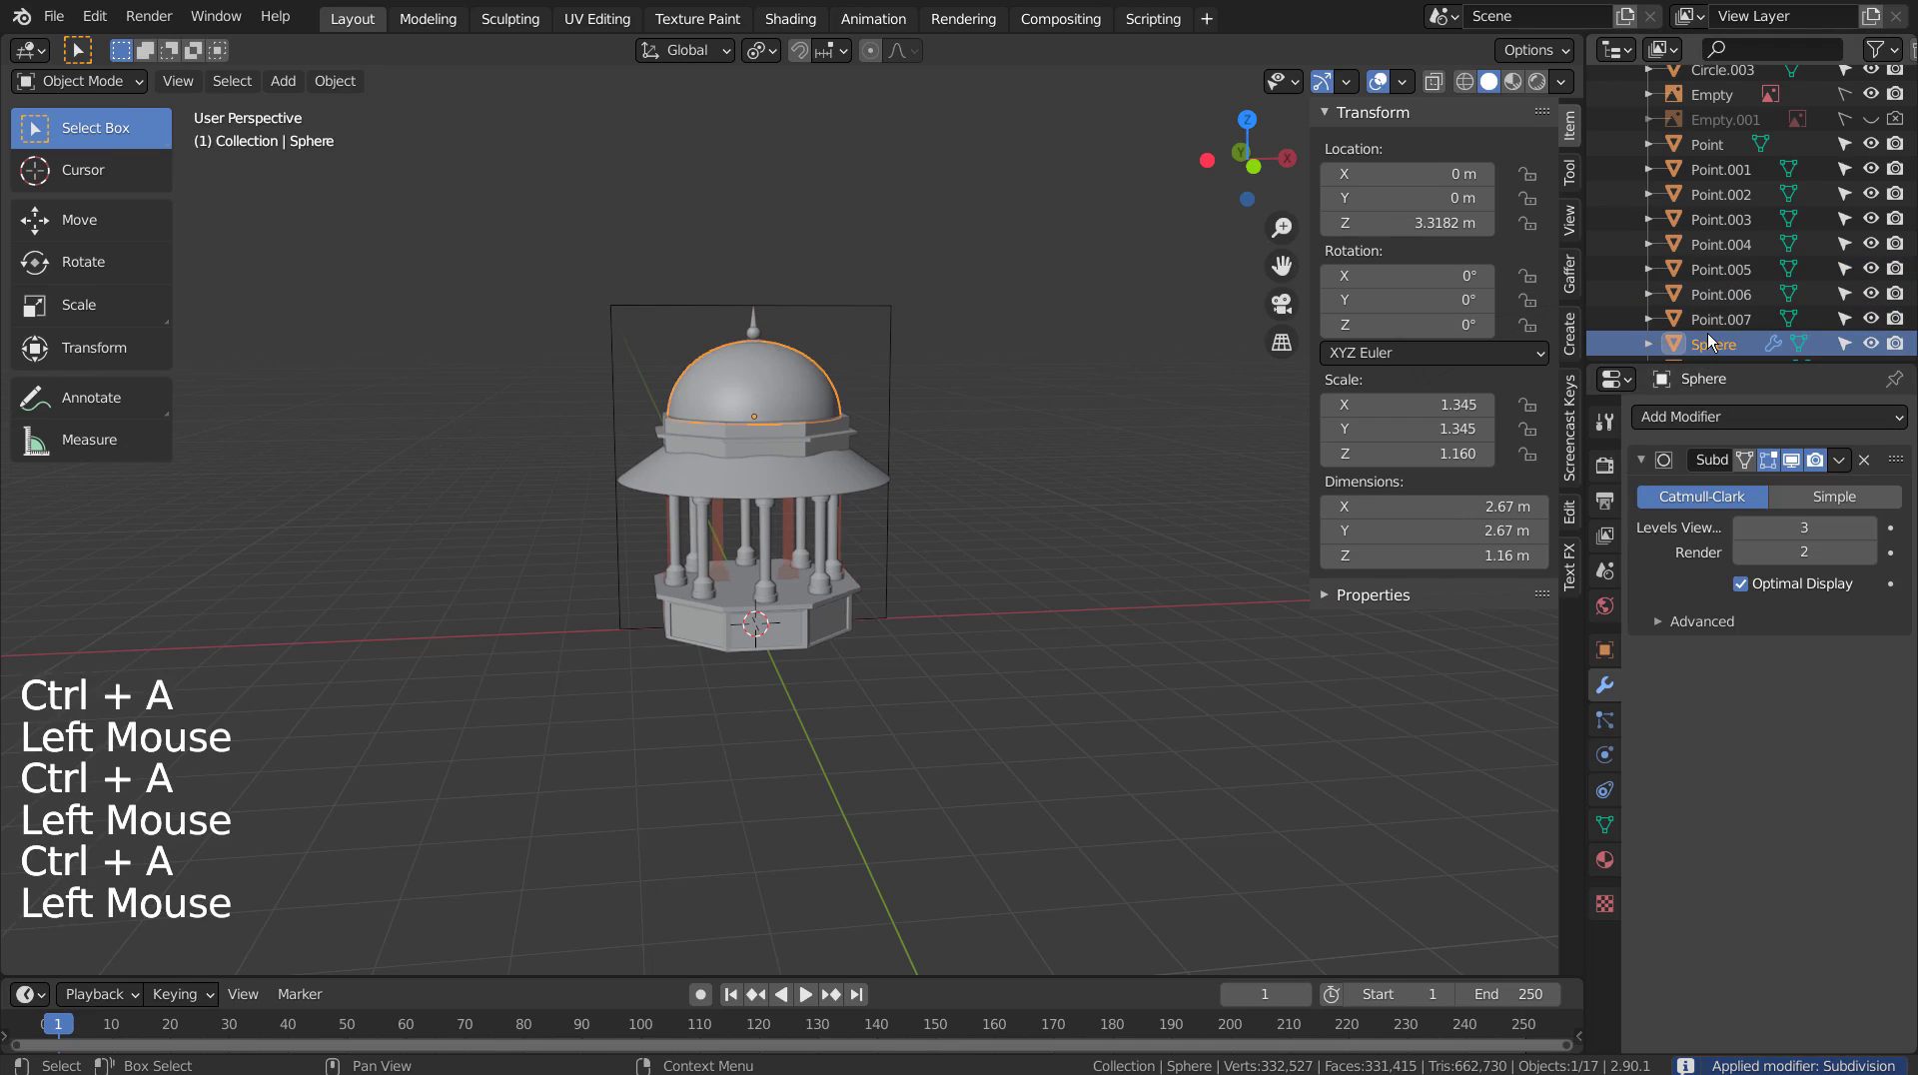
{"action": "key", "text": "ctrl+a"}
{"action": "scroll", "coordinate": [1711, 332], "scroll_direction": "down", "scroll_amount": 3}
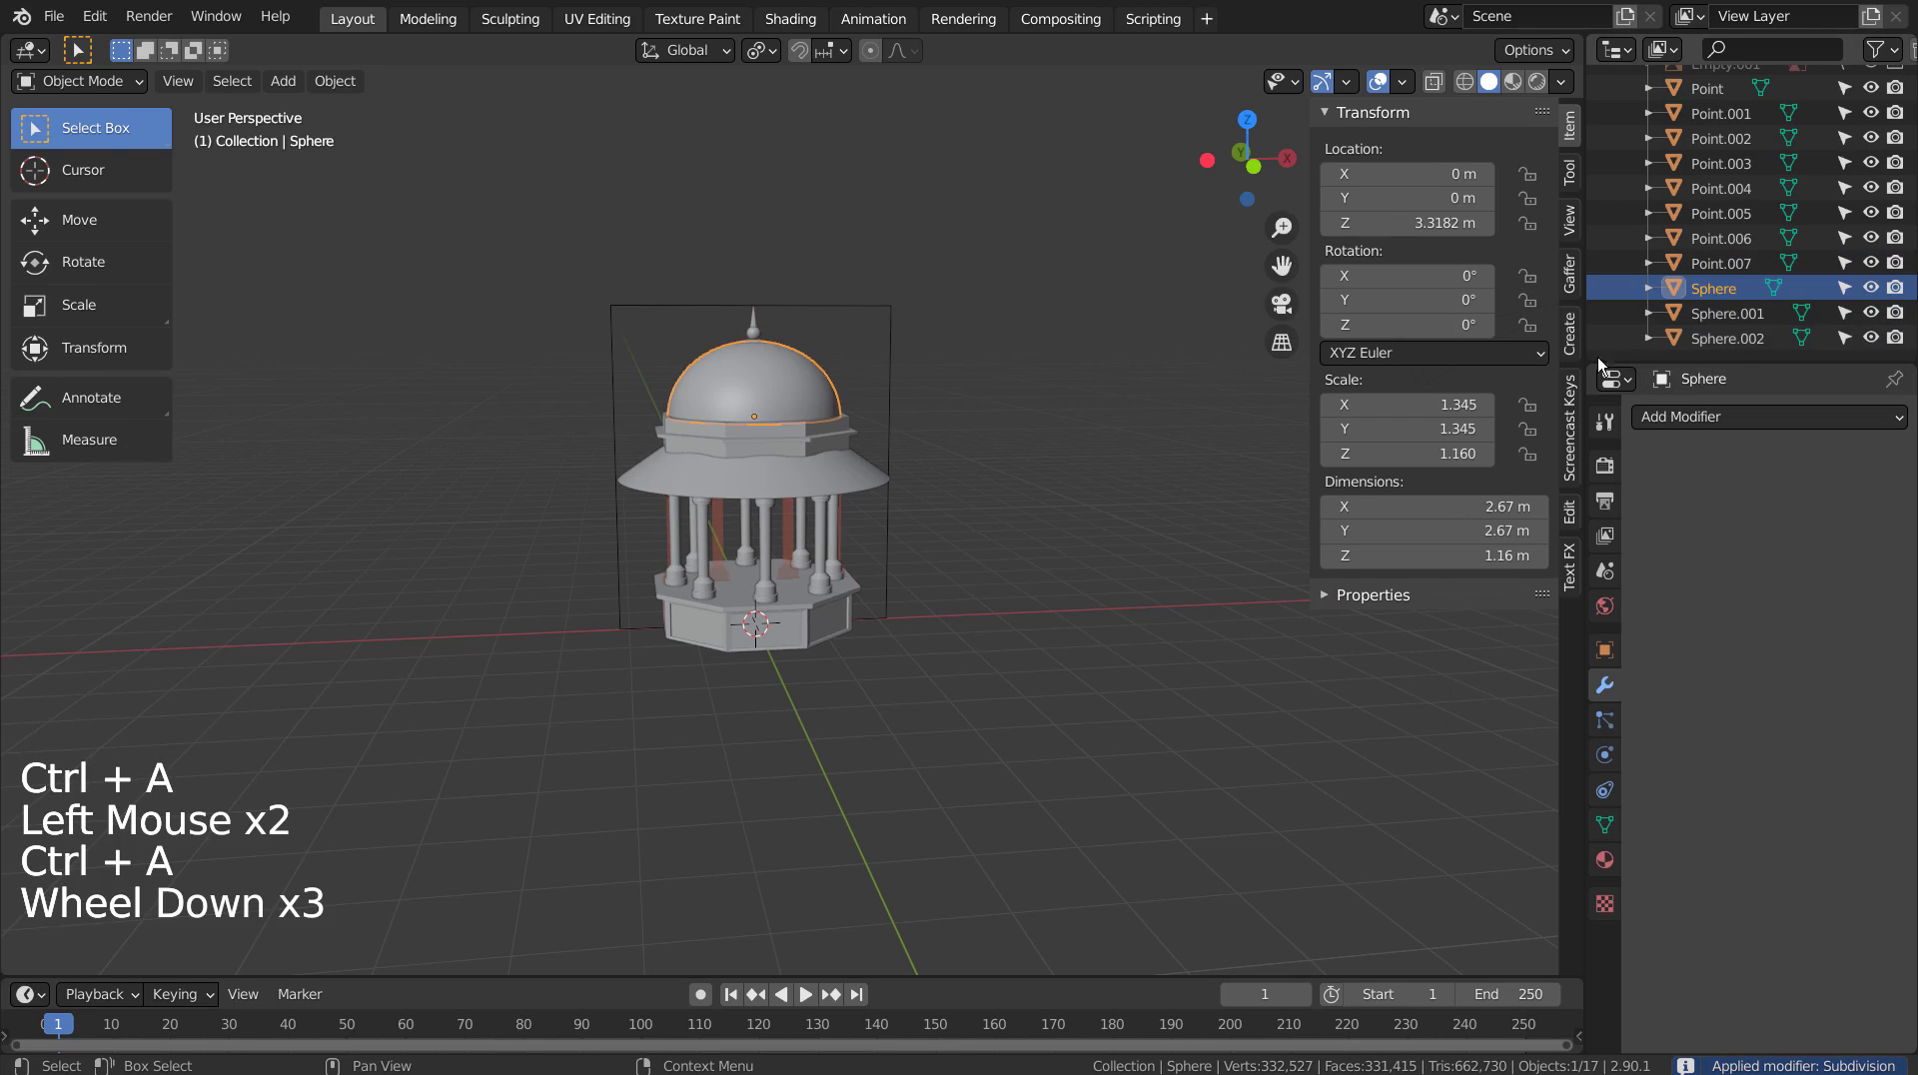
Select all parts of the pavilion and join them into a single object.
{"action": "left_click", "coordinate": [1226, 455]}
{"action": "key", "text": "b"}
{"action": "left_click_drag", "start_coordinate": [573, 260], "coordinate": [953, 765]}
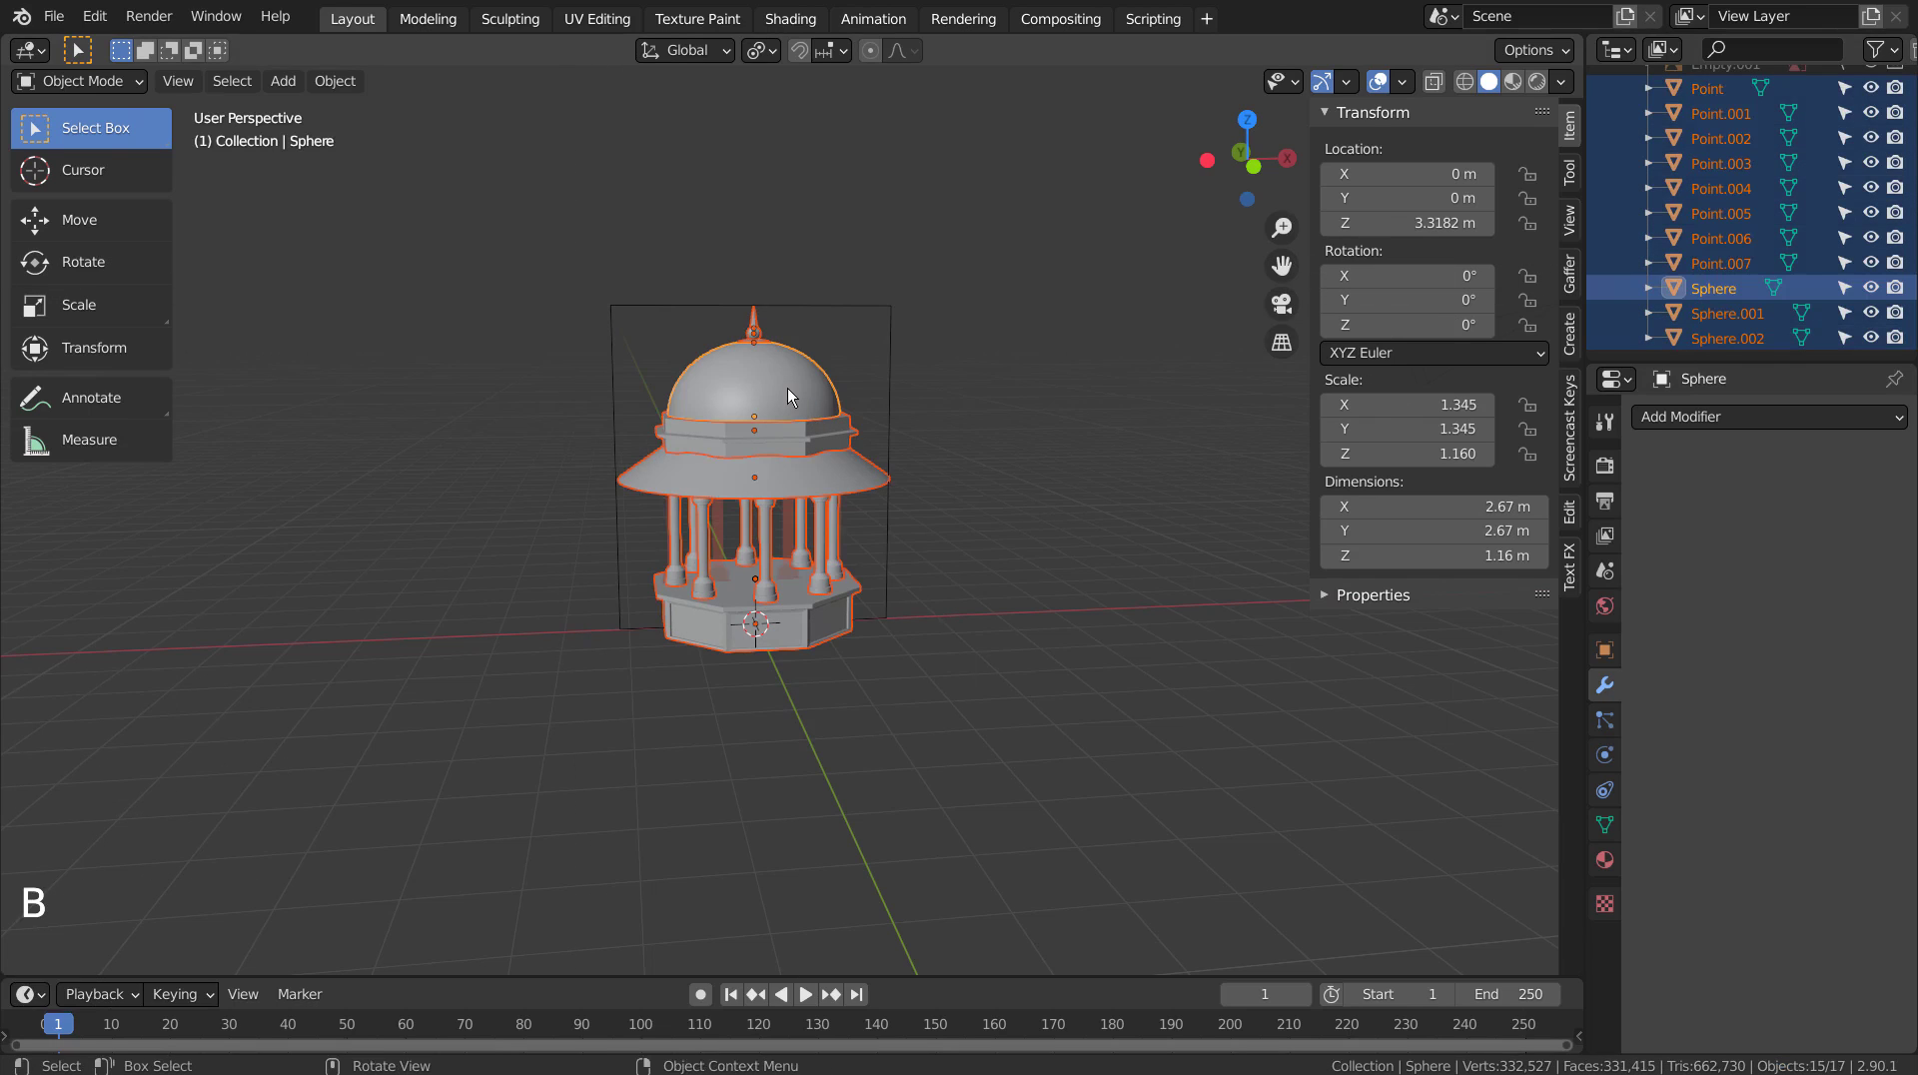
{"action": "key", "text": "ctrl+j"}
{"action": "left_click", "coordinate": [945, 515]}
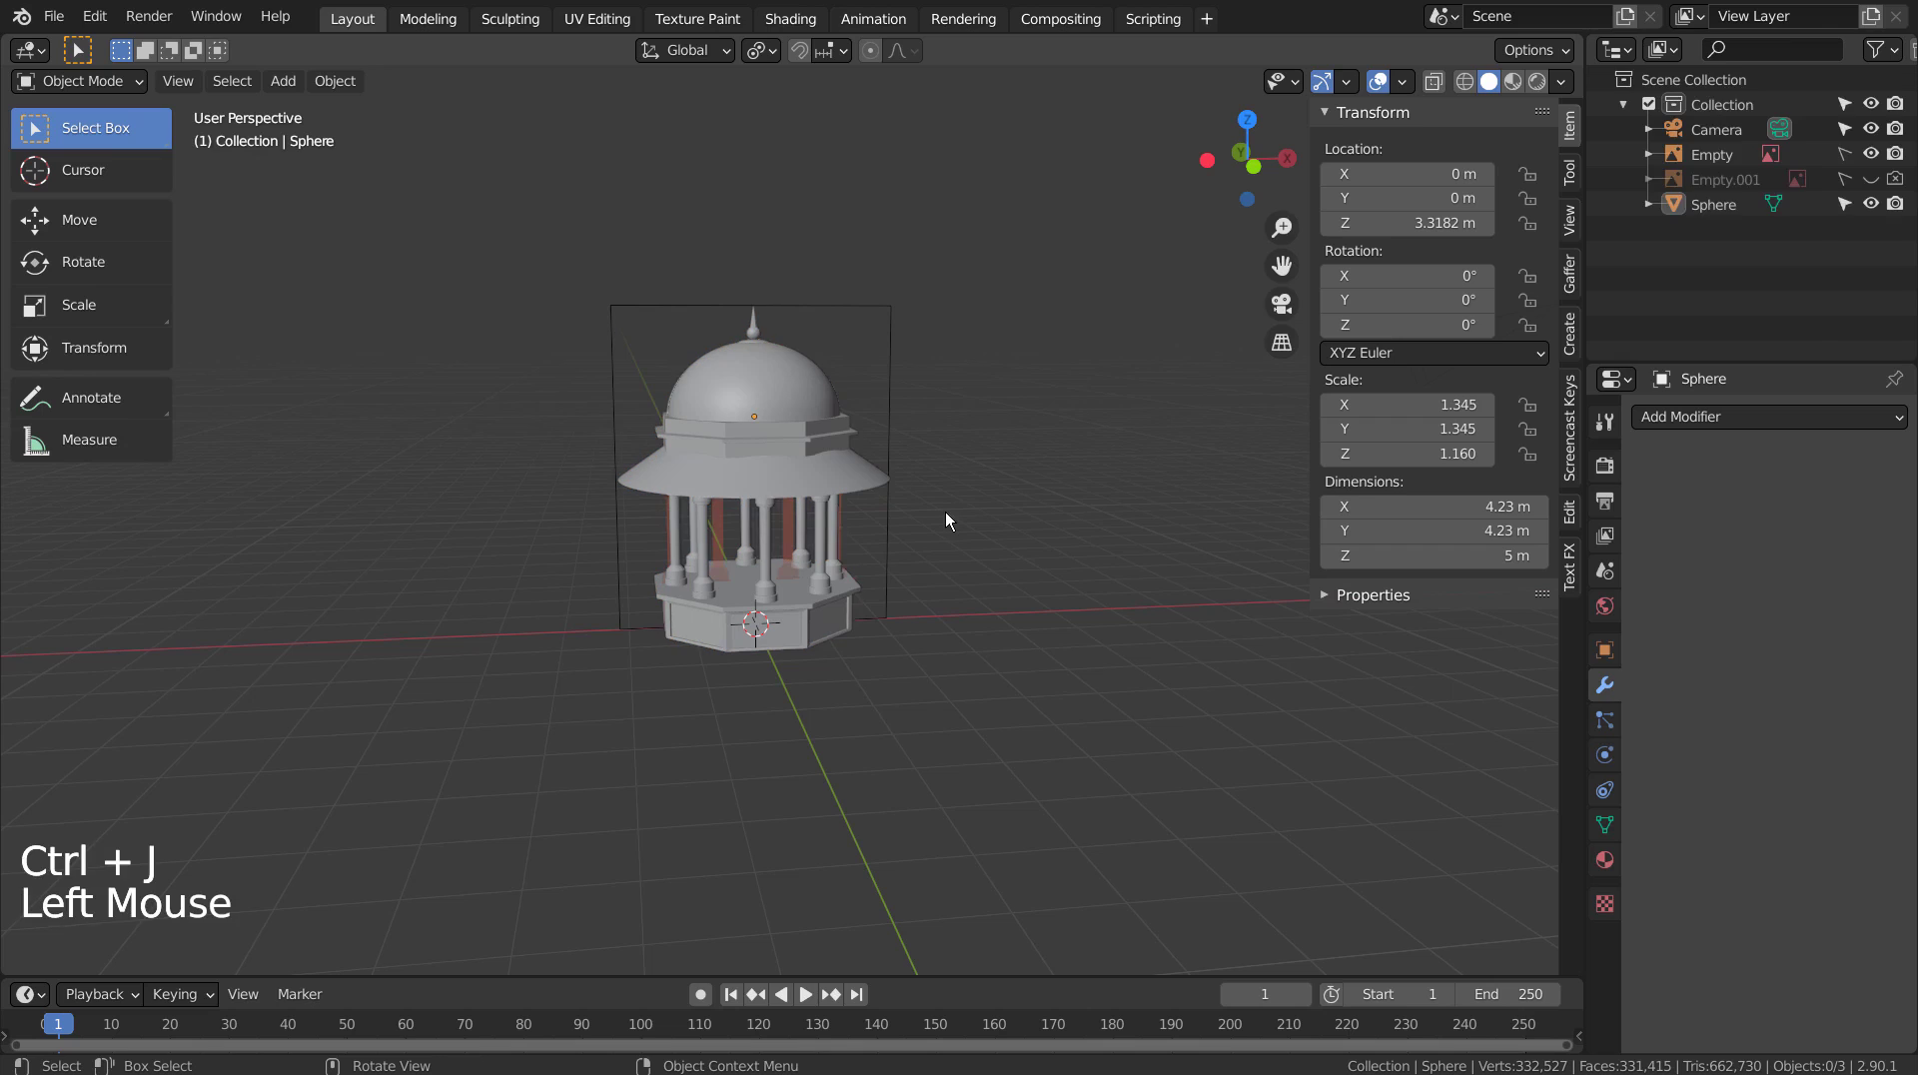
Hide the reference image Empty from the viewport and from renders.
{"action": "left_click", "coordinate": [783, 413]}
{"action": "left_click", "coordinate": [1871, 154]}
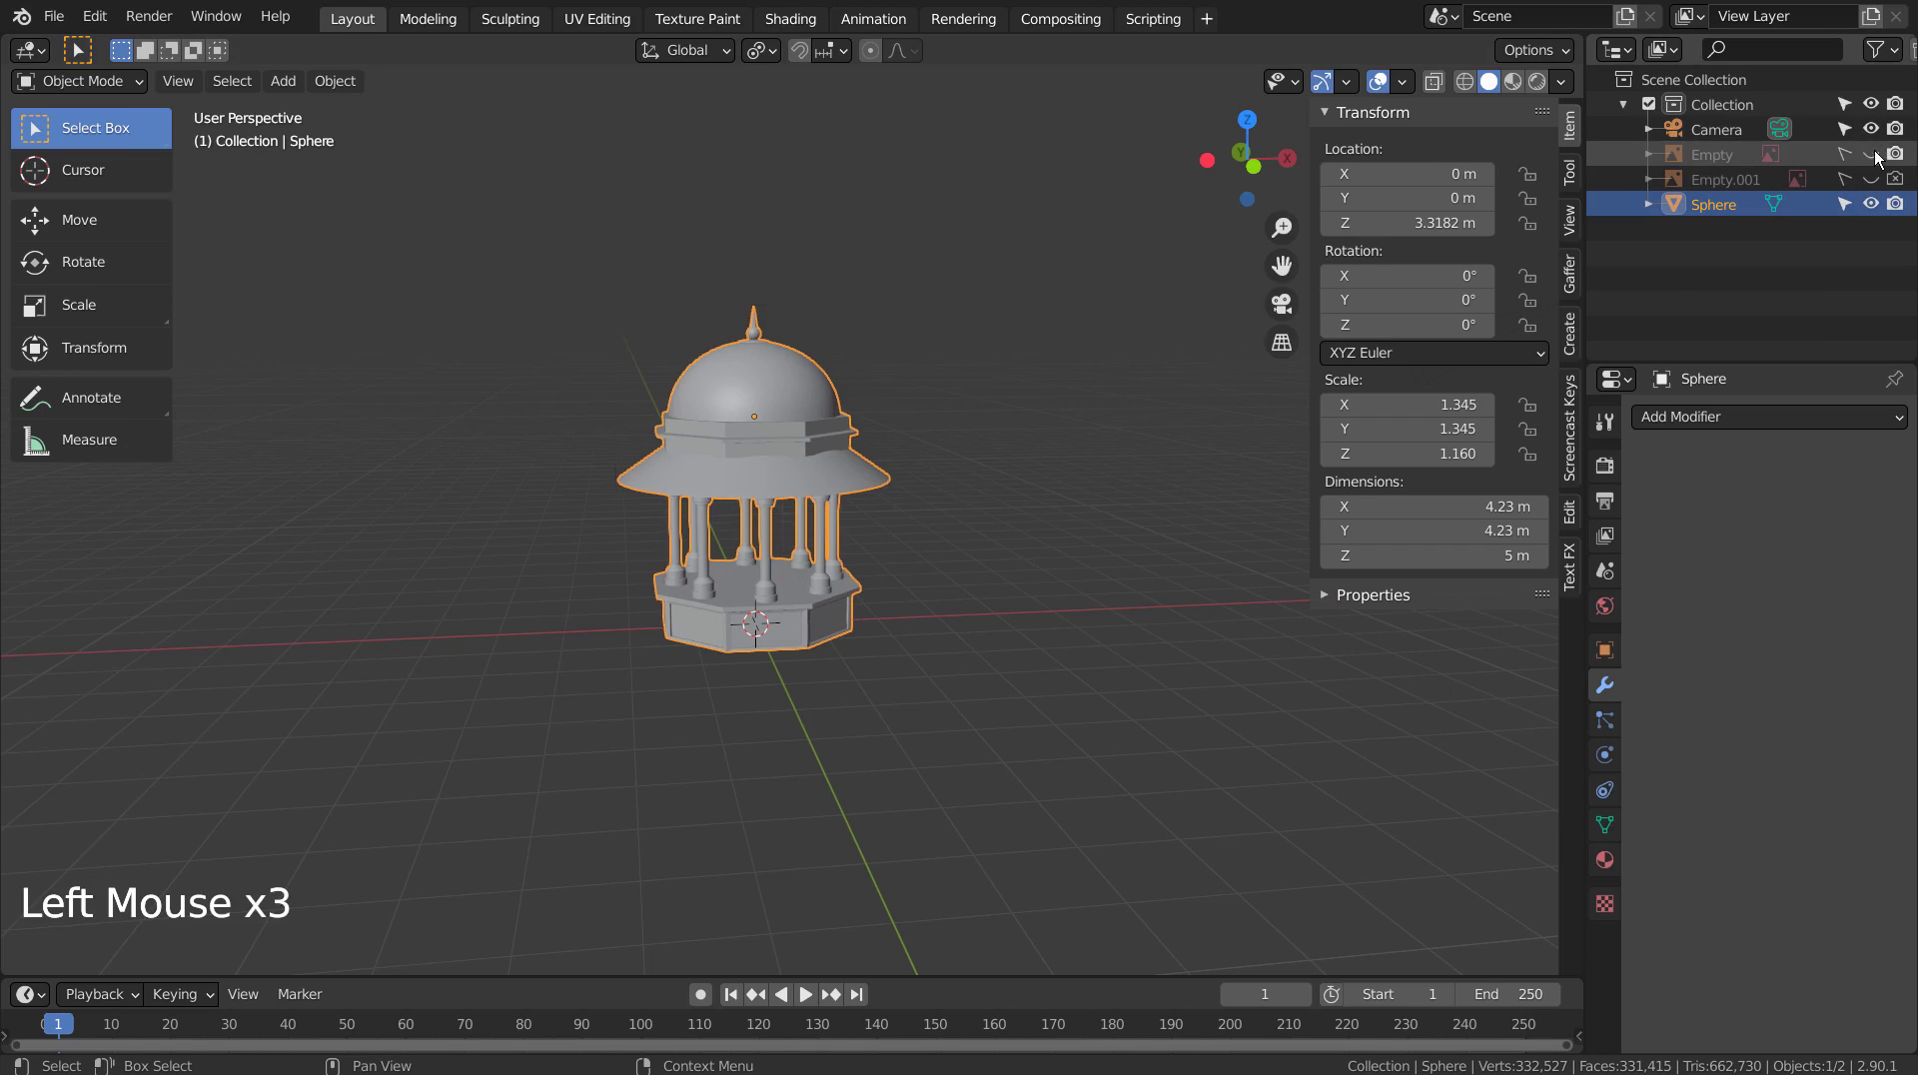
{"action": "left_click", "coordinate": [1076, 569]}
Duplicate the pavilion in top view about 5.86 m along negative X and rotate the copy by 45°.
{"action": "middle_click", "coordinate": [1077, 597]}
{"action": "middle_click_drag", "start_coordinate": [1077, 597], "coordinate": [1056, 680]}
{"action": "key", "text": "KP_1"}
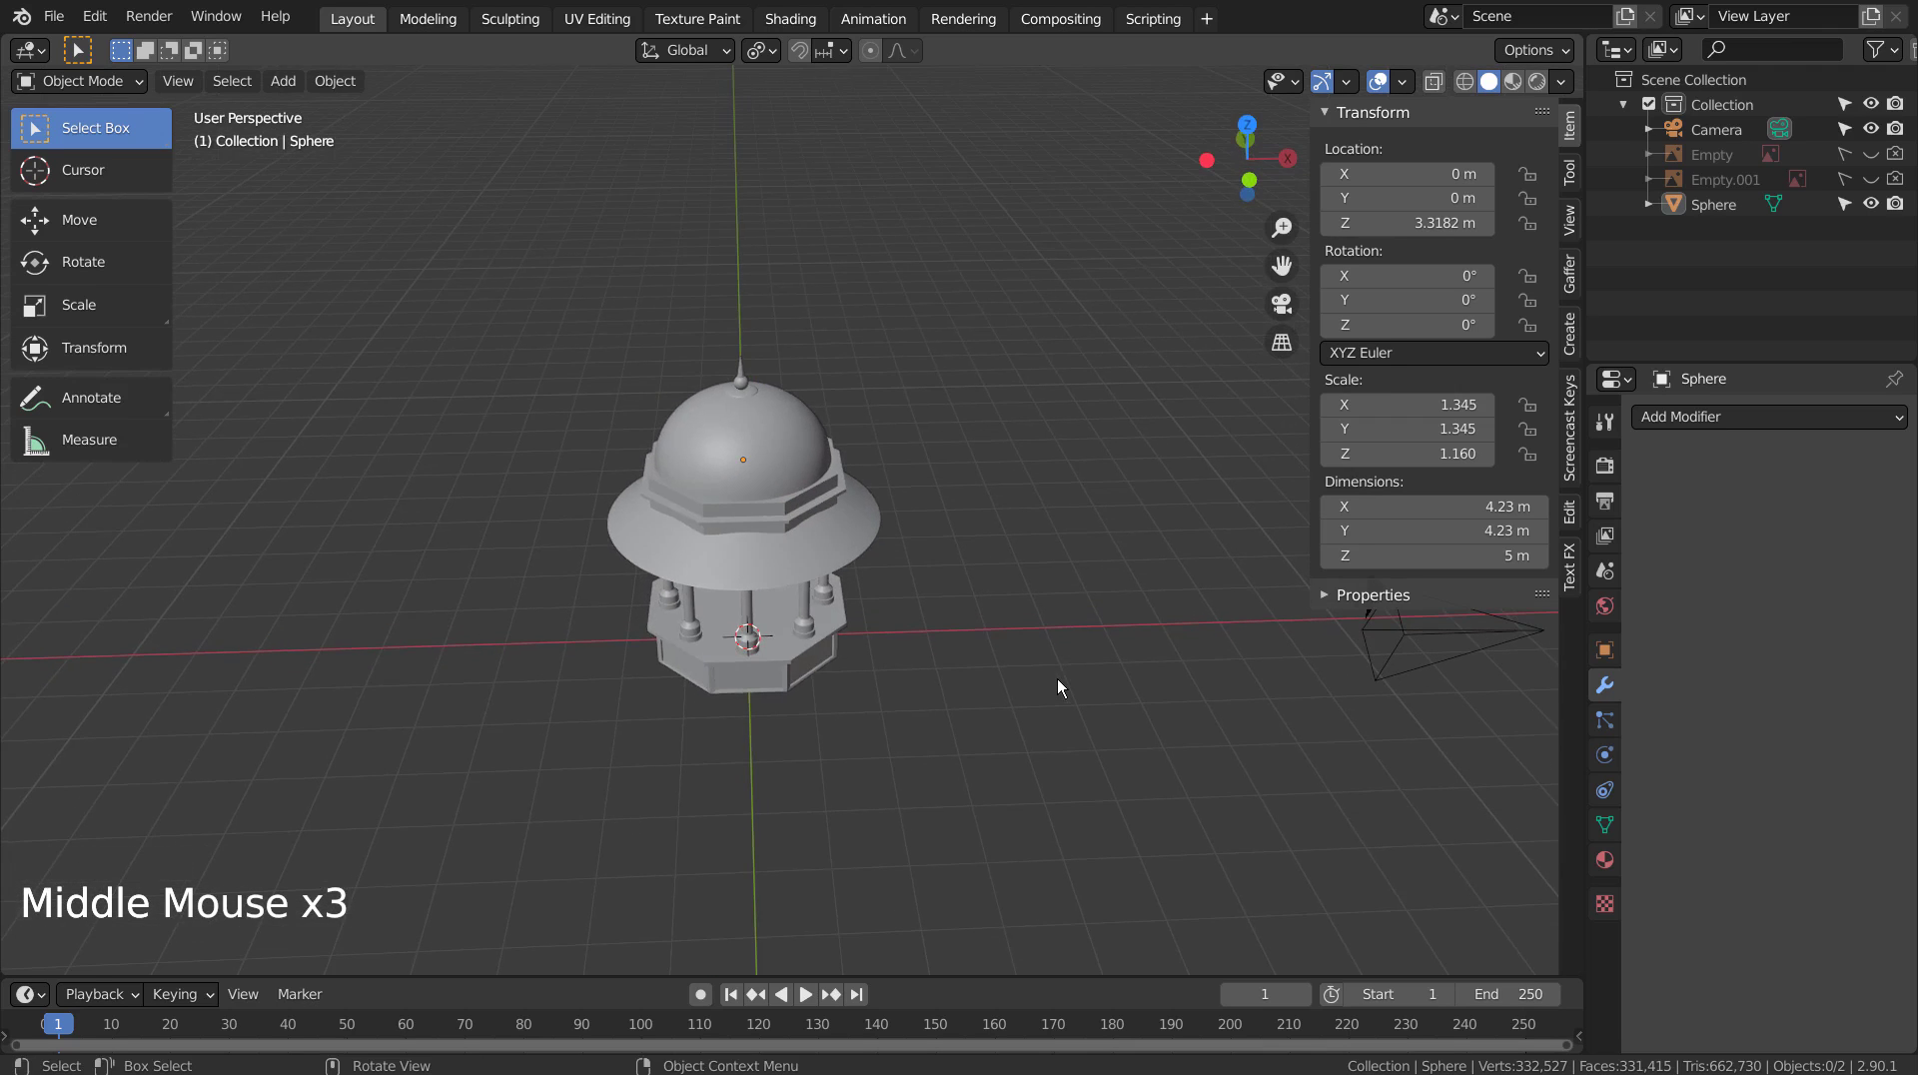
{"action": "key", "text": "KP_7"}
{"action": "left_click", "coordinate": [942, 616]}
{"action": "key", "text": "shift+d"}
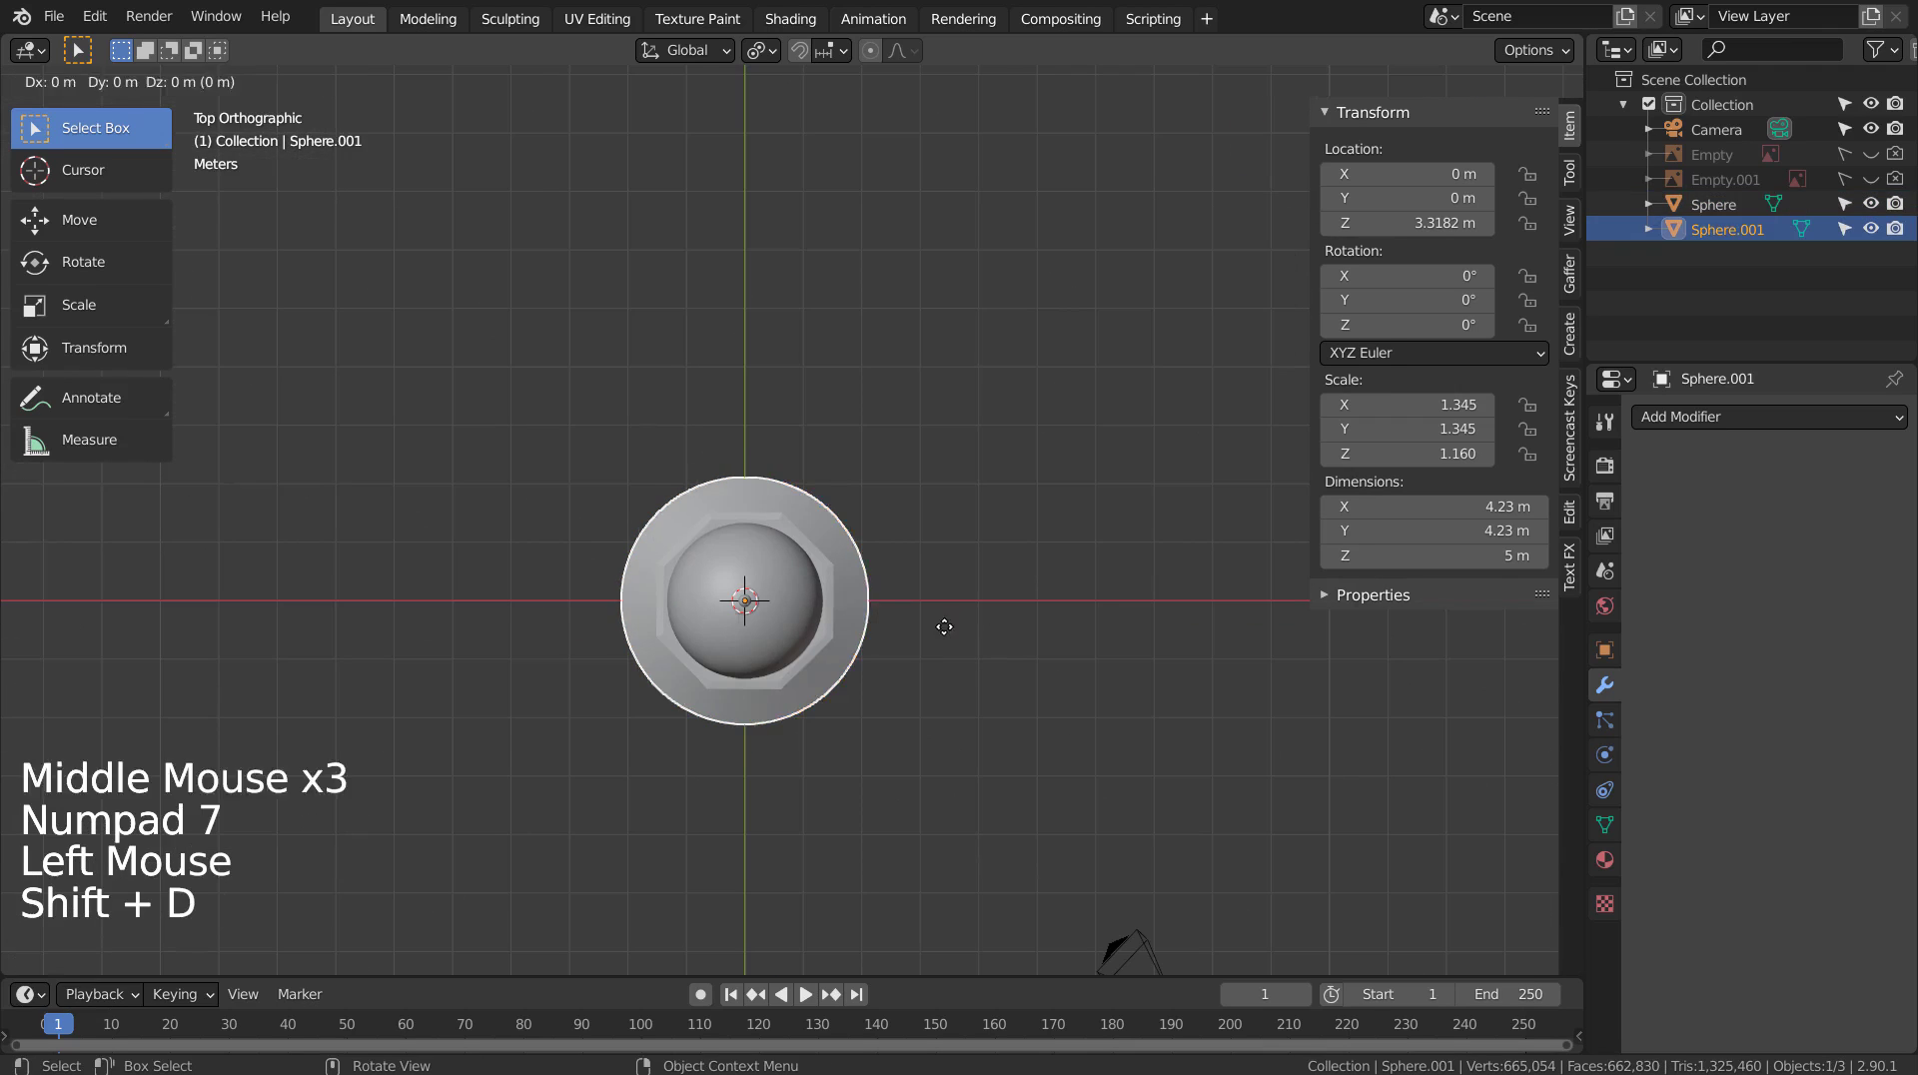
{"action": "key", "text": "x"}
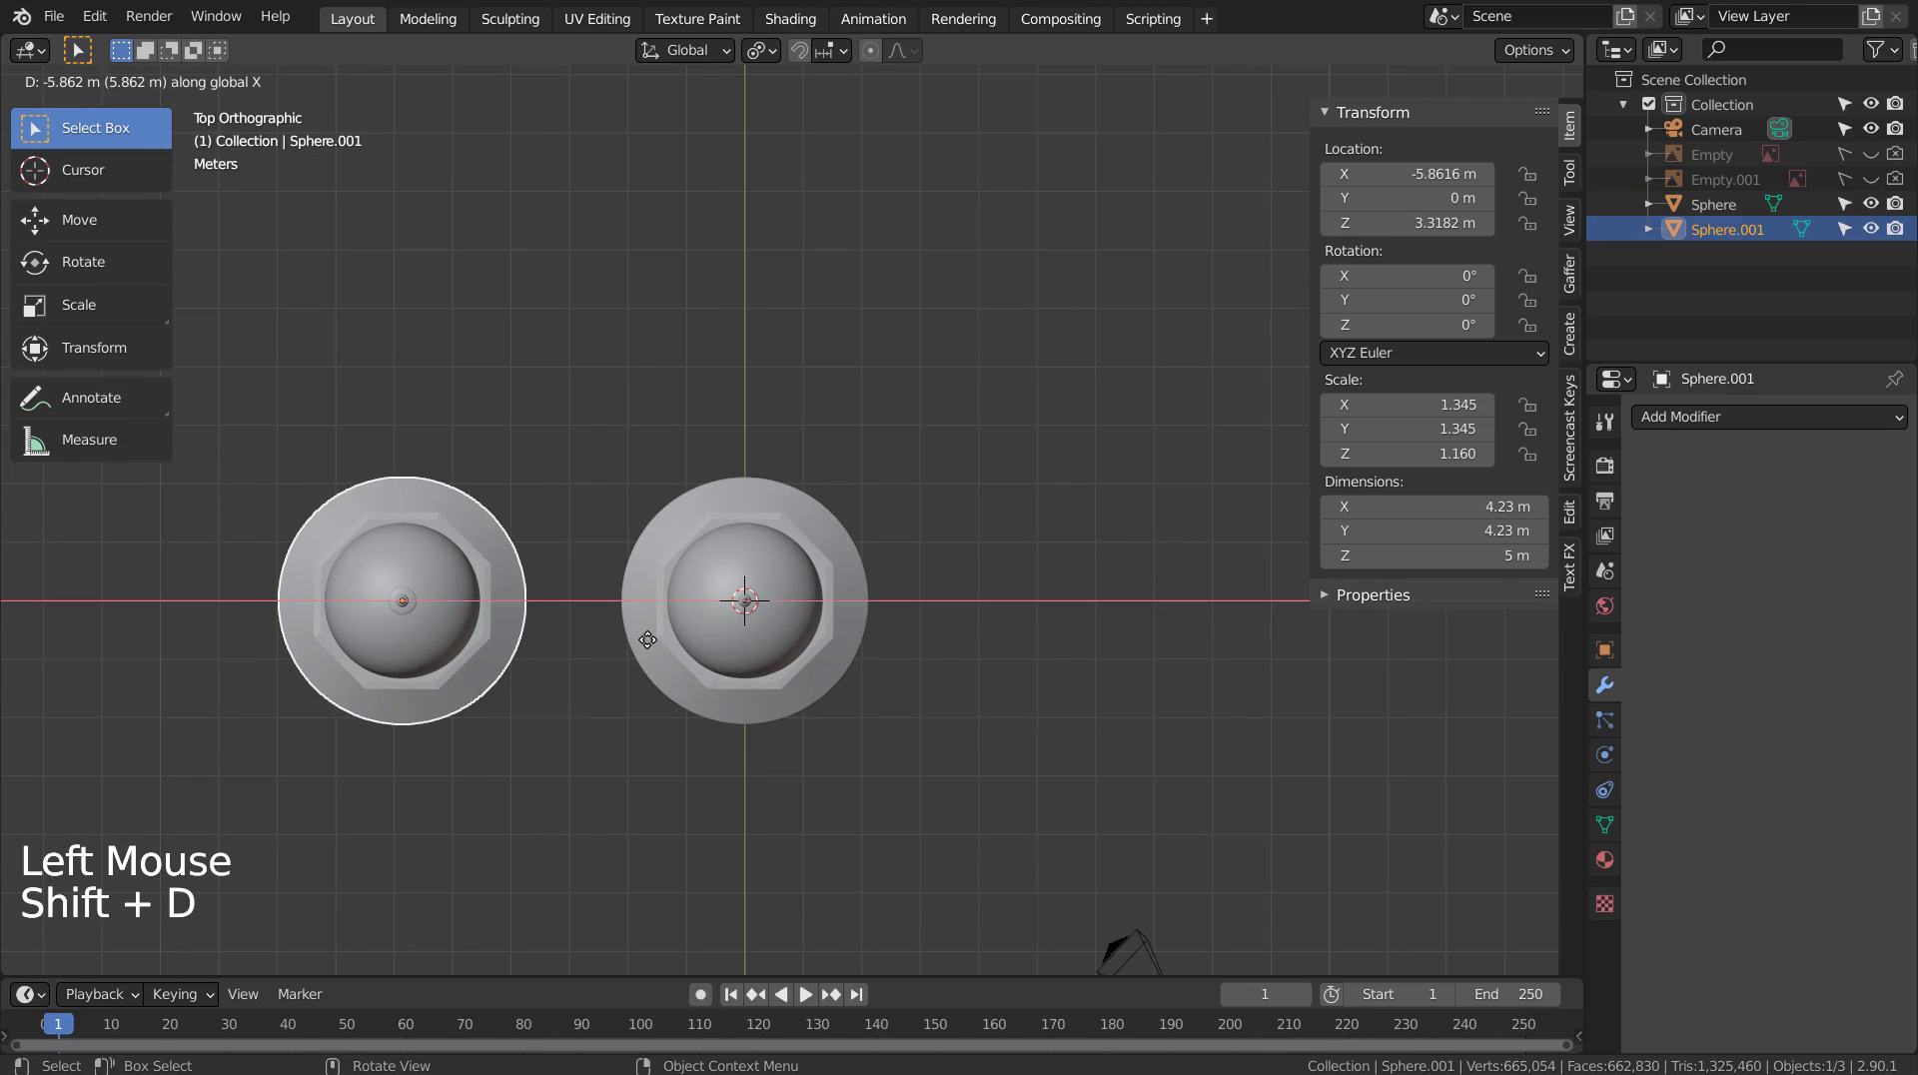
{"action": "left_click", "coordinate": [647, 639]}
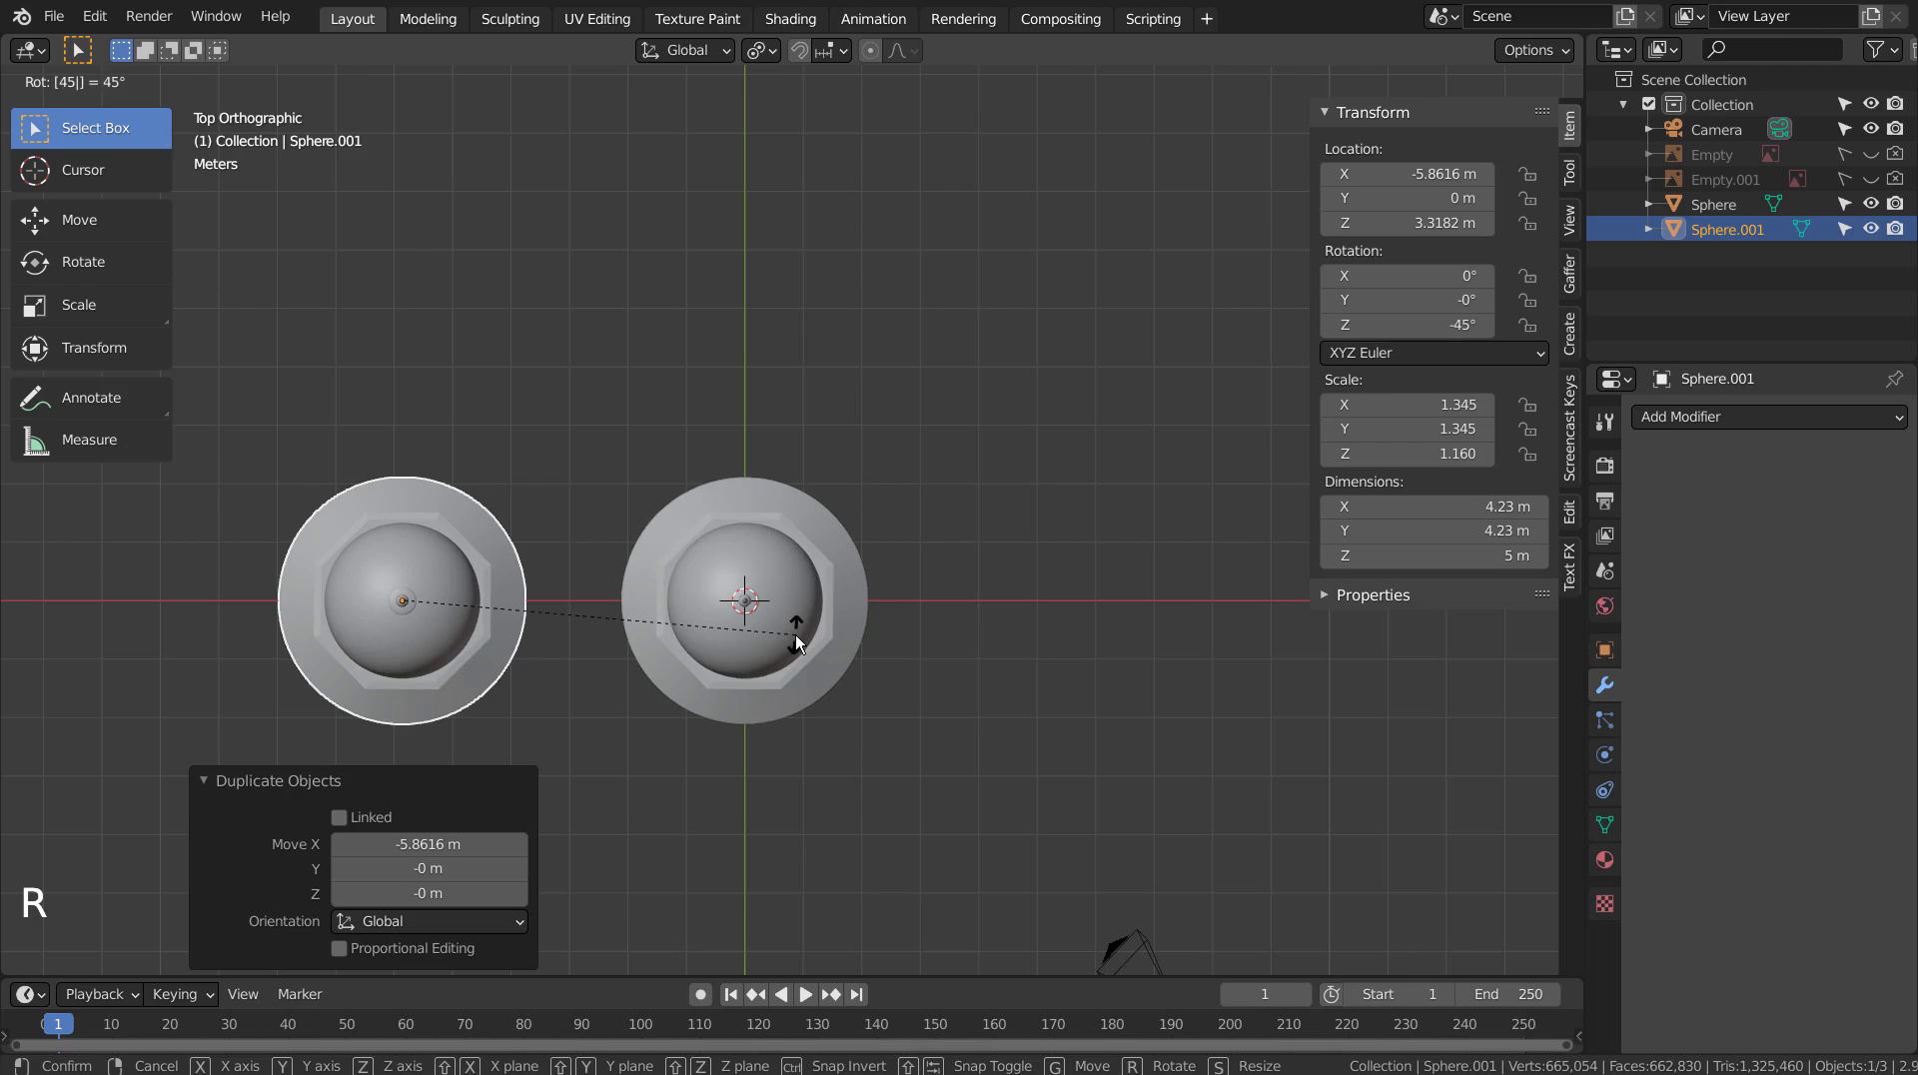
{"action": "left_click", "coordinate": [796, 640]}
{"action": "left_click", "coordinate": [796, 640]}
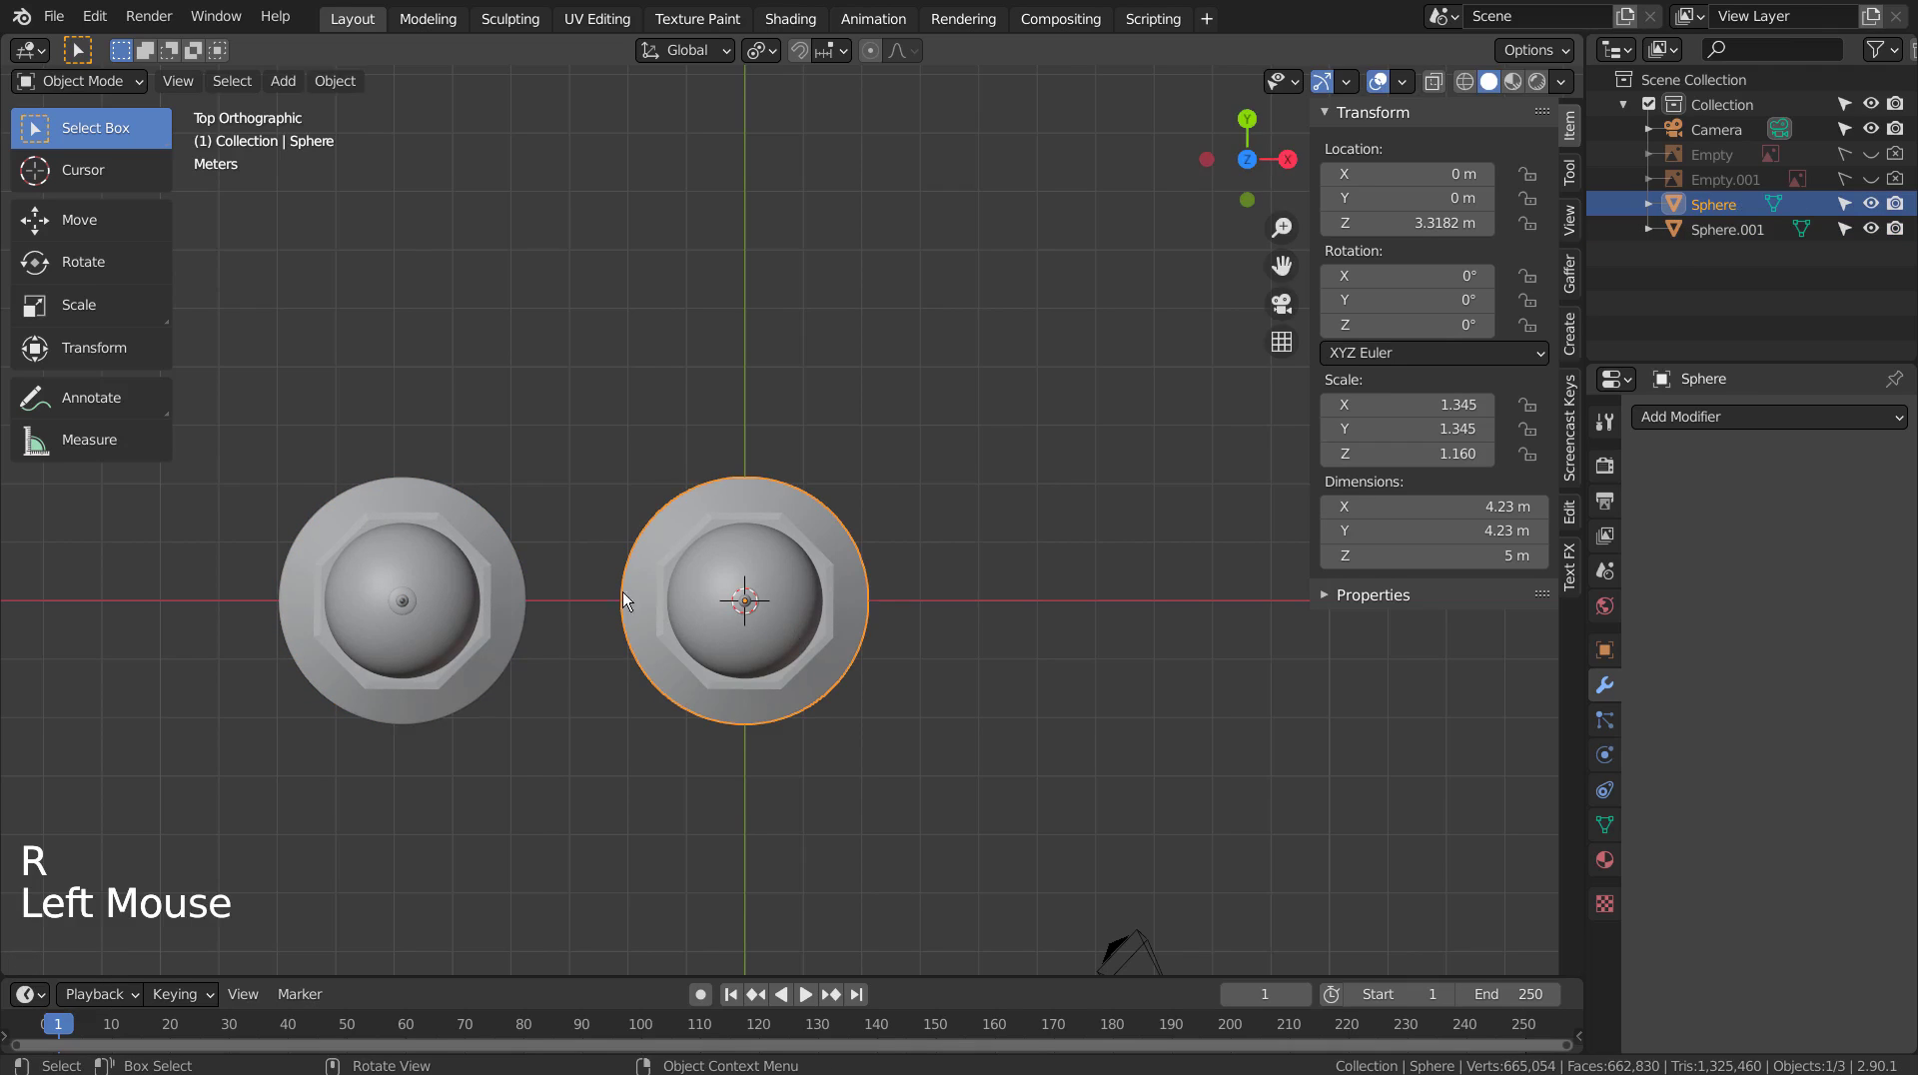
Move the copy about 0.27 m further along negative X and duplicate it about 12.27 m along positive X.
{"action": "left_click", "coordinate": [440, 597]}
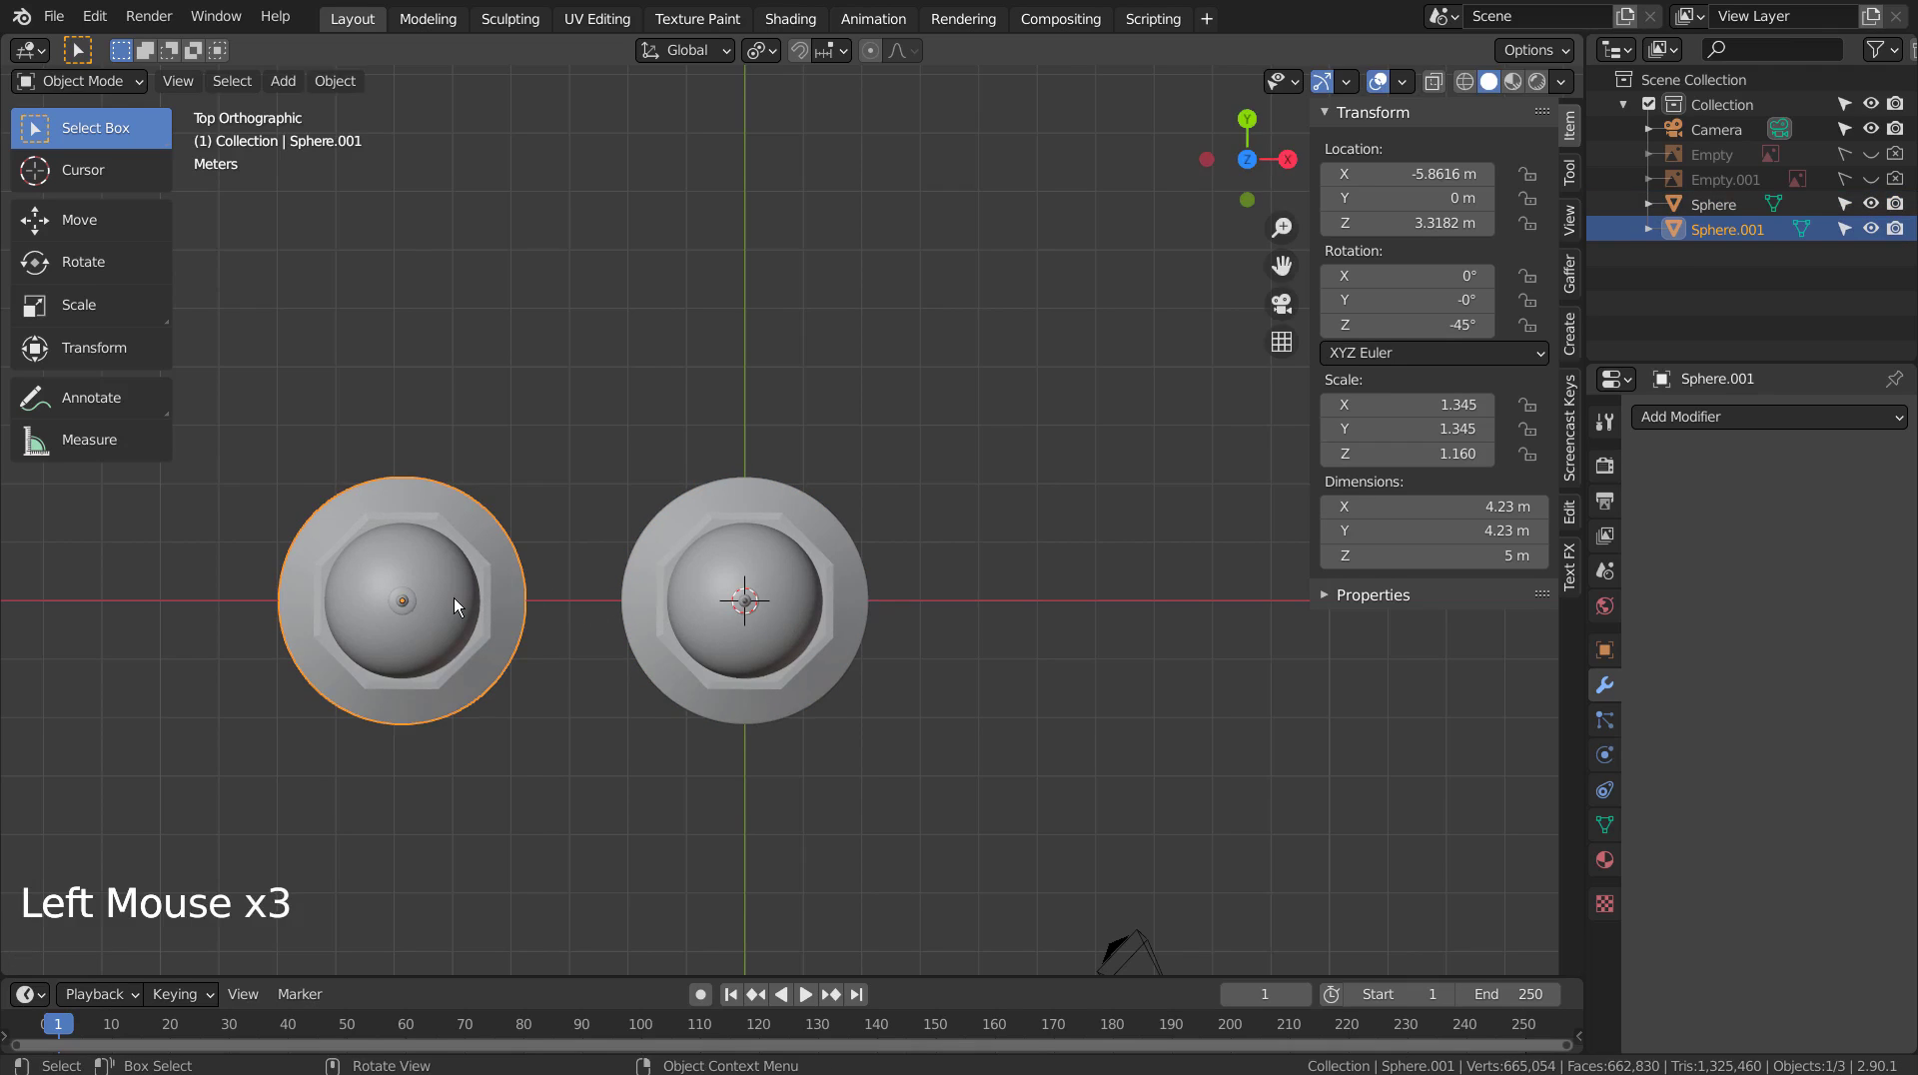
{"action": "key", "text": "g"}
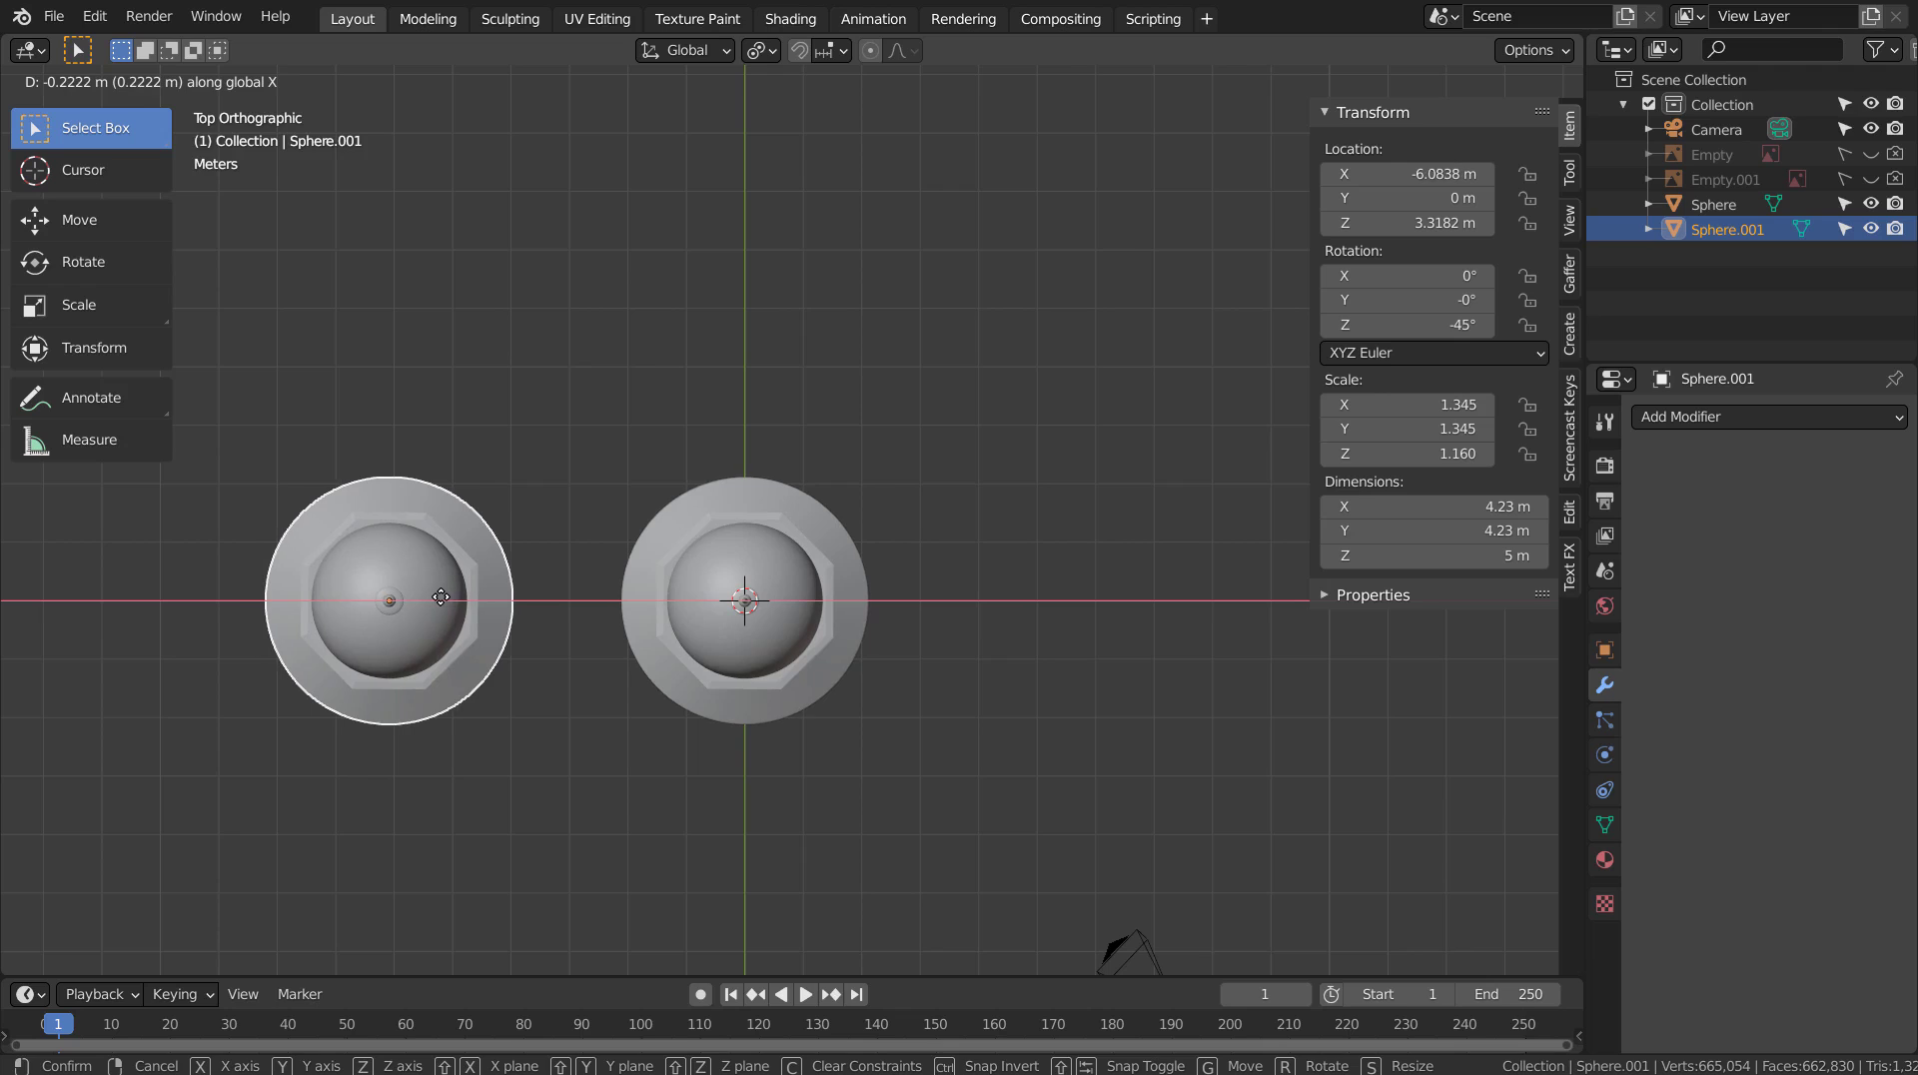
{"action": "left_click", "coordinate": [435, 599]}
{"action": "key", "text": "shift+d"}
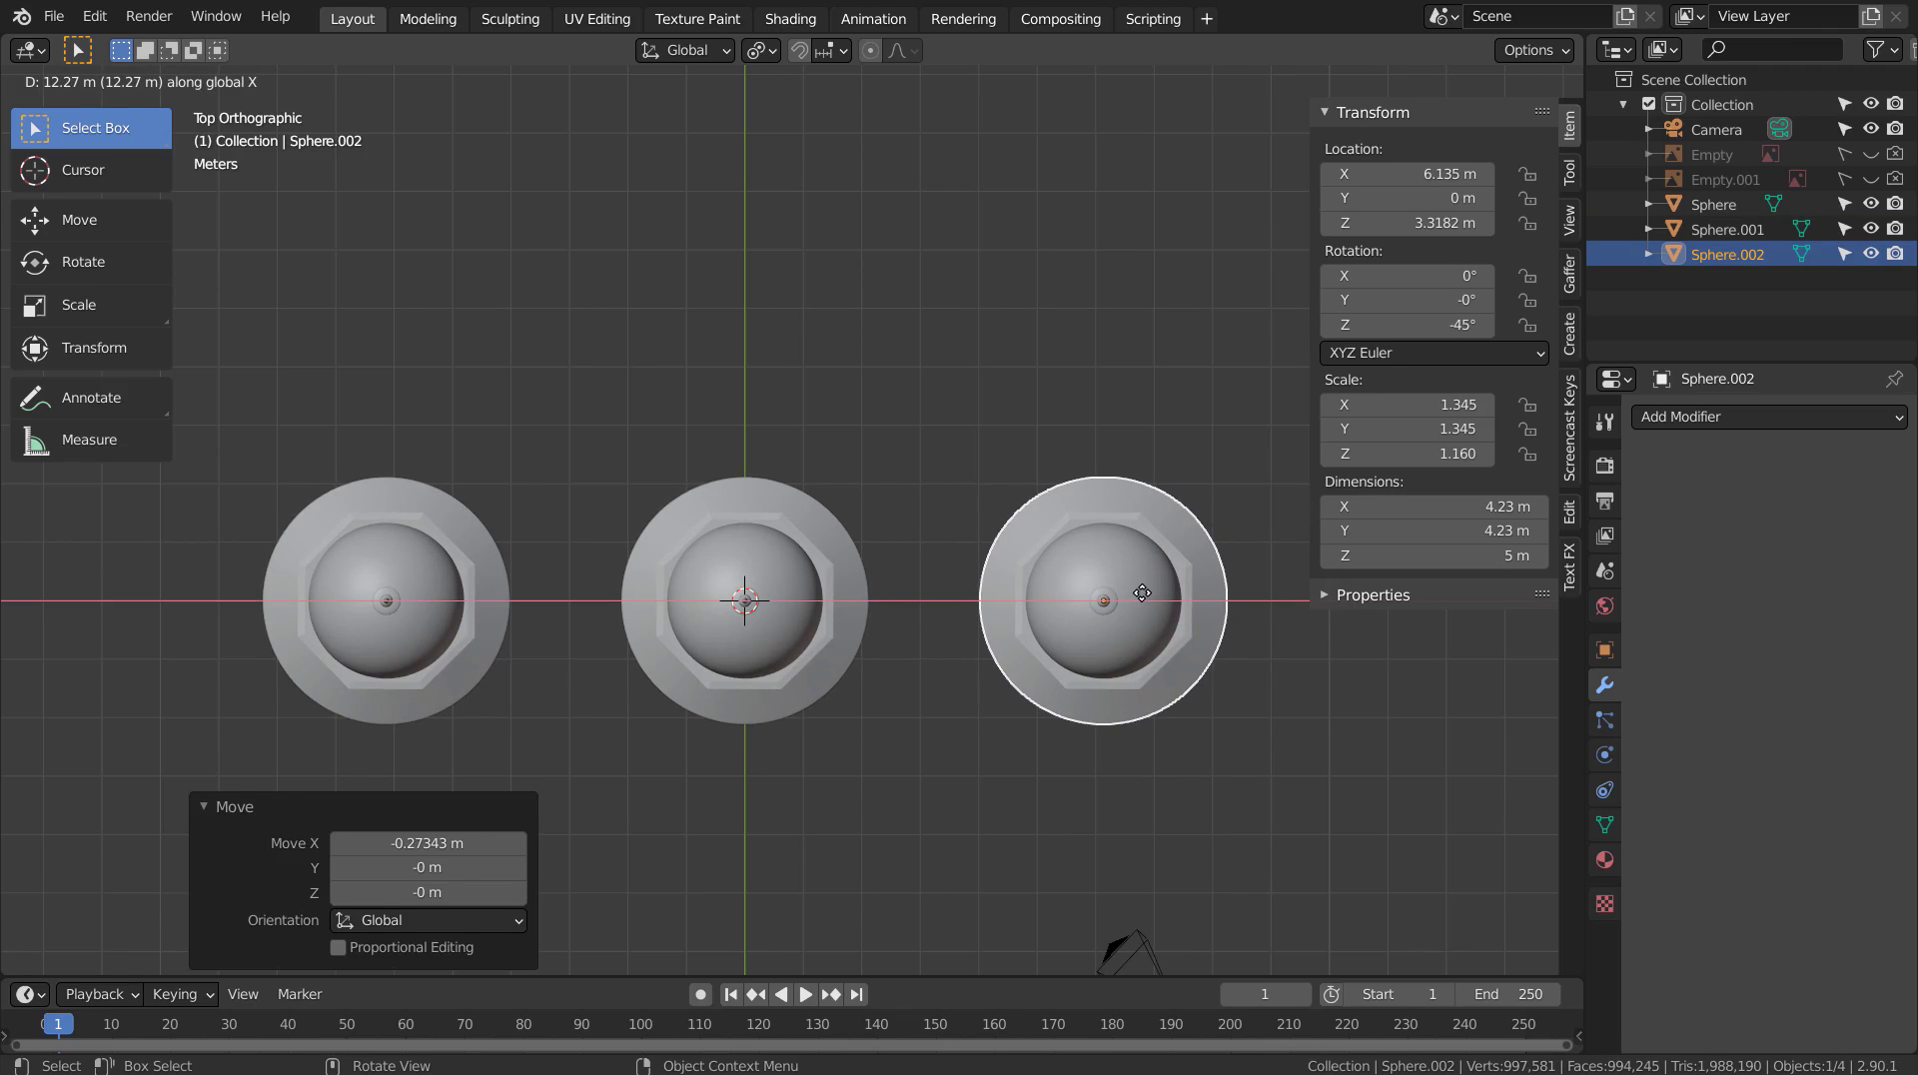
{"action": "left_click", "coordinate": [1142, 593]}
Align the camera to an angled perspective view and adjust its framing to include all three pavilions.
{"action": "middle_click_drag", "start_coordinate": [958, 792], "coordinate": [1014, 556]}
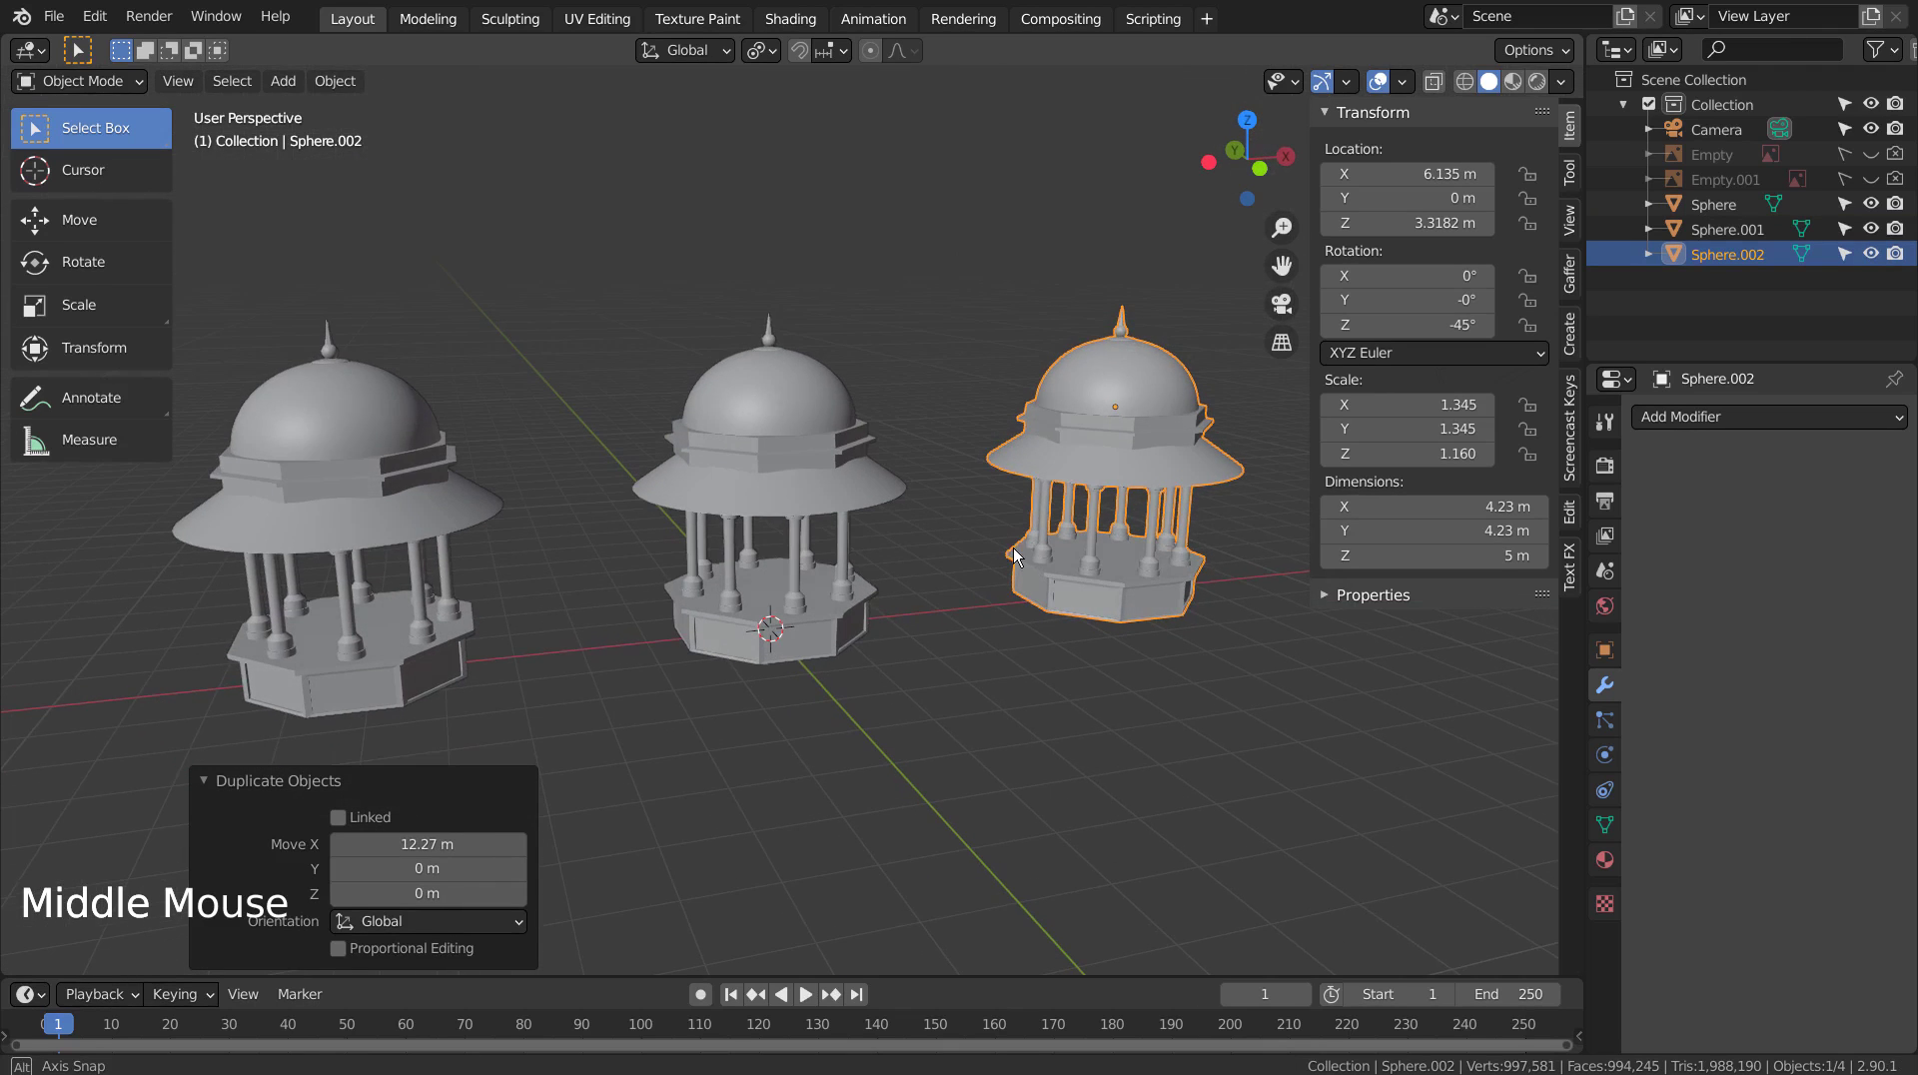
{"action": "middle_click", "coordinate": [1014, 649]}
{"action": "scroll", "coordinate": [971, 689], "scroll_direction": "down", "scroll_amount": 3}
{"action": "middle_click_drag", "start_coordinate": [972, 689], "coordinate": [949, 721]}
{"action": "scroll", "coordinate": [974, 714], "scroll_direction": "up", "scroll_amount": 1}
{"action": "middle_click", "coordinate": [976, 706]}
{"action": "middle_click", "coordinate": [949, 721]}
{"action": "left_click", "coordinate": [915, 735]}
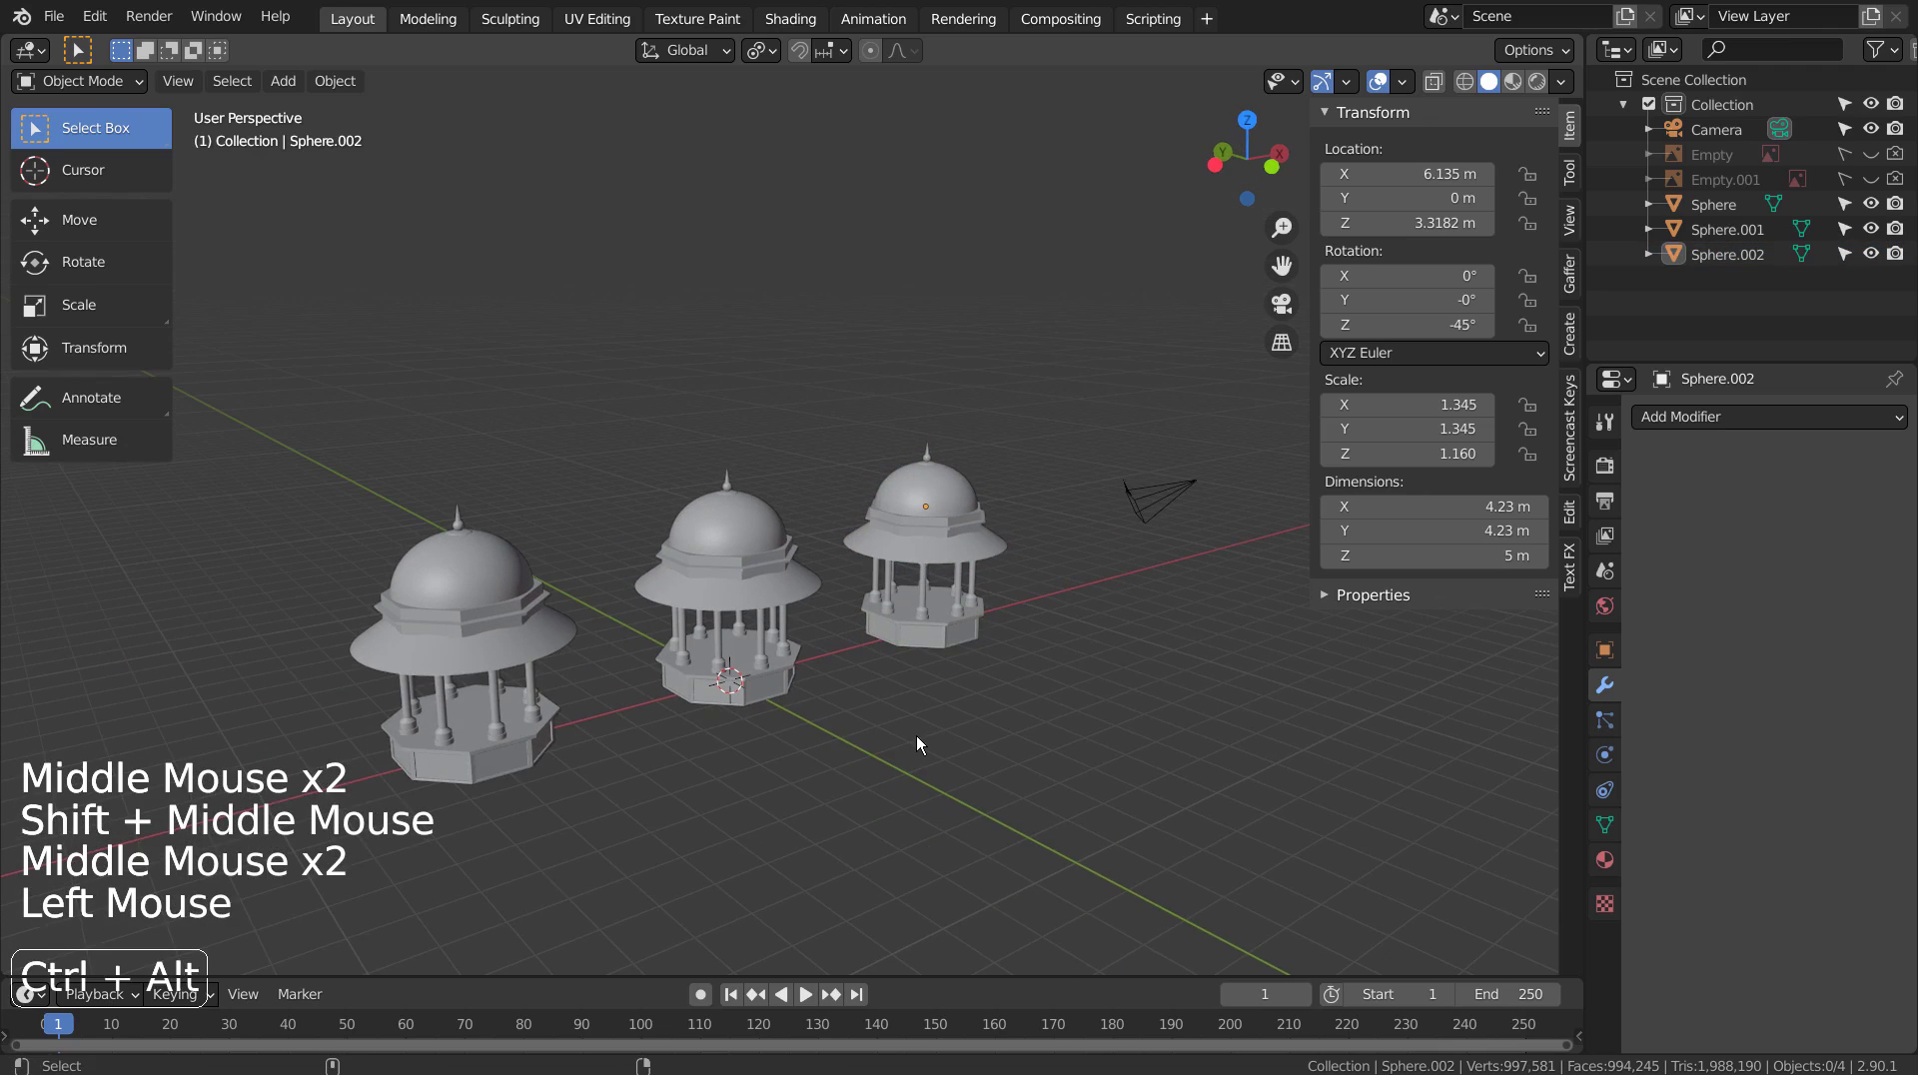
{"action": "key", "text": "ctrl+alt+KP_0"}
{"action": "key", "text": "shift+grave"}
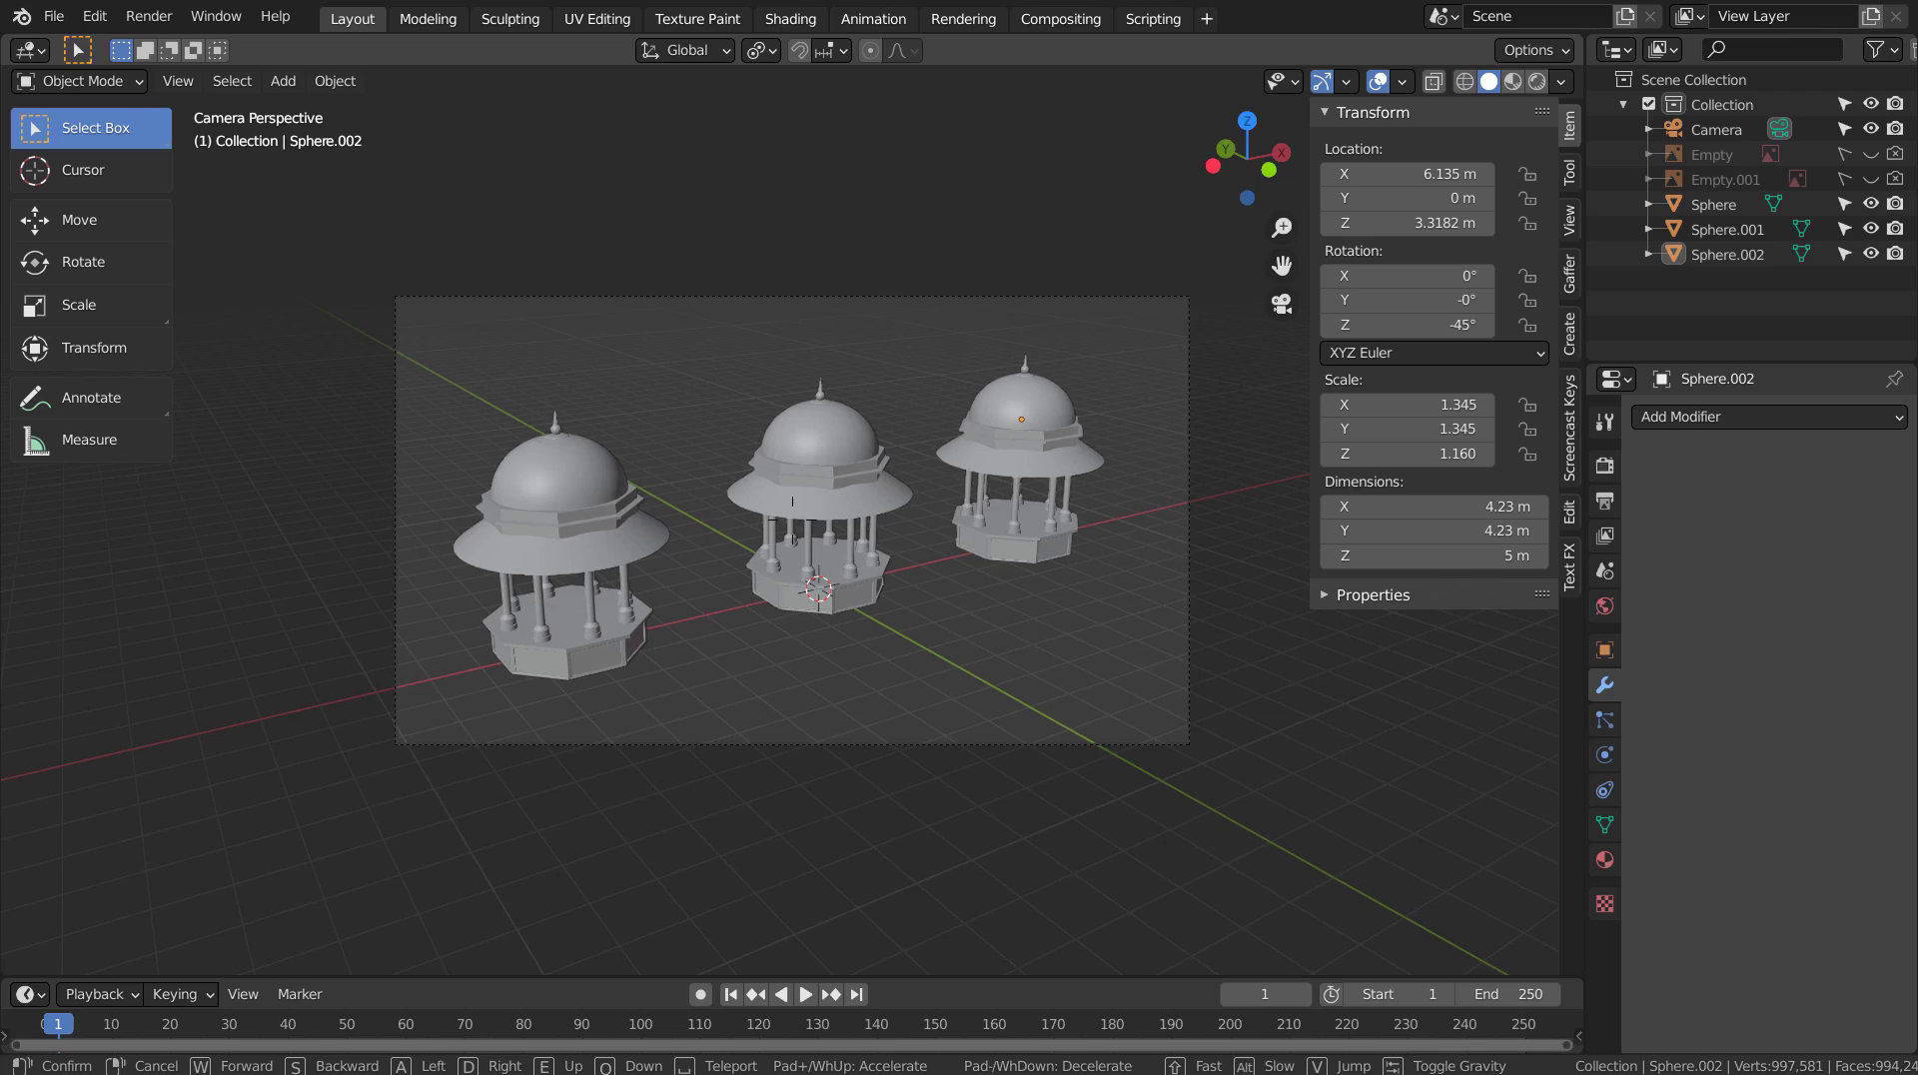
{"action": "left_click", "coordinate": [859, 523]}
Add a mesh plane at the world origin and scale it up to about 58.5 m square as ground.
{"action": "key", "text": "shift+a"}
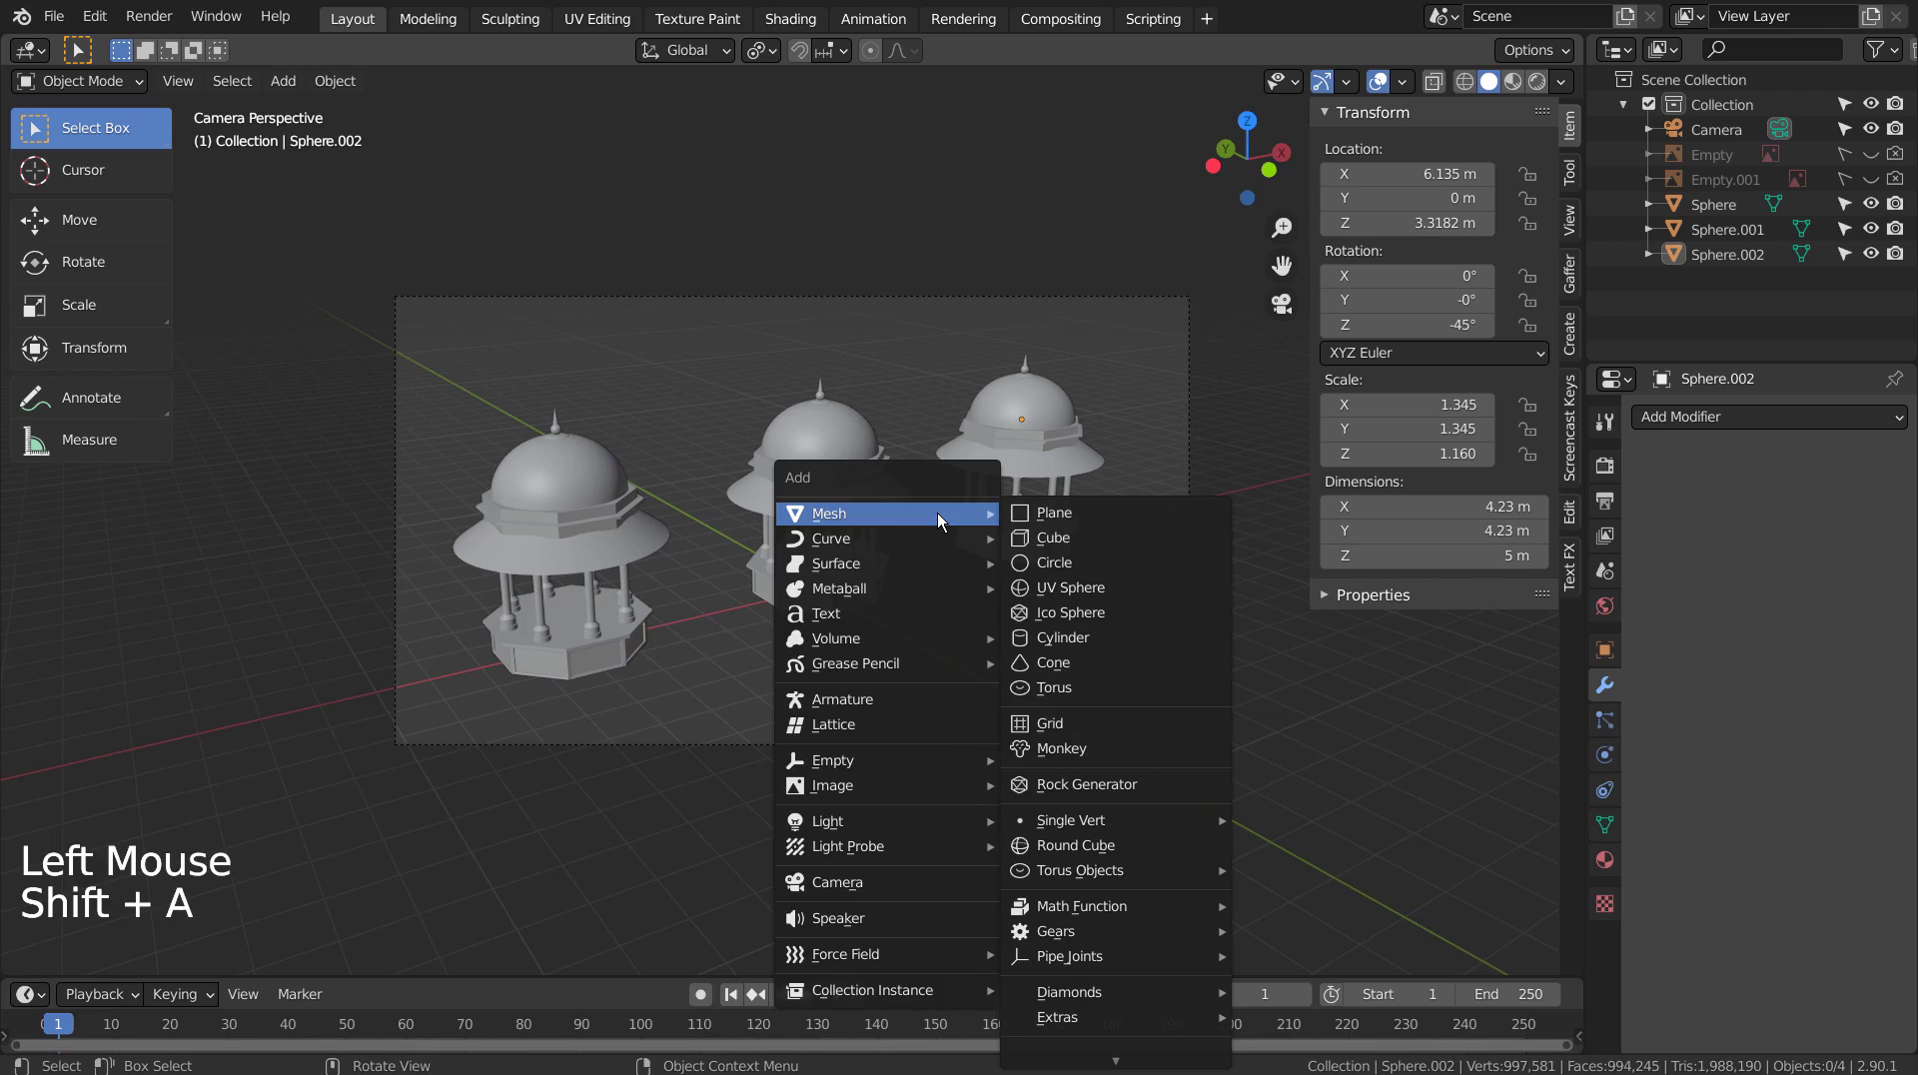
{"action": "left_click", "coordinate": [1061, 512]}
{"action": "key", "text": "s"}
{"action": "left_click", "coordinate": [1109, 522]}
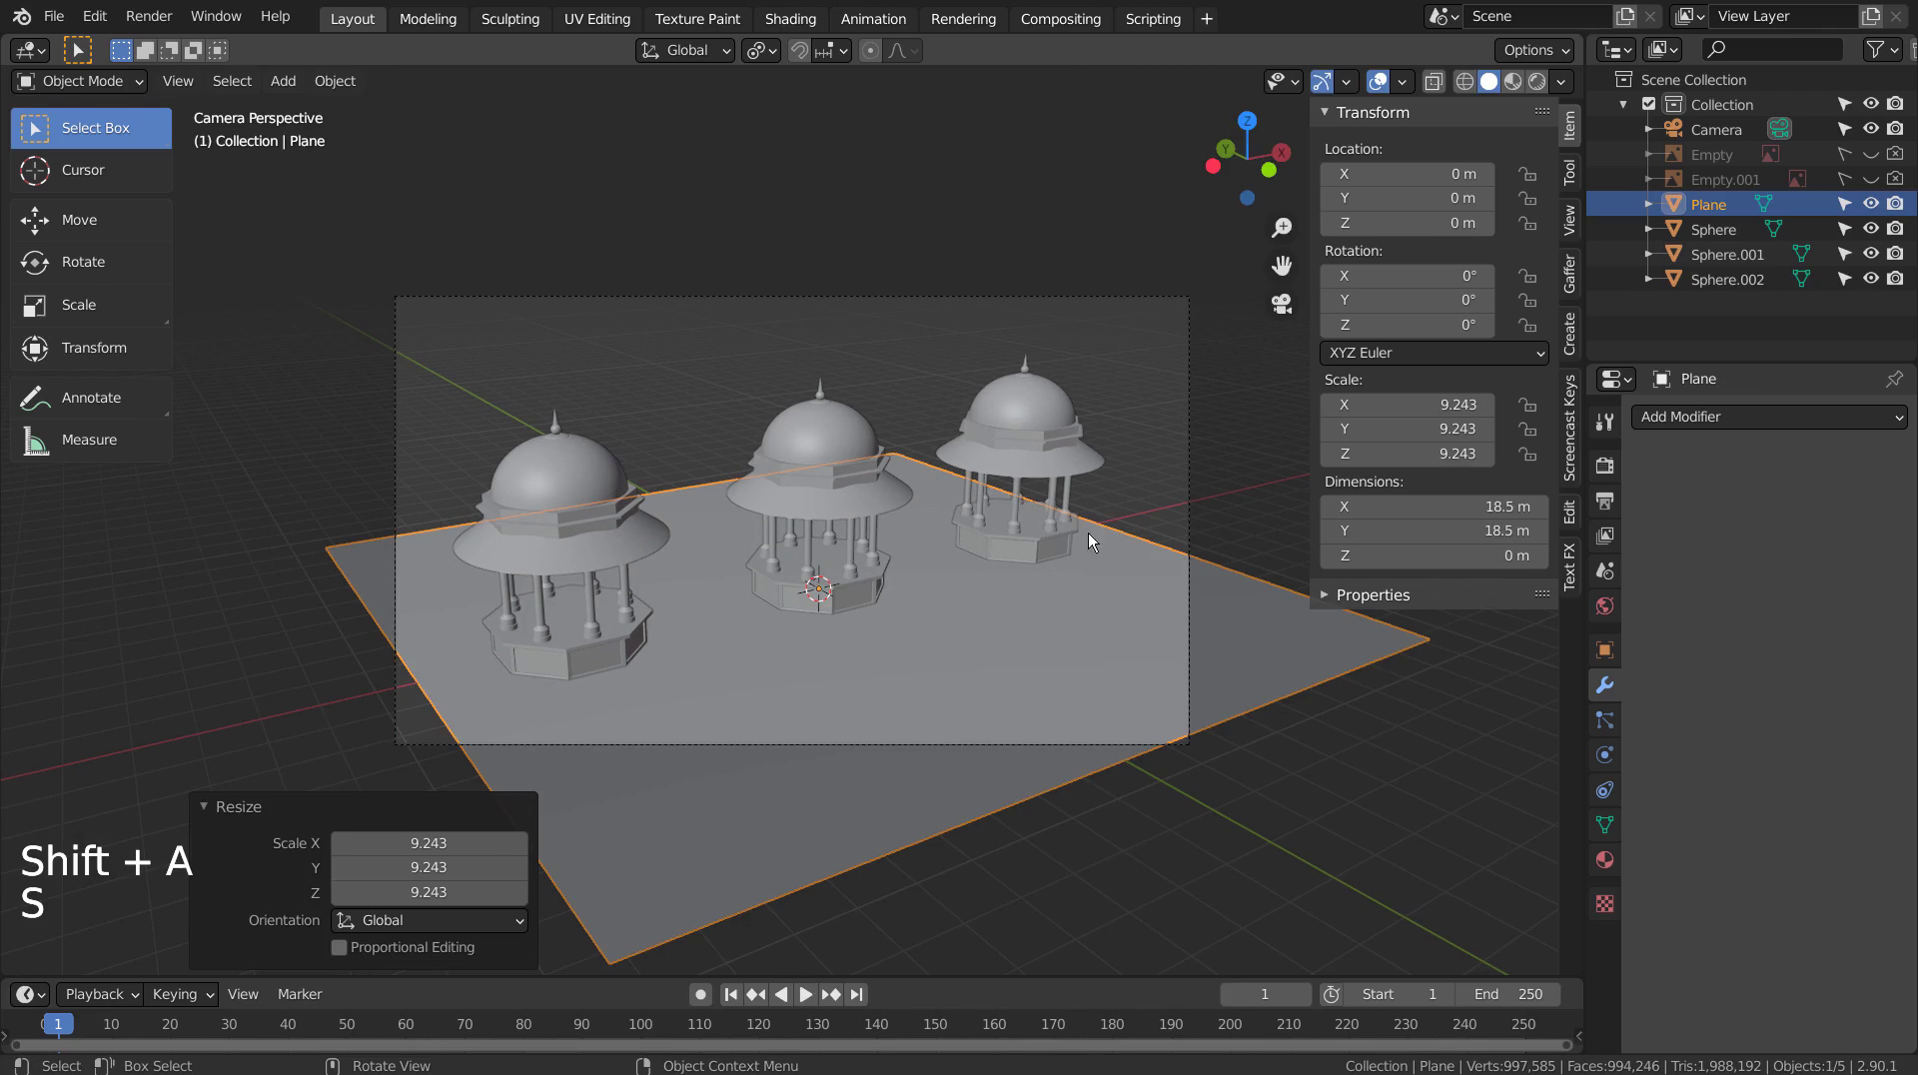
{"action": "key", "text": "s"}
{"action": "left_click", "coordinate": [54, 512]}
Examine in front view how the ground plane meets the pavilion bases and return to the camera view.
{"action": "key", "text": "KP_0"}
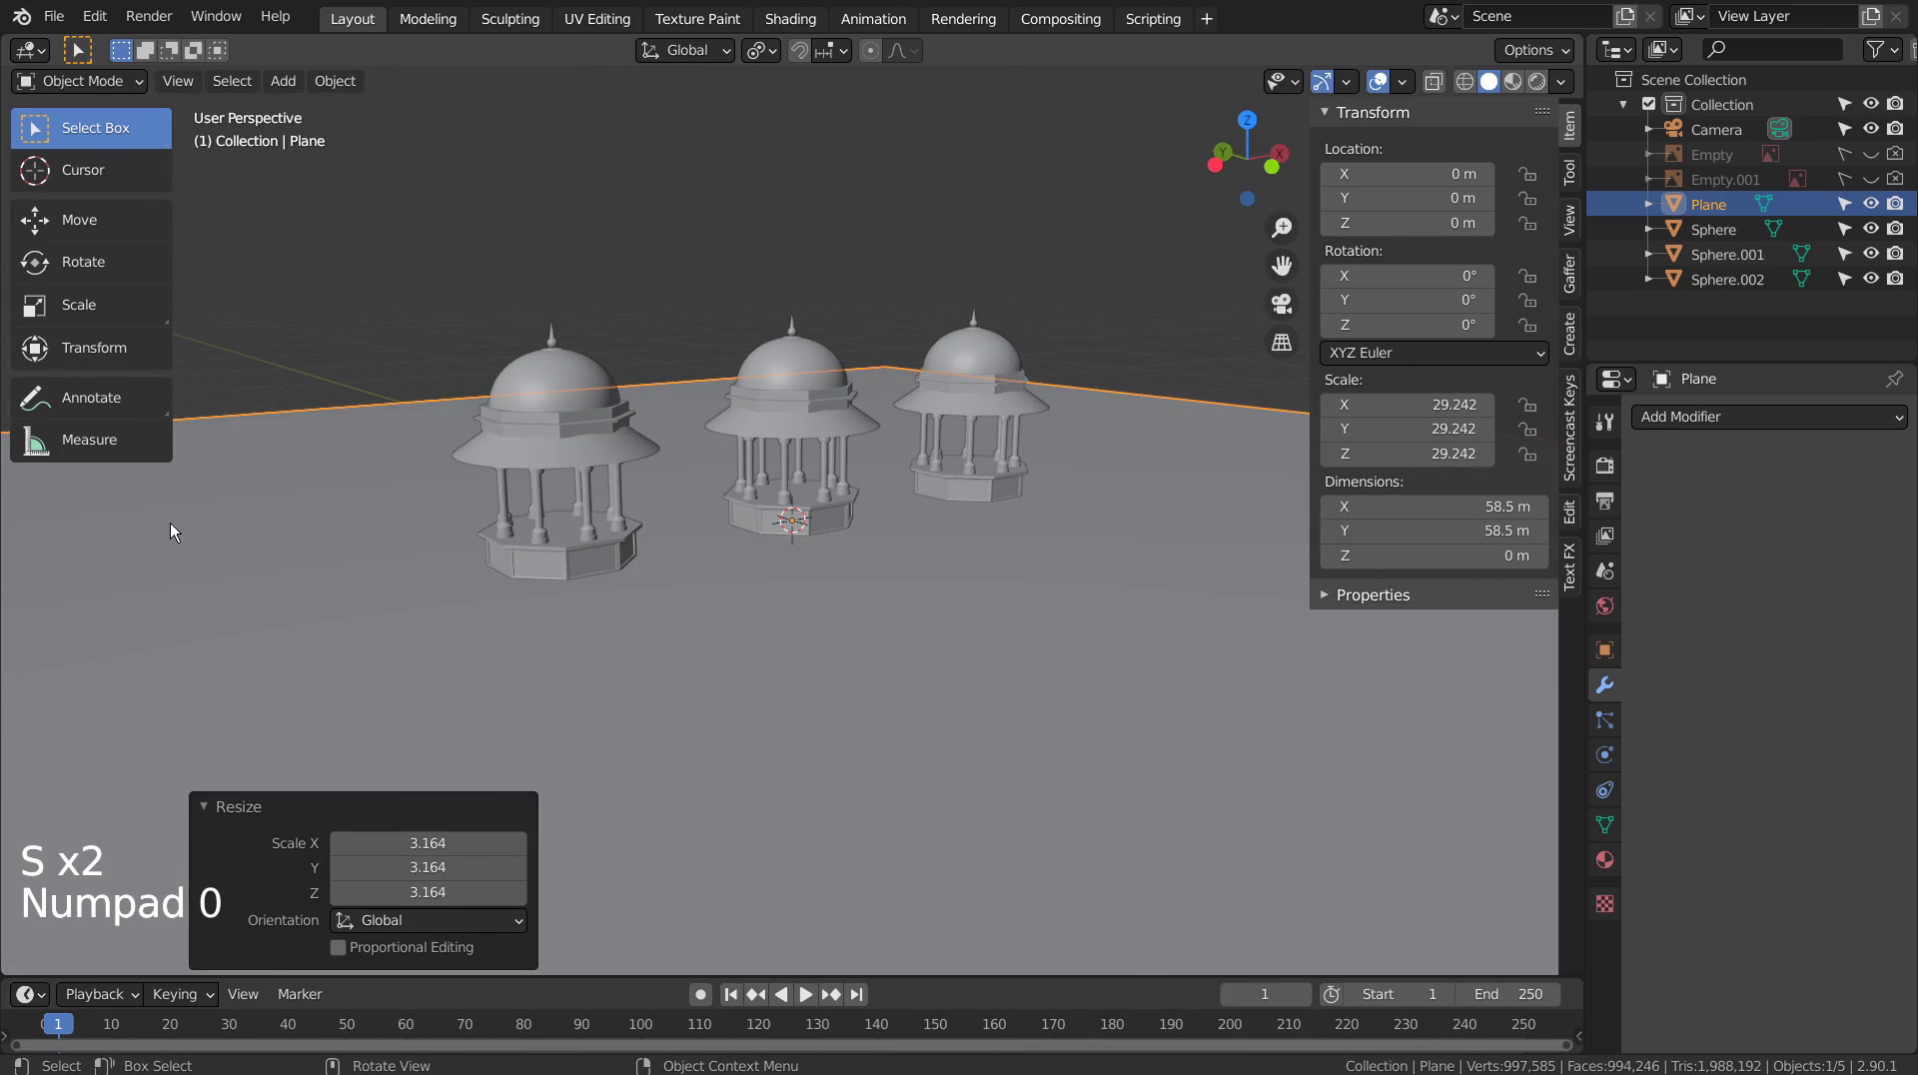
{"action": "key", "text": "KP_1"}
{"action": "key", "text": "KP_4"}
{"action": "key", "text": "KP_1"}
{"action": "scroll", "coordinate": [843, 511], "scroll_direction": "up", "scroll_amount": 4}
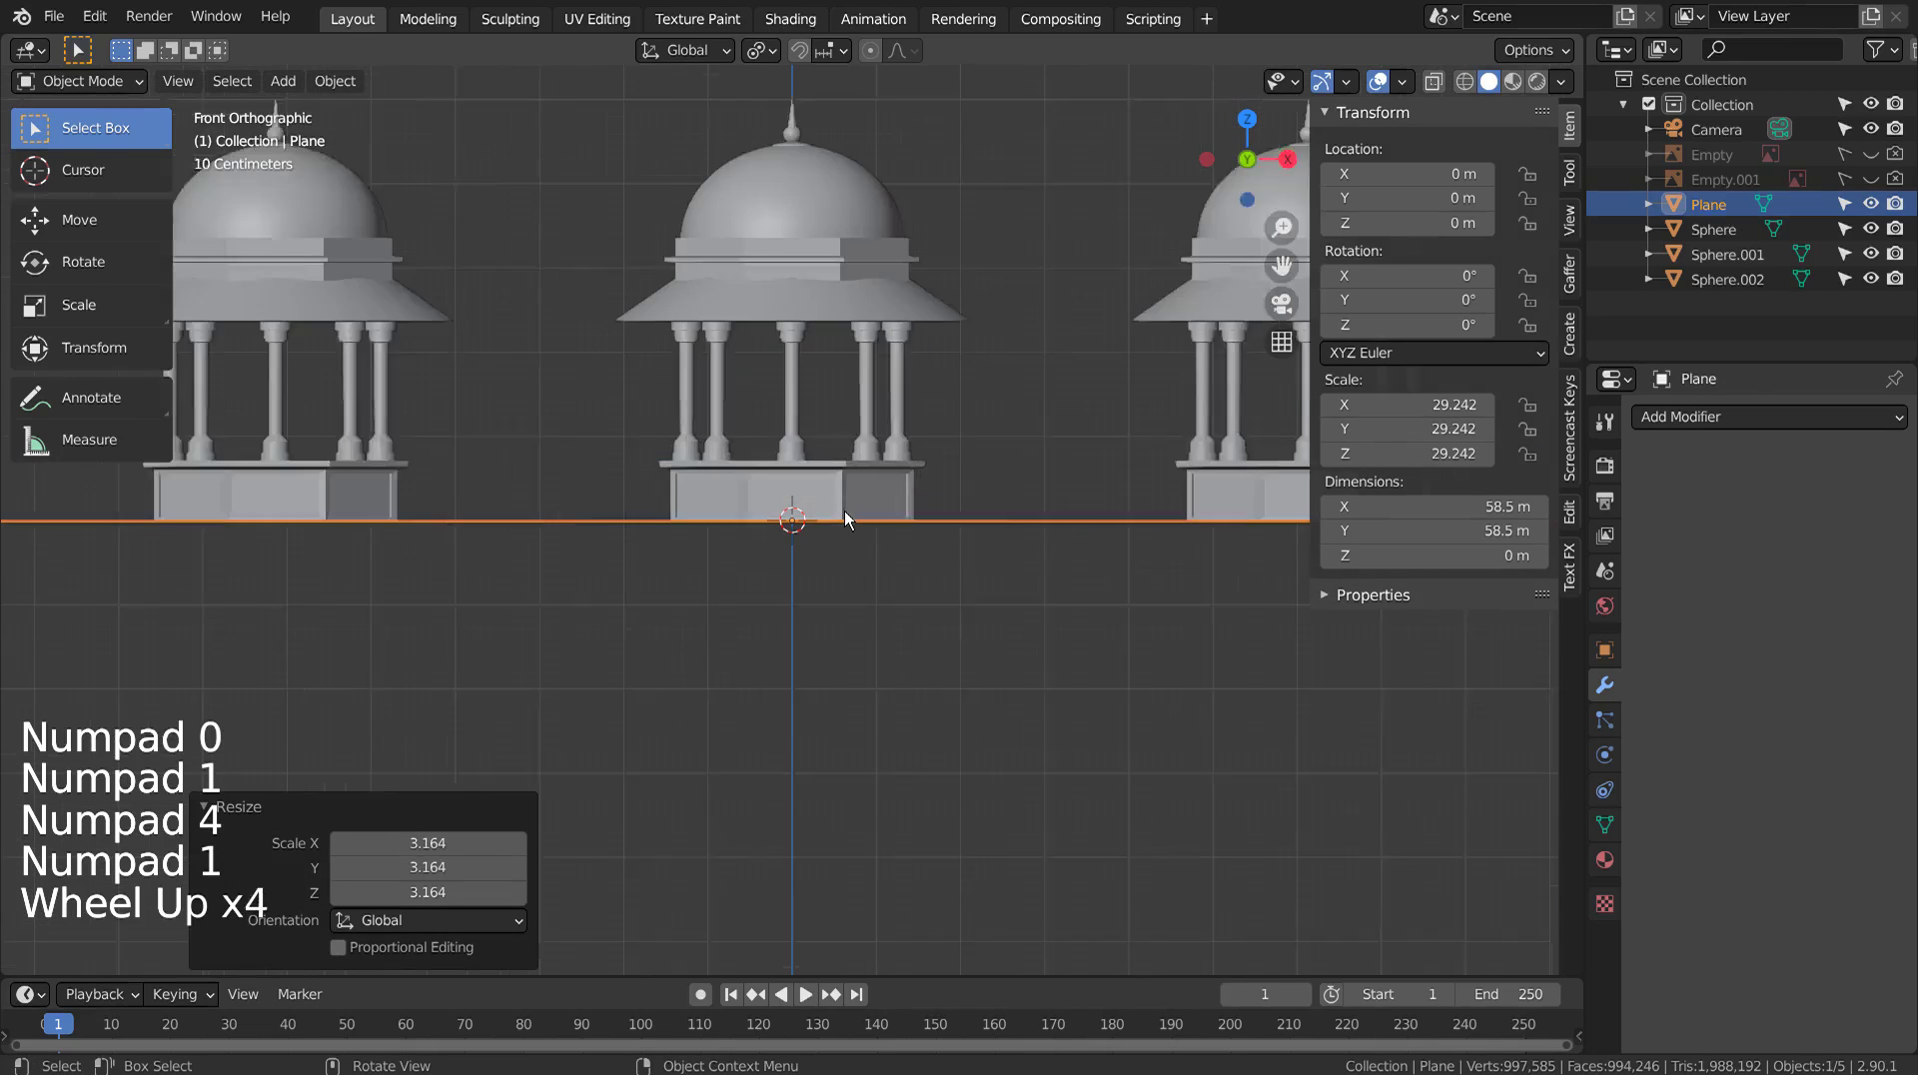
{"action": "scroll", "coordinate": [843, 518], "scroll_direction": "up", "scroll_amount": 7}
{"action": "key", "text": "KP_0"}
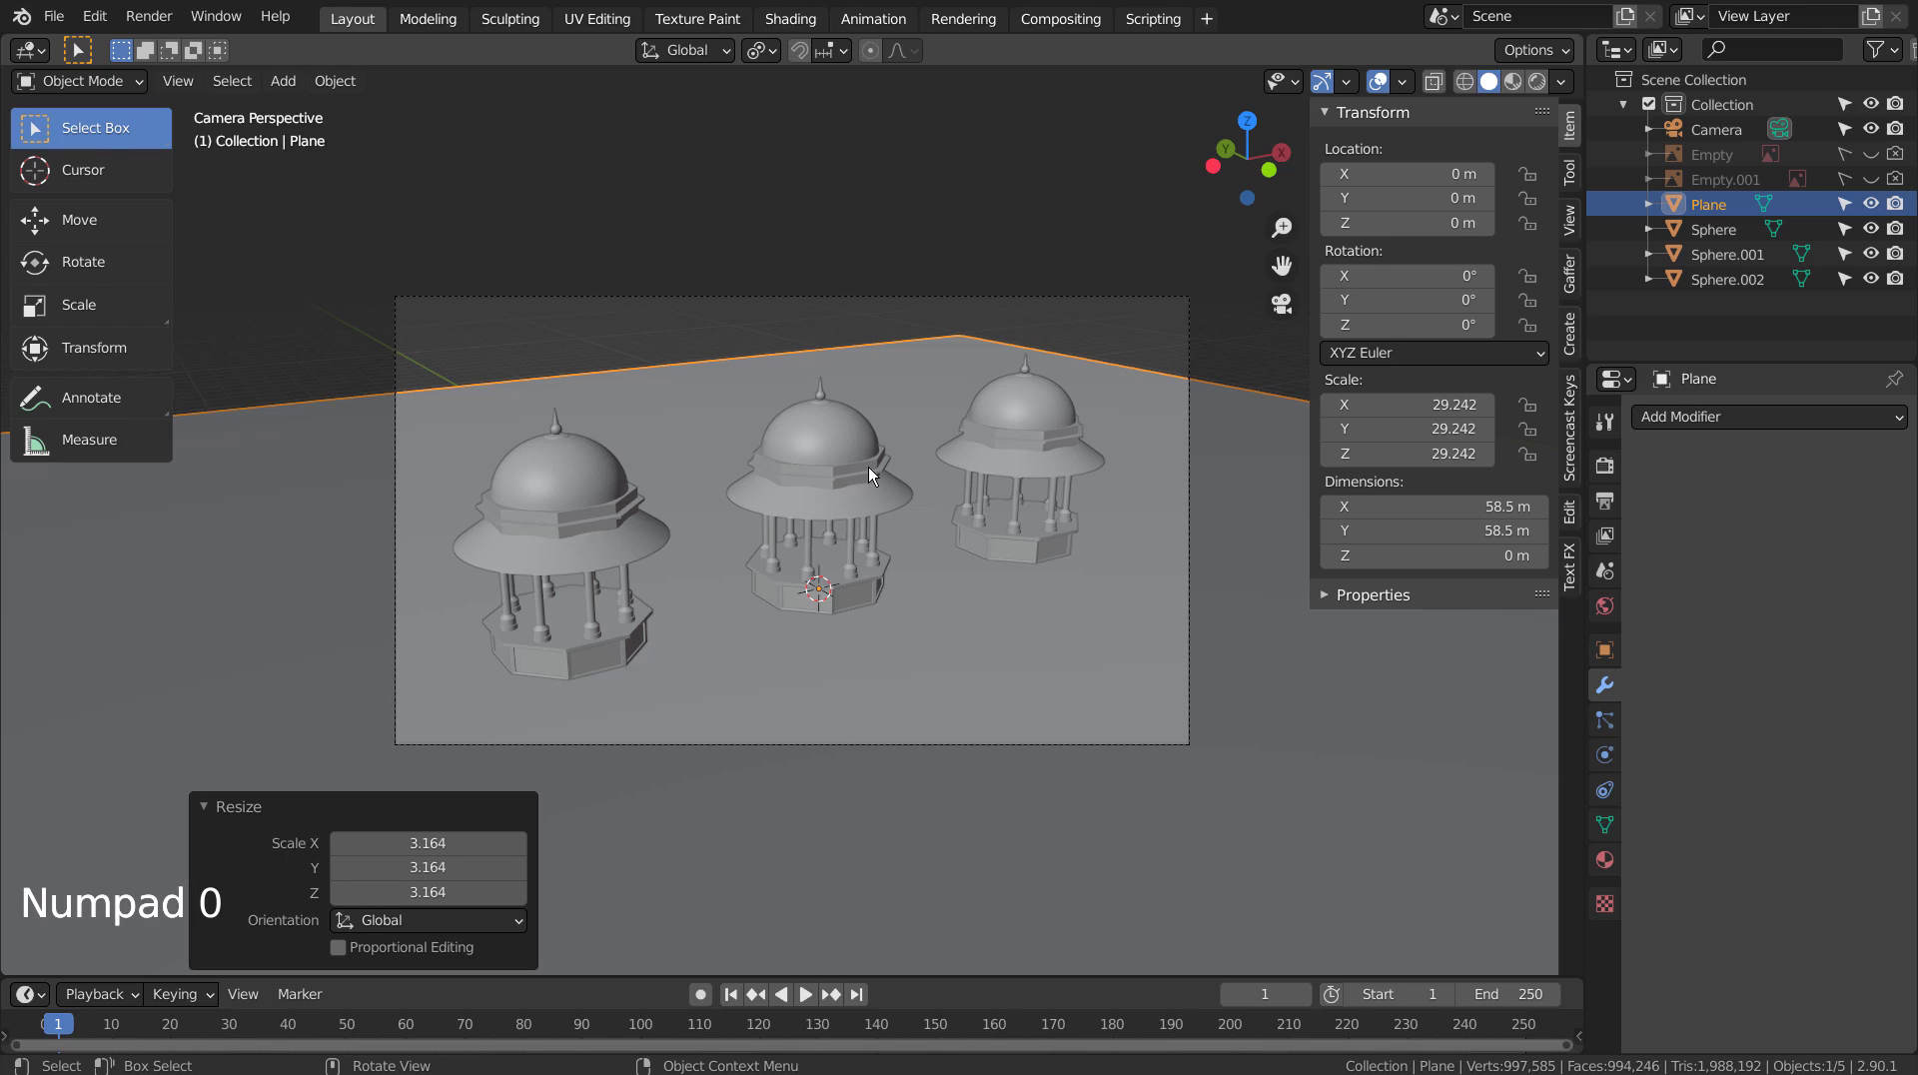
Enlarge the ground plane to about 142 m square so it fills the camera frame, and deselect it.
{"action": "key", "text": "s"}
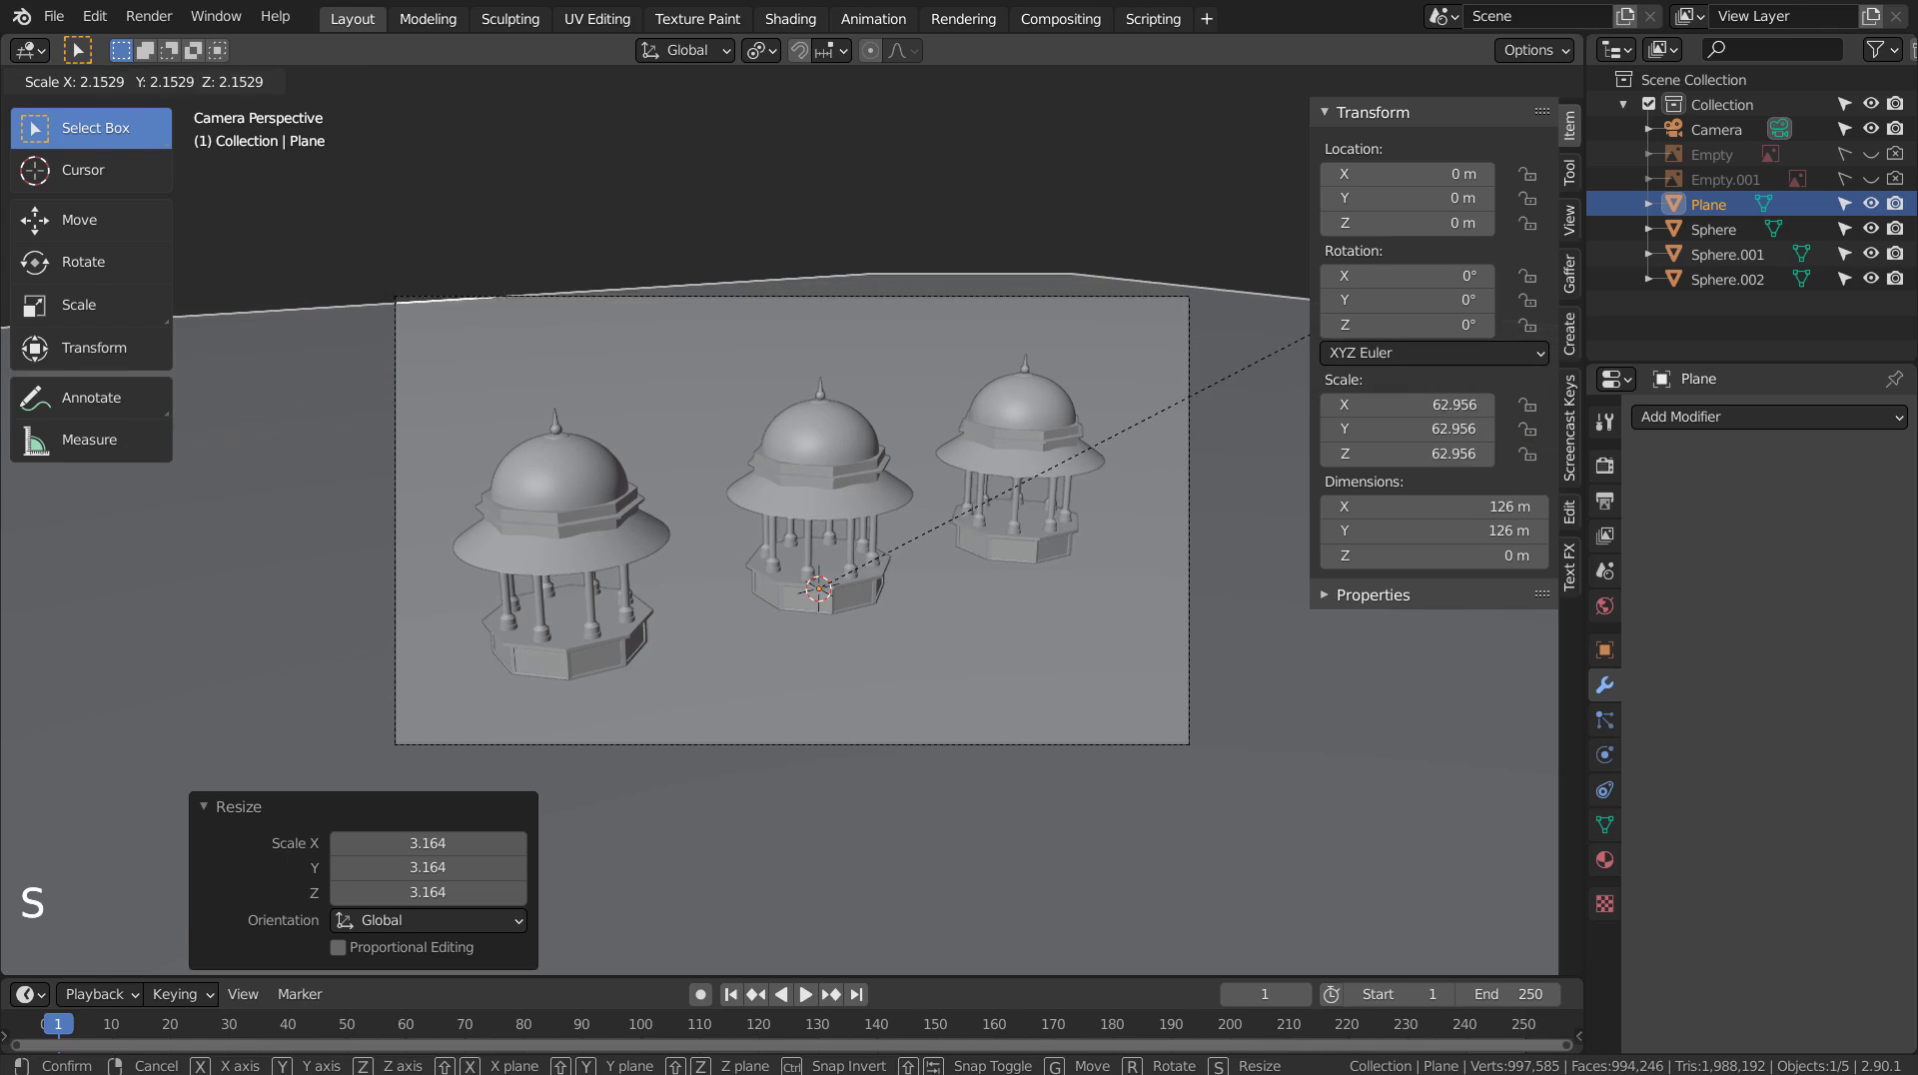
{"action": "left_click", "coordinate": [1444, 265]}
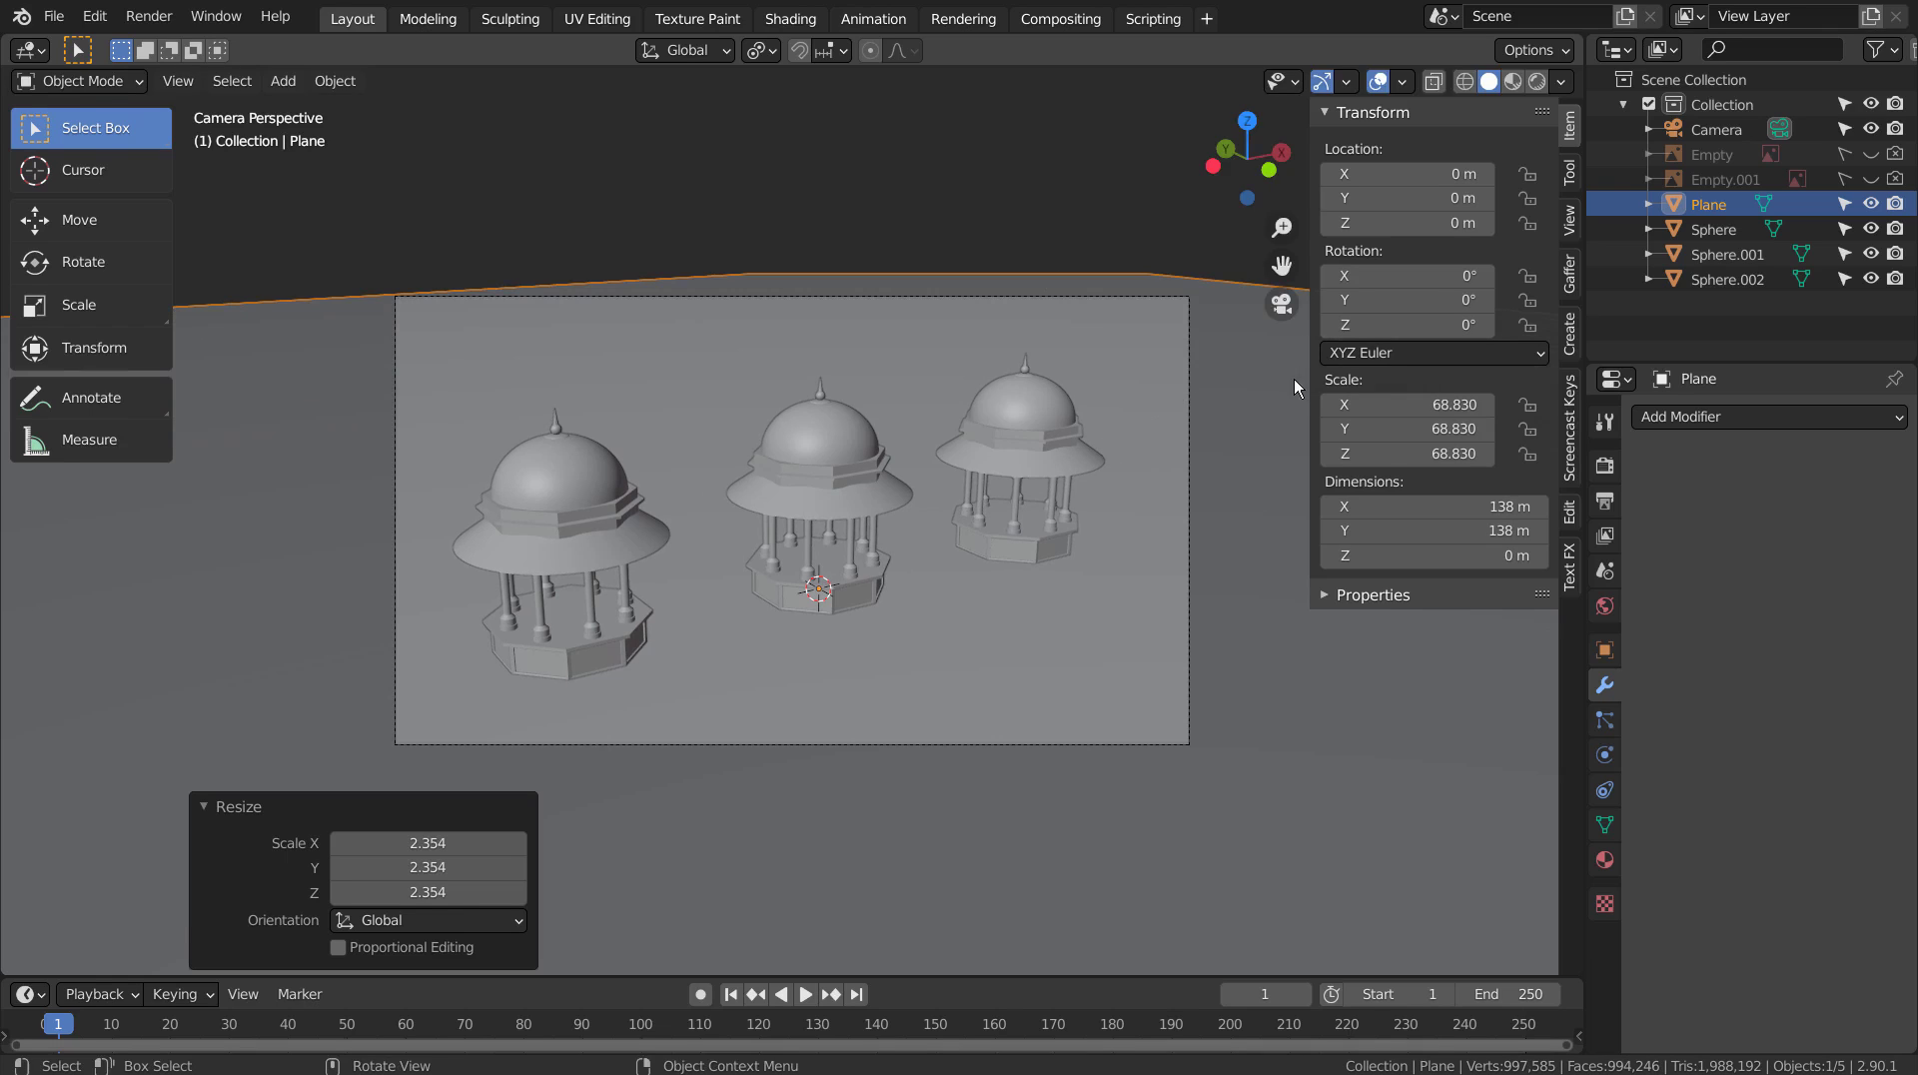
{"action": "key", "text": "s"}
{"action": "left_click", "coordinate": [1214, 453]}
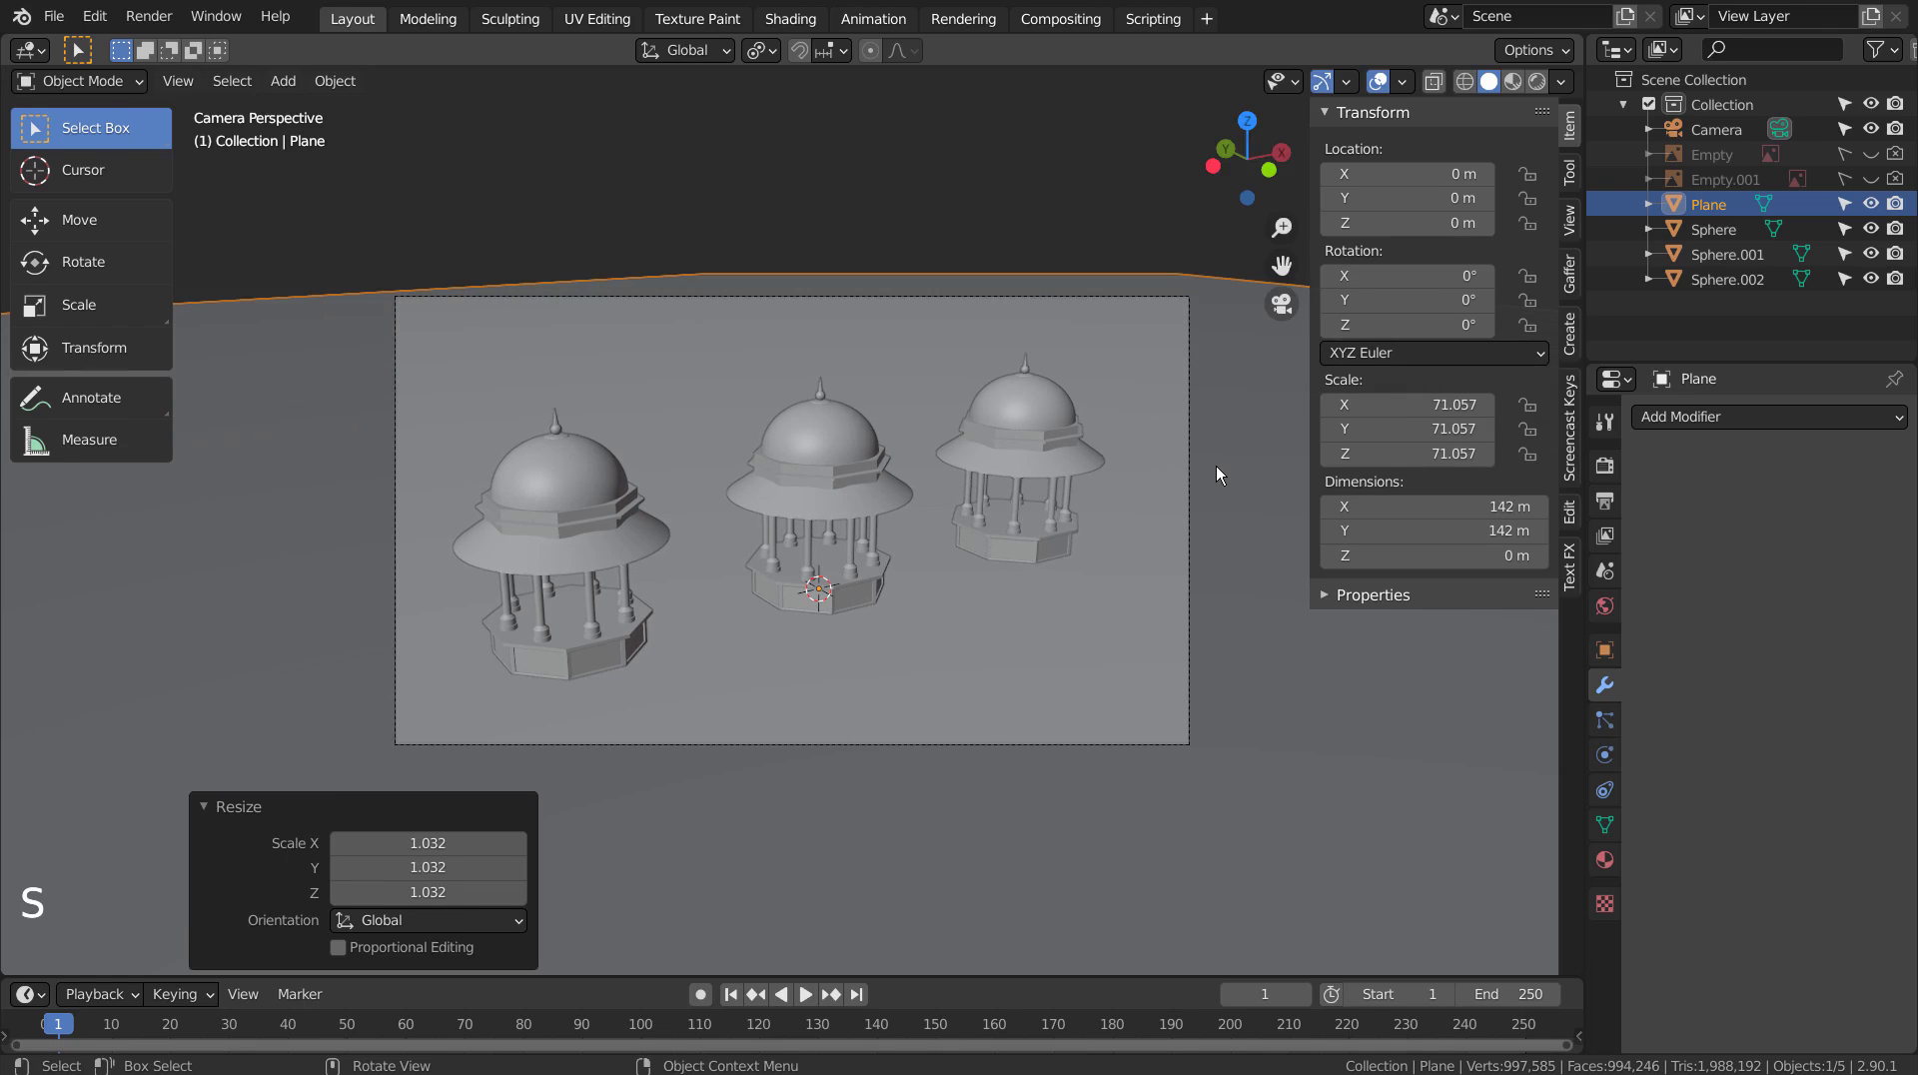
{"action": "left_click", "coordinate": [932, 188]}
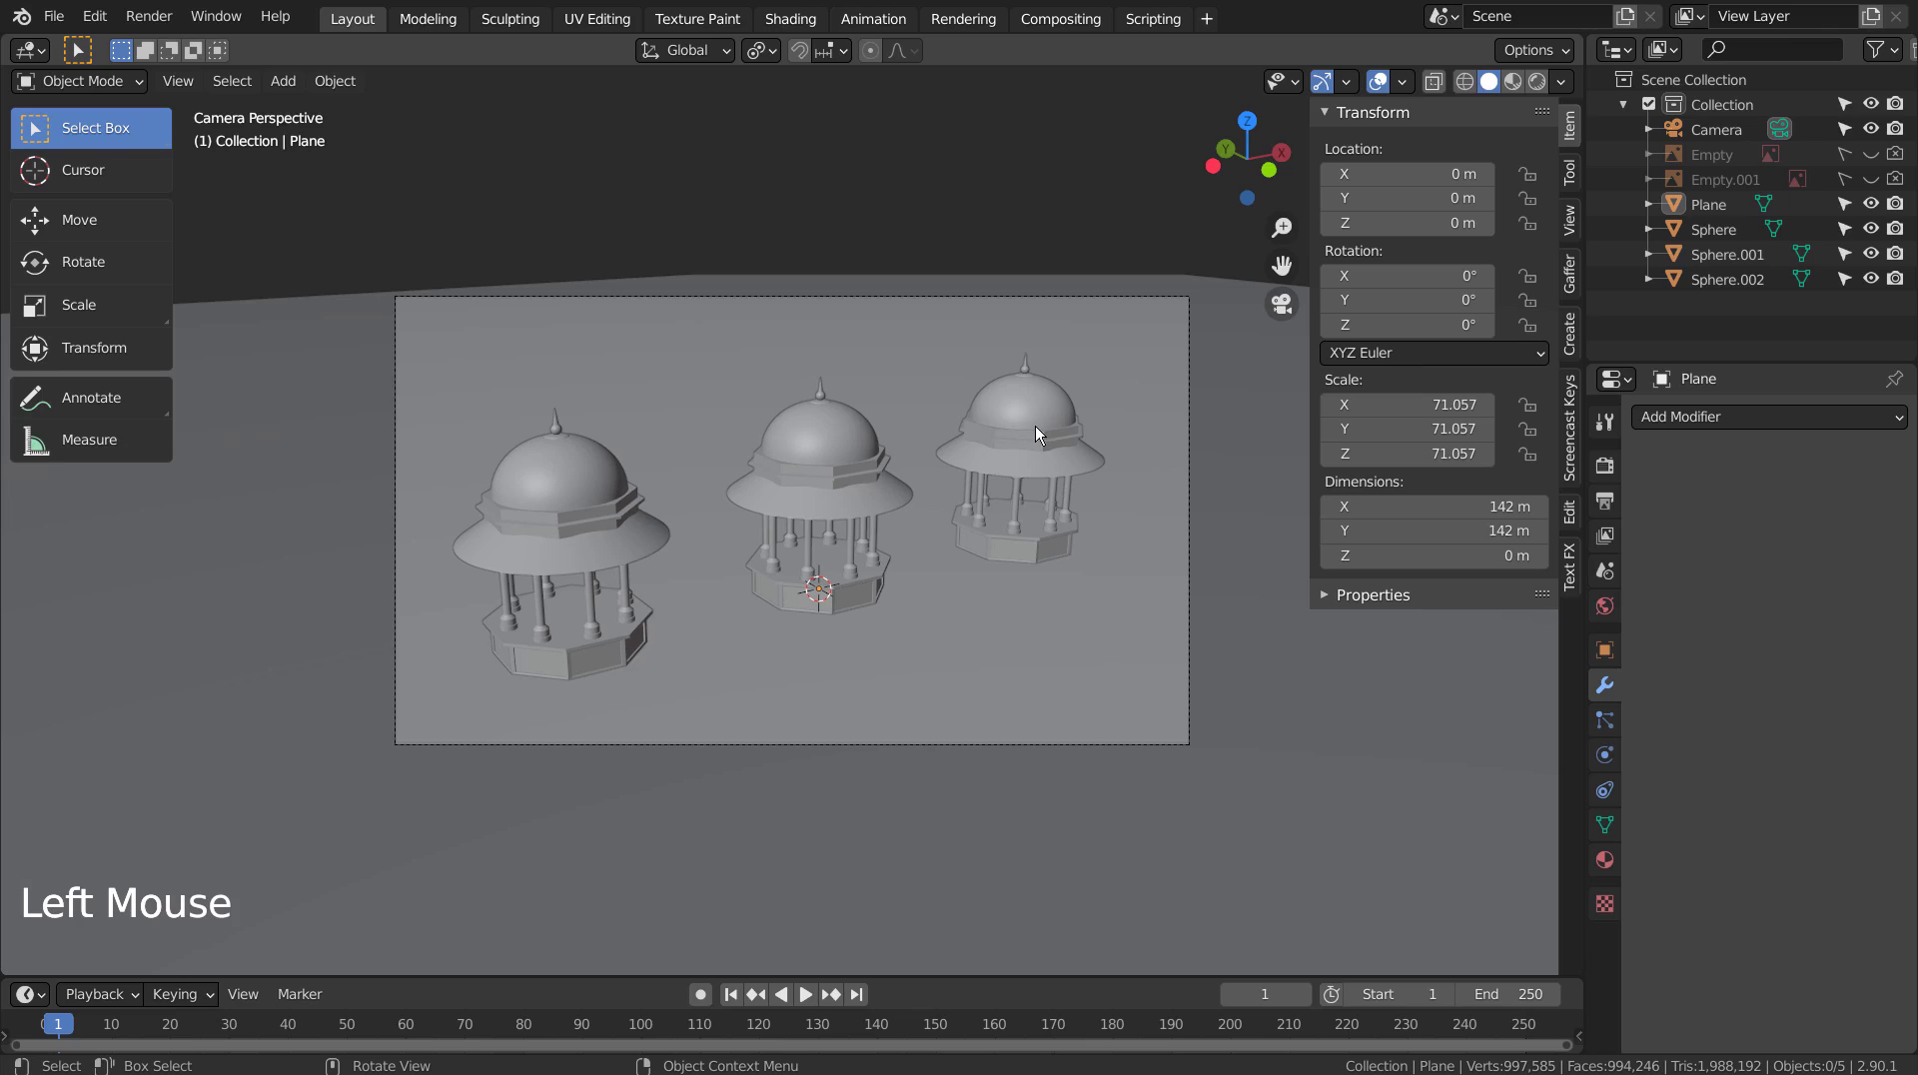
Preview the scene in rendered shading and replace the world's forest.exr background color with a Sky Texture.
{"action": "left_click", "coordinate": [1519, 83]}
{"action": "left_click", "coordinate": [1537, 82]}
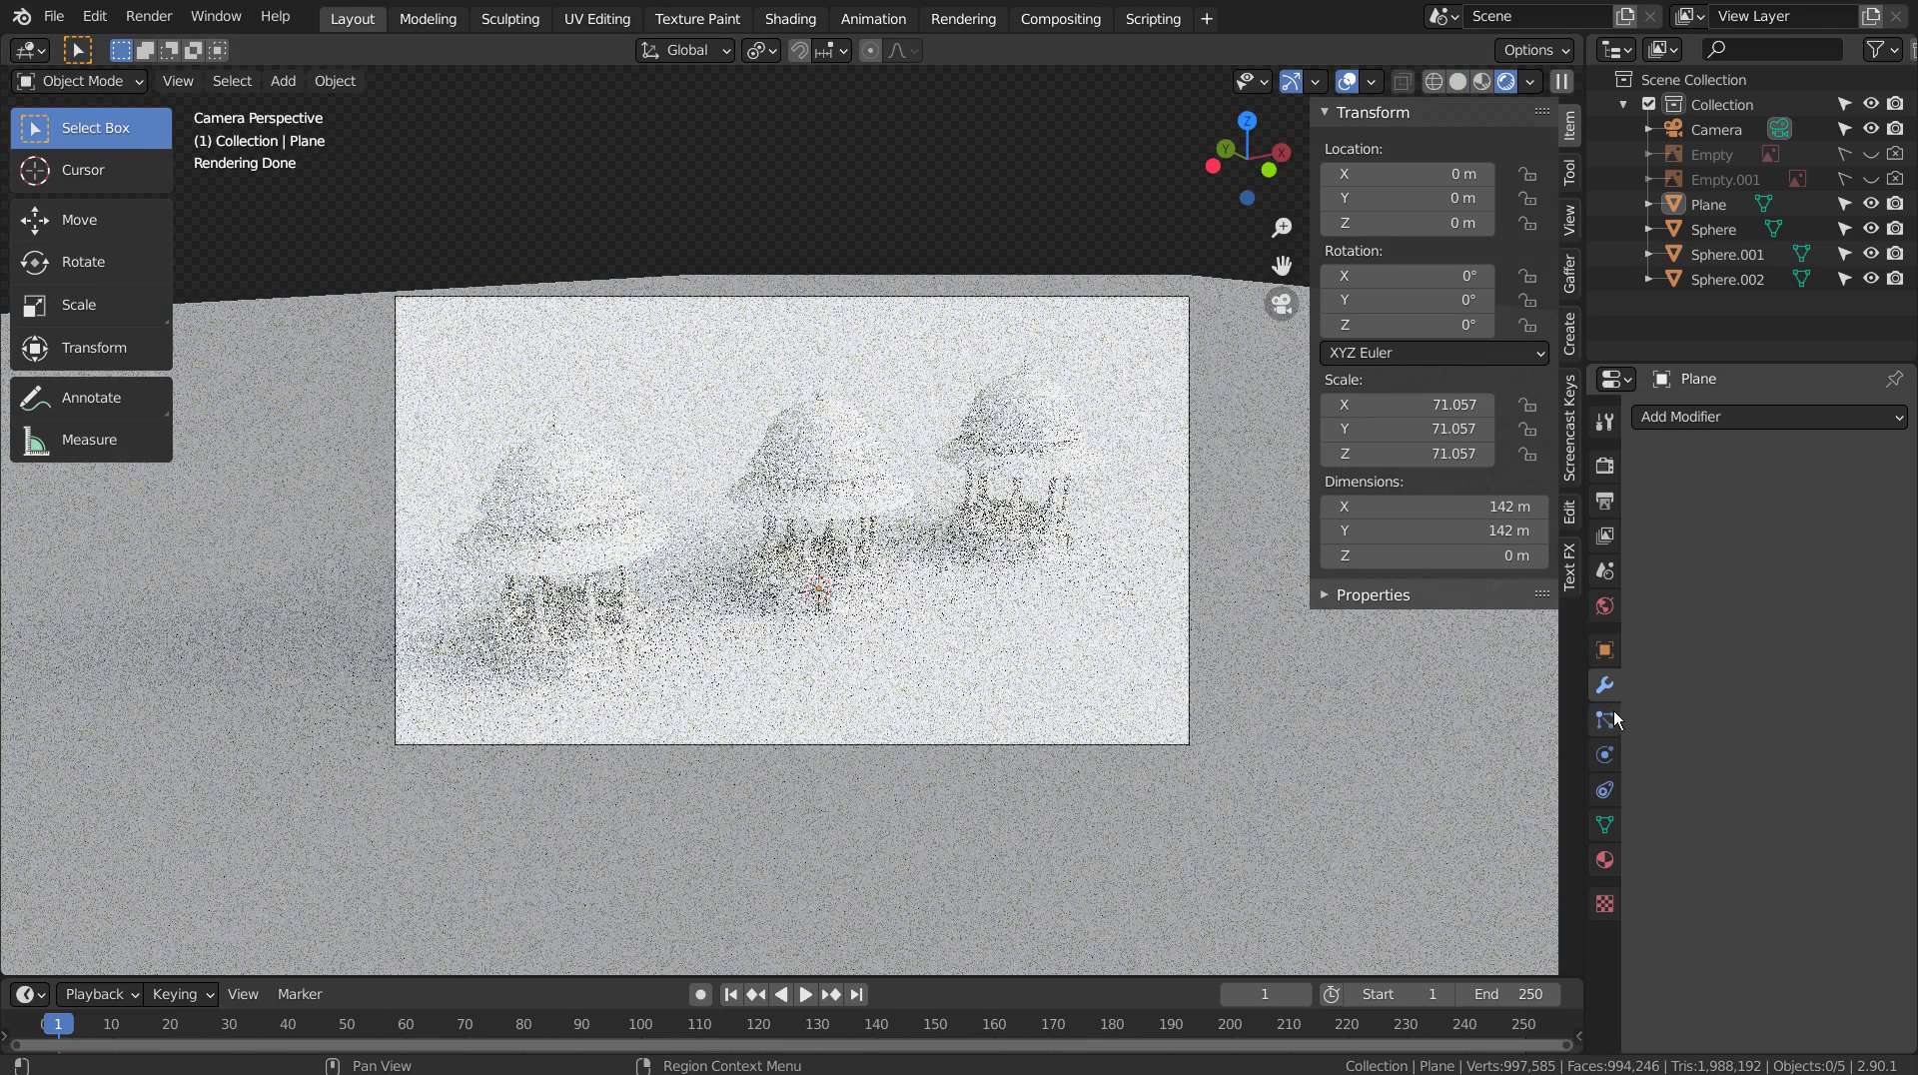
{"action": "left_click", "coordinate": [1604, 605]}
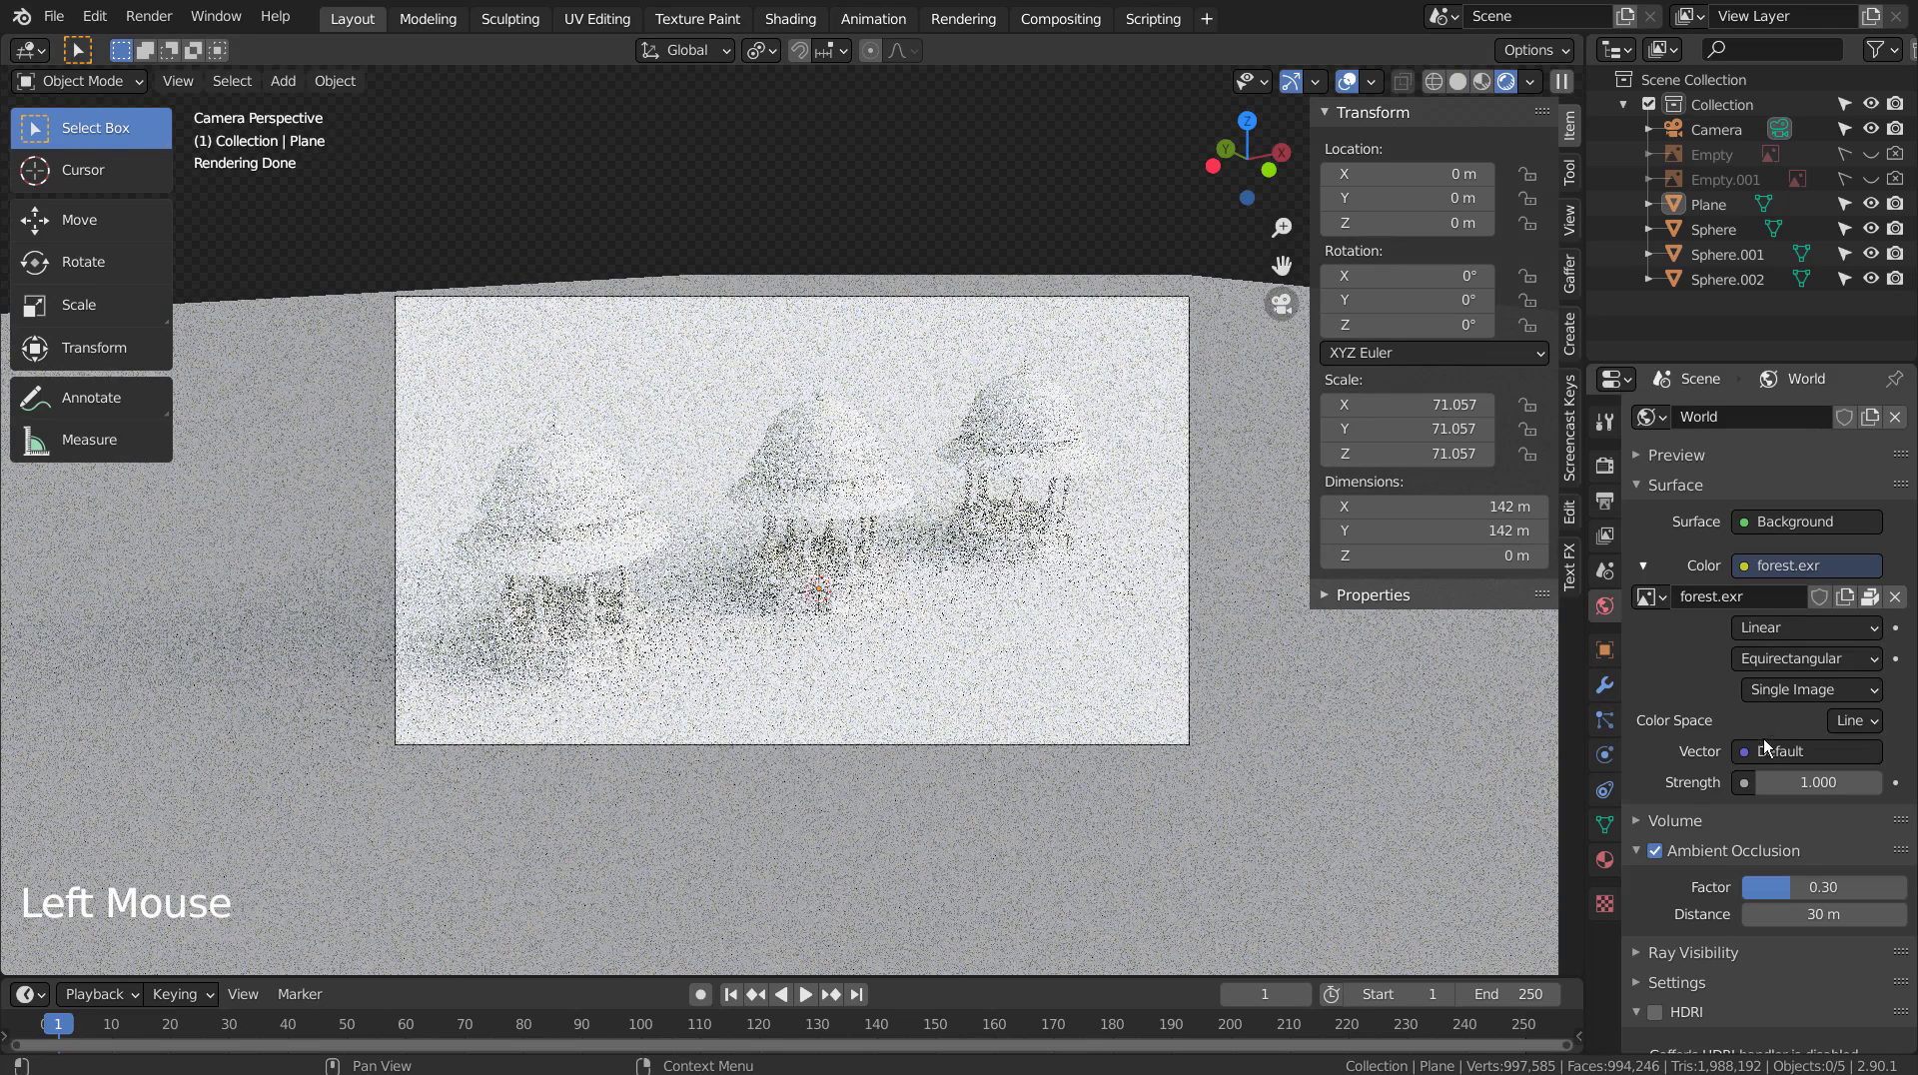
{"action": "left_click", "coordinate": [1746, 567]}
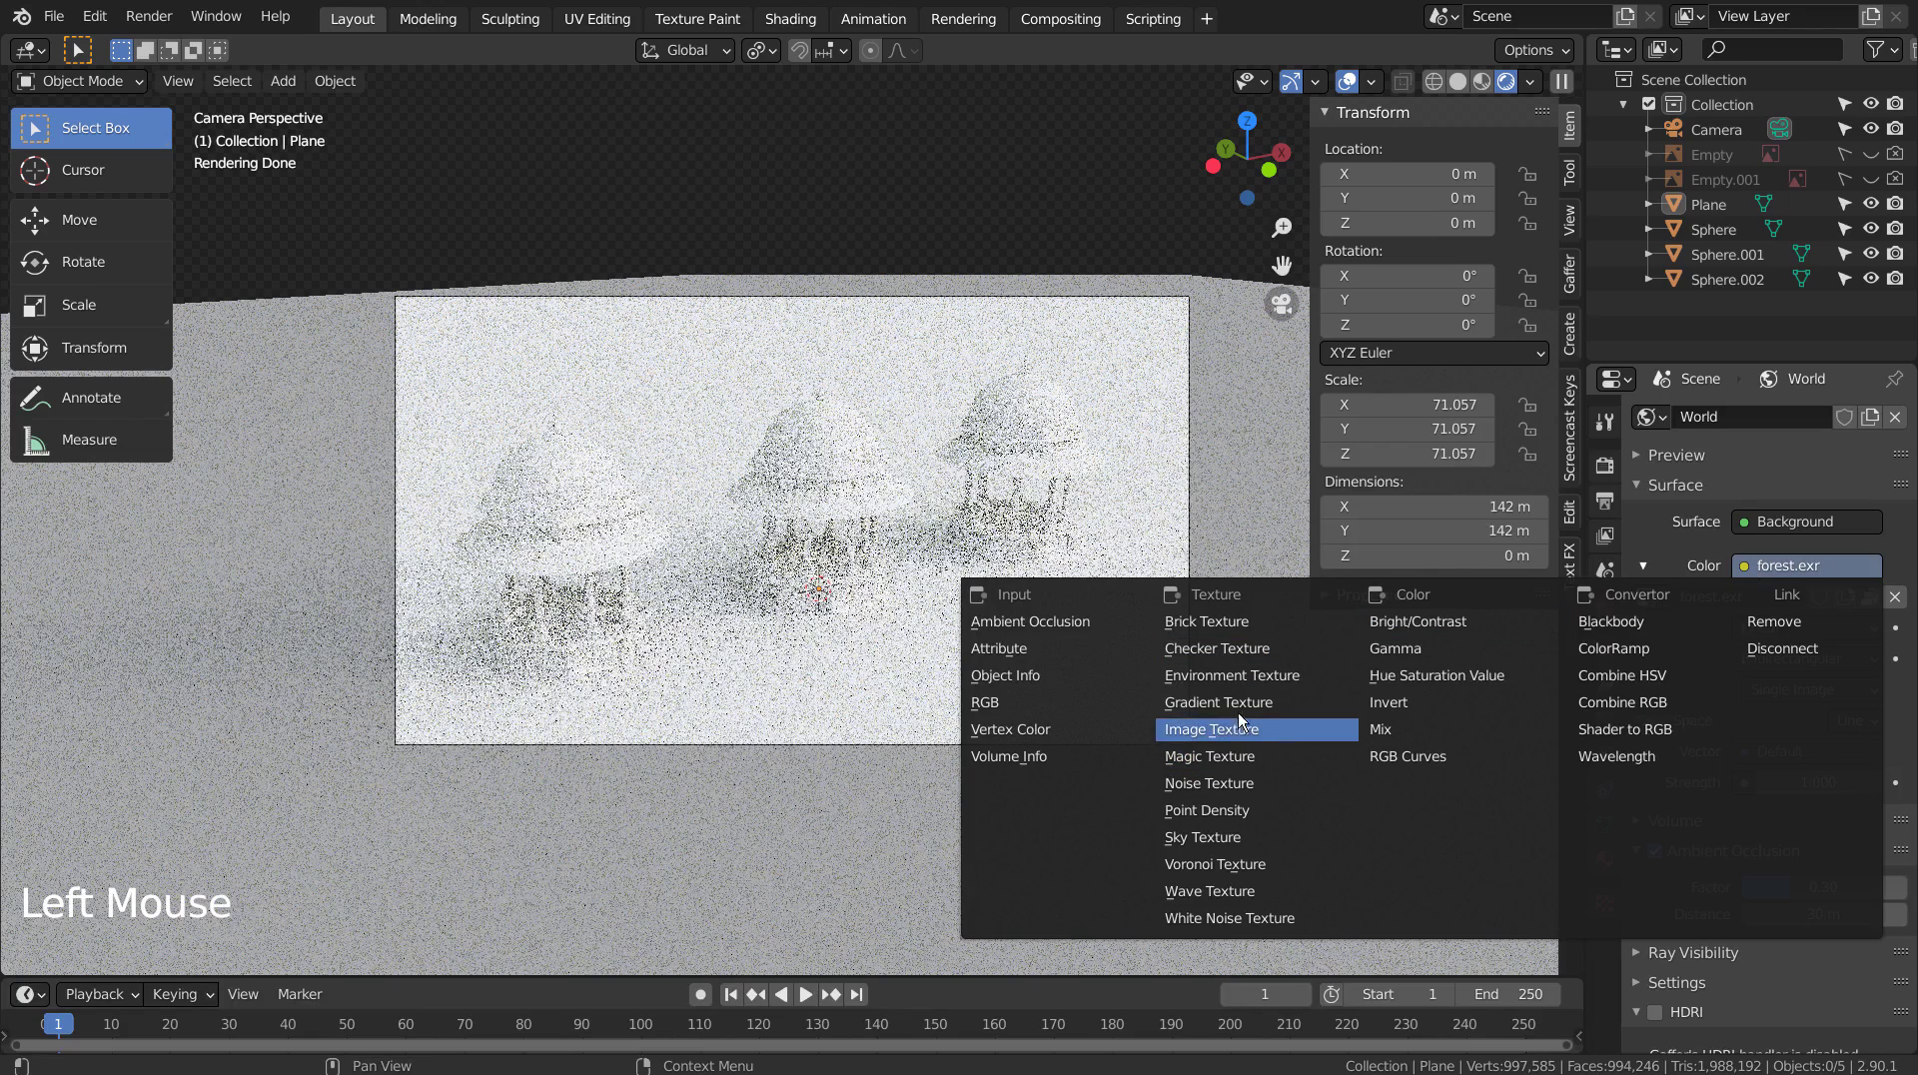
{"action": "left_click", "coordinate": [1247, 839]}
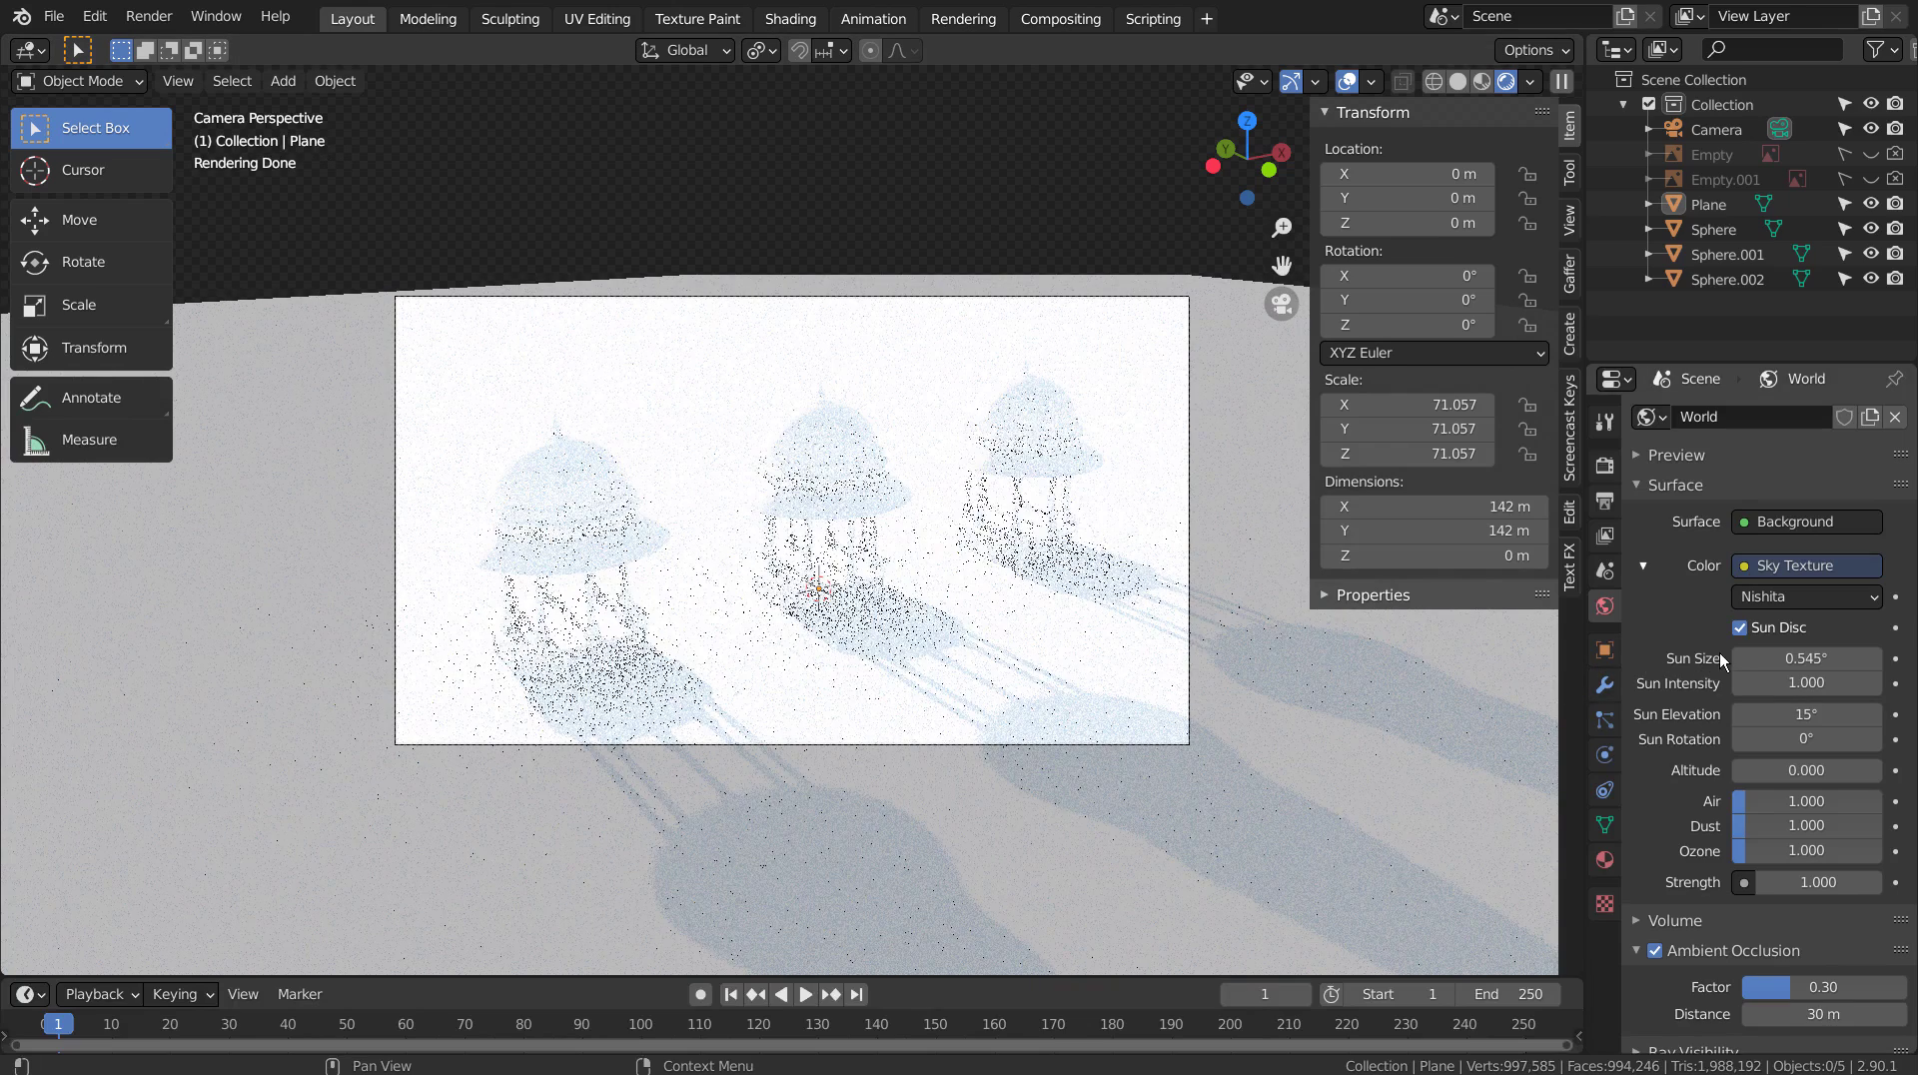
Set the sky's sun intensity to 0.3 and the world background strength to 0.1.
{"action": "left_click_drag", "start_coordinate": [1789, 682], "coordinate": [1753, 682]}
{"action": "double_click", "coordinate": [1788, 882]}
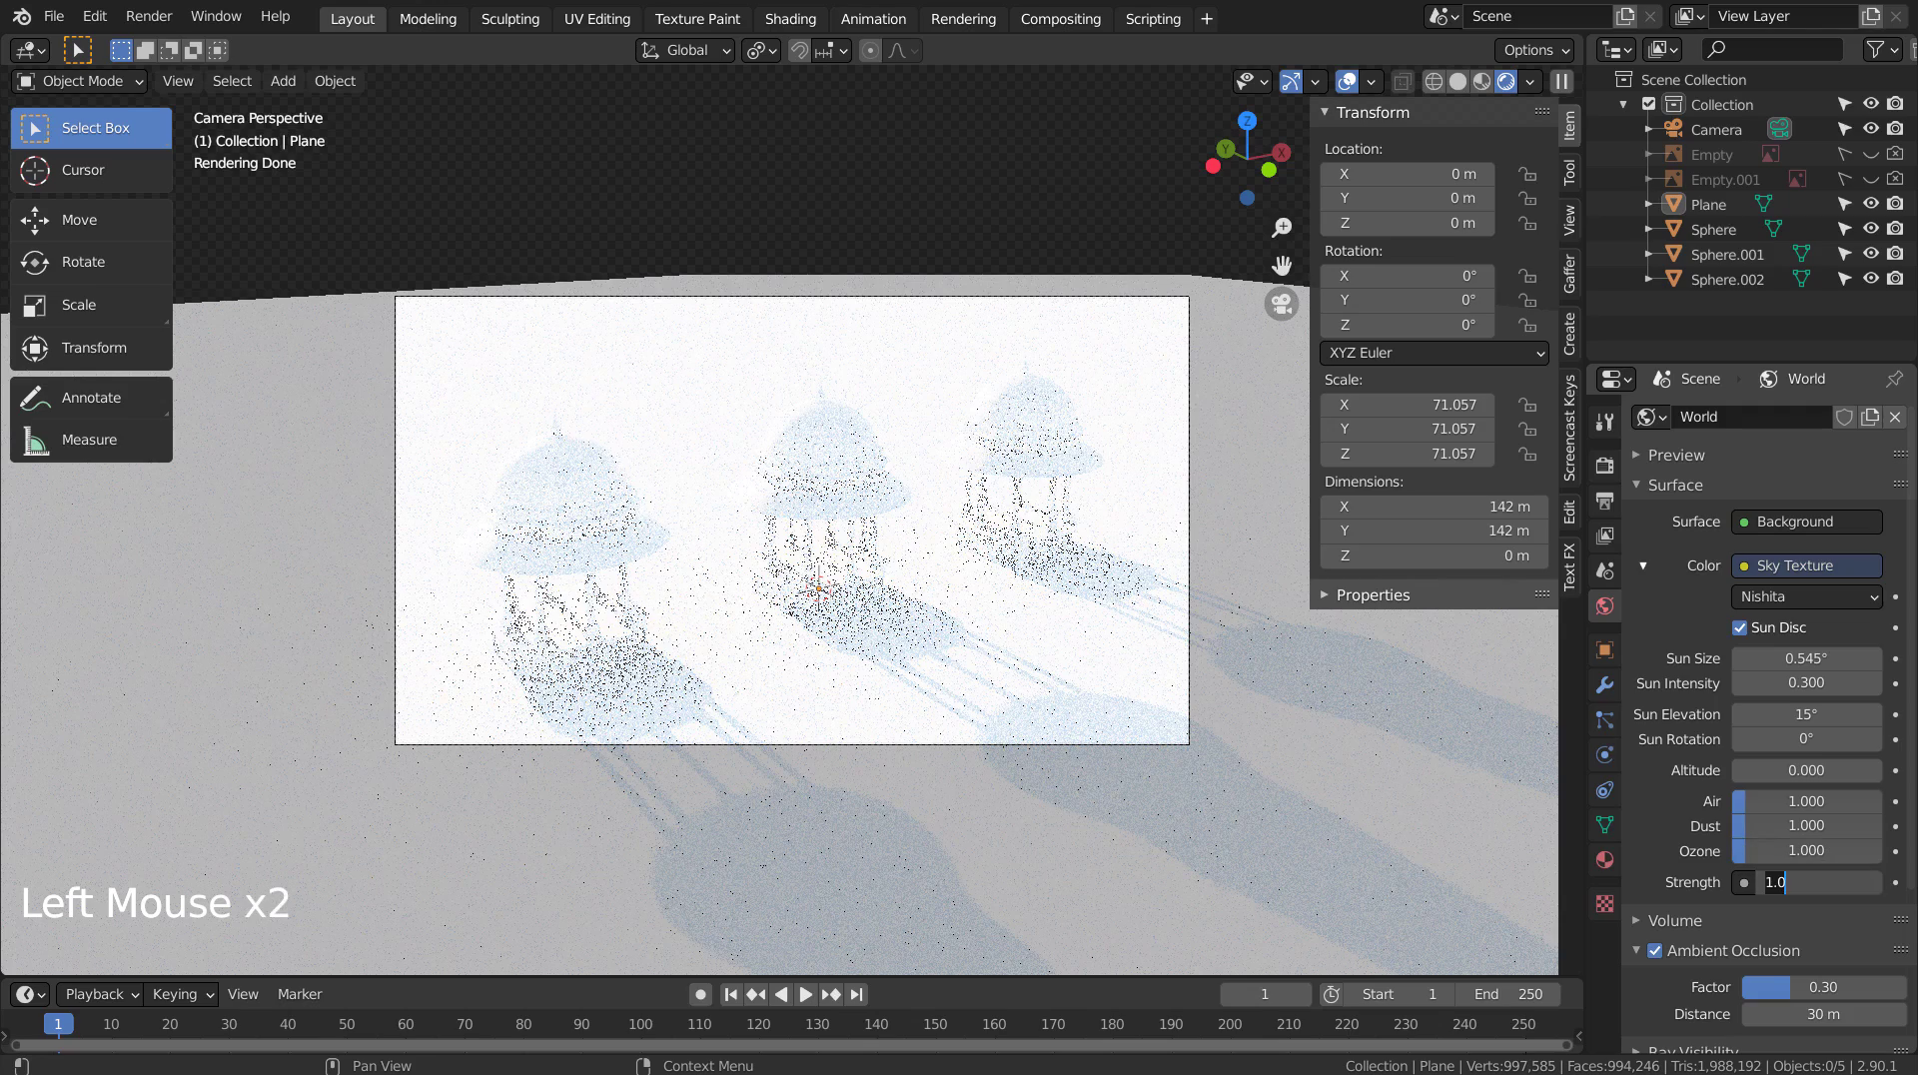
{"action": "type", "text": ".1"}
{"action": "key", "text": "Return"}
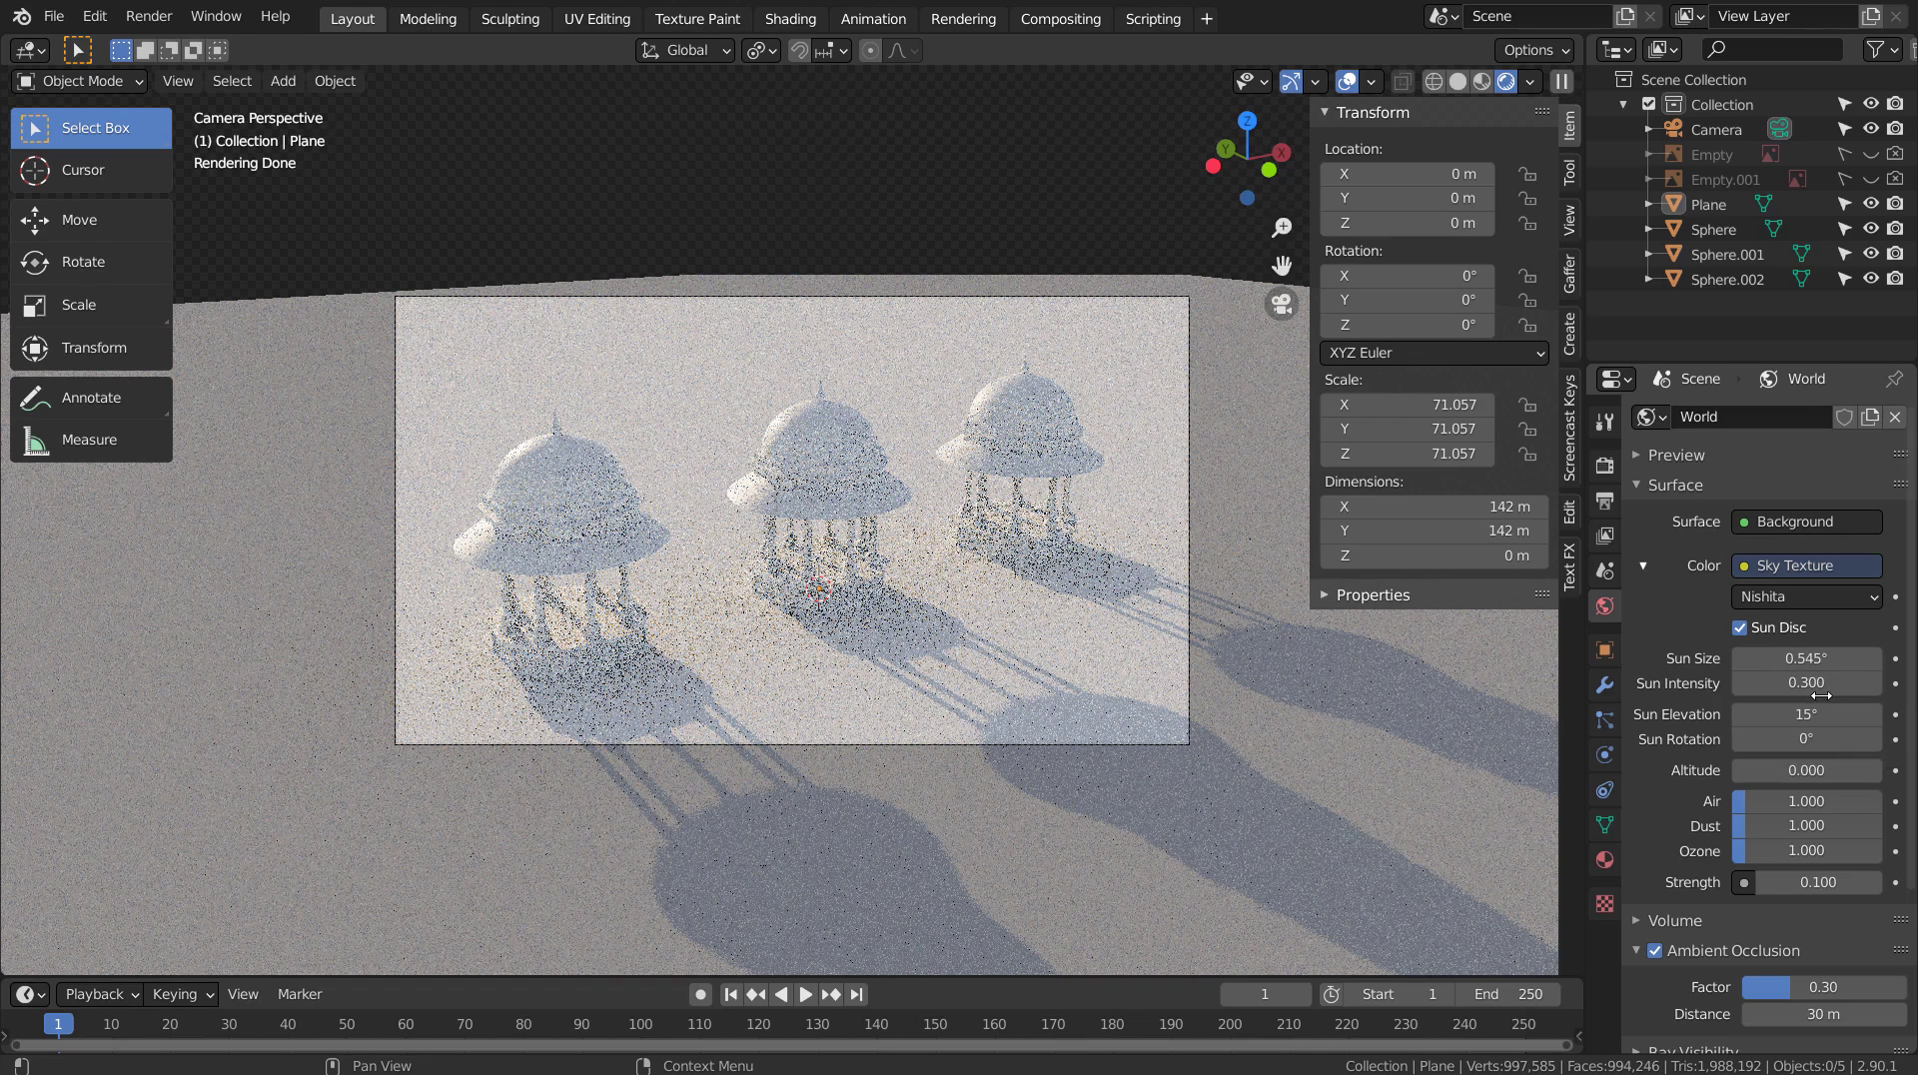
Try sky sun rotations of 90°, 180°, 270°, 90° again and 125° to compare the shadow directions.
{"action": "left_click", "coordinate": [1806, 739]}
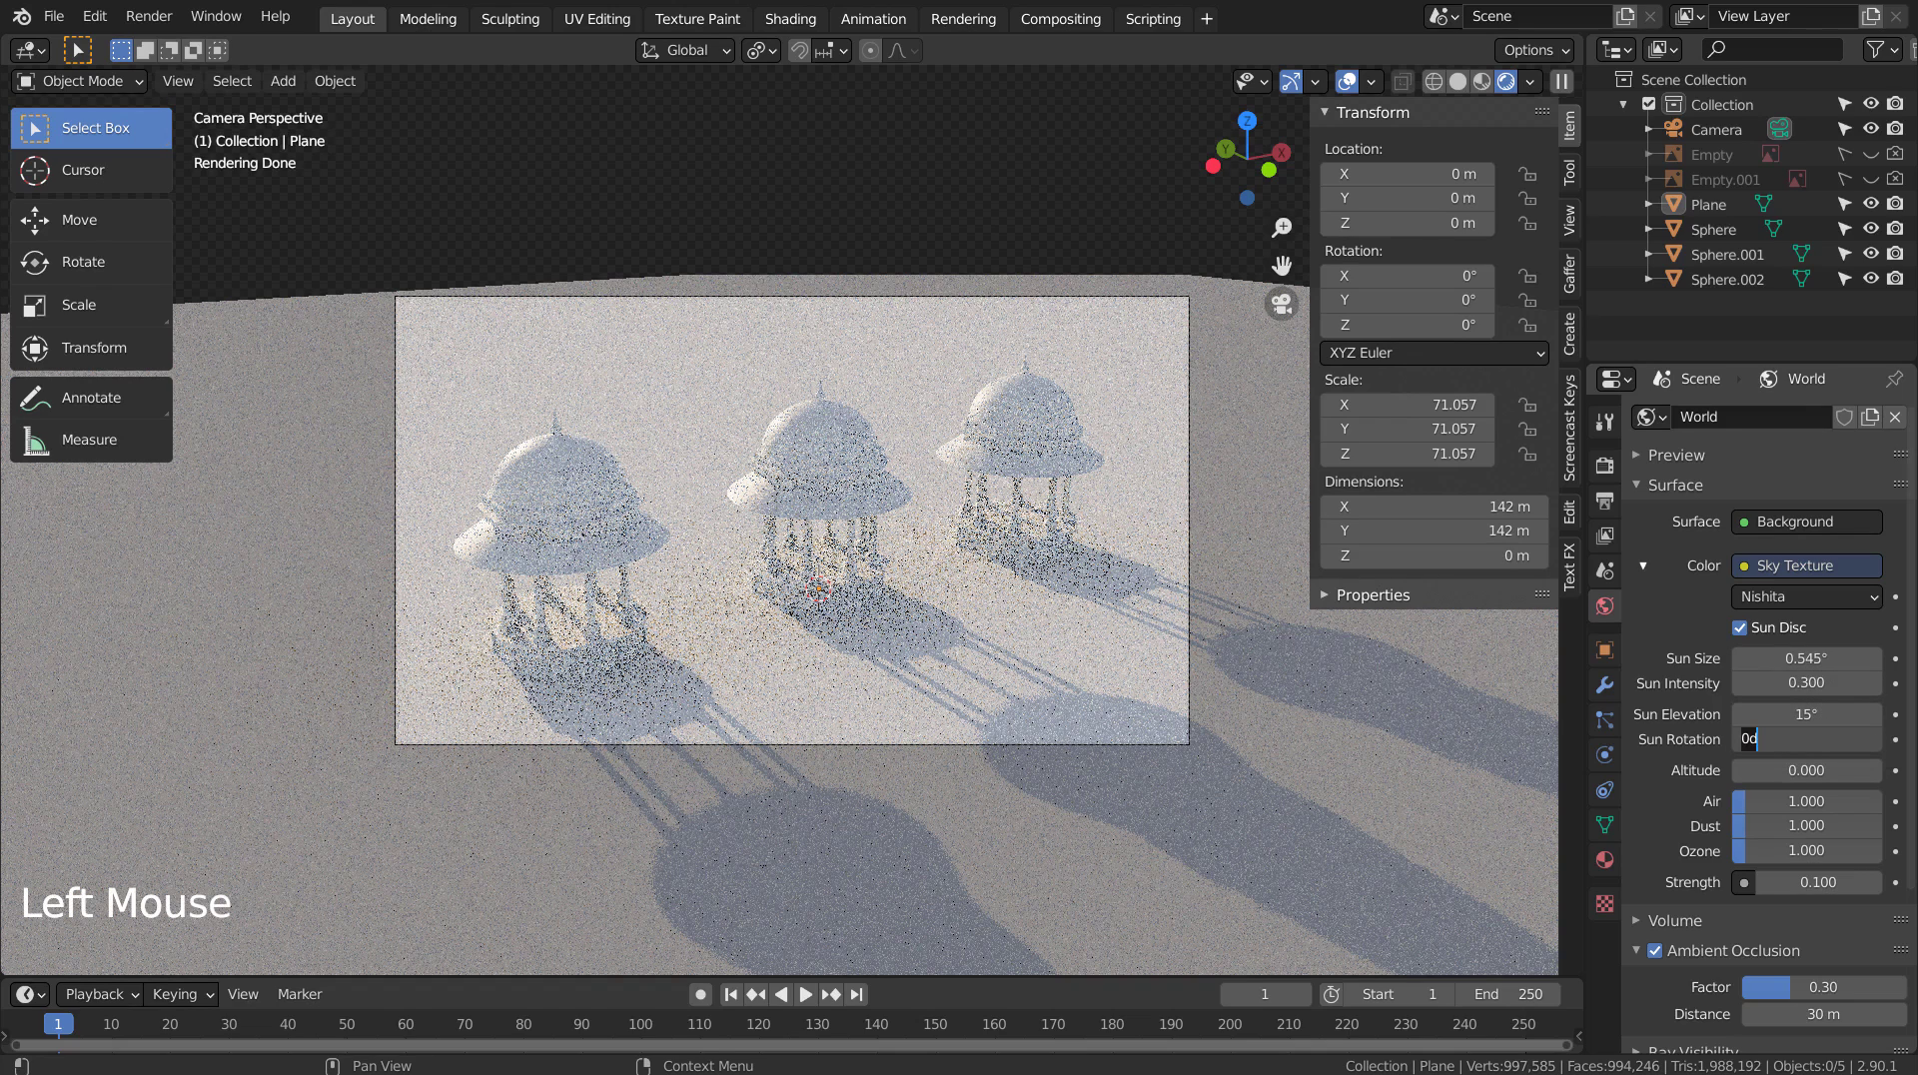
{"action": "type", "text": "90"}
{"action": "key", "text": "Return"}
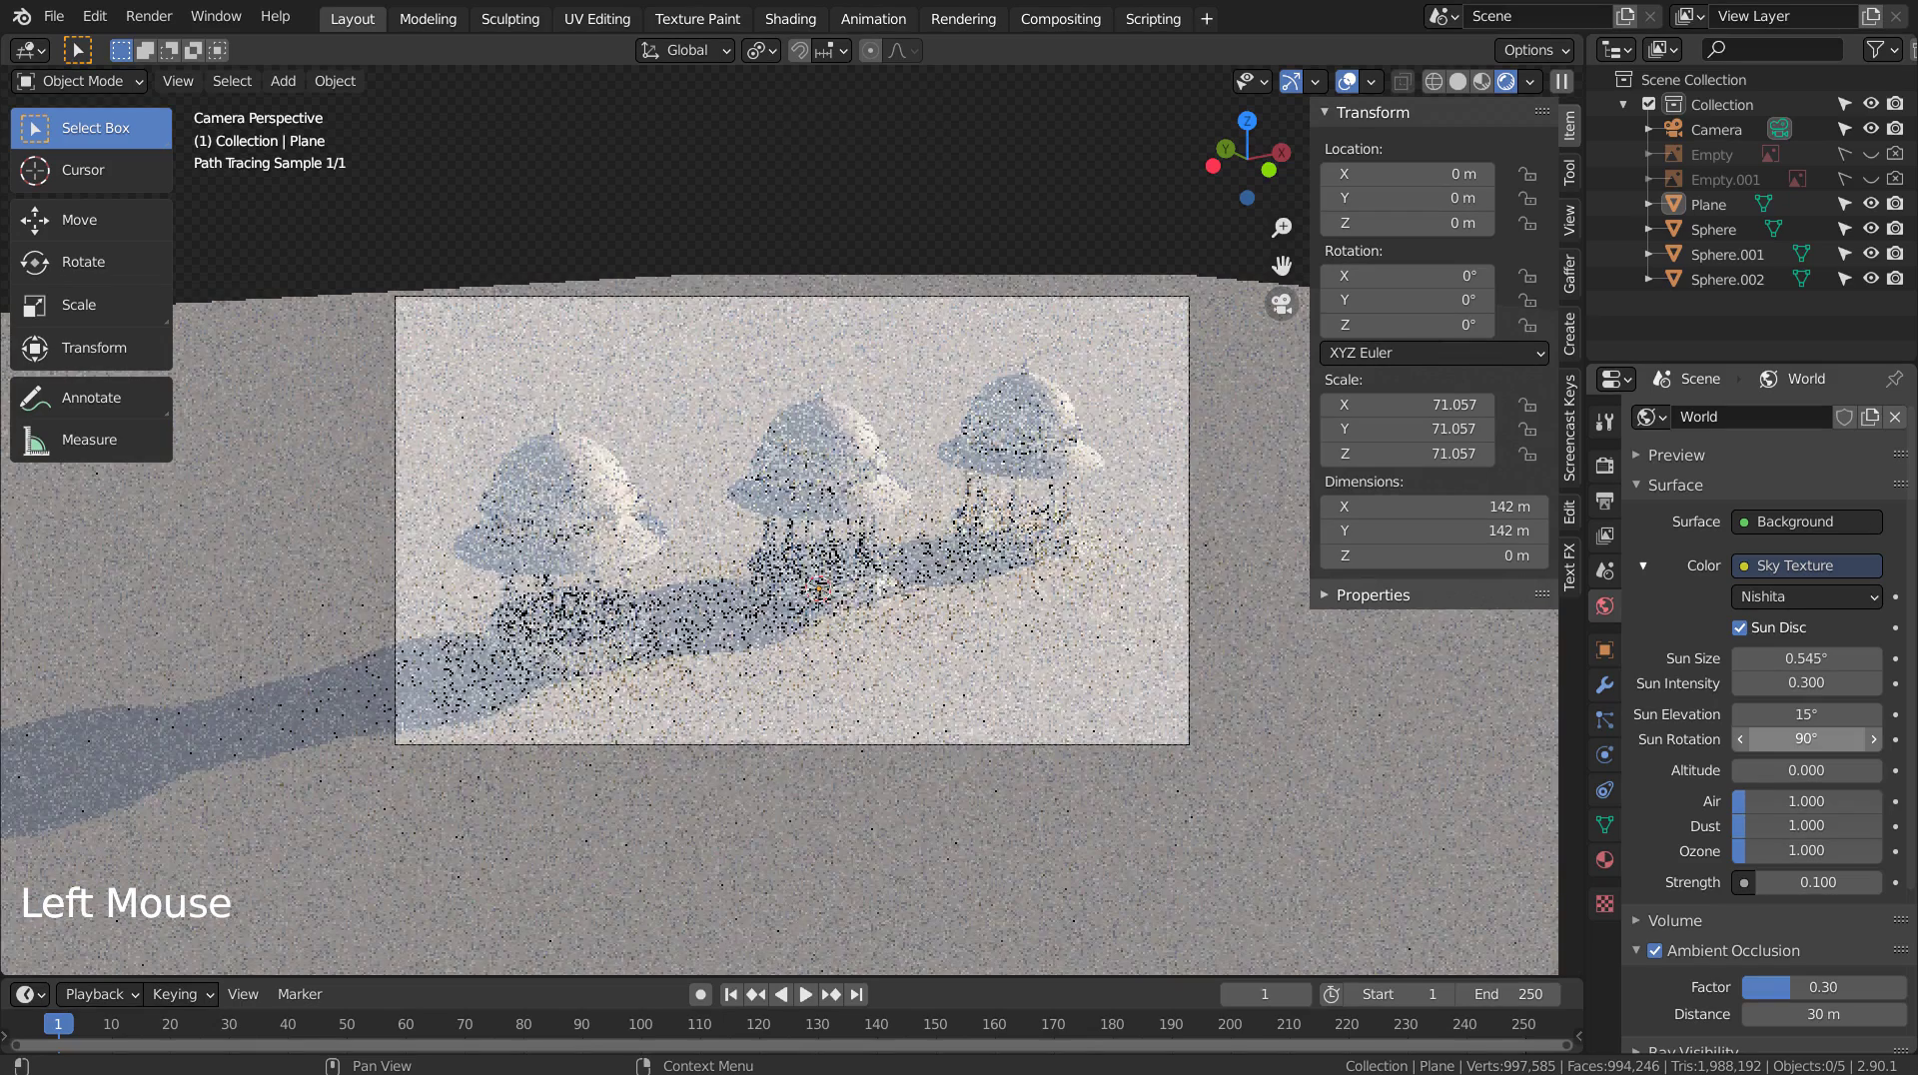
{"action": "left_click", "coordinate": [1805, 739]}
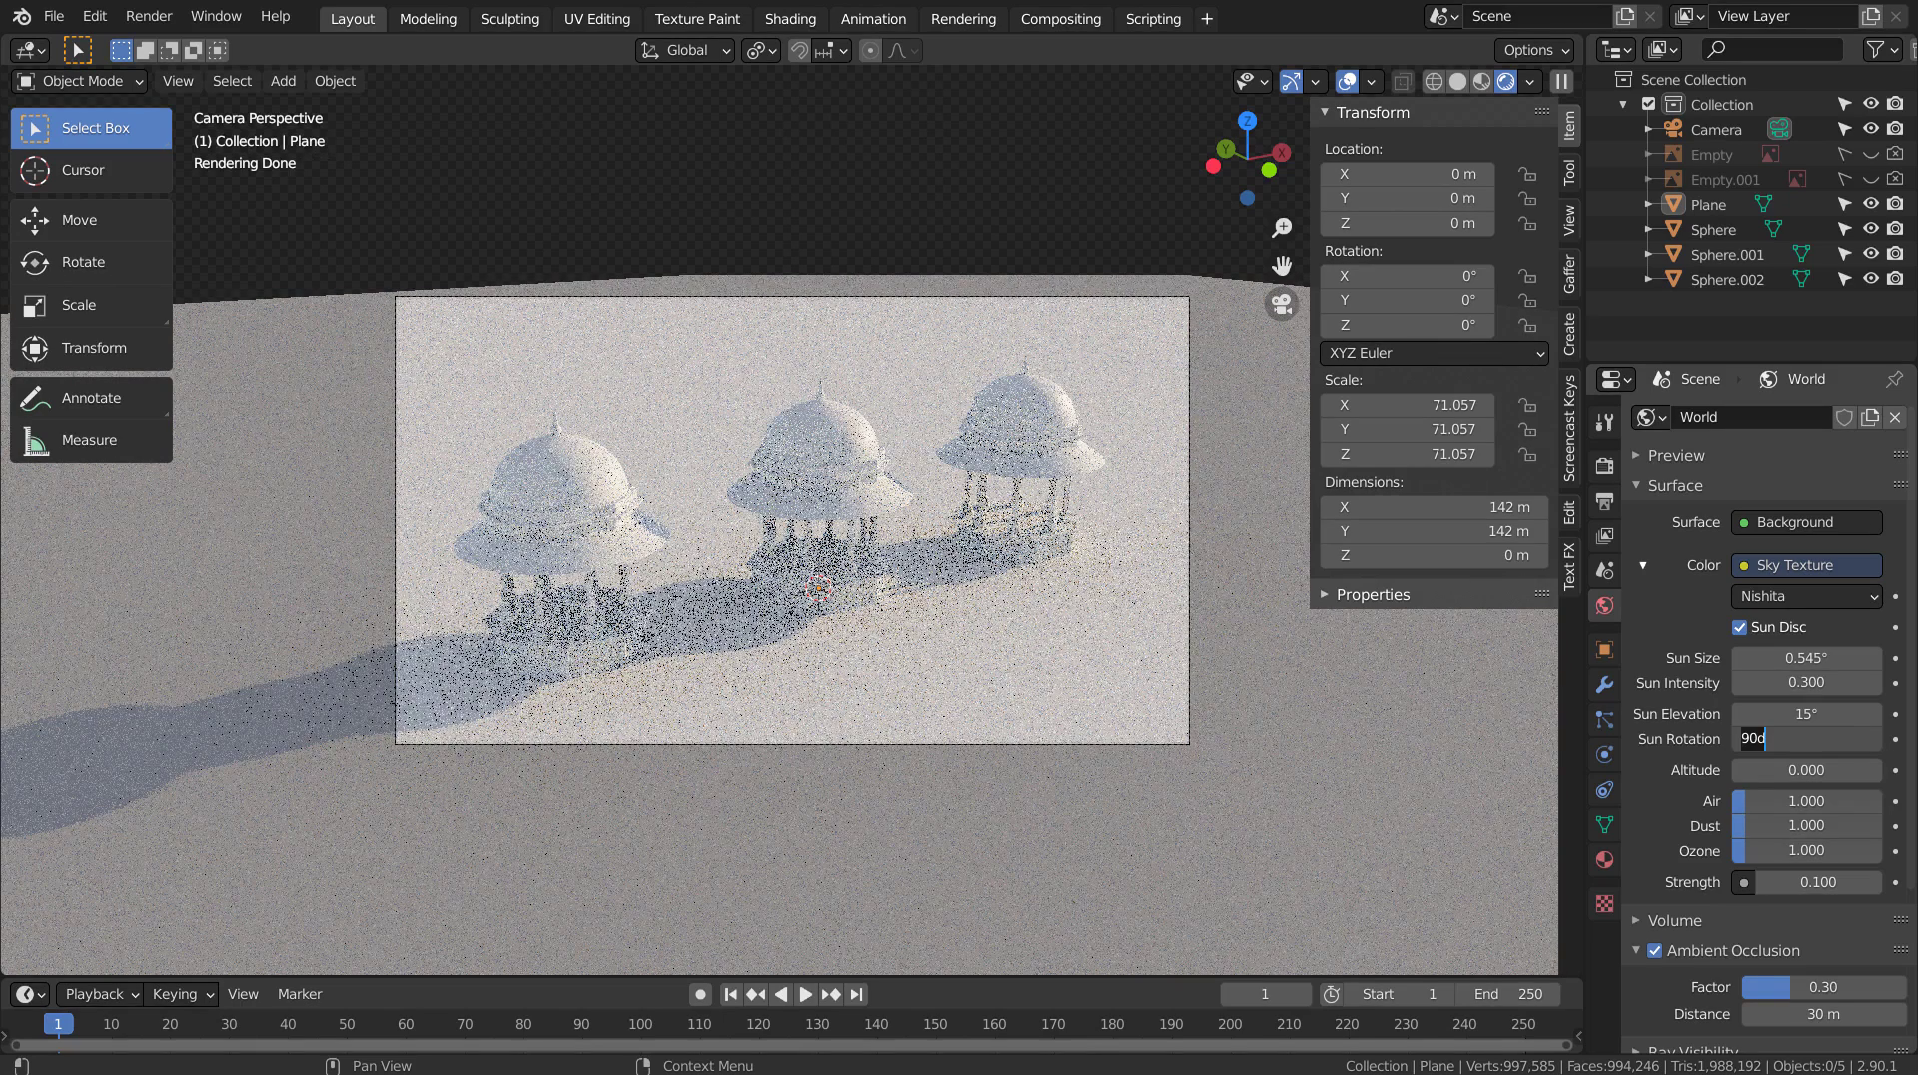
{"action": "type", "text": "180"}
{"action": "key", "text": "Return"}
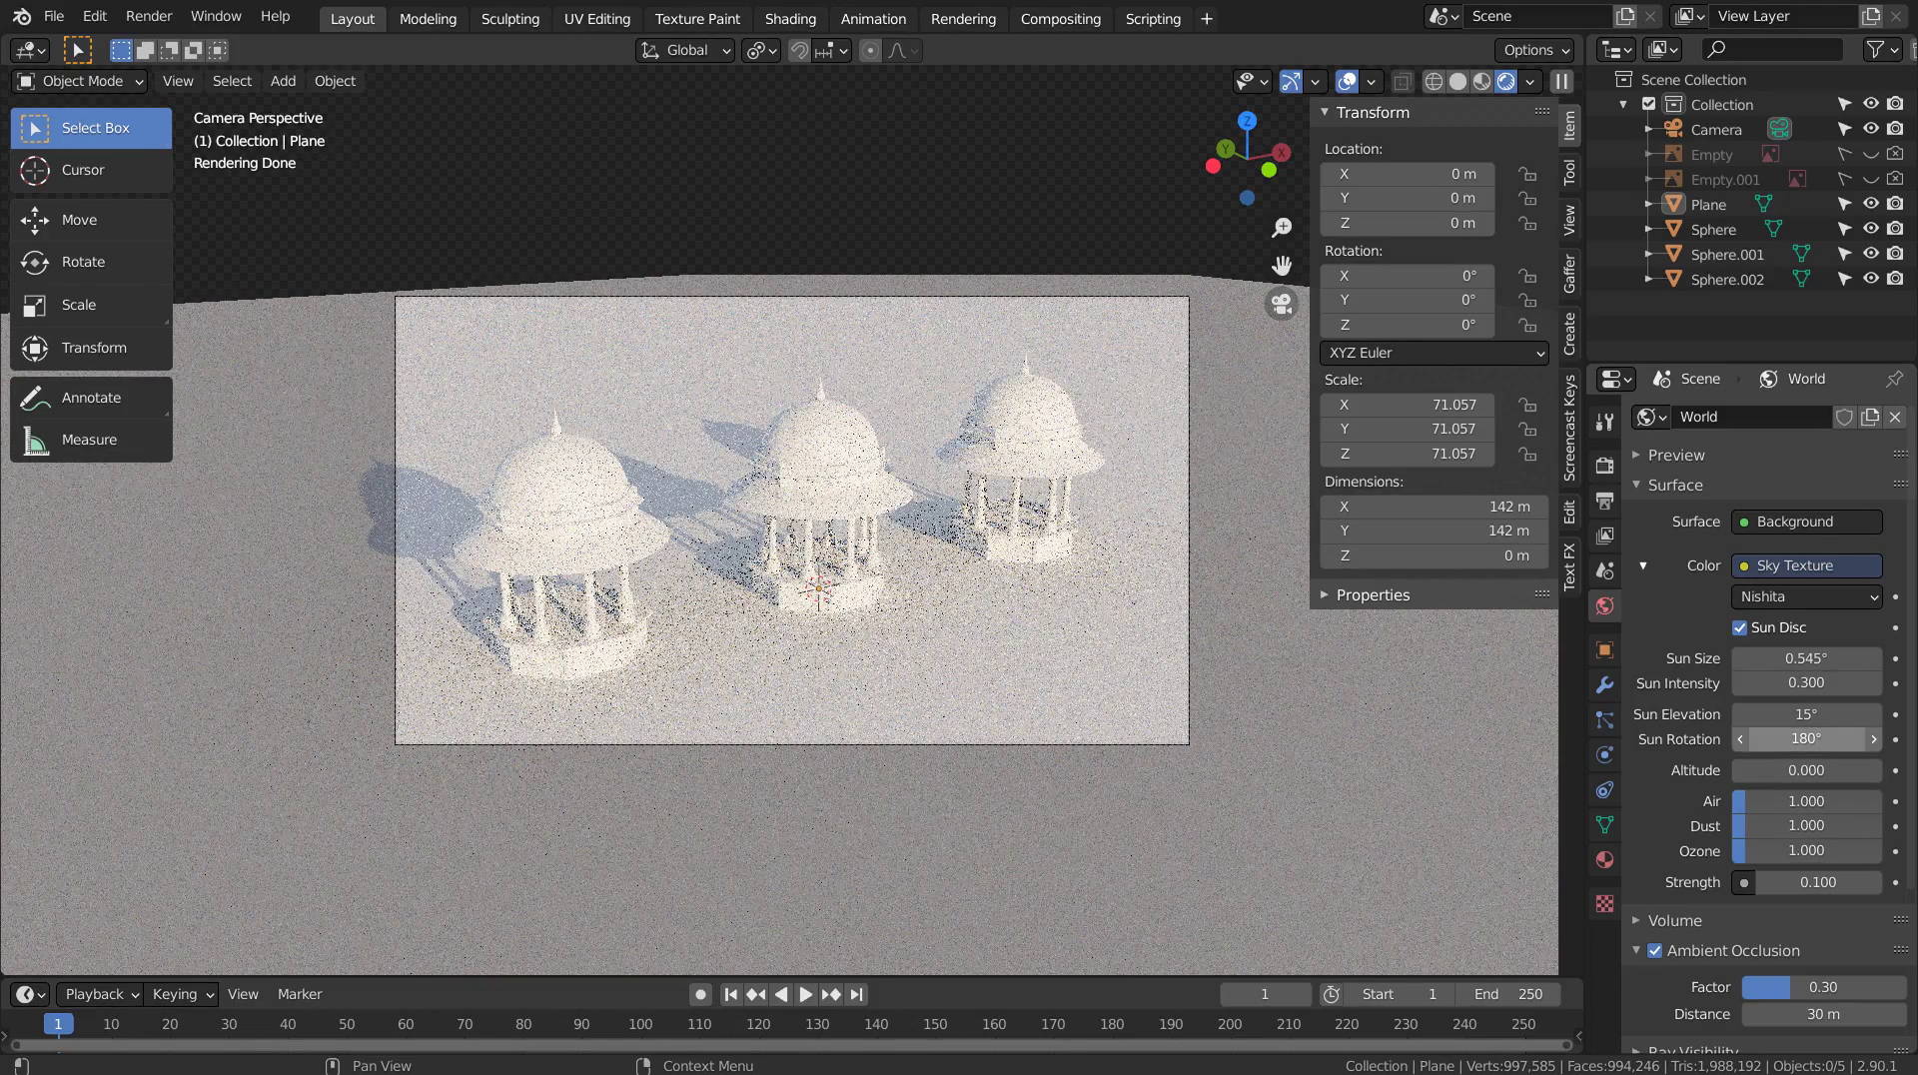
{"action": "left_click", "coordinate": [1805, 739]}
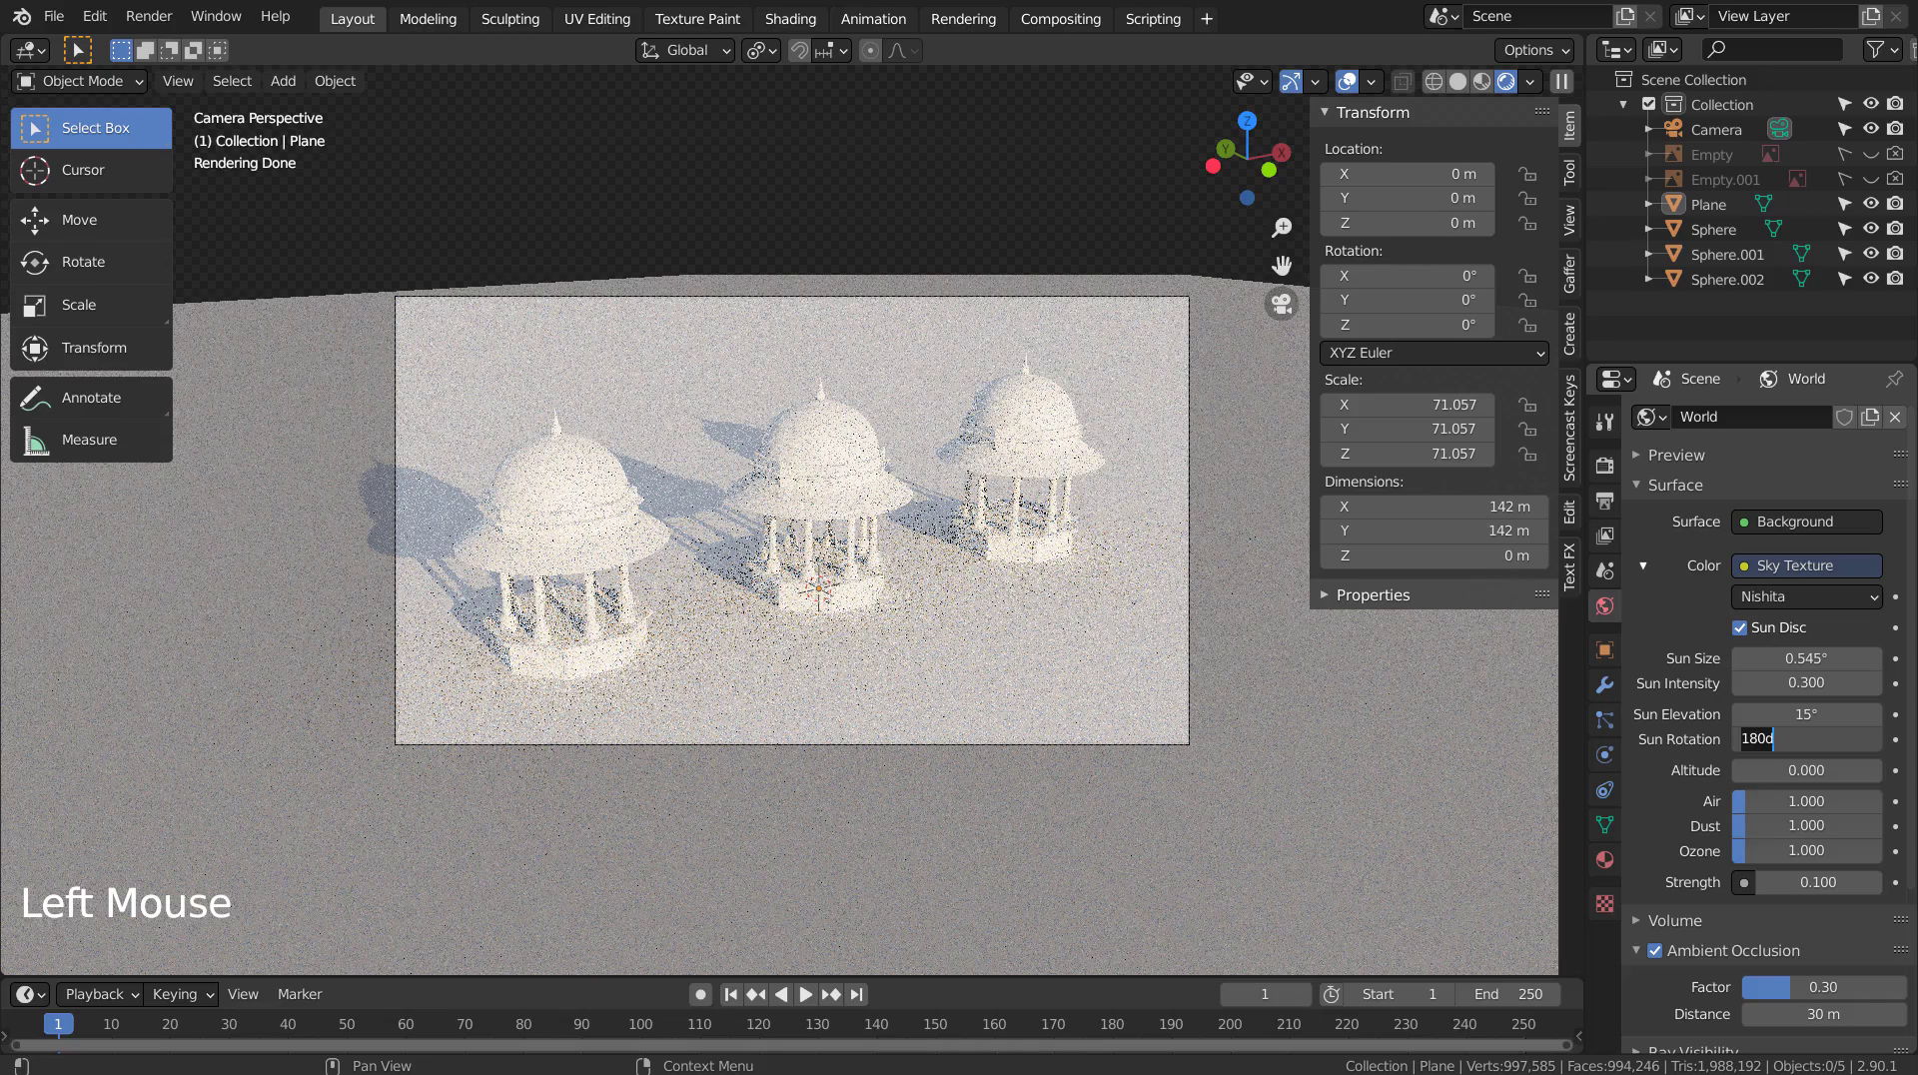
{"action": "type", "text": "270"}
{"action": "key", "text": "Return"}
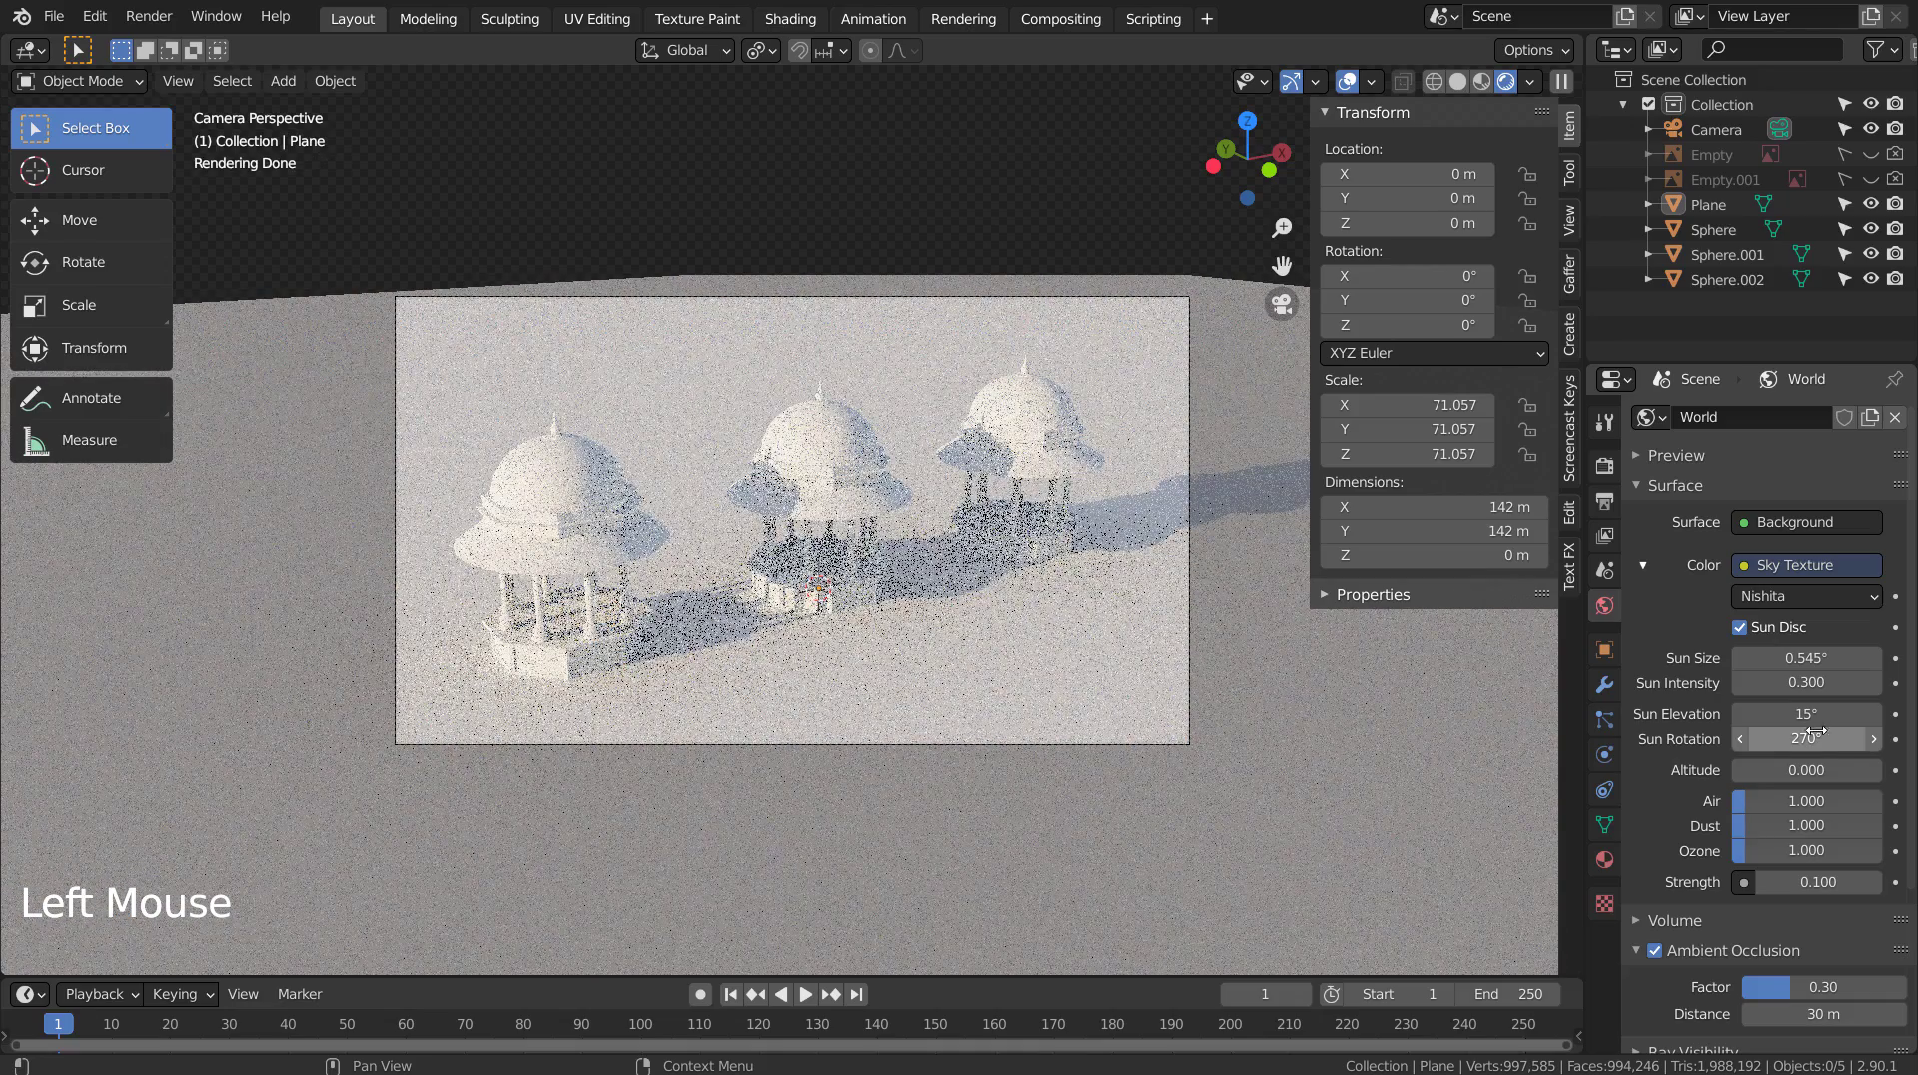
{"action": "double_click", "coordinate": [1815, 736]}
{"action": "type", "text": "90"}
{"action": "key", "text": "Return"}
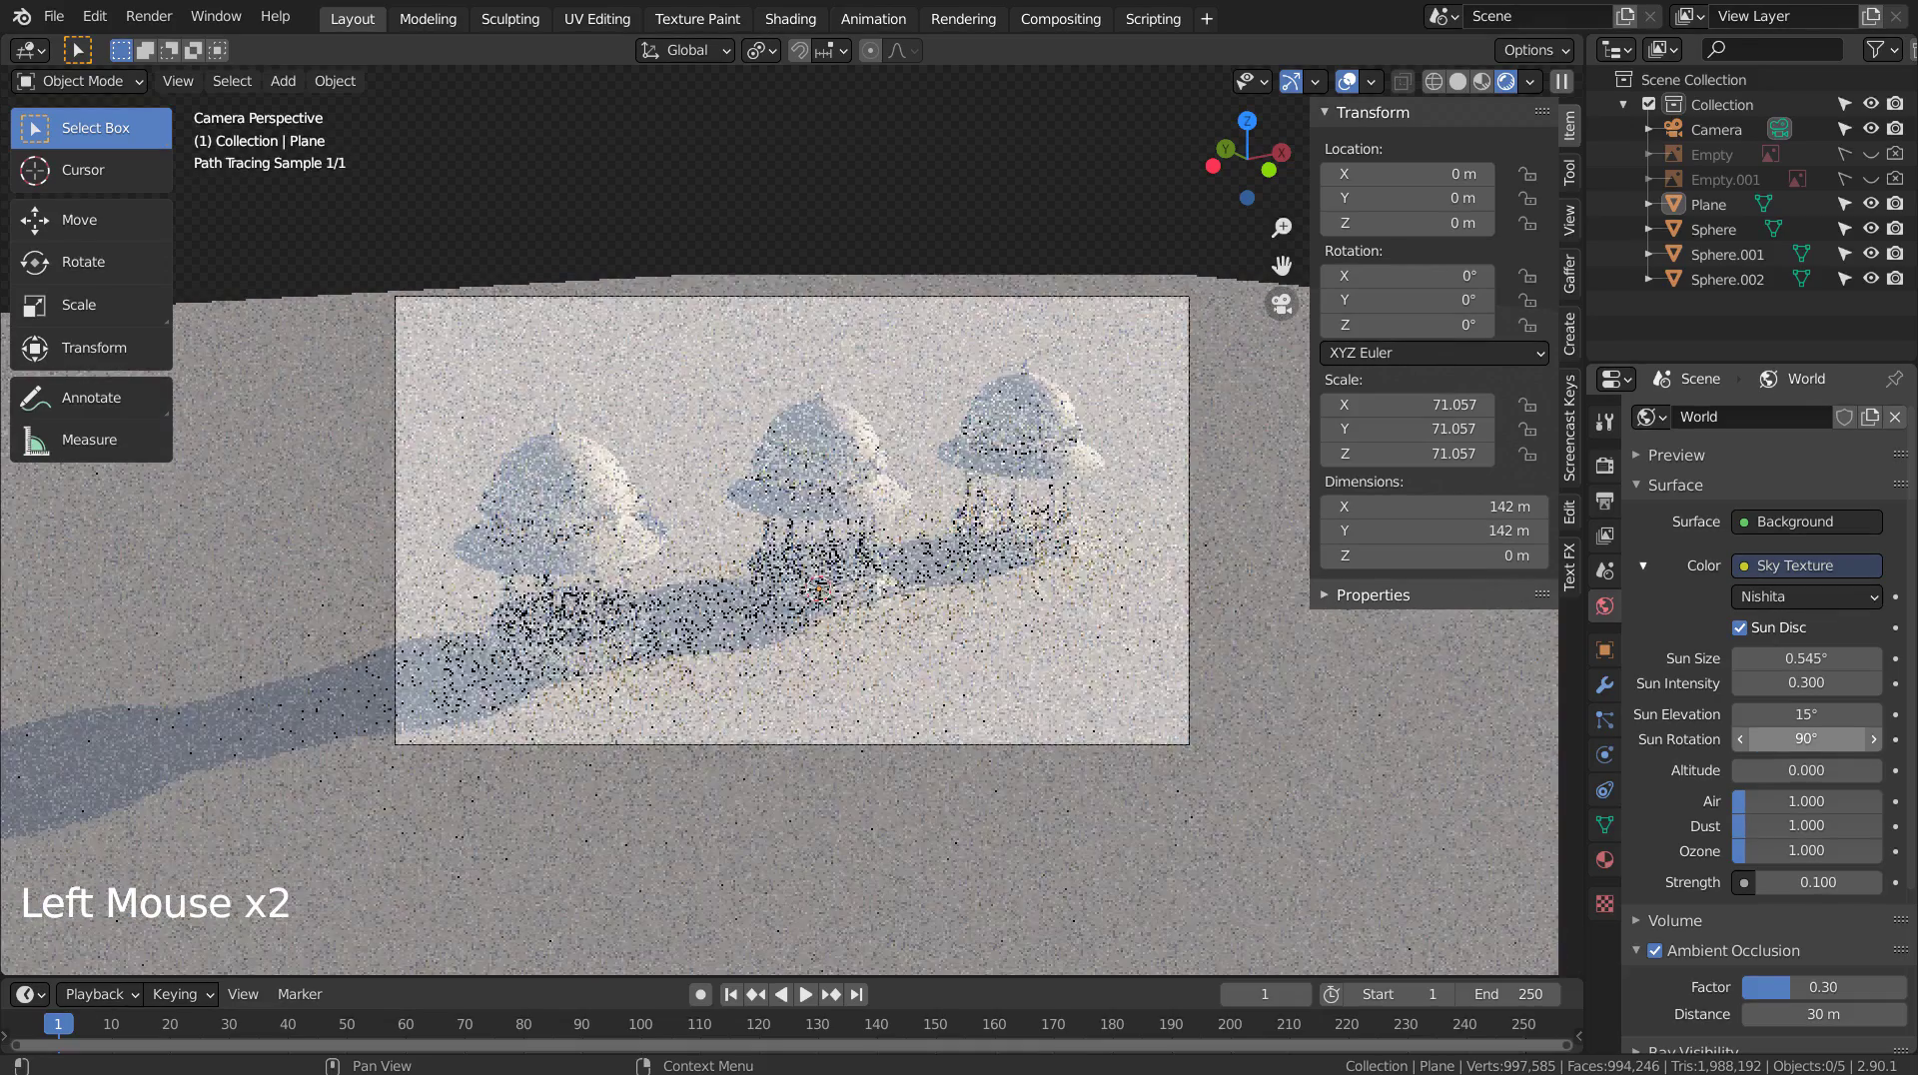
{"action": "left_click", "coordinate": [1815, 736]}
{"action": "type", "text": "125"}
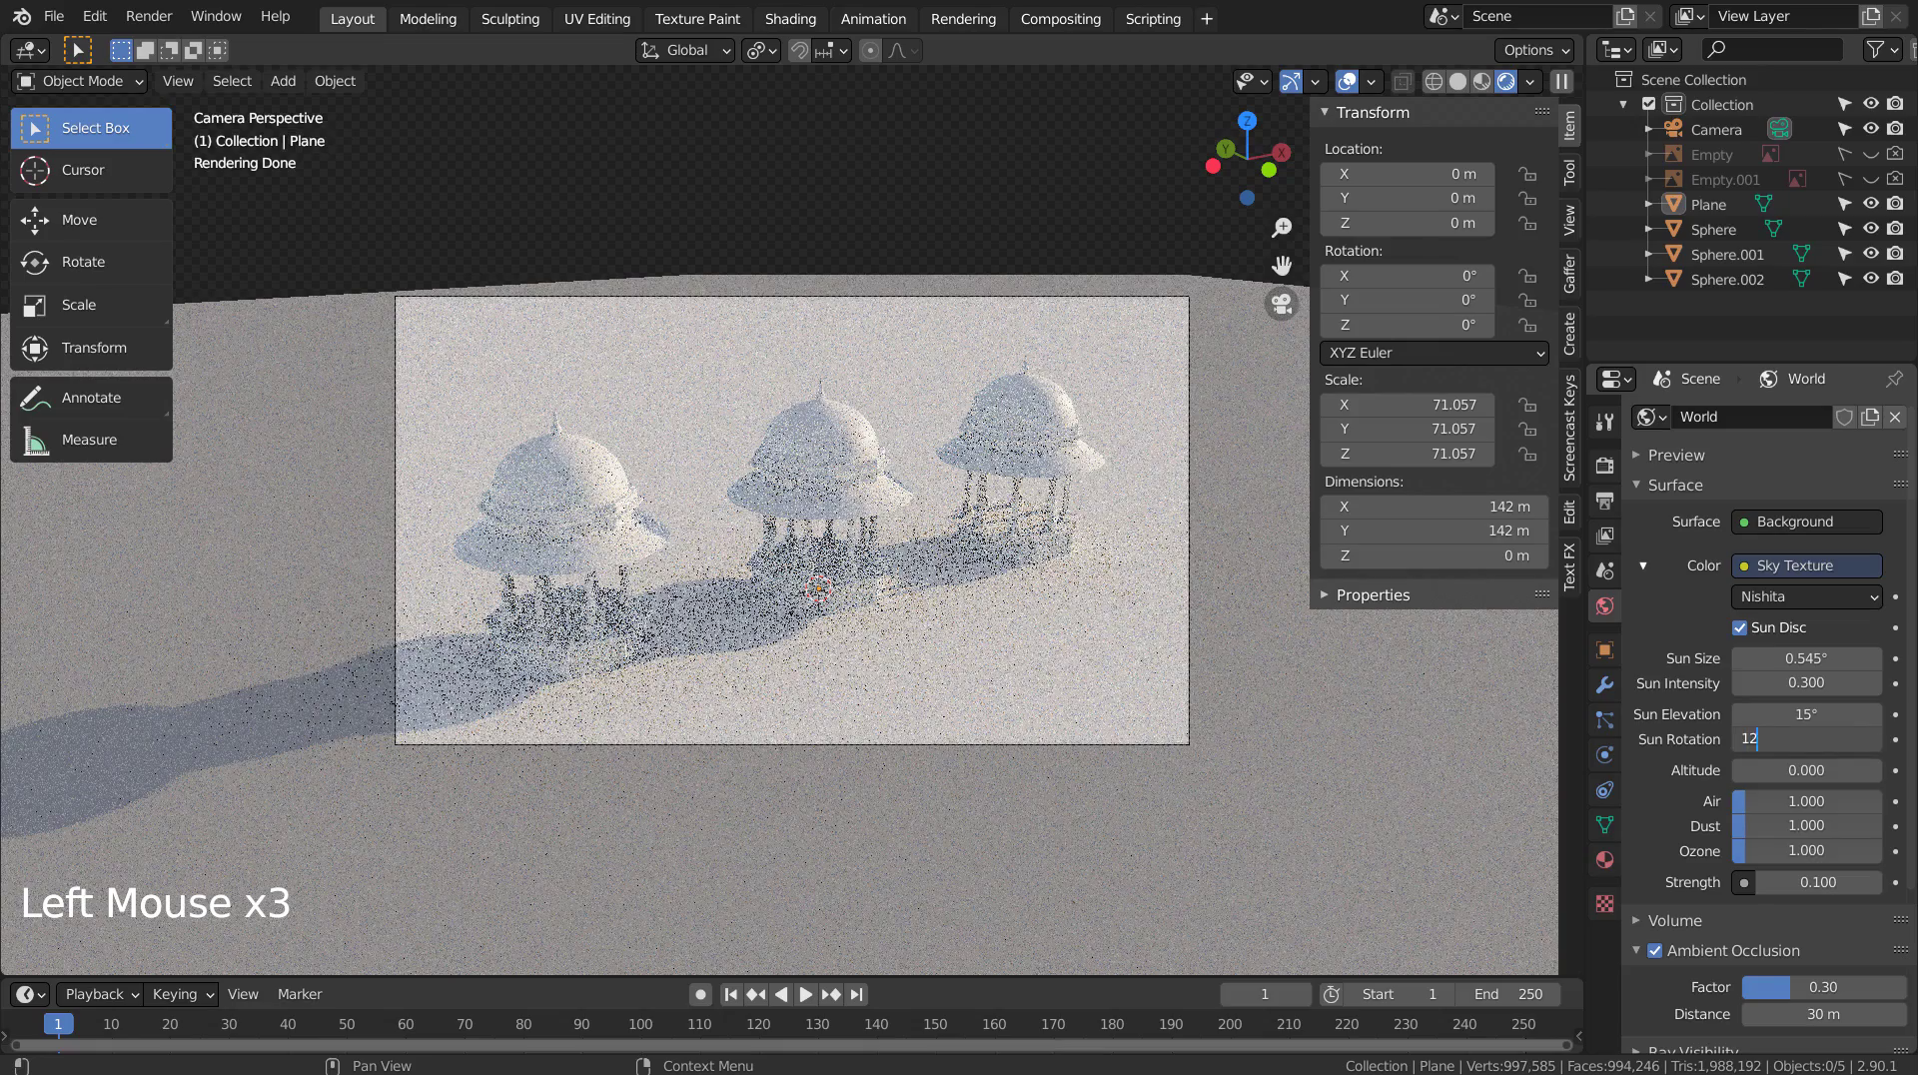
{"action": "key", "text": "Return"}
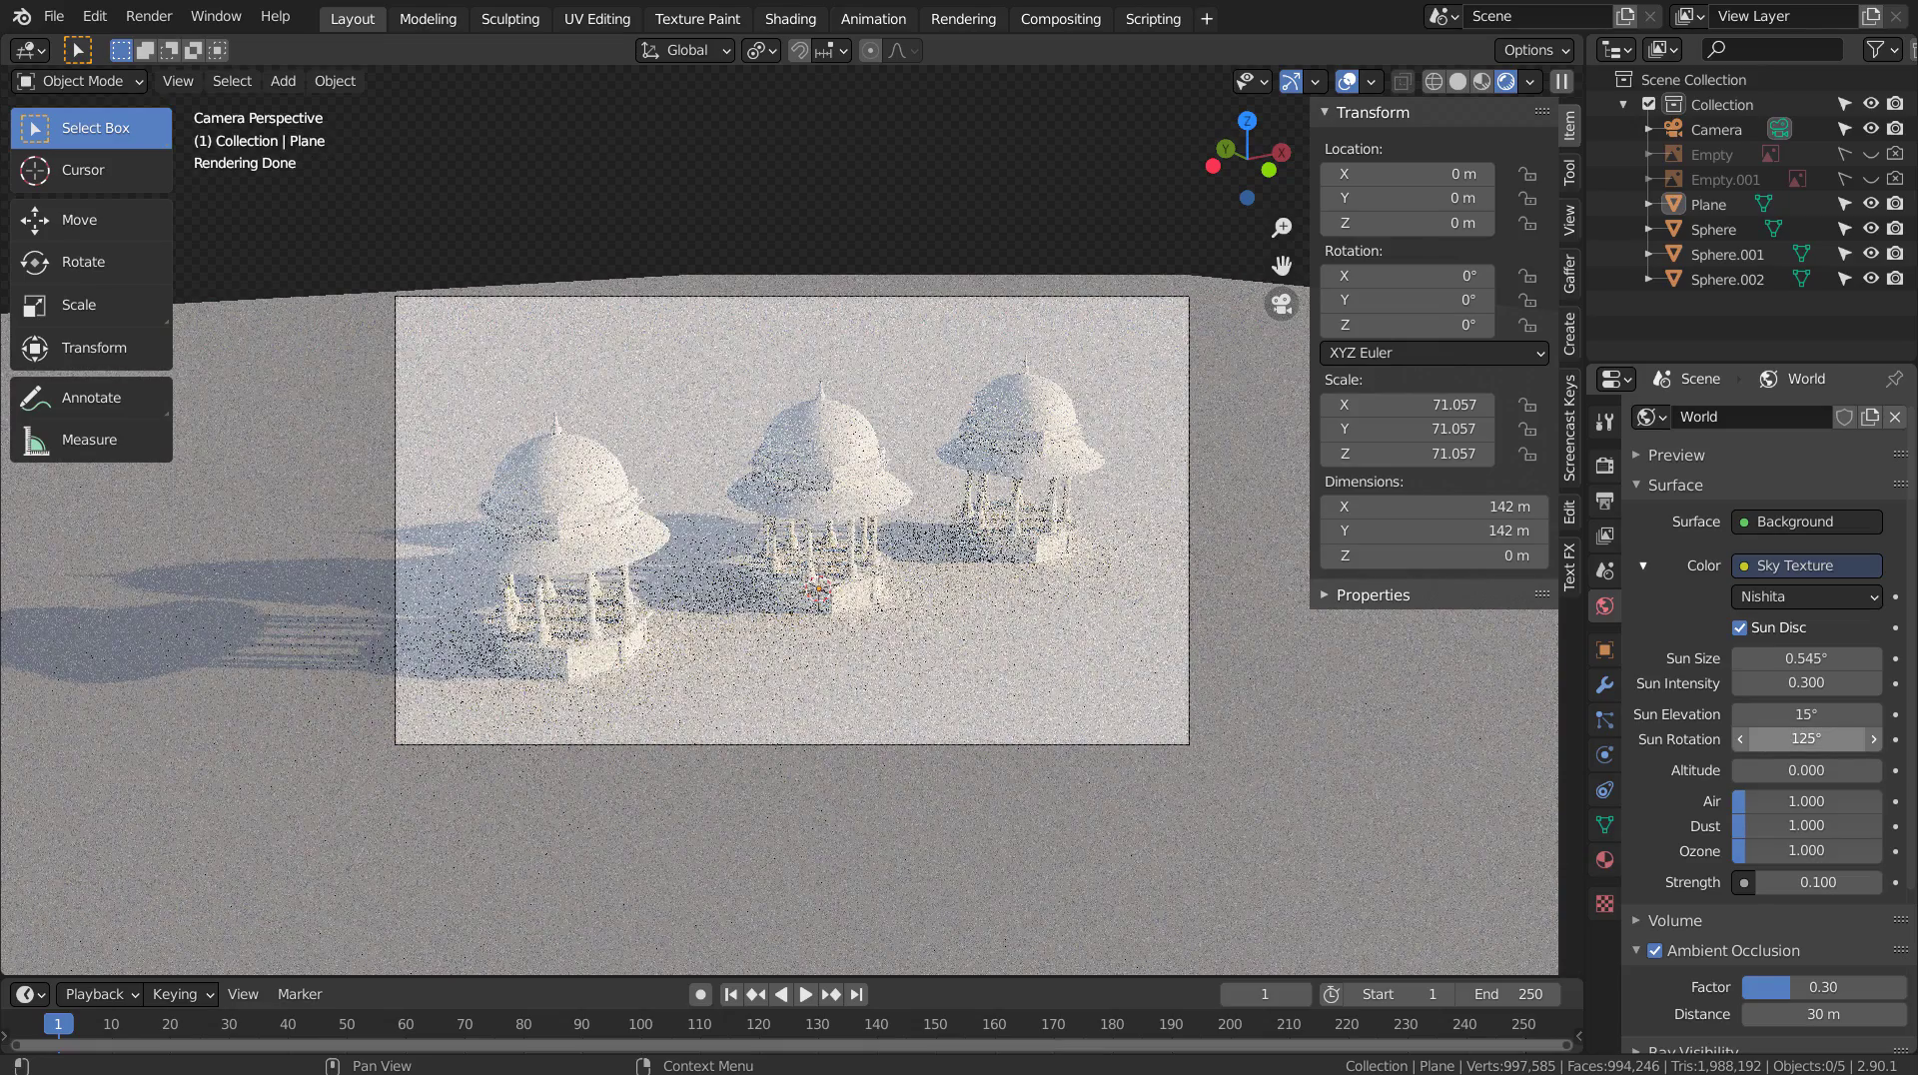
Try sky sun elevations of 55° and 35° to compare the shadow lengths.
{"action": "left_click", "coordinate": [1813, 716]}
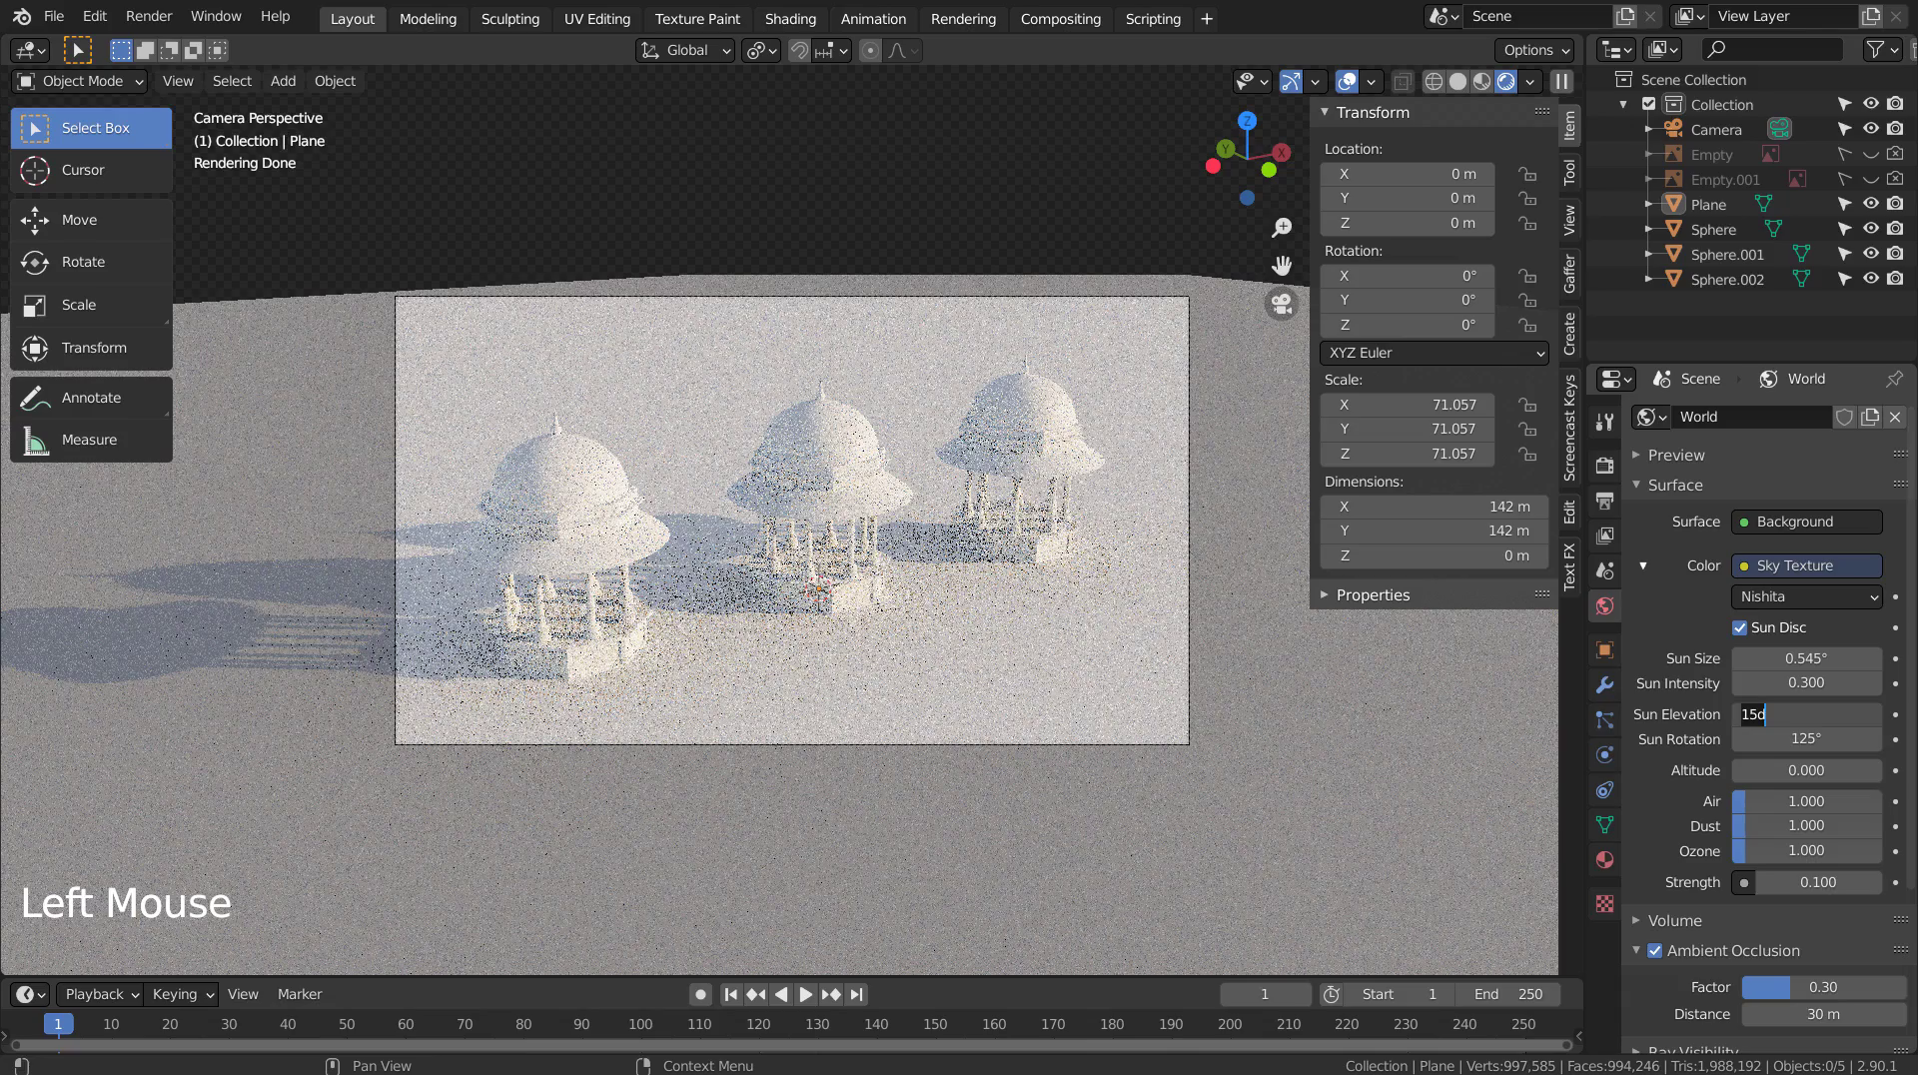
{"action": "type", "text": "55"}
{"action": "key", "text": "Return"}
{"action": "left_click", "coordinate": [1813, 715]}
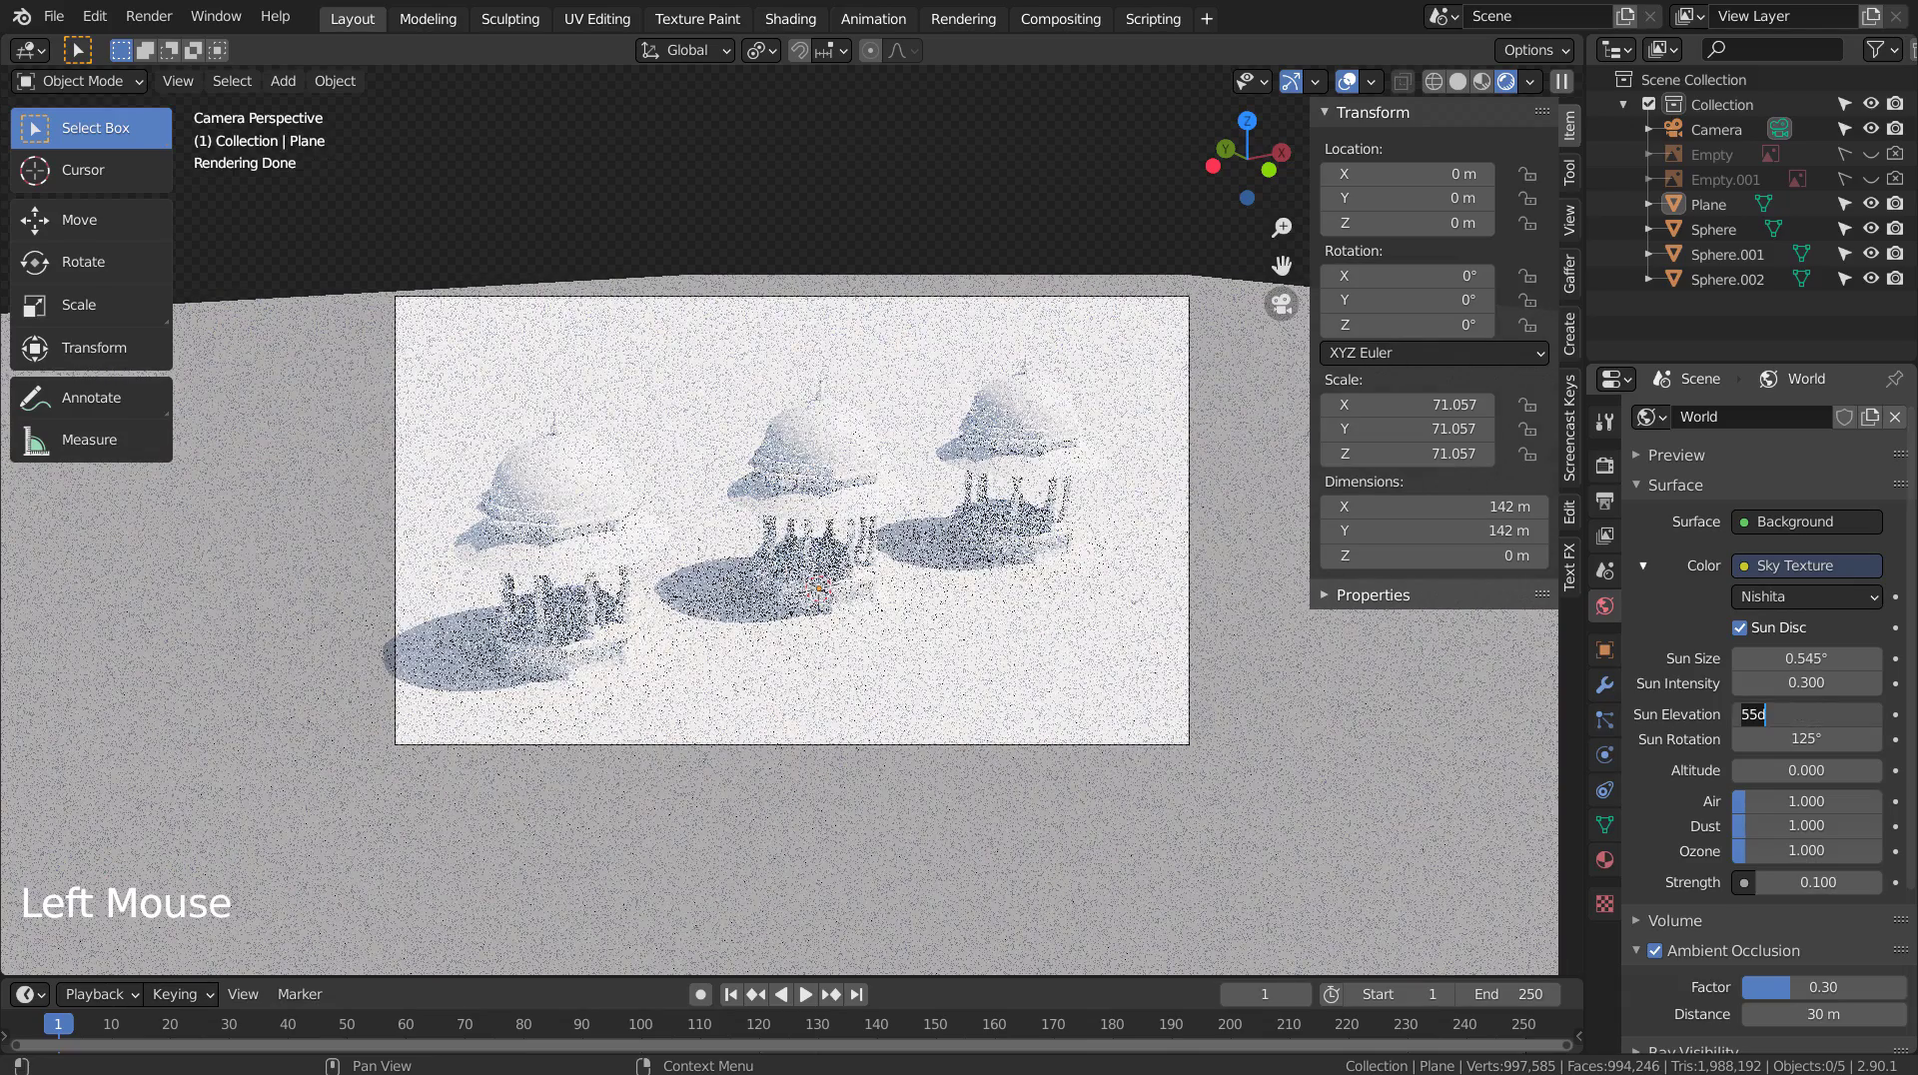
{"action": "type", "text": "35"}
{"action": "key", "text": "Return"}
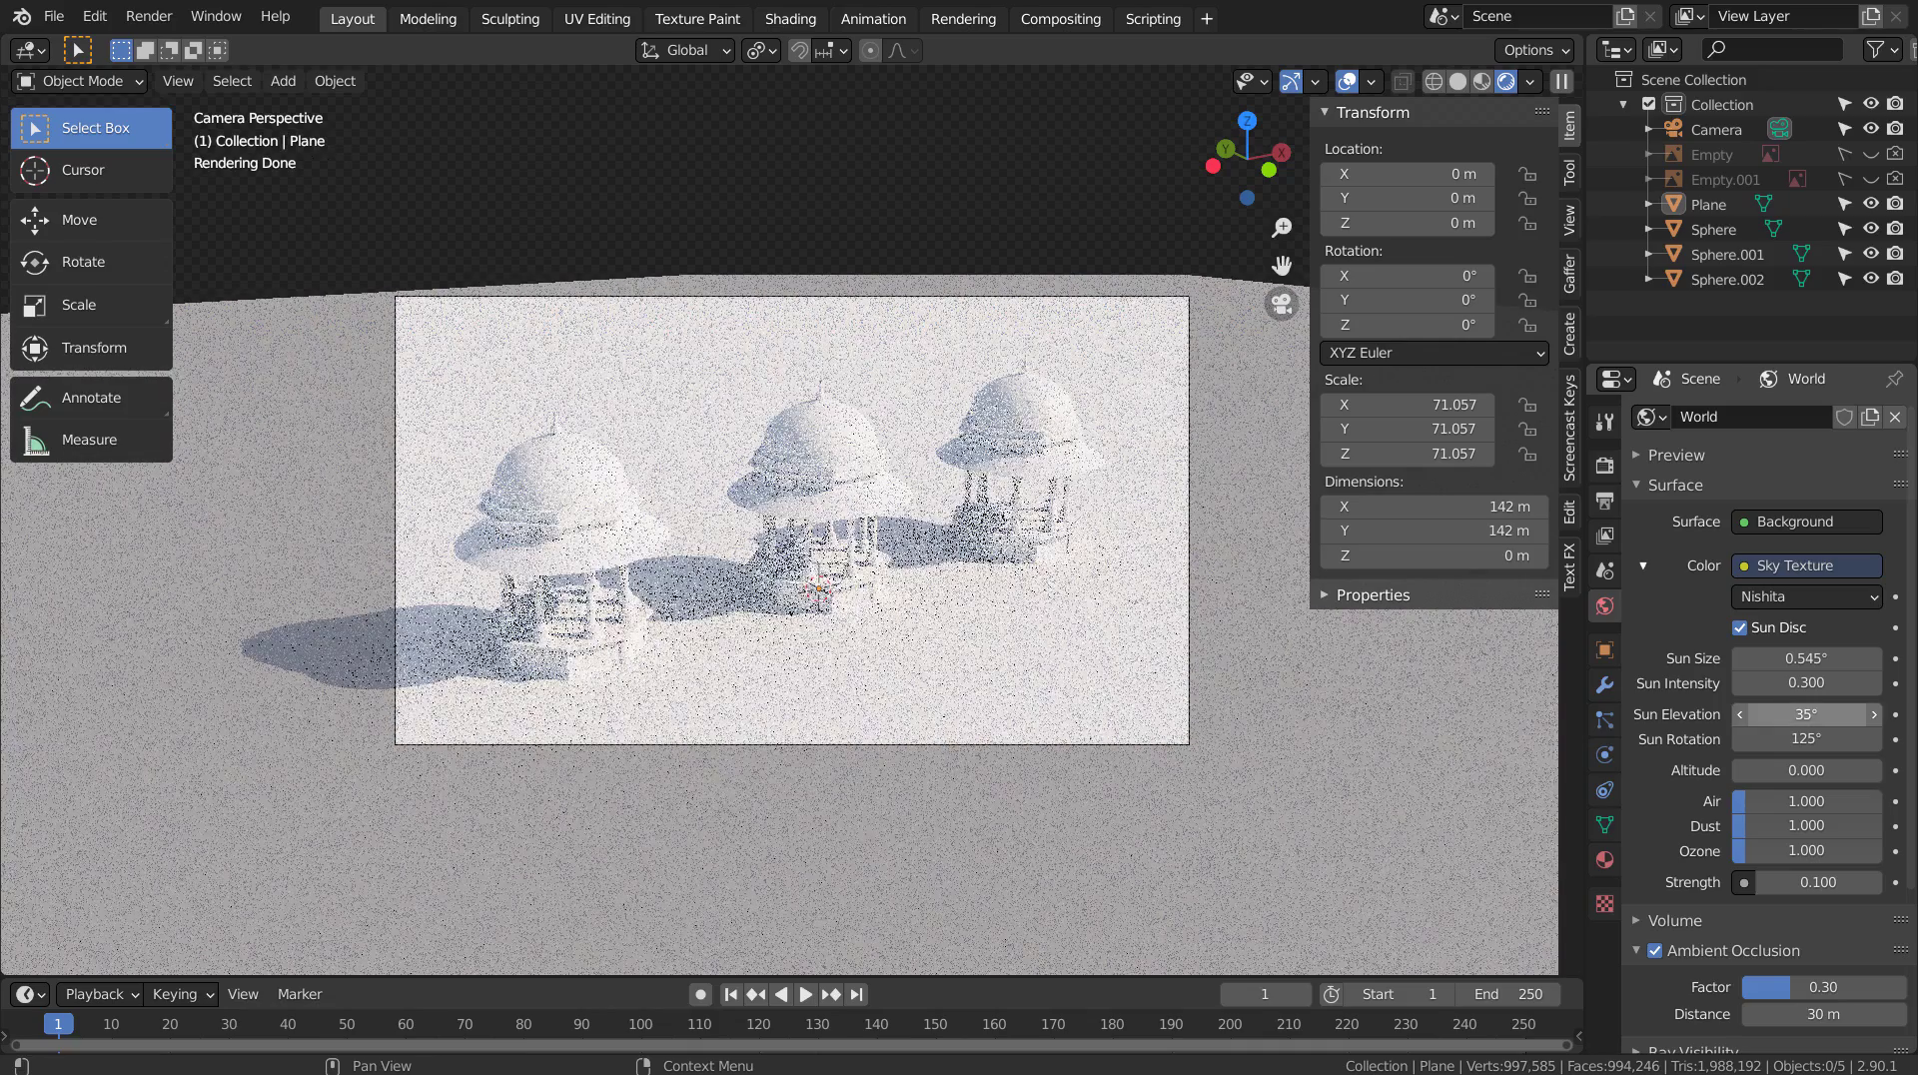
Set the sky's sun elevation to 25° and its sun rotation to 145°.
{"action": "left_click", "coordinate": [1806, 714]}
{"action": "type", "text": "25"}
{"action": "key", "text": "Return"}
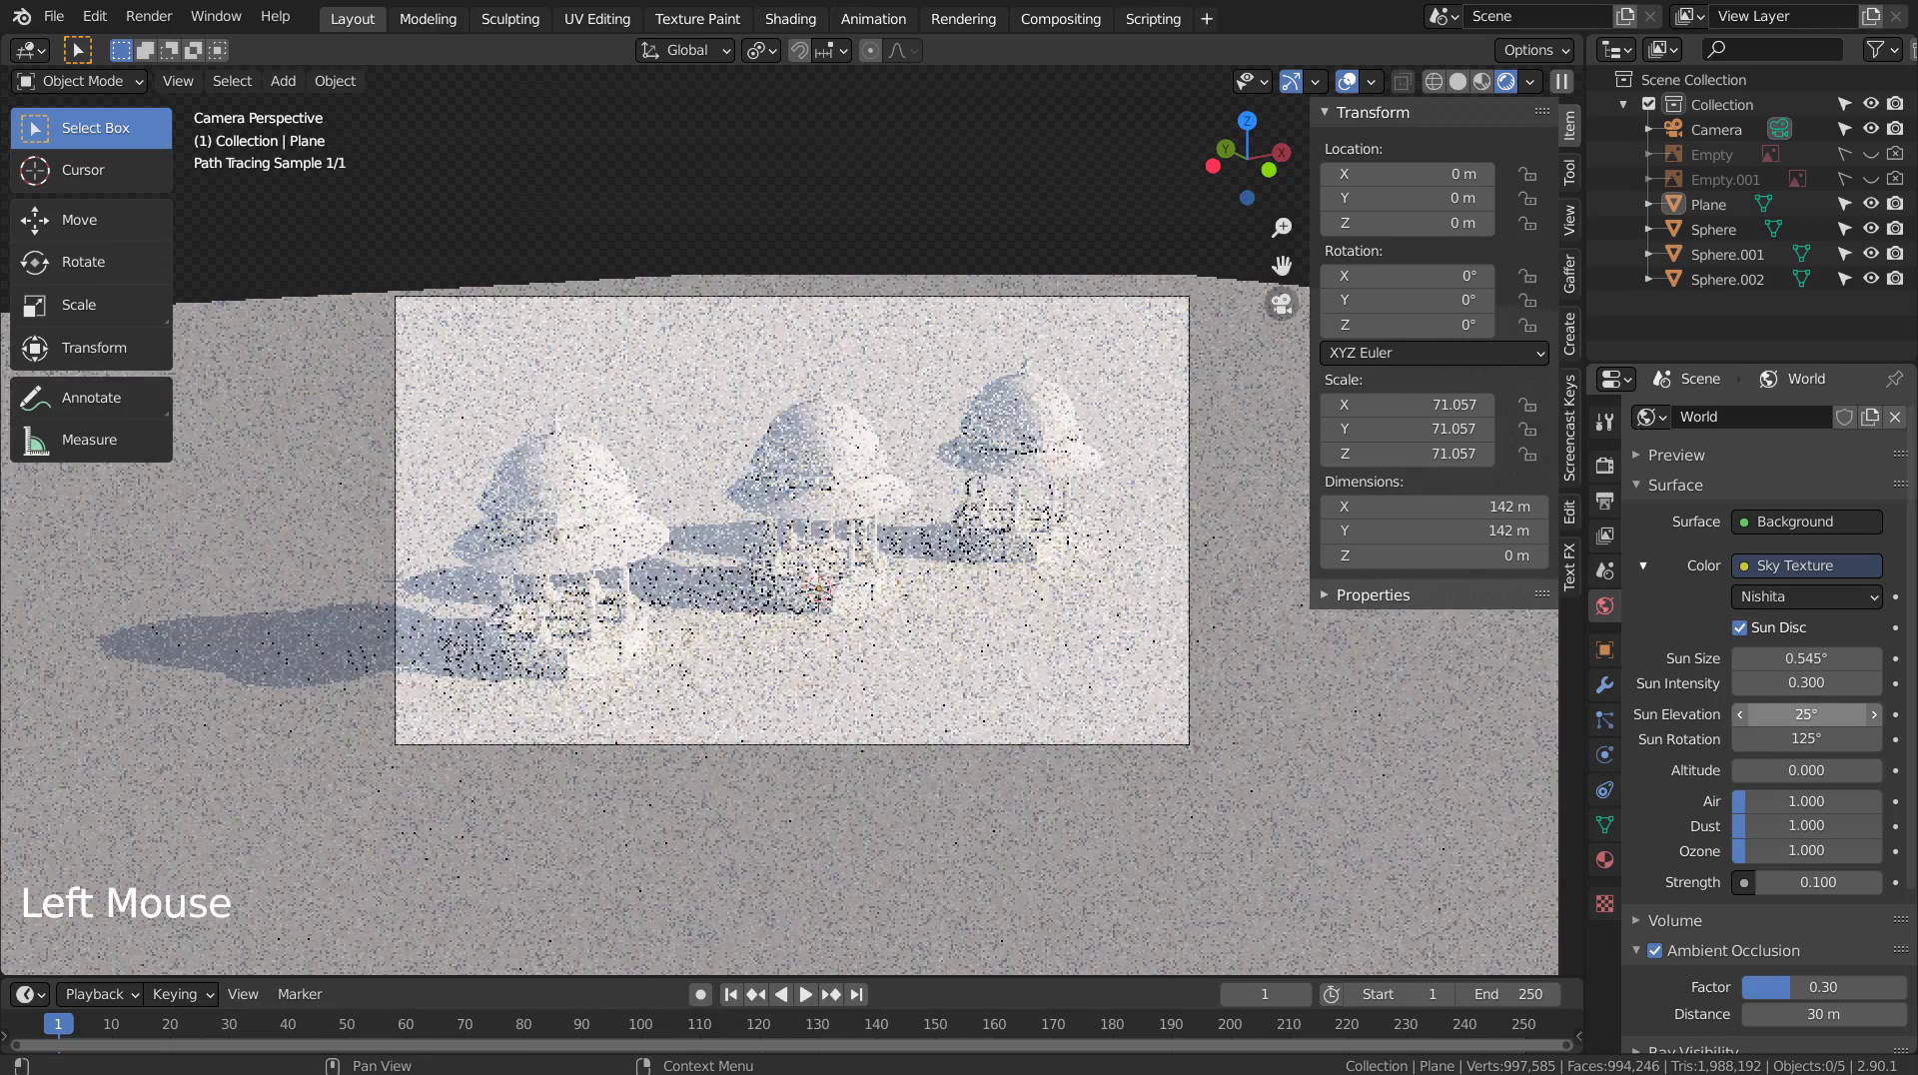
{"action": "left_click", "coordinate": [1806, 739]}
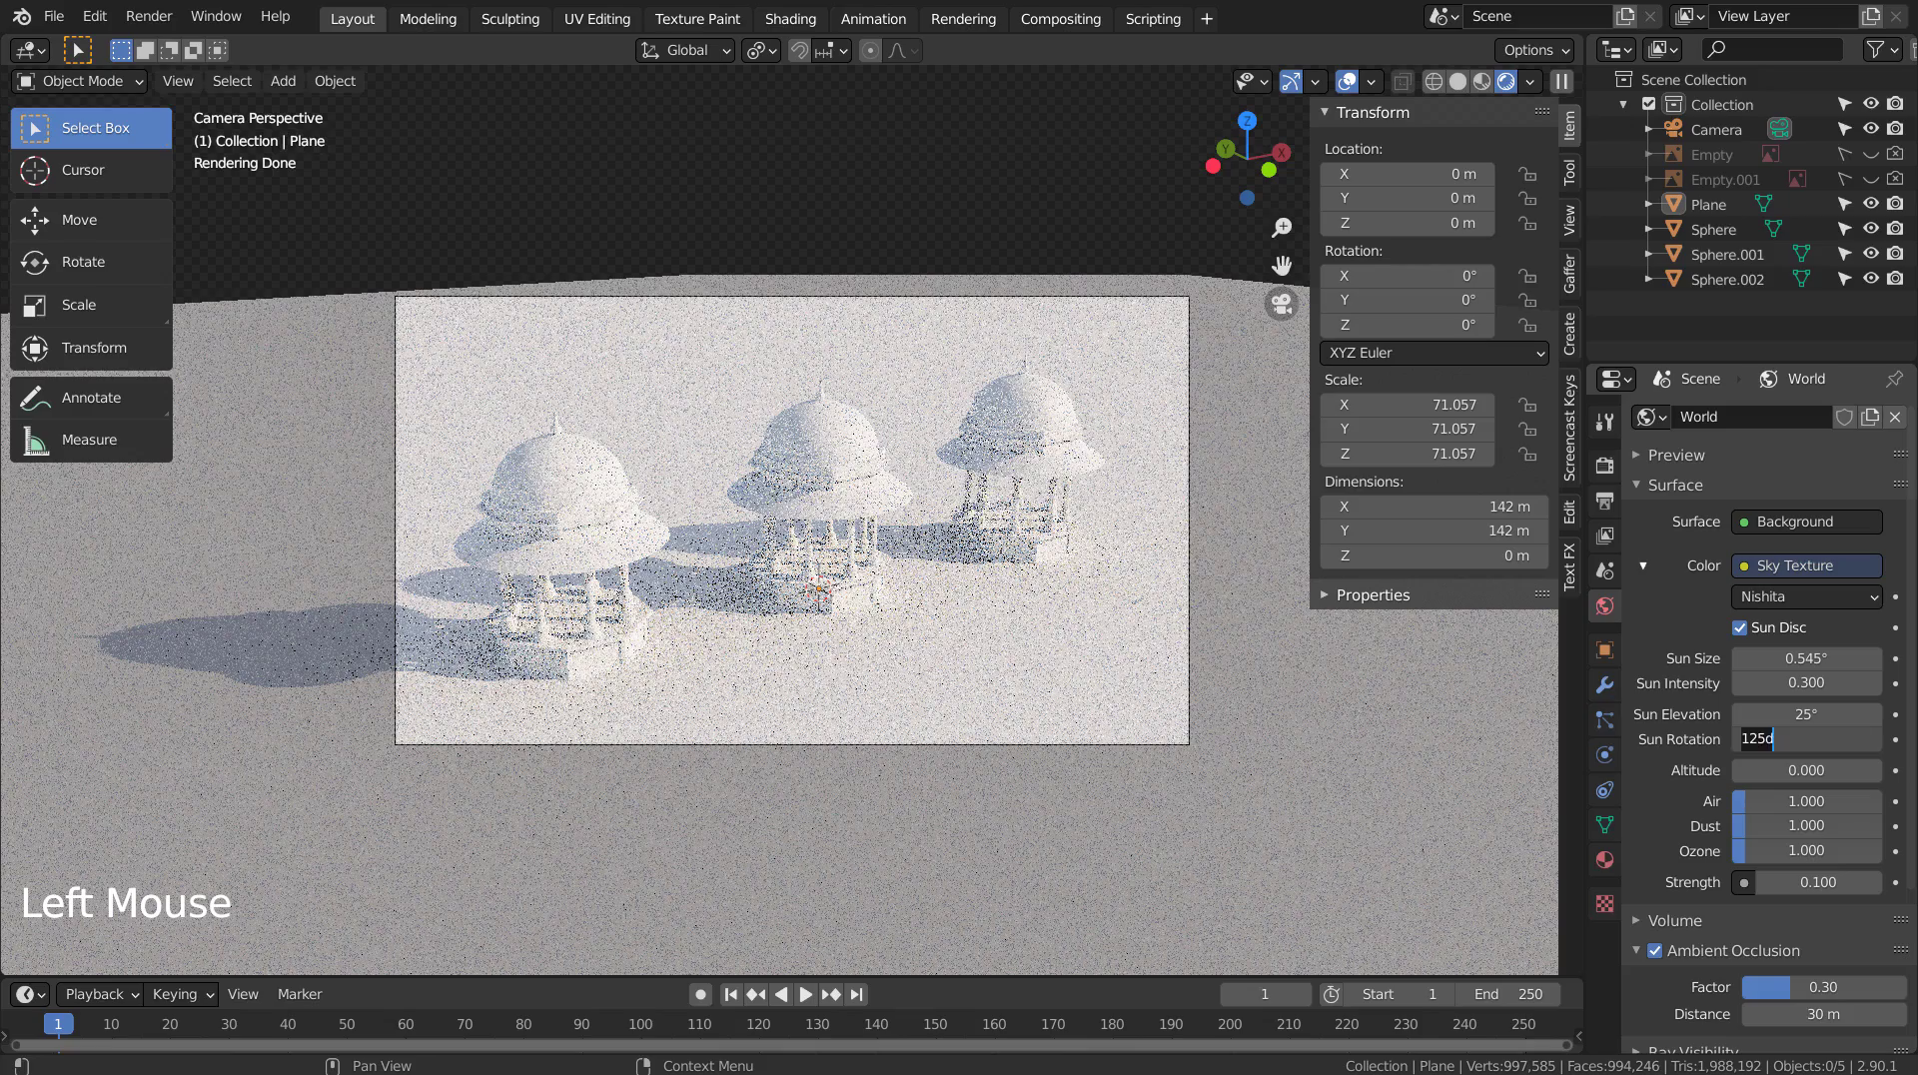
{"action": "type", "text": "145"}
{"action": "key", "text": "Return"}
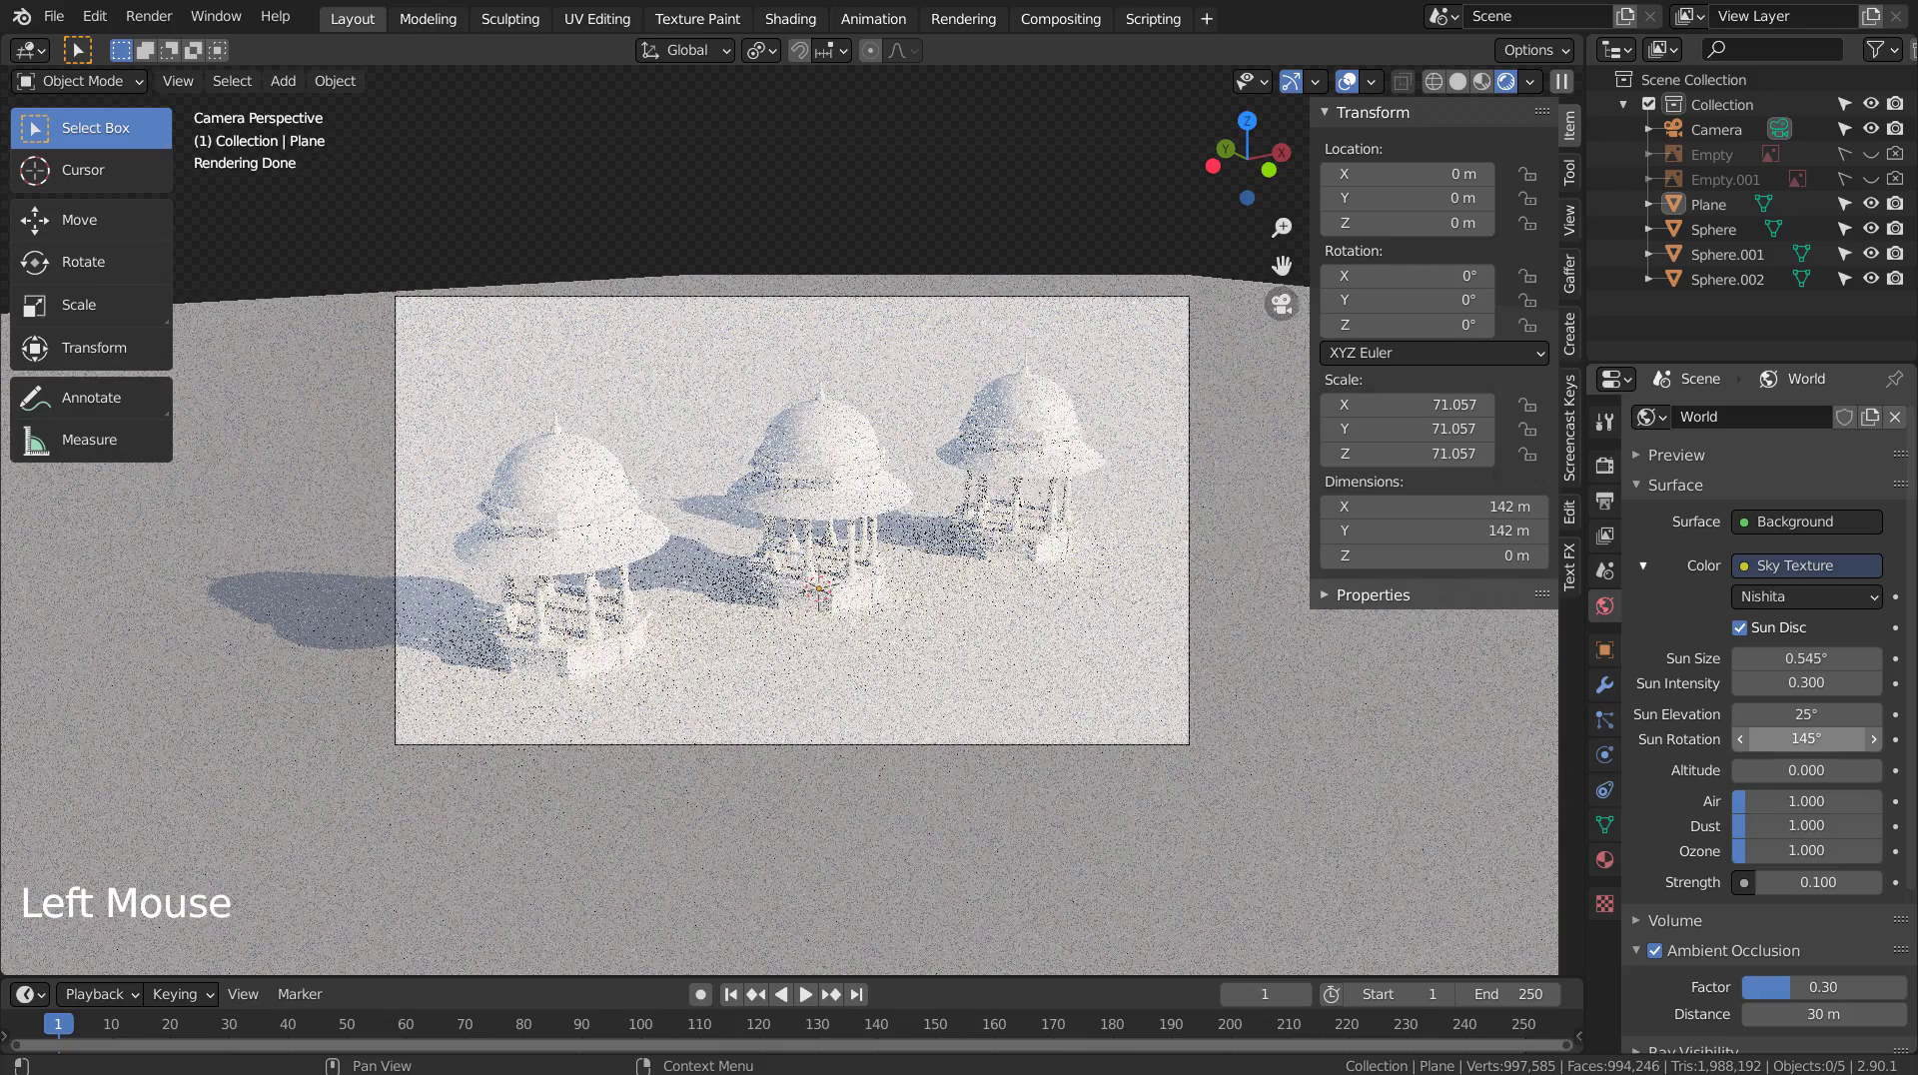
Darken the base color of the pavilions' shared material to a grey with an HSV value of about 0.476.
{"action": "scroll", "coordinate": [988, 559], "scroll_direction": "up", "scroll_amount": 4}
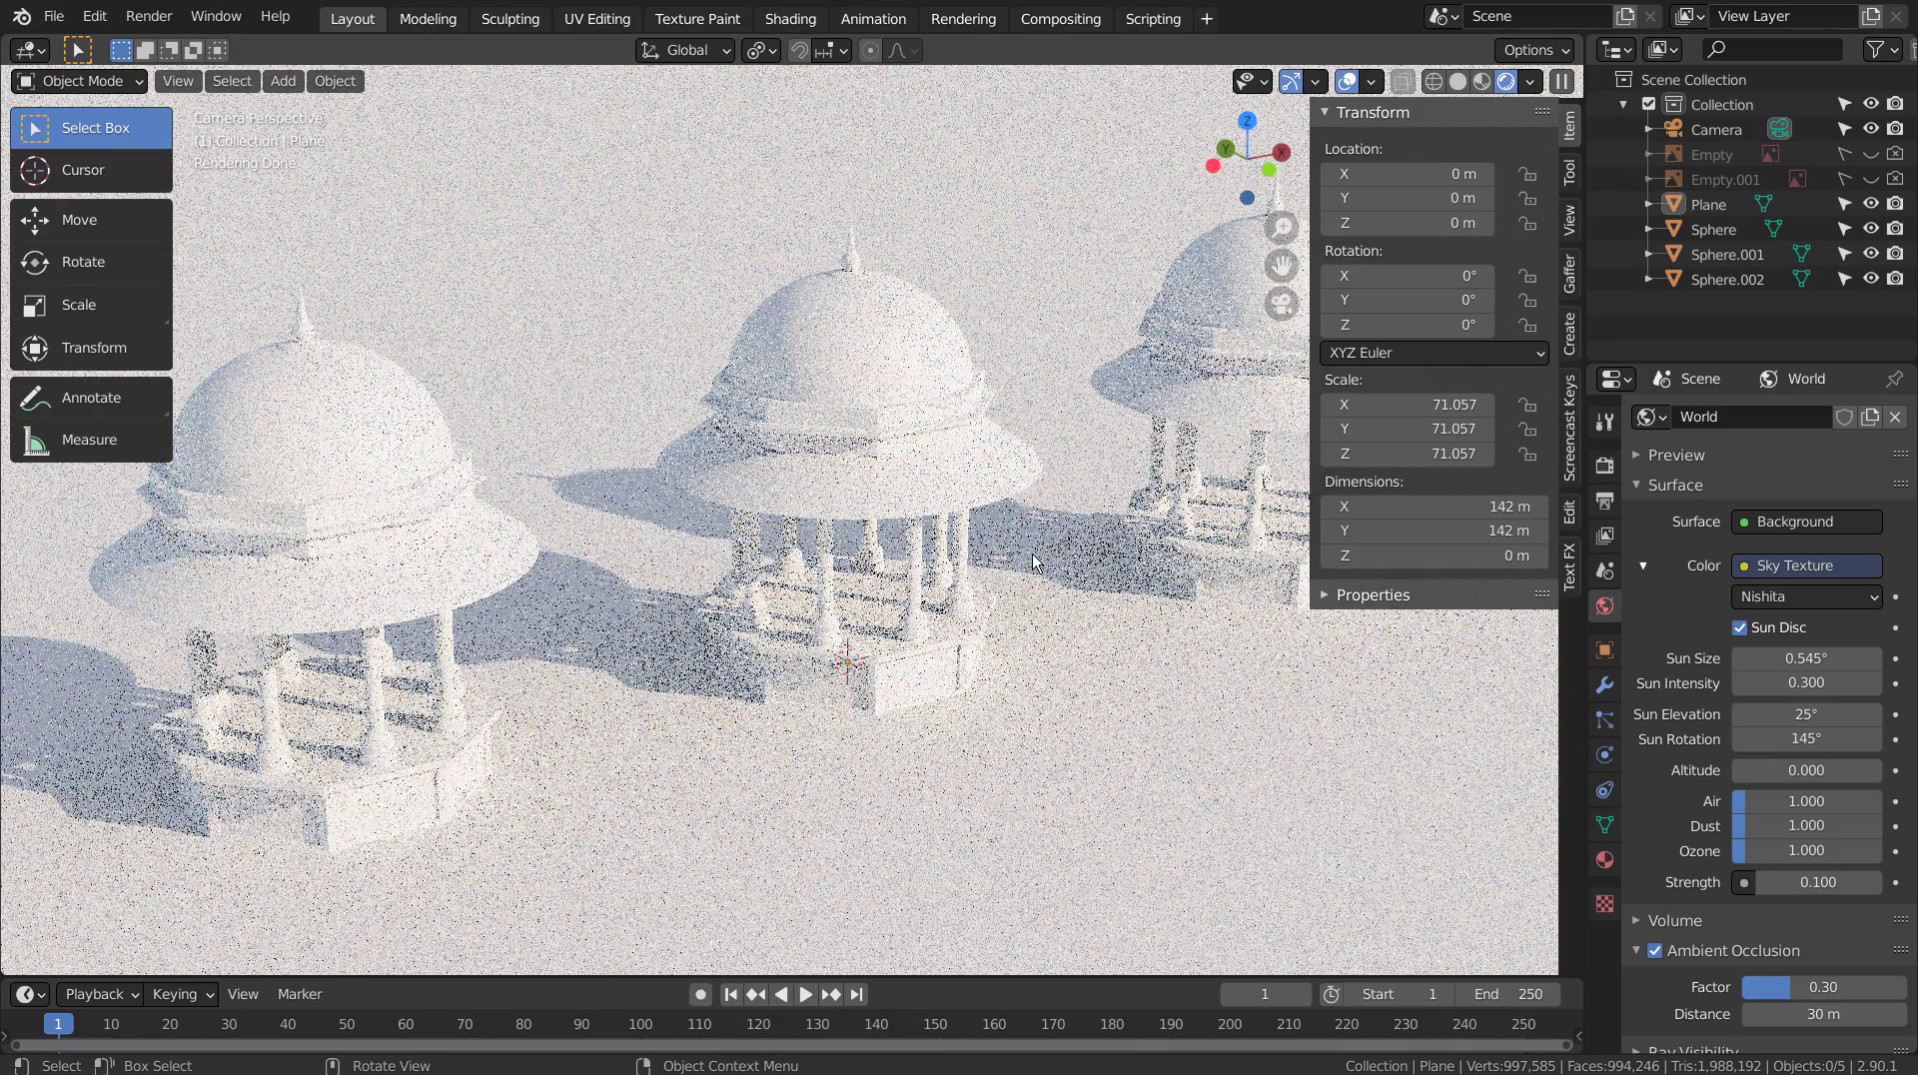
{"action": "scroll", "coordinate": [559, 542], "scroll_direction": "down", "scroll_amount": 2}
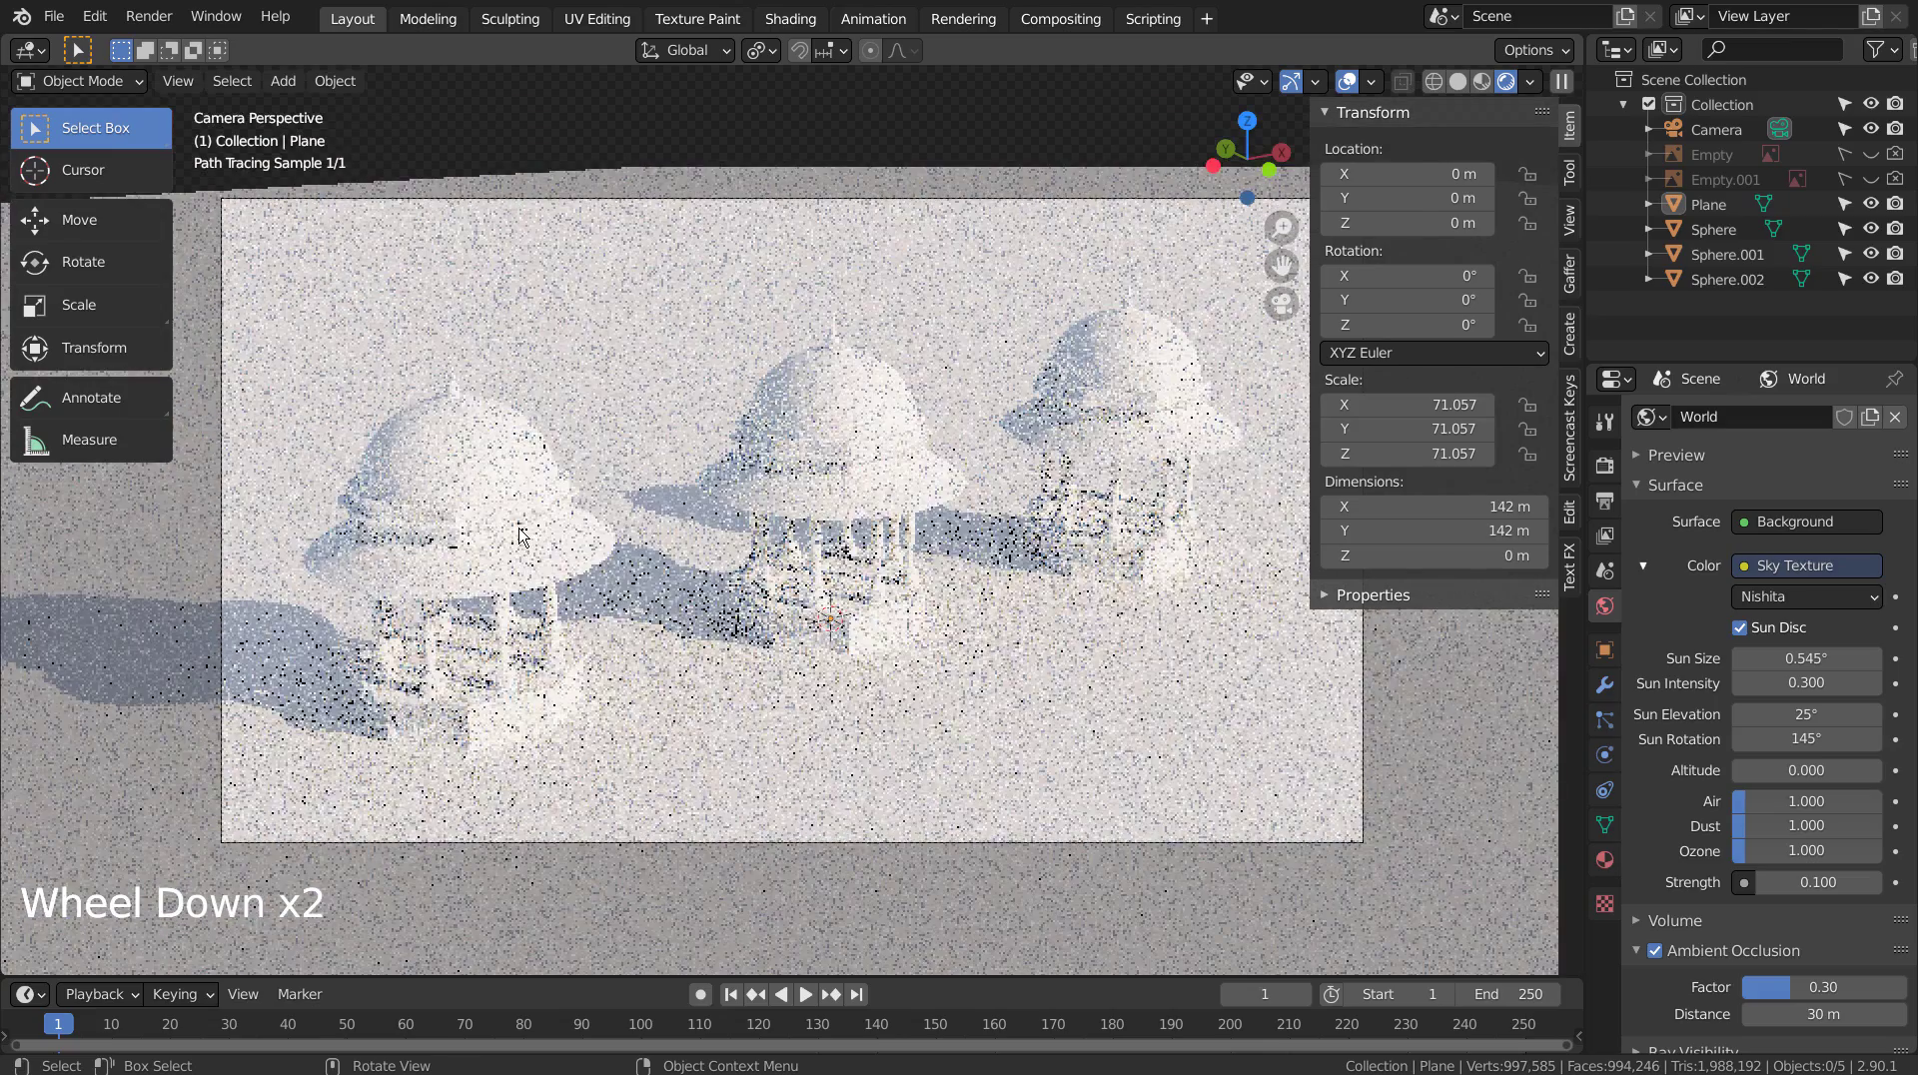
{"action": "left_click", "coordinate": [519, 536]}
{"action": "left_click", "coordinate": [1602, 863]}
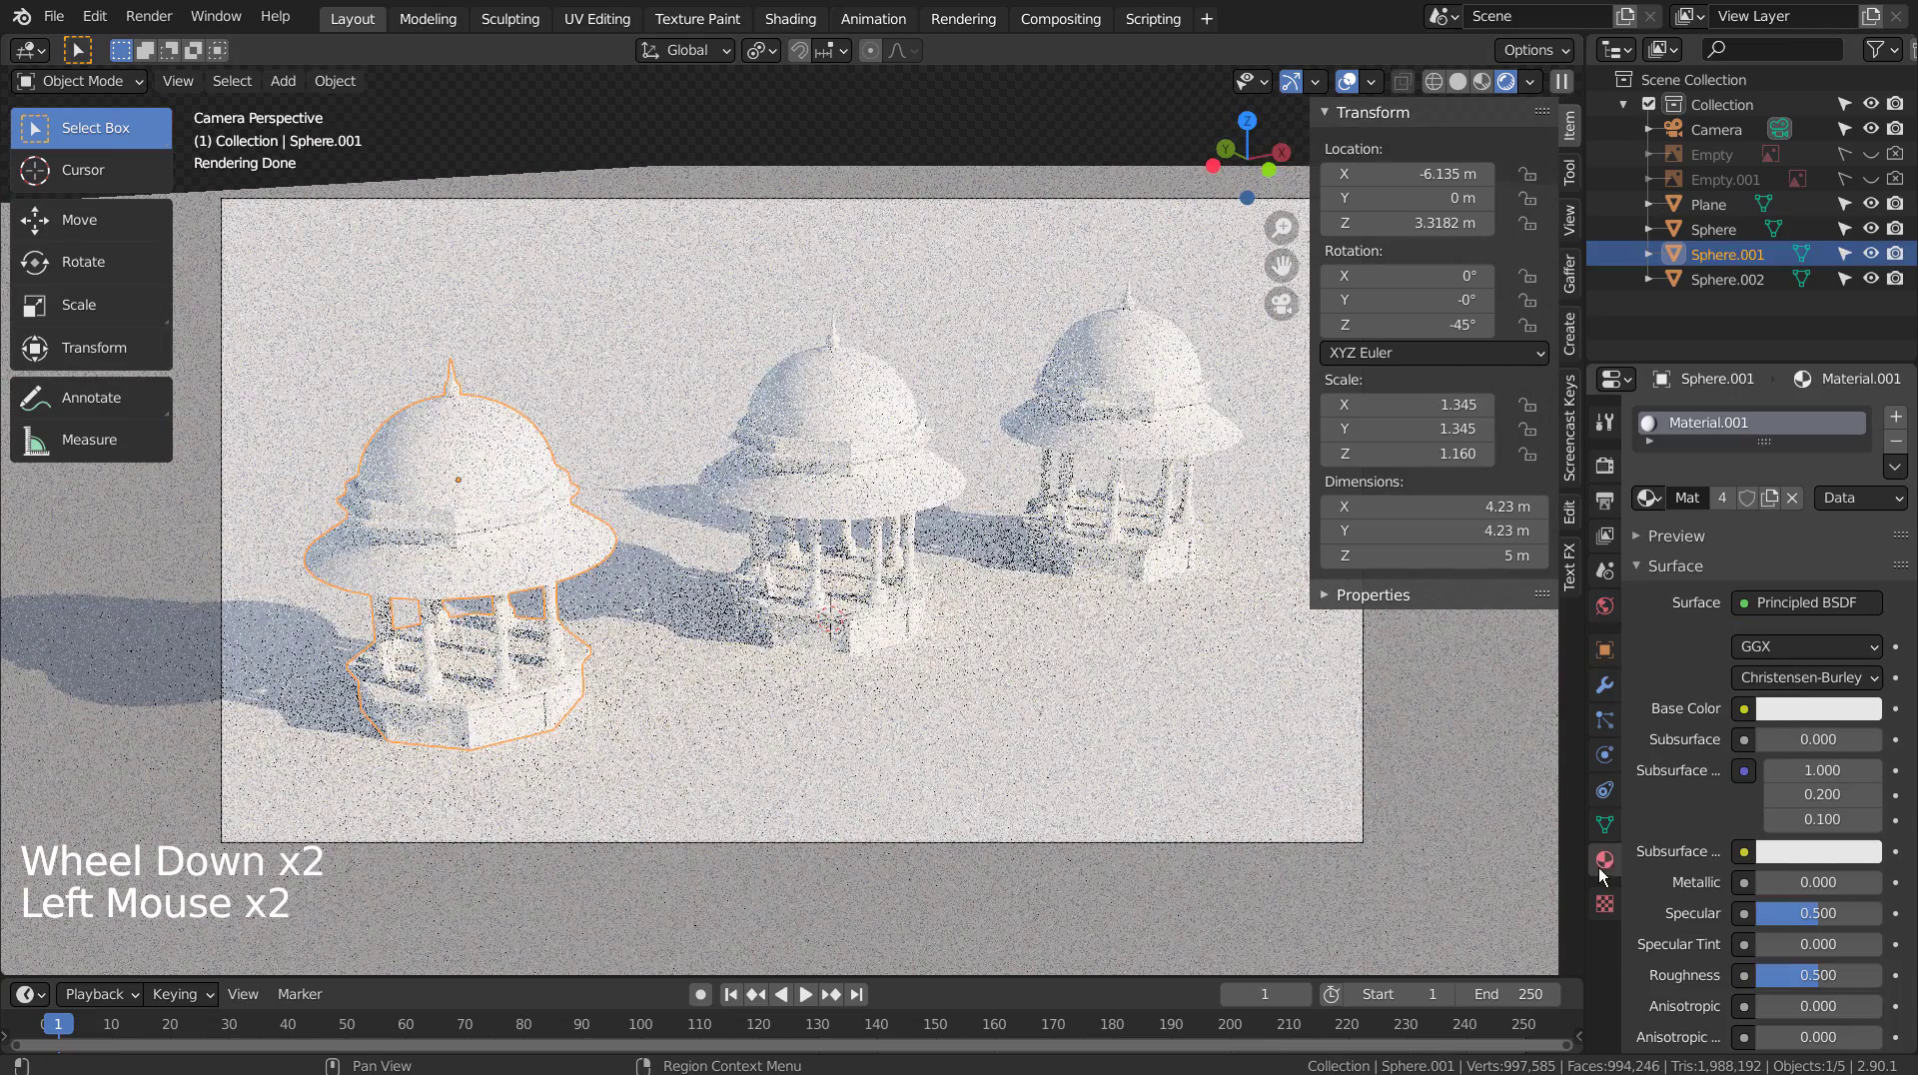
{"action": "left_click", "coordinate": [1822, 709]}
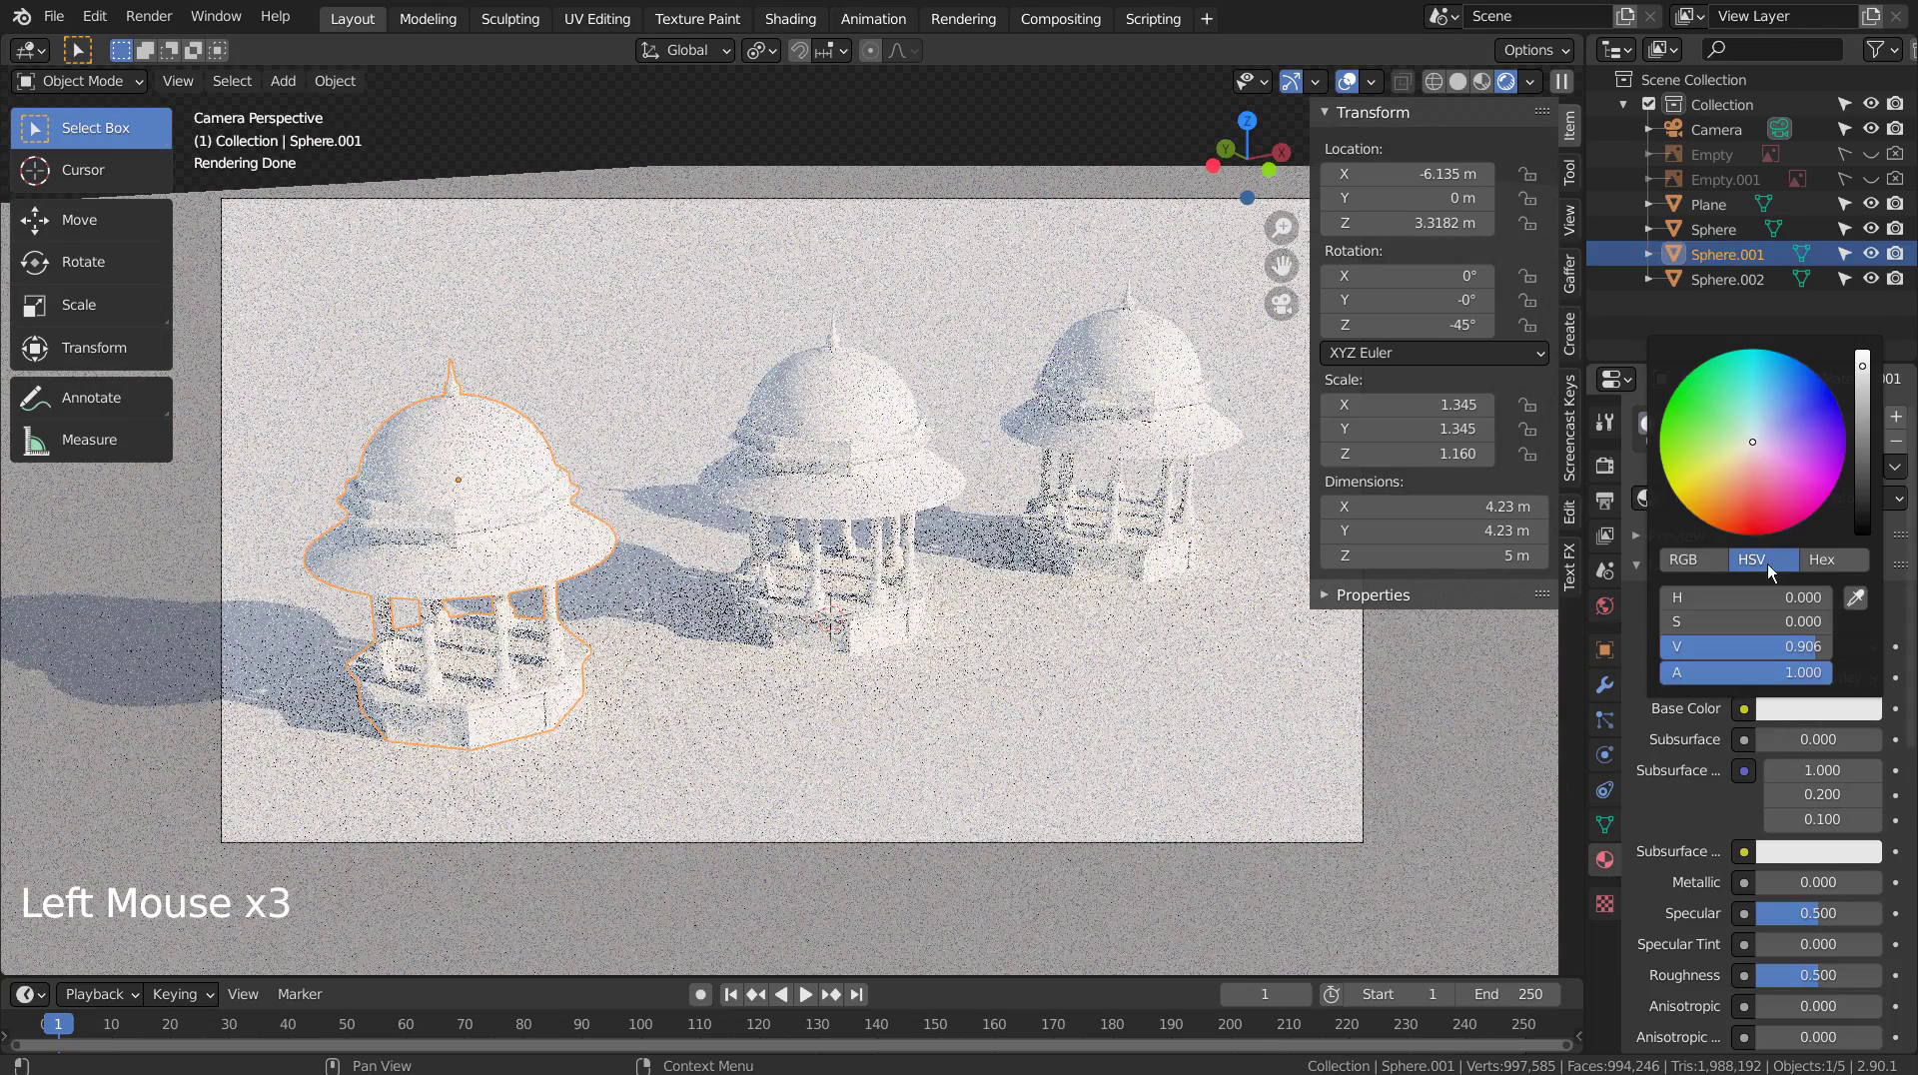
{"action": "left_click", "coordinate": [1860, 445]}
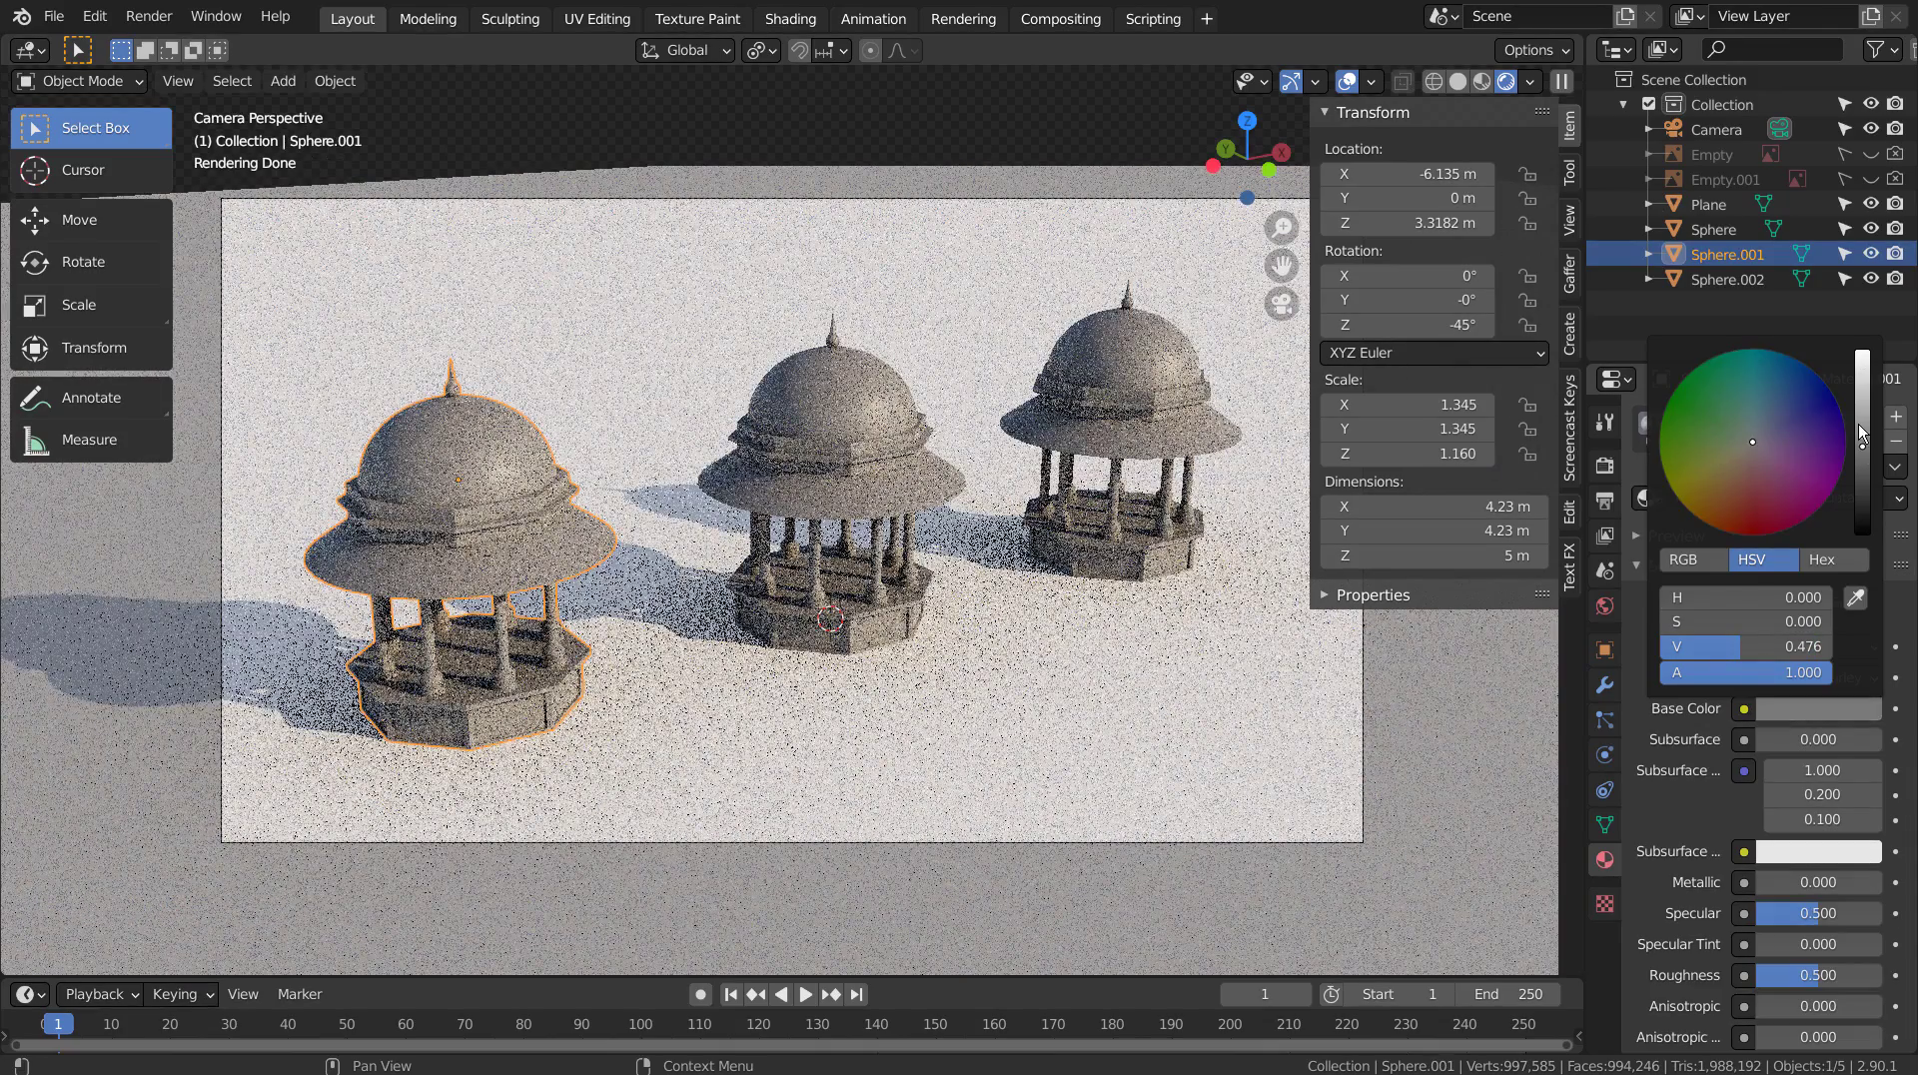
Lighten the base color of the pavilions' shared material to a grey with an HSV value of about 0.668.
{"action": "left_click_drag", "start_coordinate": [1860, 433], "coordinate": [1861, 410]}
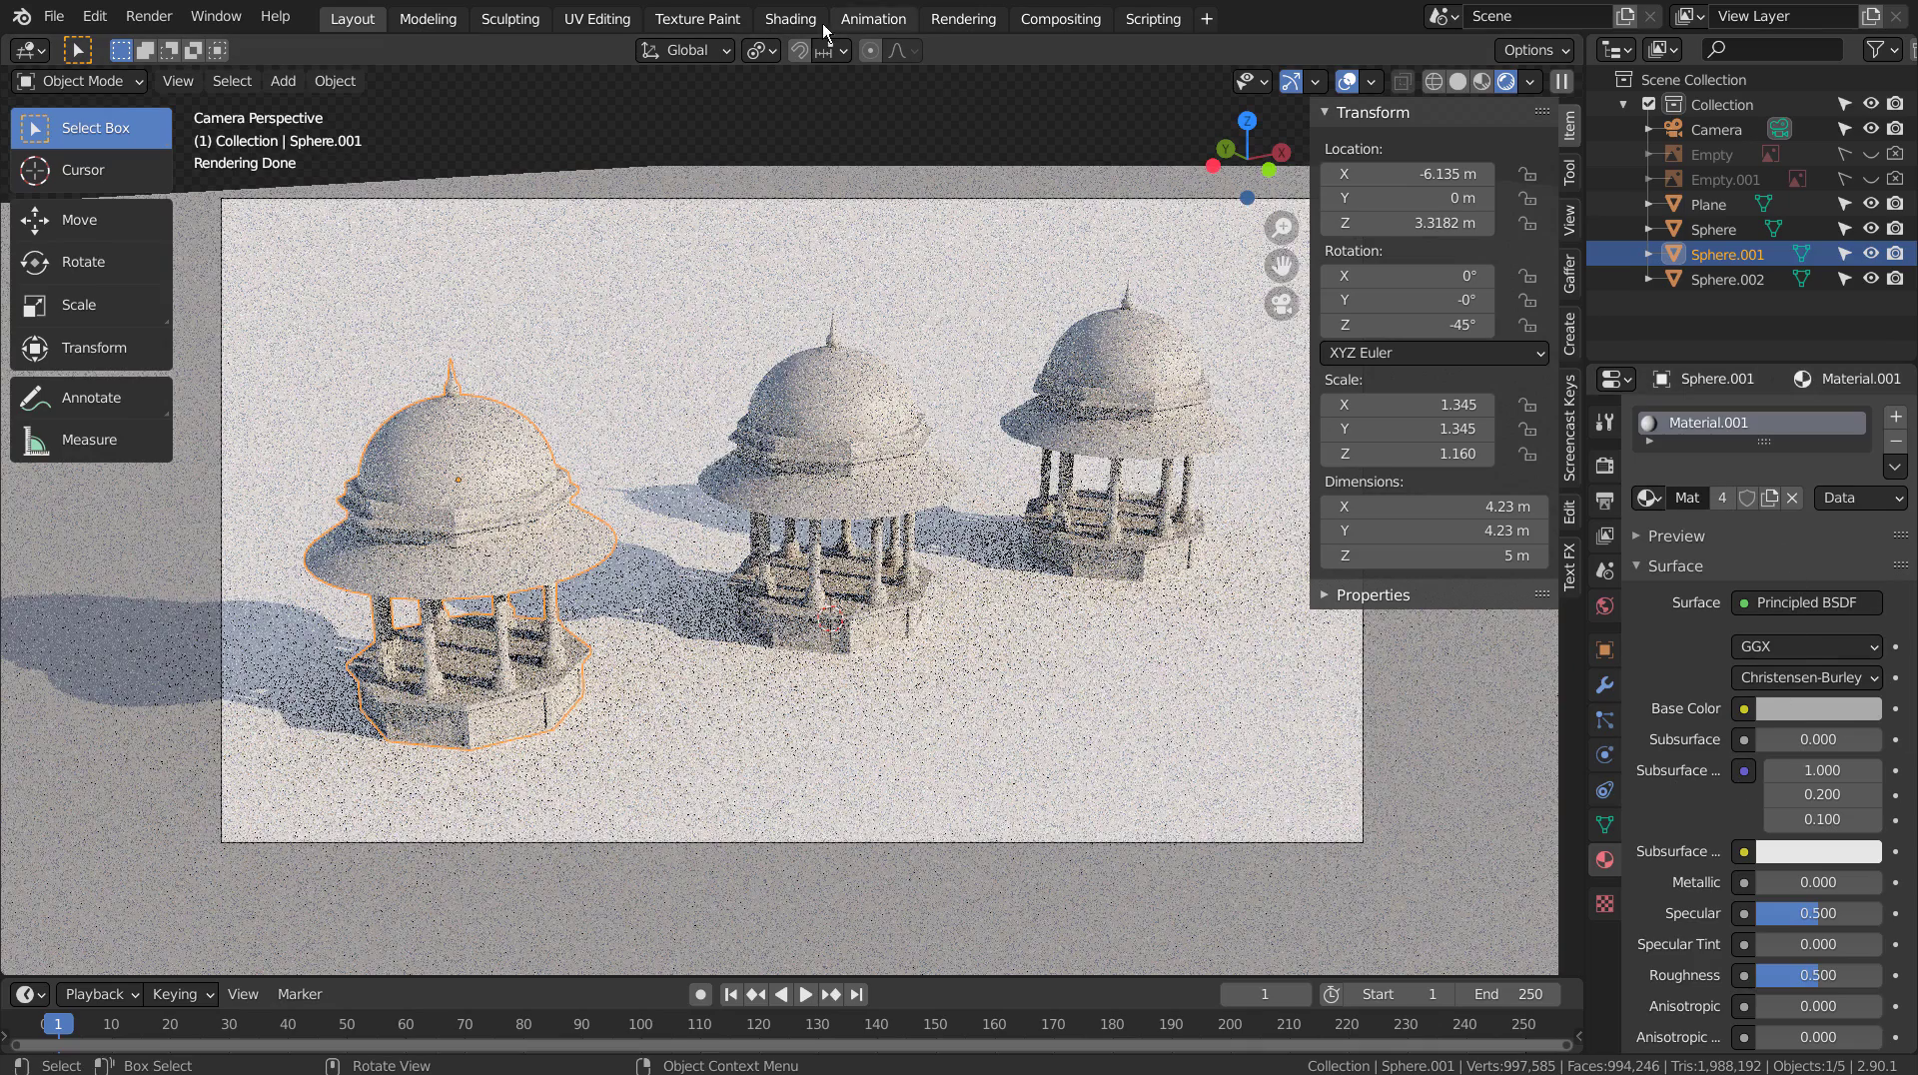
Add a Noise Texture node to the shared material and connect its Fac output to the Material Output's Displacement.
{"action": "left_click", "coordinate": [789, 19]}
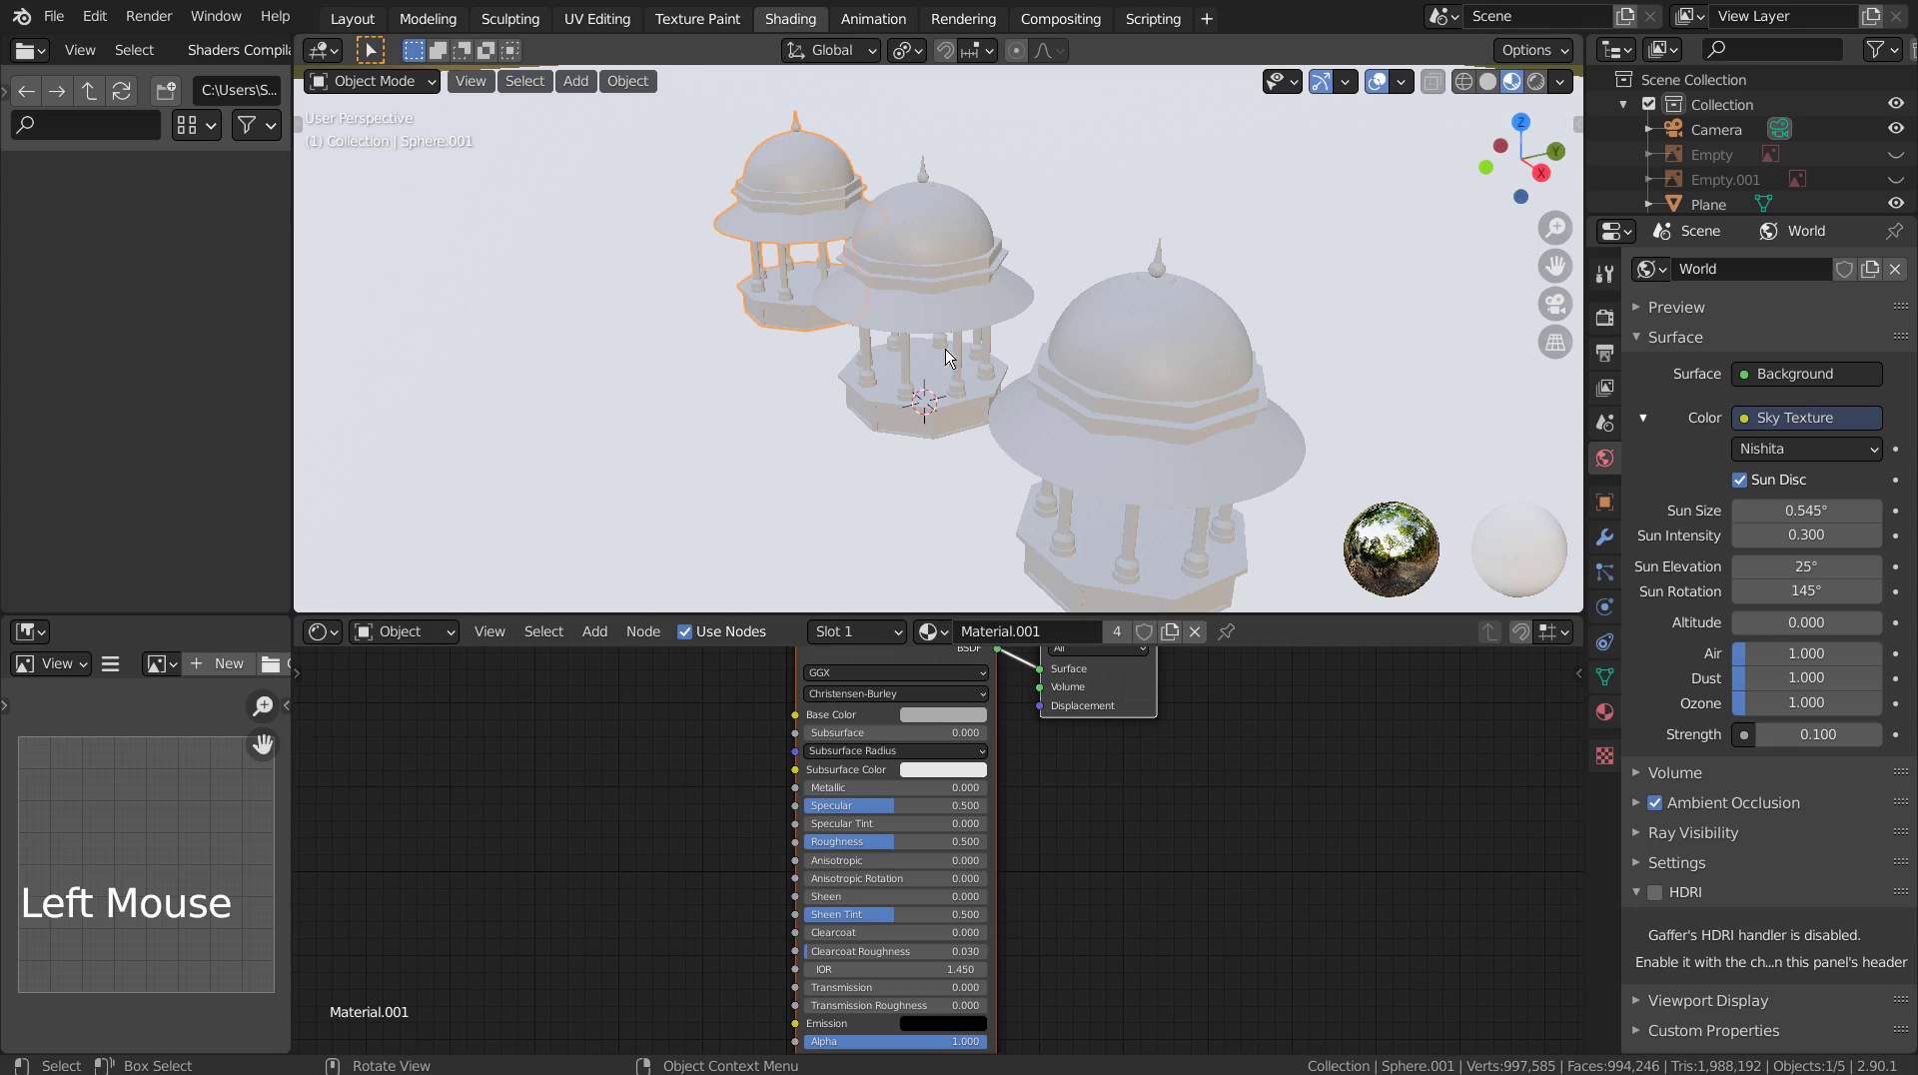
{"action": "left_click", "coordinate": [589, 763]}
{"action": "key", "text": "shift+a"}
{"action": "left_click", "coordinate": [524, 745]}
{"action": "type", "text": "noise"}
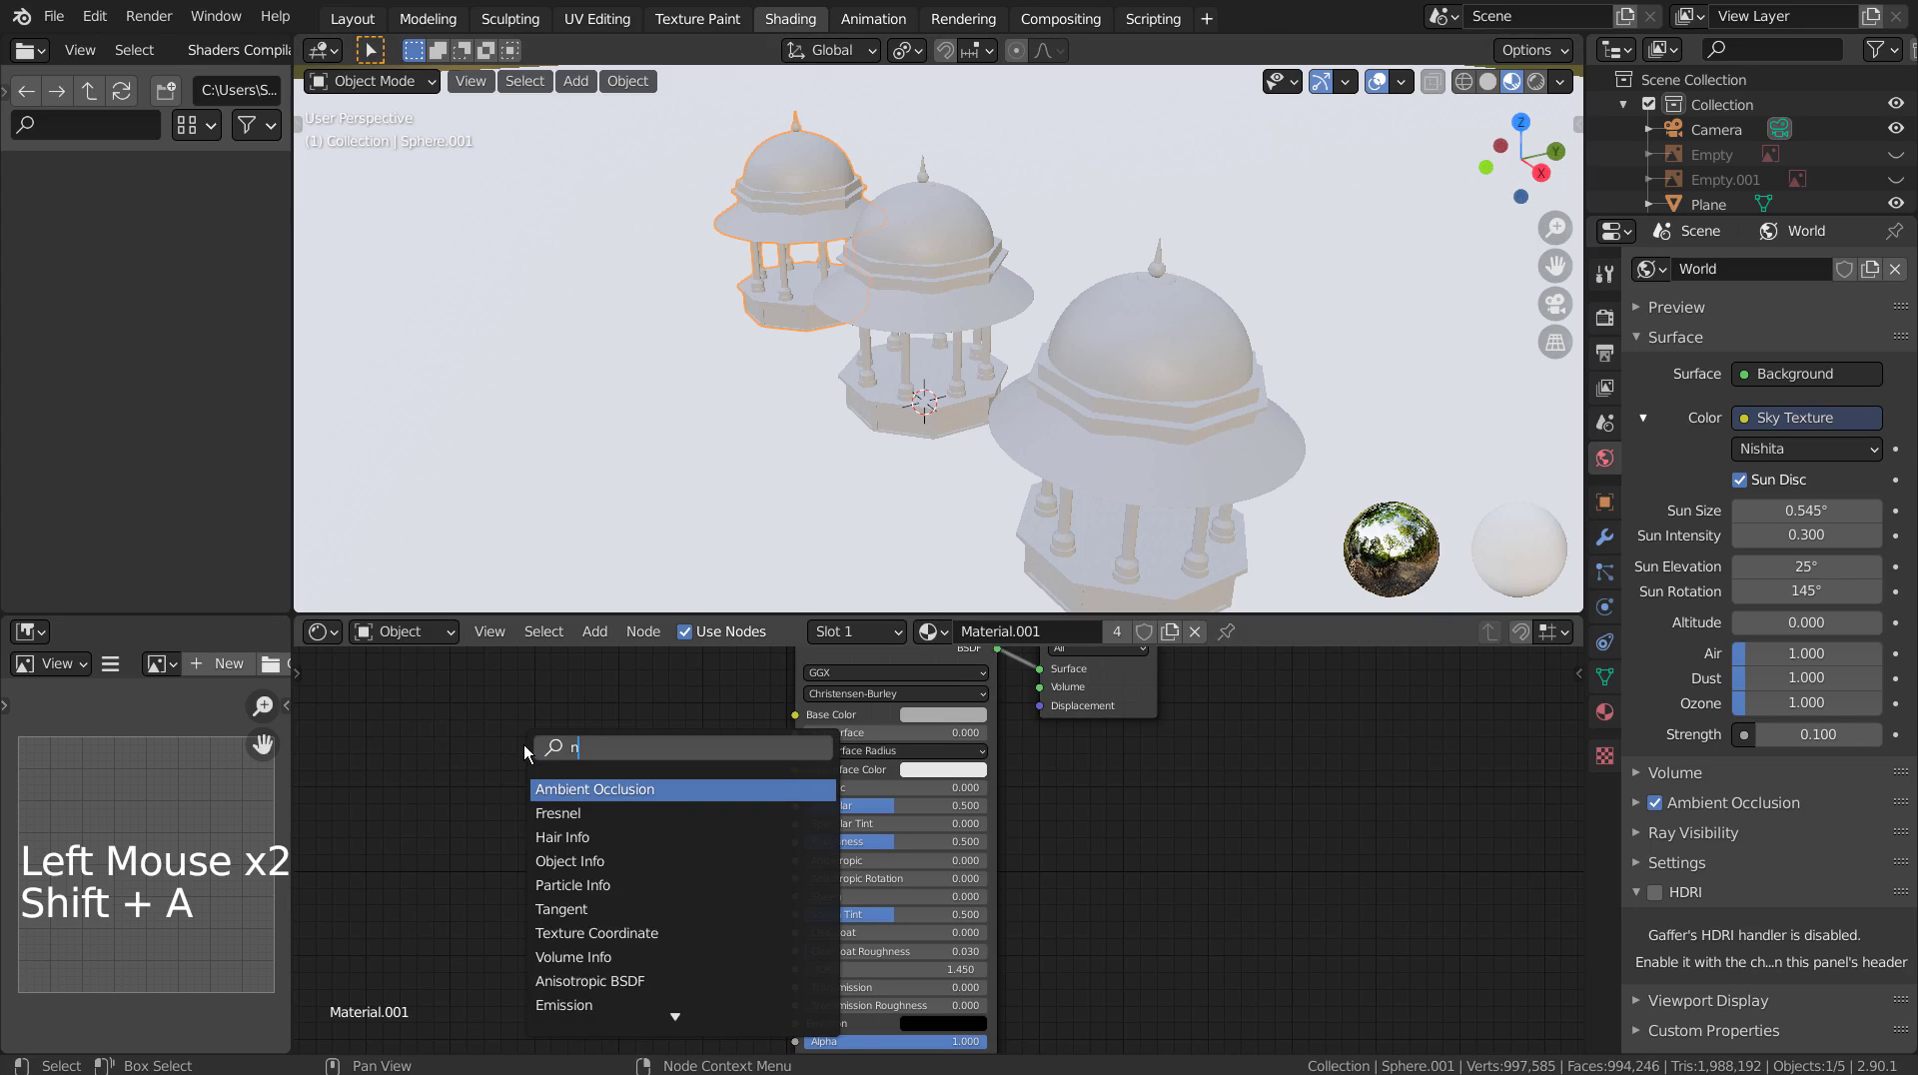
{"action": "key", "text": "Return"}
{"action": "left_click", "coordinate": [545, 720]}
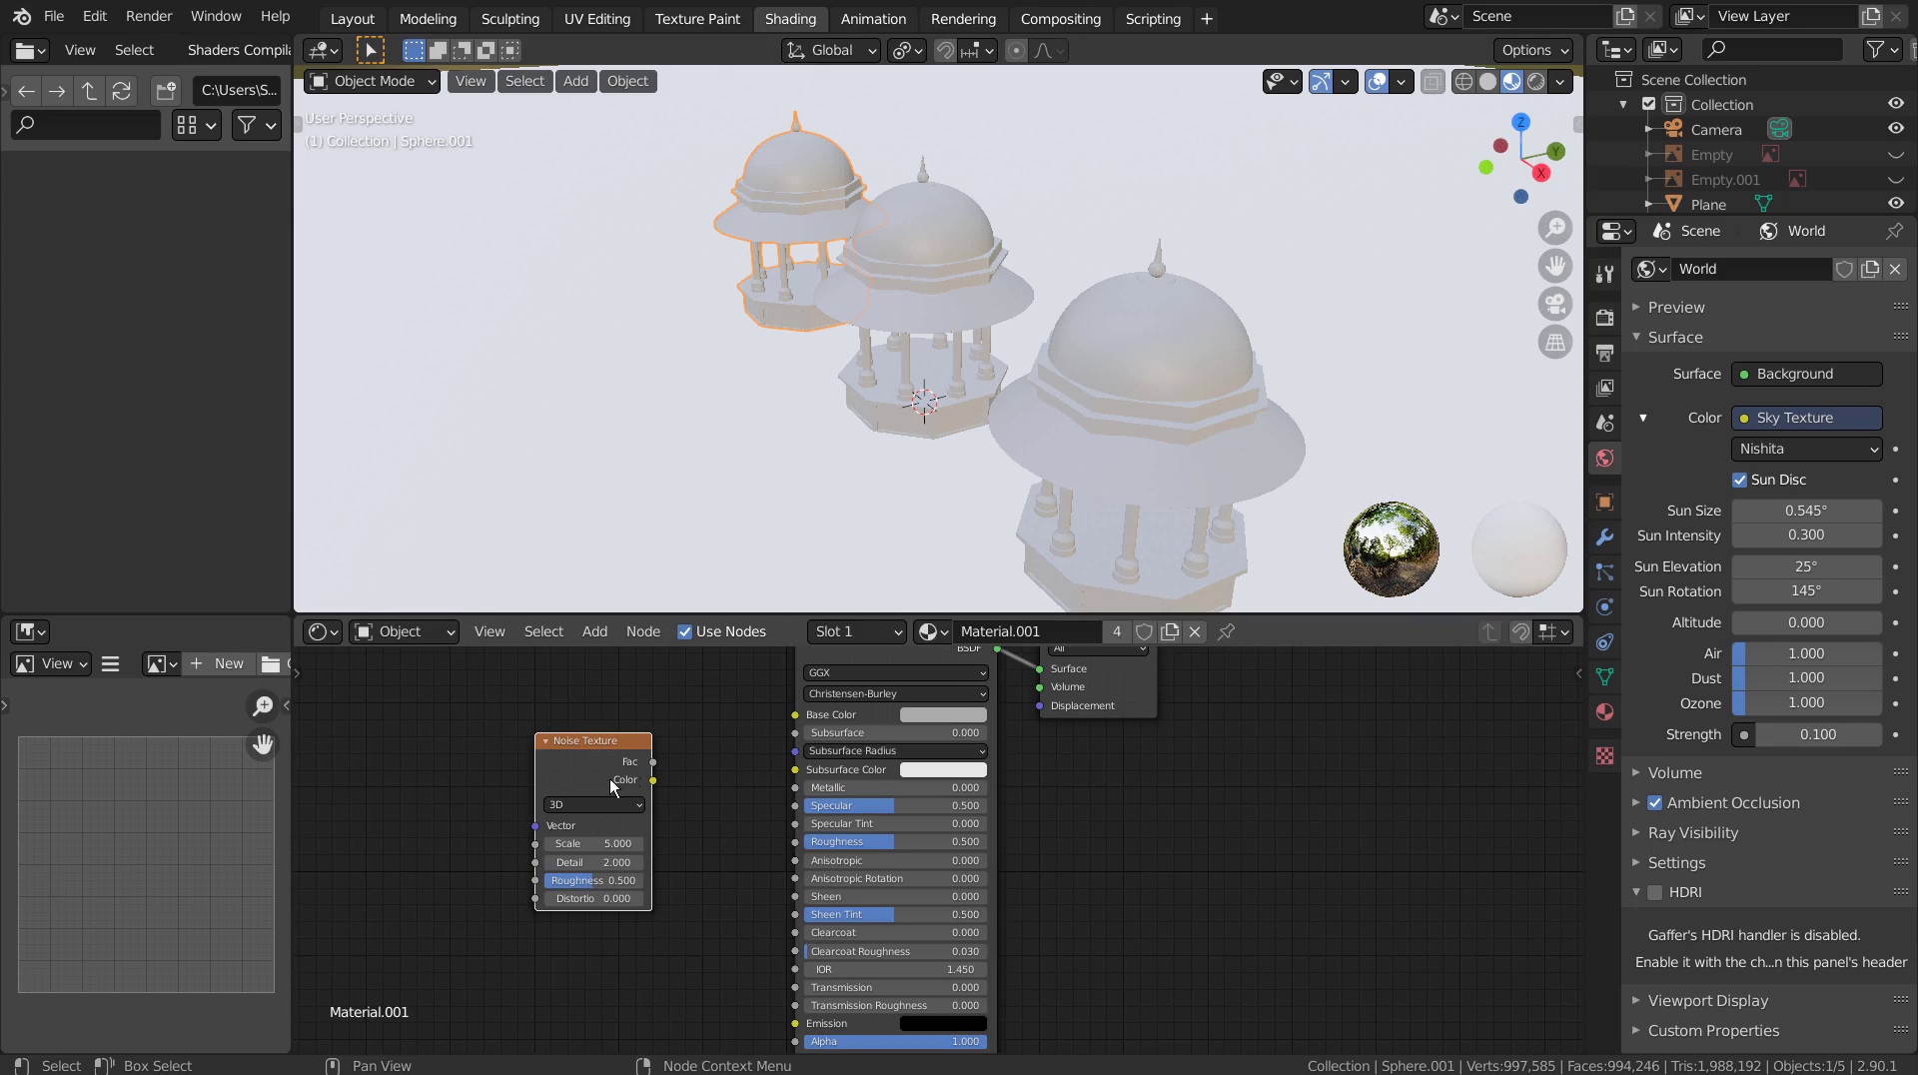
{"action": "left_click_drag", "start_coordinate": [653, 762], "coordinate": [1040, 705]}
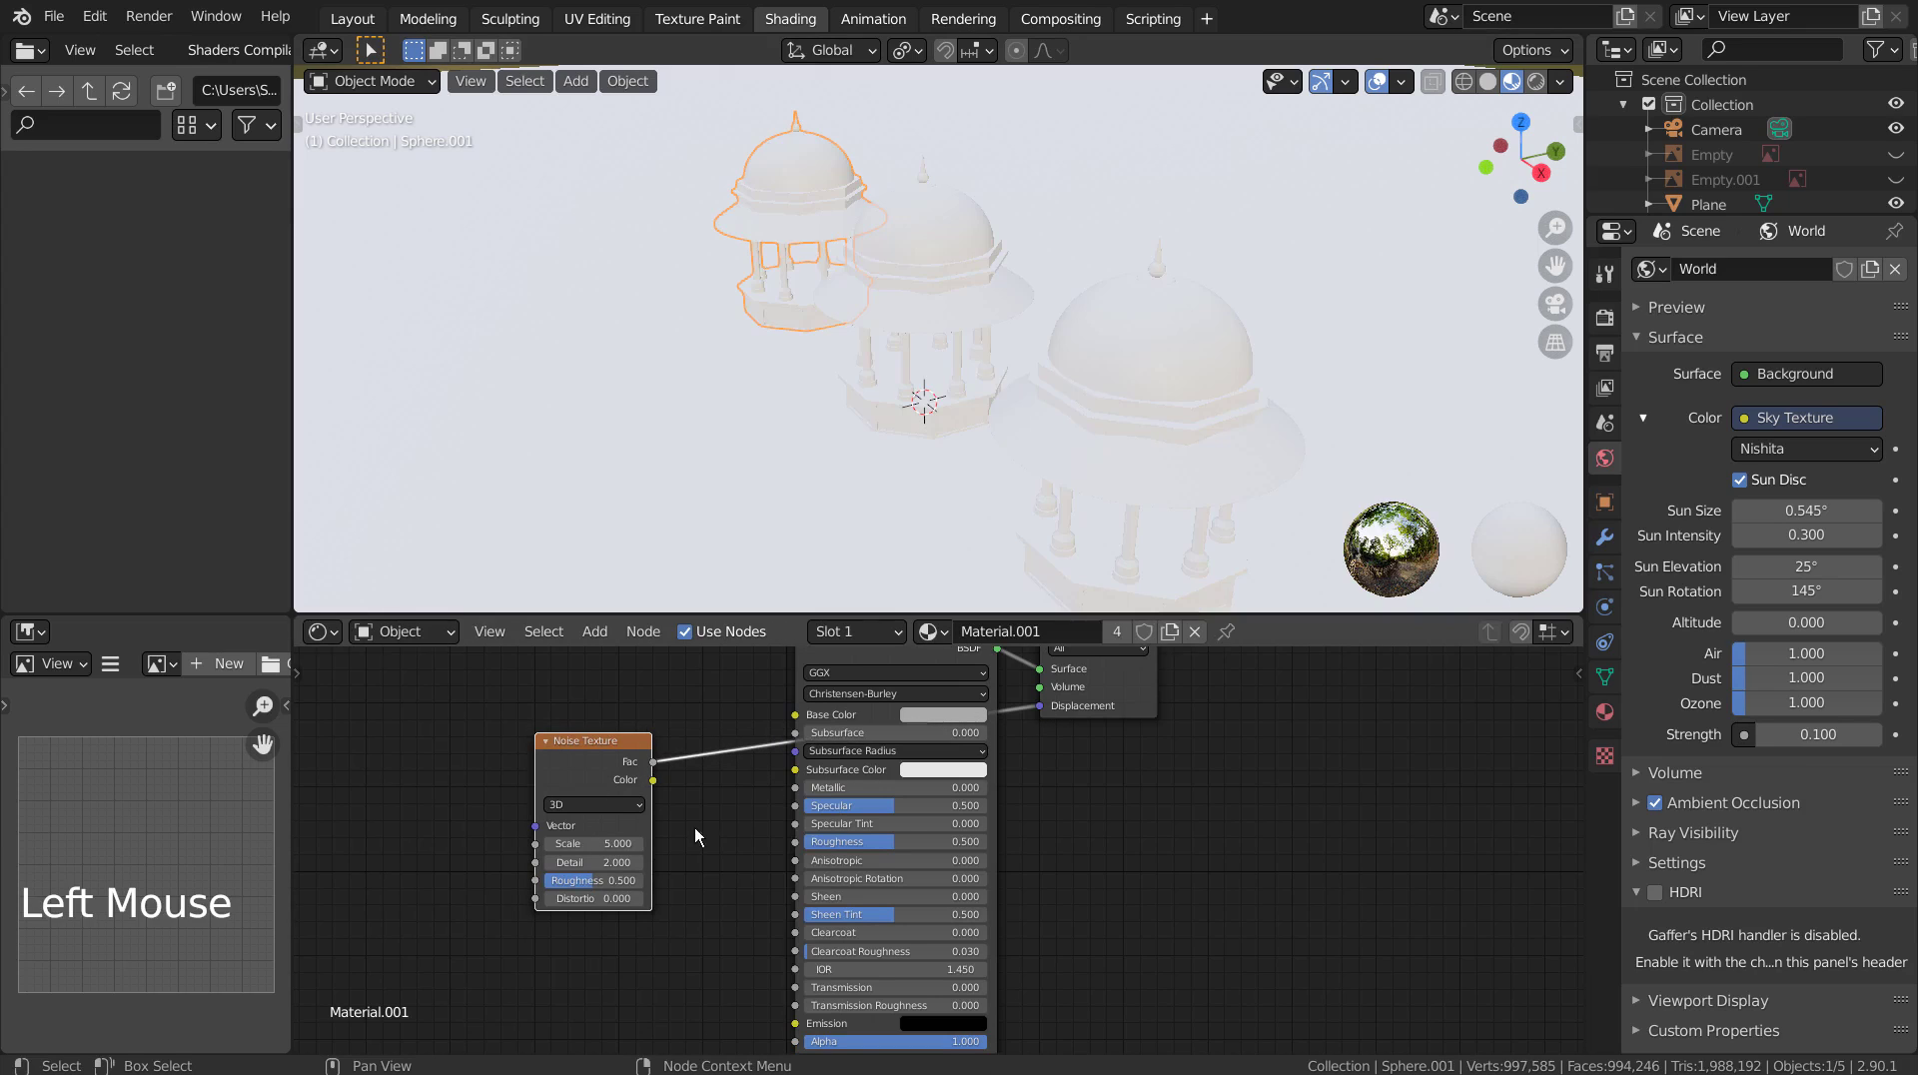
Try a Noise Texture scale of 35 and a detail of 5 on the pavilions' surface displacement.
{"action": "left_click", "coordinate": [586, 843]}
{"action": "type", "text": "35"}
{"action": "key", "text": "Return"}
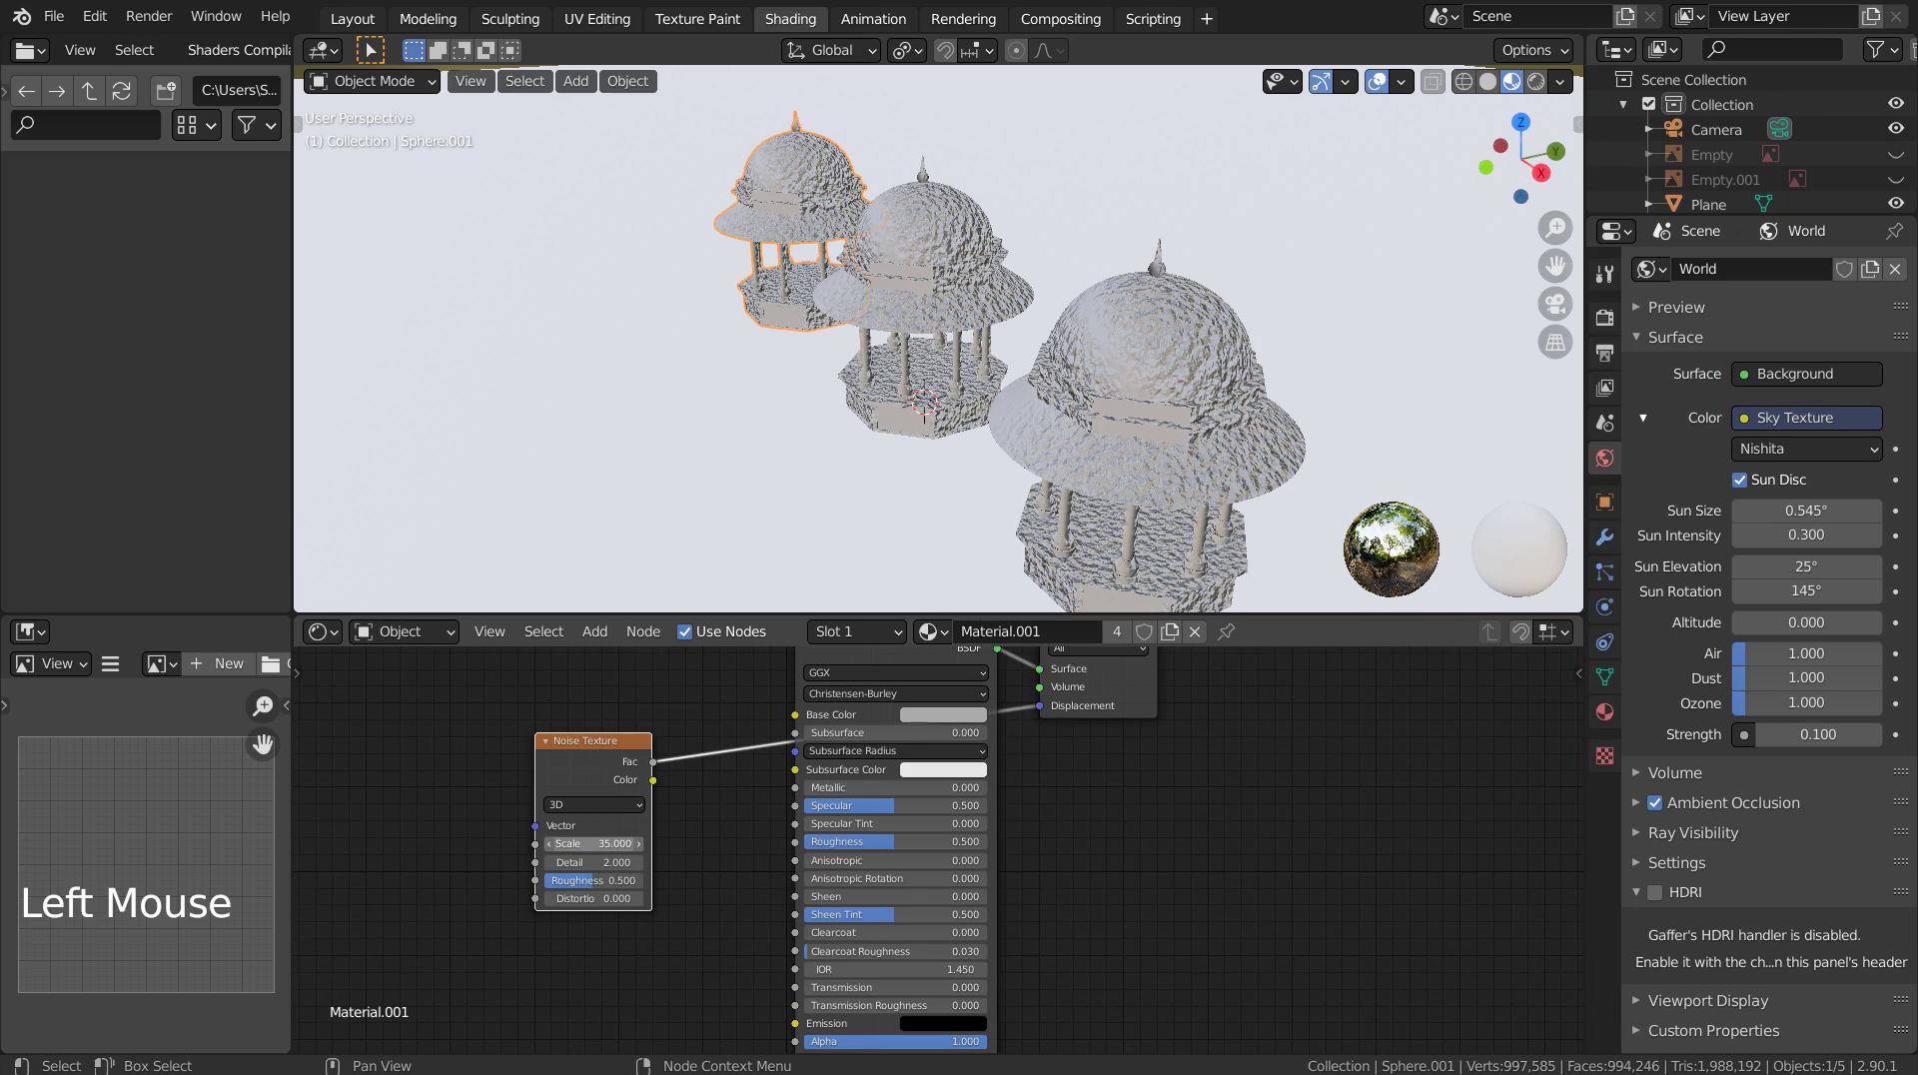
{"action": "left_click", "coordinate": [594, 862]}
{"action": "type", "text": "5"}
{"action": "key", "text": "Return"}
Try Noise Texture scales of 1, 3 and 0.3 to compare coarser surface unevenness.
{"action": "double_click", "coordinate": [607, 845]}
{"action": "type", "text": "1"}
{"action": "key", "text": "Return"}
{"action": "left_click", "coordinate": [607, 845]}
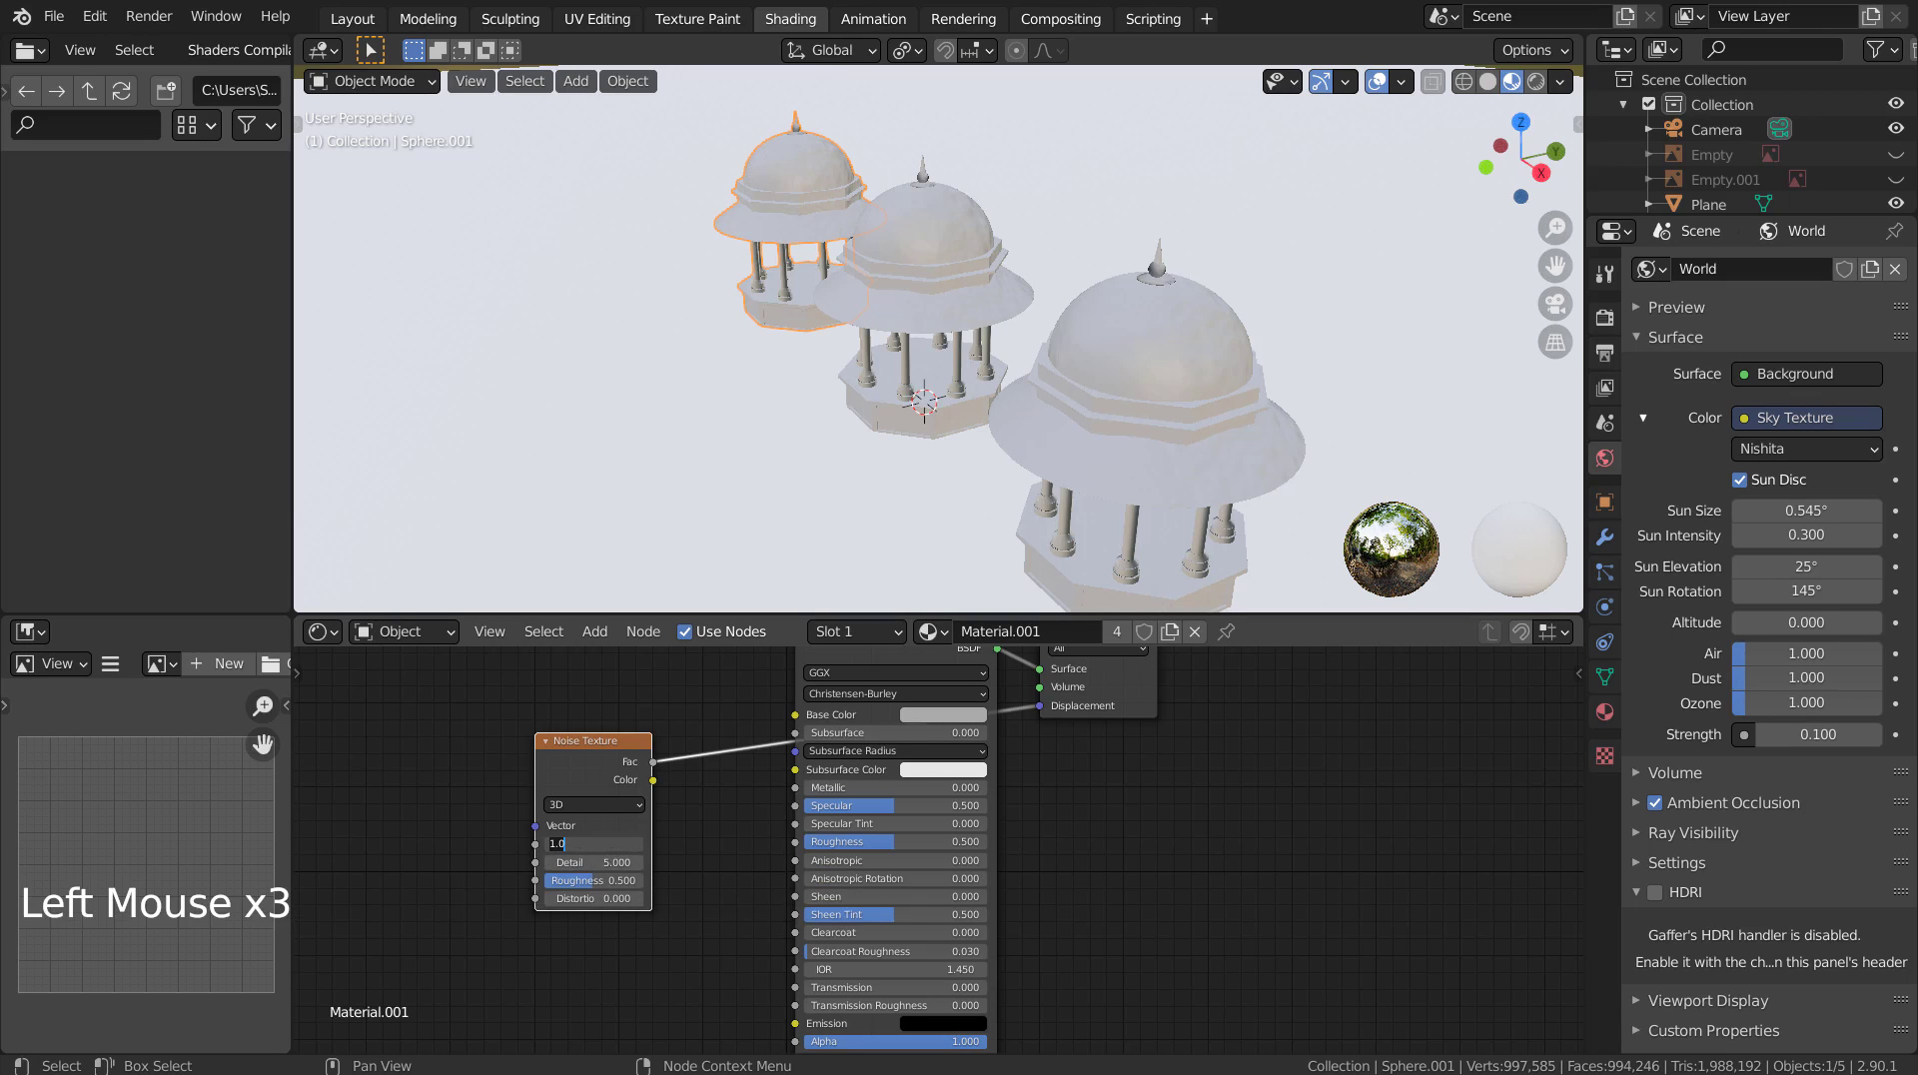
{"action": "type", "text": "3"}
{"action": "key", "text": "Return"}
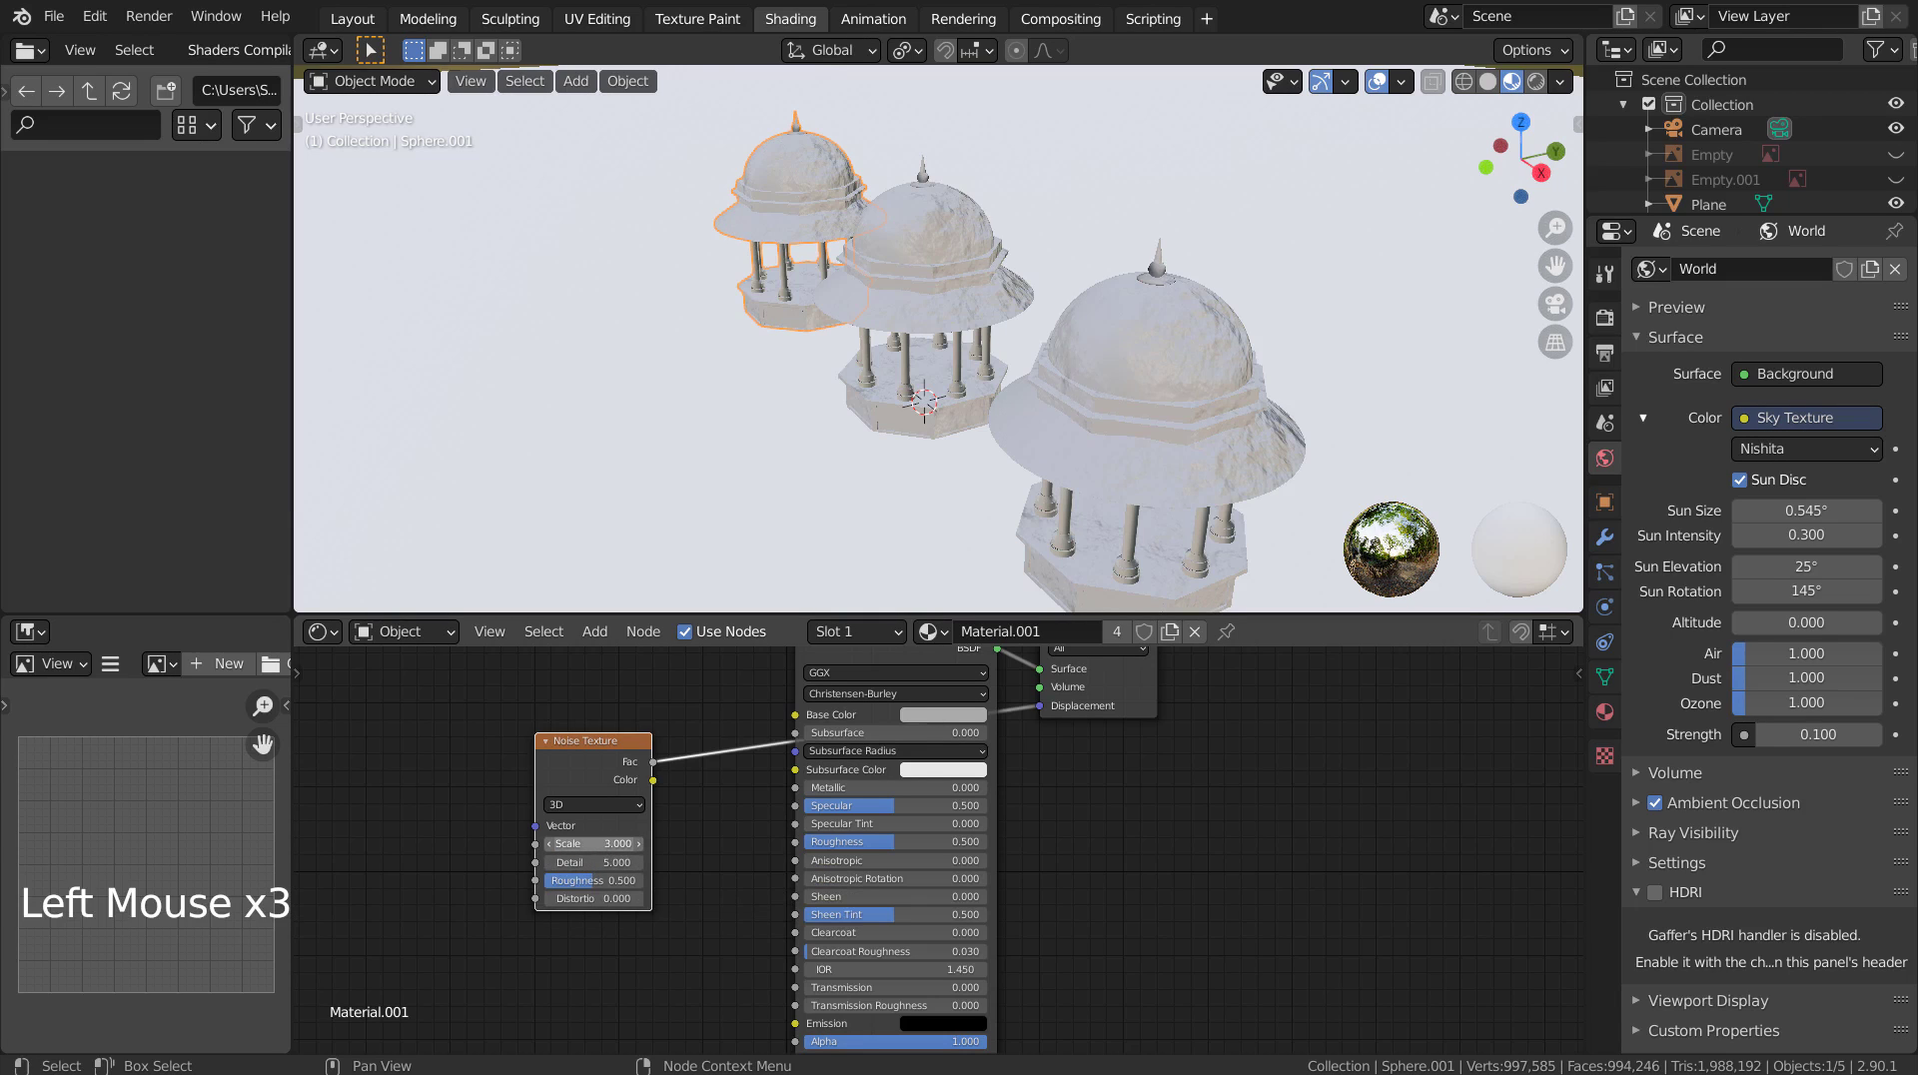
{"action": "left_click", "coordinate": [607, 844]}
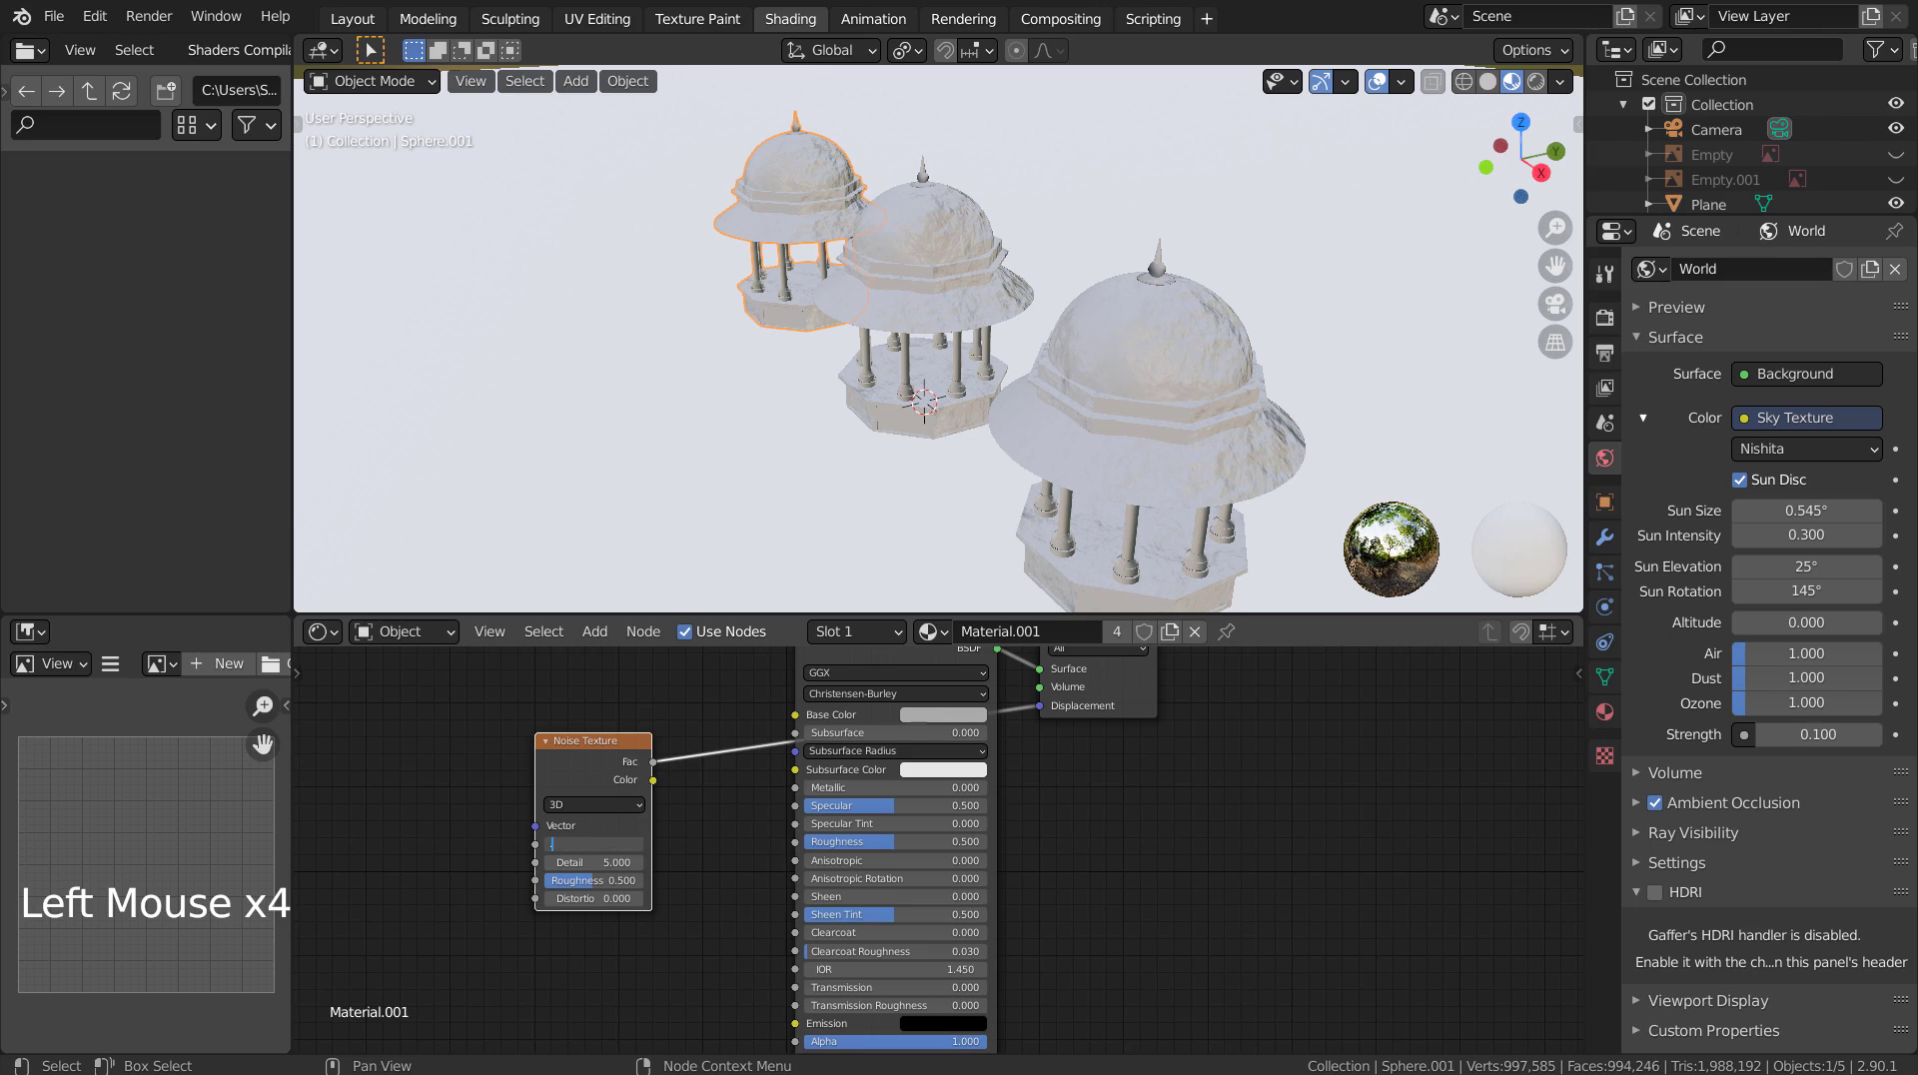
{"action": "type", "text": ".3"}
{"action": "key", "text": "Return"}
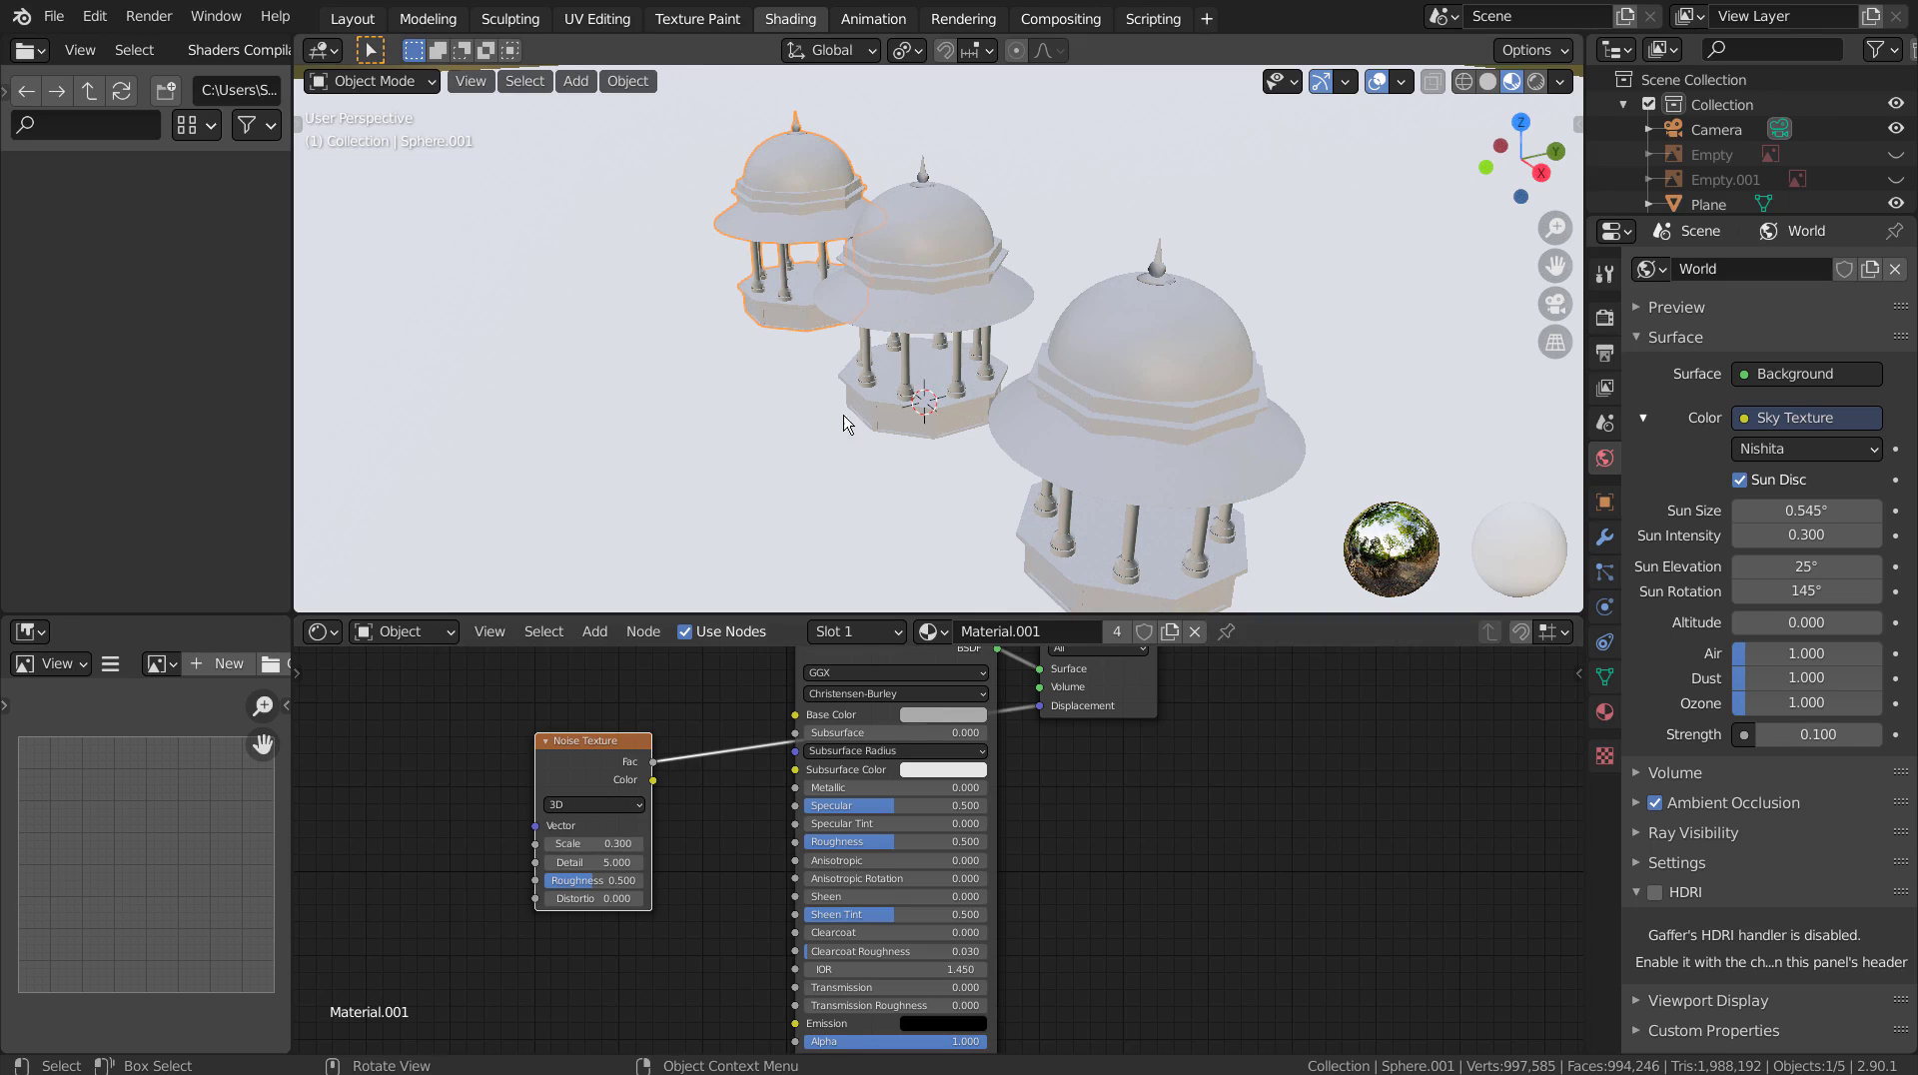
Preview a pavilion up close in rendered shading and set the Noise Texture's scale to 1.
{"action": "scroll", "coordinate": [849, 404], "scroll_direction": "up", "scroll_amount": 5}
{"action": "mouse_move", "coordinate": [848, 403]}
{"action": "middle_mouse_down"}
{"action": "mouse_move", "coordinate": [1173, 413]}
{"action": "mouse_move", "coordinate": [1382, 290]}
{"action": "middle_mouse_up"}
{"action": "left_click", "coordinate": [1535, 82]}
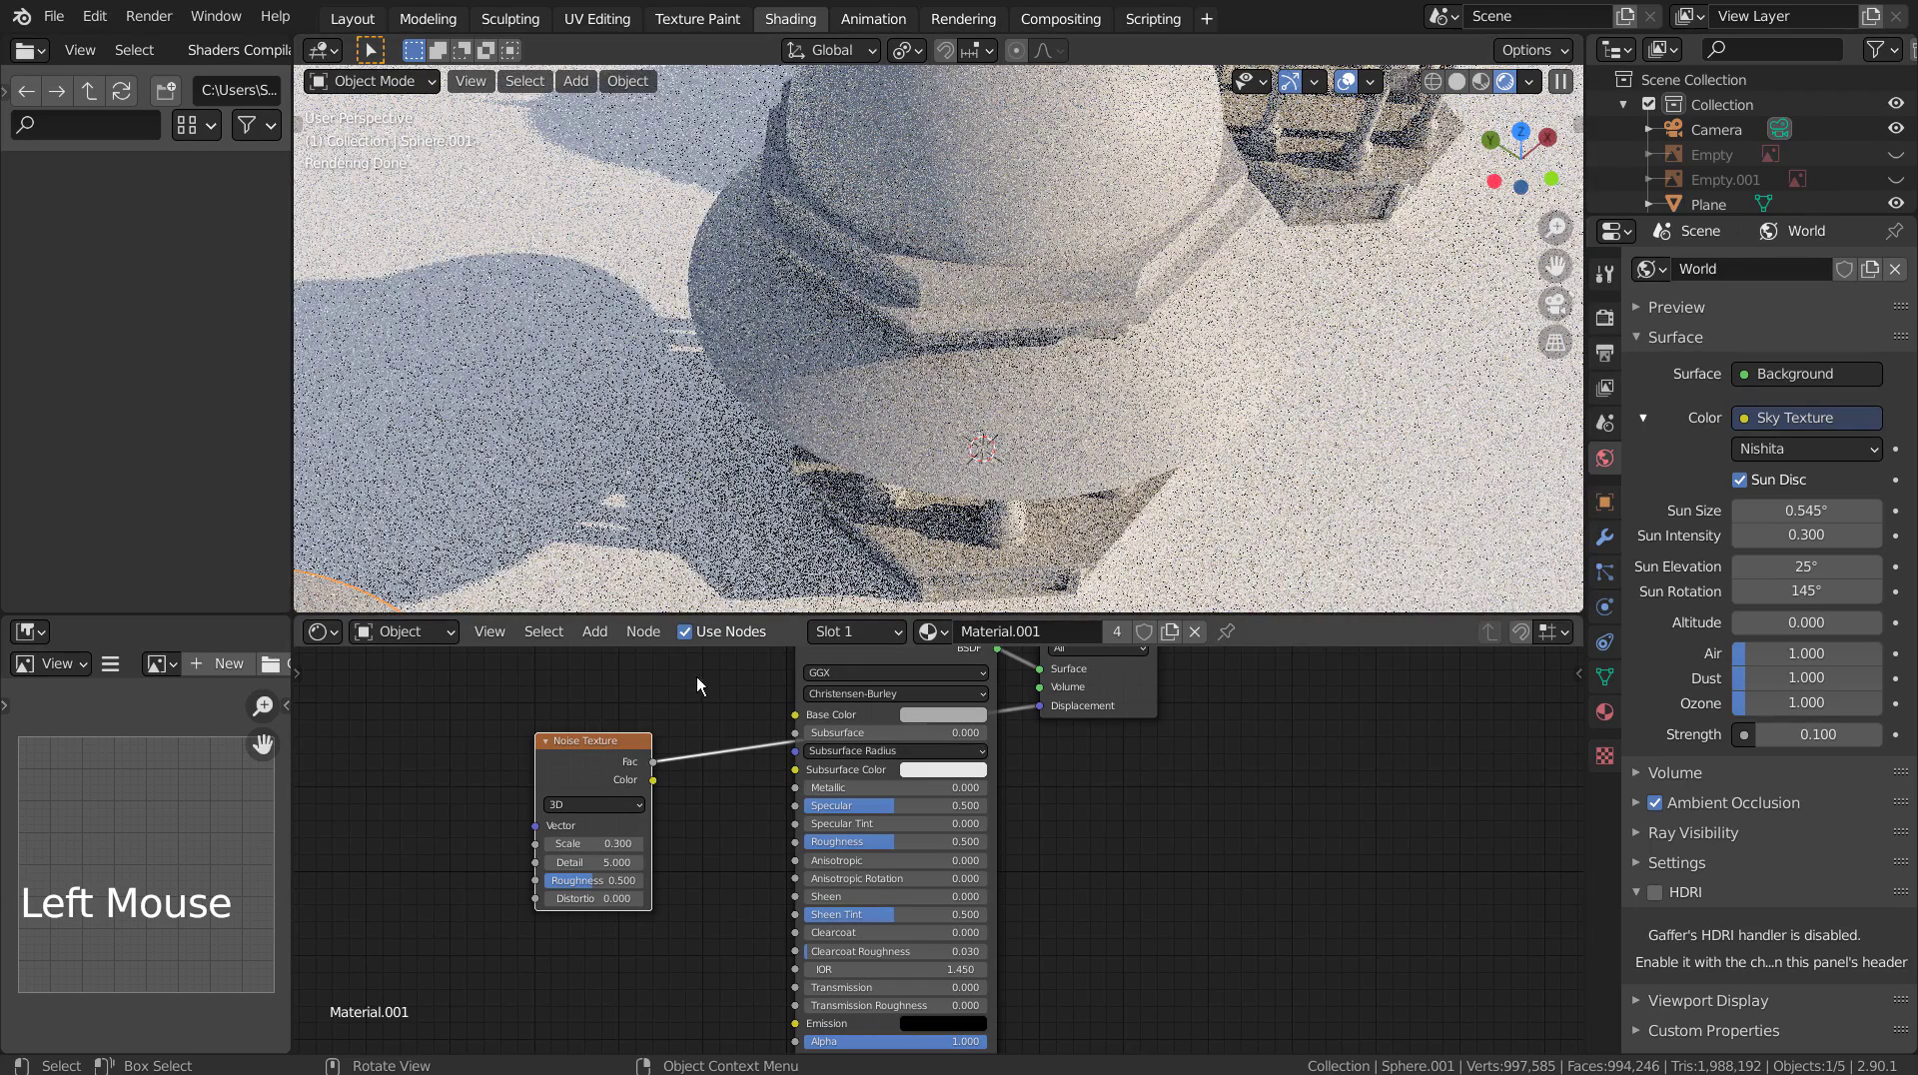
{"action": "left_click", "coordinate": [593, 843]}
{"action": "type", "text": "1"}
{"action": "key", "text": "Return"}
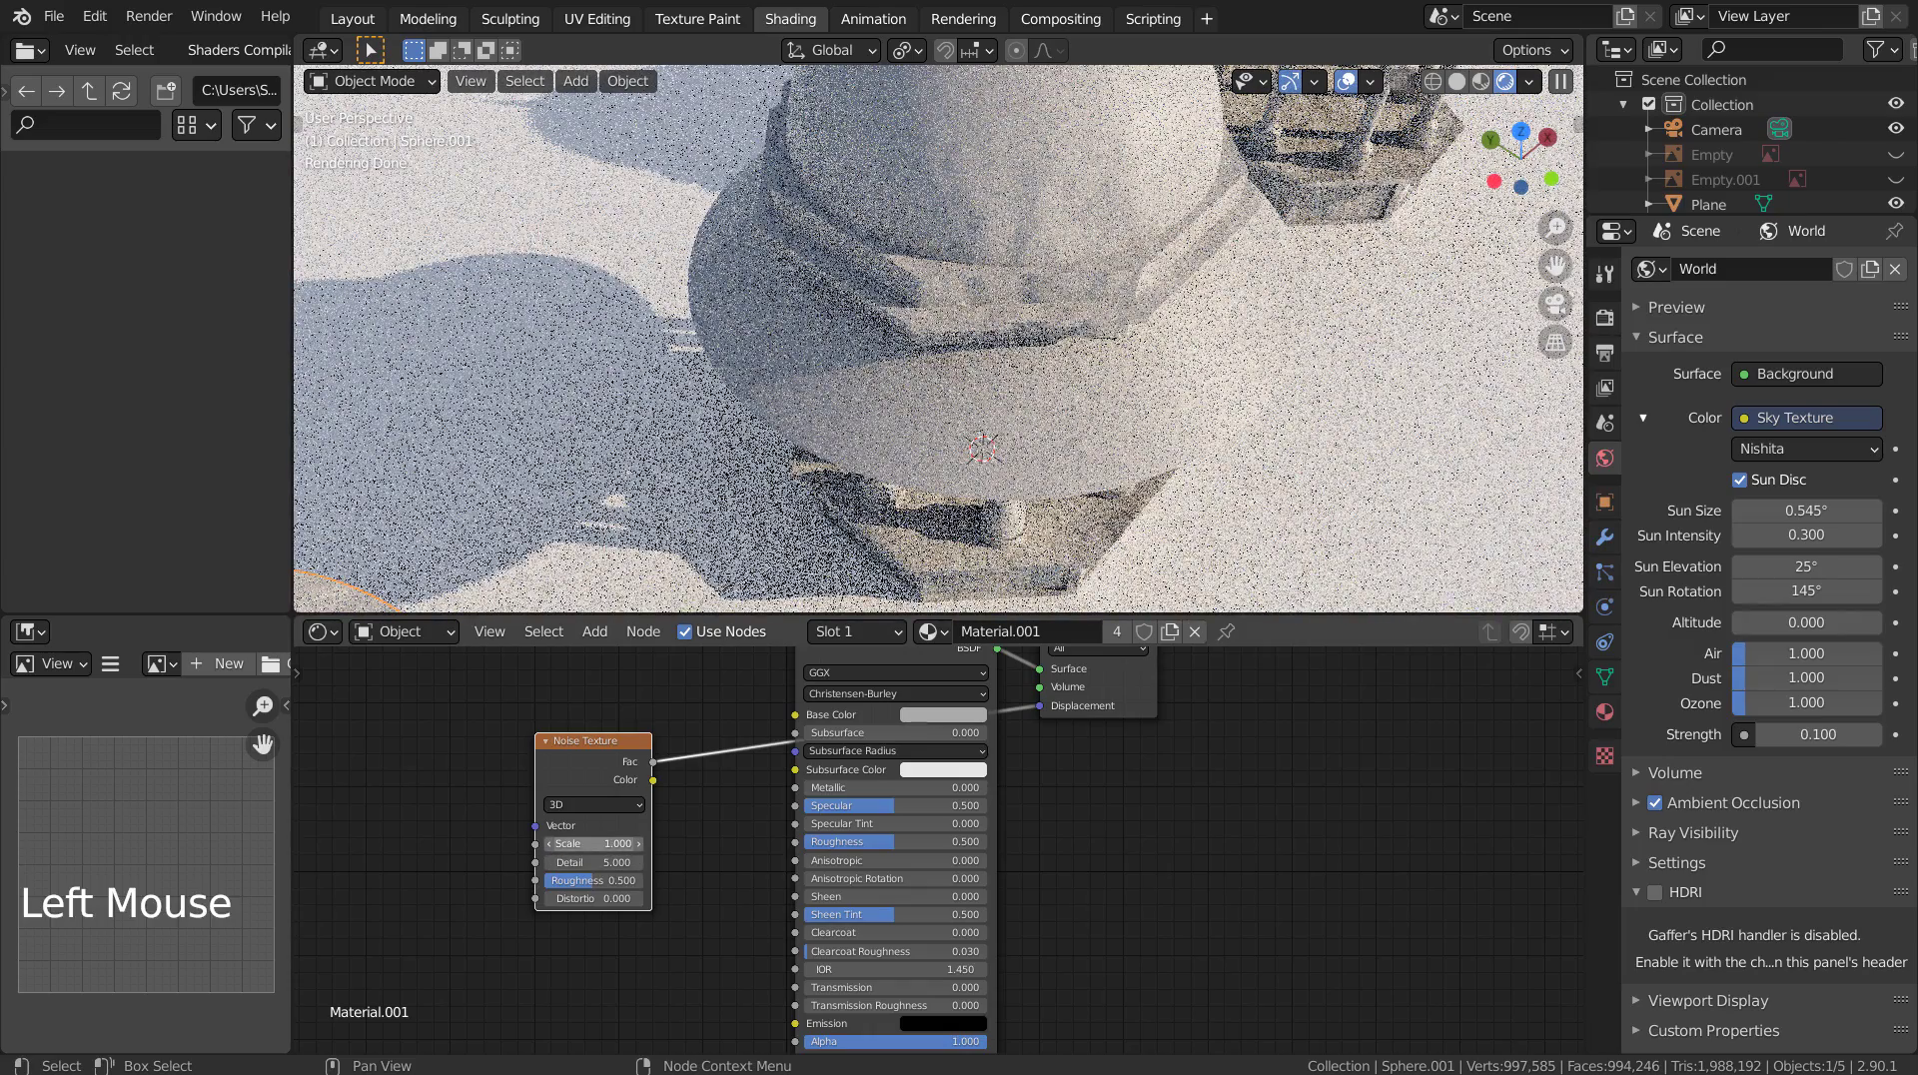
Try Noise Texture scales of 155 and 355 and inspect the fine surface grain on the dome.
{"action": "left_click", "coordinate": [592, 842]}
{"action": "type", "text": "155"}
{"action": "key", "text": "Return"}
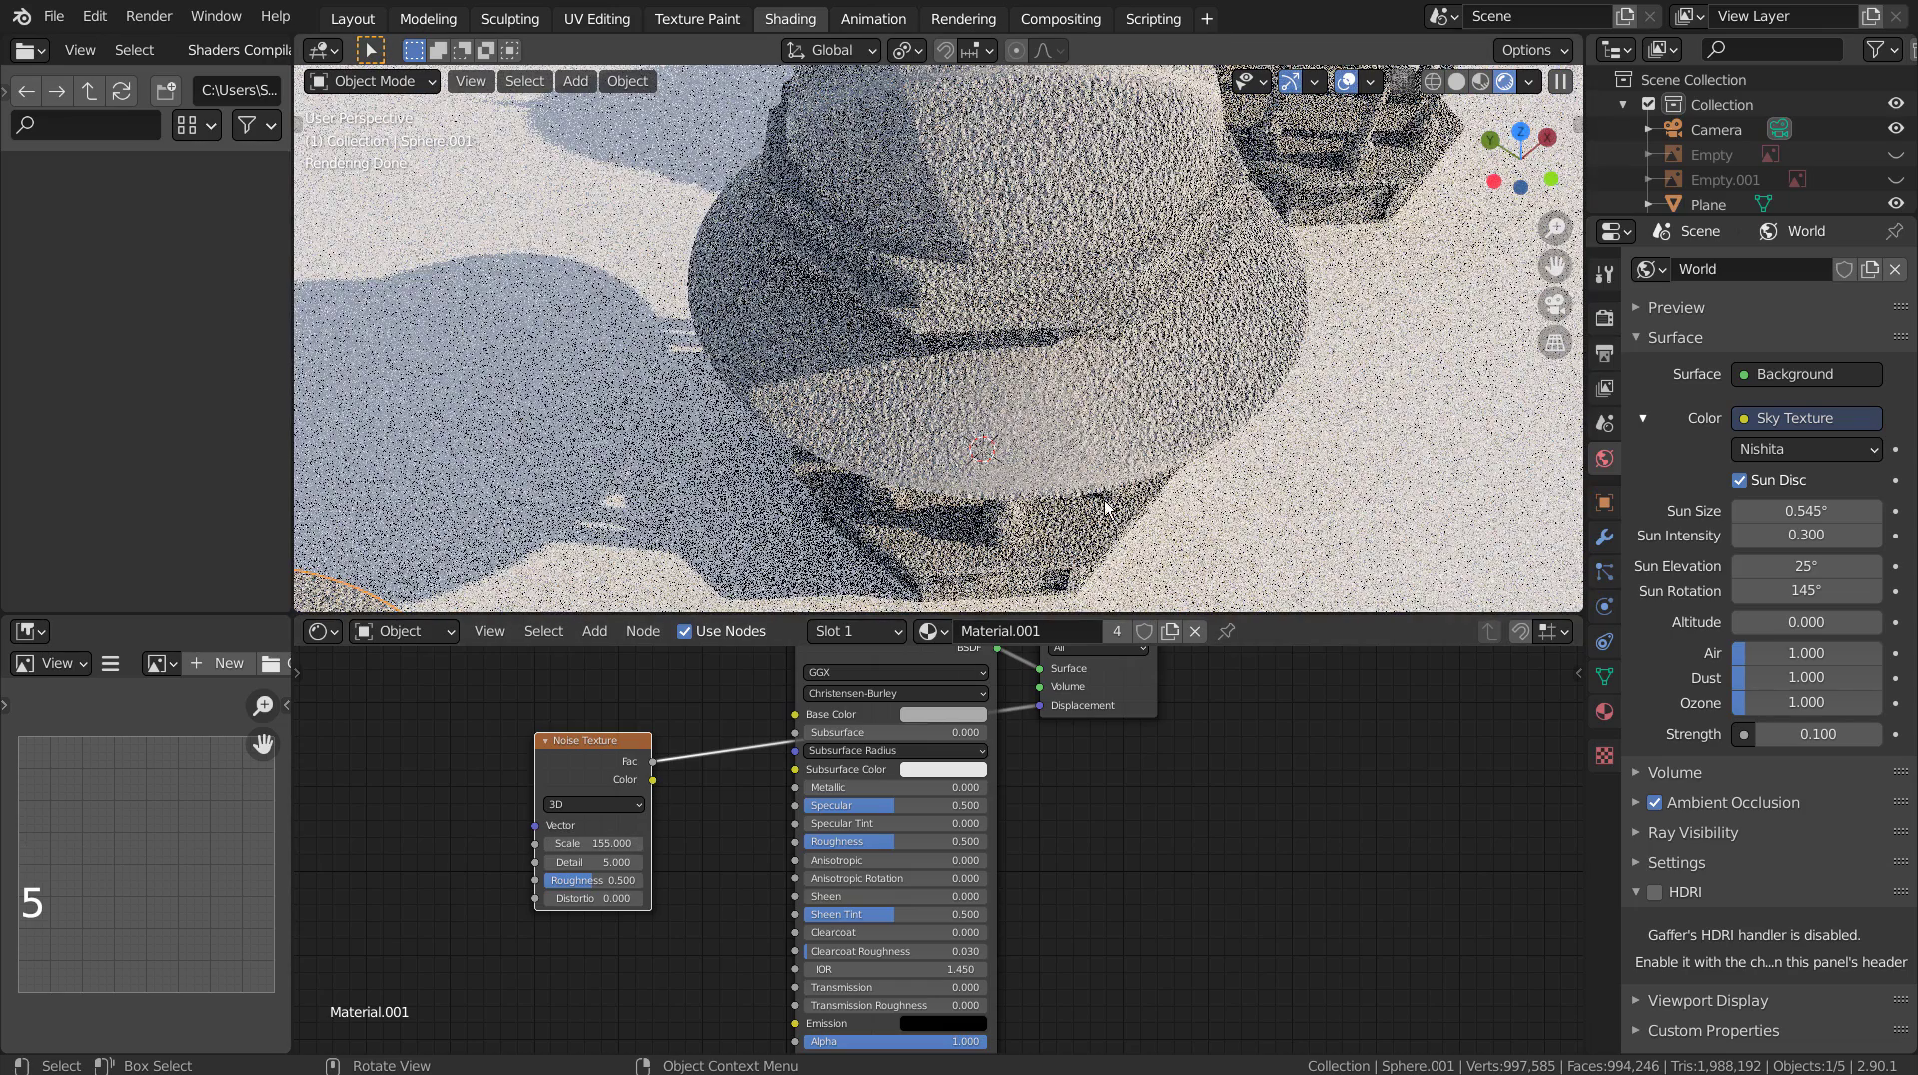
{"action": "left_click", "coordinate": [577, 844]}
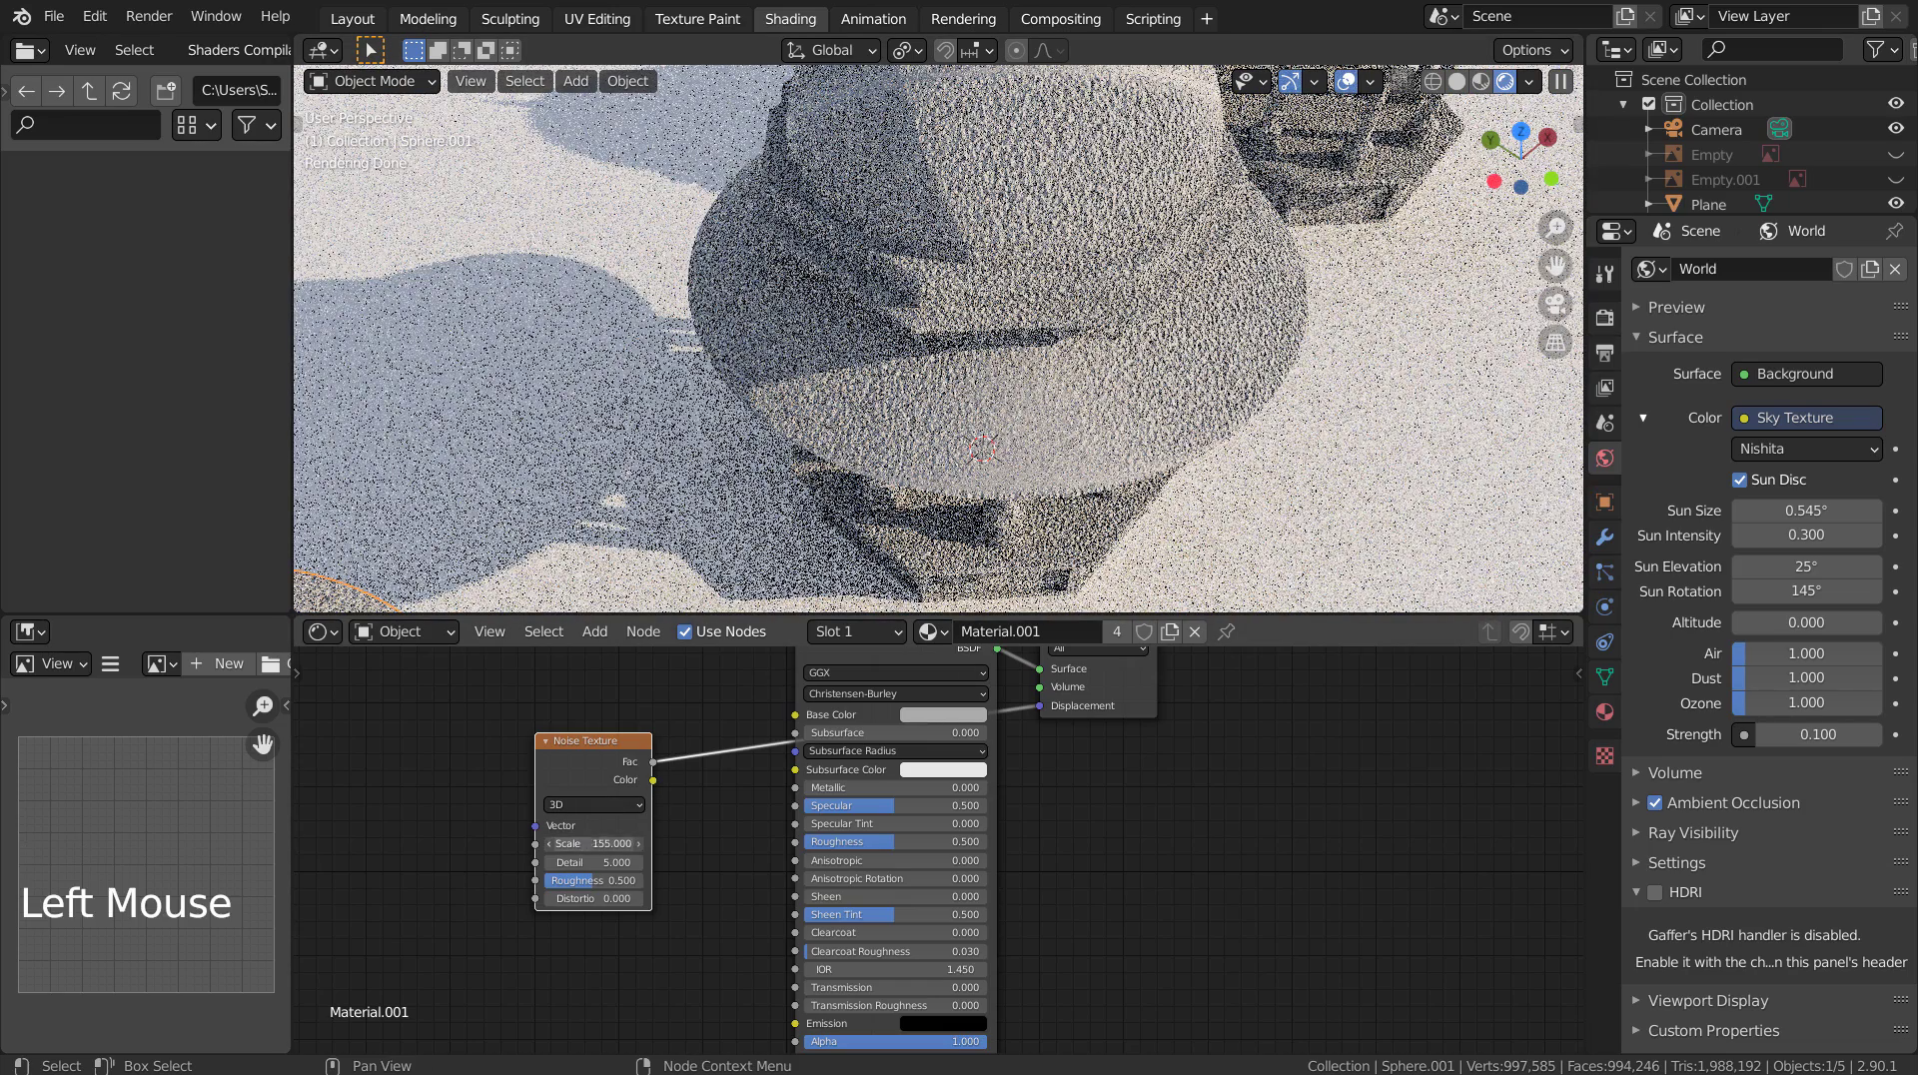
{"action": "type", "text": "355"}
{"action": "key", "text": "Return"}
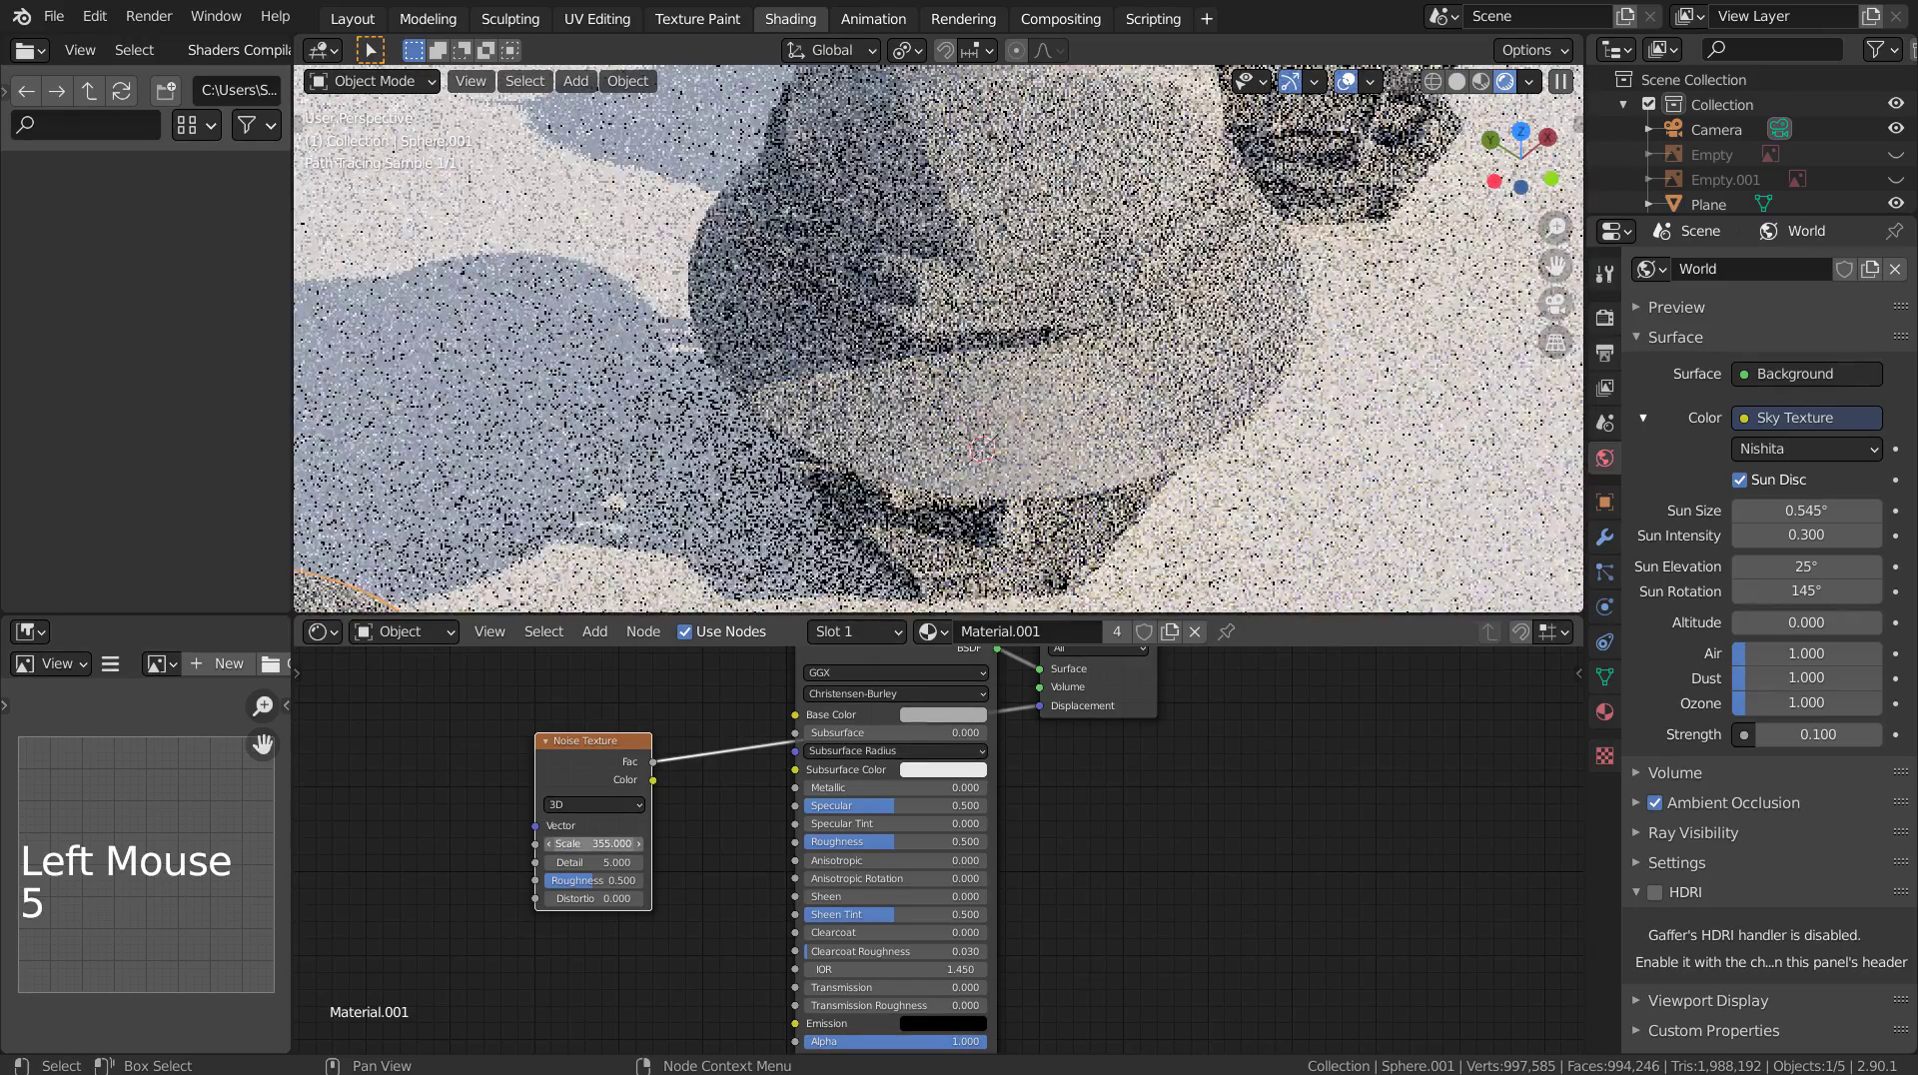
{"action": "middle_click_drag", "start_coordinate": [1238, 395], "coordinate": [1006, 396]}
{"action": "scroll", "coordinate": [1136, 340], "scroll_direction": "down", "scroll_amount": 3}
{"action": "scroll", "coordinate": [989, 417], "scroll_direction": "up", "scroll_amount": 2}
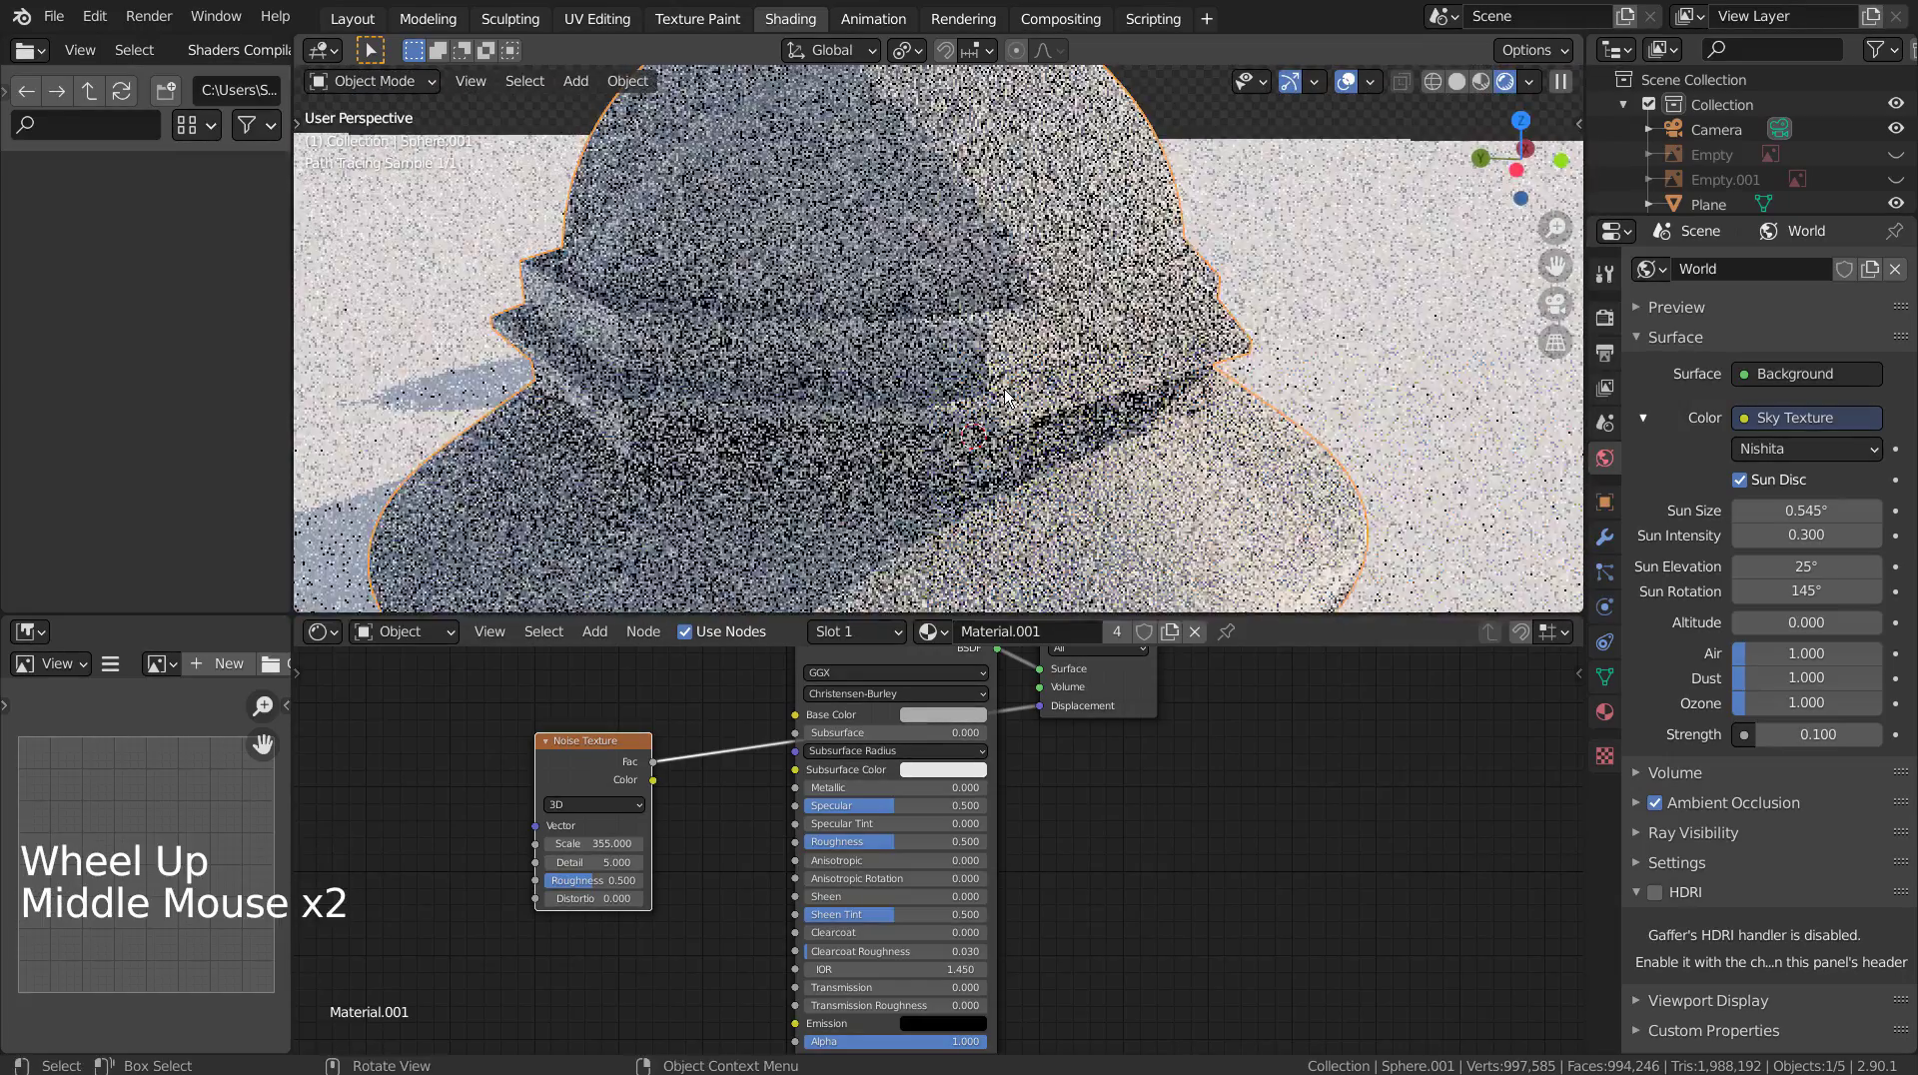
Set the Noise Texture's detail to 7 and check the effect across all three pavilions.
{"action": "left_click", "coordinate": [597, 861]}
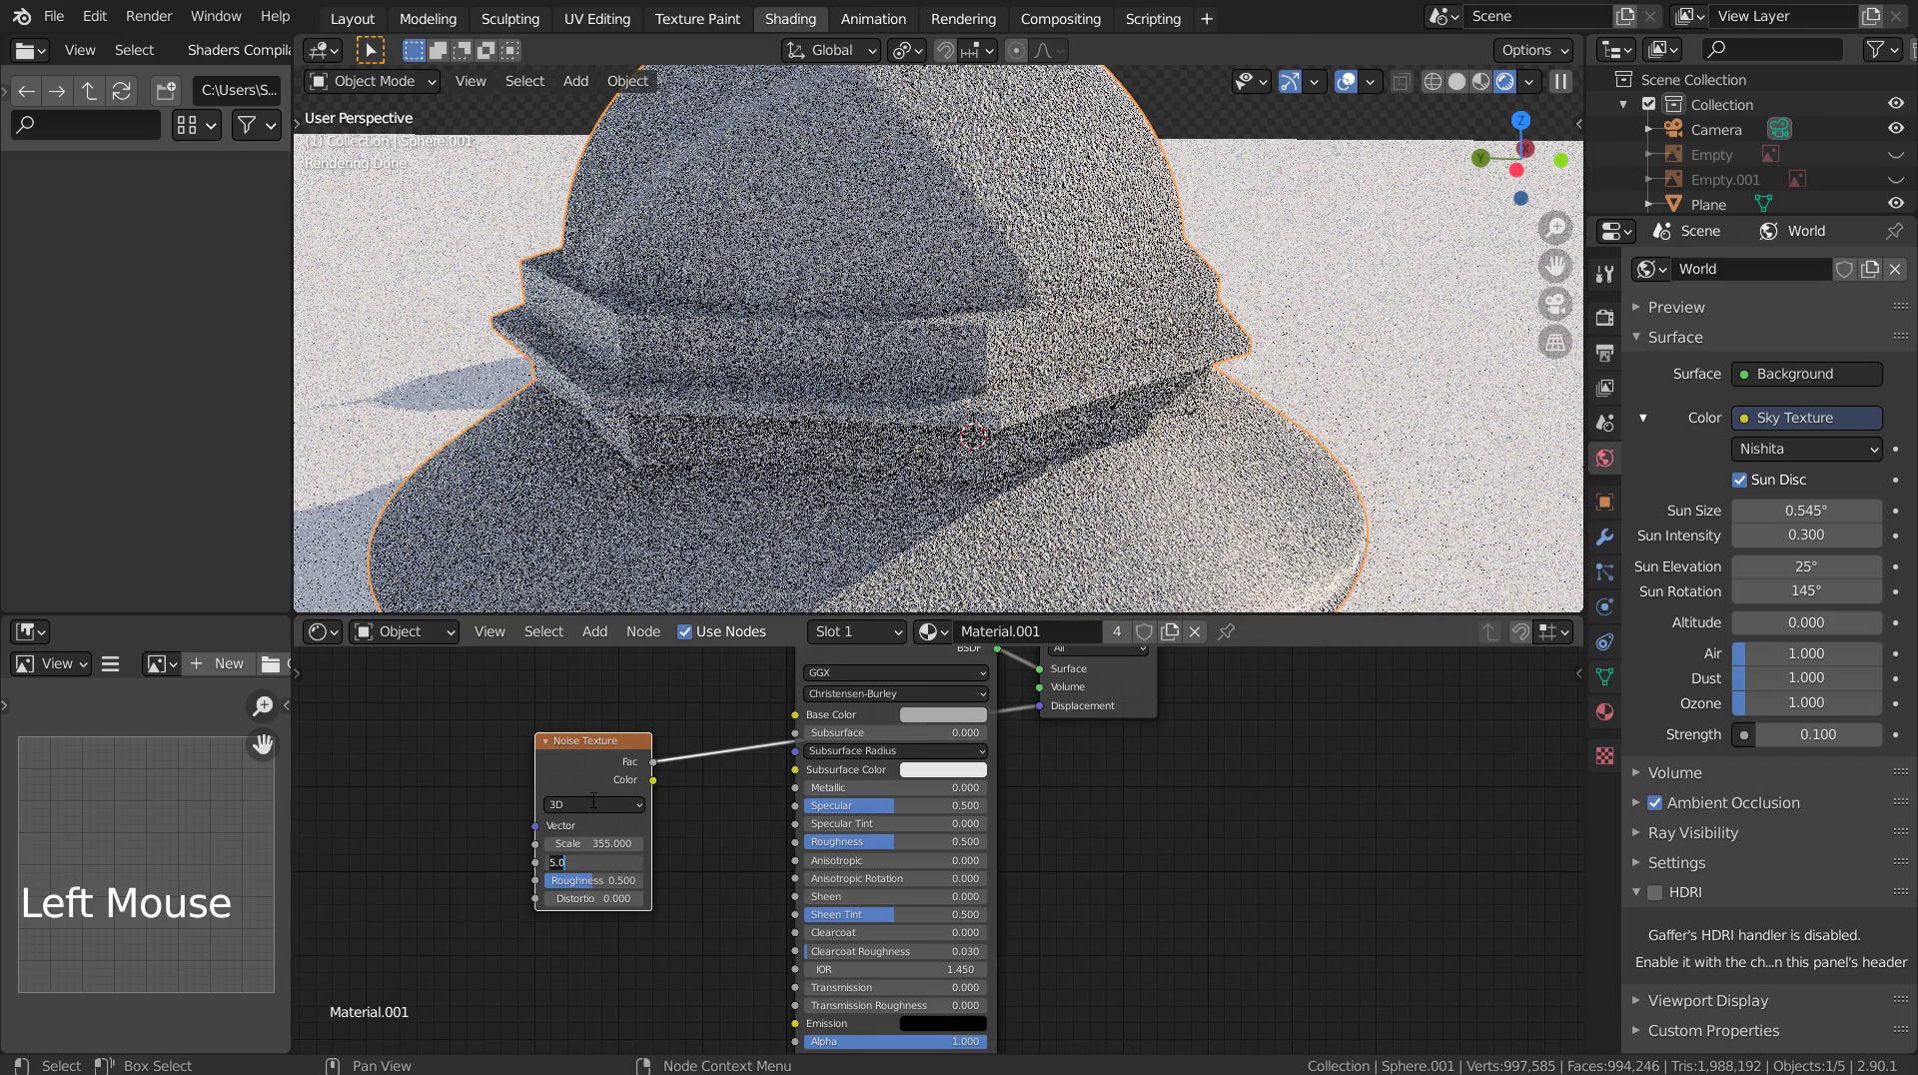
{"action": "type", "text": "7"}
{"action": "key", "text": "Return"}
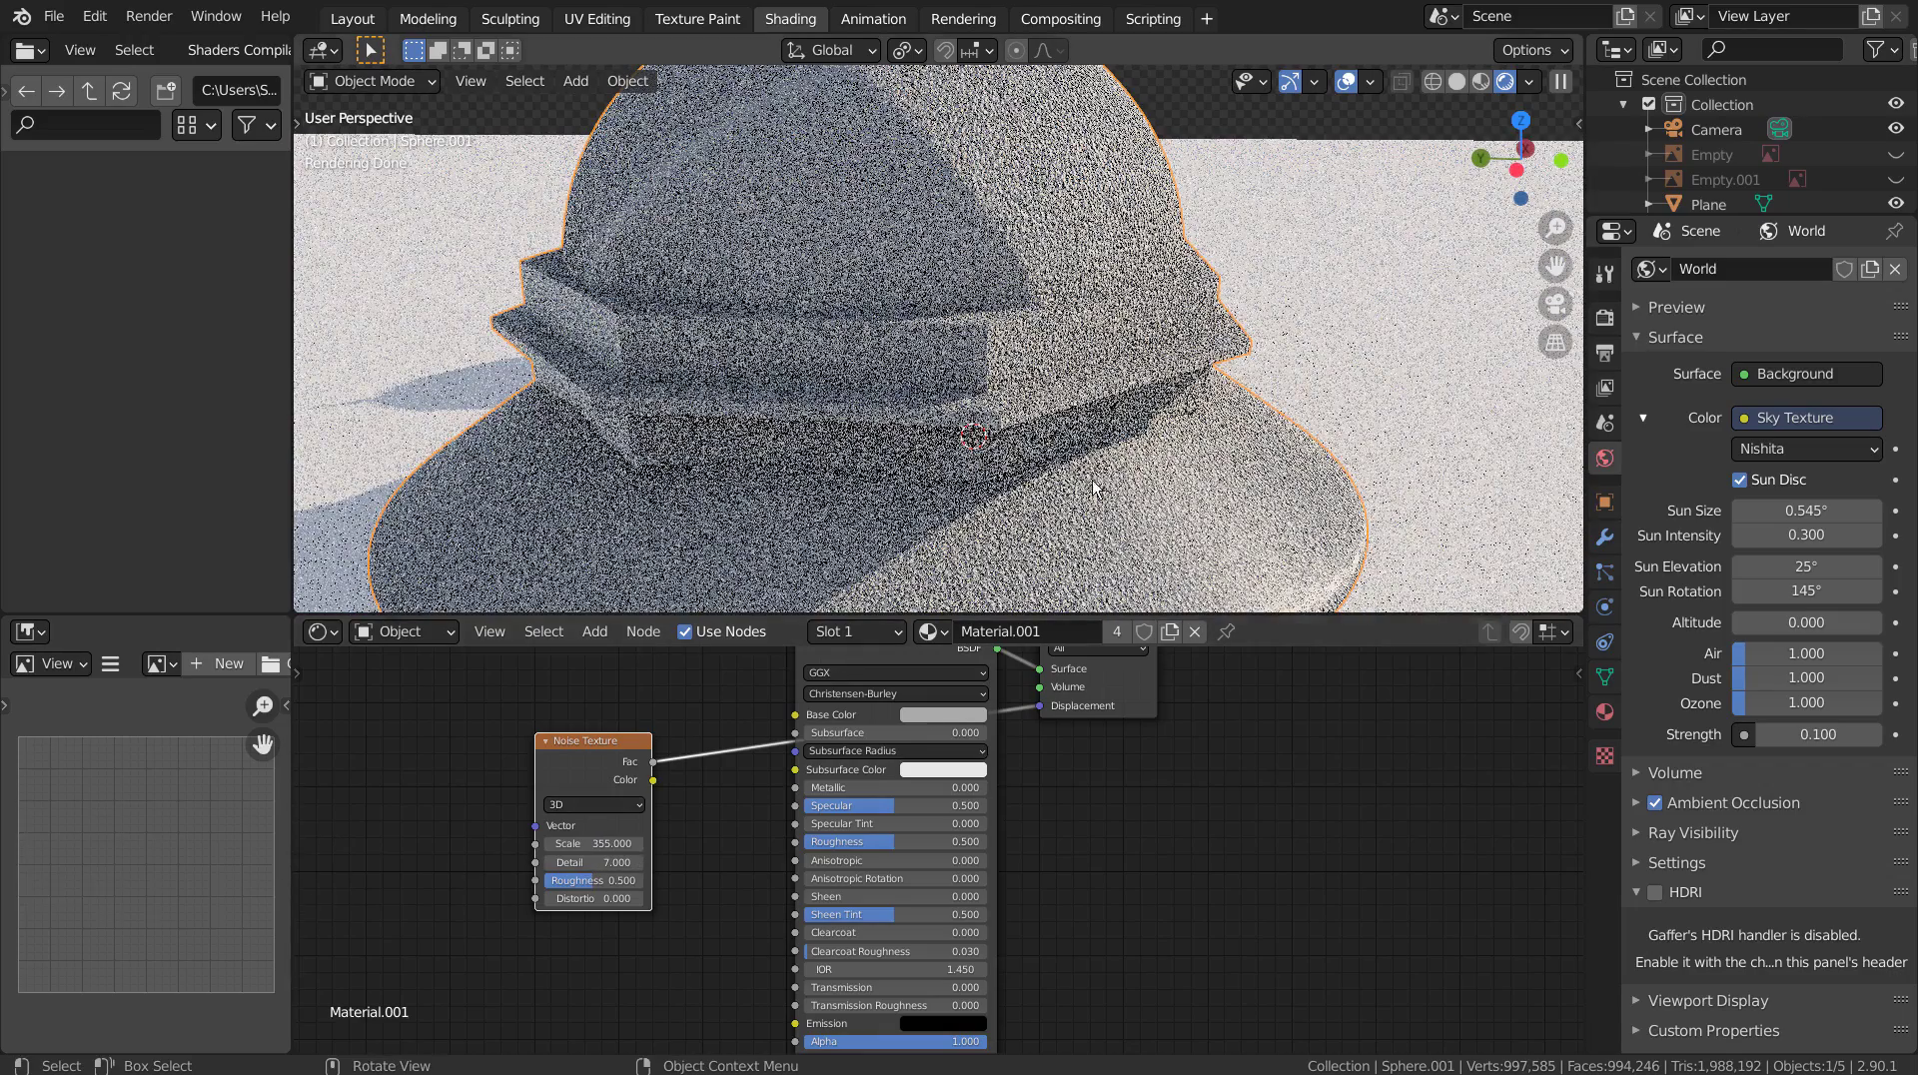
{"action": "scroll", "coordinate": [1133, 446], "scroll_direction": "down", "scroll_amount": 2}
{"action": "middle_click_drag", "start_coordinate": [1134, 447], "coordinate": [951, 490]}
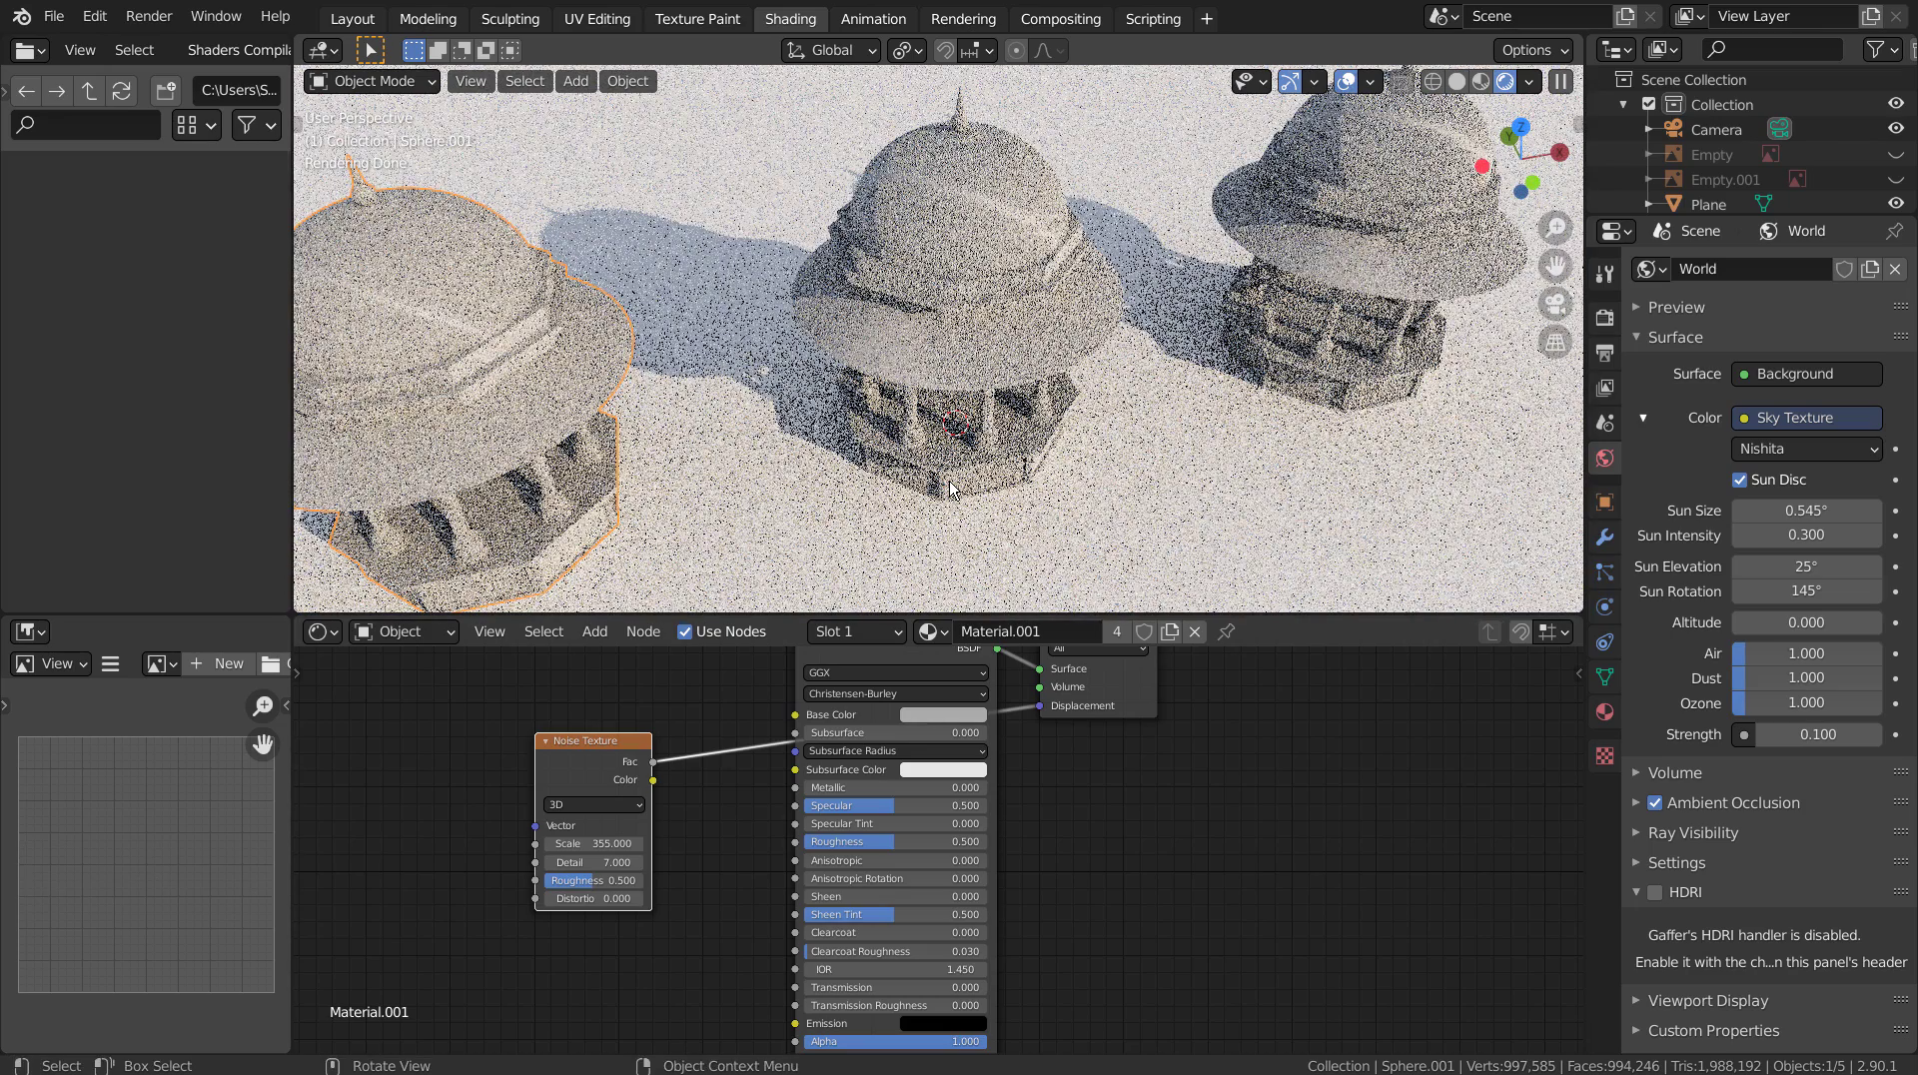
Try Noise Texture scales of 3, 15 and 25 to compare how rough the pavilions look.
{"action": "left_click", "coordinate": [600, 843]}
{"action": "key", "text": "BackSpace"}
{"action": "key", "text": "BackSpace"}
{"action": "key", "text": "BackSpace"}
{"action": "key", "text": "BackSpace"}
{"action": "key", "text": "Return"}
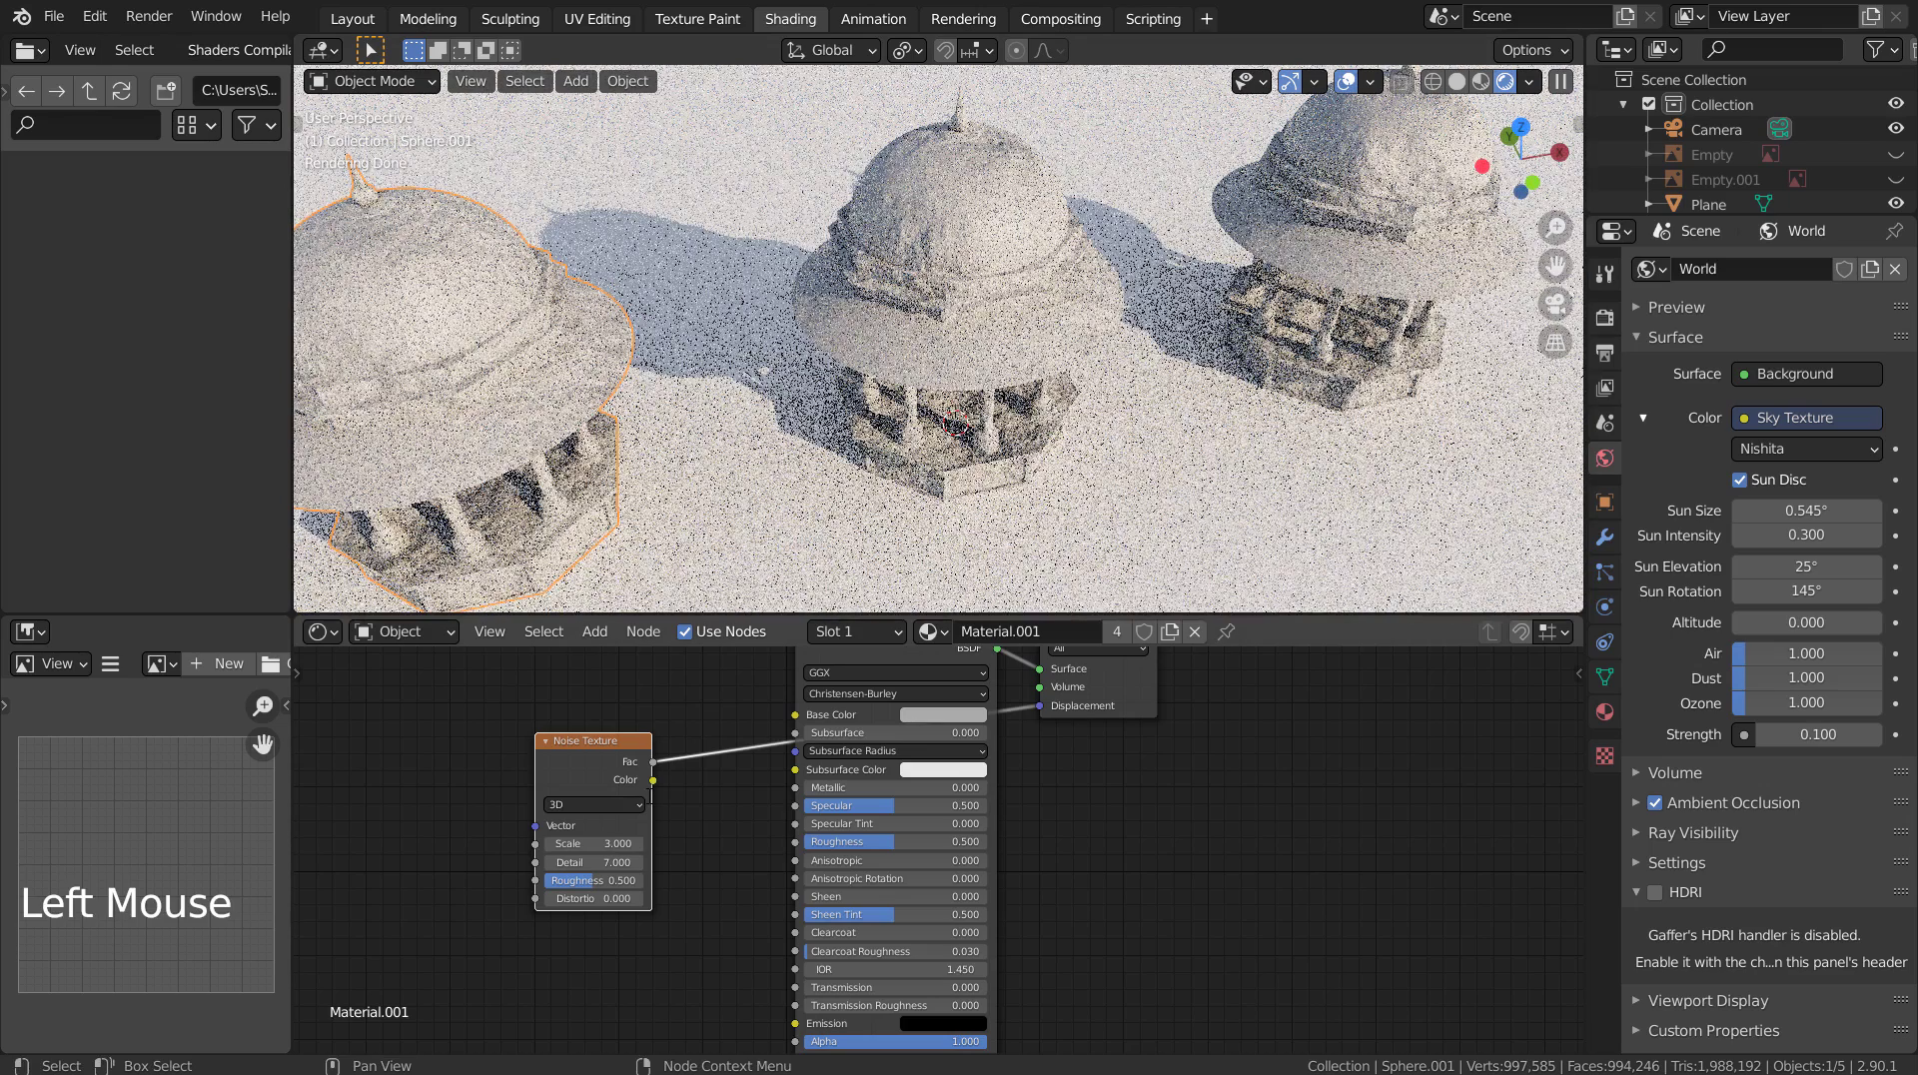
{"action": "left_click", "coordinate": [613, 843]}
{"action": "type", "text": "15"}
{"action": "key", "text": "Return"}
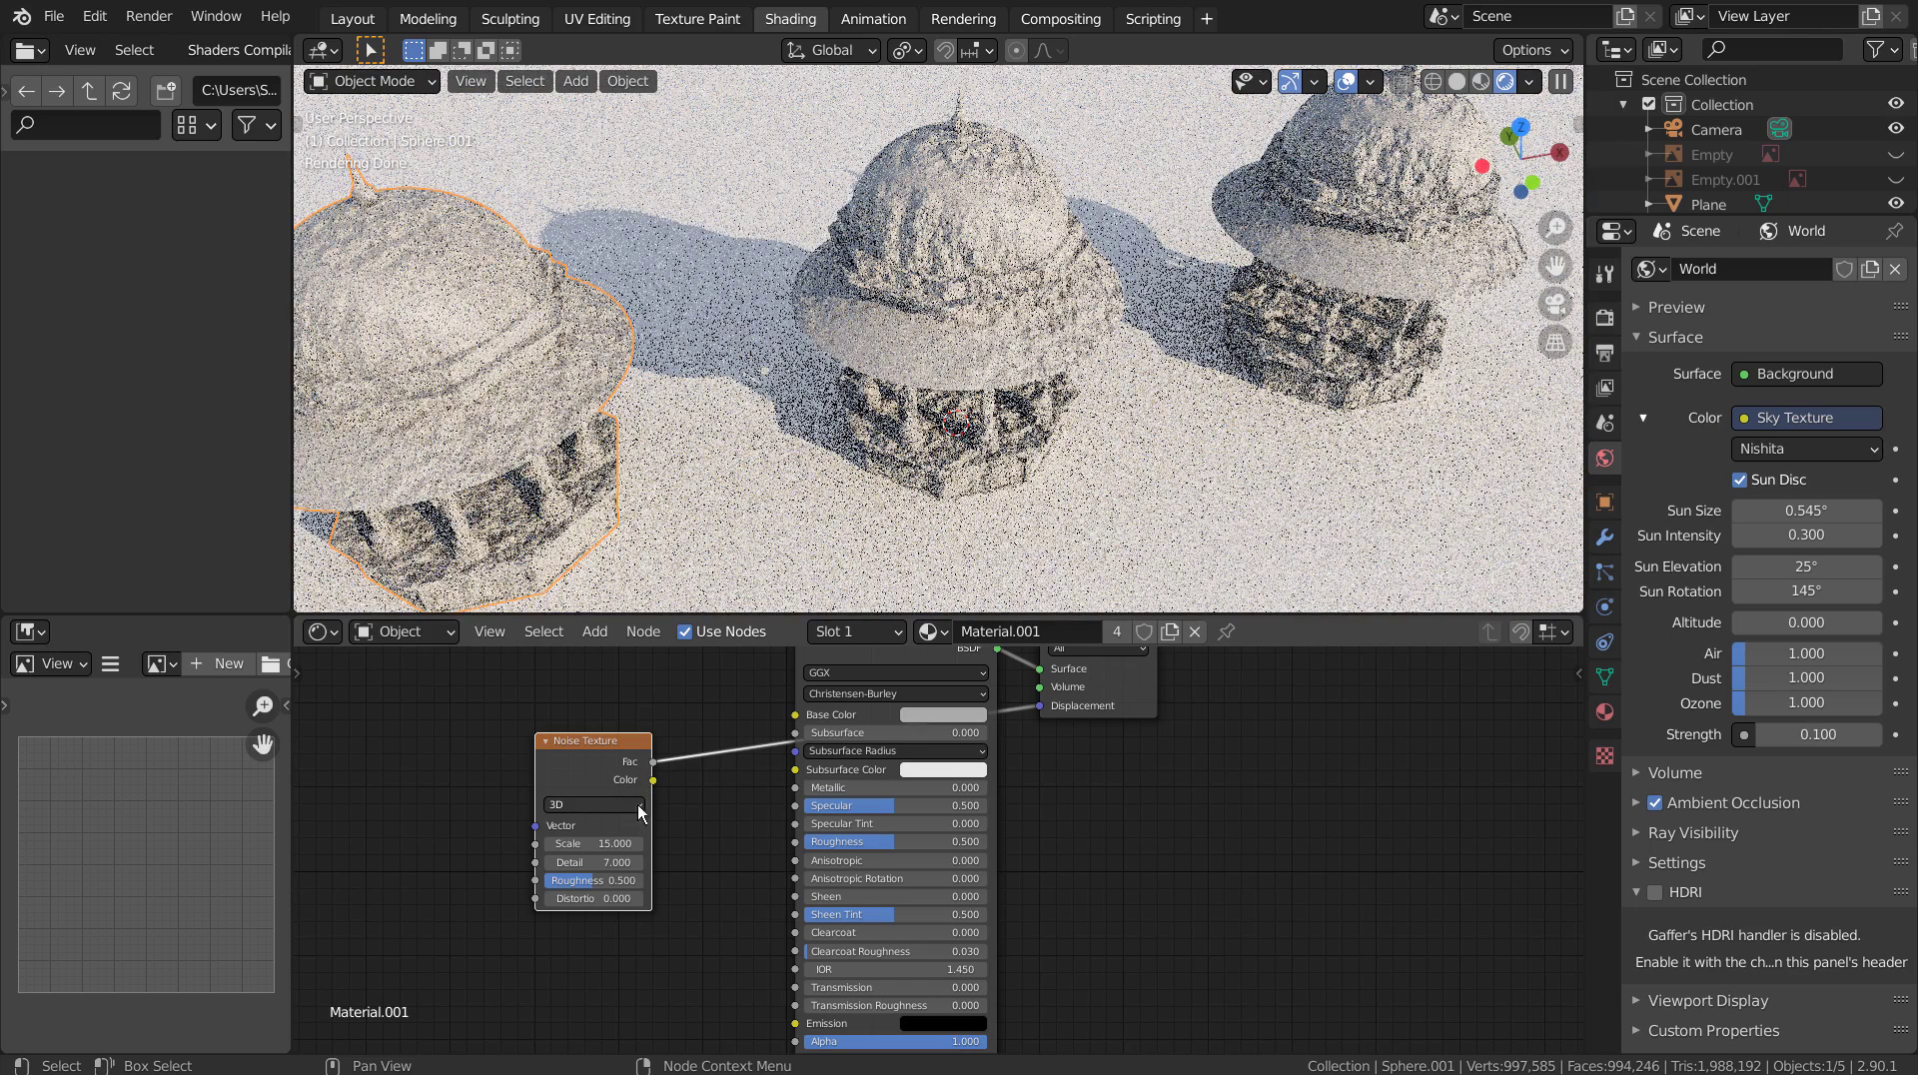
{"action": "left_click", "coordinate": [601, 841]}
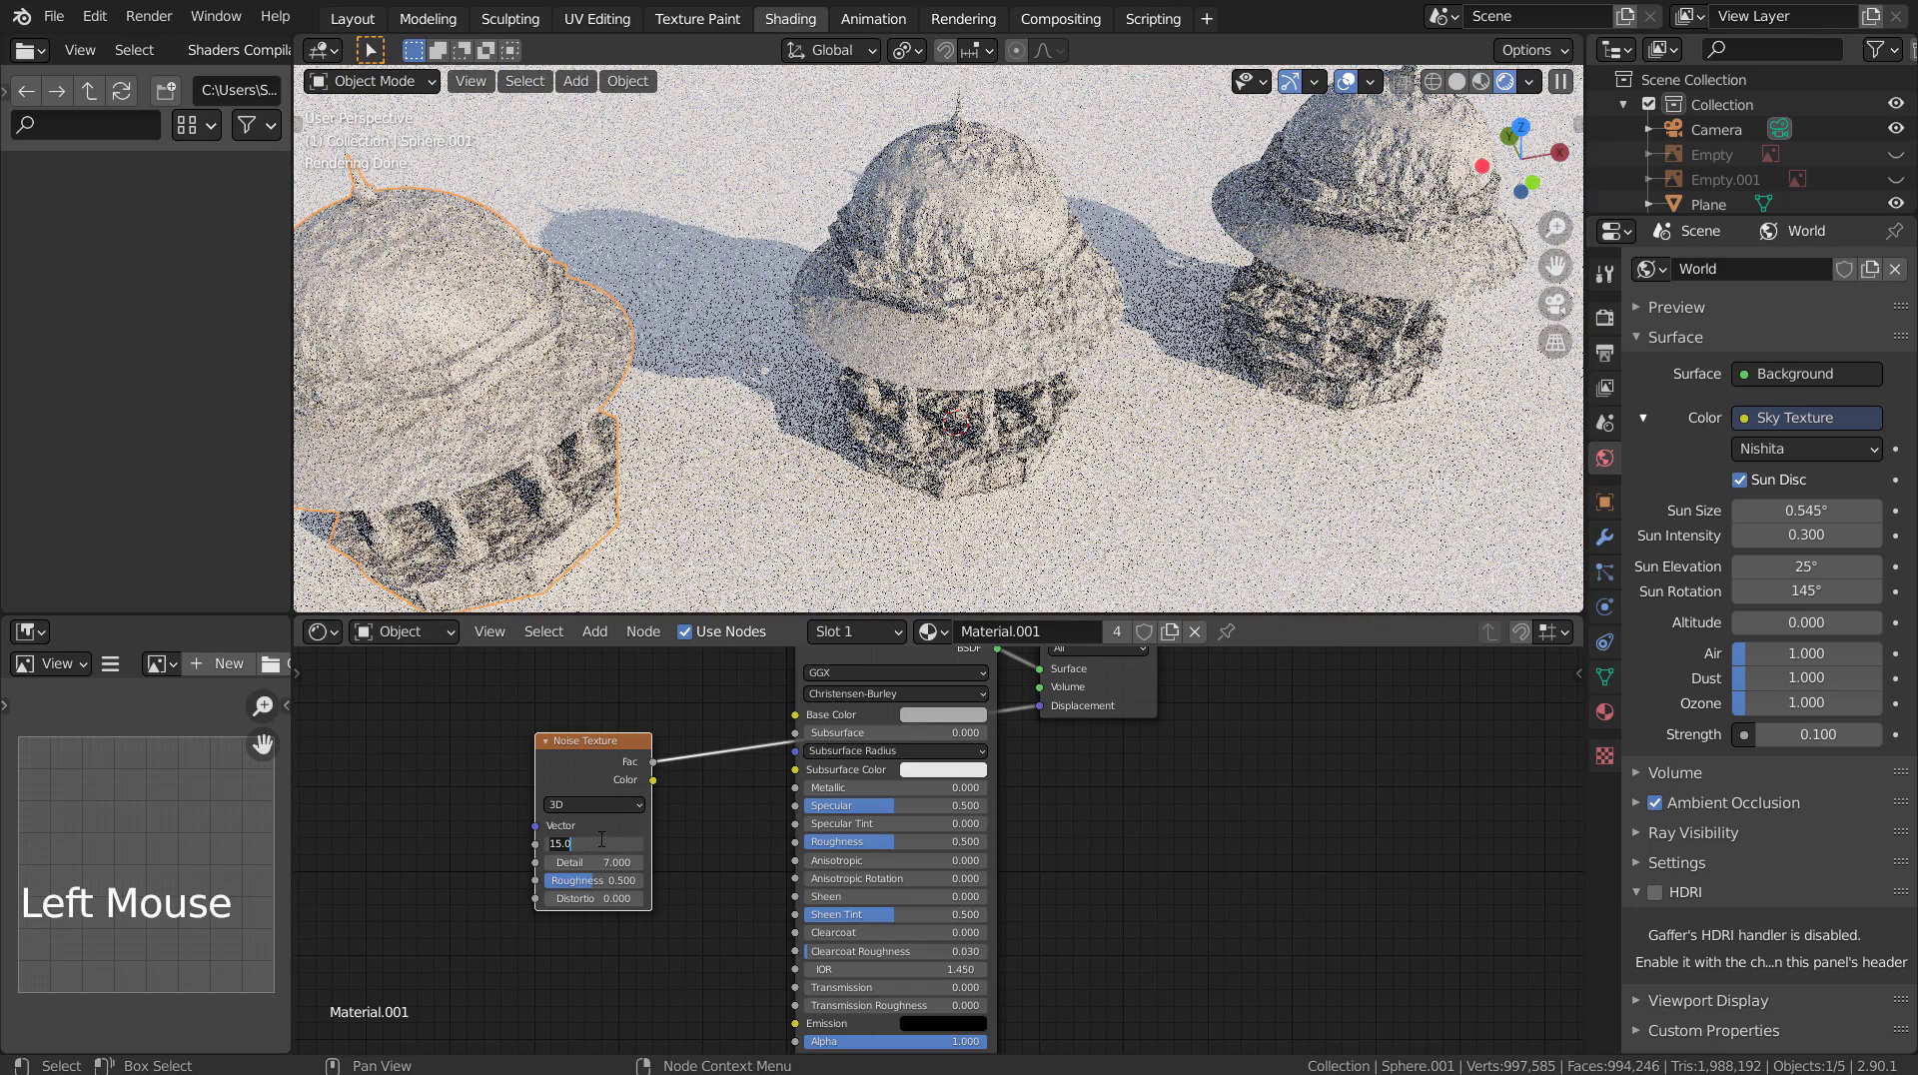
{"action": "type", "text": "25"}
{"action": "key", "text": "Return"}
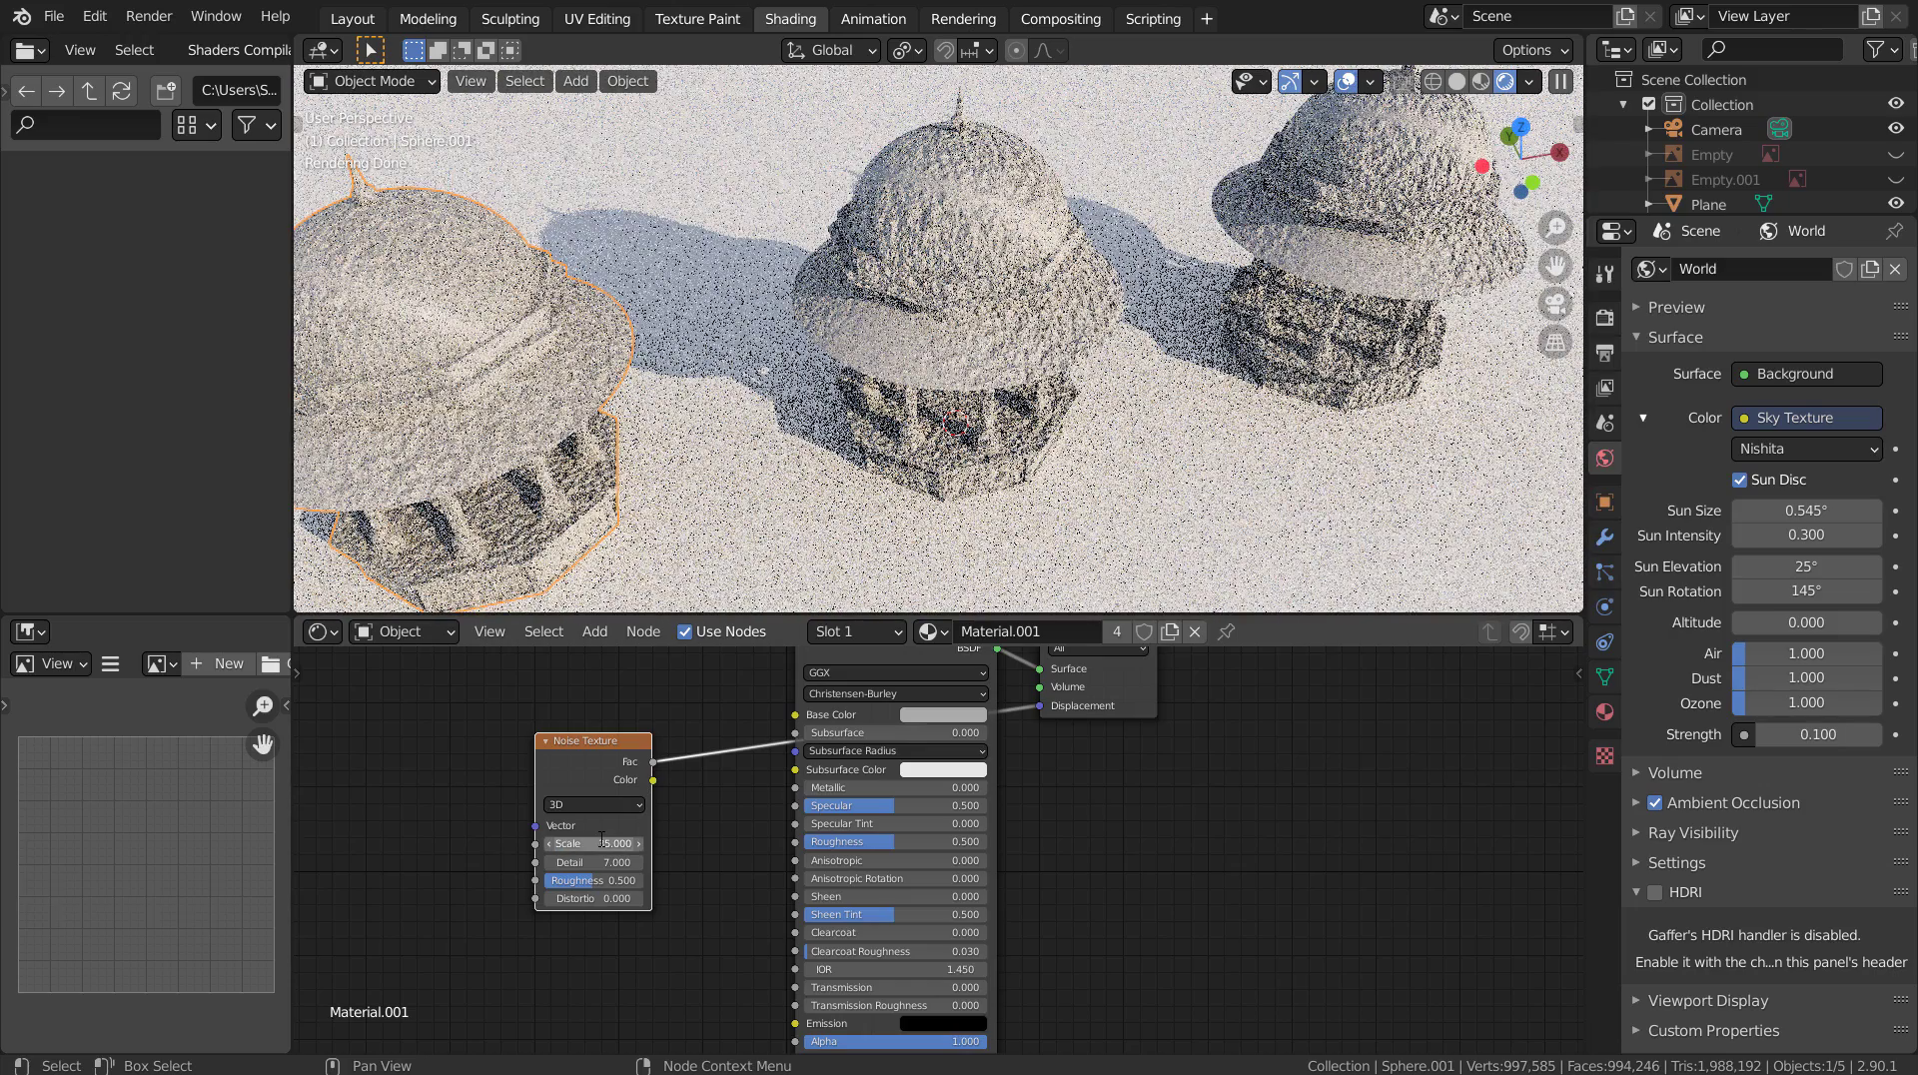
Try Noise Texture scales of 1 and 3, and set the scale to 2.
{"action": "left_click", "coordinate": [601, 841]}
{"action": "type", "text": "1"}
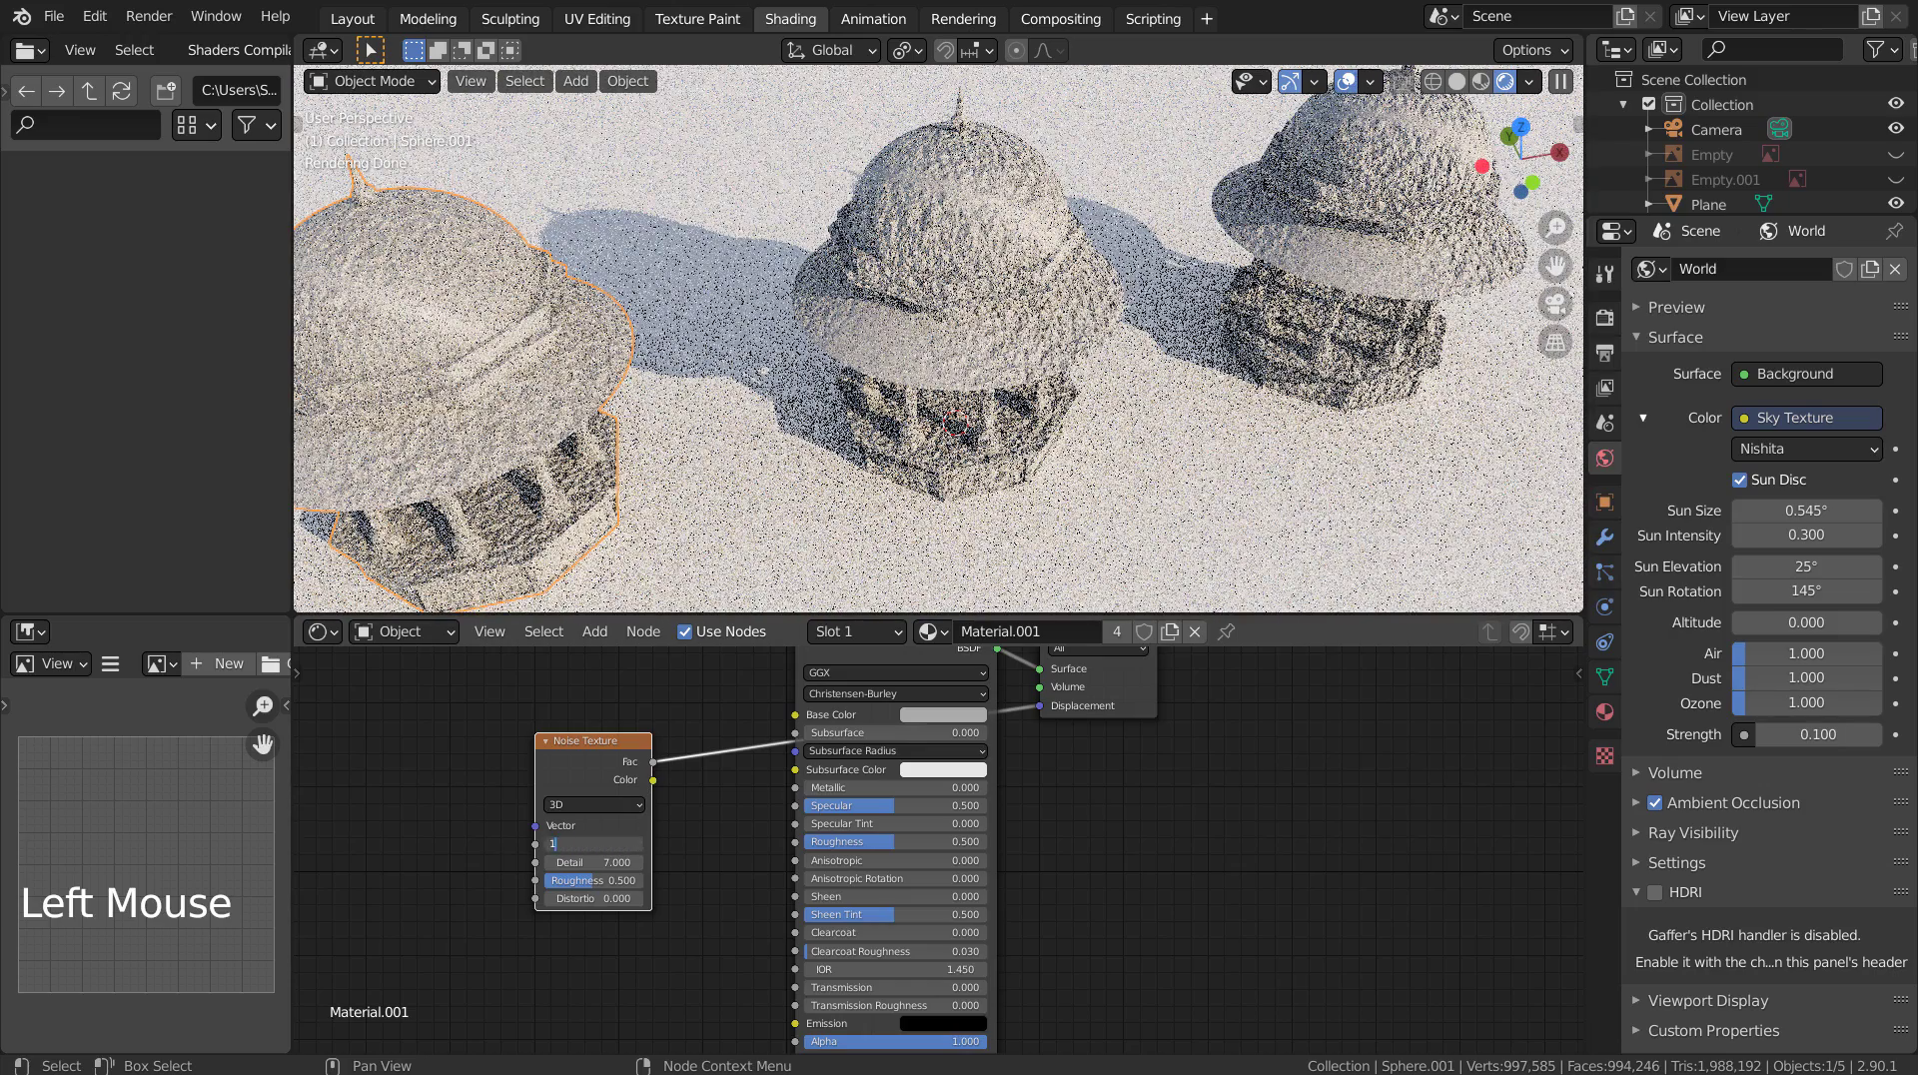
{"action": "key", "text": "Return"}
{"action": "double_click", "coordinate": [601, 841]}
{"action": "type", "text": "3"}
{"action": "key", "text": "Return"}
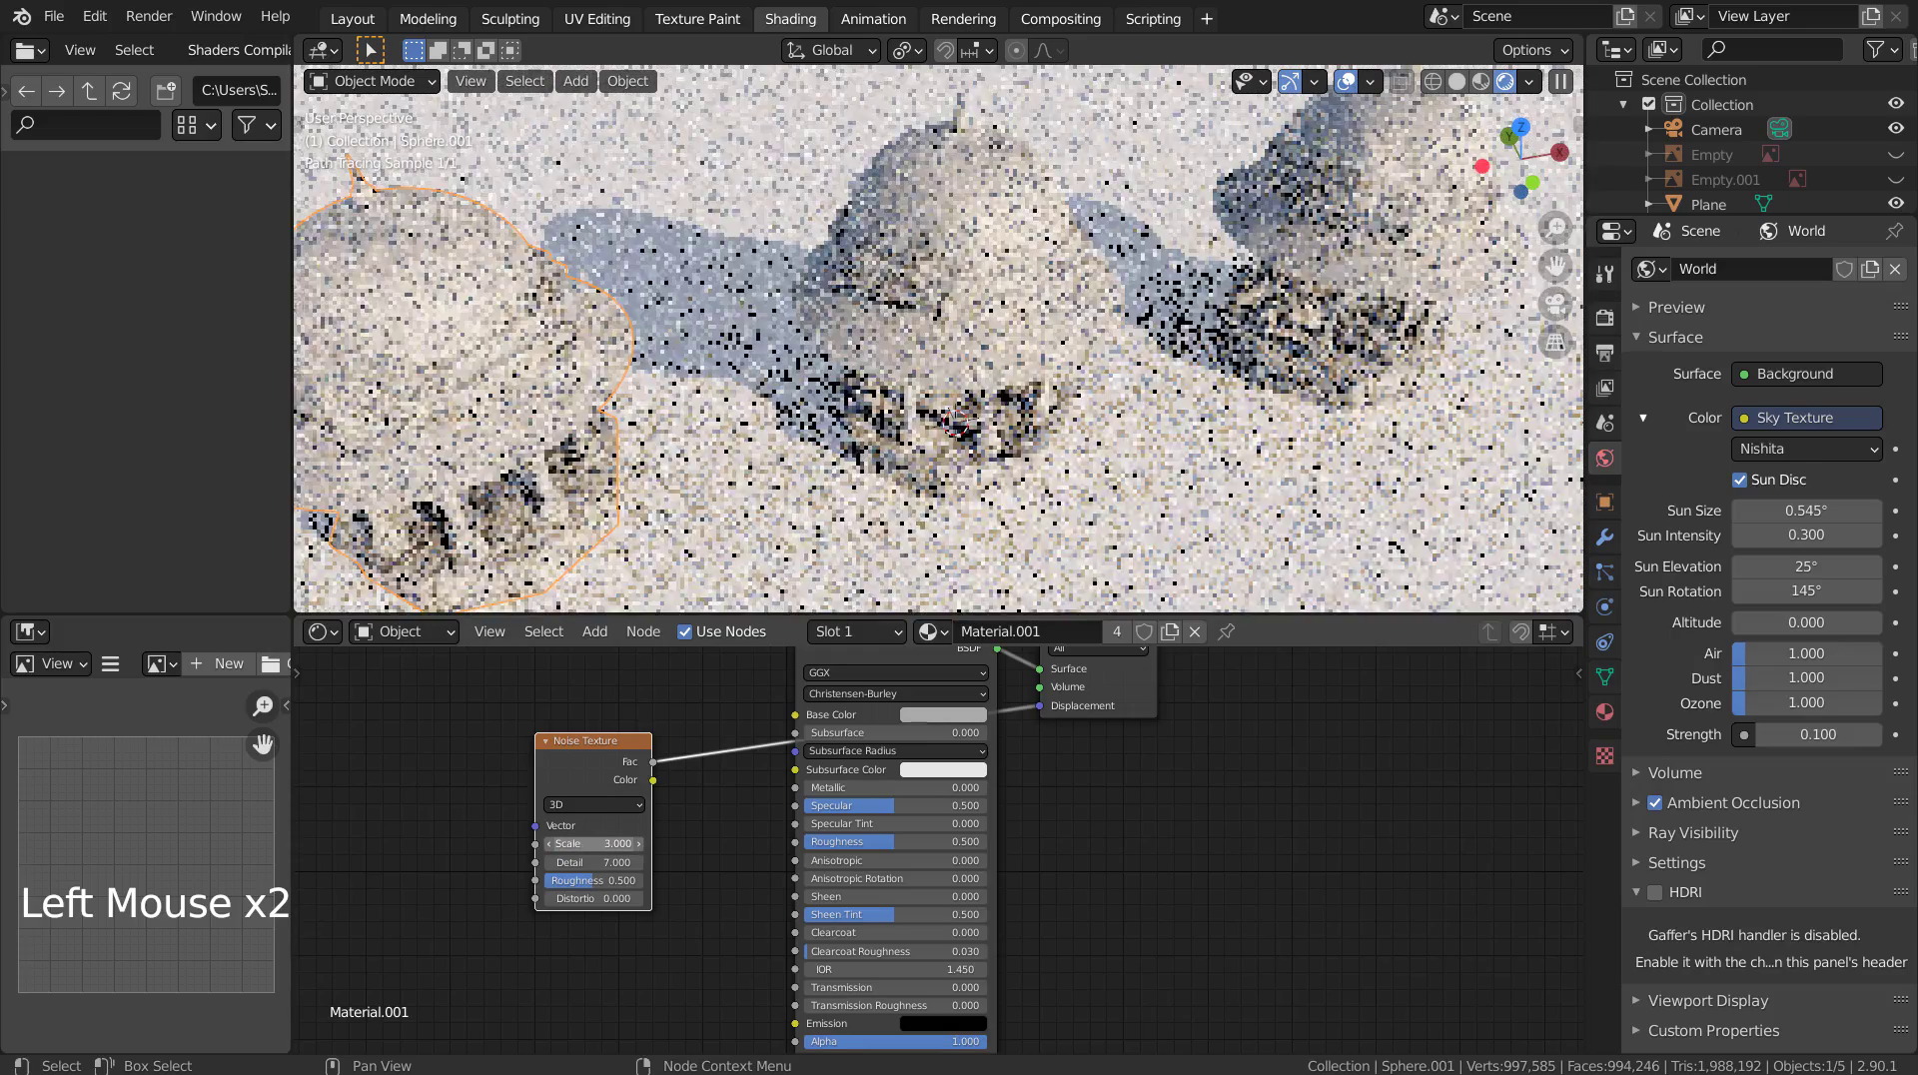
{"action": "left_click", "coordinate": [549, 843]}
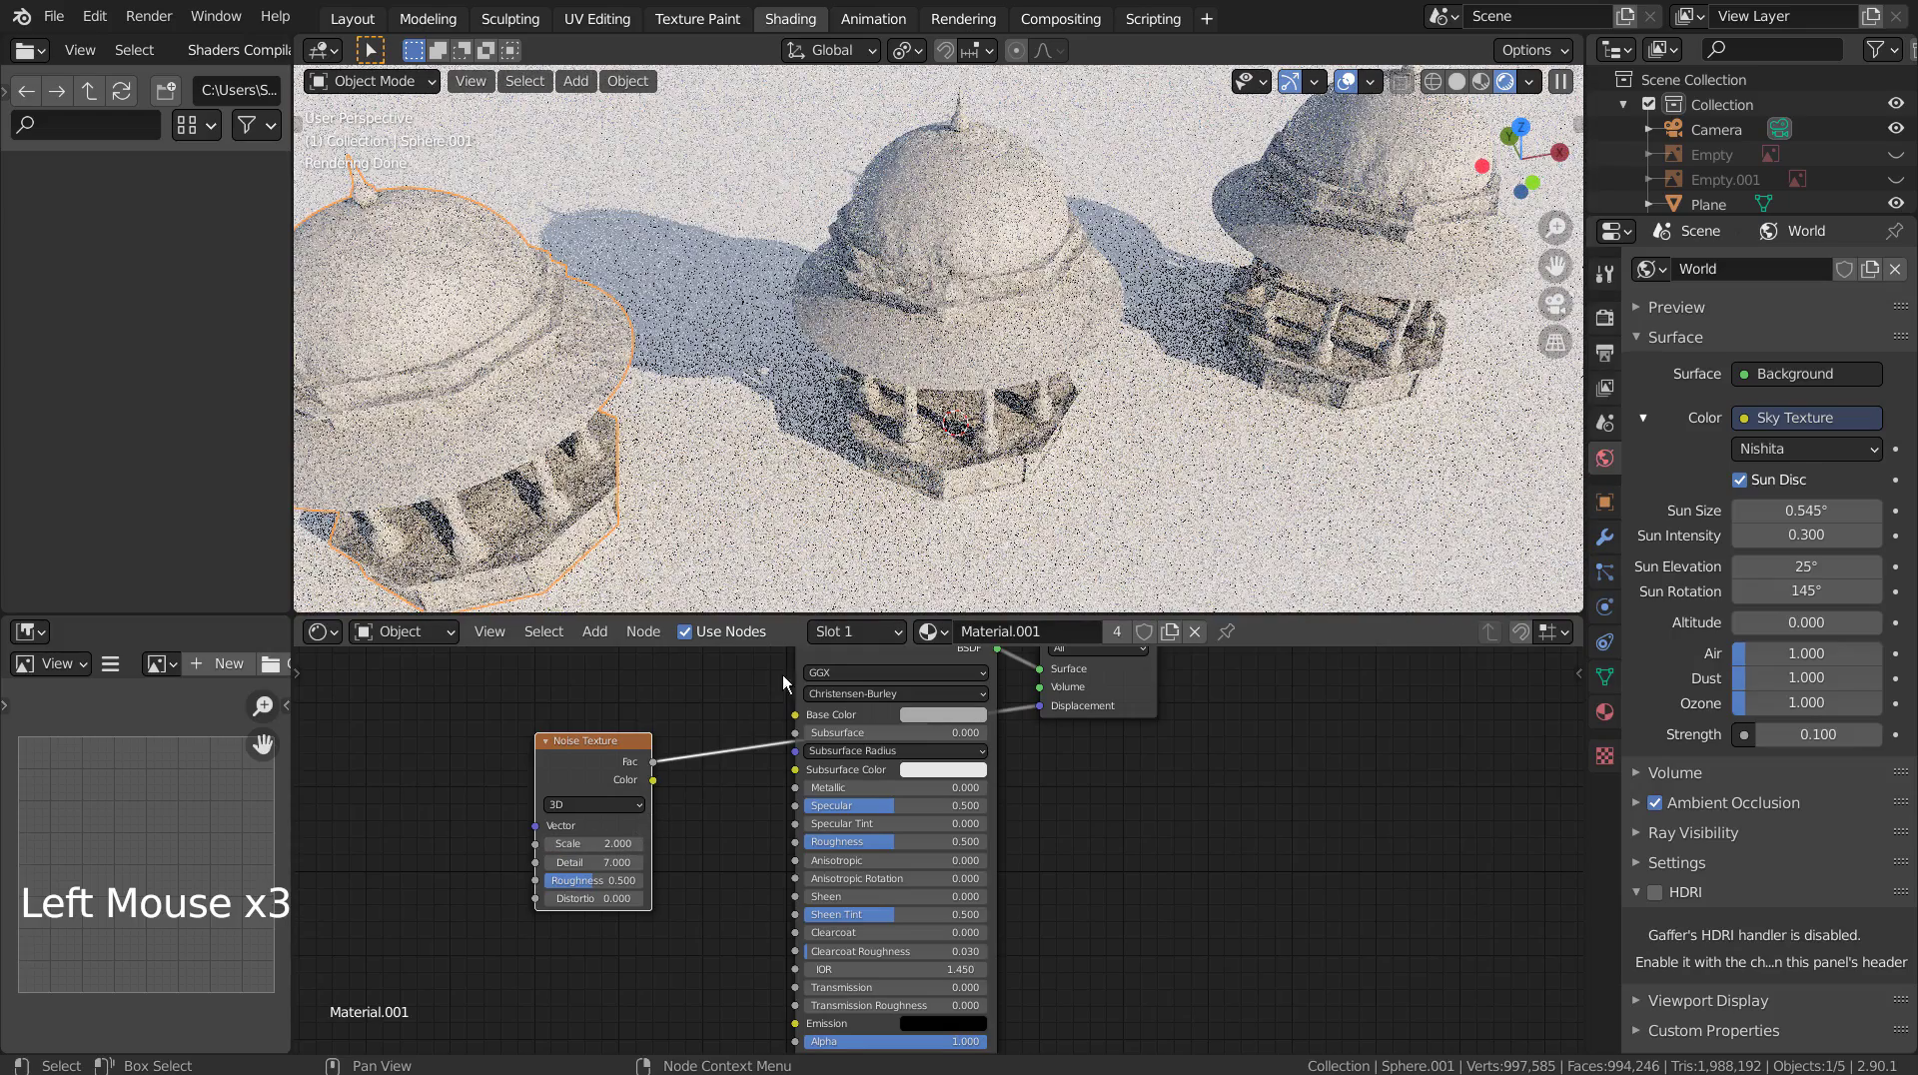
Examine the shared material's complete node setup in an enlarged node editor.
{"action": "key", "text": "ctrl+space"}
{"action": "scroll", "coordinate": [949, 769], "scroll_direction": "down", "scroll_amount": 5}
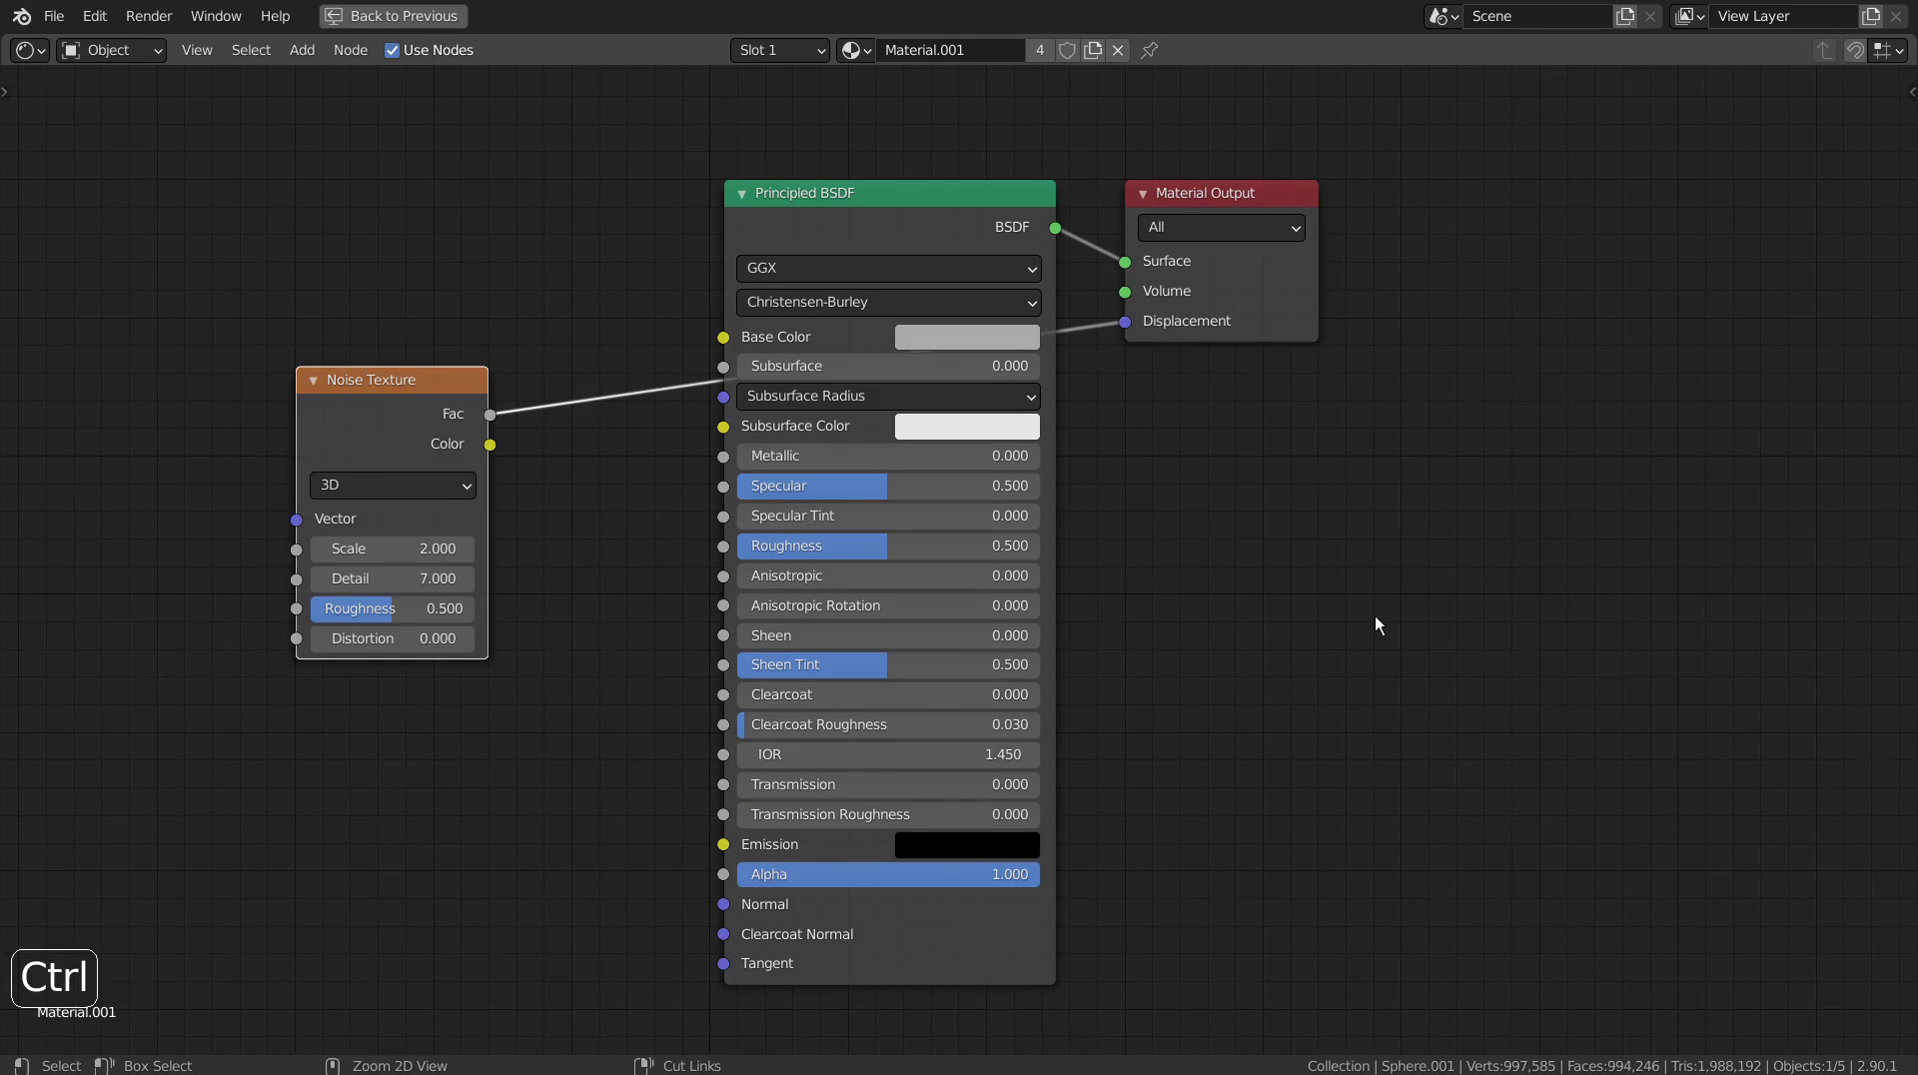
{"action": "key", "text": "ctrl+space"}
Return to the camera layout and give the nearest pavilion its own single-user copy of the shared material.
{"action": "left_click", "coordinate": [352, 18]}
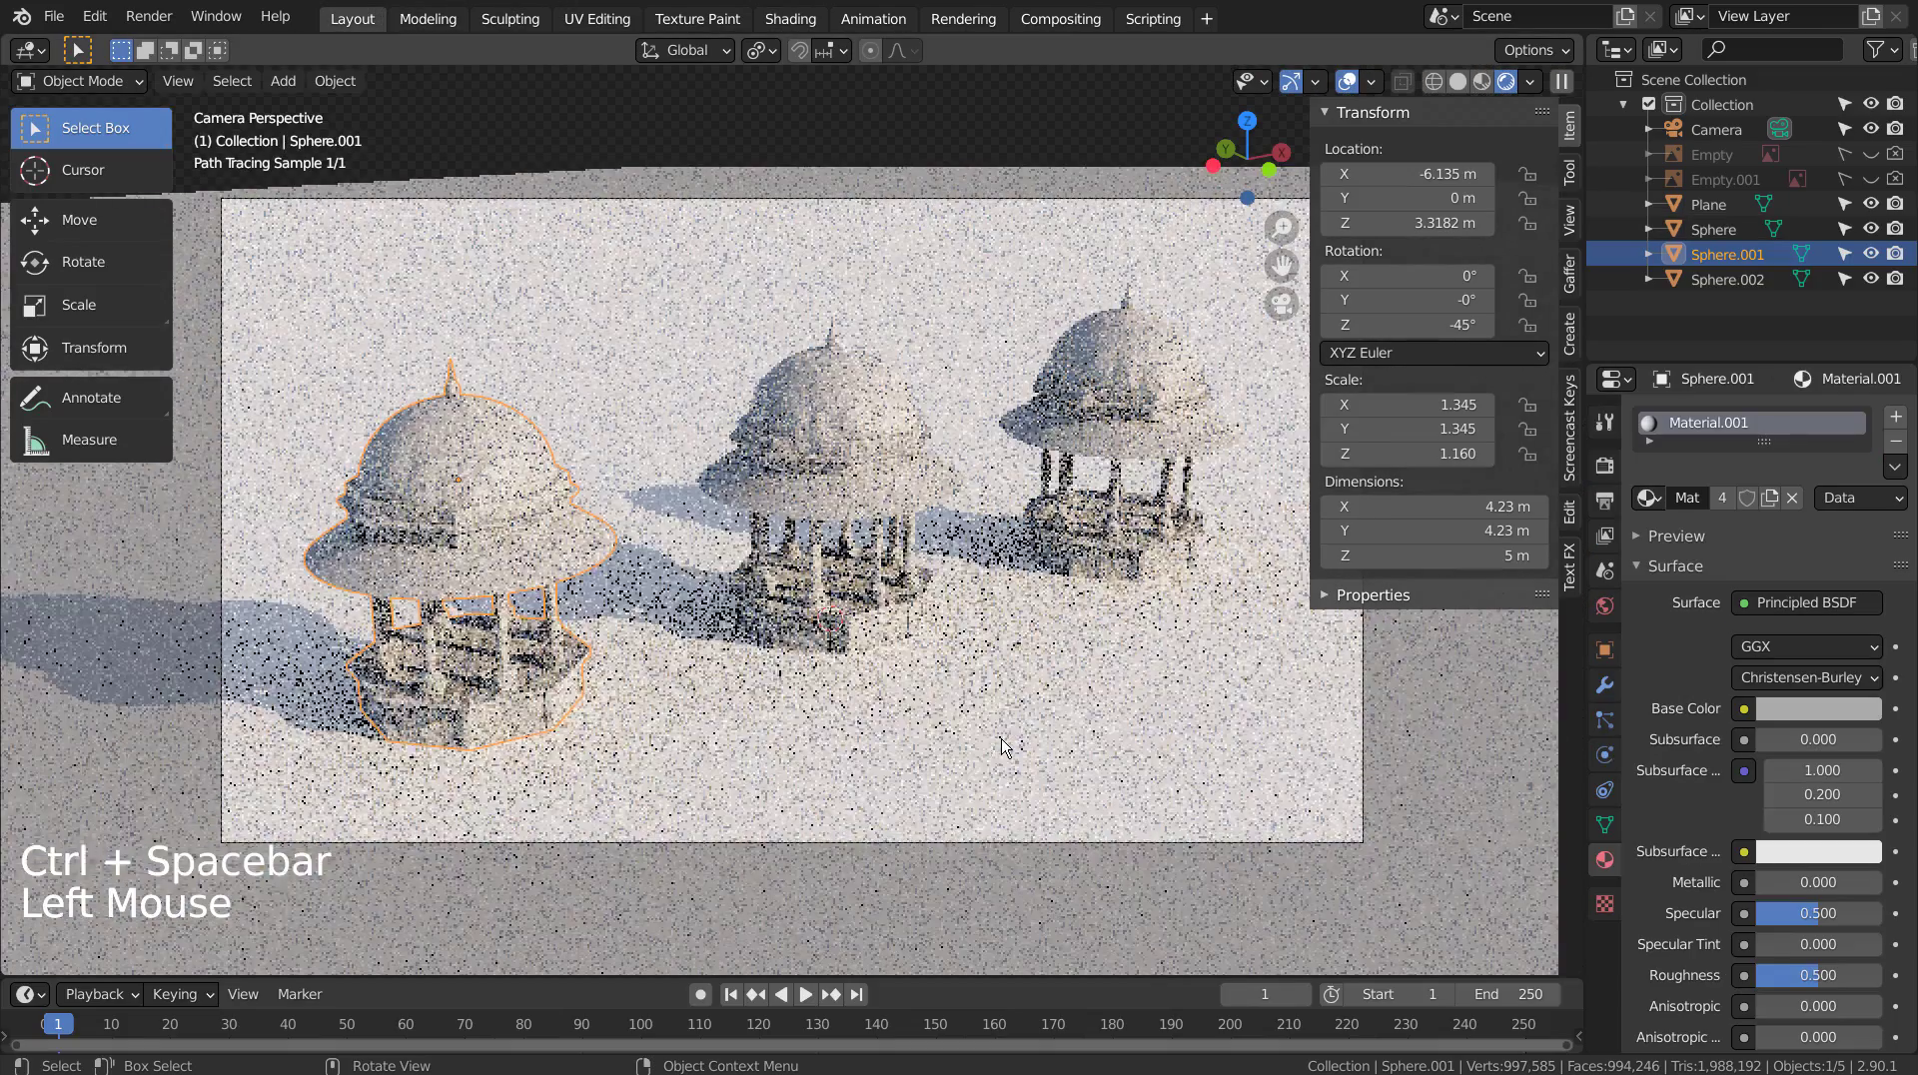
{"action": "left_click", "coordinate": [651, 536]}
{"action": "left_click", "coordinate": [545, 509]}
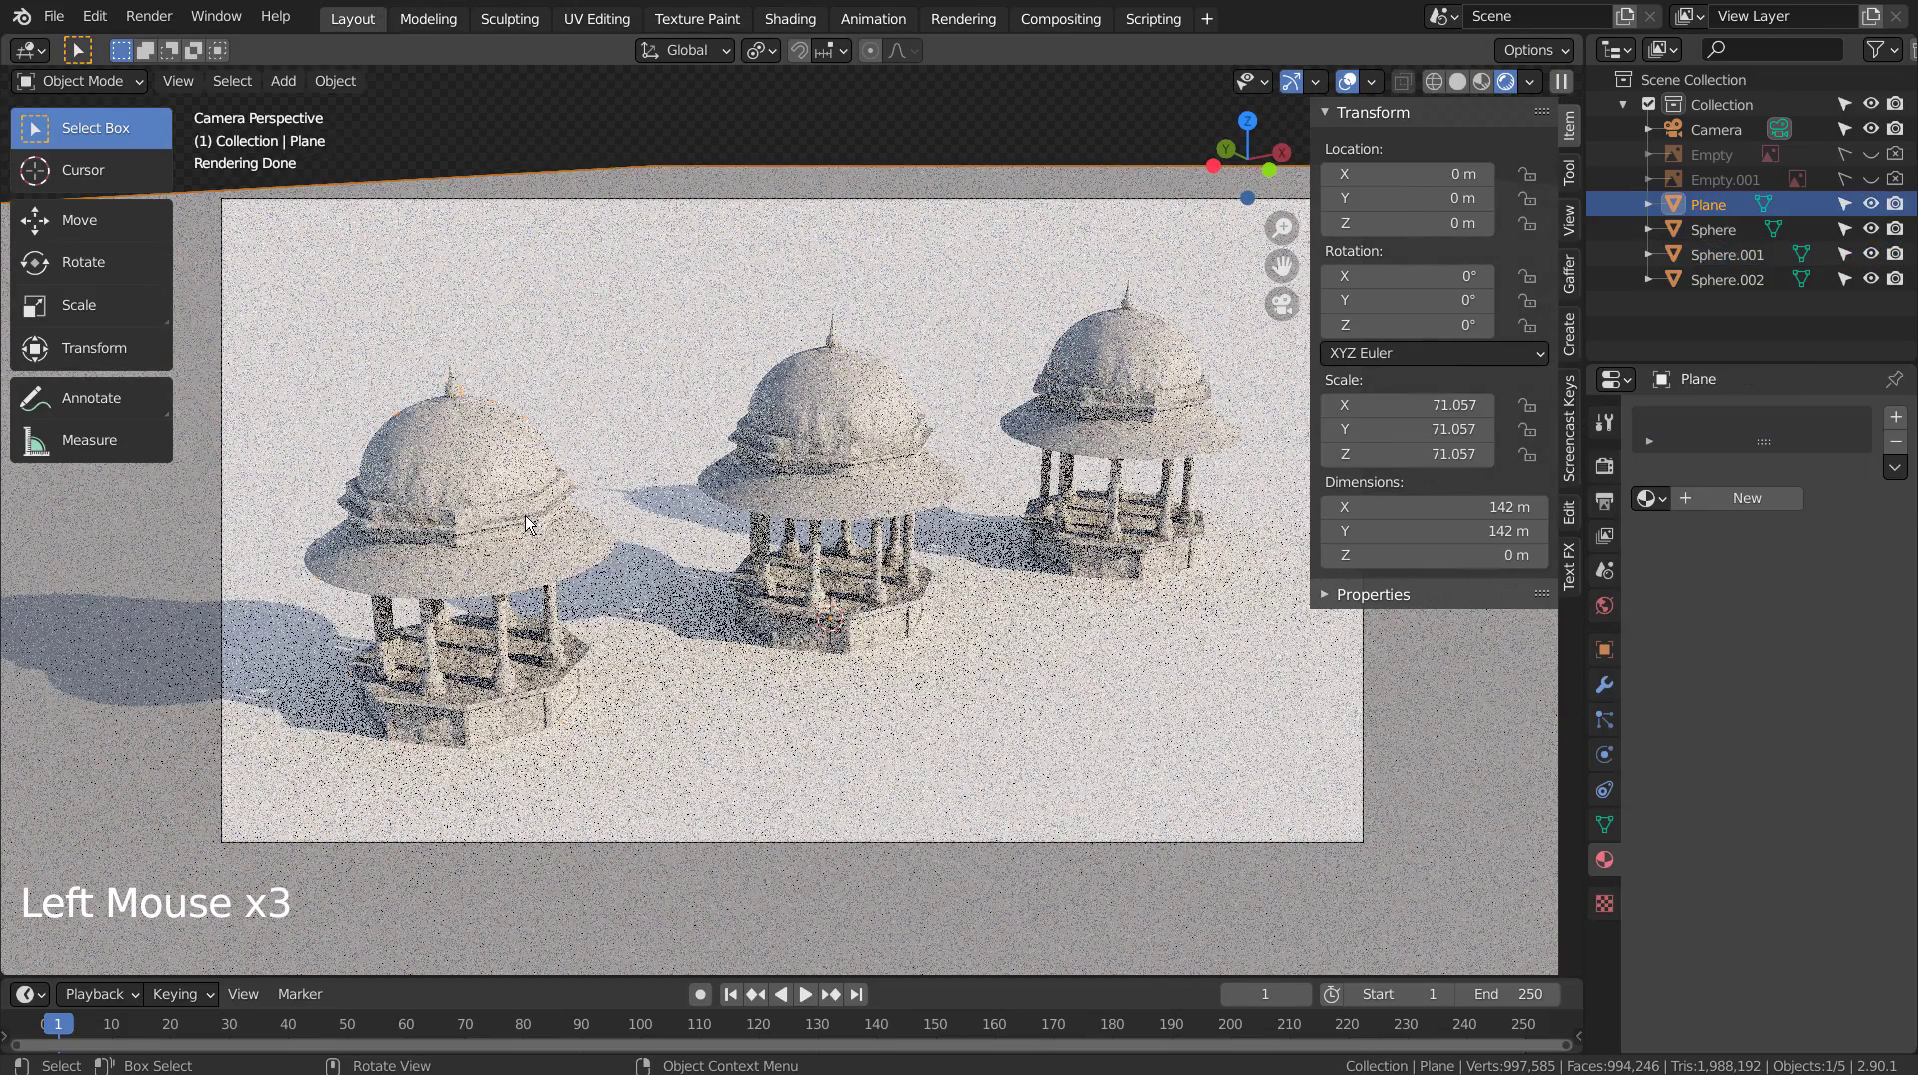
{"action": "left_click", "coordinate": [1726, 496]}
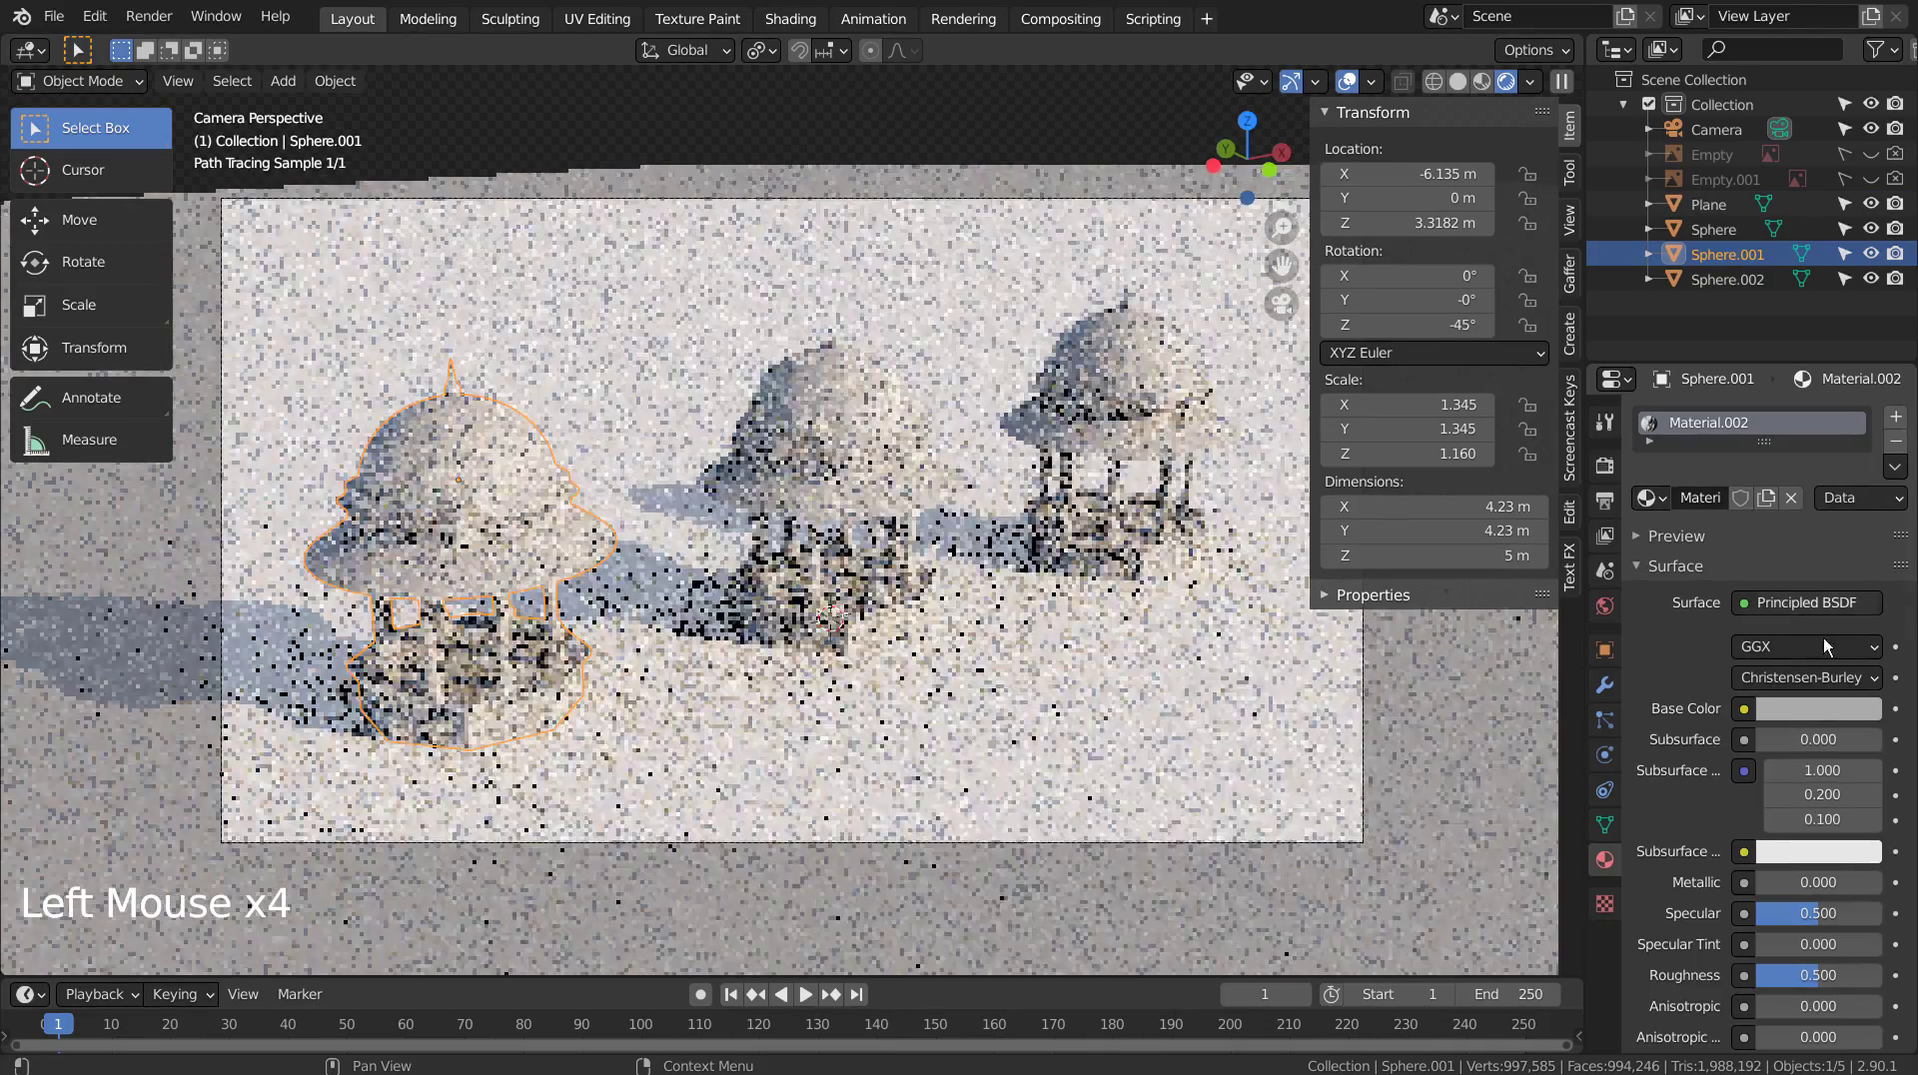
Recolor the nearest pavilion's material orange-gold, with a hue of about 0.1 and saturation of about 0.63, and set its specular to 0.
{"action": "left_click", "coordinate": [1817, 709]}
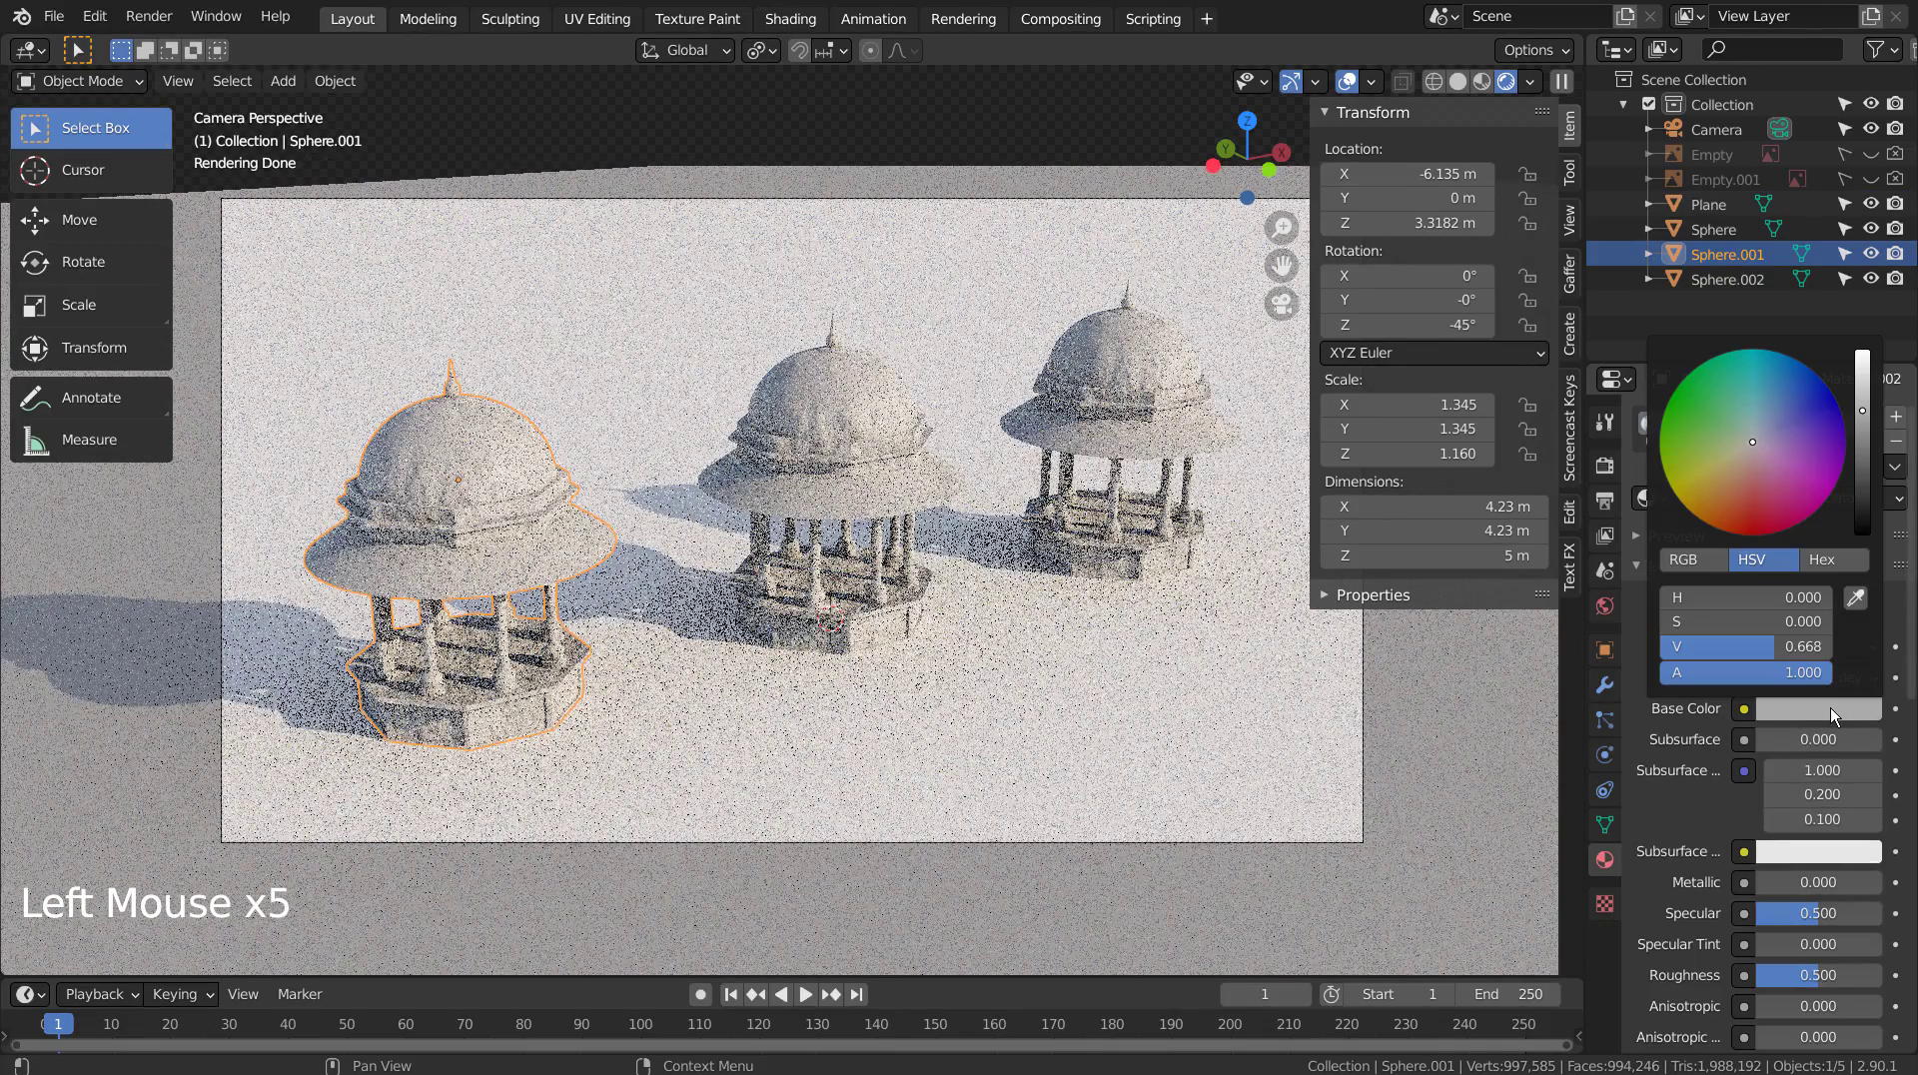
{"action": "left_click", "coordinate": [1737, 430]}
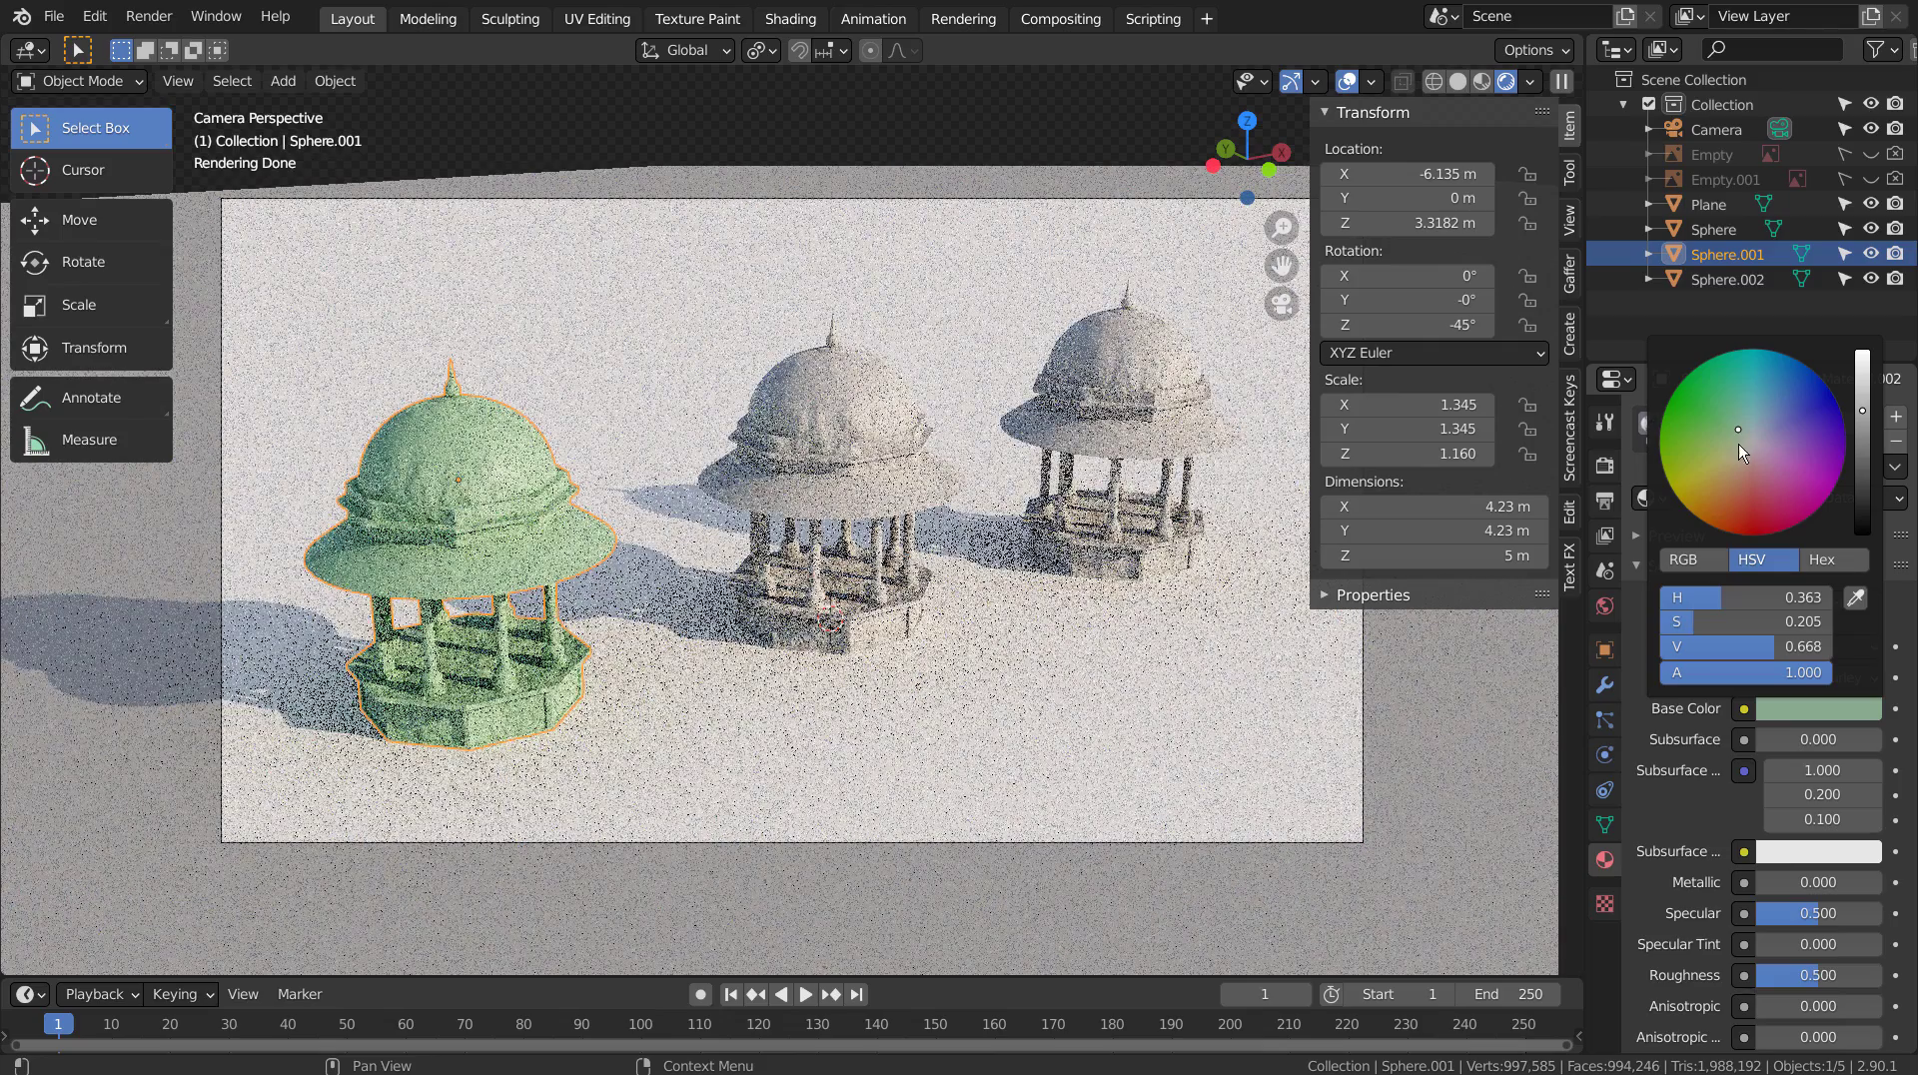
{"action": "left_click", "coordinate": [1720, 495]}
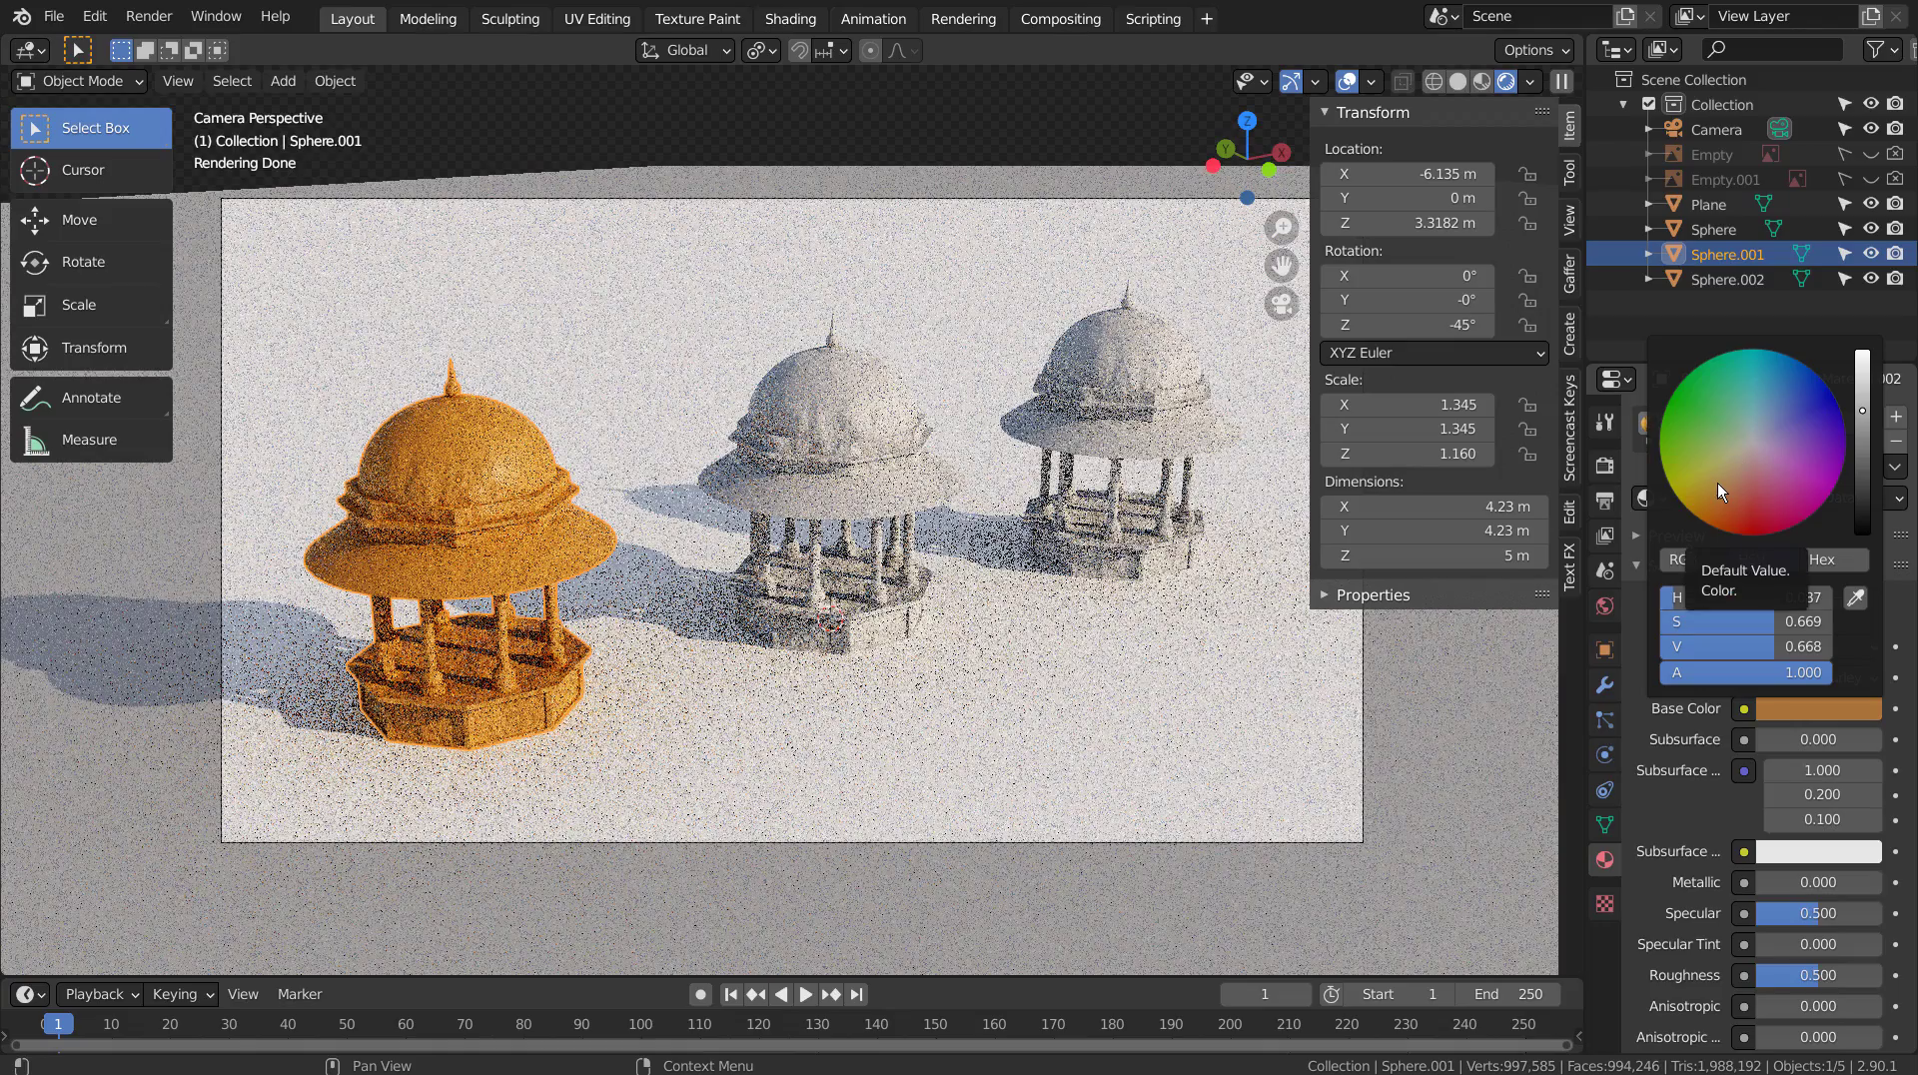
{"action": "left_click", "coordinate": [1716, 487]}
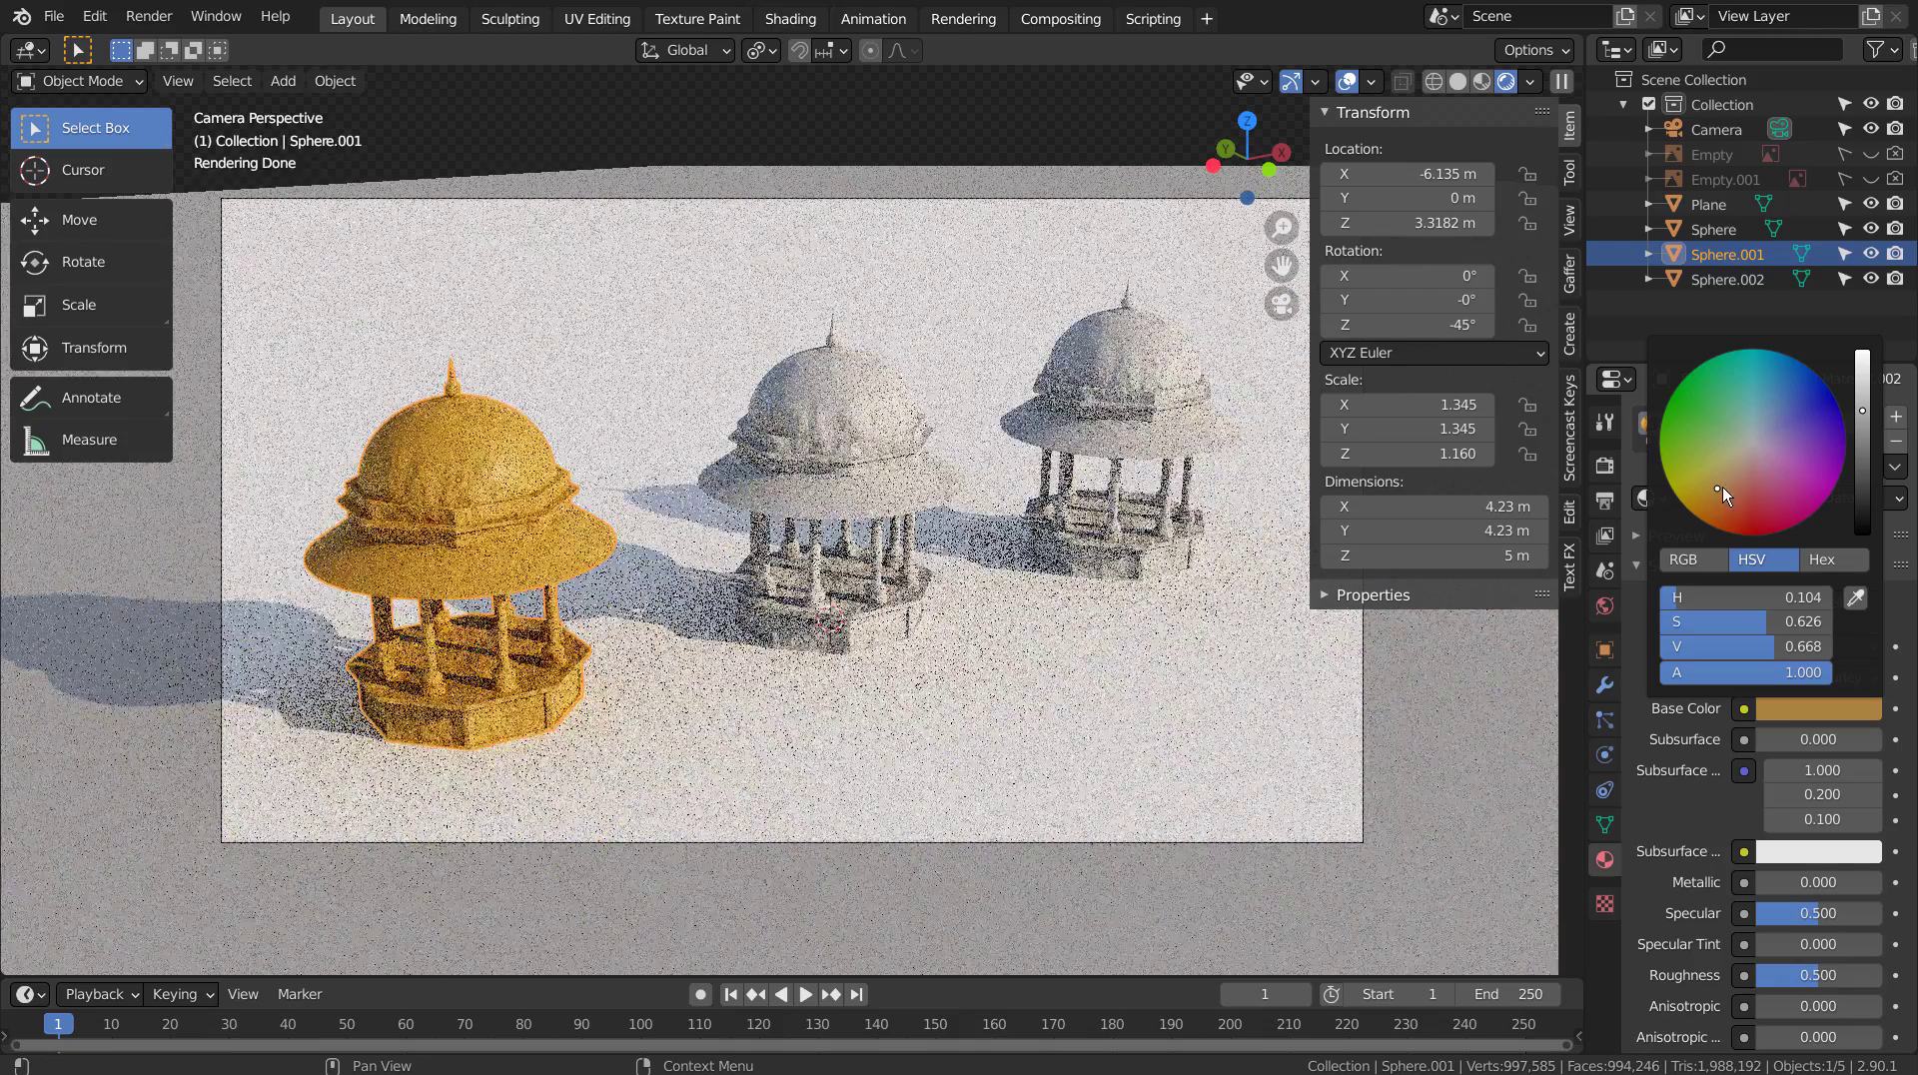
{"action": "left_click", "coordinate": [1721, 487]}
{"action": "left_click_drag", "start_coordinate": [1773, 911], "coordinate": [1728, 851]}
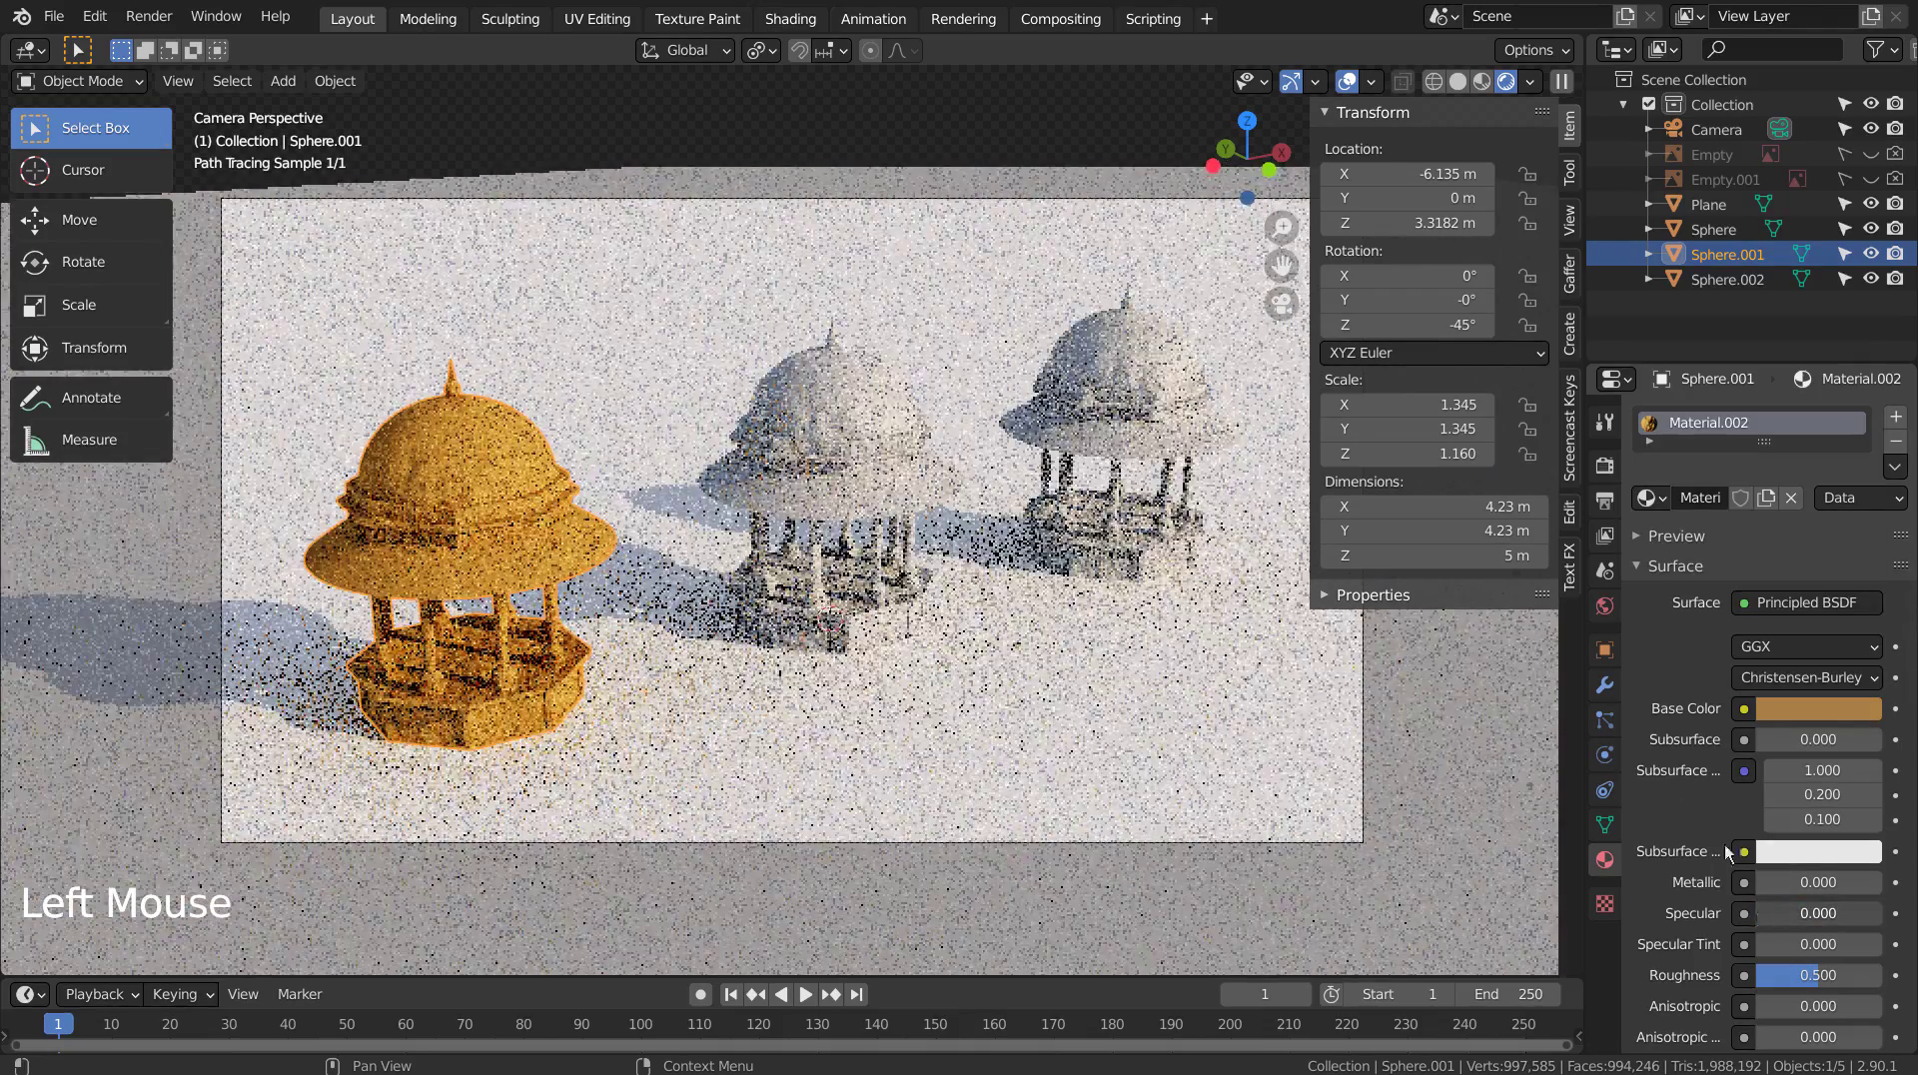
Recolor the middle pavilion's shared material pale green, with hue 0.375 and saturation 0.204, and set its specular to 0.
{"action": "left_click", "coordinate": [834, 439]}
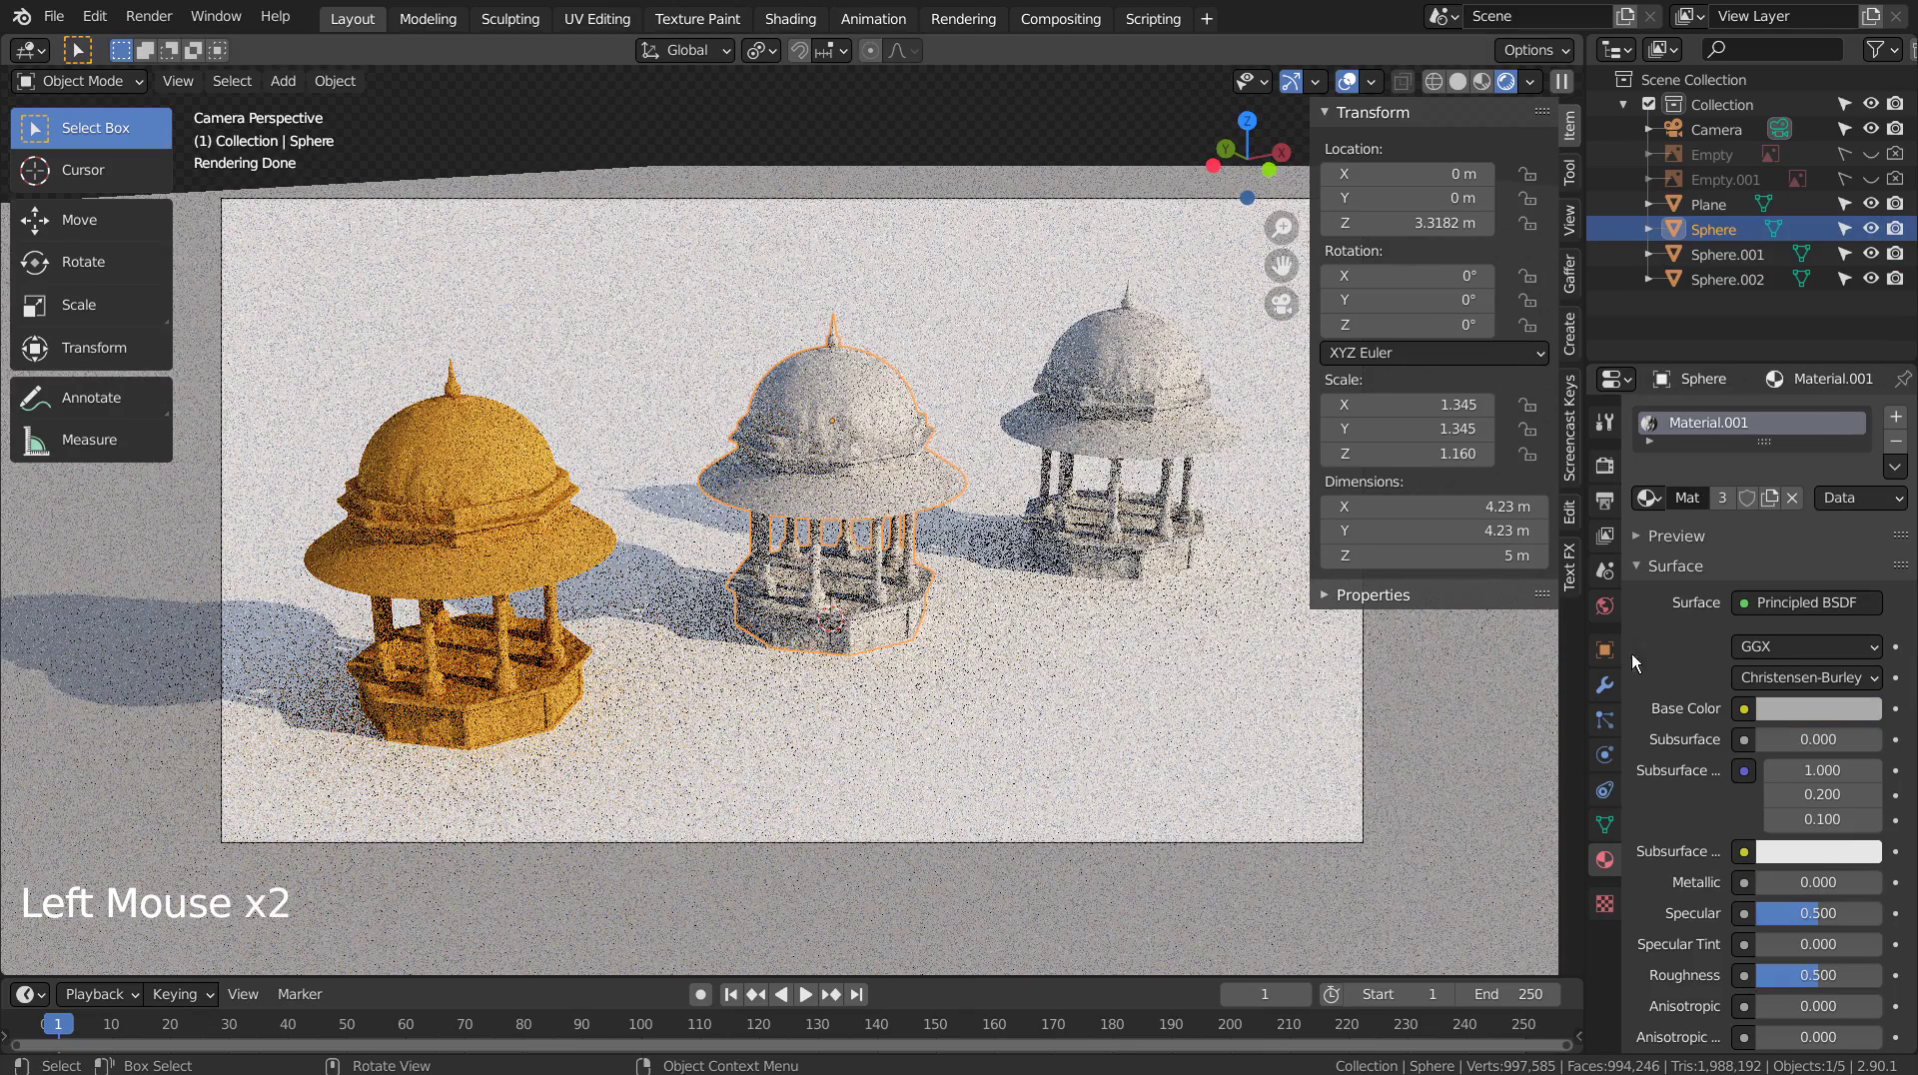
{"action": "left_click", "coordinate": [1810, 707]}
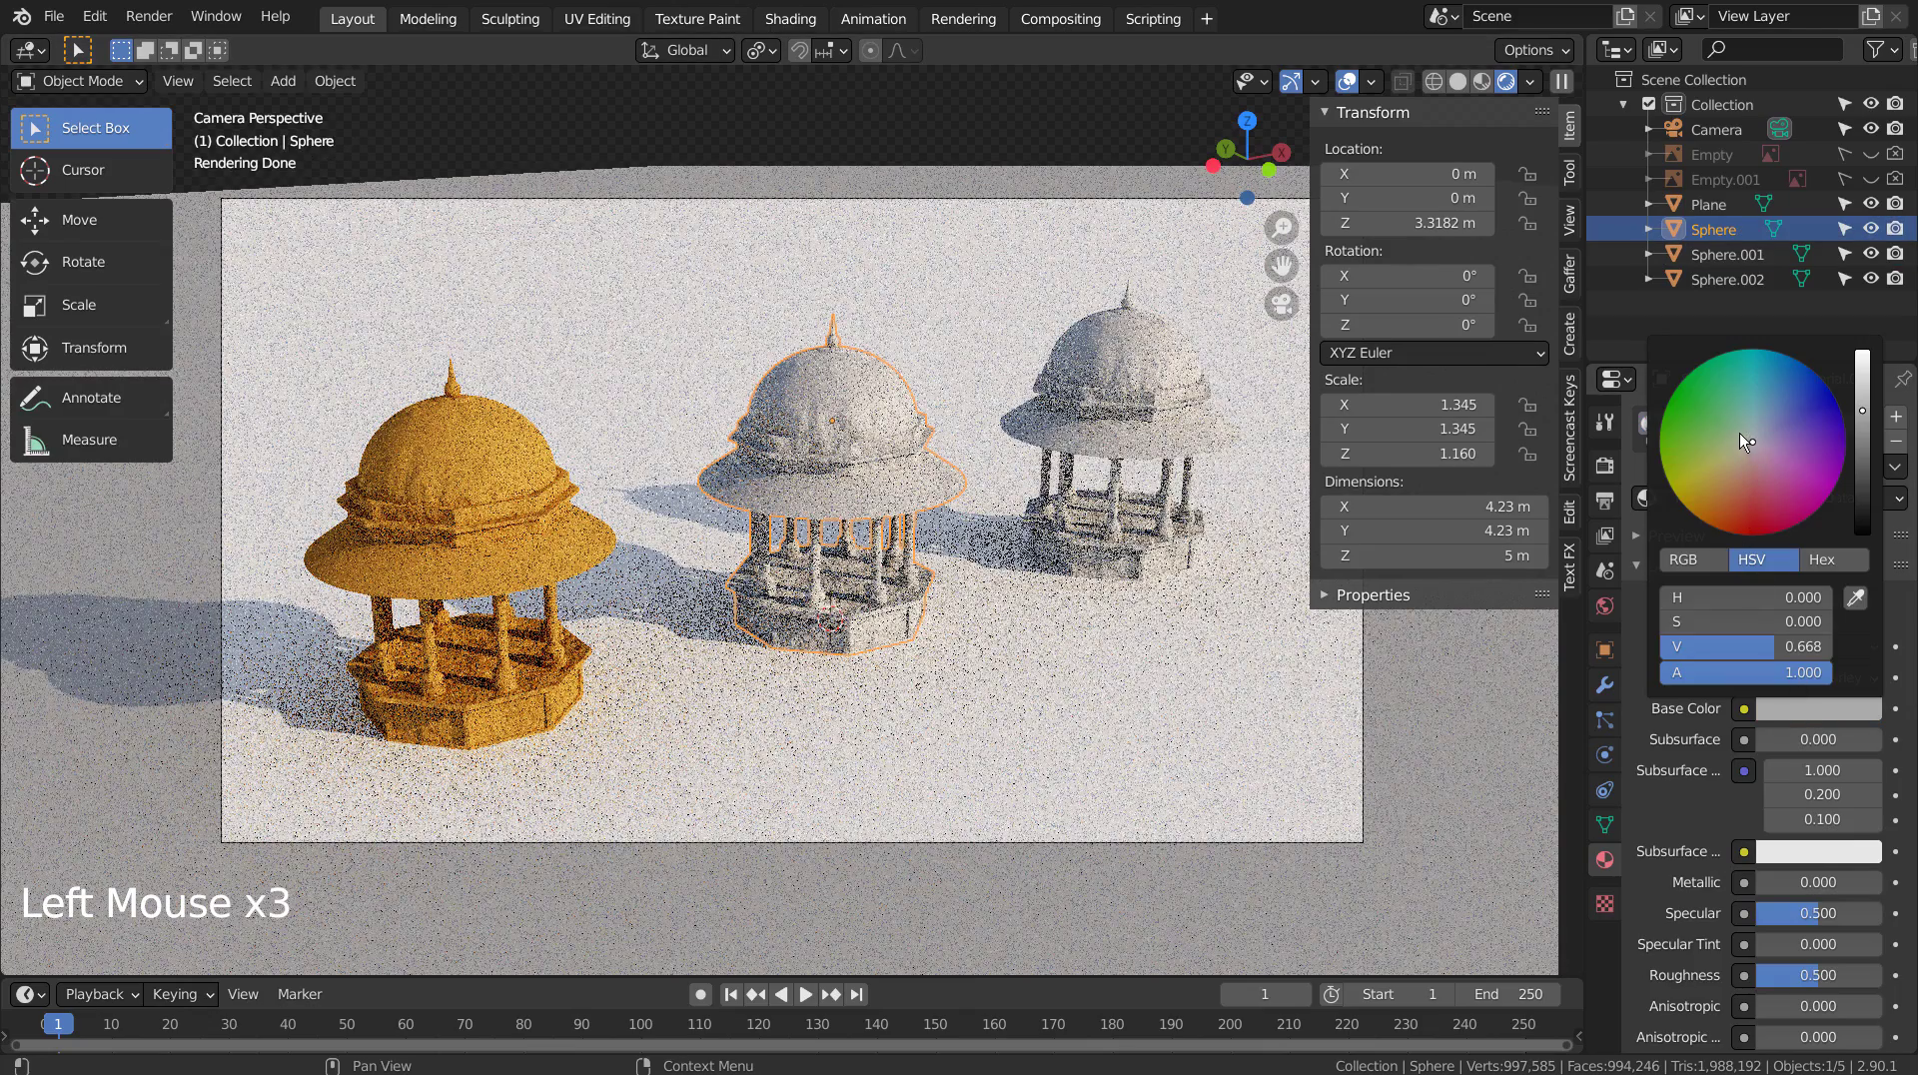
{"action": "left_click_drag", "start_coordinate": [1740, 427], "coordinate": [1739, 428]}
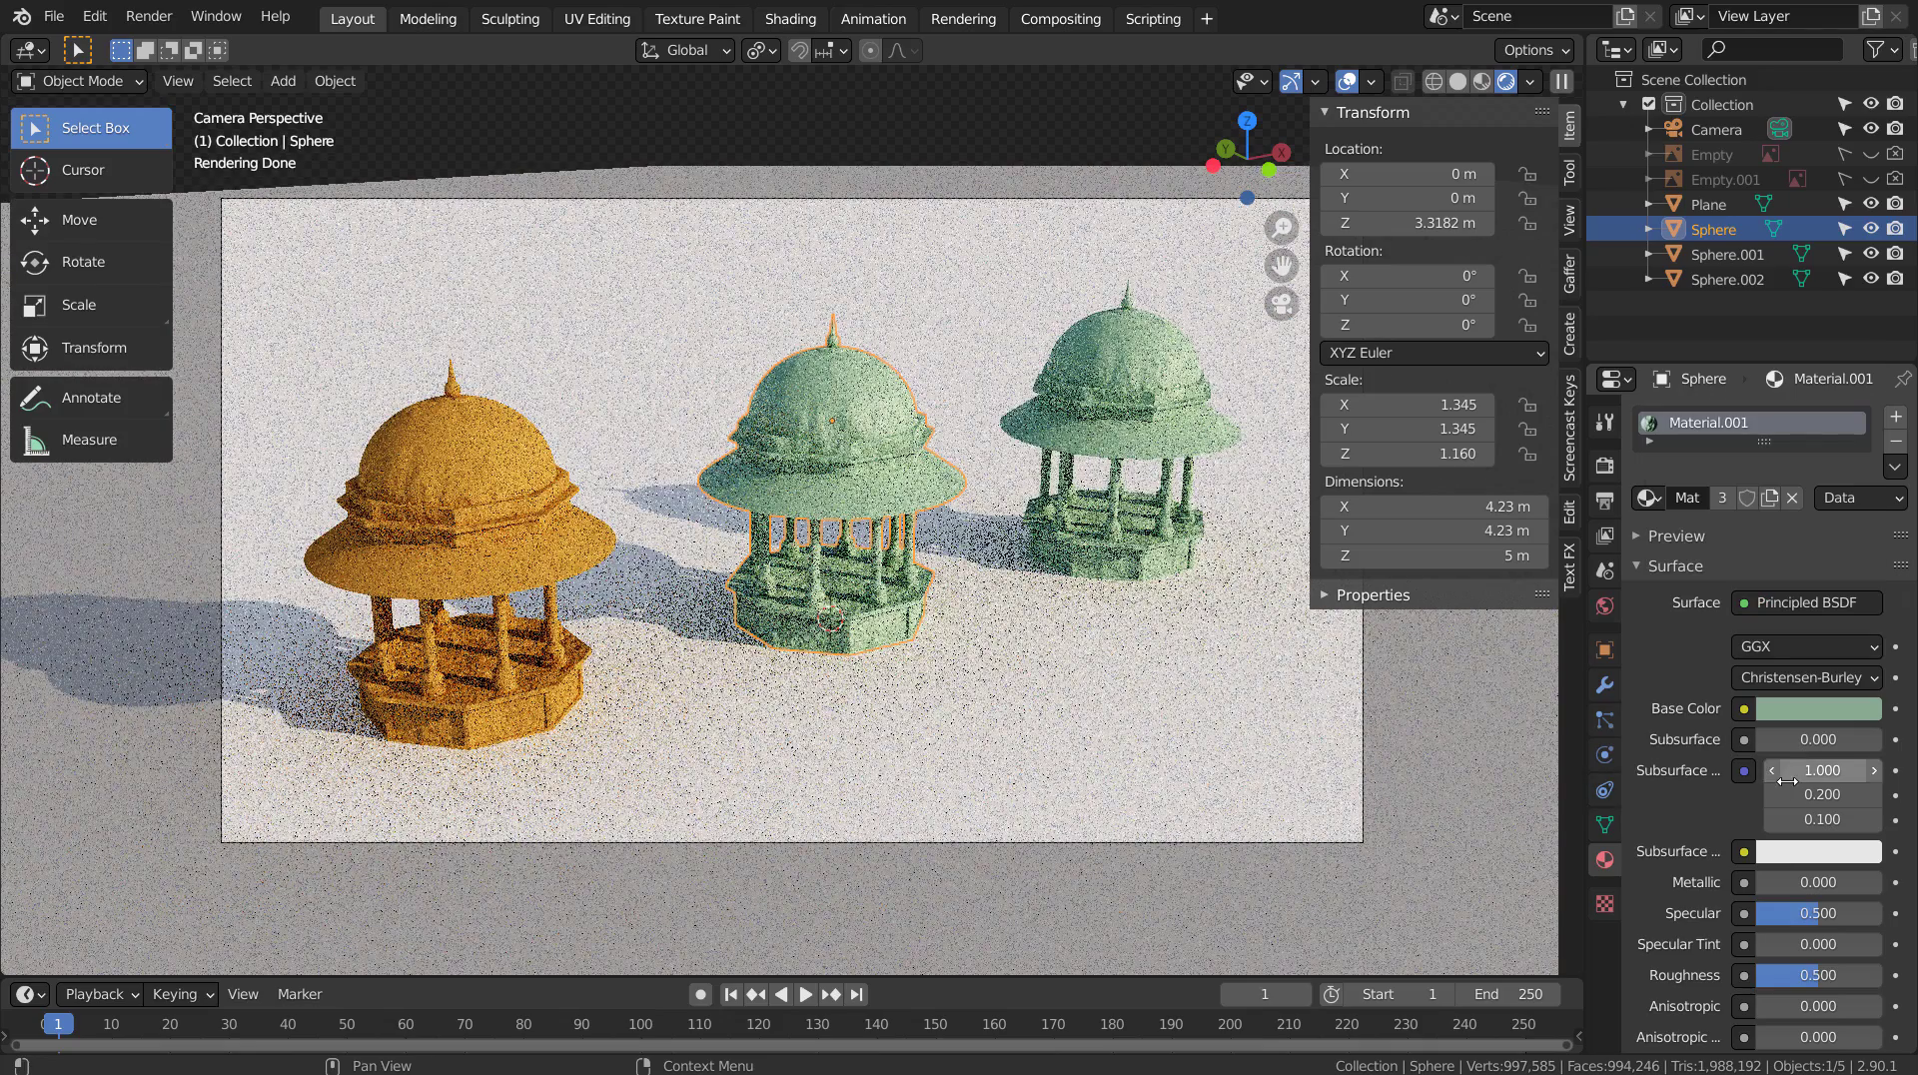
{"action": "left_click_drag", "start_coordinate": [1801, 912], "coordinate": [1737, 913]}
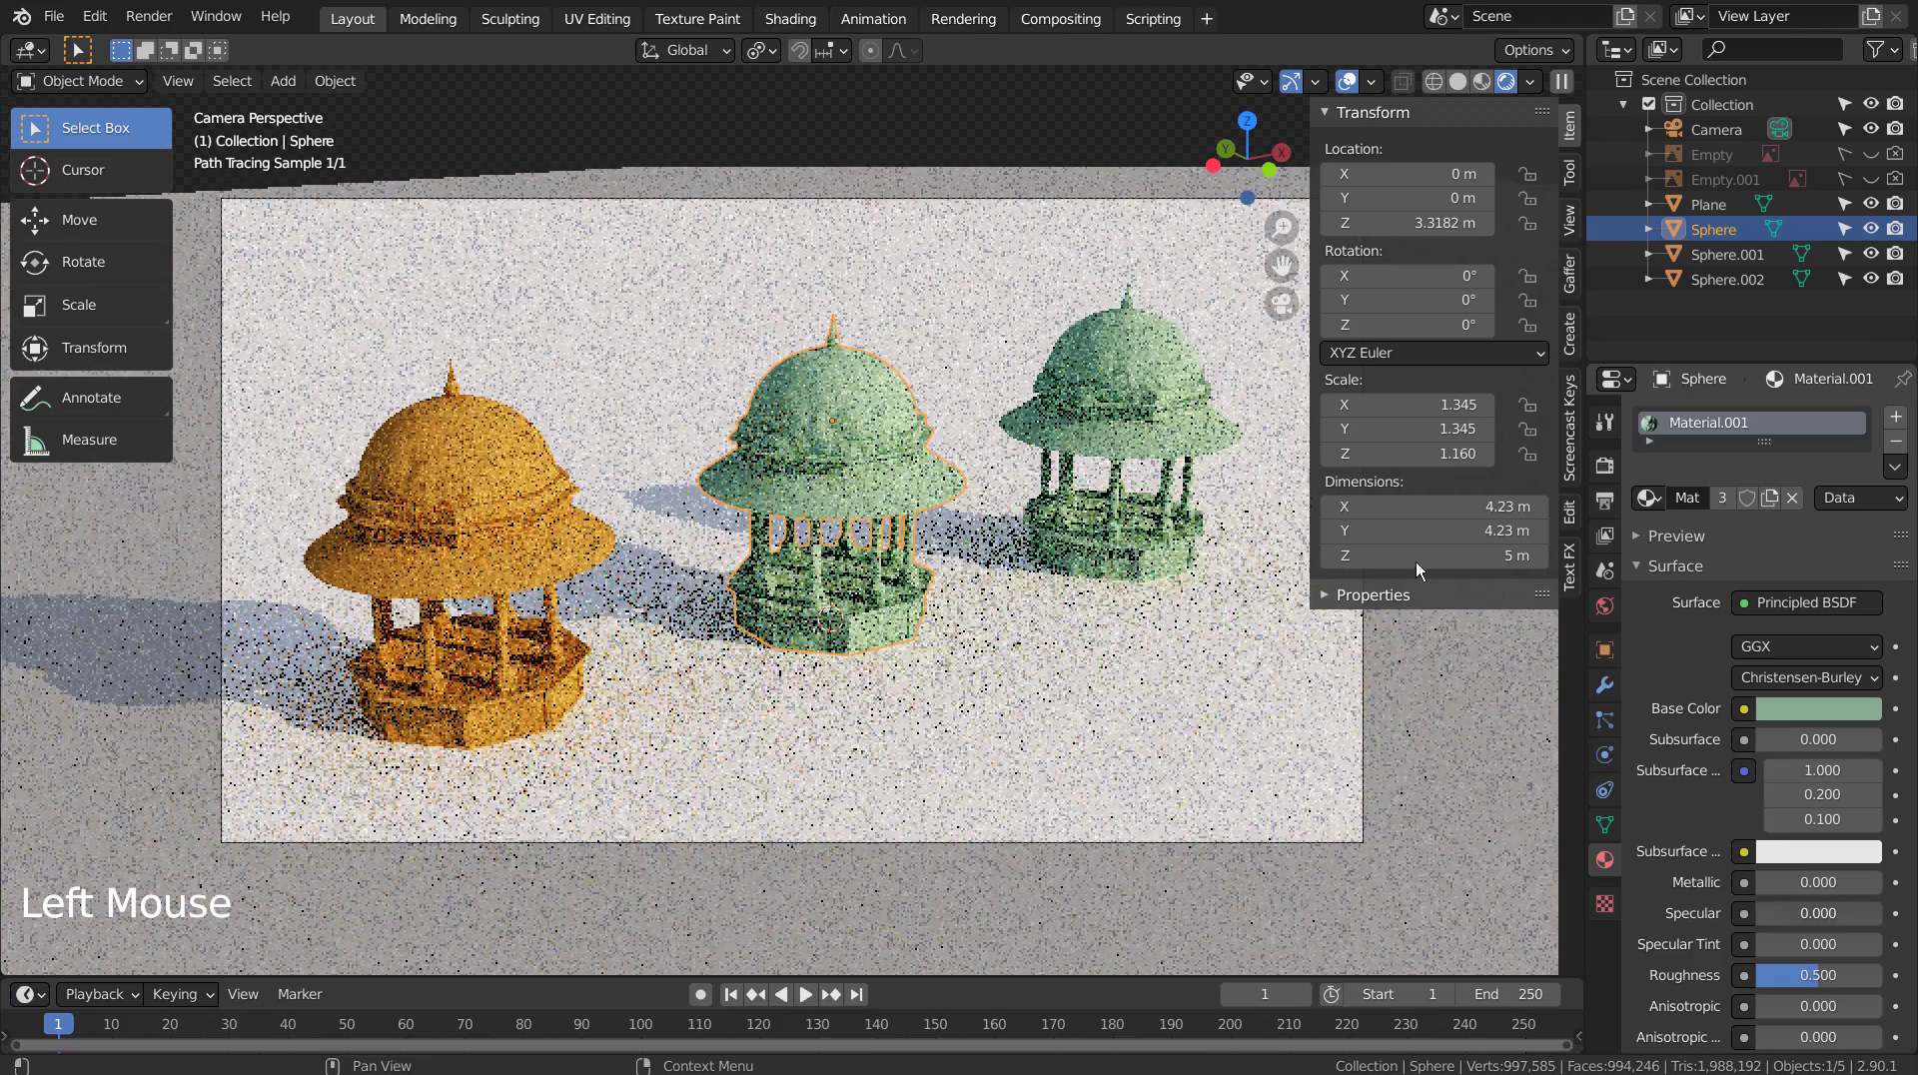
Give the farthest pavilion its own single-user copy of the green material and recolor it muted blue.
{"action": "left_click", "coordinate": [1150, 401]}
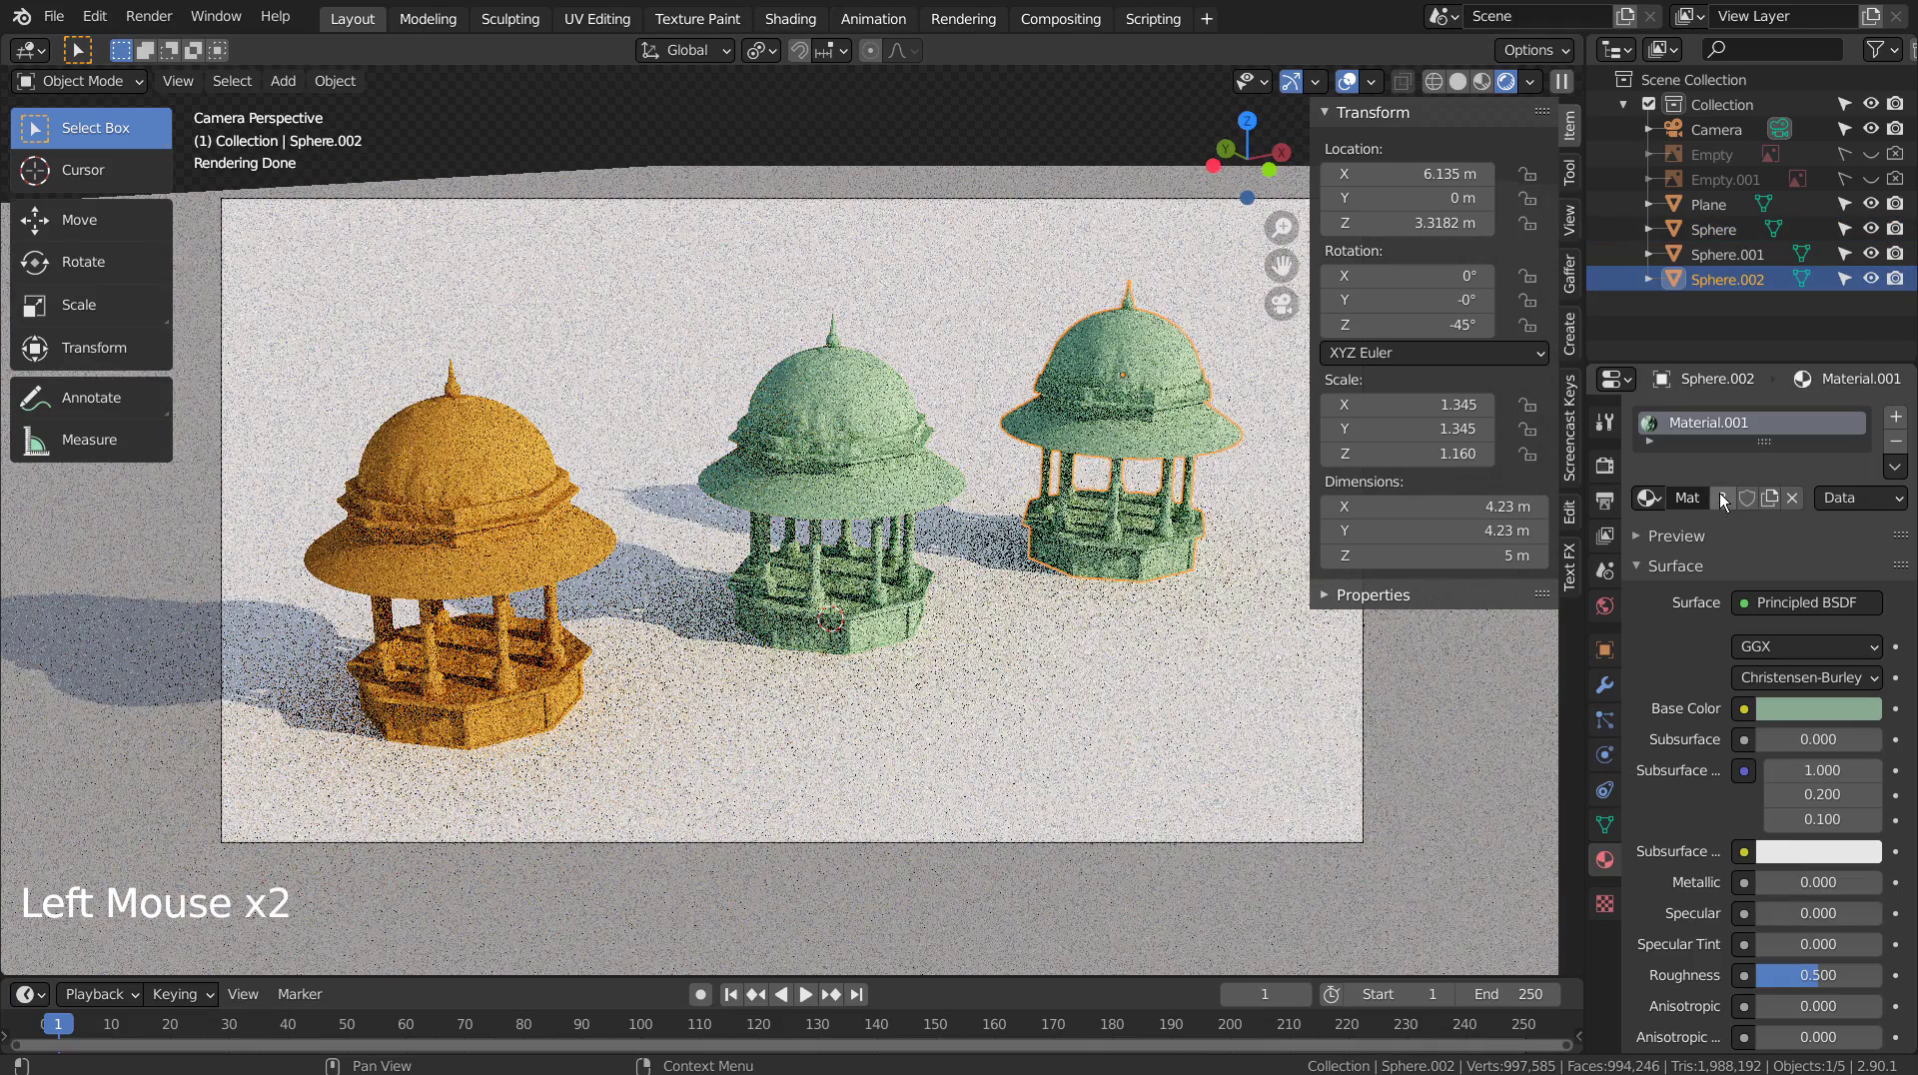
{"action": "left_click", "coordinate": [1721, 499]}
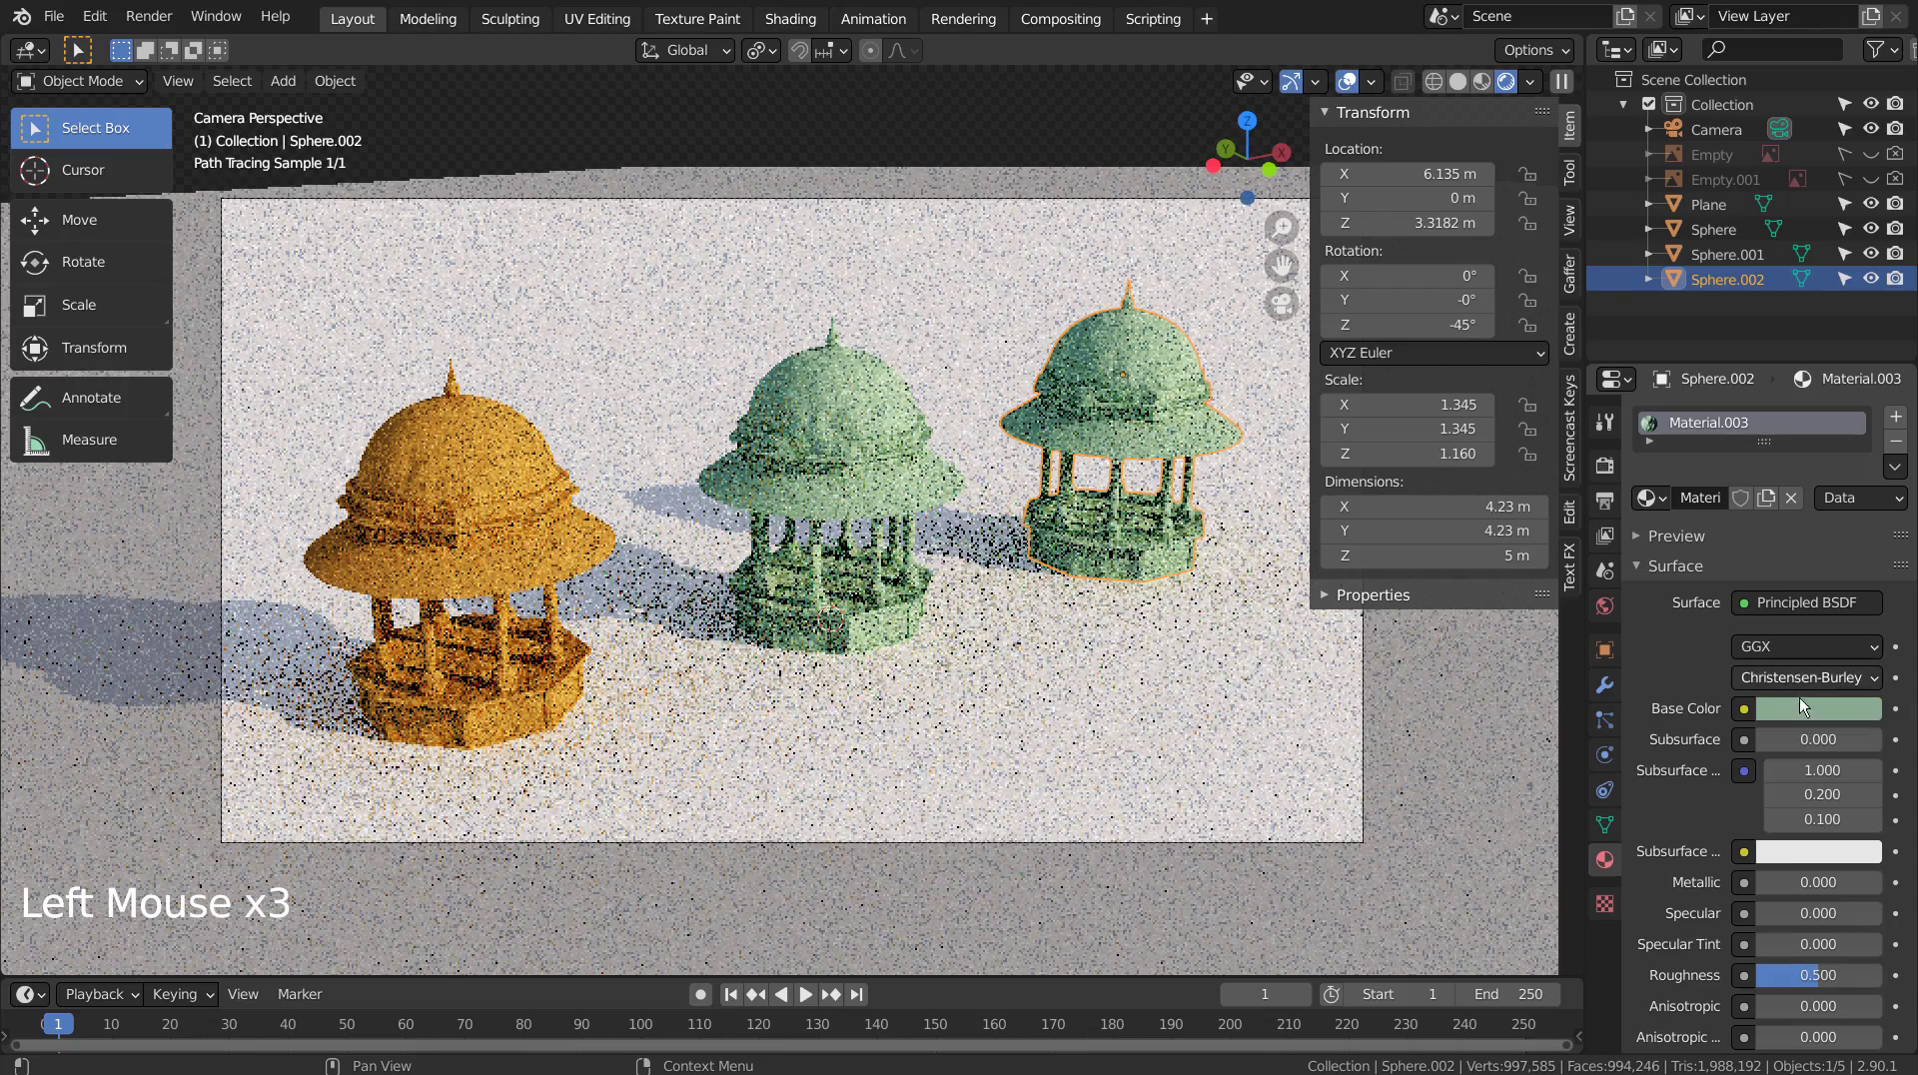
{"action": "left_click", "coordinate": [1806, 707]}
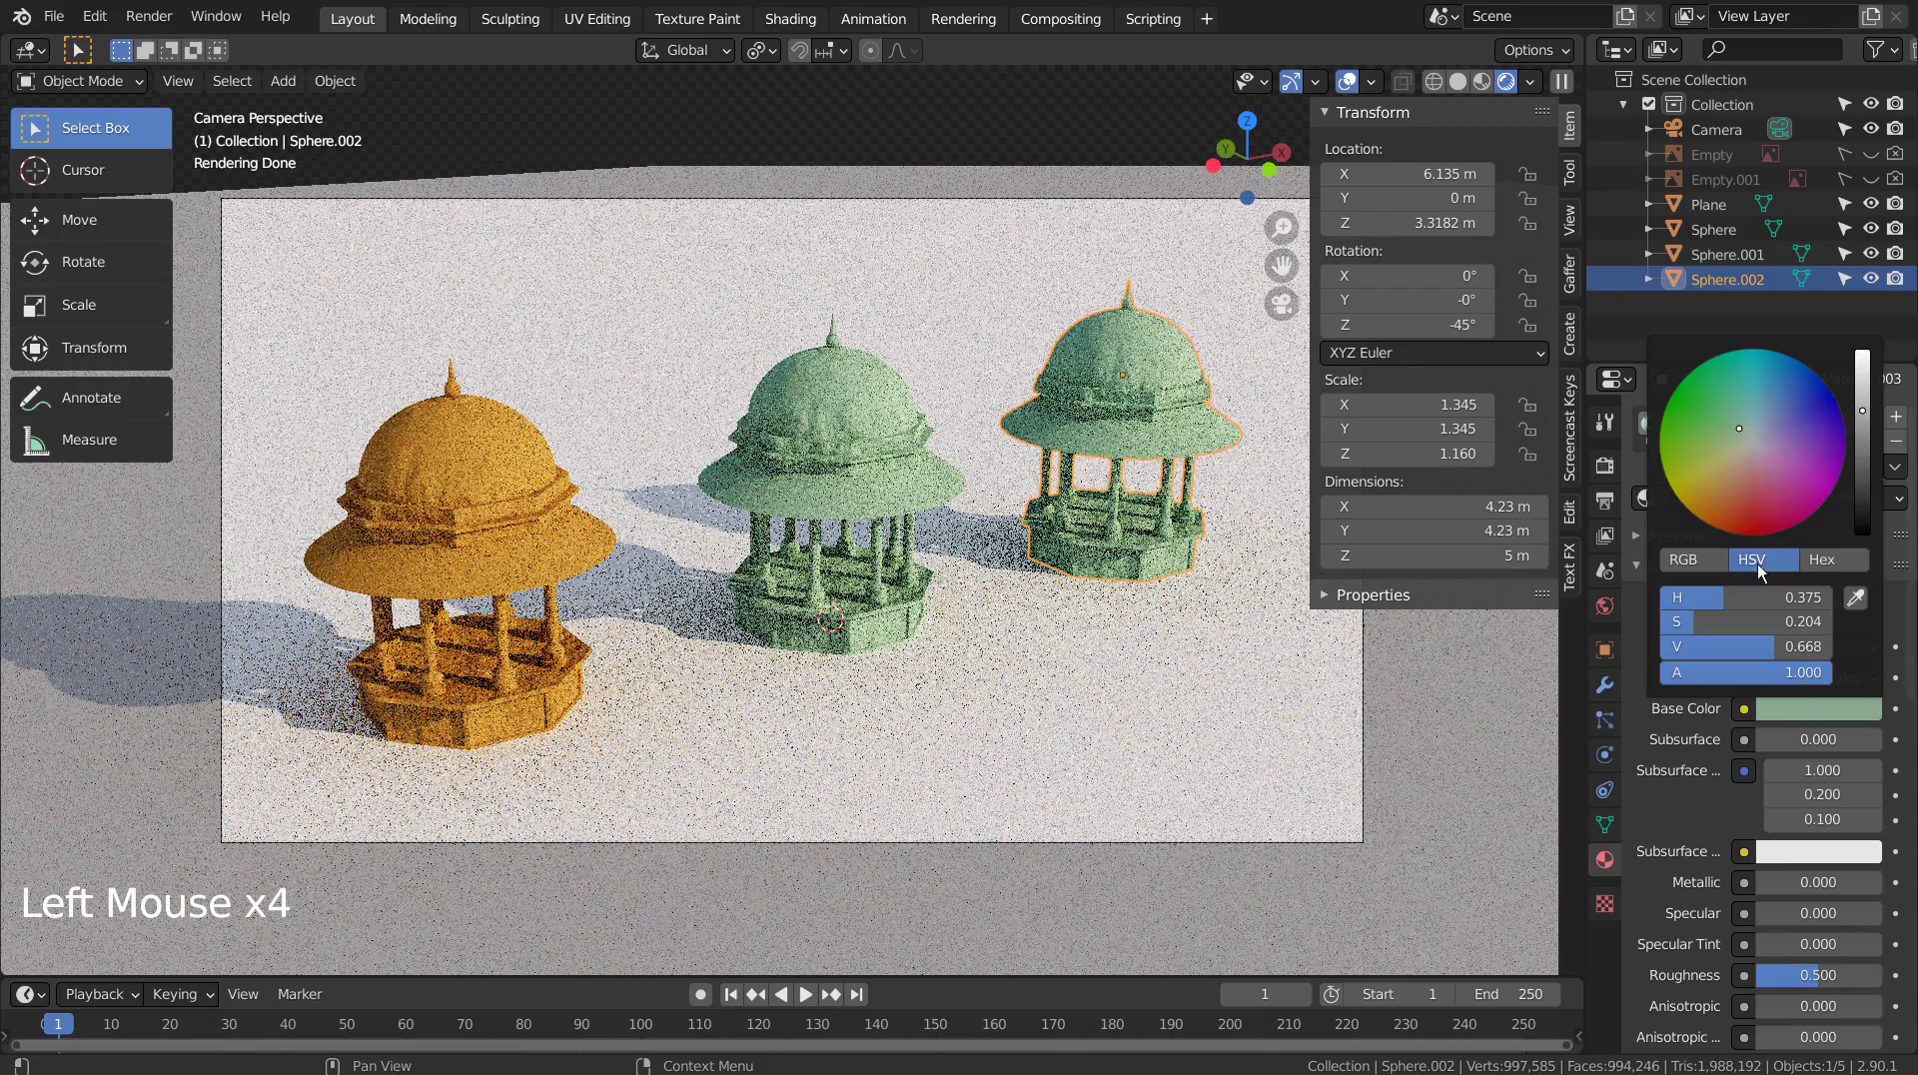
{"action": "left_click", "coordinate": [1770, 410]}
{"action": "left_click_drag", "start_coordinate": [1771, 416], "coordinate": [1760, 421]}
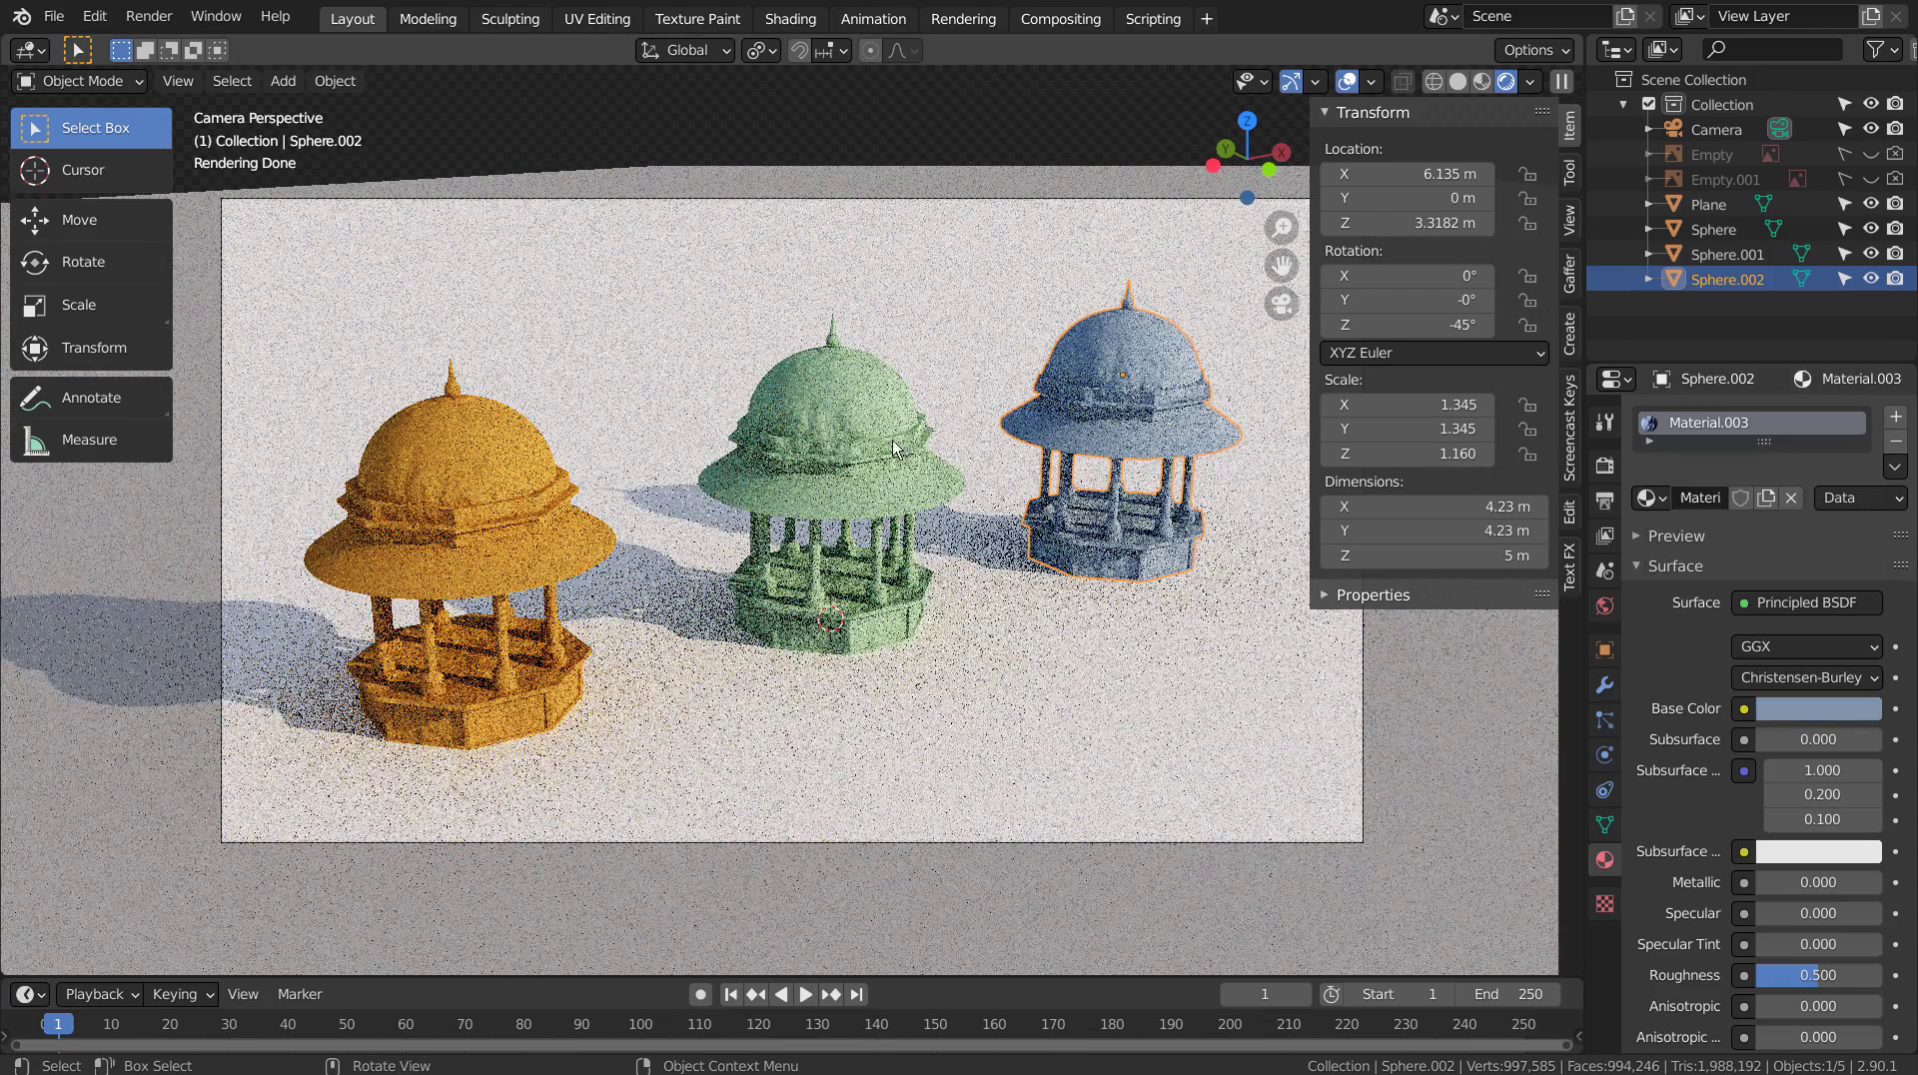
Recolor the nearest pavilion's material pinkish red, with hue 0.984 and saturation 0.263.
{"action": "left_click", "coordinate": [579, 512]}
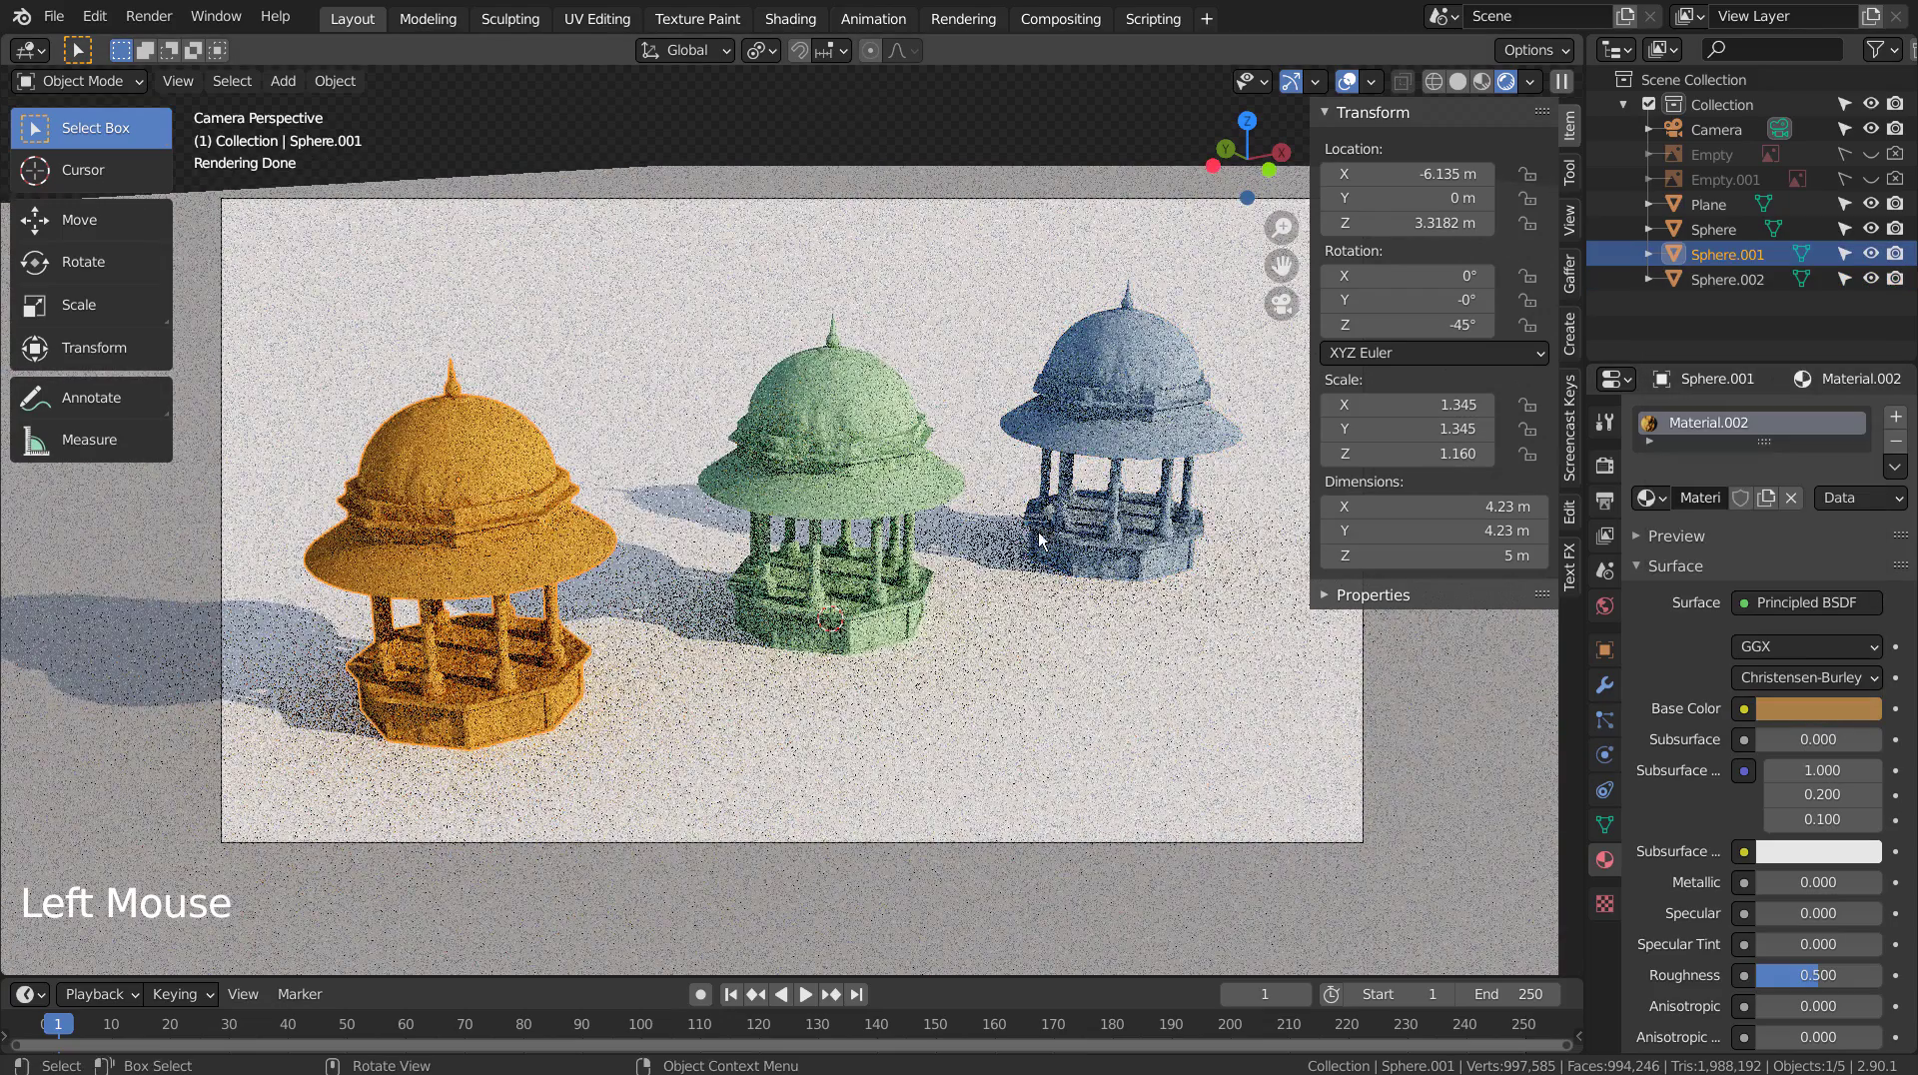
{"action": "left_click", "coordinate": [1811, 705]}
{"action": "left_click", "coordinate": [1755, 464]}
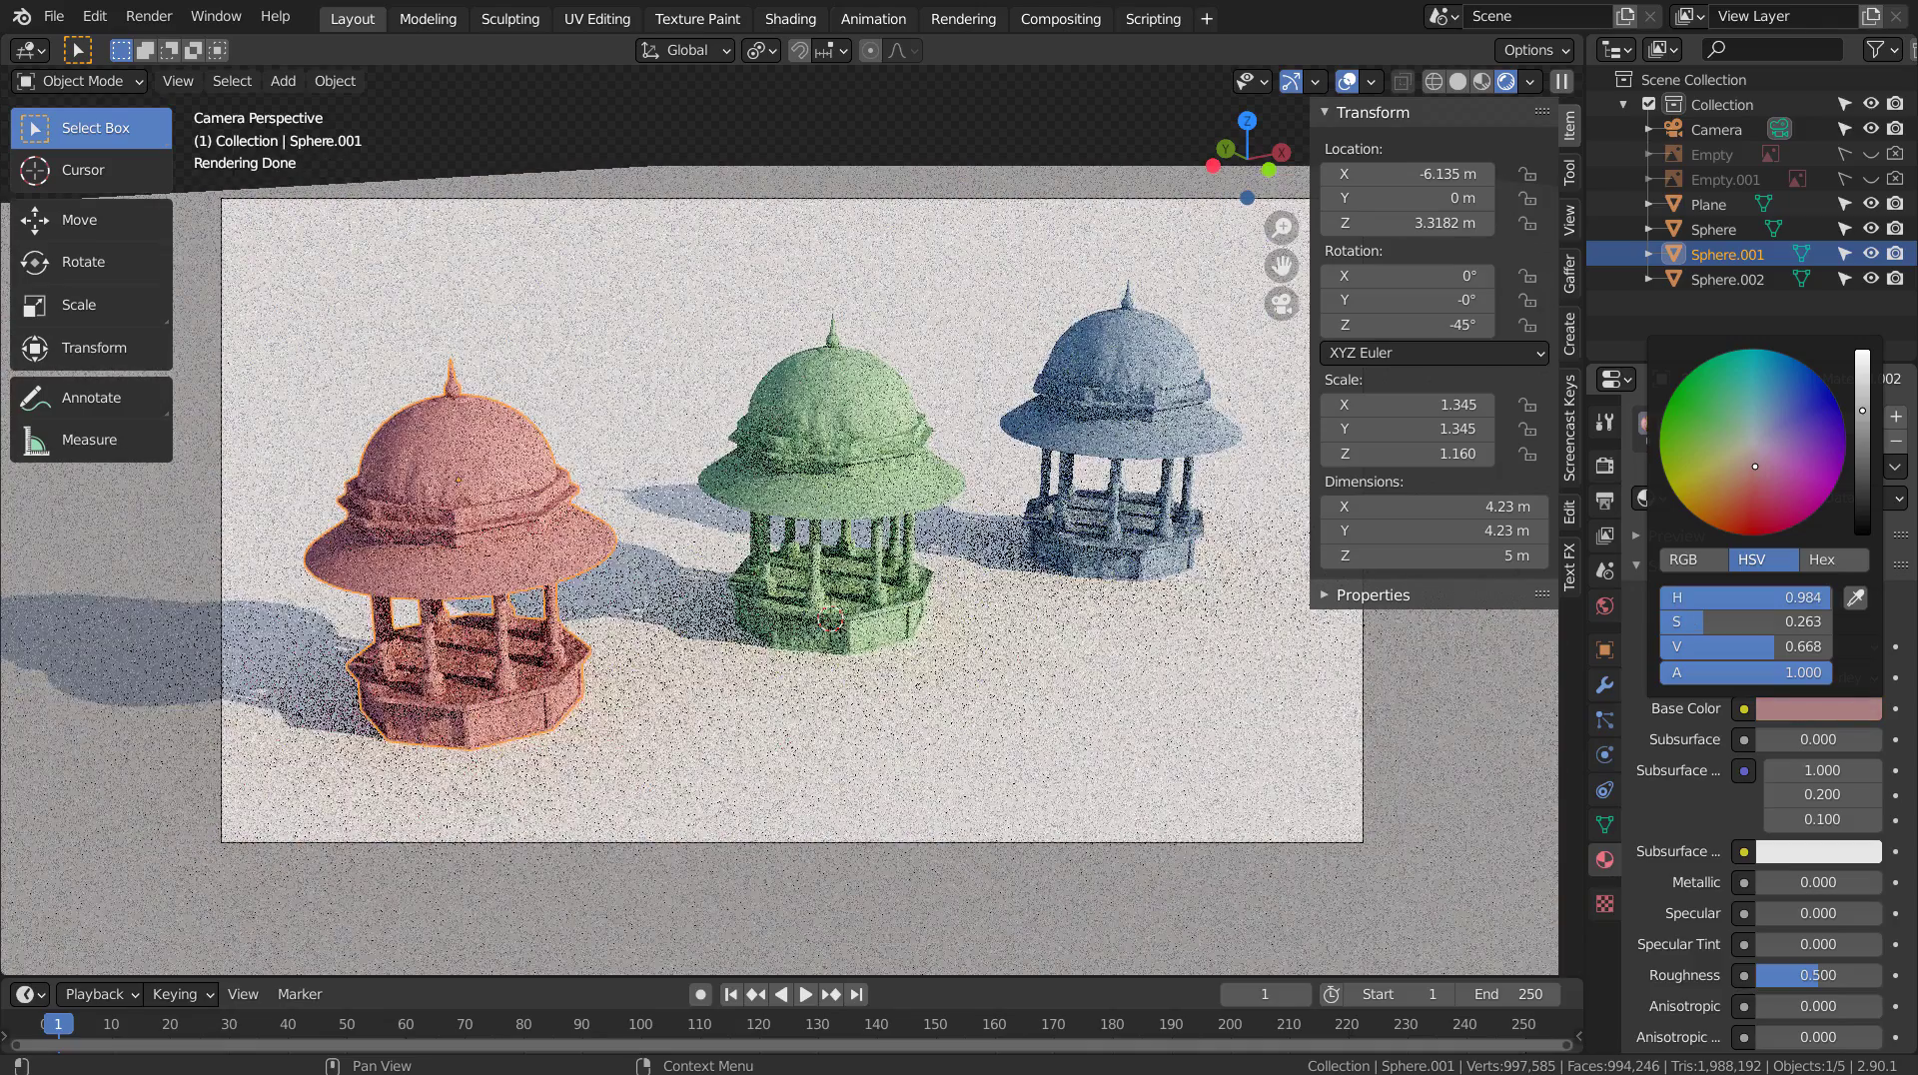
Select the ground plane and create a new material for it in the Shading workspace.
{"action": "left_click", "coordinate": [1024, 683]}
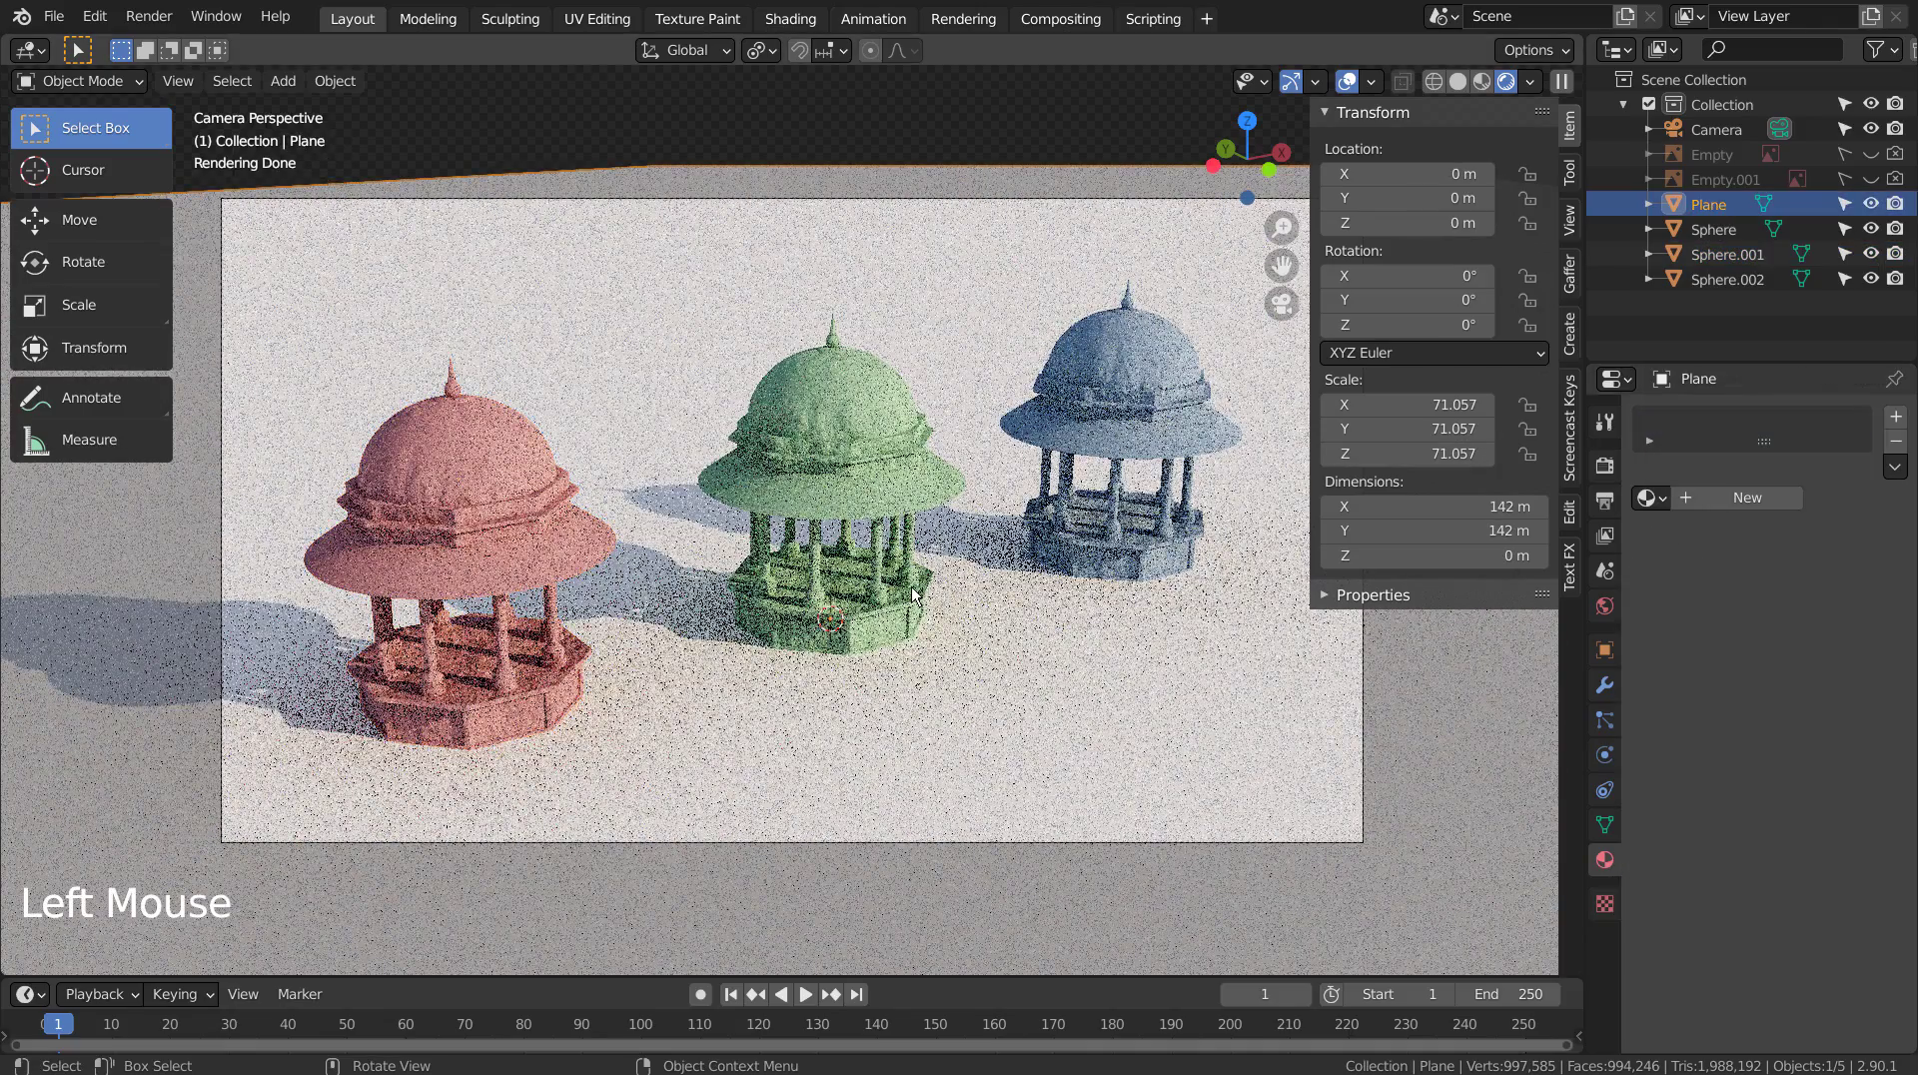
{"action": "scroll", "coordinate": [911, 593], "scroll_direction": "up", "scroll_amount": 2}
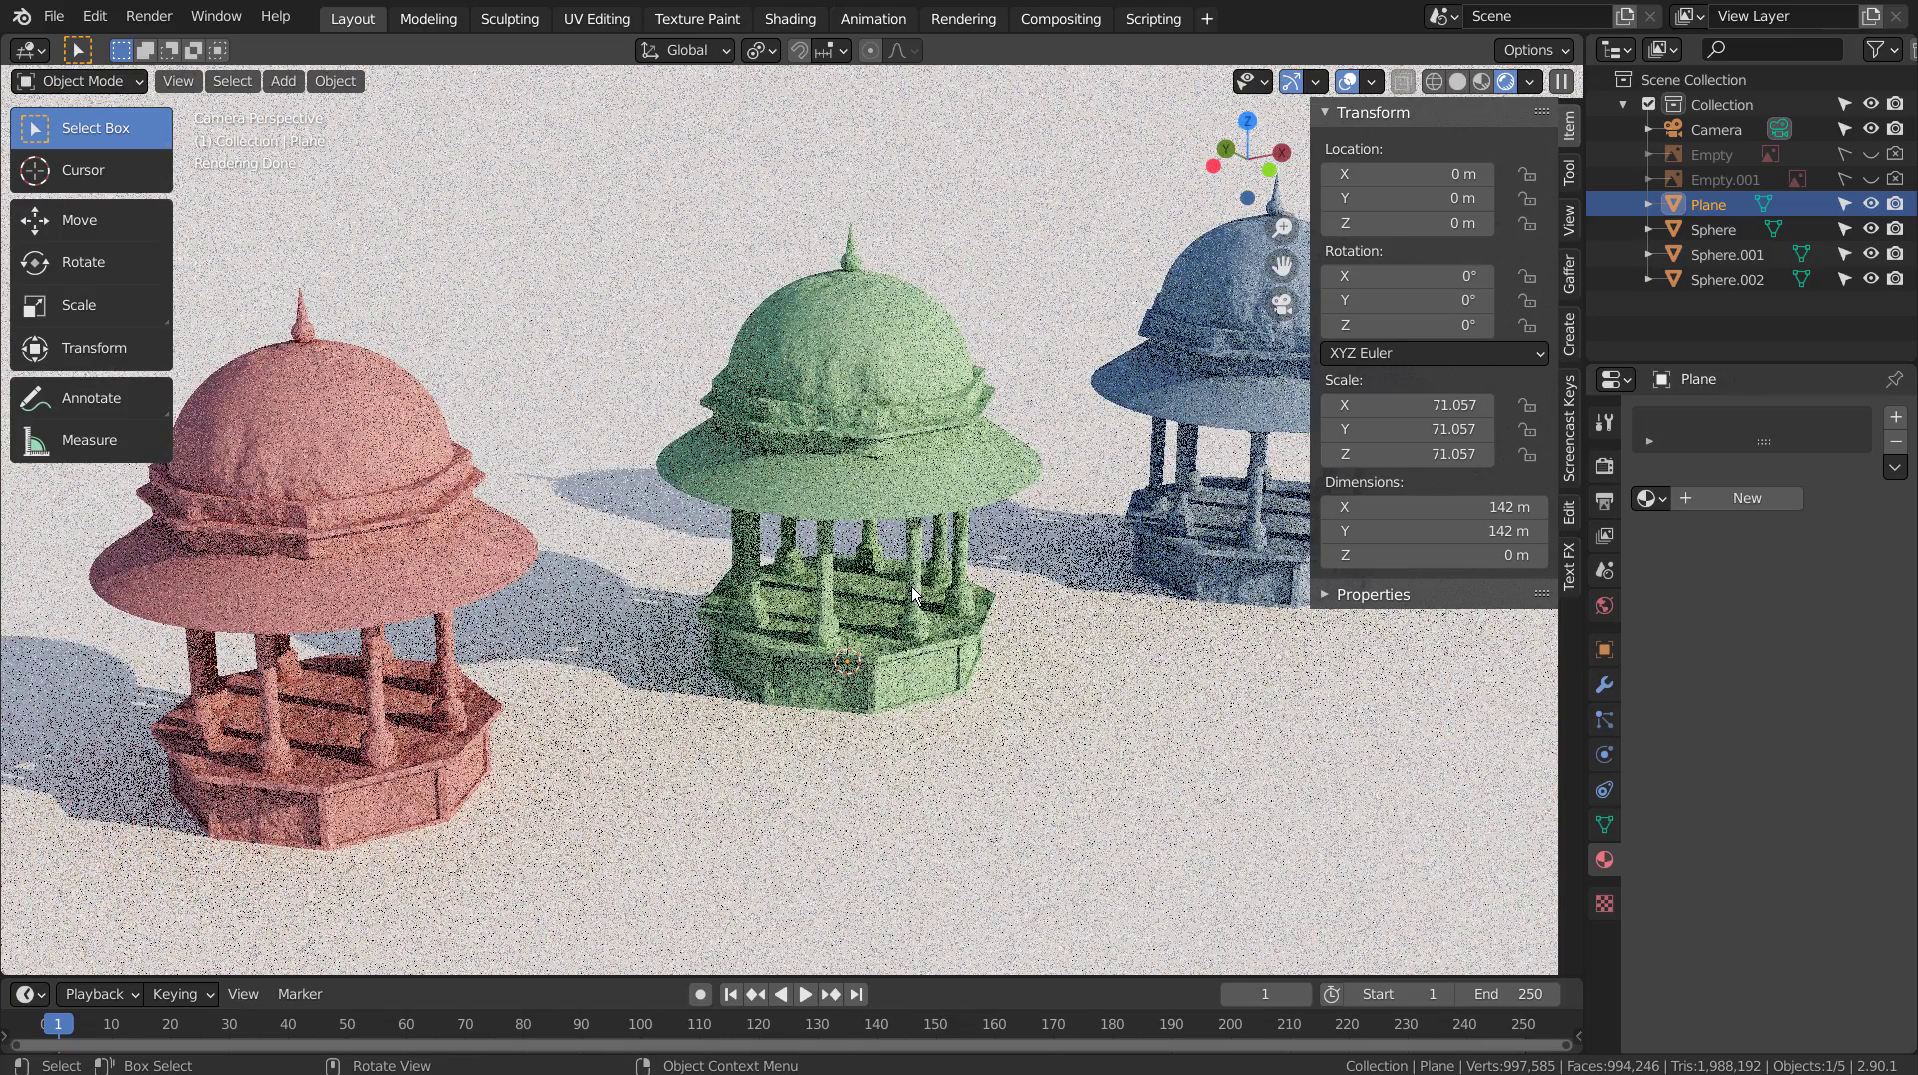
{"action": "scroll", "coordinate": [912, 593], "scroll_direction": "down", "scroll_amount": 3}
{"action": "left_click", "coordinate": [1028, 654]}
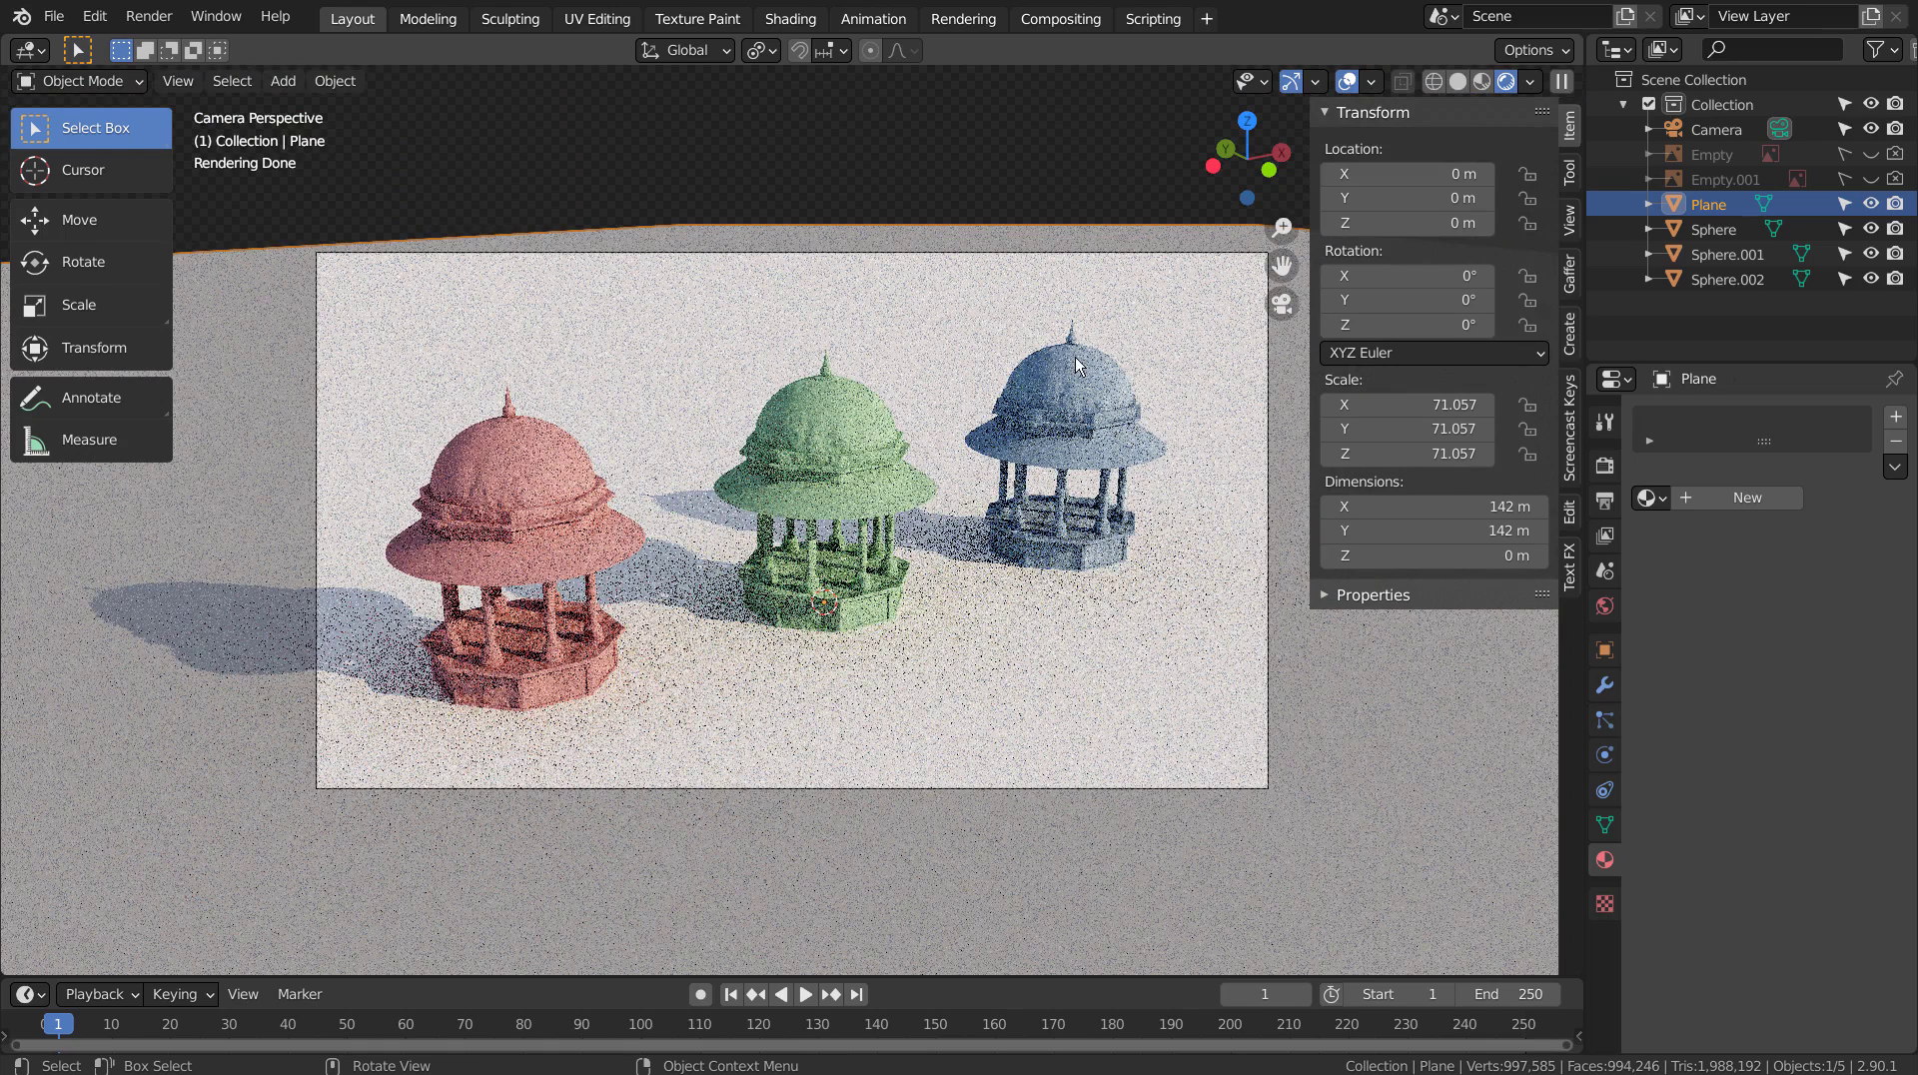
{"action": "left_click", "coordinate": [790, 18]}
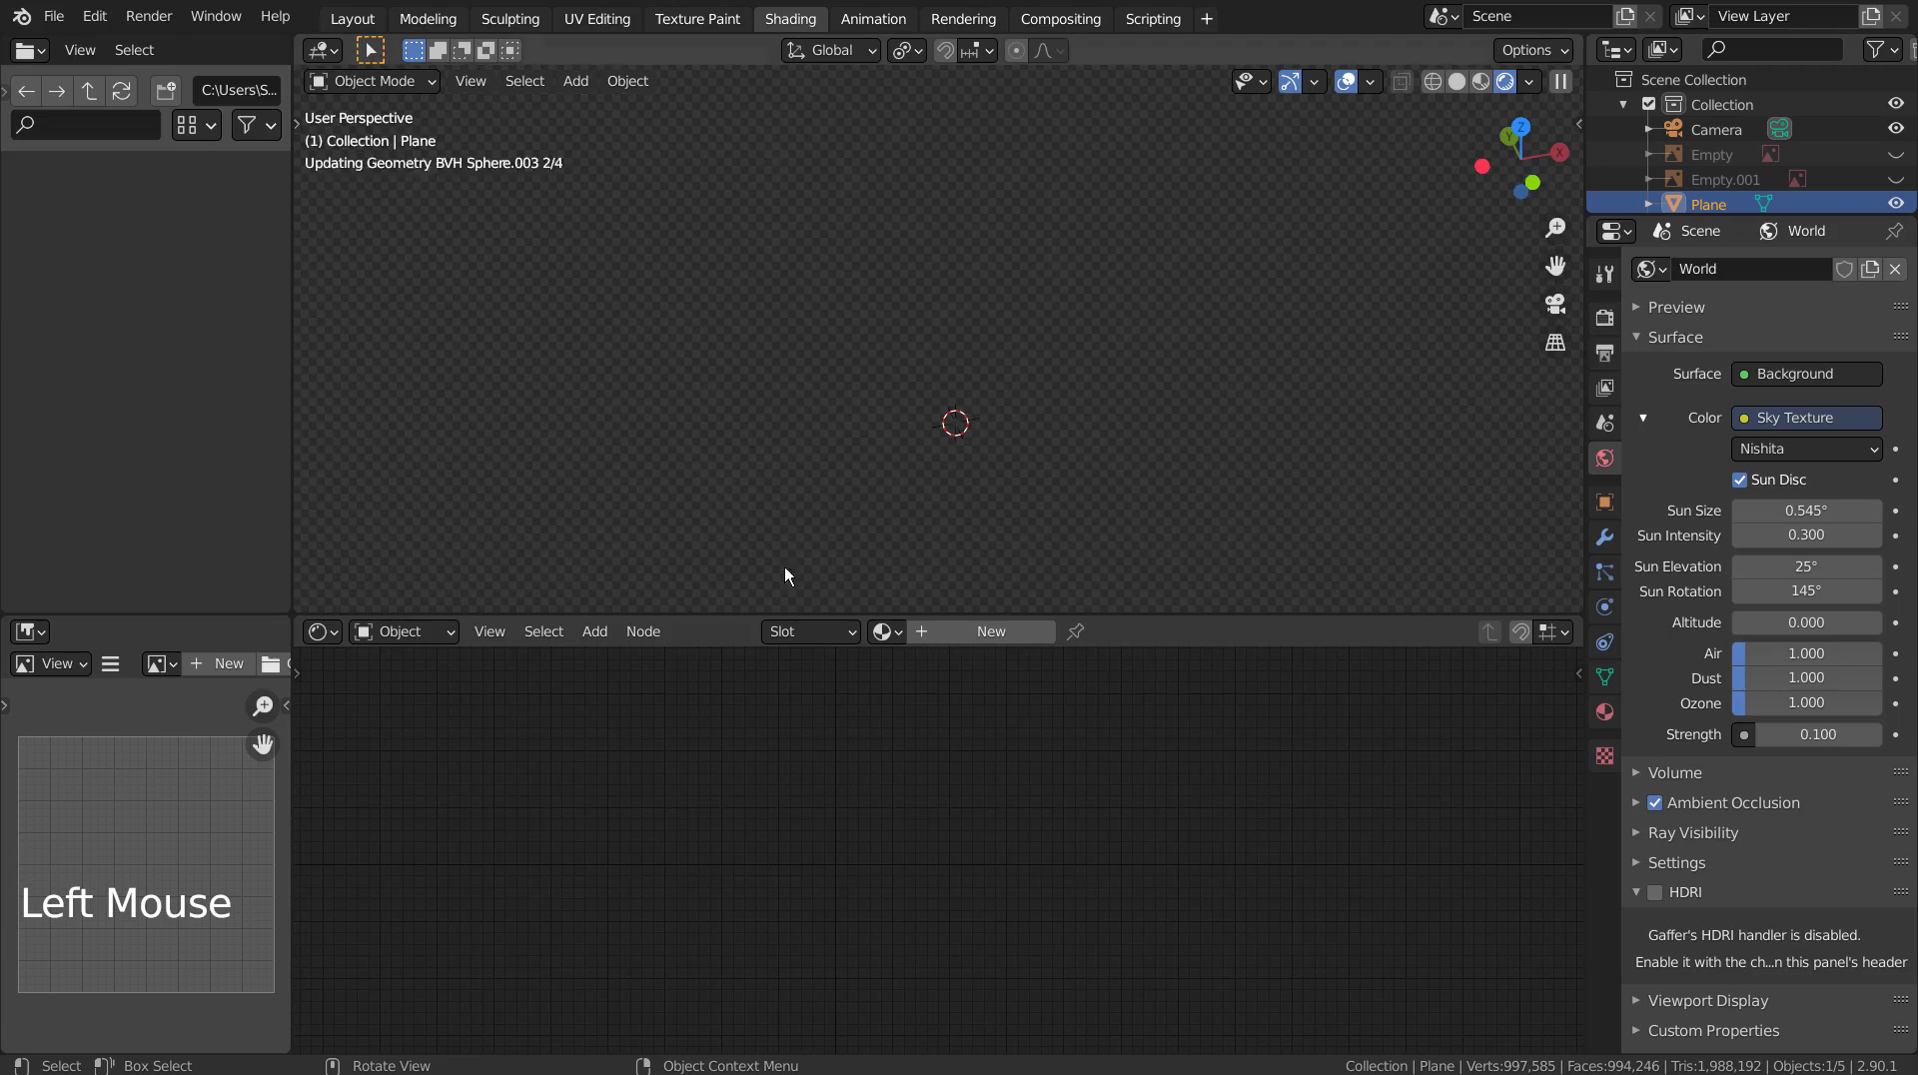
{"action": "left_click", "coordinate": [985, 649]}
{"action": "left_click", "coordinate": [561, 723]}
Add a Noise Texture to the ground material and link its Fac output to the Material Output's Displacement.
{"action": "key", "text": "shift+a"}
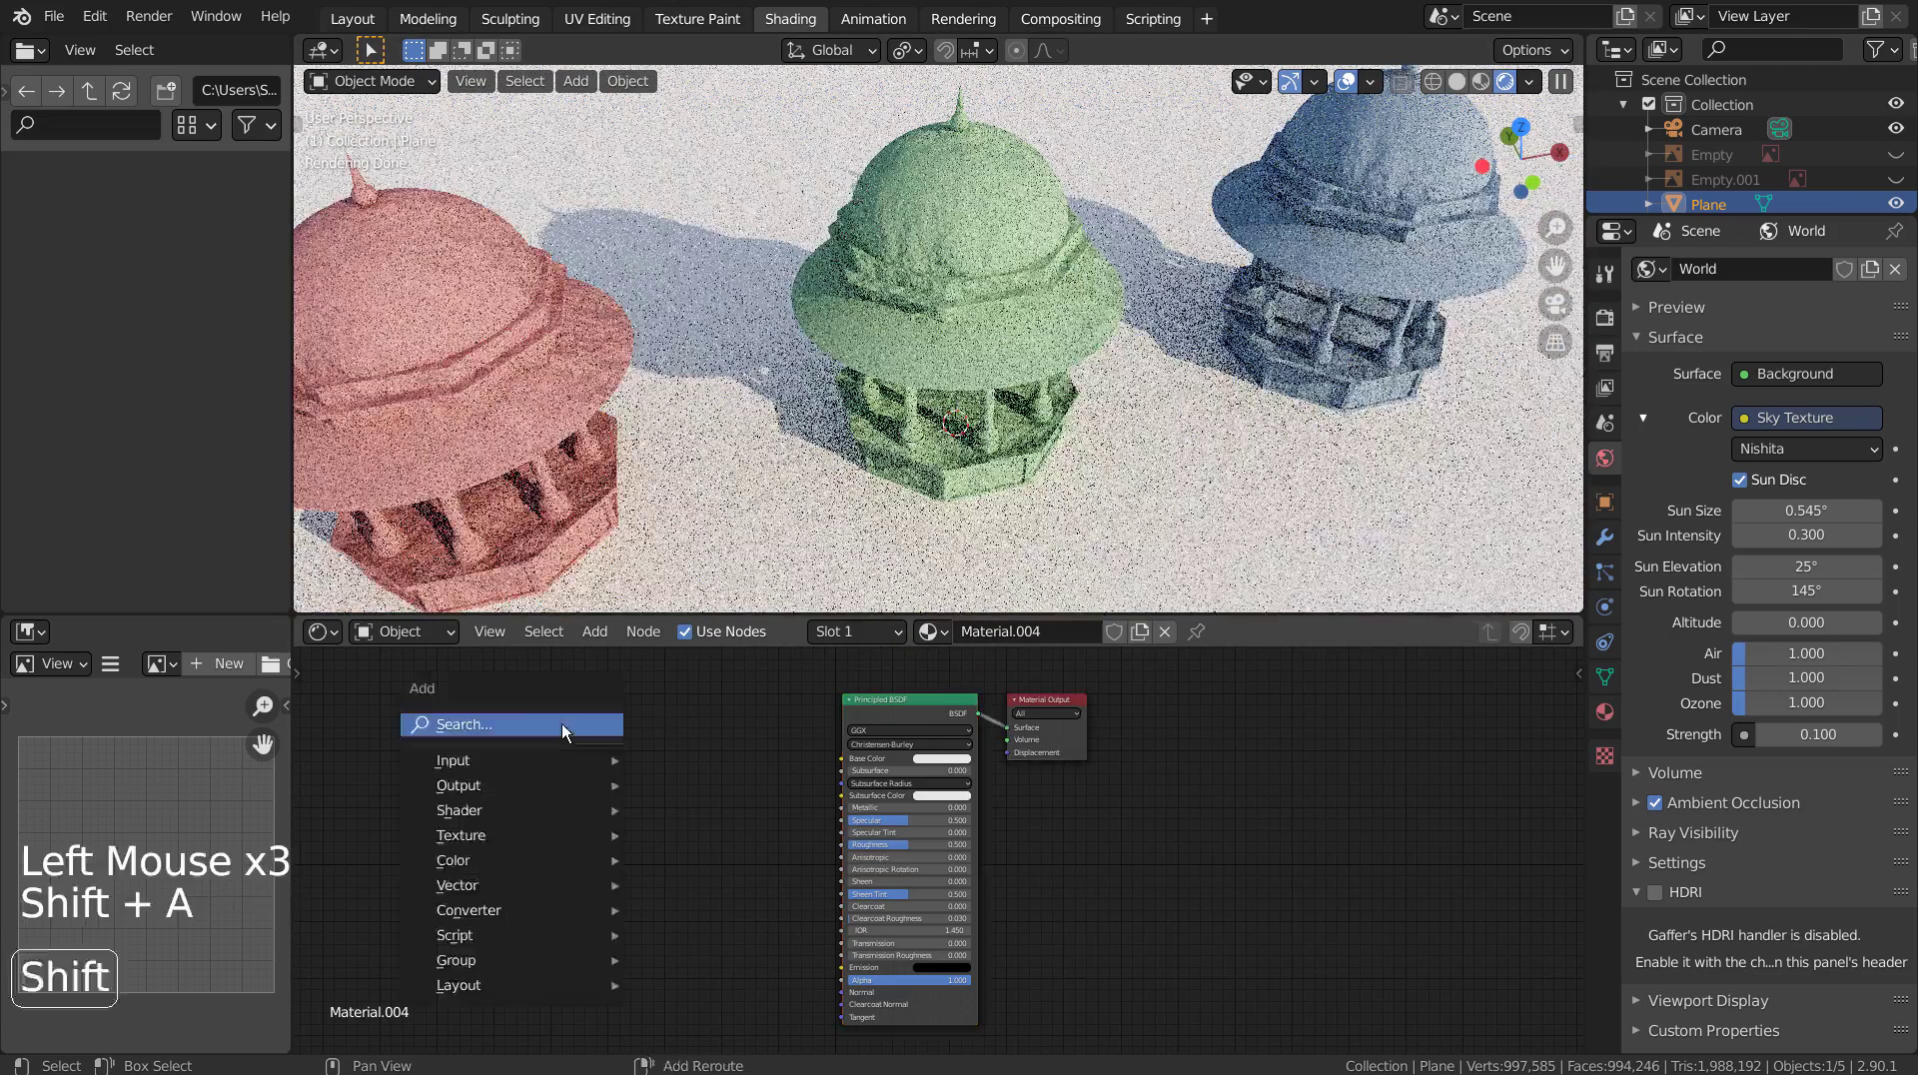
{"action": "left_click", "coordinate": [561, 723]}
{"action": "type", "text": "noi"}
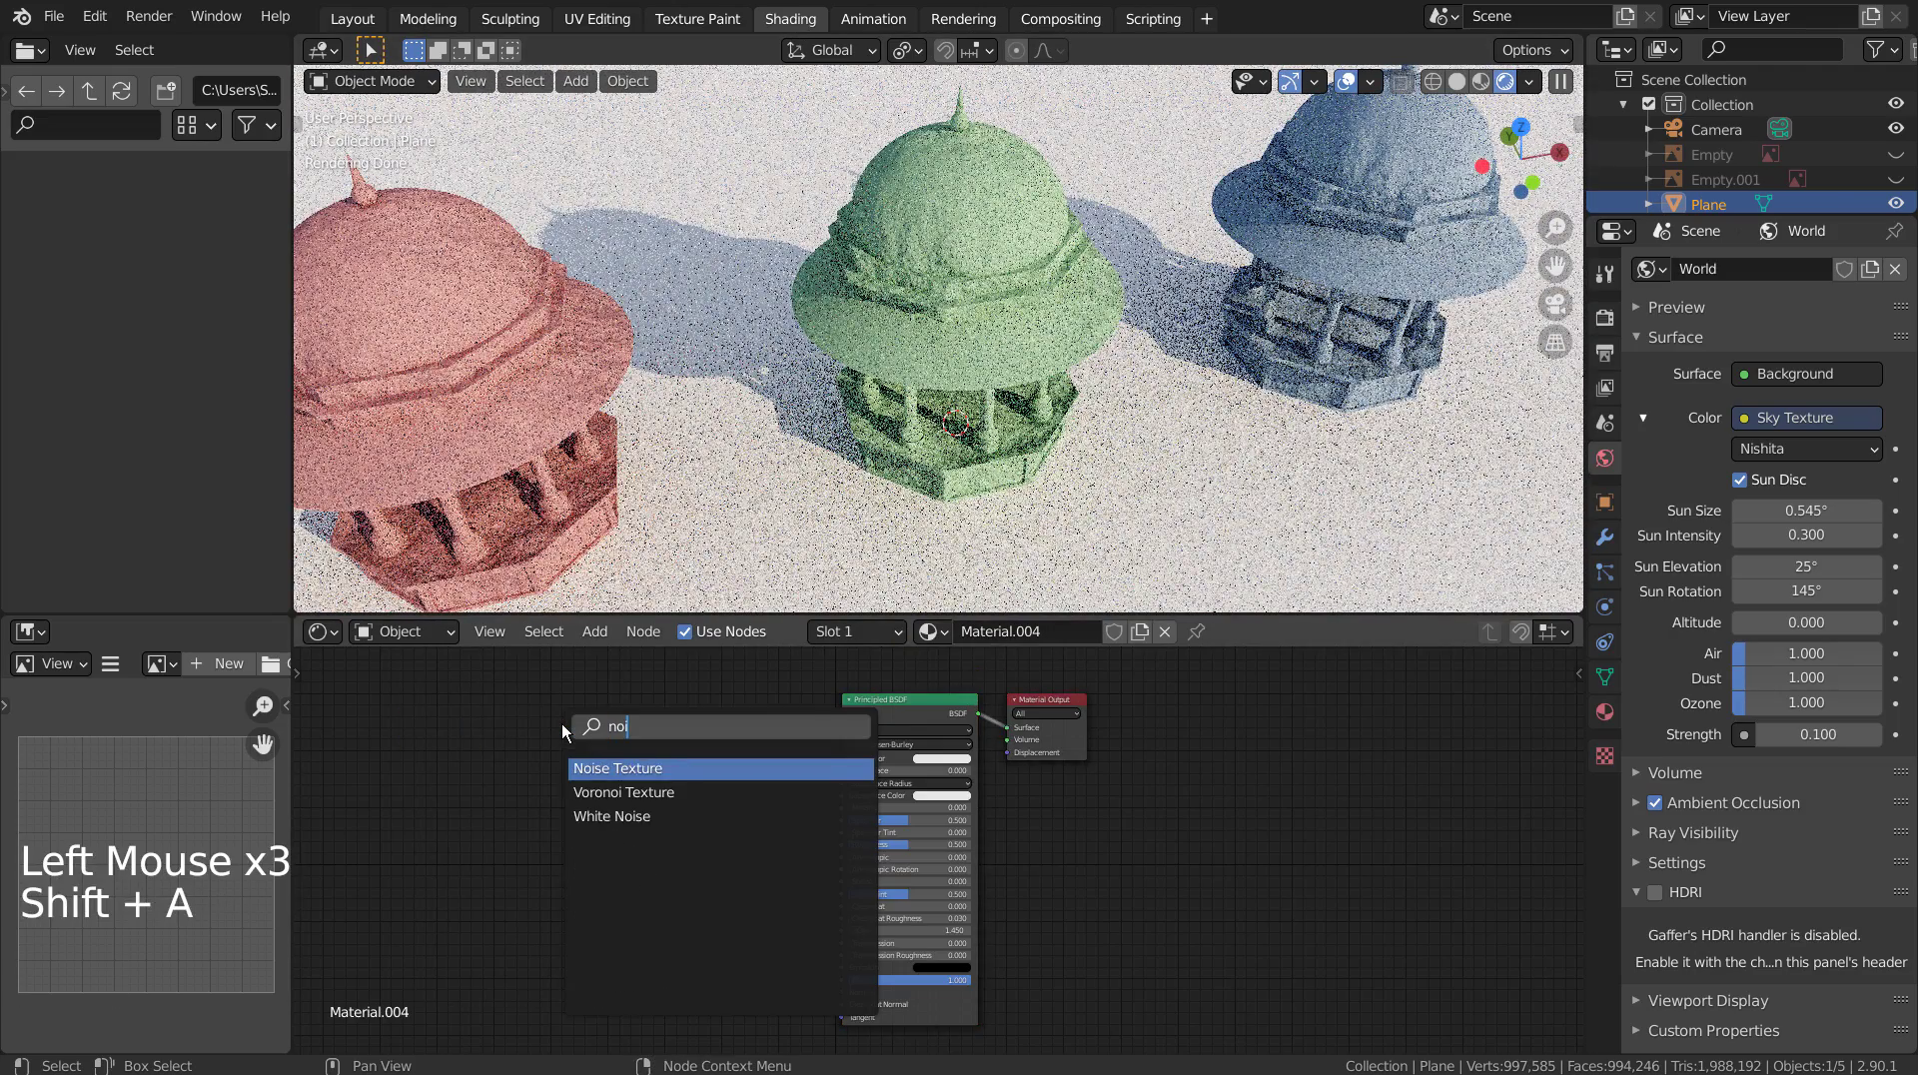
{"action": "key", "text": "Return"}
{"action": "left_click", "coordinate": [666, 736]}
{"action": "left_click_drag", "start_coordinate": [736, 750], "coordinate": [1004, 753]}
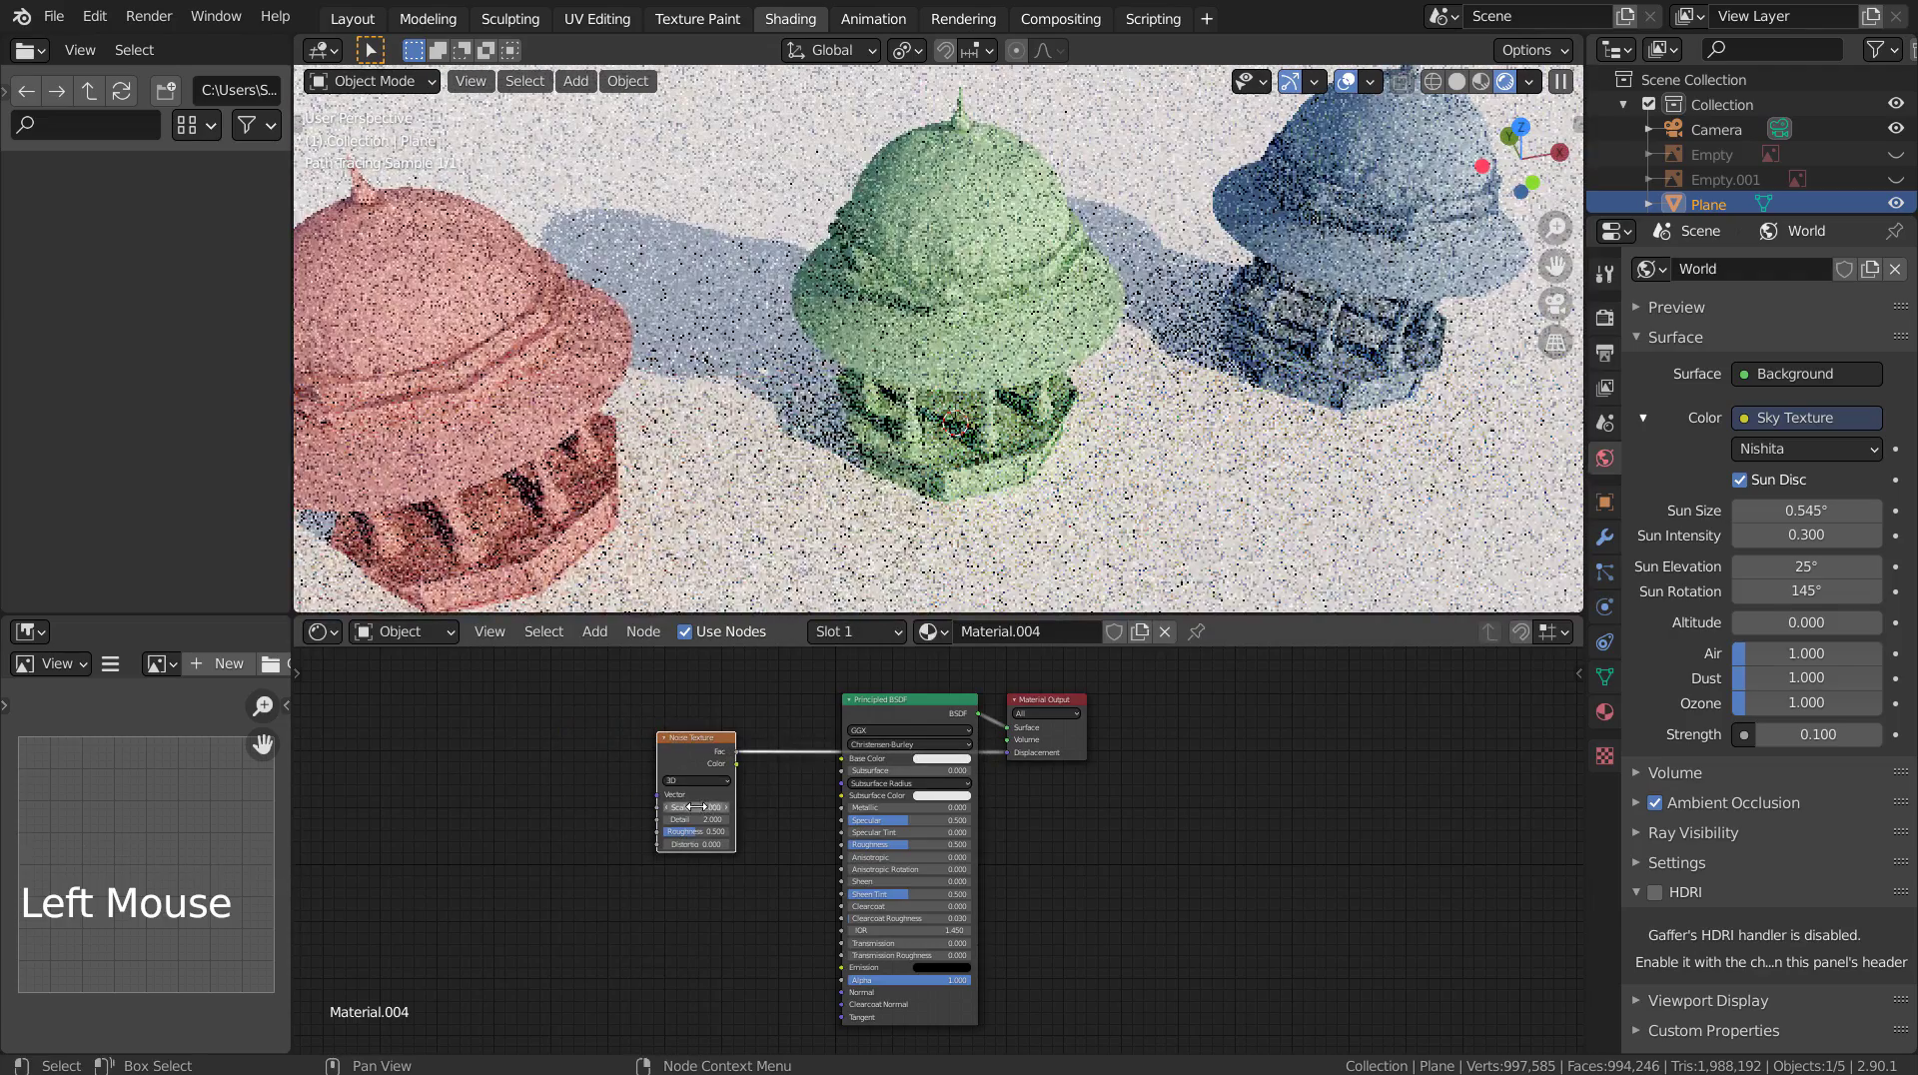
Set the ground material's Noise Texture scale to 355 and its detail to 5.
{"action": "double_click", "coordinate": [698, 807]}
{"action": "type", "text": "5"}
{"action": "key", "text": "Return"}
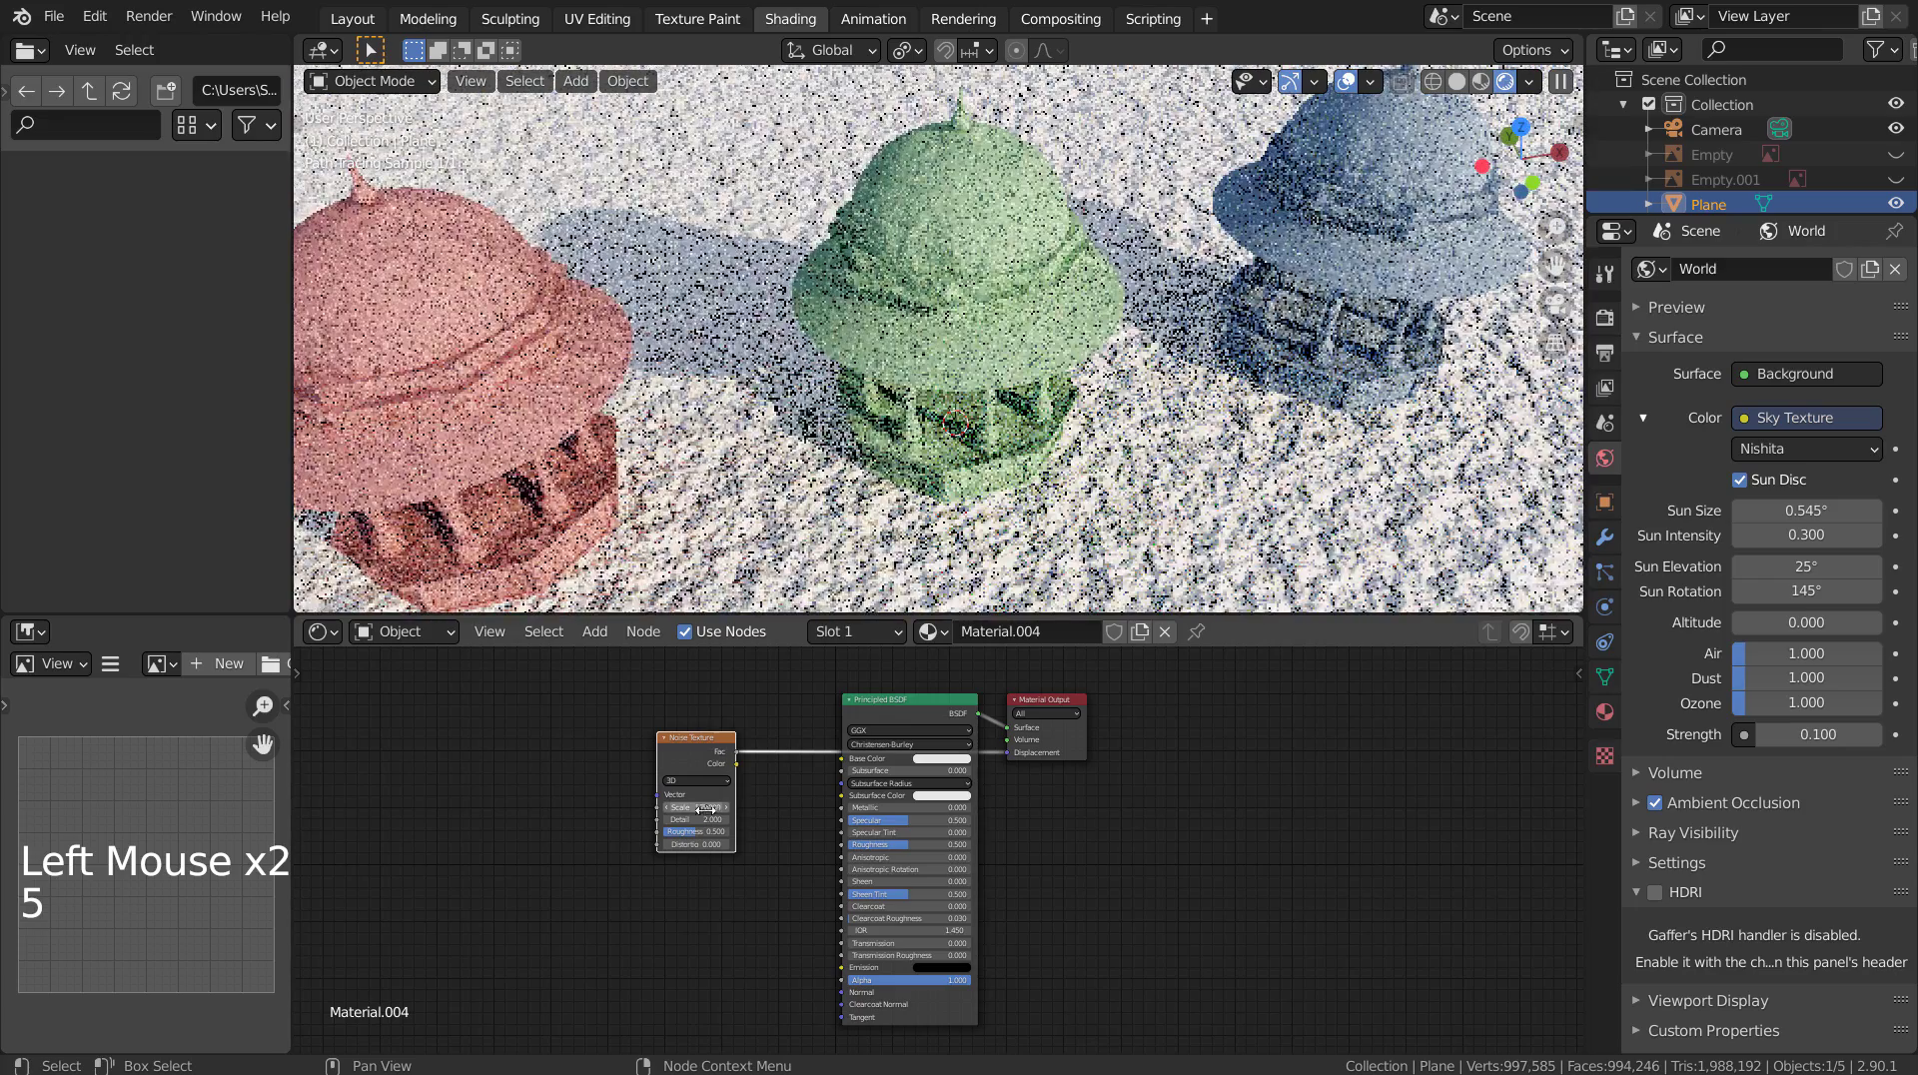
{"action": "left_click_drag", "start_coordinate": [698, 819], "coordinate": [775, 823]}
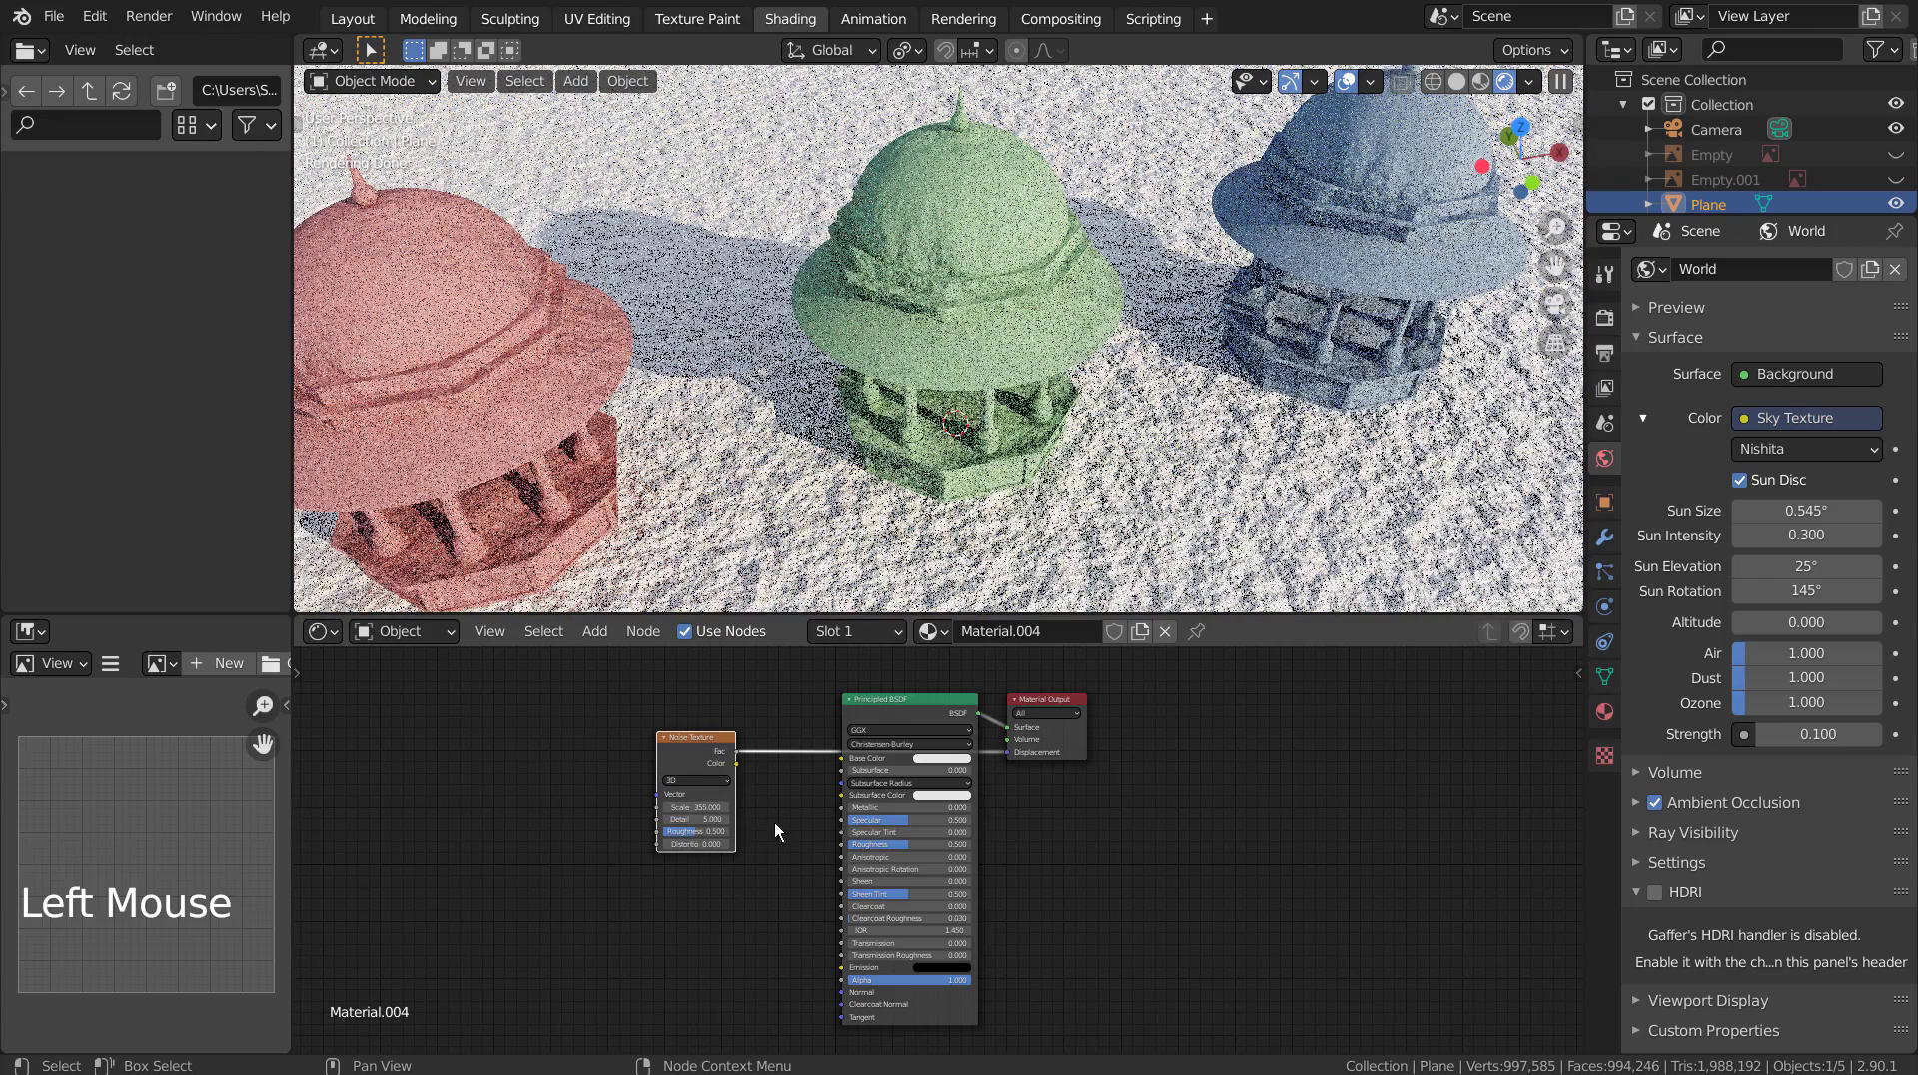
Try several sandy base colors for the ground material and settle on a yellow-orange.
{"action": "left_click", "coordinate": [937, 759]}
{"action": "left_click", "coordinate": [945, 658]}
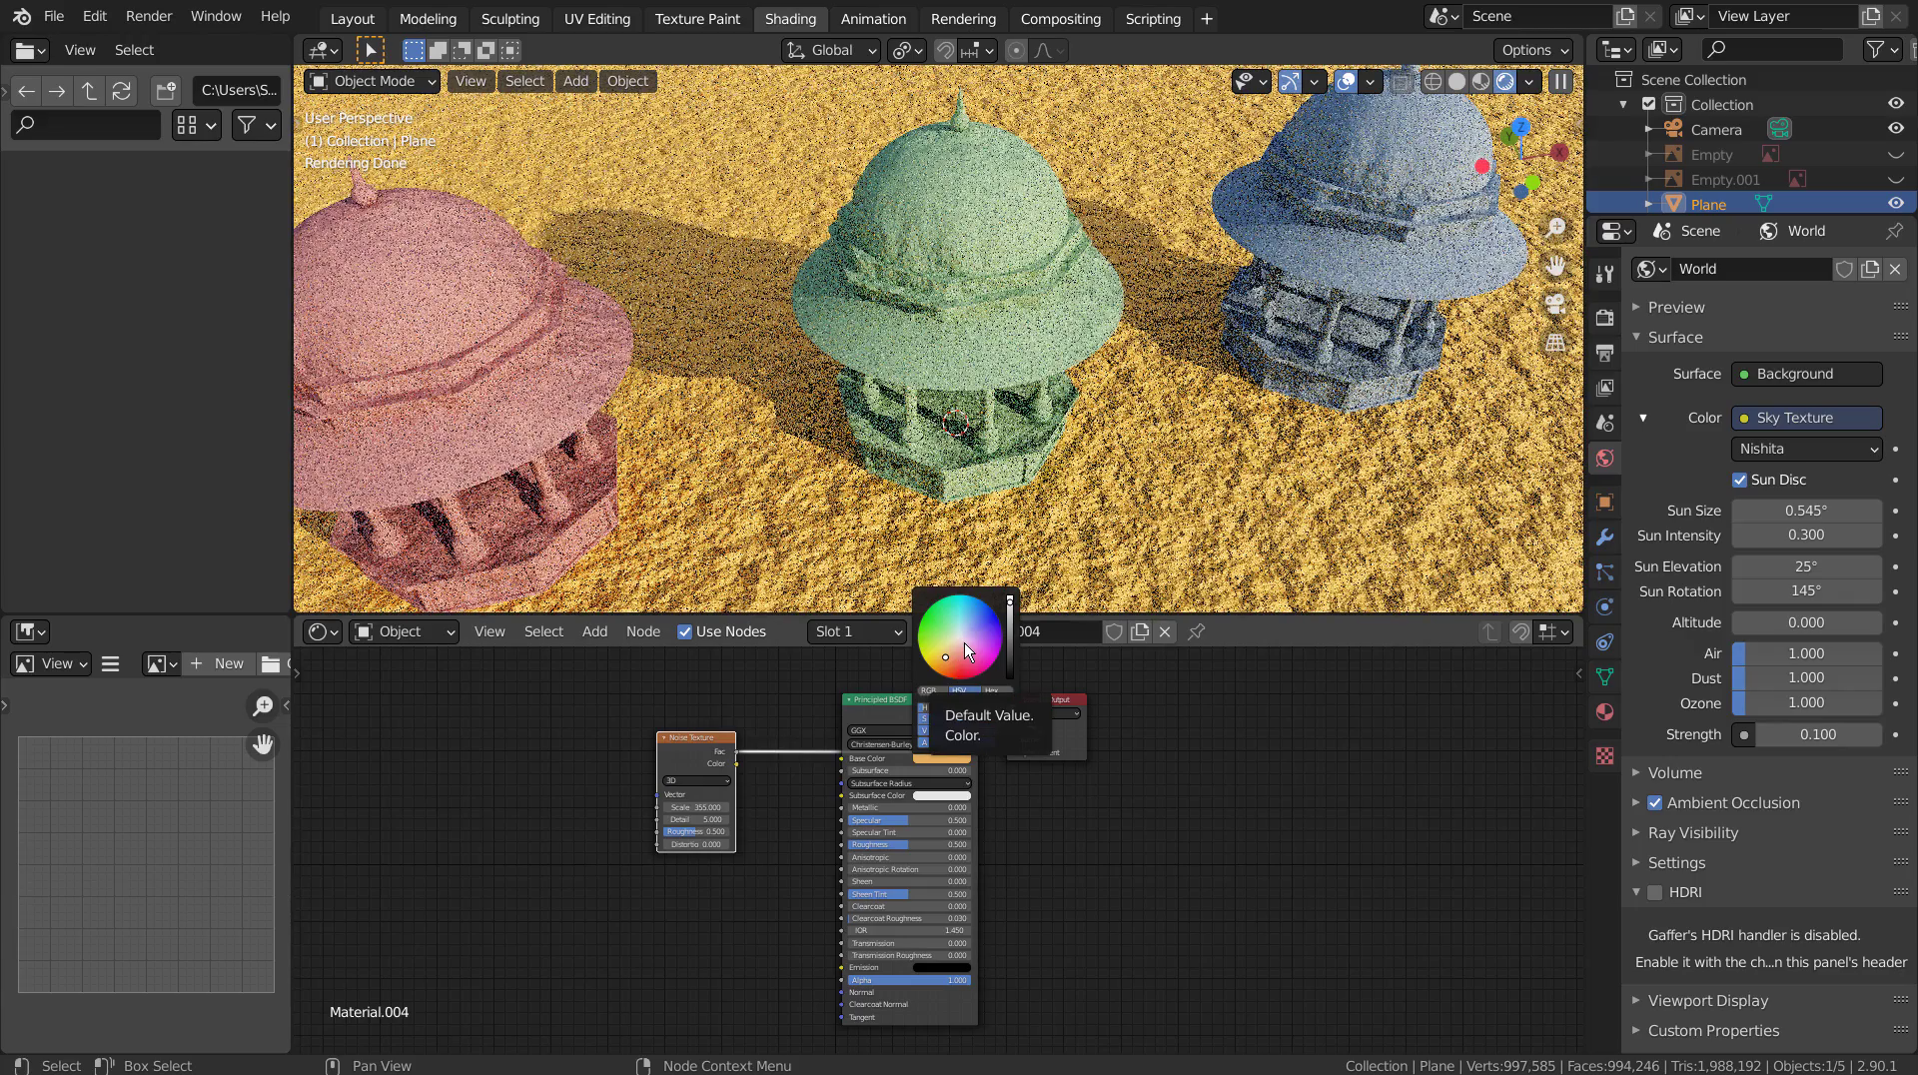
{"action": "left_click", "coordinate": [963, 643]}
{"action": "left_click", "coordinate": [951, 644]}
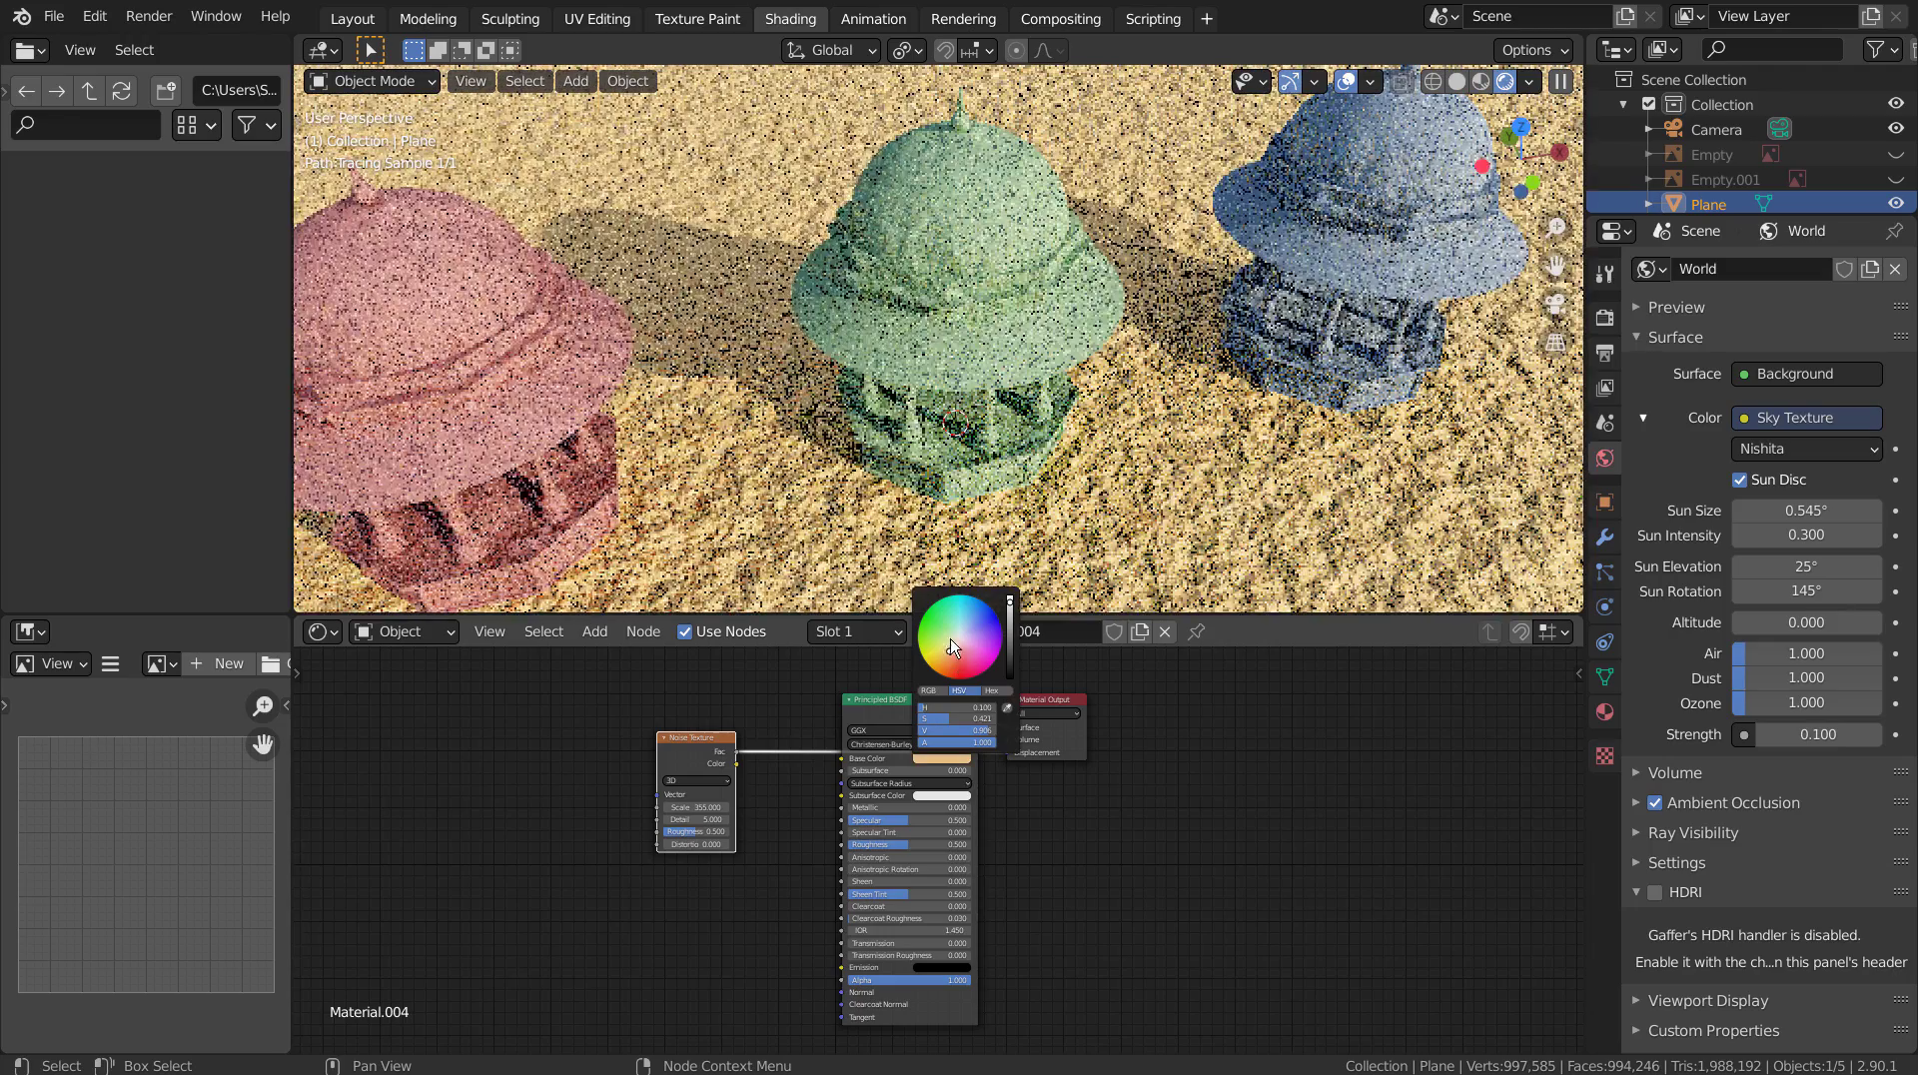
{"action": "left_click", "coordinate": [950, 631]}
{"action": "left_click", "coordinate": [947, 657]}
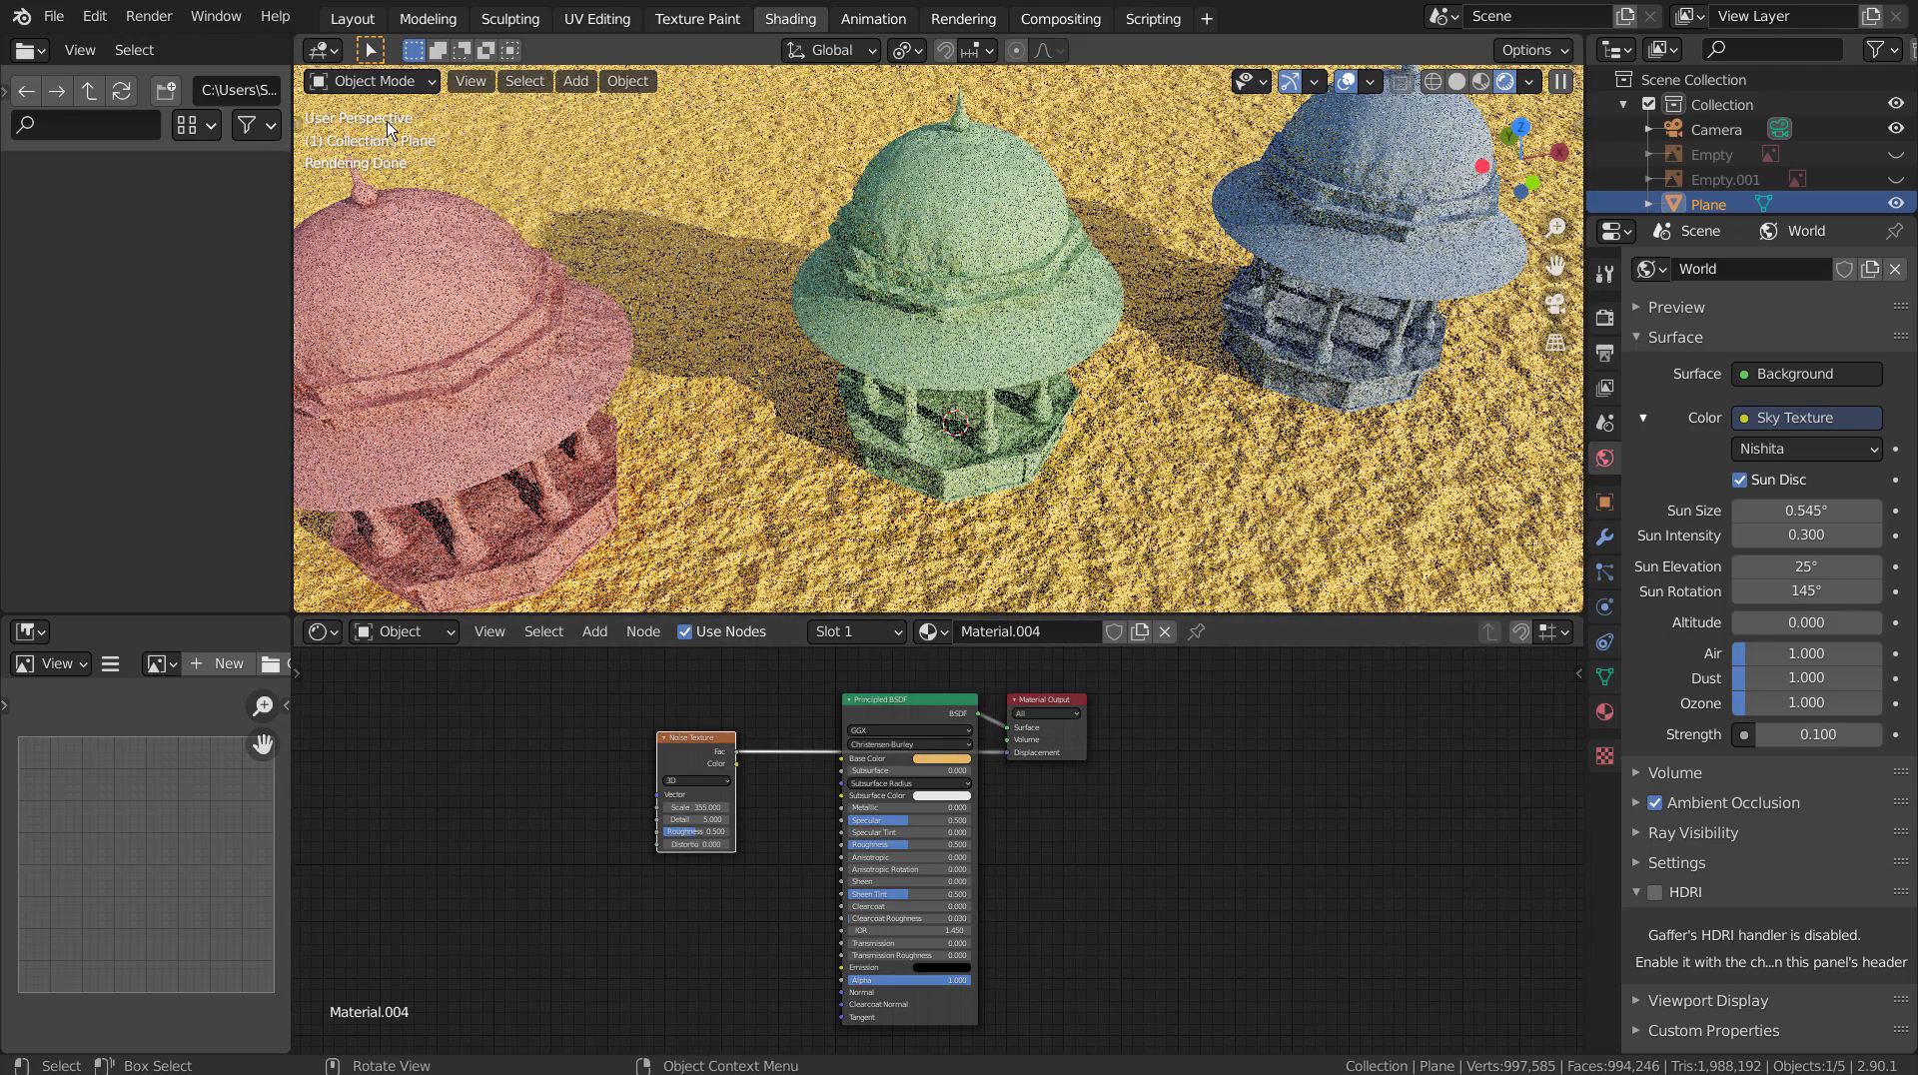
Examine the ground material's full node setup in an enlarged node editor, and return to the camera layout.
{"action": "key", "text": "ctrl+space"}
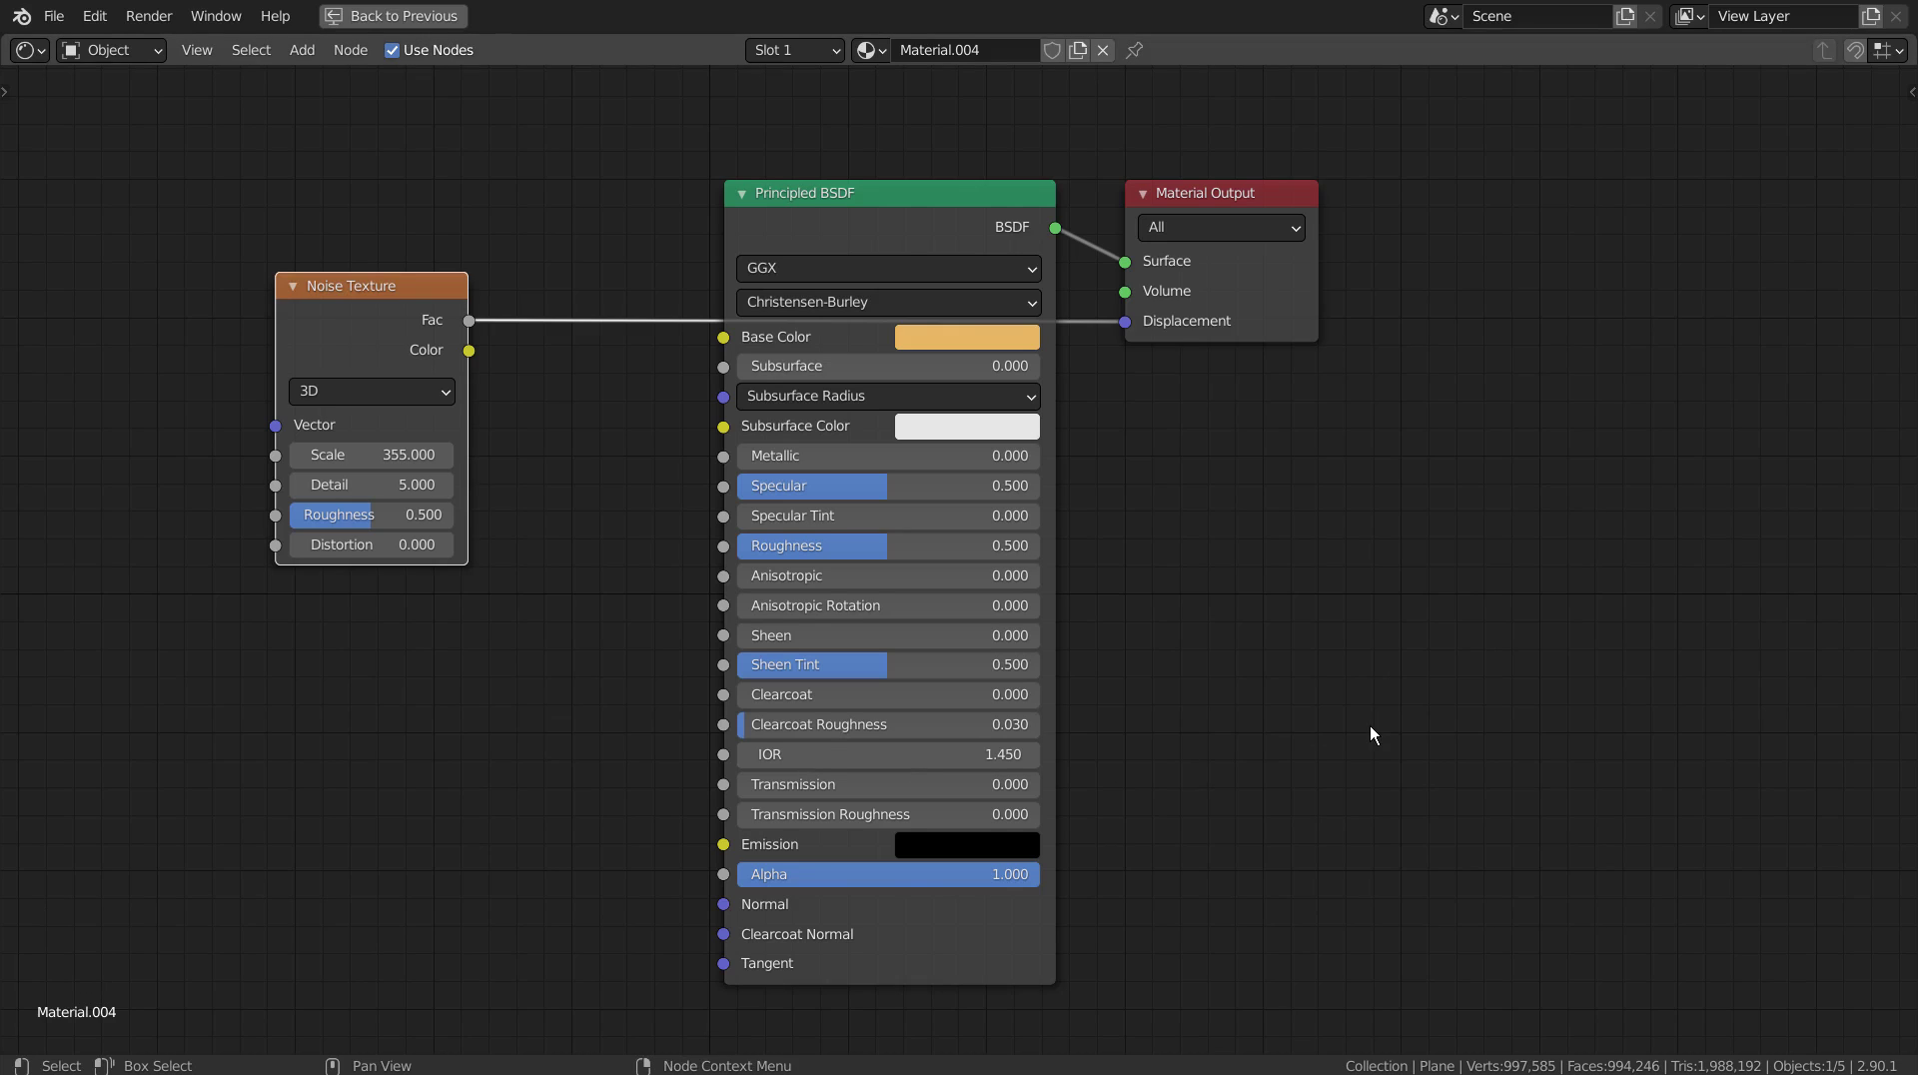
{"action": "key", "text": "ctrl+space"}
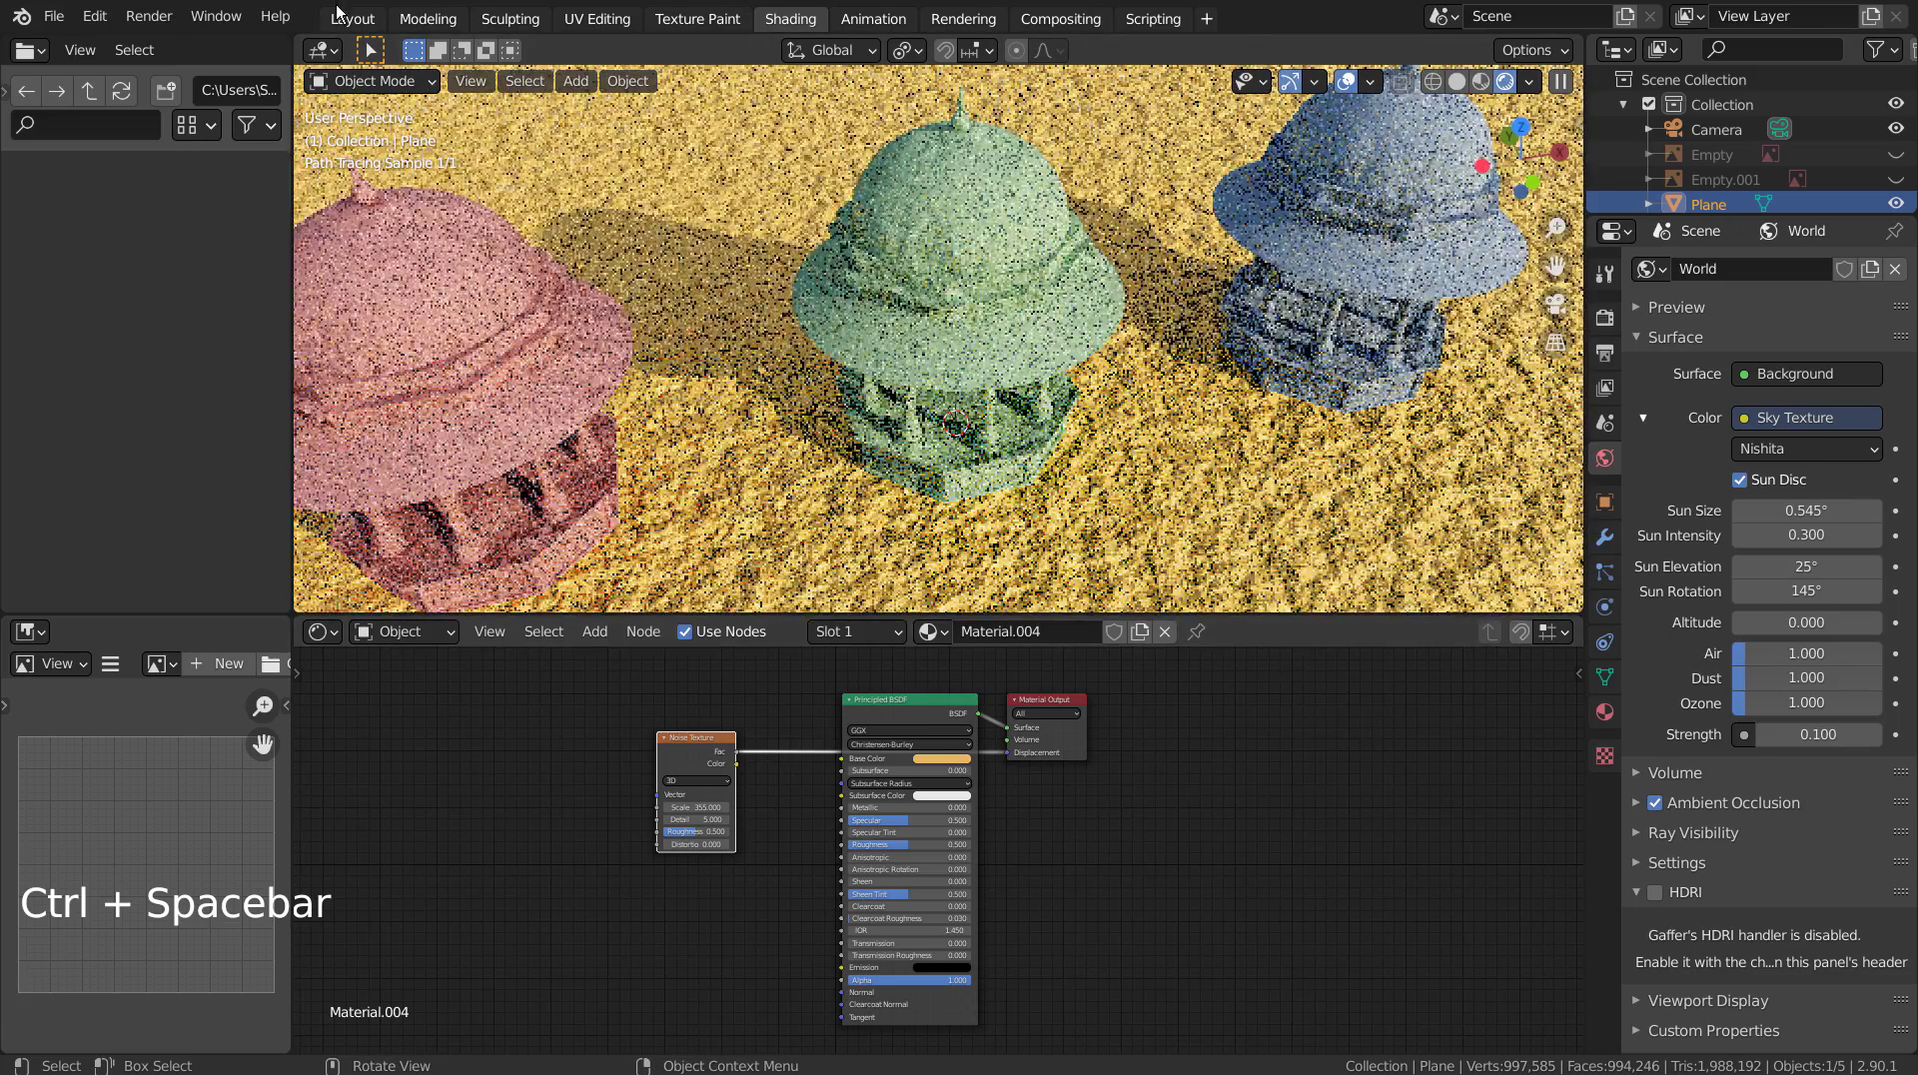
{"action": "left_click", "coordinate": [349, 18]}
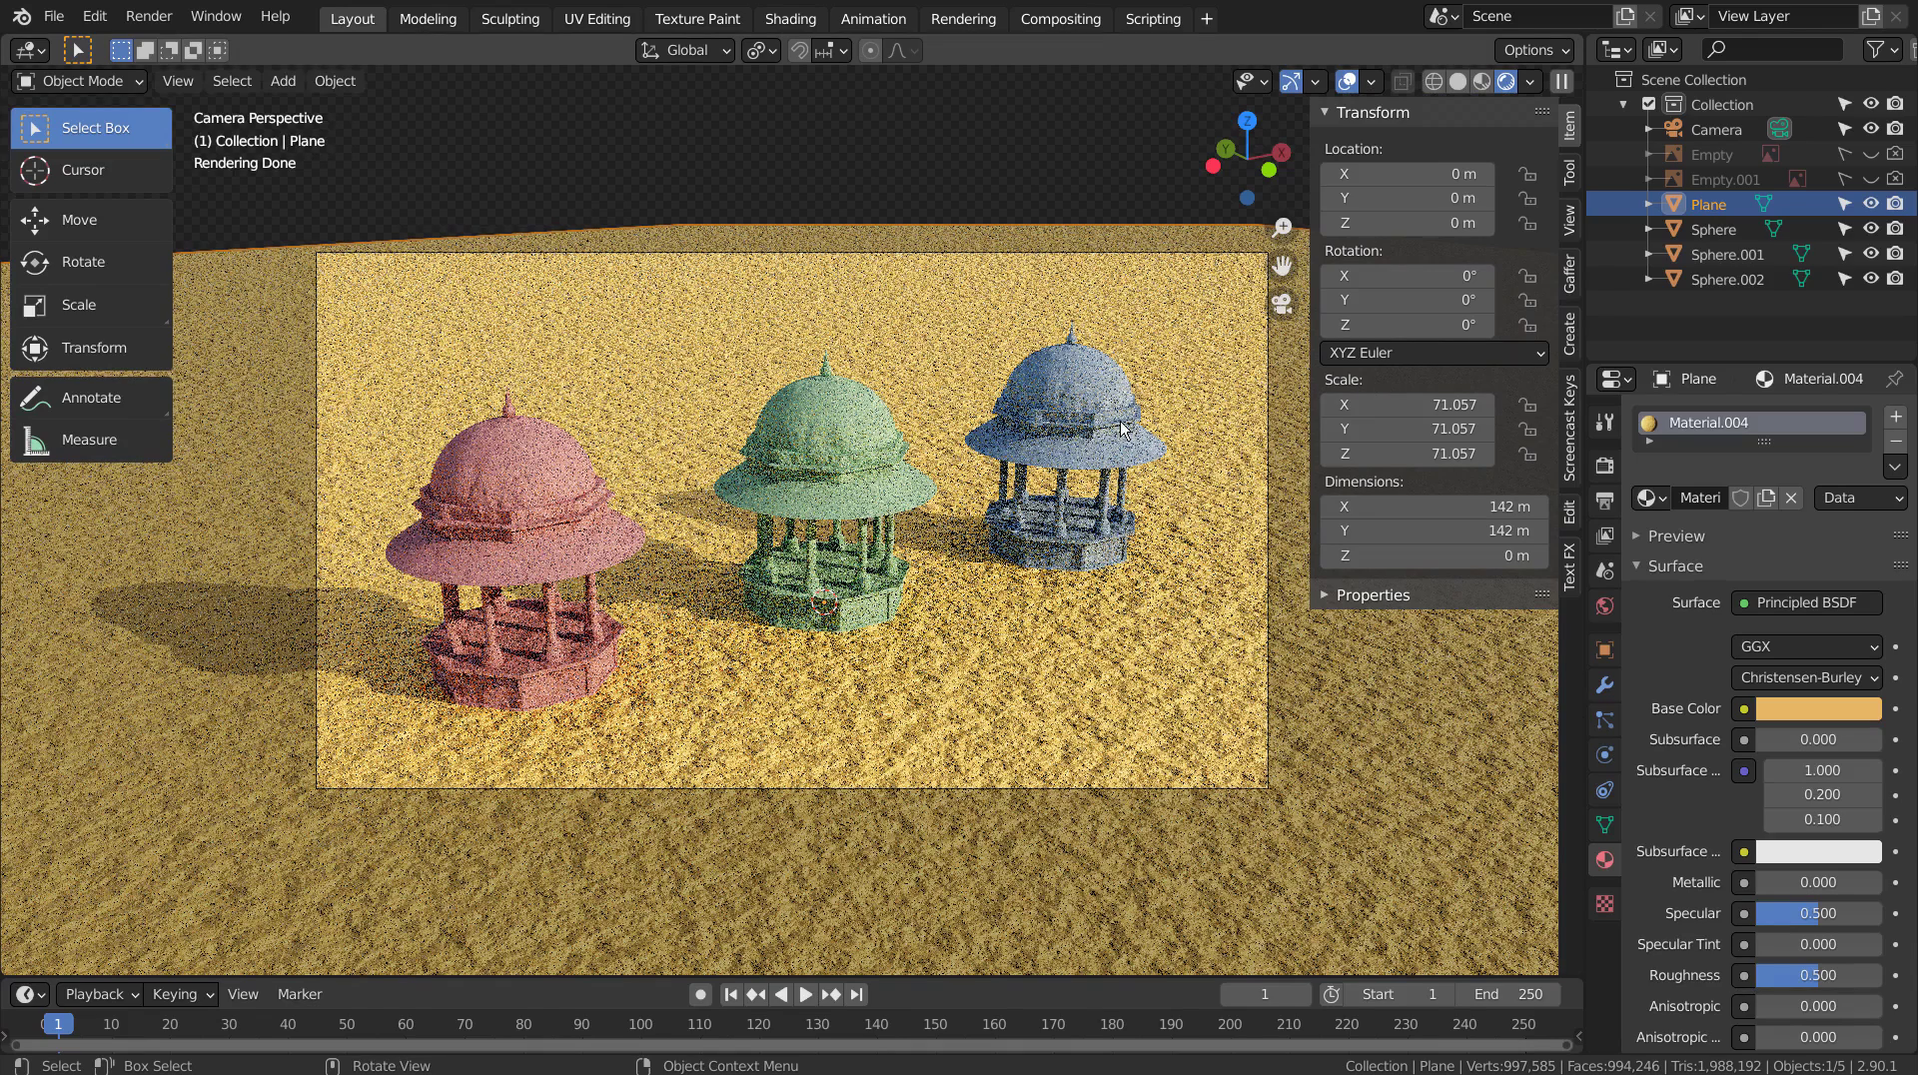
Deselect the ground plane and save the blend file.
{"action": "left_click", "coordinate": [811, 172]}
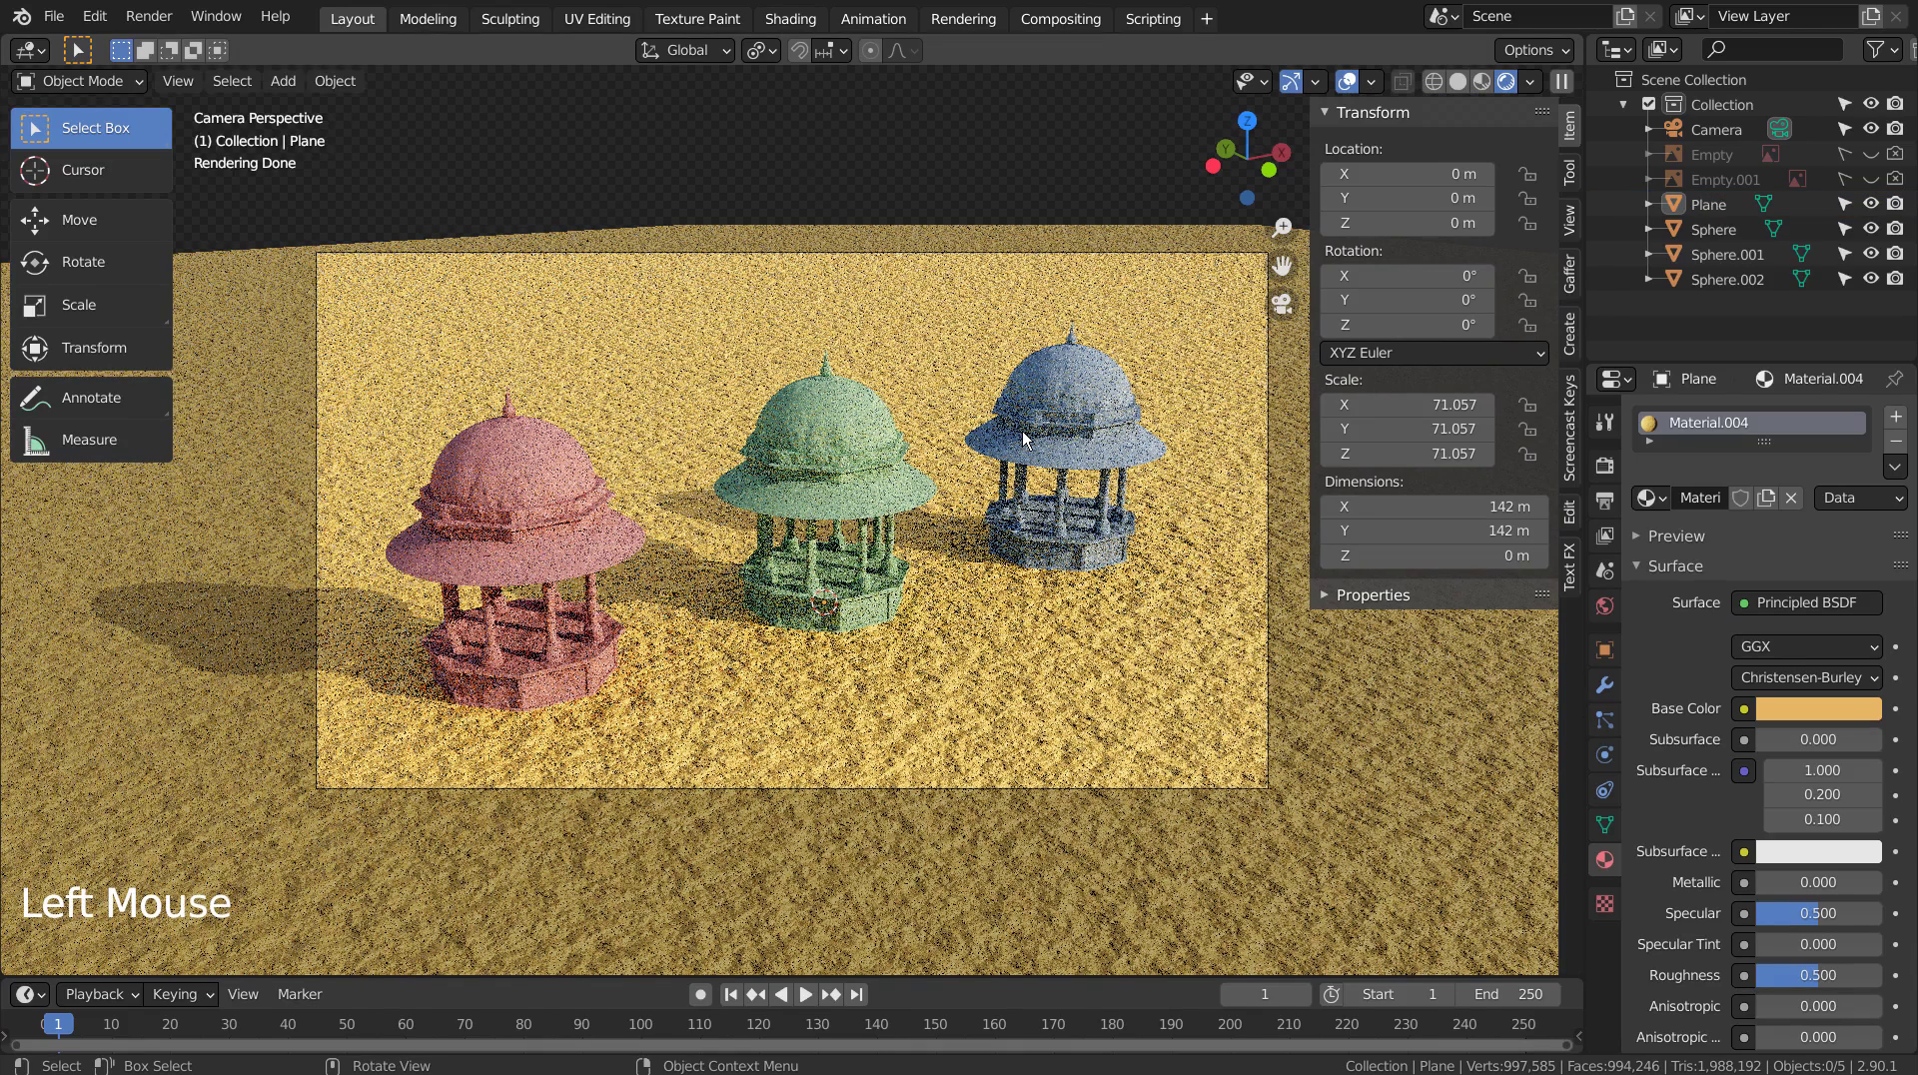
{"action": "key", "text": "ctrl"}
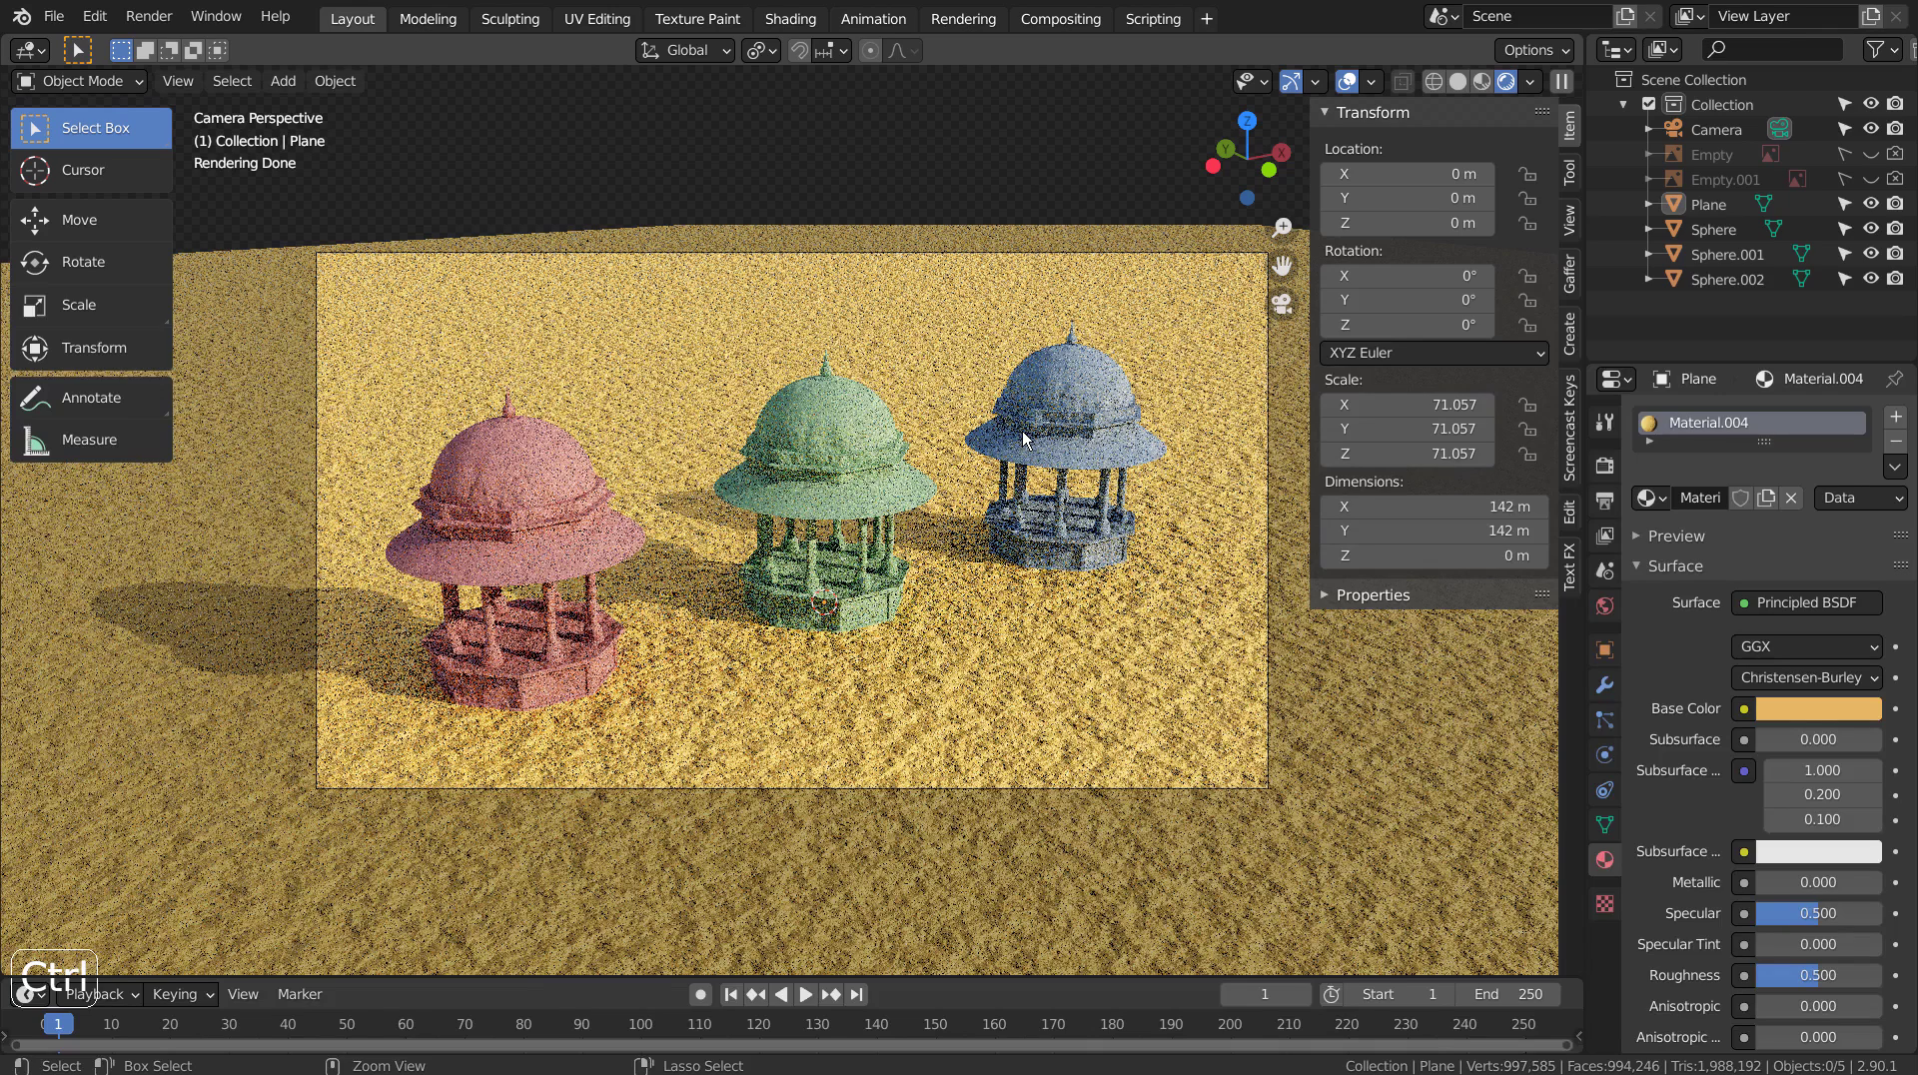
{"action": "key", "text": "ctrl+s"}
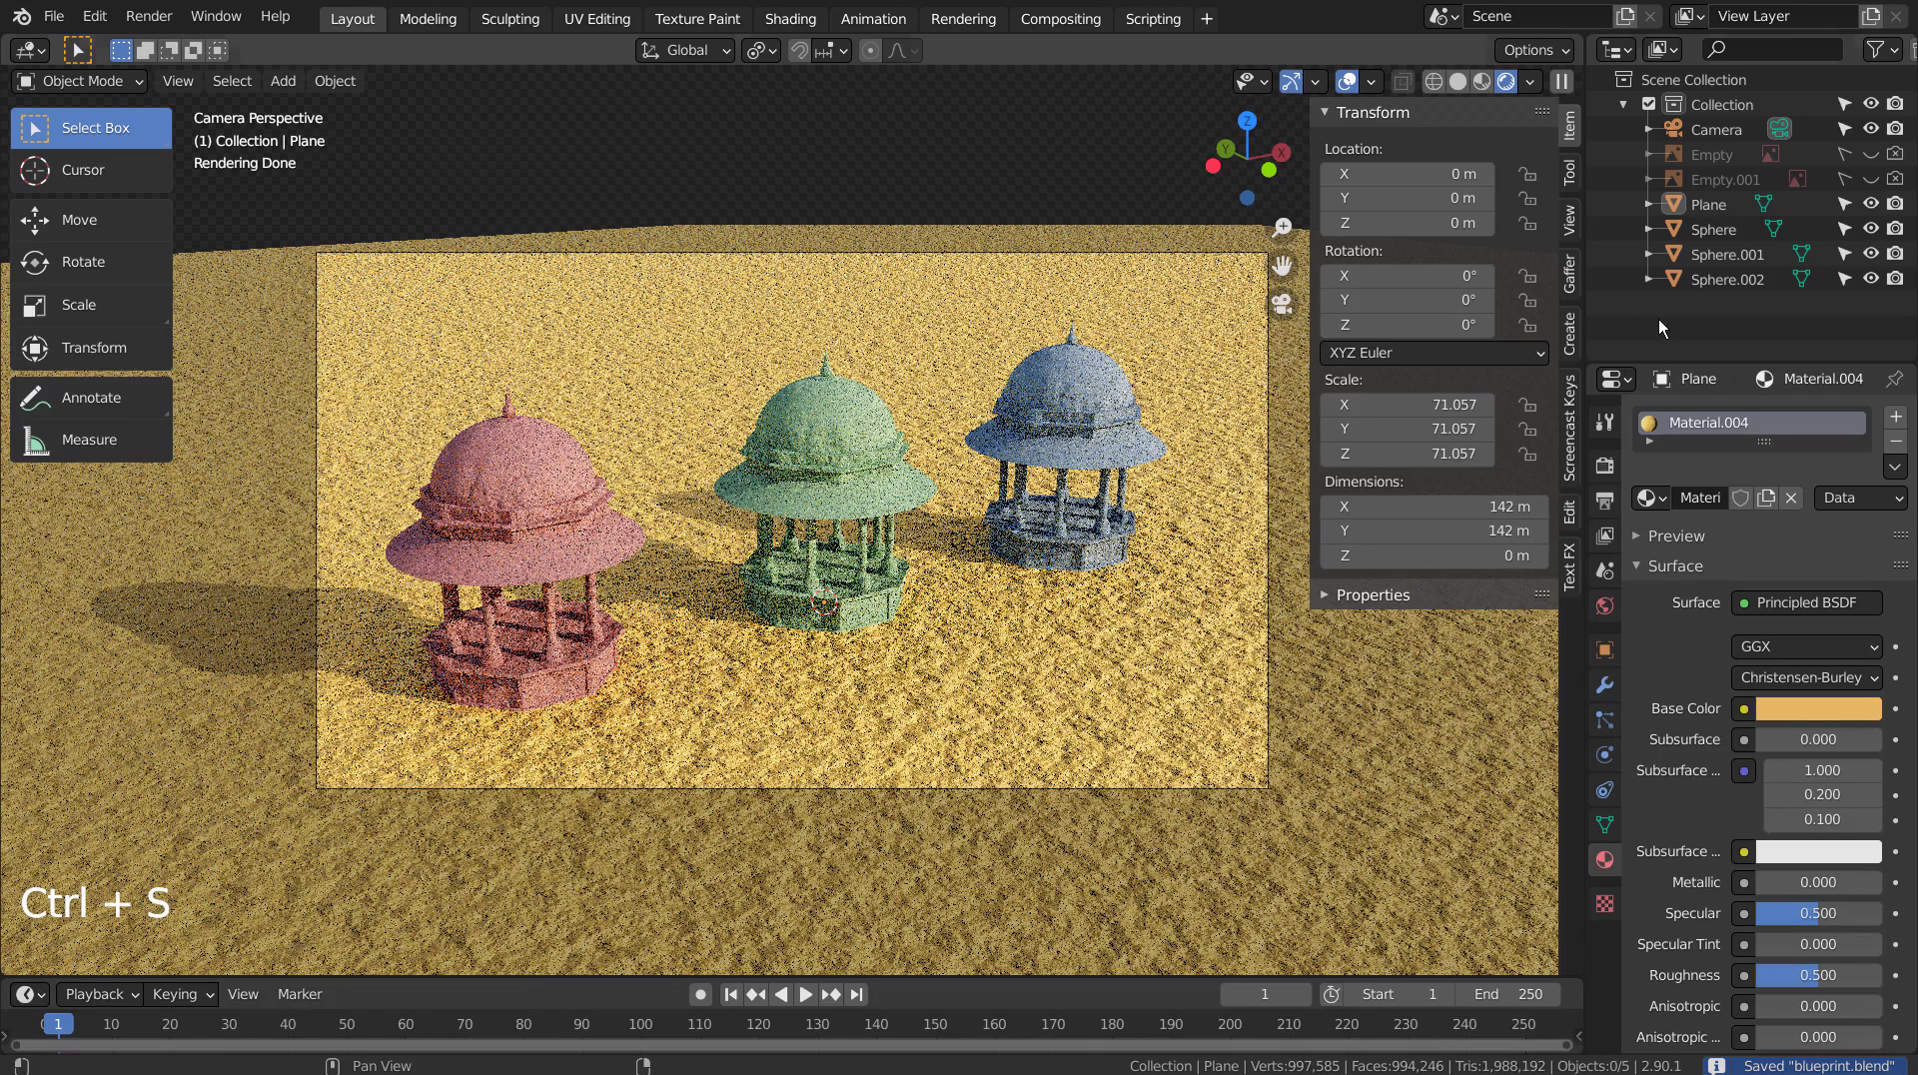
Leave the compositor with Use Nodes off and set the Cycles render samples to 32.
{"action": "left_click", "coordinate": [1607, 501]}
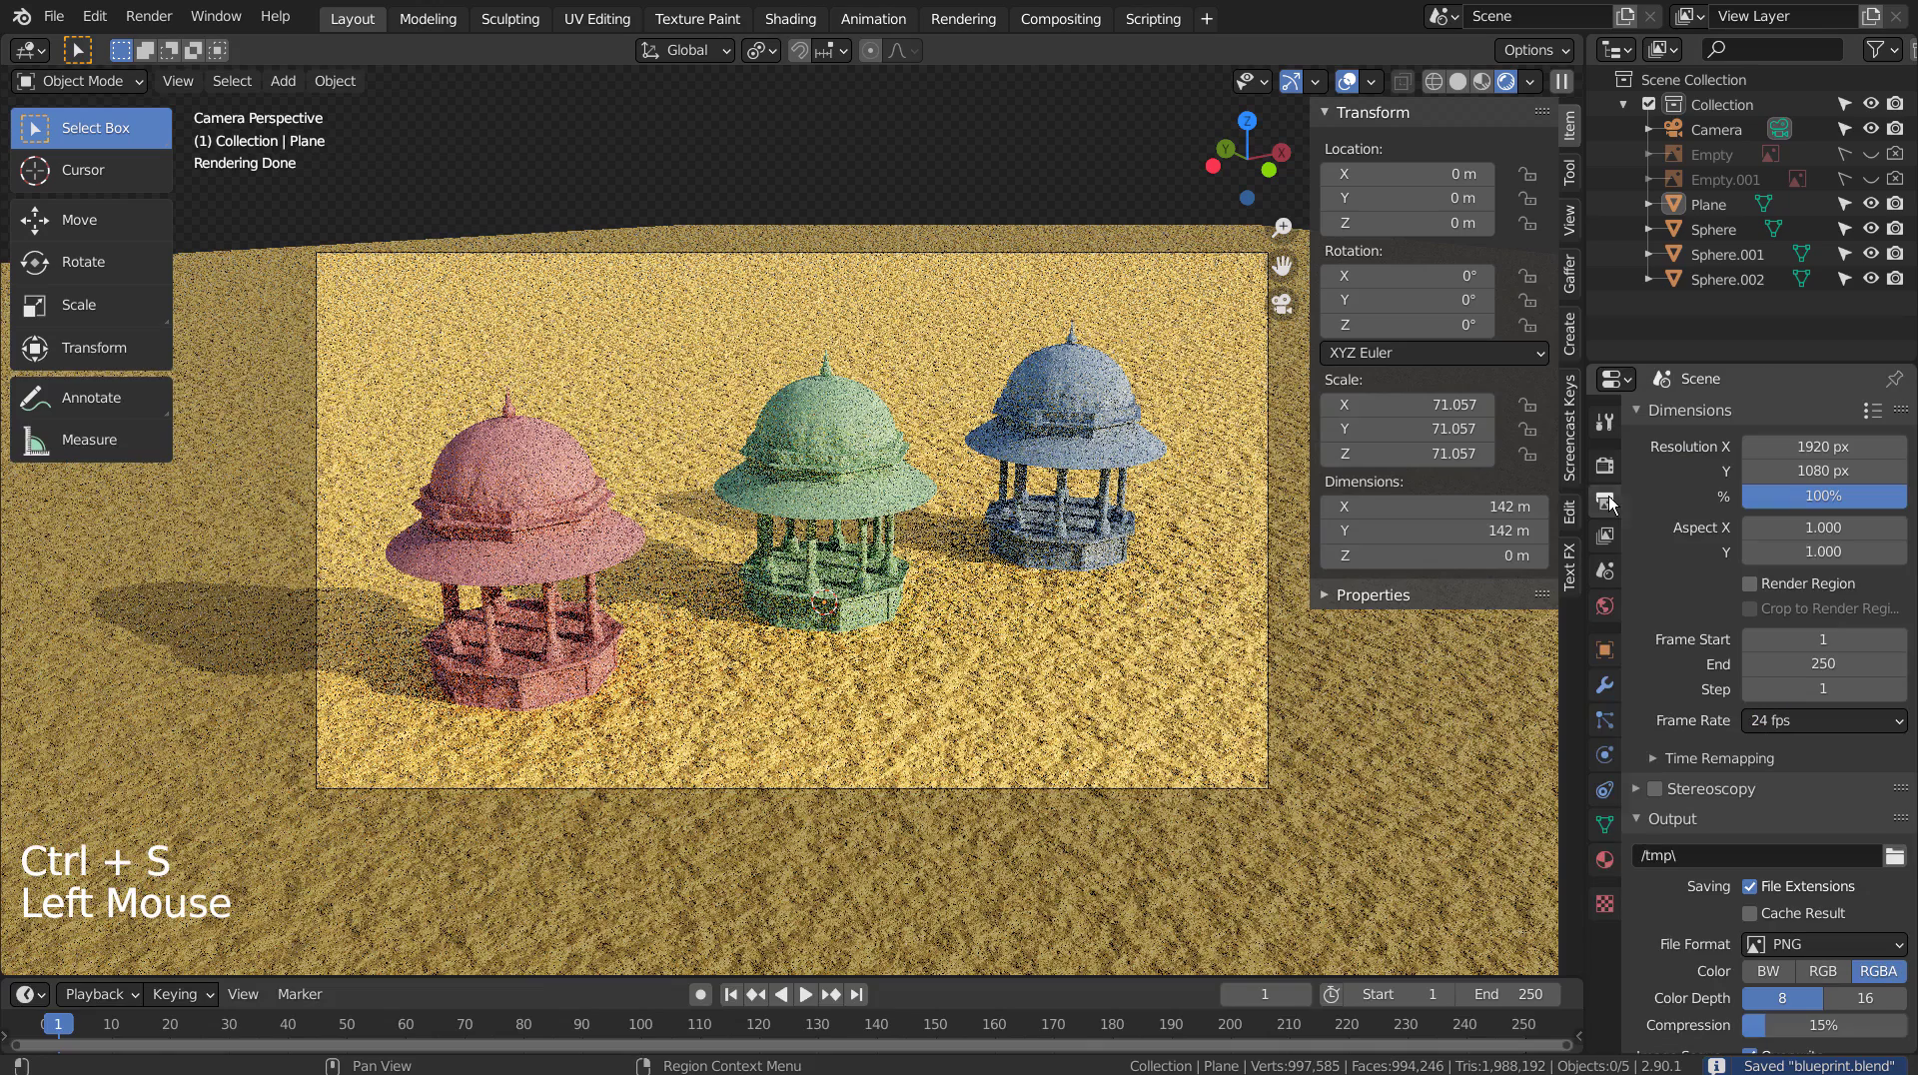
{"action": "left_click", "coordinate": [1605, 465]}
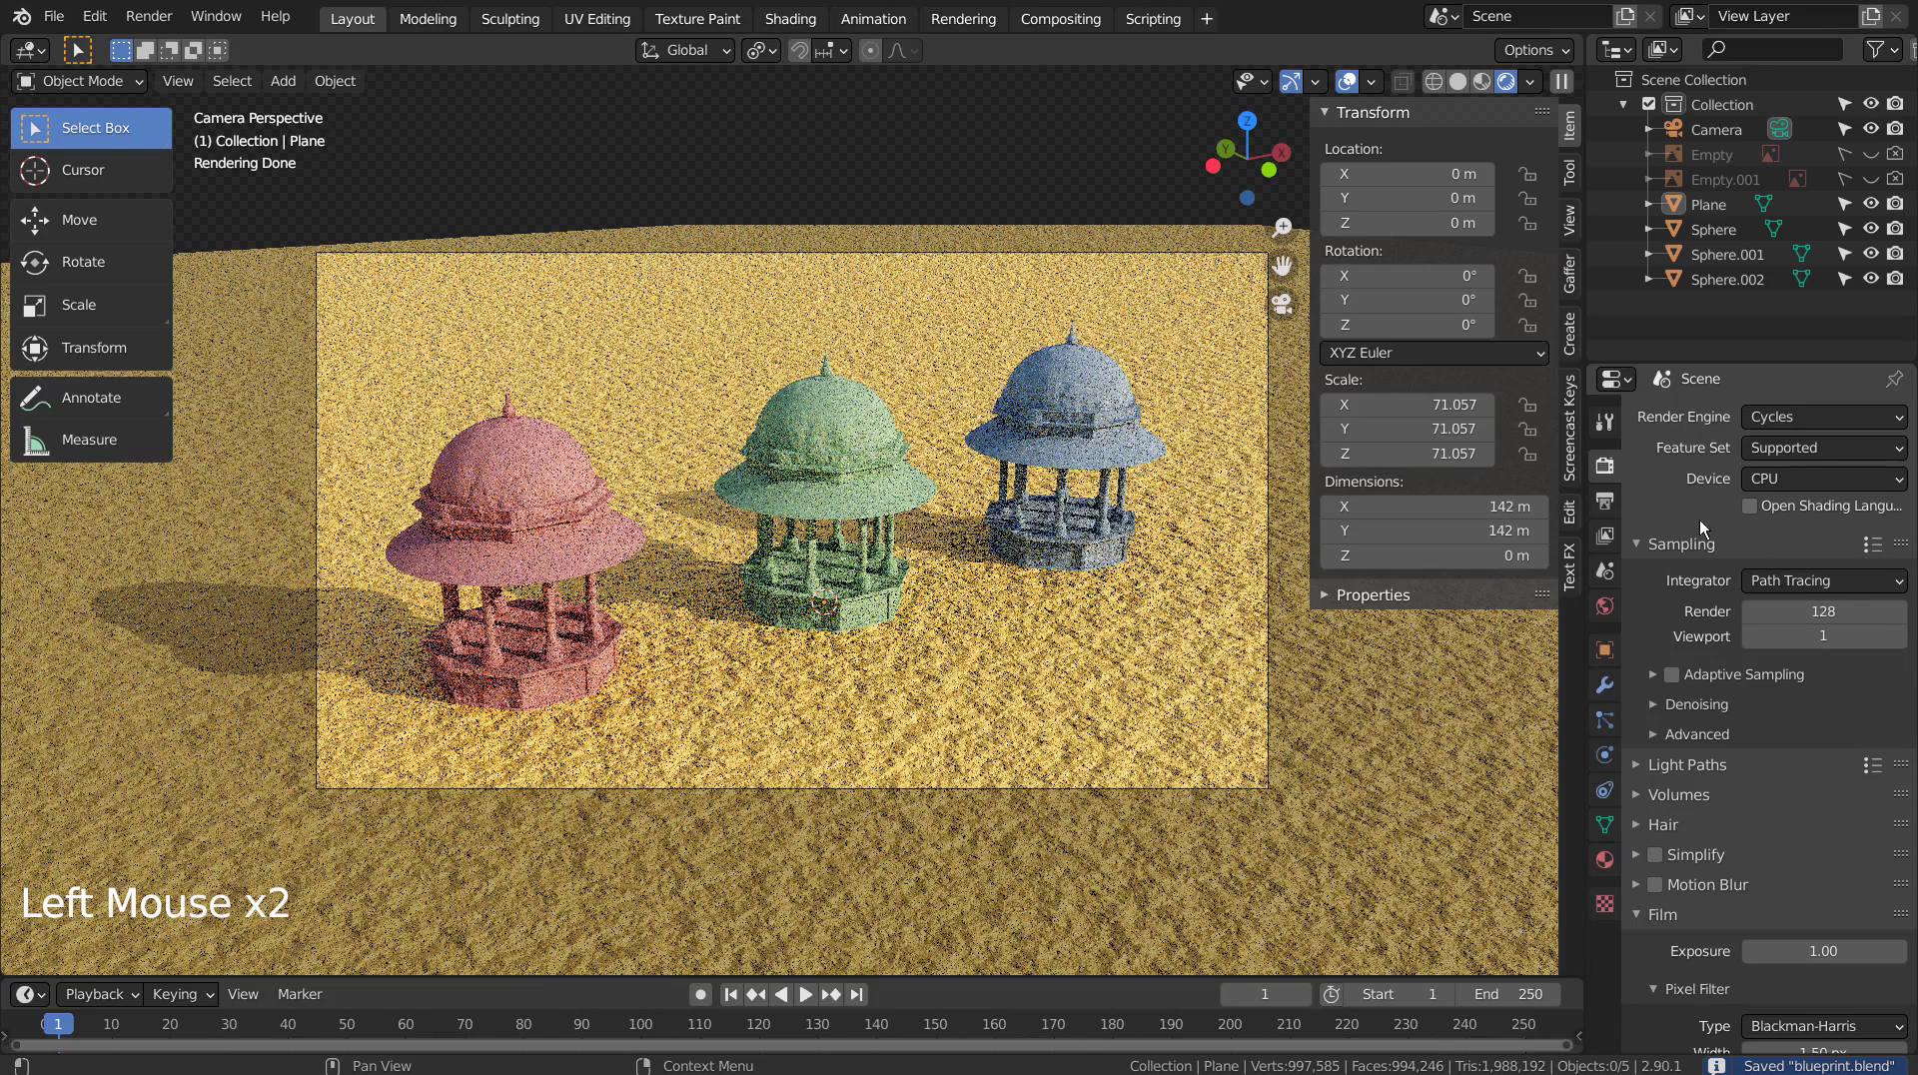
{"action": "left_click", "coordinate": [1798, 611]}
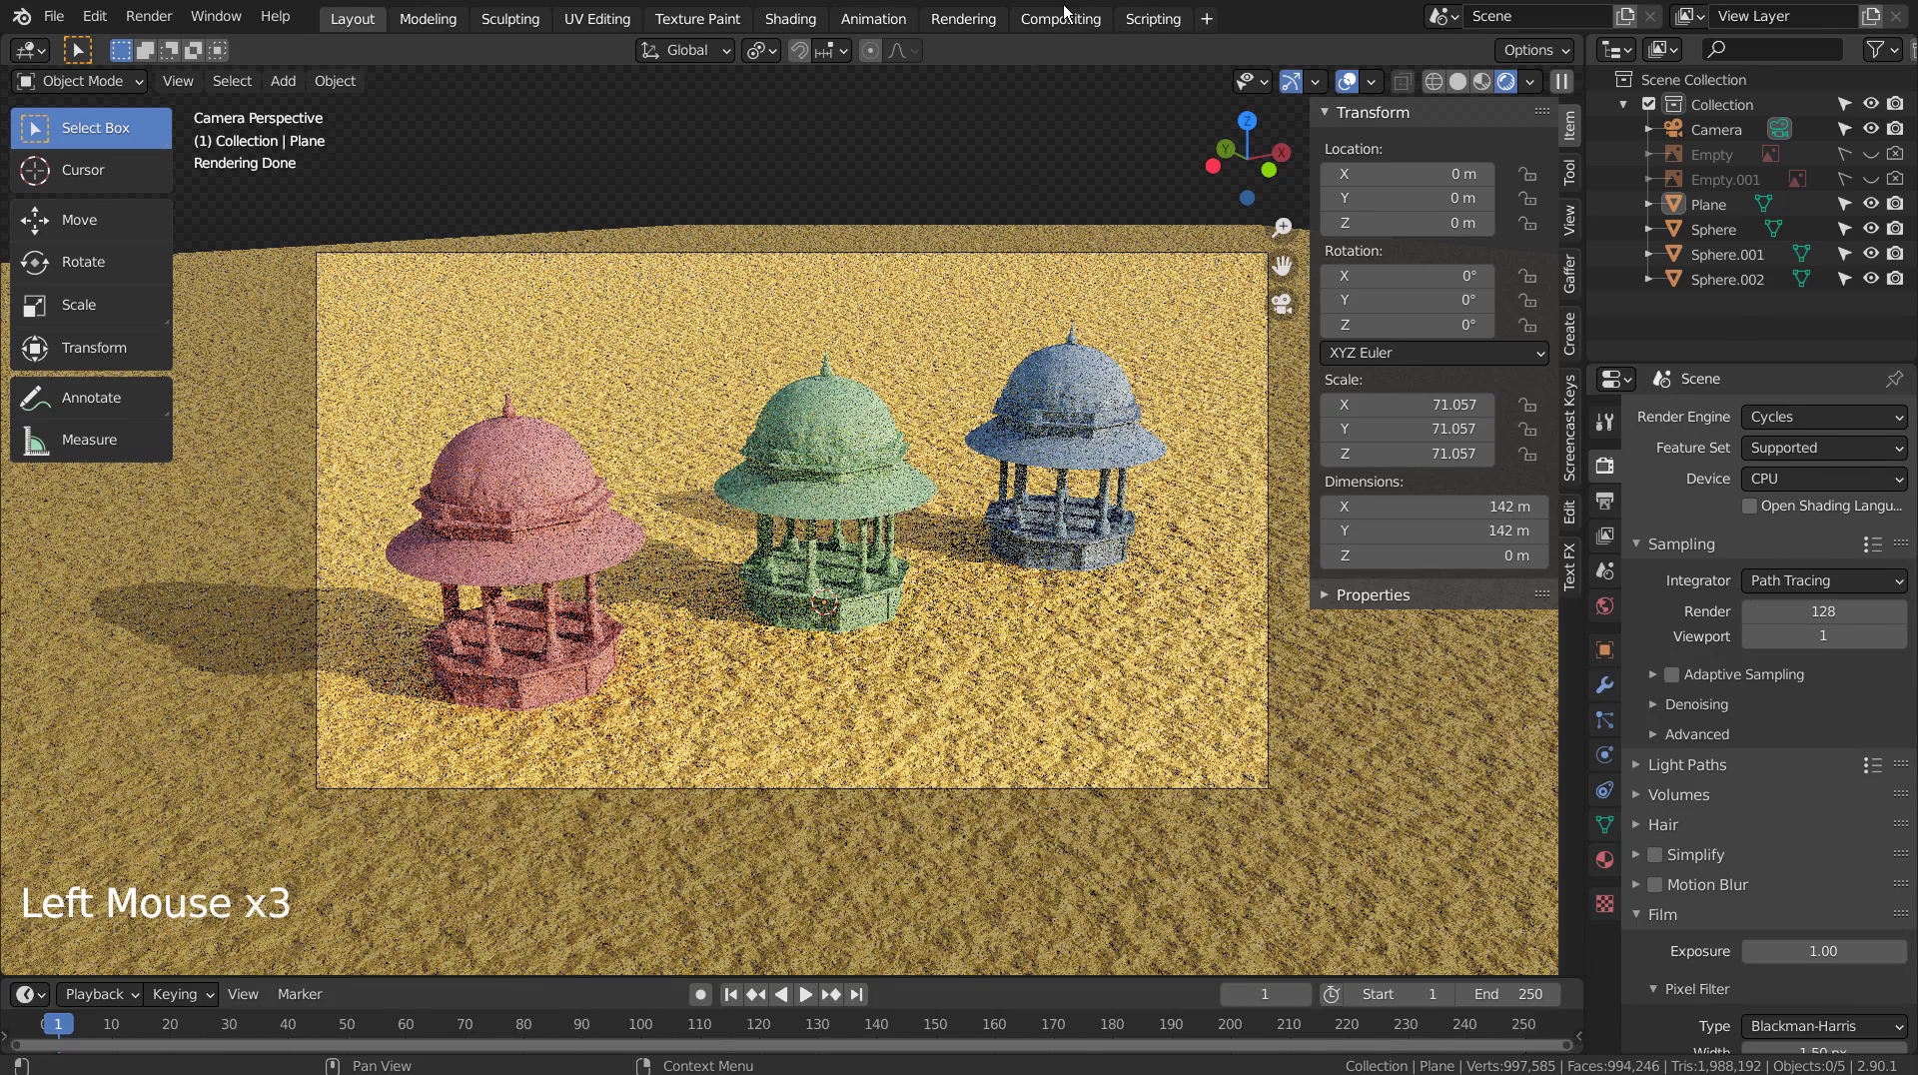
{"action": "left_click", "coordinate": [1060, 18]}
{"action": "left_click", "coordinate": [271, 52]}
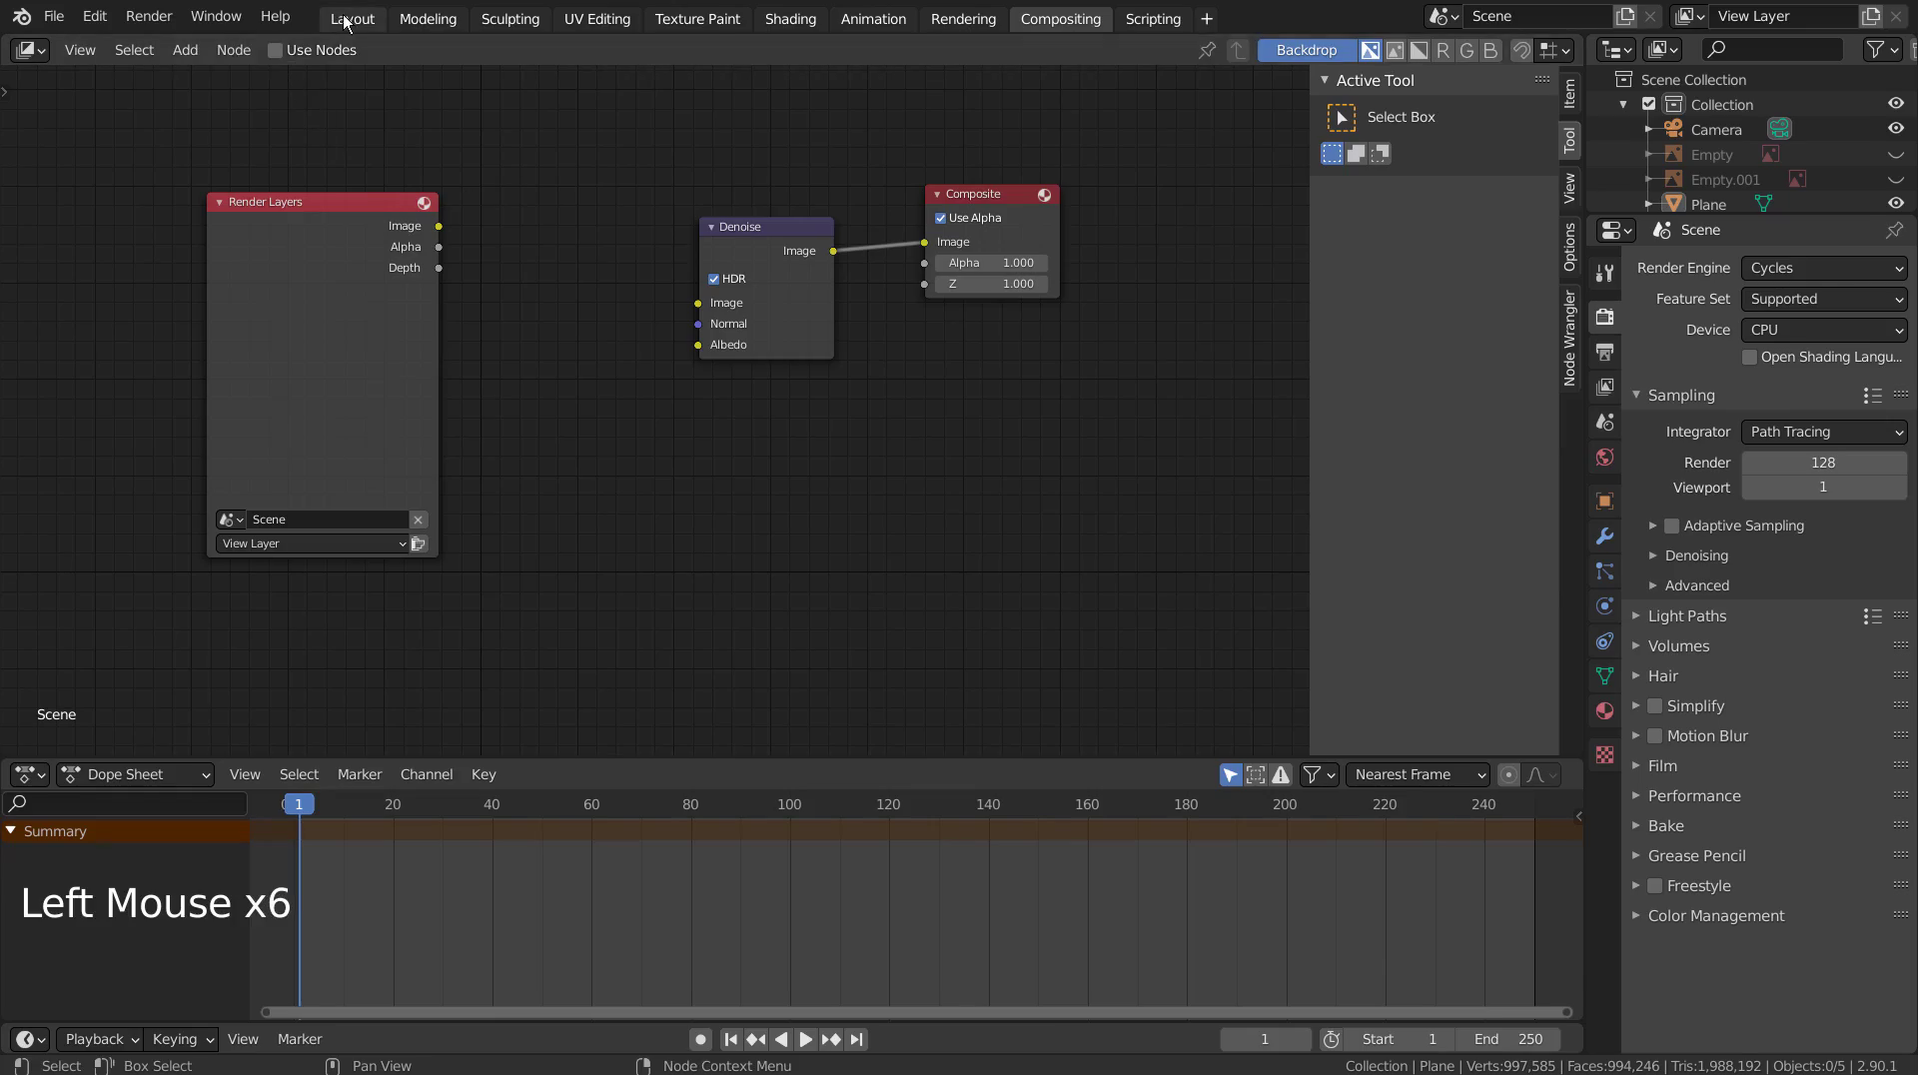
{"action": "left_click", "coordinate": [351, 18]}
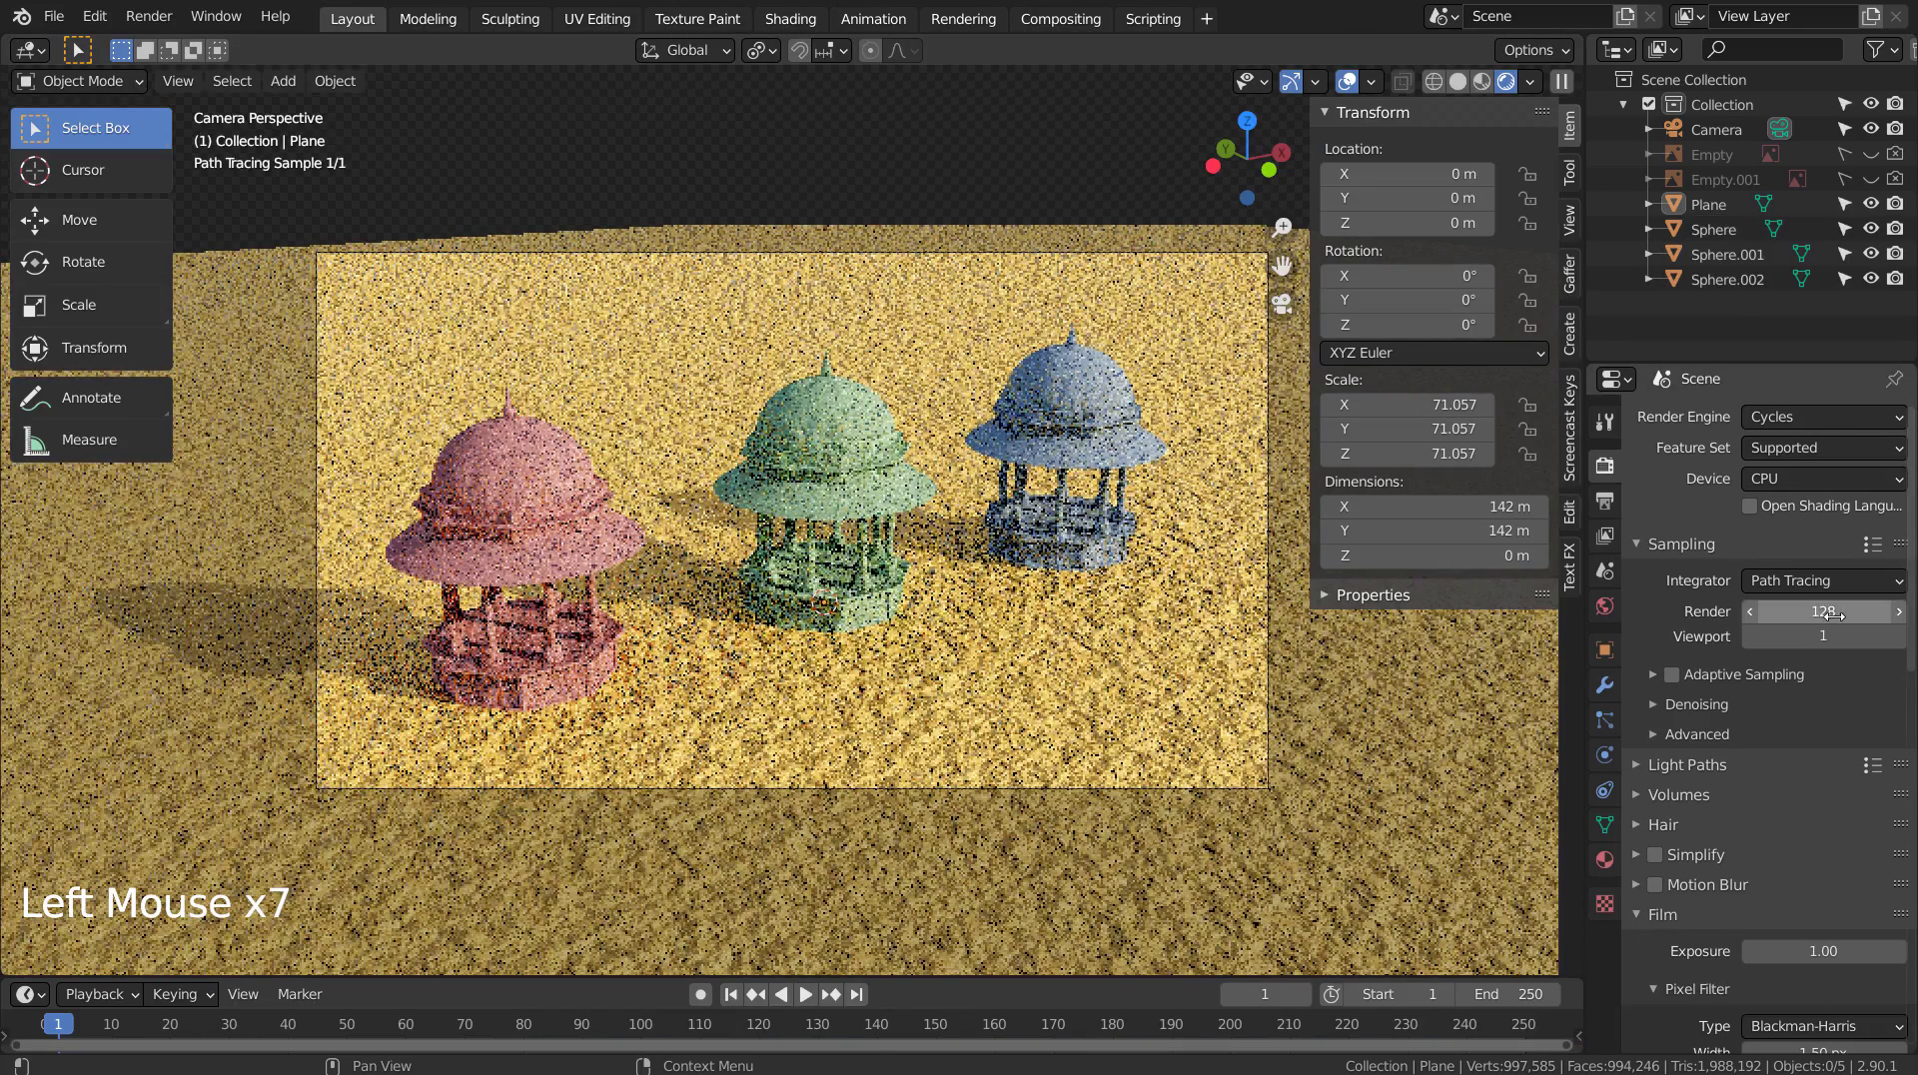
{"action": "left_click_drag", "start_coordinate": [1833, 615], "coordinate": [1788, 614]}
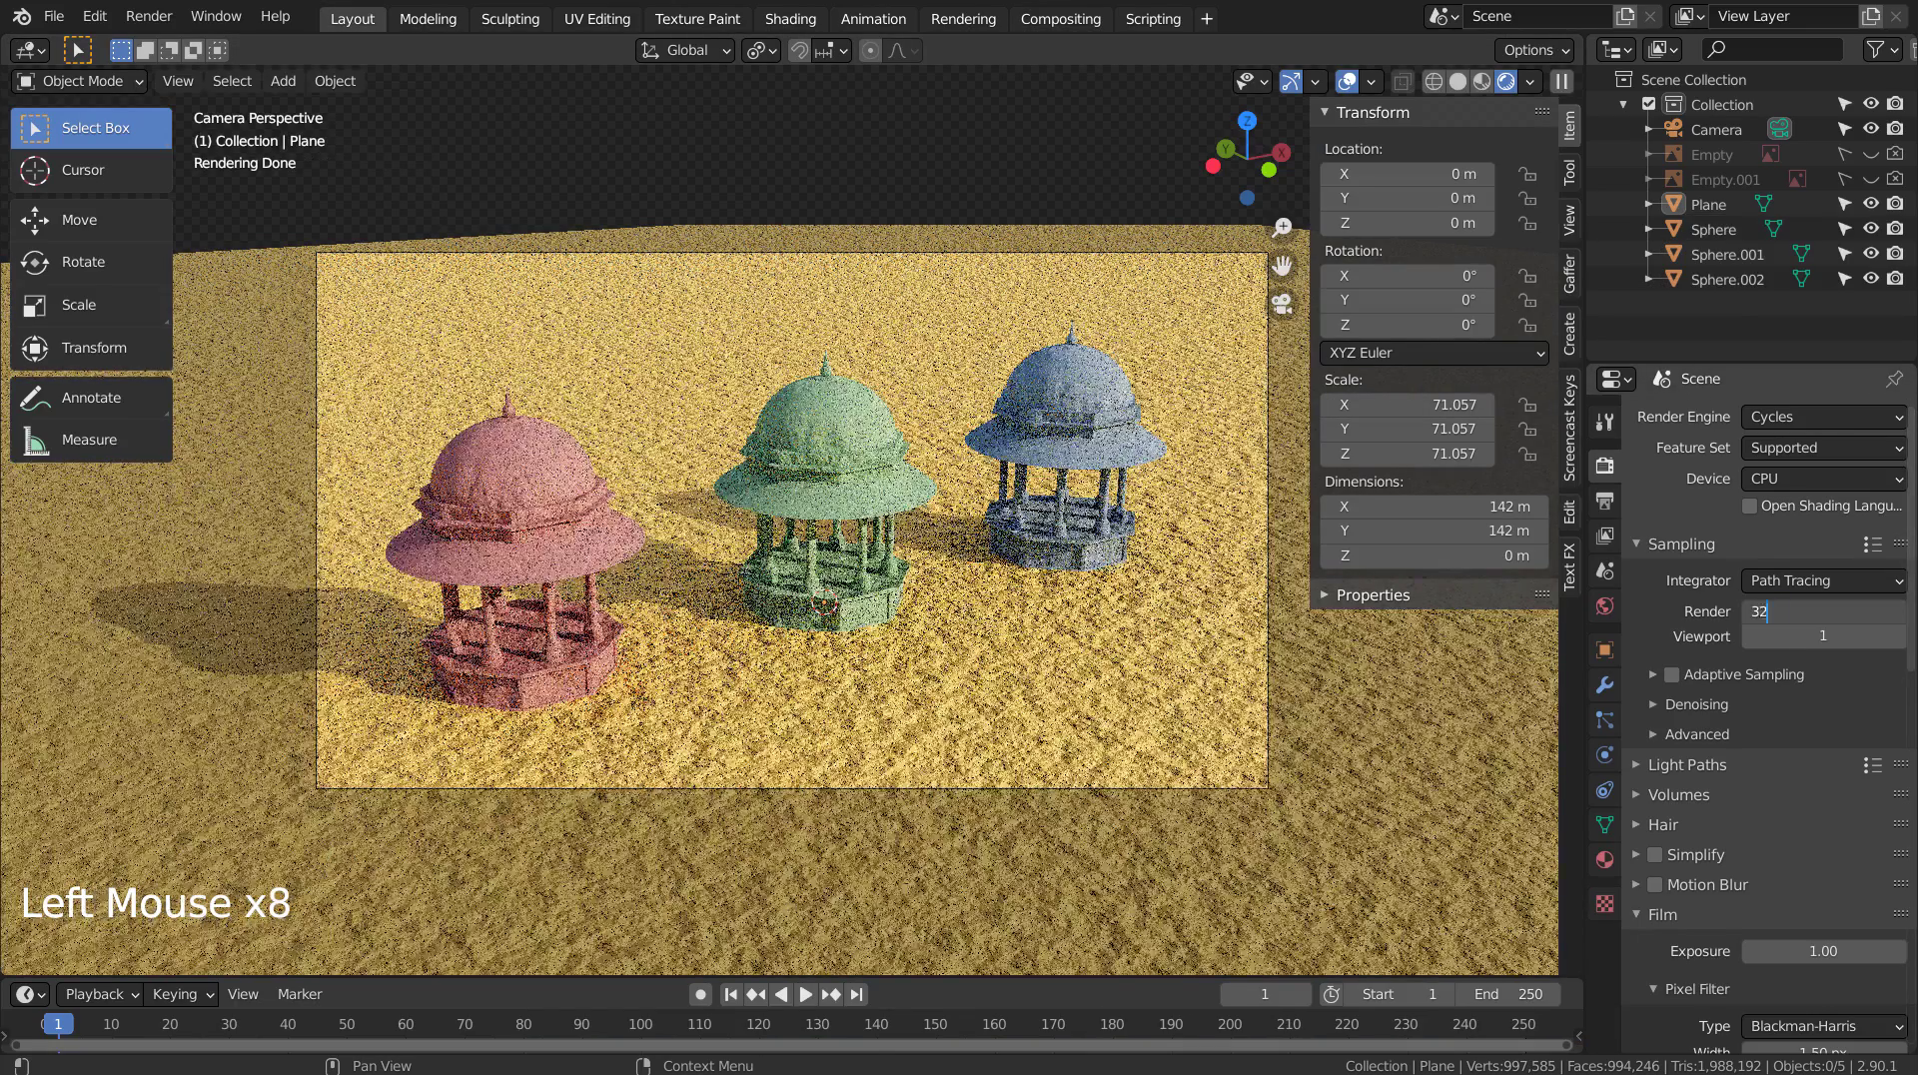
Switch the viewport to wireframe shading, save the file, and render the camera image.
{"action": "left_click", "coordinate": [1433, 84]}
{"action": "left_click", "coordinate": [980, 136]}
{"action": "key", "text": "ctrl+s"}
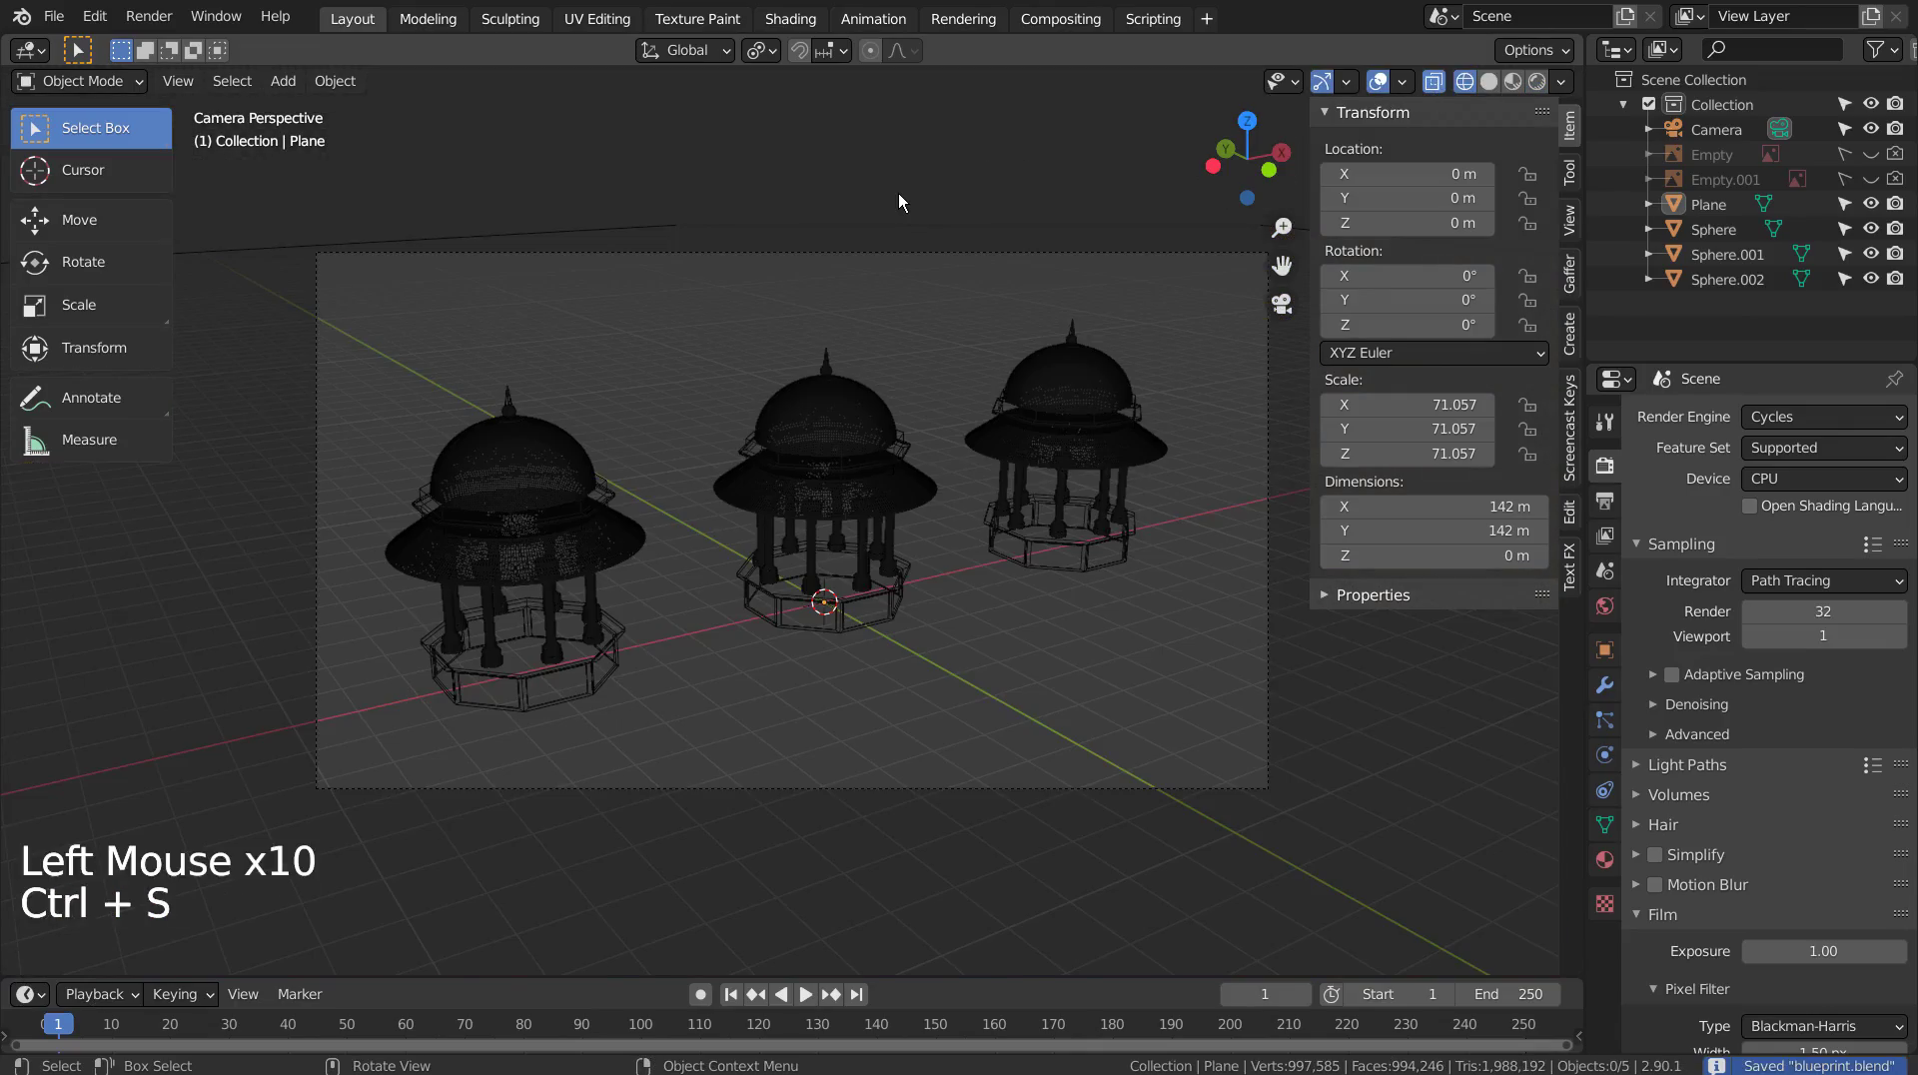
{"action": "key", "text": "F12"}
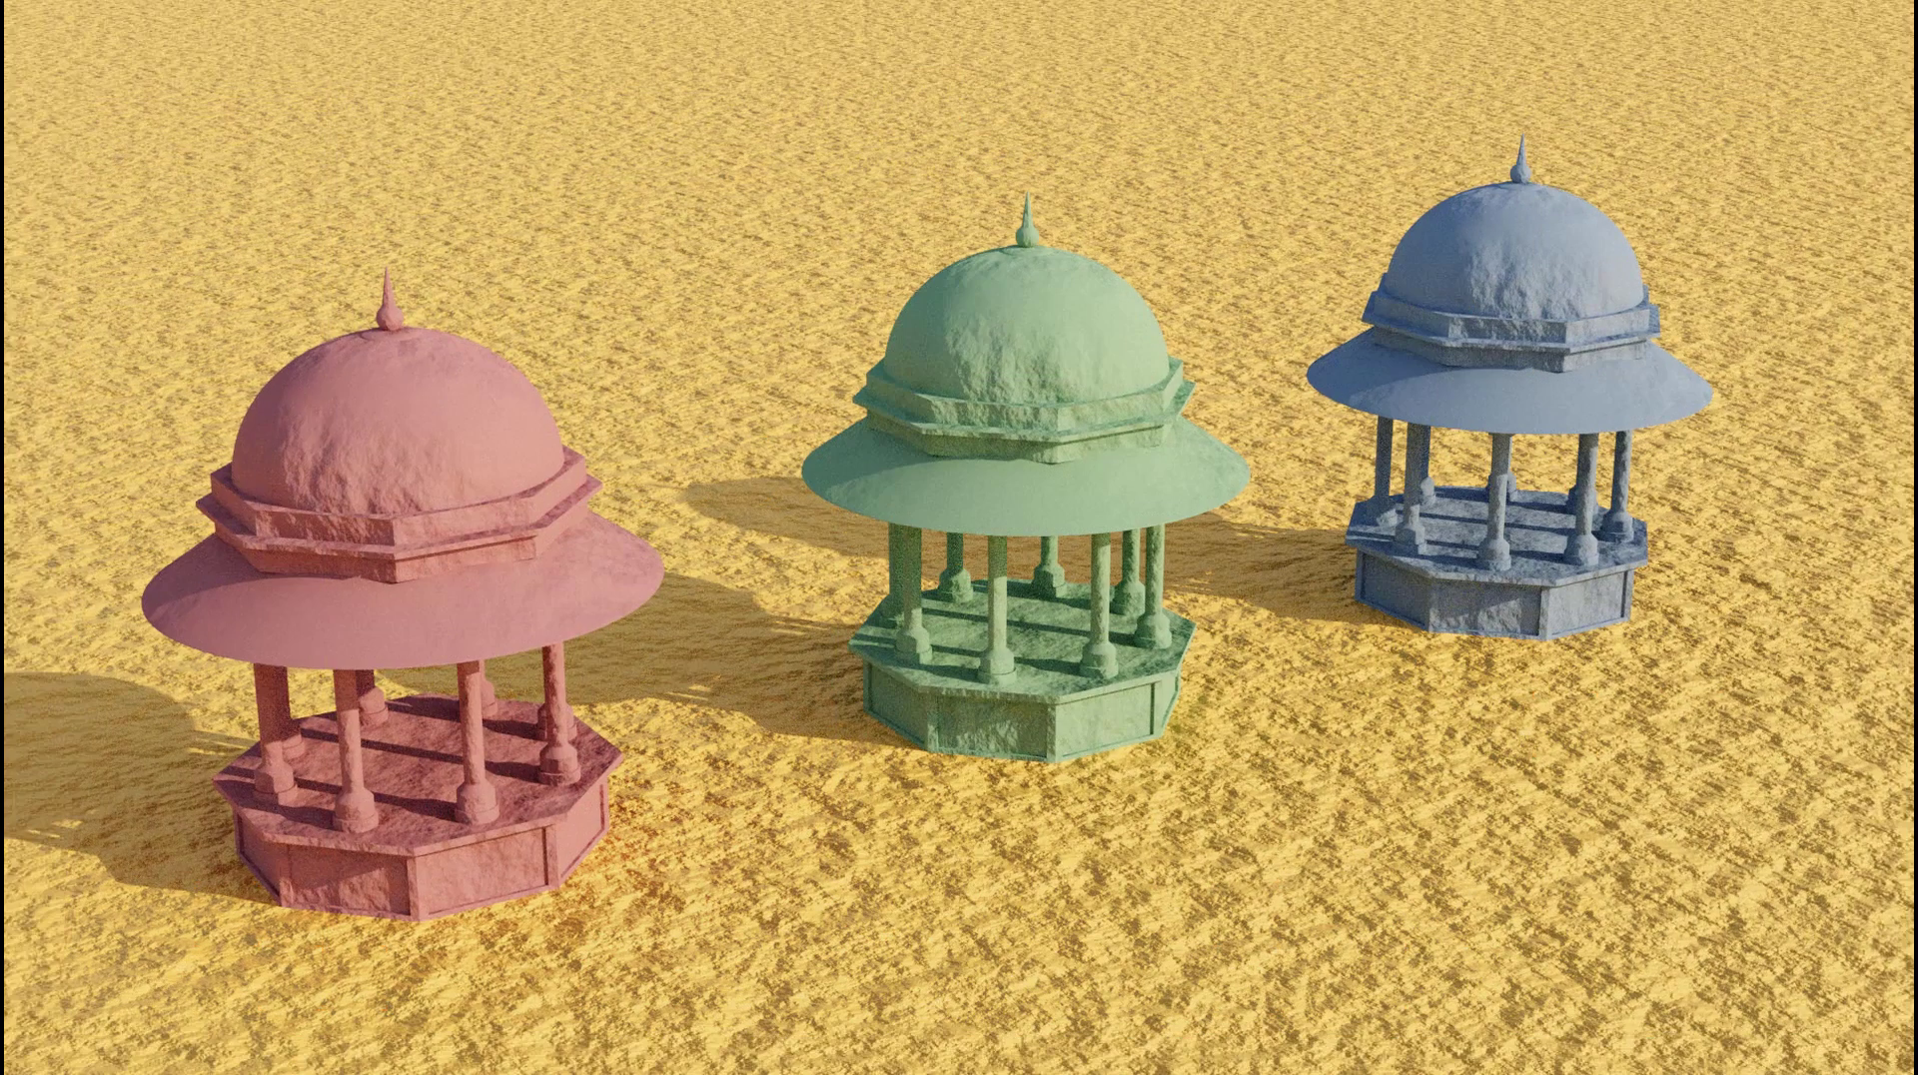